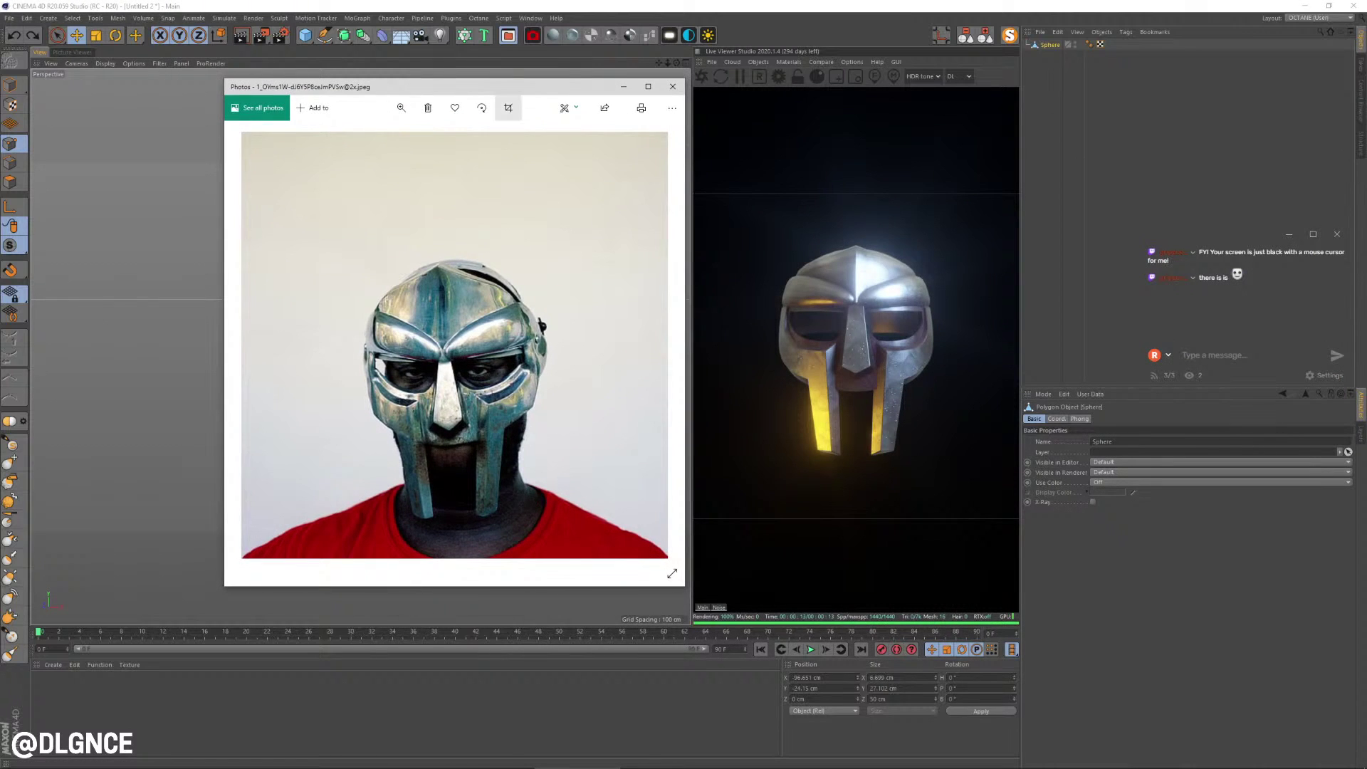
- Move the reference photo window out of the viewport and clear the point selection on the sphere
drag(471, 86, 1366, 87)
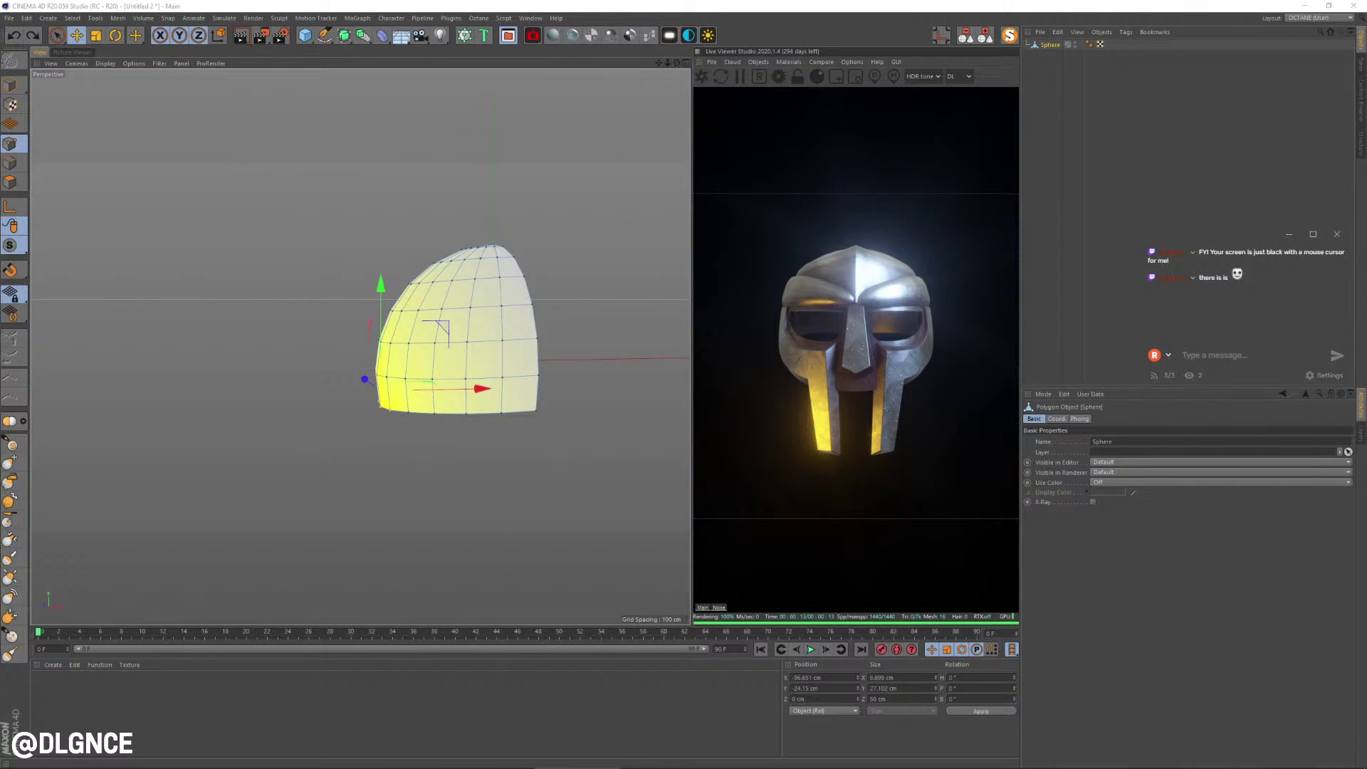
click(342, 498)
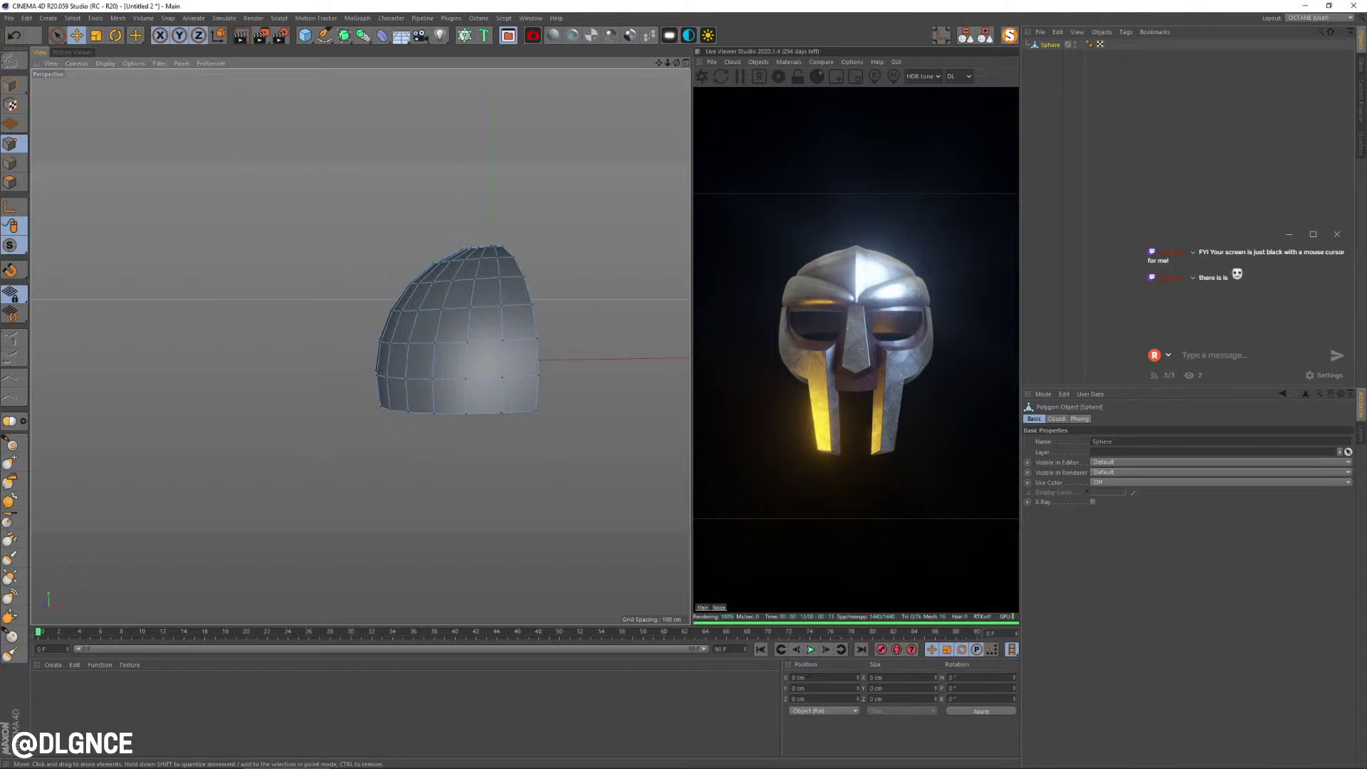
click(1274, 761)
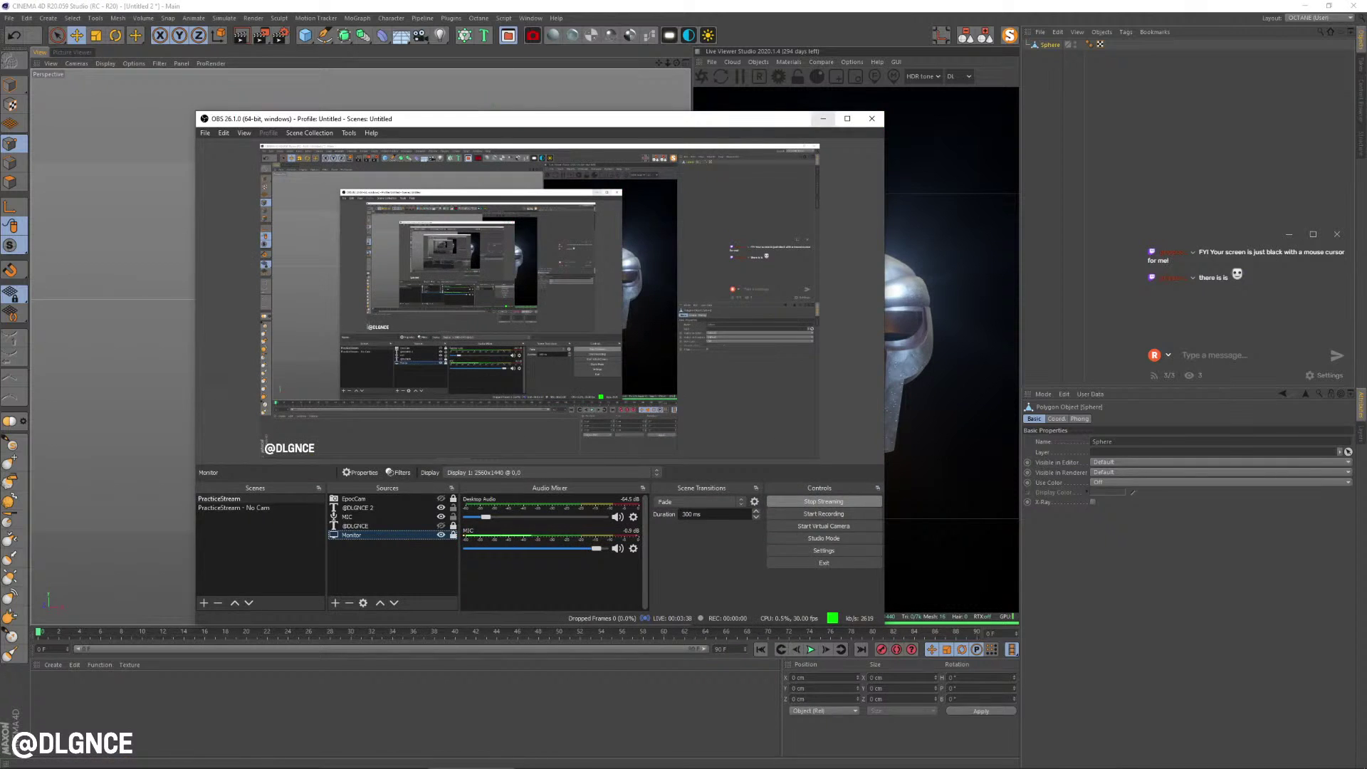
click(1275, 761)
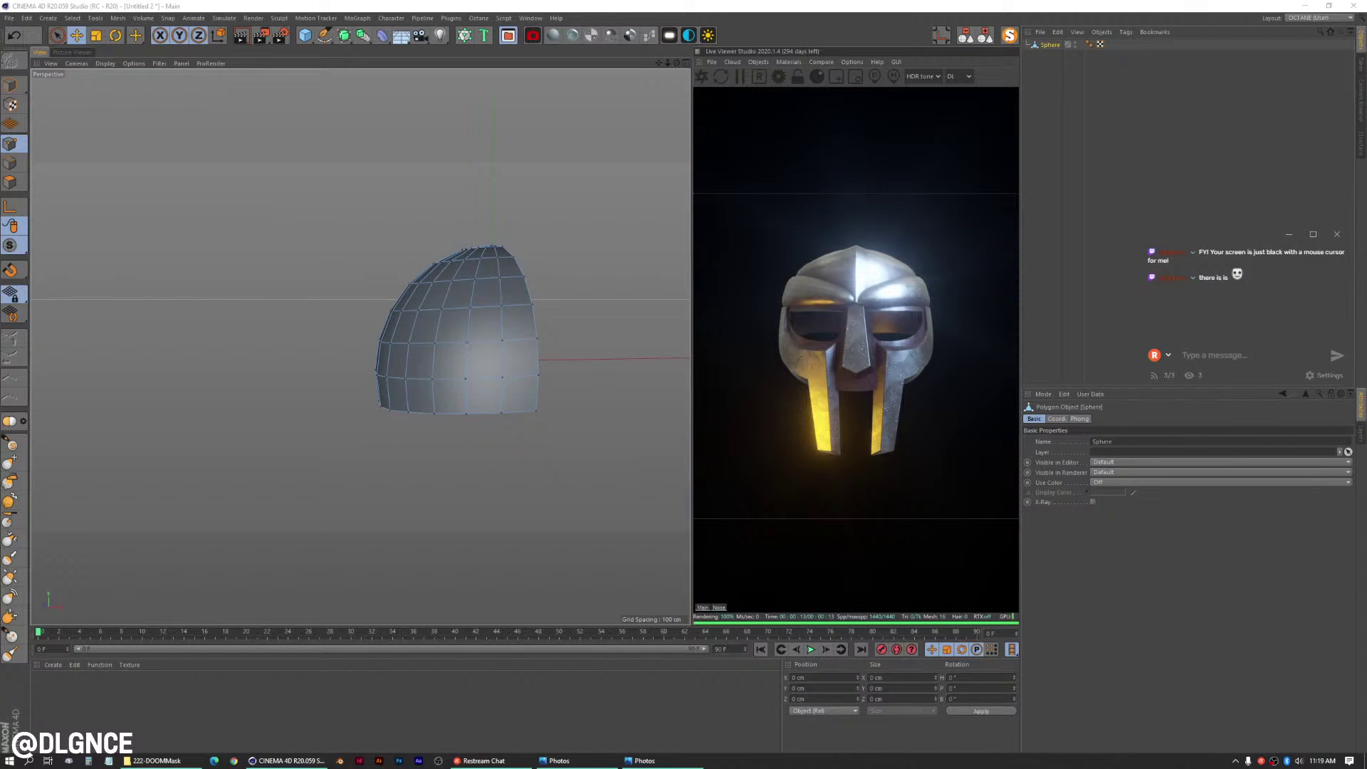
alt+drag(441, 370, 602, 353)
alt+middle_drag(602, 353, 561, 357)
key(space)
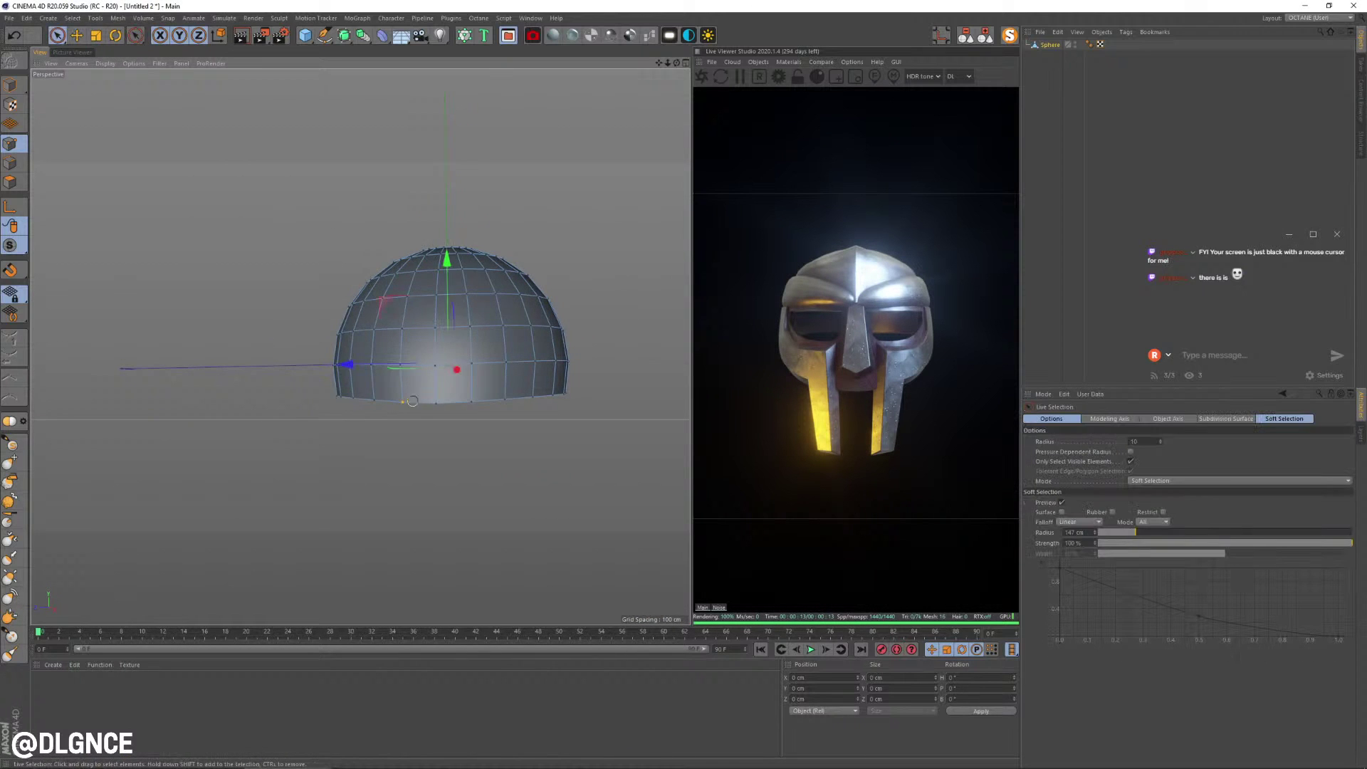
drag(472, 402, 402, 402)
drag(435, 300, 479, 455)
shift+click(375, 403)
shift+click(502, 401)
click(479, 455)
- Draw a closed spline for one eye opening over one half of the dome in the Right view, with a straight upper edge and curved lower edge
click(10, 85)
middle_click(105, 219)
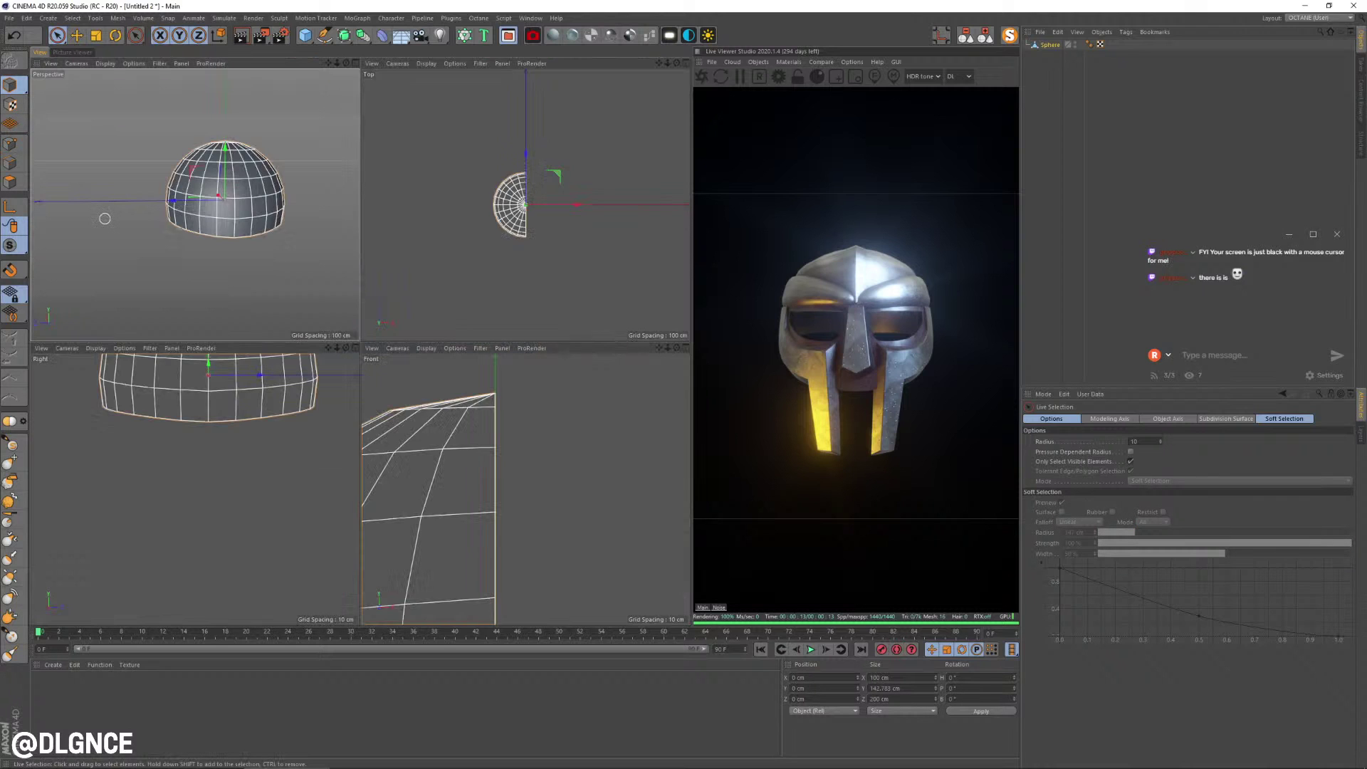
middle_click(250, 459)
scroll(261, 440, down, 4)
alt+middle_drag(327, 360, 344, 455)
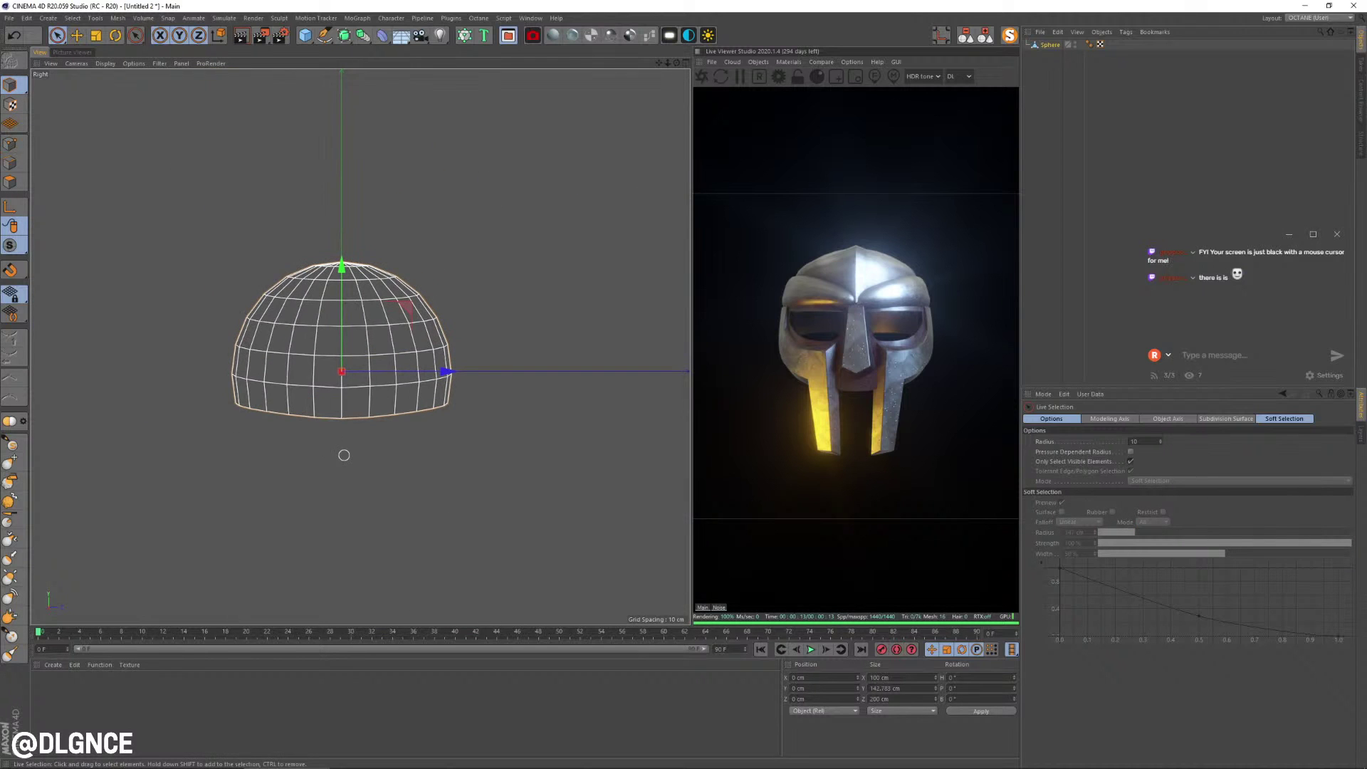
click(325, 35)
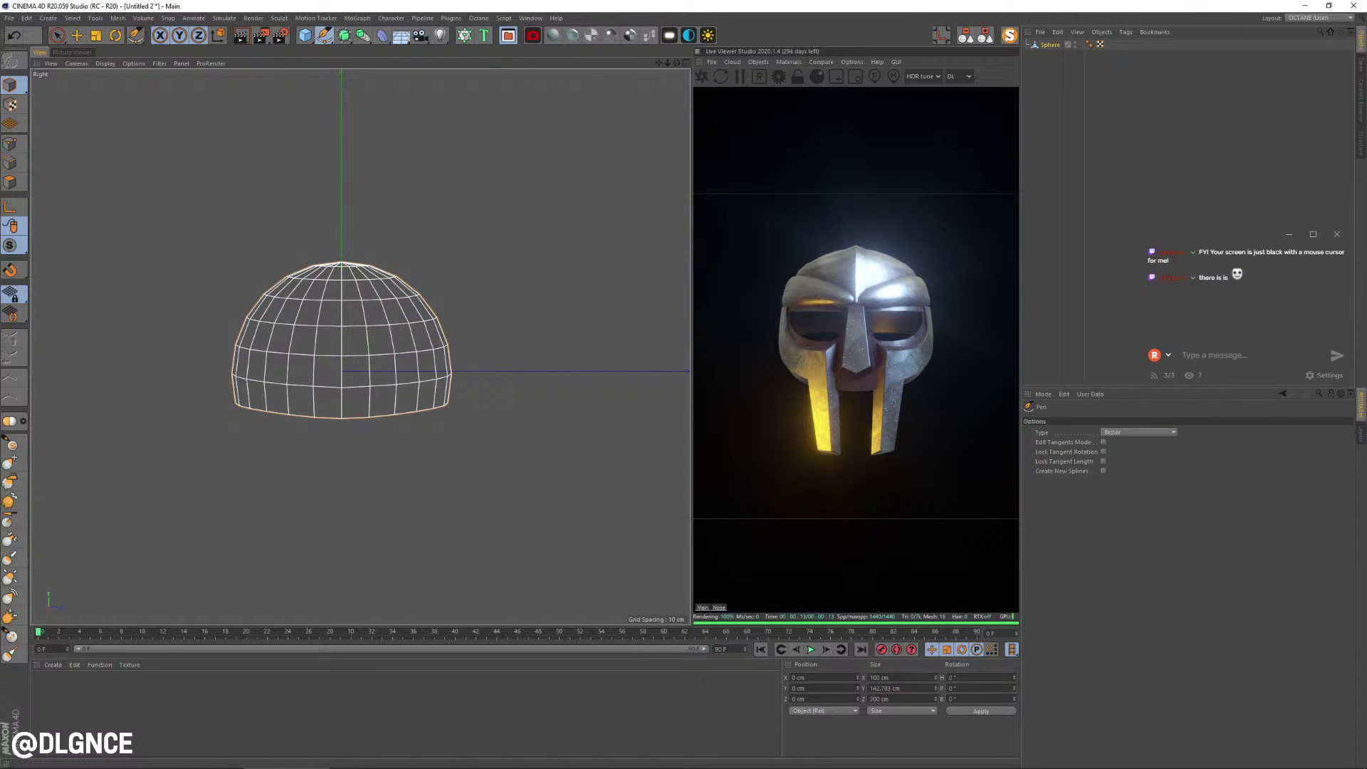
click(1093, 131)
scroll(361, 345, up, 3)
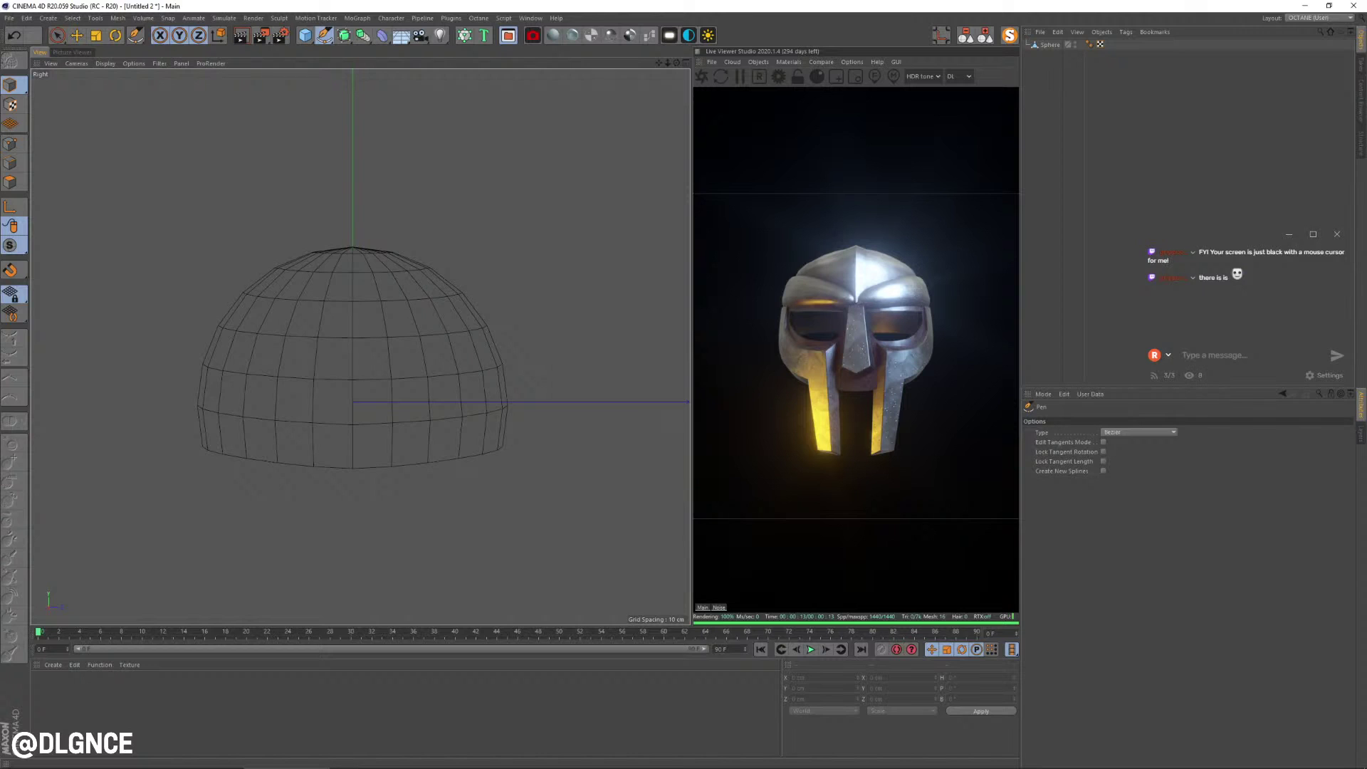
click(336, 352)
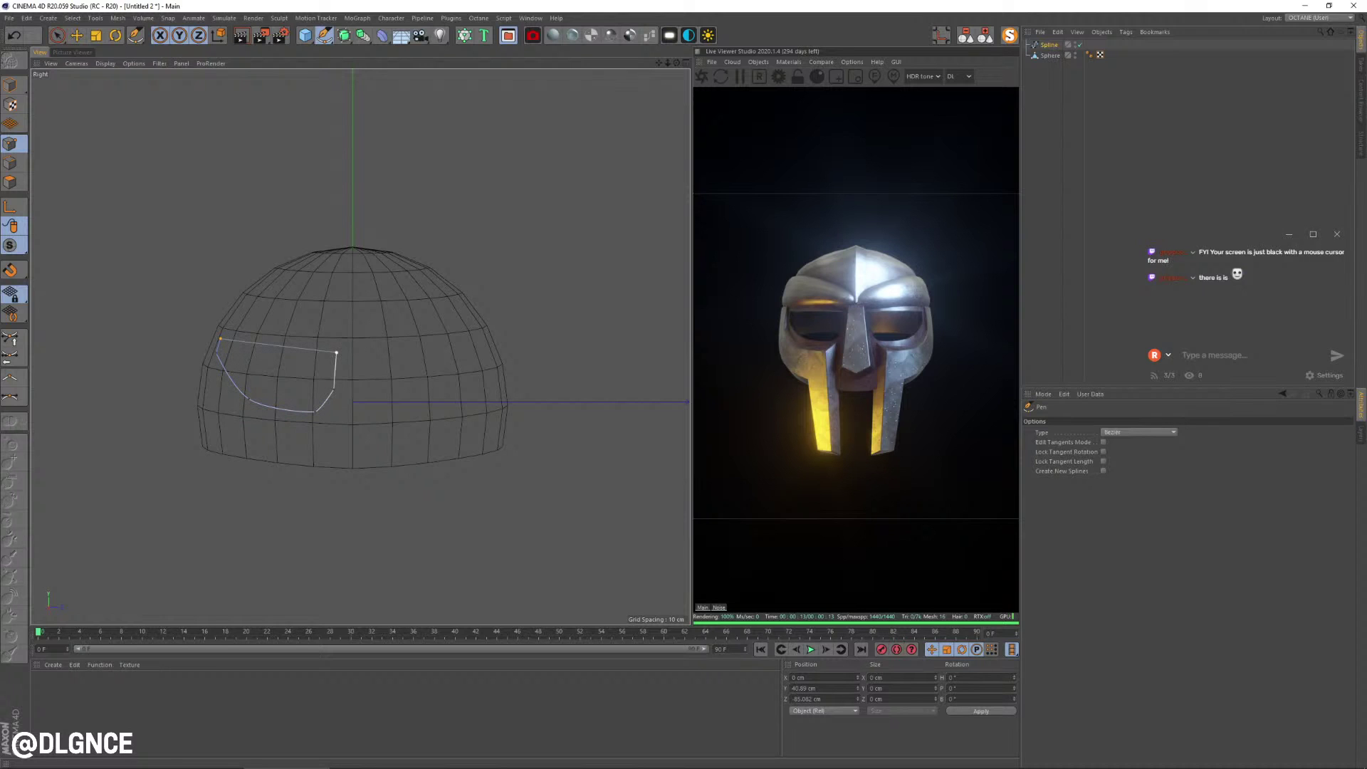
click(336, 353)
key(space)
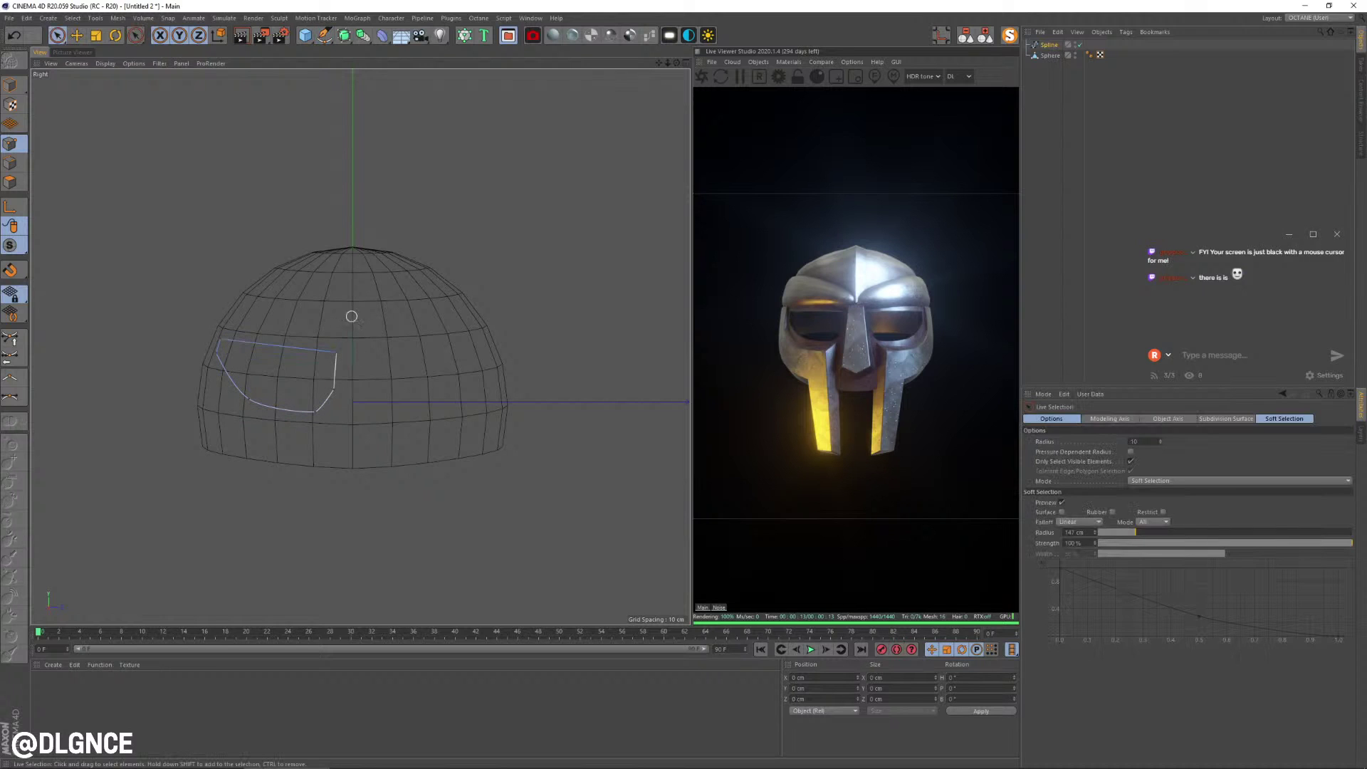
- Scale the eye spline's lower outer curve point to adjust the curvature
click(255, 397)
key(t)
drag(285, 467, 320, 467)
key(e)
- Move the whole eye spline along the X axis in the Perspective view until it sits in front of the dome
middle_click(320, 467)
key(F1)
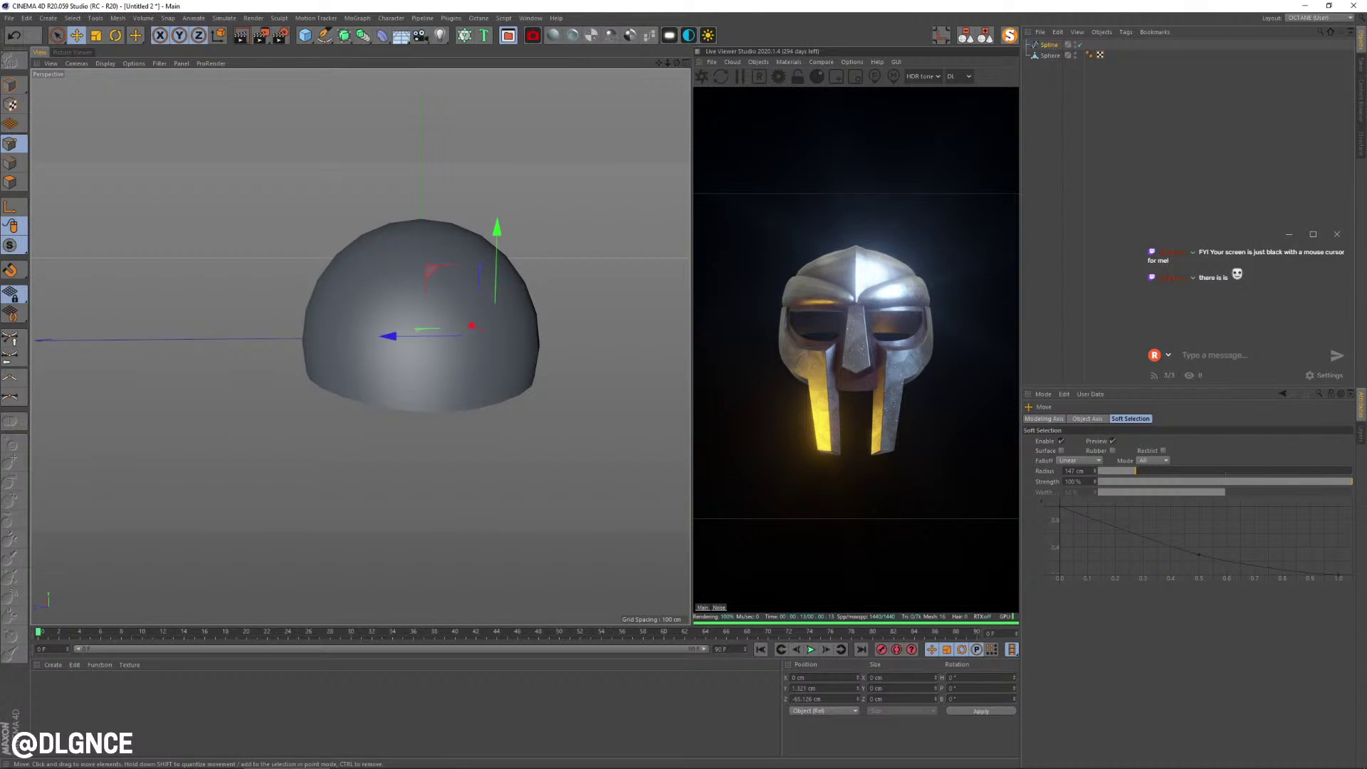
click(10, 84)
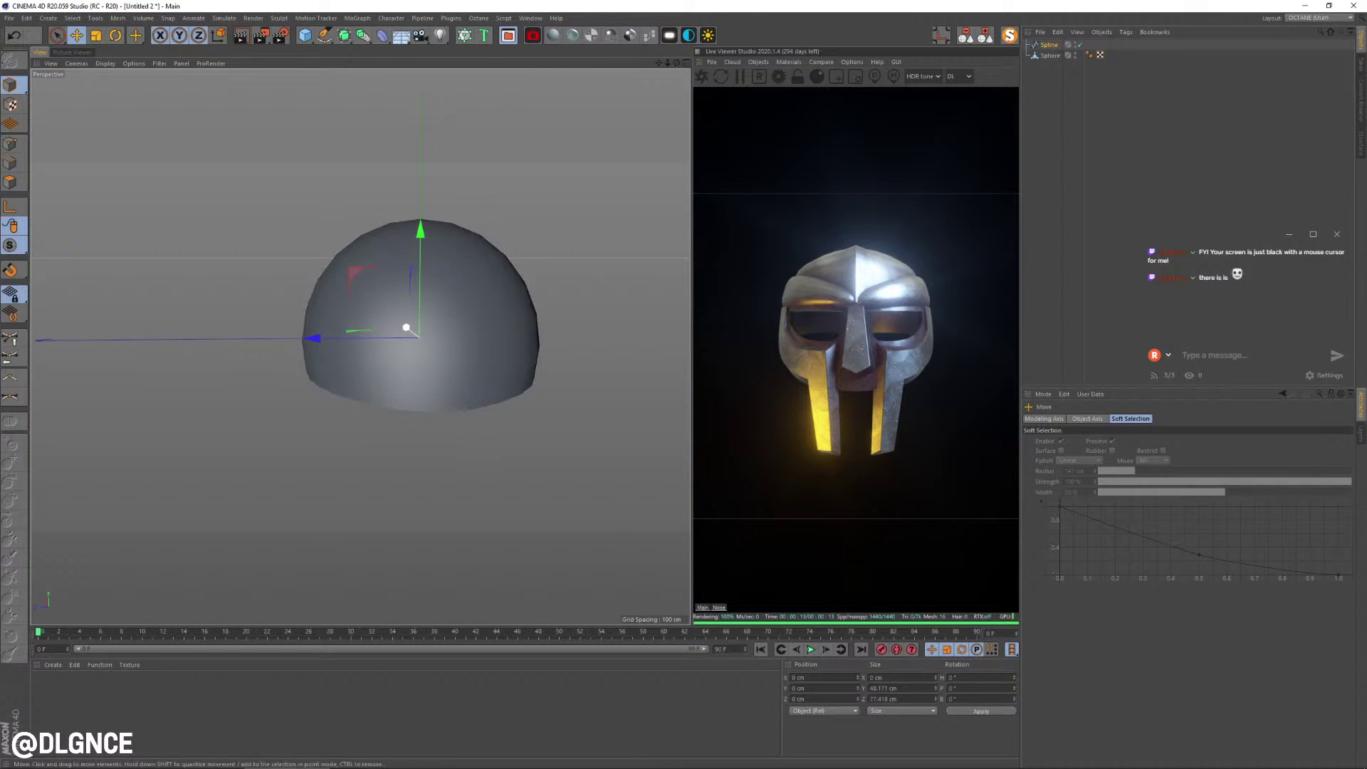
drag(406, 327, 427, 344)
alt+drag(427, 344, 368, 334)
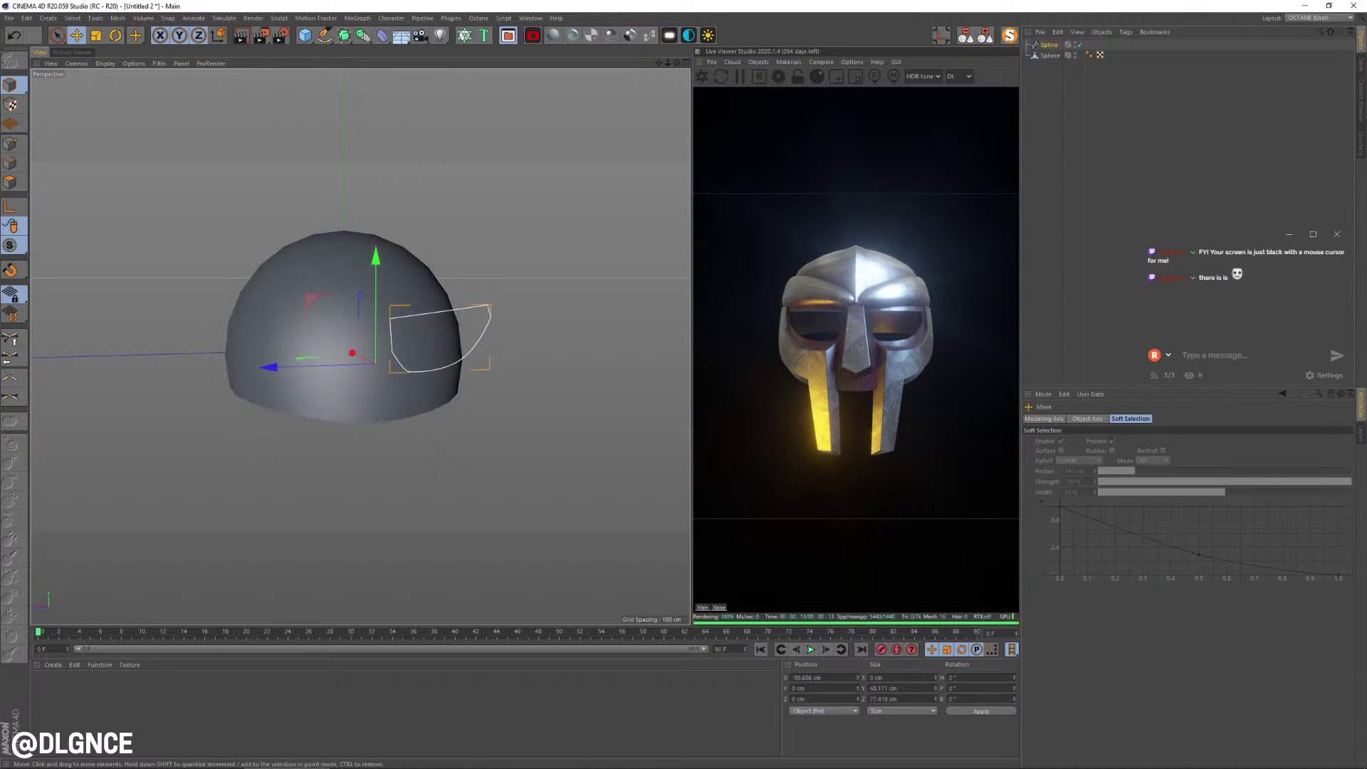
- Extrude the eye spline with a movement of 20 cm in X and 0 cm in Z
click(343, 35)
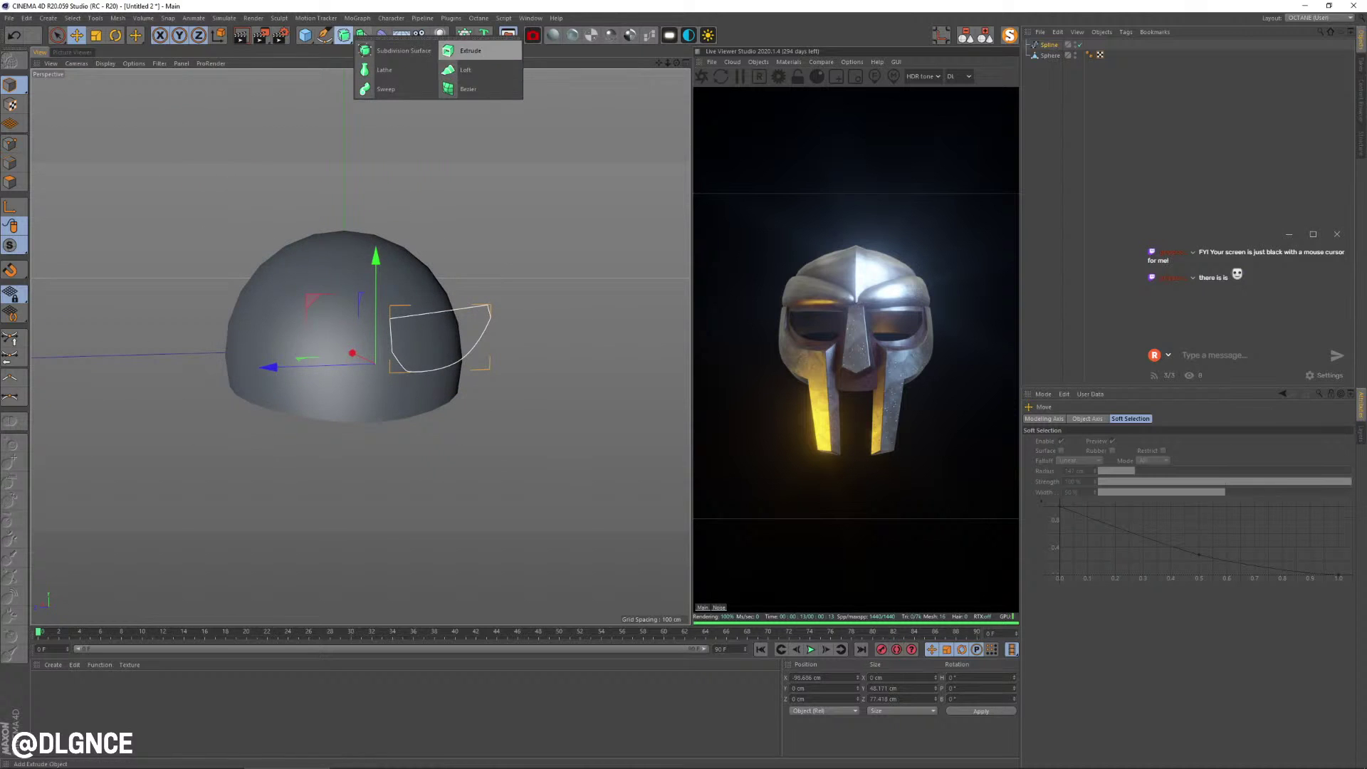
alt+click(470, 51)
alt+drag(384, 335, 435, 409)
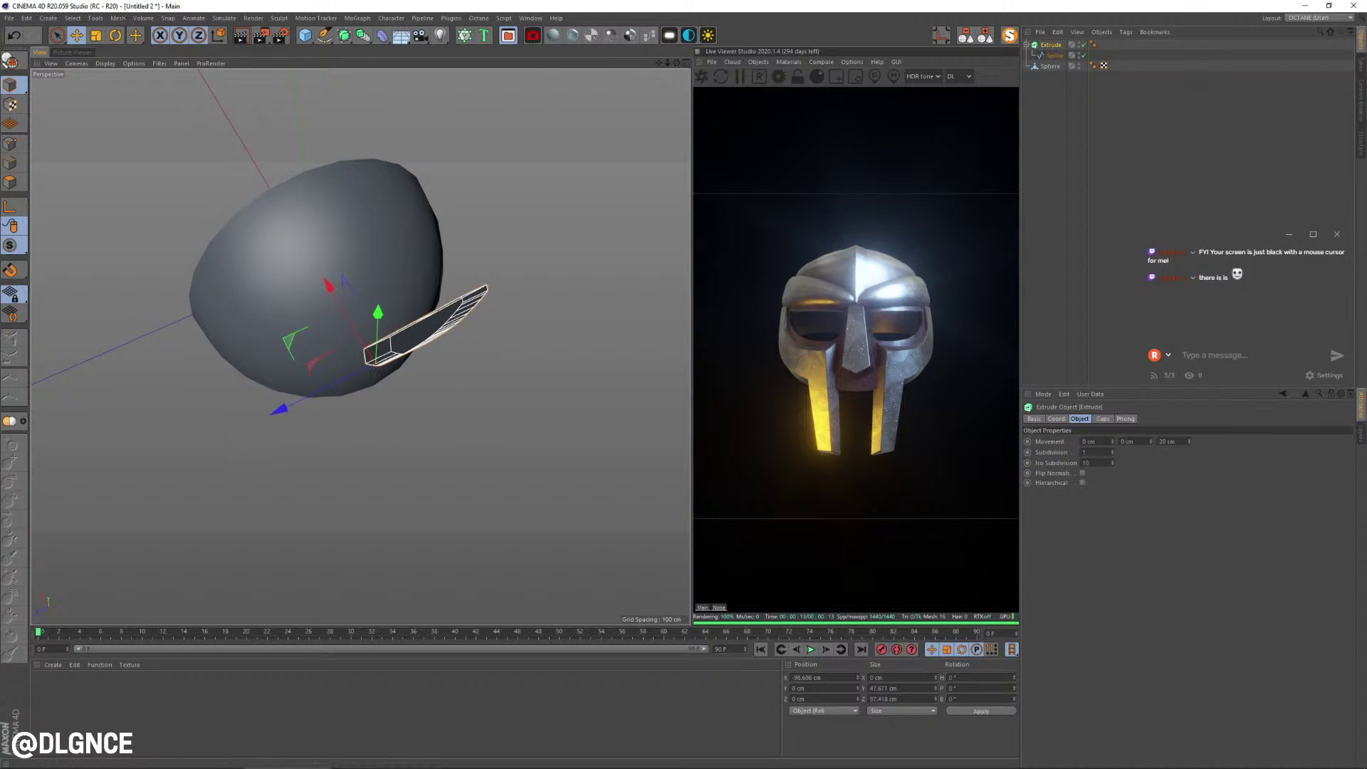
double_click(1087, 441)
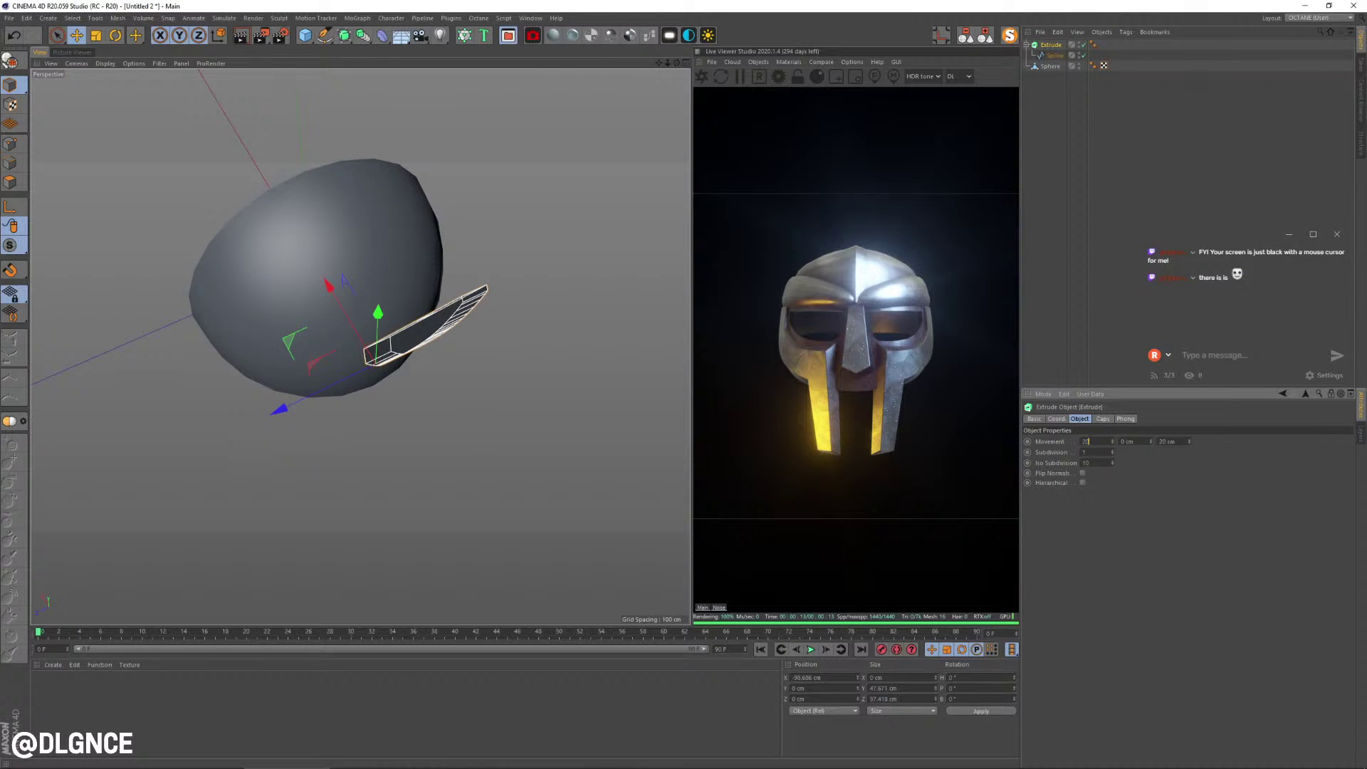
key(Return)
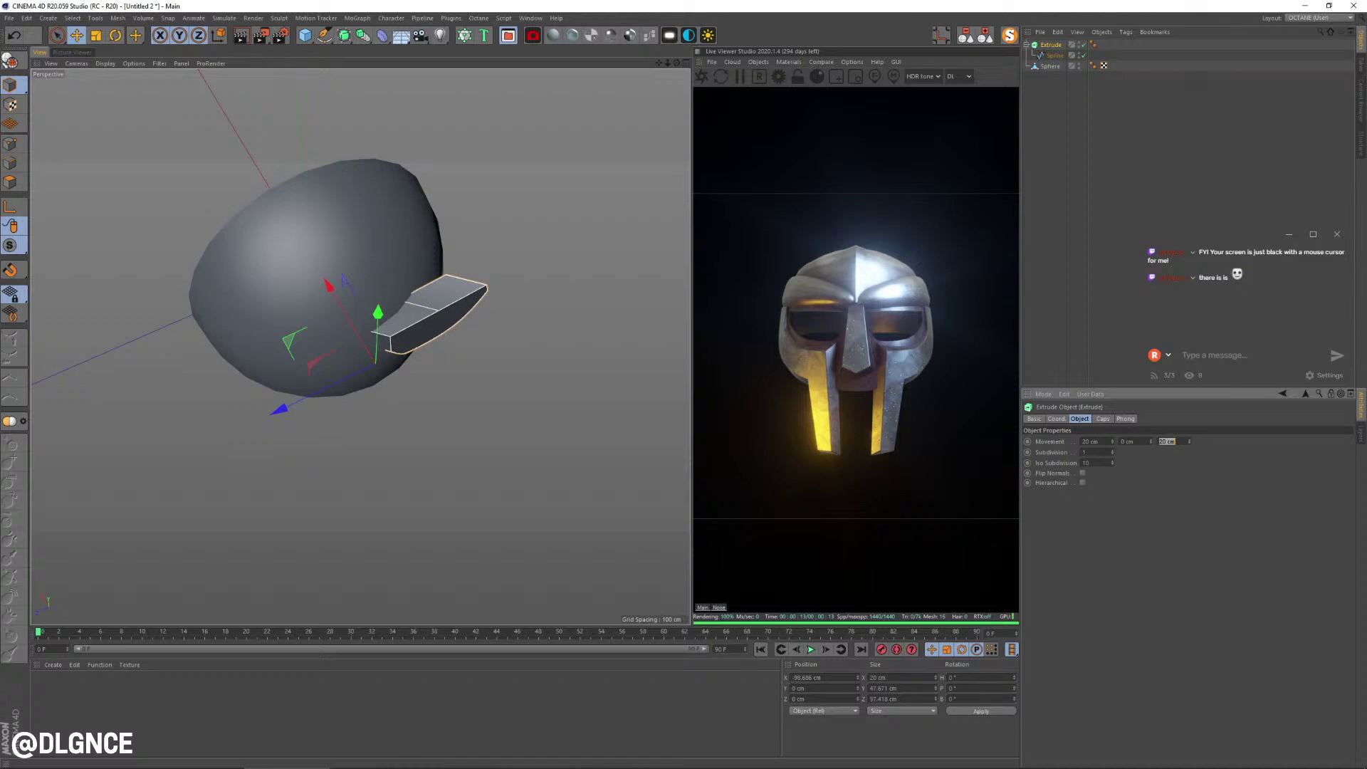
text(0)
key(Return)
alt+drag(455, 377, 349, 341)
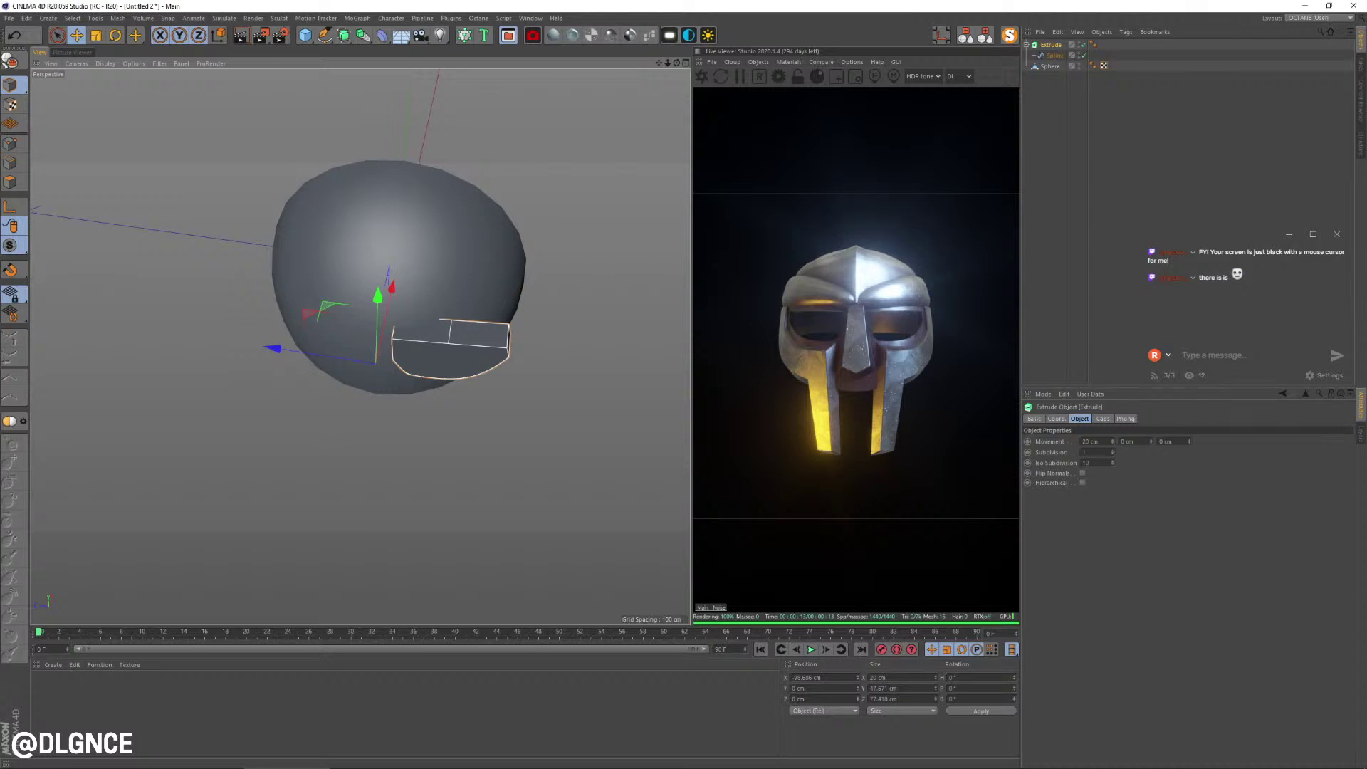
key(r)
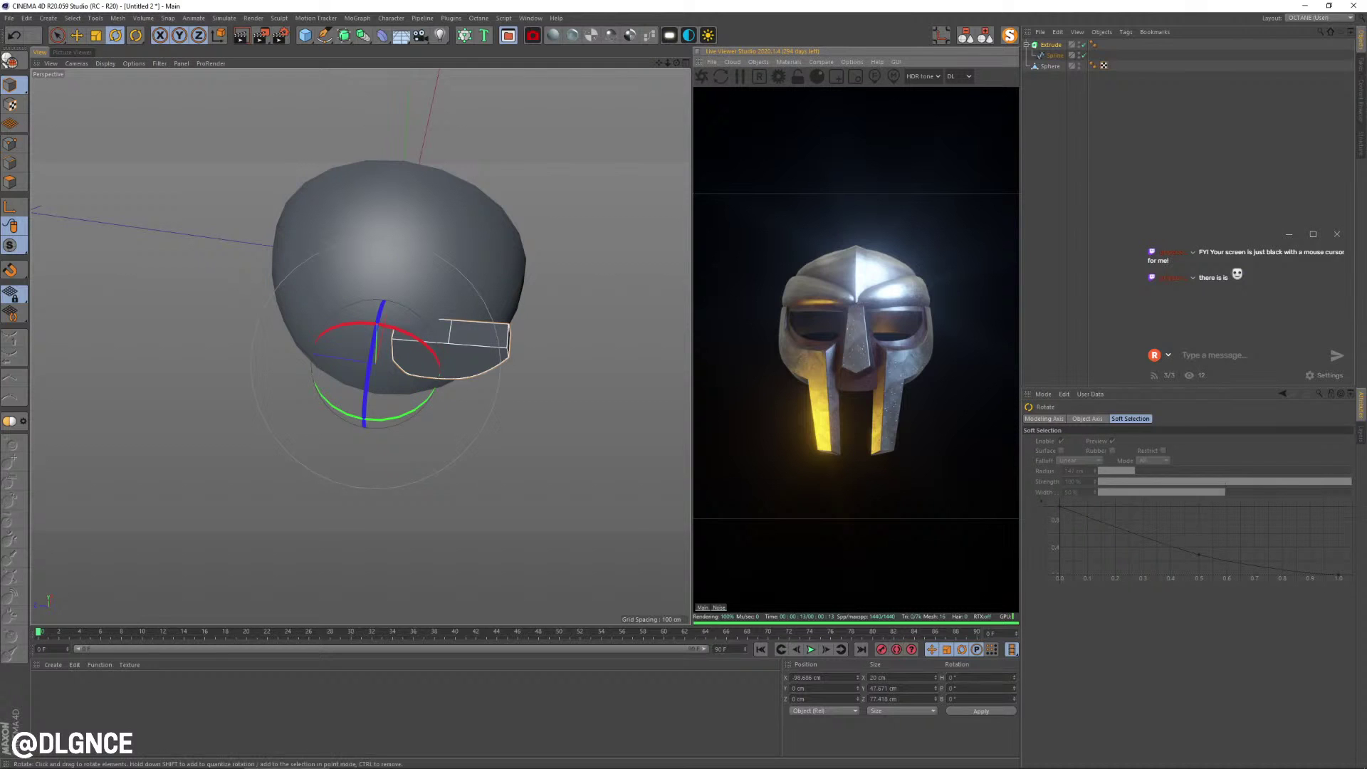
drag(400, 415, 428, 339)
key(e)
key(ctrl+z)
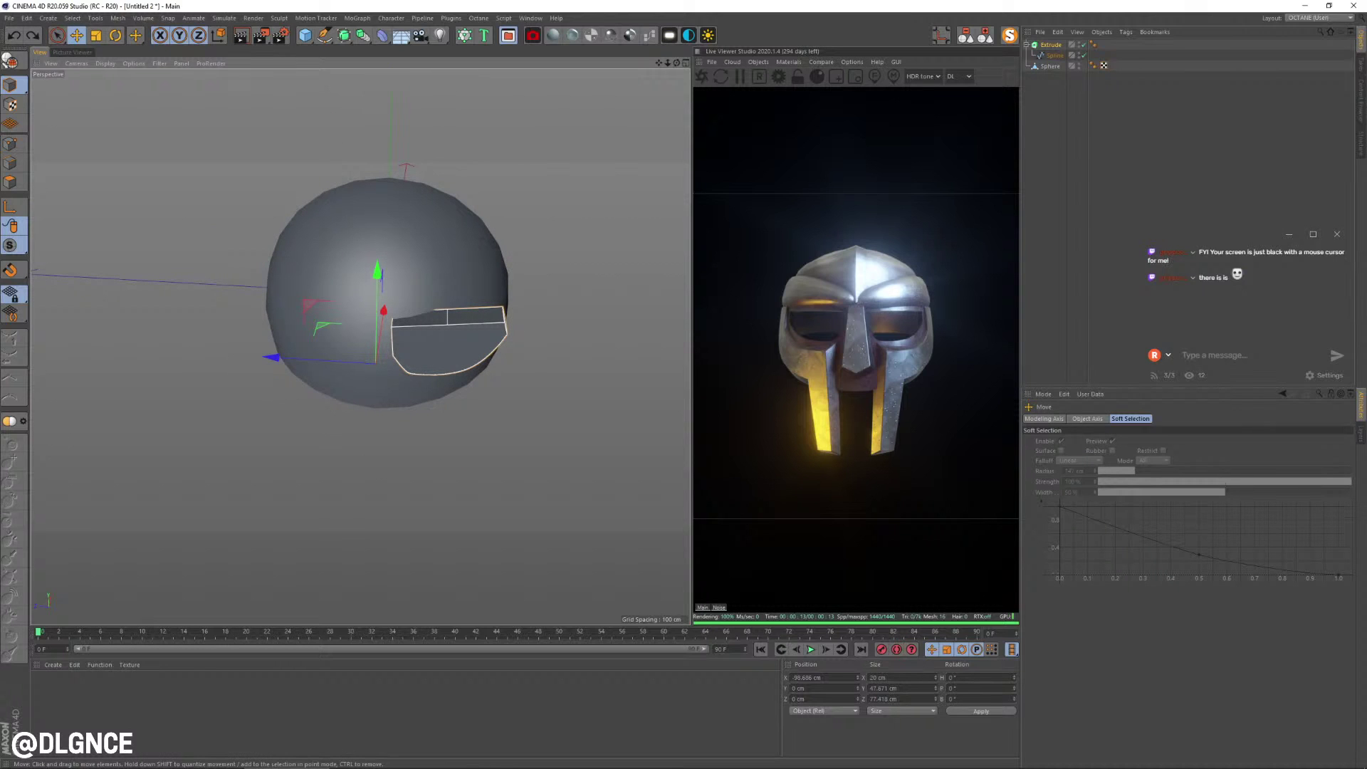
- Group the extrusion under a null and mirror it with a Symmetry object across the XY plane
mouse_move(325, 35)
mouse_down()
mouse_move(436, 88)
mouse_move(310, 39)
mouse_move(519, 106)
mouse_move(343, 50)
mouse_up()
drag(1051, 56, 1045, 45)
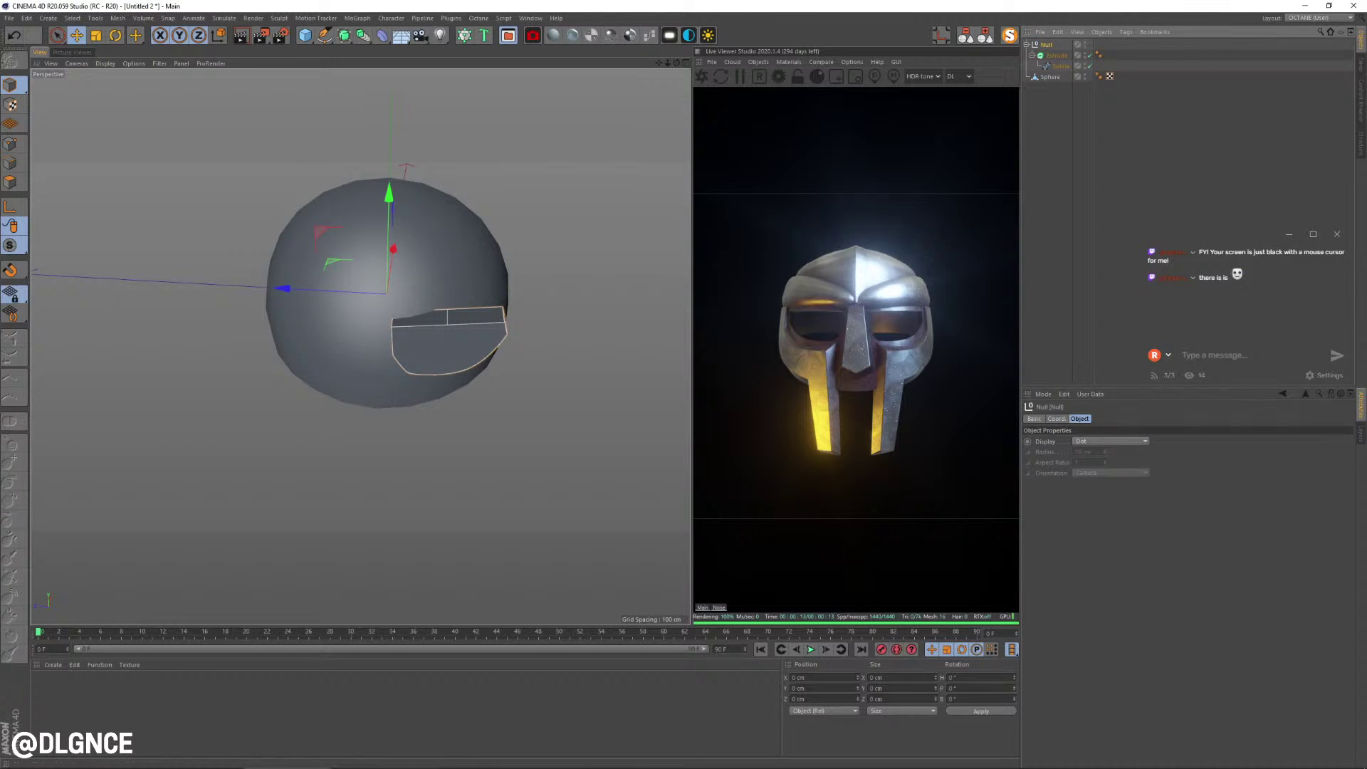
click(358, 17)
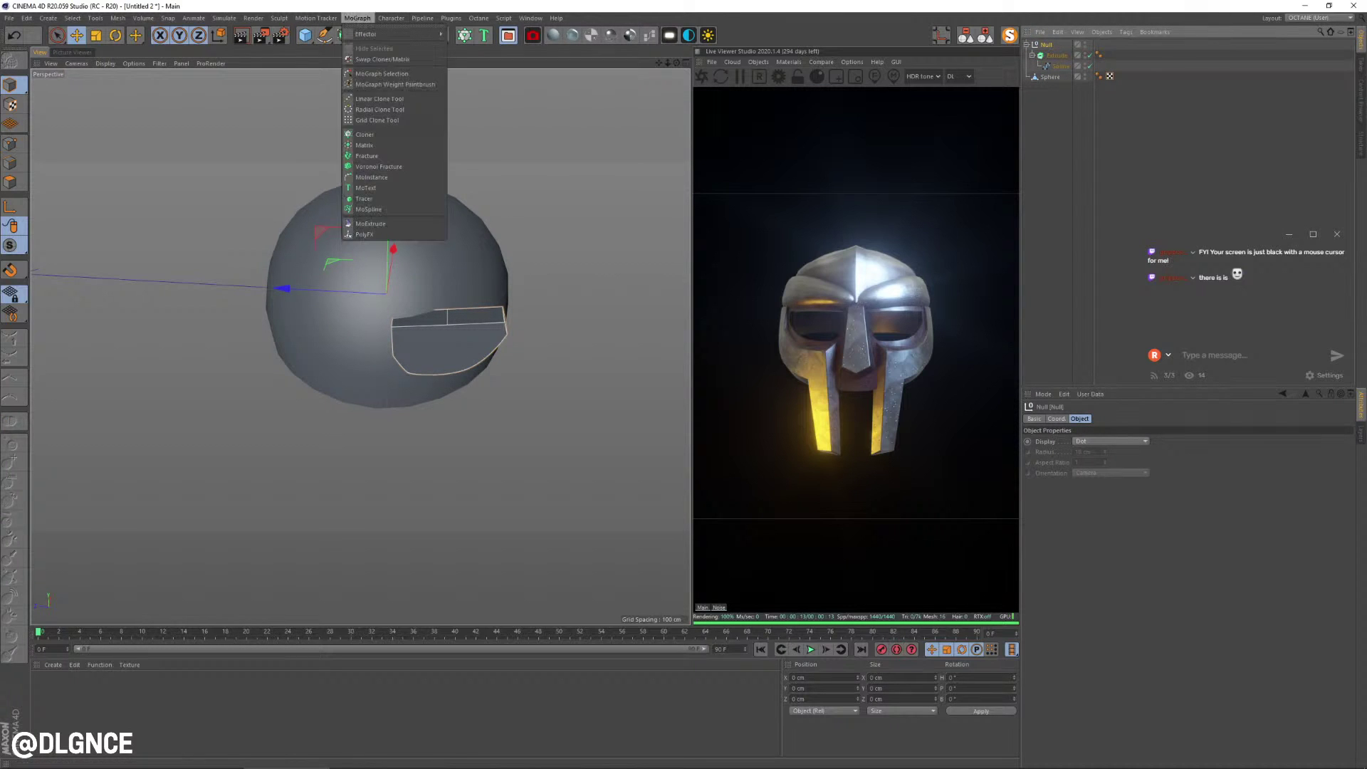
click(358, 18)
click(363, 35)
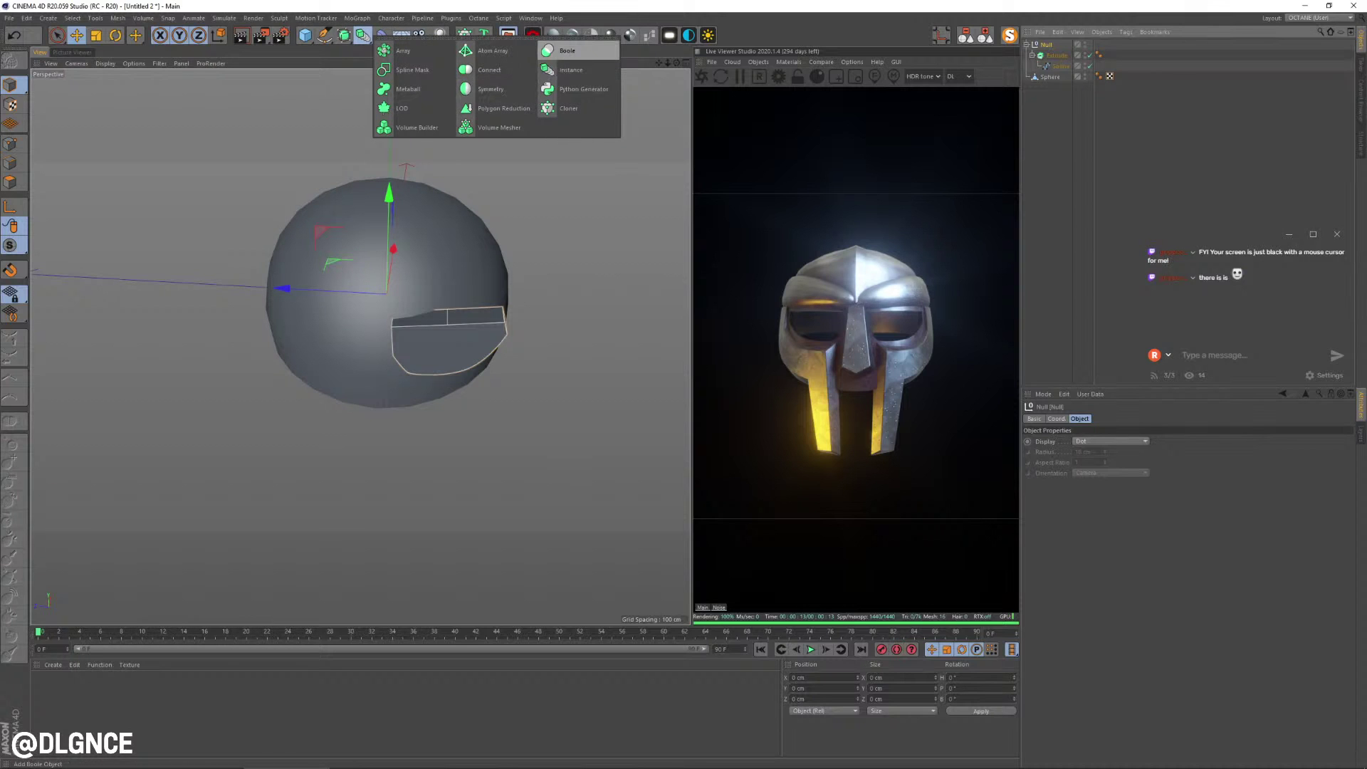
click(490, 89)
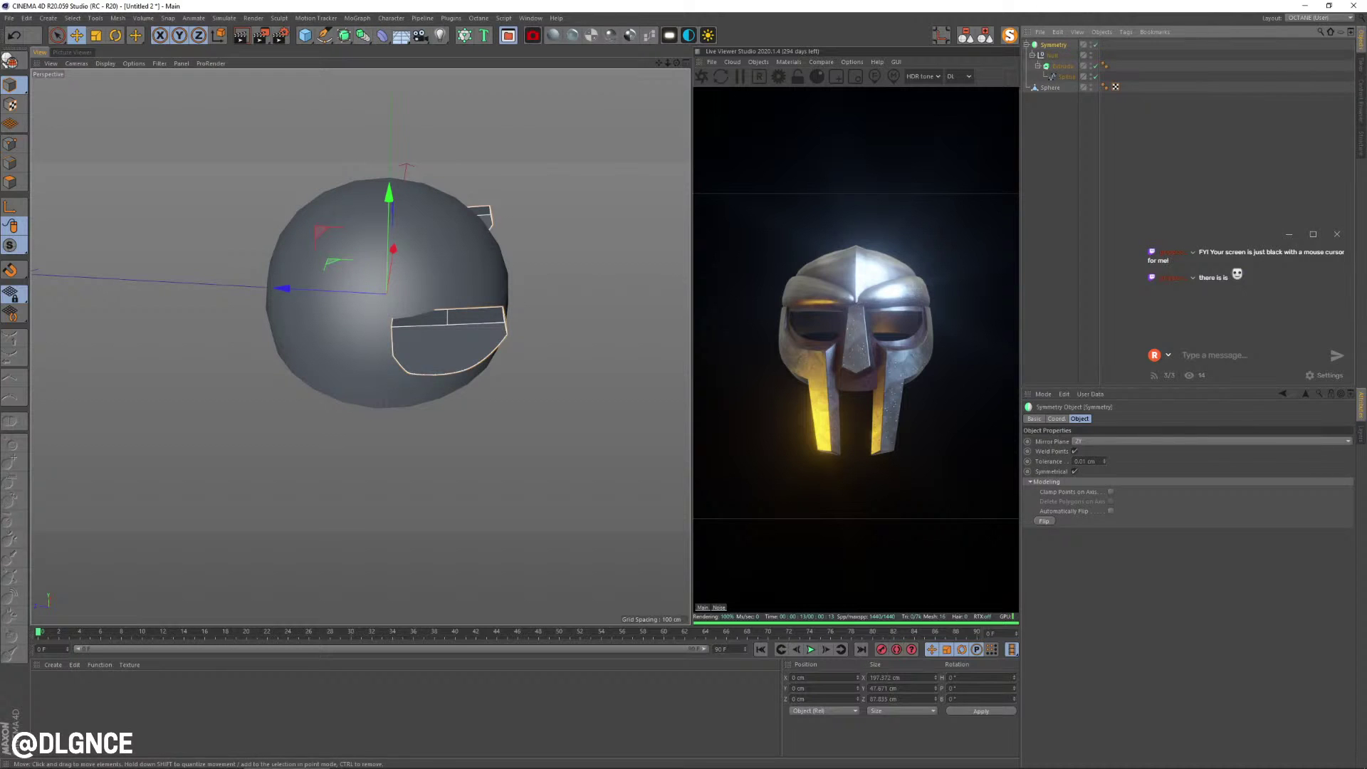
alt+drag(456, 342, 402, 285)
click(1110, 442)
click(1110, 452)
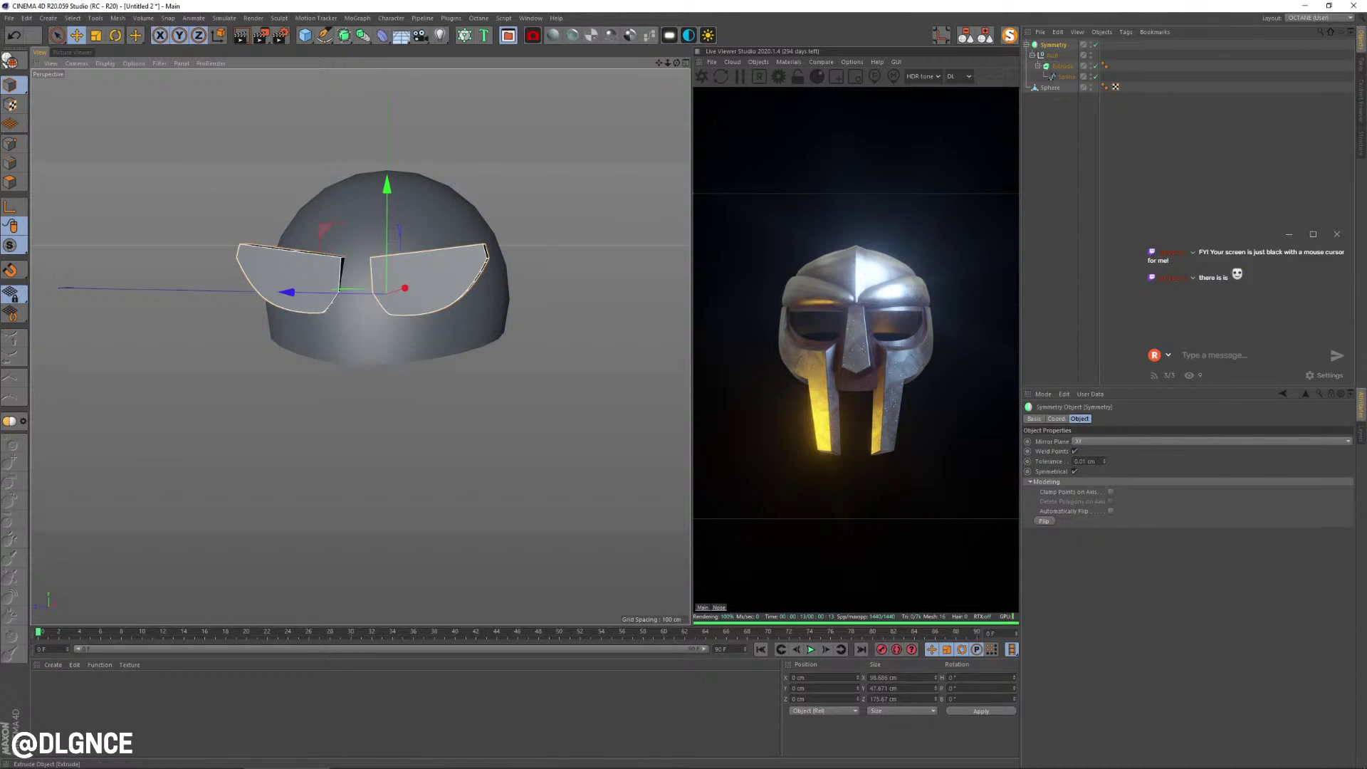
- Deepen the eye extrusion to an X movement of 52 cm so both shapes pass into the dome
alt+drag(363, 263, 476, 332)
click(1062, 67)
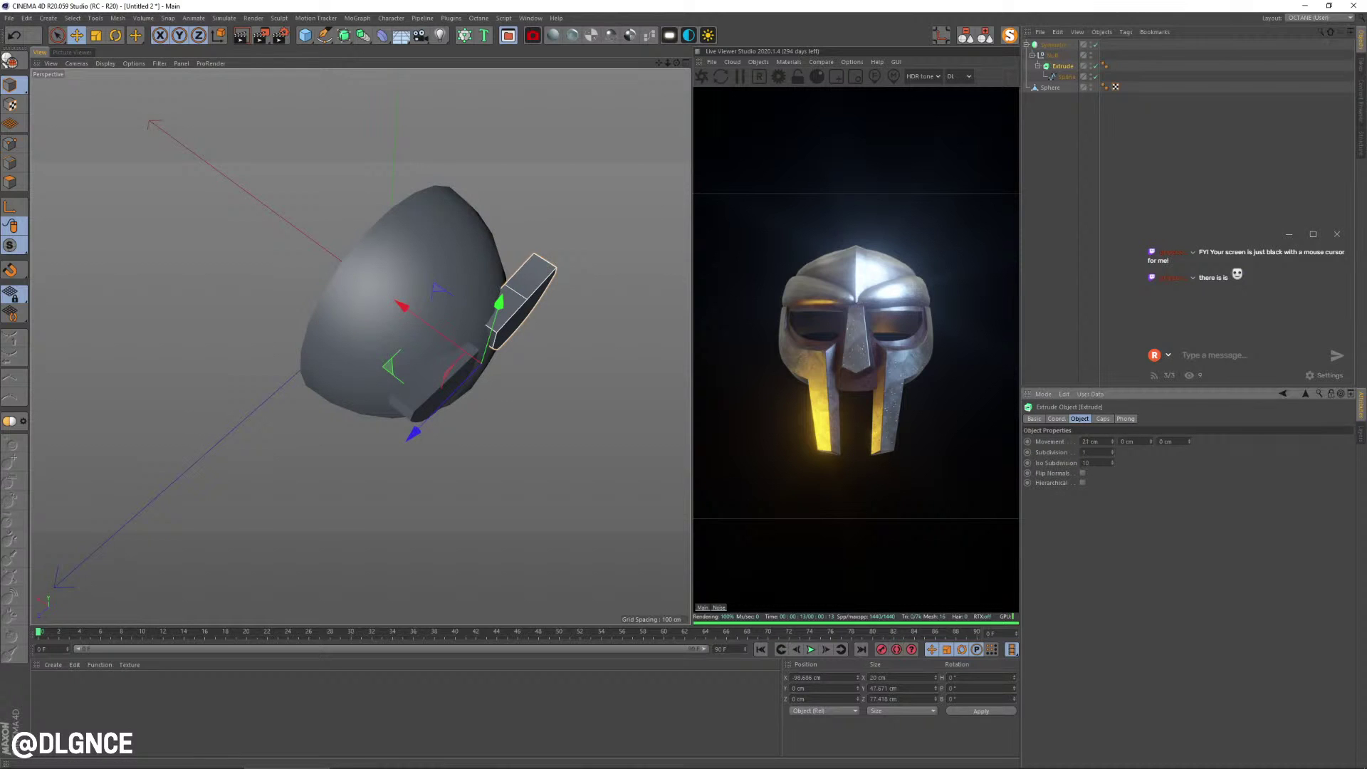
drag(1112, 441, 1112, 431)
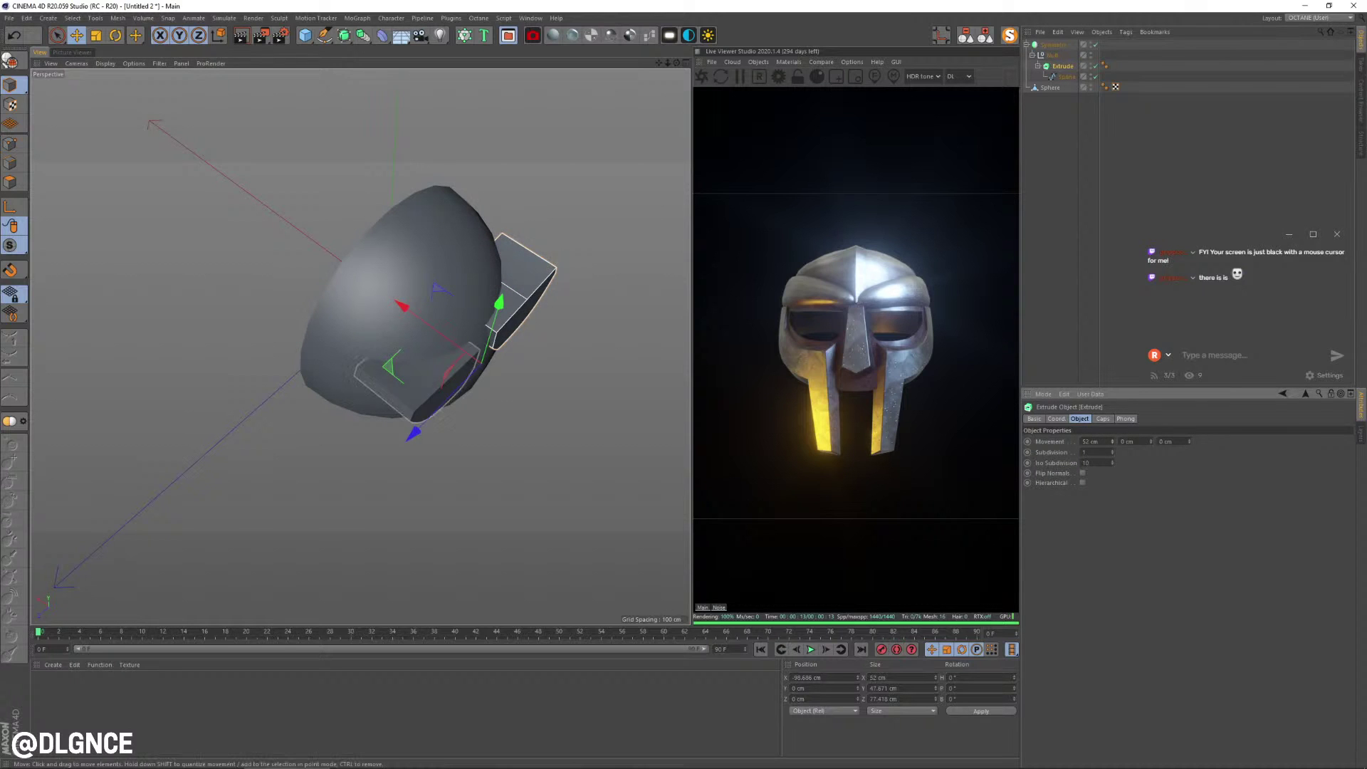
alt+drag(499, 342, 367, 262)
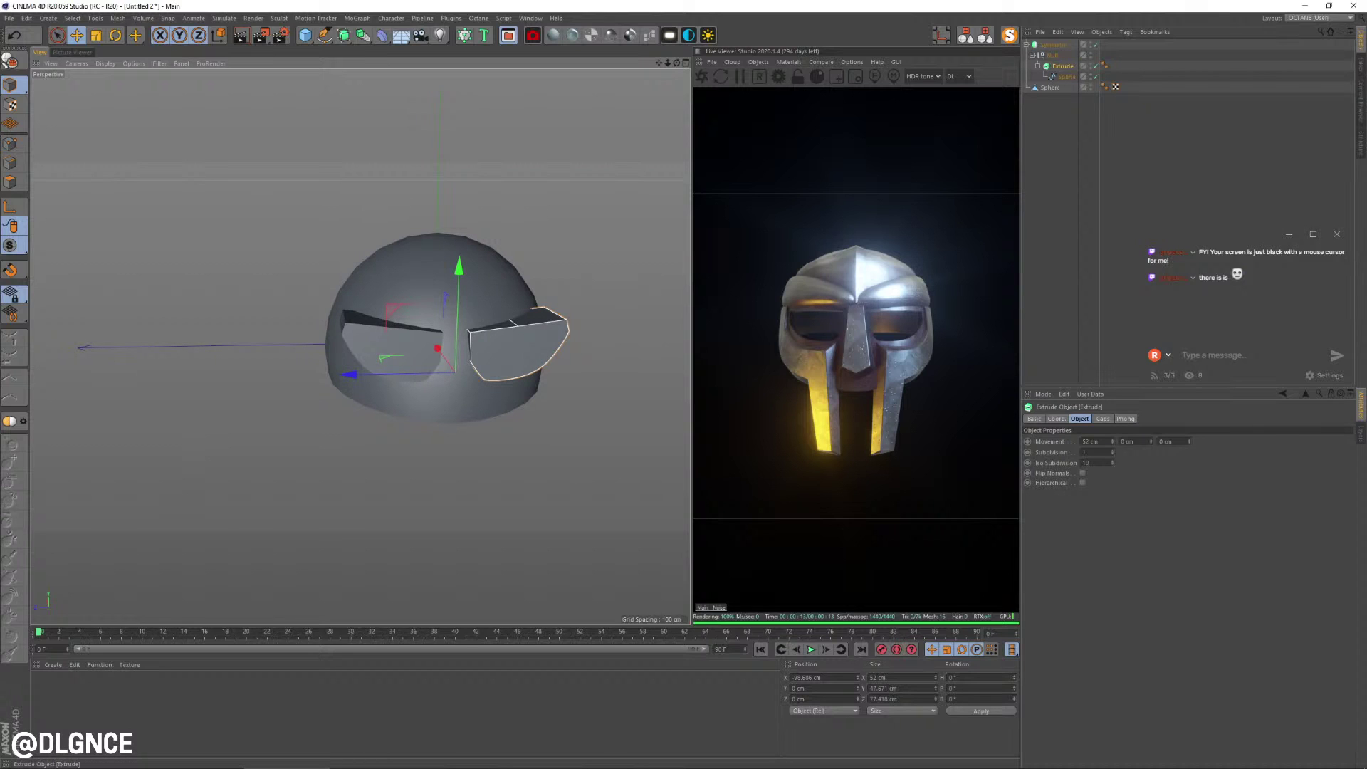
- Add a Boole object as the parent of the Symmetry object
click(1053, 45)
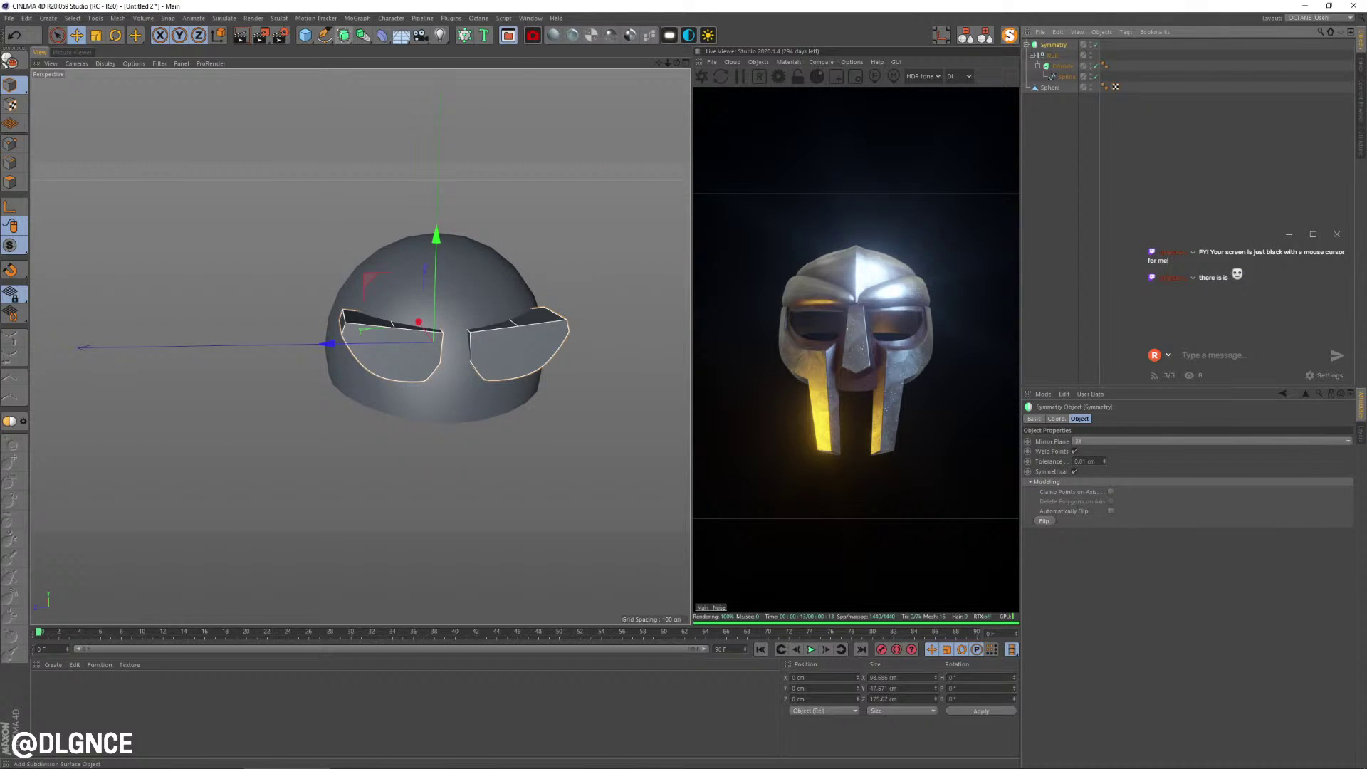
click(344, 35)
click(362, 35)
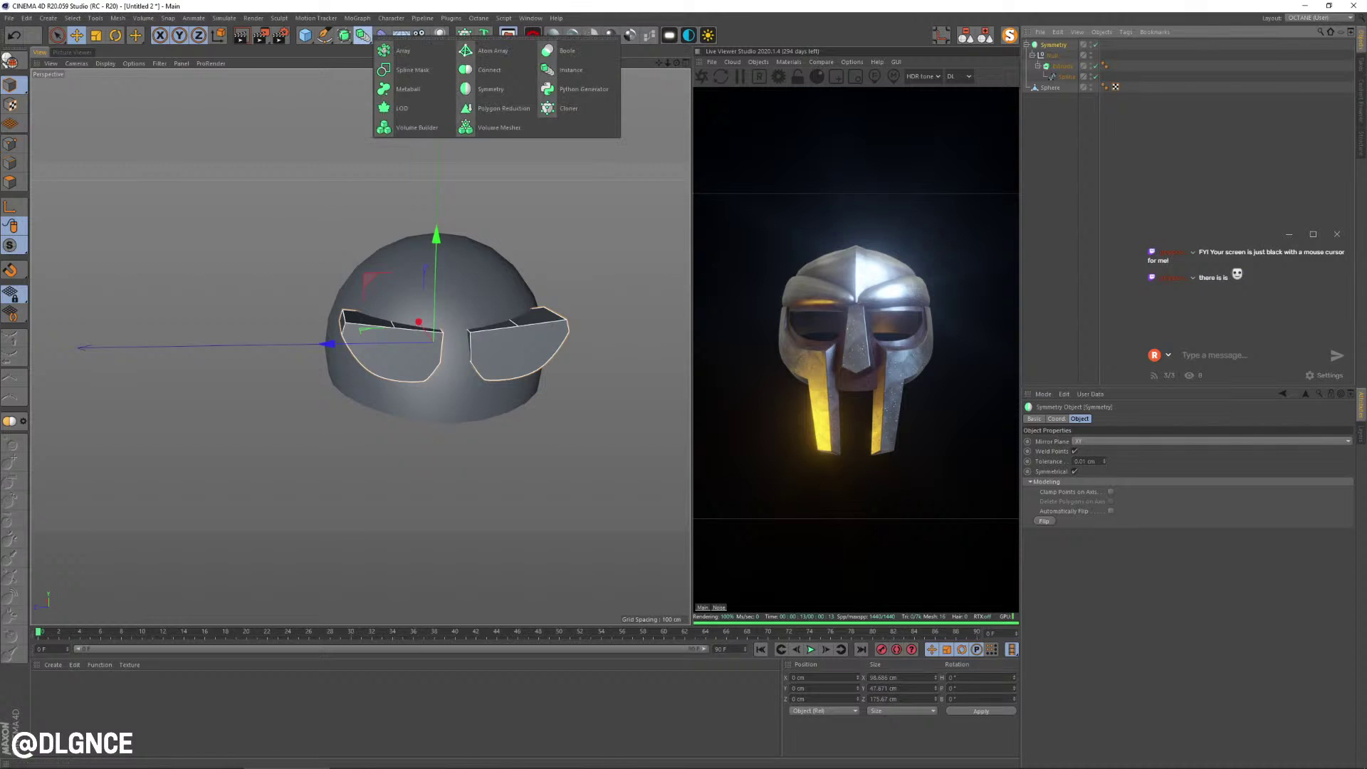
alt+click(567, 50)
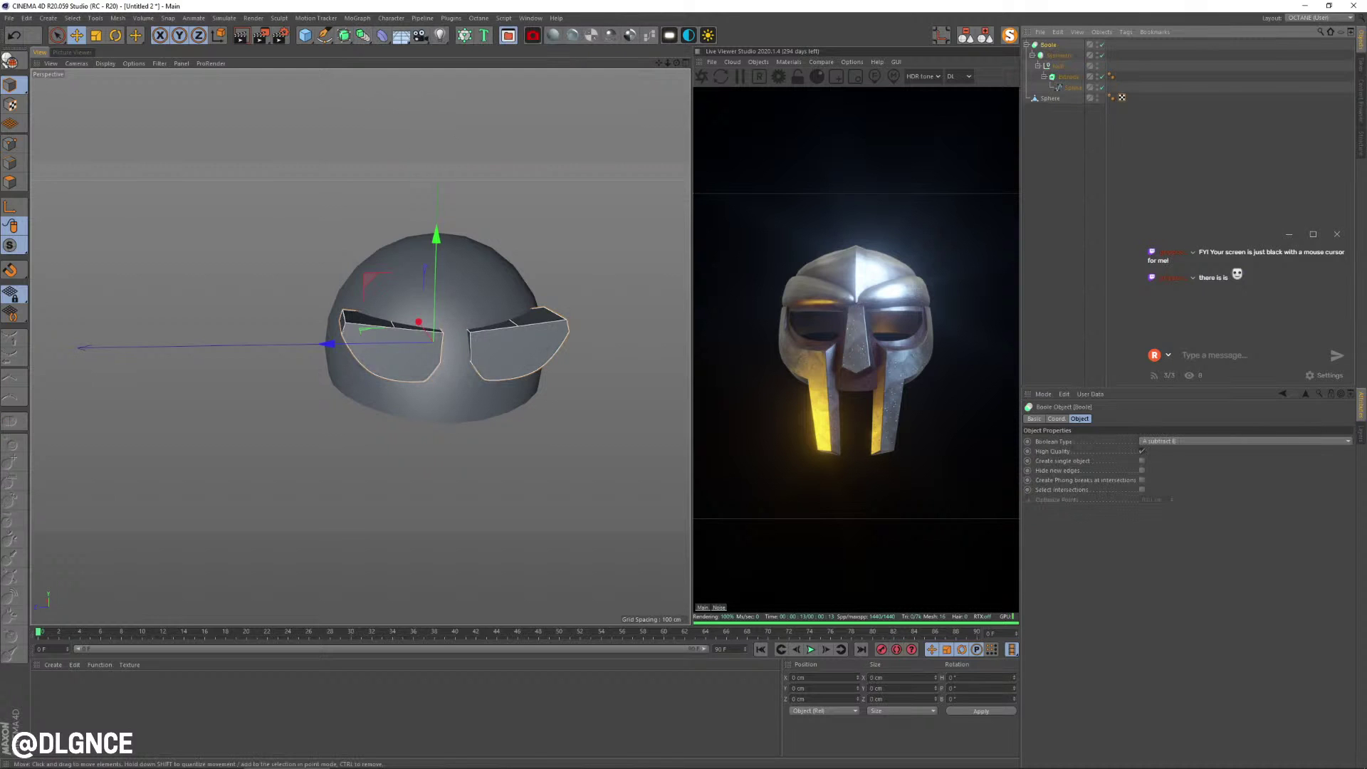
- Wrap the dome sphere in a Cloth Surface with 0 subdivisions and a thickness of 5 cm
click(1054, 135)
click(1051, 98)
alt+drag(406, 356, 456, 338)
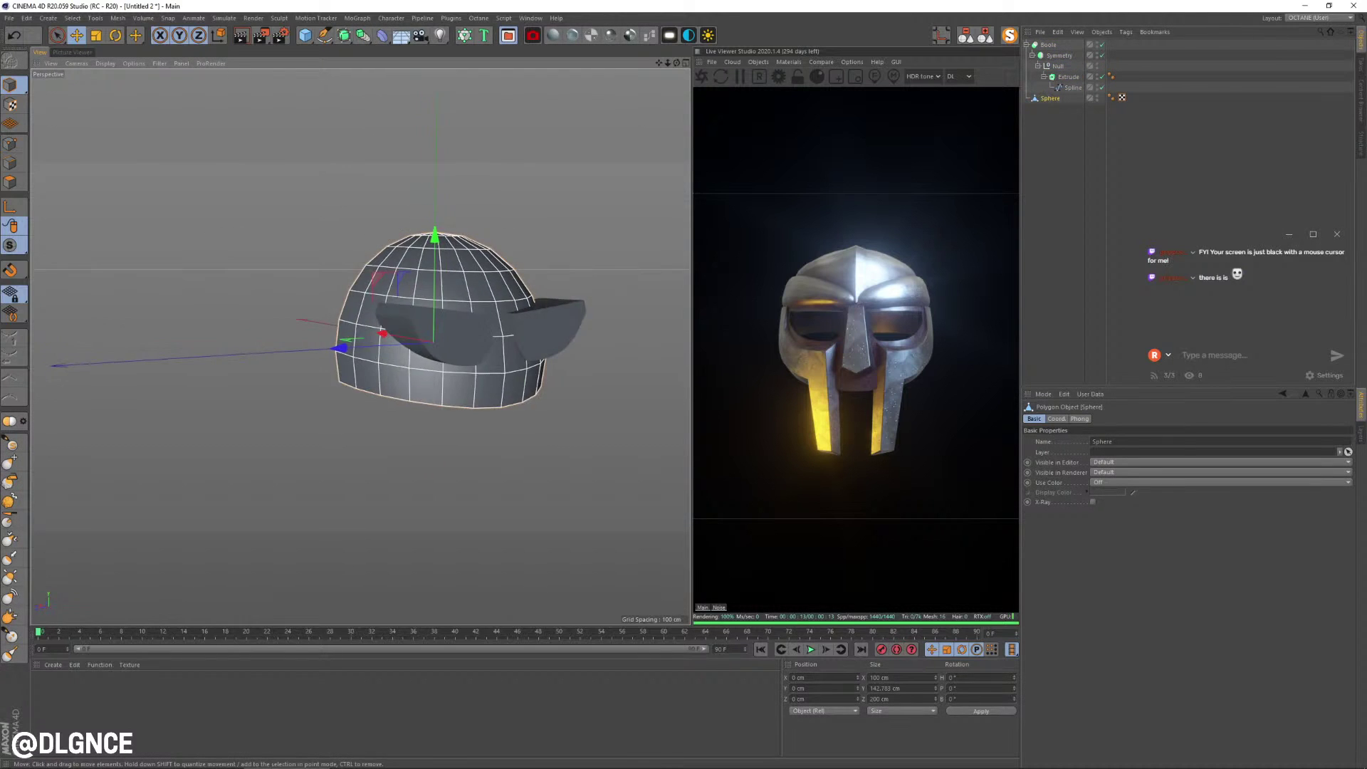
alt+middle_drag(456, 338, 404, 358)
alt+drag(404, 358, 377, 355)
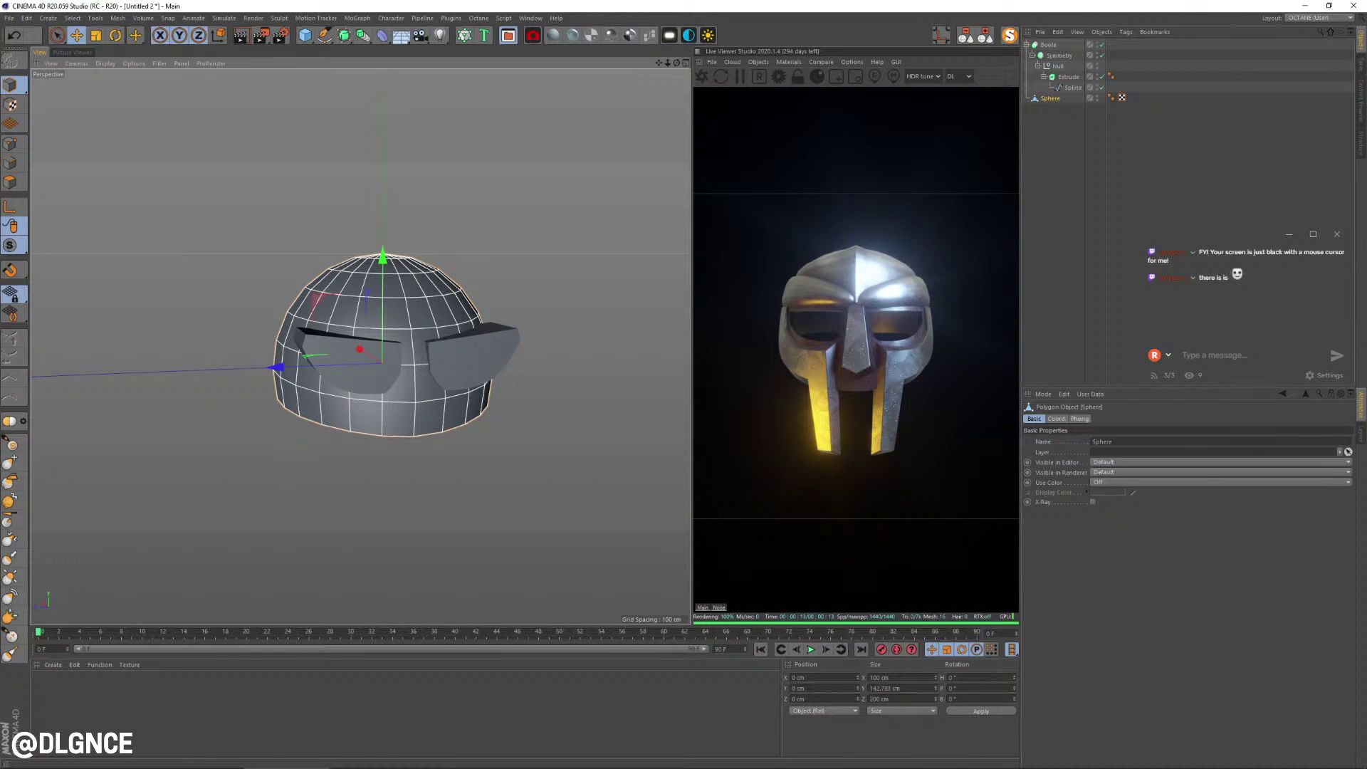
click(253, 17)
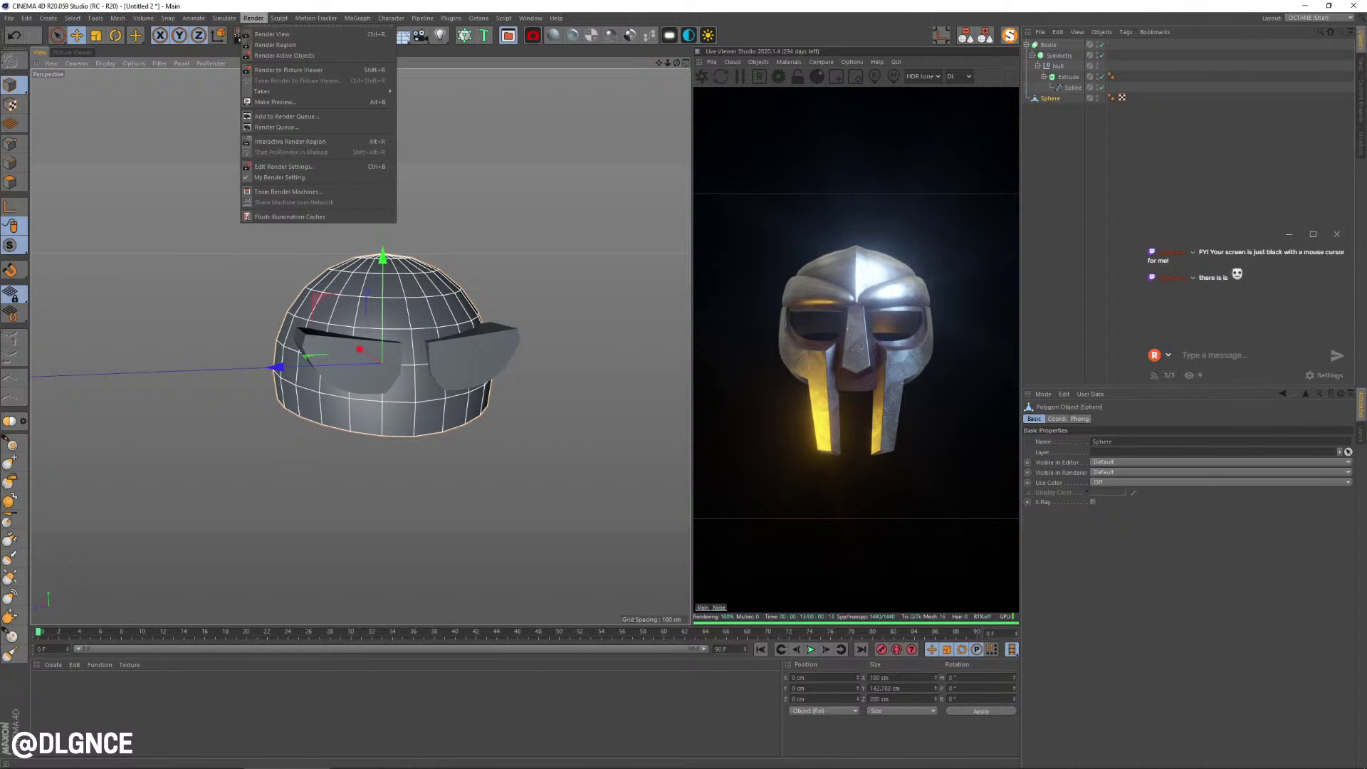
mouse_move(224, 18)
alt+click(285, 37)
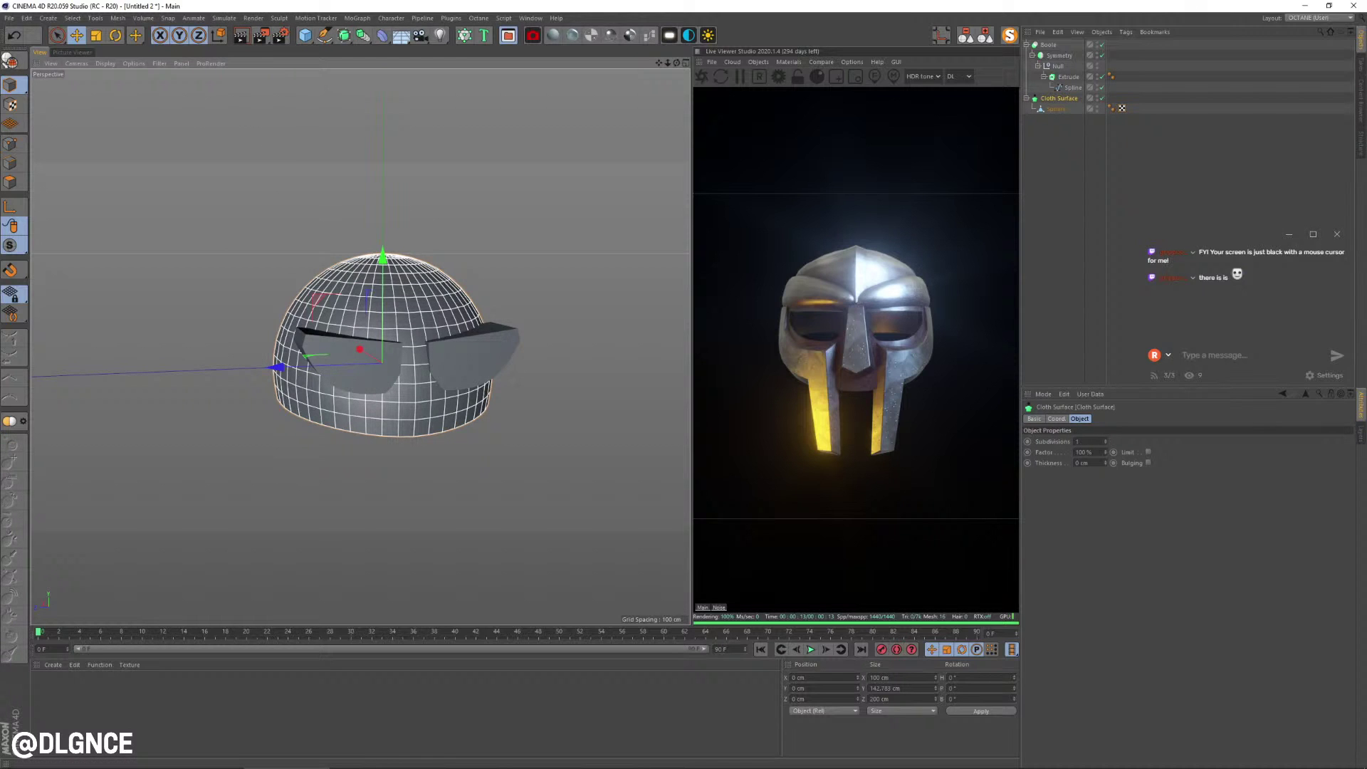
click(1105, 444)
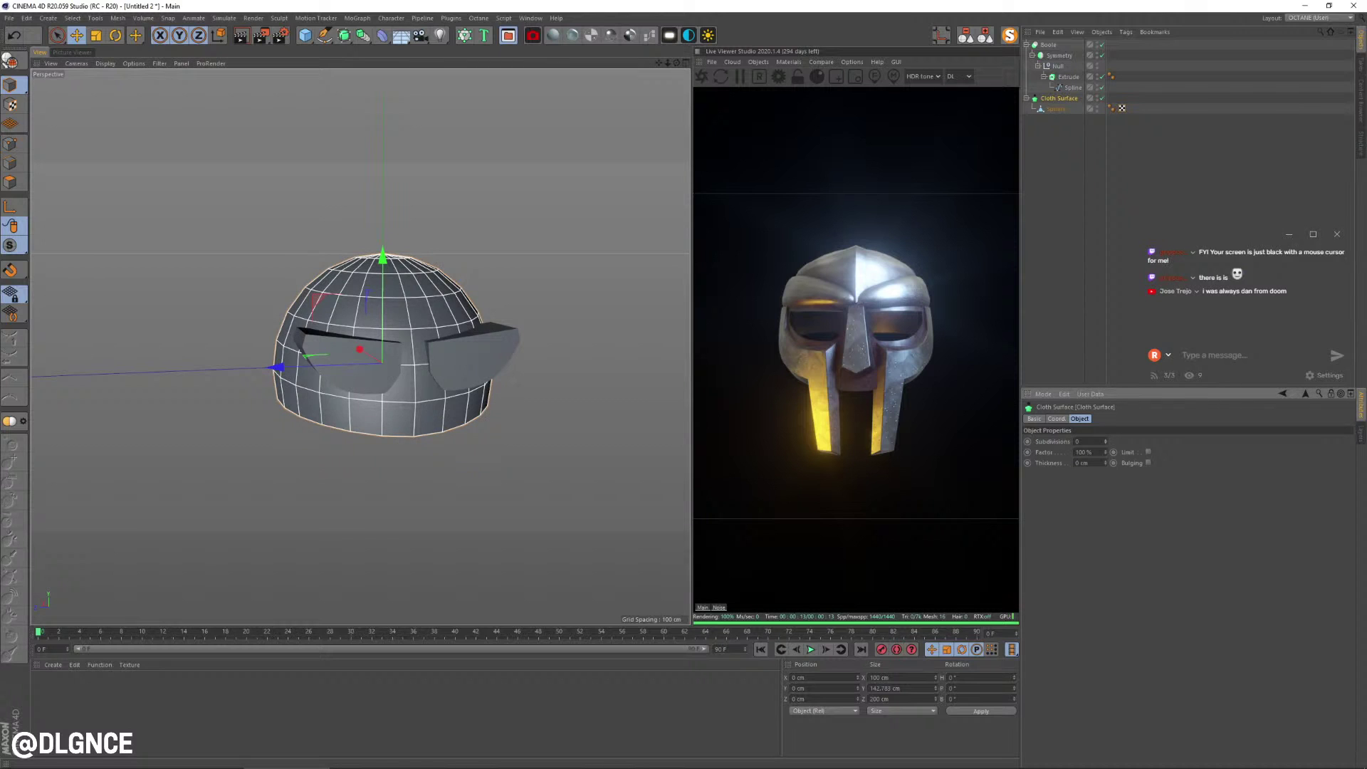
drag(1105, 462, 1104, 458)
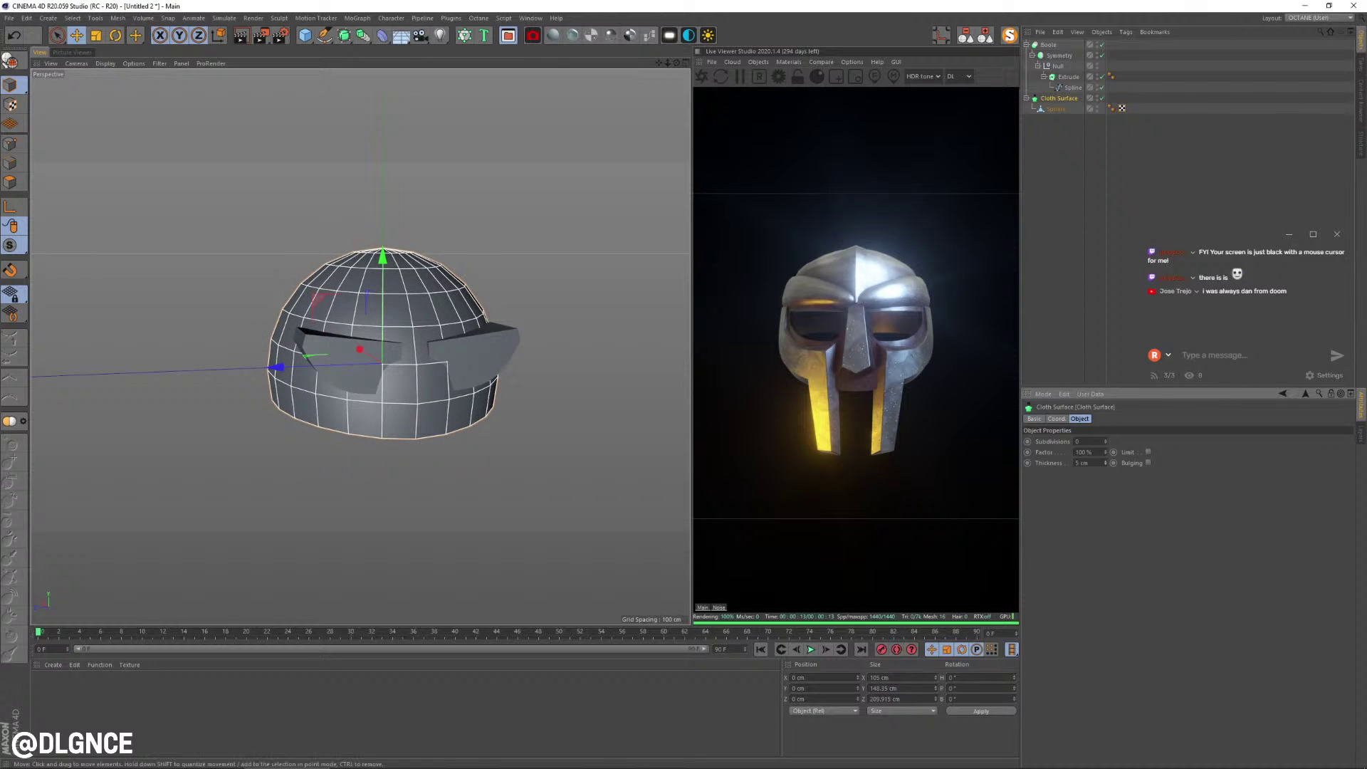
- Rotate the eye extrusion about 25° in heading so the mirrored shapes follow the curve of the dome
alt+drag(370, 384, 137, 392)
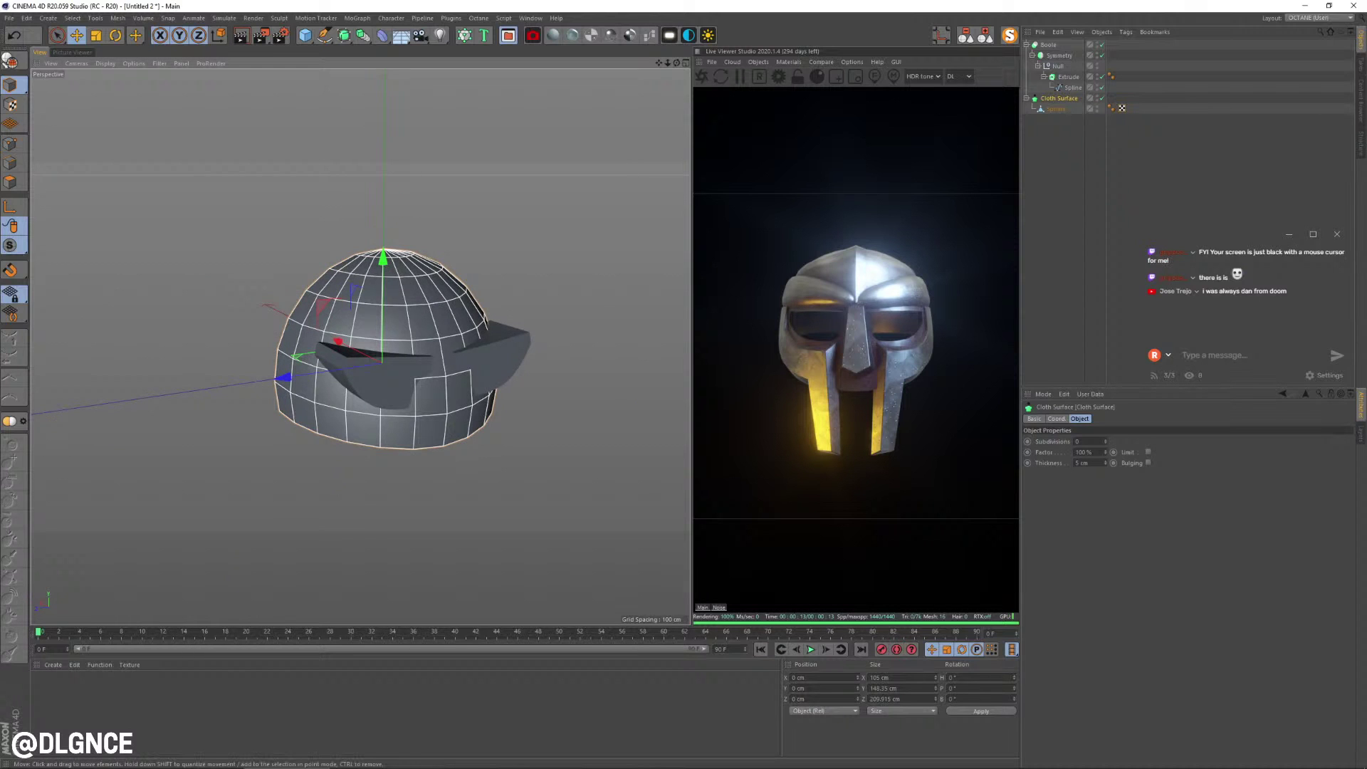
alt+drag(356, 363, 358, 385)
click(1067, 77)
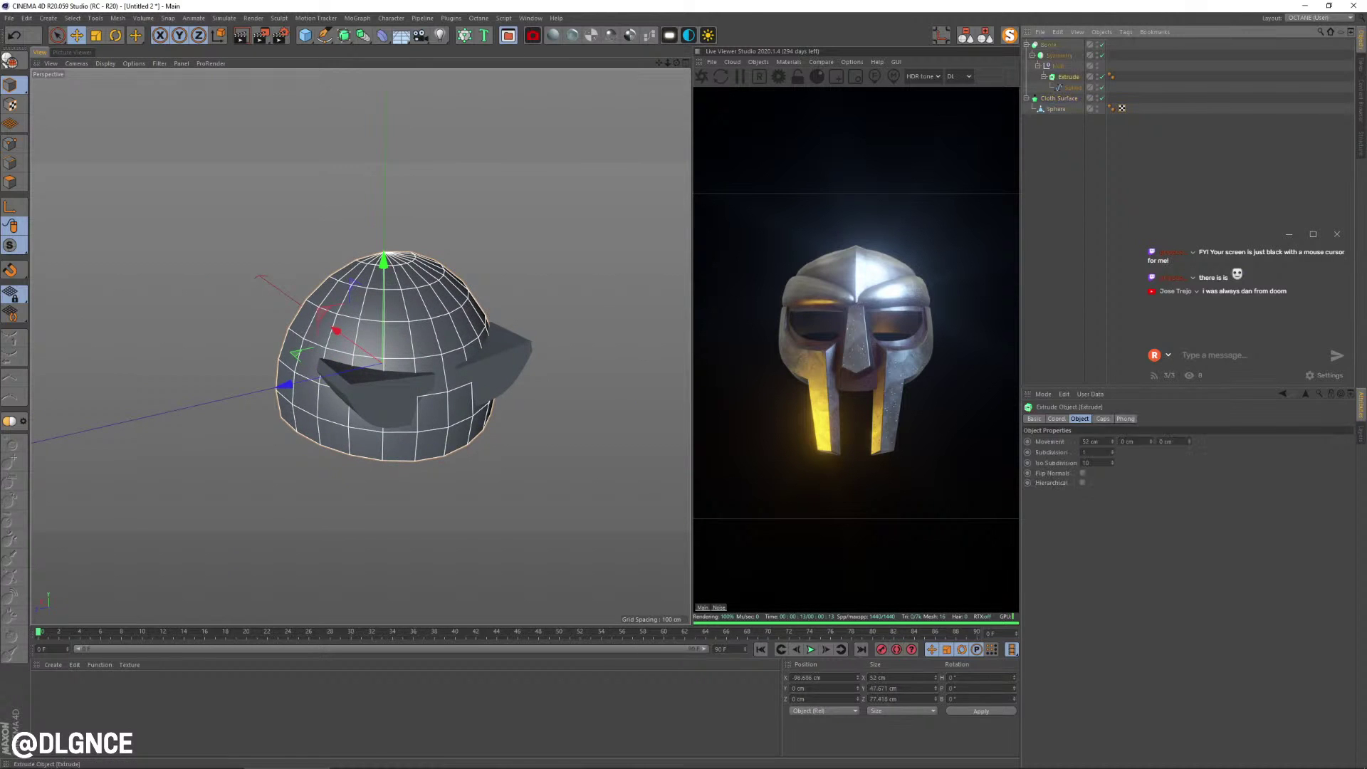
key(r)
drag(469, 437, 496, 431)
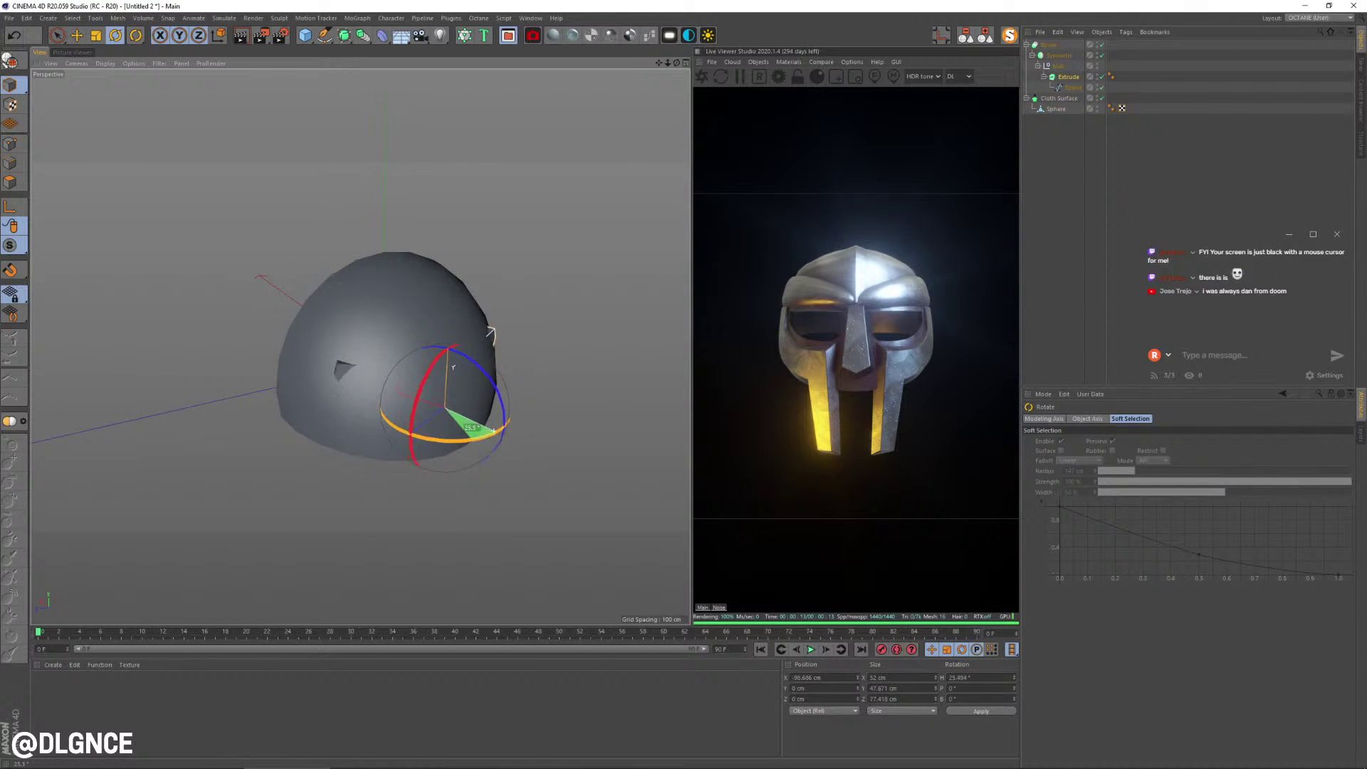
- Move the rotated eye extrusion outward to about X -117 cm and Z -6 cm
key(e)
alt+drag(491, 385, 420, 427)
drag(465, 324, 449, 257)
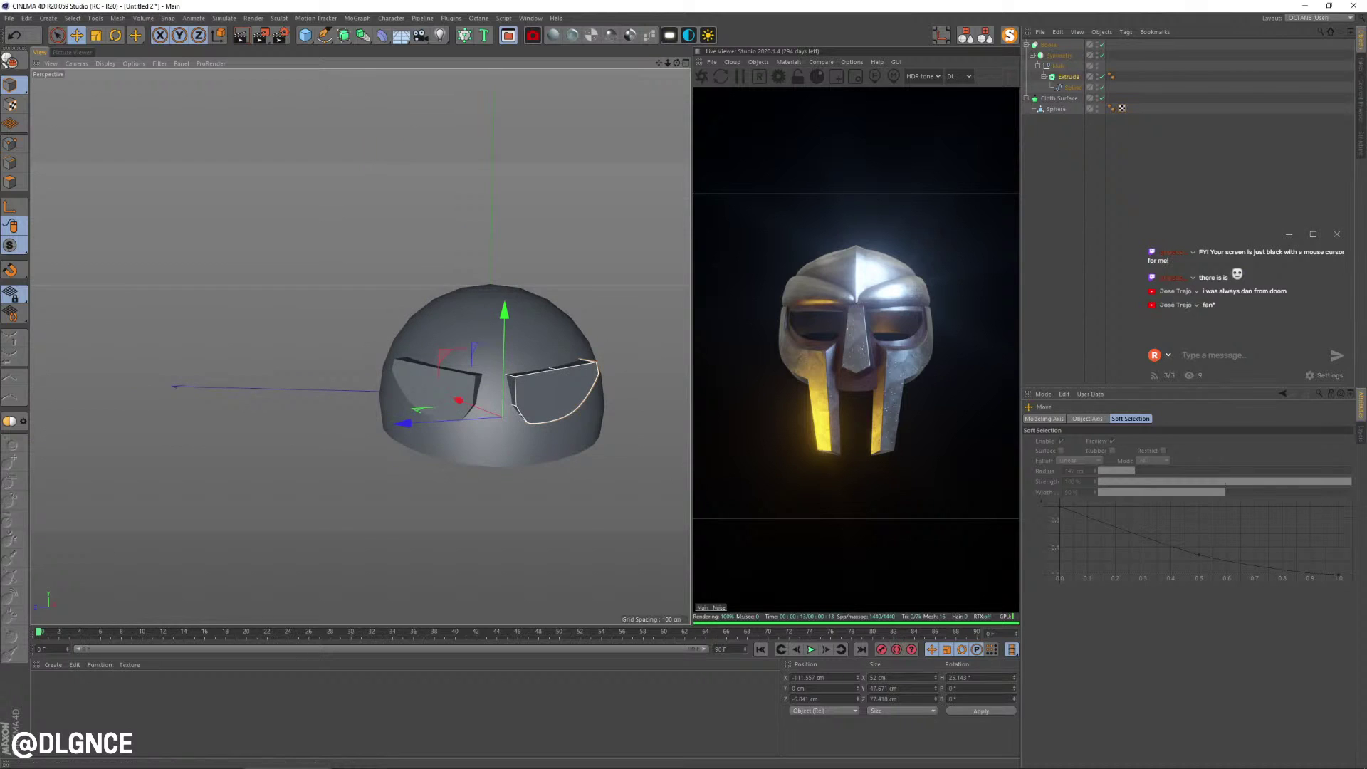
alt+drag(491, 320, 420, 356)
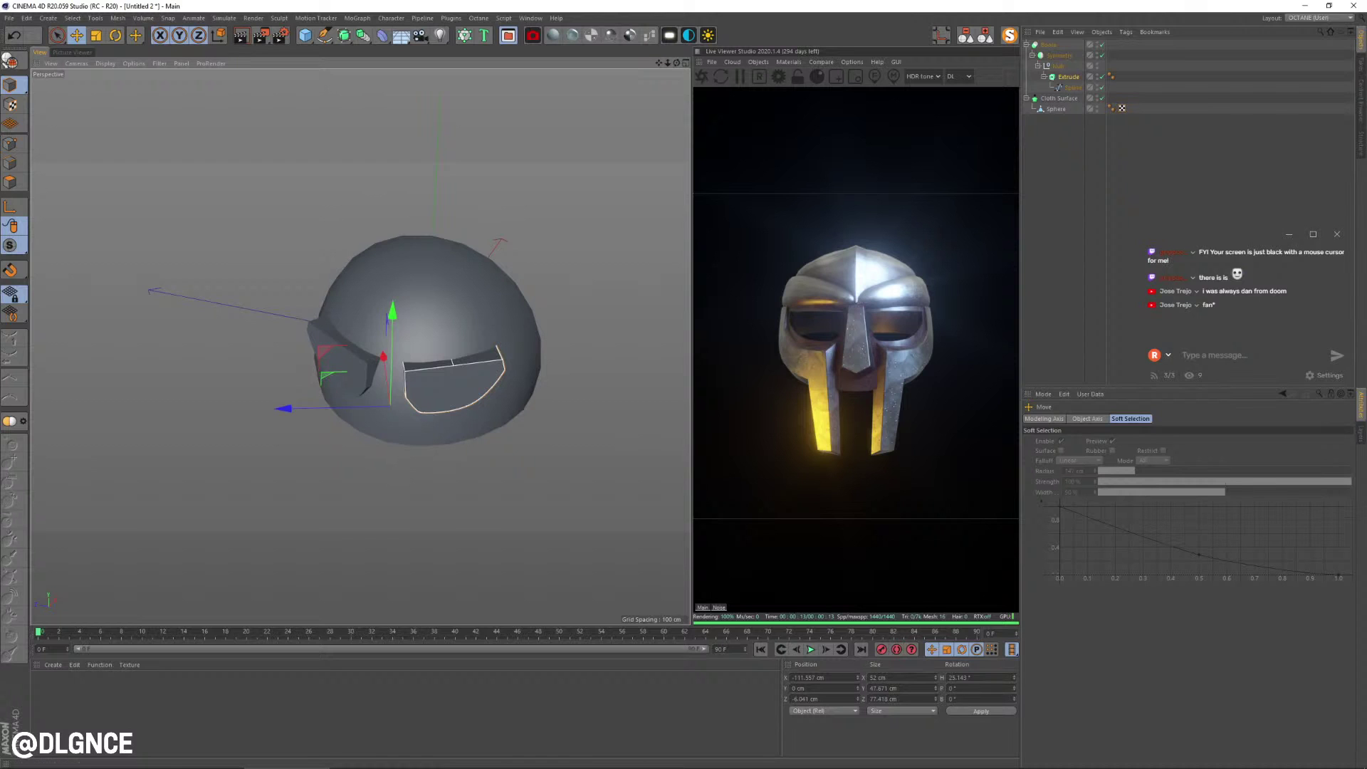
alt+drag(413, 341, 459, 351)
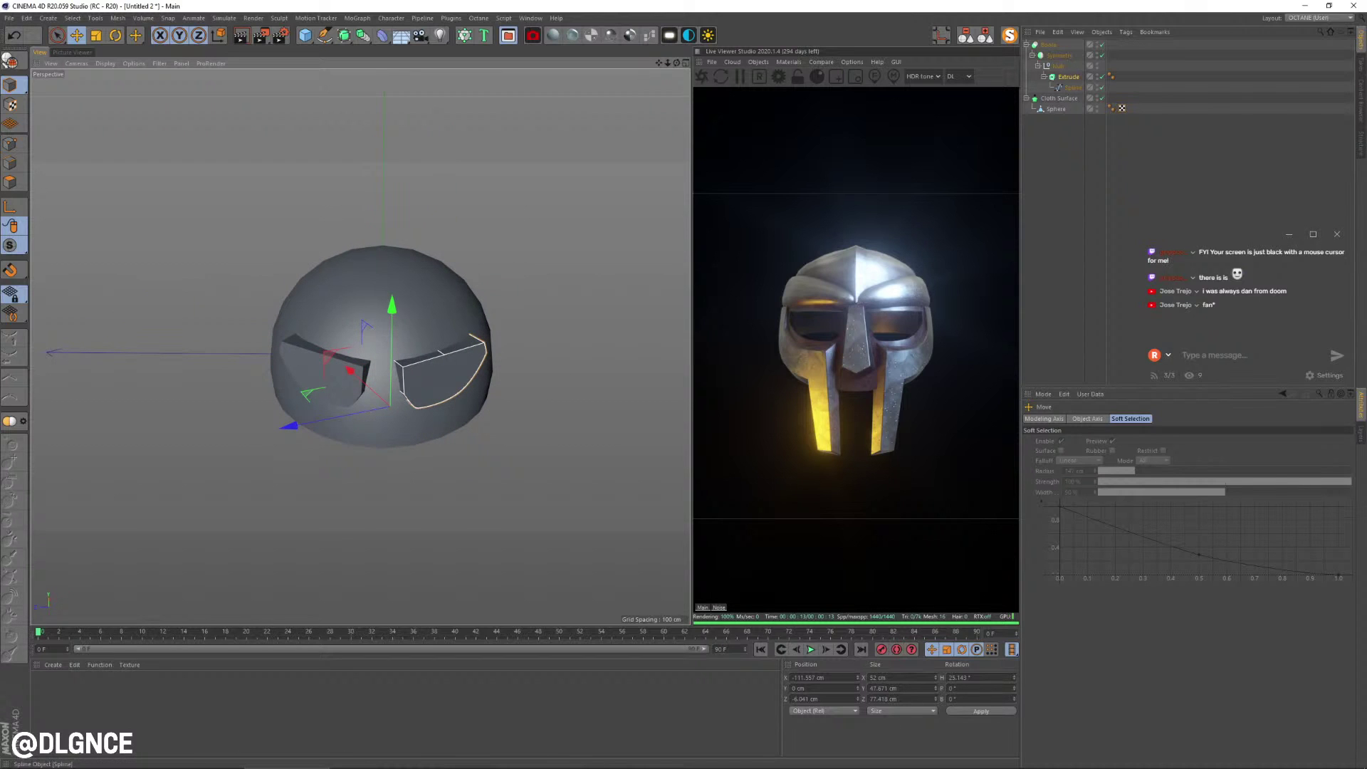
- Place the Cloth Surface inside the Boole above the Symmetry object so the eye shapes are subtracted from the dome
click(1068, 77)
key(r)
alt+drag(341, 349, 433, 348)
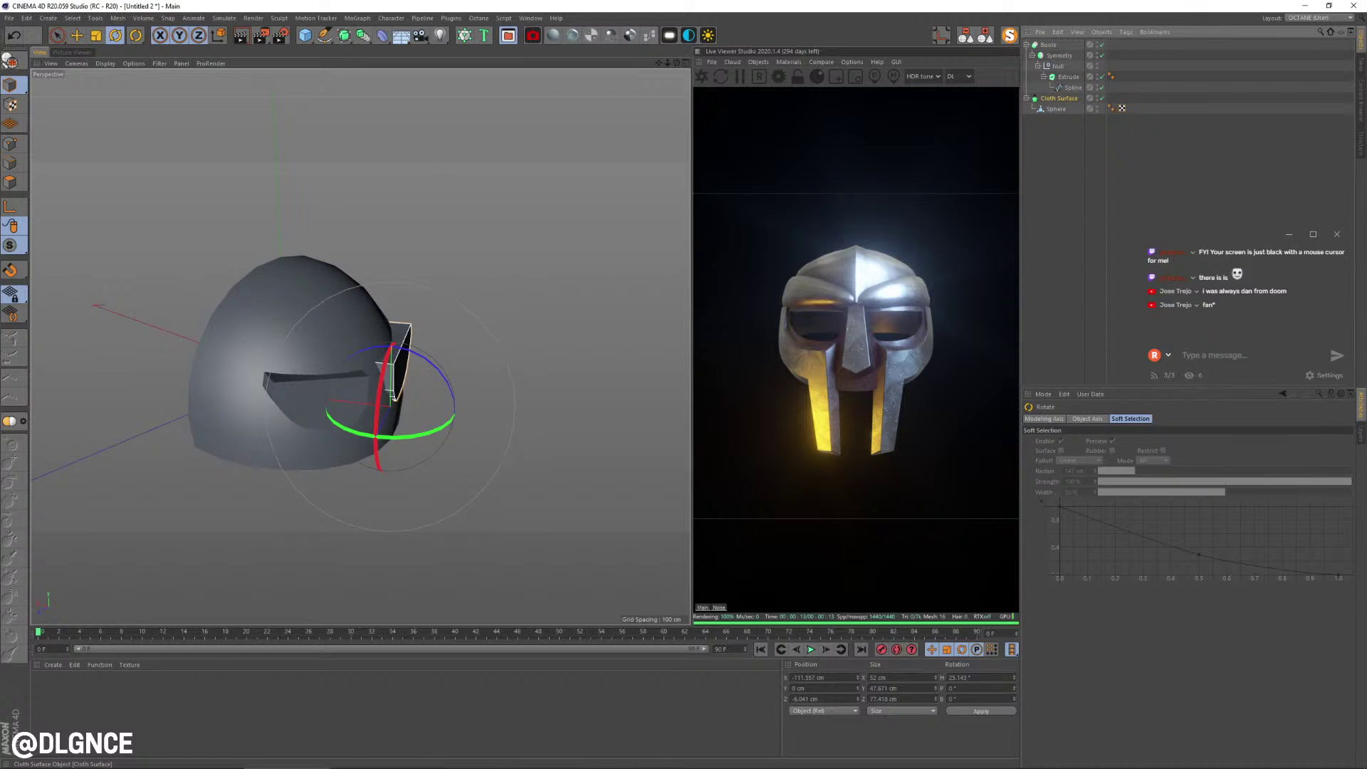
drag(1059, 98, 1049, 45)
alt+drag(399, 356, 284, 347)
alt+middle_drag(285, 348, 351, 317)
click(398, 455)
alt+drag(348, 342, 358, 346)
alt+middle_drag(349, 343, 378, 335)
alt+drag(378, 335, 388, 349)
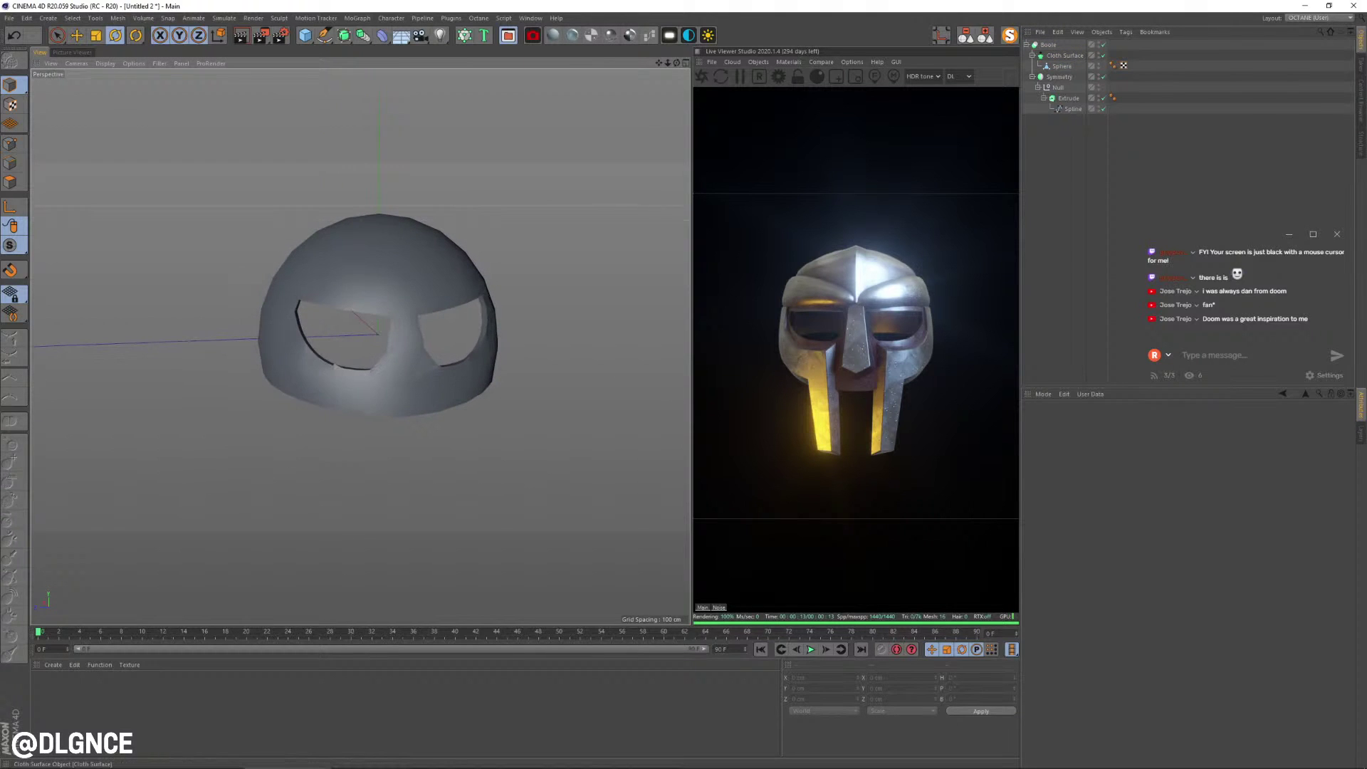
- Raise the Cloth Surface's subdivisions by one level to smooth the dome
click(1061, 67)
click(1065, 55)
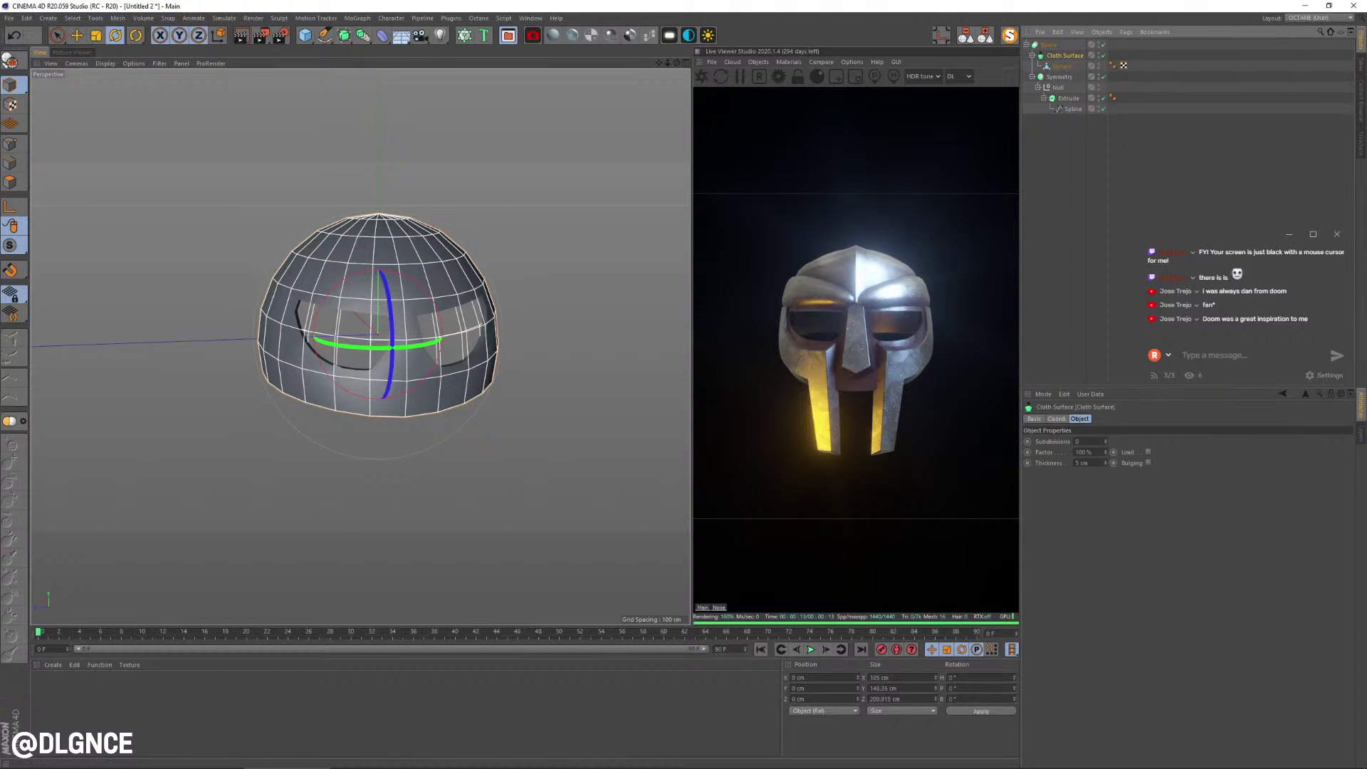
click(1105, 440)
click(555, 427)
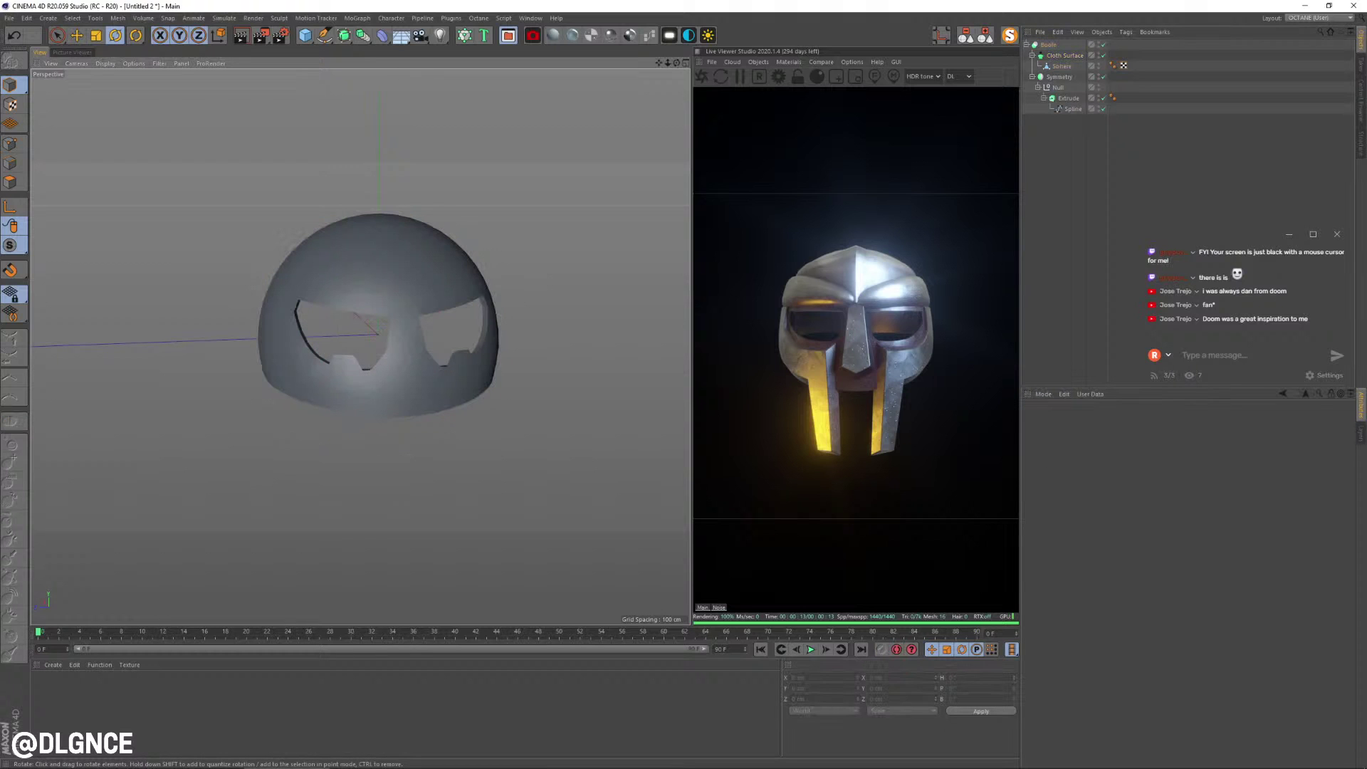
- Reposition the eye extrusion to about X -122 cm and Z -11 cm so it cuts cleanly through the dome
click(1068, 98)
alt+drag(420, 356, 518, 334)
key(e)
drag(315, 357, 204, 339)
middle_click(204, 339)
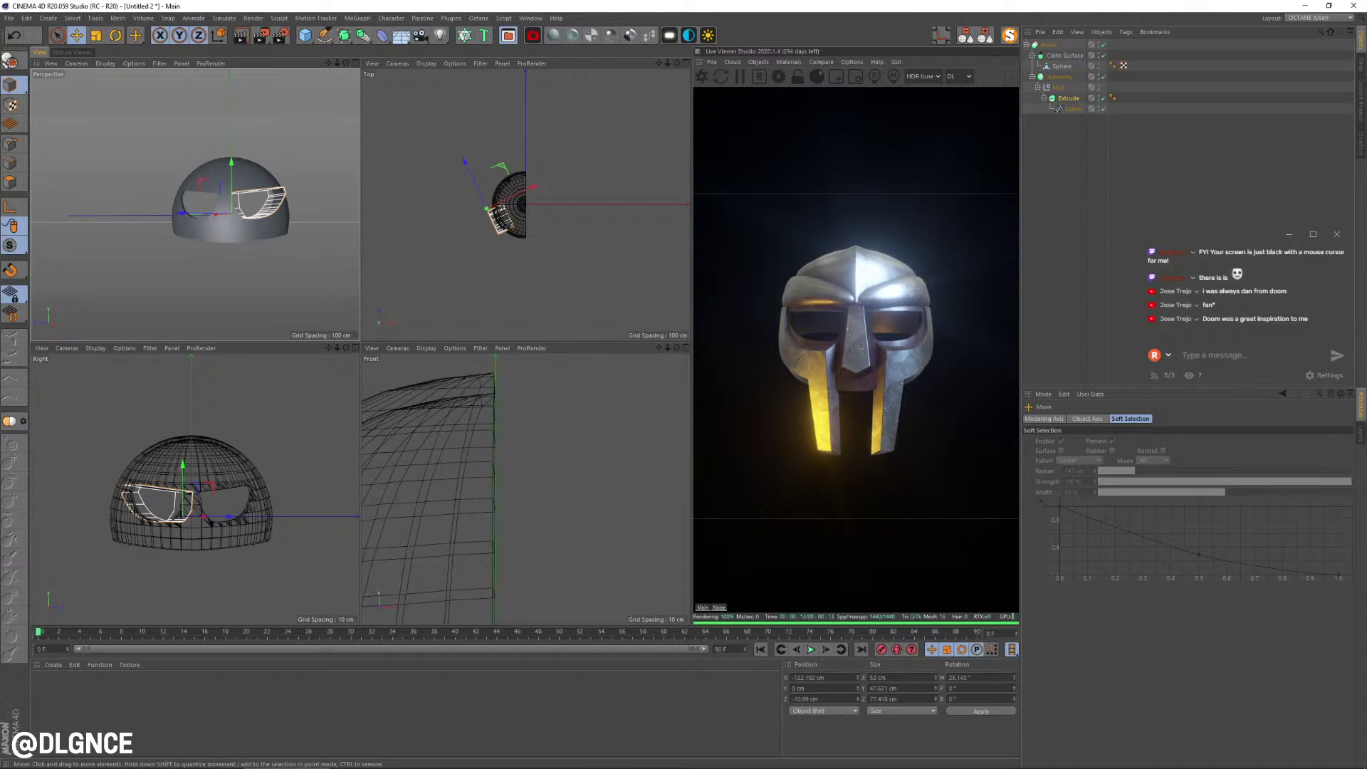
middle_click(204, 327)
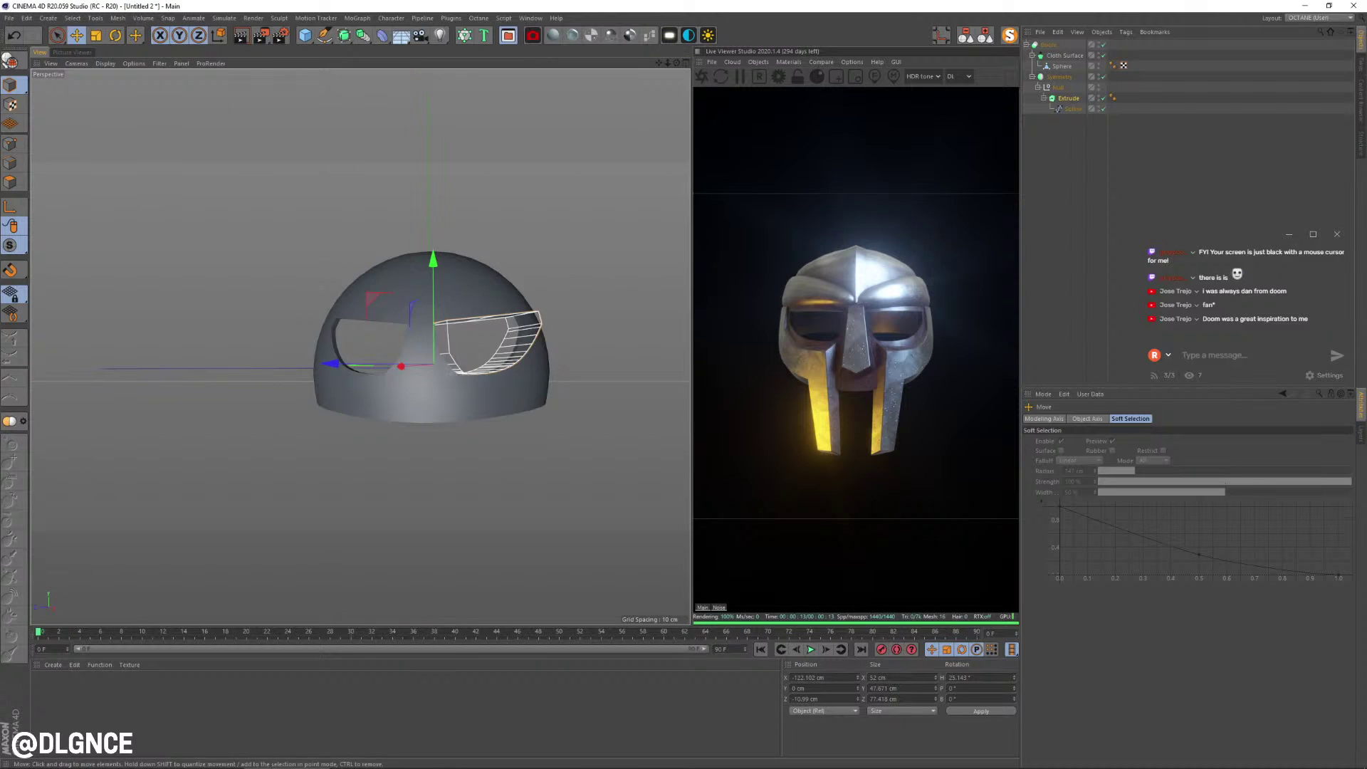
alt+drag(204, 327, 200, 356)
middle_click(199, 356)
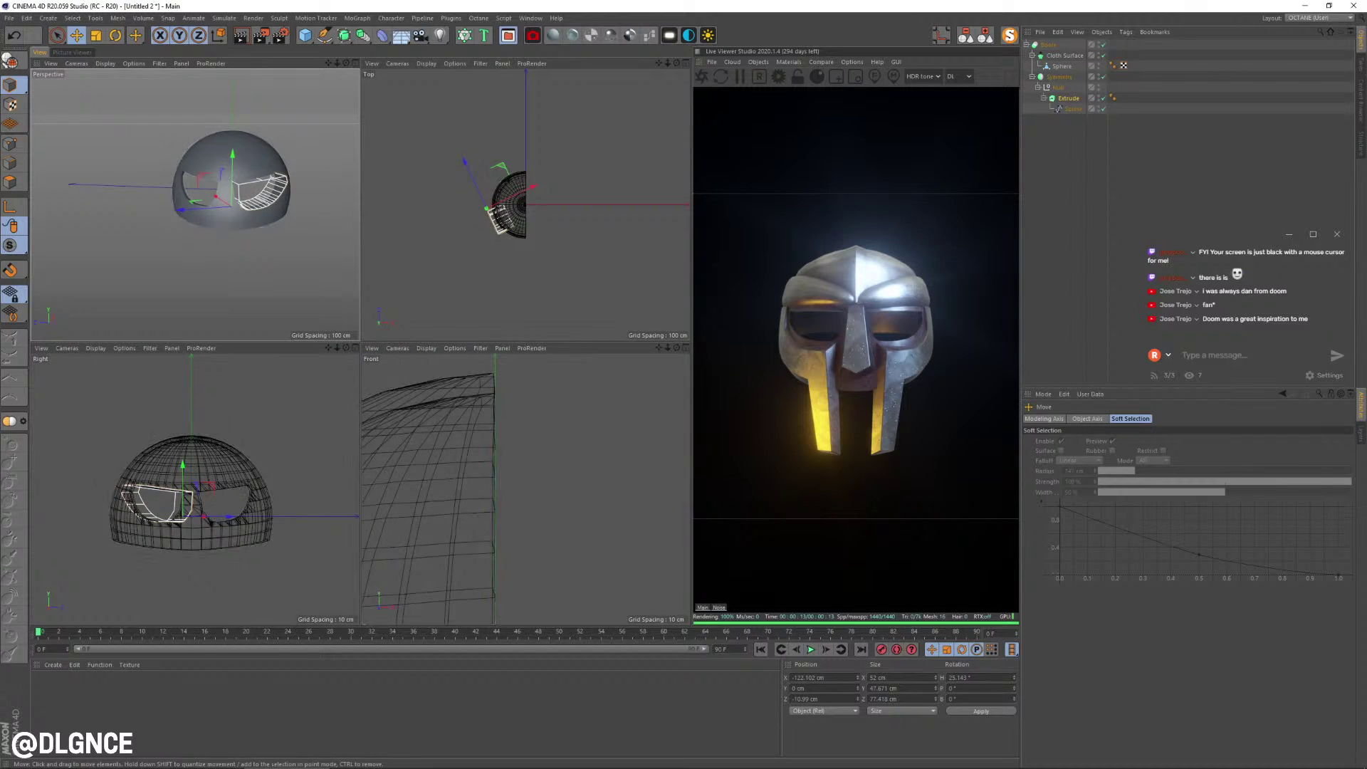
middle_click(214, 285)
mouse_move(214, 285)
alt+mouse_down()
mouse_move(210, 250)
mouse_move(231, 258)
mouse_move(214, 252)
alt+mouse_up()
click(228, 257)
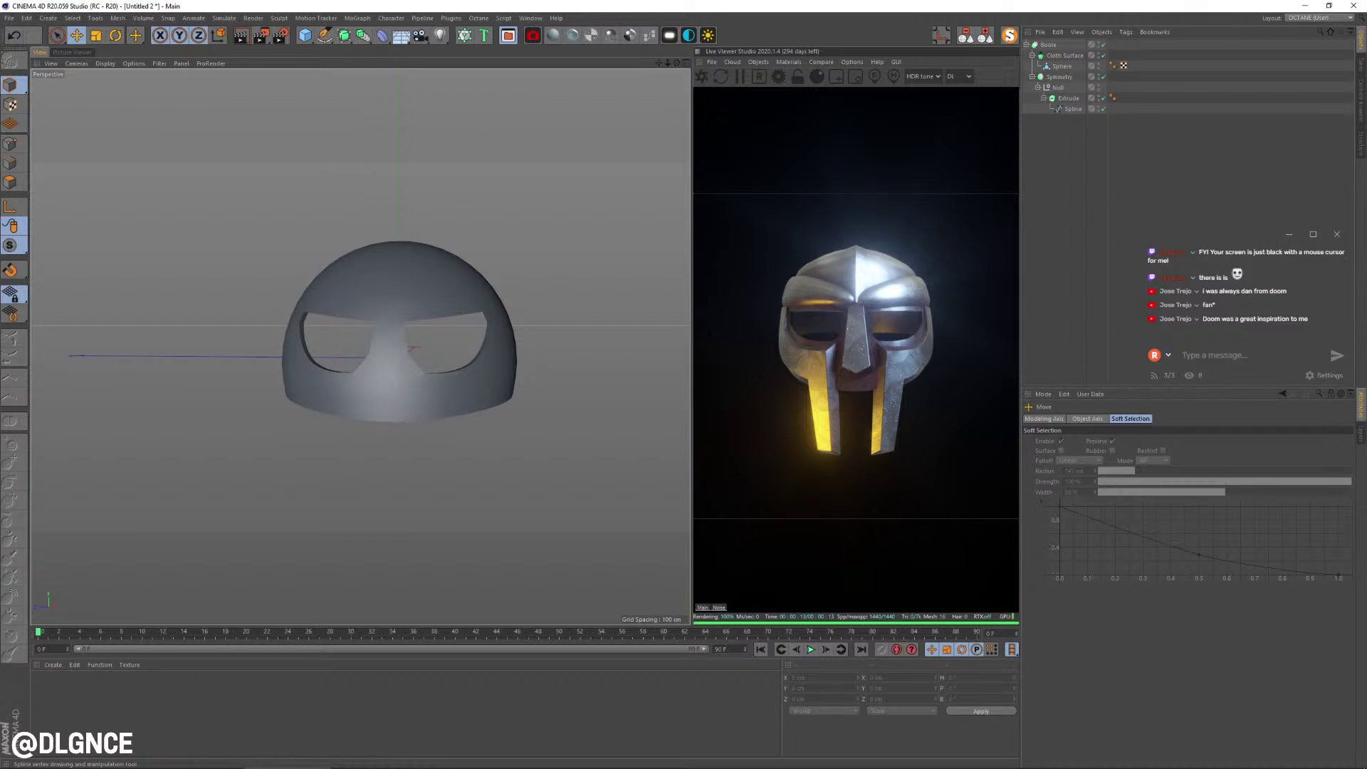
- Draw a closed five-point nose outline with the Pen in the Right view, from between the eyes to below the dome
click(326, 35)
middle_click(349, 284)
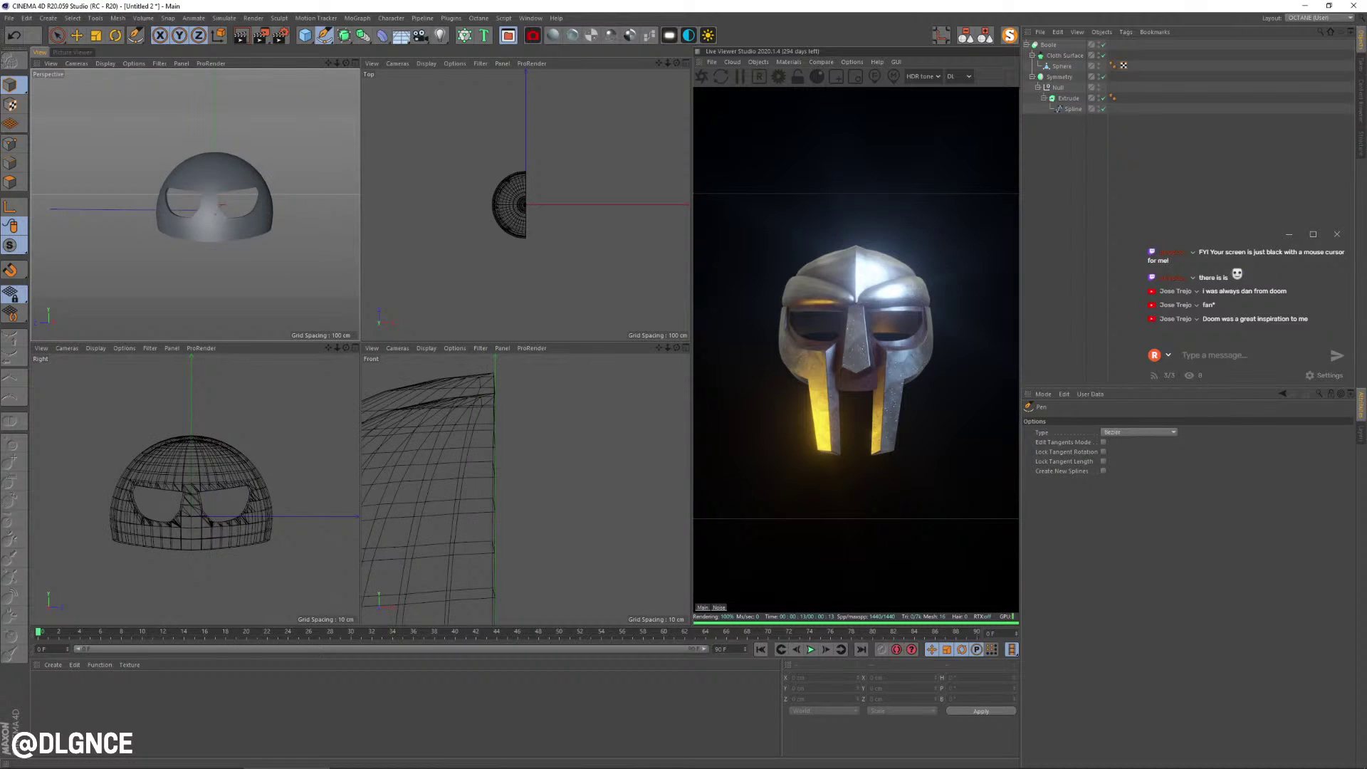
key(F3)
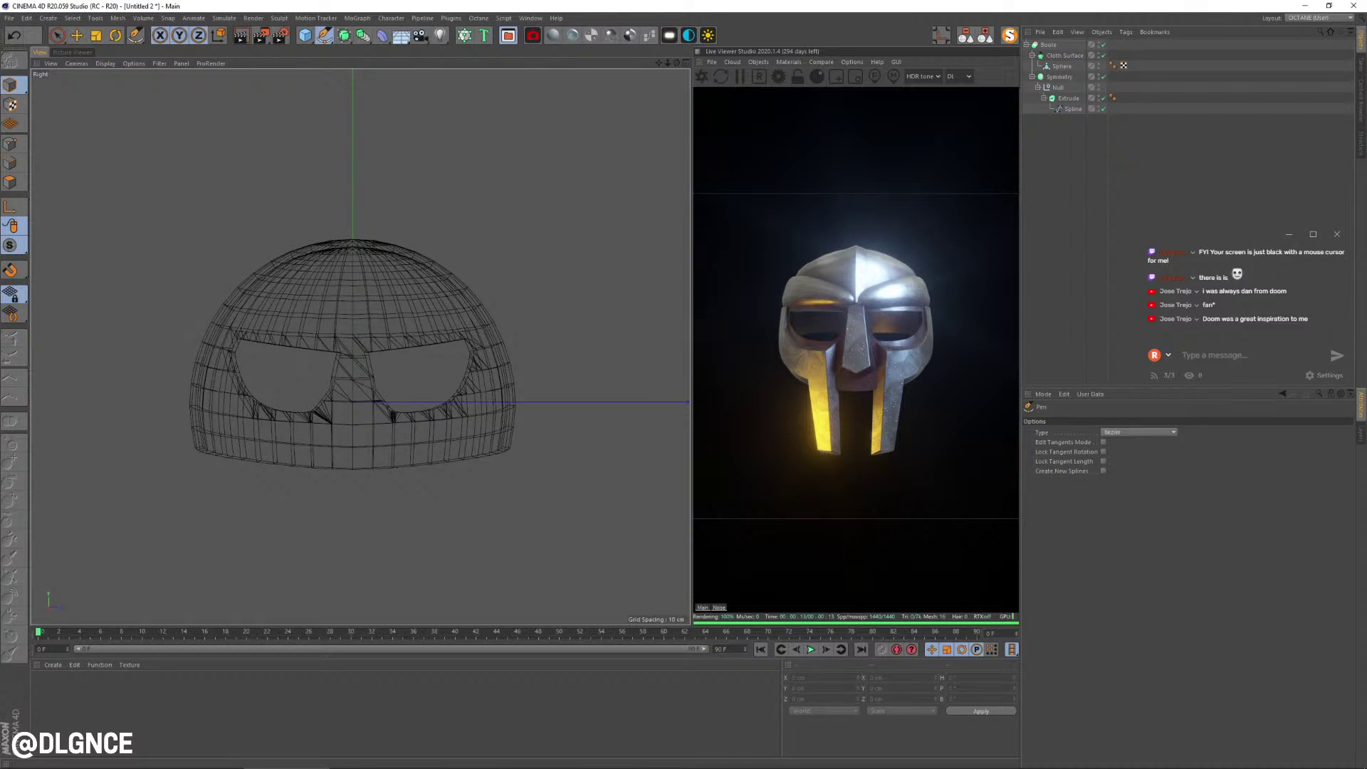
click(335, 354)
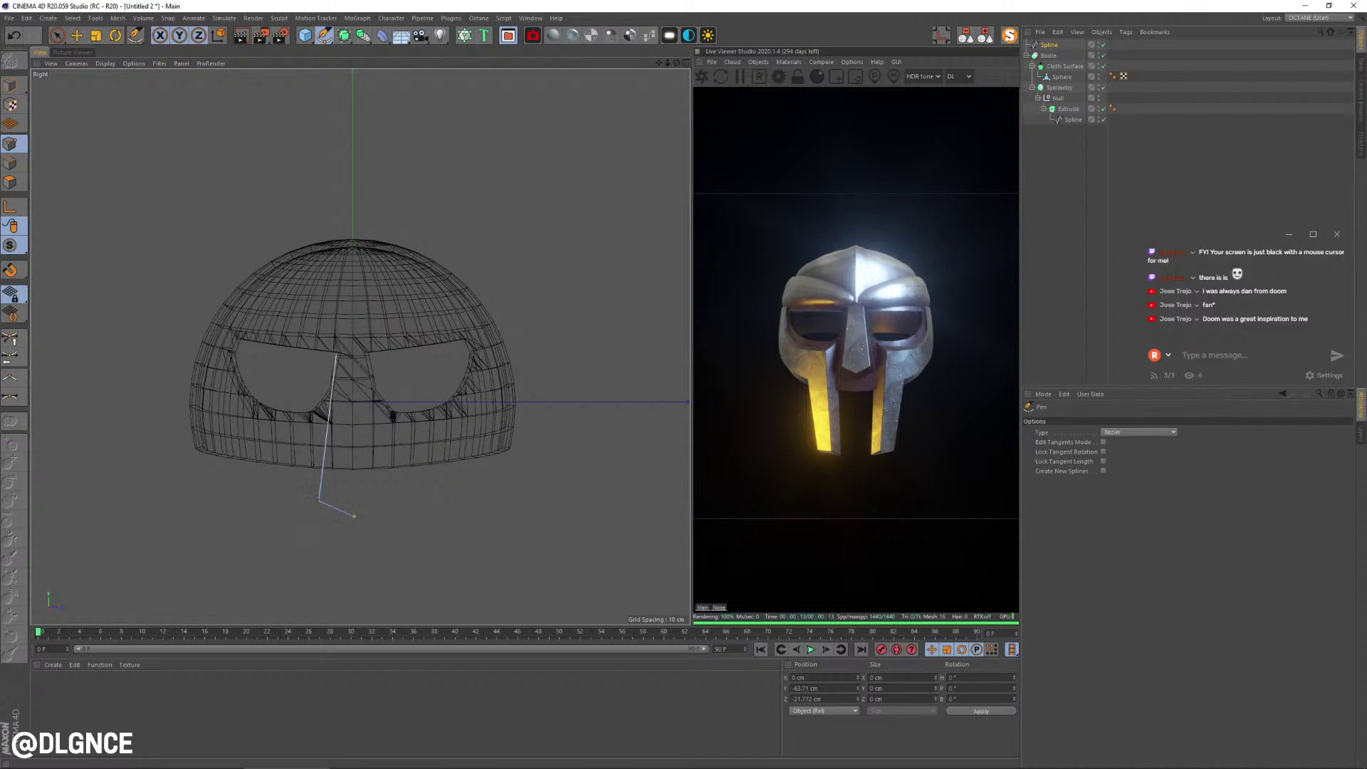
click(388, 505)
- Scale the nose spline's two top points vertically so they sit at the same height
key(space)
drag(321, 342, 372, 356)
key(t)
drag(351, 243, 351, 265)
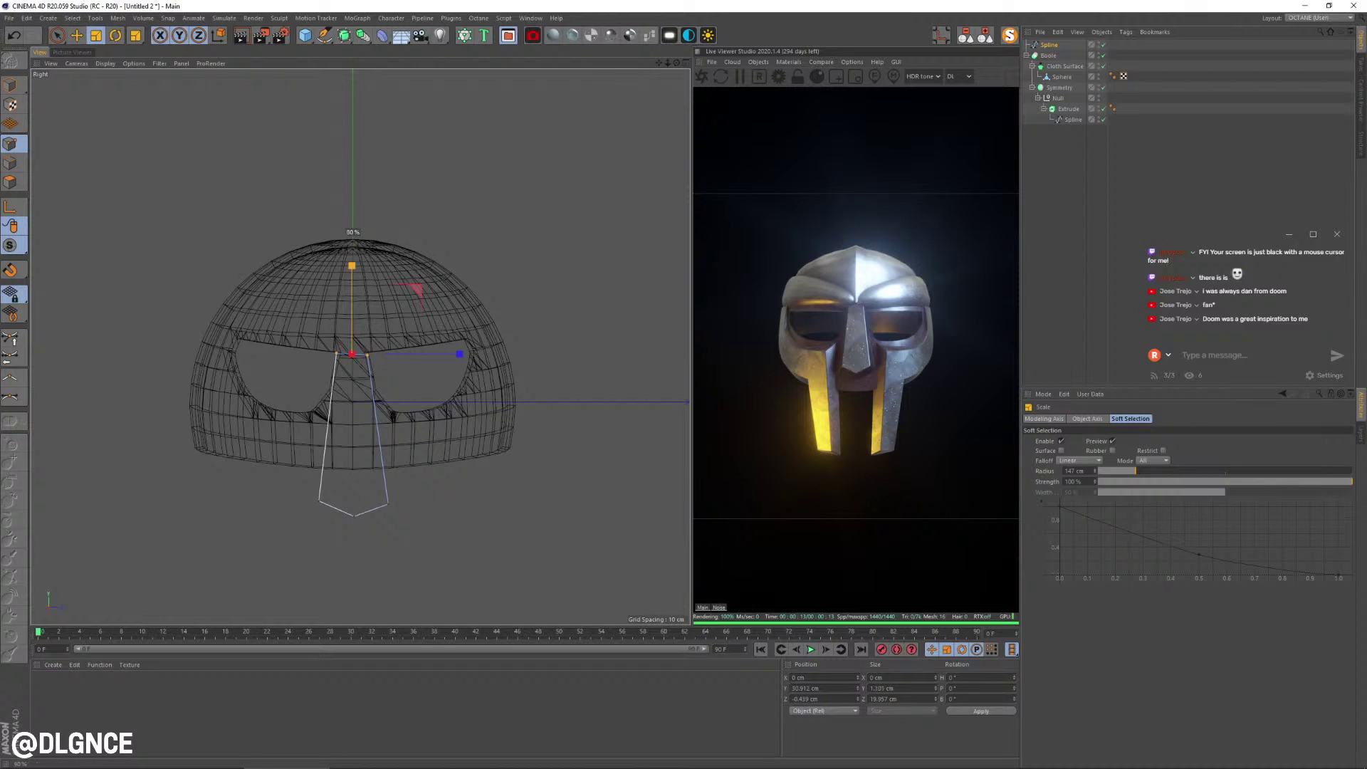
drag(352, 349, 352, 354)
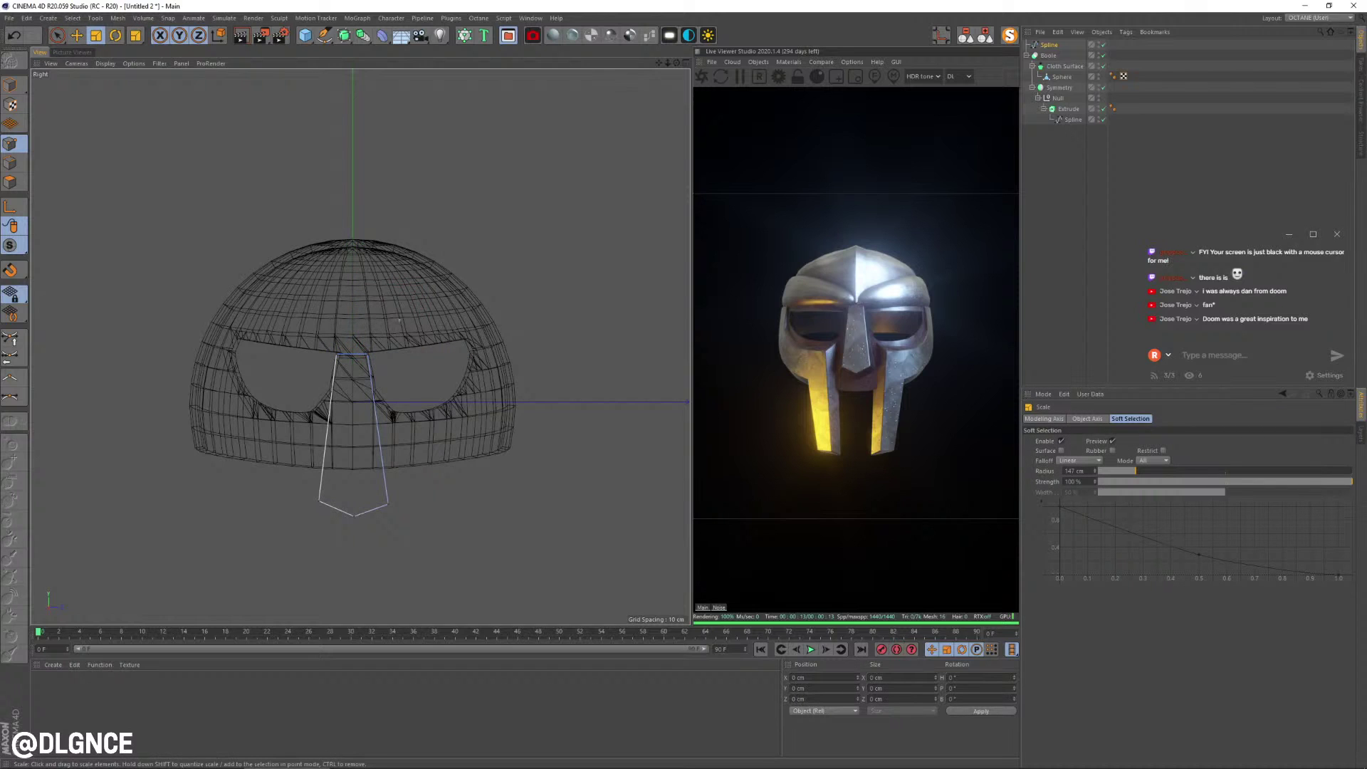
drag(400, 389, 401, 389)
- Set the Z position of the nose spline's top-left point to -9.5 cm
key(e)
click(336, 354)
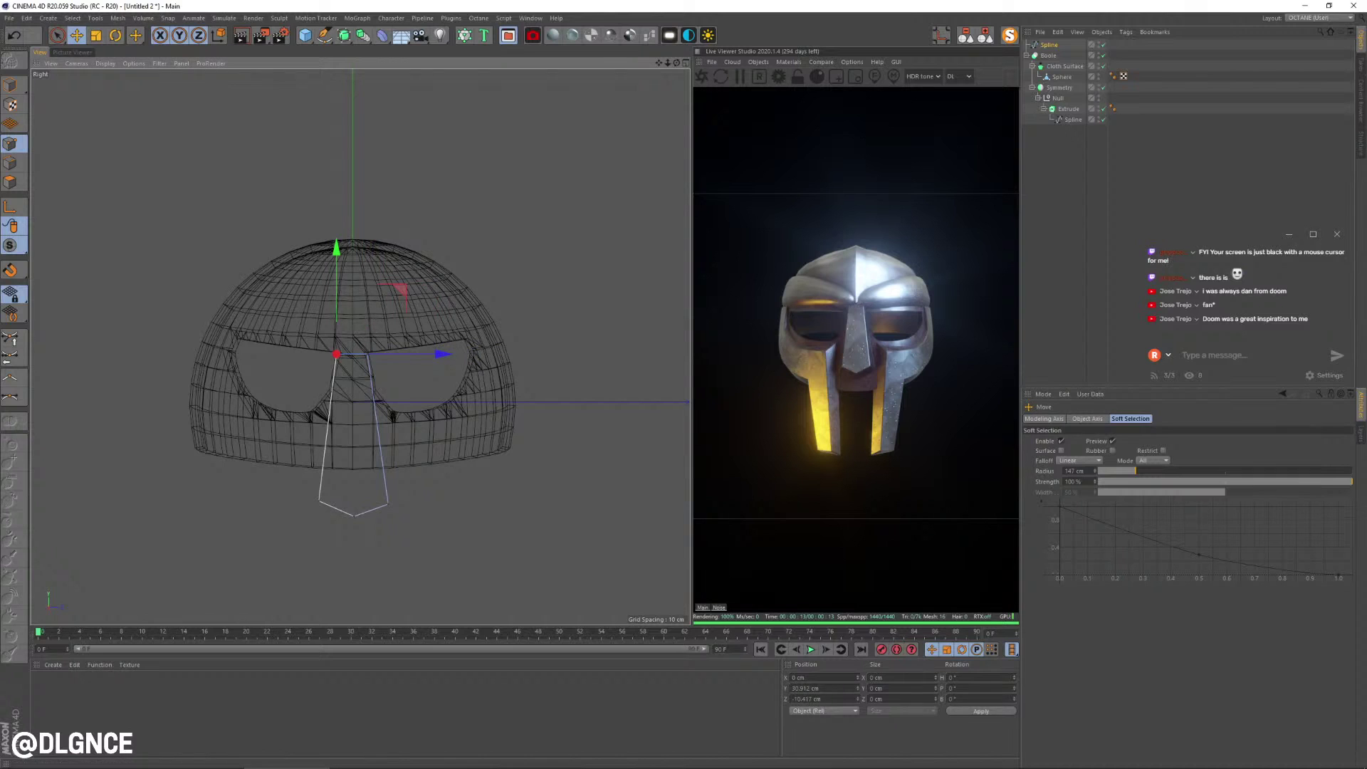
double_click(807, 699)
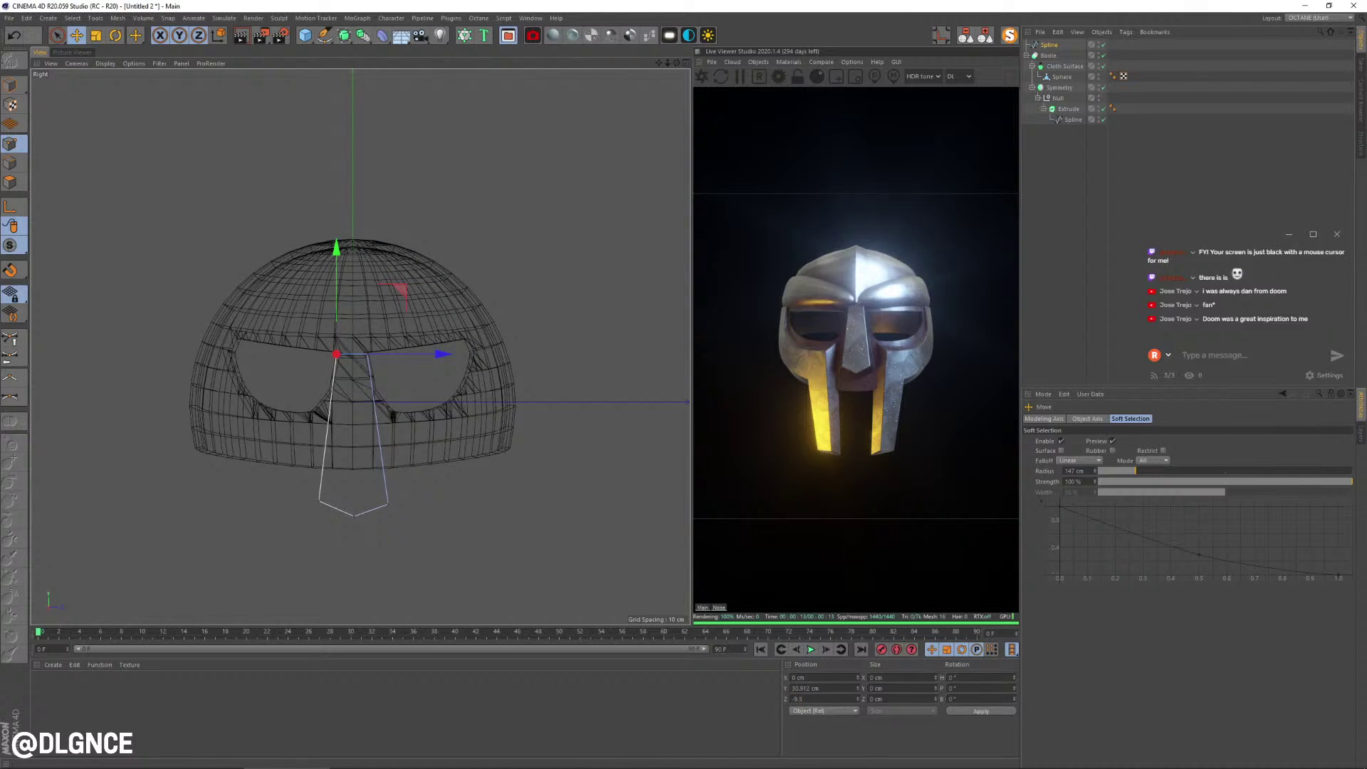
- Level the nose spline's two lower side points and centre them at Z 0 cm, checking each point's position
click(319, 501)
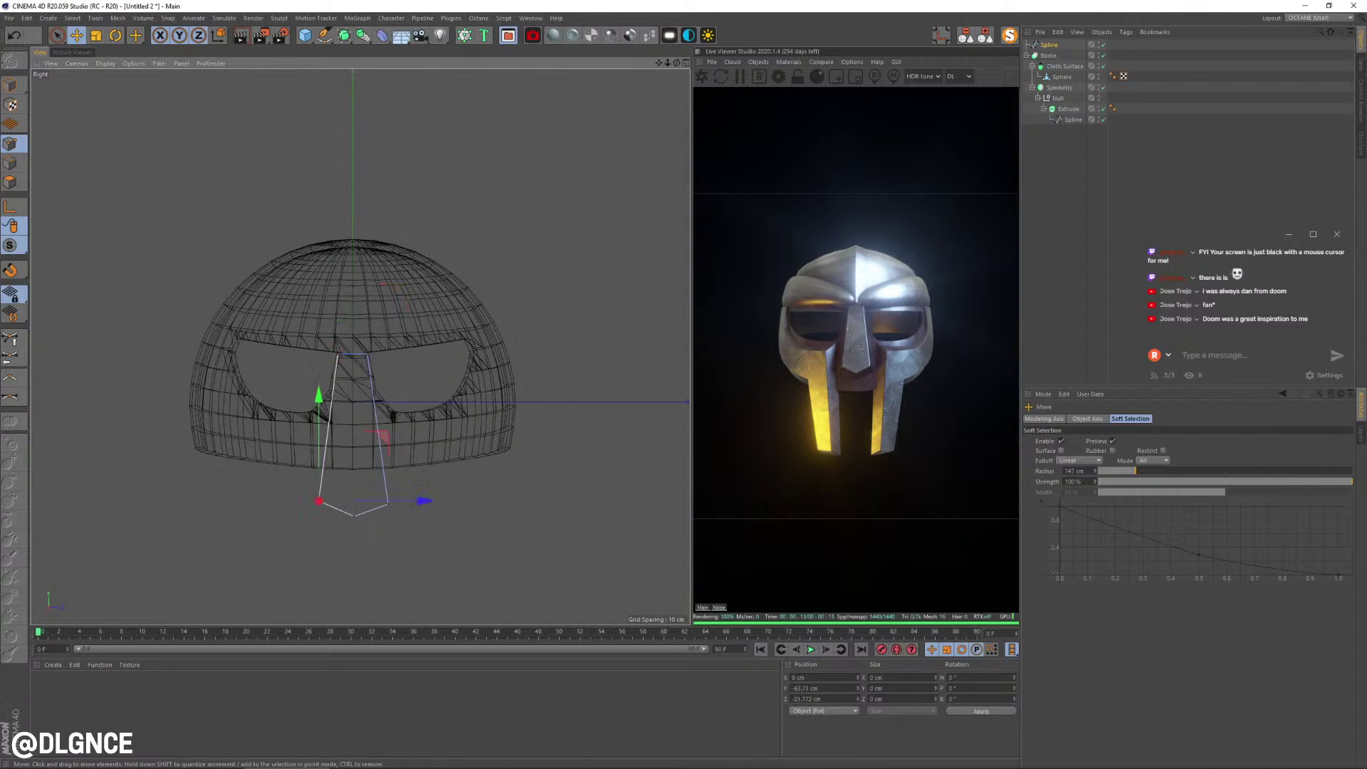
key(space)
shift+click(388, 503)
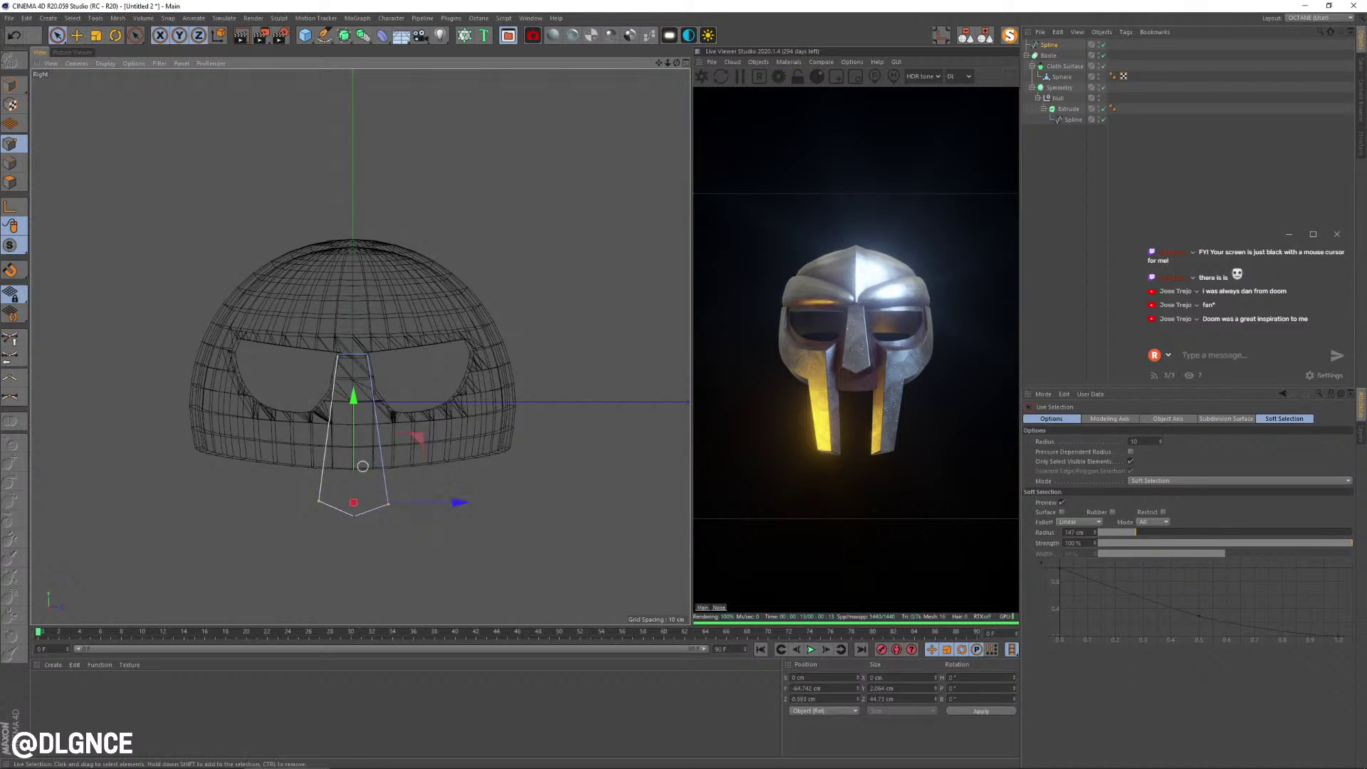
key(e)
key(space)
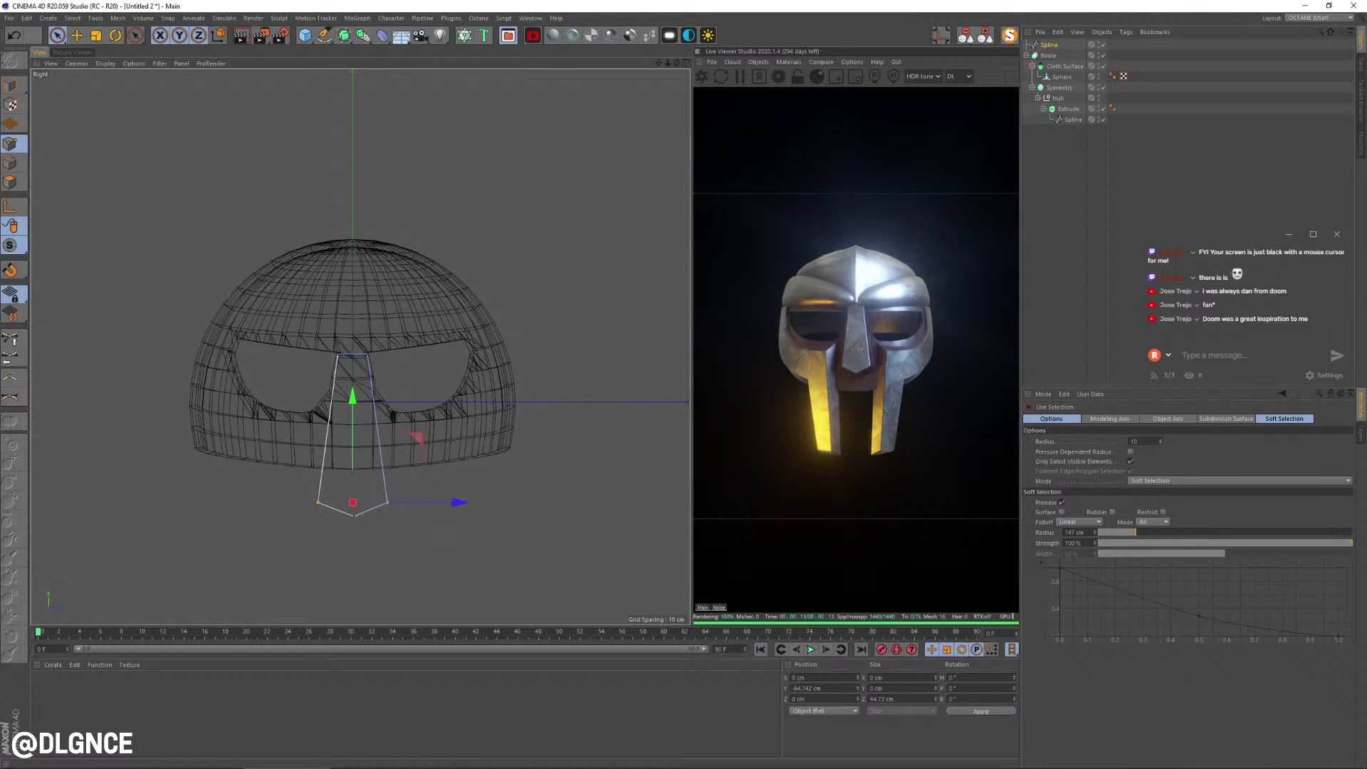
click(400, 531)
click(387, 503)
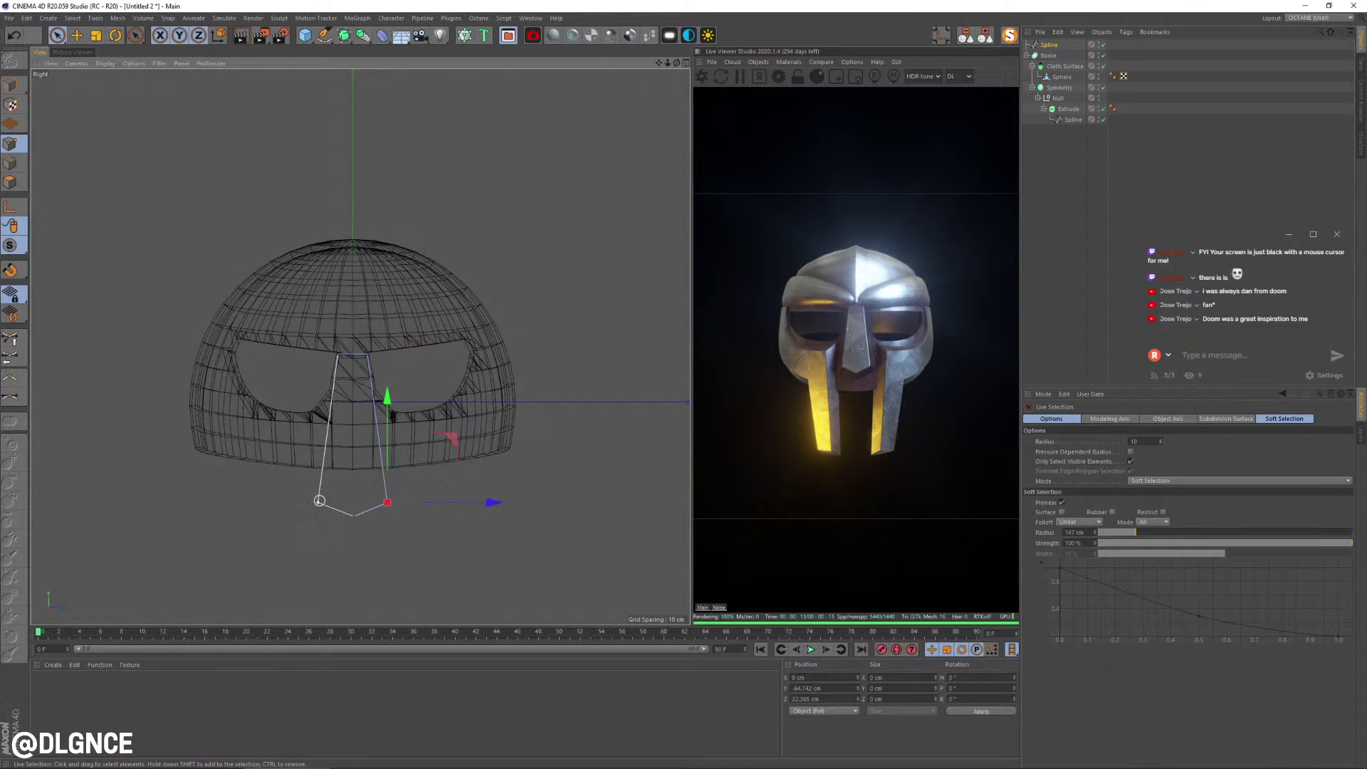
click(320, 501)
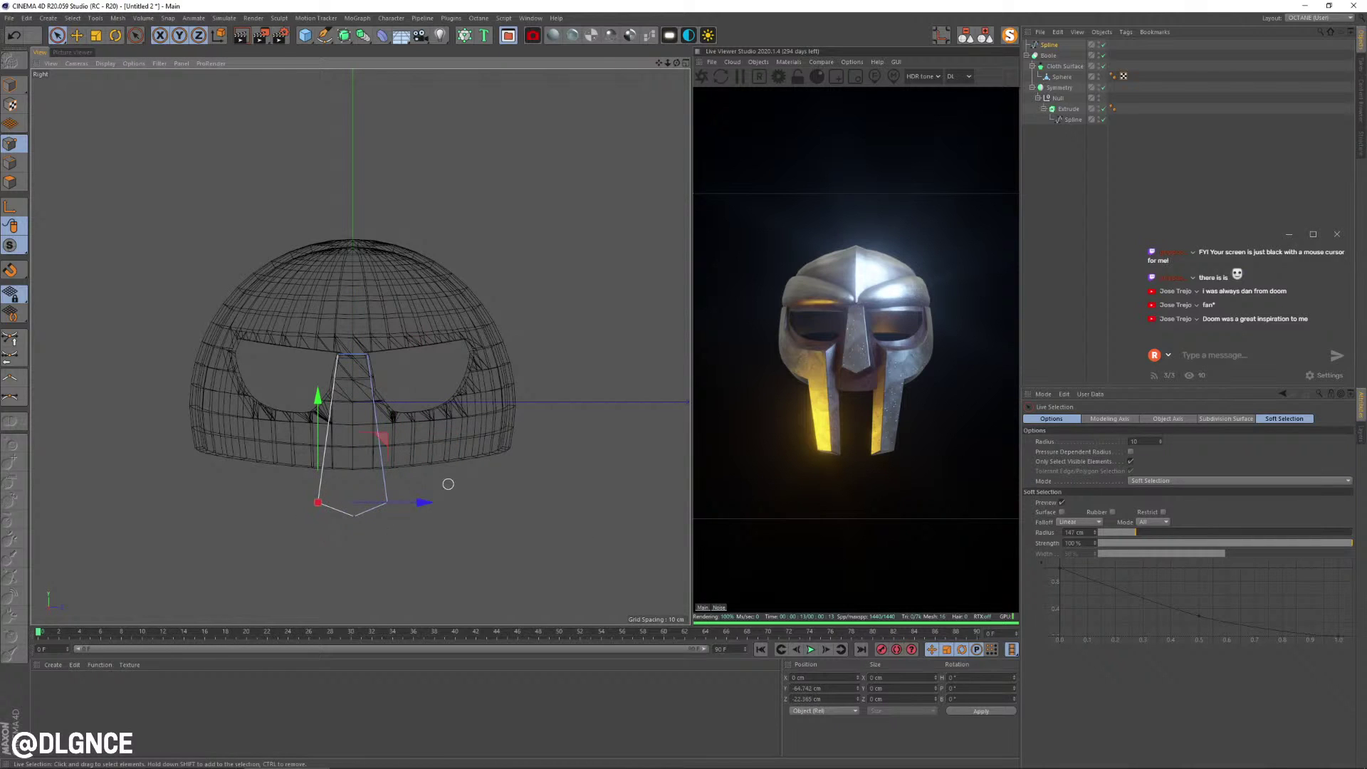
click(384, 502)
- Lower the nose spline's bottom tip to about Y -81 cm and select all of the spline's points
click(350, 514)
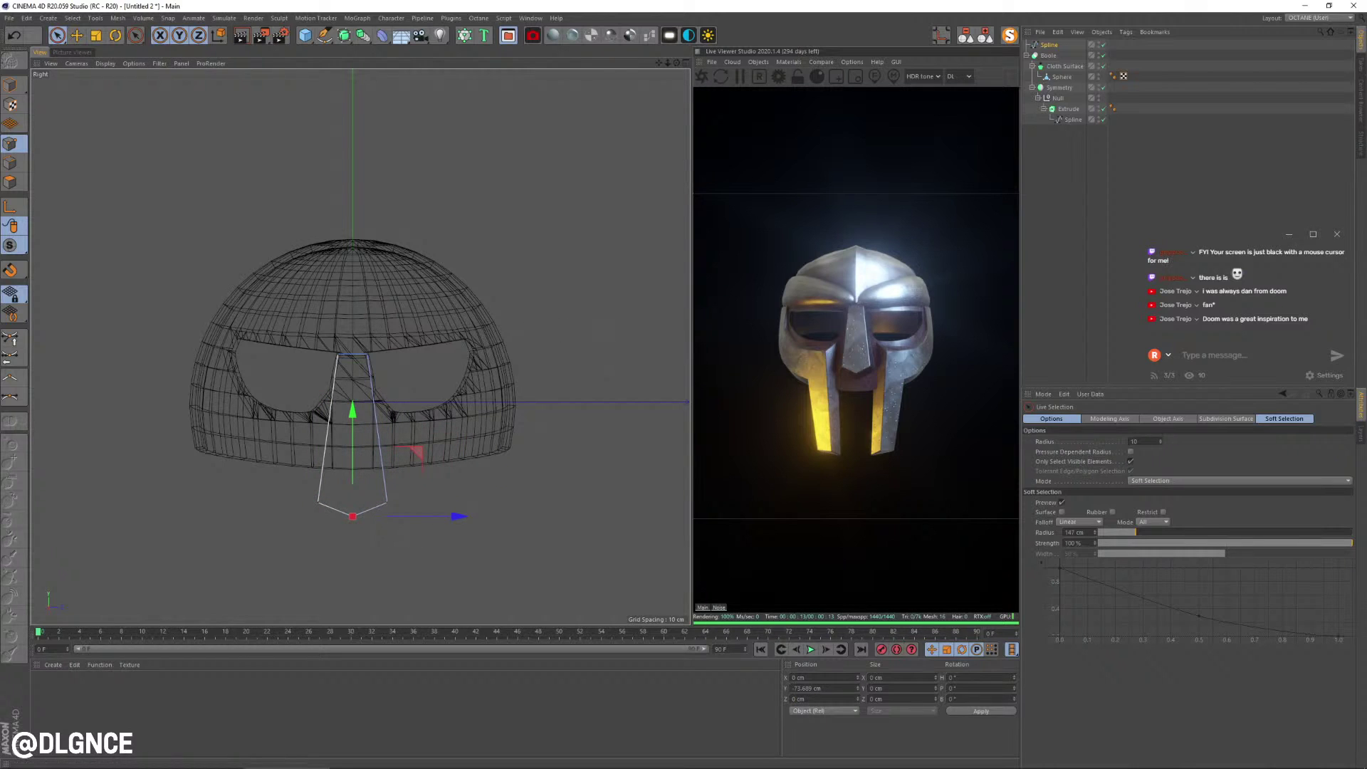
drag(352, 410, 352, 422)
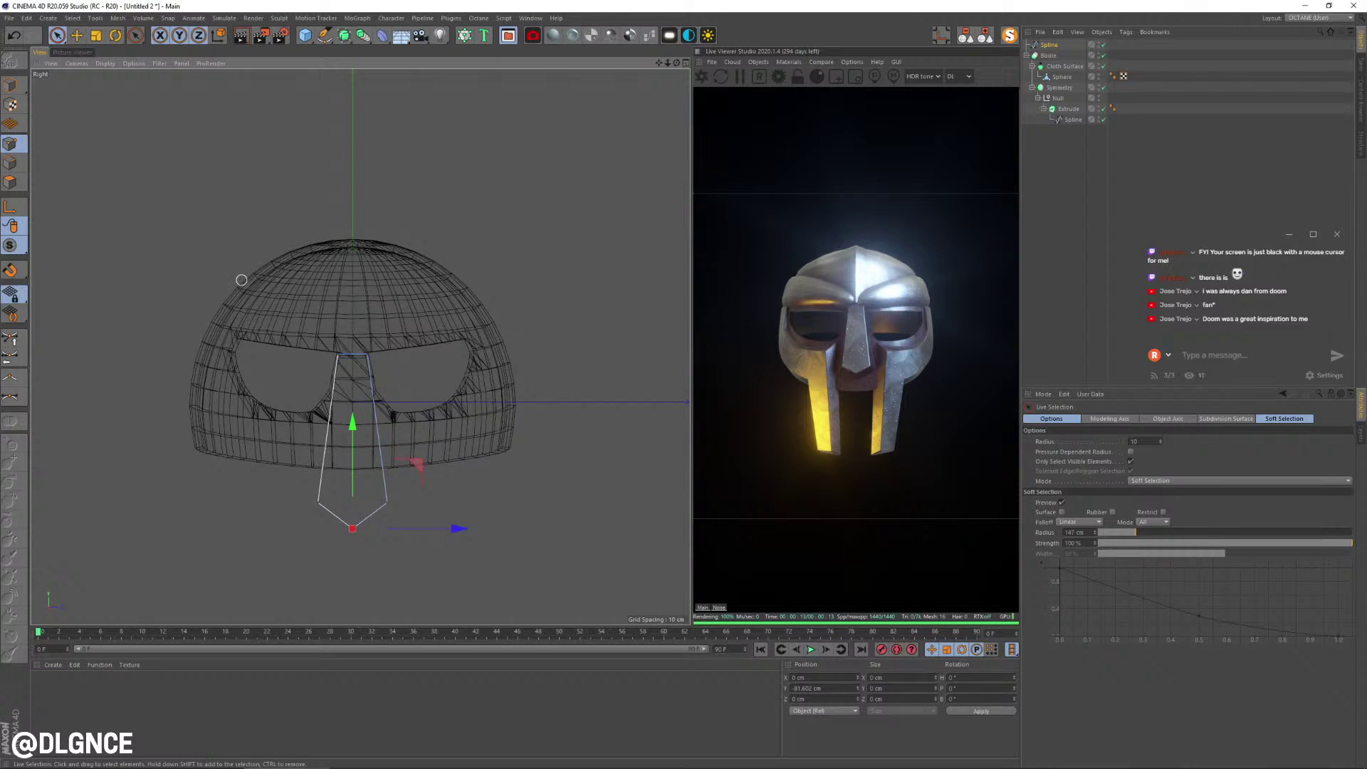
drag(171, 253, 549, 612)
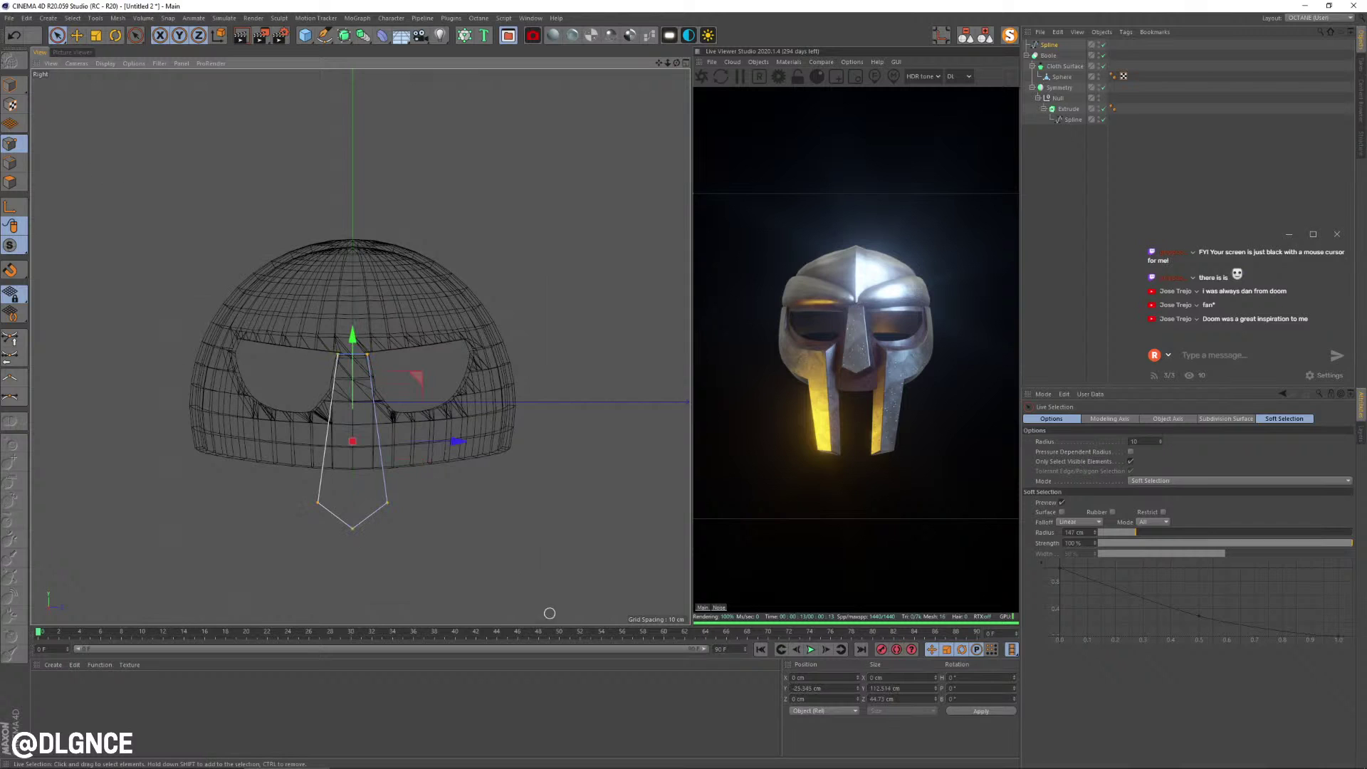
- Chamfer all the points of the nose spline with a small radius and return to editing it as a whole object
right_click(430, 490)
click(470, 643)
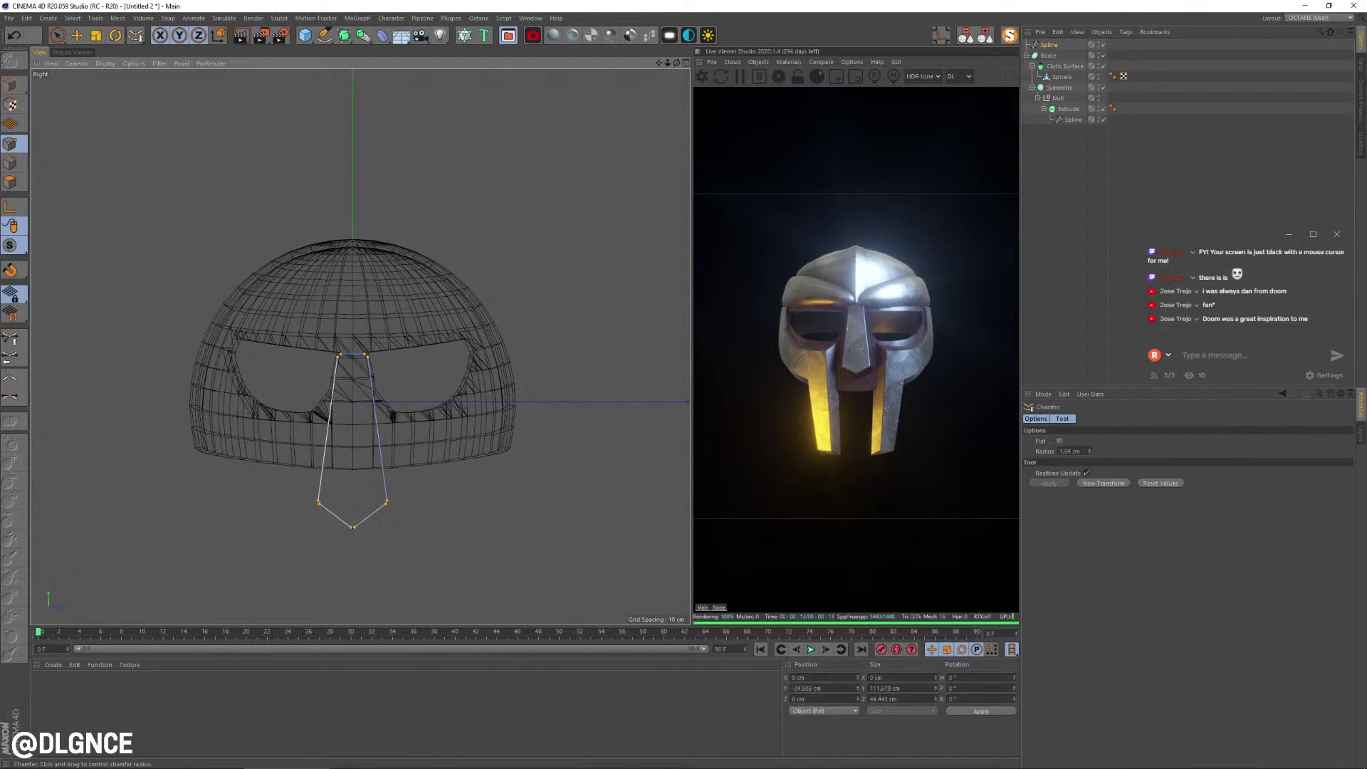
click(10, 84)
key(e)
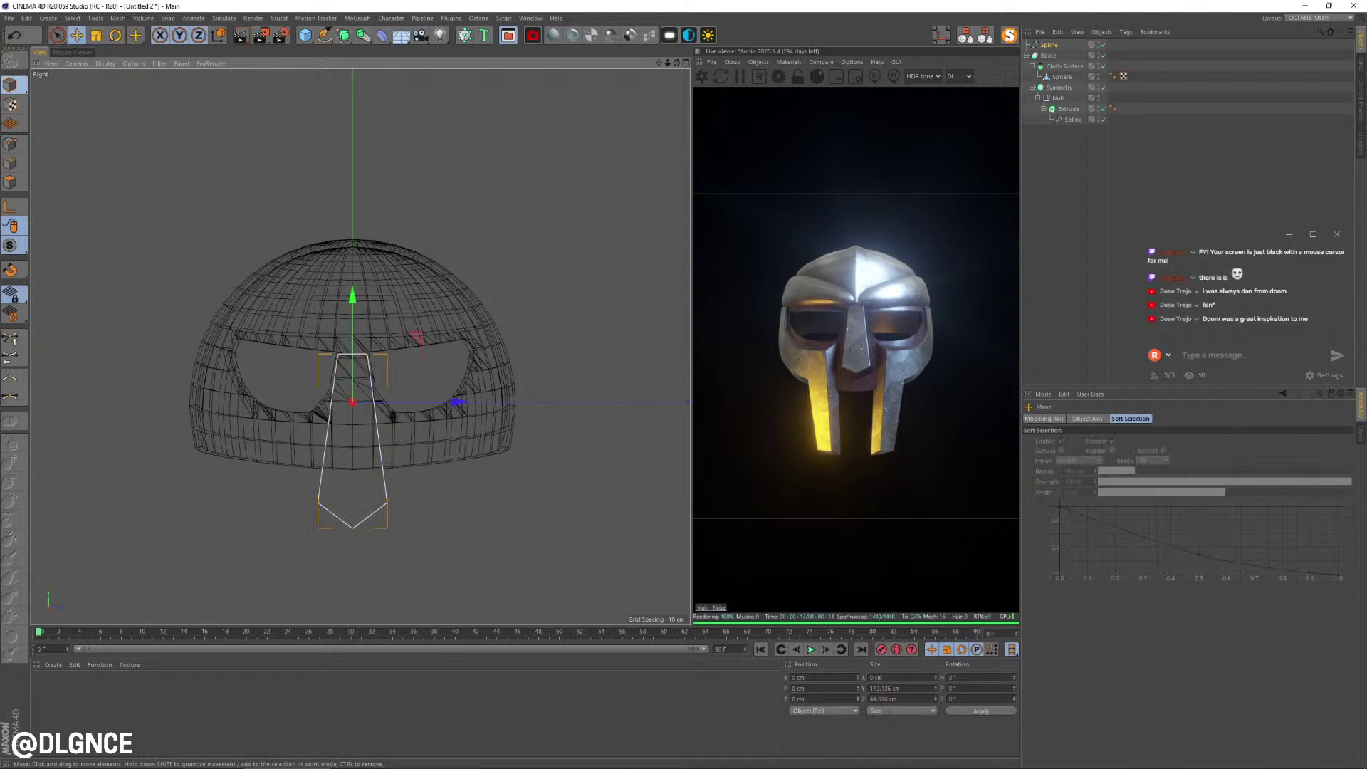
- Add an Extrude generator and make the nose spline its child, working in the perspective view
click(153, 185)
middle_click(153, 186)
middle_click(153, 185)
alt+drag(398, 342, 342, 334)
click(362, 35)
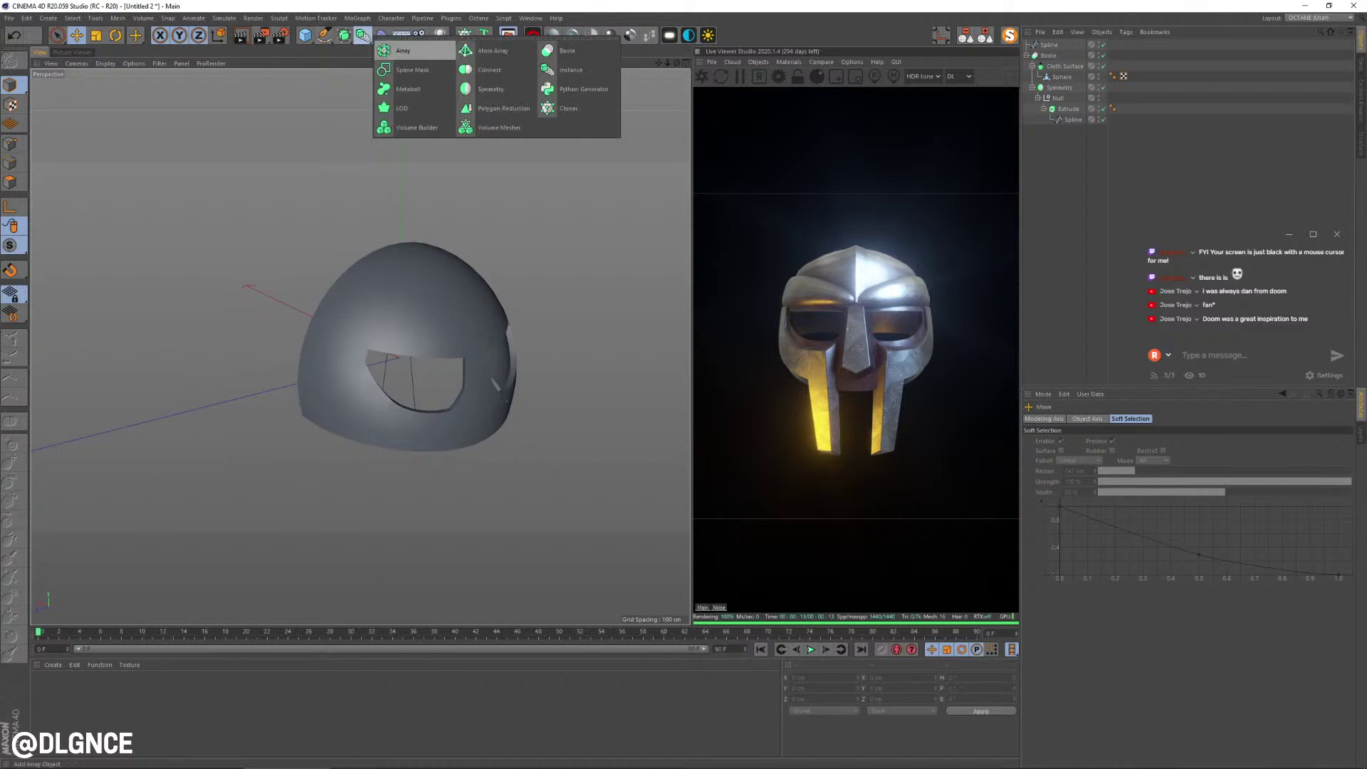
click(343, 34)
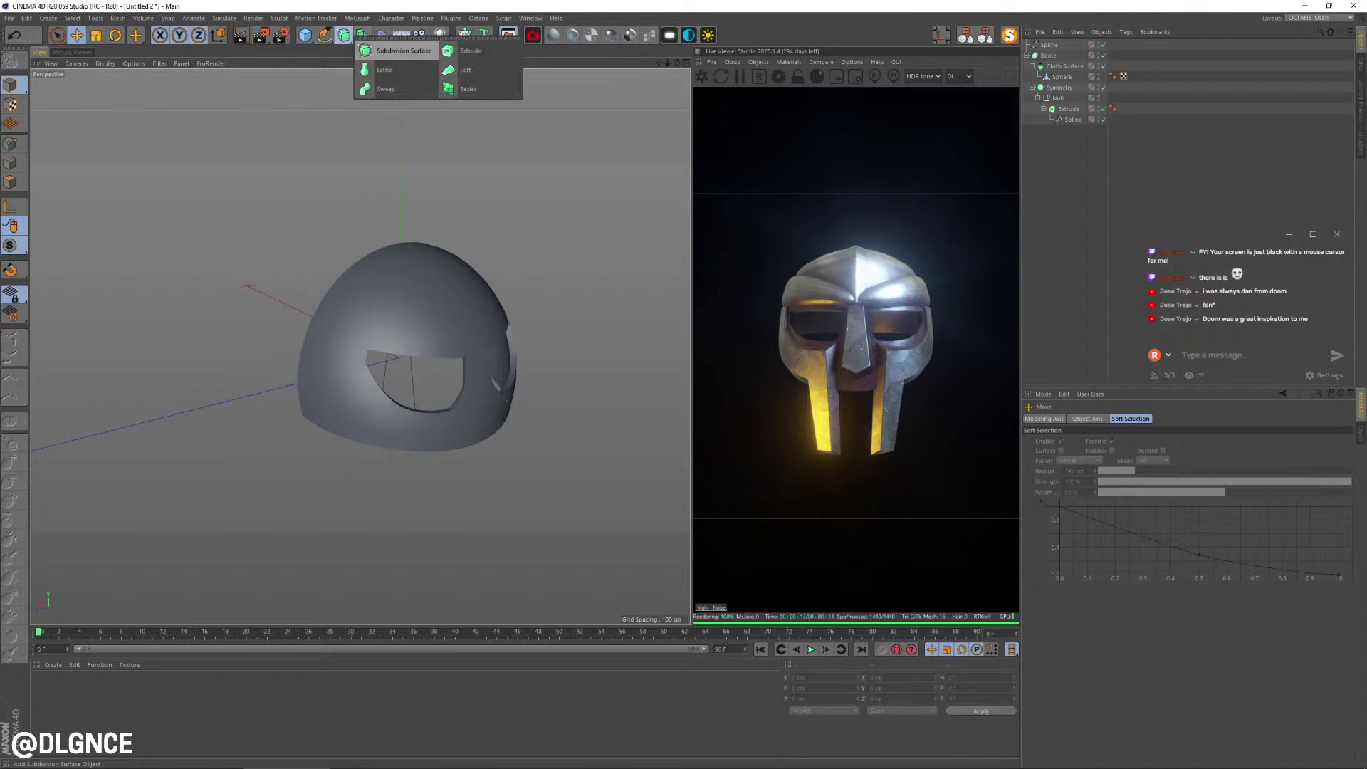
click(463, 50)
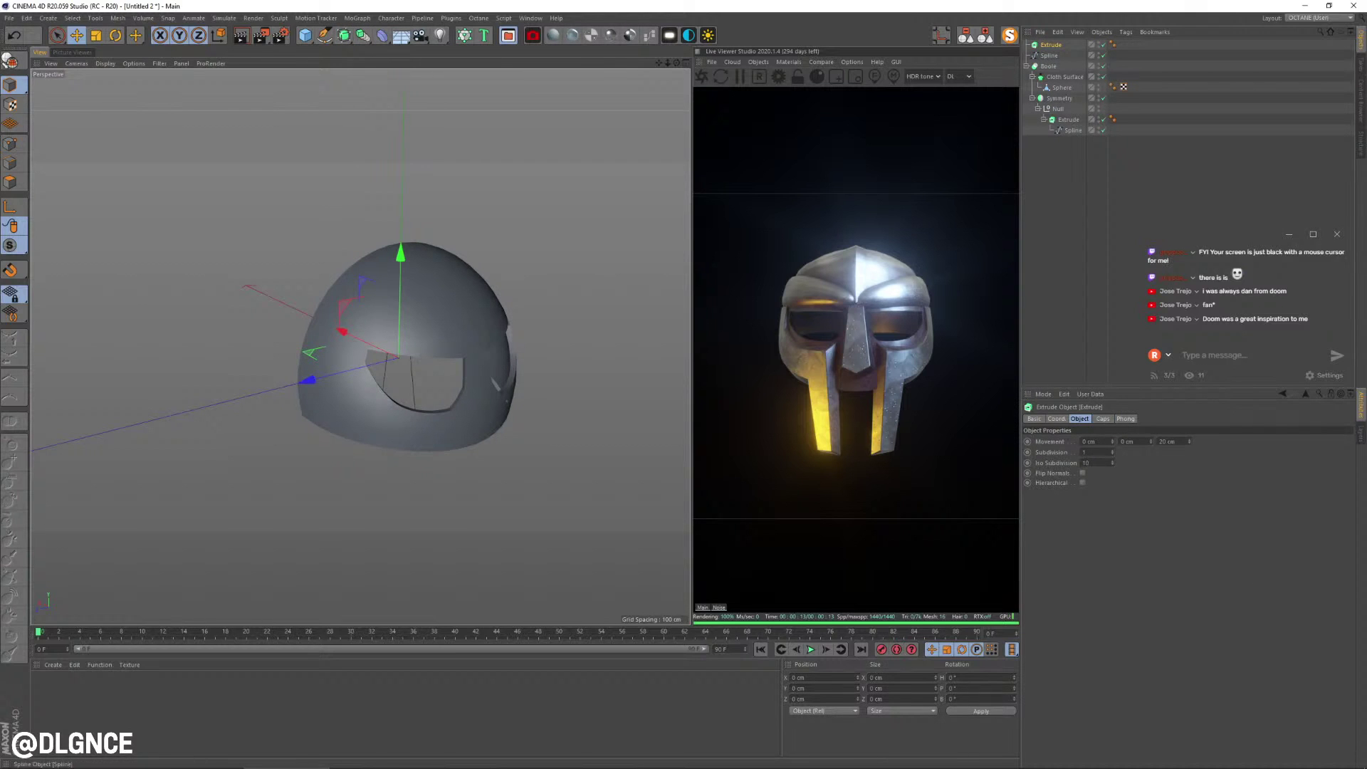
drag(1049, 55, 1051, 45)
- Move the nose extrusion out in front of the dome to about X -102 cm and set its movement to 20 cm in X and 0 cm in Z
key(e)
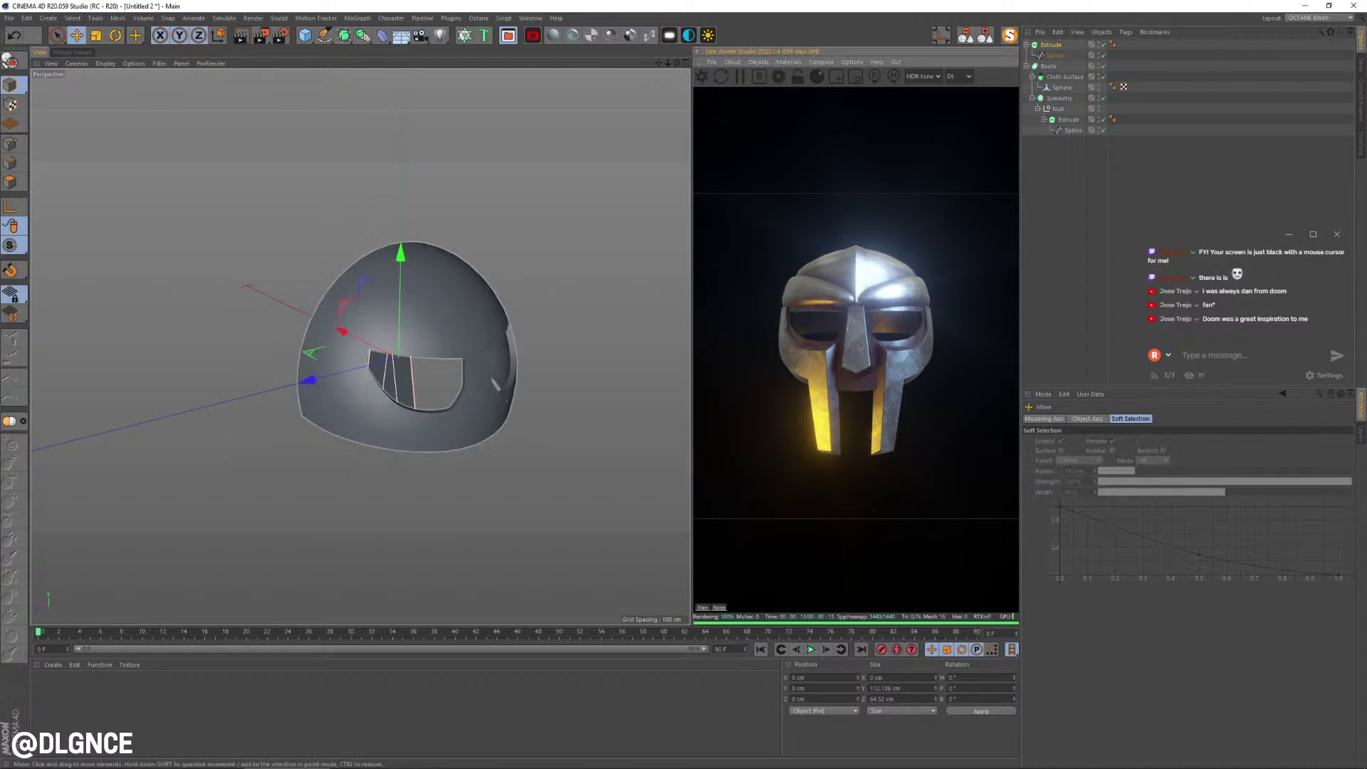
drag(342, 331, 413, 365)
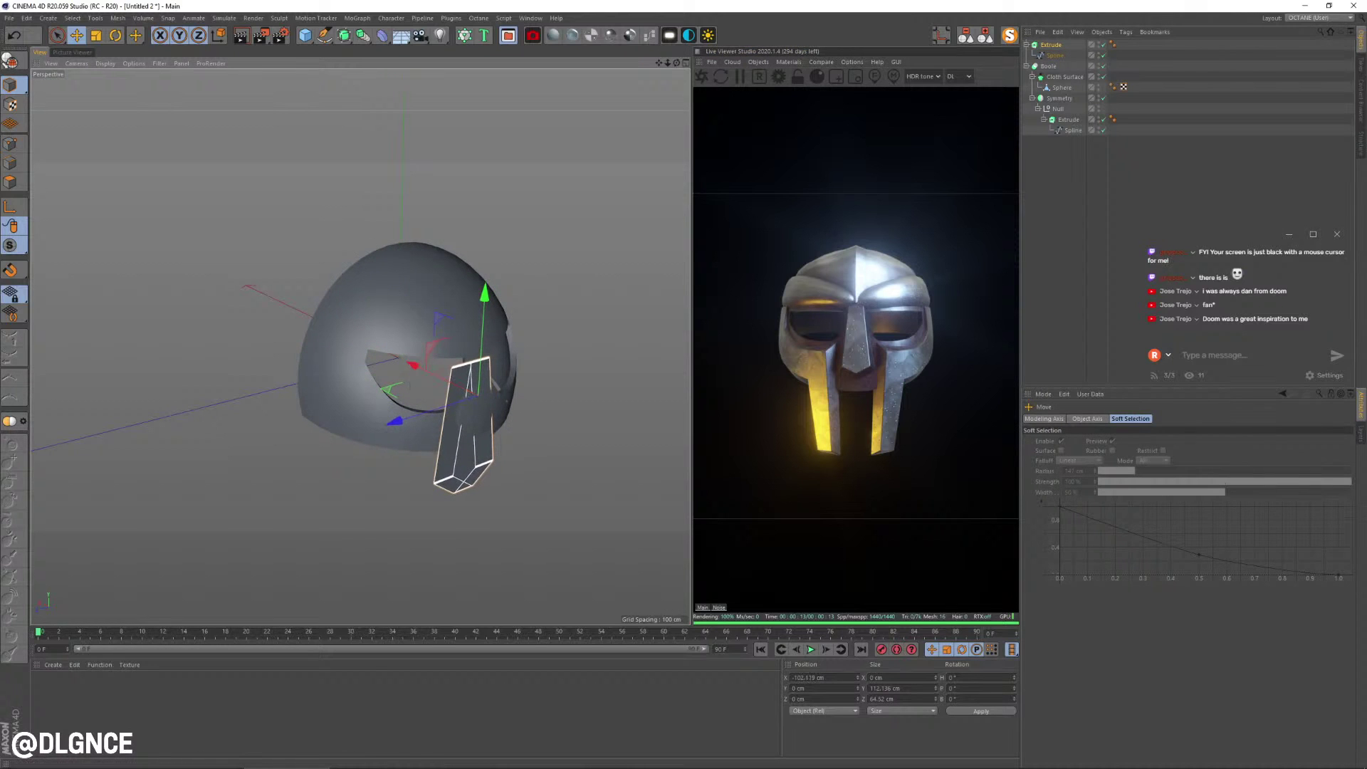
click(1051, 45)
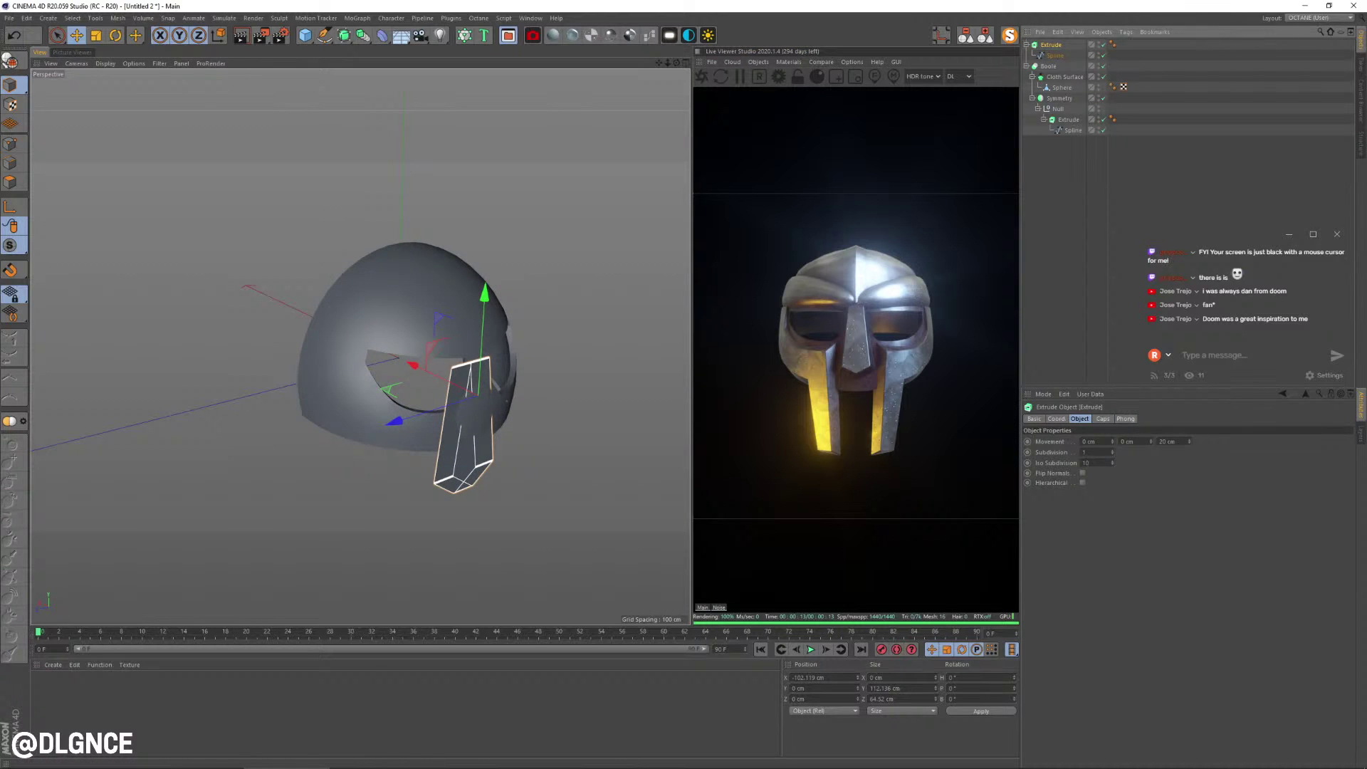
click(1095, 441)
text(20)
key(Tab)
key(Tab)
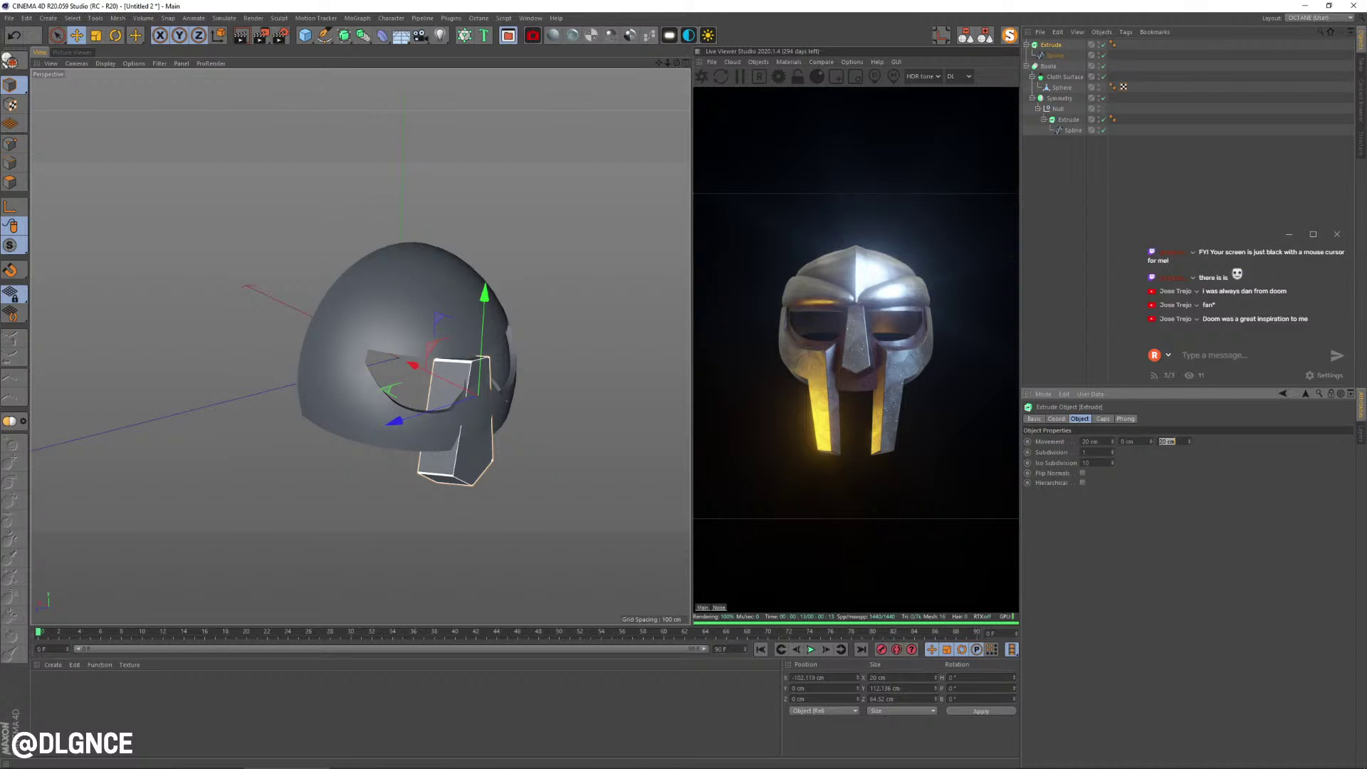
text(0)
key(Return)
- Tilt the nose piece to a bank of about 14° and nudge it to fit against the front of the mask
alt+drag(479, 394, 527, 396)
key(r)
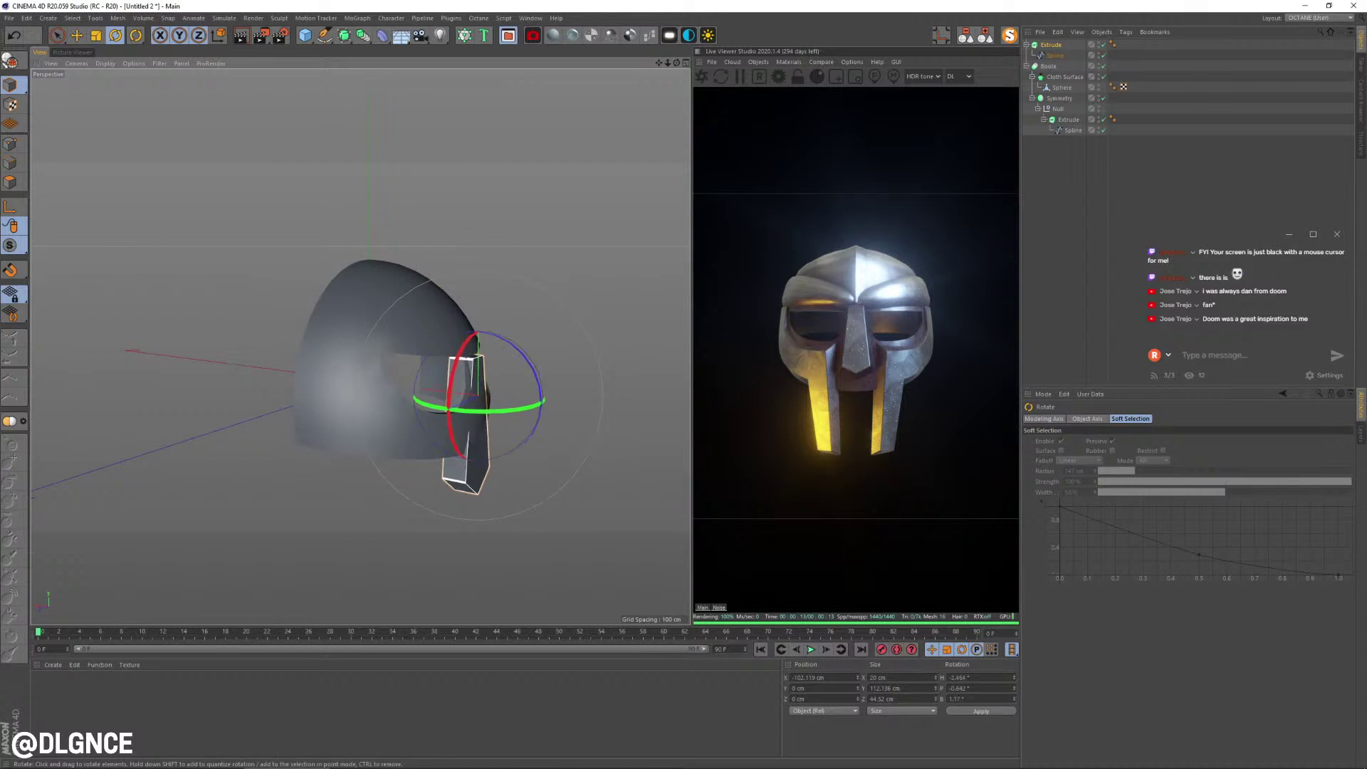
drag(522, 364, 523, 351)
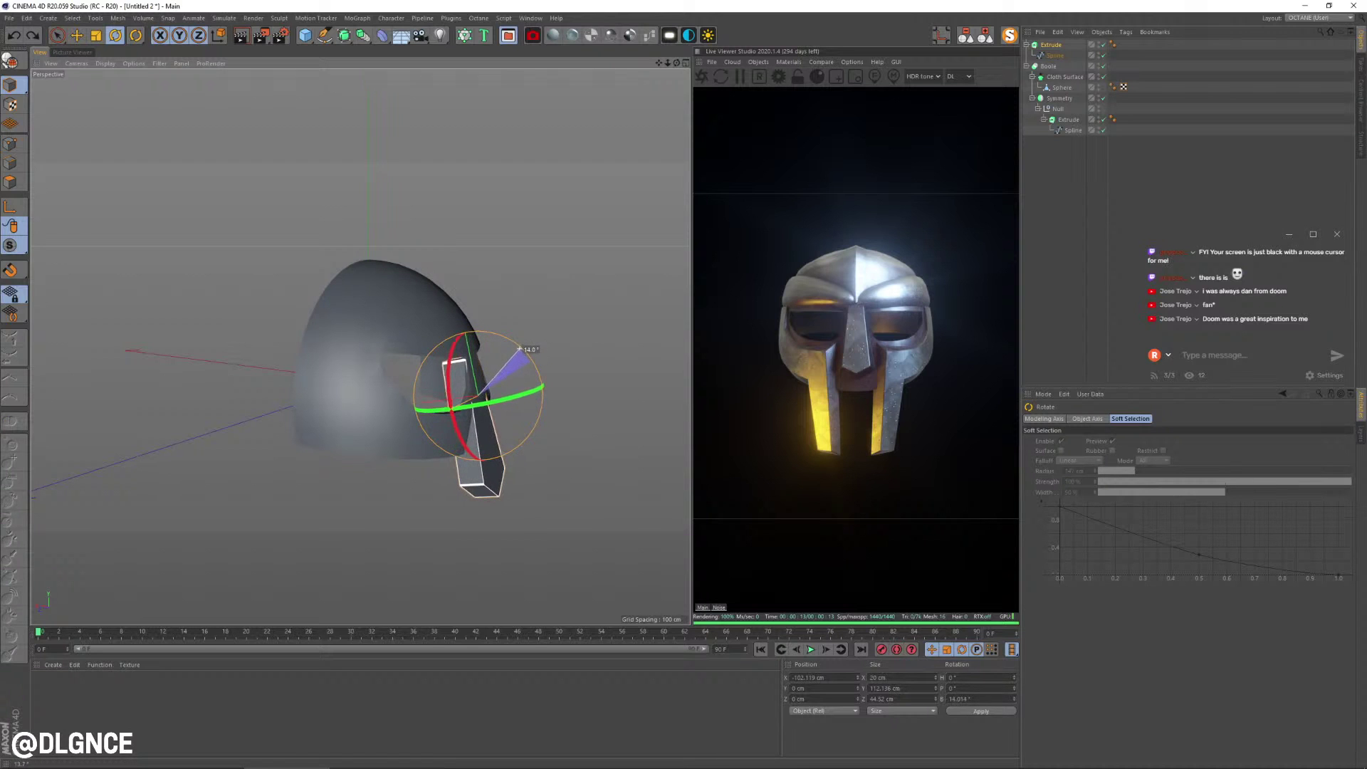
key(e)
drag(412, 343, 408, 341)
mouse_move(456, 385)
alt+mouse_down()
mouse_move(321, 381)
mouse_move(513, 366)
mouse_move(363, 349)
mouse_move(360, 338)
mouse_move(441, 331)
mouse_move(362, 267)
mouse_move(381, 356)
mouse_move(463, 381)
alt+mouse_up()
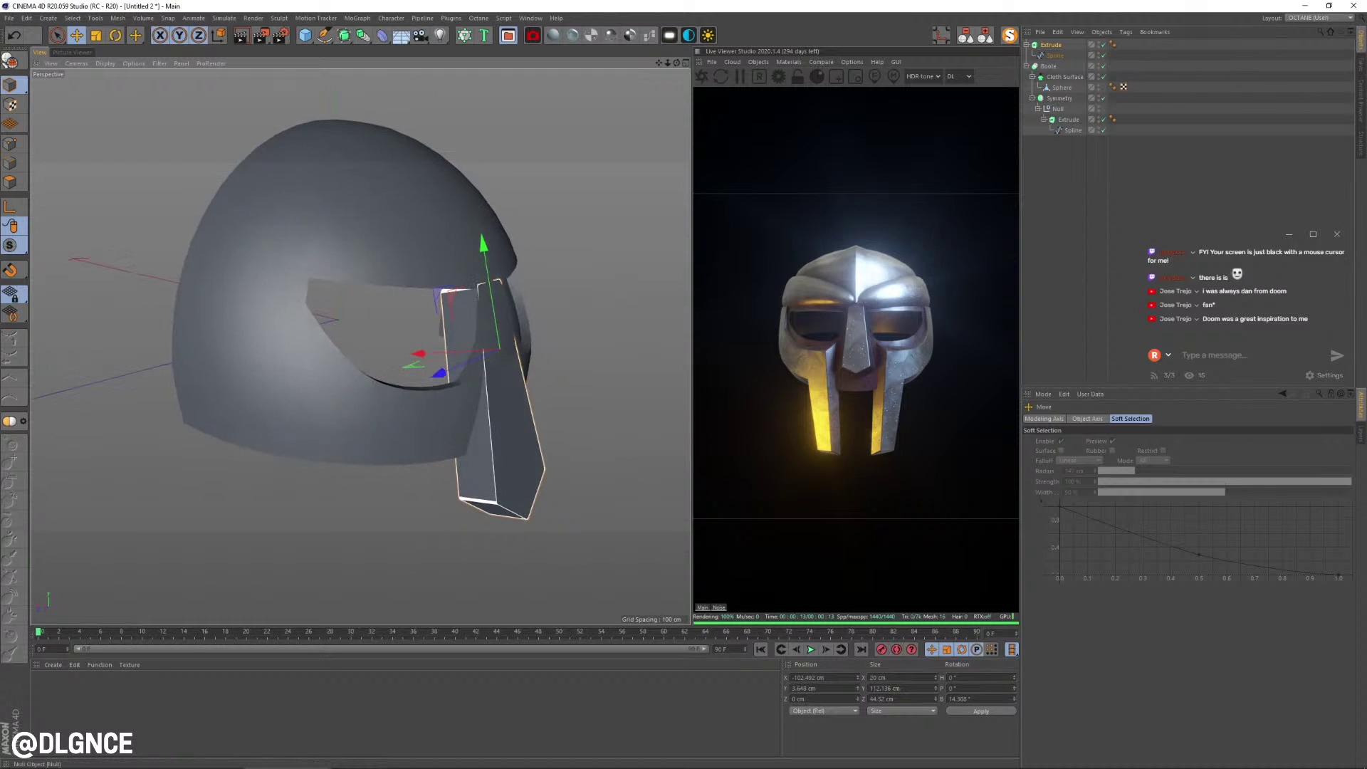
- Set both the start and end caps of the nose extrusion to Fillet Cap
click(1051, 45)
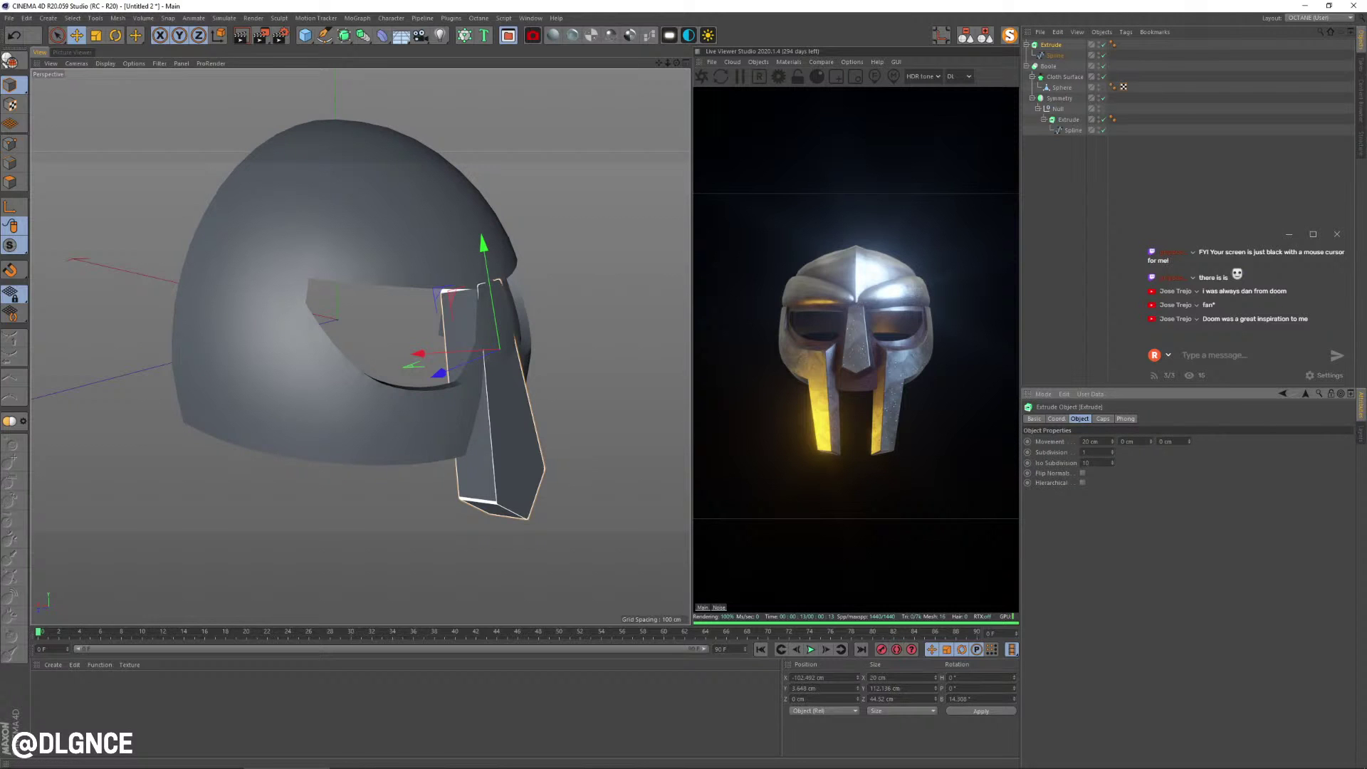
click(1103, 418)
click(1142, 441)
click(1139, 484)
click(1142, 474)
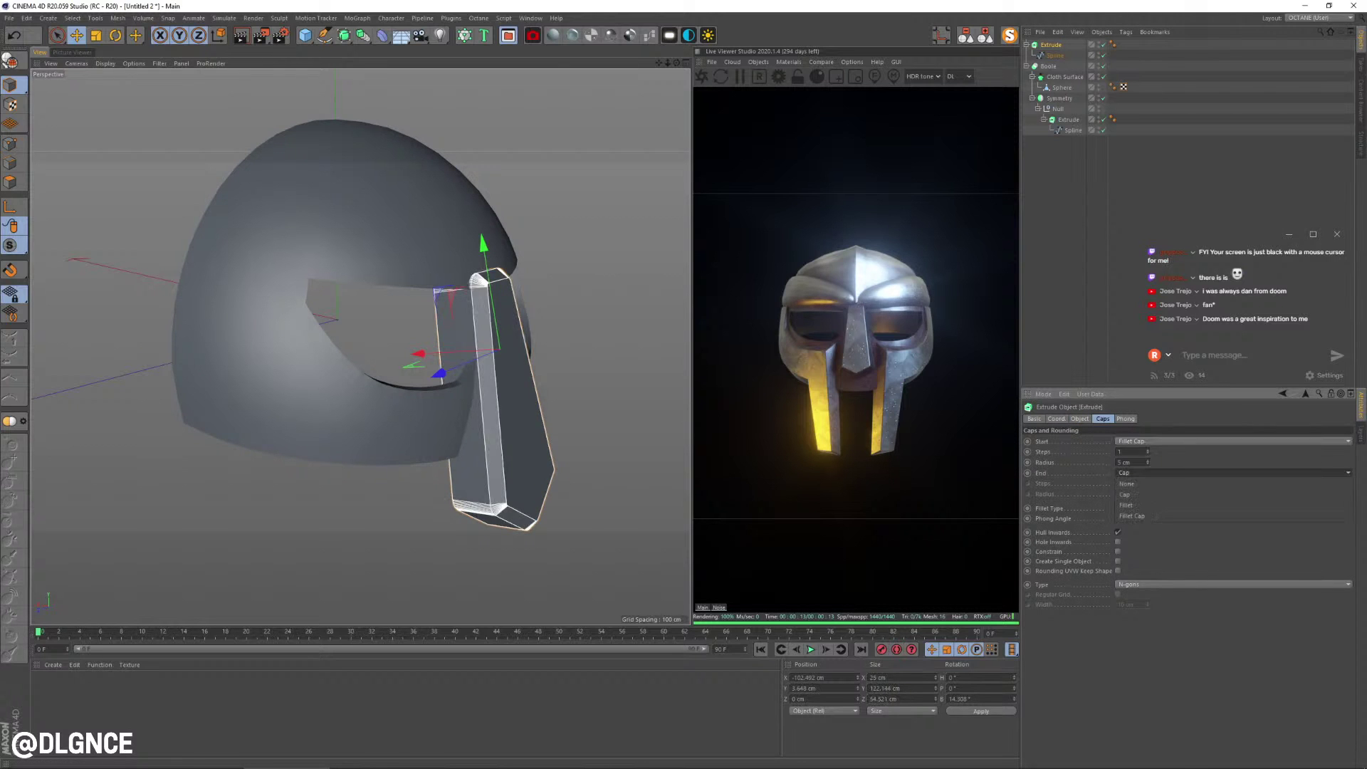
click(1133, 516)
alt+drag(542, 399, 549, 356)
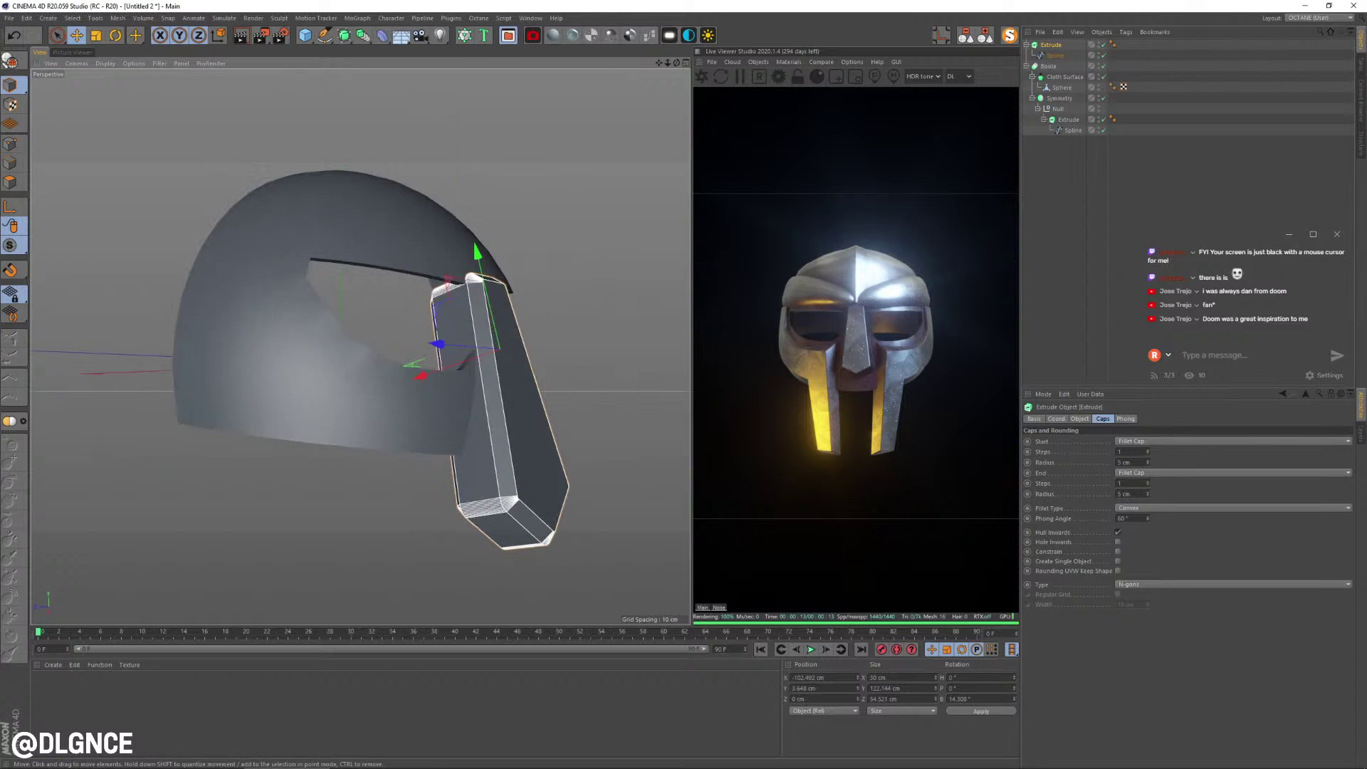
- Set the nose extrusion's start fillet to 2 steps and a 1 cm radius, and enlarge the end fillet's radius beyond 5 cm
drag(1148, 462, 1148, 474)
mouse_move(527, 398)
alt+mouse_down()
mouse_move(378, 413)
mouse_move(427, 421)
mouse_move(513, 385)
alt+mouse_up()
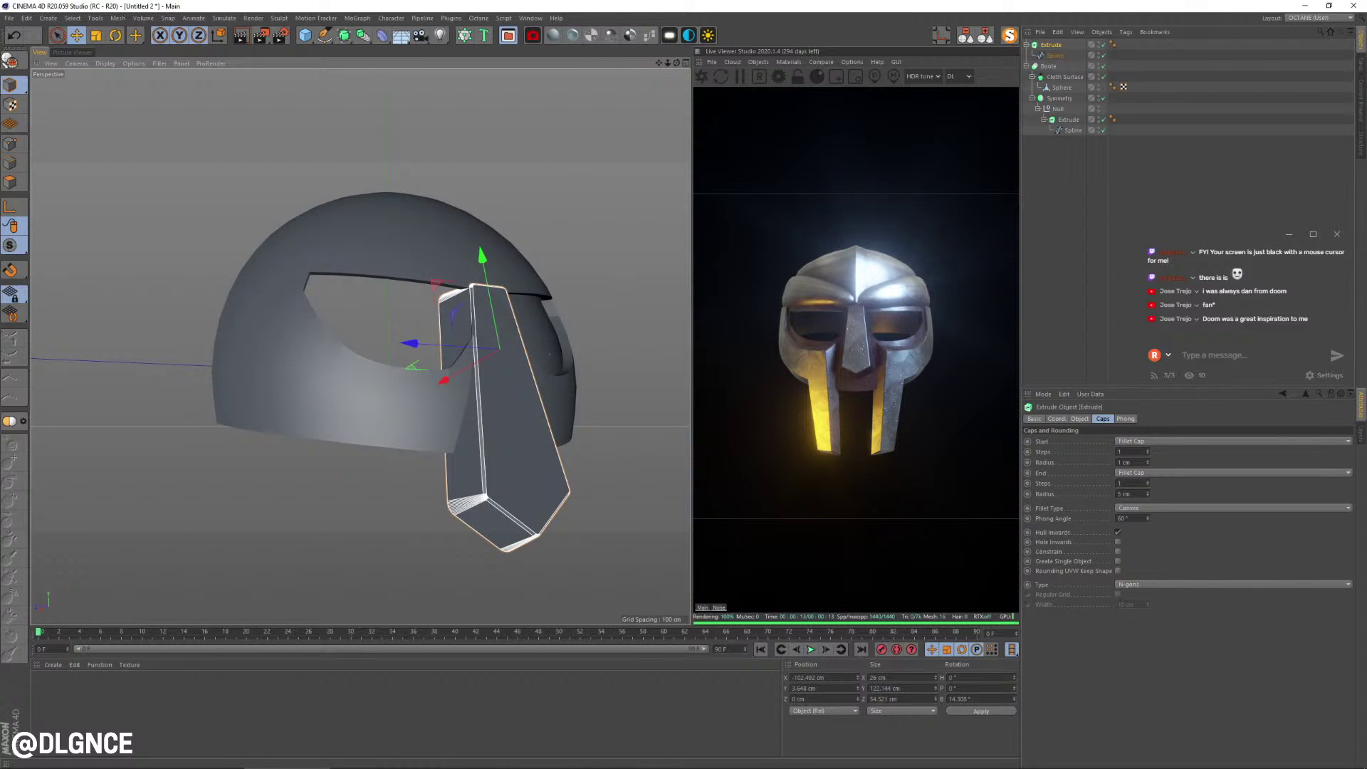
click(1148, 451)
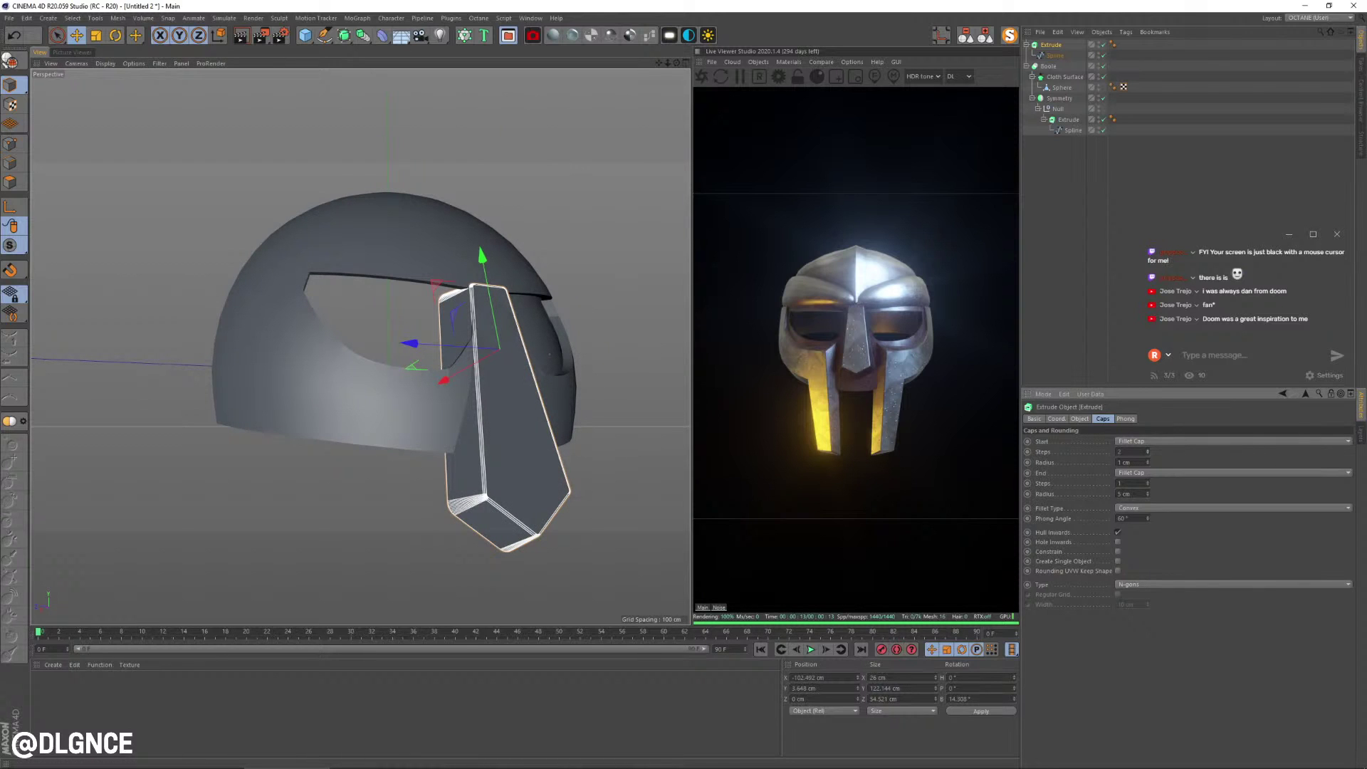
drag(1148, 494, 1147, 489)
alt+drag(499, 371, 372, 400)
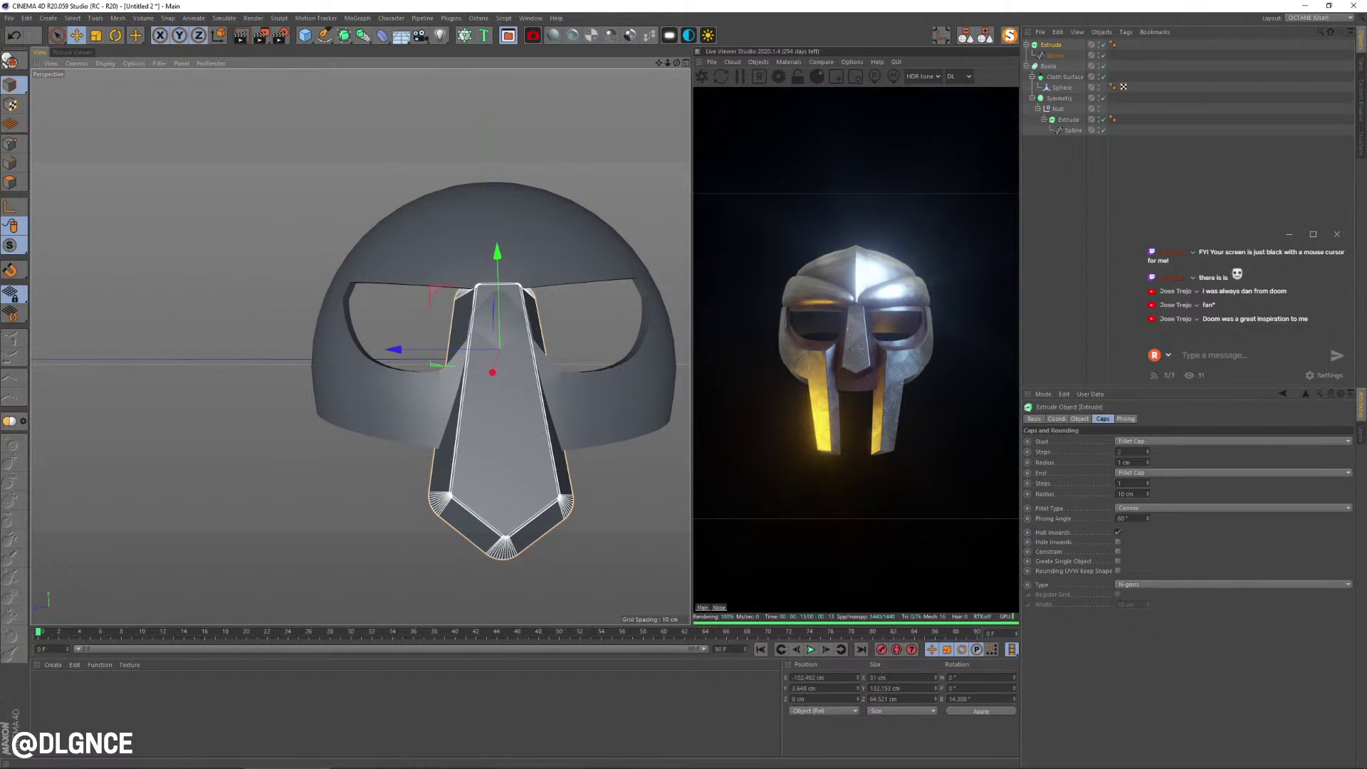
drag(1148, 494, 1148, 496)
- Scale the nose piece down to about 96 cm tall and raise it to about Y 9 cm
click(1079, 418)
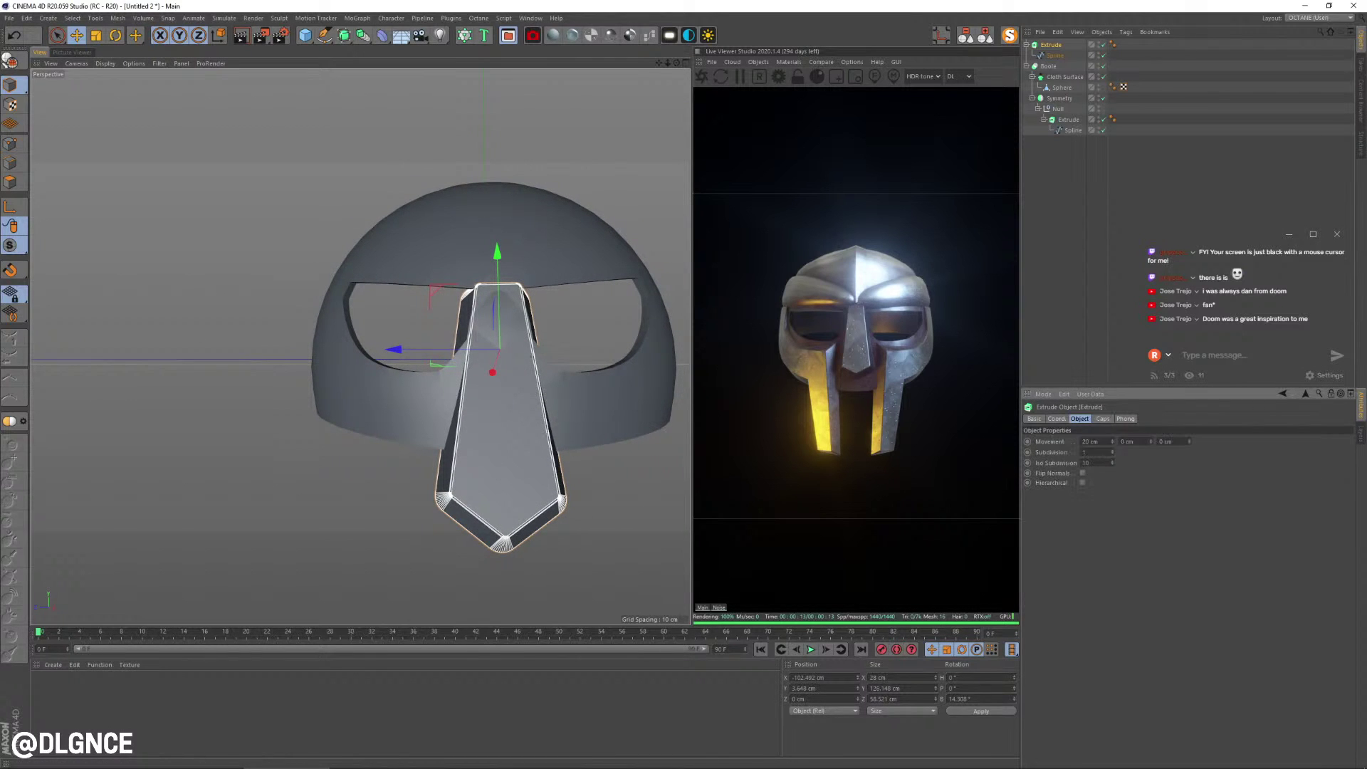
mouse_move(398, 385)
alt+mouse_down()
mouse_move(570, 364)
mouse_move(349, 256)
mouse_move(356, 335)
mouse_move(406, 391)
mouse_move(284, 389)
mouse_move(442, 388)
mouse_move(399, 388)
alt+mouse_up()
key(e)
key(t)
key(e)
drag(409, 241, 409, 228)
- Rotate the nose piece to a bank of about 17° so it follows the slope of the dome
key(r)
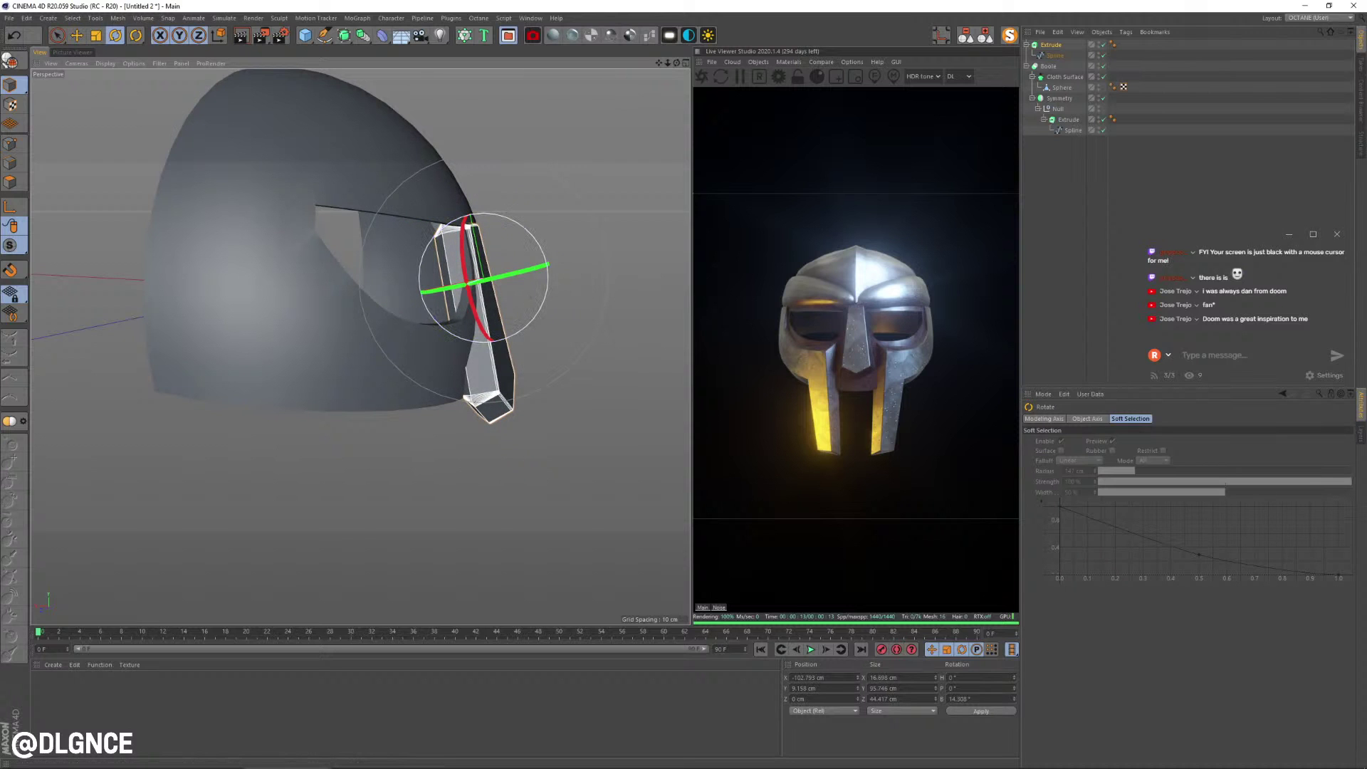
mouse_move(546, 259)
mouse_down()
mouse_move(543, 246)
mouse_move(572, 260)
mouse_up()
scroll(572, 260, down, 2)
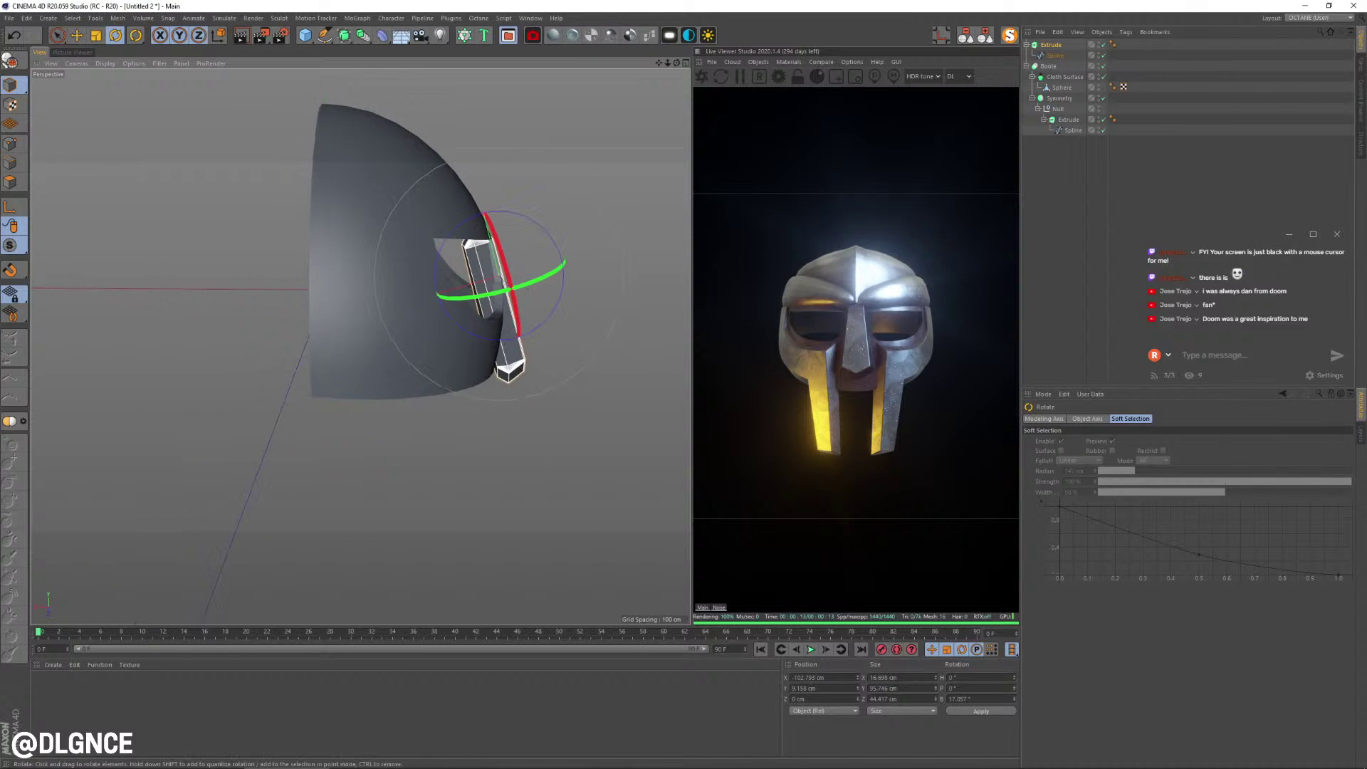
- Select the central front polygons of the dome's sphere mesh behind the nose piece, from inside the mask
alt+drag(385, 285, 491, 264)
click(398, 285)
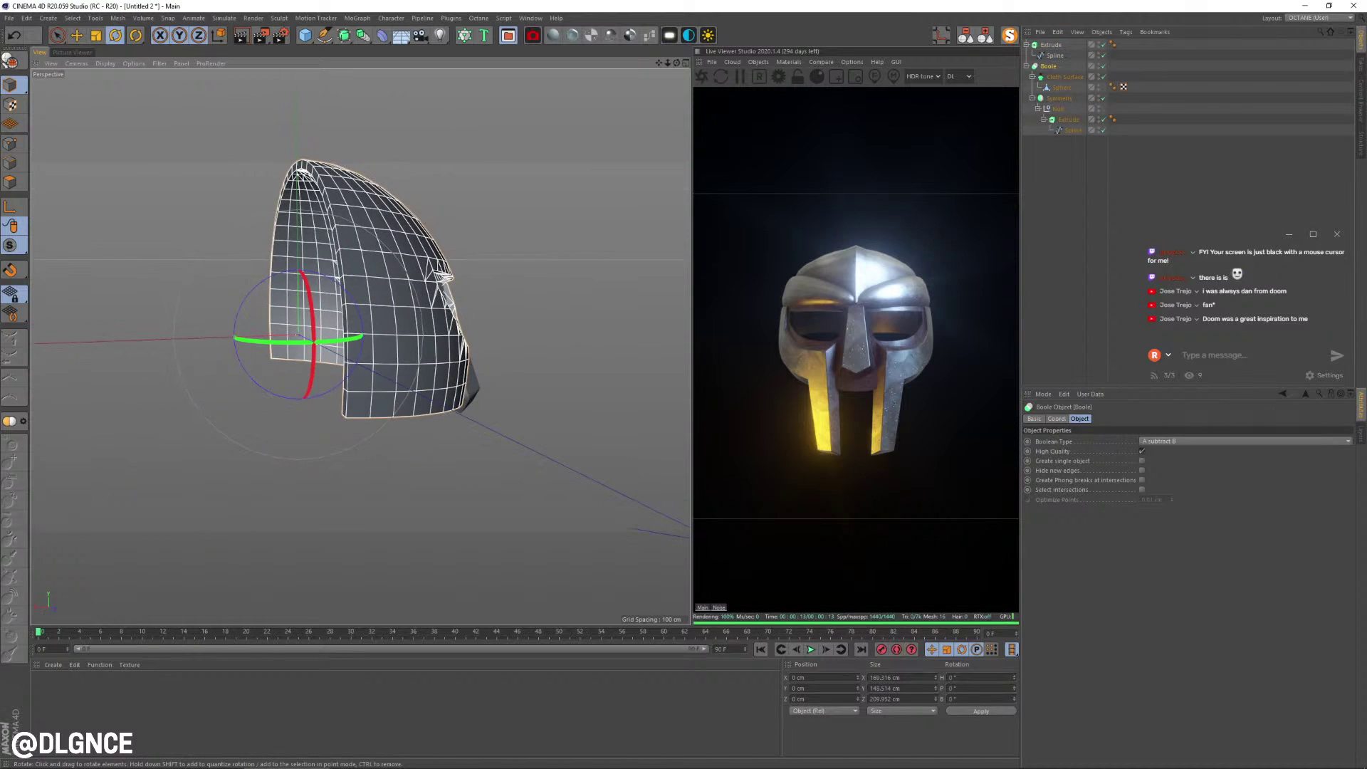
alt+drag(427, 342, 274, 356)
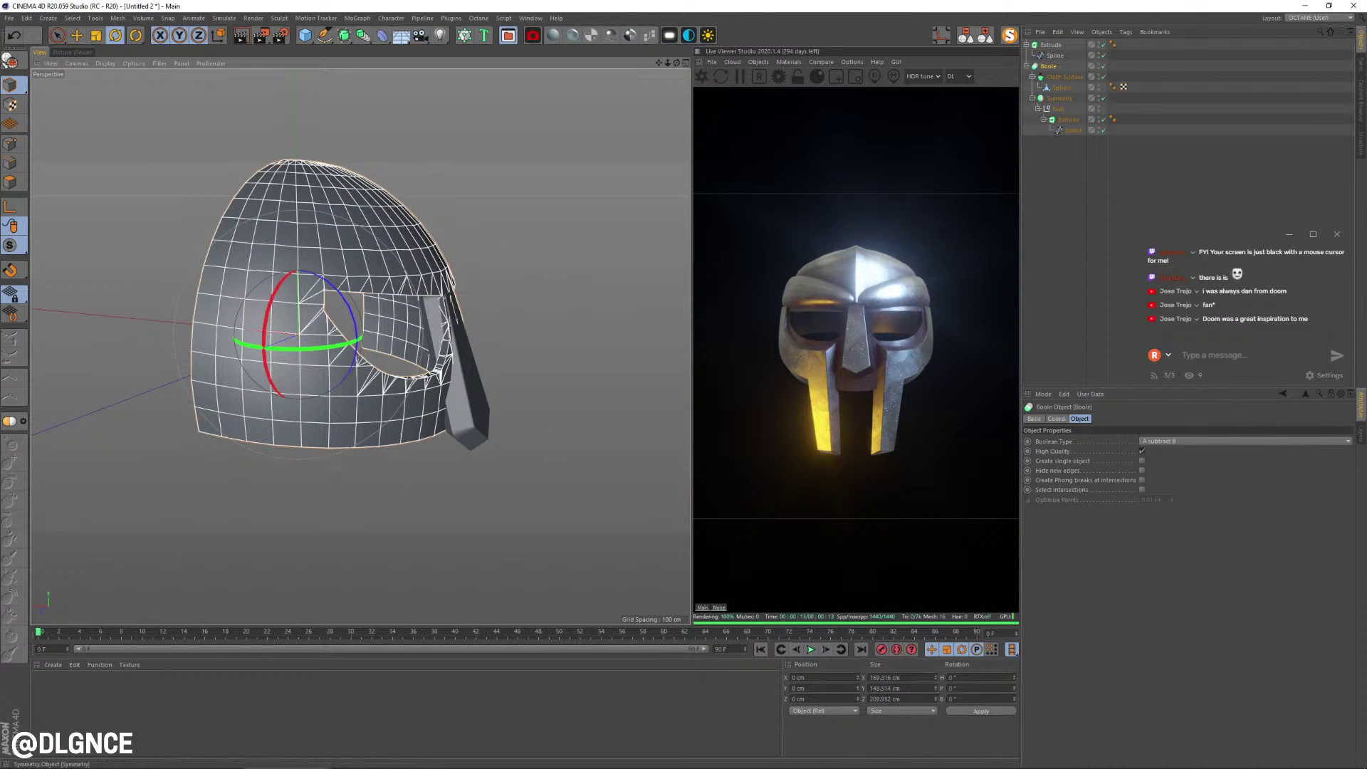
click(1061, 88)
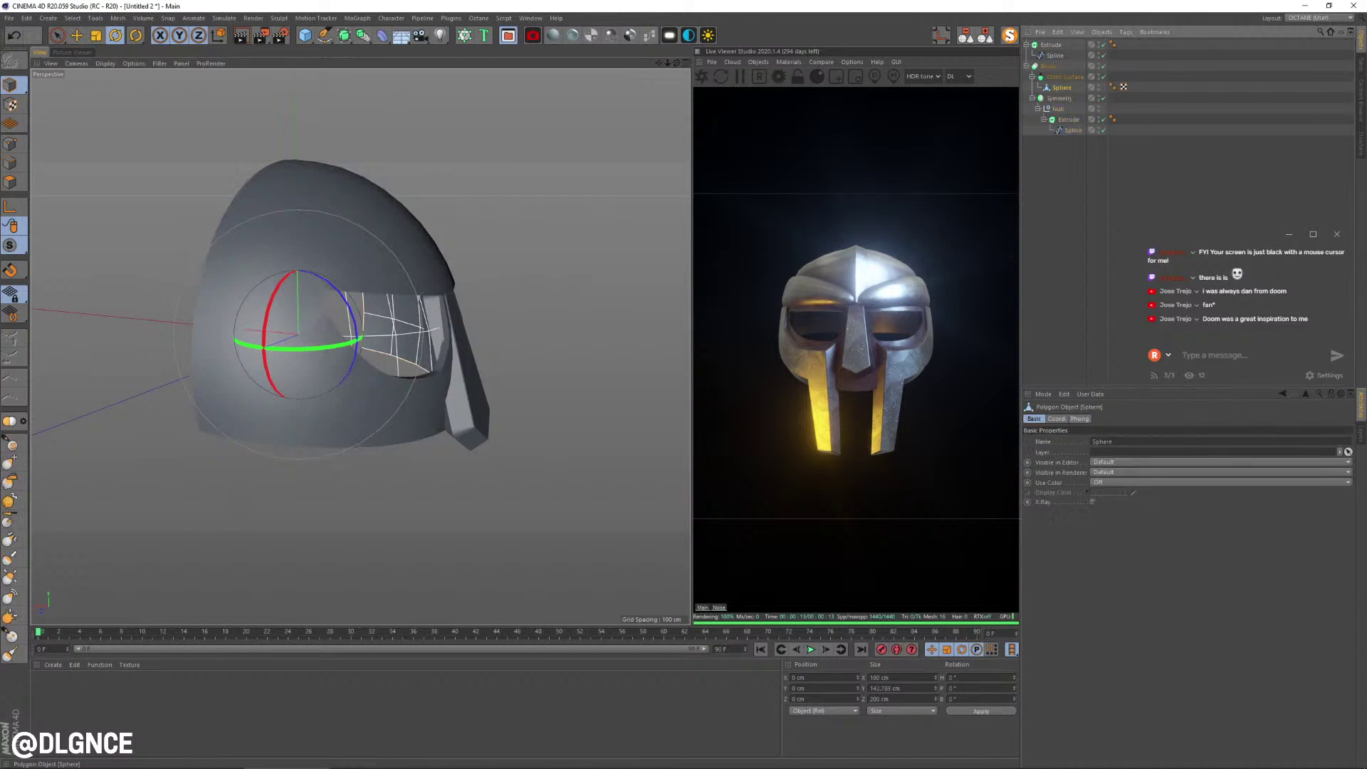
click(10, 182)
alt+drag(385, 320, 121, 327)
key(9)
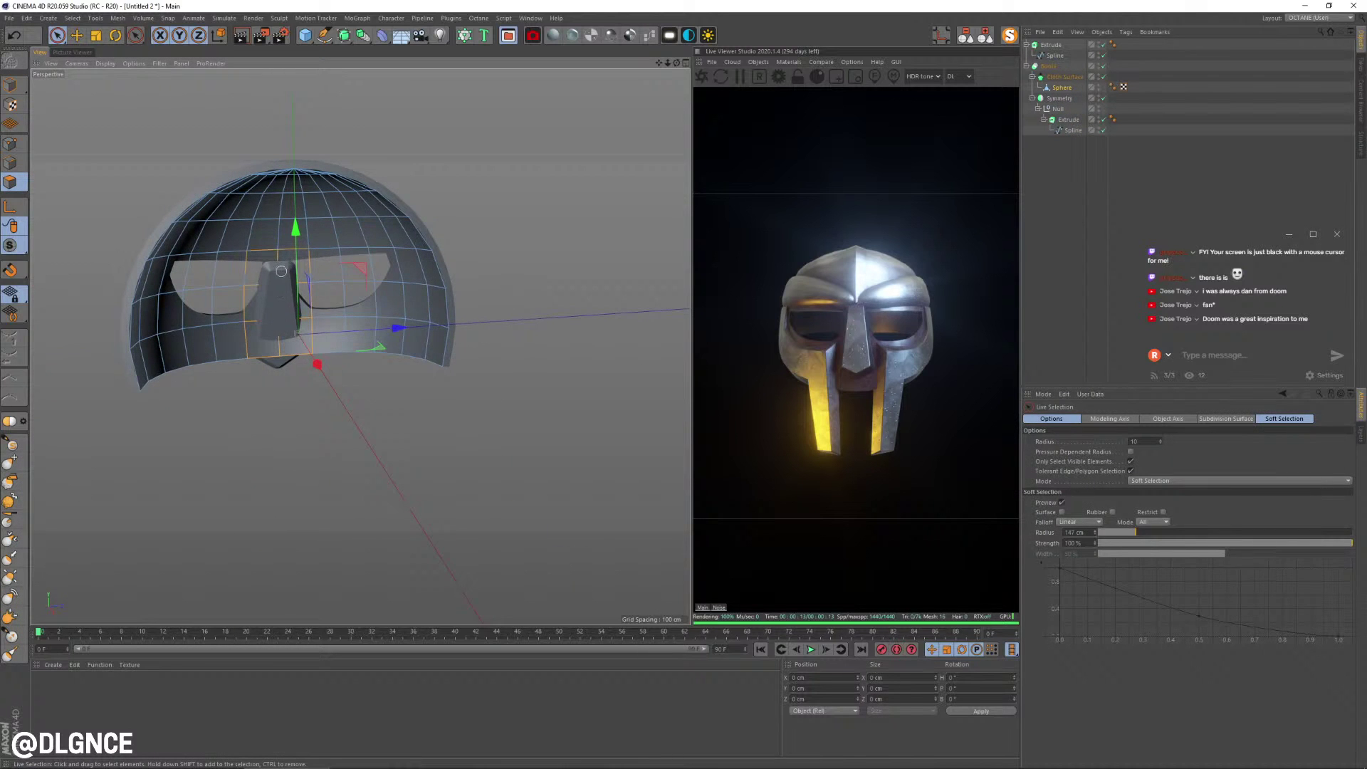
alt+drag(281, 272, 477, 360)
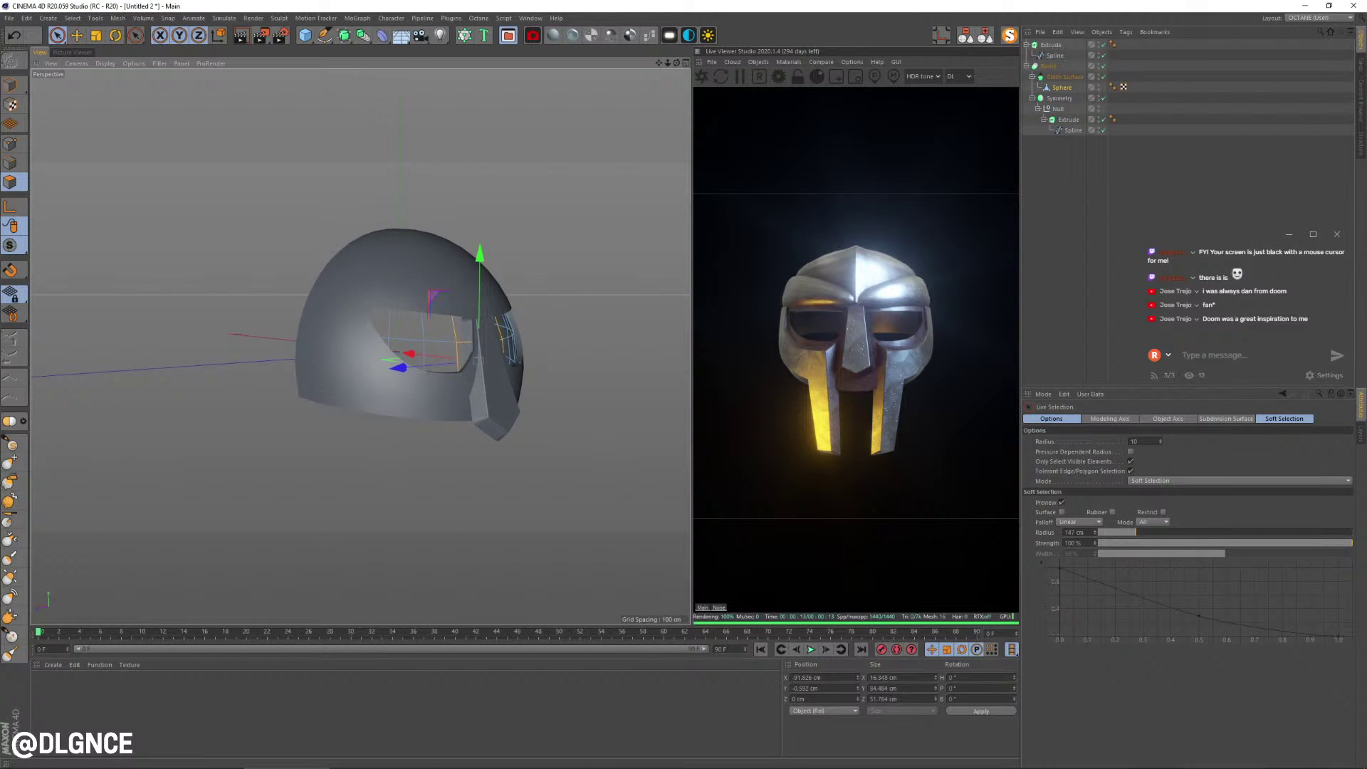
- Flatten the dome's front along X with a soft selection radius of about 76 cm, moving the selected polygons to about X -73 cm
alt+drag(245, 406, 479, 361)
key(t)
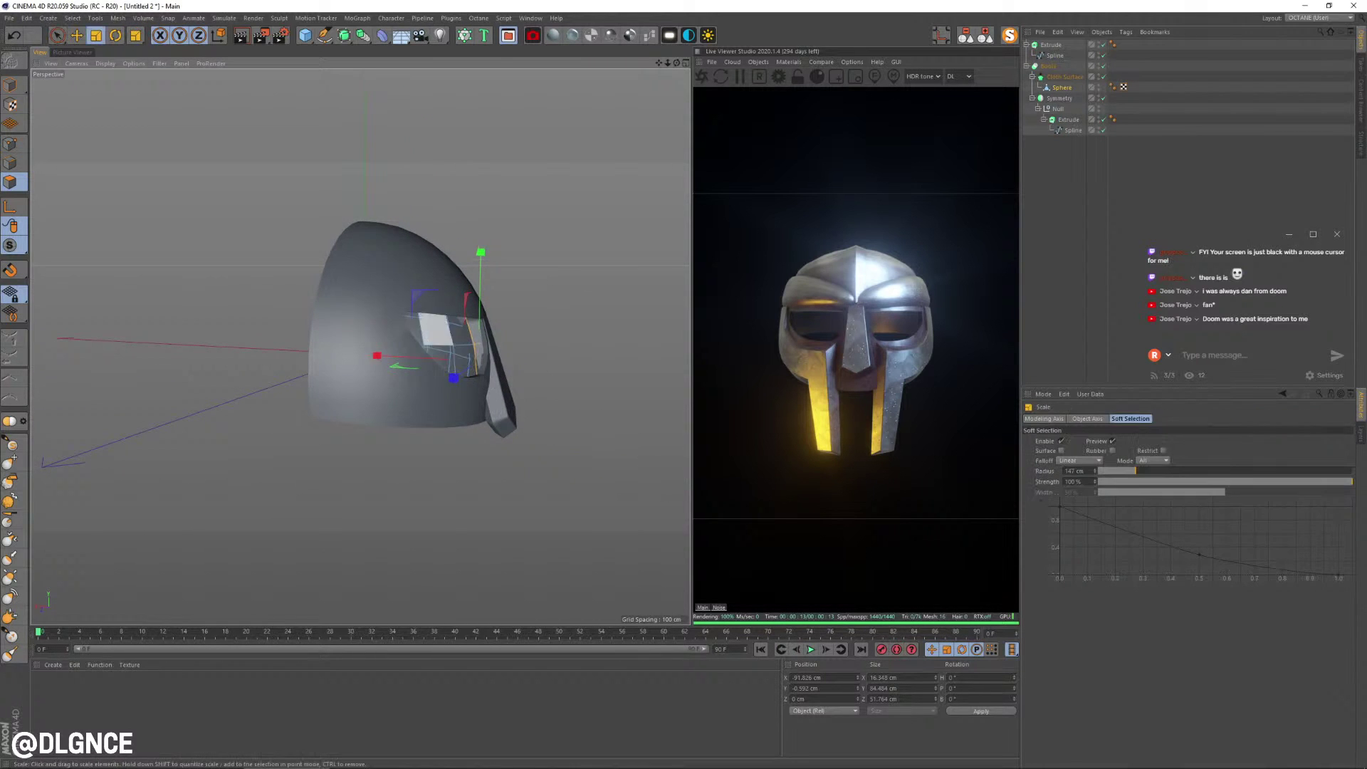
drag(395, 357, 455, 368)
key(e)
key(t)
key(ctrl+z)
key(e)
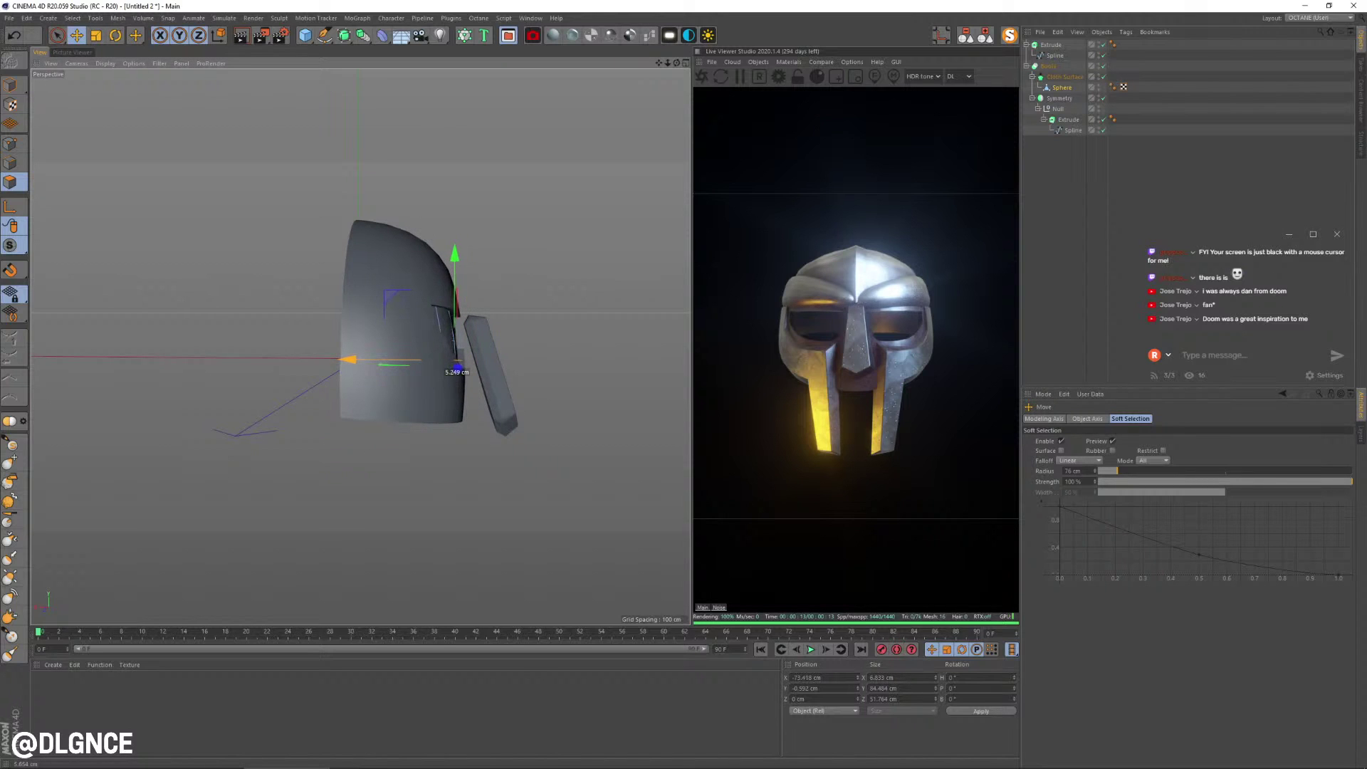
- Slide the mirrored eye cutters along X to suit the flattened dome and rotate the eye cutter extrusion
click(1059, 99)
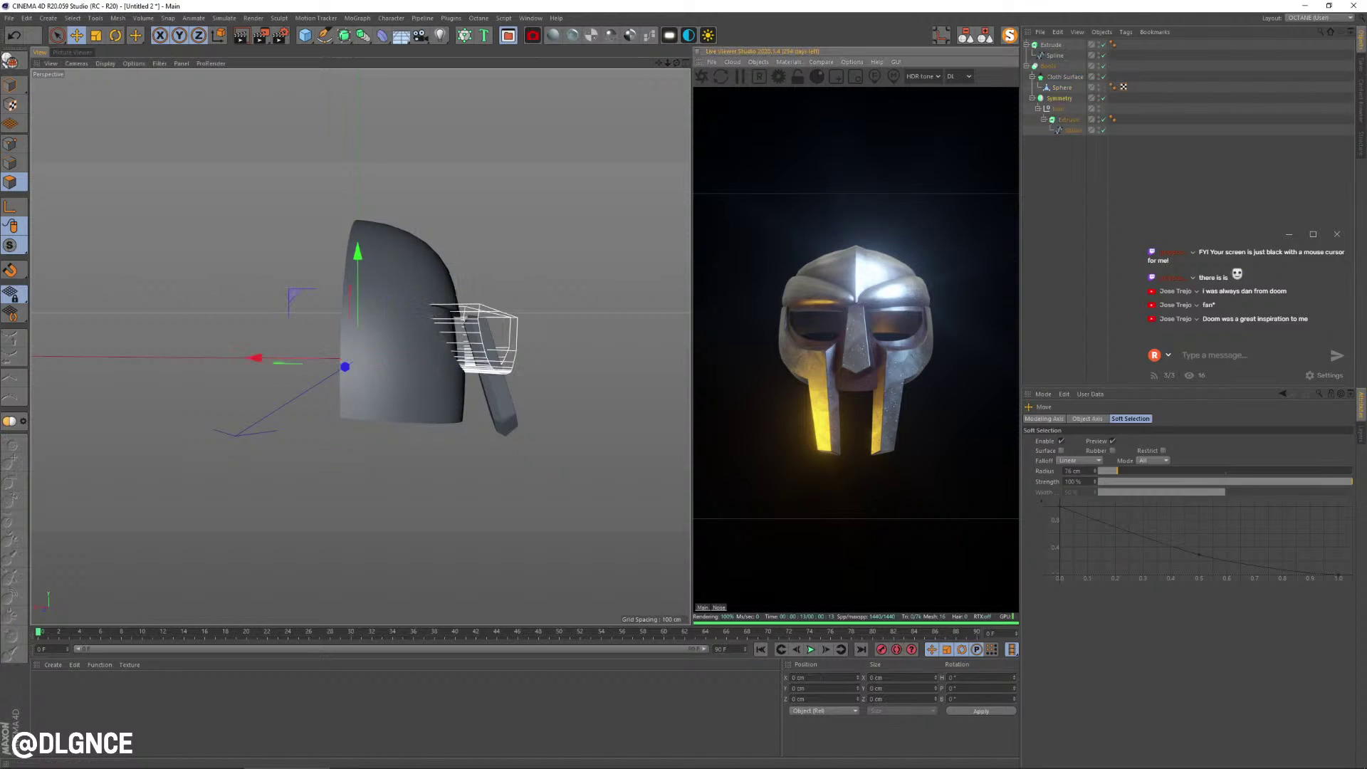
drag(255, 359, 239, 358)
alt+drag(469, 362, 371, 378)
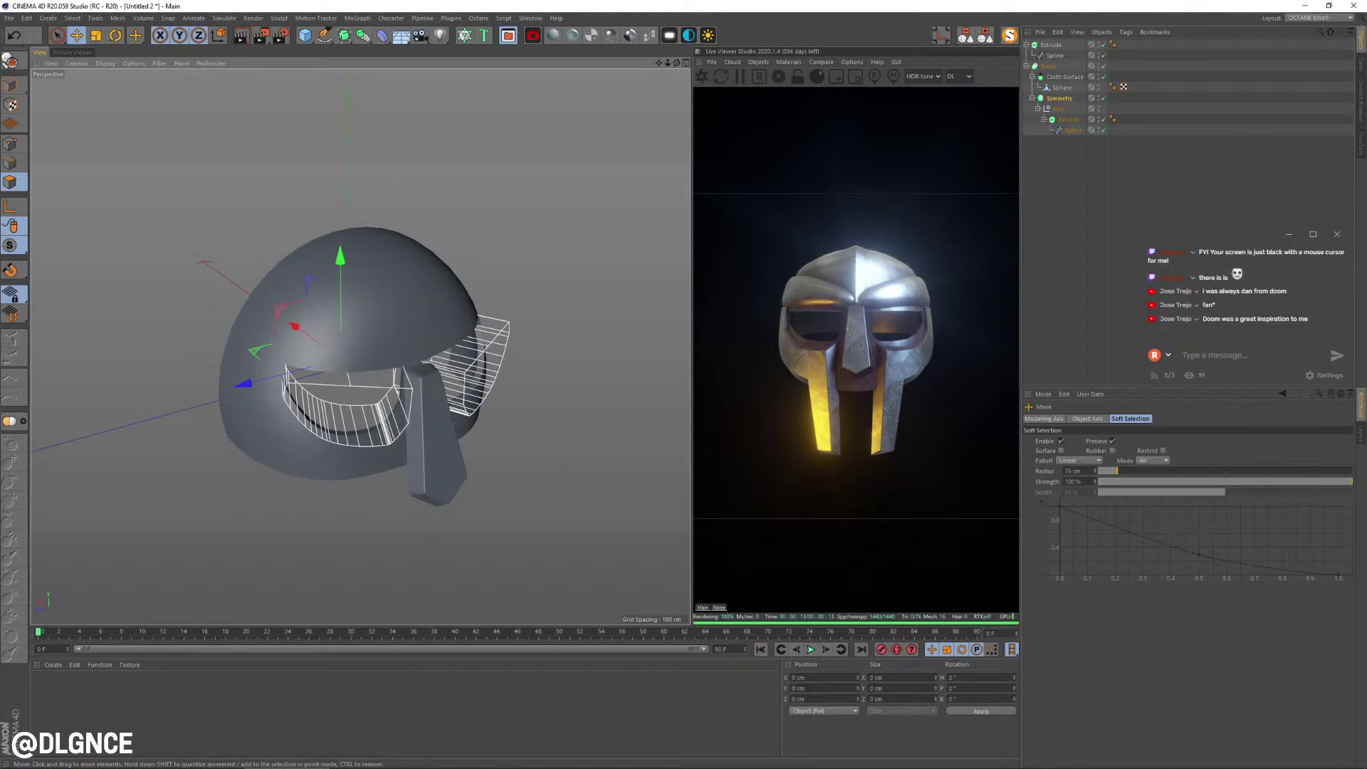
drag(296, 328, 196, 339)
click(1068, 120)
key(r)
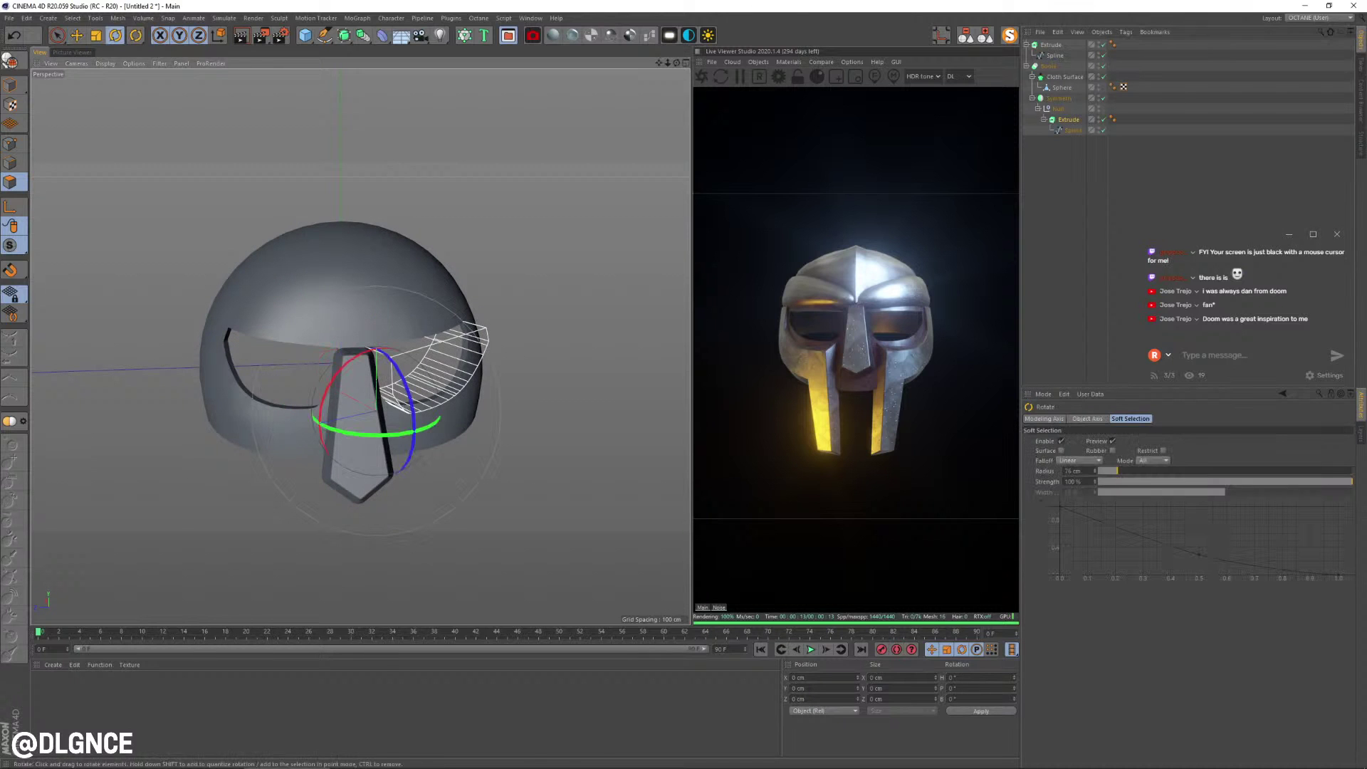
drag(402, 433, 428, 379)
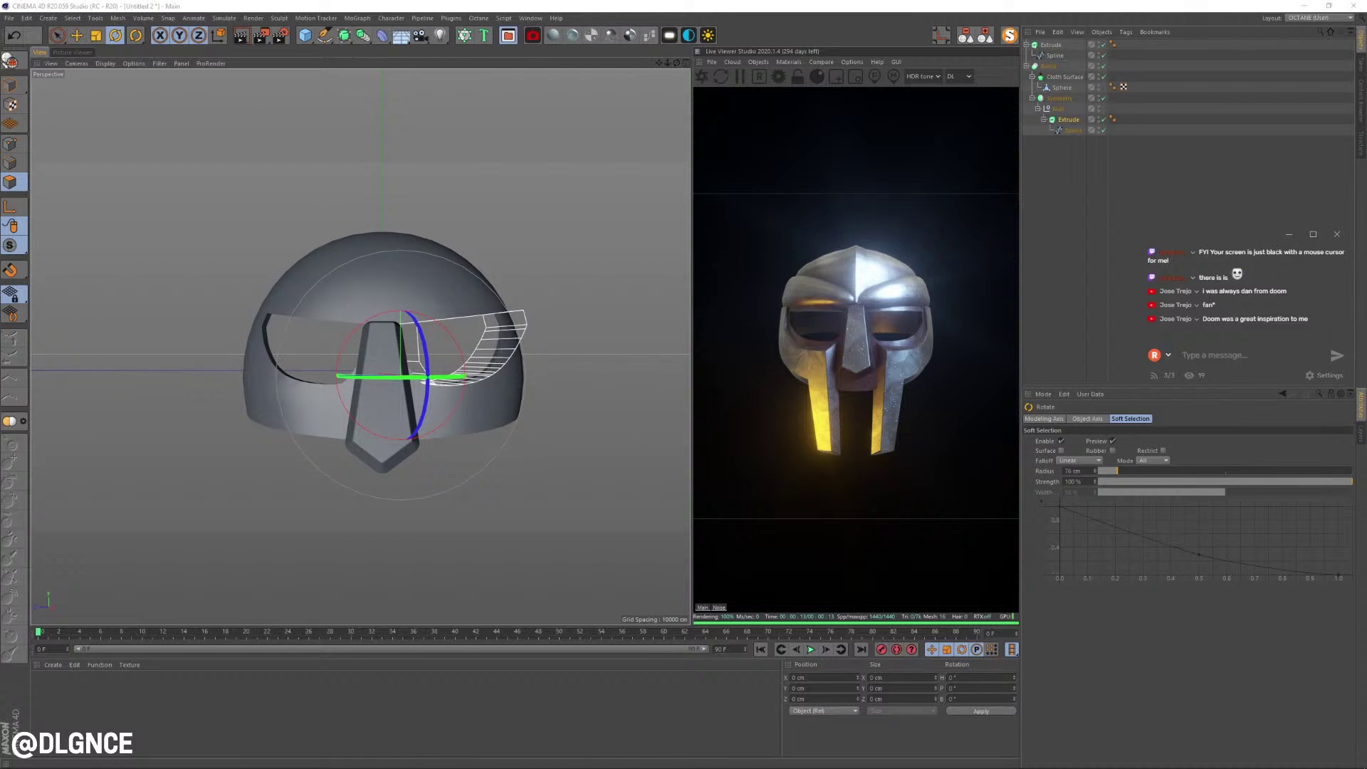
- Check the mask reference photo and select the bottom centre rim edges of the dome's sphere mesh from inside the mask
drag(1366, 84, 770, 75)
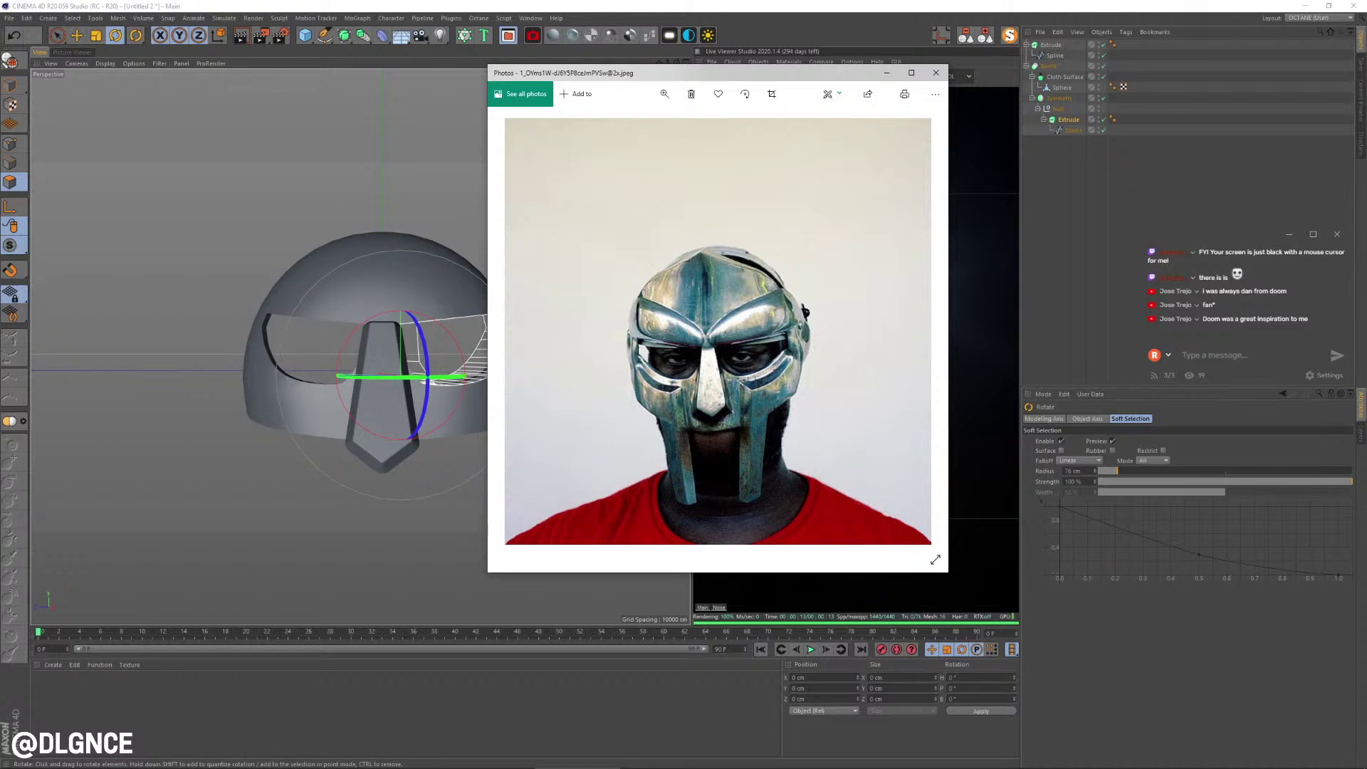
drag(770, 73, 1366, 71)
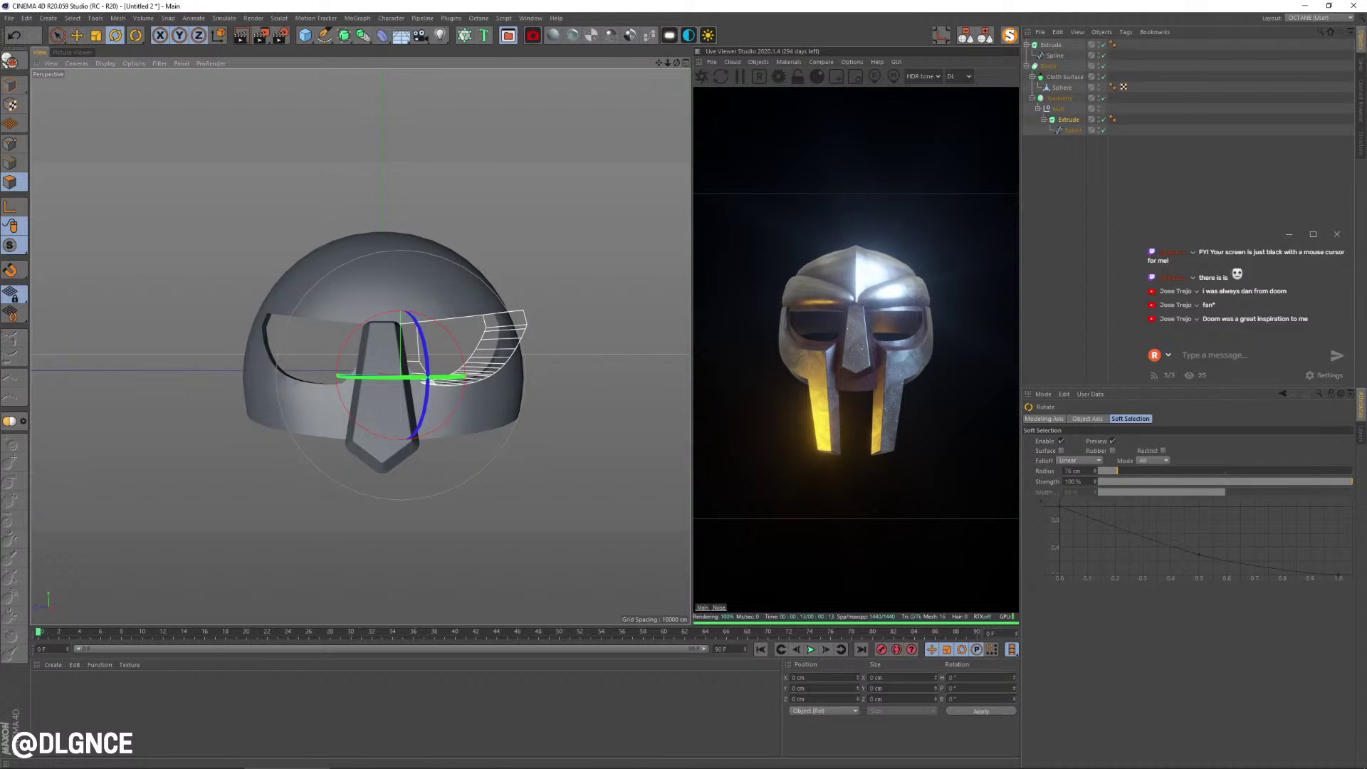
click(1062, 87)
scroll(382, 375, up, 3)
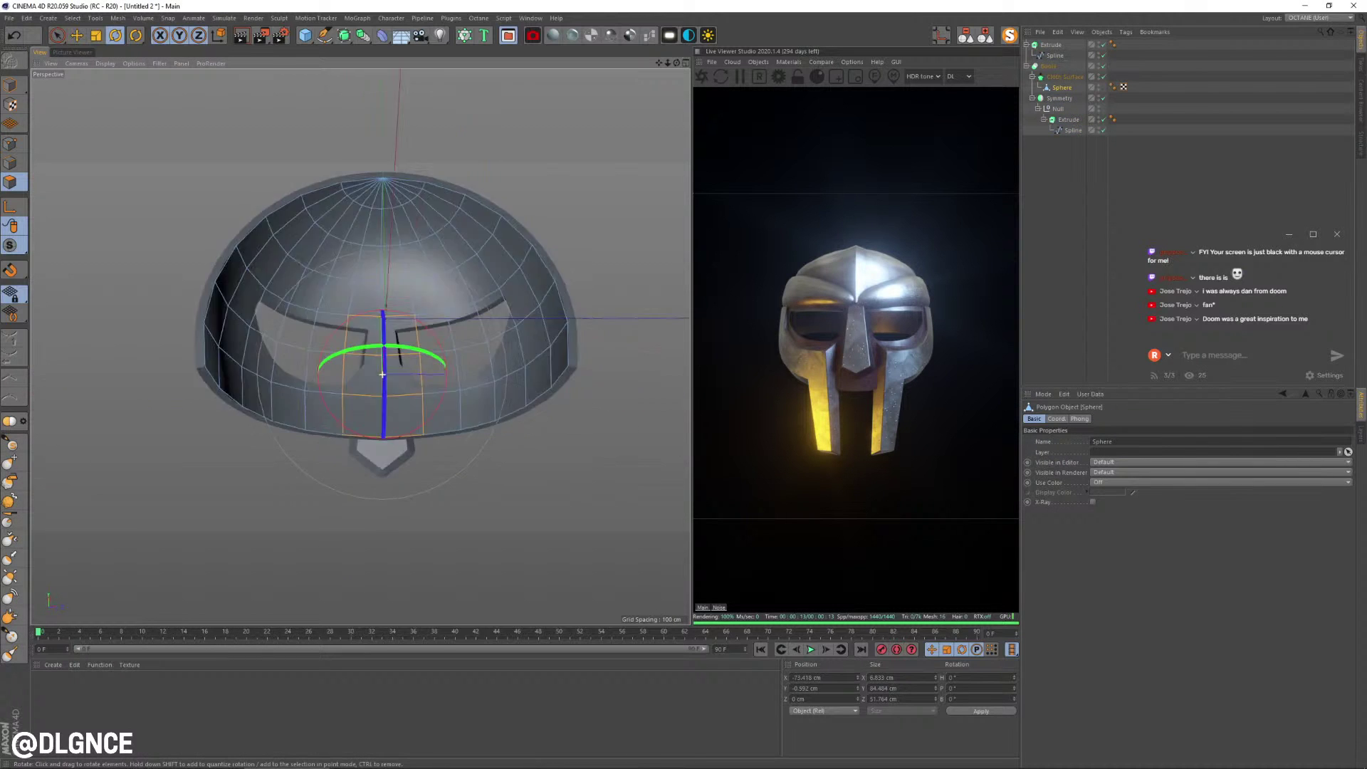
alt+drag(382, 374, 354, 404)
click(10, 163)
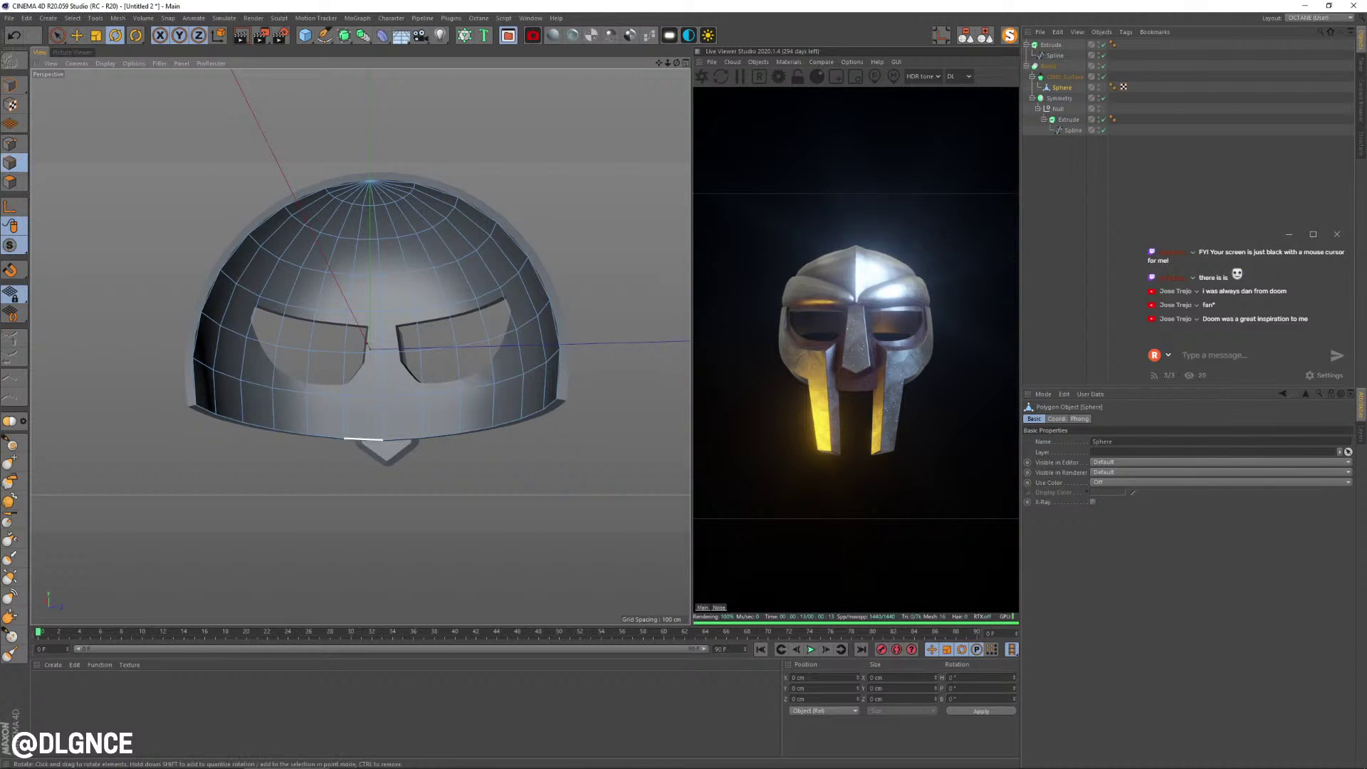
key(space)
drag(399, 440, 371, 440)
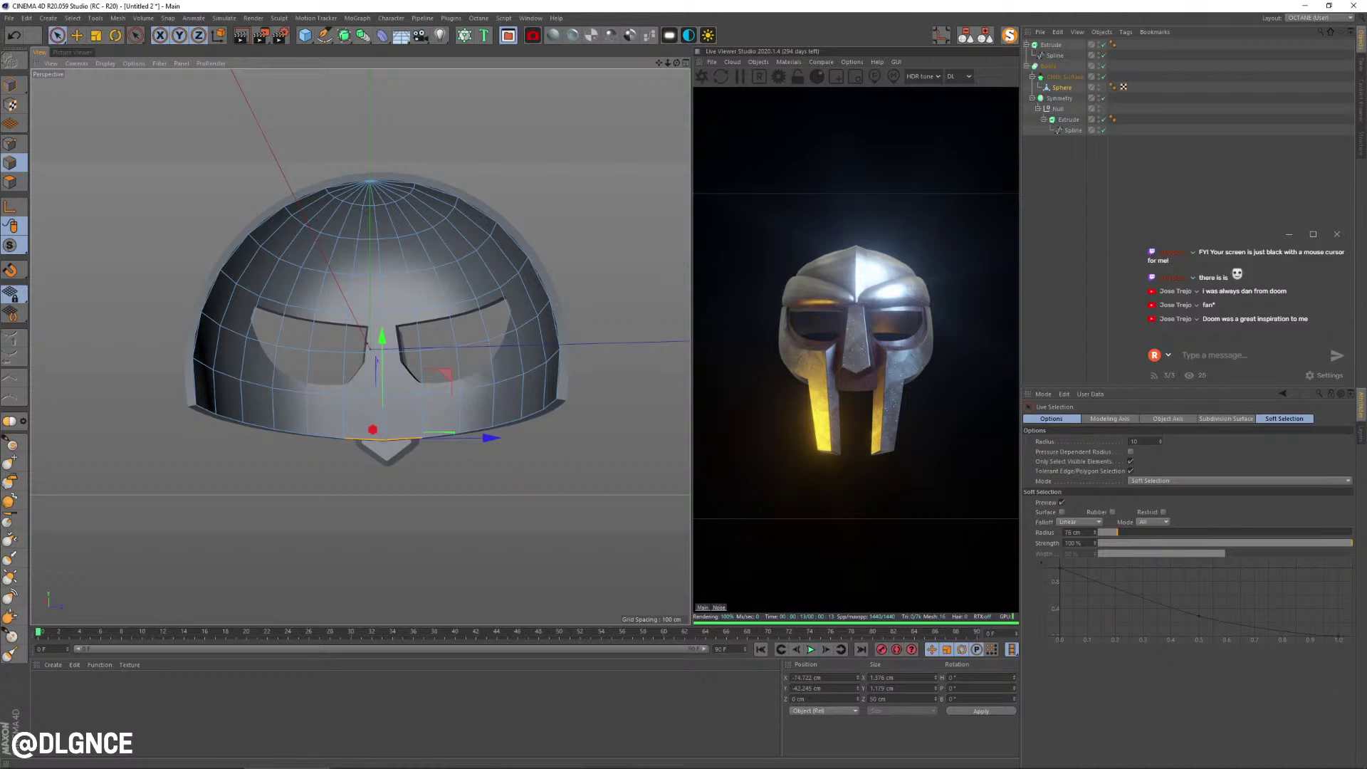
- Lower the dome's bottom front edges along Y in small moves with soft selection, growing the edge selection after each move
drag(383, 337, 382, 342)
key(u)
key(y)
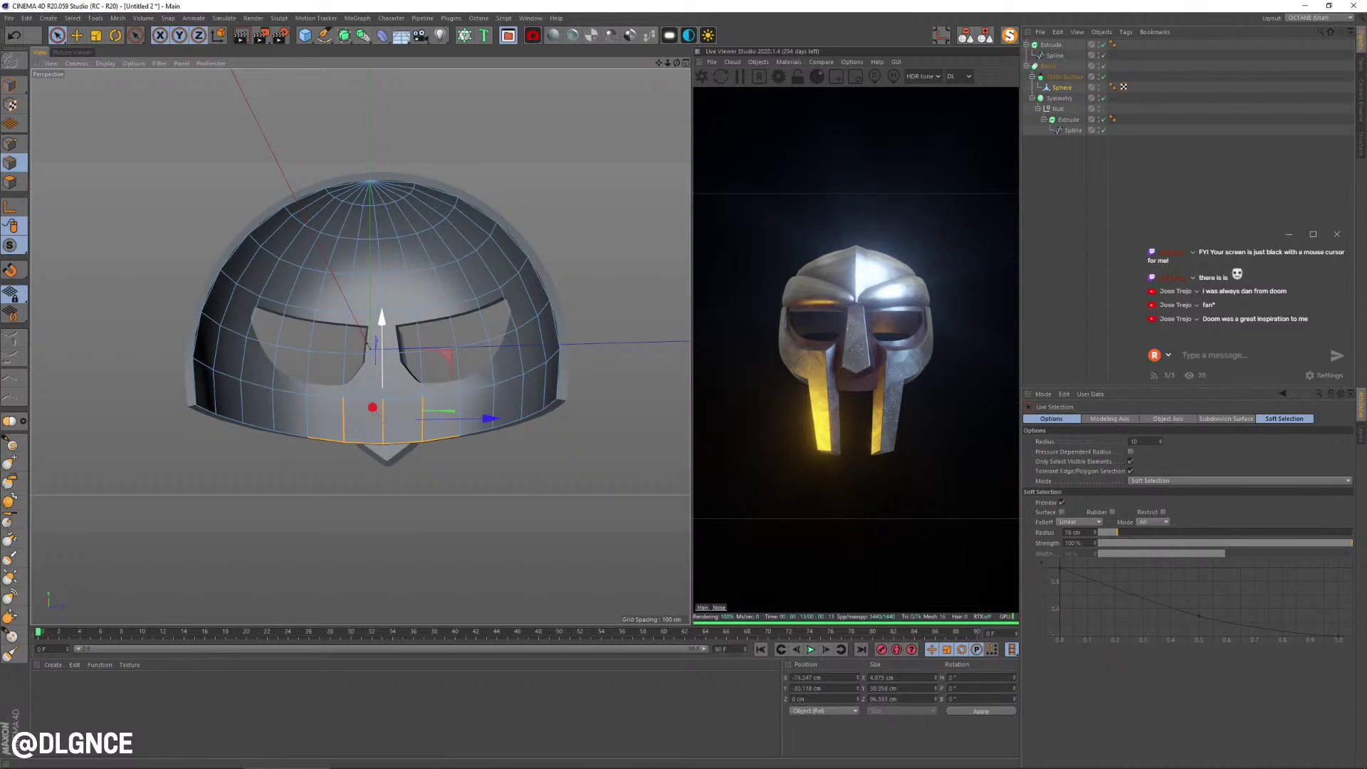
drag(383, 432, 382, 433)
key(u)
key(y)
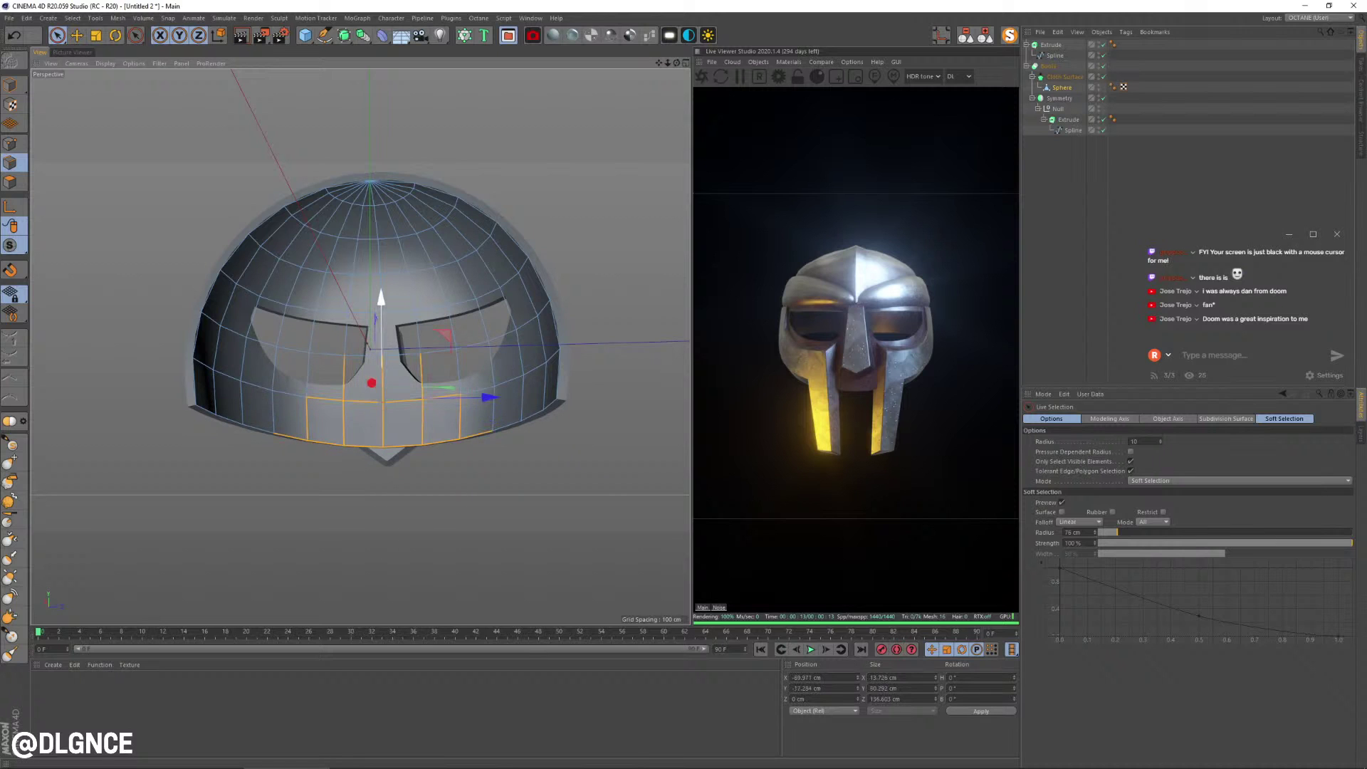
drag(382, 338, 381, 347)
key(u)
key(y)
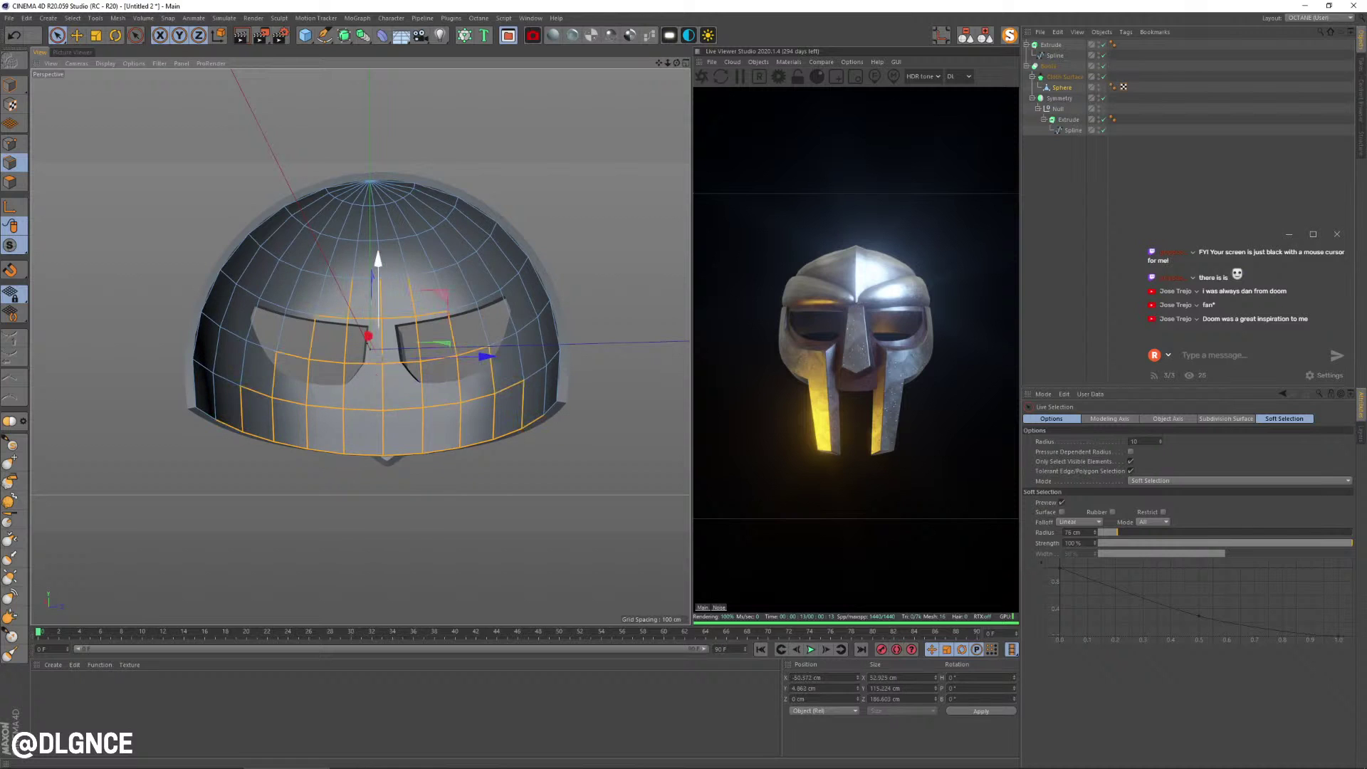
- Reselect the bottom centre rim edges, grow the selection around them and pull the front rim further down along Y
key(r)
key(space)
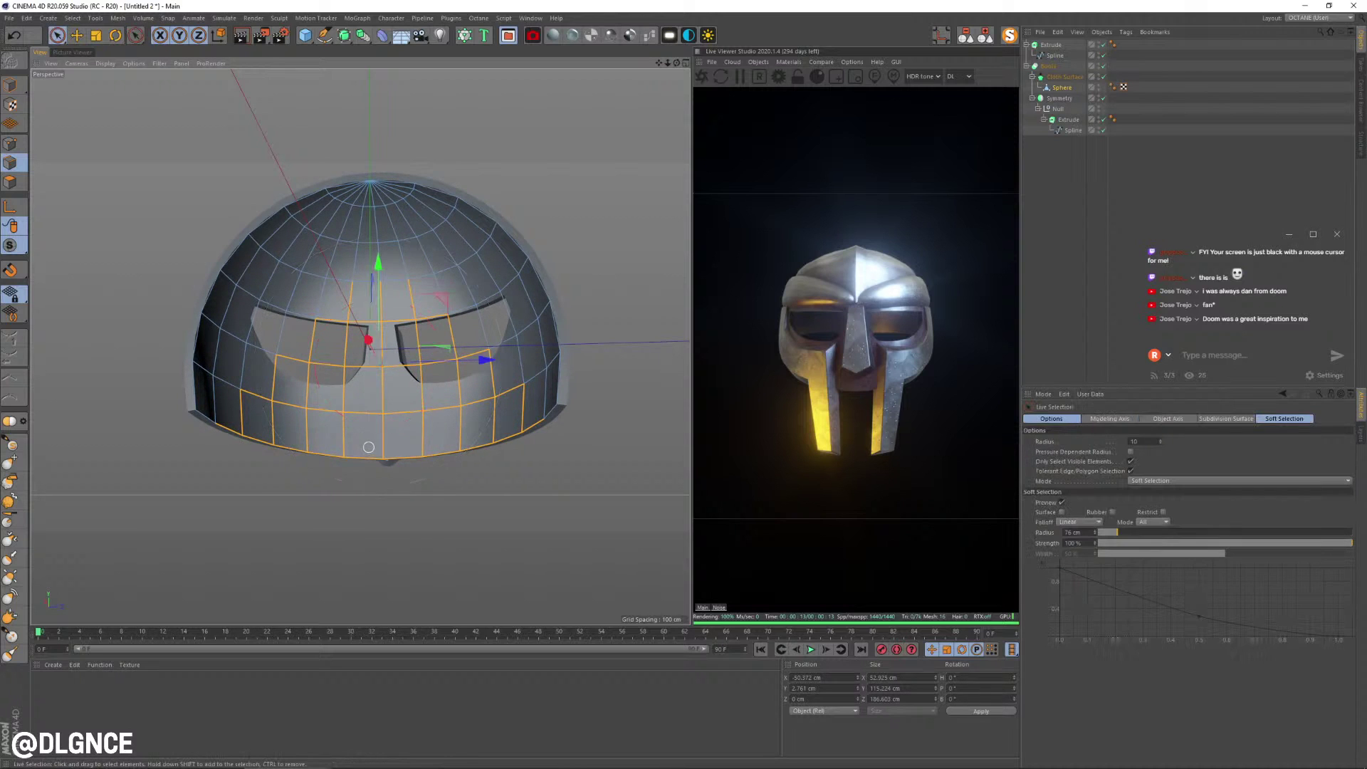
click(402, 454)
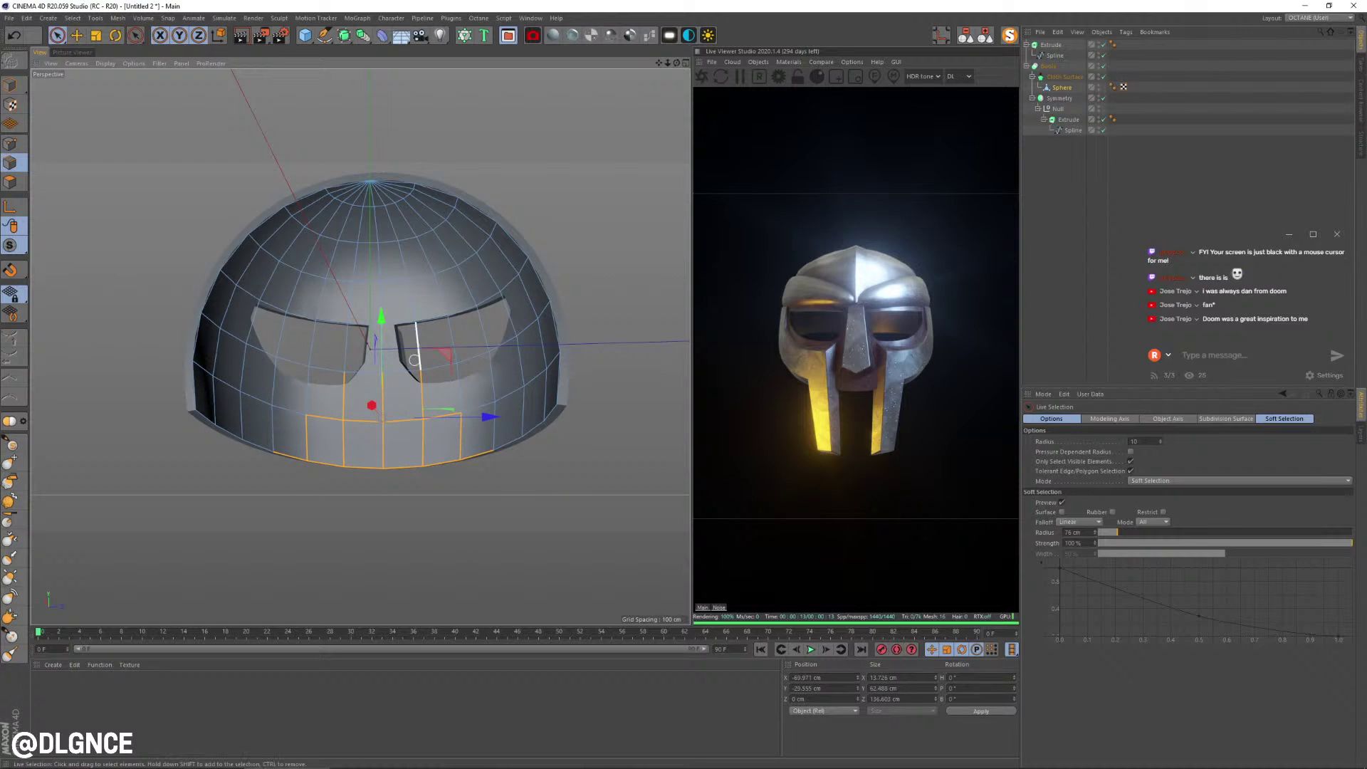
alt+drag(558, 439, 381, 419)
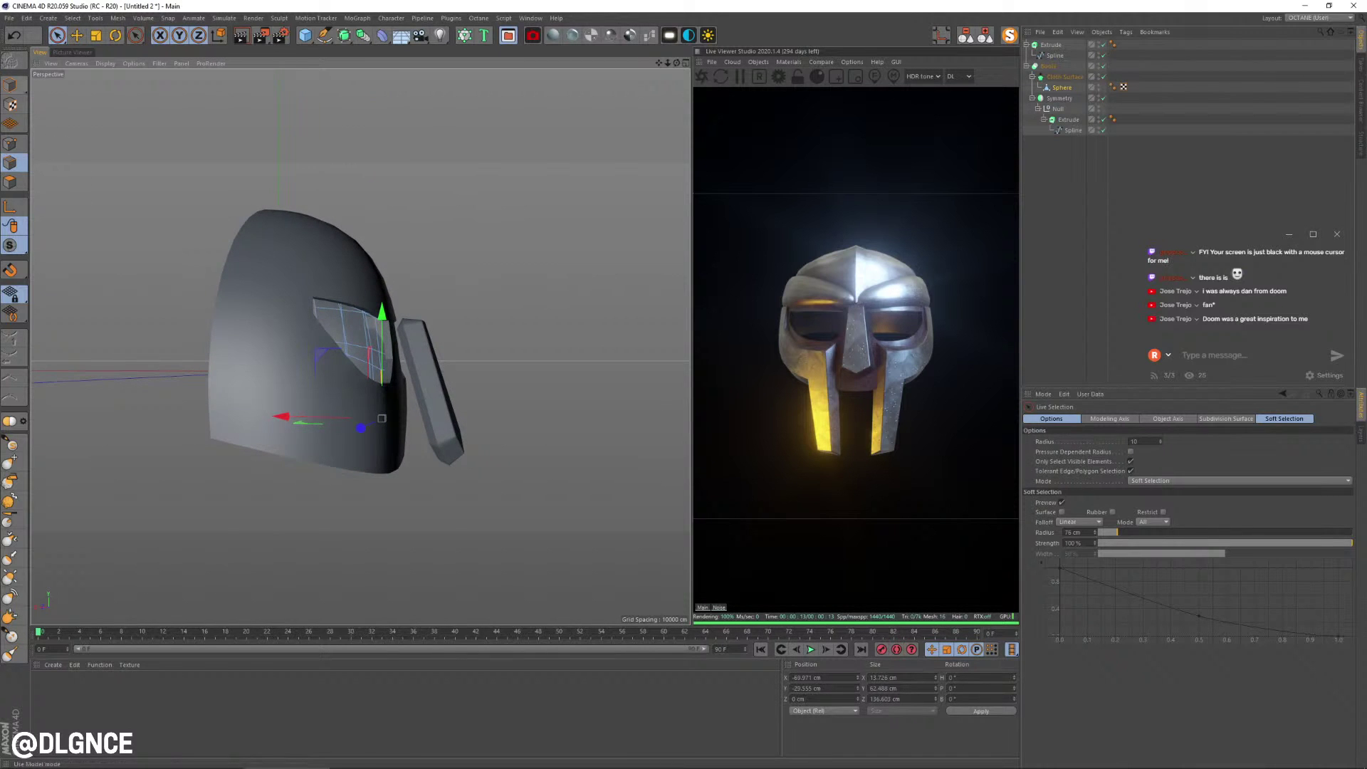
- Slide the nose piece extrusion along X towards the dome to about X -82.7 cm
click(10, 85)
key(e)
click(430, 388)
key(w)
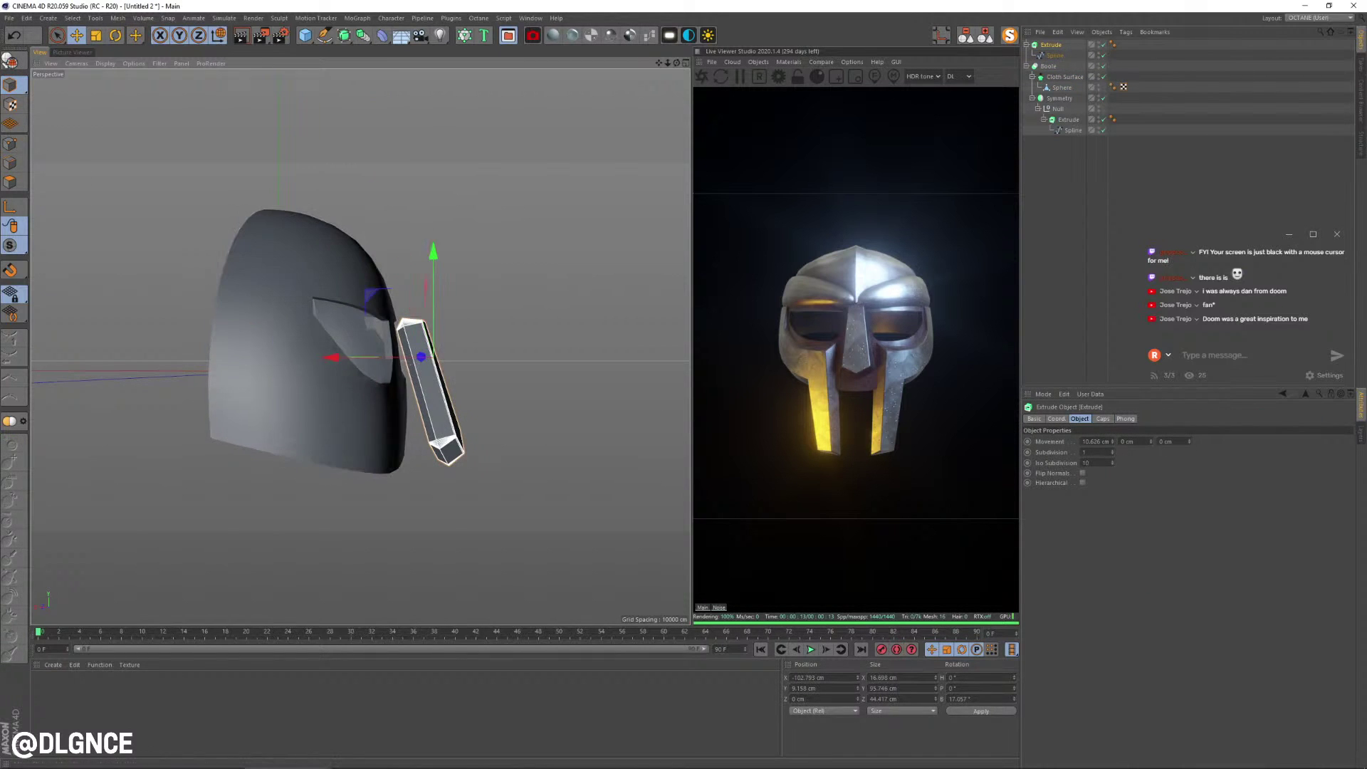
drag(304, 357, 302, 357)
alt+drag(302, 358, 228, 384)
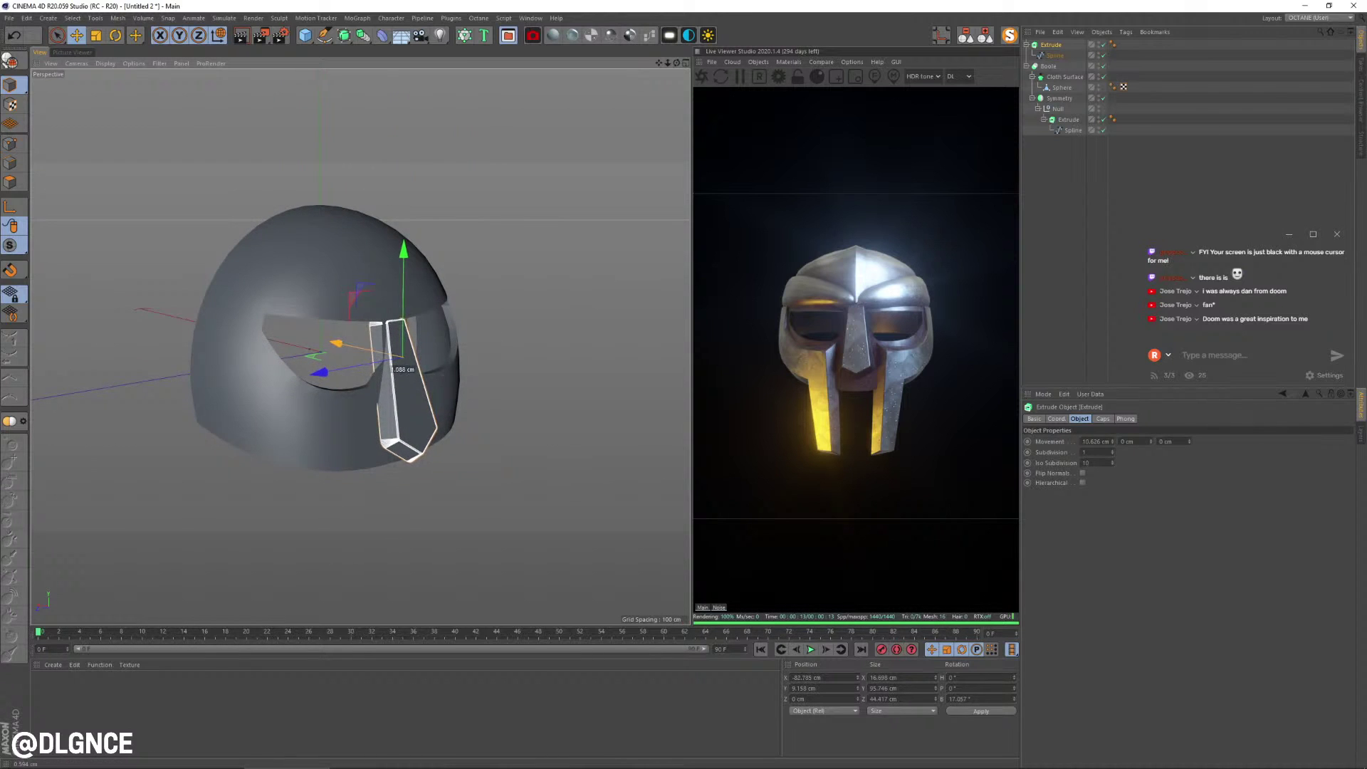
- Rotate the nose piece to a bank of about 12° and shift it along X to about -84.2 cm
key(r)
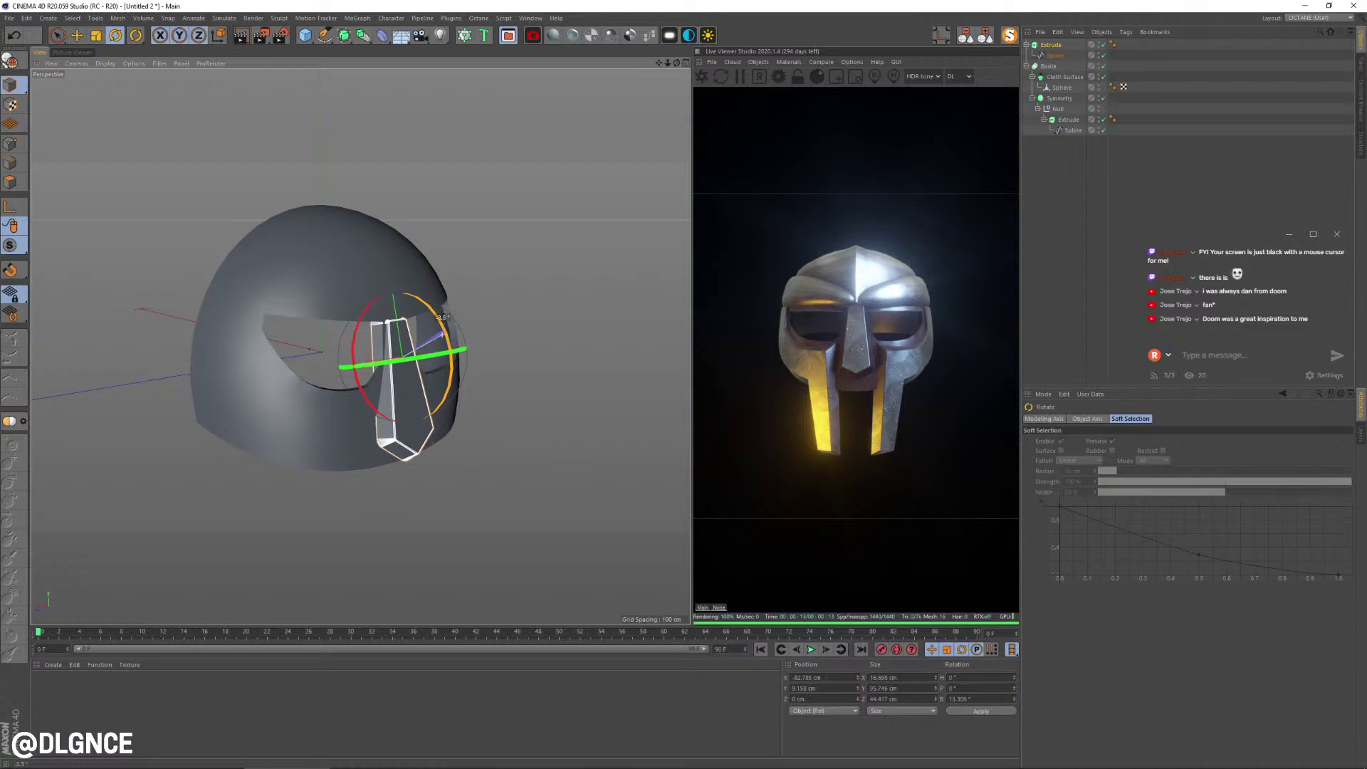
drag(442, 334, 443, 336)
key(e)
alt+drag(267, 370, 307, 353)
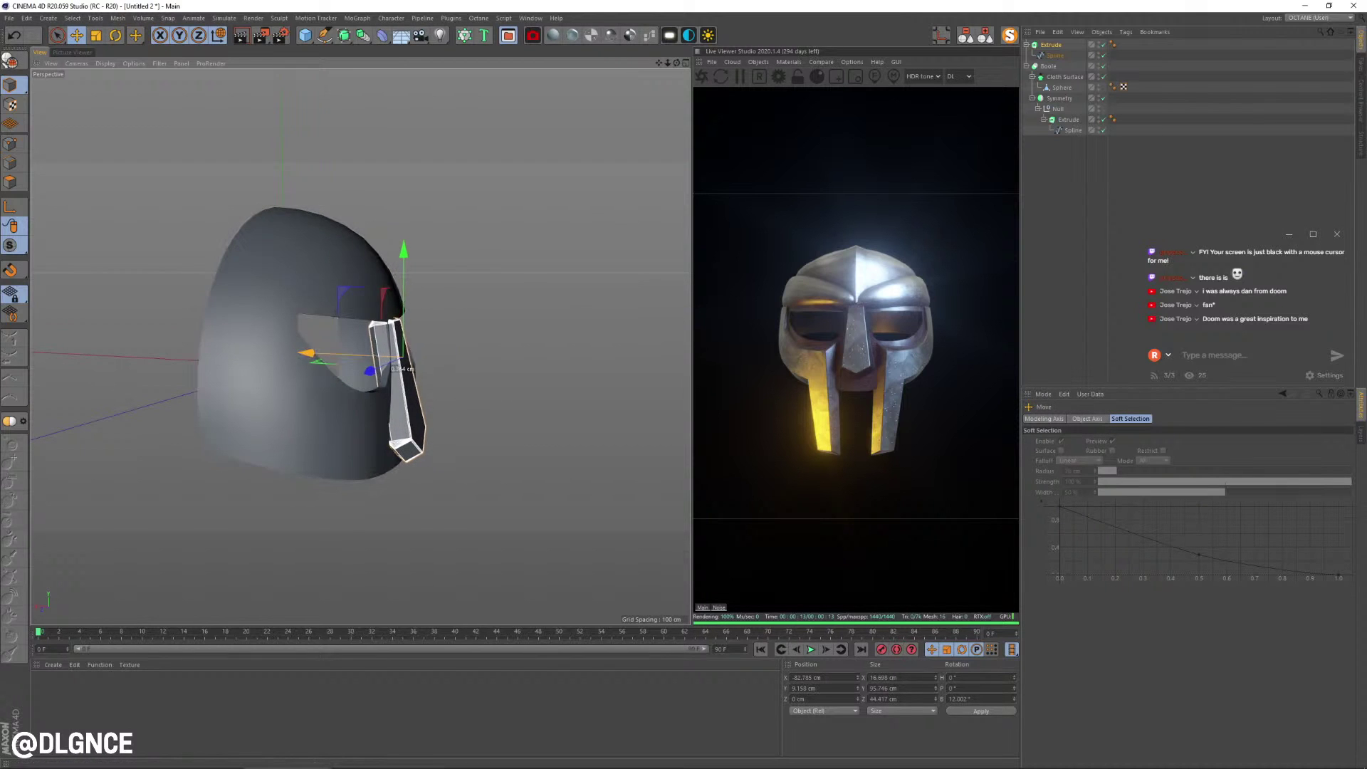
alt+drag(404, 357, 306, 359)
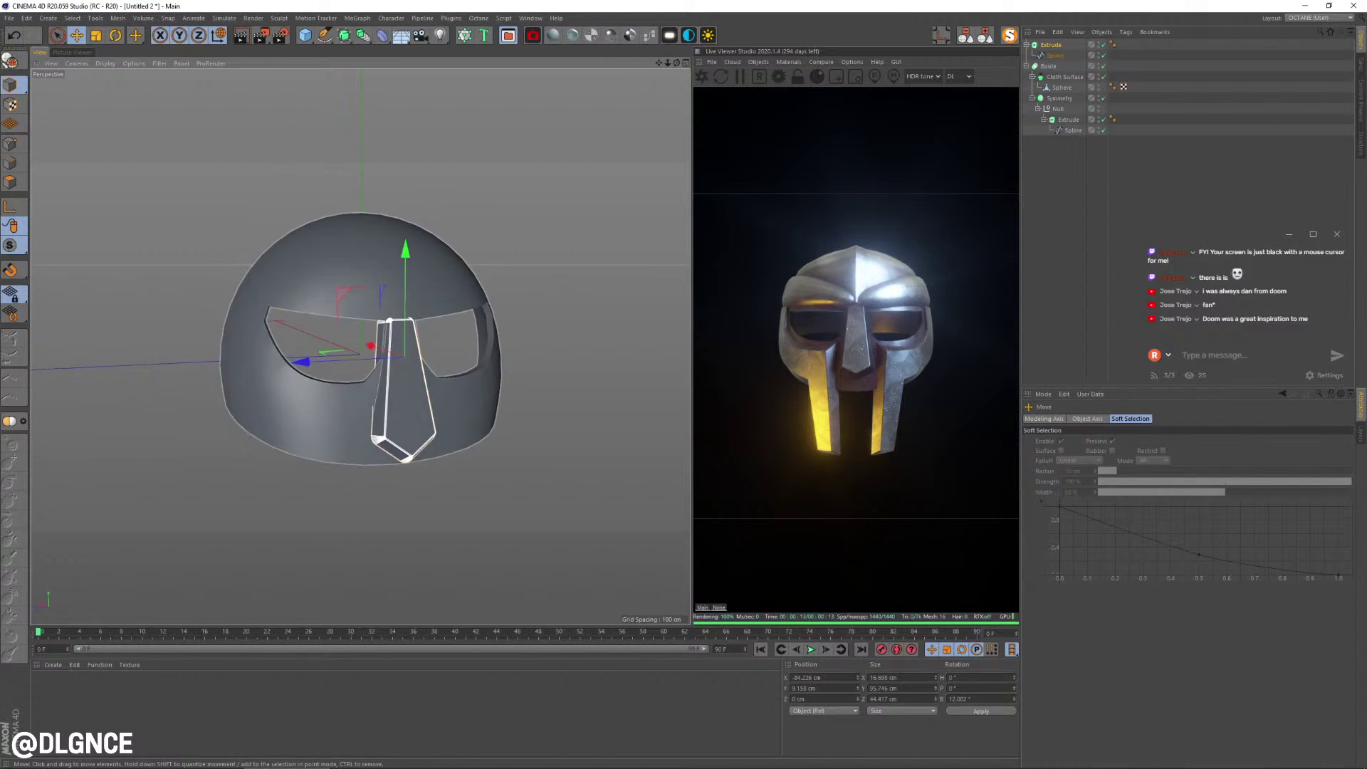
- Deepen the nose piece by increasing its extrusion movement along X by about 3 cm
alt+middle_drag(468, 349, 529, 345)
alt+drag(529, 344, 462, 346)
alt+right_drag(532, 344, 591, 344)
alt+drag(533, 344, 568, 346)
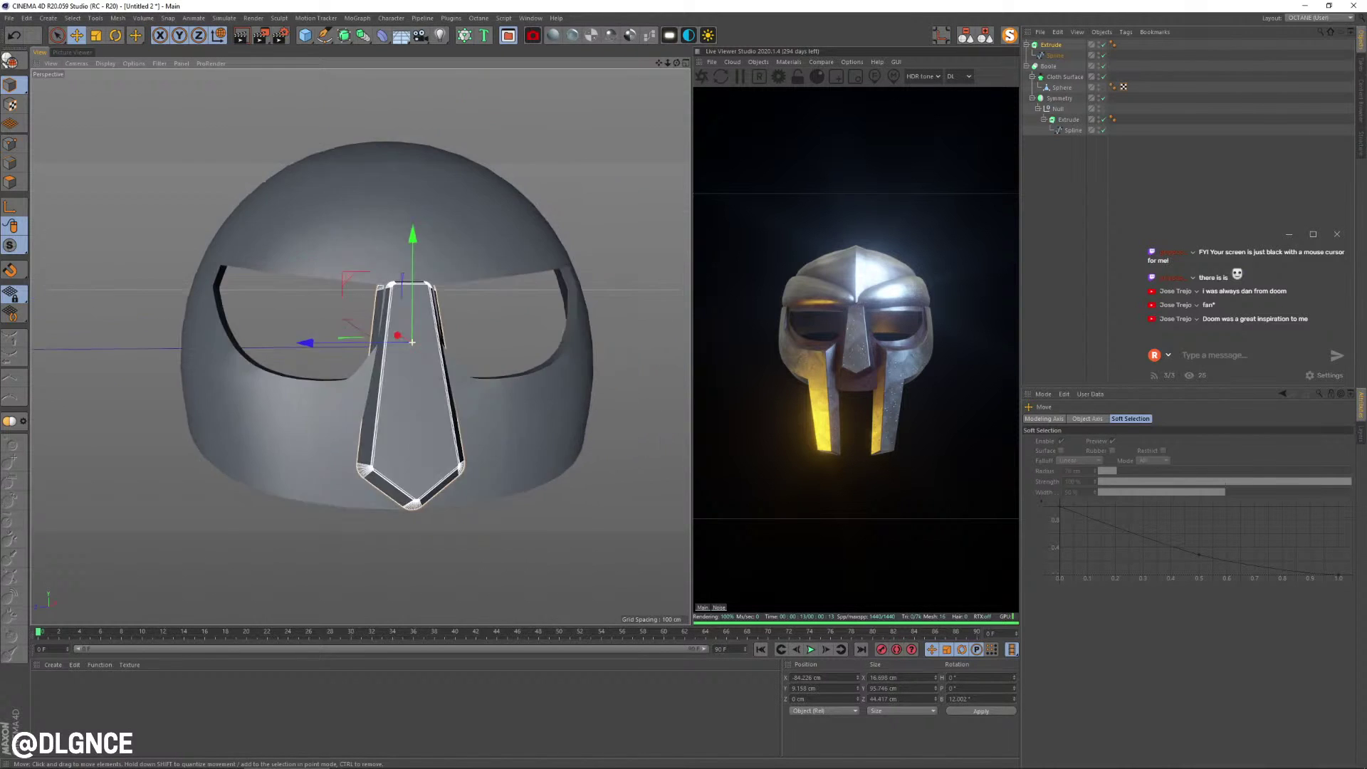
alt+right_drag(540, 366, 491, 368)
alt+middle_drag(539, 370, 486, 381)
alt+drag(487, 382, 596, 388)
click(1051, 45)
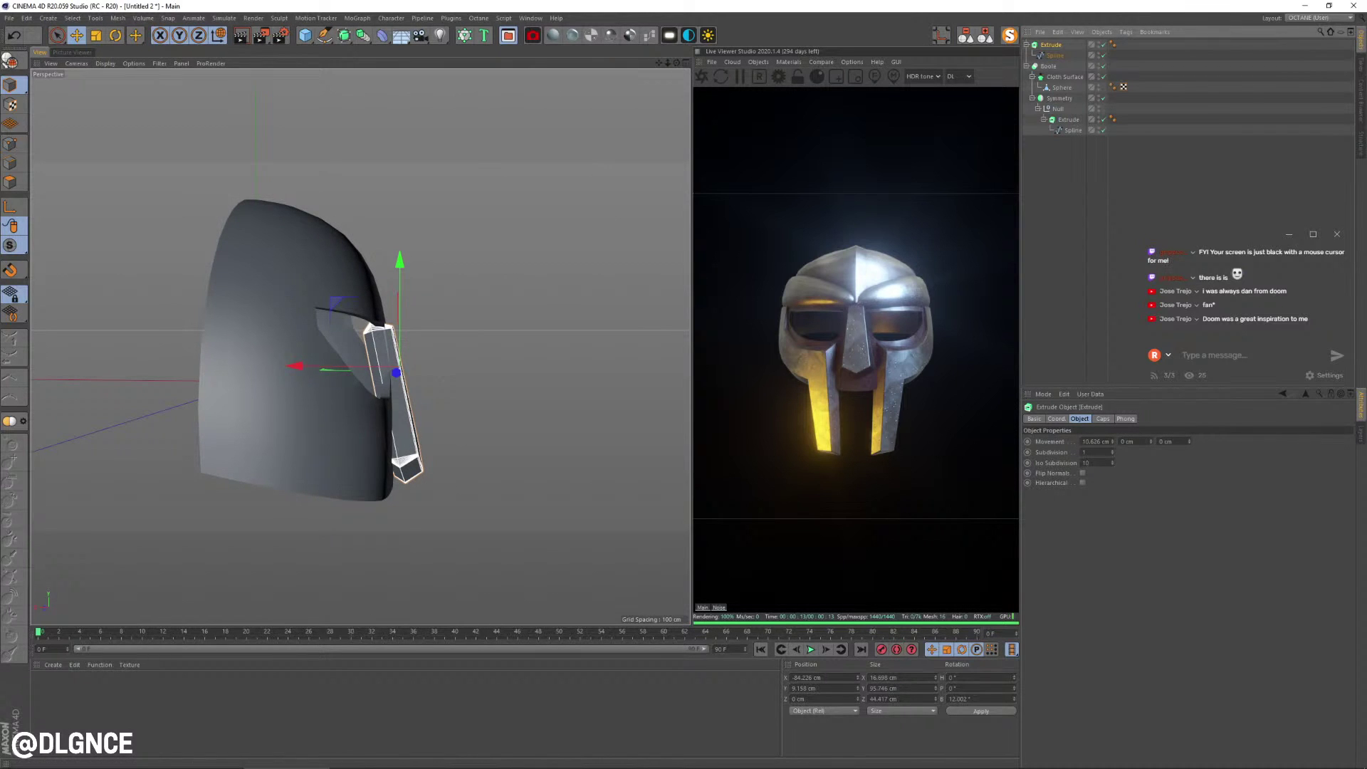
drag(1112, 442, 1112, 439)
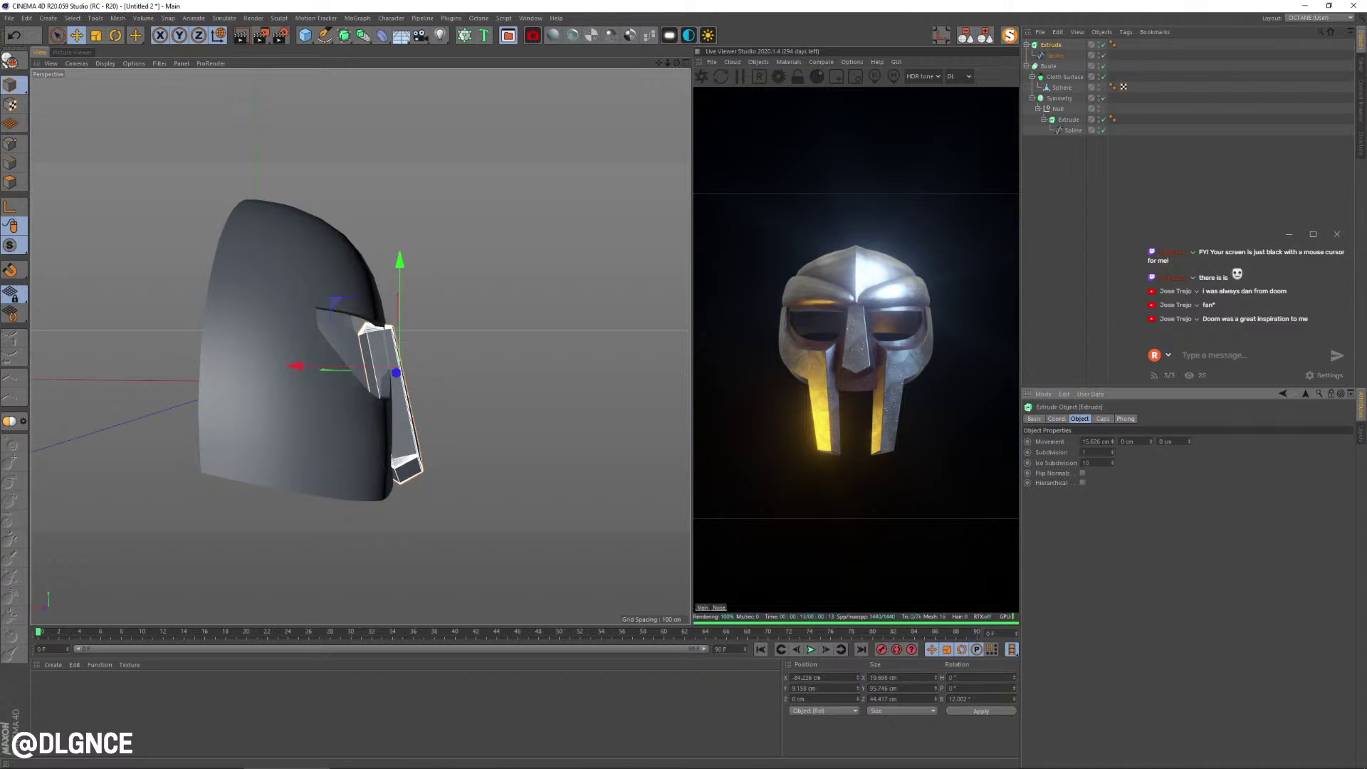
- Scale the whole nose piece down slightly
alt+drag(385, 342, 427, 363)
alt+middle_drag(385, 370, 424, 349)
key(t)
alt+drag(399, 356, 431, 341)
- Tilt the nose piece to a bank of about 11.2° and move it along X to about -82.1 cm
key(r)
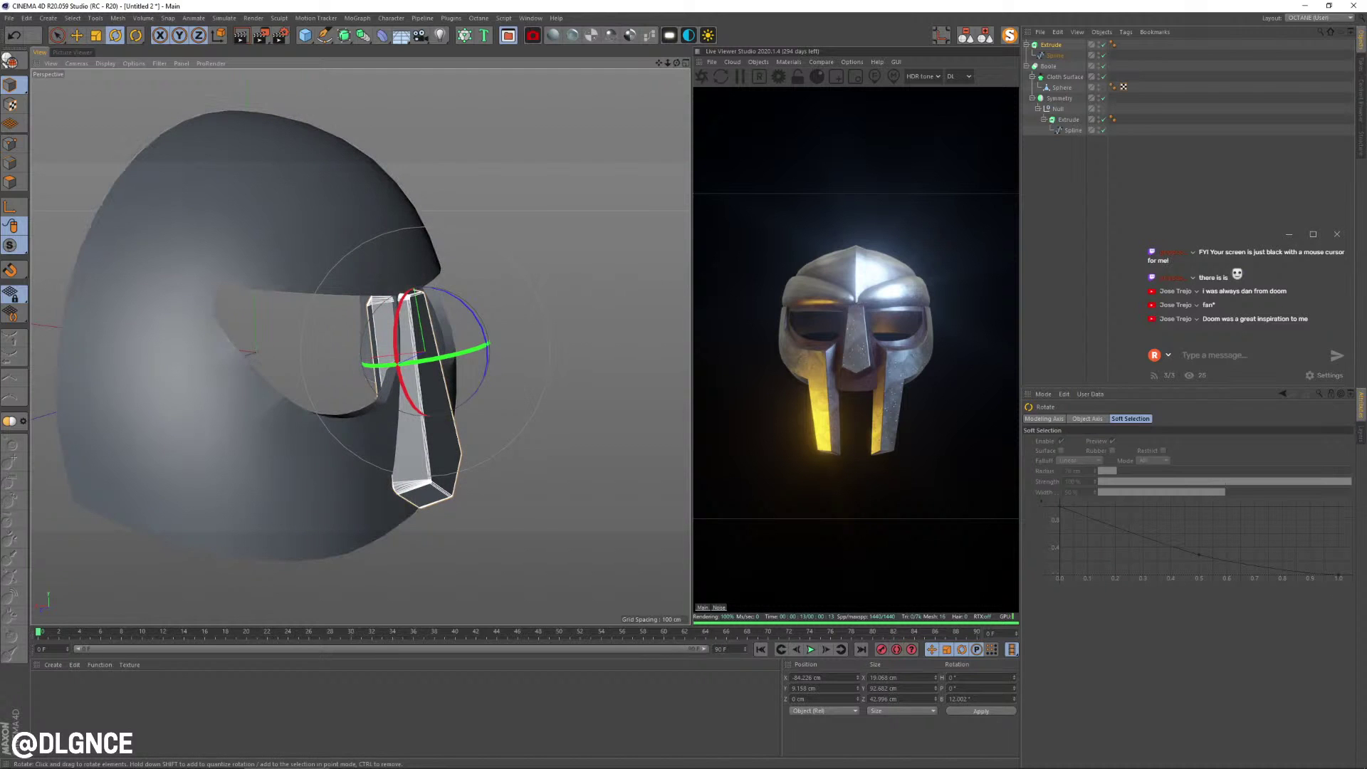
drag(456, 293, 447, 286)
key(e)
alt+drag(384, 356, 420, 350)
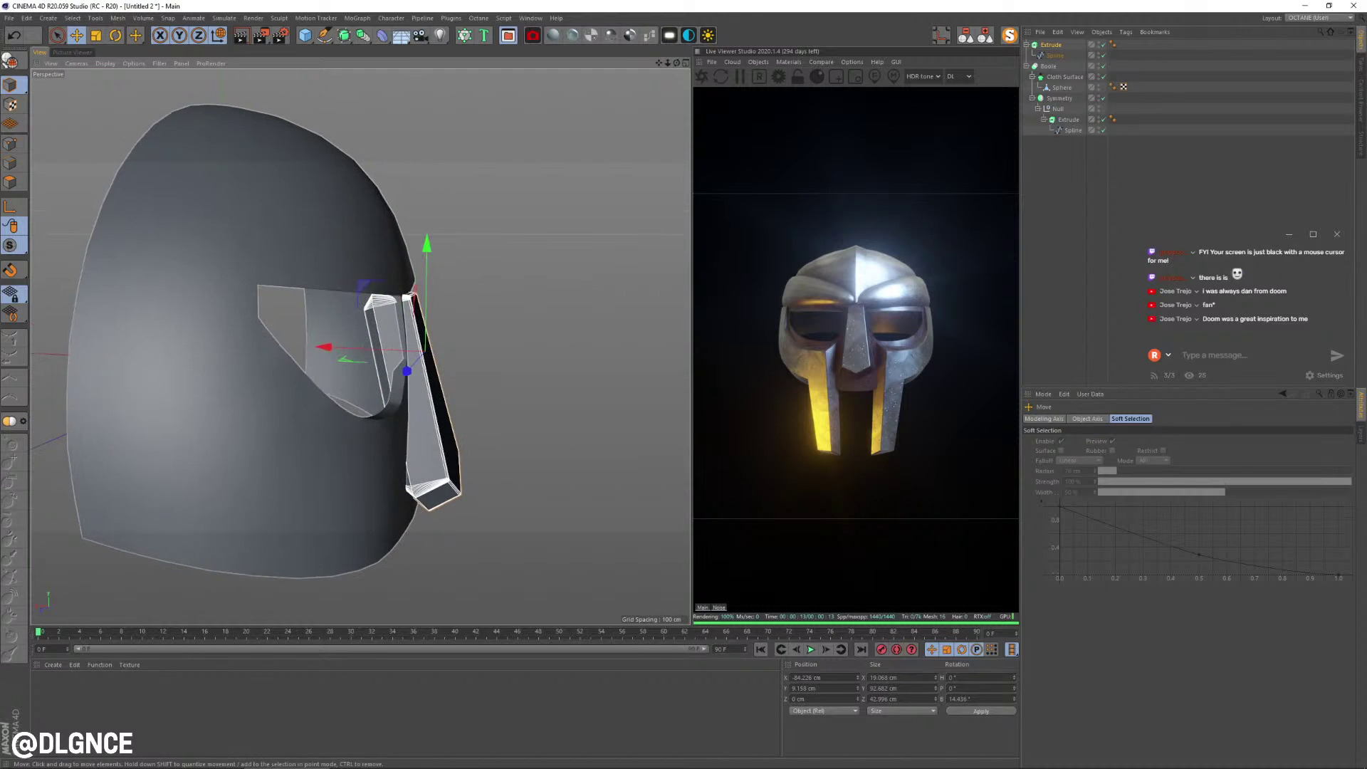
drag(325, 346, 551, 348)
key(r)
key(e)
- Set the end cap fillet radius of the nose piece extrusion to about 7.1 cm
click(1050, 45)
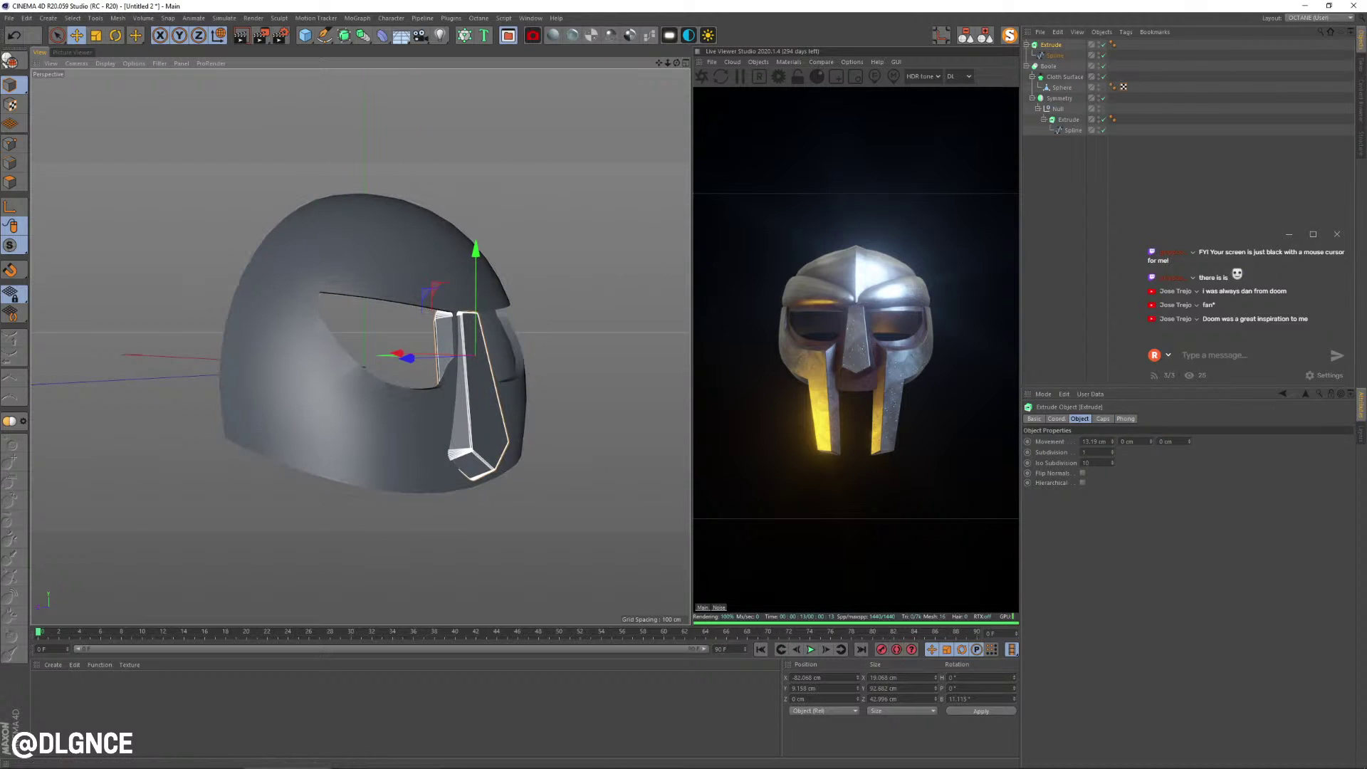
click(1102, 418)
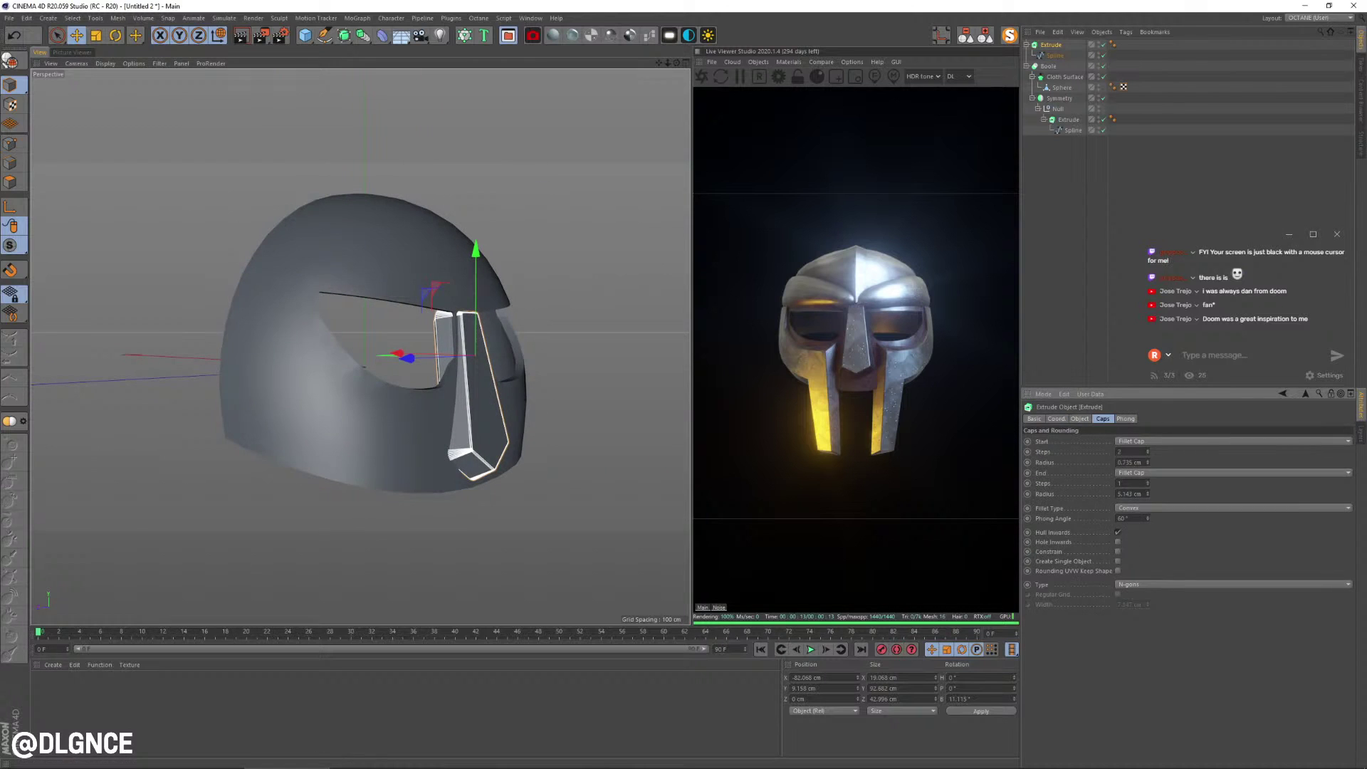
drag(1148, 494, 1147, 489)
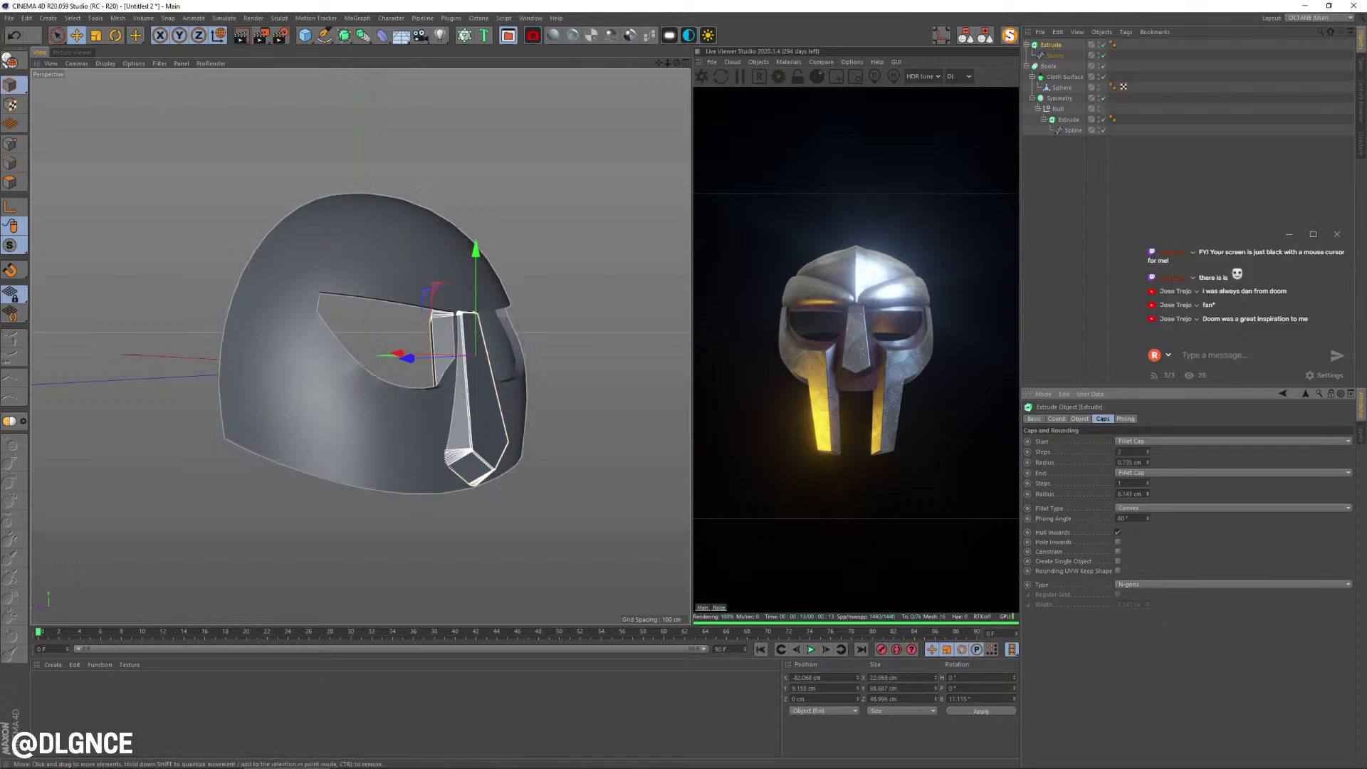
mouse_move(456, 349)
alt+mouse_down()
mouse_move(363, 346)
mouse_move(498, 377)
mouse_move(441, 353)
alt+mouse_up()
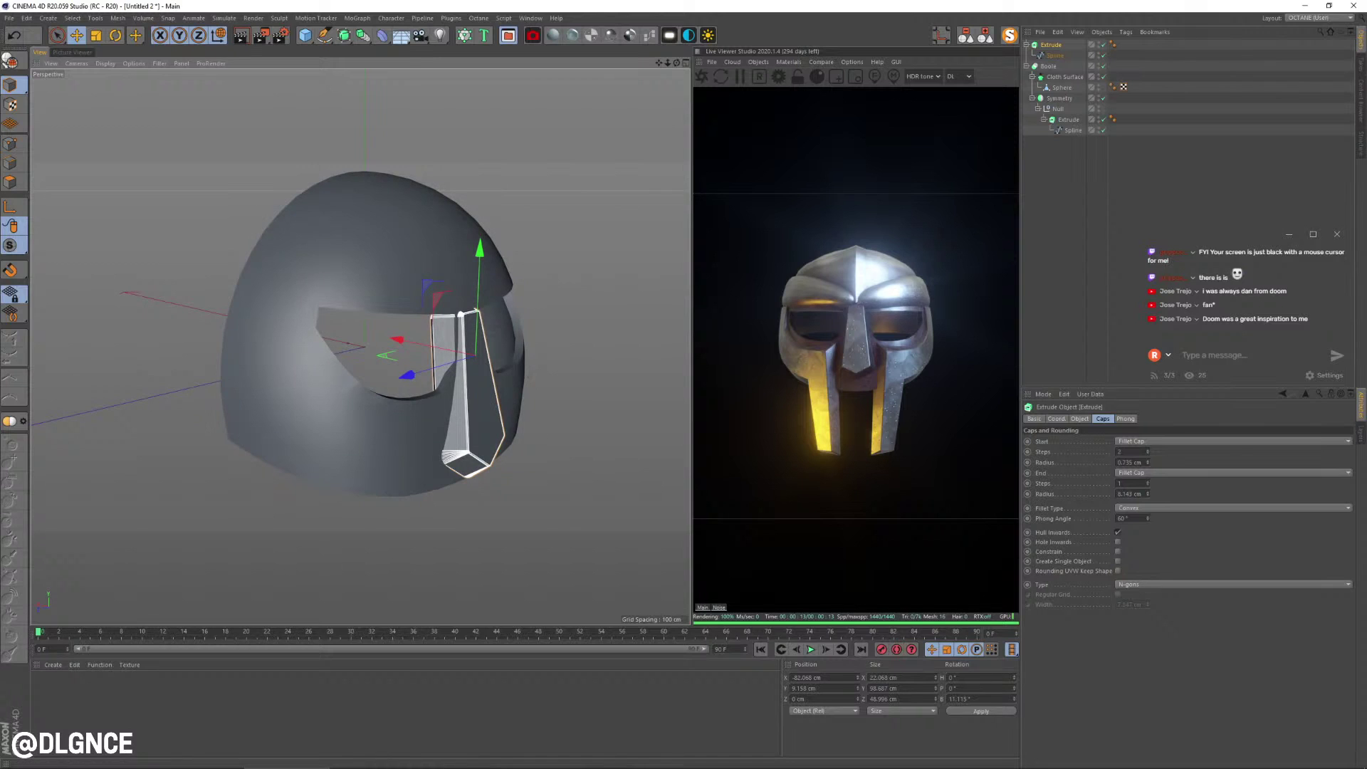
drag(1147, 494, 1147, 492)
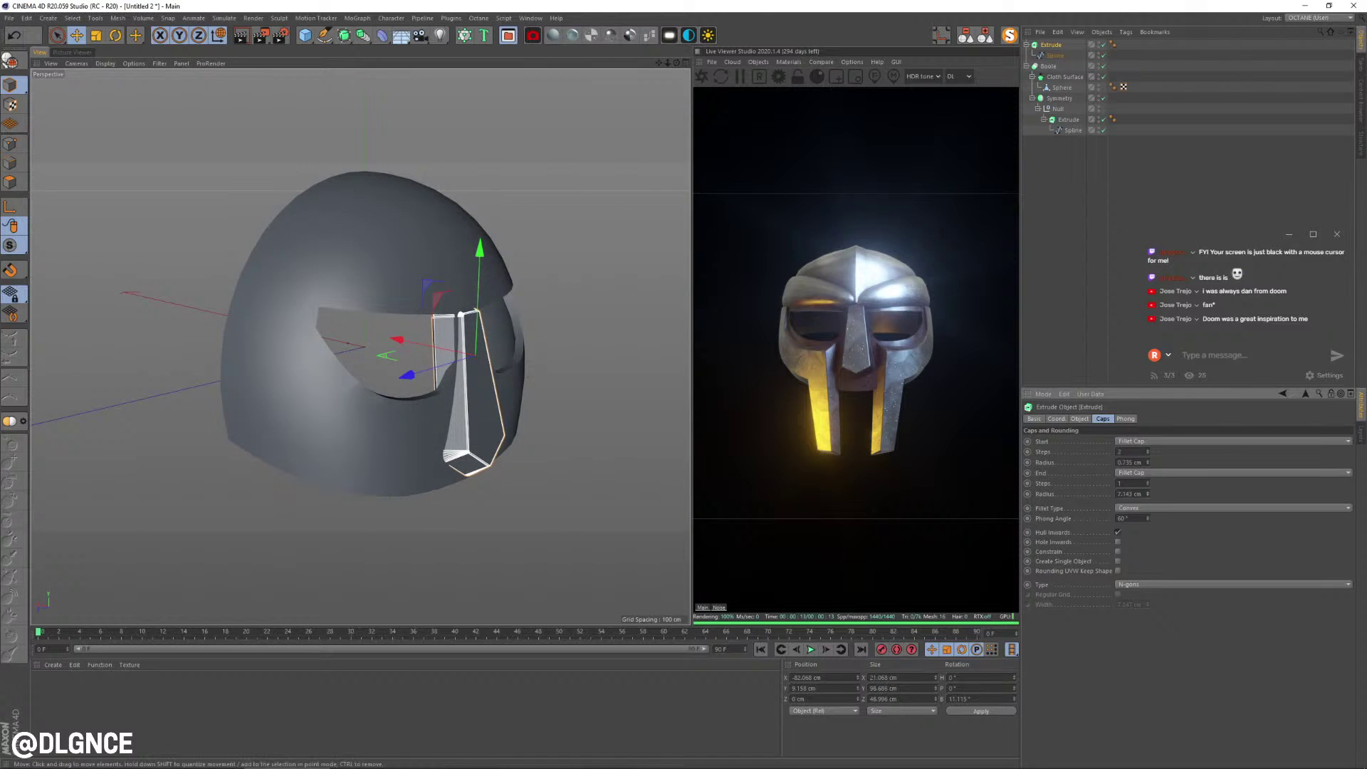
- Move the nose piece along X to about -84.7 cm and scale it down a little
drag(397, 339, 242, 330)
key(t)
key(e)
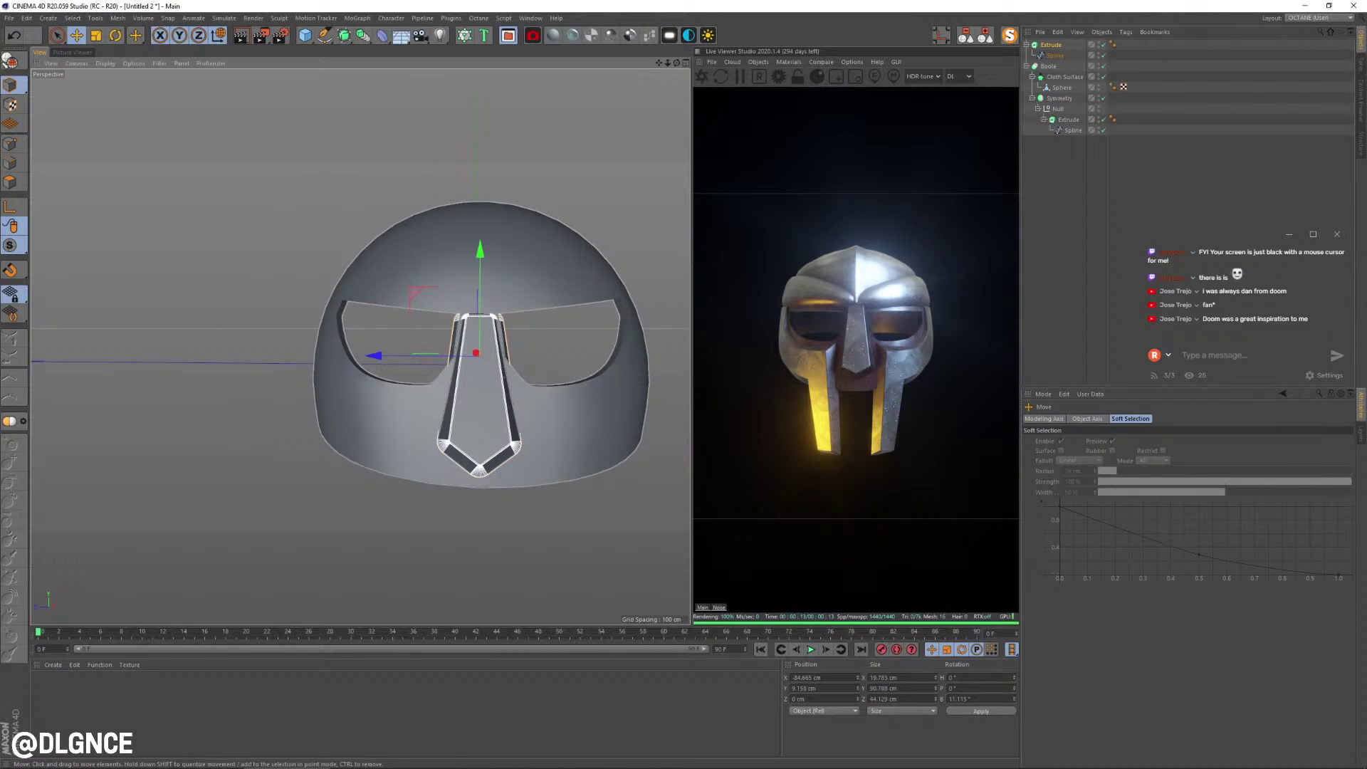
alt+drag(242, 330, 559, 336)
key(r)
key(e)
alt+drag(405, 343, 447, 339)
- Widen the top of the nose spline by scaling its top points along Z to about 123%
click(1054, 55)
key(t)
alt+drag(447, 338, 480, 345)
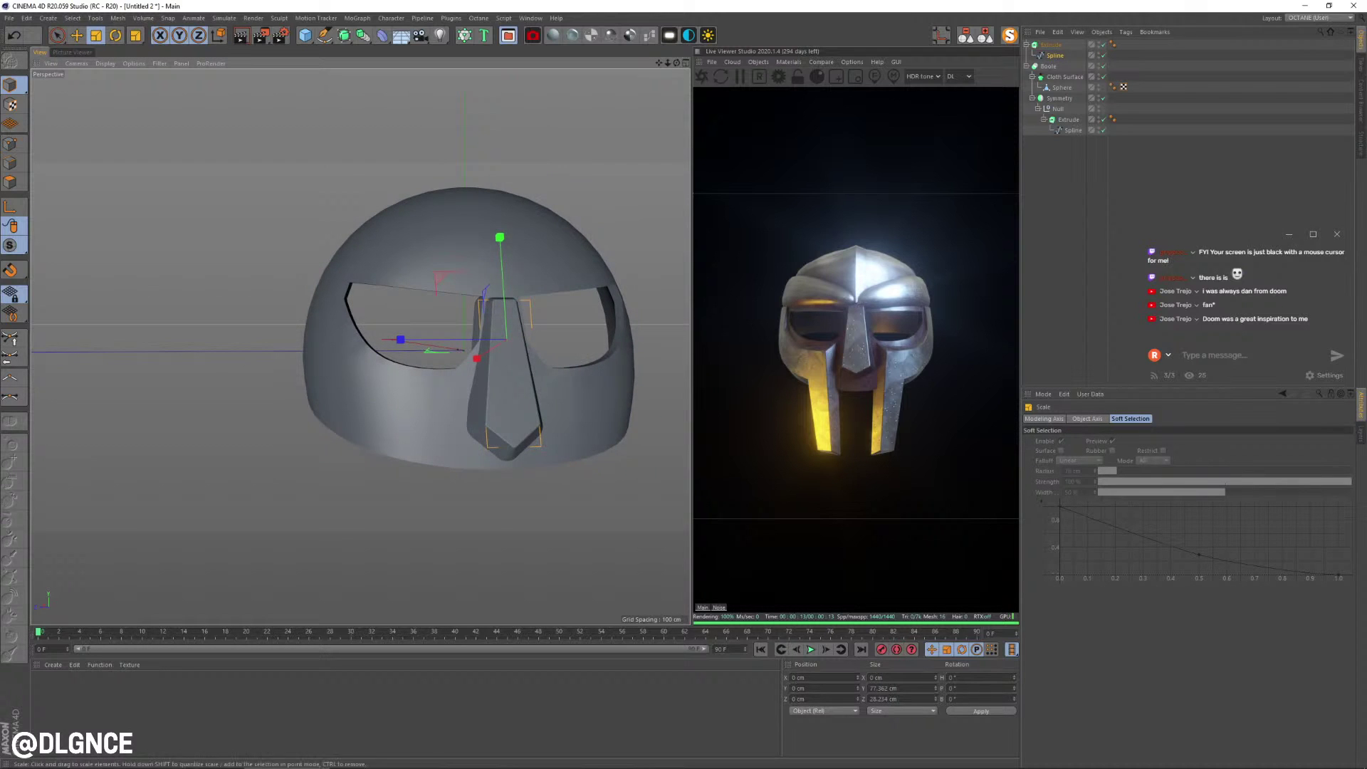
click(10, 143)
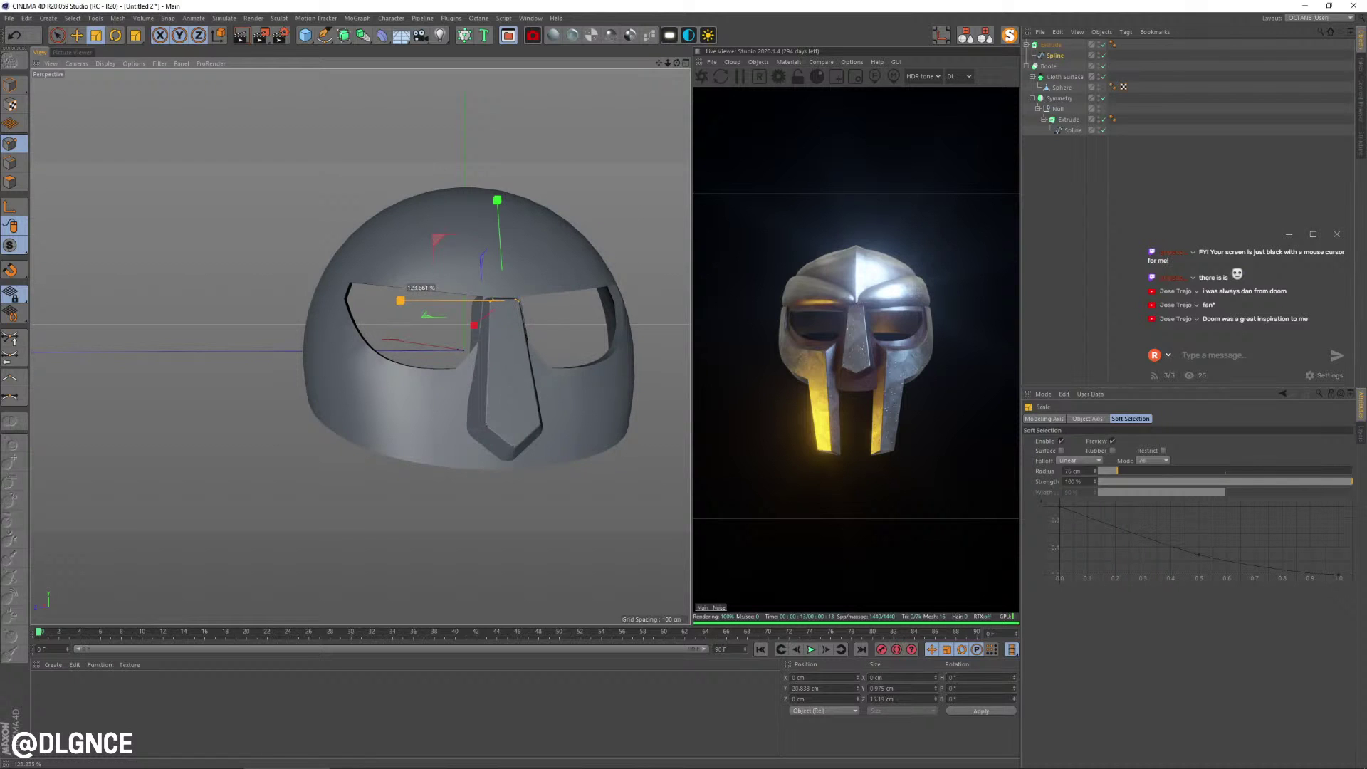
drag(401, 300, 400, 300)
alt+drag(401, 300, 555, 289)
key(e)
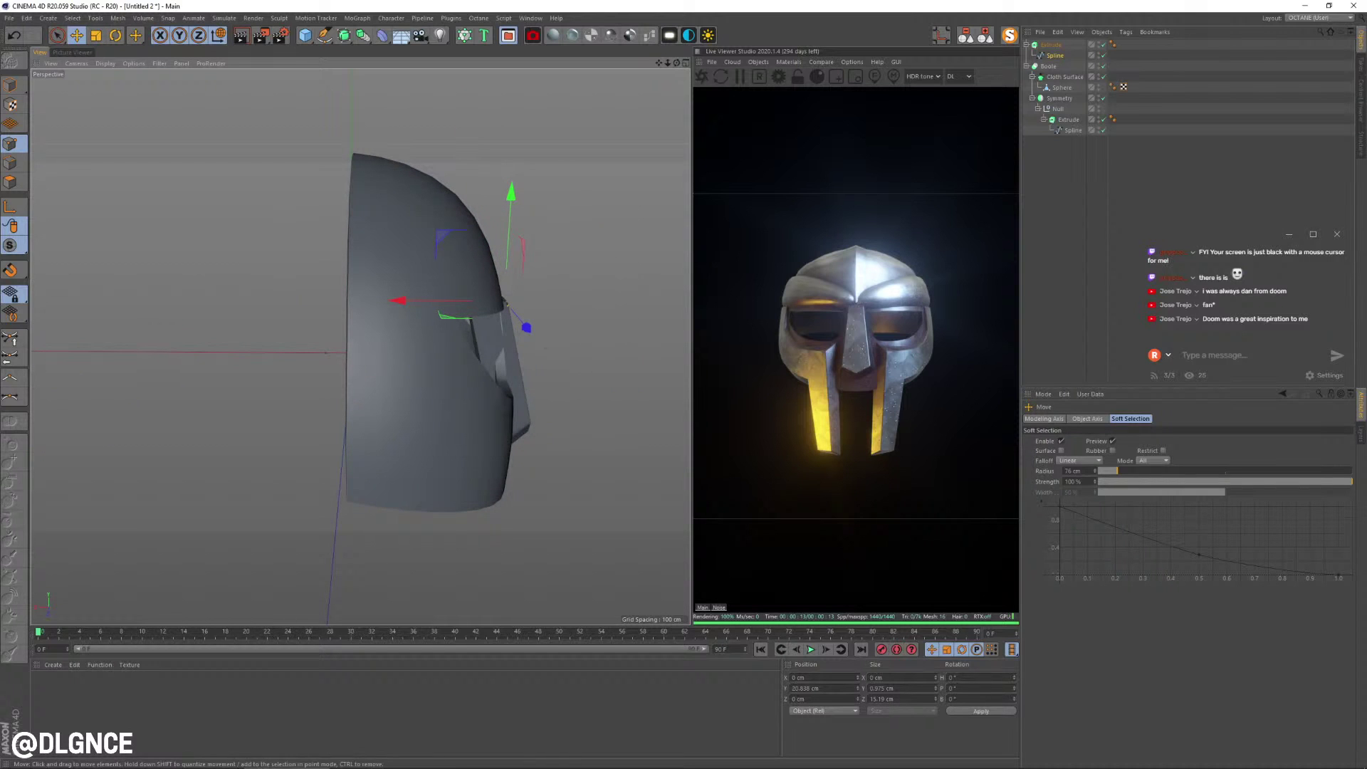
- Readjust the nose piece's tilt and position against the front of the dome
click(1051, 45)
key(r)
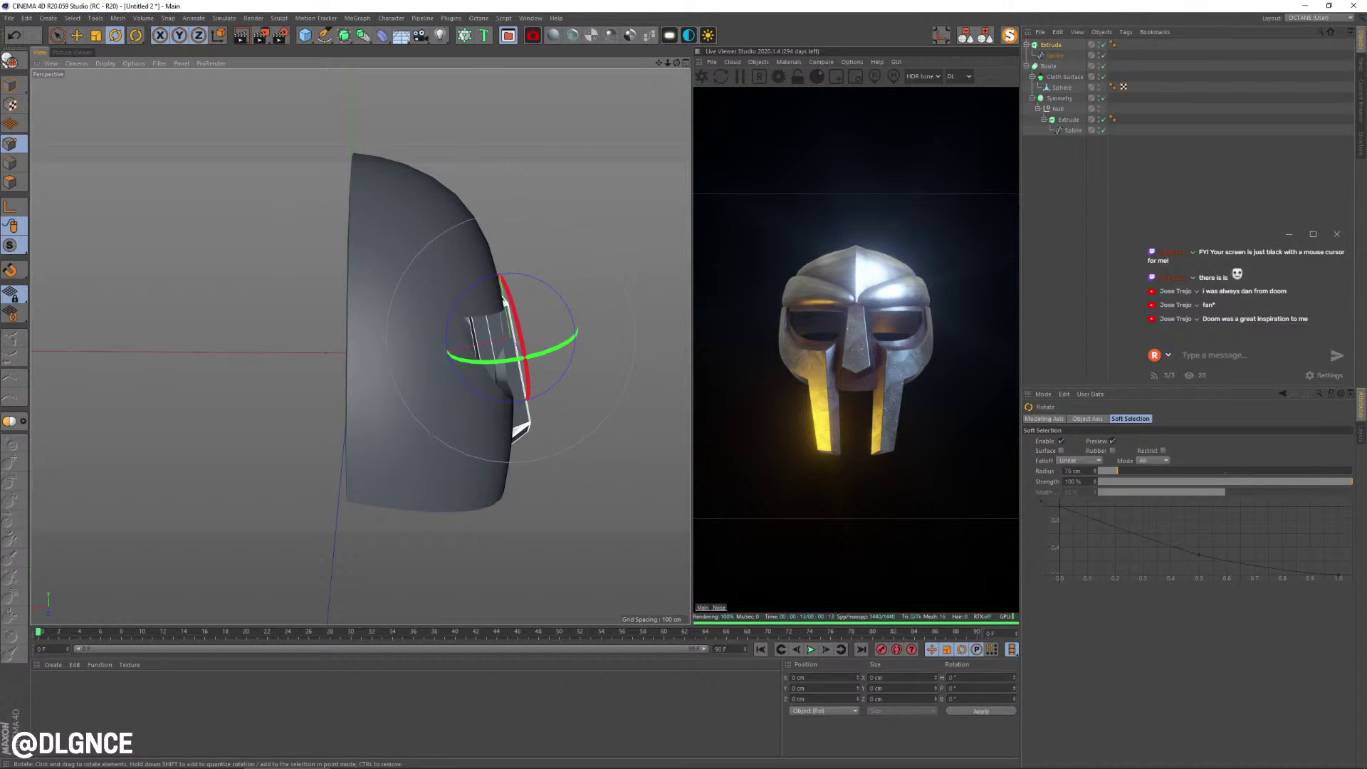
drag(470, 286, 350, 274)
key(e)
key(r)
drag(519, 321, 458, 367)
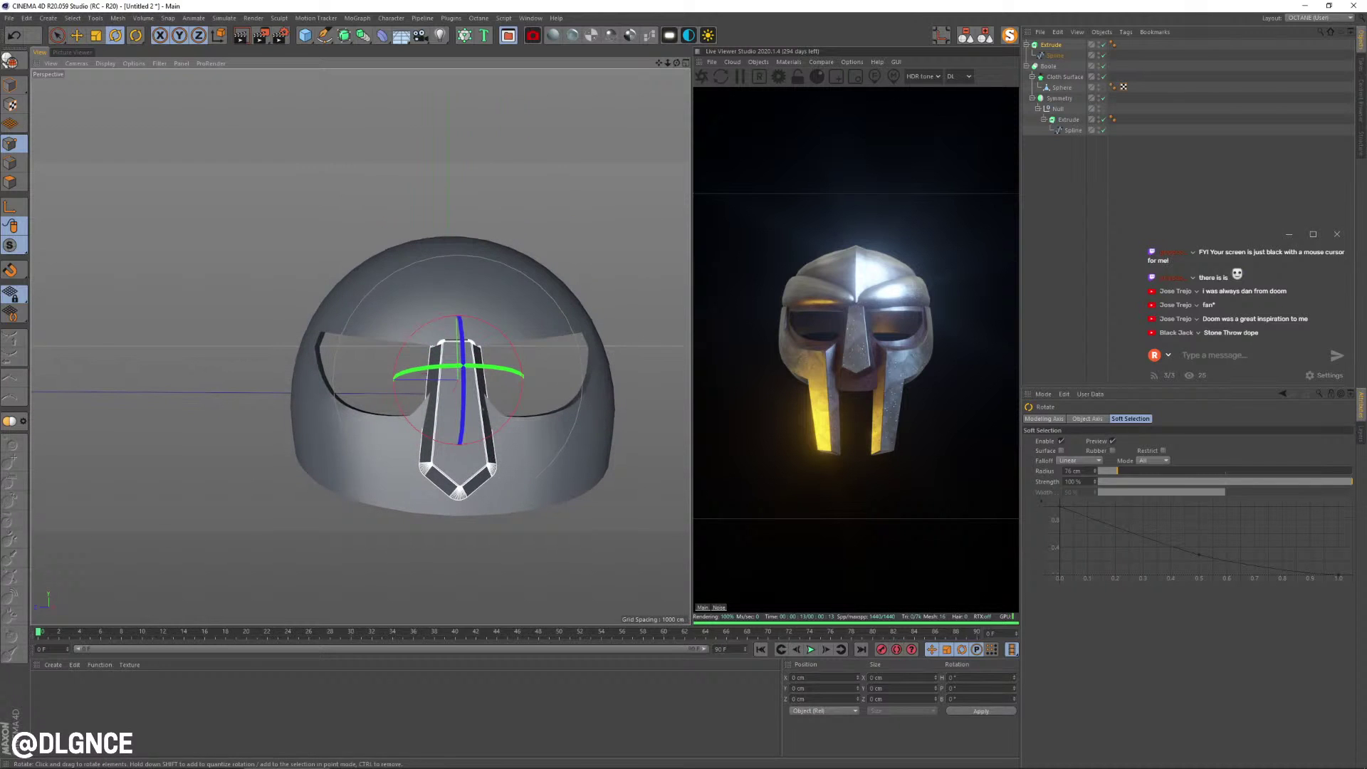
- Add a cube primitive to the scene and switch back to object editing with the Scale tool
drag(306, 35, 403, 50)
alt+drag(460, 399, 513, 413)
key(t)
click(11, 84)
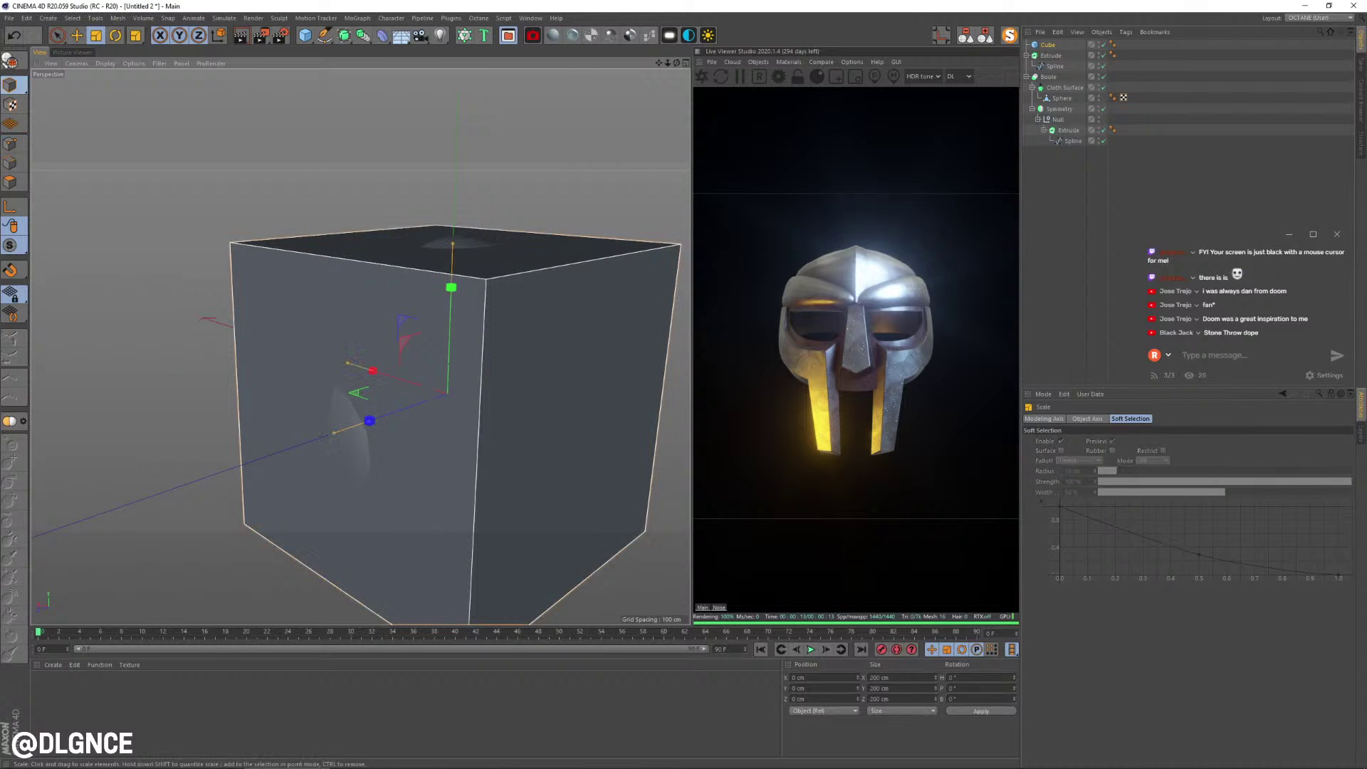
- Shrink the cube to about 13 x 28 x 59 cm and move it forward along X to the eye openings
drag(347, 363, 274, 420)
key(e)
key(t)
drag(523, 452, 456, 474)
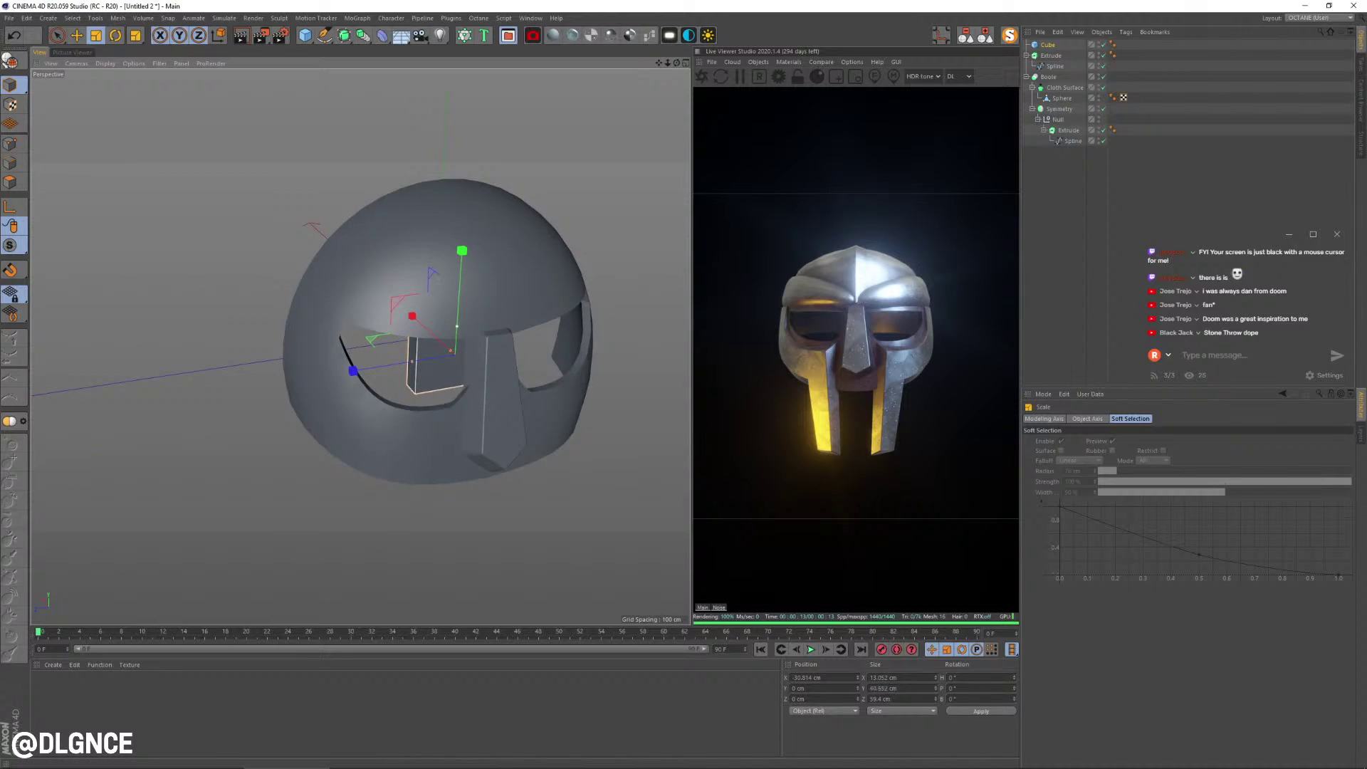
drag(456, 326, 456, 335)
mouse_move(498, 420)
alt+mouse_down()
mouse_move(559, 406)
mouse_move(481, 430)
alt+mouse_up()
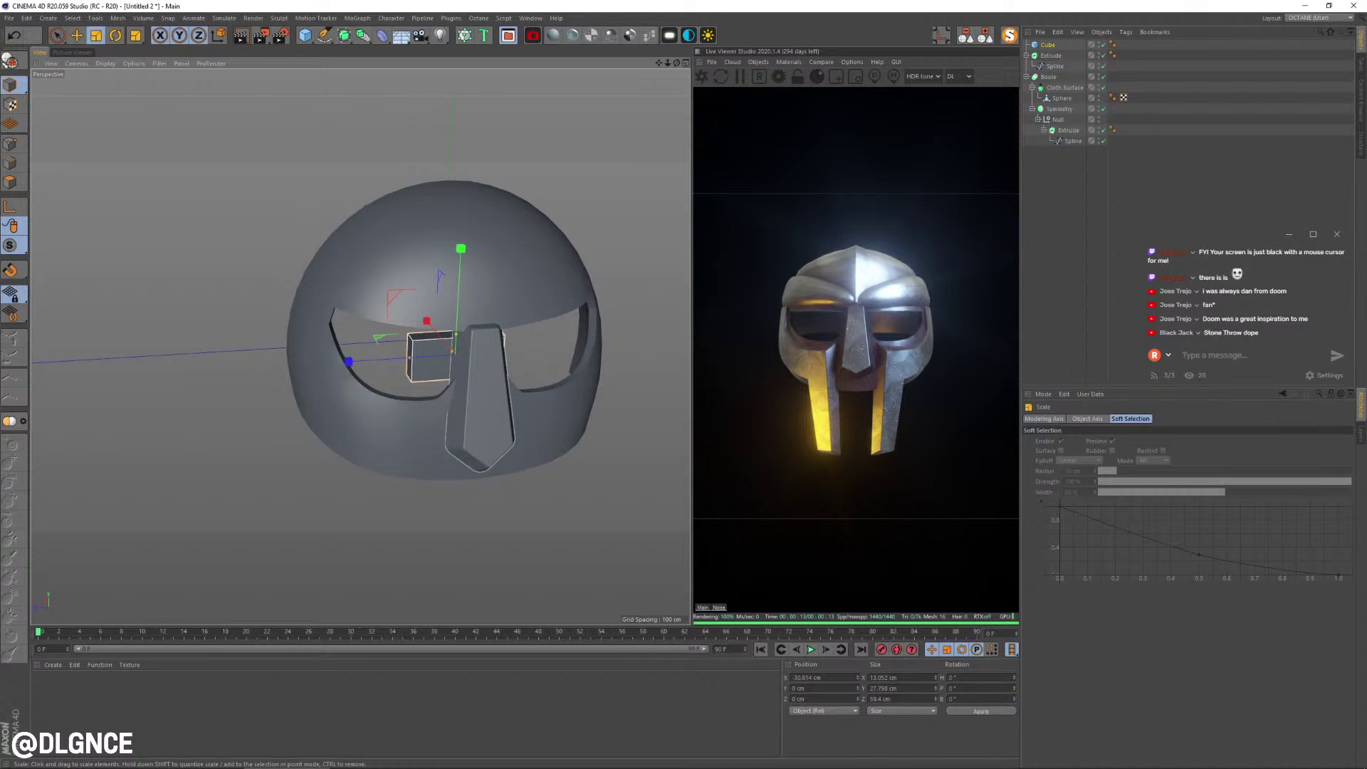
- Group the cube under a null and wrap the null in a Symmetry object
key(alt+g)
click(1026, 45)
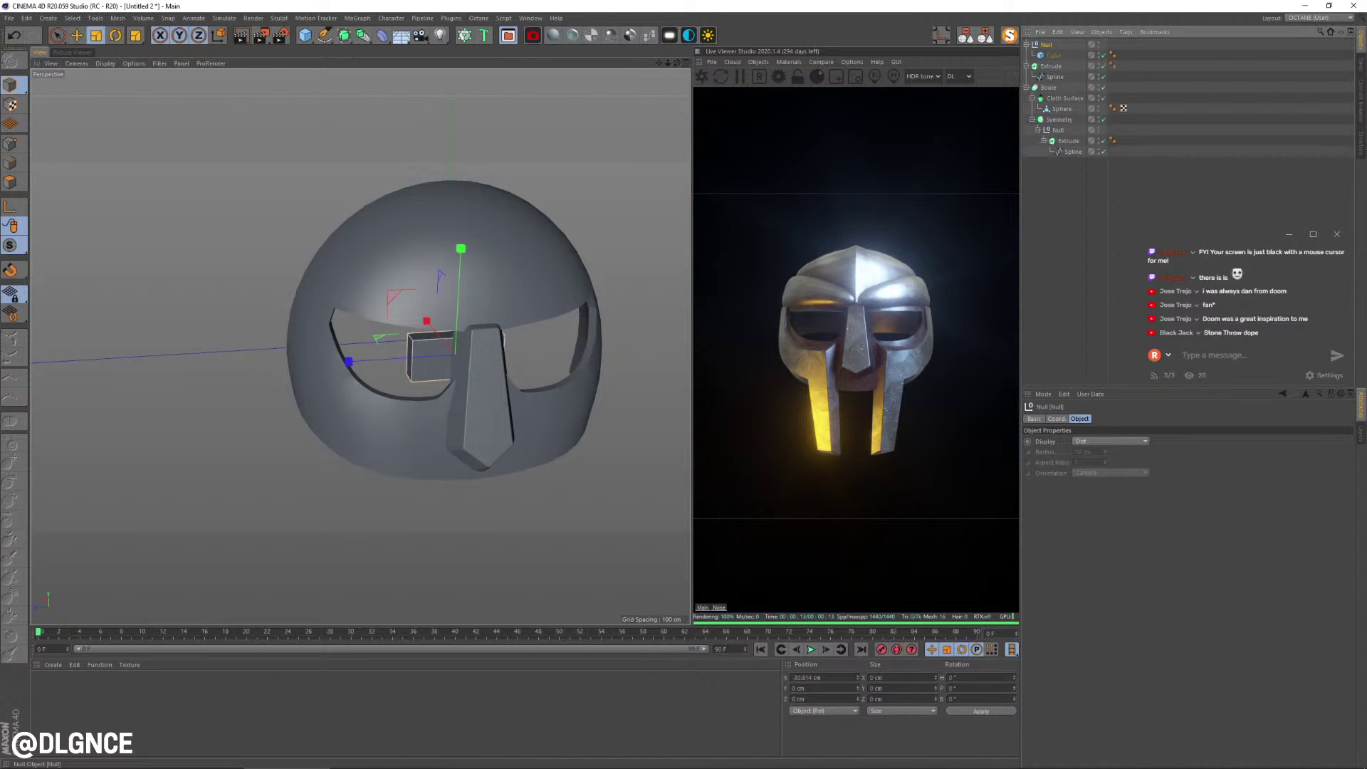
click(363, 35)
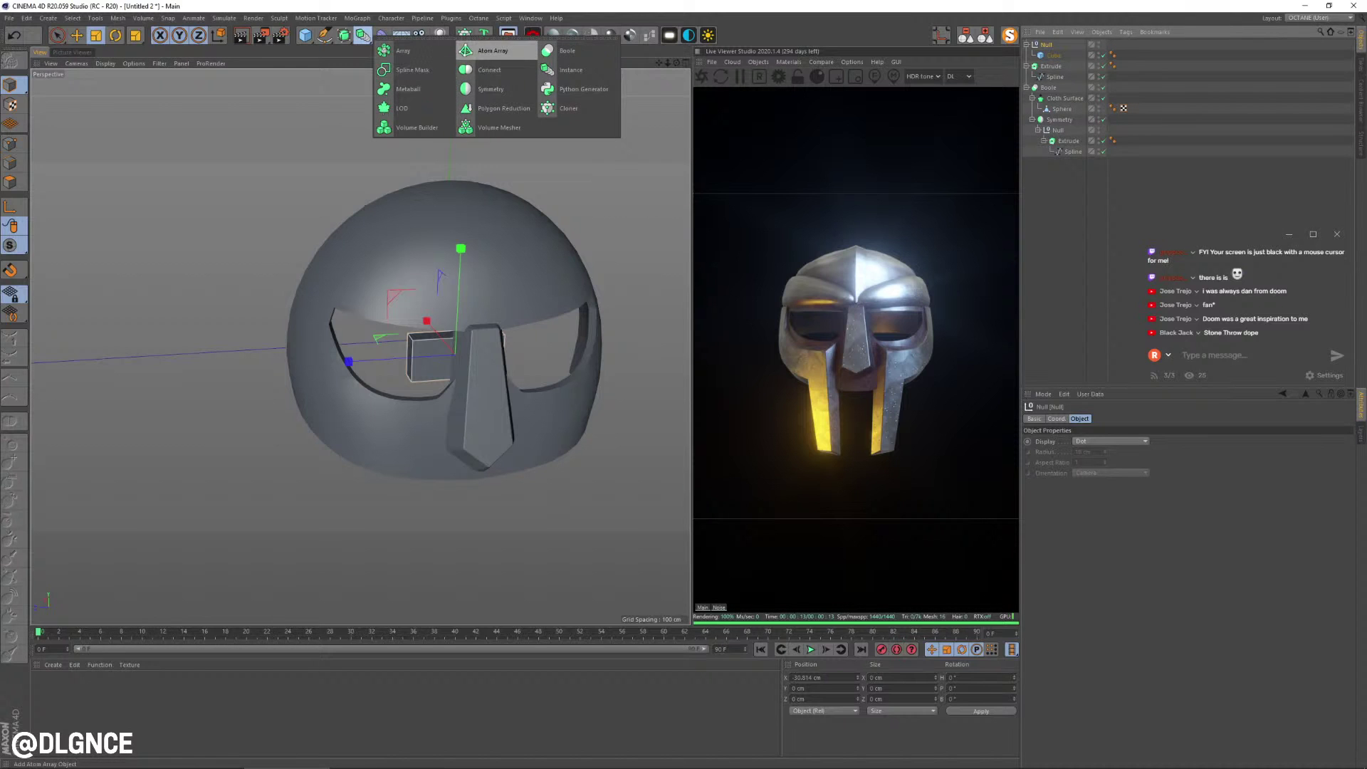
alt+click(490, 89)
- Move the cube to about Z -46.7 cm, beside the nose piece, and set the Symmetry's mirror plane to XY
click(1060, 66)
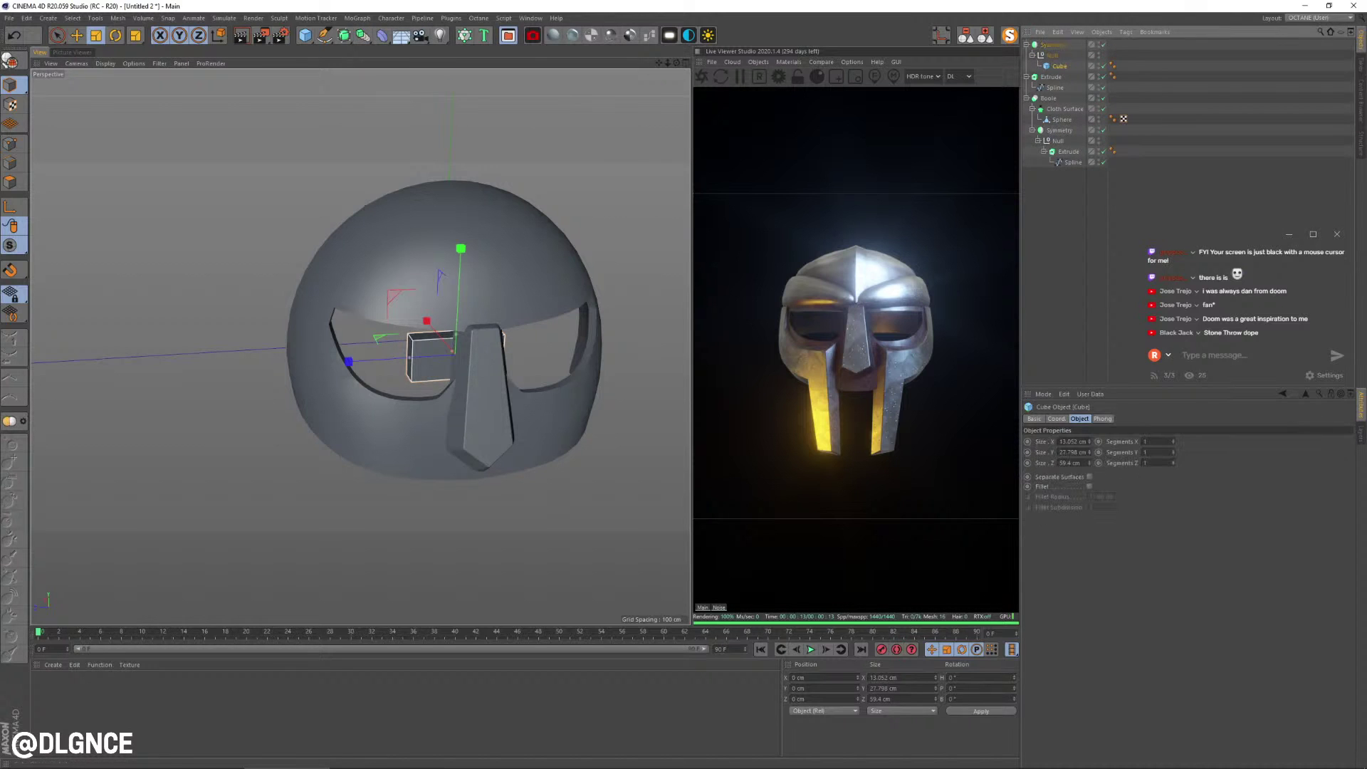
alt+drag(491, 349, 408, 341)
key(e)
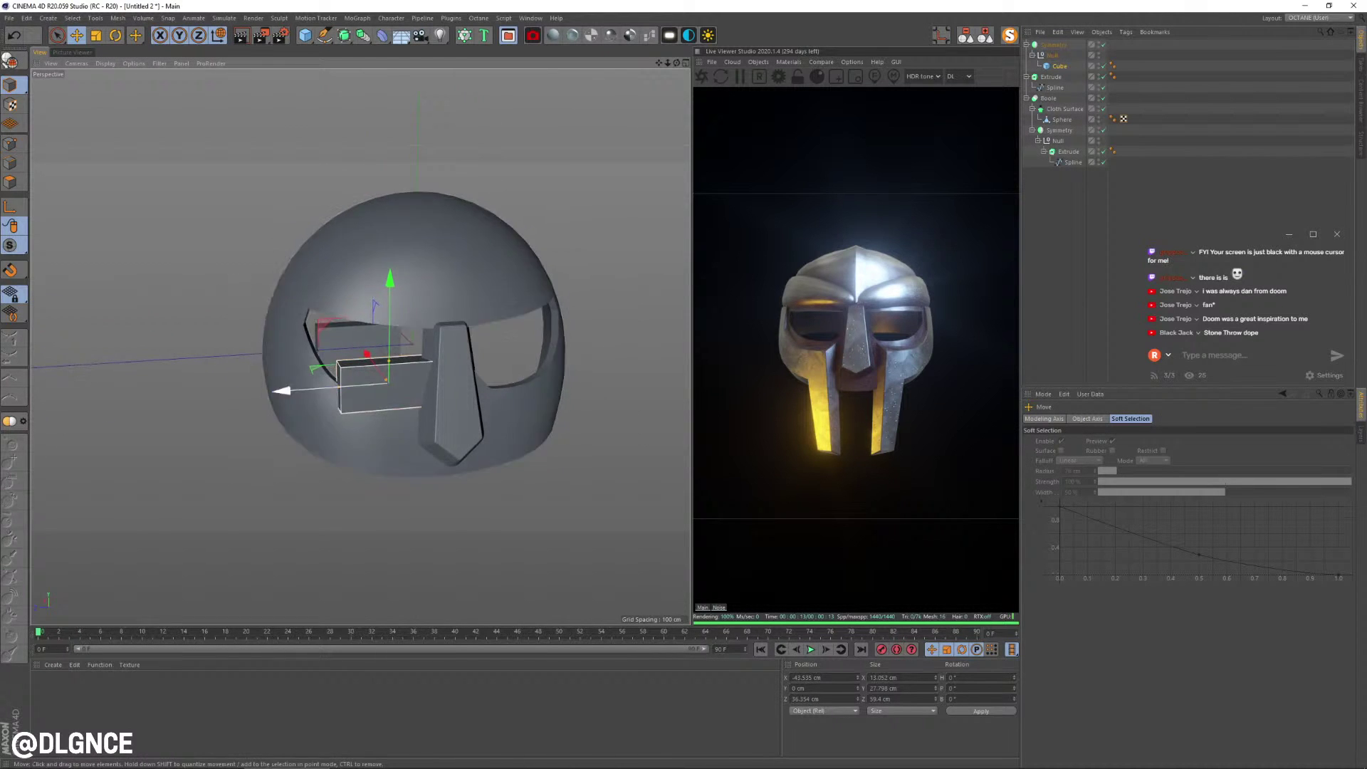
drag(283, 391, 419, 381)
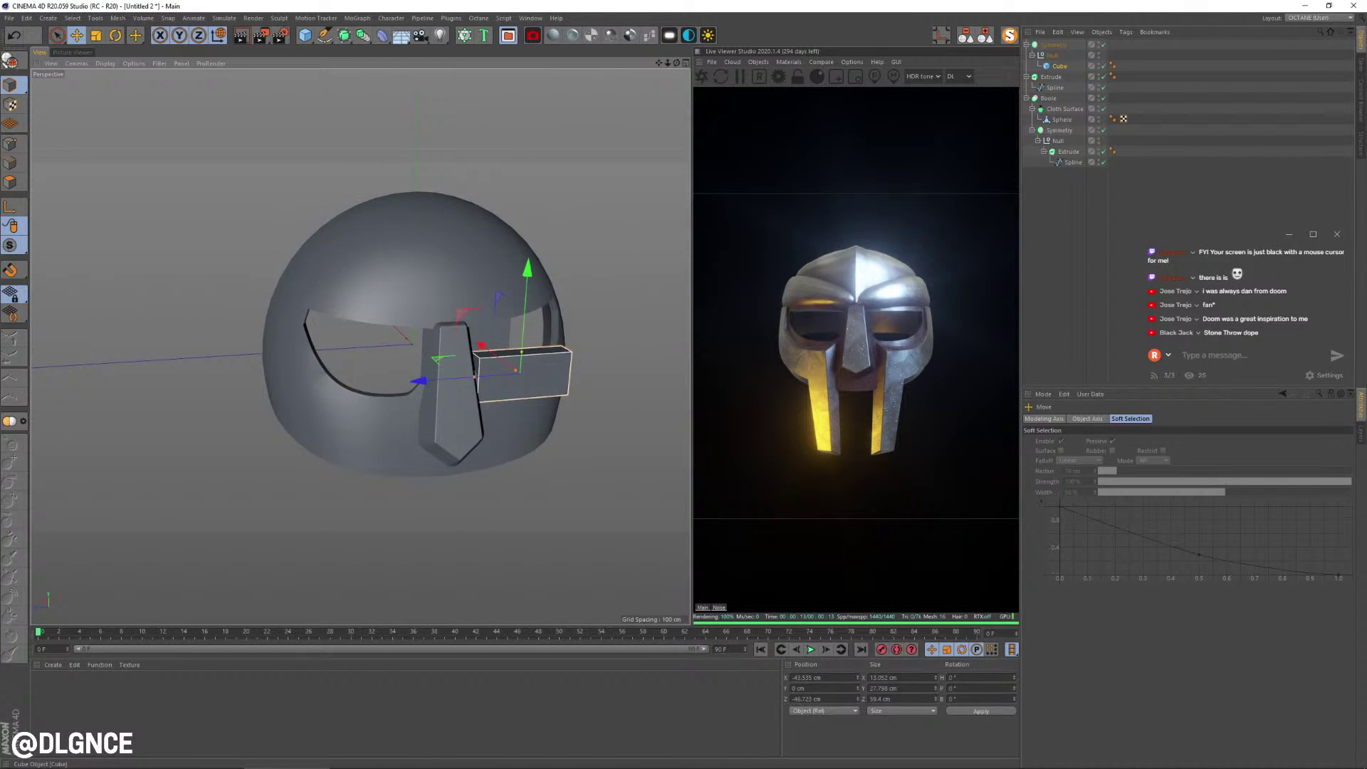
click(1053, 45)
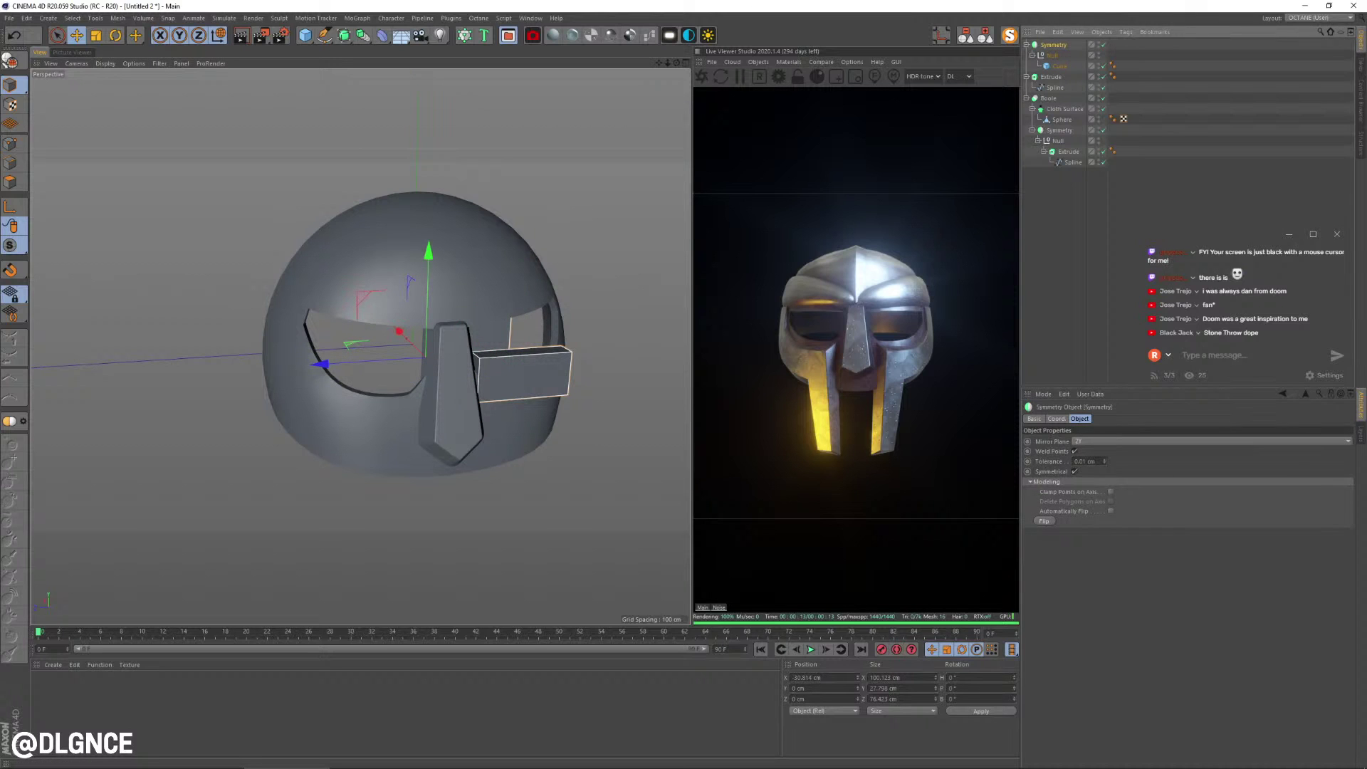
click(1105, 442)
click(1105, 452)
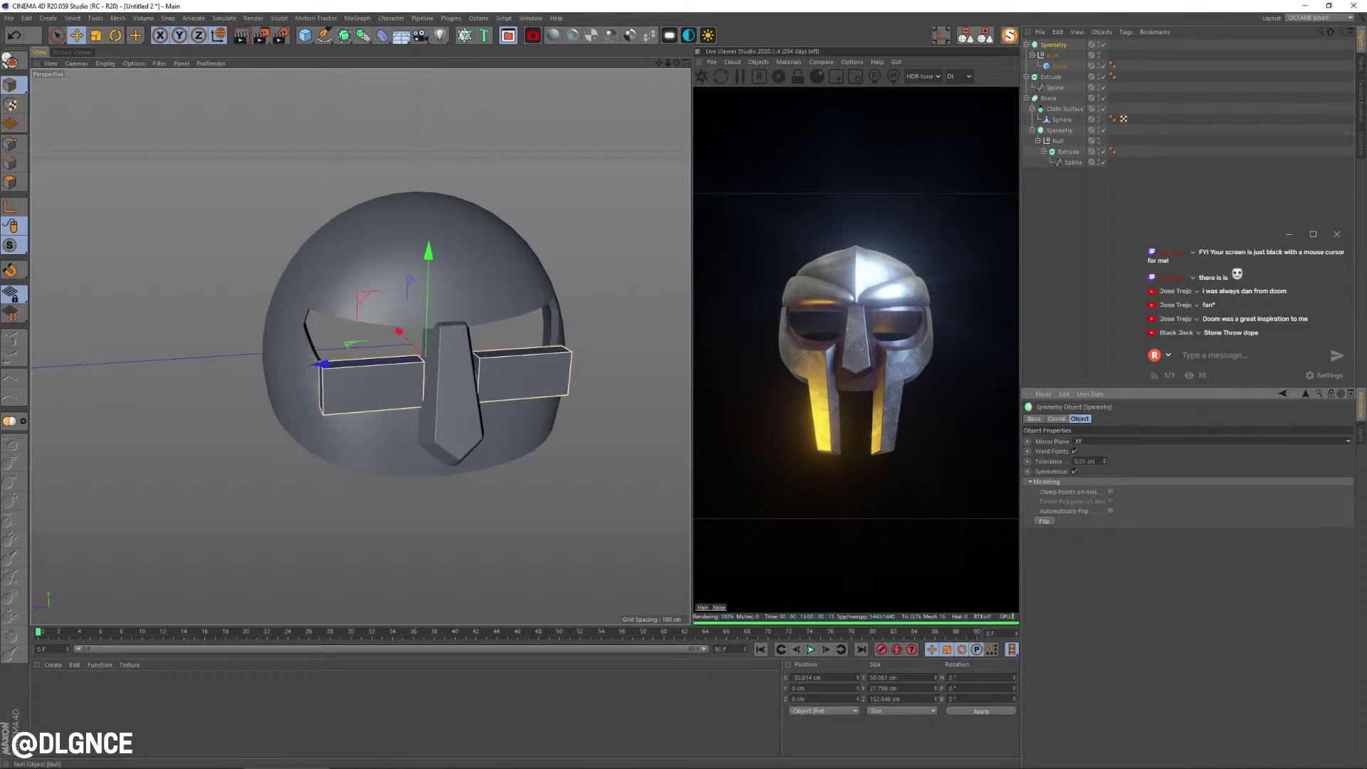
- Raise the cube to about Y 34.9 cm above the eye opening and turn its heading to 24° against the dome
click(1059, 66)
alt+drag(349, 327, 481, 347)
drag(463, 306, 349, 312)
key(r)
drag(512, 324, 518, 388)
key(e)
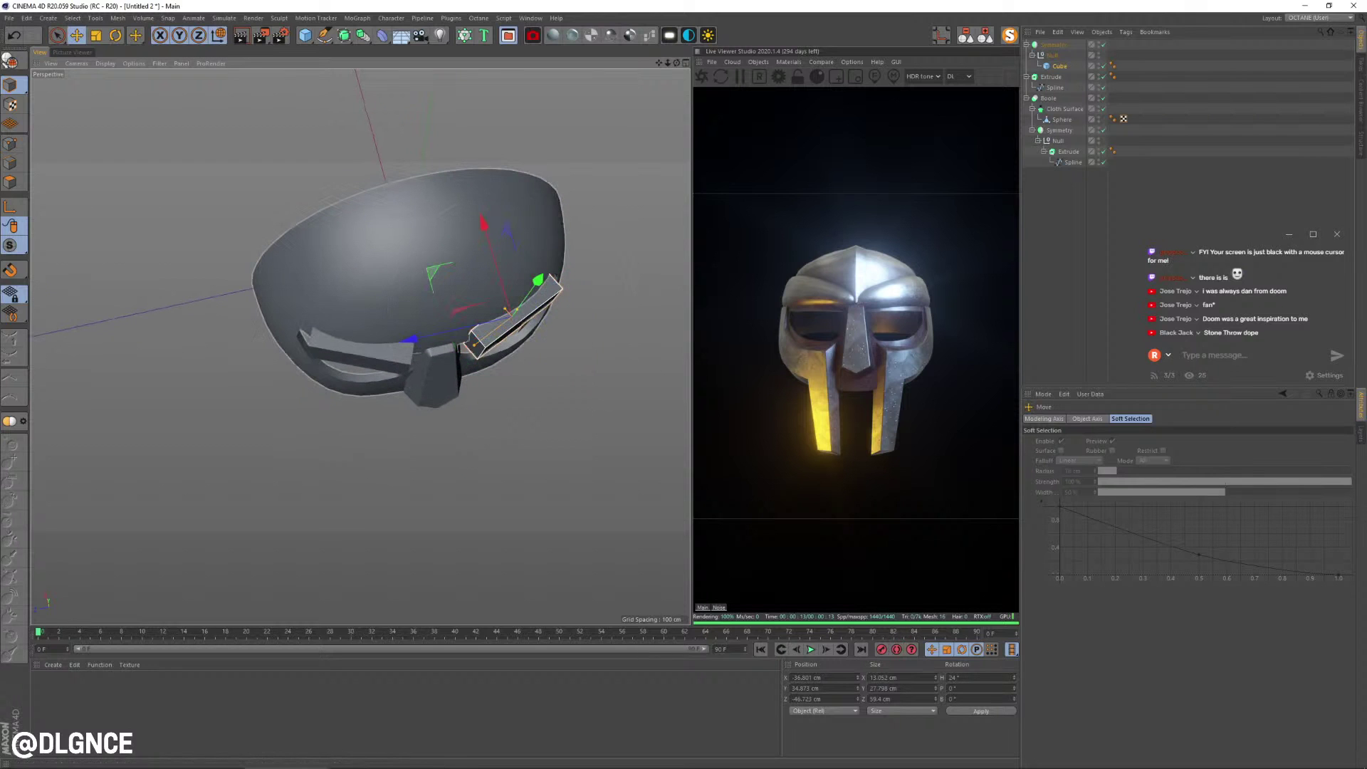
drag(445, 241, 421, 171)
alt+drag(422, 313, 456, 311)
alt+right_drag(456, 310, 512, 313)
alt+drag(455, 334, 466, 299)
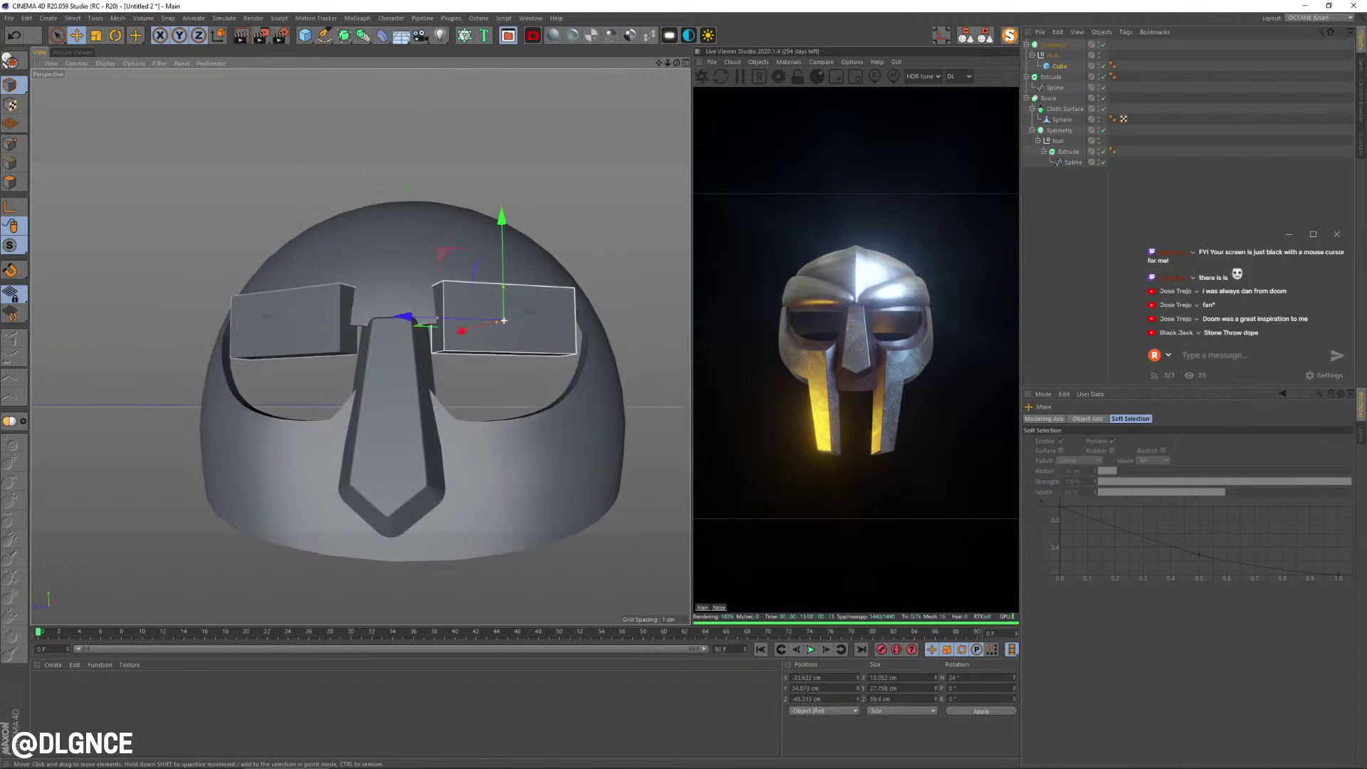
- Tilt the brow cube to follow the dome with a bank of about 16.5°, raising it to about Y 45.8 cm
key(r)
alt+middle_drag(502, 320, 530, 318)
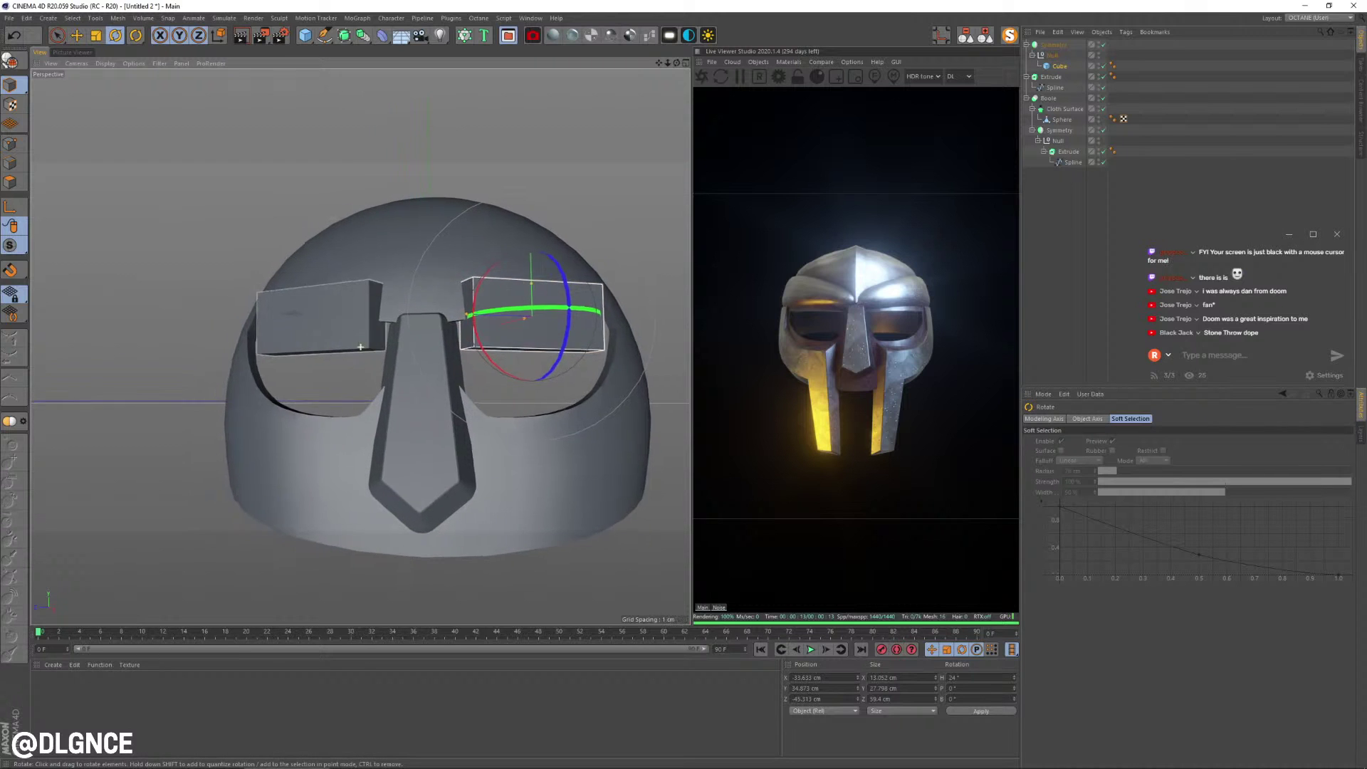
alt+drag(530, 317, 605, 322)
mouse_move(503, 322)
alt+mouse_down()
mouse_move(549, 319)
mouse_move(494, 346)
alt+mouse_up()
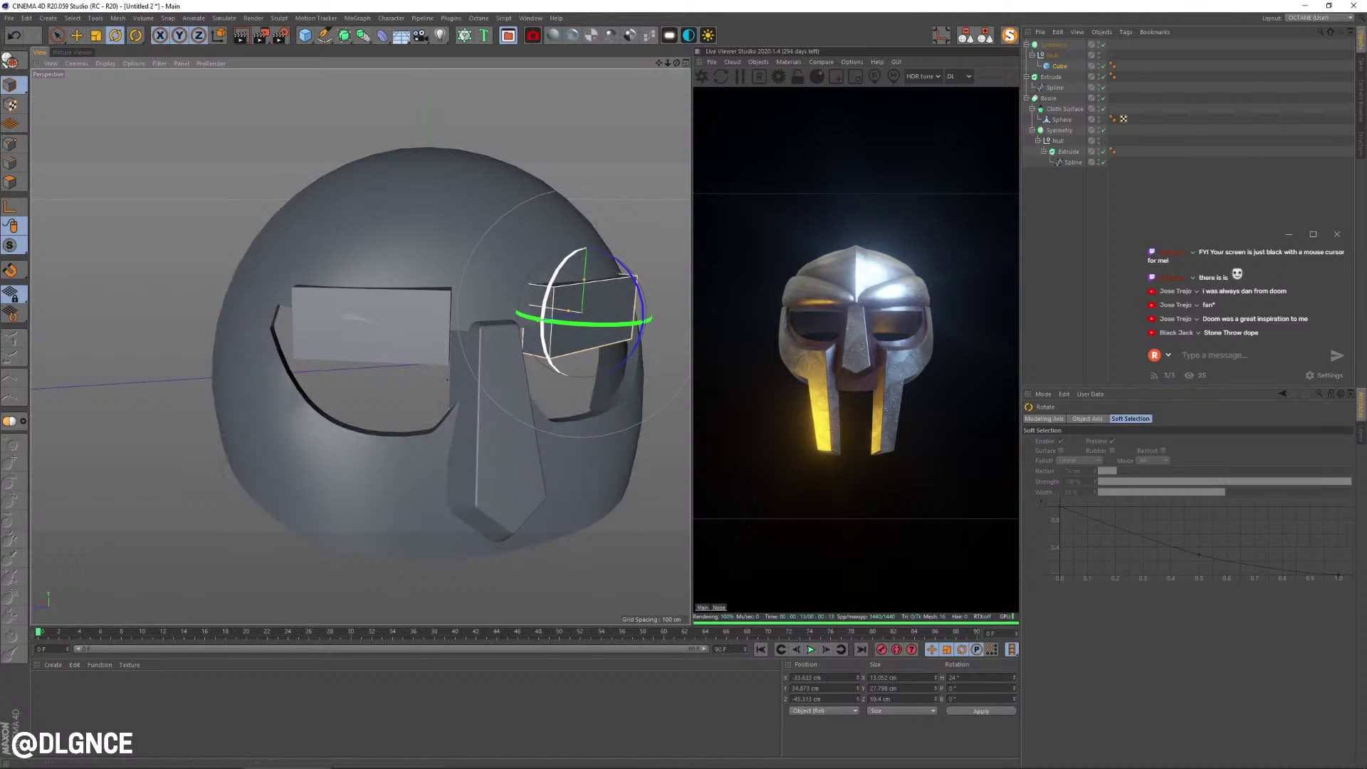
drag(546, 304, 413, 238)
key(e)
key(r)
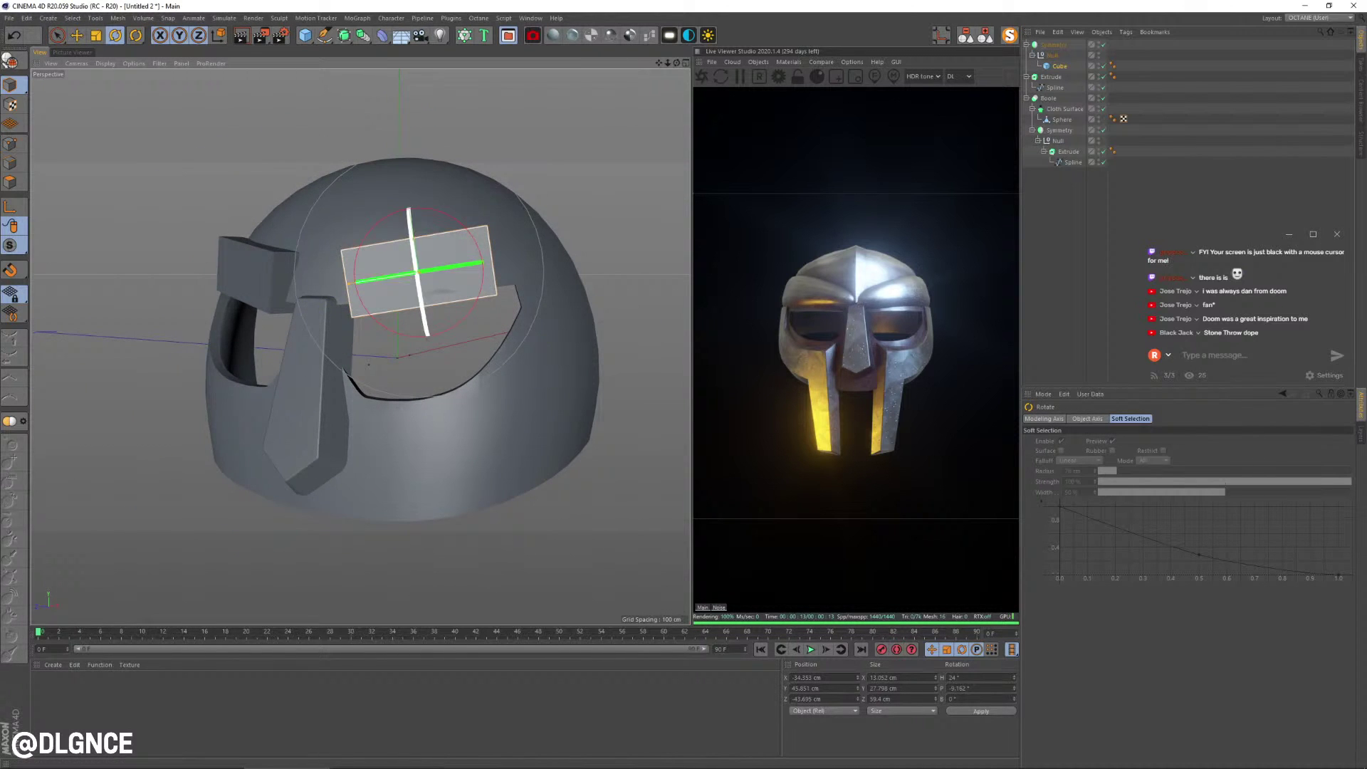
drag(421, 292, 538, 284)
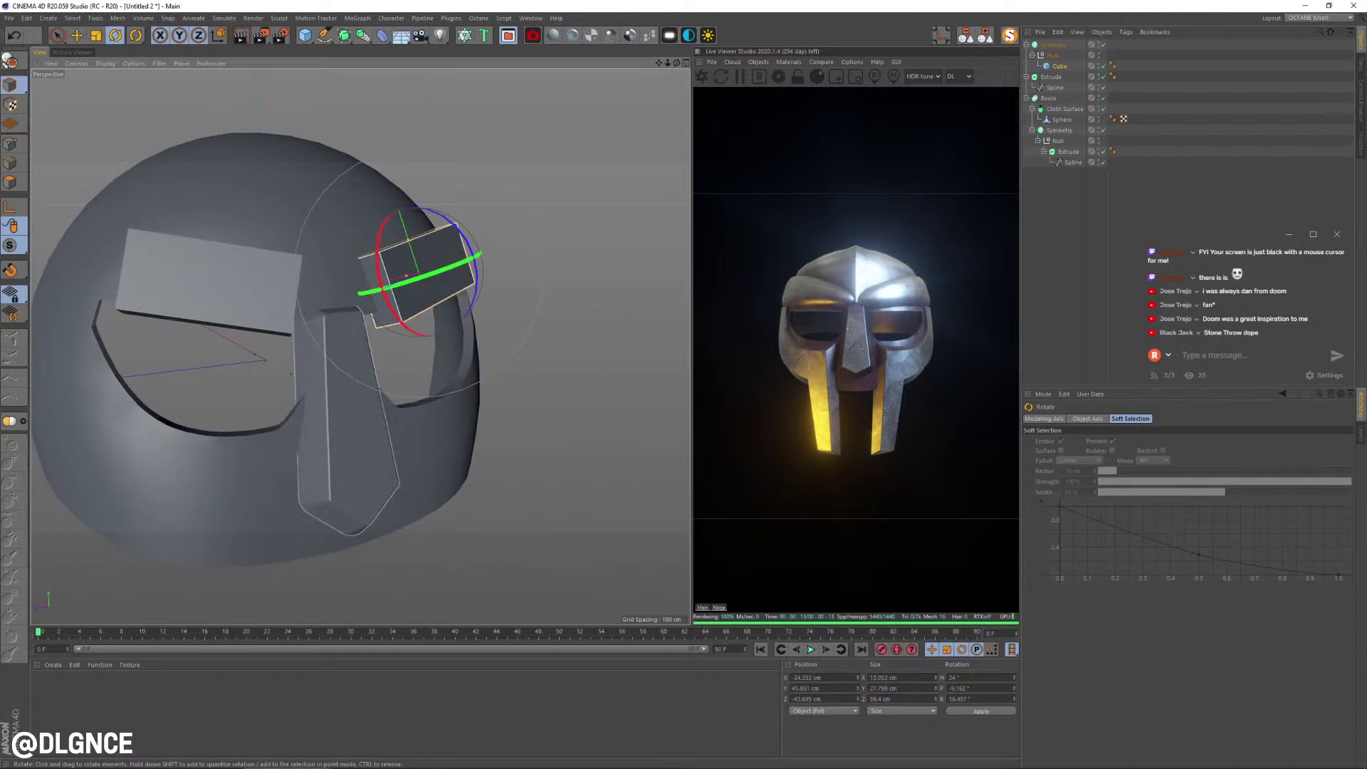
alt+drag(284, 288, 168, 317)
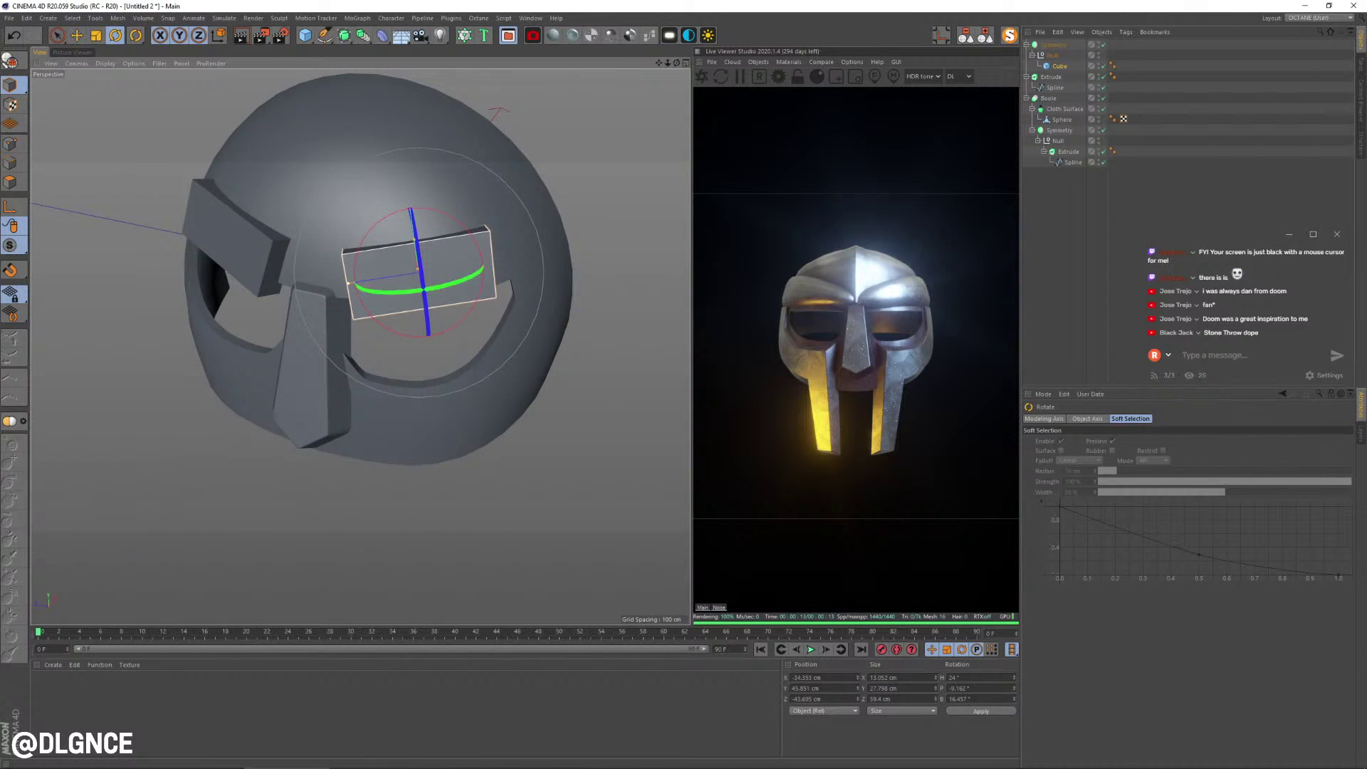
- Lengthen the brow cube to about 70.4 cm along Z and wrap it in a Subdivision Surface with editor level 1
drag(348, 283, 469, 302)
alt+click(343, 34)
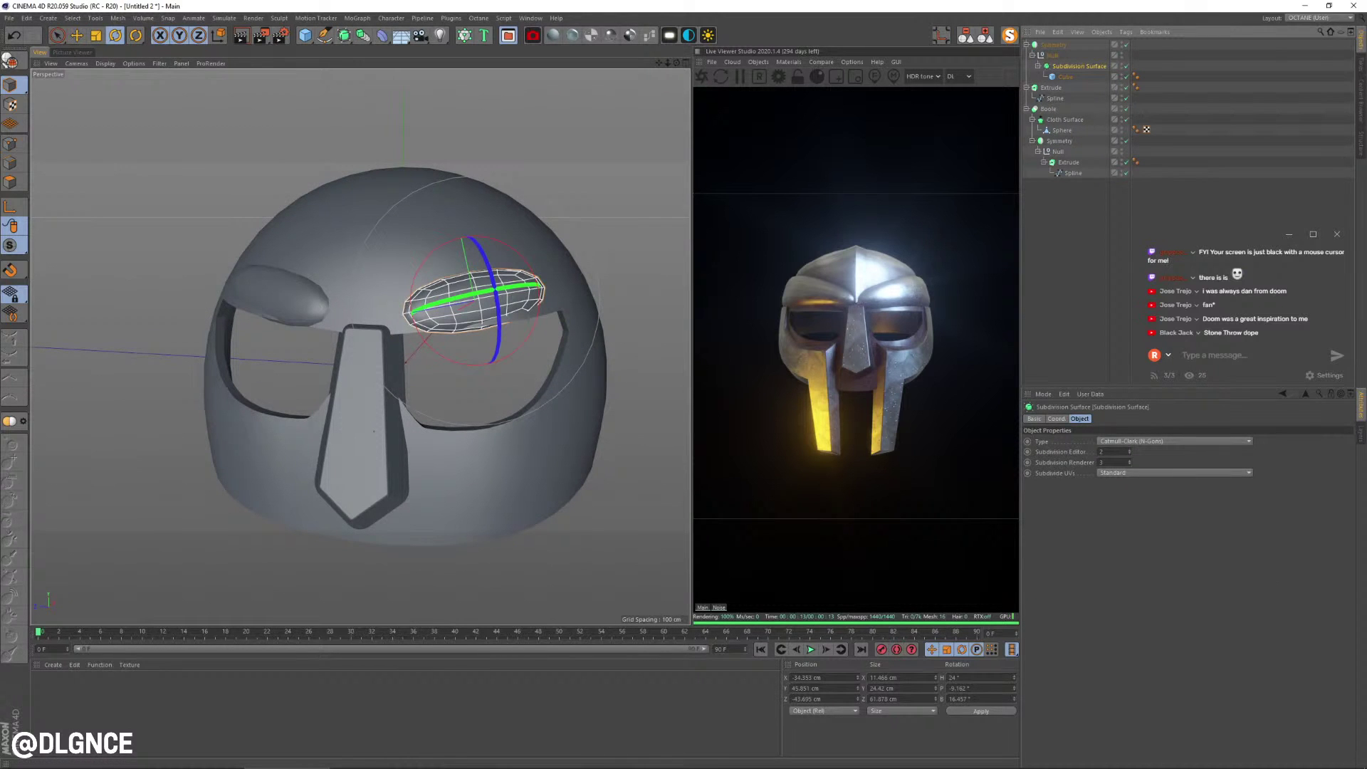
click(1129, 453)
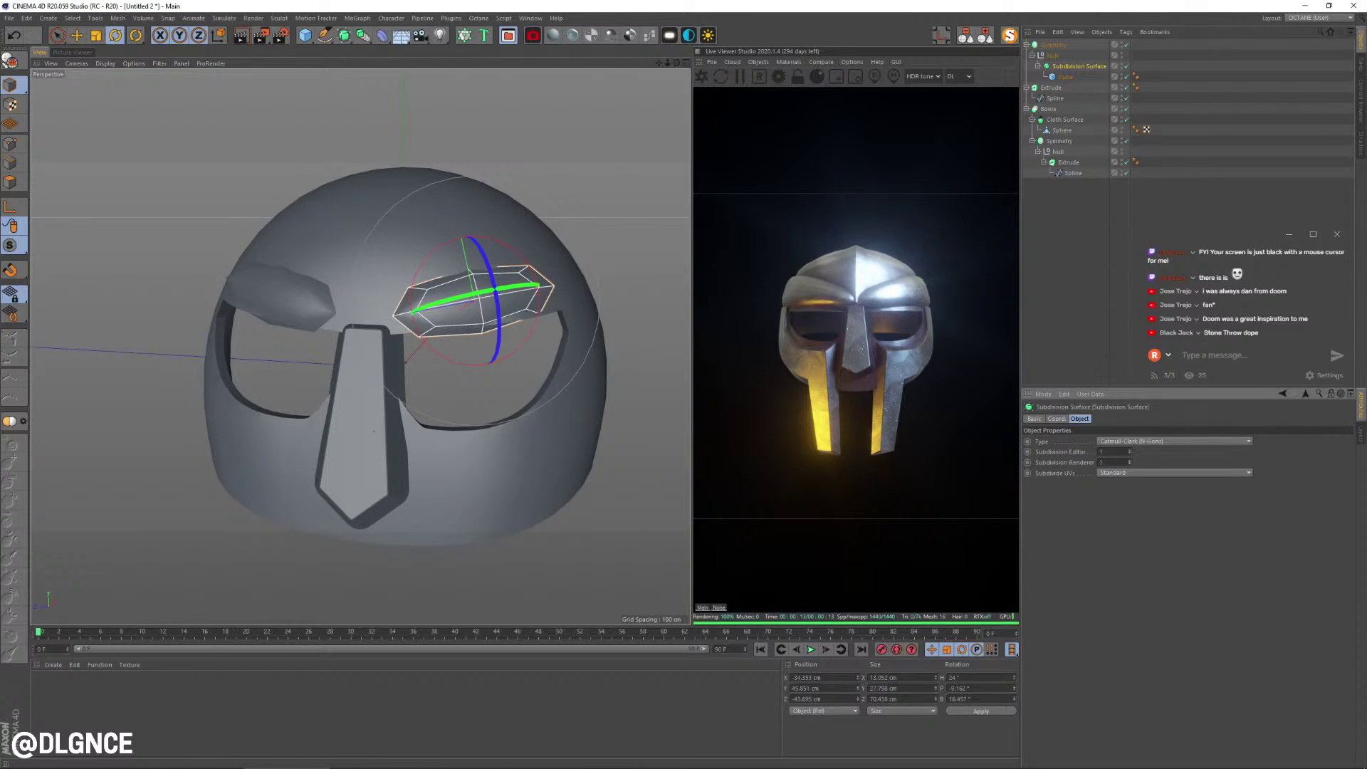
- Examine how the smoothed brow pieces sit against the dome and eye openings from several angles
alt+drag(374, 430, 301, 420)
alt+middle_drag(462, 294, 386, 315)
alt+drag(386, 315, 470, 311)
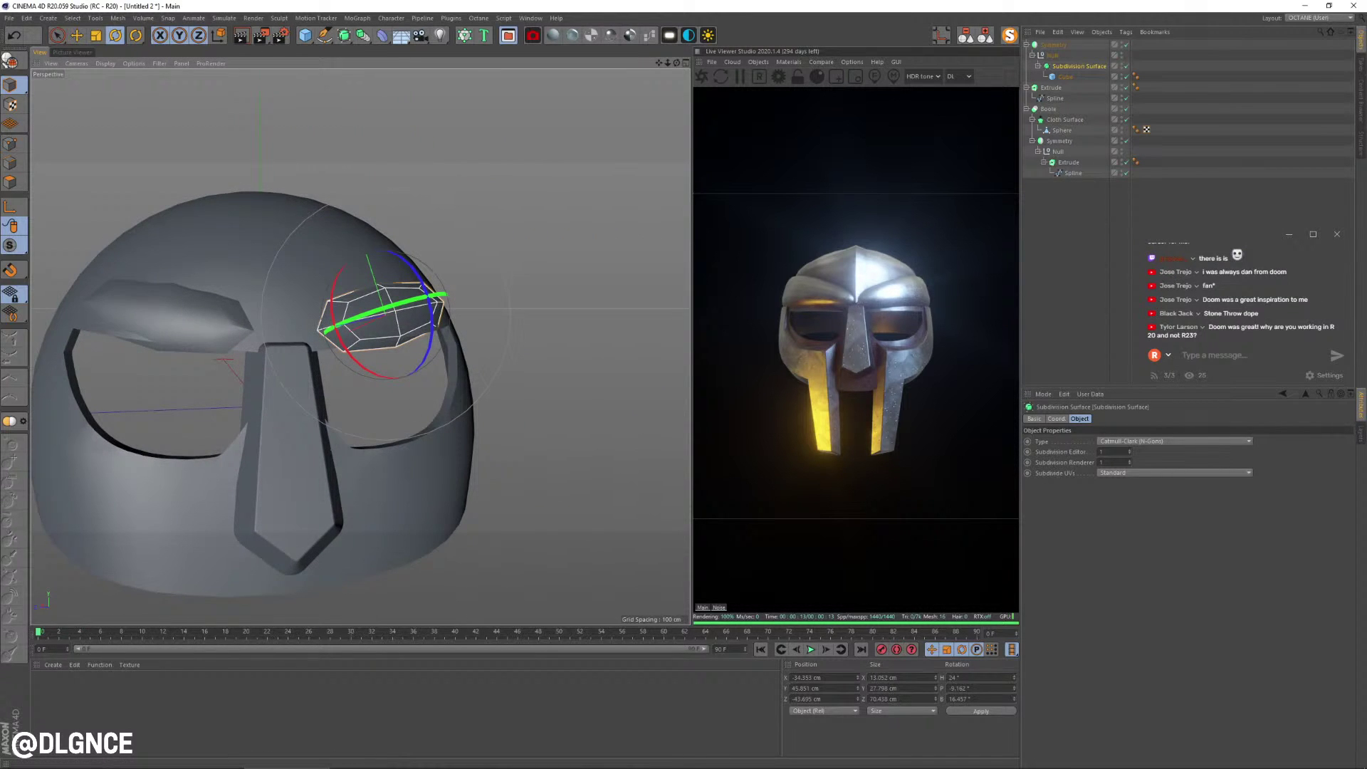
alt+drag(306, 427, 203, 427)
alt+middle_drag(306, 427, 392, 423)
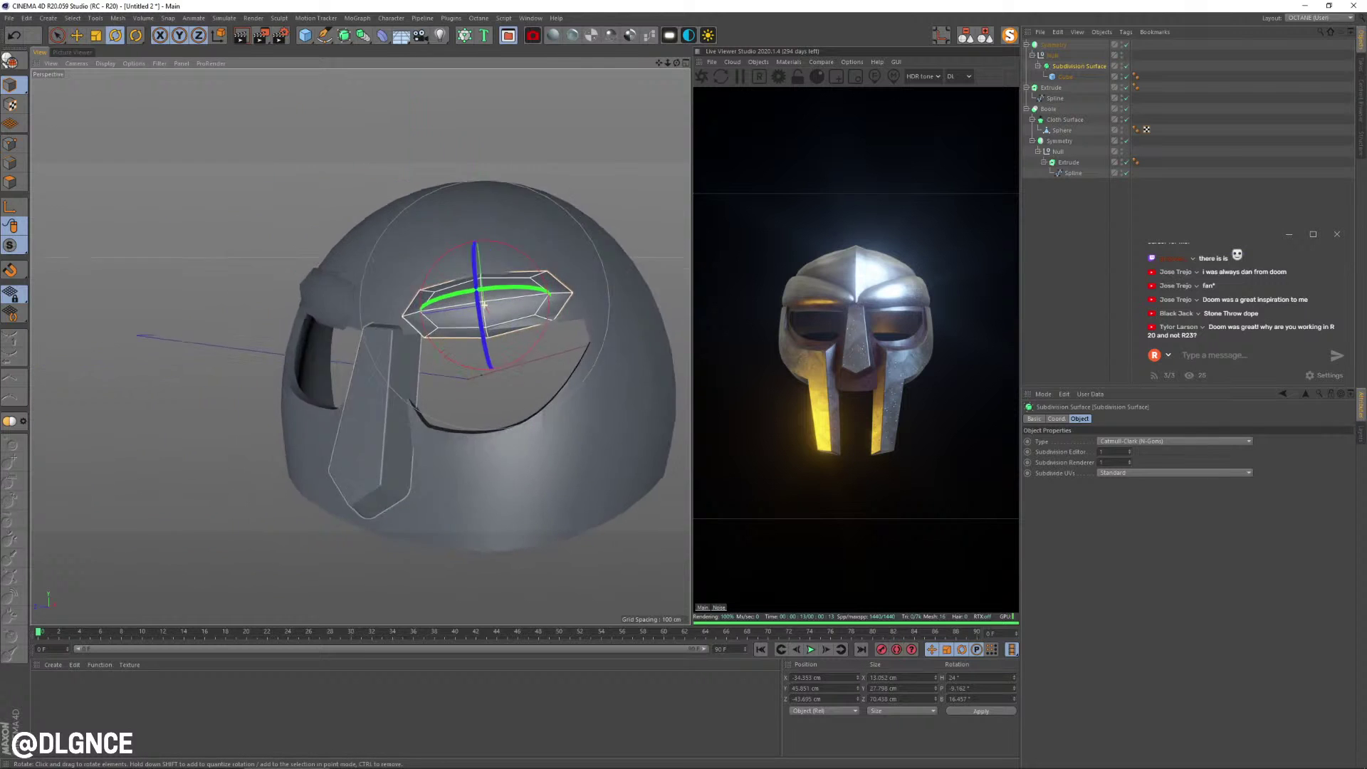
alt+drag(391, 423, 425, 427)
click(1065, 77)
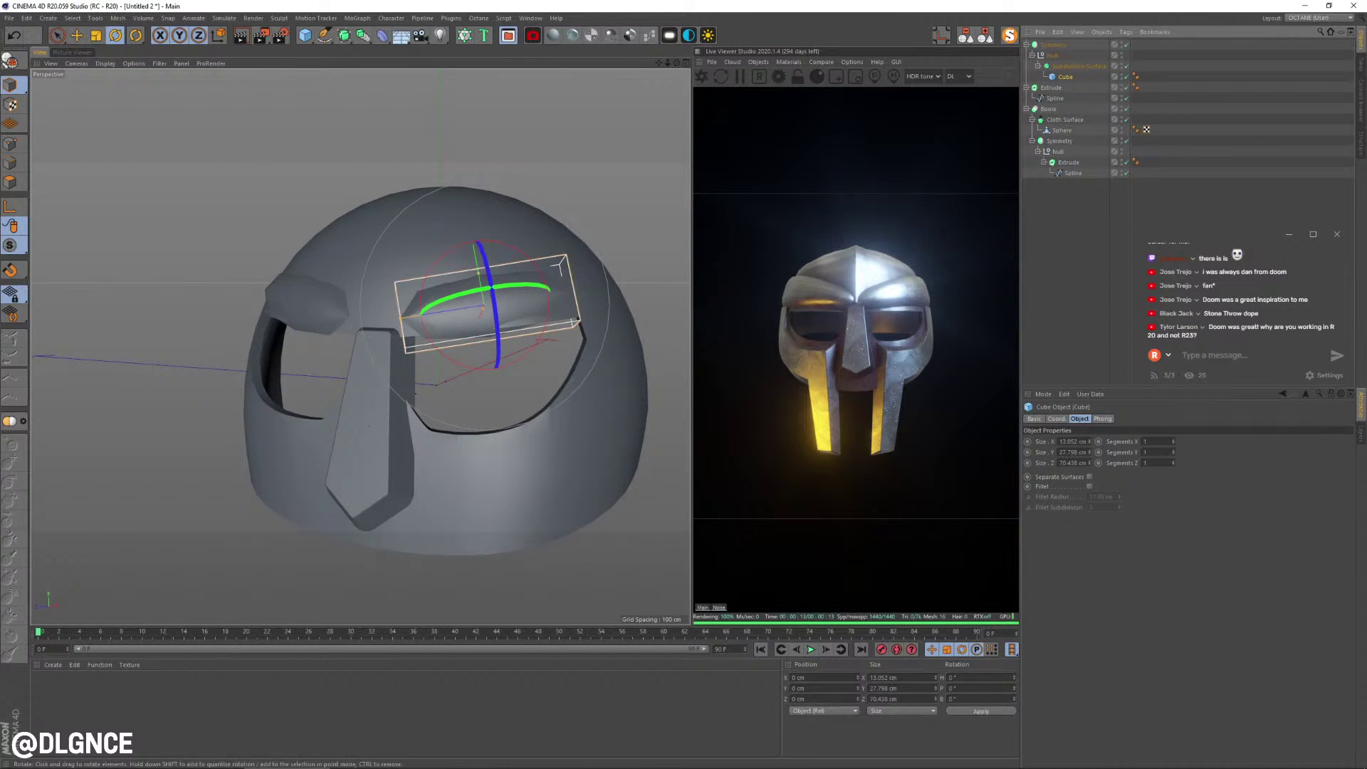
alt+drag(306, 448, 420, 470)
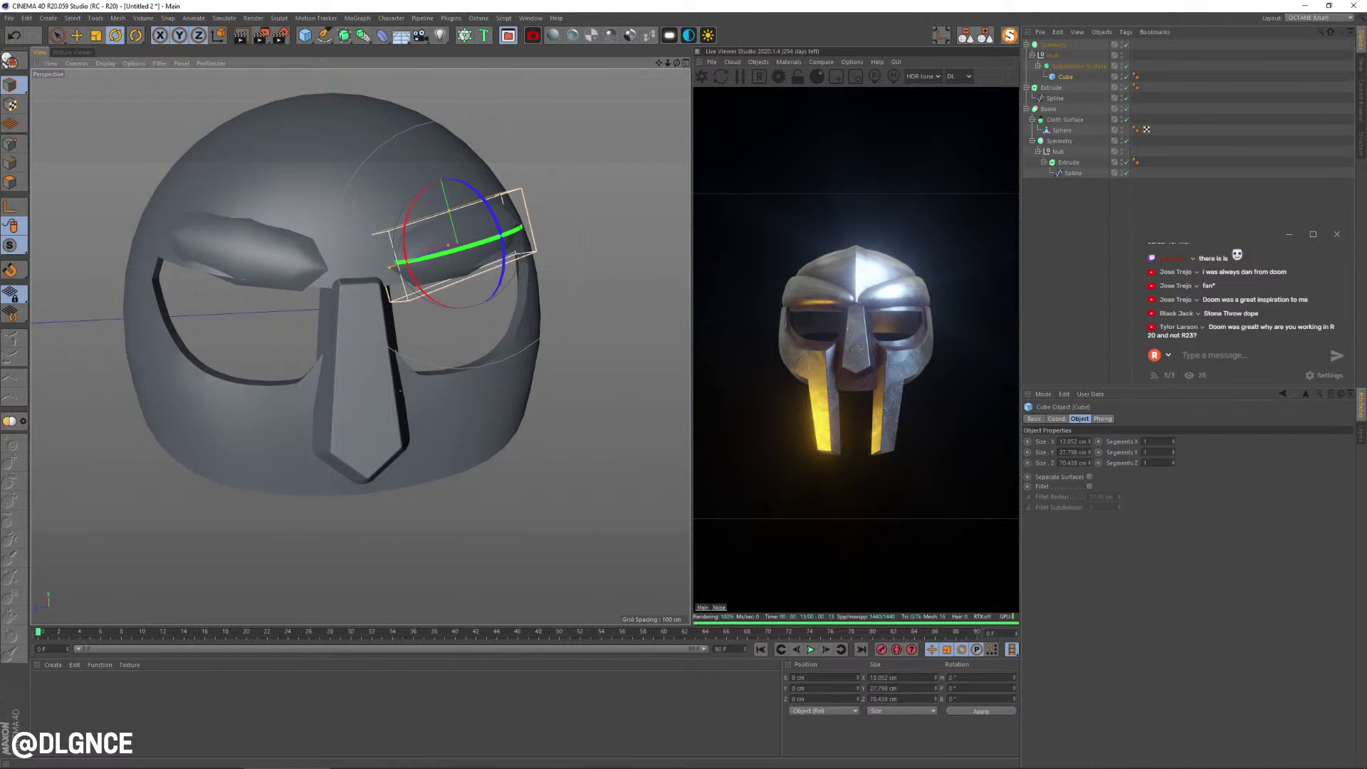
alt+middle_drag(401, 391, 446, 424)
alt+drag(445, 425, 384, 397)
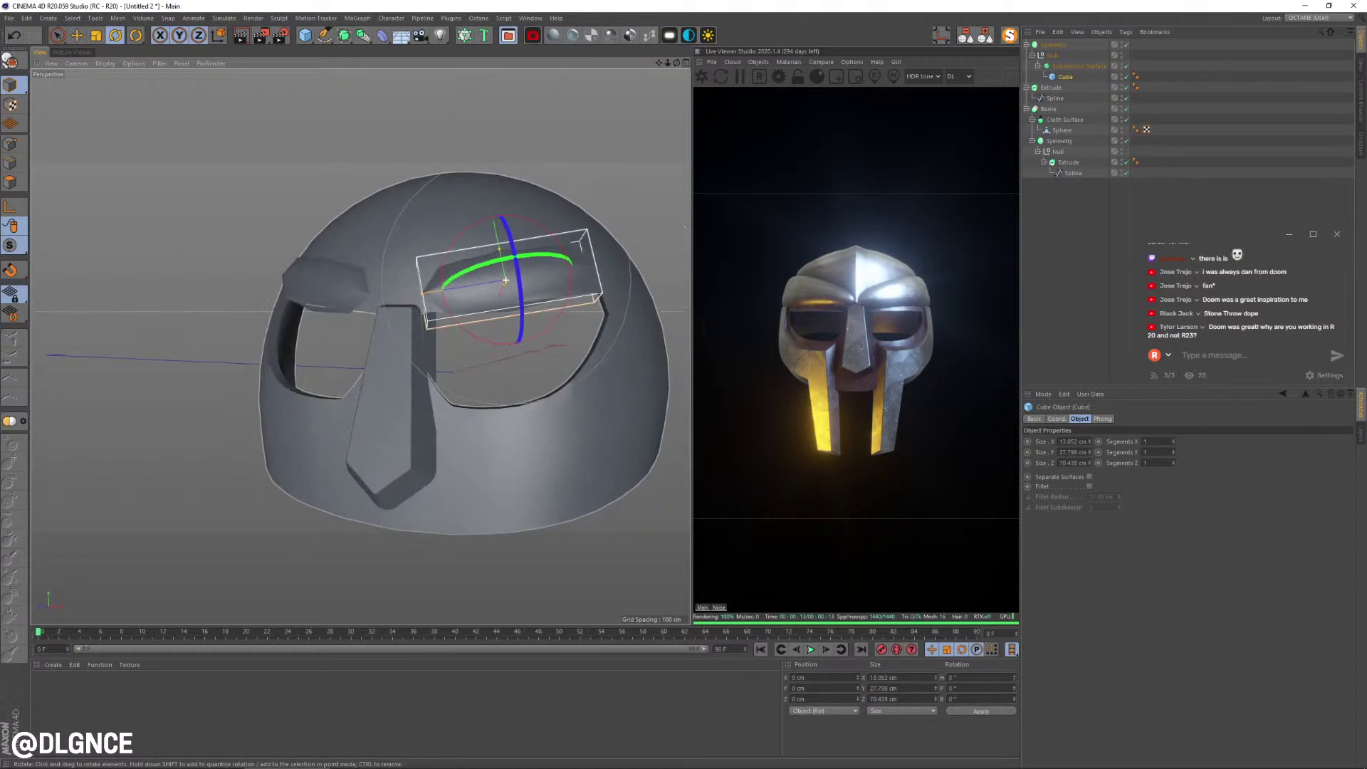
alt+drag(389, 324, 408, 357)
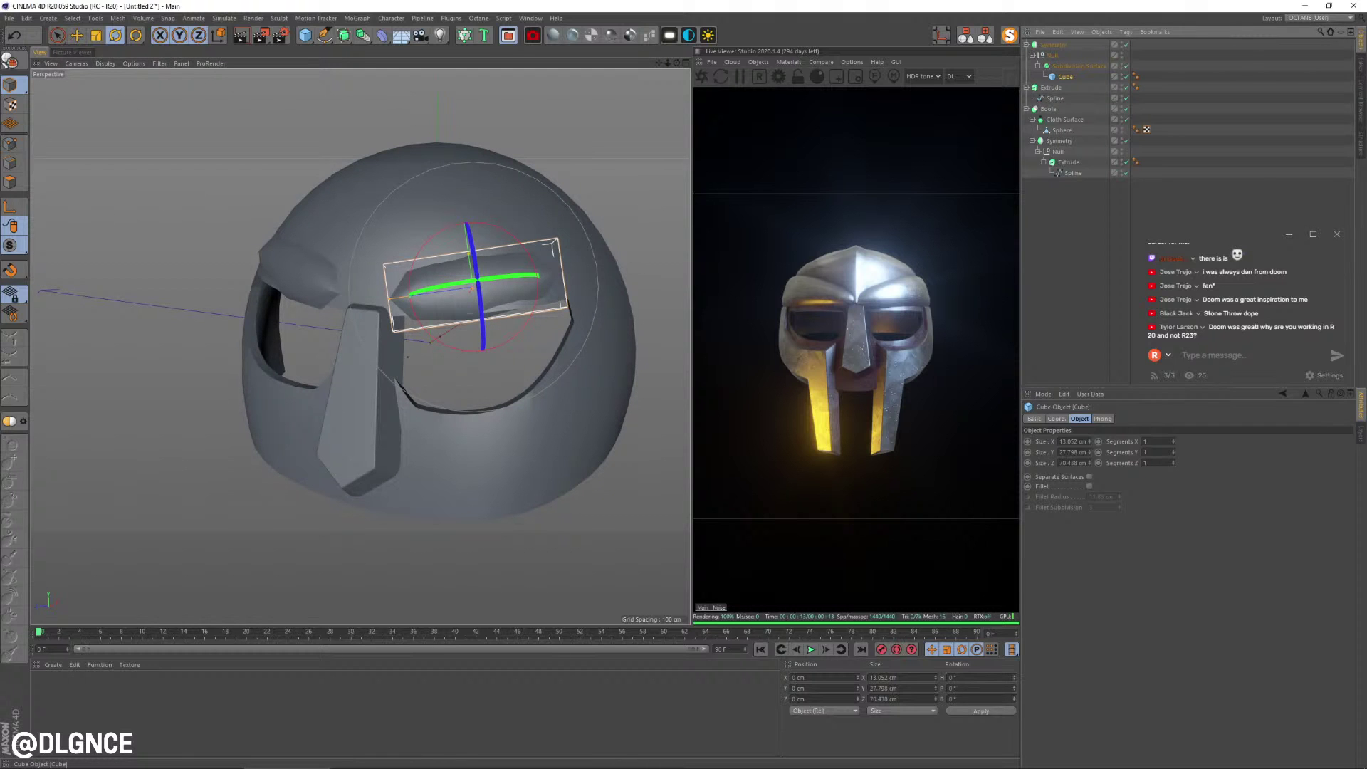
- Convert the brow cube to an editable polygon object and switch to polygon editing
key(c)
alt+drag(473, 287, 541, 296)
click(10, 182)
mouse_move(356, 295)
alt+mouse_down()
mouse_move(413, 296)
mouse_move(342, 298)
alt+mouse_up()
- Raise the brow Subdivision Surface's editor level to 2
click(1080, 67)
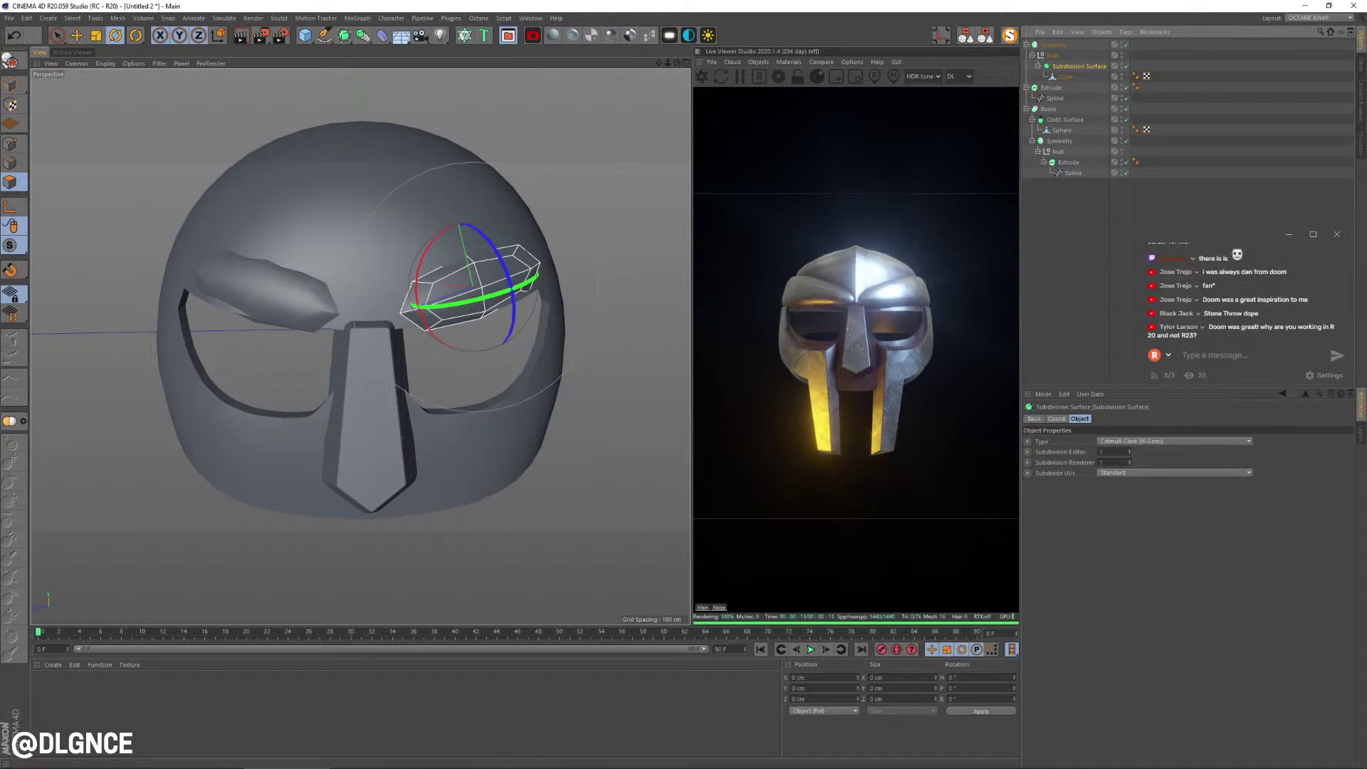
click(1129, 450)
alt+drag(356, 299, 462, 312)
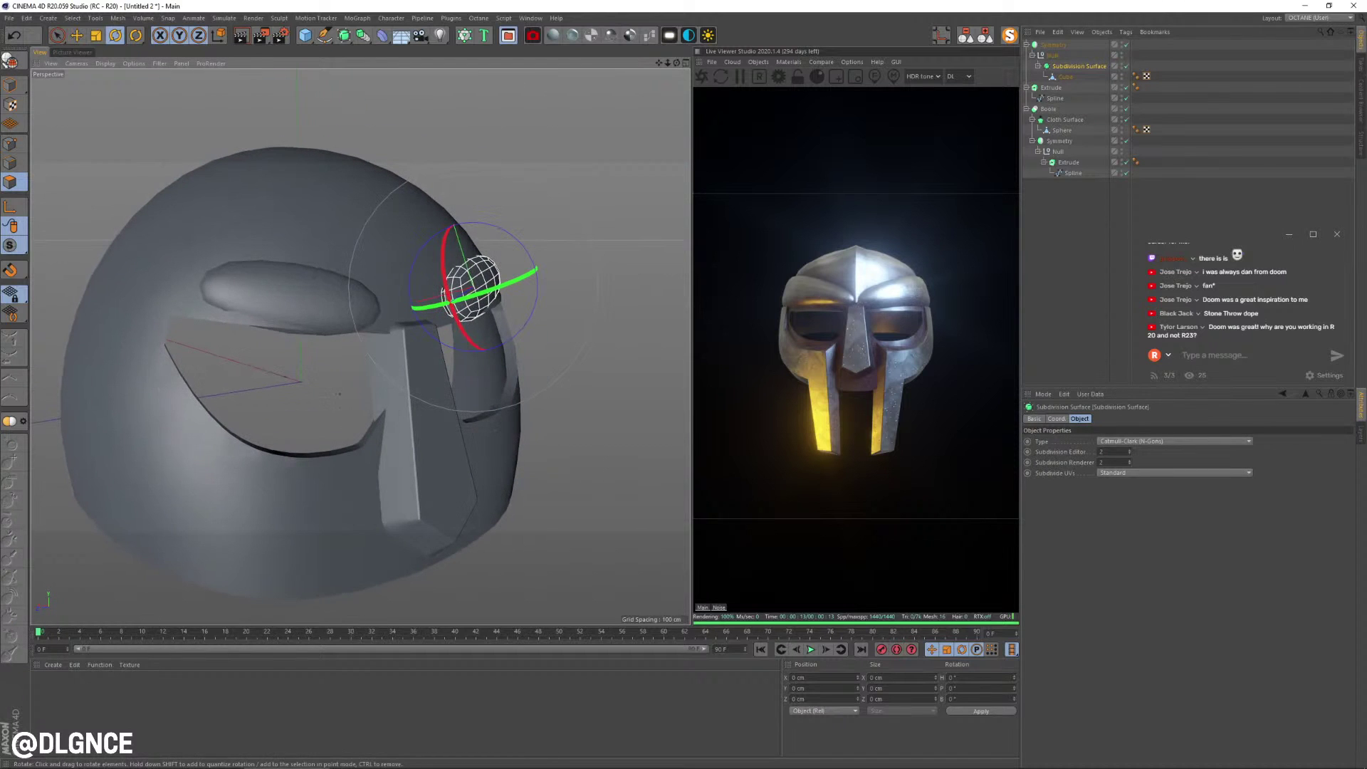
- Add one loop cut across the middle of the brow cube's length at a 50% offset
click(1065, 77)
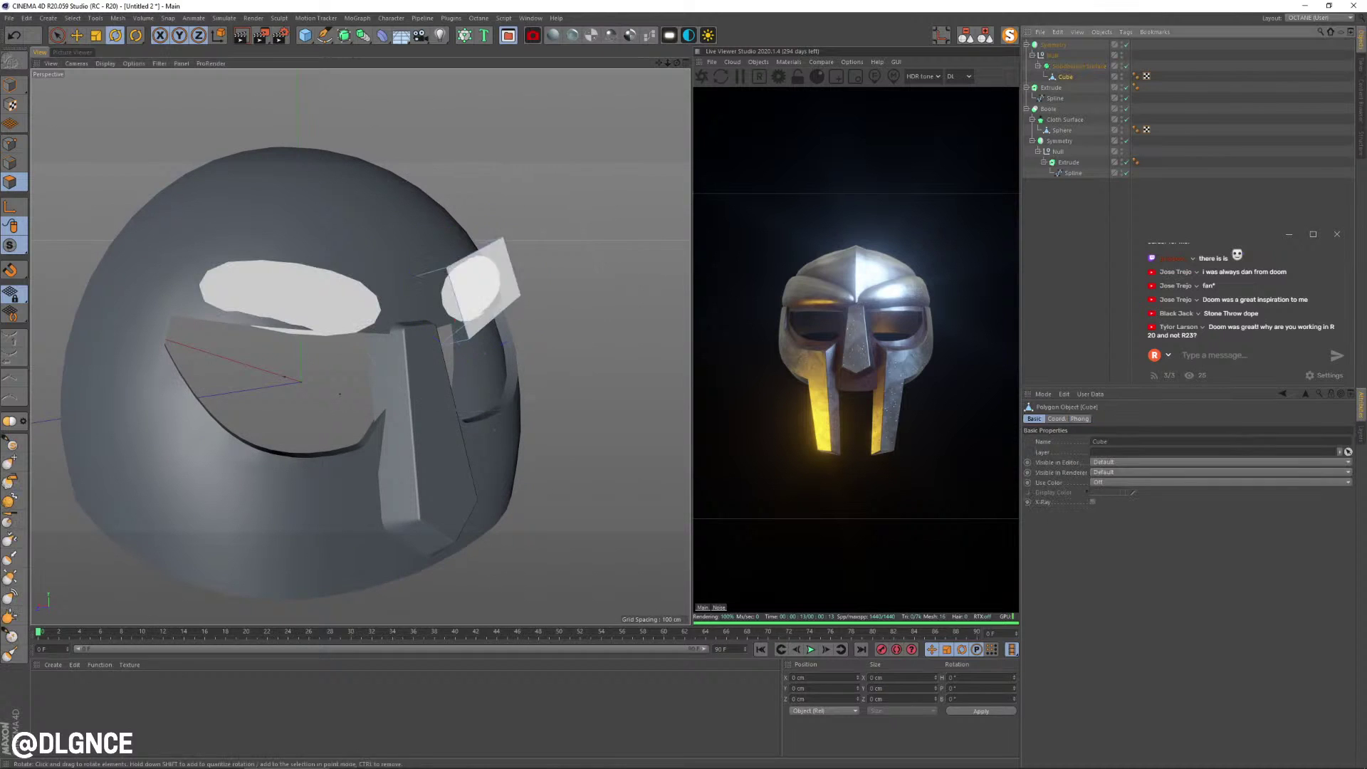
key(space)
click(455, 303)
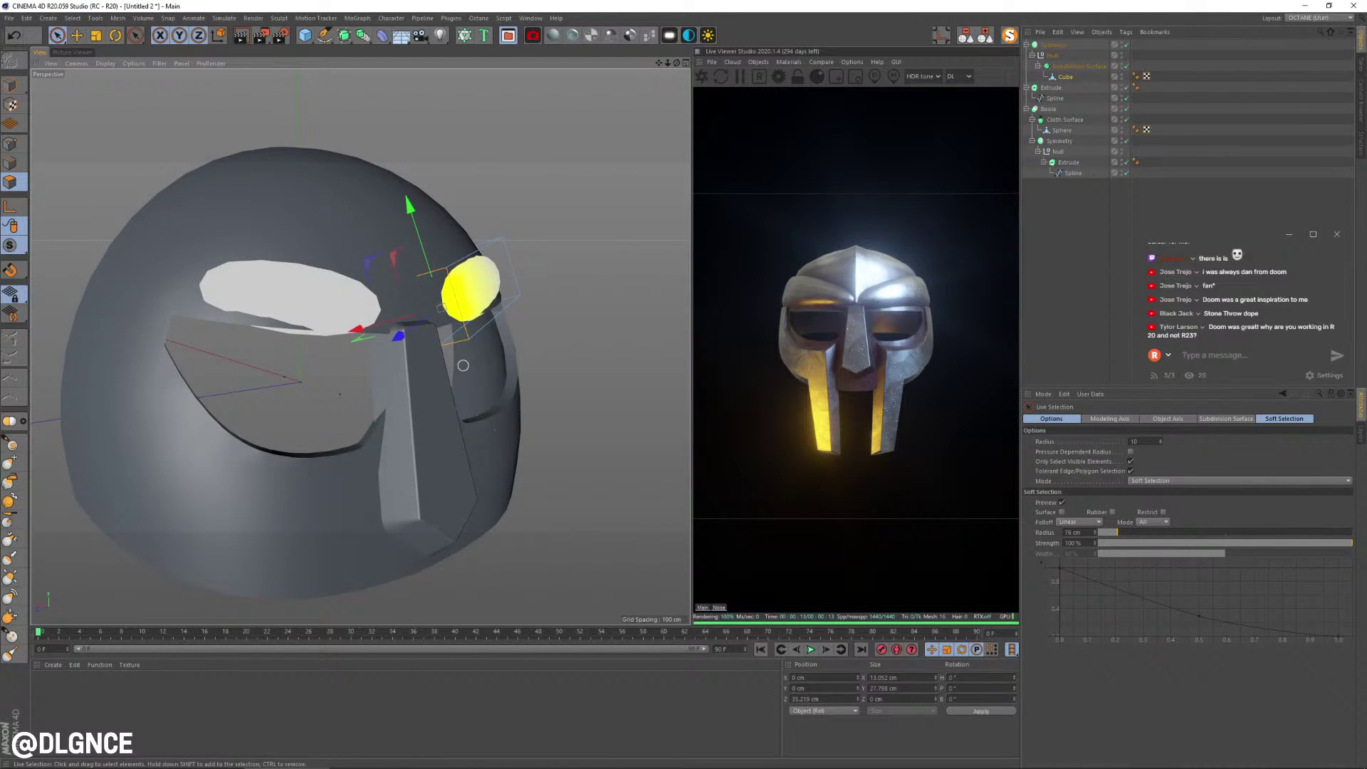
alt+drag(462, 366, 361, 355)
click(486, 333)
key(k)
key(l)
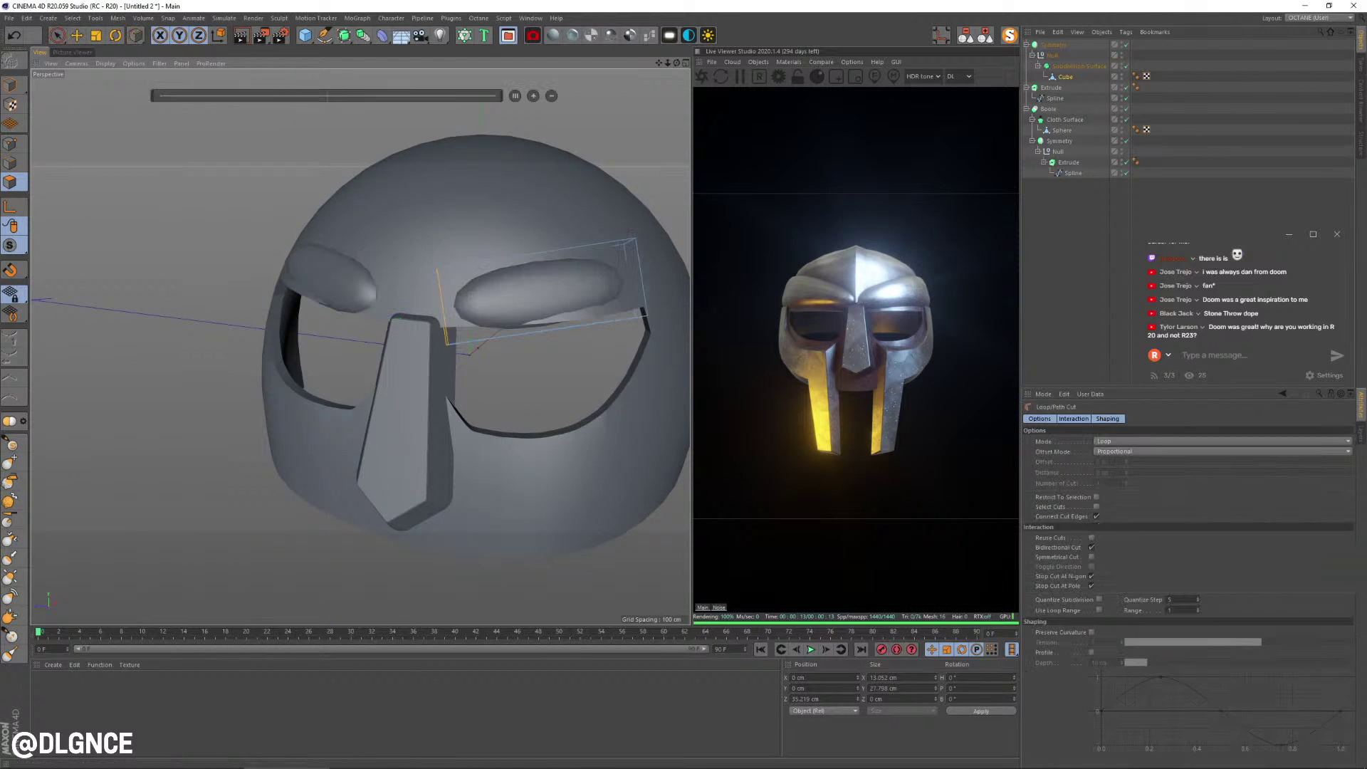
alt+drag(535, 256, 559, 306)
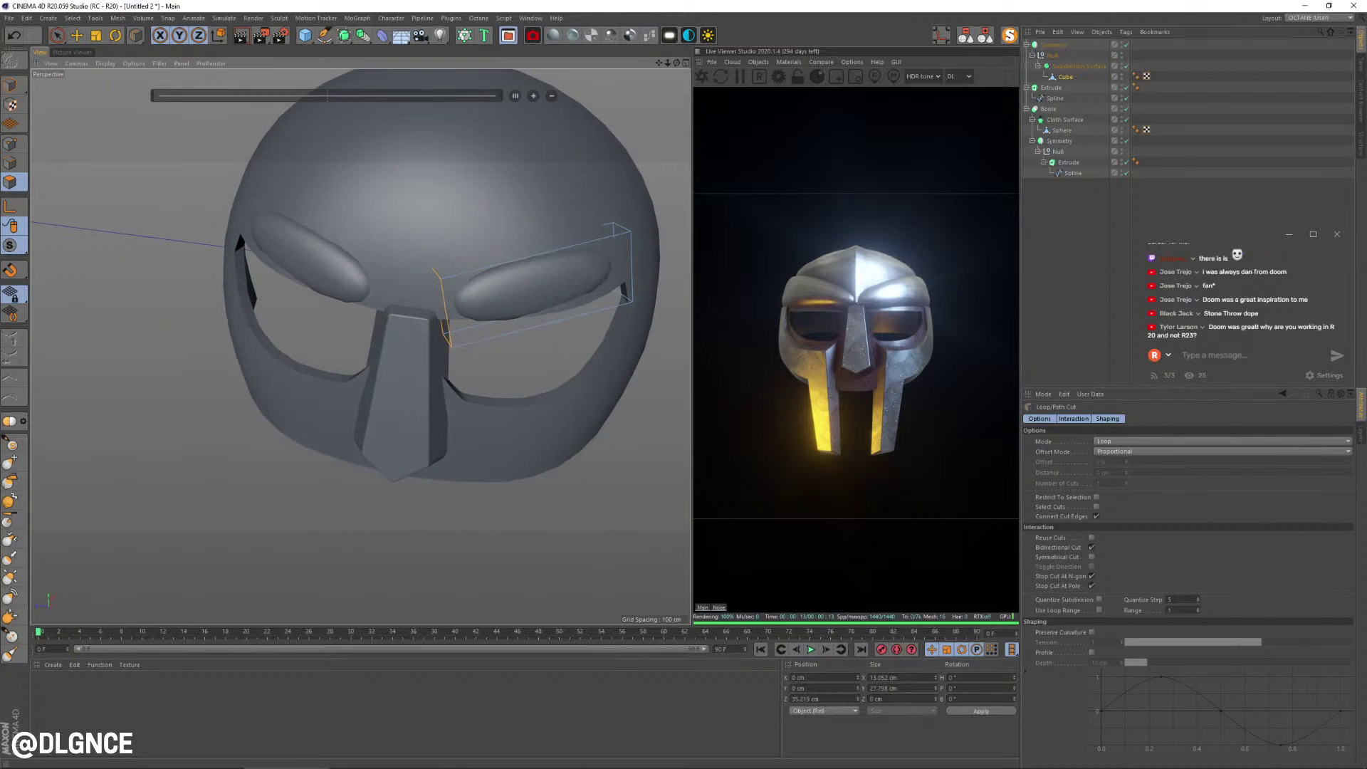
click(537, 255)
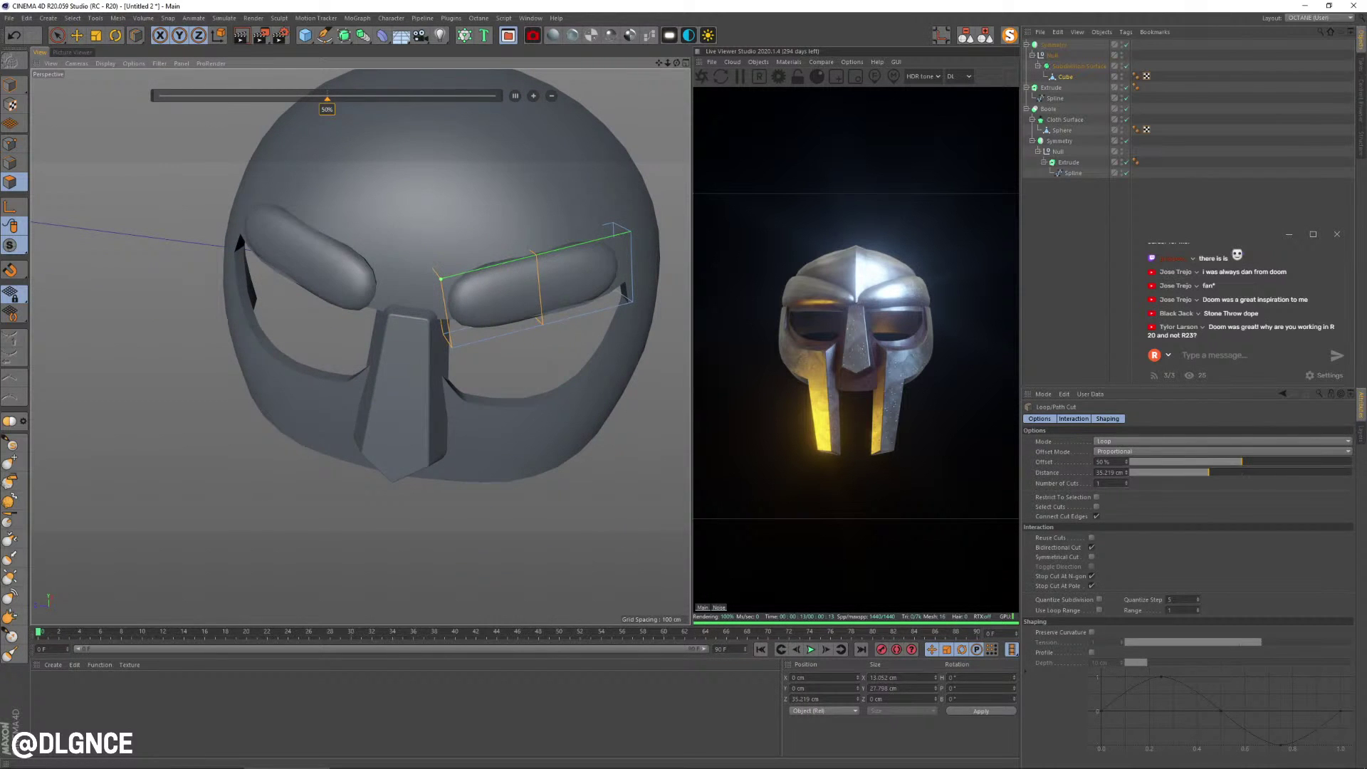
alt+drag(441, 313, 538, 277)
- Select the brow cube's end polygon nearest the nose and set the Live Selection mode to Normal
key(space)
click(448, 306)
alt+drag(472, 364, 371, 347)
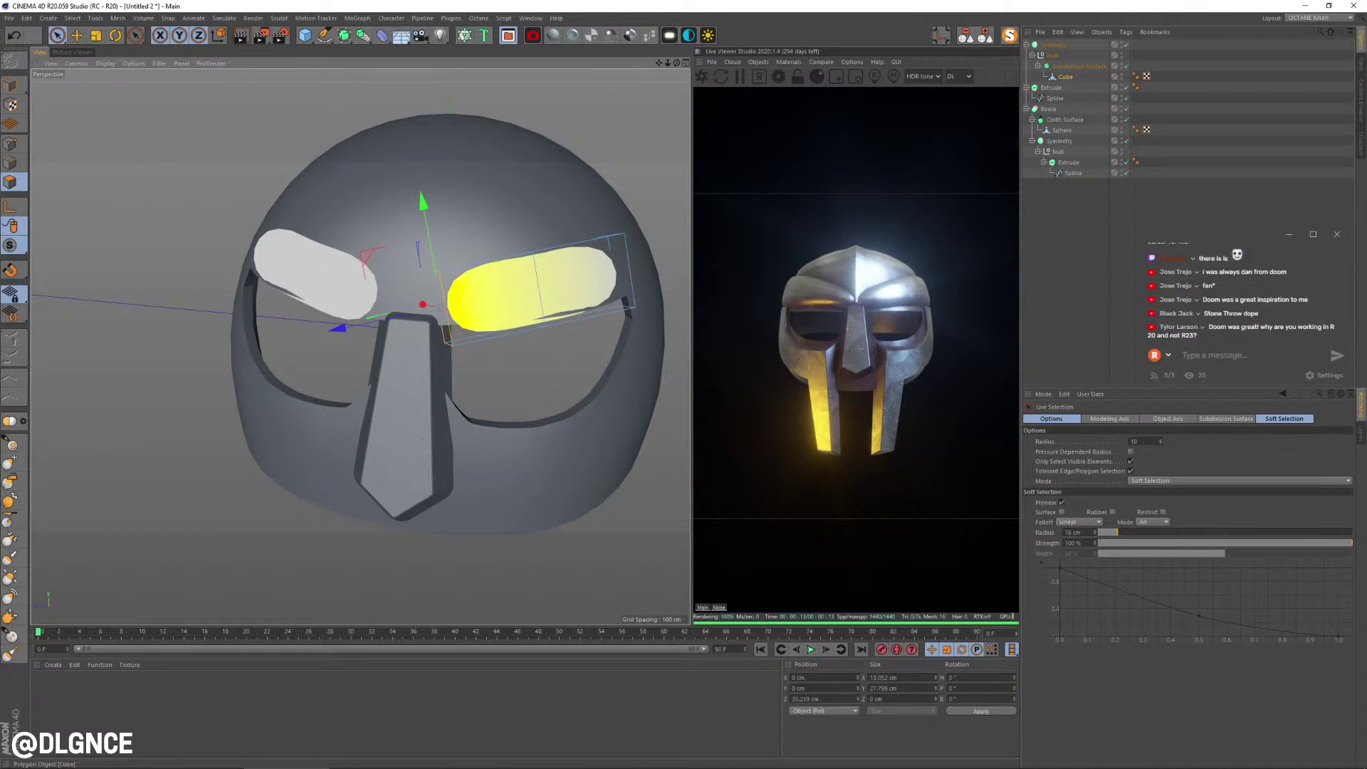
click(1238, 480)
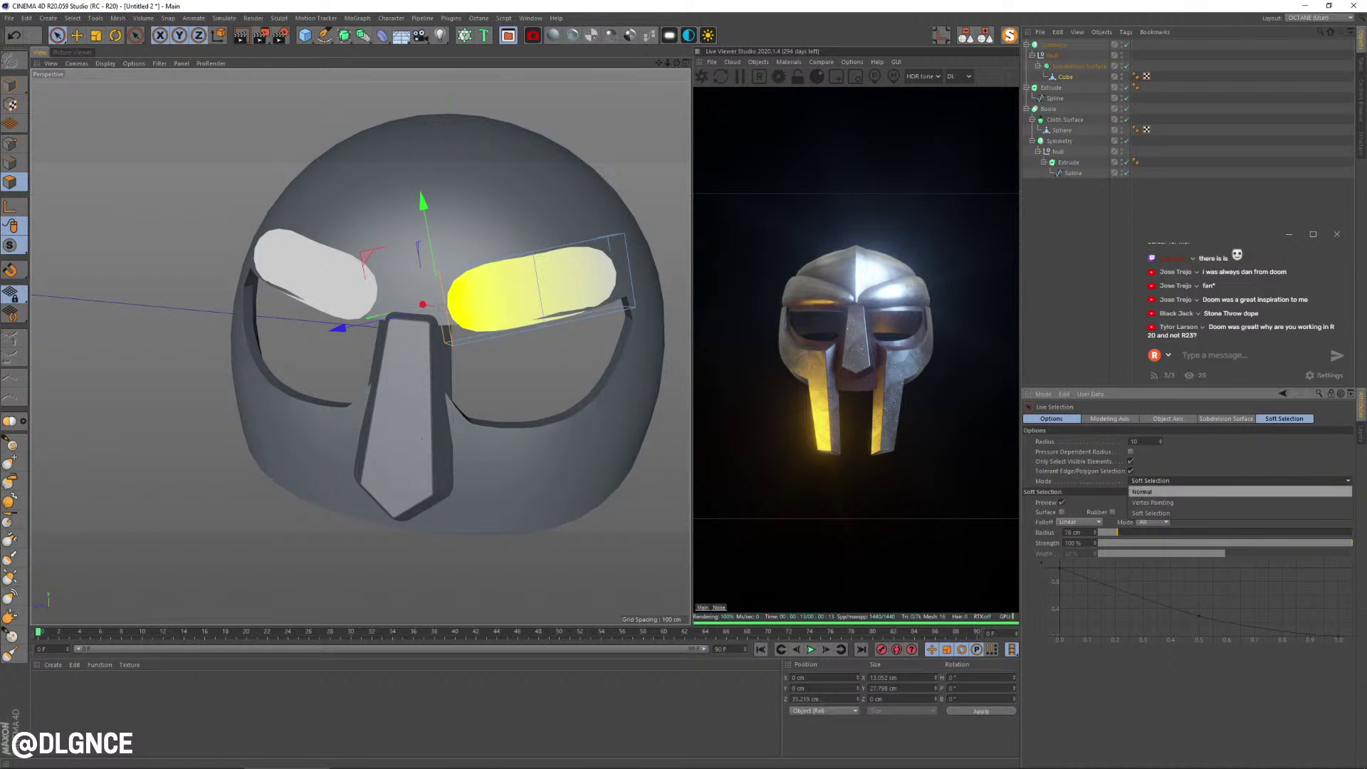
click(1239, 491)
alt+drag(565, 399, 602, 385)
- Move the selected end polygon to the top of the nose piece, about X 8 cm and Z 45 cm, and activate the Scale tool
key(e)
alt+drag(451, 363, 430, 454)
drag(448, 314, 415, 330)
alt+drag(415, 330, 374, 249)
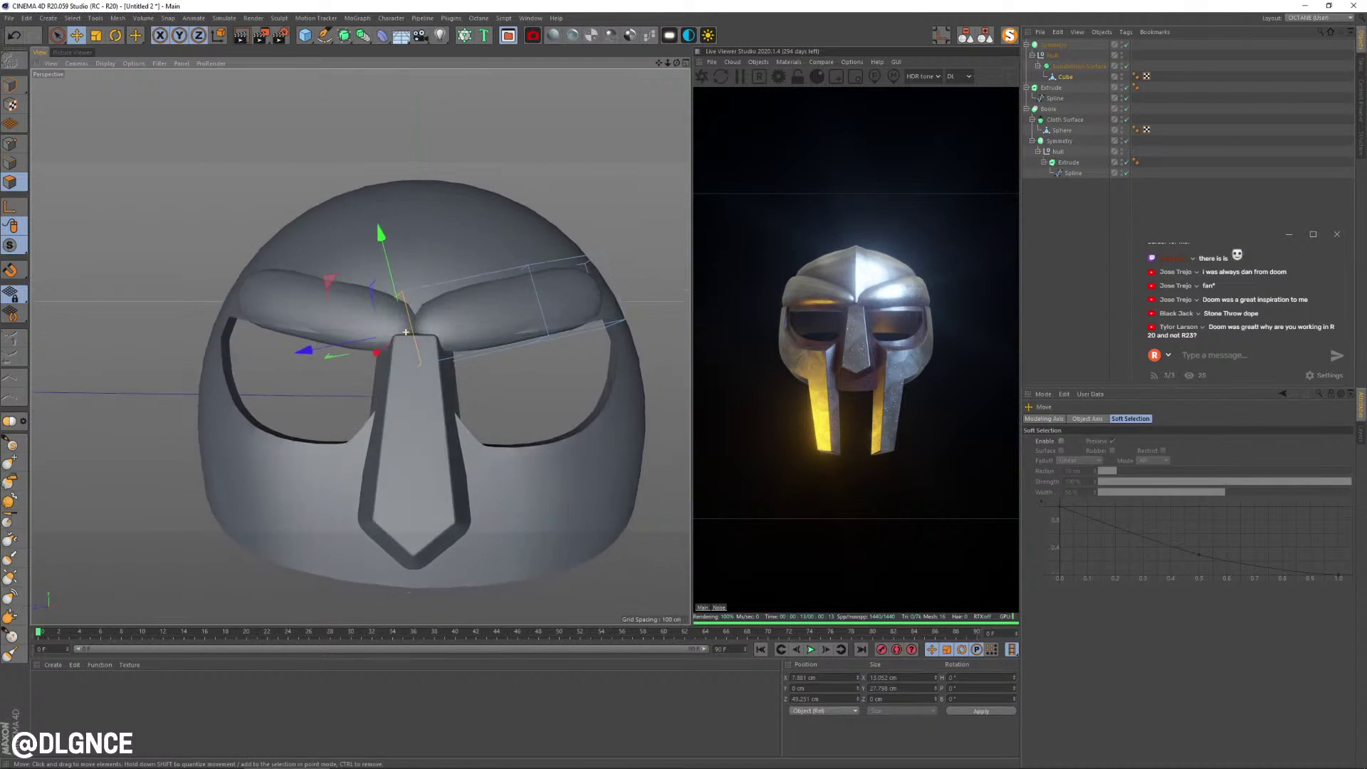
alt+middle_drag(423, 451, 352, 448)
key(t)
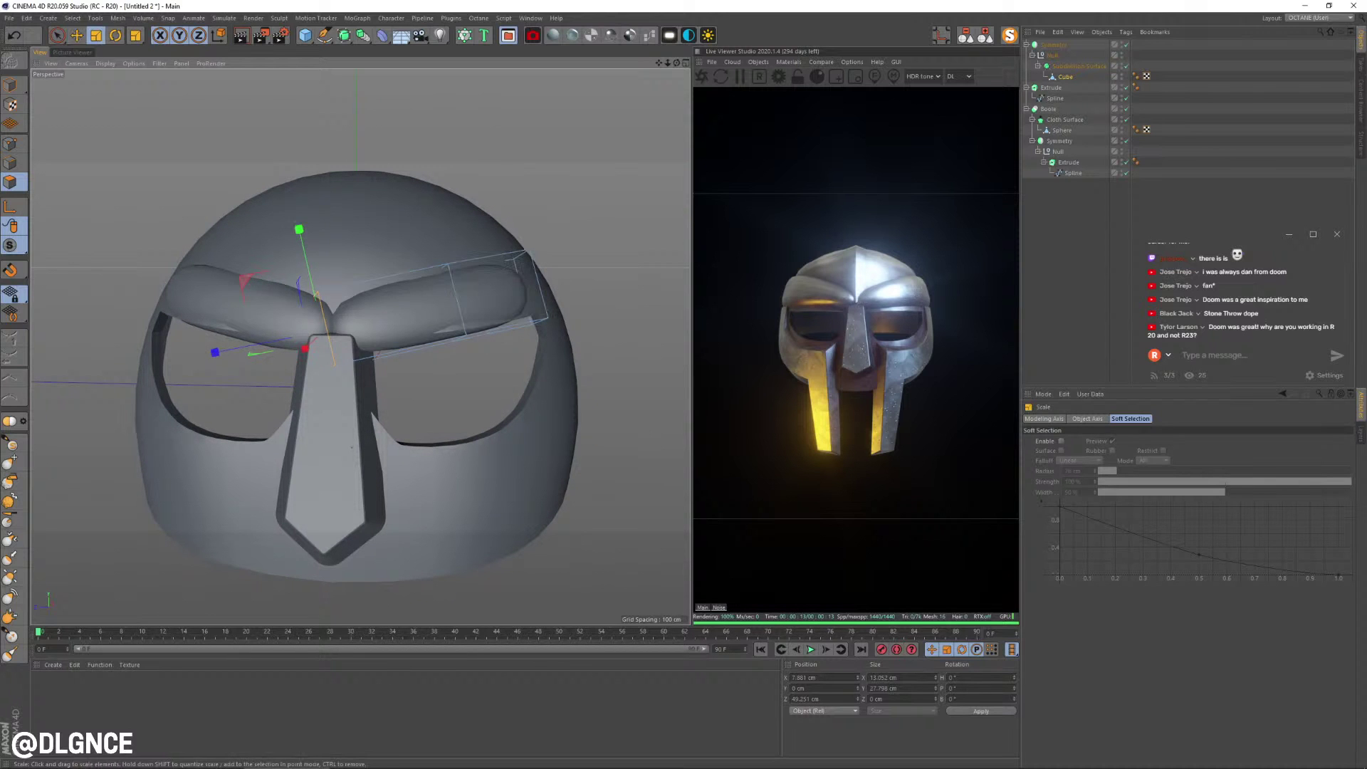
- Scale down the brow cube's nose-side end polygon, and select its outer end polygon and resize it
drag(431, 349, 376, 351)
key(e)
alt+drag(541, 356, 604, 430)
key(space)
click(497, 382)
key(t)
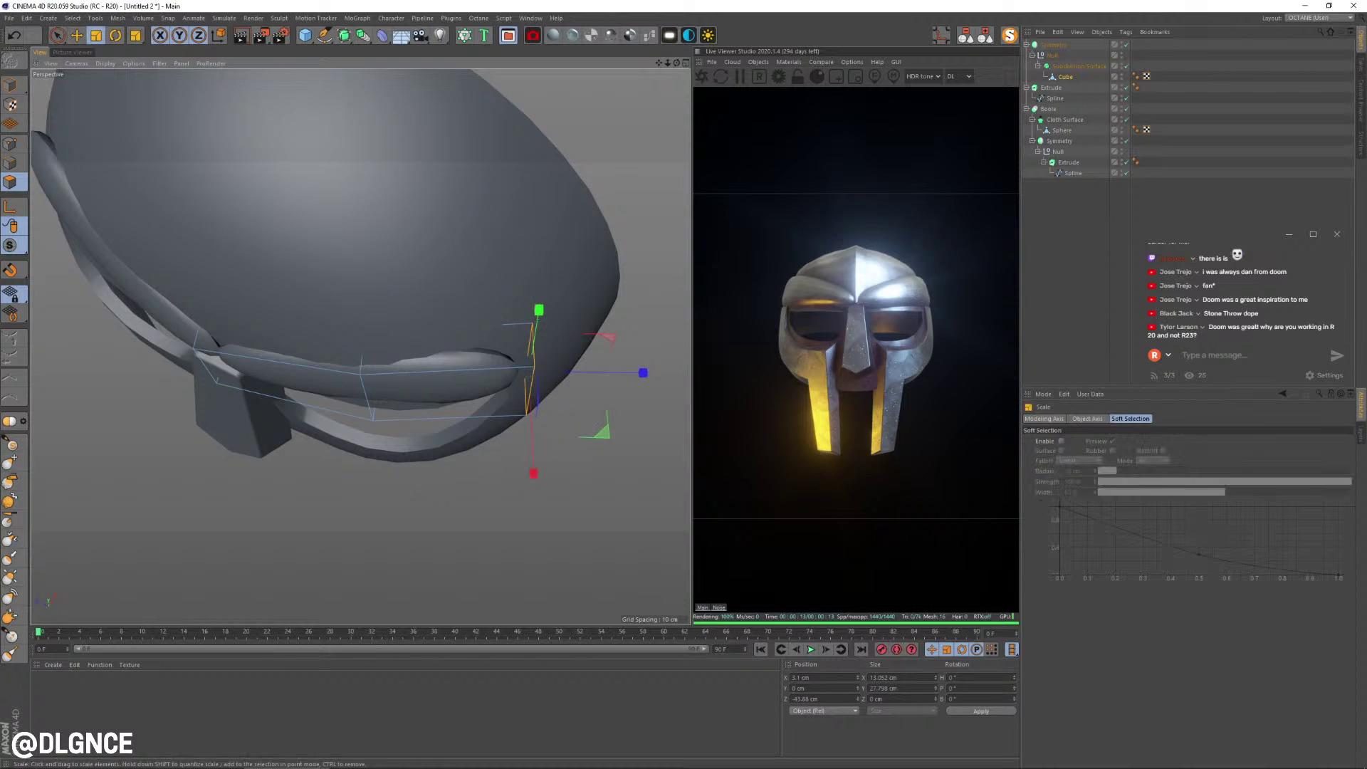
alt+drag(529, 371, 529, 371)
alt+middle_drag(529, 371, 616, 259)
- Select the edge loop across the middle of the brow cube and move it outward from the helmet to about X -4.7 cm
click(11, 163)
key(u)
key(l)
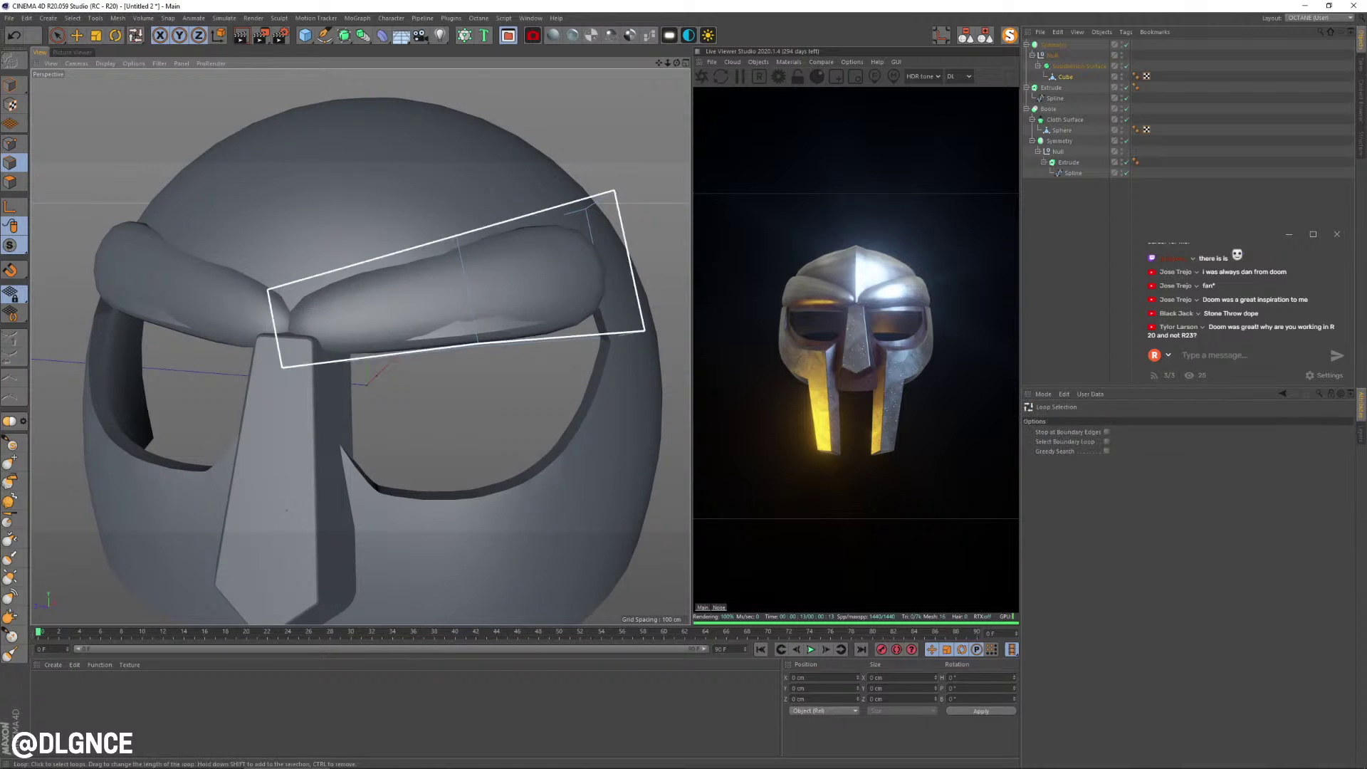
click(463, 292)
mouse_move(463, 293)
alt+mouse_down()
mouse_move(478, 345)
mouse_move(472, 305)
alt+mouse_up()
key(e)
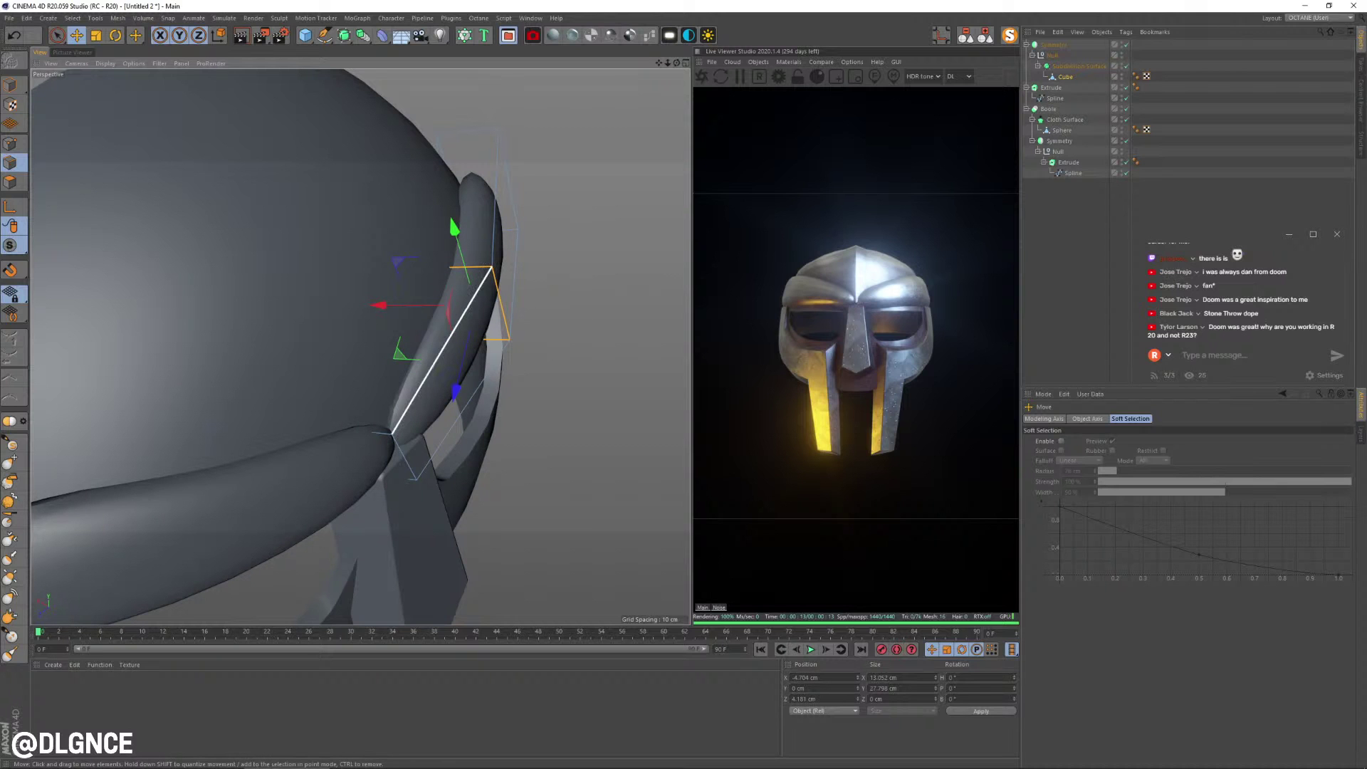
alt+drag(464, 409, 392, 370)
alt+middle_drag(391, 370, 411, 329)
alt+drag(411, 328, 399, 306)
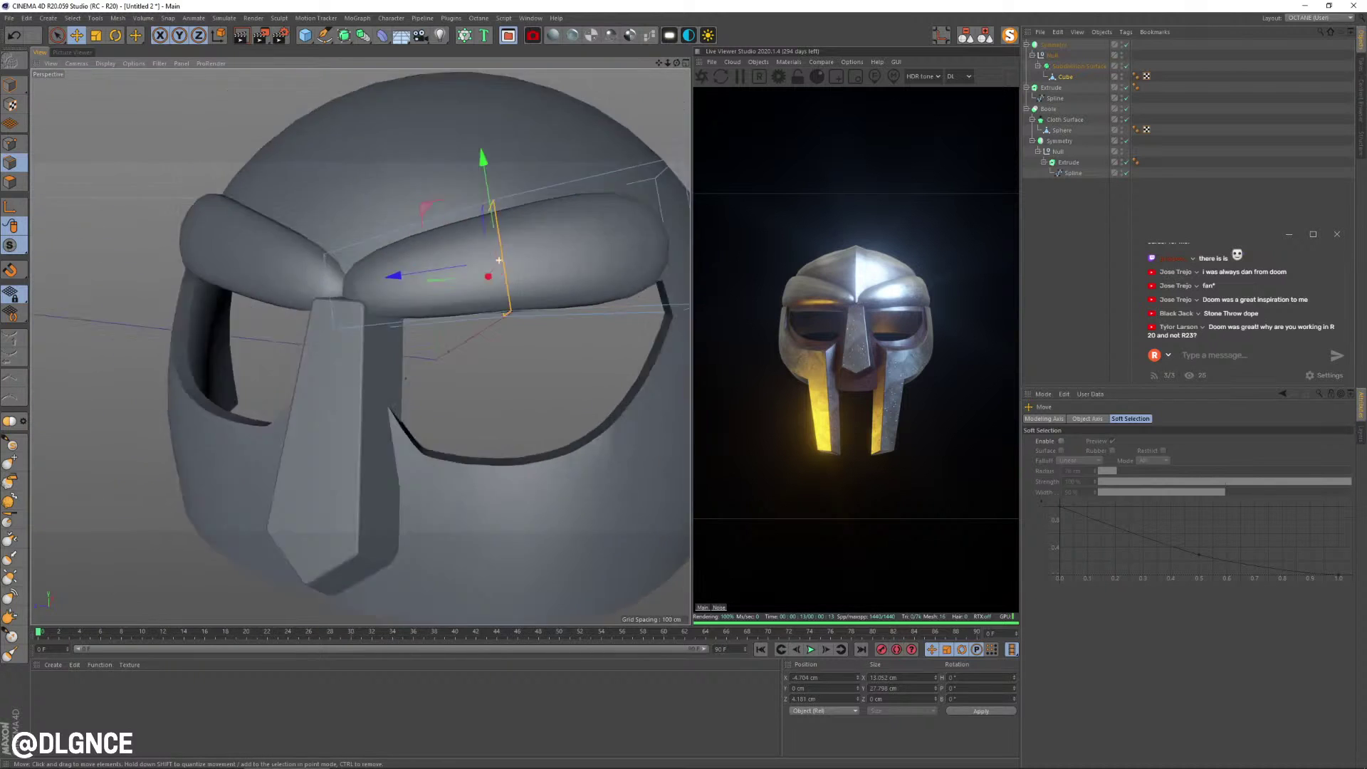
scroll(424, 331, down, 3)
alt+middle_drag(424, 332, 411, 343)
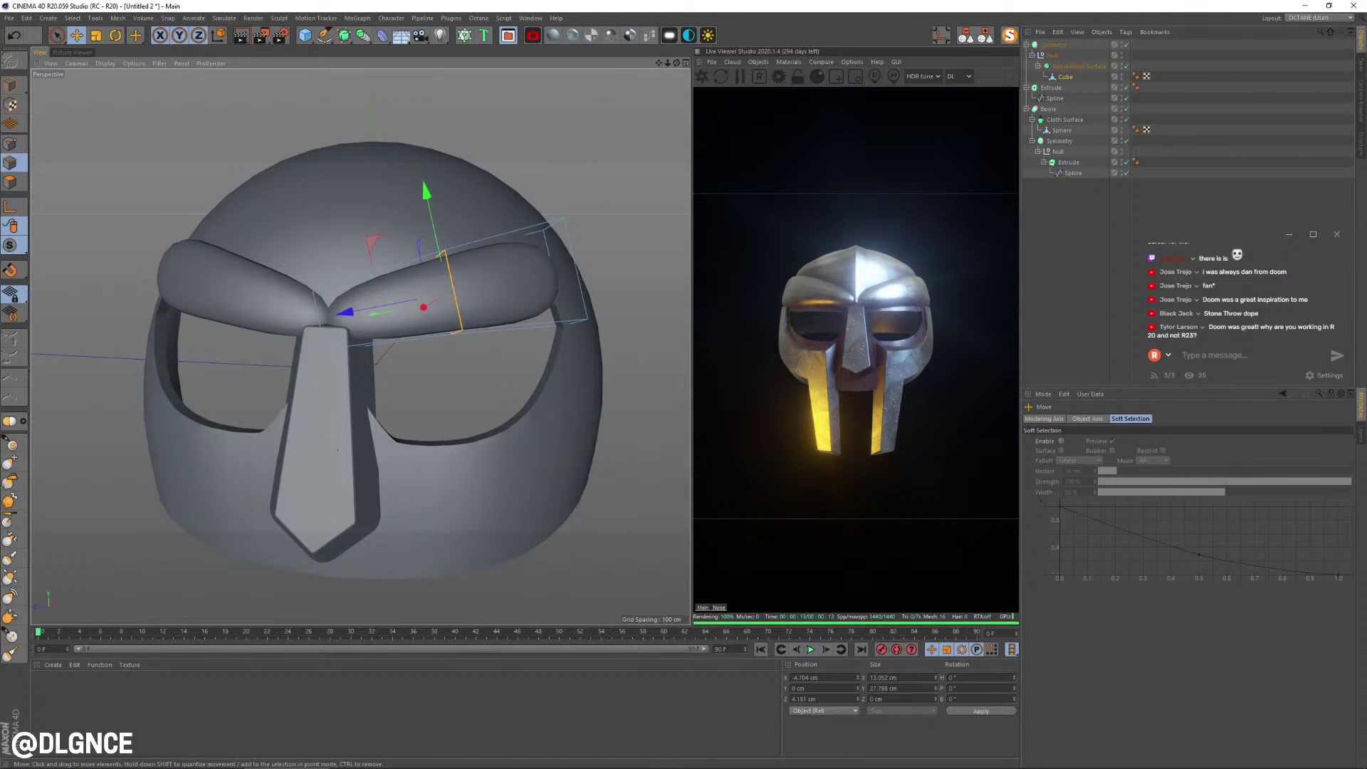
- Save the project in the 222-DOOMMask folder as ThePractice-222-DoomMask-v1.c4d
key(ctrl+s)
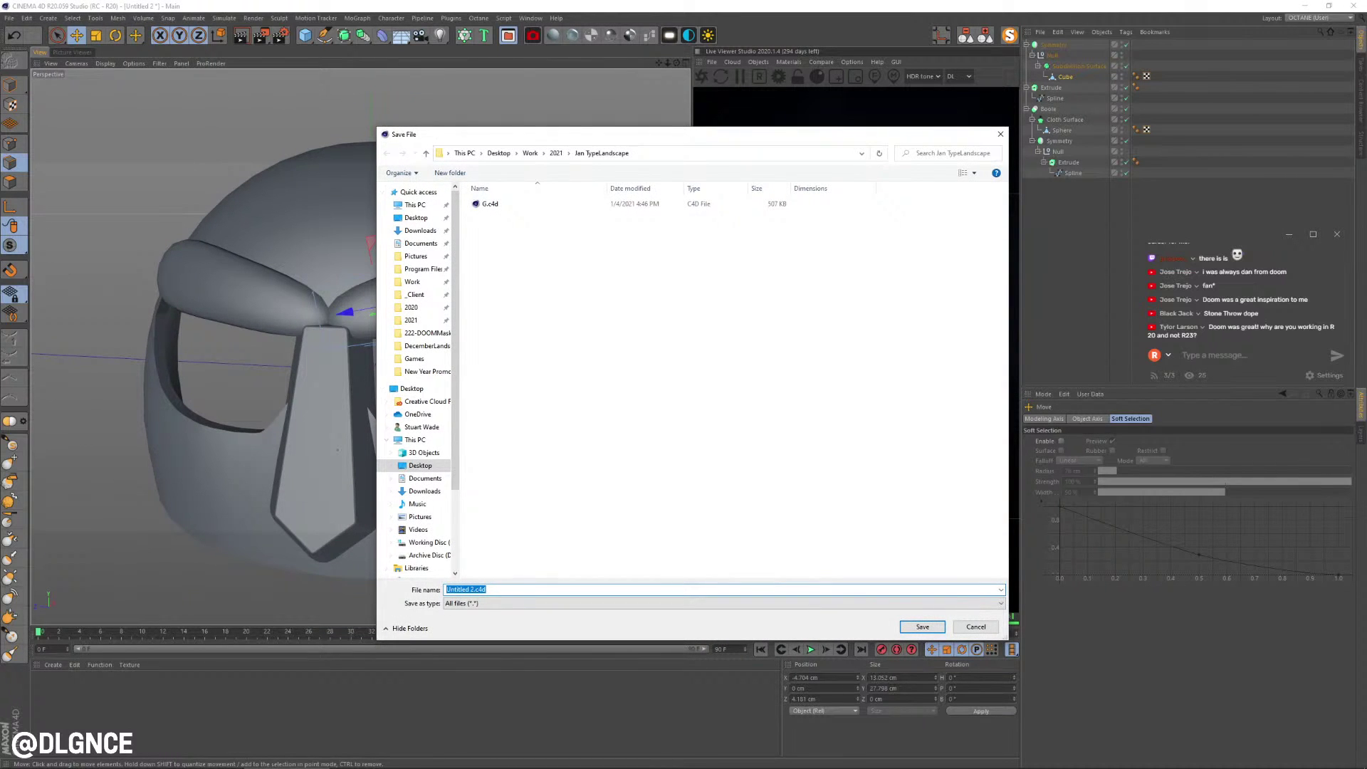
click(425, 333)
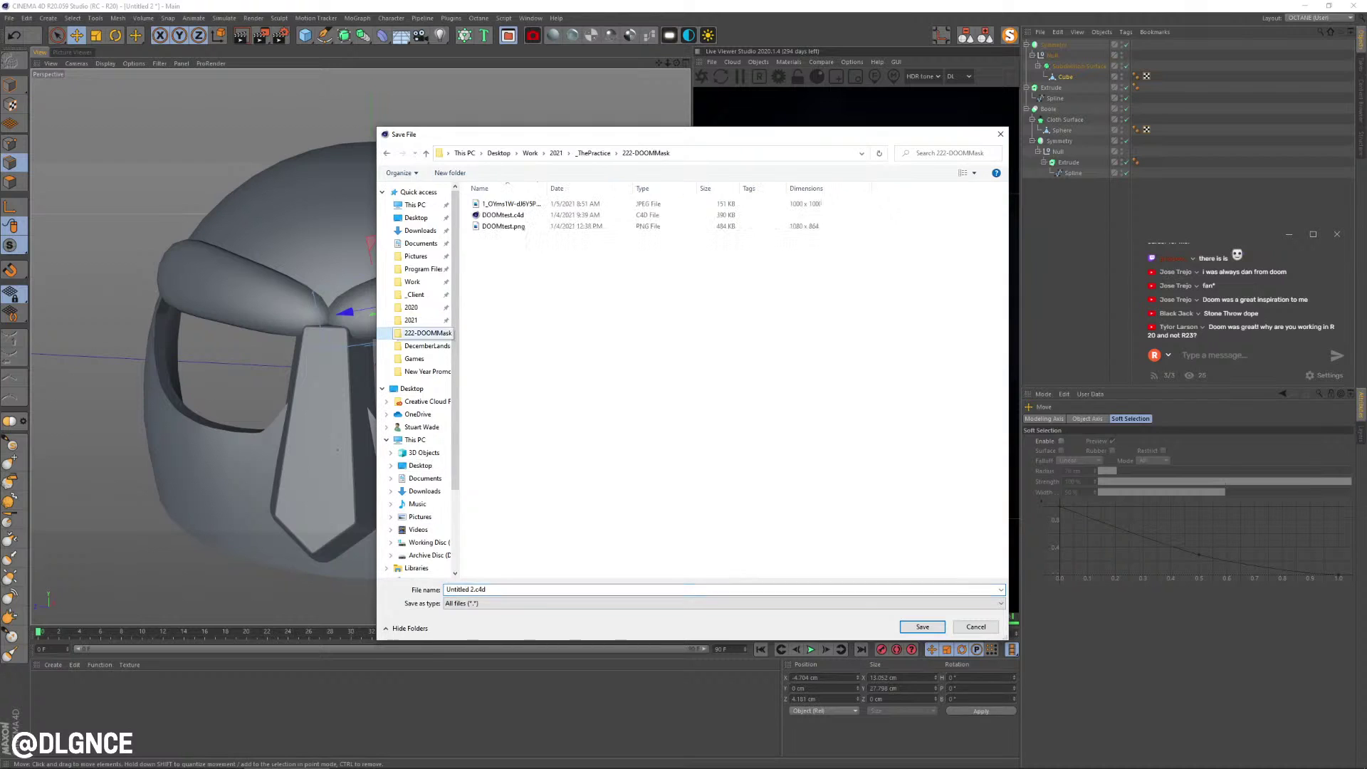
click(510, 589)
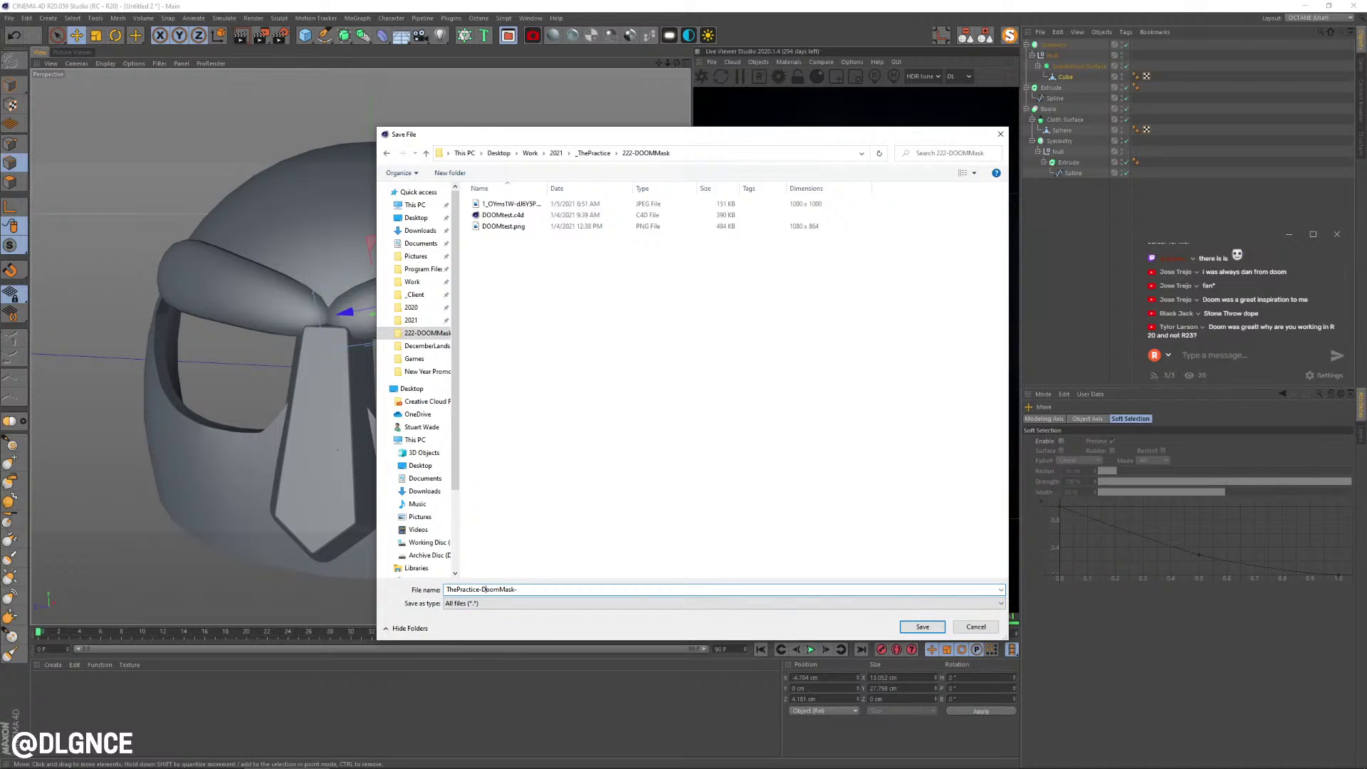
text(2)
key(BackSpace)
key(BackSpace)
key(Return)
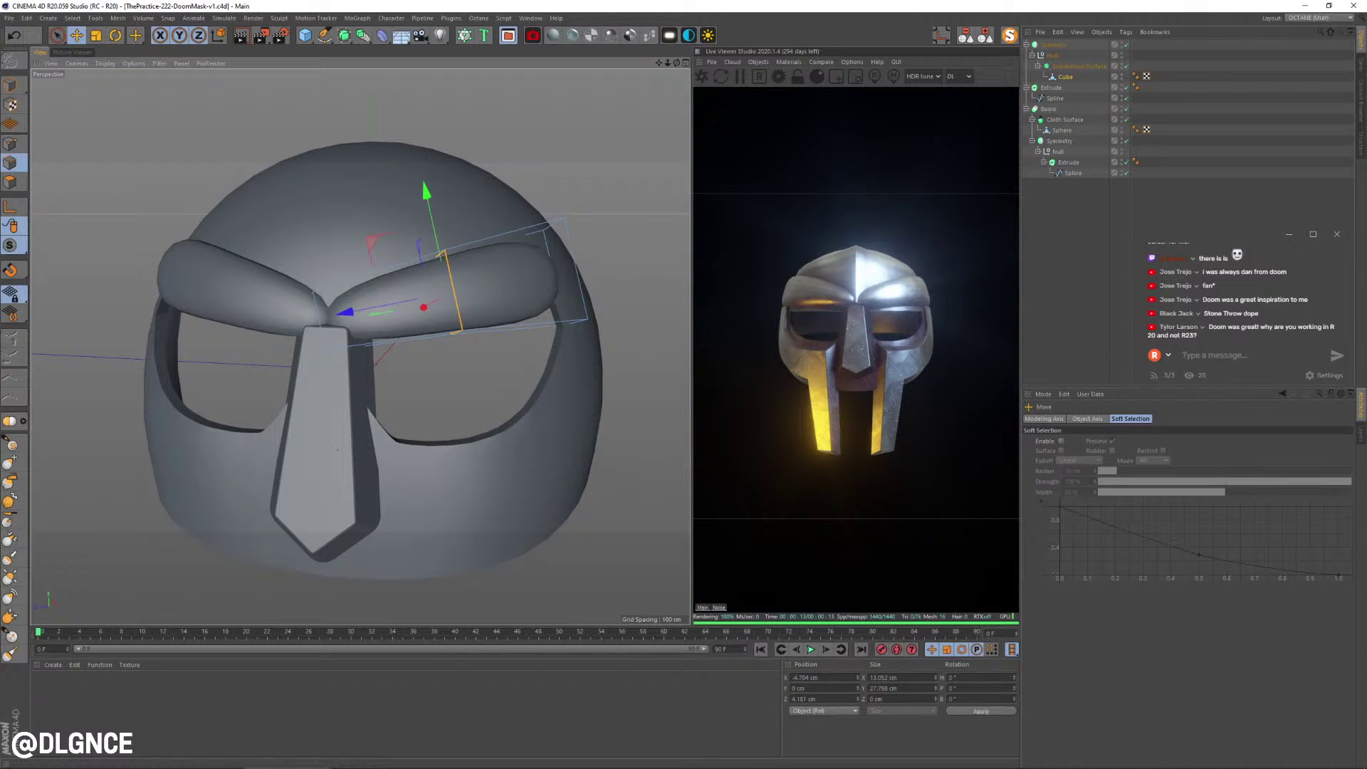
- Enlarge the brow cube's outer end polygon to about 18 by 41 cm and shift it to about X 4 cm
alt+drag(338, 449, 221, 448)
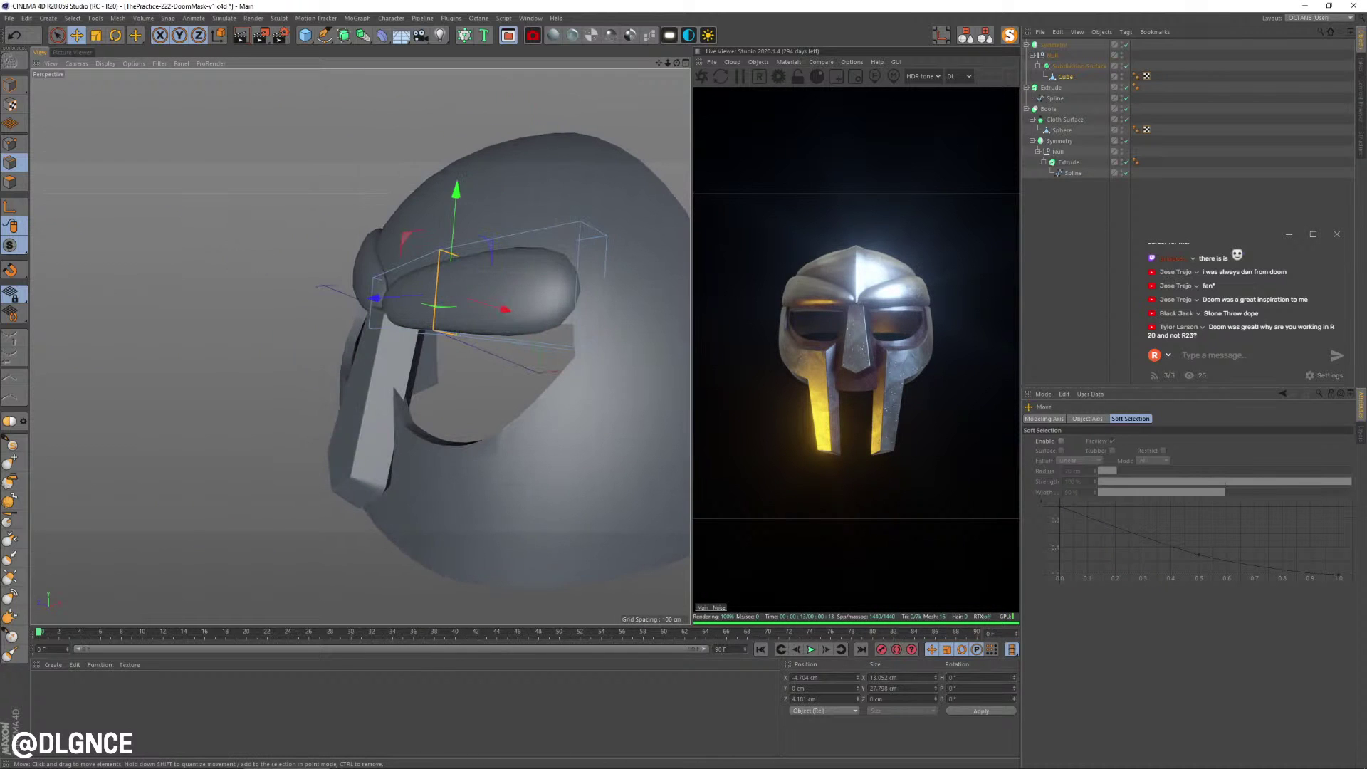
key(space)
click(10, 181)
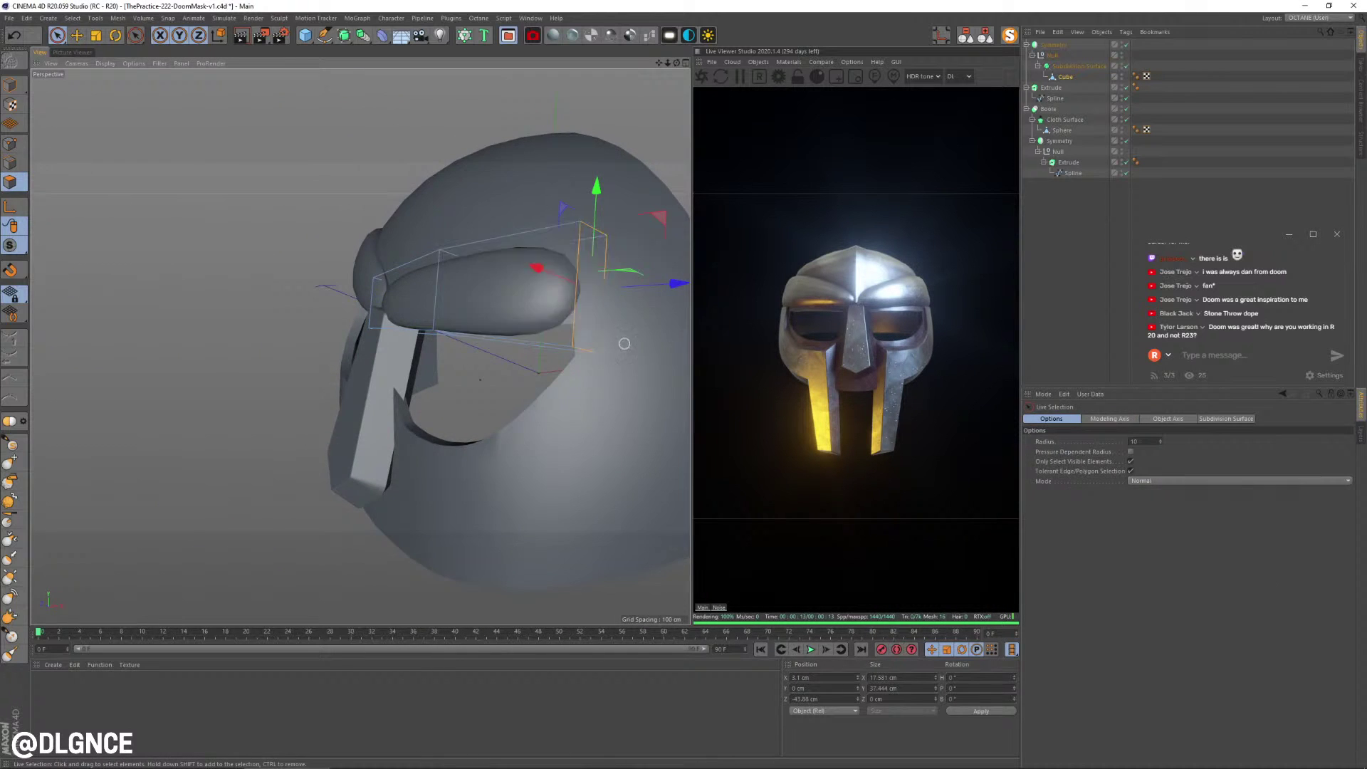
alt+drag(623, 344, 548, 338)
key(t)
drag(560, 391, 589, 390)
key(e)
drag(489, 257, 627, 246)
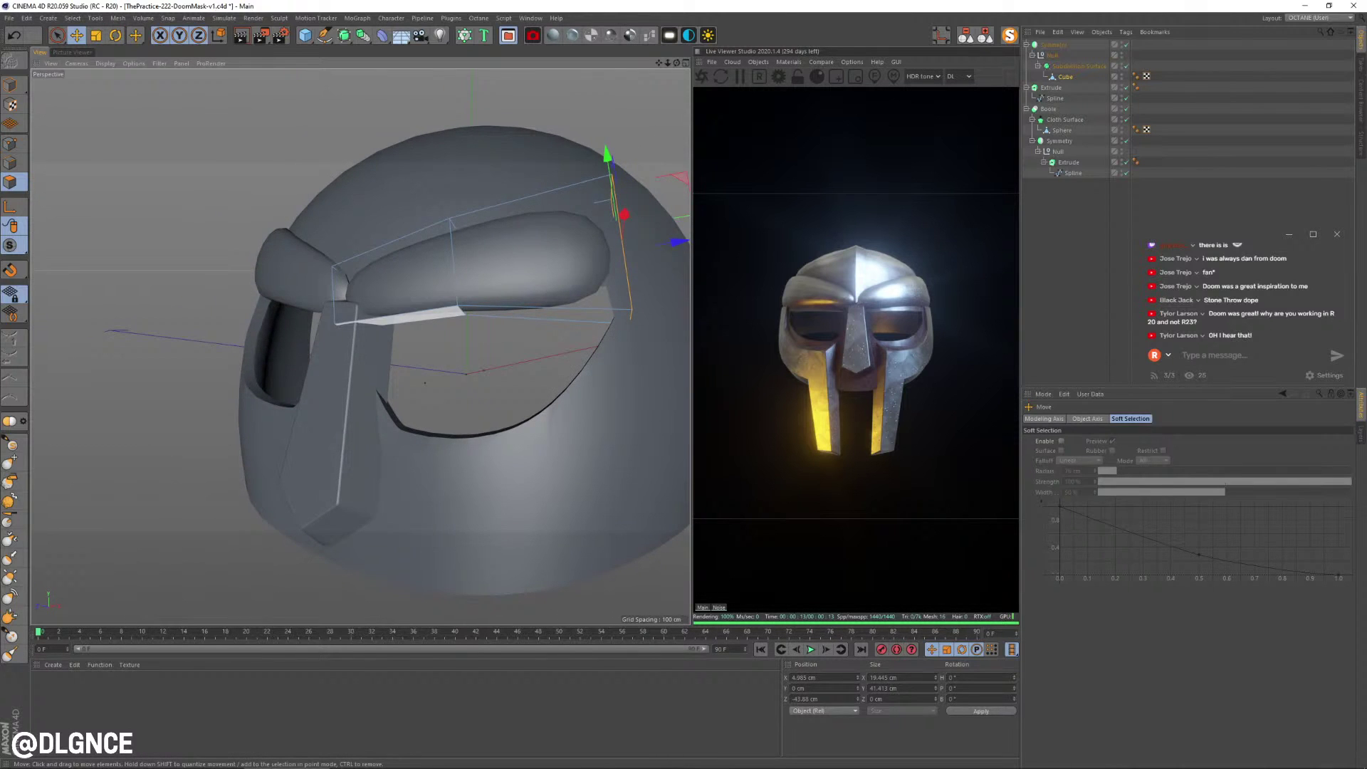
- Add a loop cut at a 50% offset between the brow cube's middle loop and its outer end
key(k)
key(l)
click(534, 198)
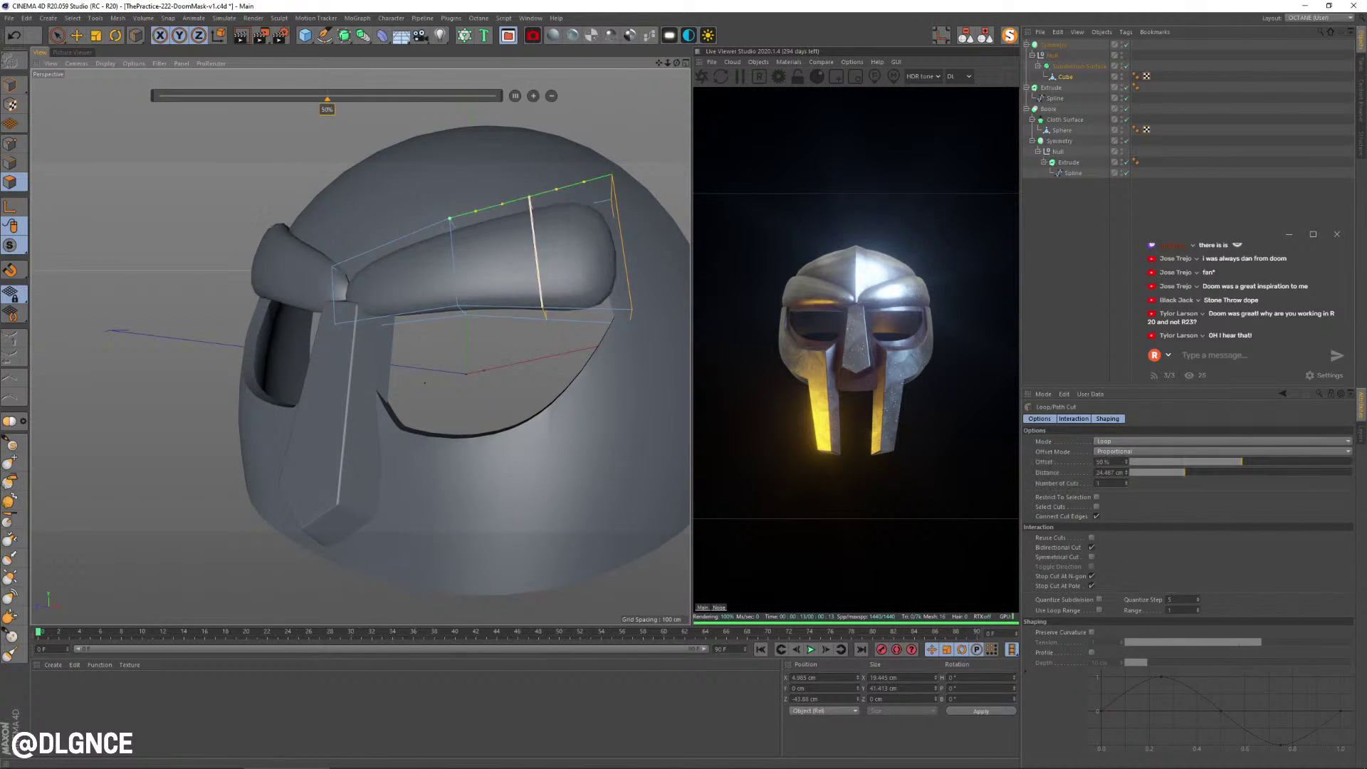
alt+drag(537, 214, 587, 238)
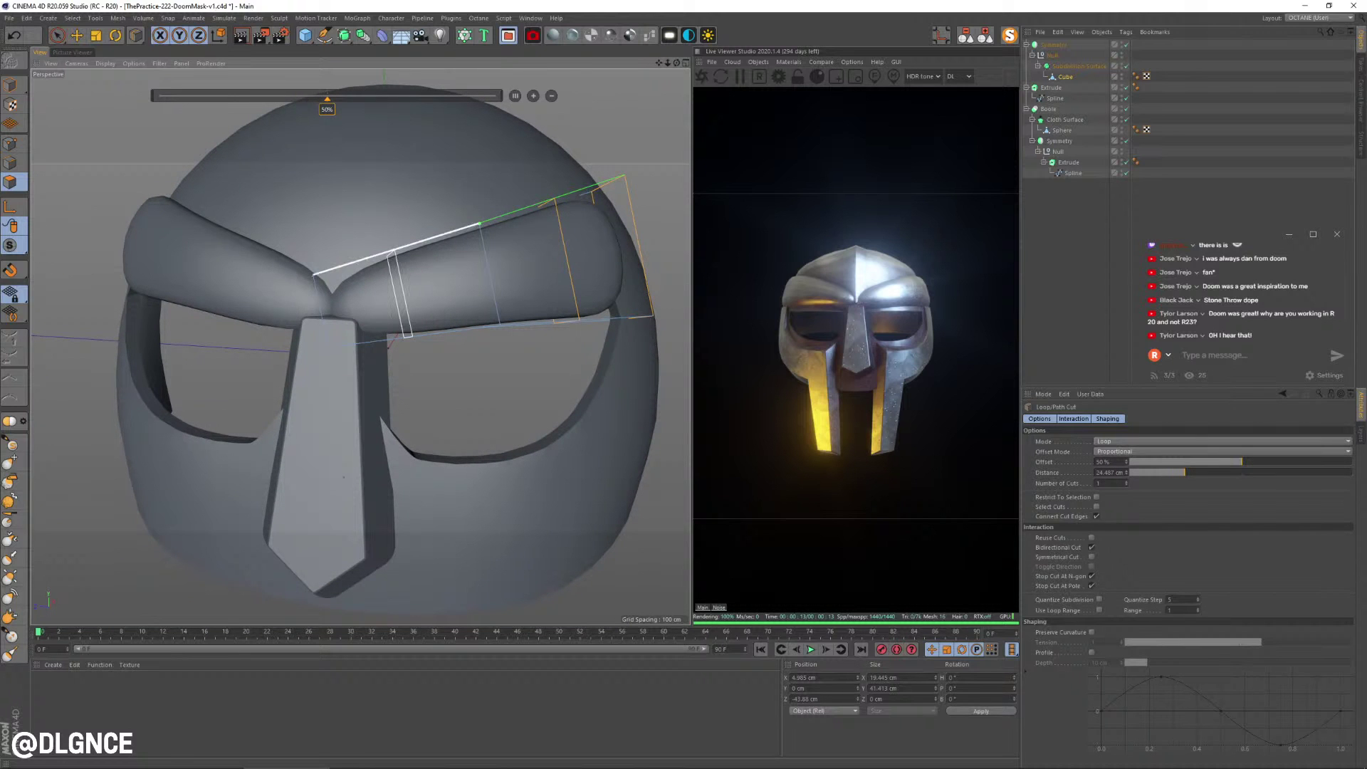
- Try a second loop cut between the brow cube's nose end and its middle loop
click(397, 249)
mouse_move(397, 249)
alt+mouse_down()
mouse_move(331, 257)
mouse_move(420, 246)
alt+mouse_up()
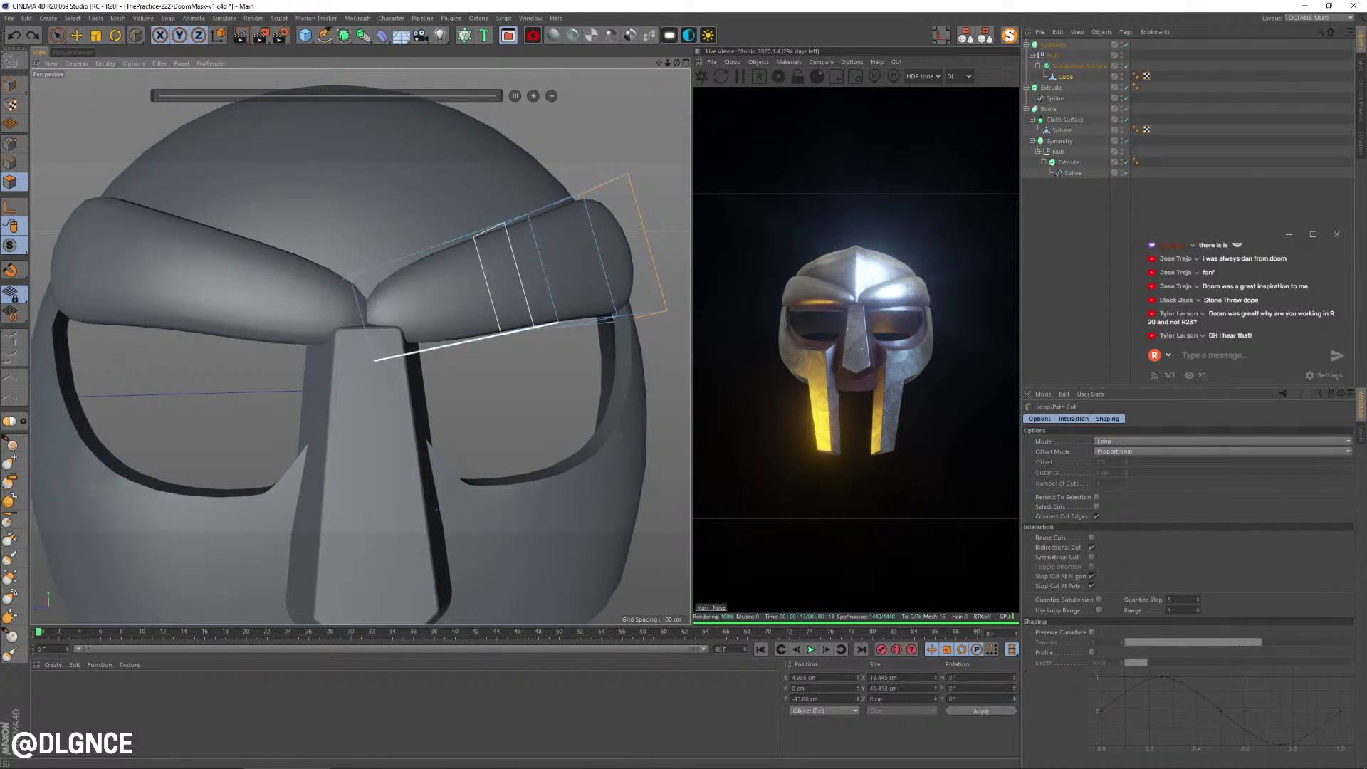
alt+drag(427, 342, 360, 331)
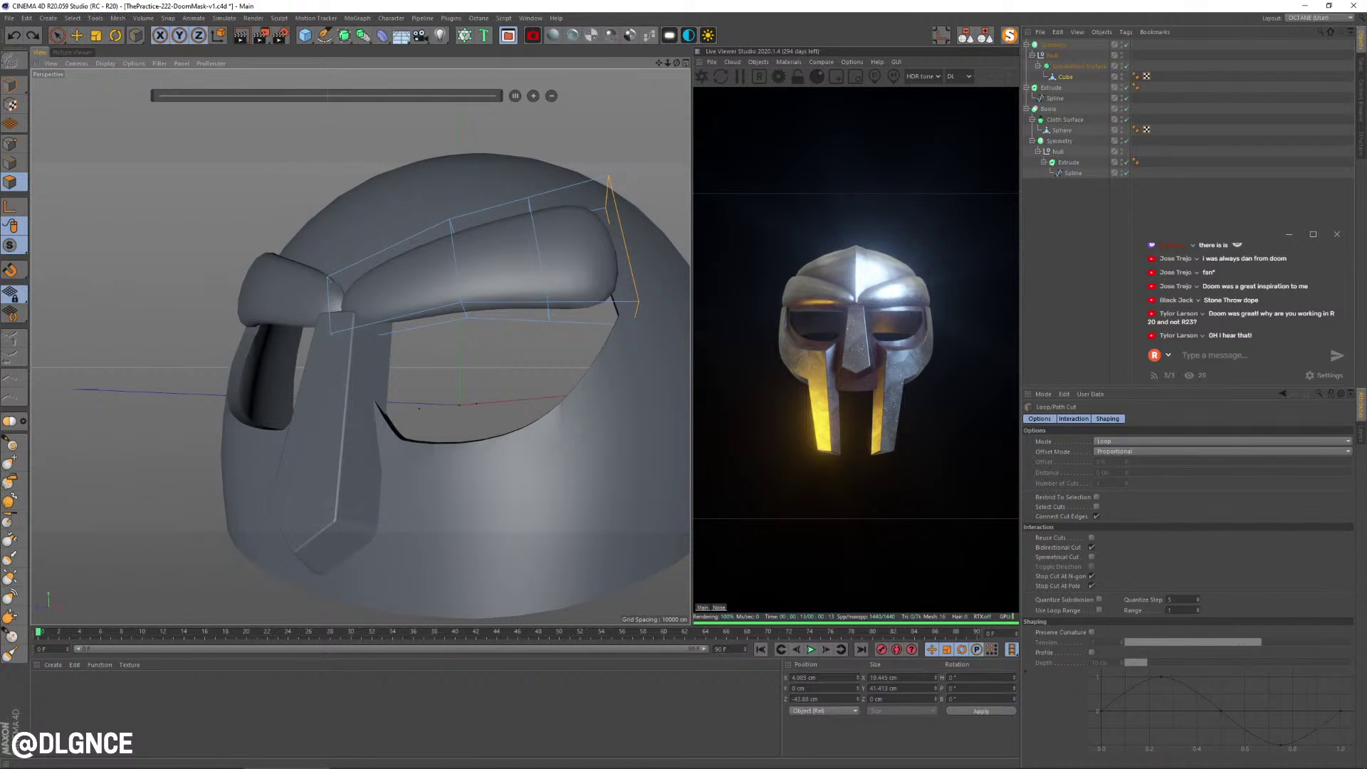
- Examine the brow ridge's shape and fit against the helmet from the front and side in Model mode
alt+drag(577, 271, 456, 293)
click(10, 86)
alt+drag(356, 320, 552, 317)
alt+drag(427, 324, 363, 328)
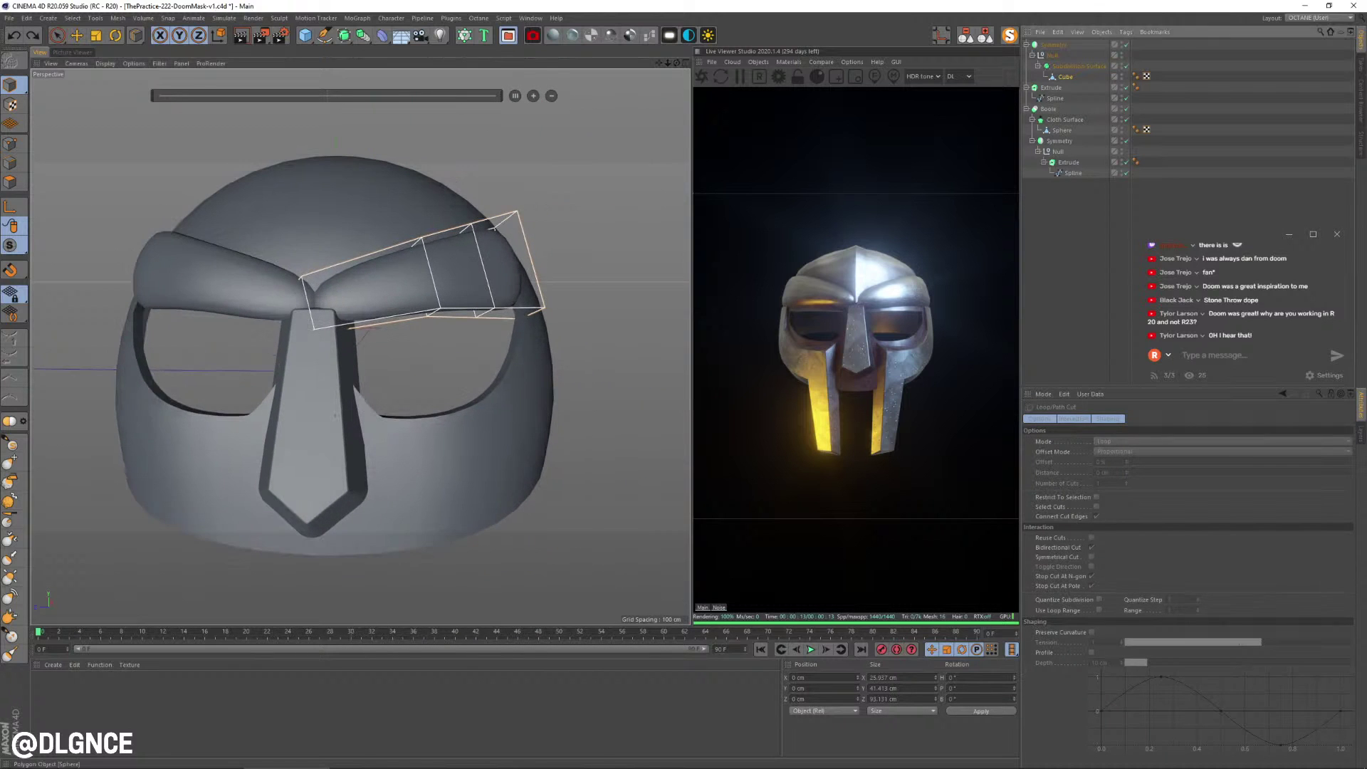
scroll(363, 323, down, 2)
alt+middle_drag(363, 323, 426, 317)
key(e)
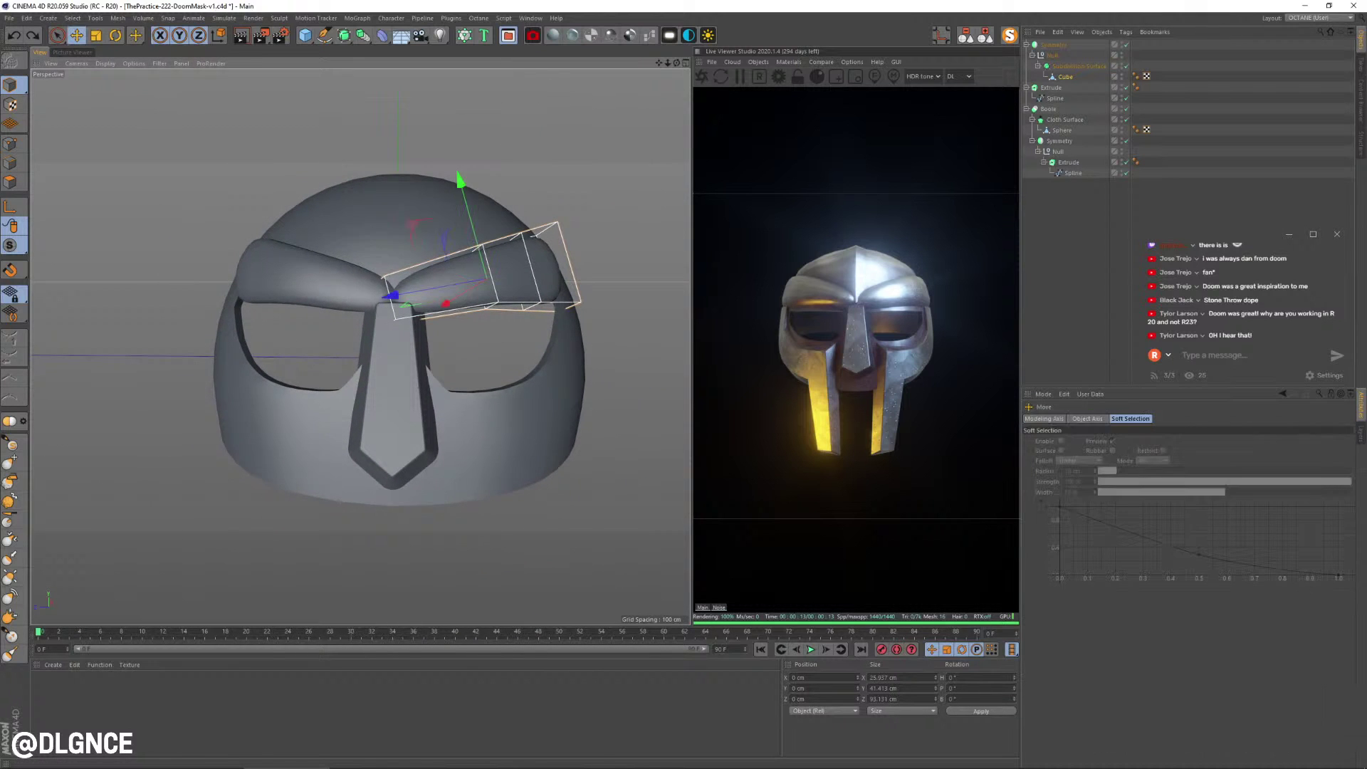
alt+drag(425, 317, 385, 317)
- Select the lower edge of the brow cube's outer loop and move it down to about Y -20 cm and Z -19 cm
click(10, 163)
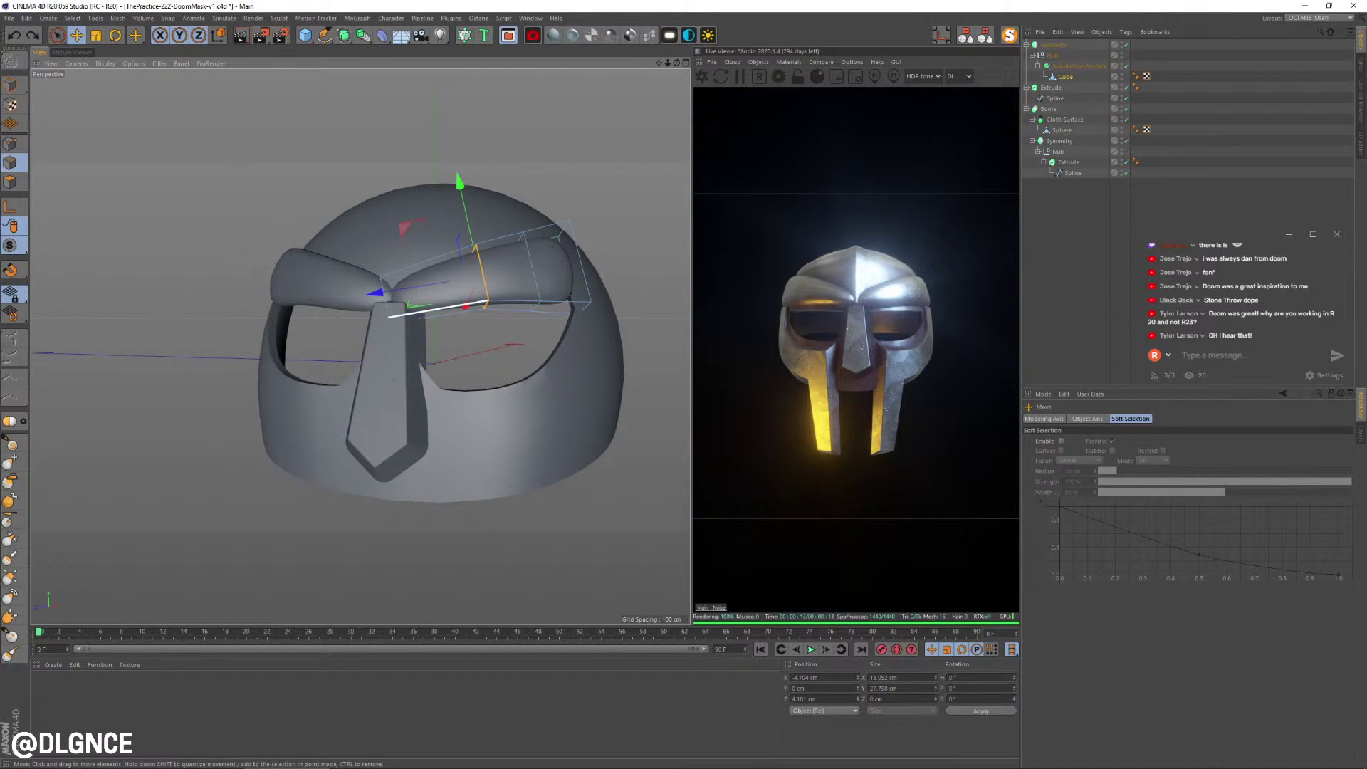
click(376, 310)
drag(425, 371, 476, 381)
click(537, 308)
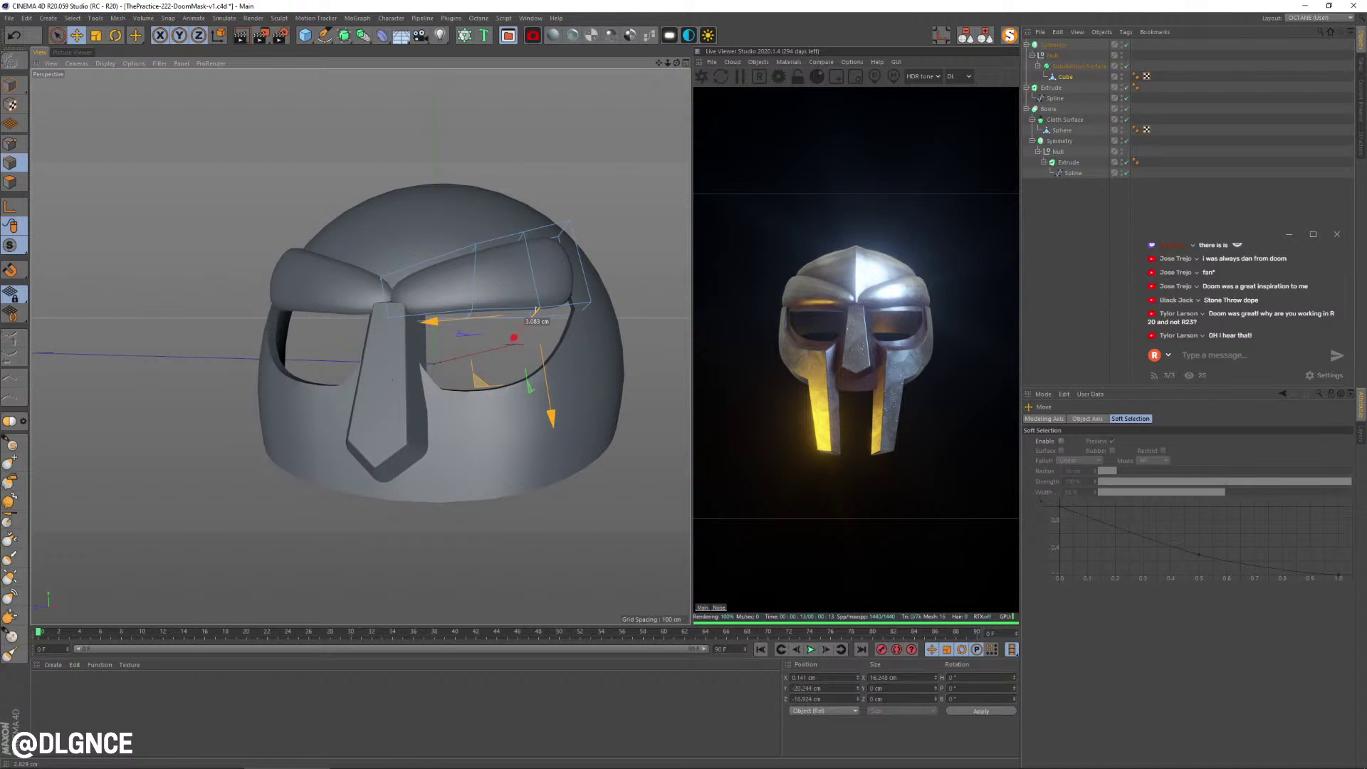
drag(535, 311, 534, 310)
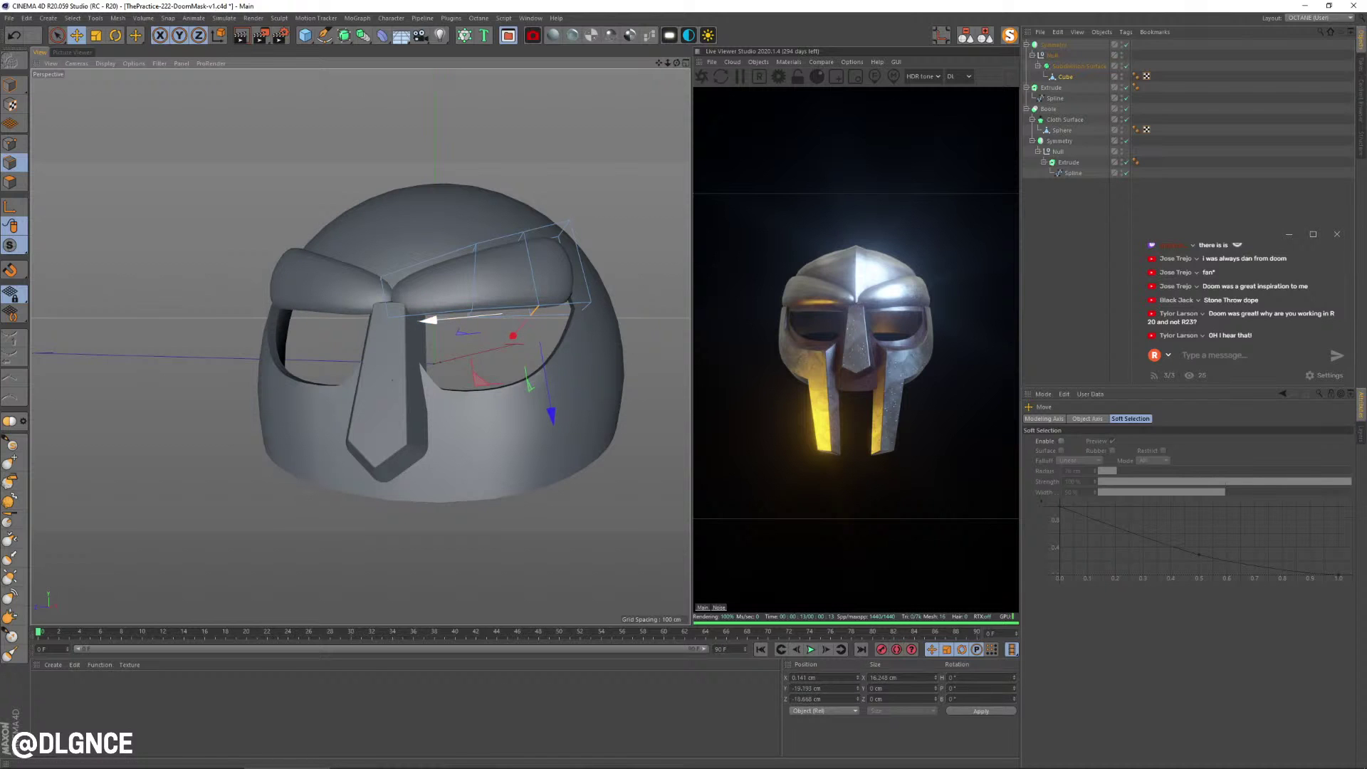
- Select the lower edge of the brow cube's middle loop and lower it toward the eye opening, at about Z 13 cm
alt+drag(456, 363, 448, 336)
click(503, 316)
click(489, 306)
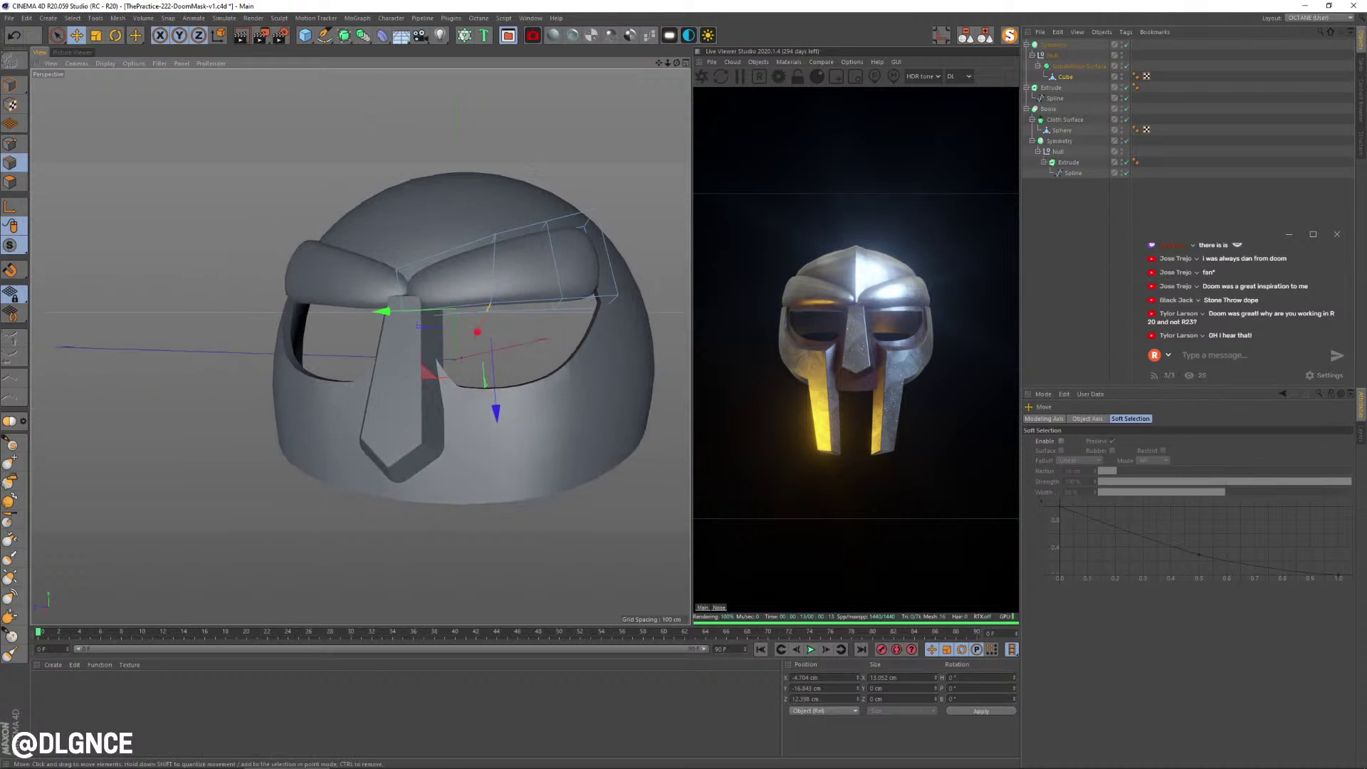
drag(497, 407, 456, 294)
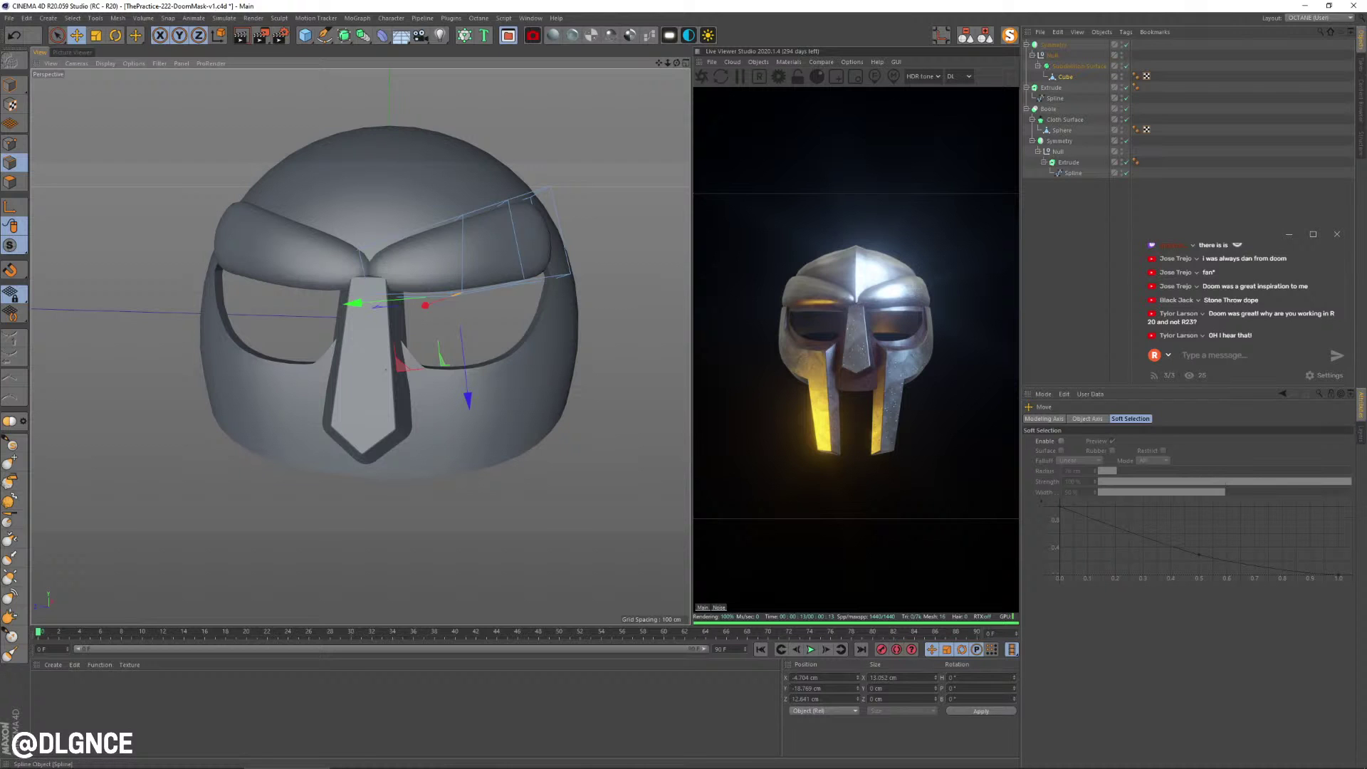
- Select the upper points of the eye-opening spline and lower them so the opening's top edge sits just under the brow
click(1073, 173)
click(10, 144)
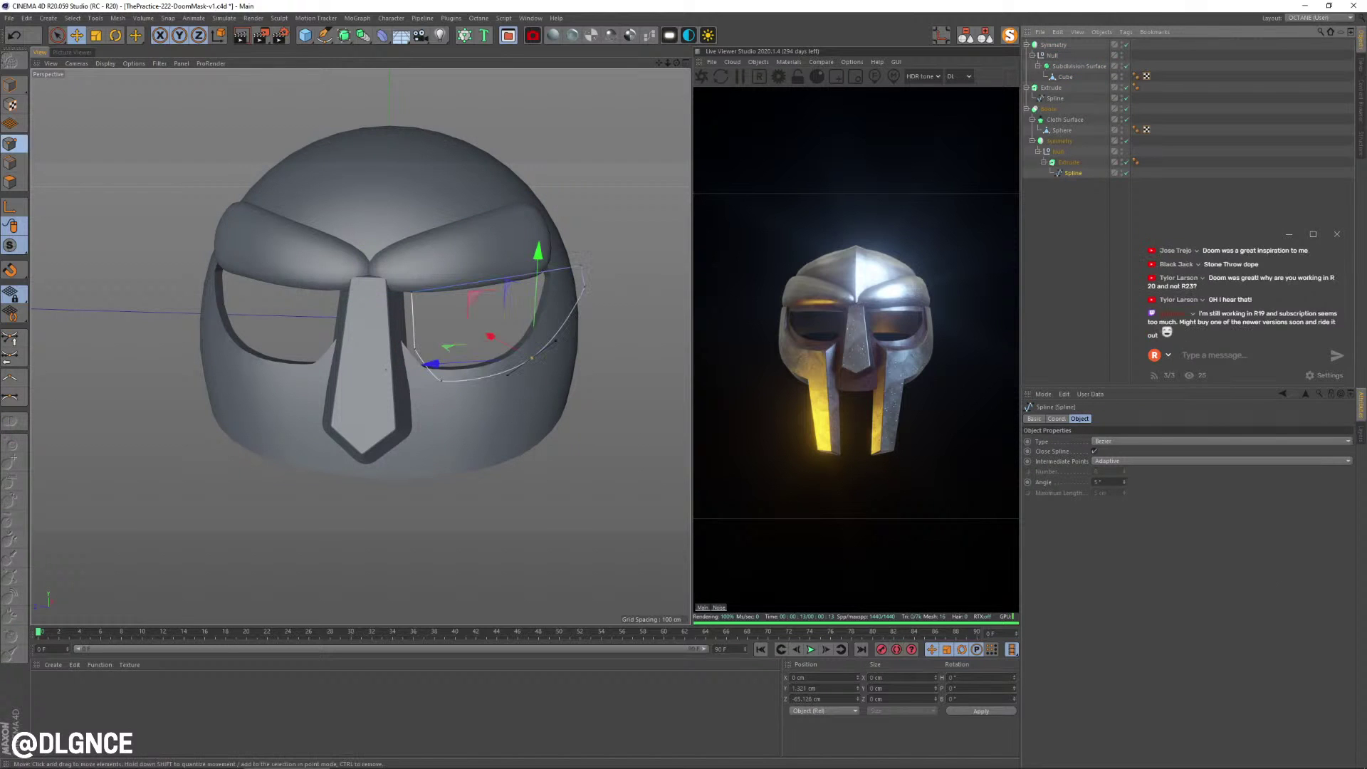
key(ctrl+a)
alt+drag(541, 356, 499, 324)
key(9)
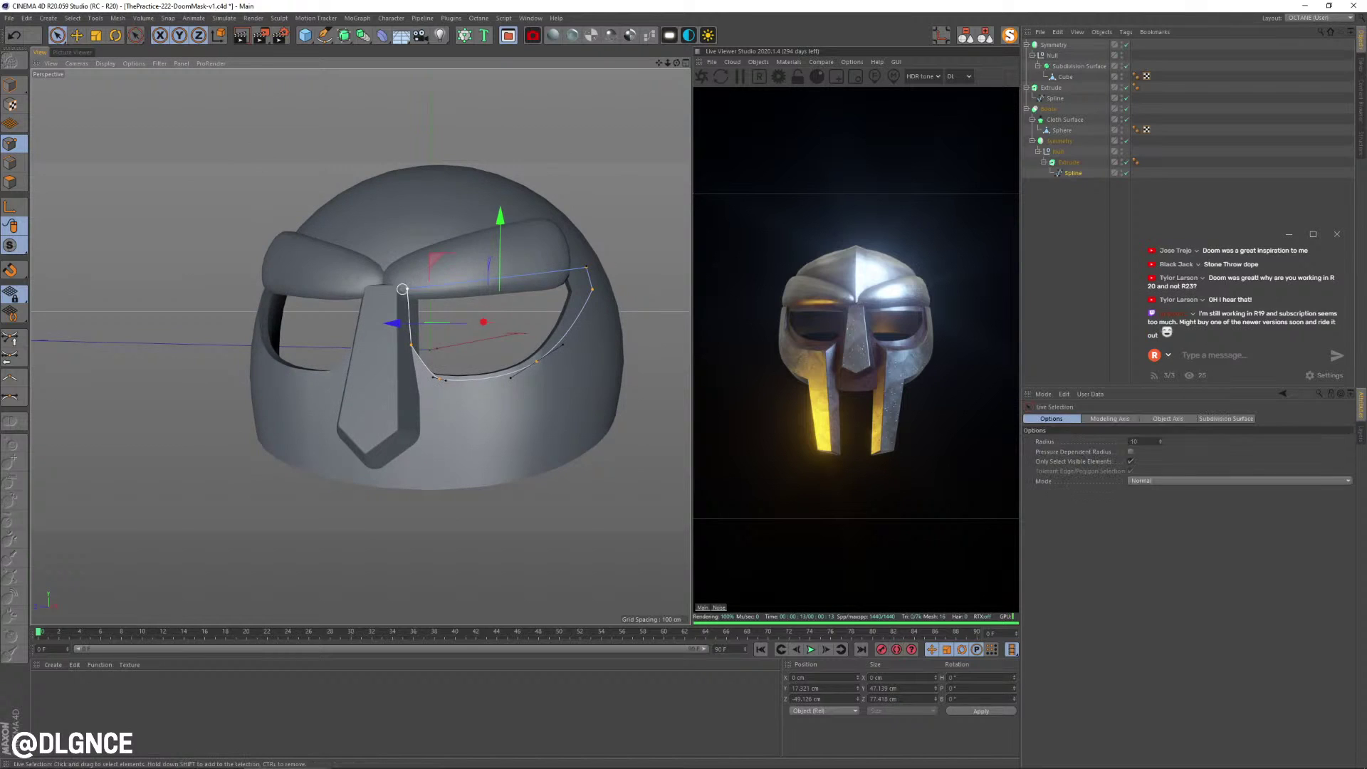
drag(573, 265, 597, 262)
drag(498, 173, 497, 185)
drag(431, 225, 437, 227)
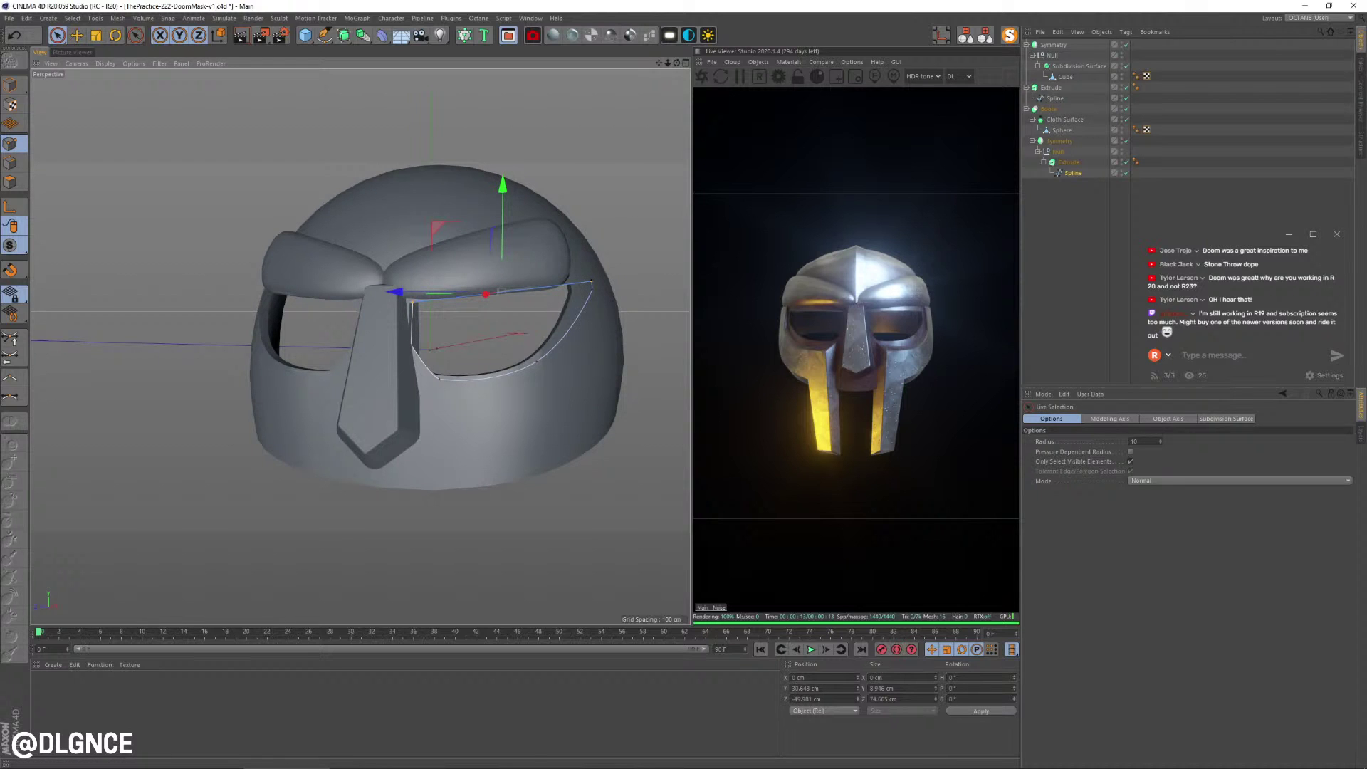
- Compare the model with the reference photo of the mask and review its overall shape with nothing selected
drag(1366, 79, 656, 95)
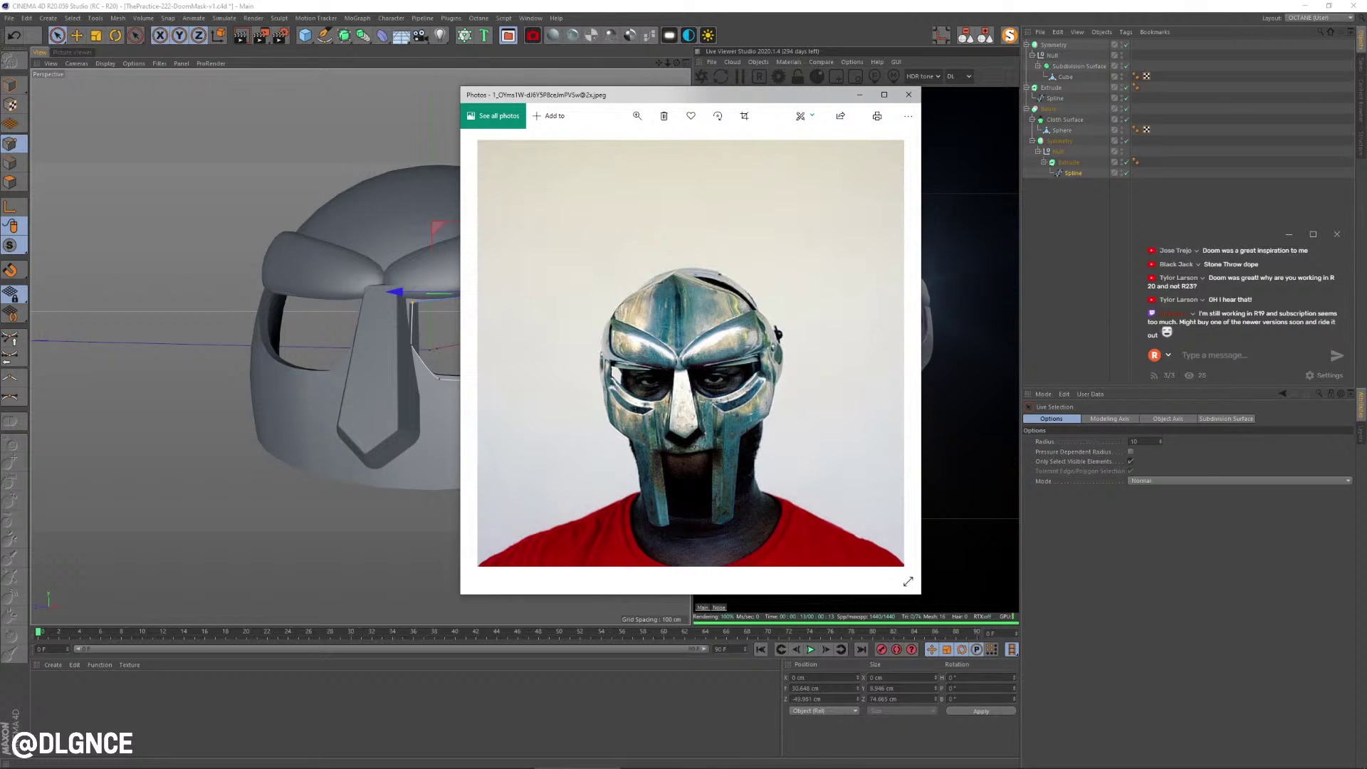
drag(736, 96, 1366, 64)
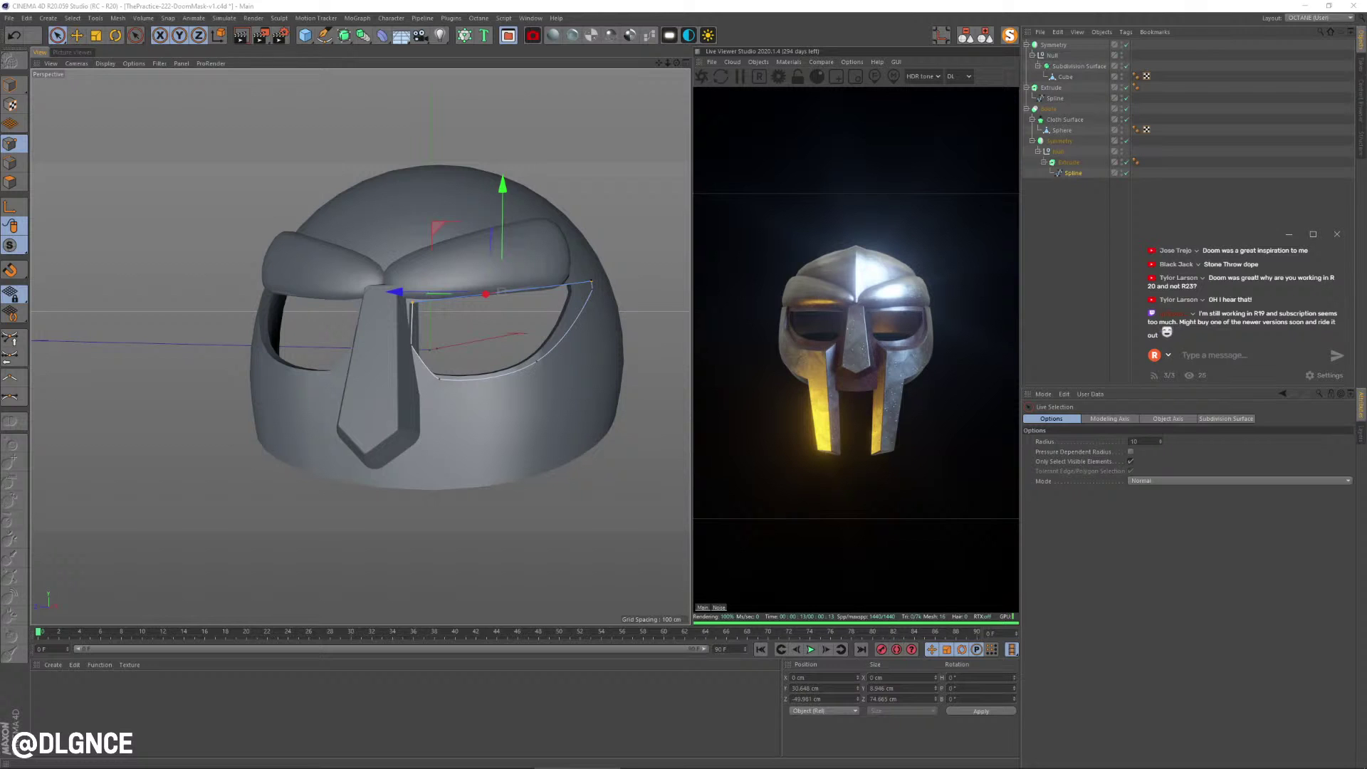
click(1076, 239)
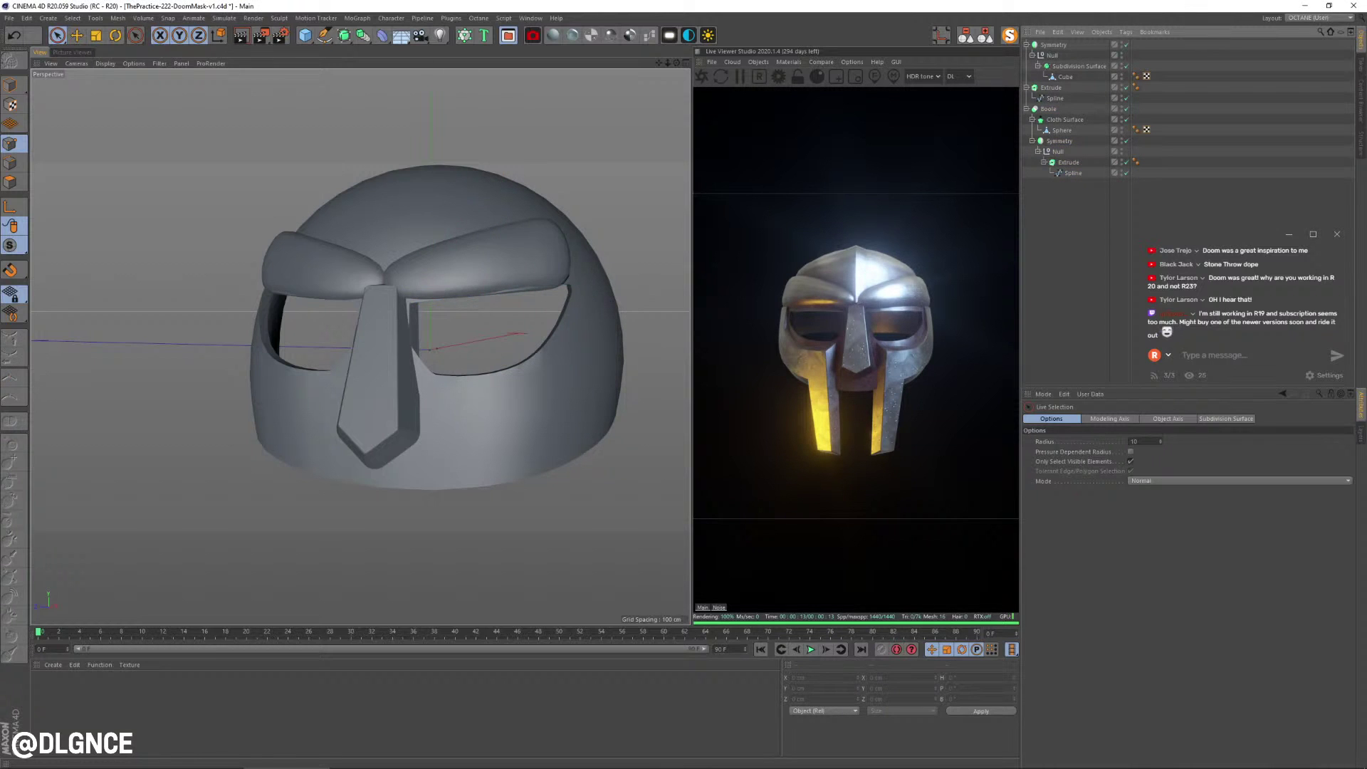
scroll(391, 131, up, 1)
scroll(471, 295, down, 2)
alt+middle_drag(412, 361, 361, 346)
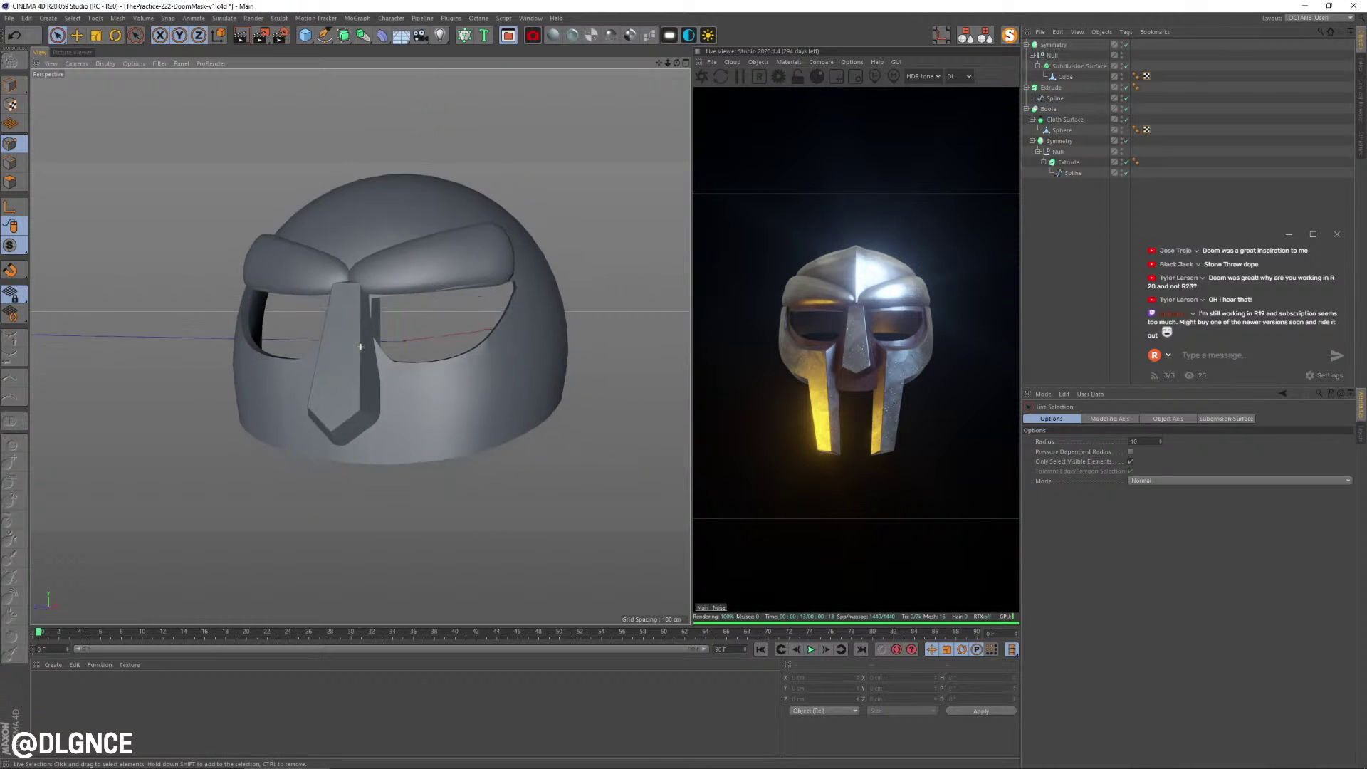
mouse_move(360, 346)
alt+mouse_down()
mouse_move(417, 302)
mouse_move(367, 347)
mouse_move(335, 349)
alt+mouse_up()
- Adjust the upper and lower points of the brow cube's outer loop, placing the lower one at about Y -21 cm and Z -19 cm
key(e)
click(419, 299)
click(1065, 77)
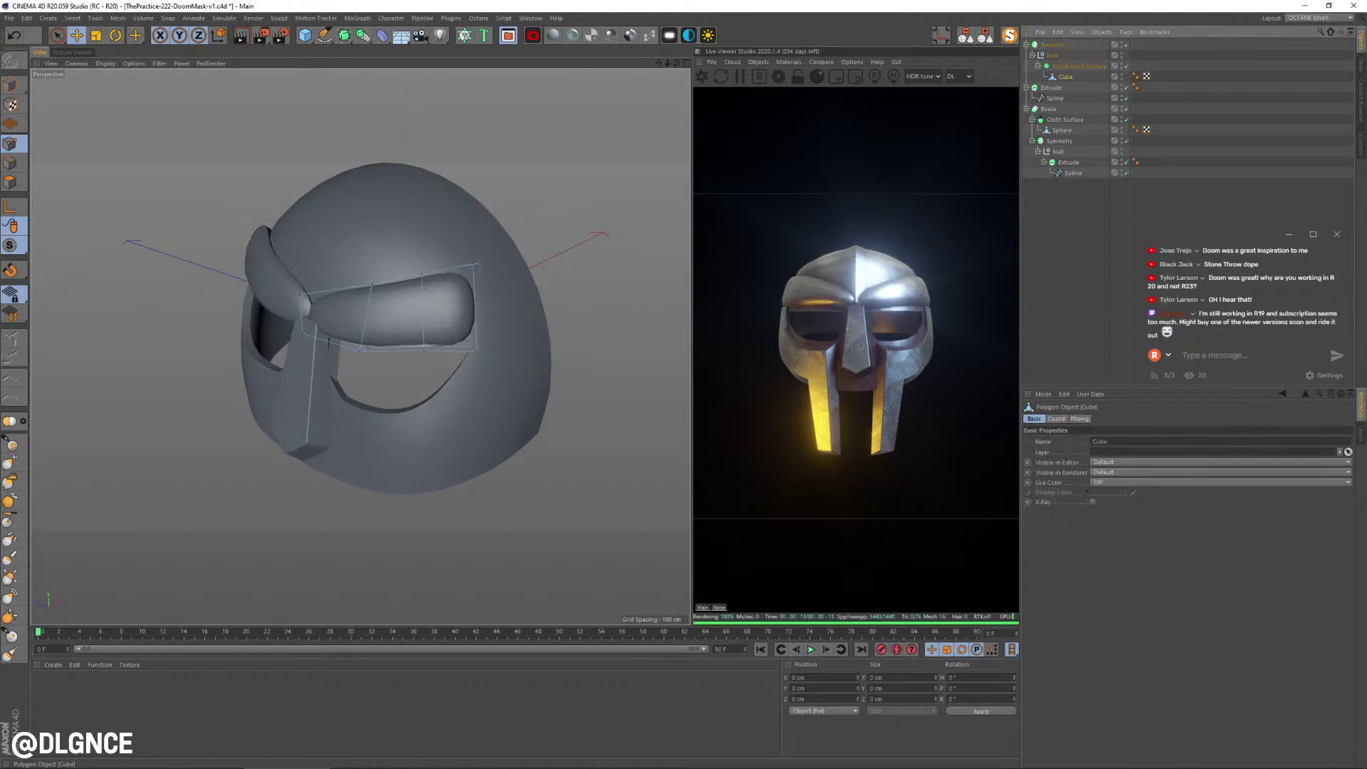
key(space)
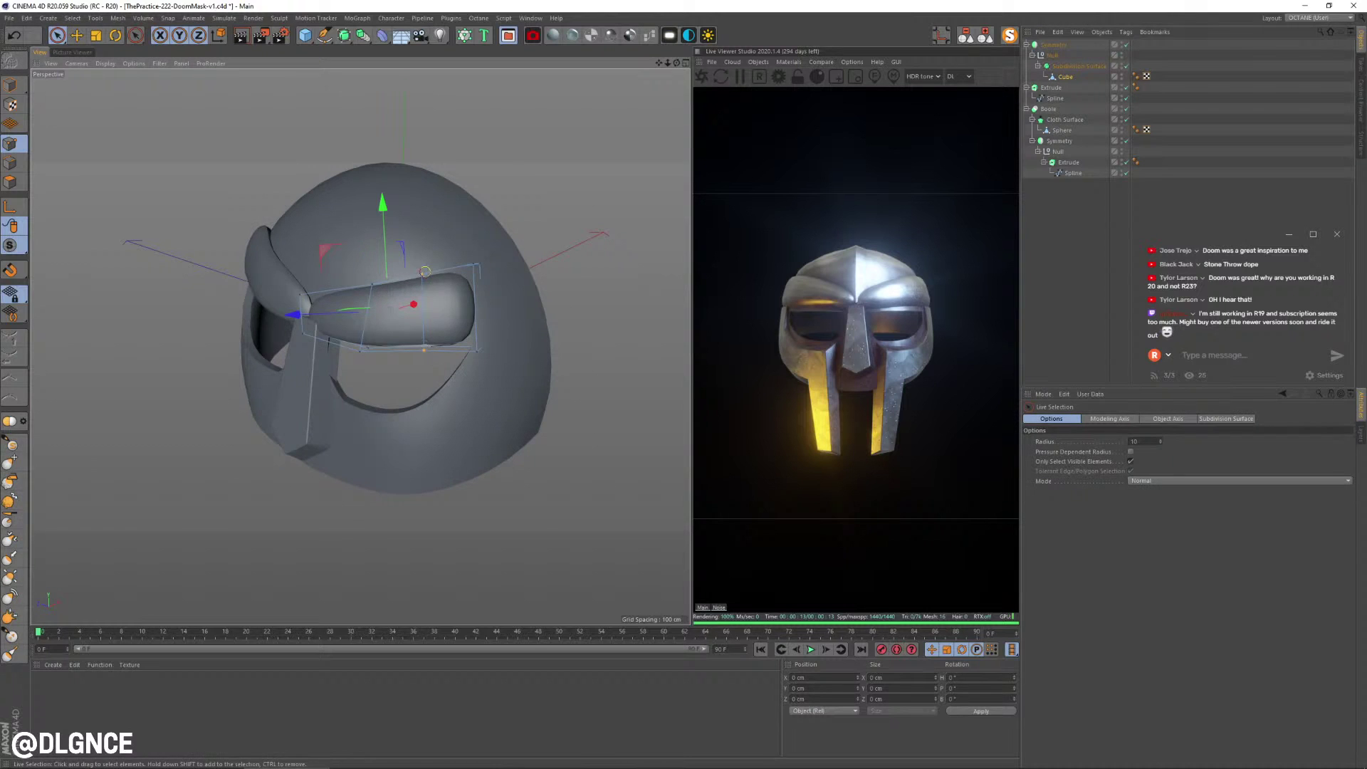
drag(425, 272, 466, 303)
click(420, 347)
drag(402, 261, 484, 340)
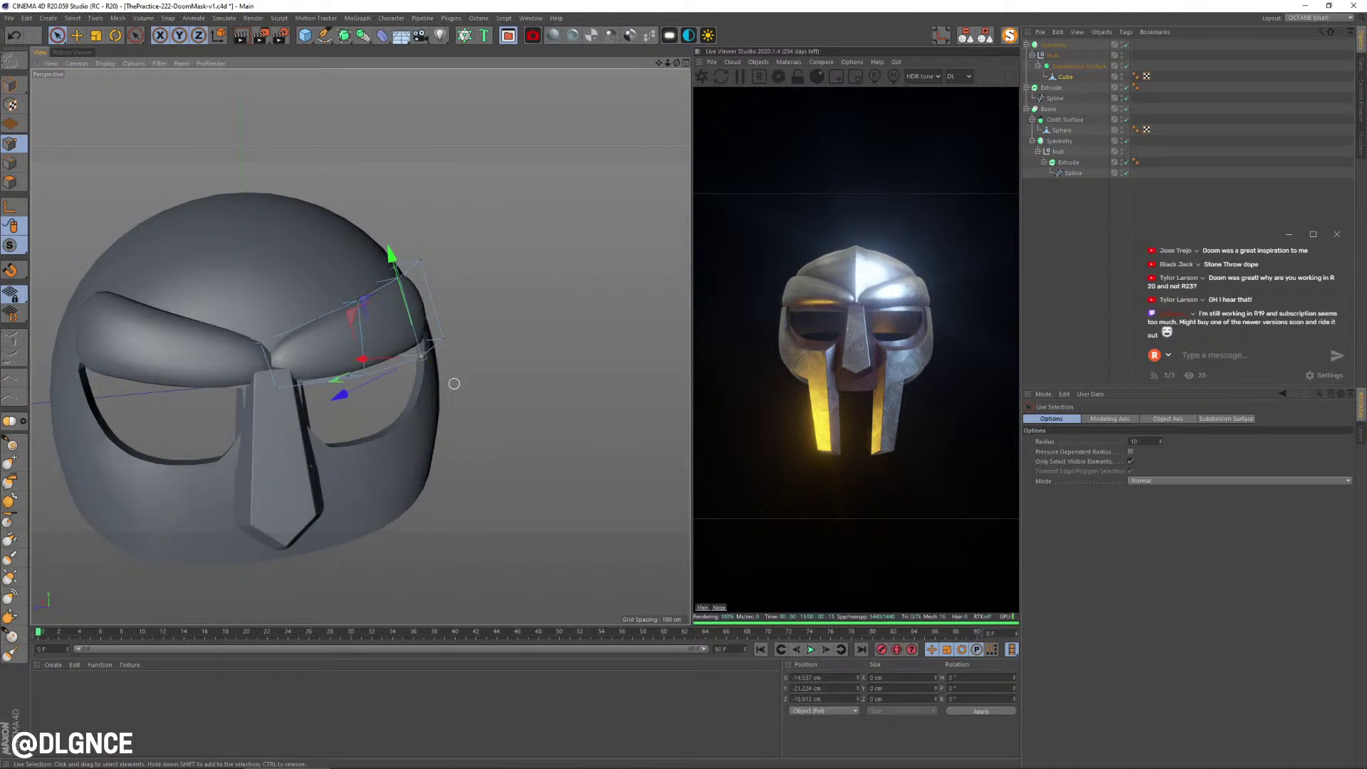
alt+middle_drag(455, 384, 532, 339)
alt+drag(532, 340, 384, 313)
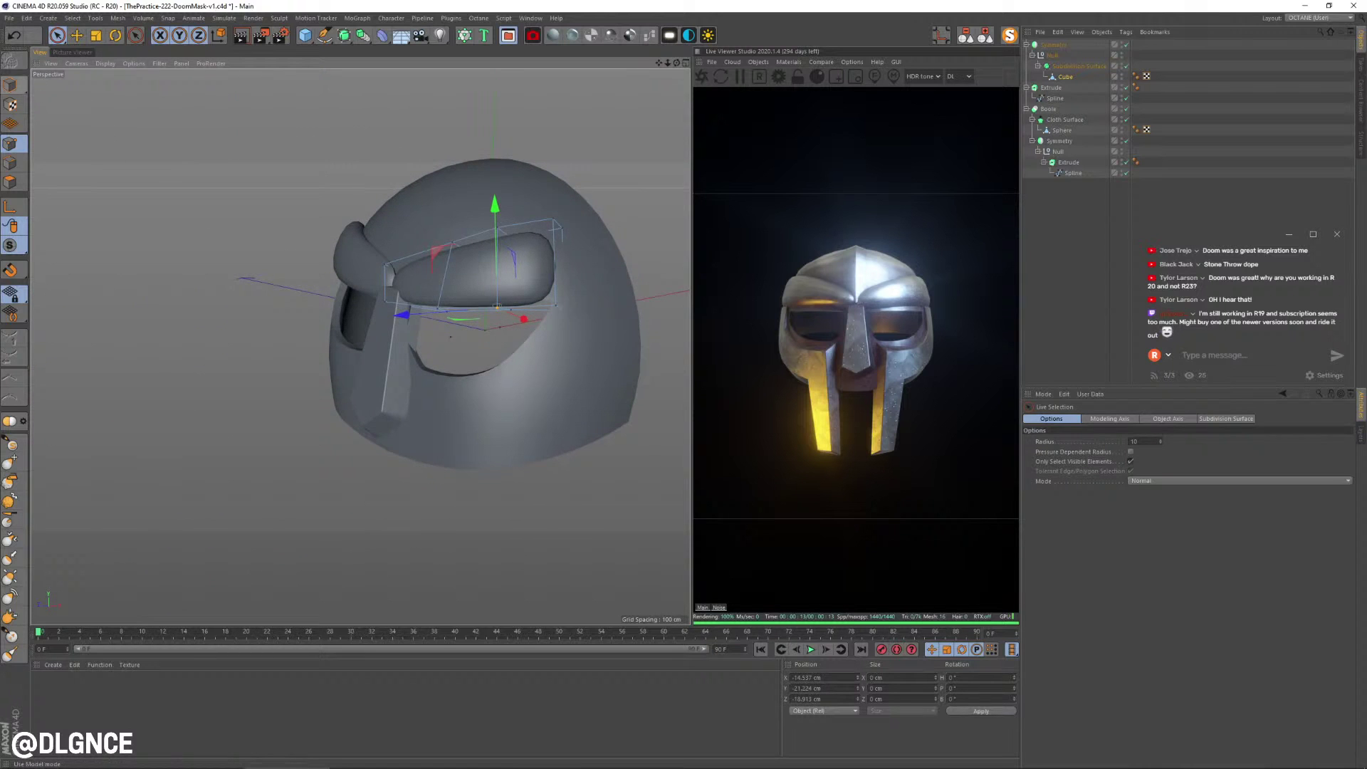
click(10, 86)
alt+drag(285, 299, 334, 324)
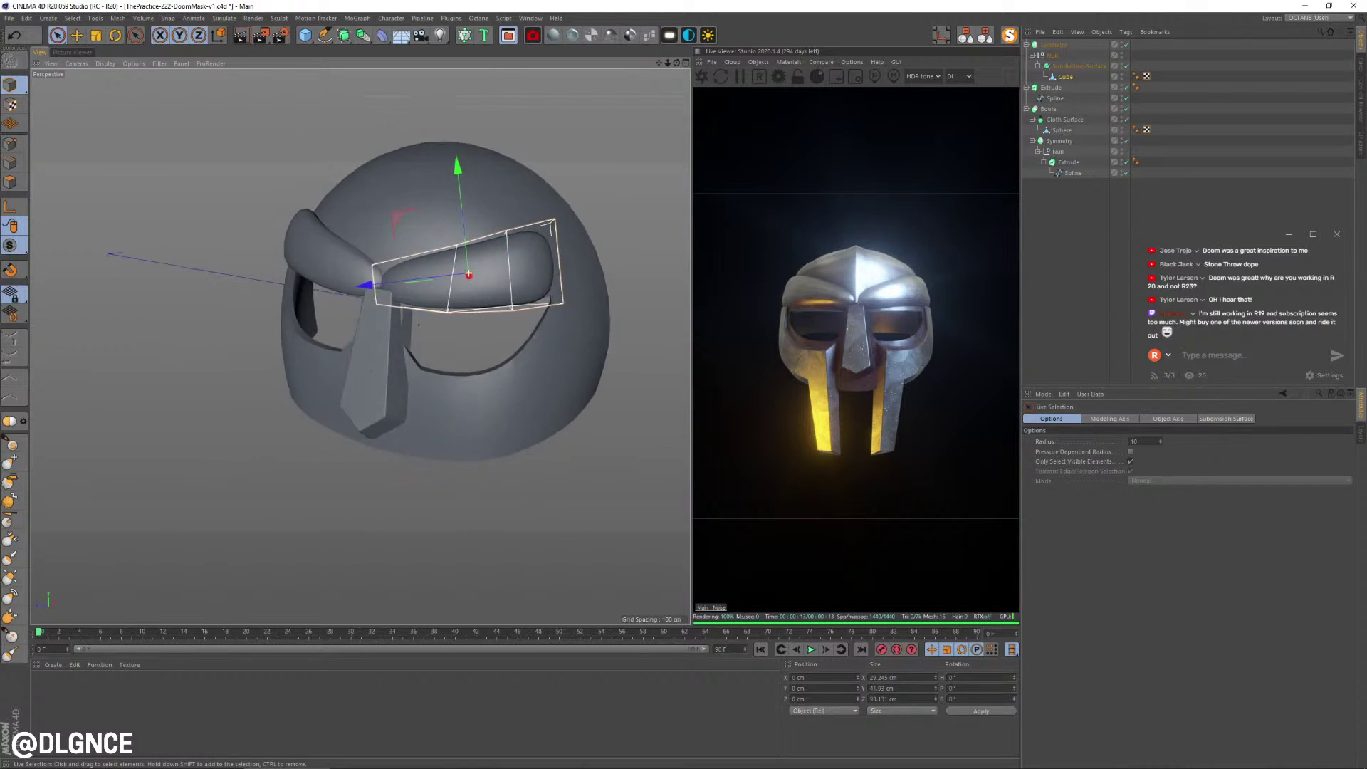
- Select the upper points of the brow cube's middle loop and slide them toward the nose, to about Z 13 cm
click(10, 143)
alt+drag(356, 245, 452, 242)
click(458, 255)
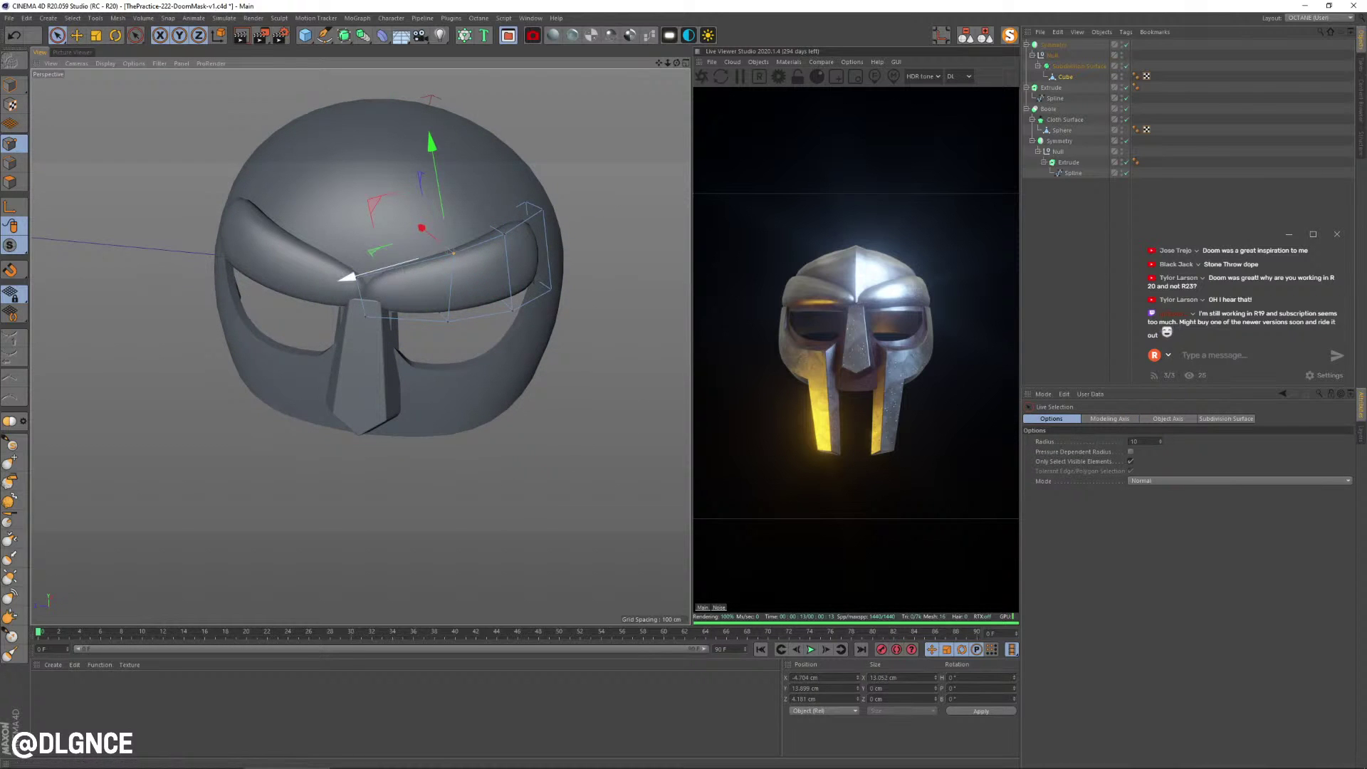
drag(351, 278, 382, 233)
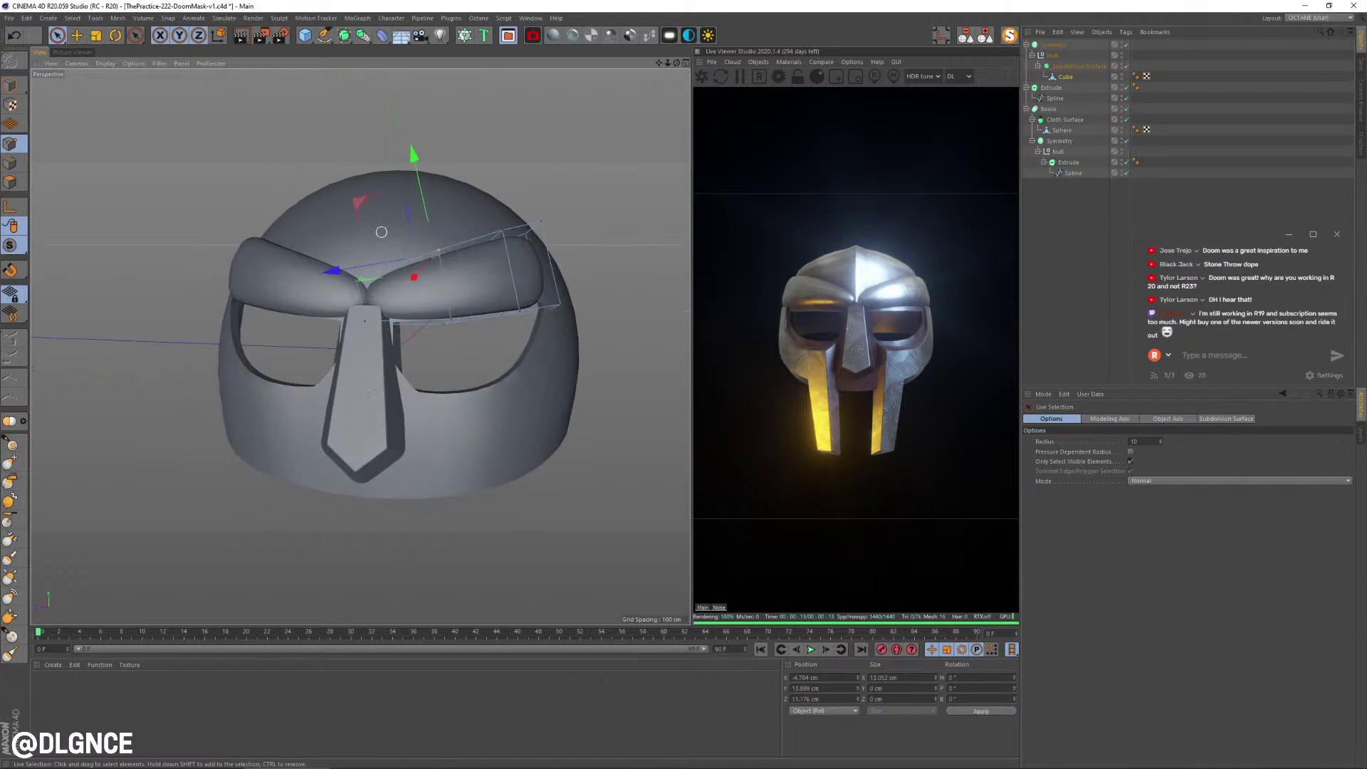
alt+middle_drag(406, 288, 446, 243)
click(10, 85)
alt+drag(391, 274, 428, 288)
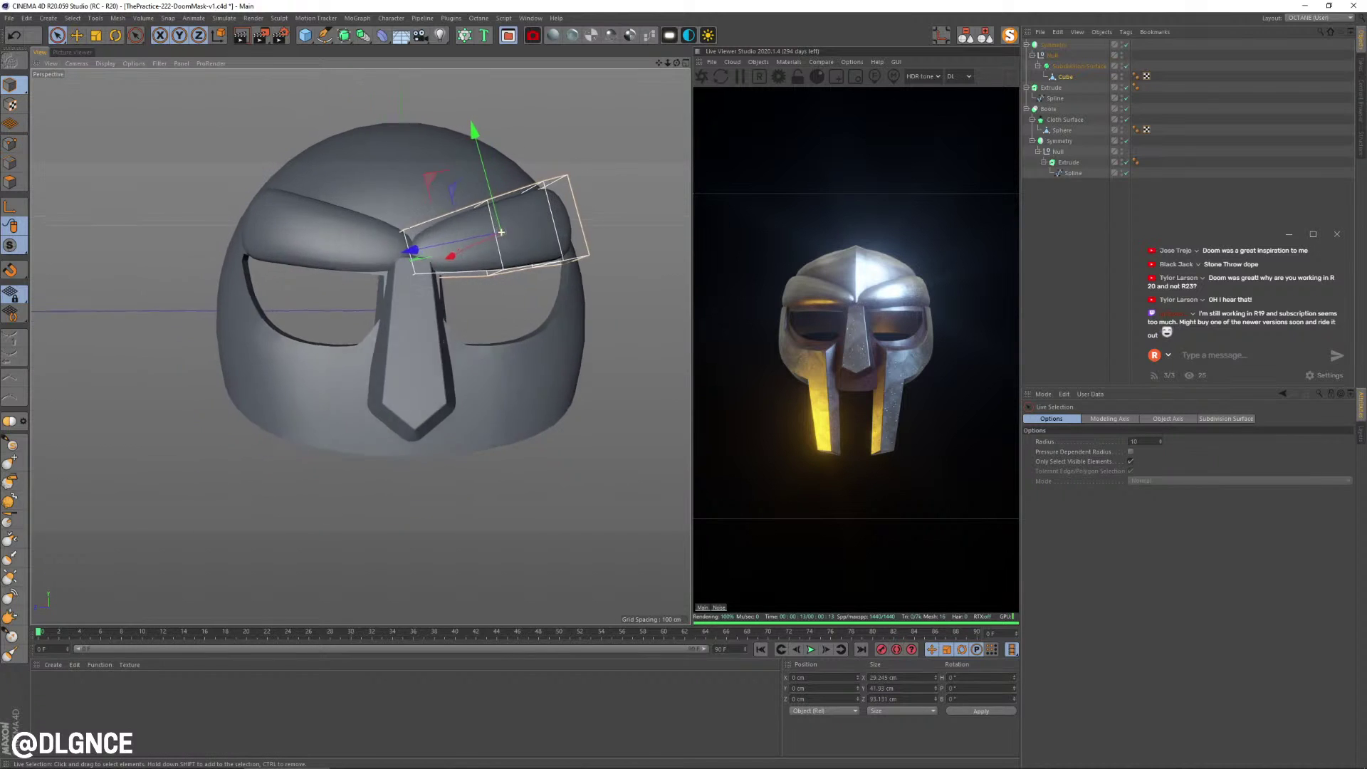
alt+middle_drag(427, 289, 386, 291)
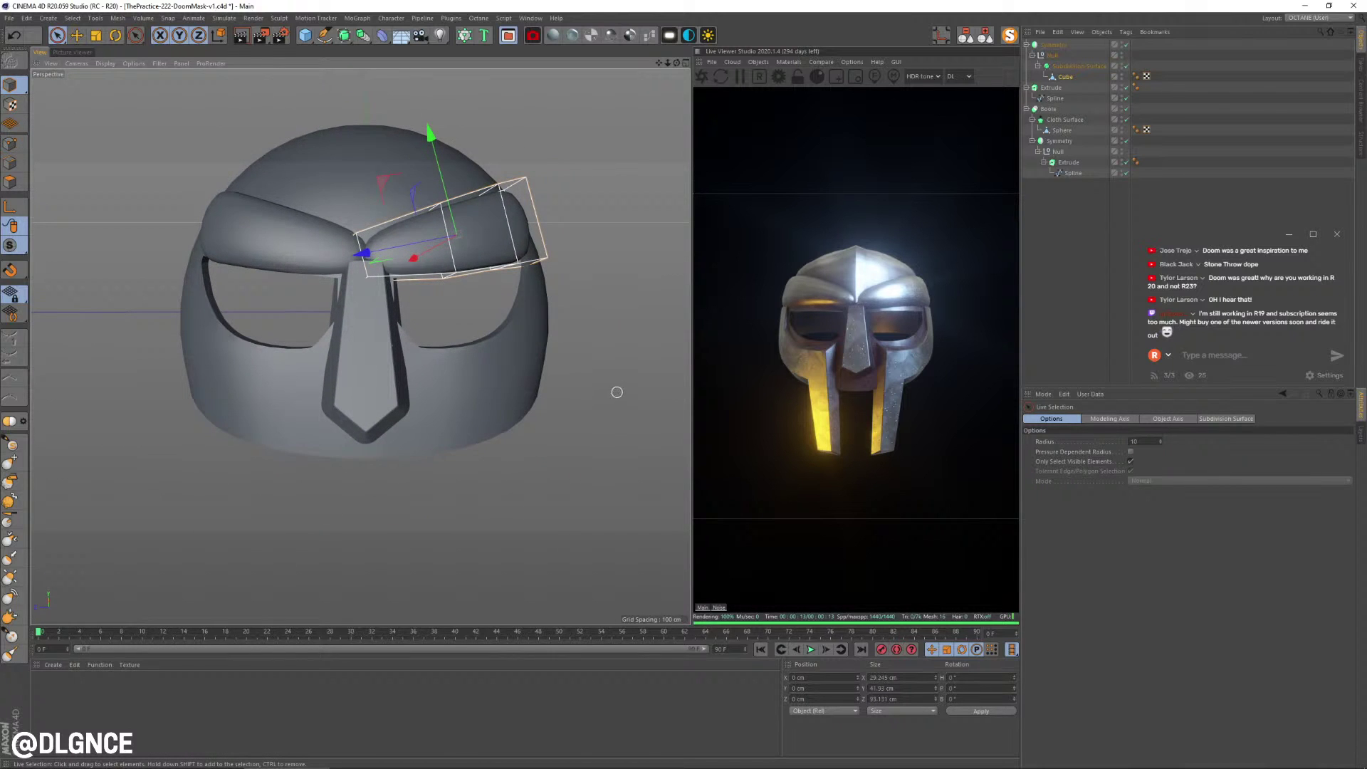
- Select the eye-opening spline in point mode and fine-tune its inner upper point beside the nose piece
click(519, 363)
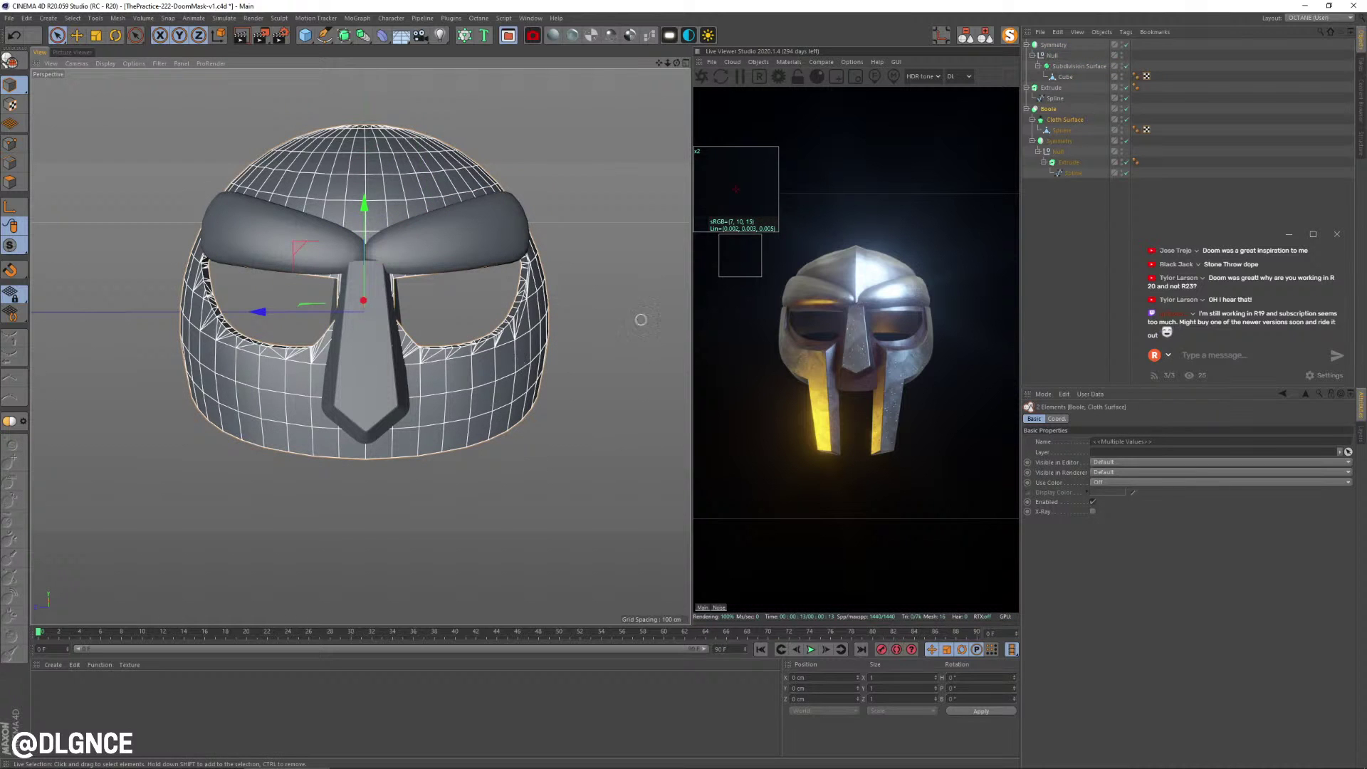
alt+middle_drag(586, 377, 613, 404)
alt+drag(613, 403, 600, 383)
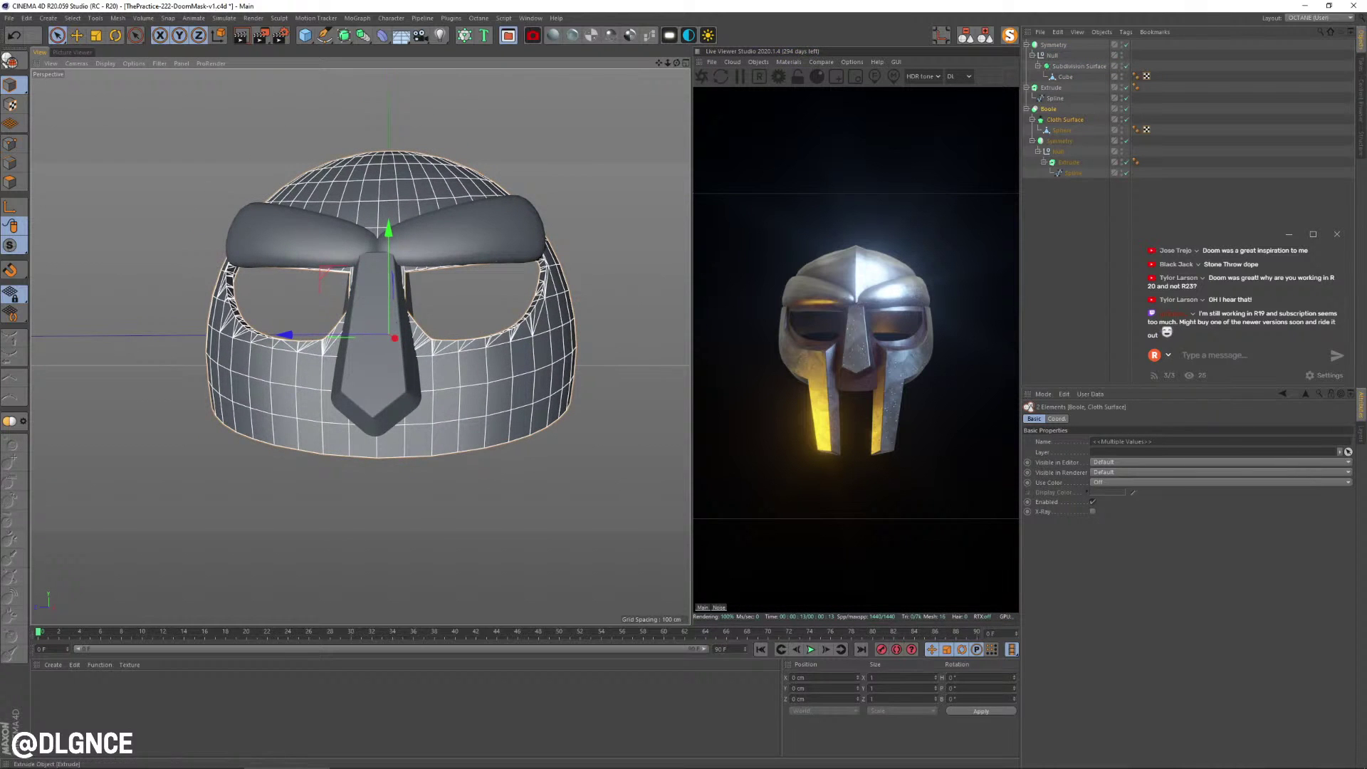
click(1072, 173)
click(10, 144)
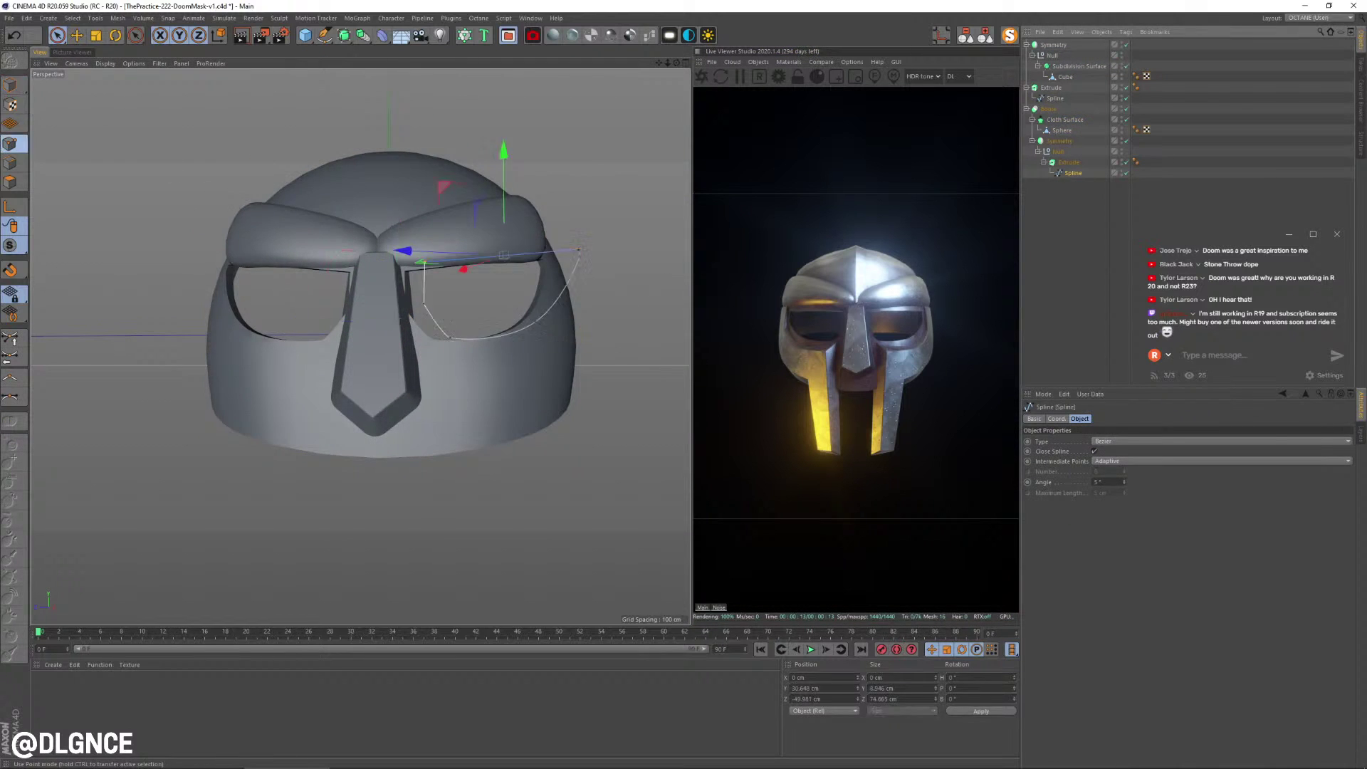
alt+drag(517, 358, 482, 366)
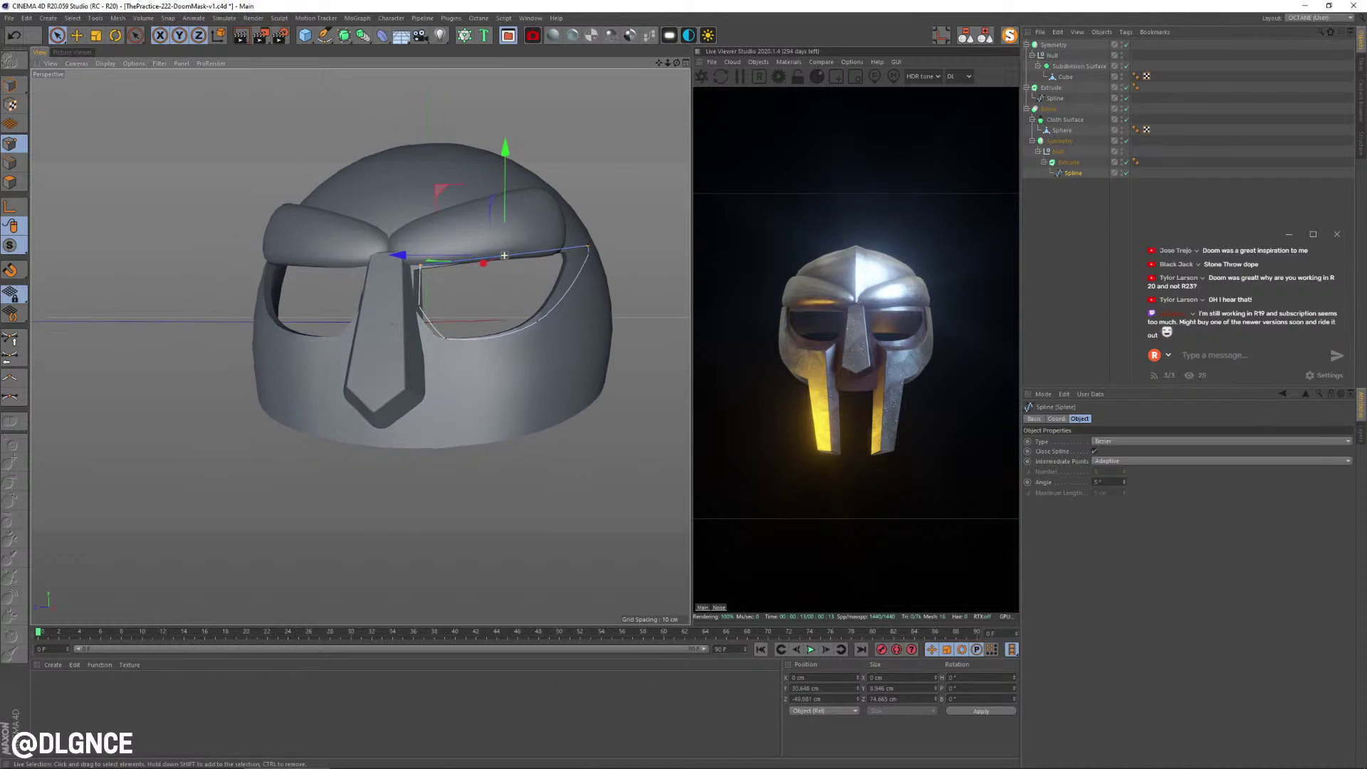
click(423, 265)
drag(358, 204, 353, 198)
drag(414, 262, 416, 264)
drag(421, 267, 420, 265)
- Reposition the eye-opening spline's outer corner points at about Z -87 cm, pulling one down to blunt the corner
click(588, 247)
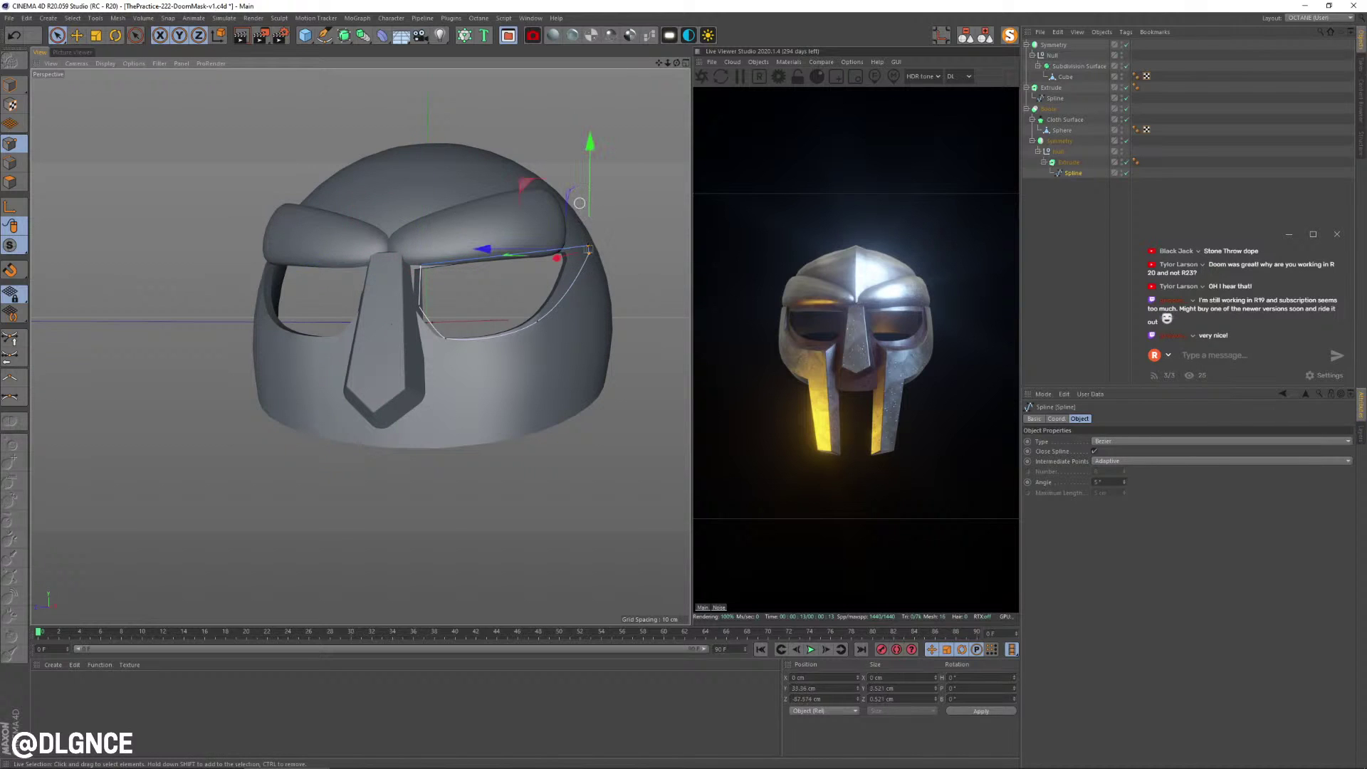
drag(588, 246, 585, 256)
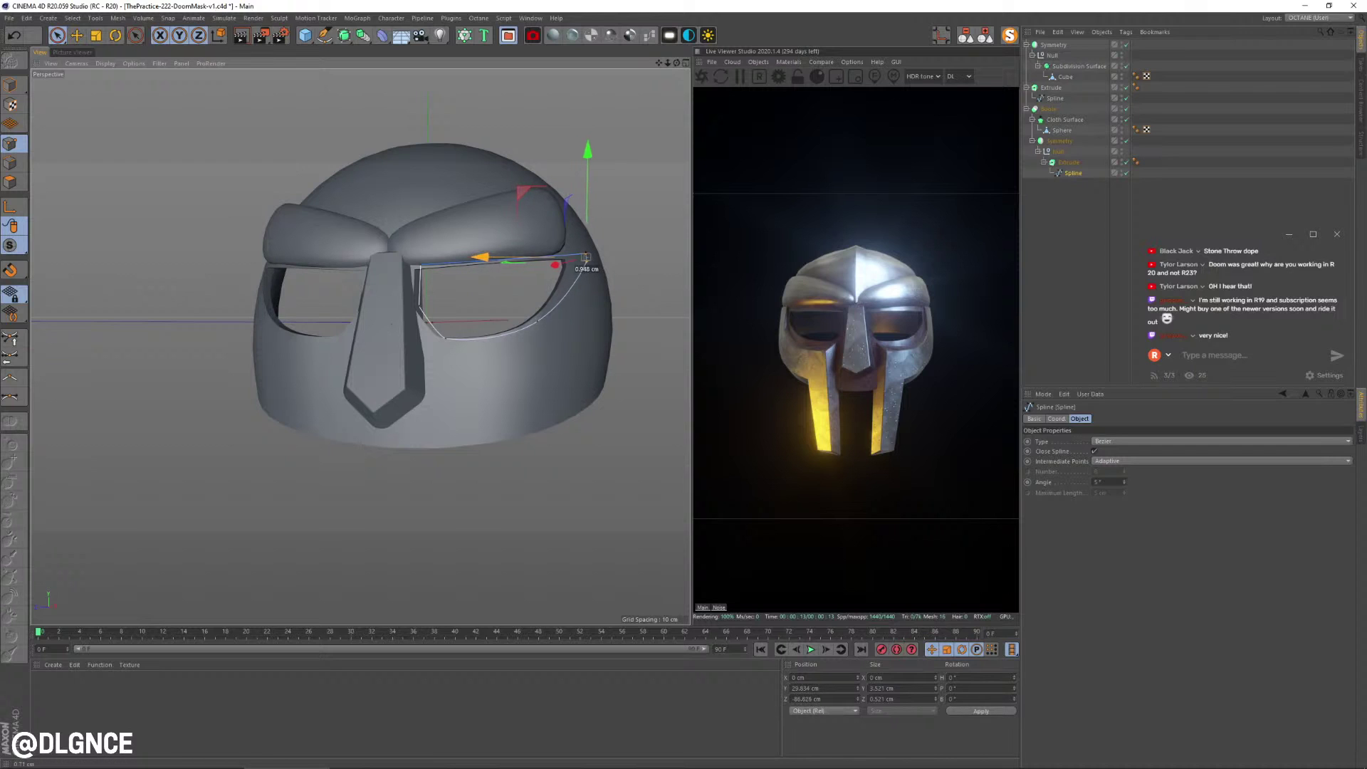
drag(585, 256, 585, 276)
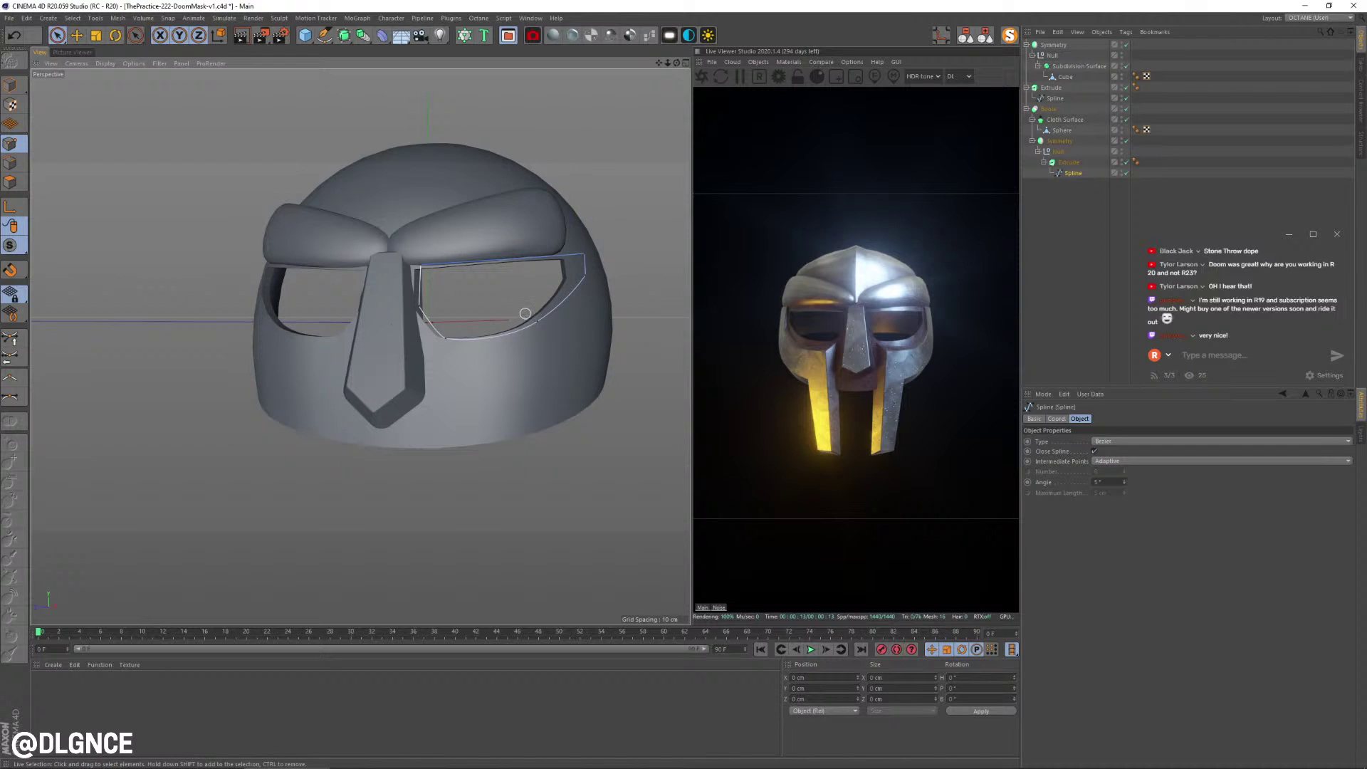
- Adjust the eye-opening spline's outer lower point at about Z -64 cm and rotate its tangent to reshape the lower curve
click(537, 321)
drag(473, 258, 473, 262)
key(r)
drag(587, 282, 595, 293)
alt+drag(594, 293, 551, 341)
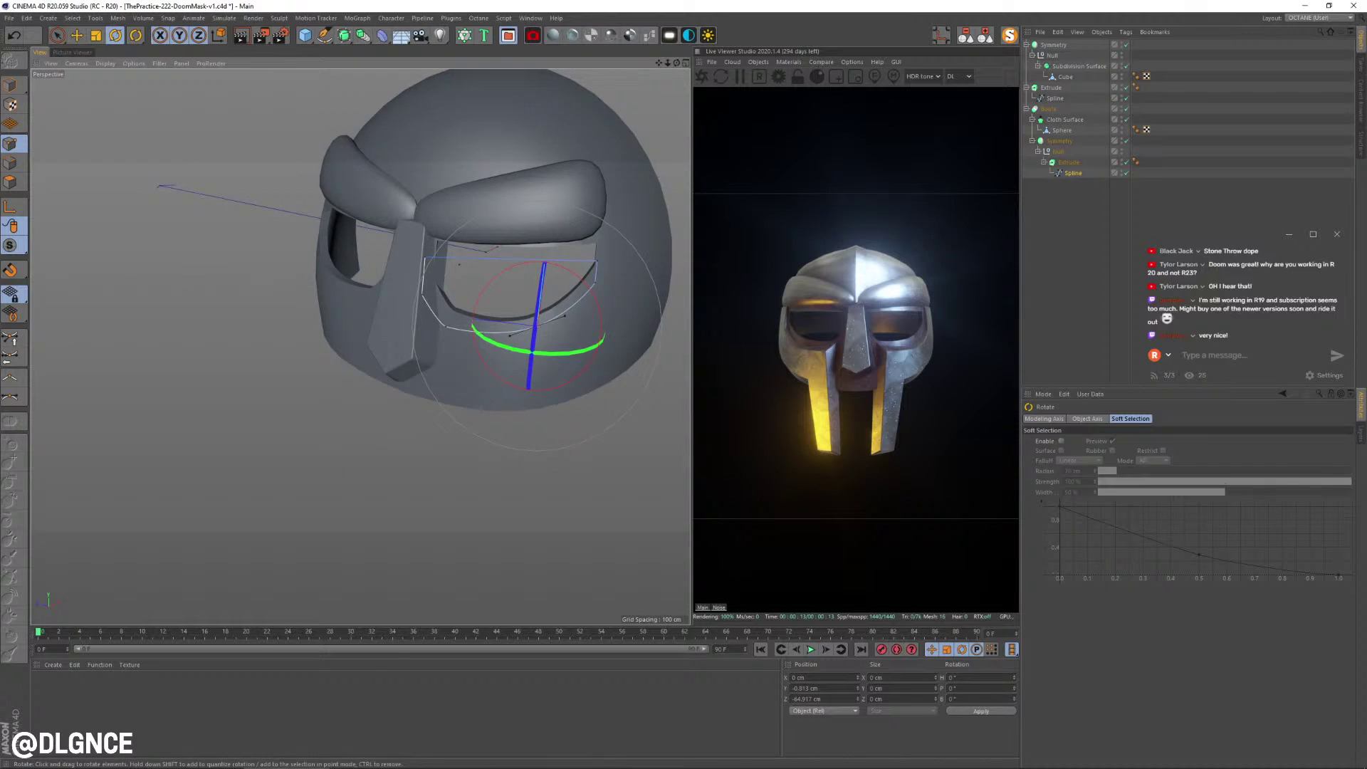
key(e)
drag(428, 318, 434, 317)
key(ctrl+z)
key(r)
- Move the eye-opening spline's inner points toward the nose, placing the upper one at about Z -9 cm and the lowest at about Z -21 cm
key(space)
click(446, 327)
alt+drag(451, 374, 508, 365)
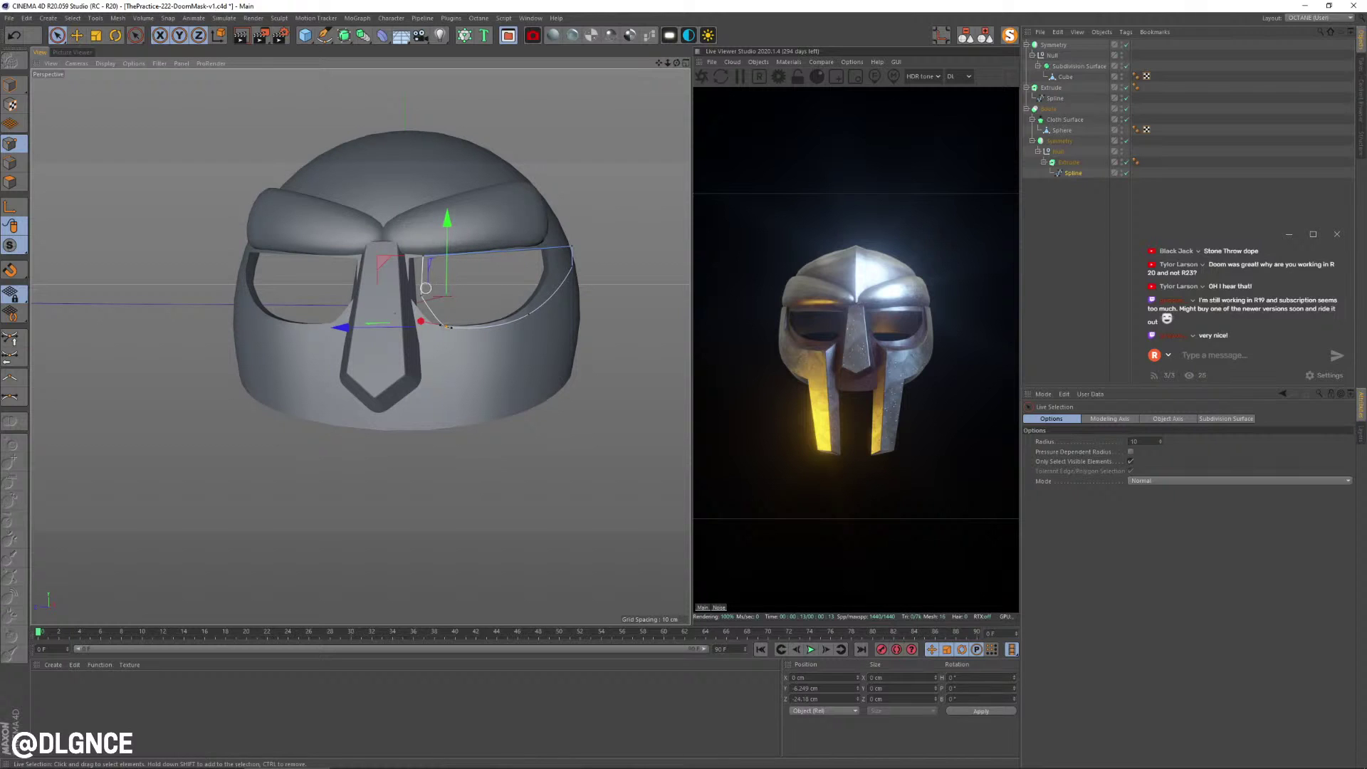
click(422, 256)
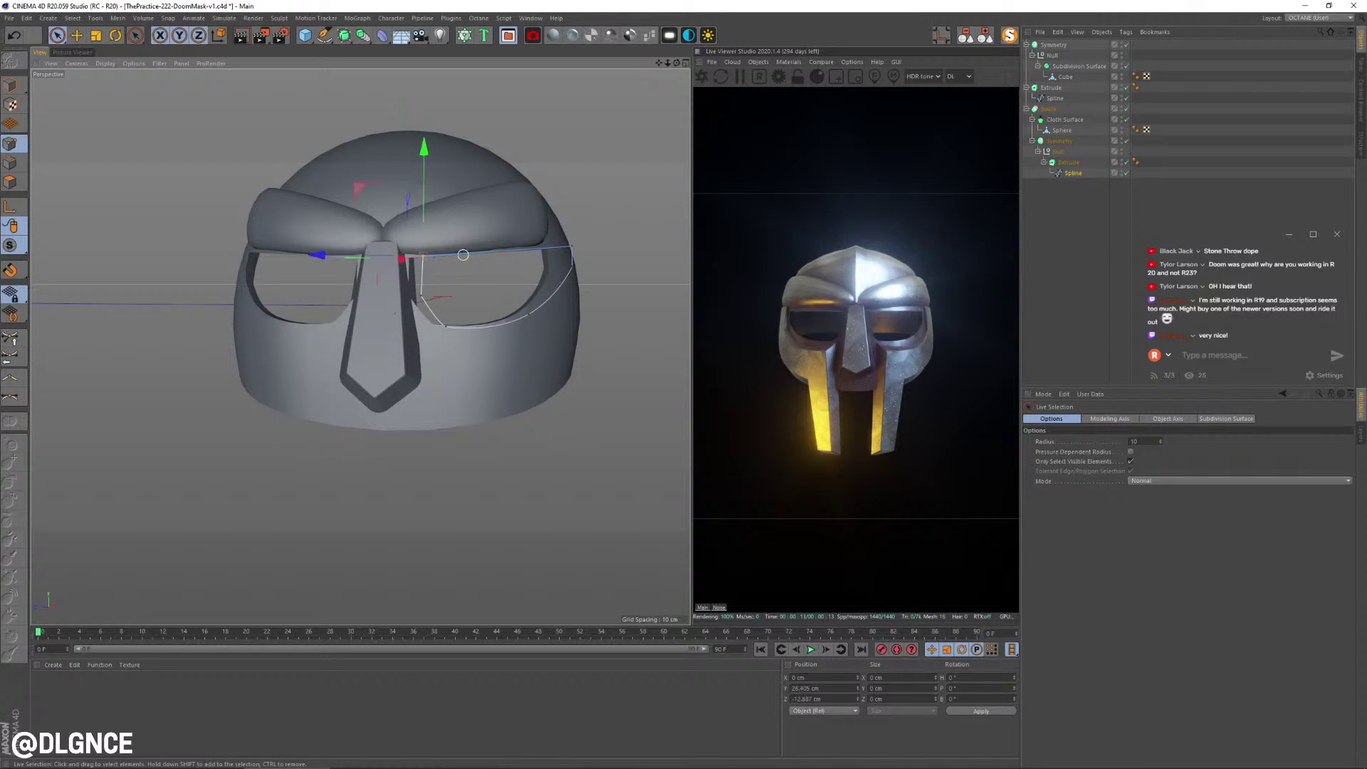
drag(323, 255, 315, 255)
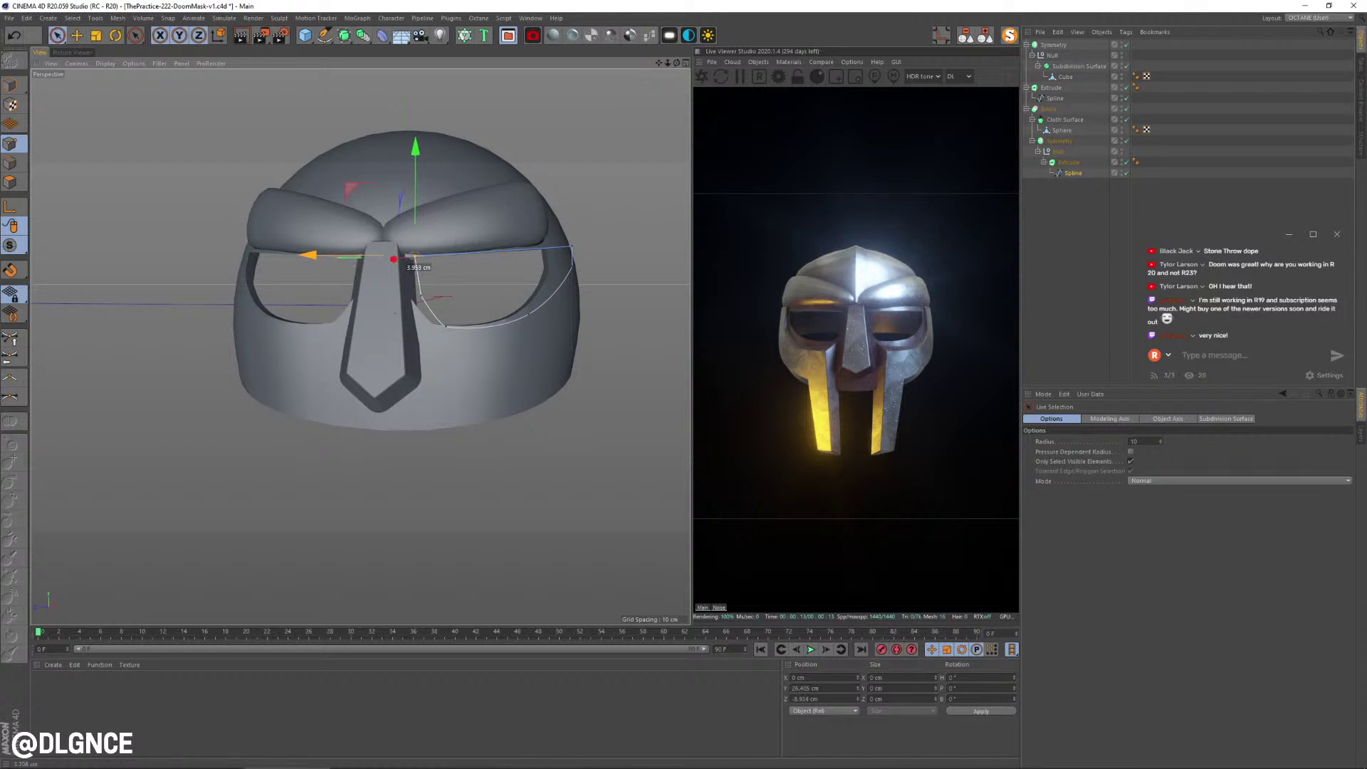
click(423, 298)
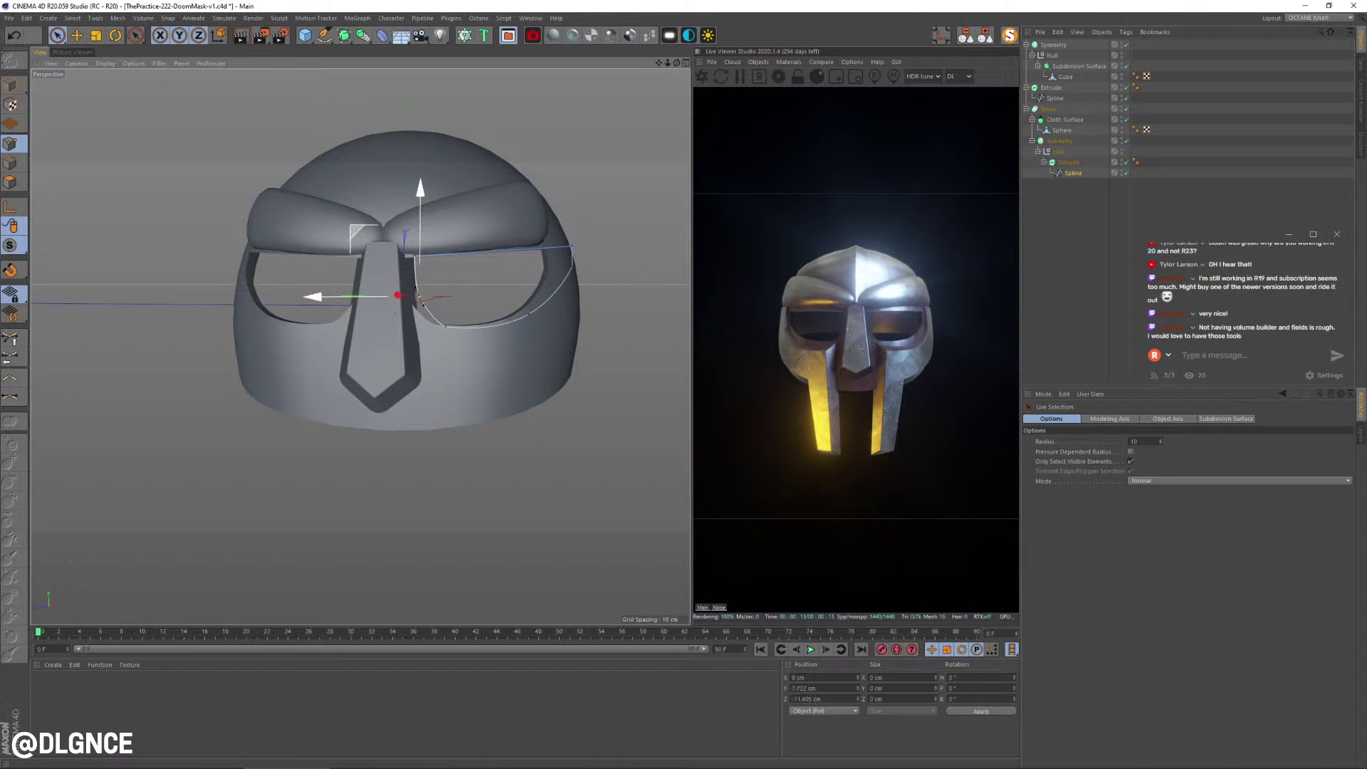
click(445, 325)
drag(383, 263, 376, 260)
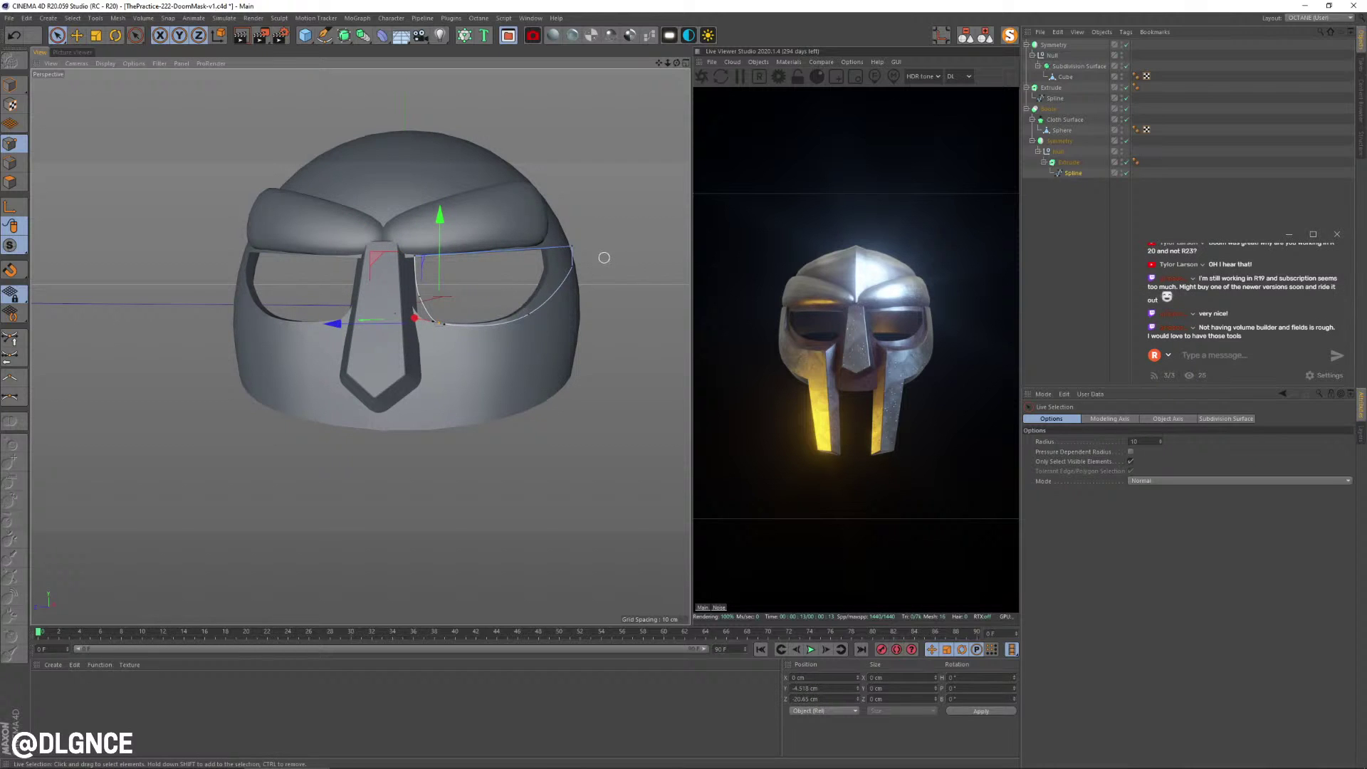
- Raise the eye-opening spline's outer lower point to about Y 3 cm, Z -61 cm, and lift the two lower inner points about 2 cm
alt+drag(589, 206, 516, 225)
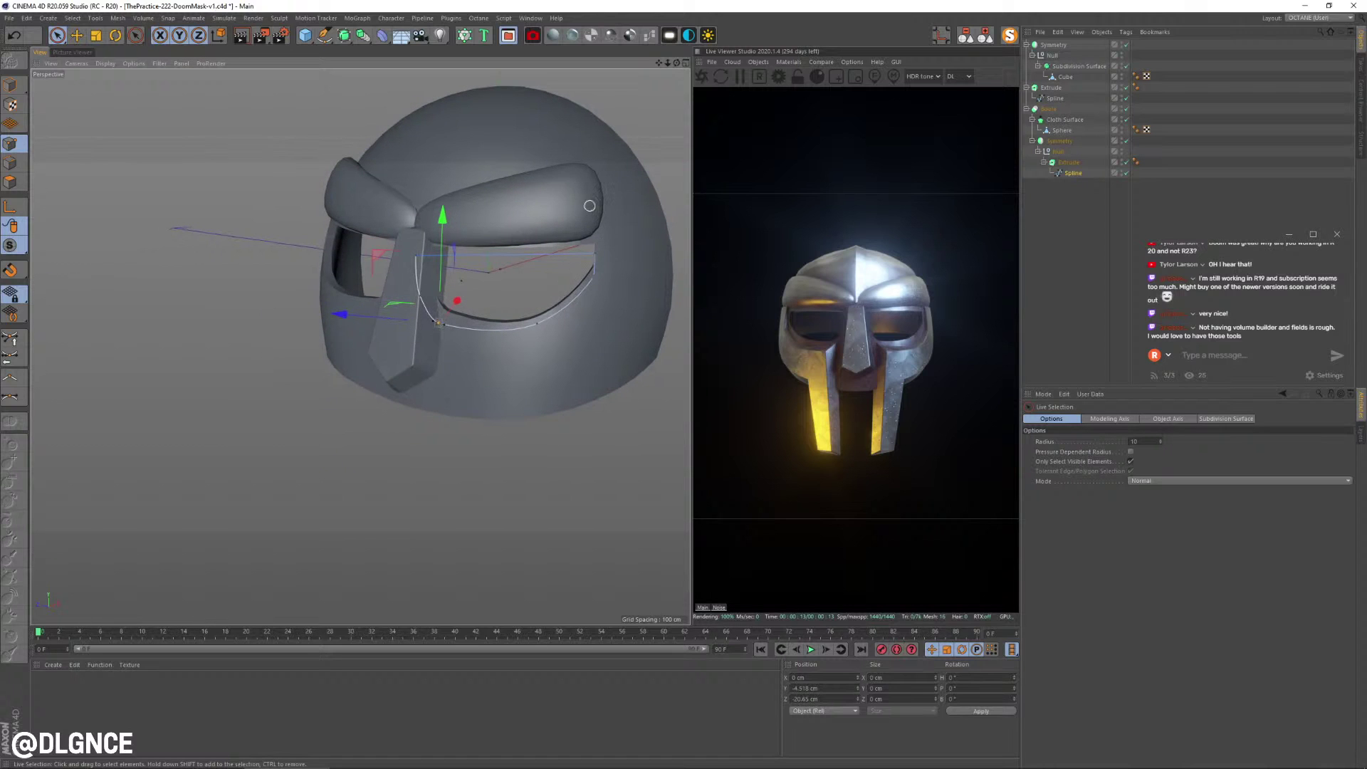
drag(518, 321, 502, 344)
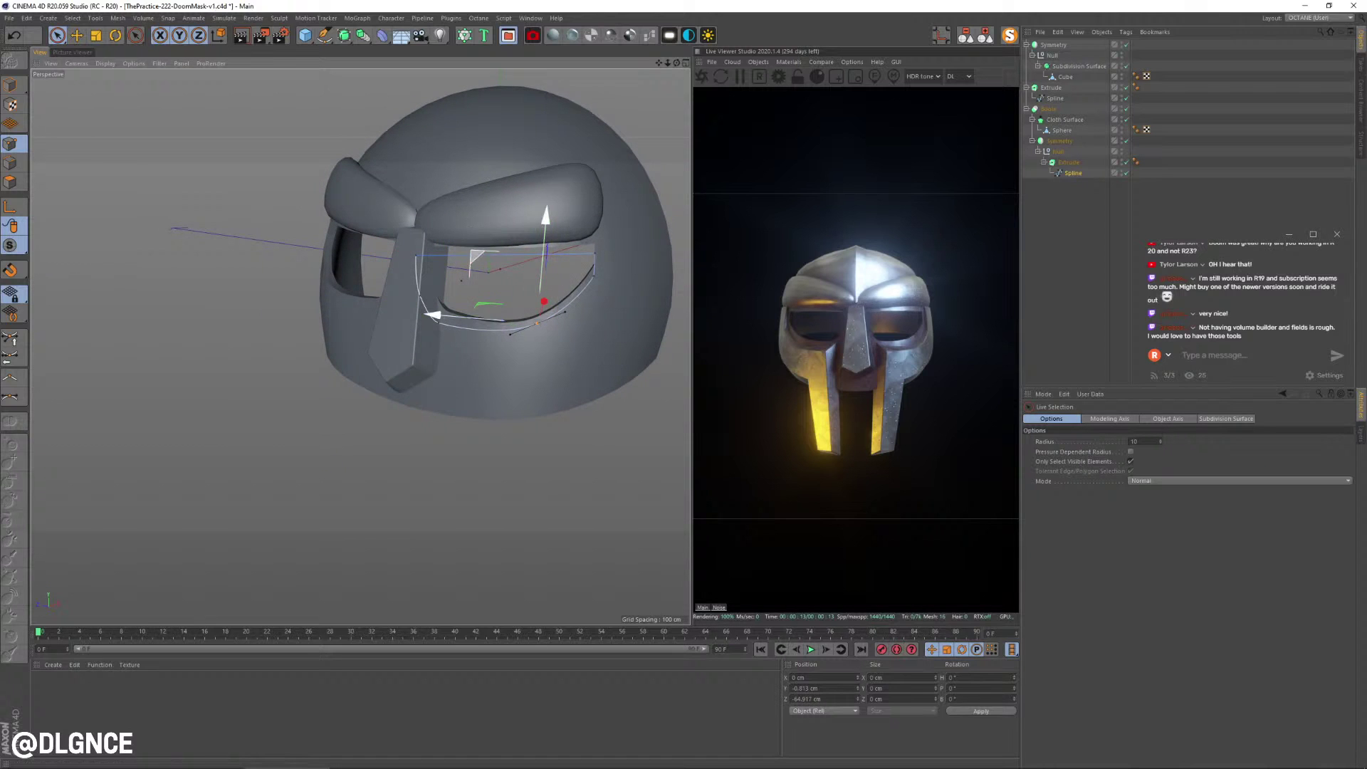
drag(475, 257, 507, 249)
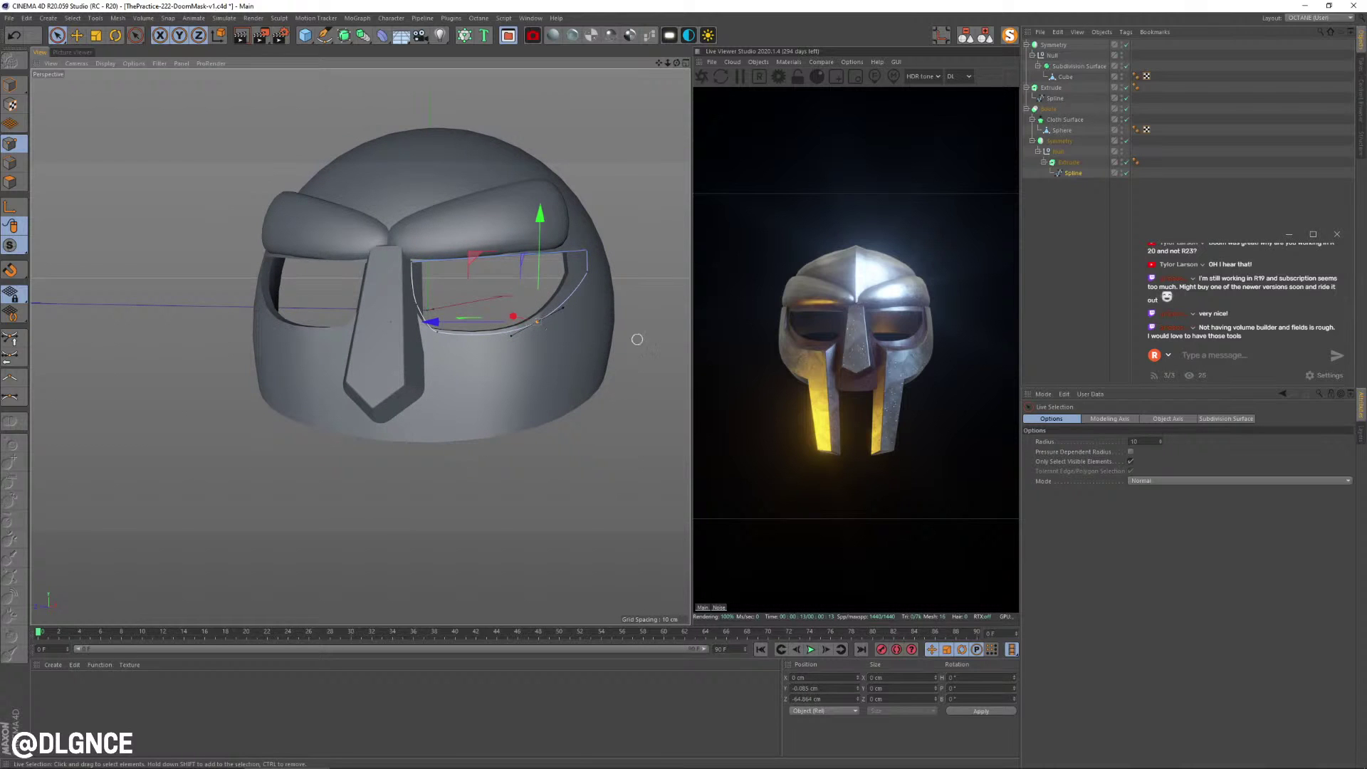
click(588, 269)
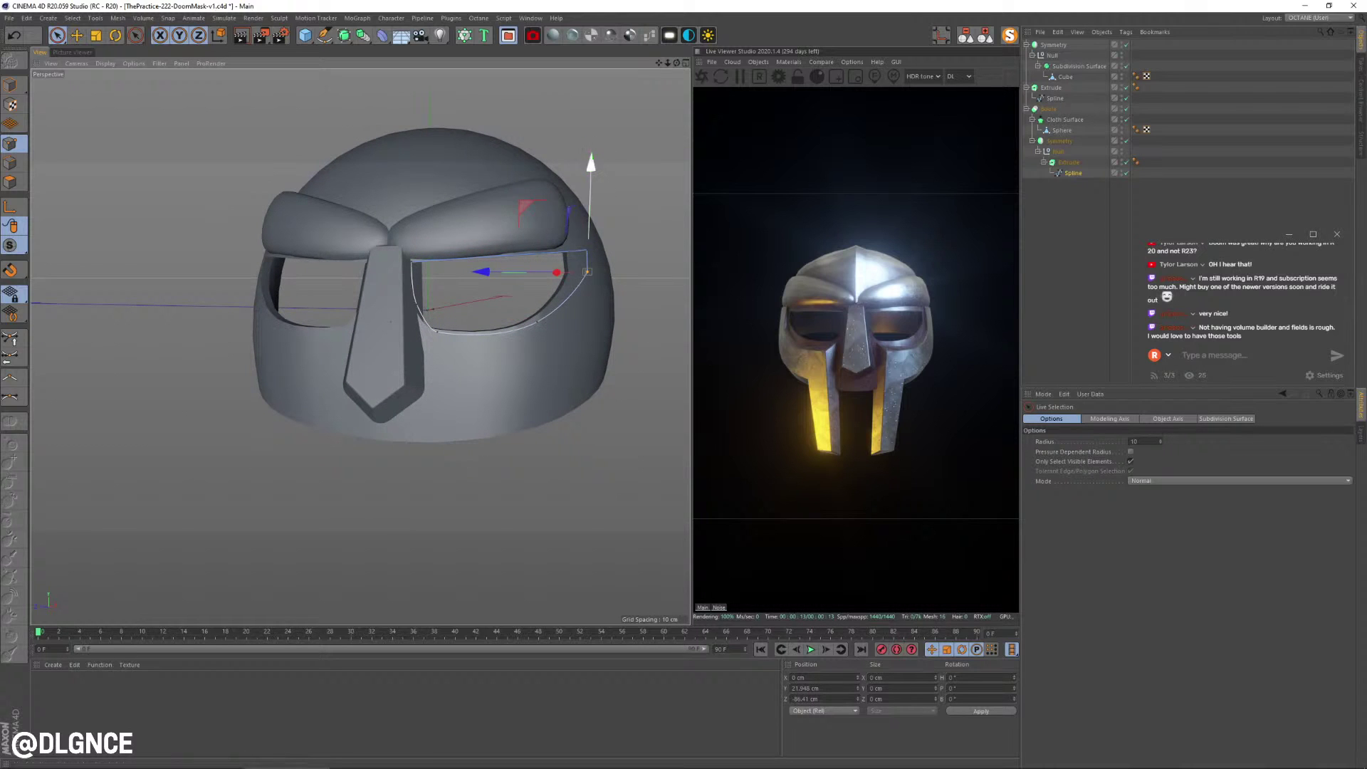
click(537, 321)
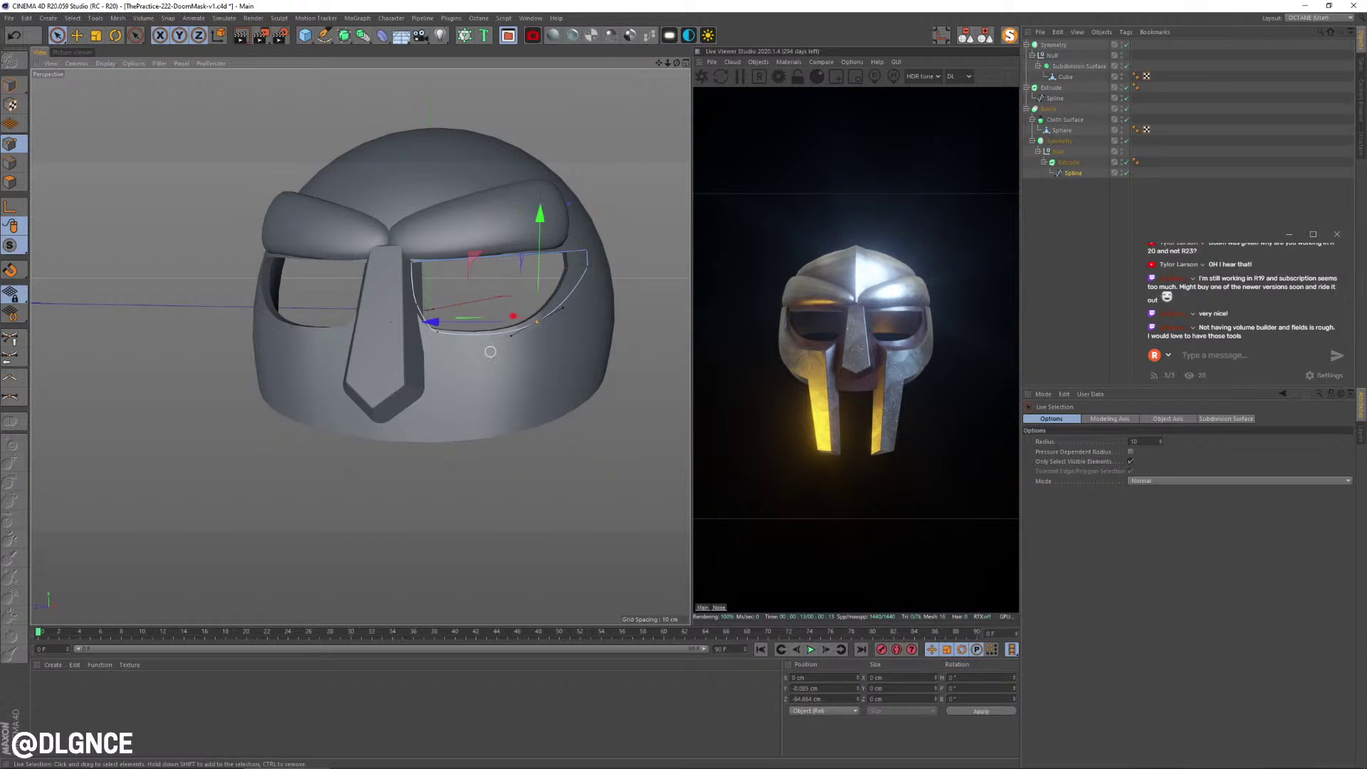
alt+drag(537, 321, 472, 354)
drag(477, 248, 462, 254)
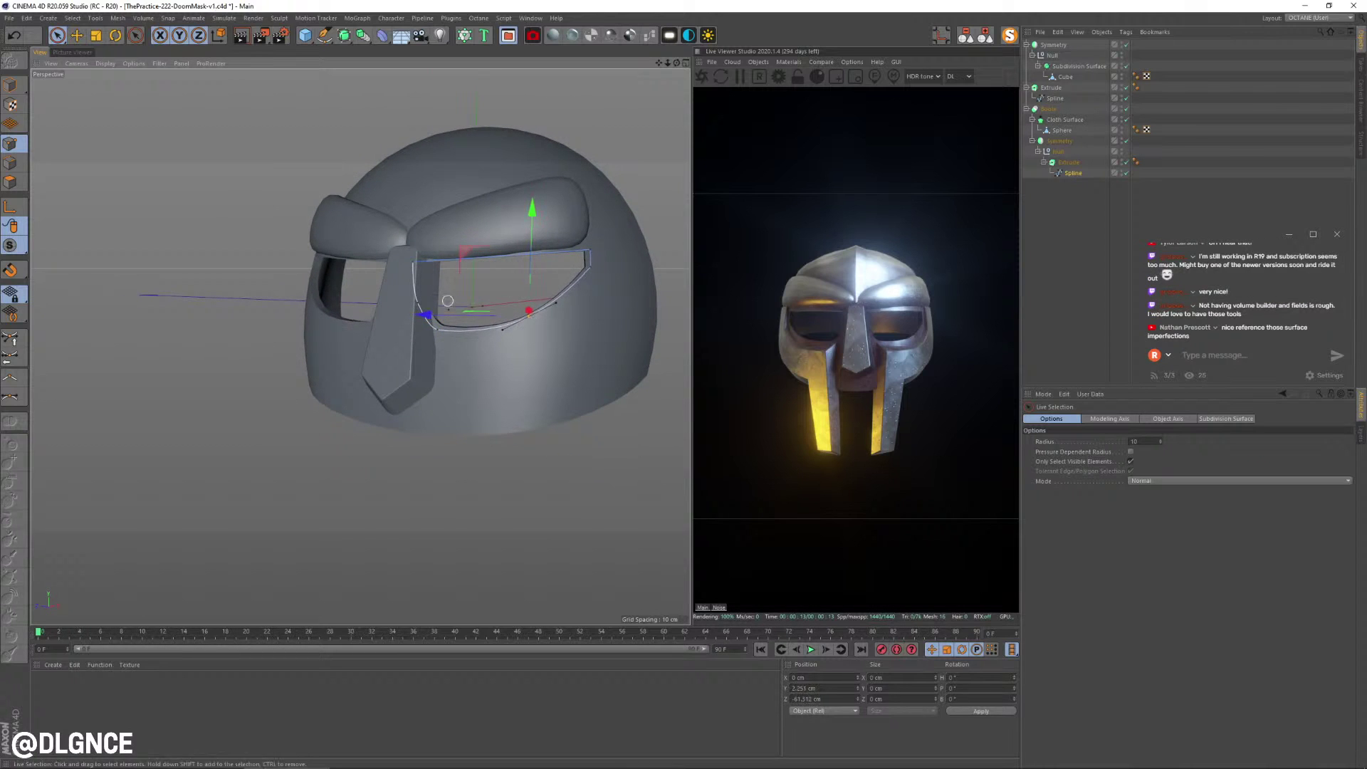
mouse_move(412, 302)
mouse_down()
mouse_move(453, 337)
mouse_move(528, 344)
mouse_up()
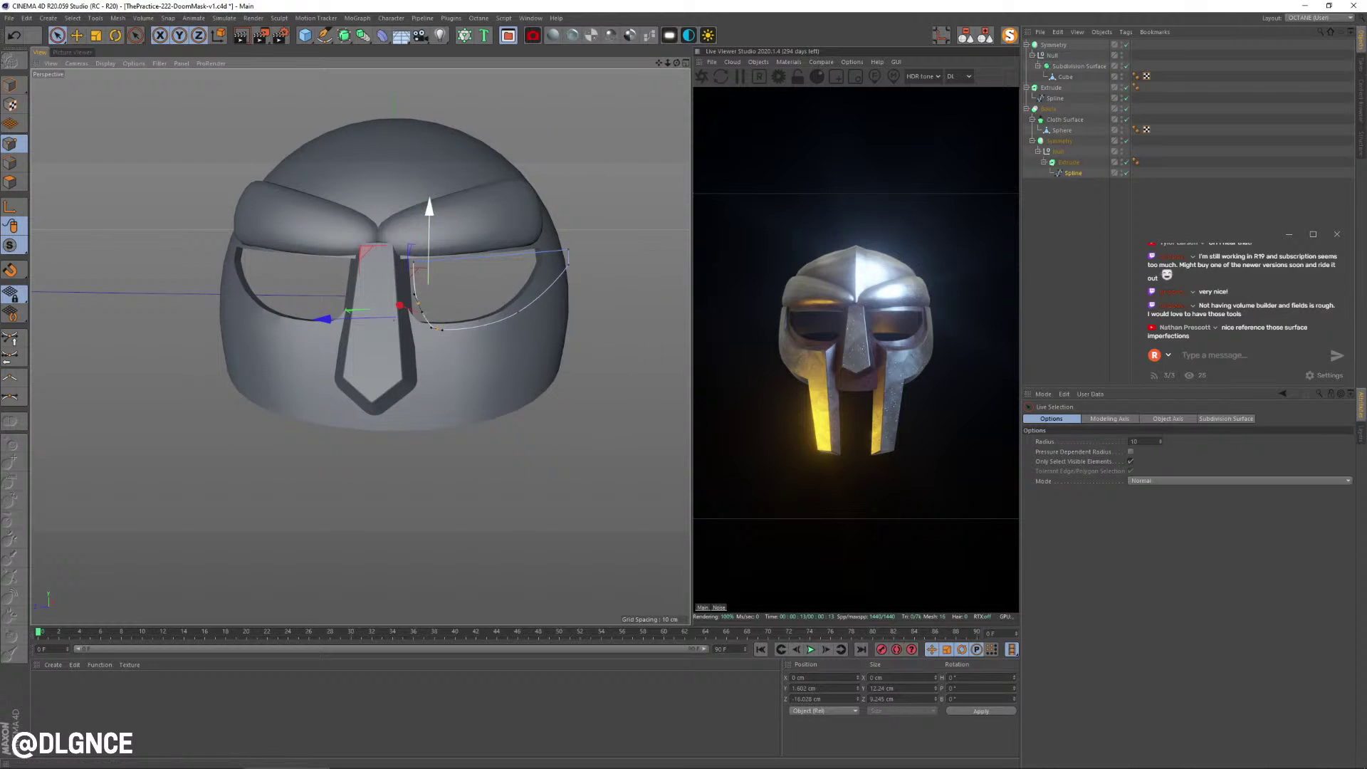
drag(428, 257, 429, 258)
- Rotate the tangent of the eye-opening spline's outer lower point and shift the point inward to about Z -59 cm
click(520, 312)
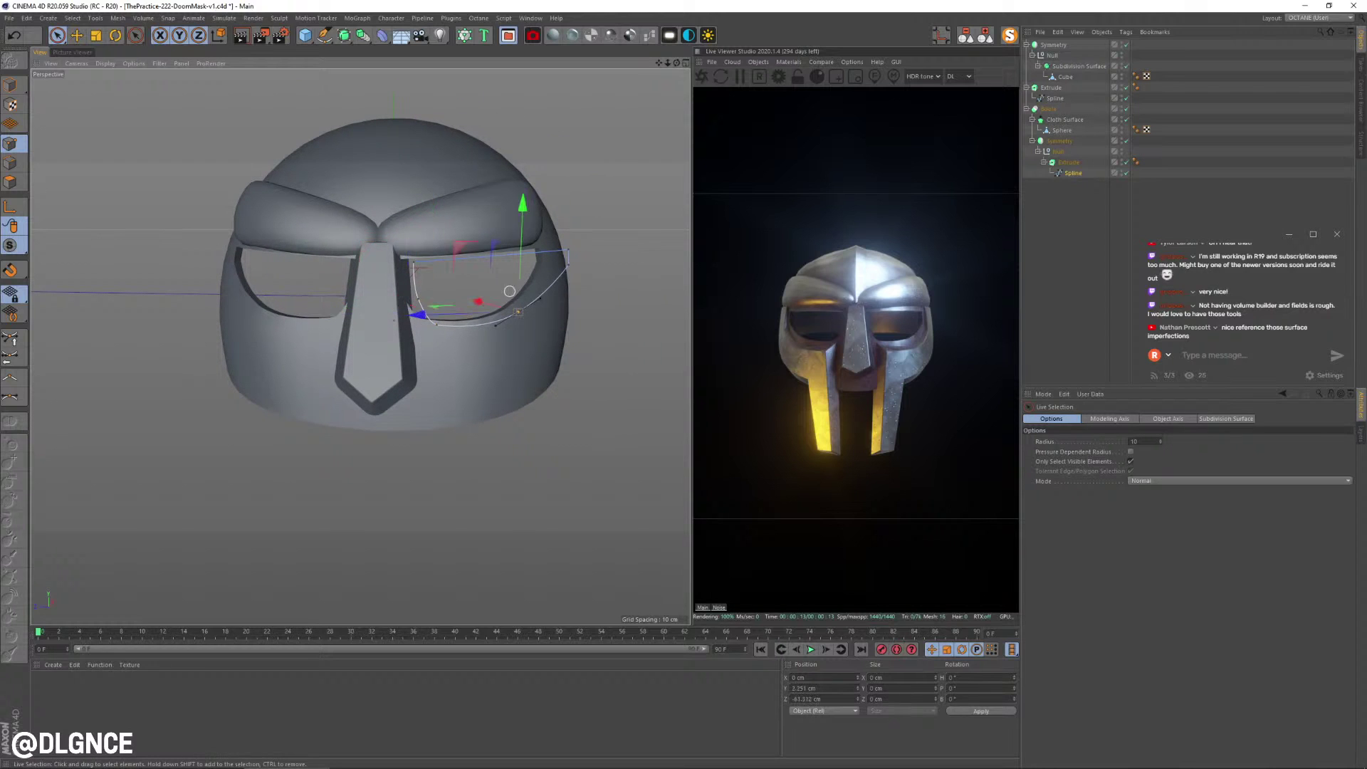
key(r)
mouse_move(465, 281)
mouse_down()
mouse_move(454, 252)
mouse_move(399, 262)
mouse_move(449, 265)
mouse_up()
key(e)
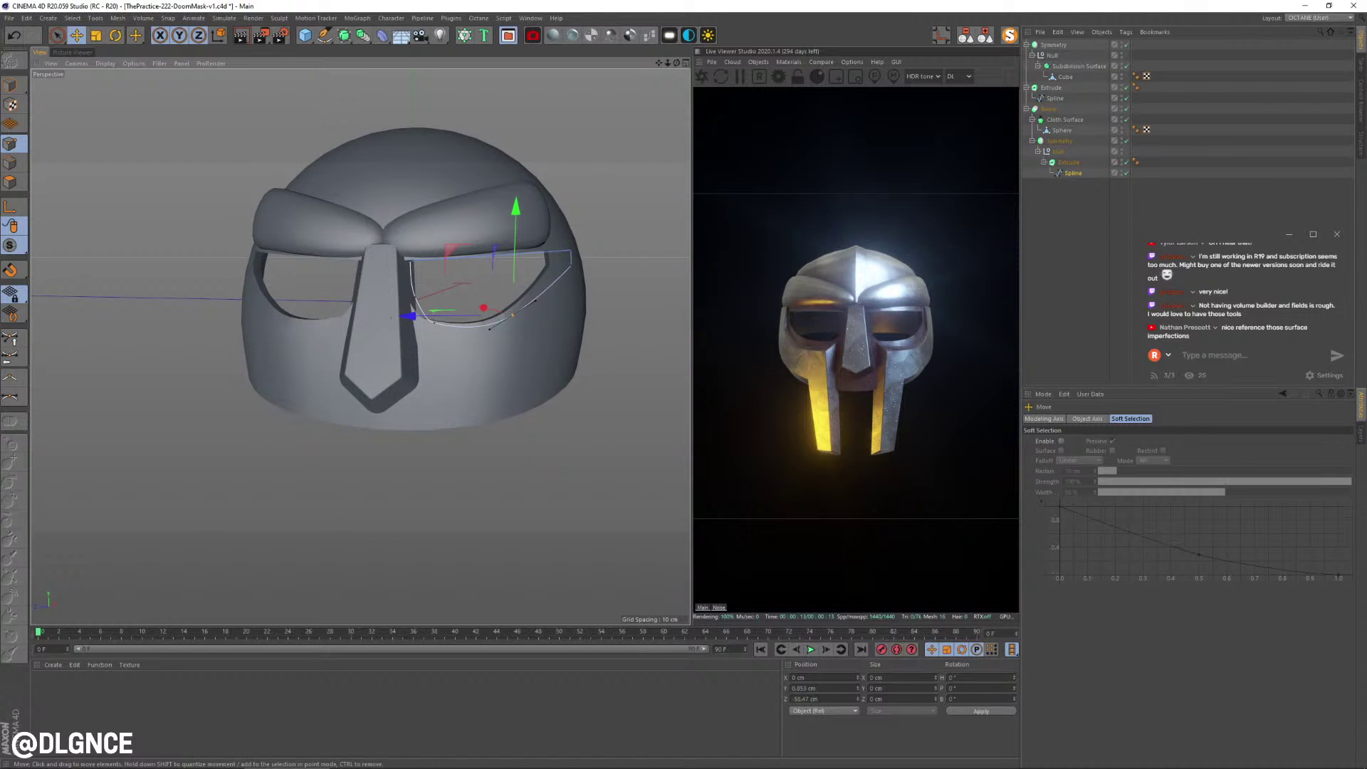
click(439, 324)
key(r)
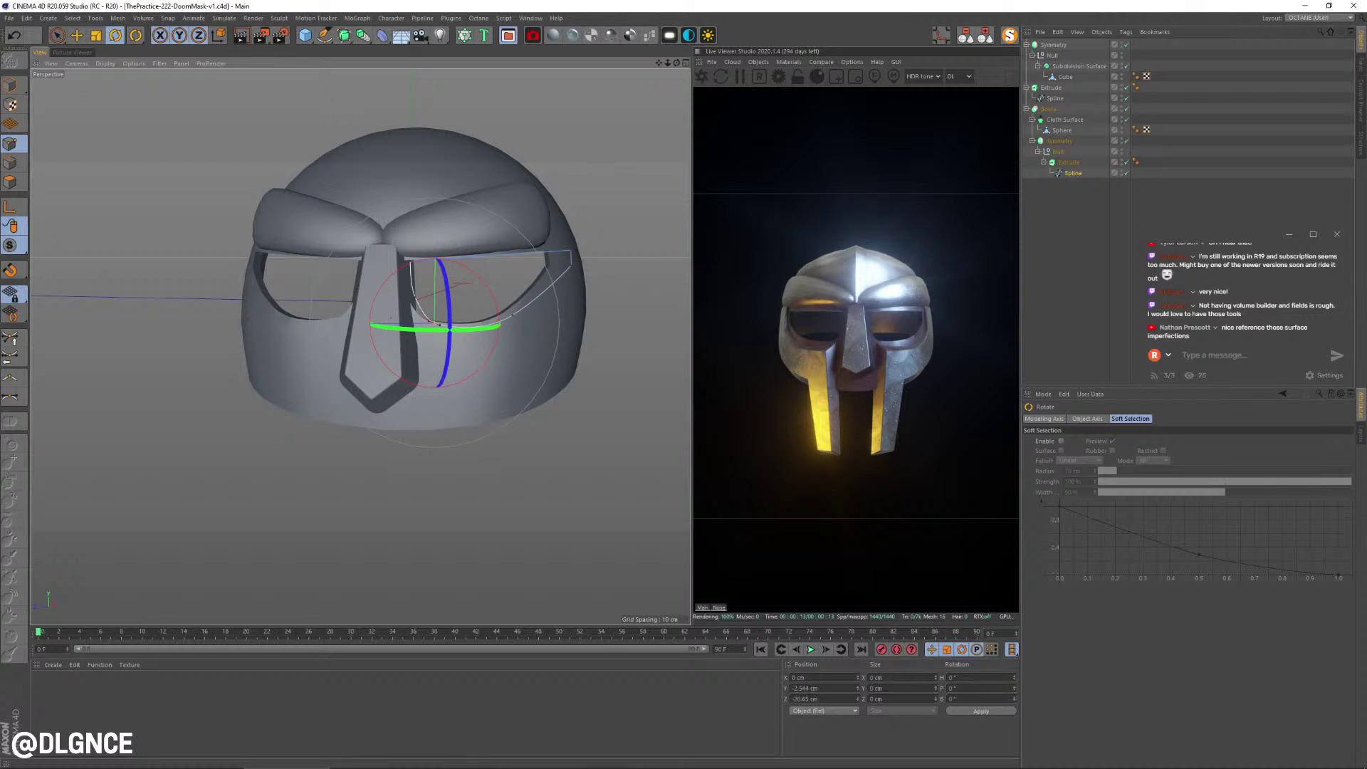
- Compare the model with the reference photo of the mask and restart the live render
drag(1366, 153, 616, 88)
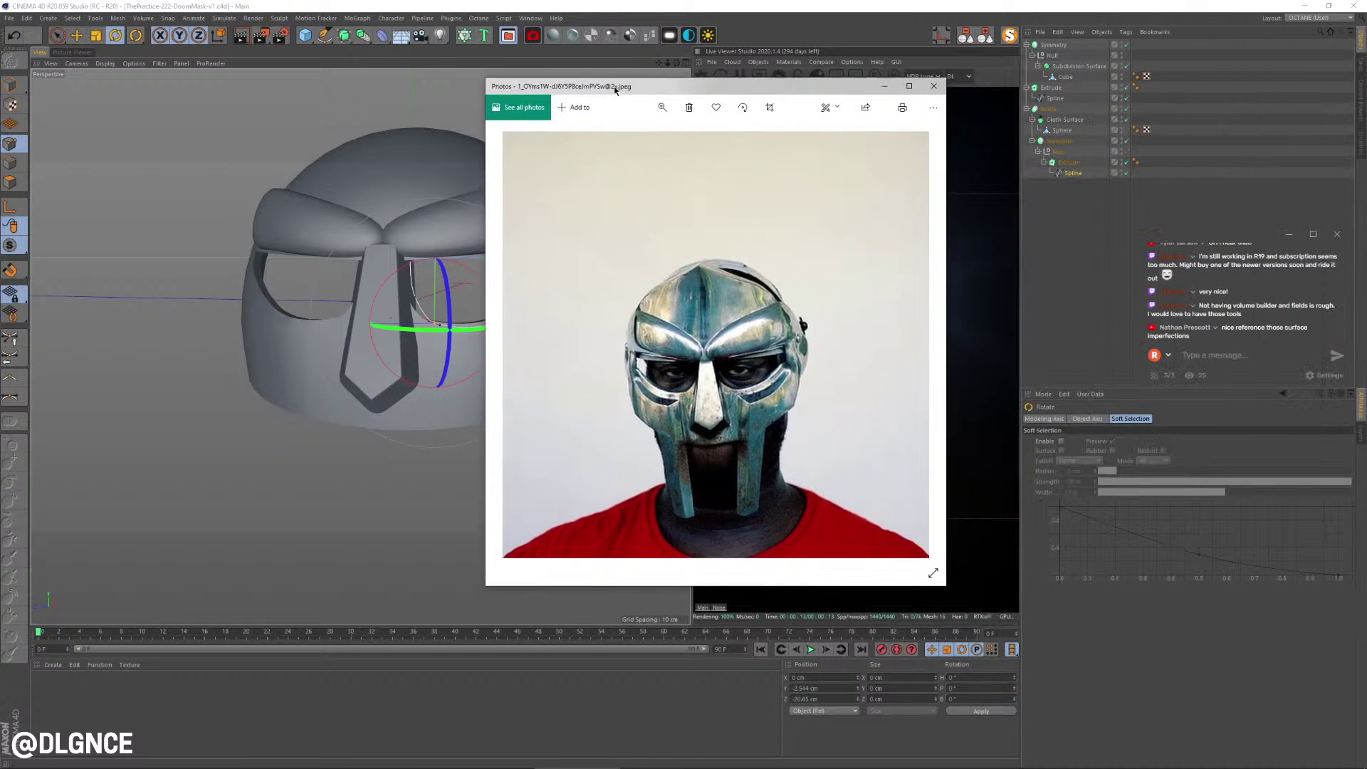
click(719, 73)
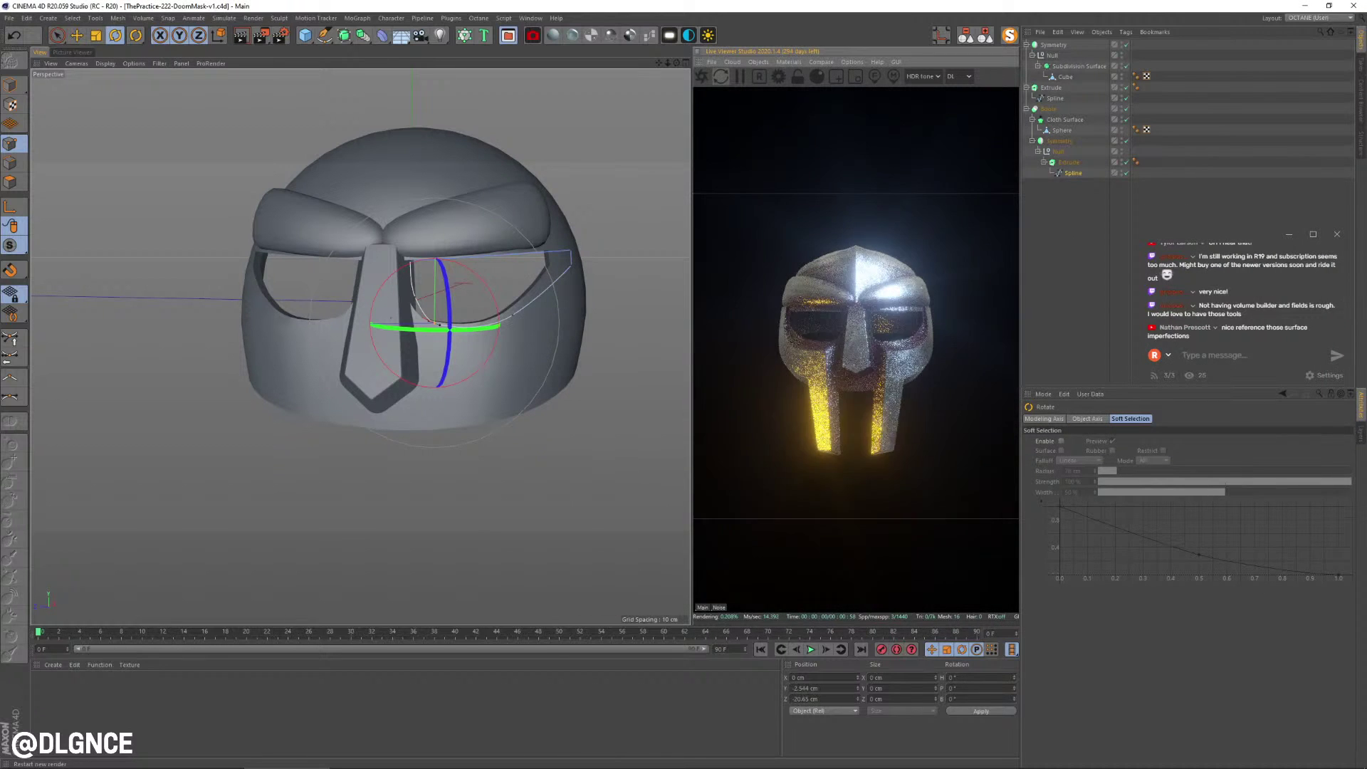
key(alt+Tab)
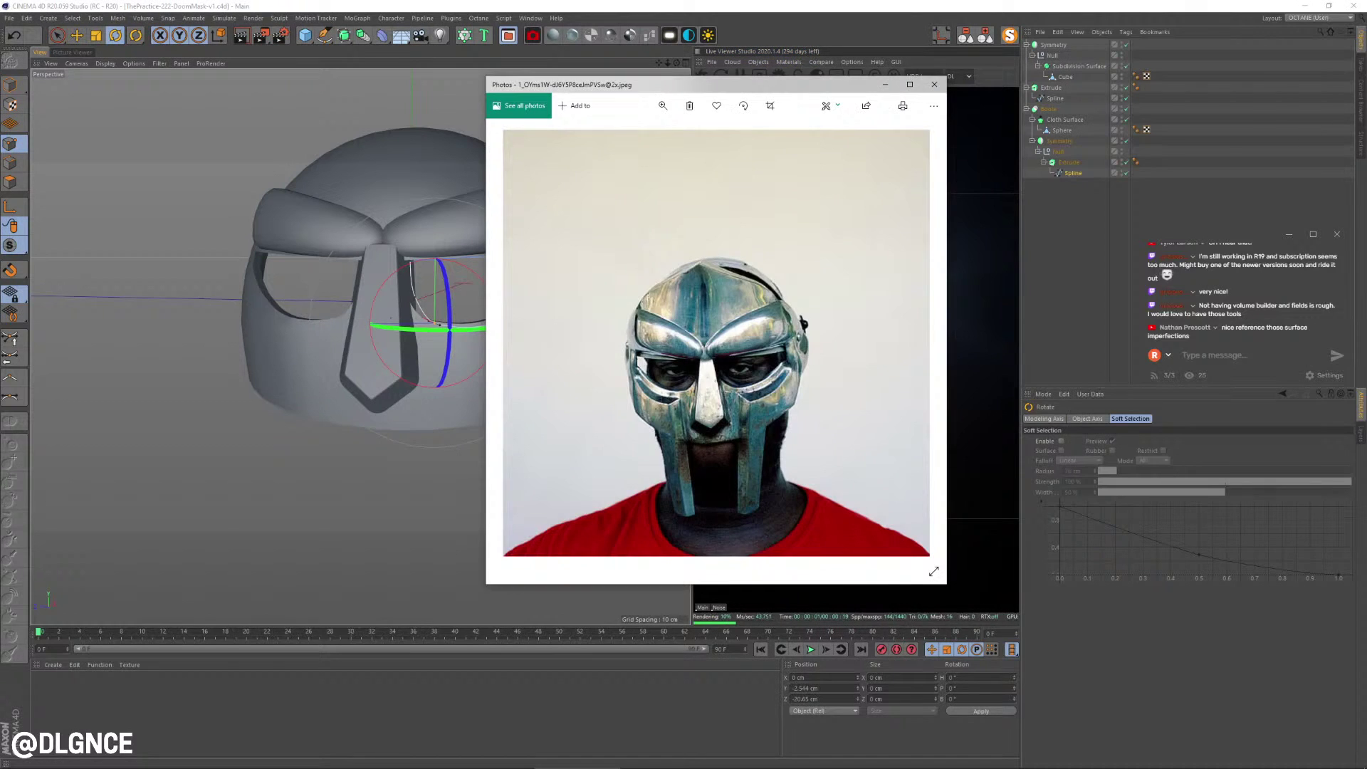
drag(712, 85, 1366, 167)
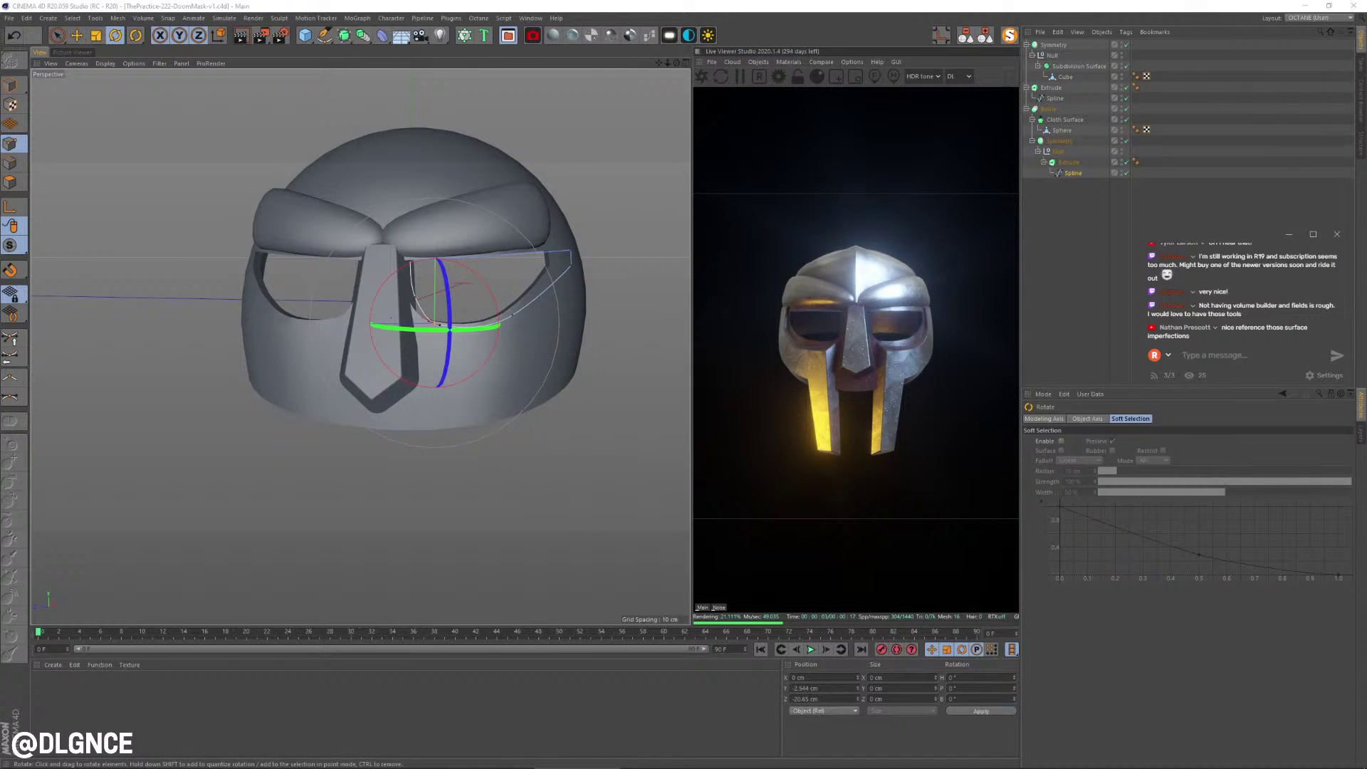
scroll(427, 448, down, 1)
alt+drag(427, 448, 490, 459)
- Select the brow ridge's subdivision surface as a whole object and move it against the forehead to about Y 47 cm, Z -47 cm
click(10, 85)
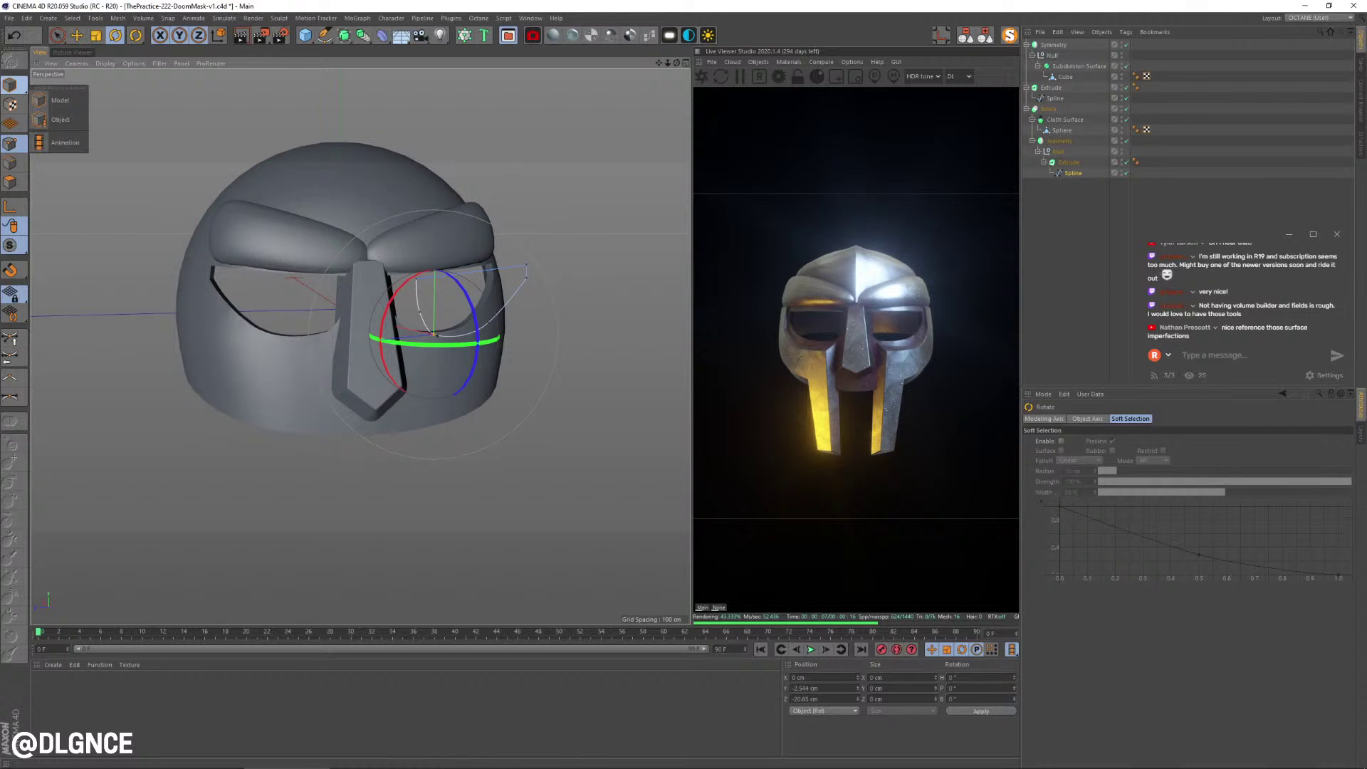
click(60, 100)
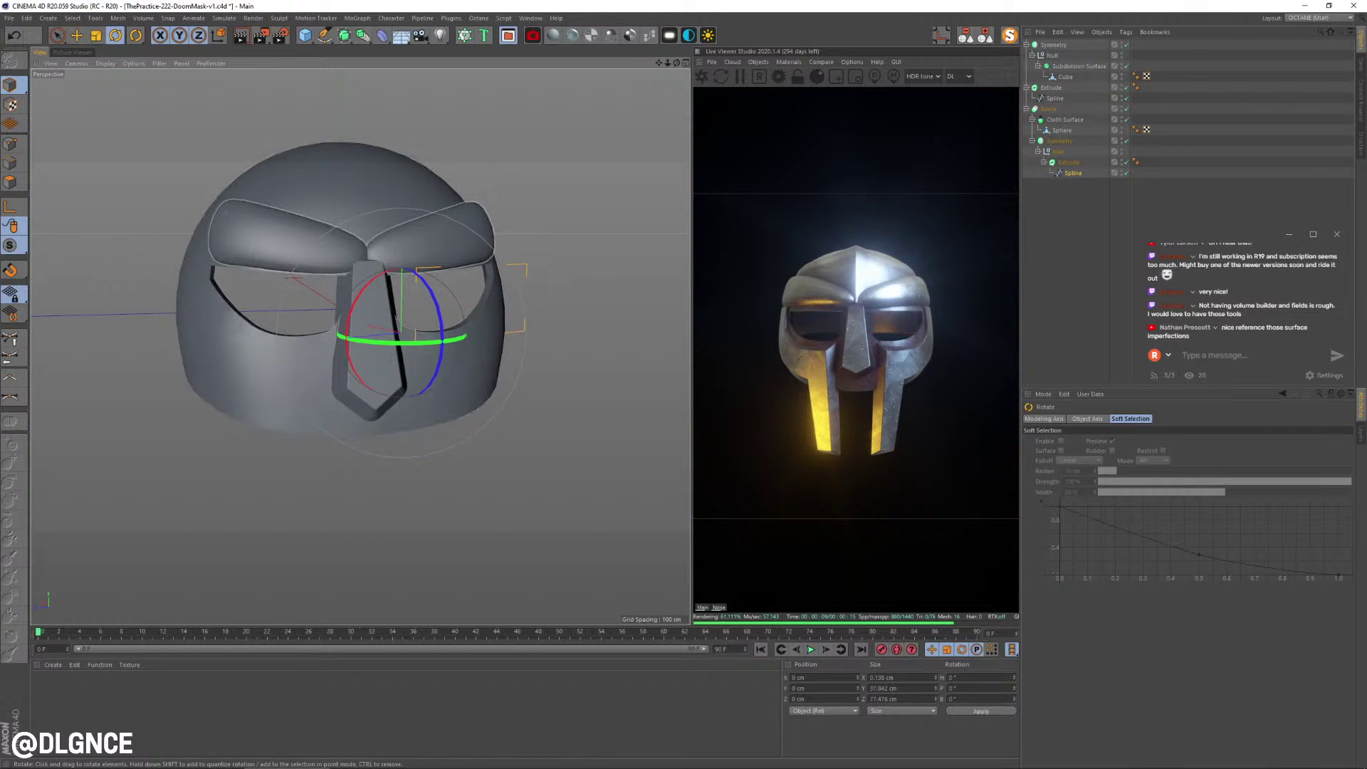
click(440, 240)
alt+drag(440, 241, 396, 262)
key(t)
drag(420, 306, 449, 363)
alt+middle_drag(450, 306, 448, 362)
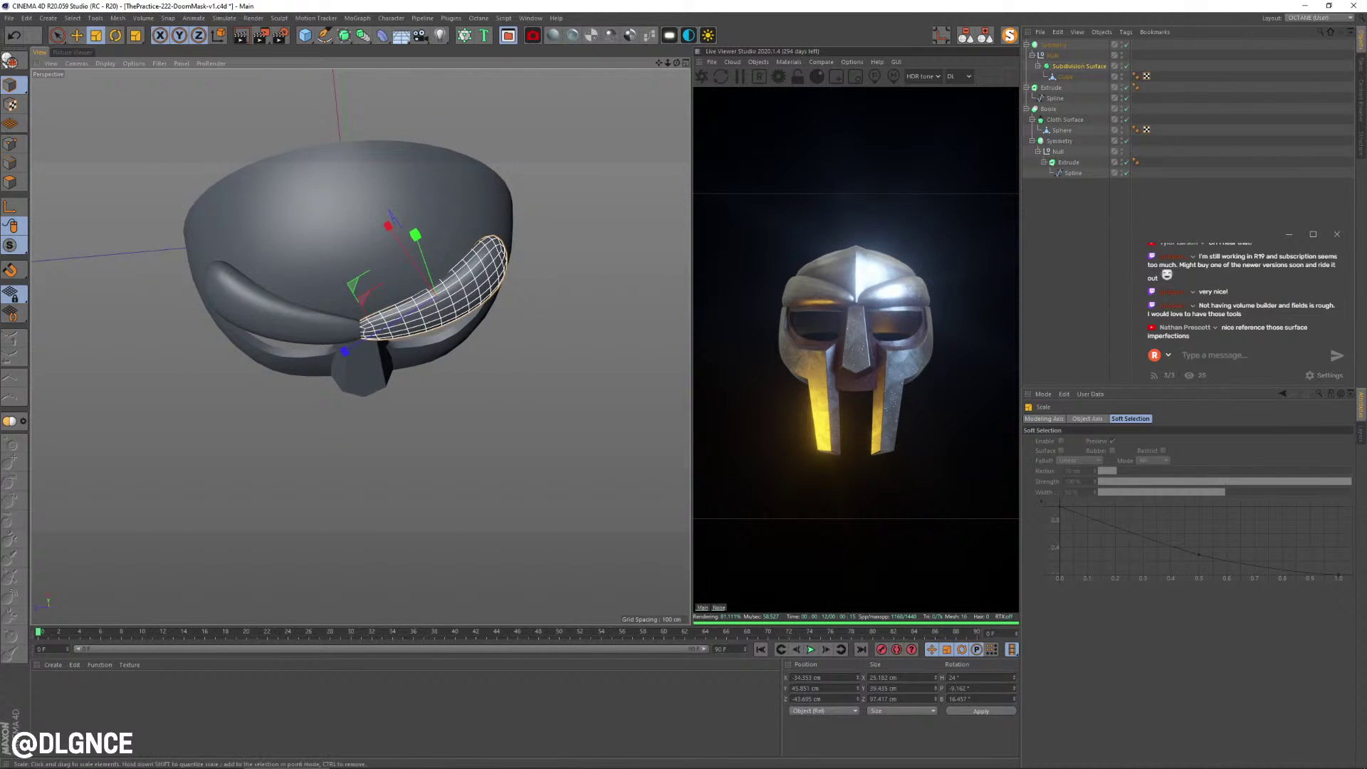
alt+drag(441, 320, 400, 348)
key(e)
drag(364, 262, 373, 258)
- Rotate the brow ridge to a heading of about 25.6° and a bank of about 16.7°, and nudge it to about X -33 cm
key(r)
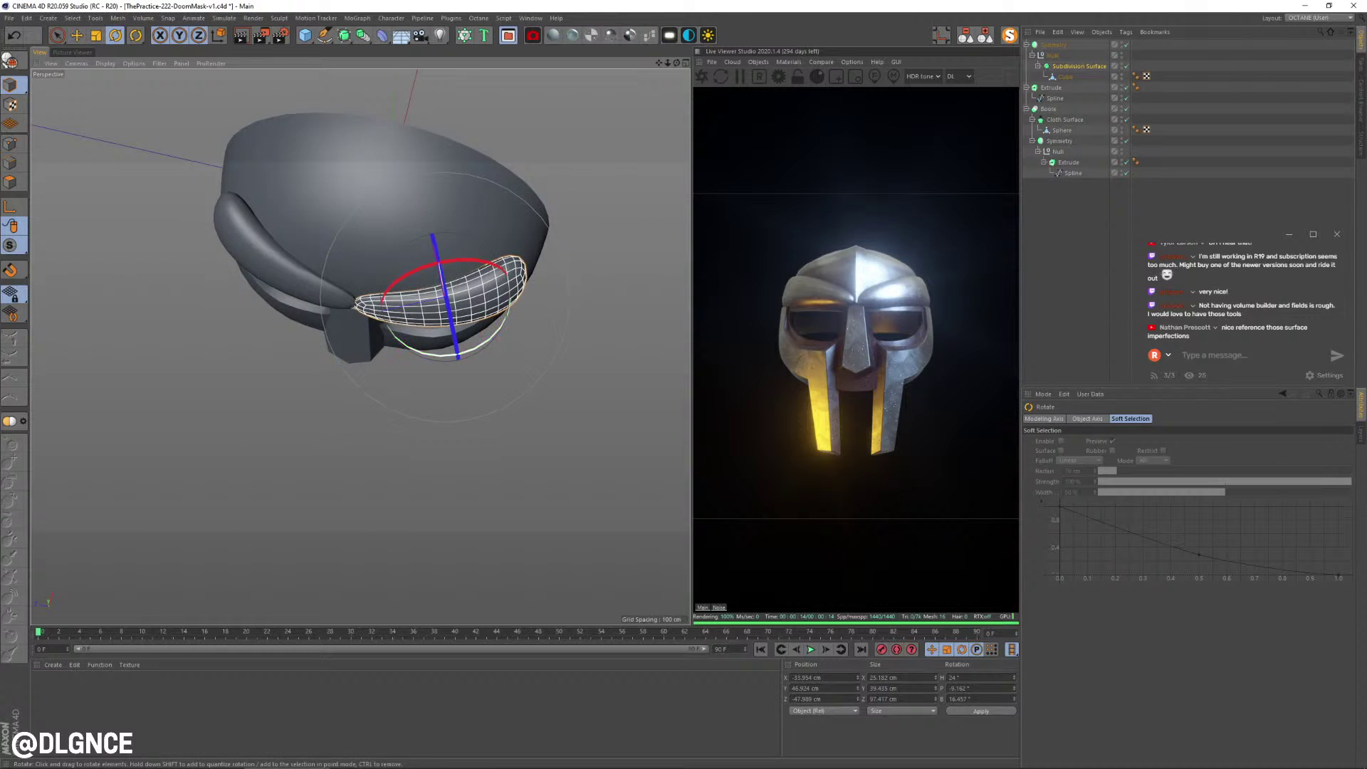
drag(487, 336, 499, 314)
key(e)
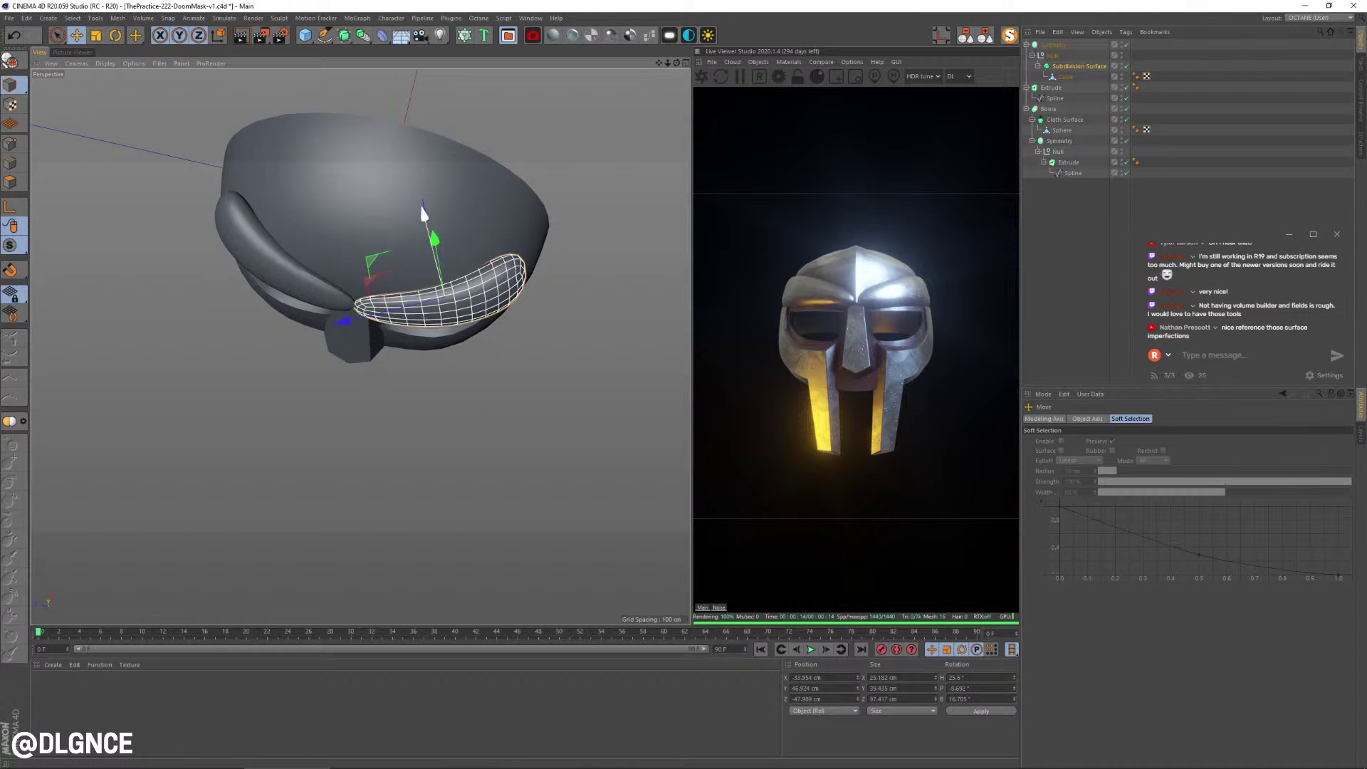
drag(423, 215, 423, 211)
alt+drag(500, 267, 400, 407)
alt+middle_drag(400, 408, 405, 399)
- Change the Right viewport's camera to Left, enlarge that view around the mask and clear the selection
middle_click(404, 399)
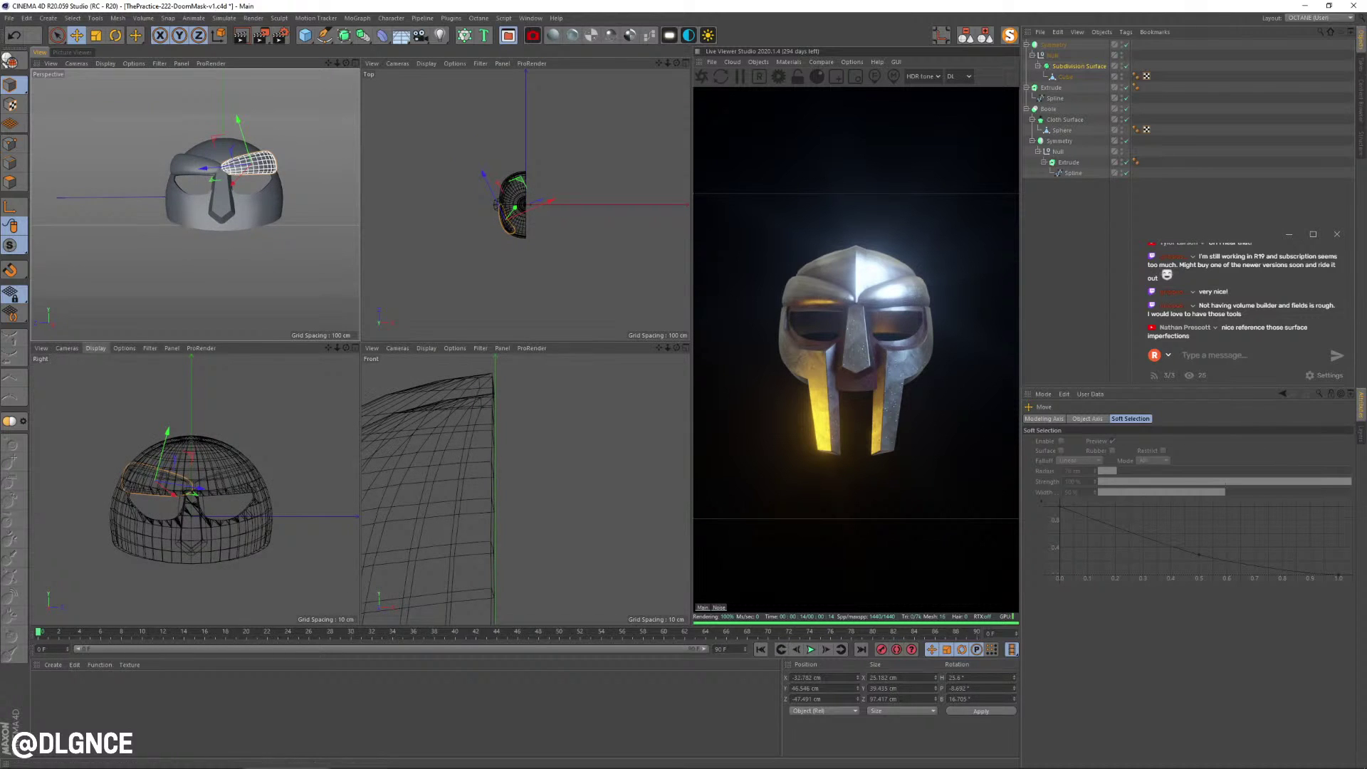
click(96, 348)
mouse_move(67, 349)
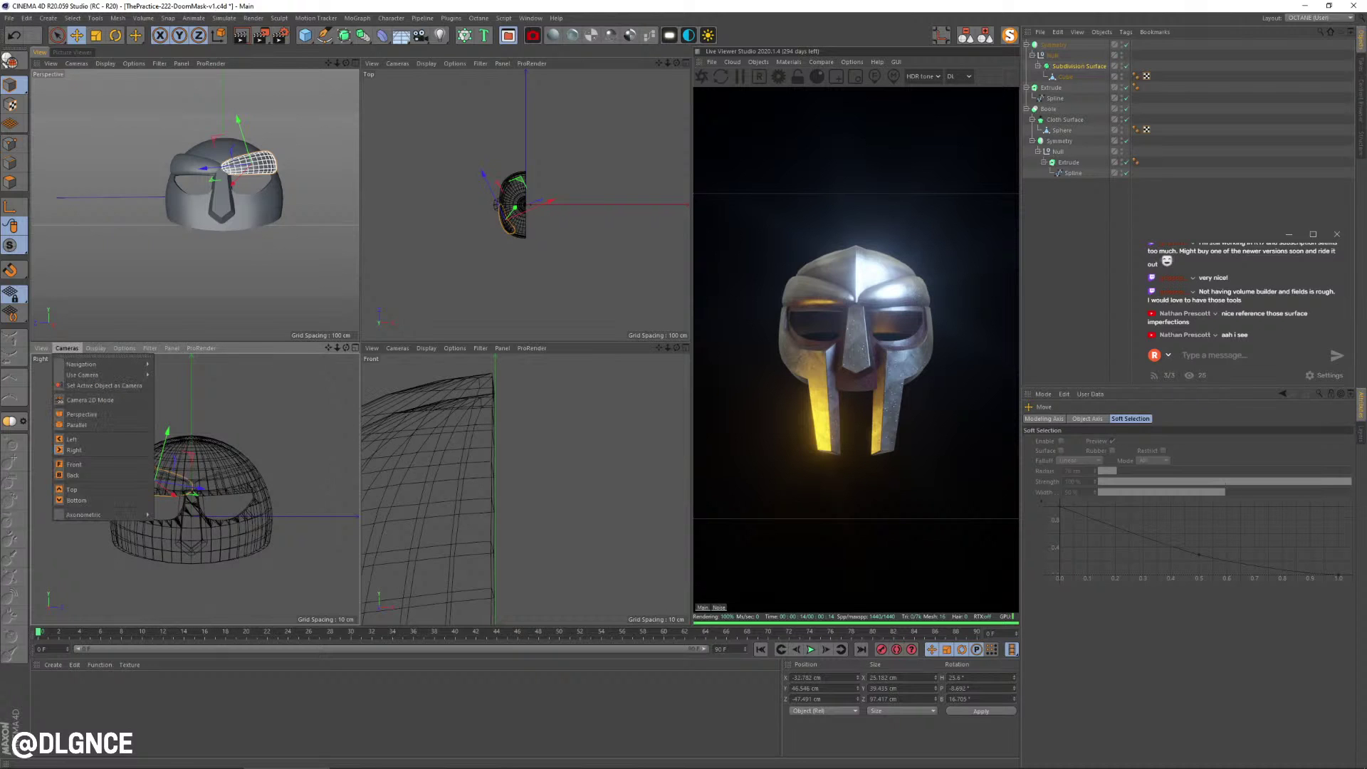
click(72, 439)
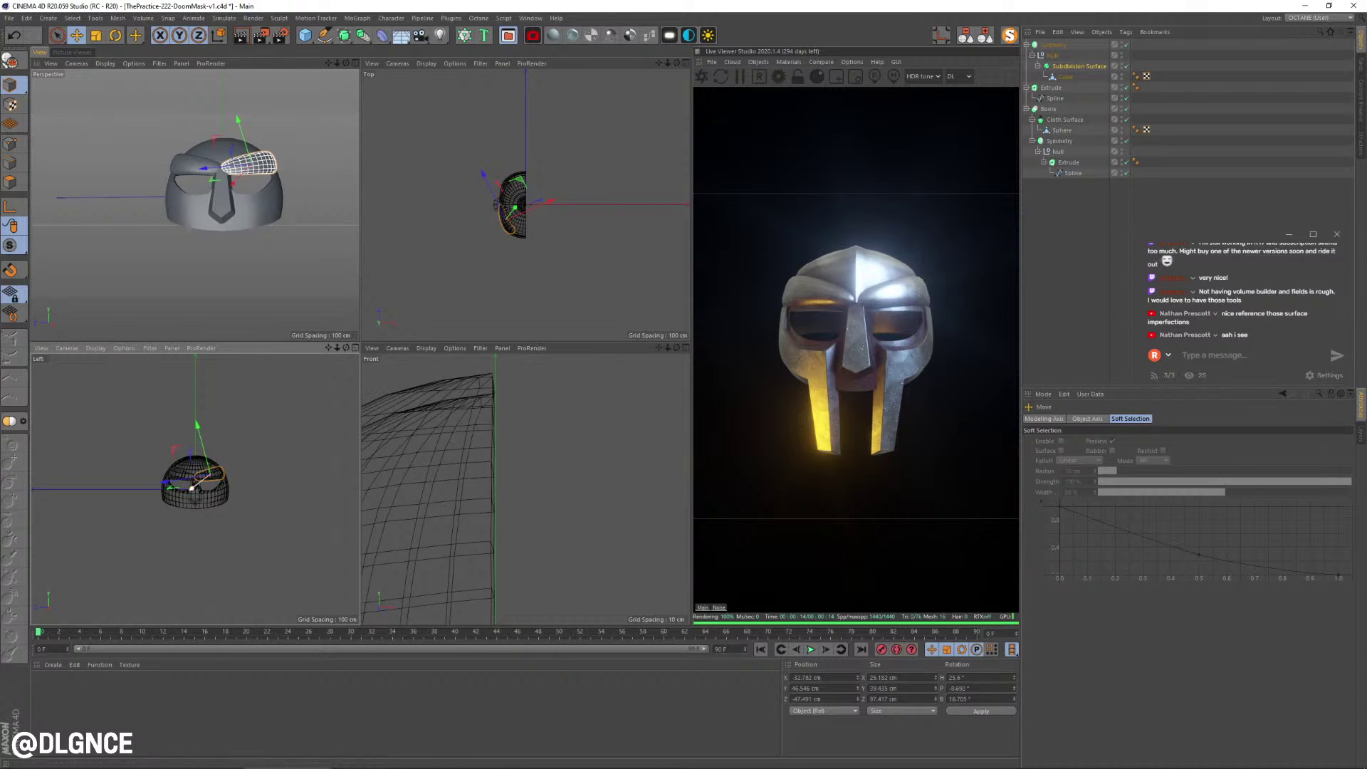
middle_click(237, 453)
scroll(237, 453, down, 7)
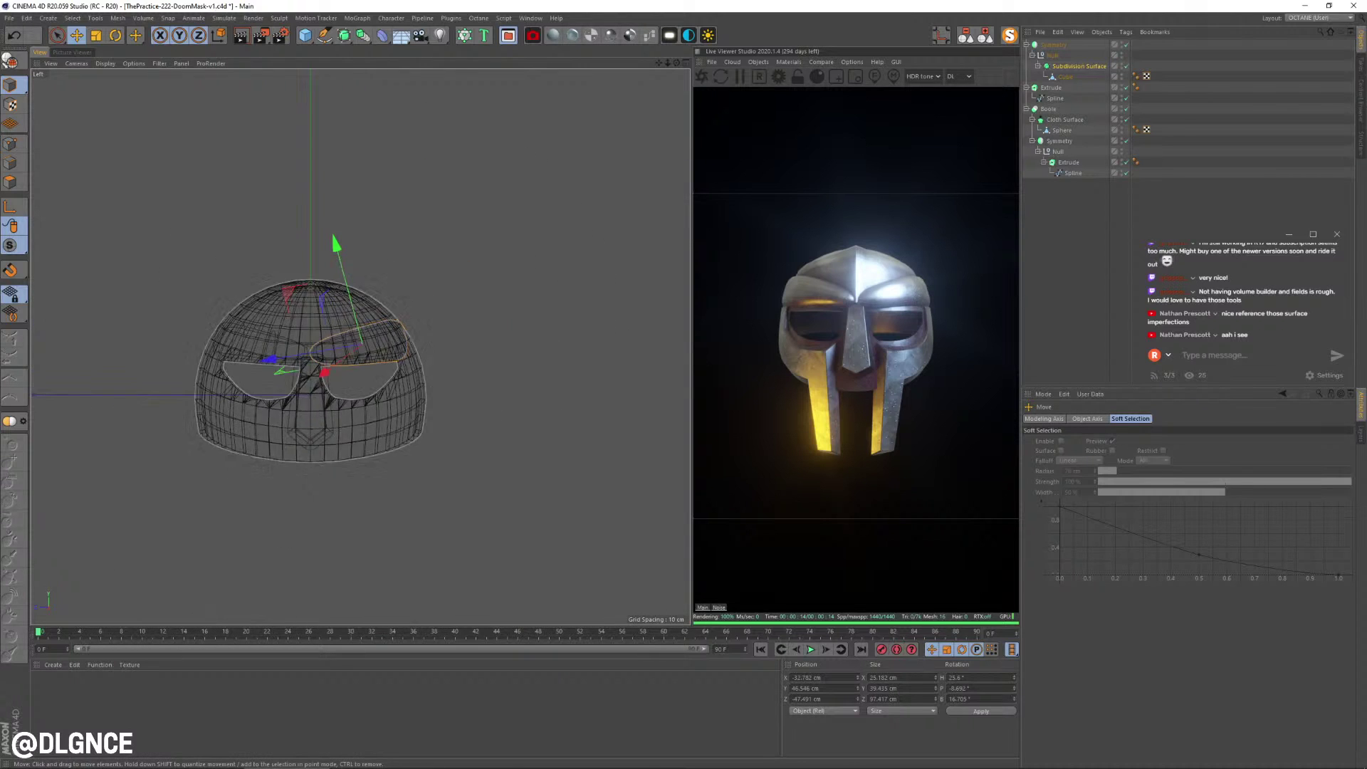
alt+middle_drag(344, 342, 360, 347)
click(459, 303)
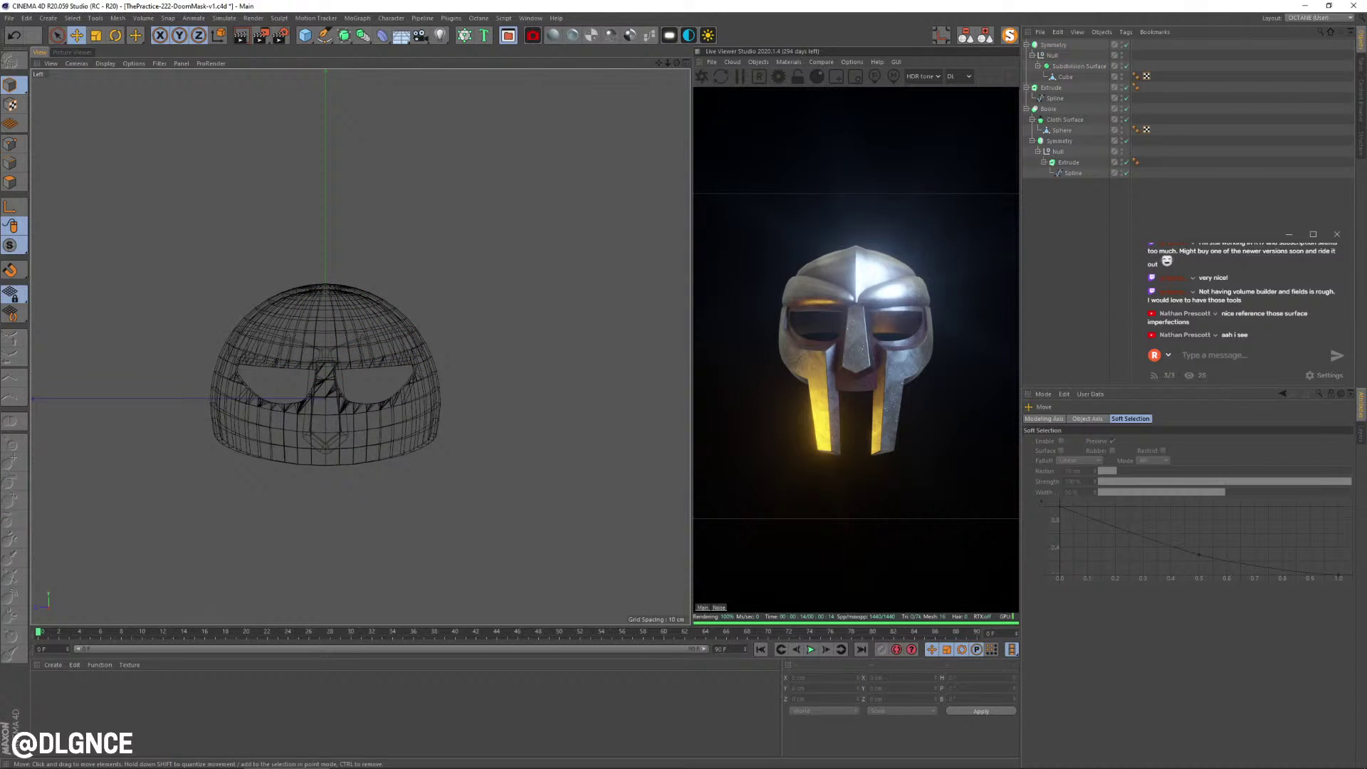
- Draw a closed Bezier cheek-guard outline from beside the eye down into a long bar, and rotate its inner curve point's tangent
click(325, 35)
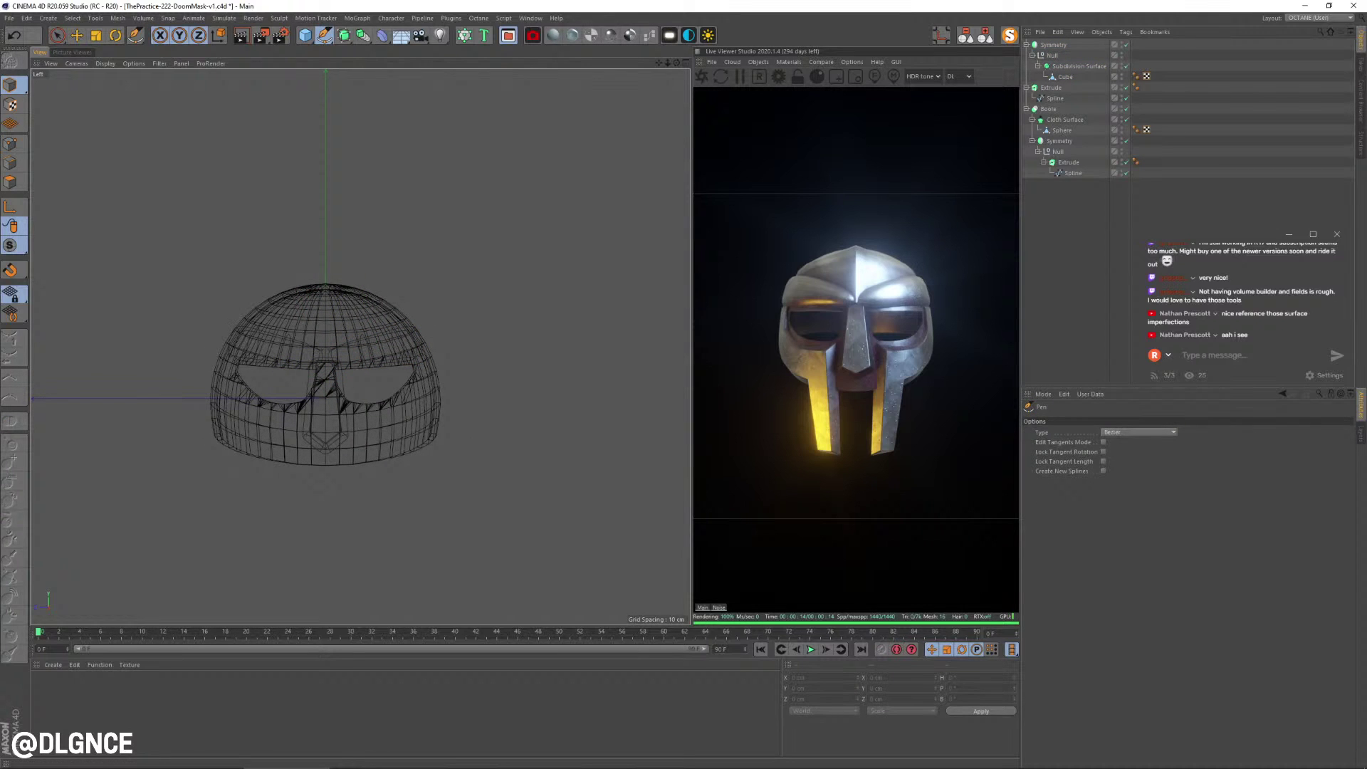
click(349, 411)
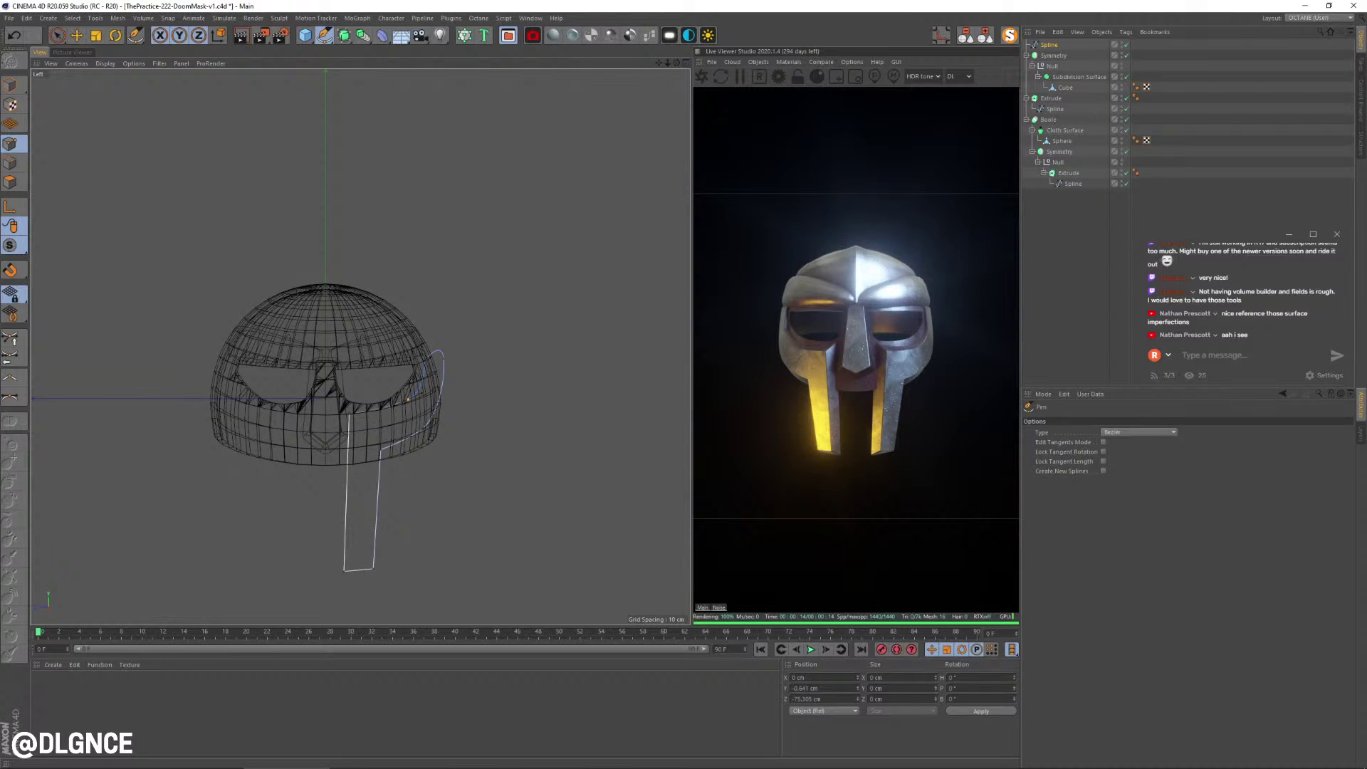
key(space)
click(407, 401)
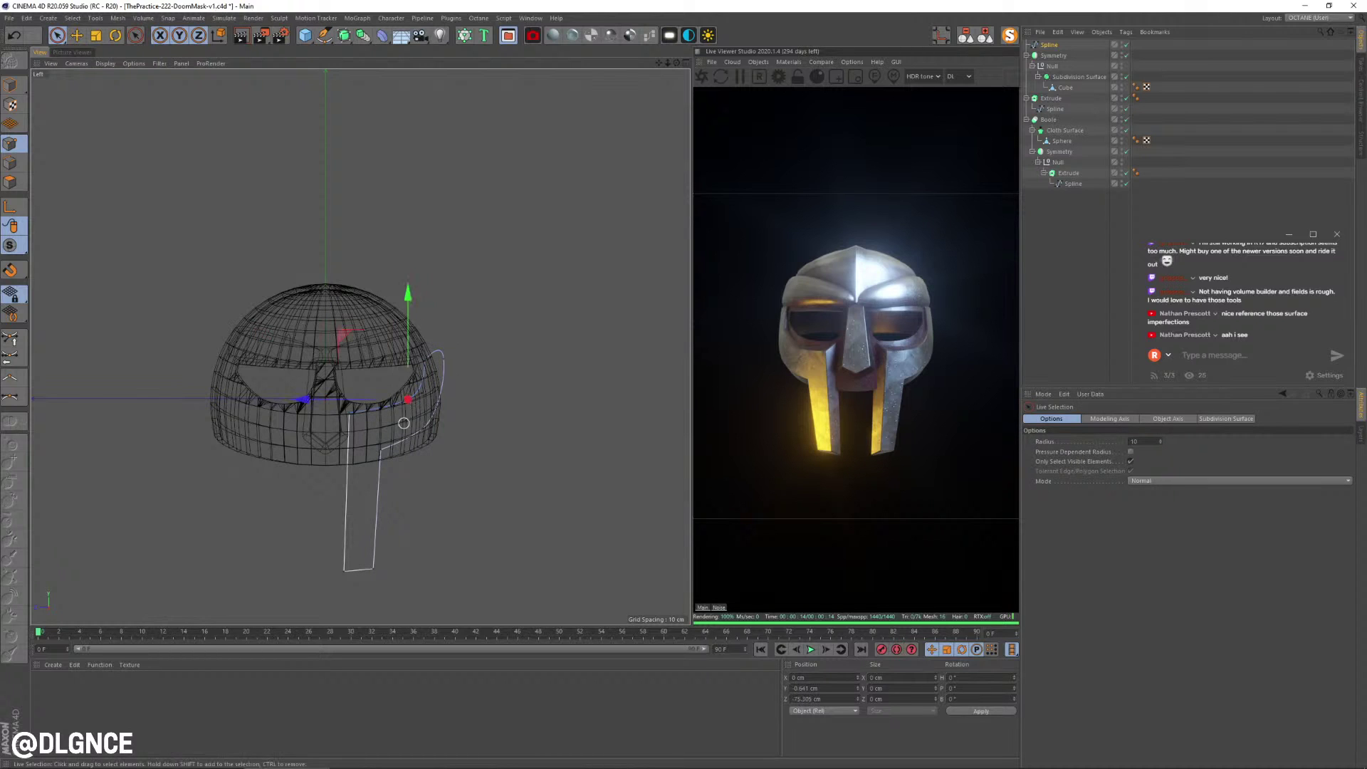
key(r)
drag(372, 453, 388, 461)
- Cut across the cheek-guard outline's rounded upper end and remove the curve there so the end runs straight
key(space)
click(427, 361)
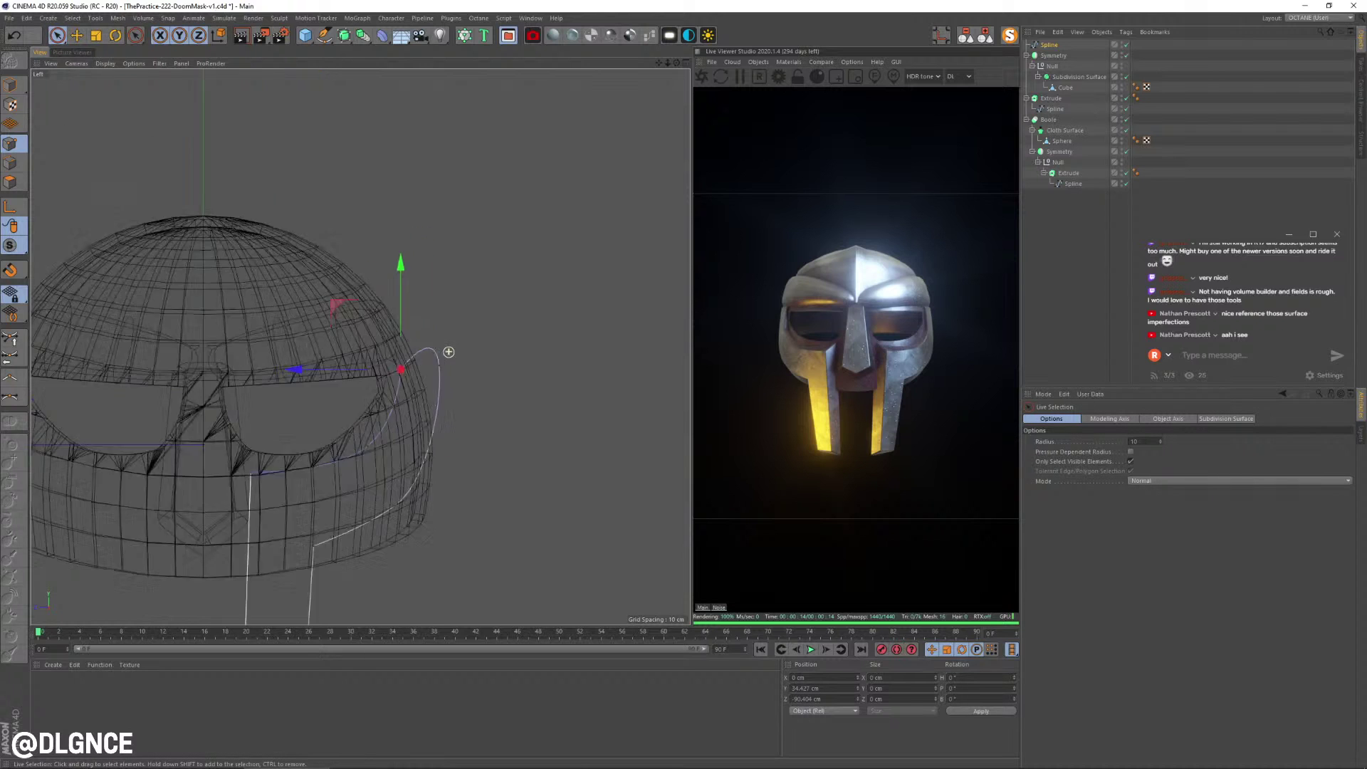
scroll(452, 355, up, 5)
key(k)
key(k)
drag(478, 372, 261, 400)
key(space)
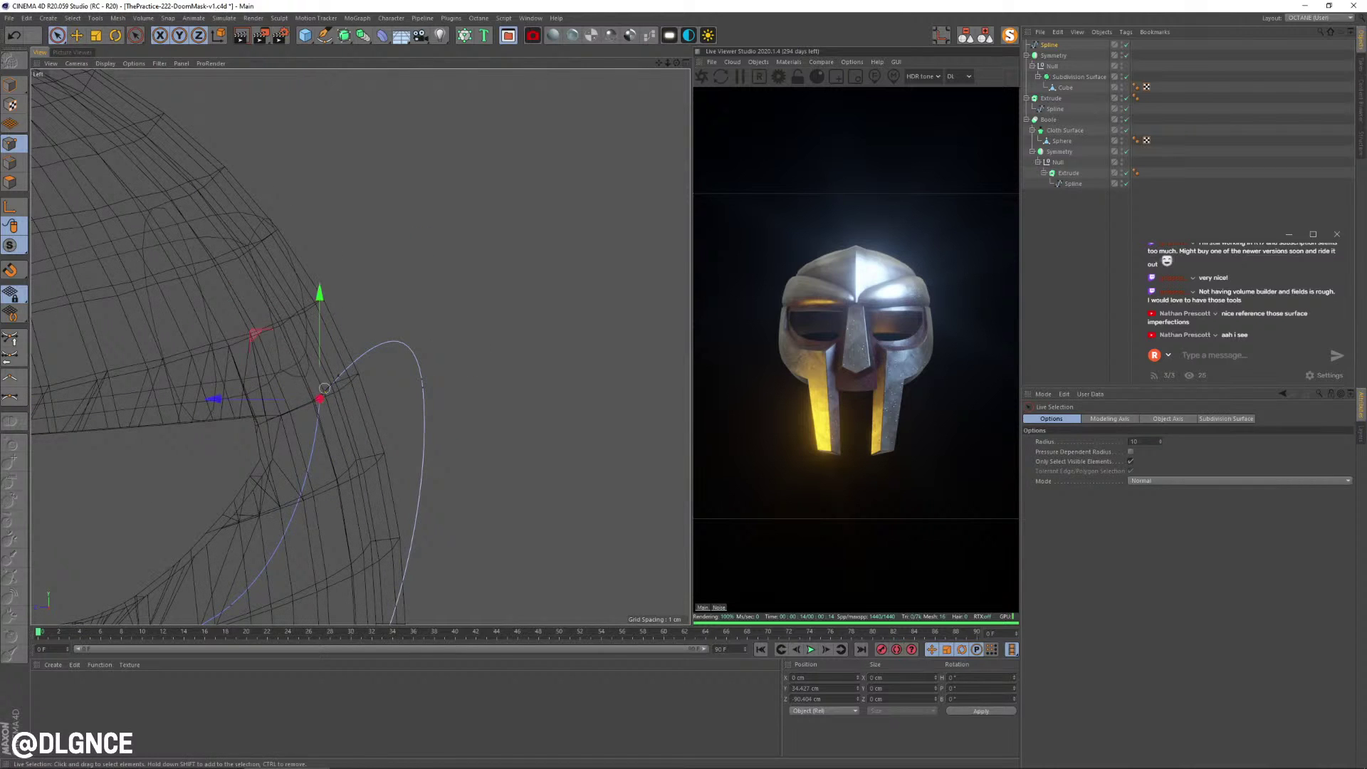
shift+click(424, 386)
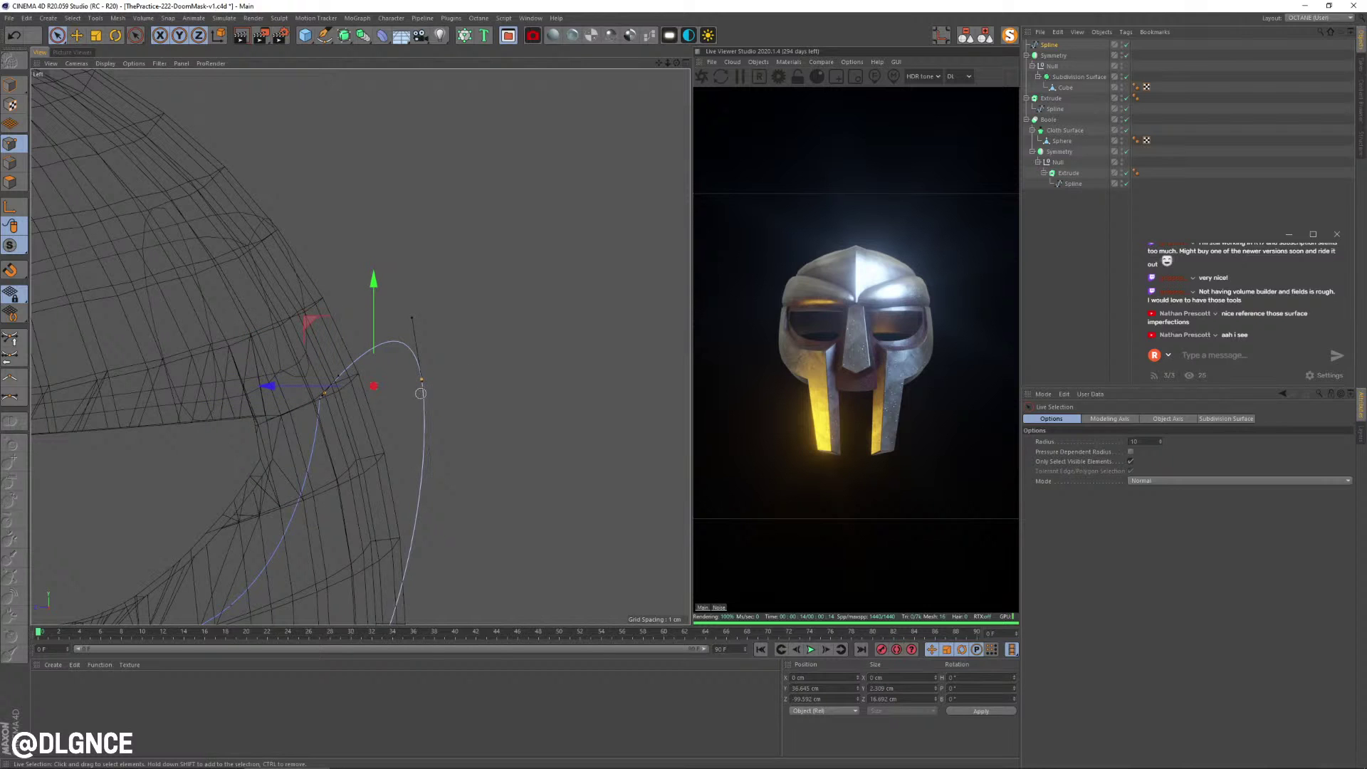
key(Delete)
- Shift the cheek guard's lower bar points slightly outward and lower the outer curve point to about Y -31 cm
scroll(401, 358, down, 10)
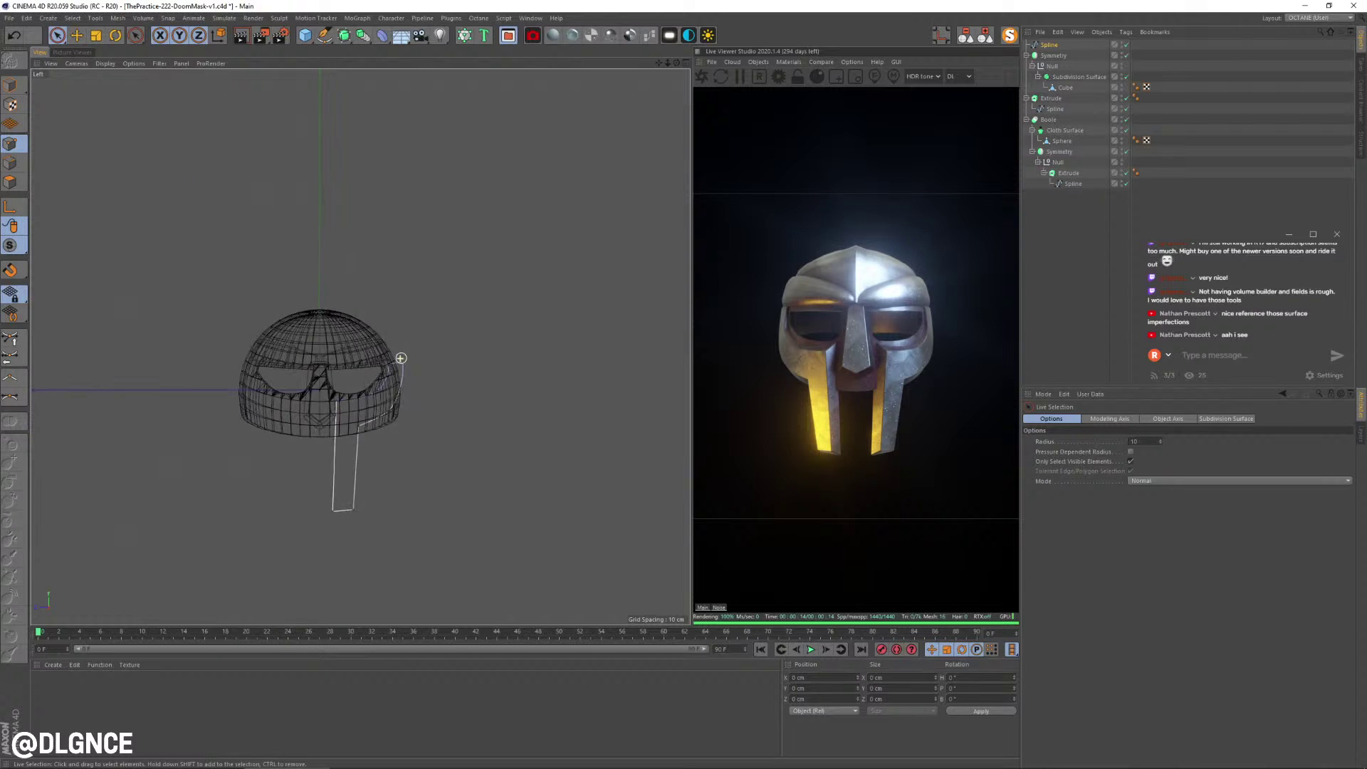
scroll(400, 358, up, 5)
scroll(400, 358, down, 2)
alt+middle_drag(306, 394, 361, 347)
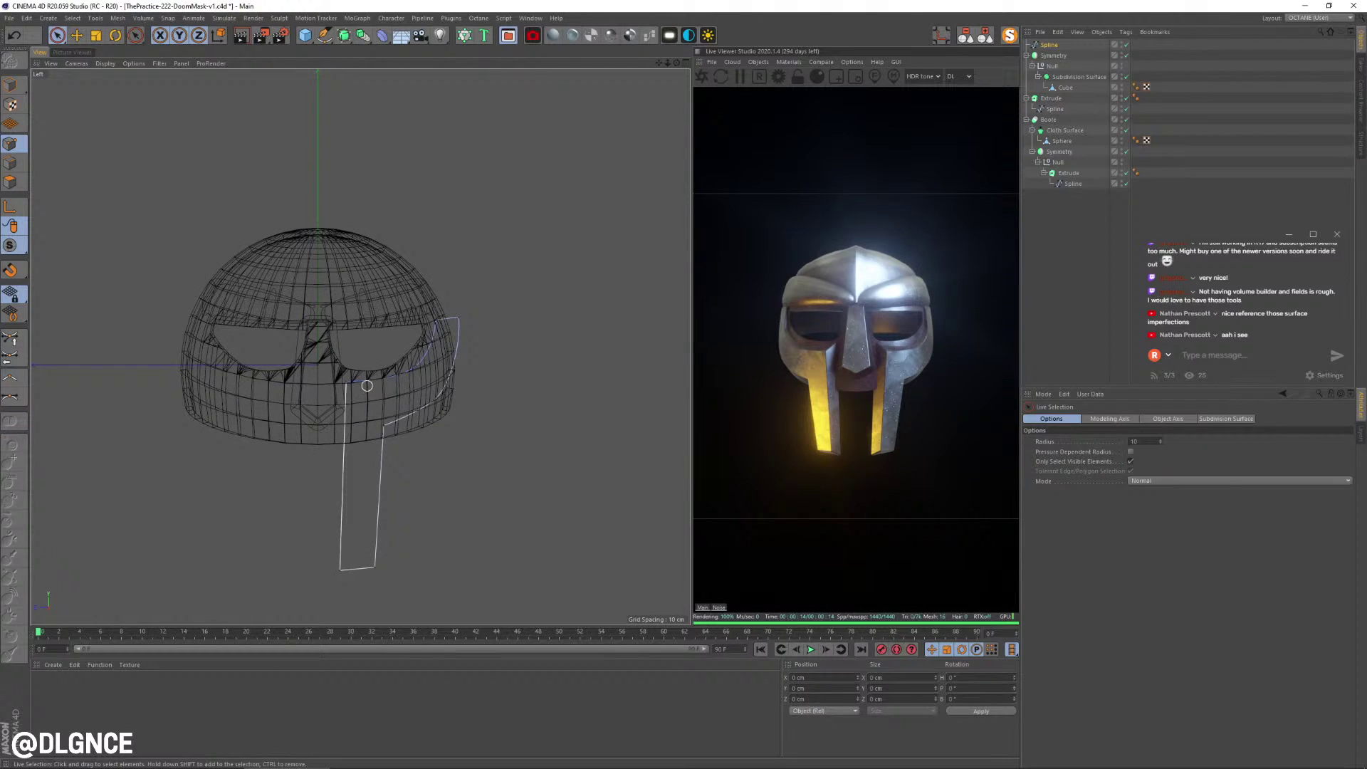
drag(316, 367, 407, 587)
drag(320, 476, 328, 475)
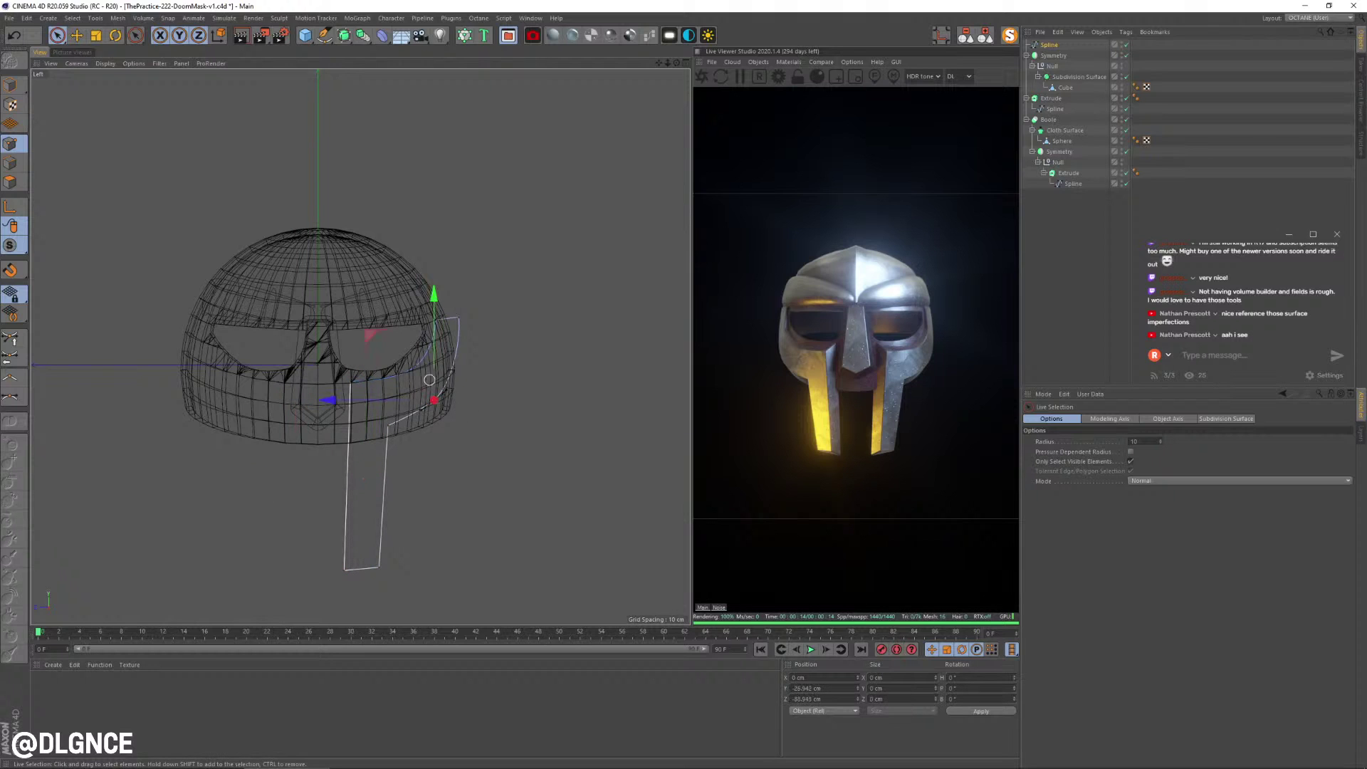
click(437, 406)
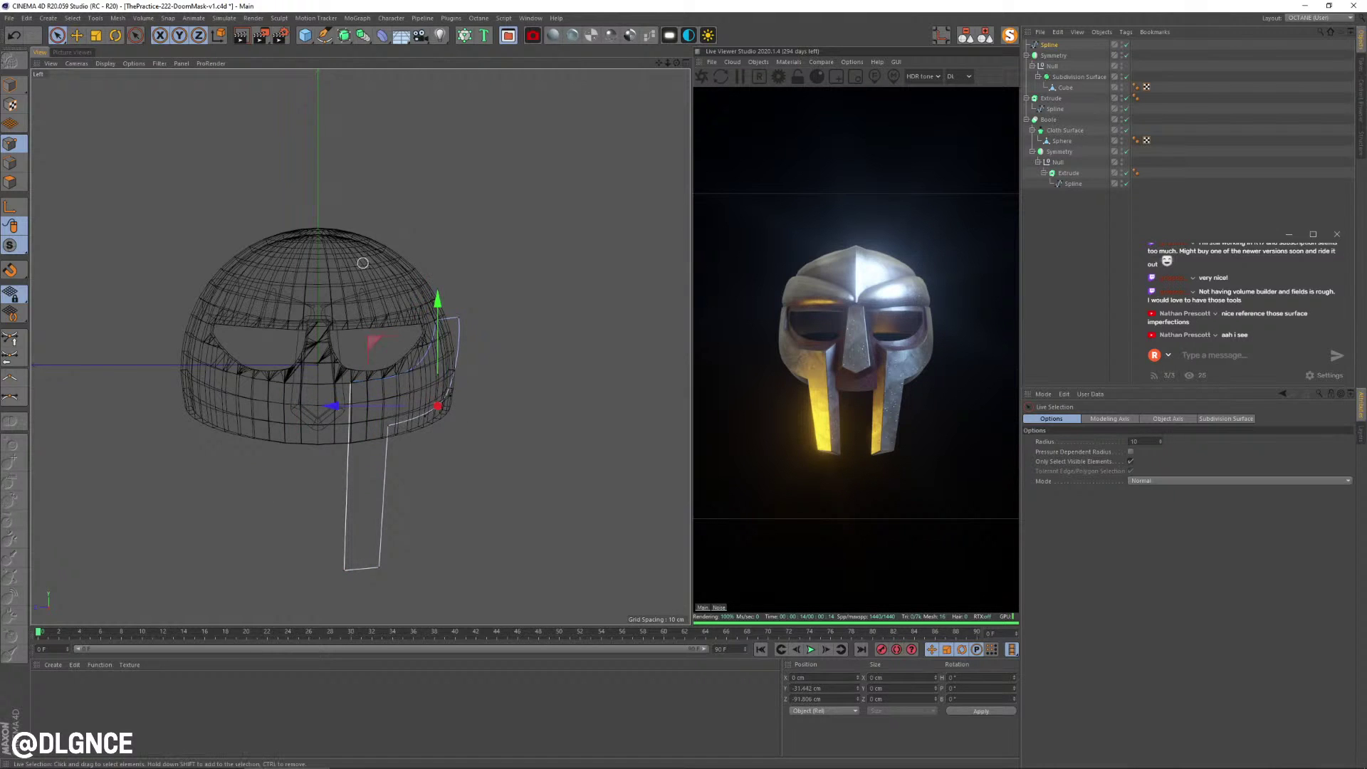
- Return to the perspective view and move the whole cheek-guard spline in front of the mask to about X -111 cm
middle_click(364, 266)
middle_click(241, 229)
alt+drag(414, 295, 319, 315)
click(10, 85)
alt+drag(426, 315, 535, 294)
alt+right_drag(275, 367, 349, 368)
alt+drag(275, 367, 182, 366)
- Compare the cheek-guard spline's depth with the nose piece and move it back toward the mask to about X -83 cm
click(372, 322)
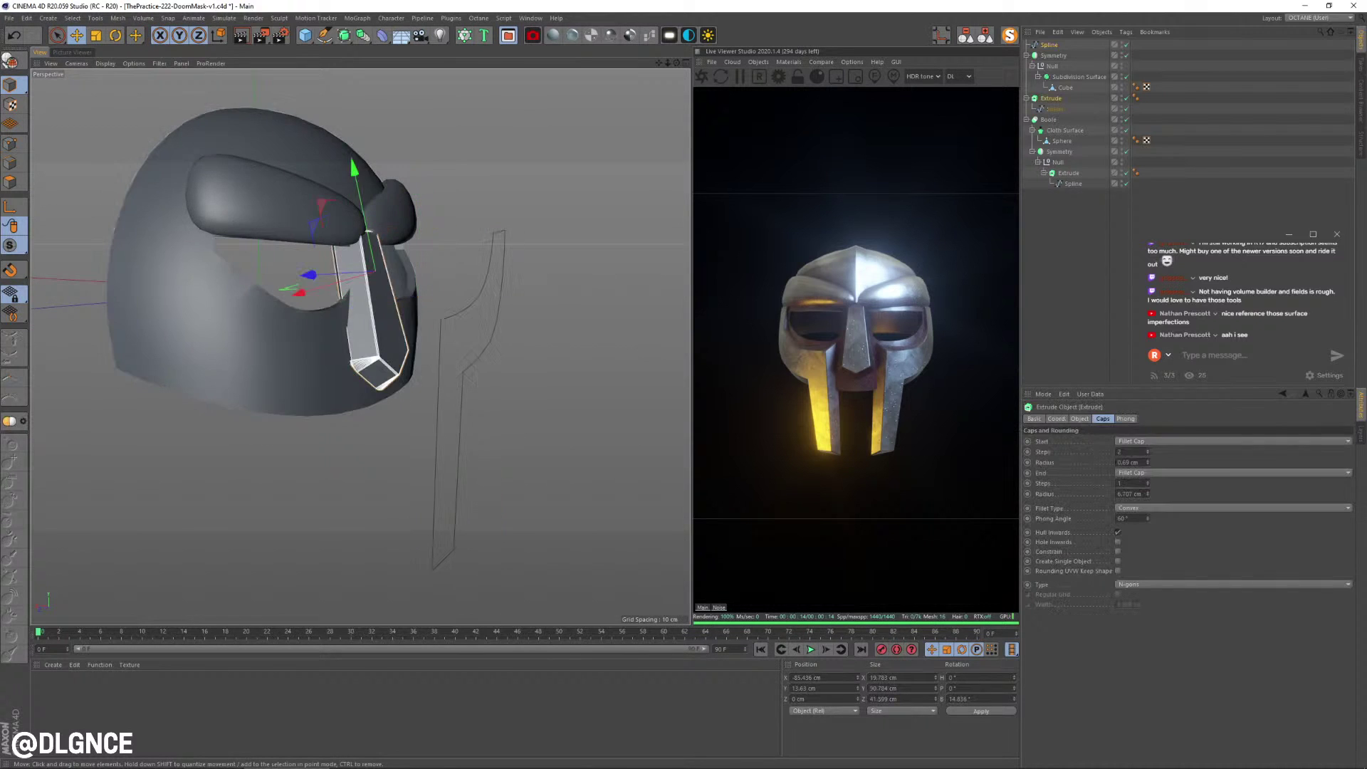
alt+drag(372, 322, 363, 225)
mouse_move(375, 271)
alt+mouse_down()
mouse_move(334, 272)
mouse_move(531, 263)
mouse_move(514, 251)
mouse_move(376, 258)
alt+mouse_up()
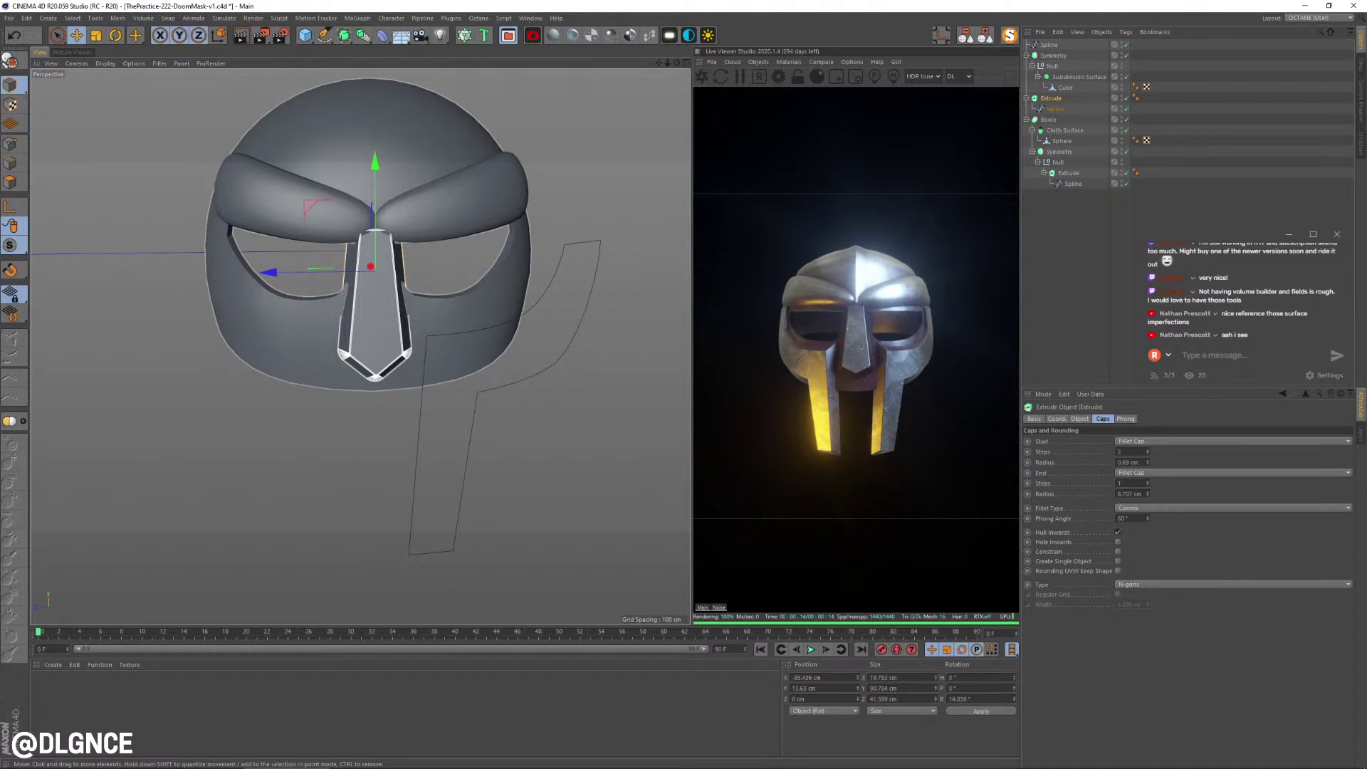
click(425, 356)
alt+drag(425, 356, 491, 389)
alt+middle_drag(491, 389, 361, 347)
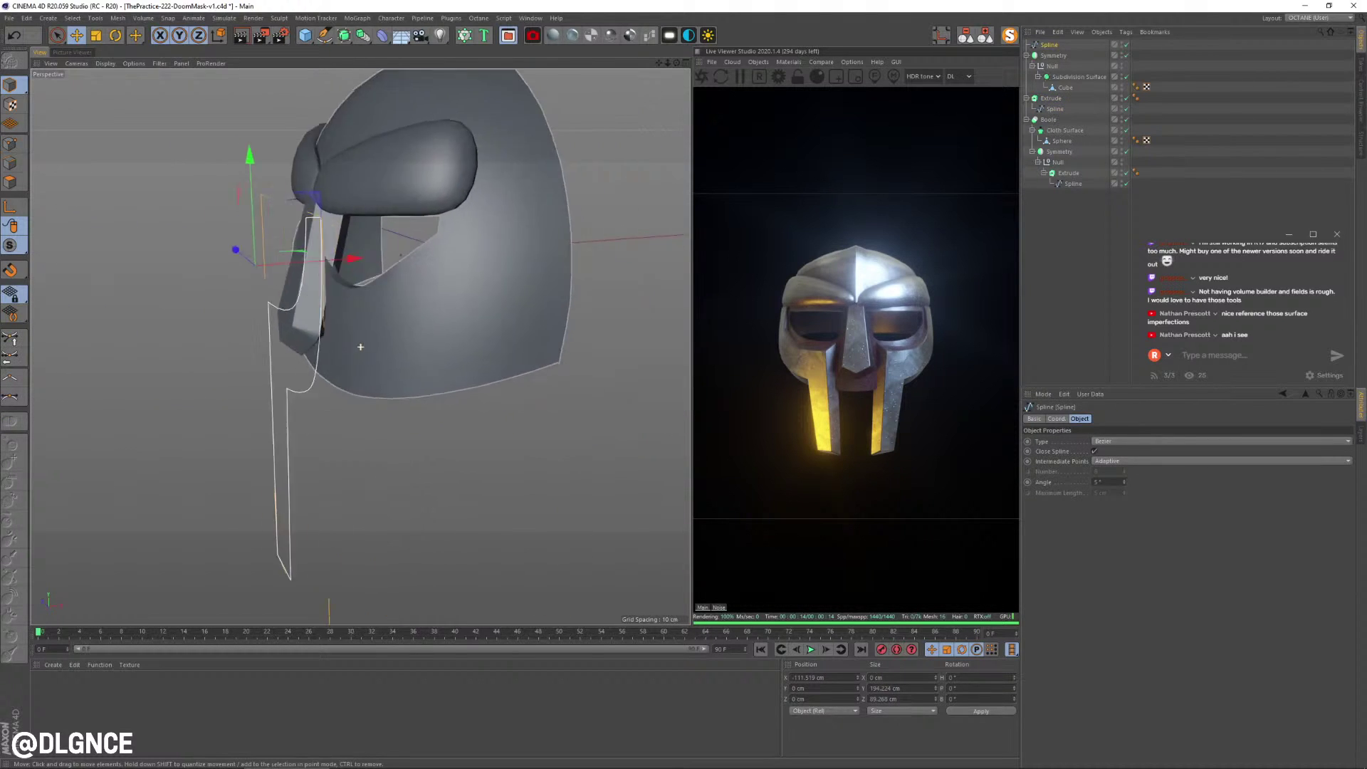
alt+drag(360, 346, 306, 243)
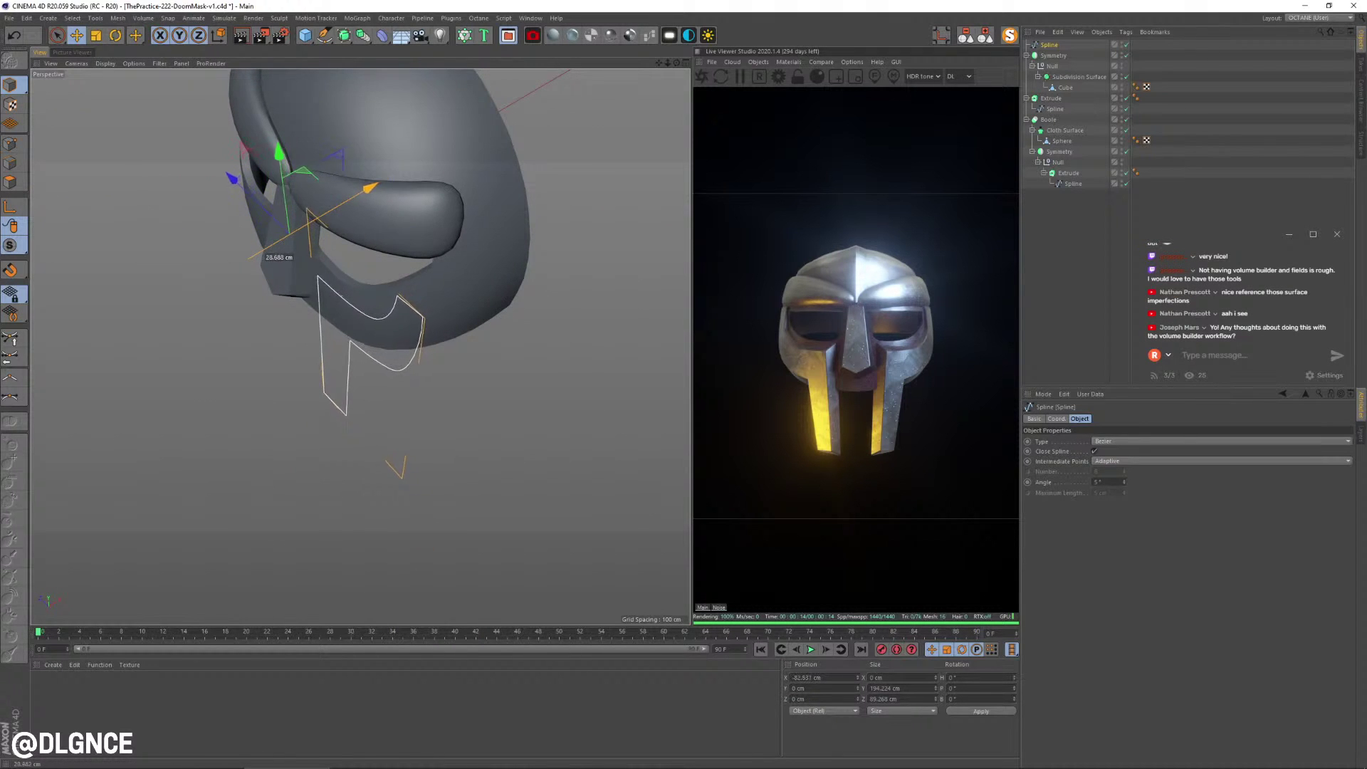
alt+drag(366, 189, 413, 228)
alt+middle_drag(413, 228, 355, 256)
alt+drag(355, 257, 267, 232)
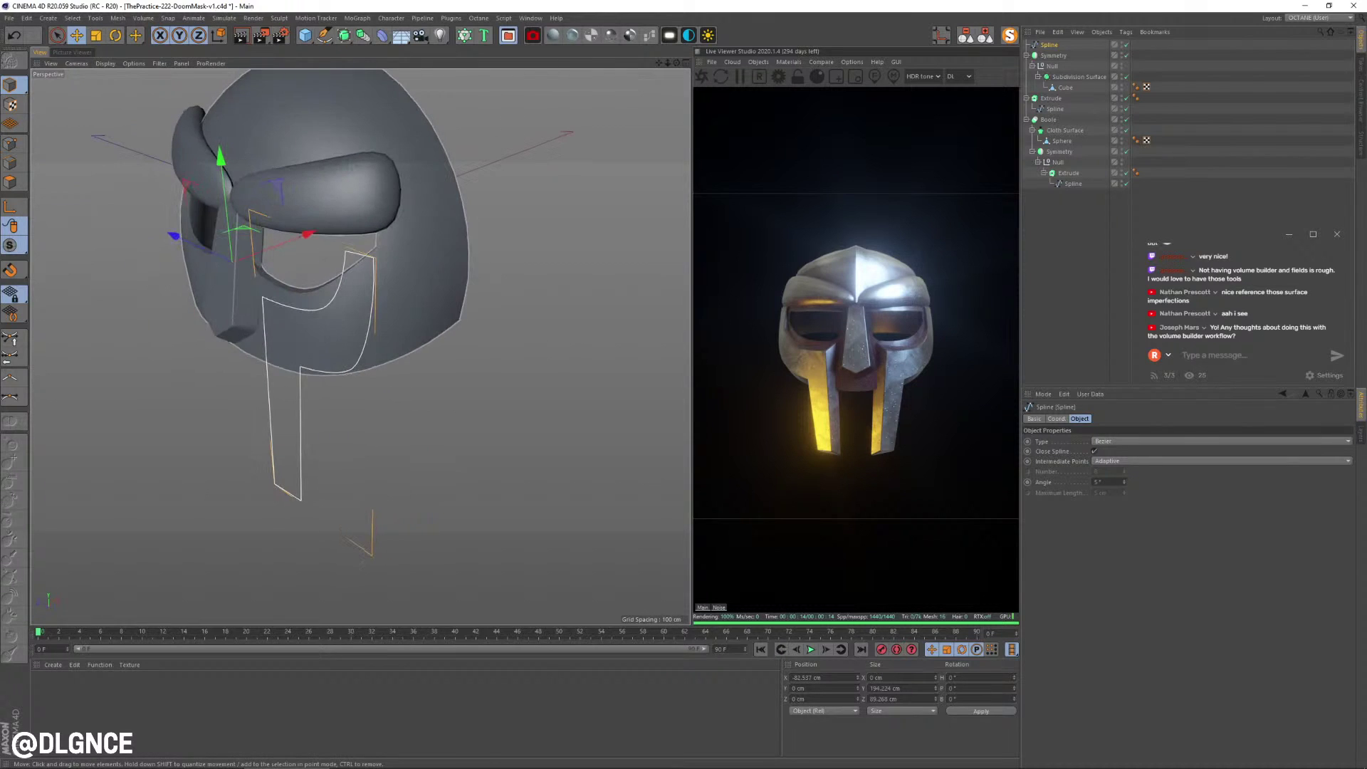
- Select all points of the cheek-guard spline and rotate them about the vertical axis to angle the outline around the mask
click(10, 144)
click(349, 370)
mouse_move(348, 369)
alt+mouse_down()
mouse_move(427, 381)
mouse_move(366, 360)
alt+mouse_up()
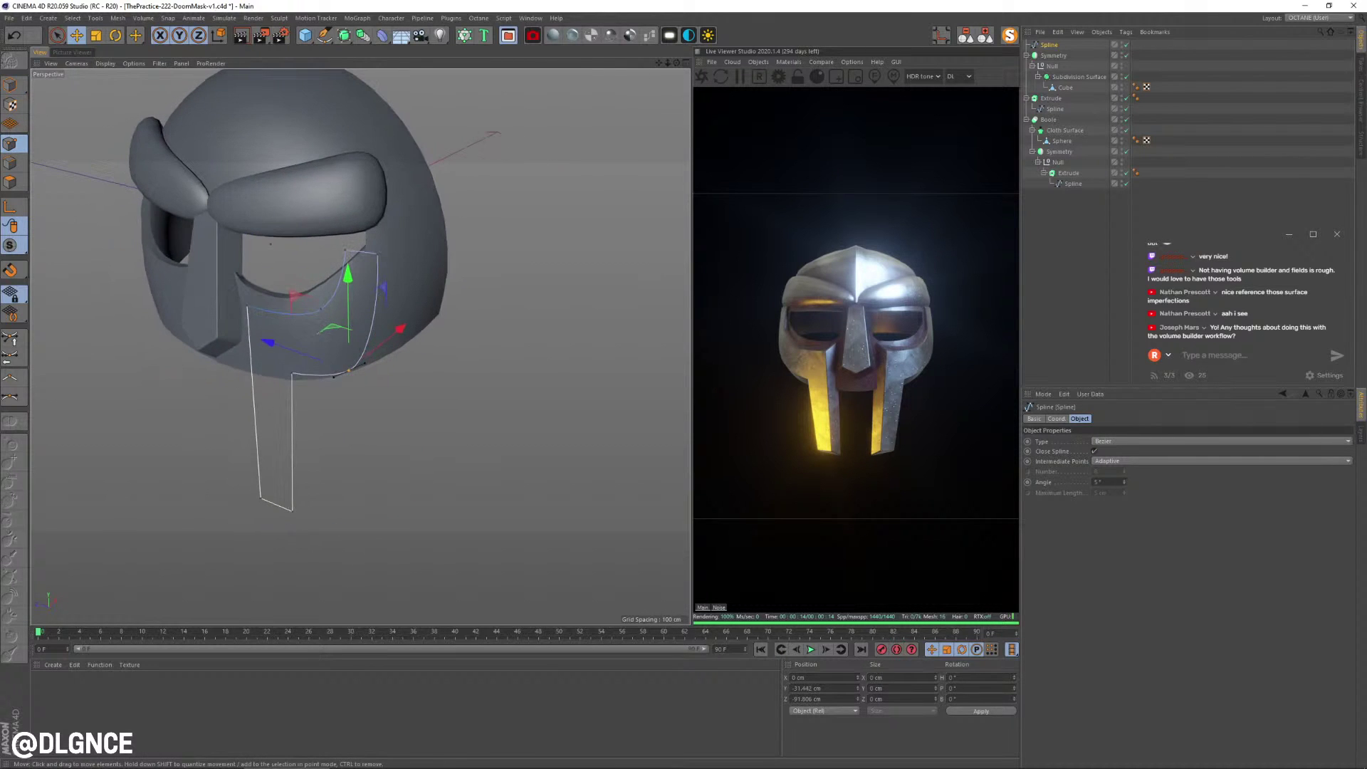
key(ctrl+a)
key(r)
drag(294, 436, 334, 456)
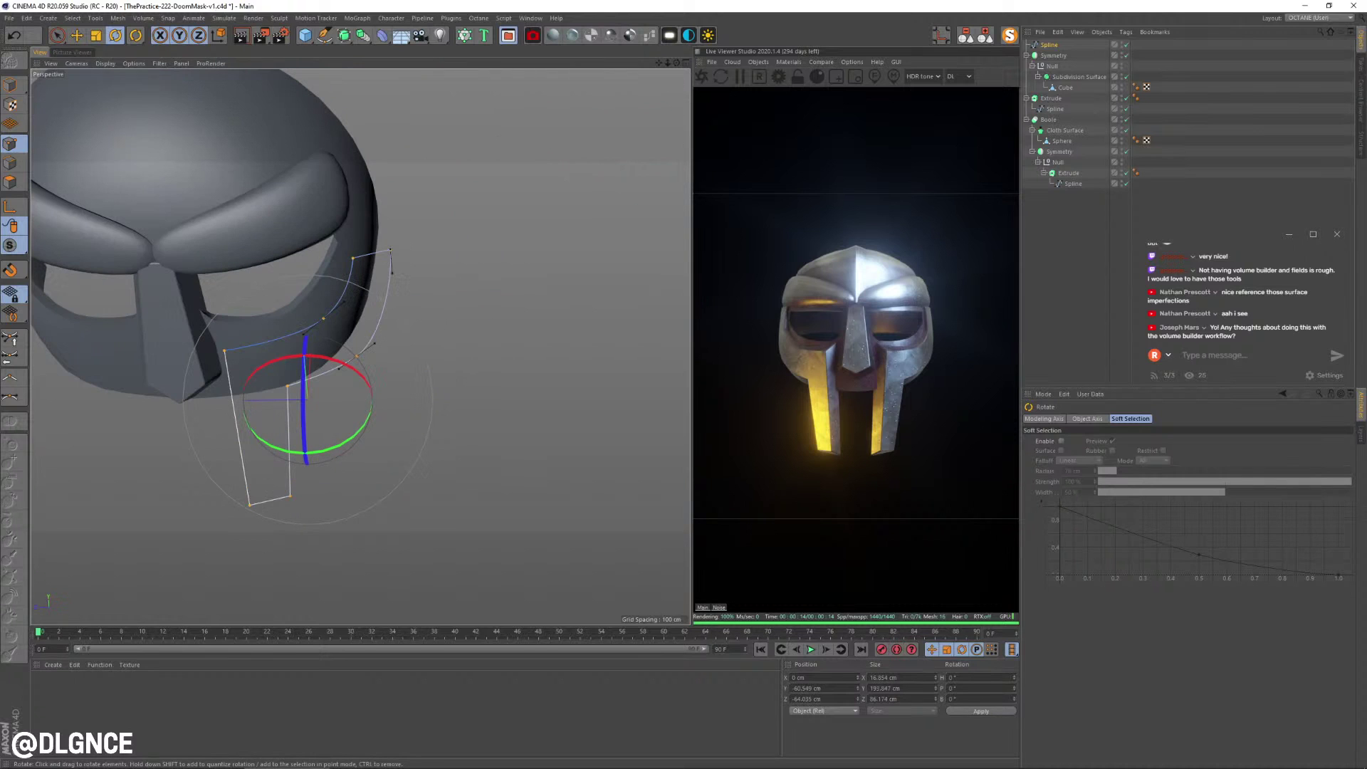
- Move the cheek guard's upper points back to about X 11 cm and rotate them to follow the mask's side
drag(289, 173, 485, 397)
alt+drag(208, 313, 220, 452)
key(e)
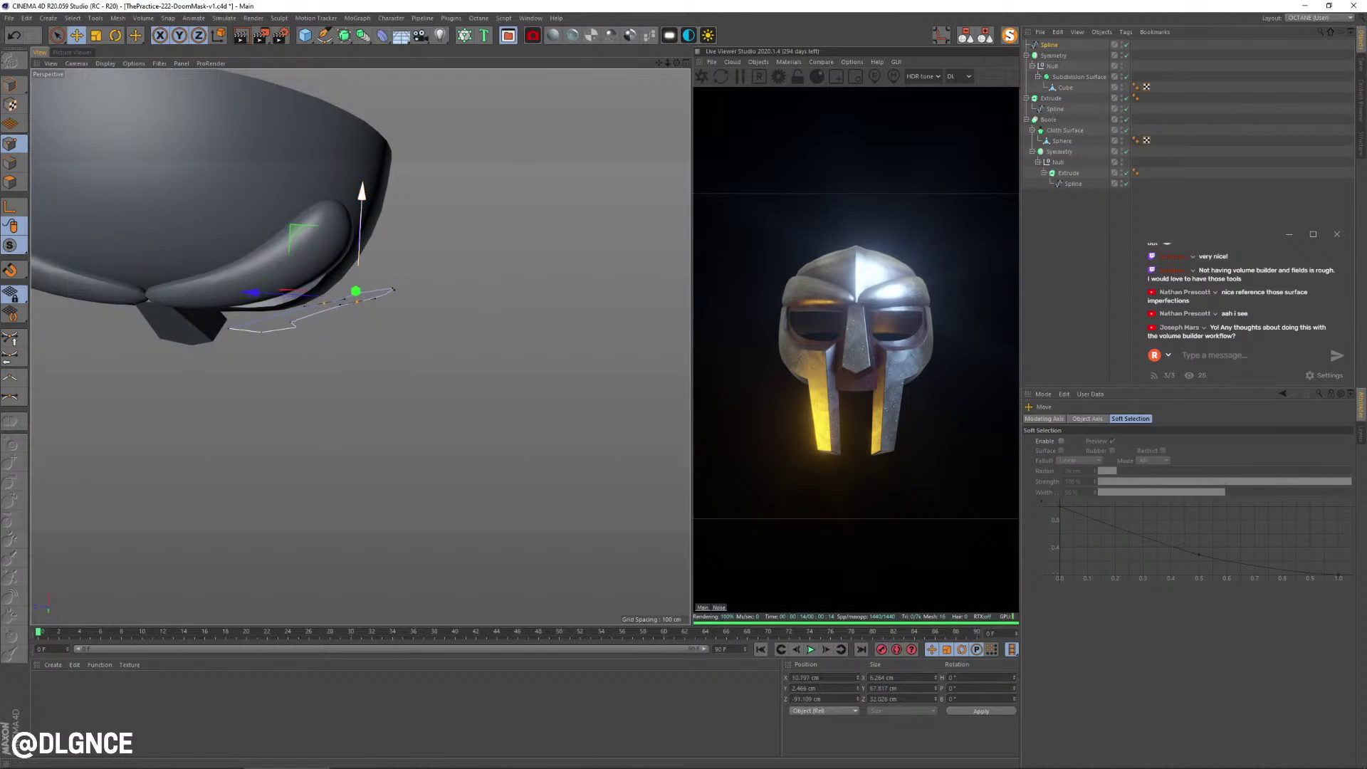
key(r)
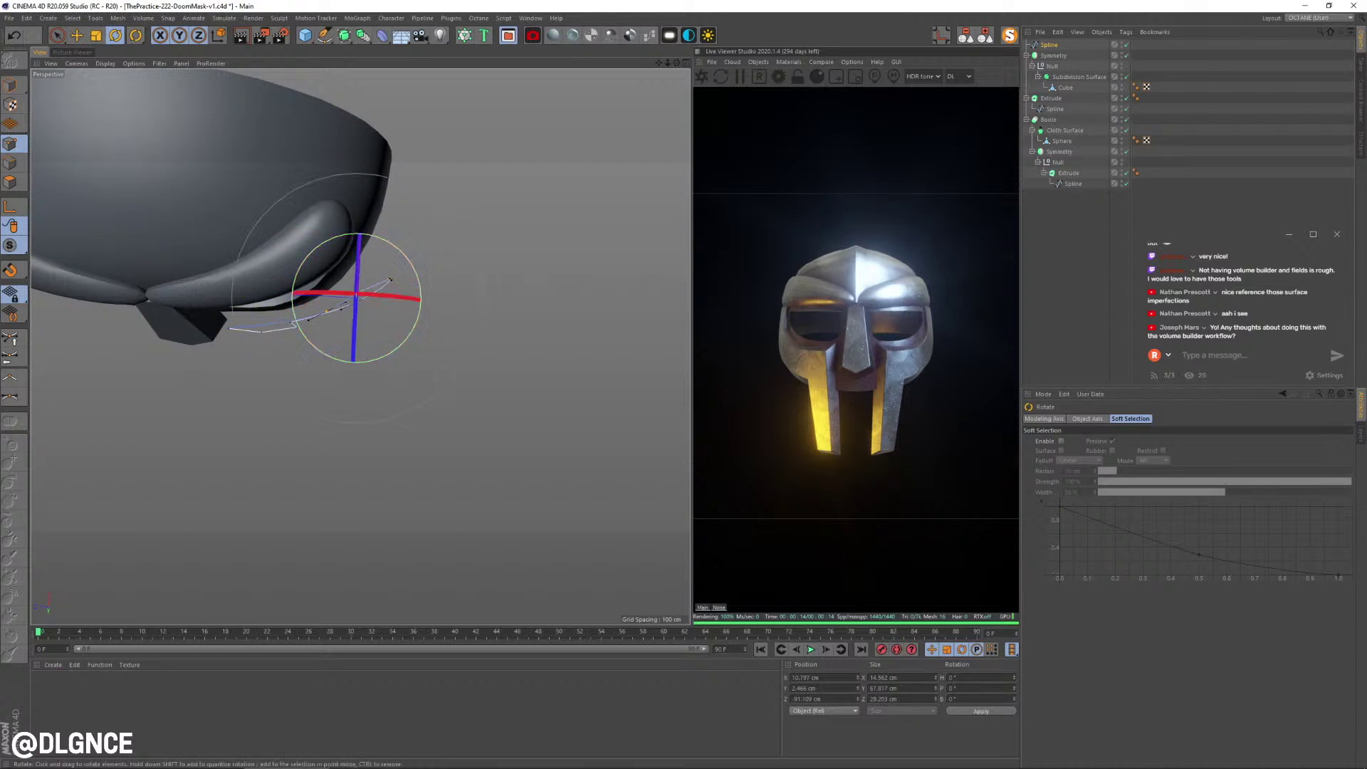
alt+drag(219, 455, 213, 381)
- Rotate the cheek guard's two topmost points toward the mask and move them back to about X 22 cm
right_drag(387, 249, 409, 250)
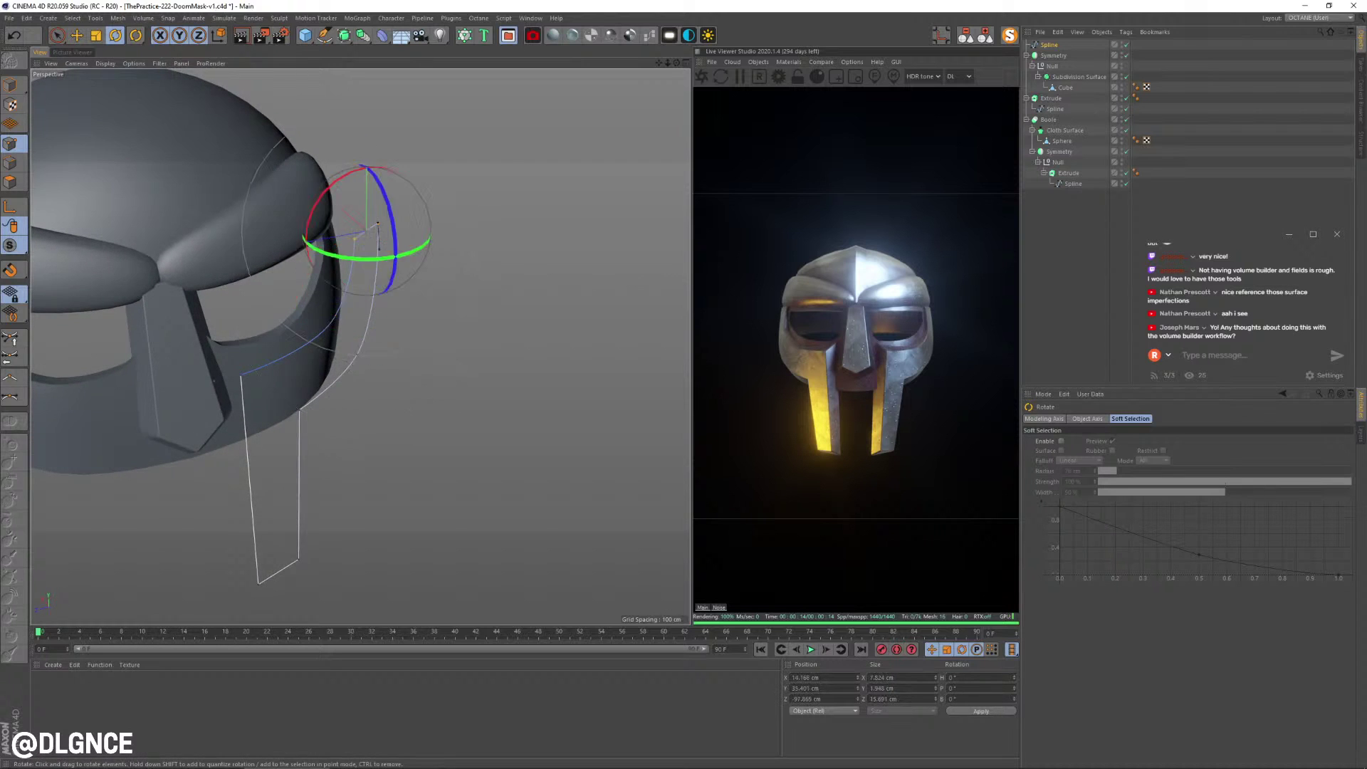
alt+drag(408, 250, 242, 251)
drag(388, 267, 360, 349)
key(e)
drag(454, 216, 635, 132)
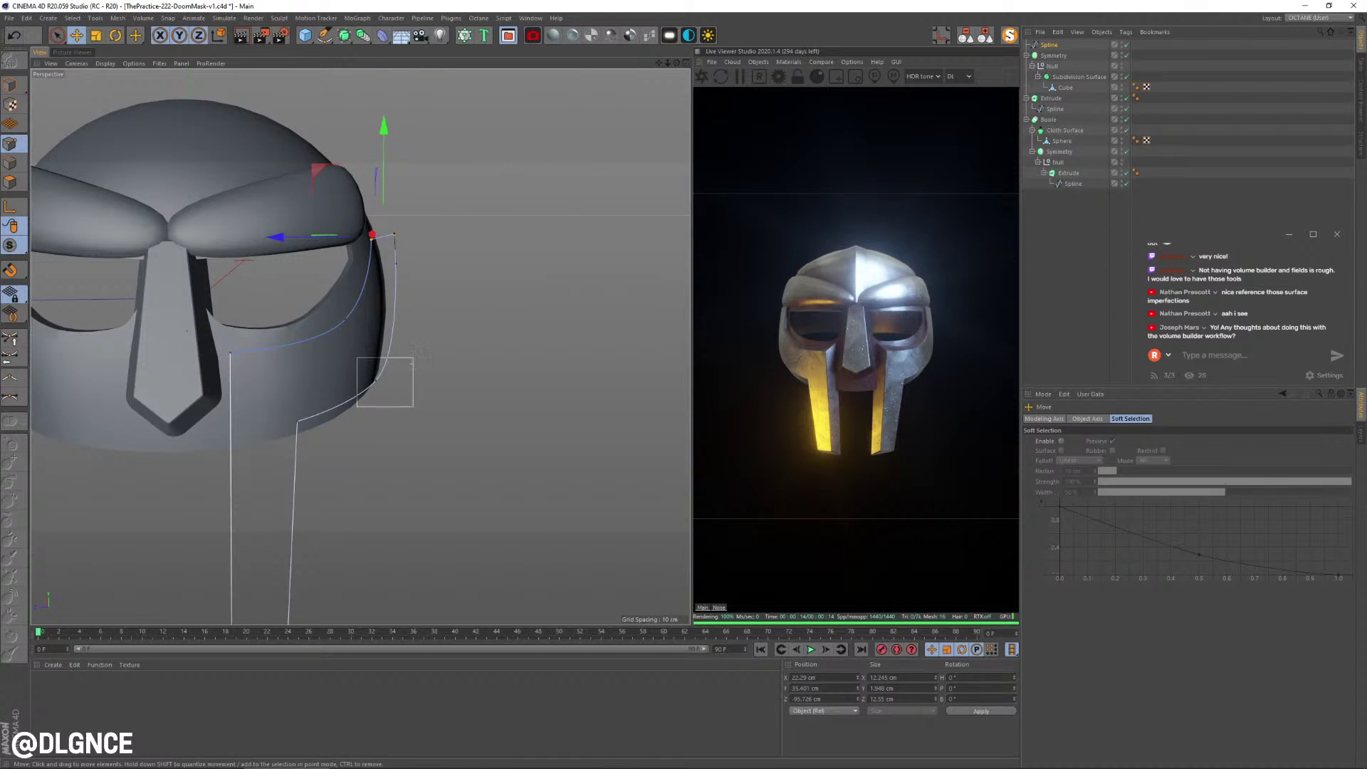
- Rotate the tangent of the cheek guard's outer lower curve point to follow the mask's curvature, checking the fit from several sides
right_drag(357, 407, 356, 406)
alt+drag(363, 402, 481, 450)
key(r)
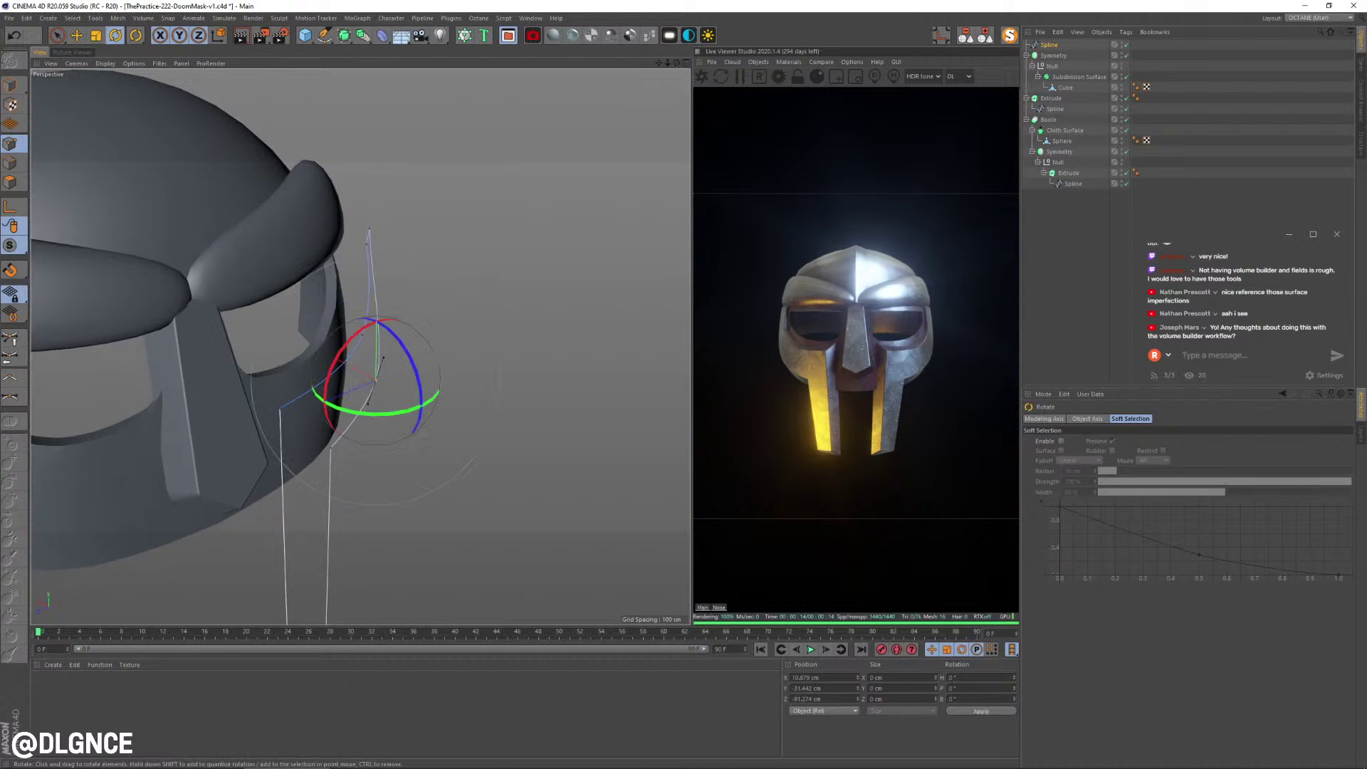
drag(383, 413, 302, 381)
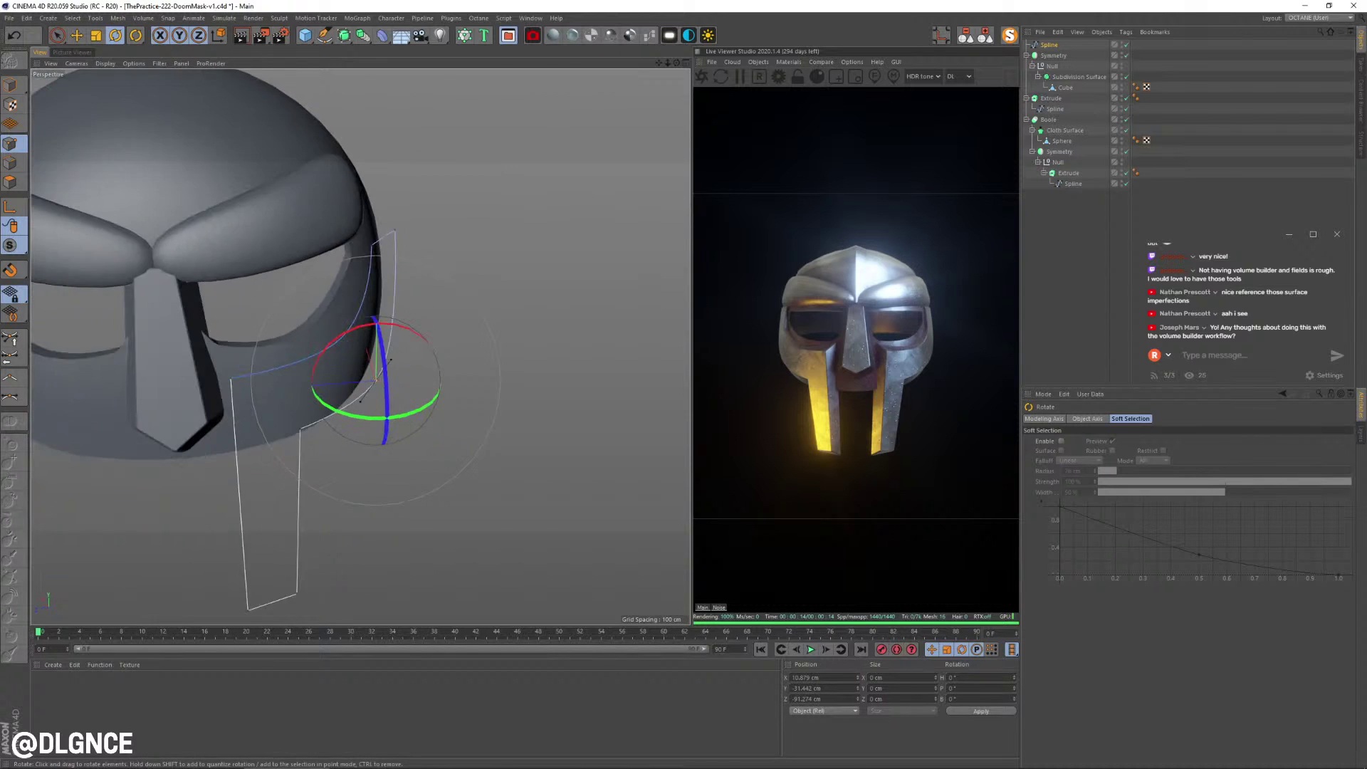
alt+right_drag(378, 382, 303, 363)
alt+middle_drag(303, 363, 360, 348)
alt+drag(360, 348, 278, 356)
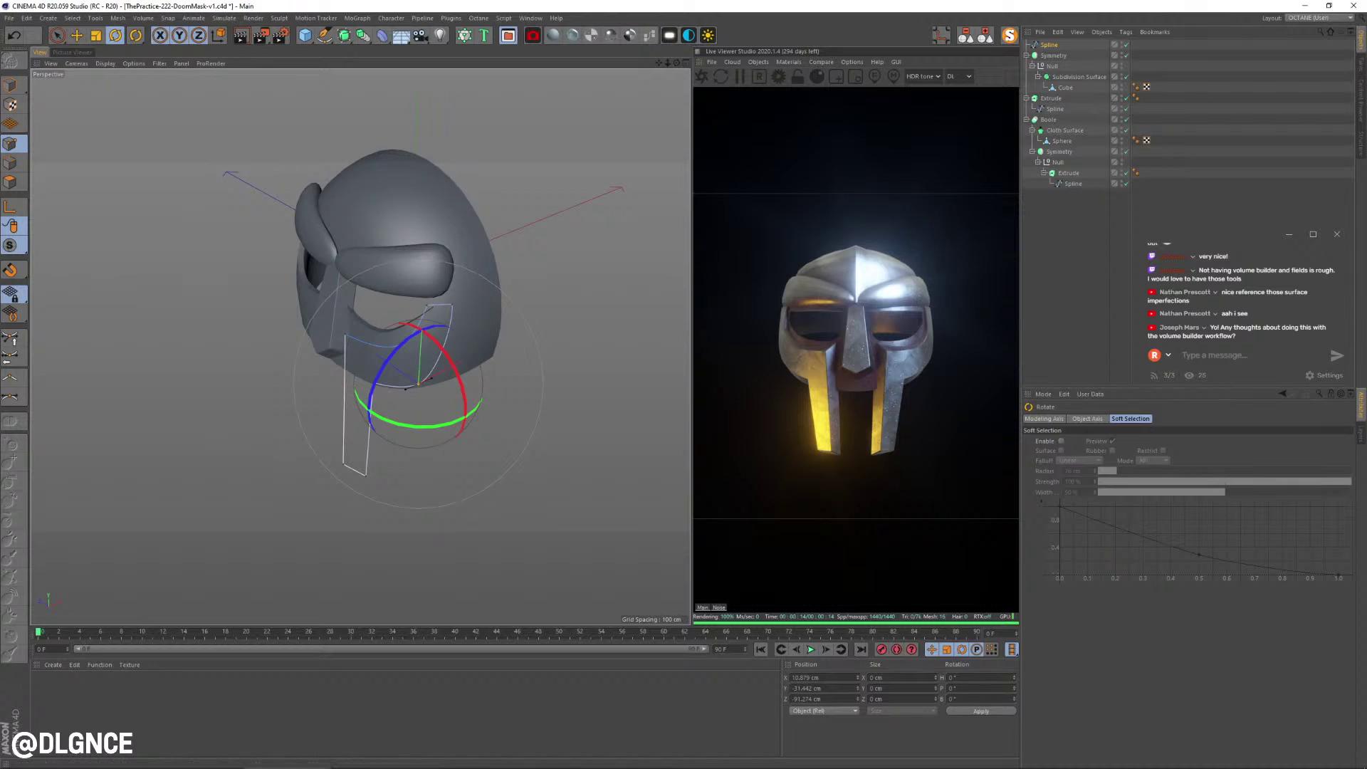
mouse_move(419, 385)
alt+mouse_down()
mouse_move(370, 384)
mouse_move(455, 388)
mouse_move(414, 380)
alt+mouse_up()
drag(430, 434, 432, 434)
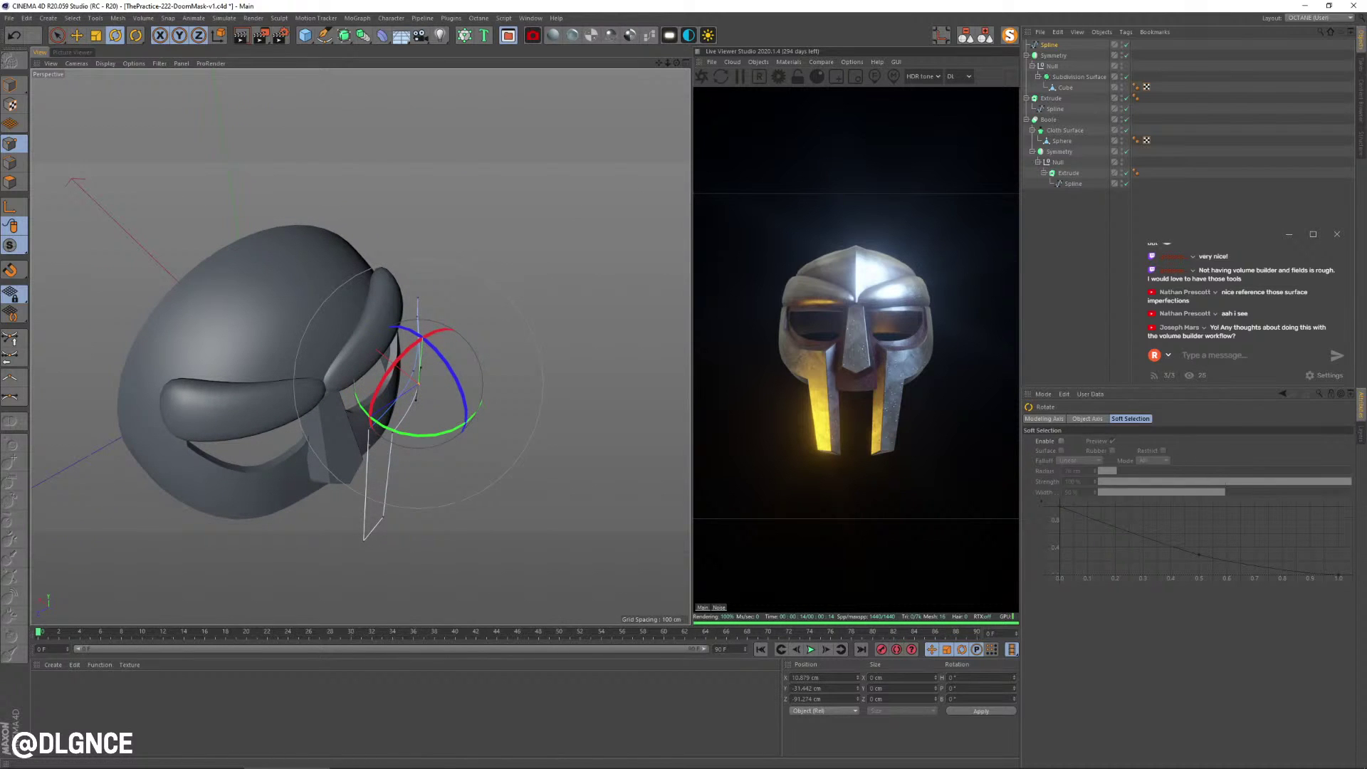
- Compare the mask and cheek-guard outline with the reference photo from the front and side
drag(1366, 84, 682, 93)
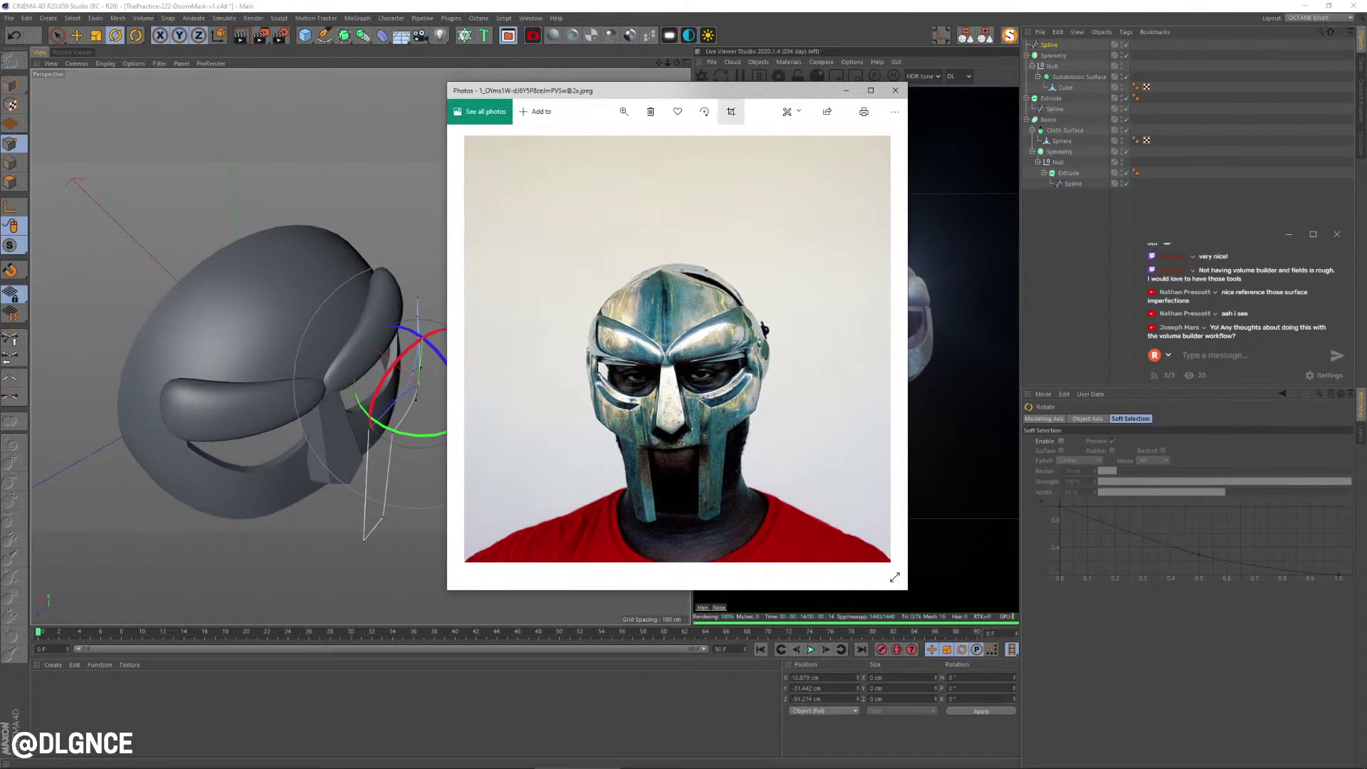
drag(744, 92, 1366, 94)
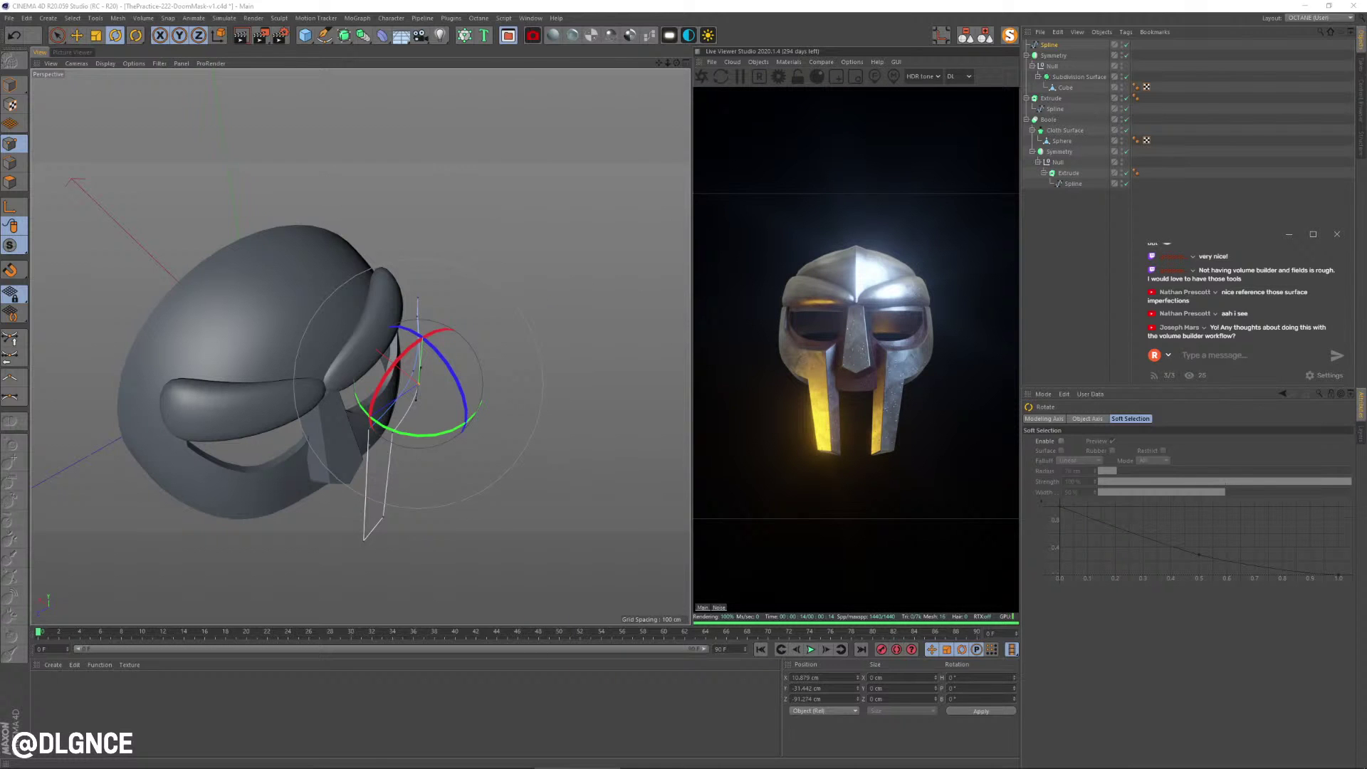
alt+drag(456, 427, 307, 356)
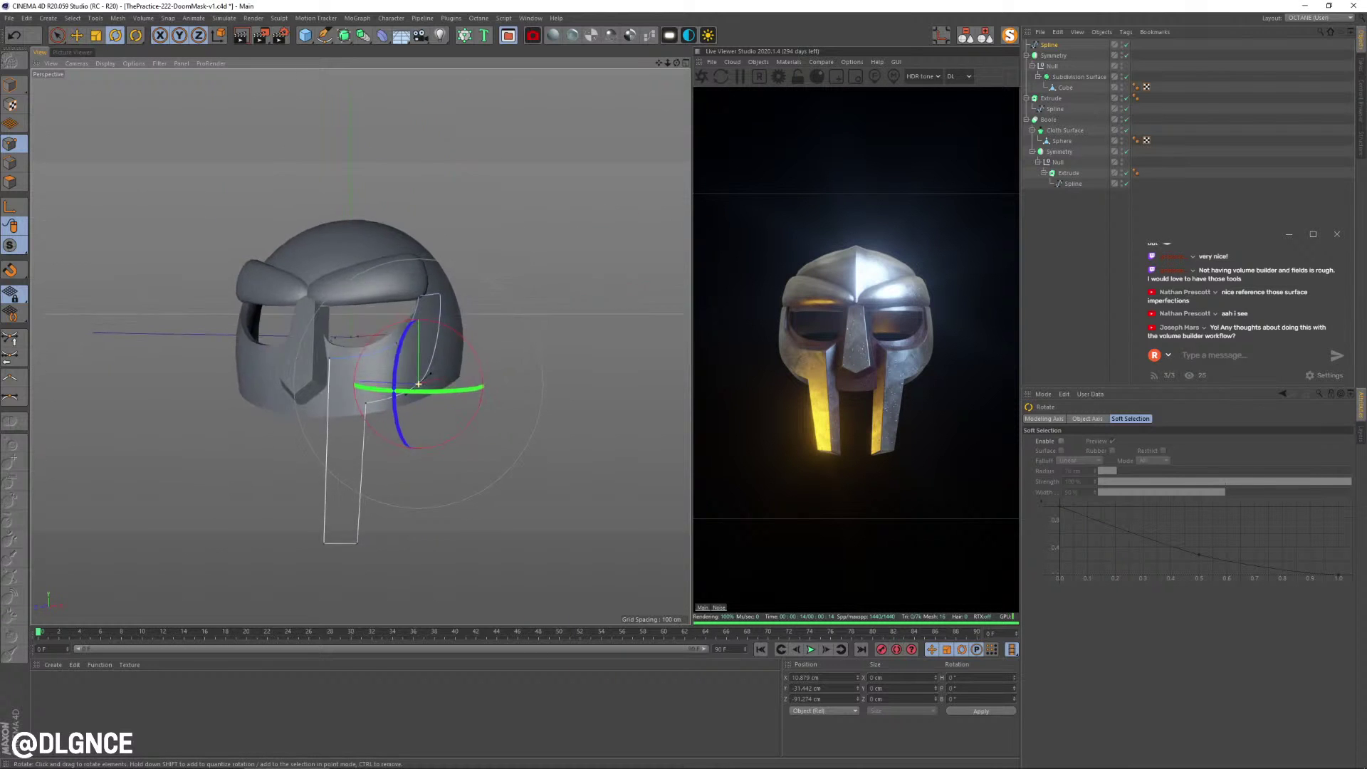
alt+right_drag(392, 398, 436, 419)
alt+drag(437, 420, 411, 369)
- Return to whole-object editing, collapse the object hierarchy and place the cheek-guard spline inside a Loft generator
click(10, 85)
alt+middle_drag(322, 399, 360, 348)
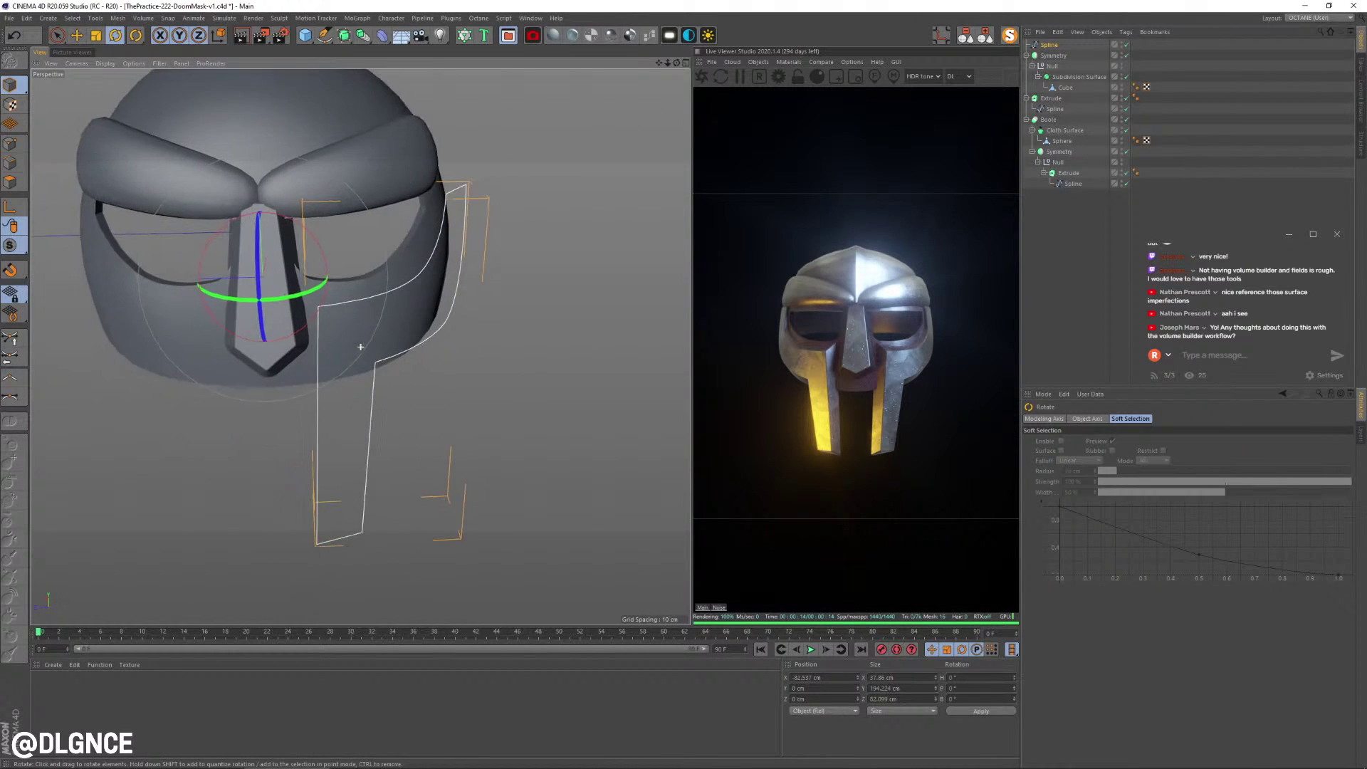
click(380, 413)
click(1049, 45)
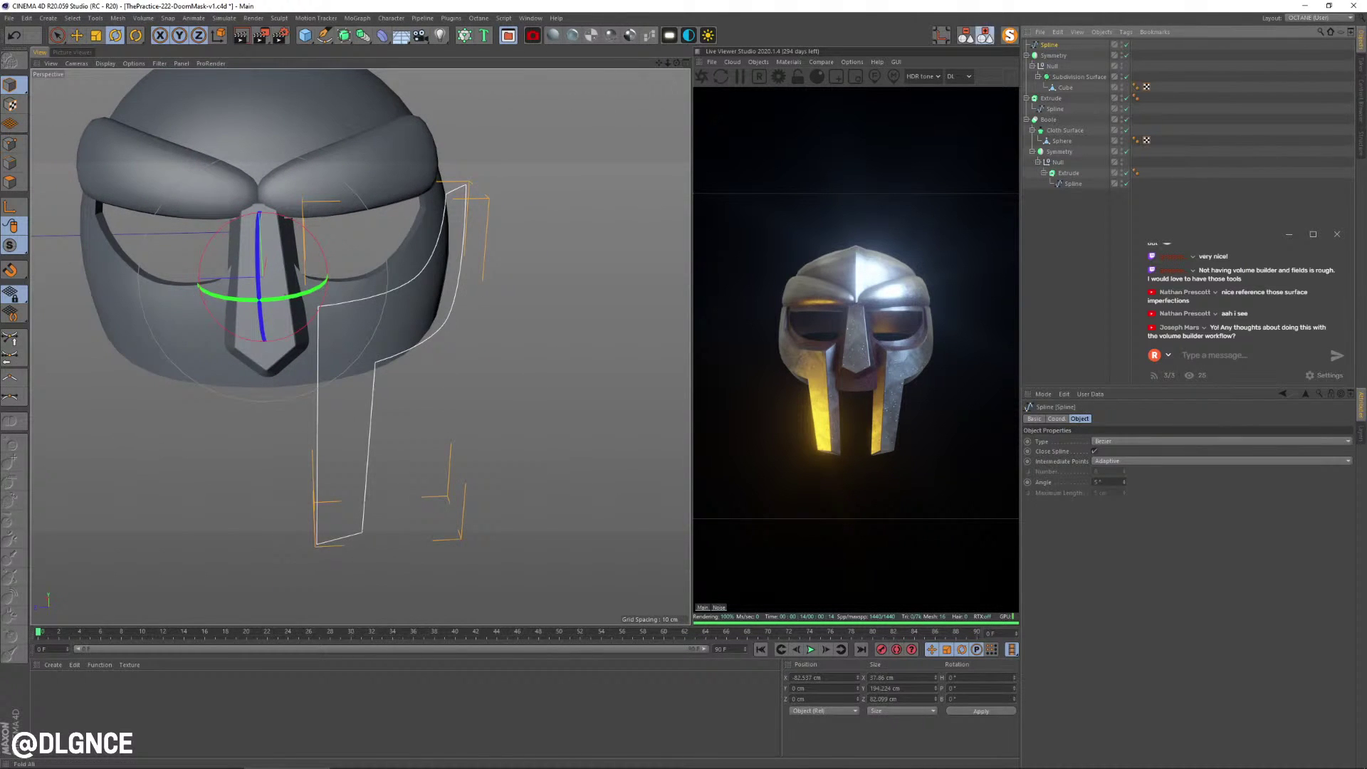
click(986, 35)
click(381, 35)
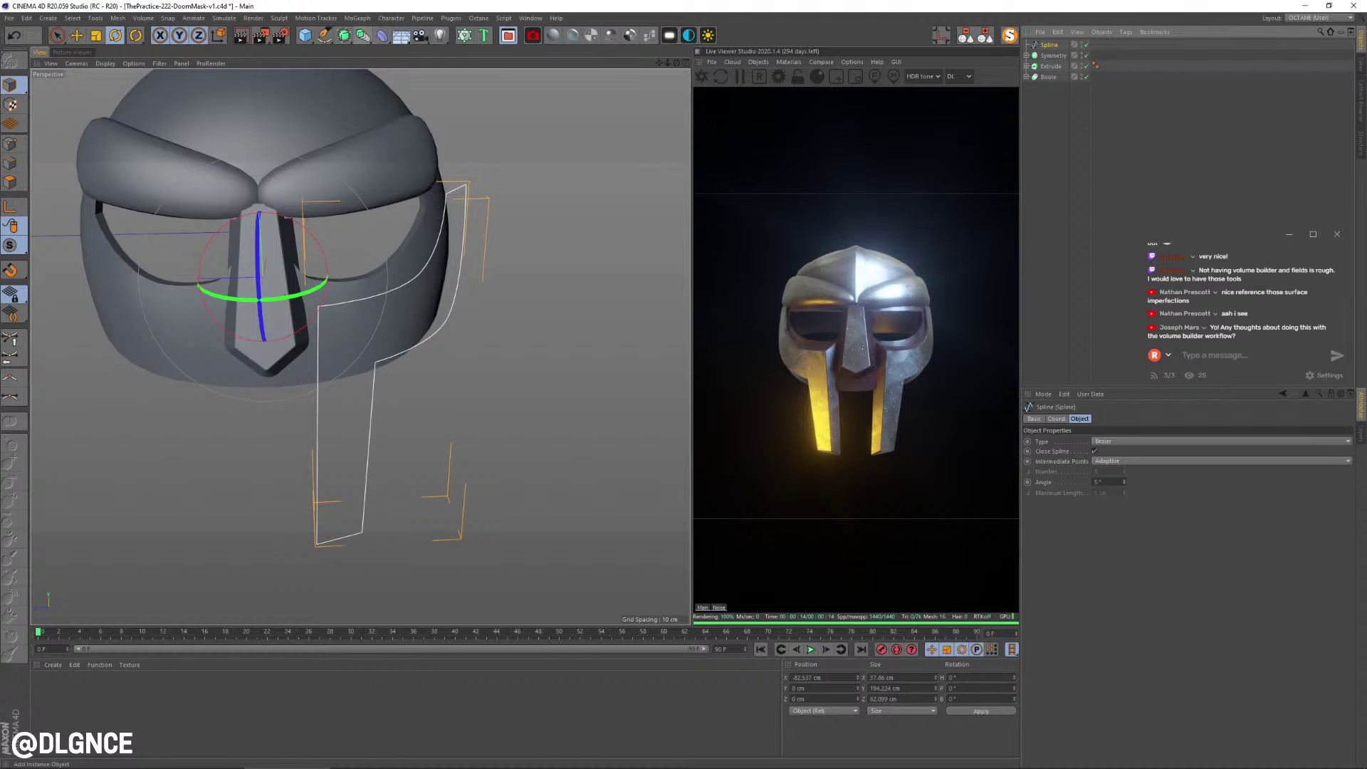
click(364, 35)
click(344, 35)
alt+click(467, 70)
- Duplicate the spline inside the loft and offset the copy to about X 6.7 cm, Z 3.25 cm to give the cheek guard thickness
alt+drag(398, 271, 302, 306)
click(1054, 55)
alt+middle_drag(328, 413, 361, 348)
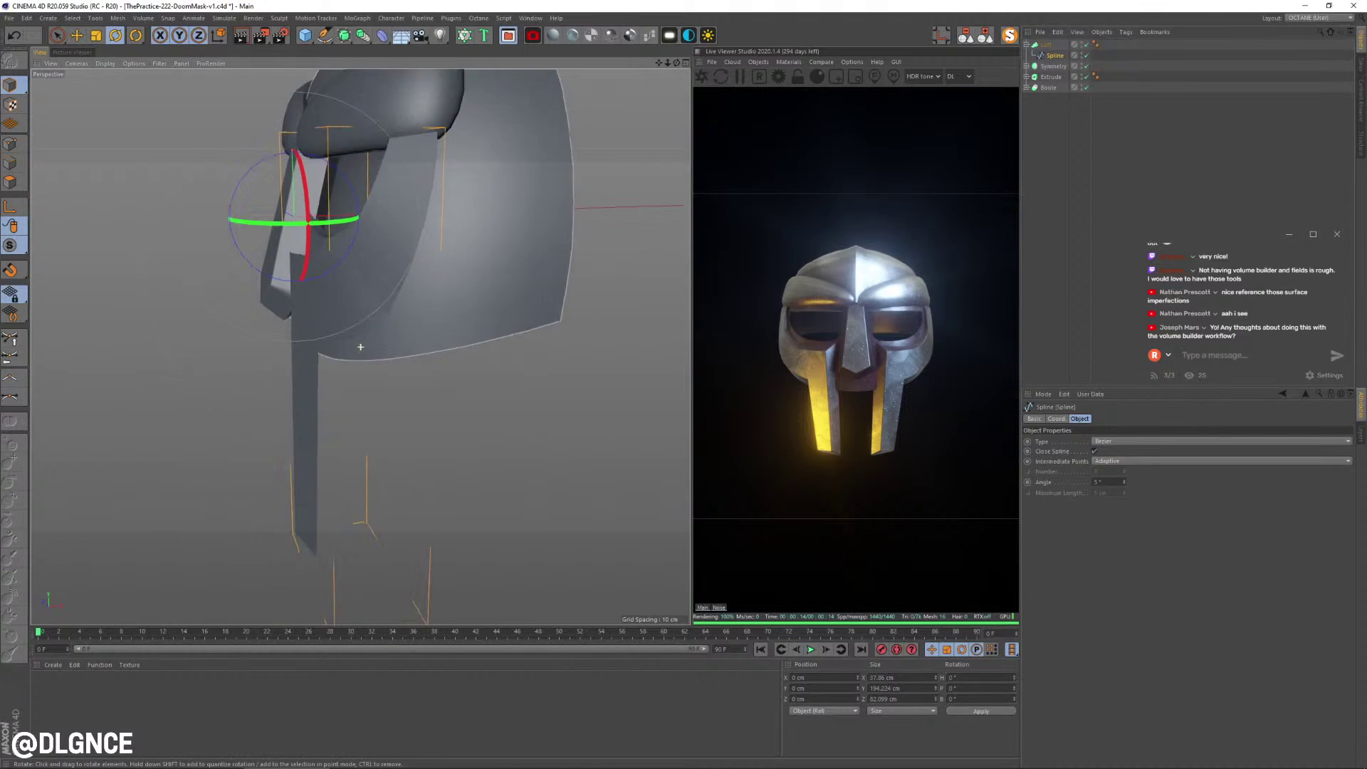
mouse_move(360, 348)
alt+mouse_down()
mouse_move(255, 333)
mouse_move(367, 356)
alt+mouse_up()
key(e)
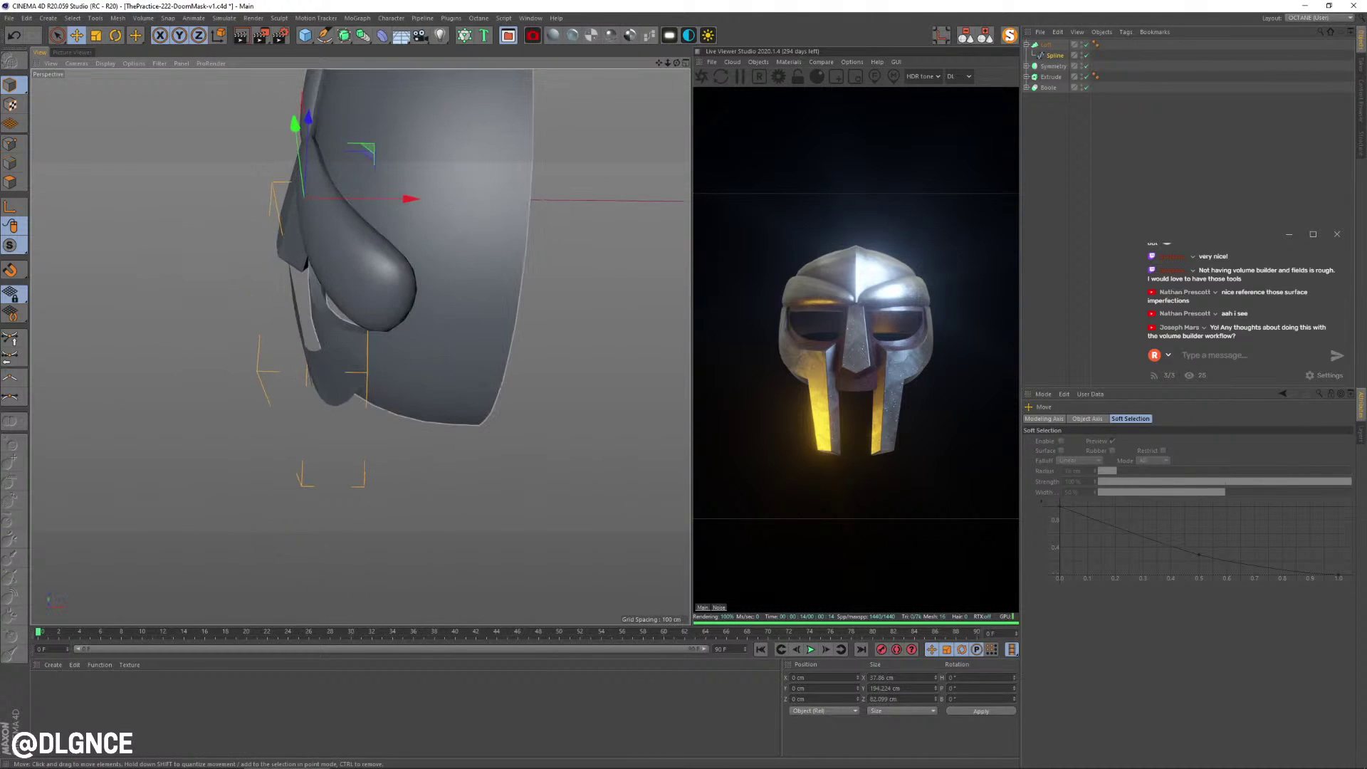
drag(374, 146, 385, 147)
alt+drag(349, 285, 498, 288)
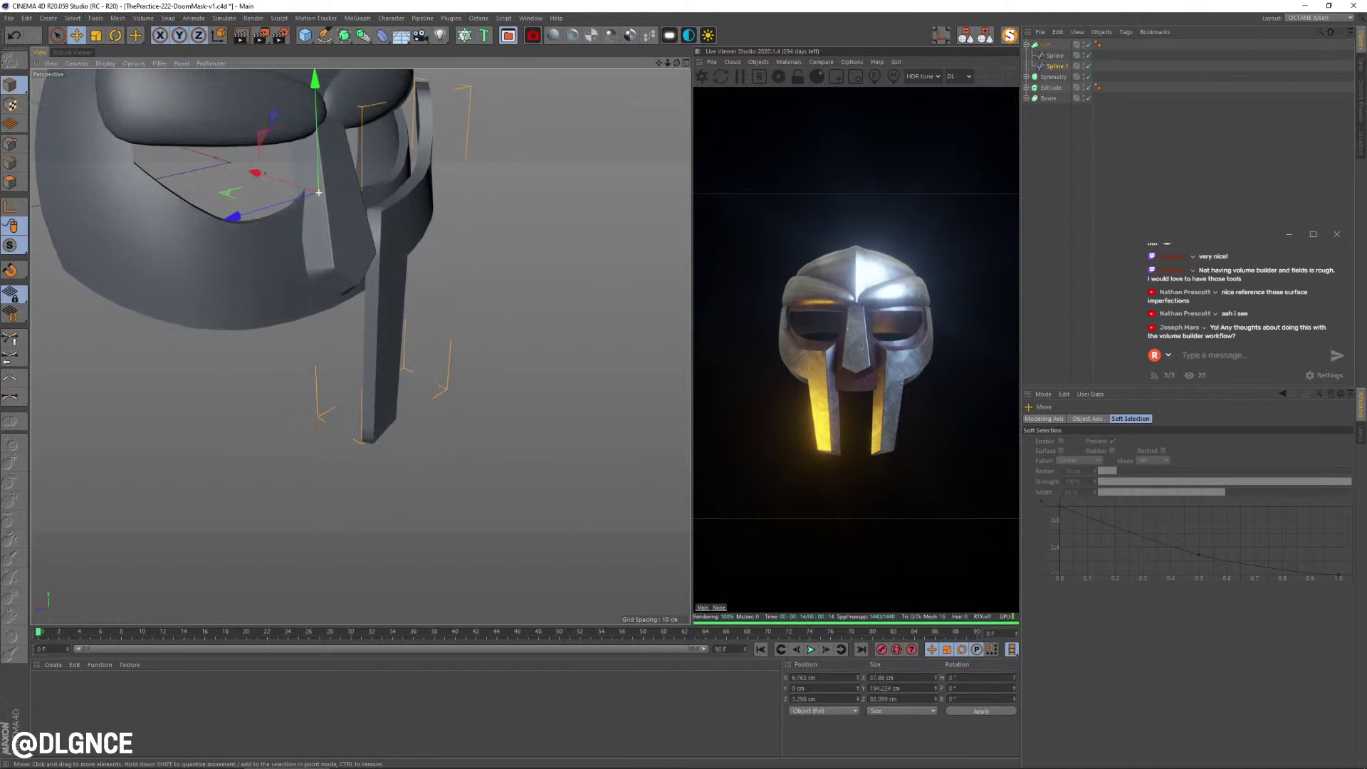
- Select all points of the duplicated cheek-guard spline and scale them up slightly to form a bevelled edge
alt+middle_drag(356, 256, 399, 306)
alt+drag(399, 306, 285, 320)
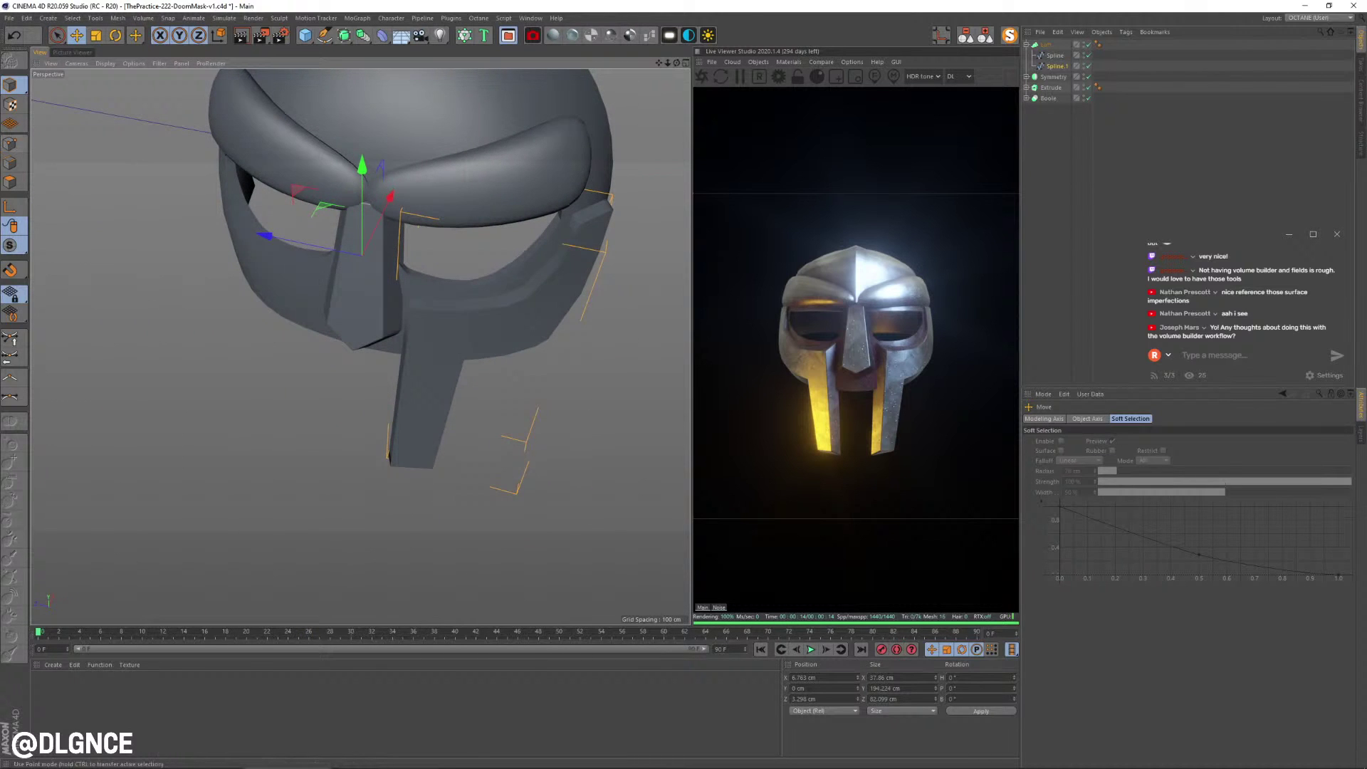
click(10, 144)
key(ctrl+a)
key(t)
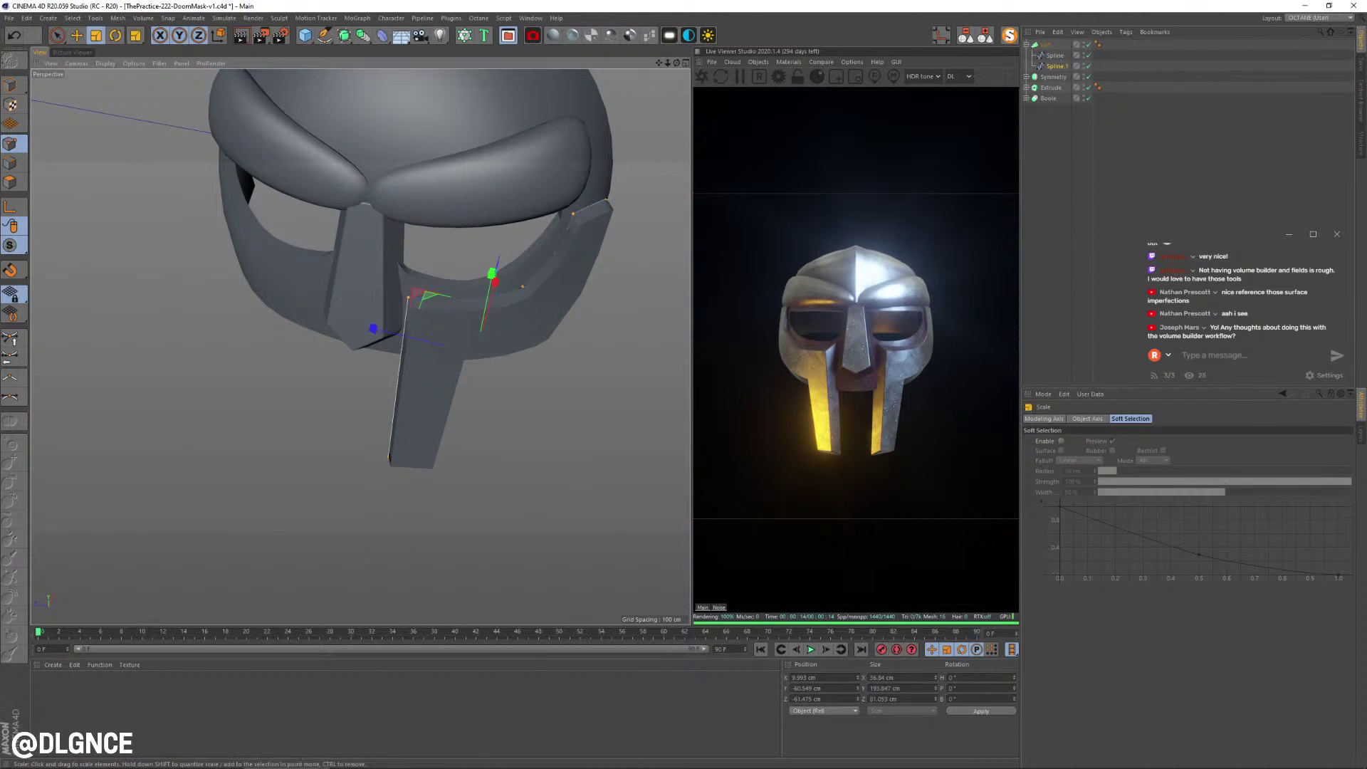
drag(476, 399, 499, 317)
- Select the two outer-edge points of the leg on the enlarged outline and shift them sideways to adjust the bevel width
alt+drag(626, 563, 497, 585)
key(space)
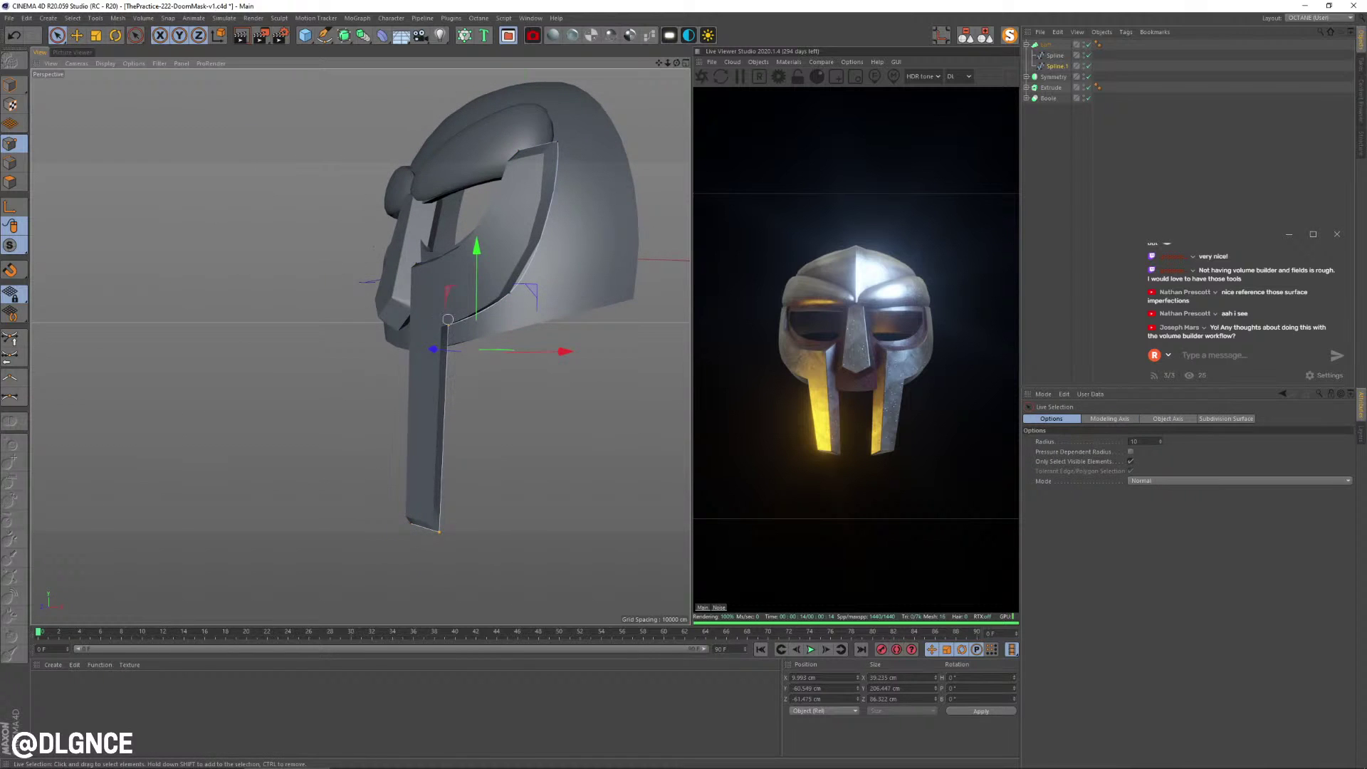
drag(448, 320, 447, 324)
alt+drag(448, 324, 523, 310)
drag(399, 368, 410, 364)
mouse_move(454, 431)
alt+mouse_down()
mouse_move(417, 407)
mouse_move(444, 415)
alt+mouse_up()
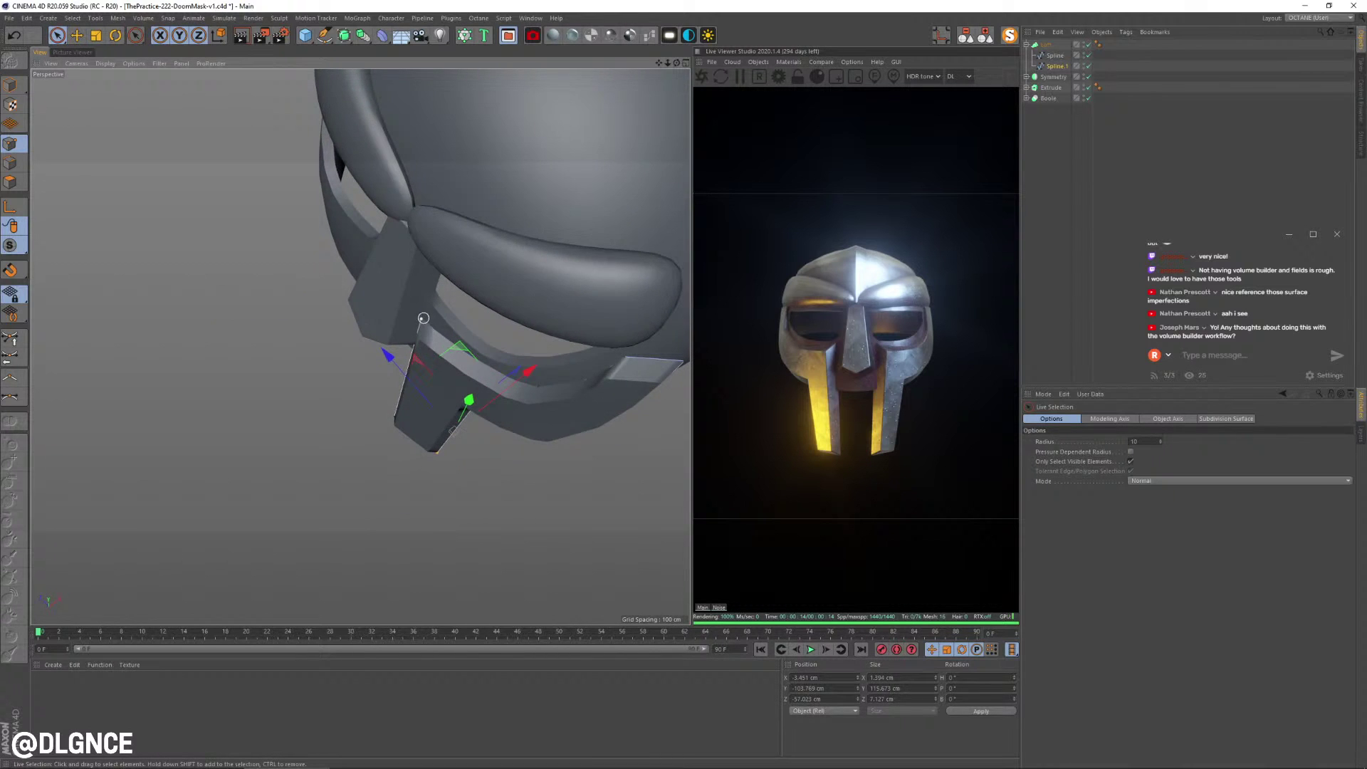
- Select both cheek-guard splines together and box-select their inner corner points at the bottom of the leg
alt+drag(423, 318, 423, 420)
alt+middle_drag(425, 430, 414, 296)
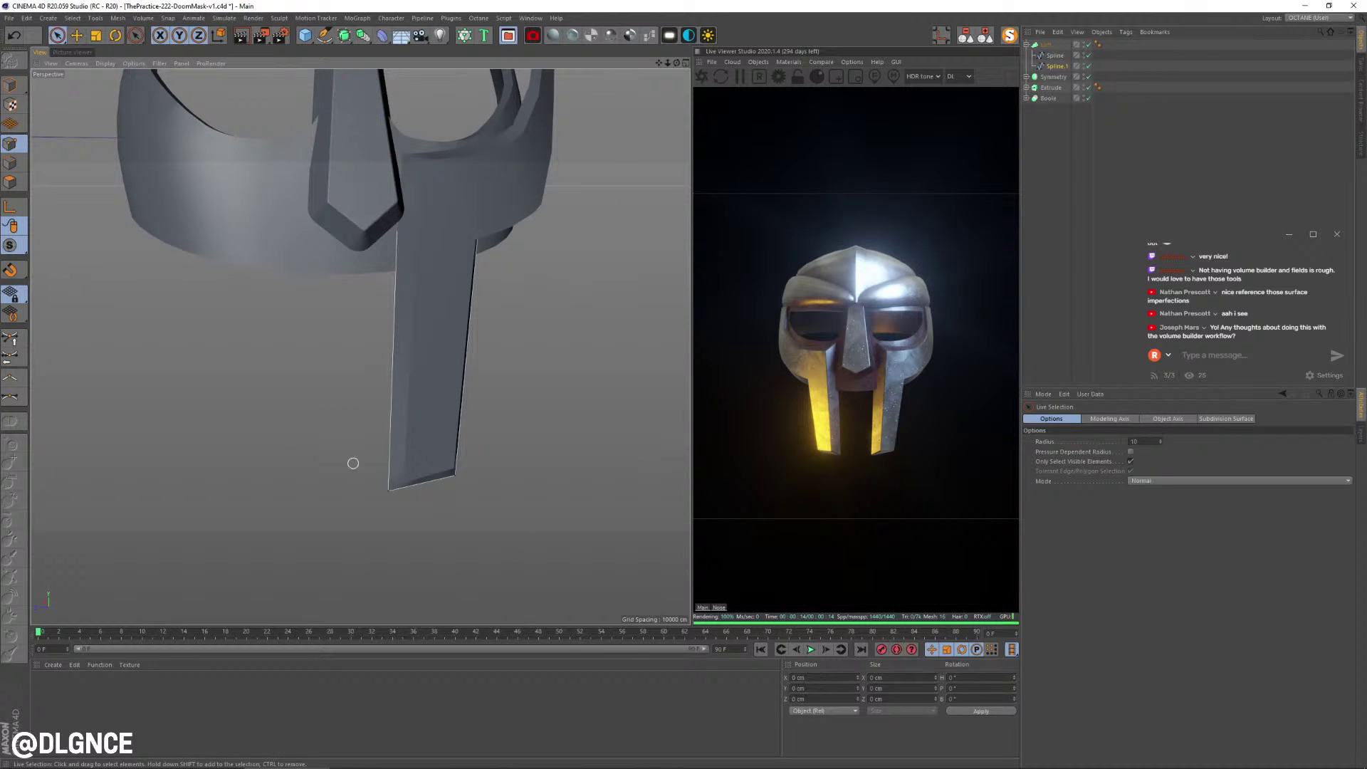
click(531, 218)
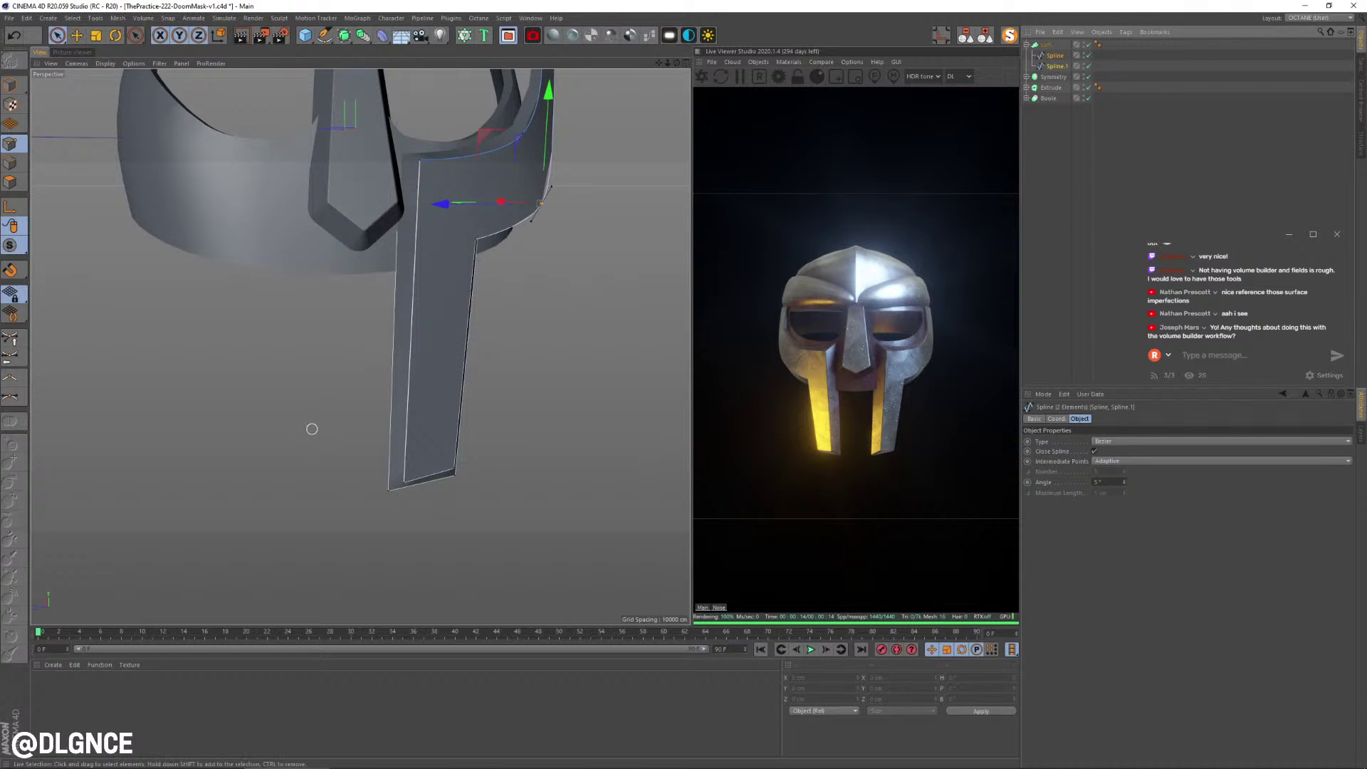
key(0)
drag(314, 430, 424, 549)
alt+middle_drag(435, 411, 360, 345)
alt+drag(361, 345, 287, 390)
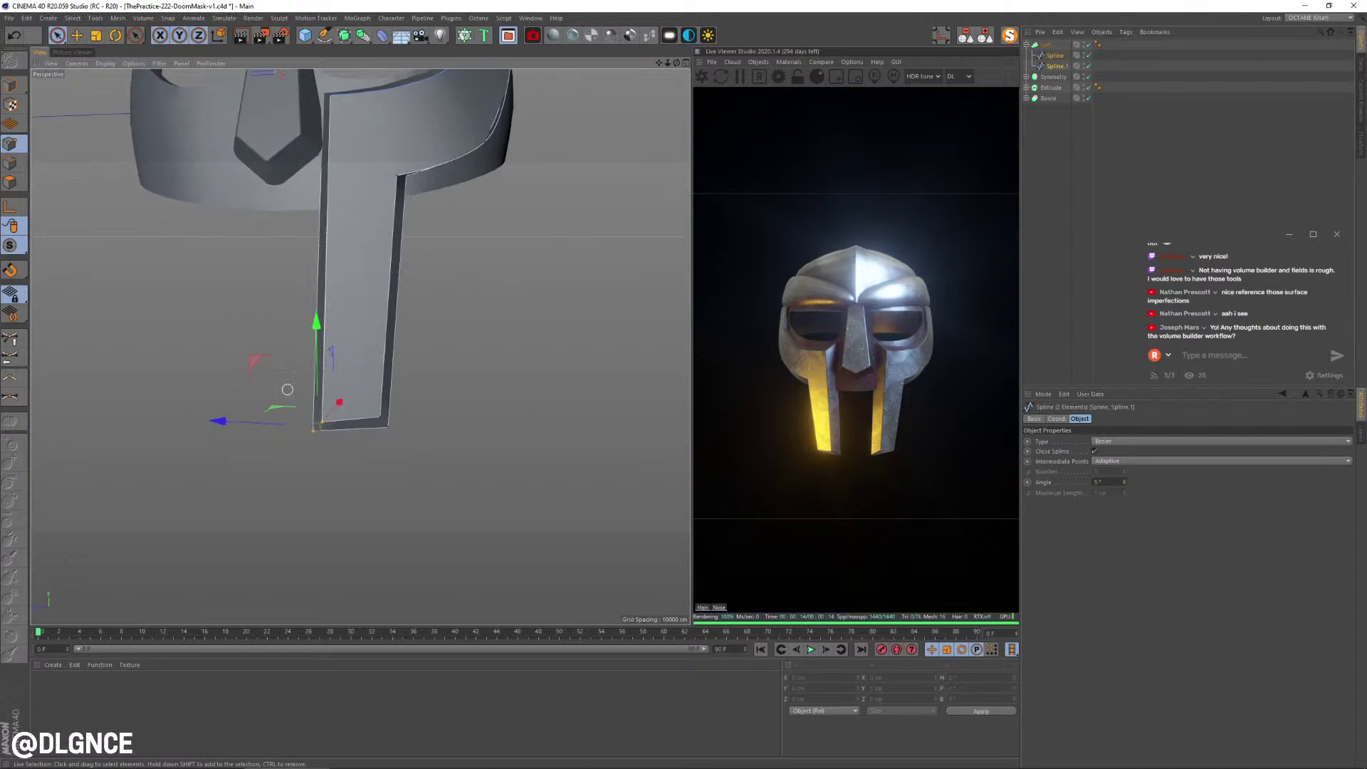
- Shift the cheek guard's long vertical strip sideways away from the nose piece and raise its lower end
alt+middle_drag(287, 391, 330, 470)
drag(275, 499, 289, 502)
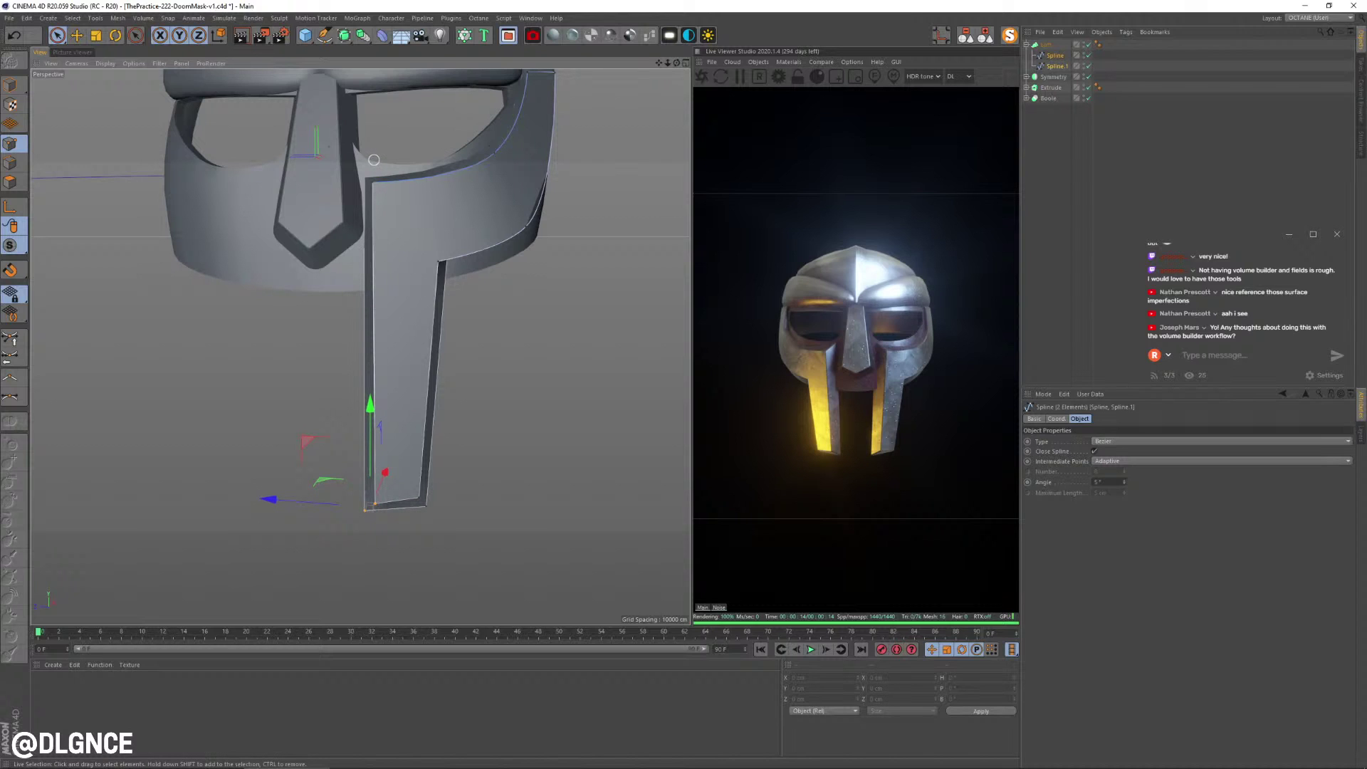
drag(338, 156, 391, 550)
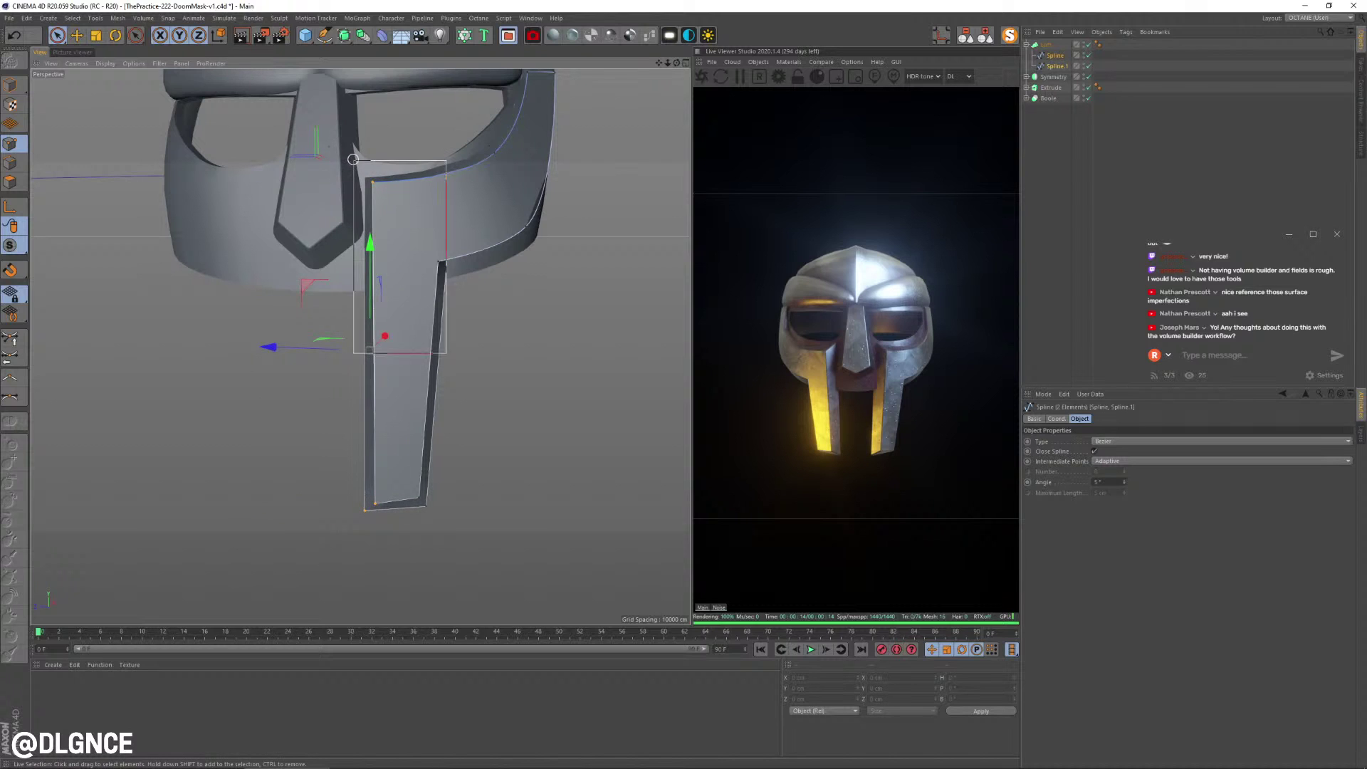
drag(446, 353, 449, 581)
drag(299, 347, 315, 348)
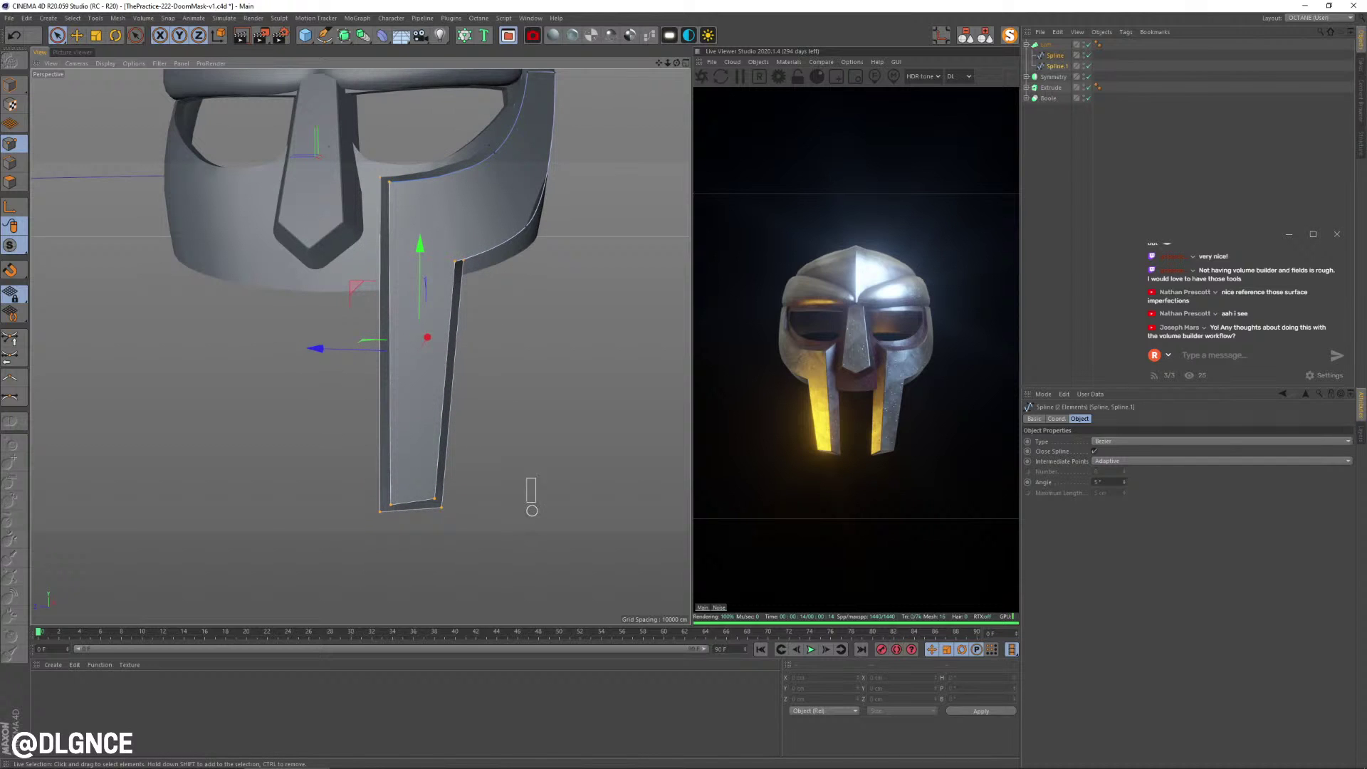
drag(531, 510, 286, 558)
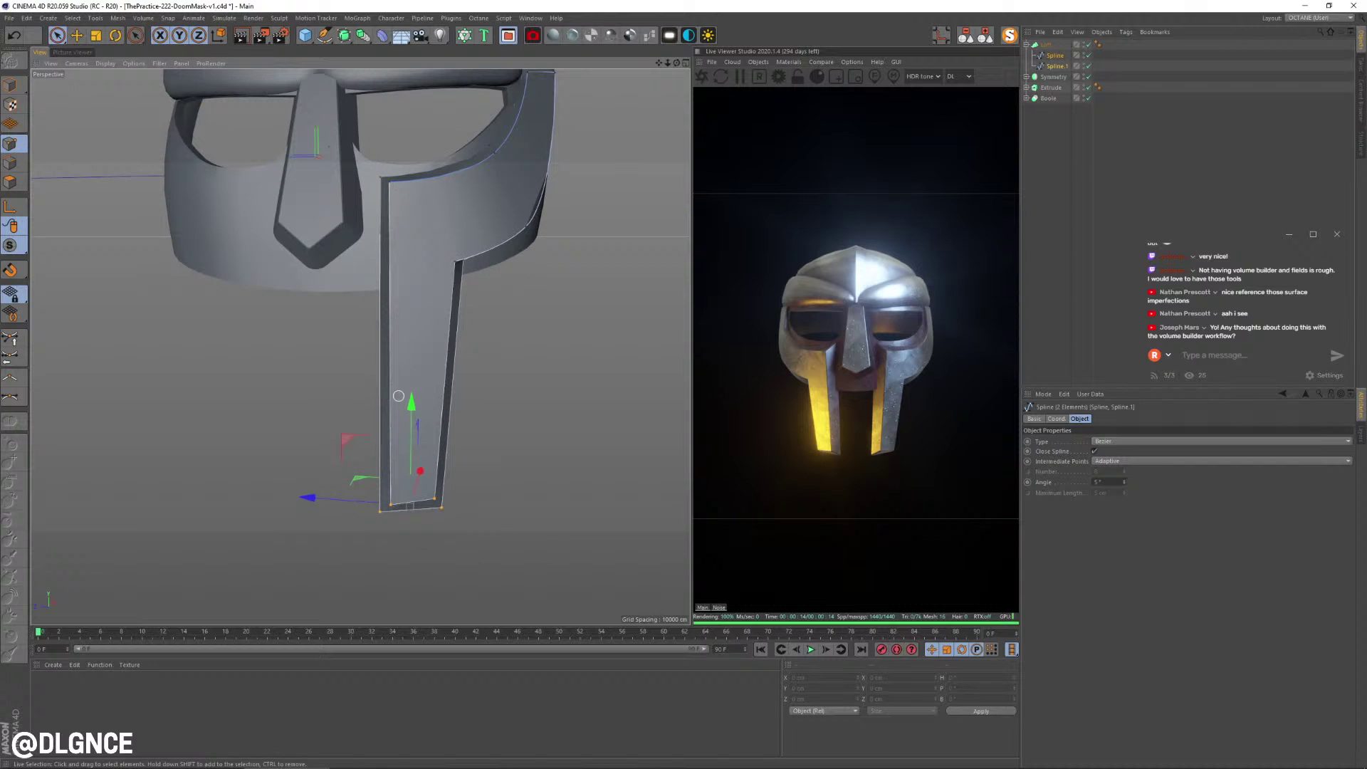
drag(411, 403, 412, 369)
- Adjust the height of the rear outline's curve point on the cheek guard's lower outer edge
alt+drag(492, 292, 538, 365)
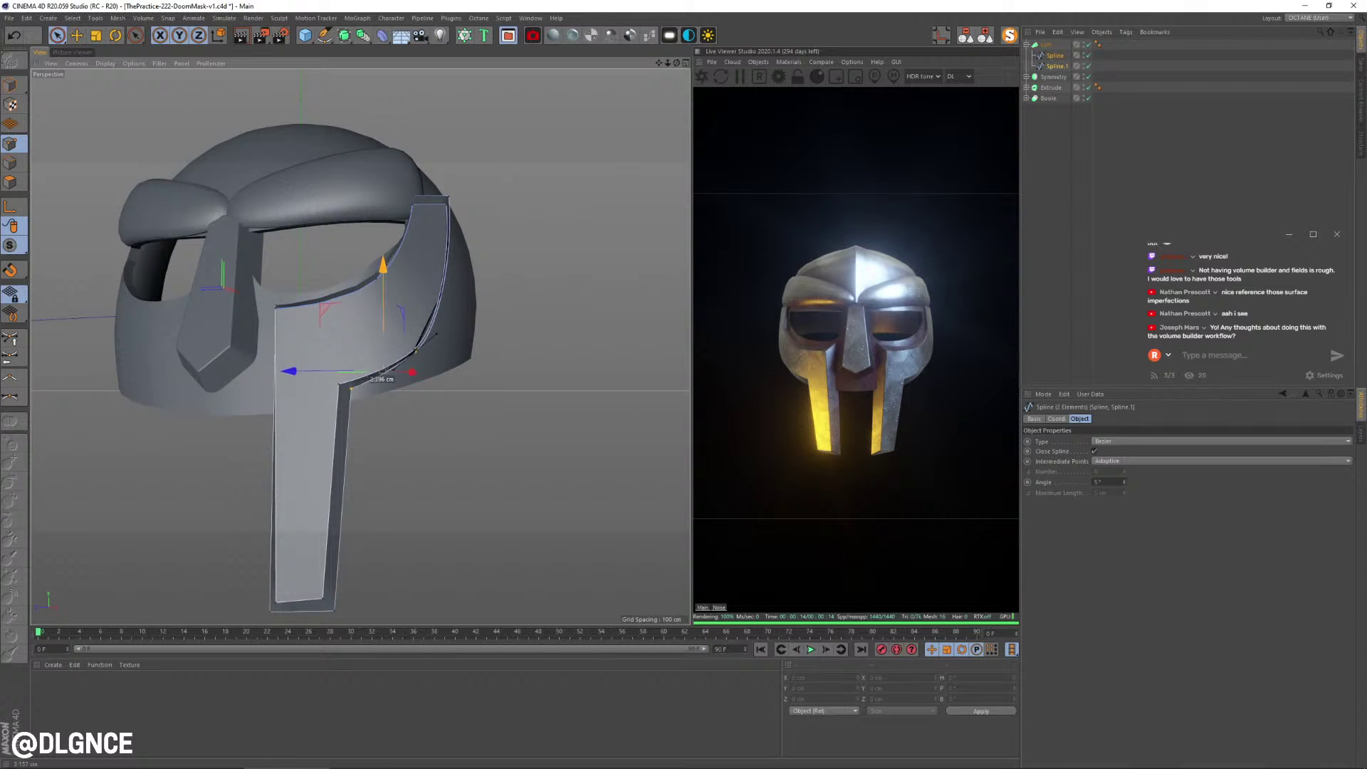
alt+drag(436, 328, 354, 359)
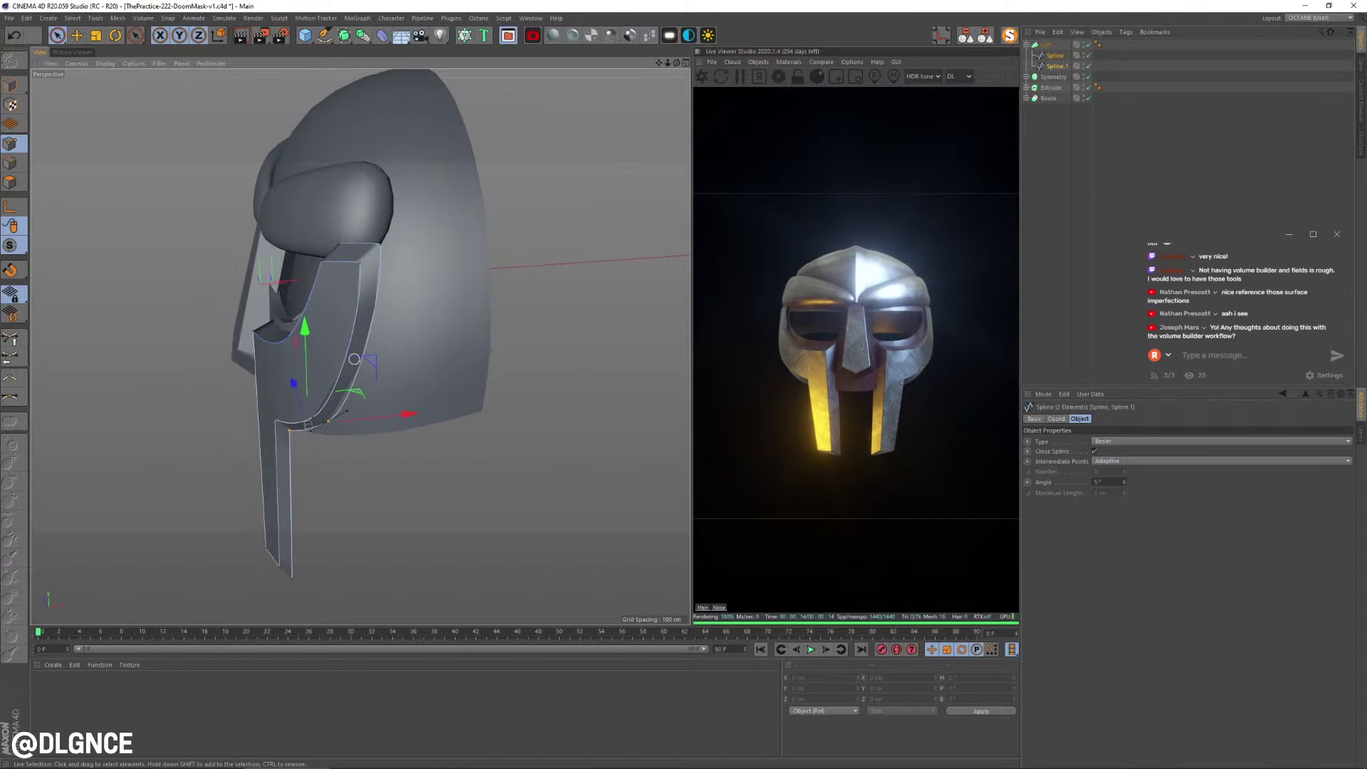
alt+drag(382, 241, 366, 362)
- Insert a new point on the cheek guard's outer rear outline with Line Cut and move it upward
key(k)
key(k)
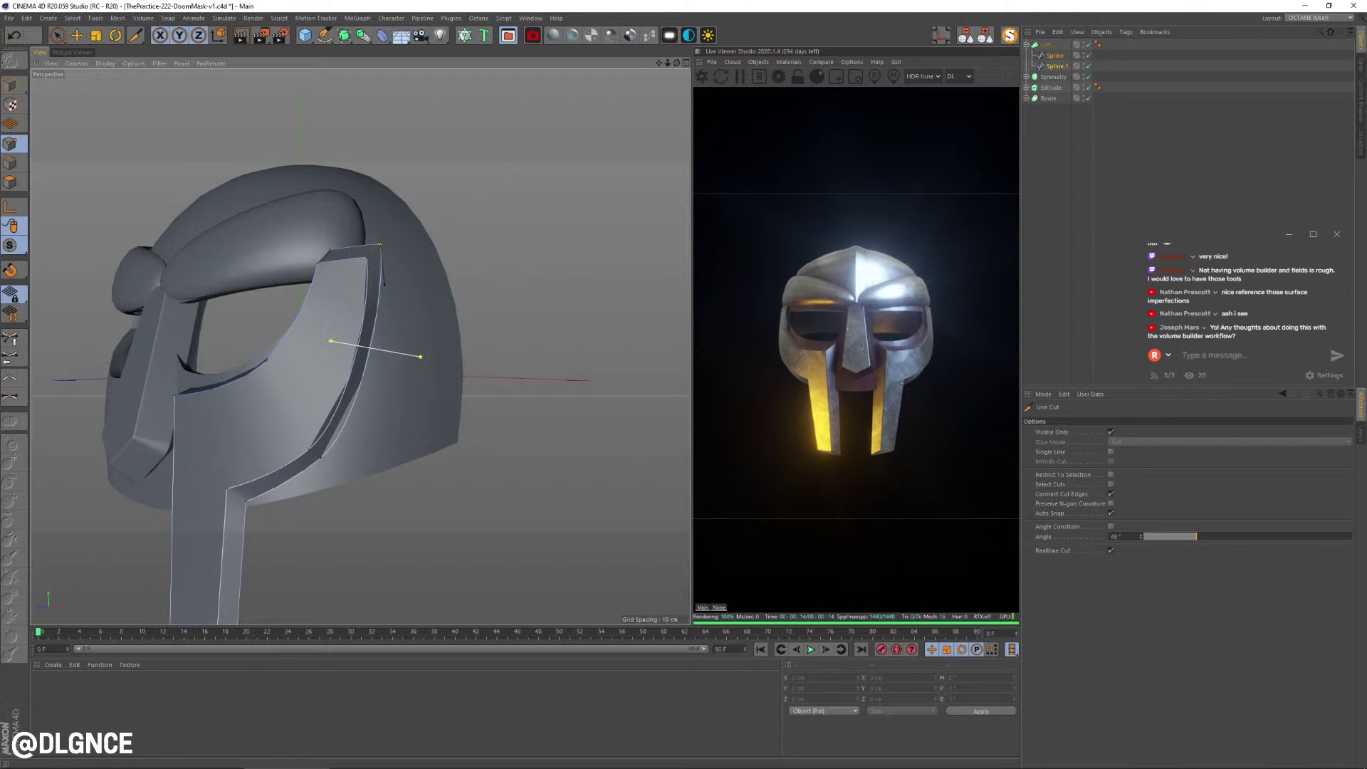
key(space)
click(372, 351)
alt+drag(372, 351, 377, 292)
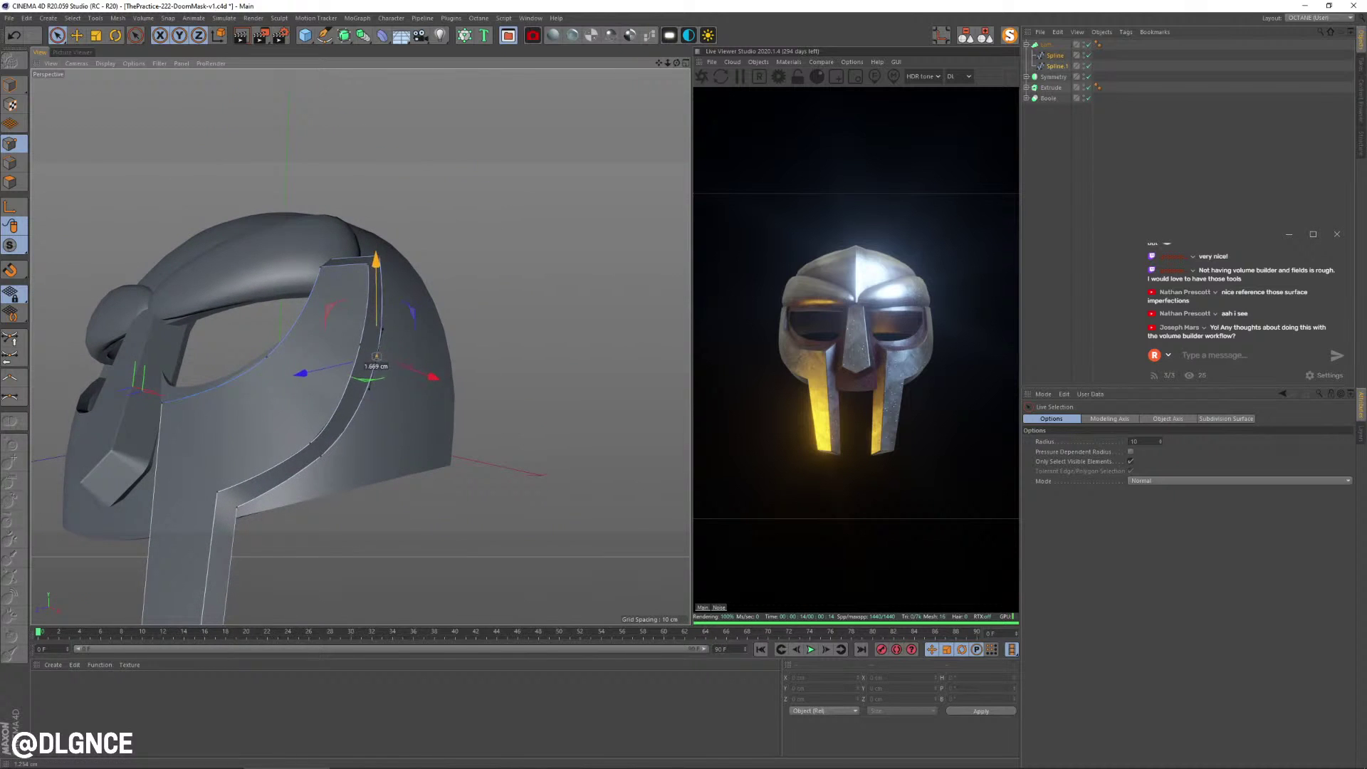
- Nudge the lower outer curve point of the rear outline and reposition the cheek guard's top inner corner point
click(323, 464)
scroll(322, 460, up, 3)
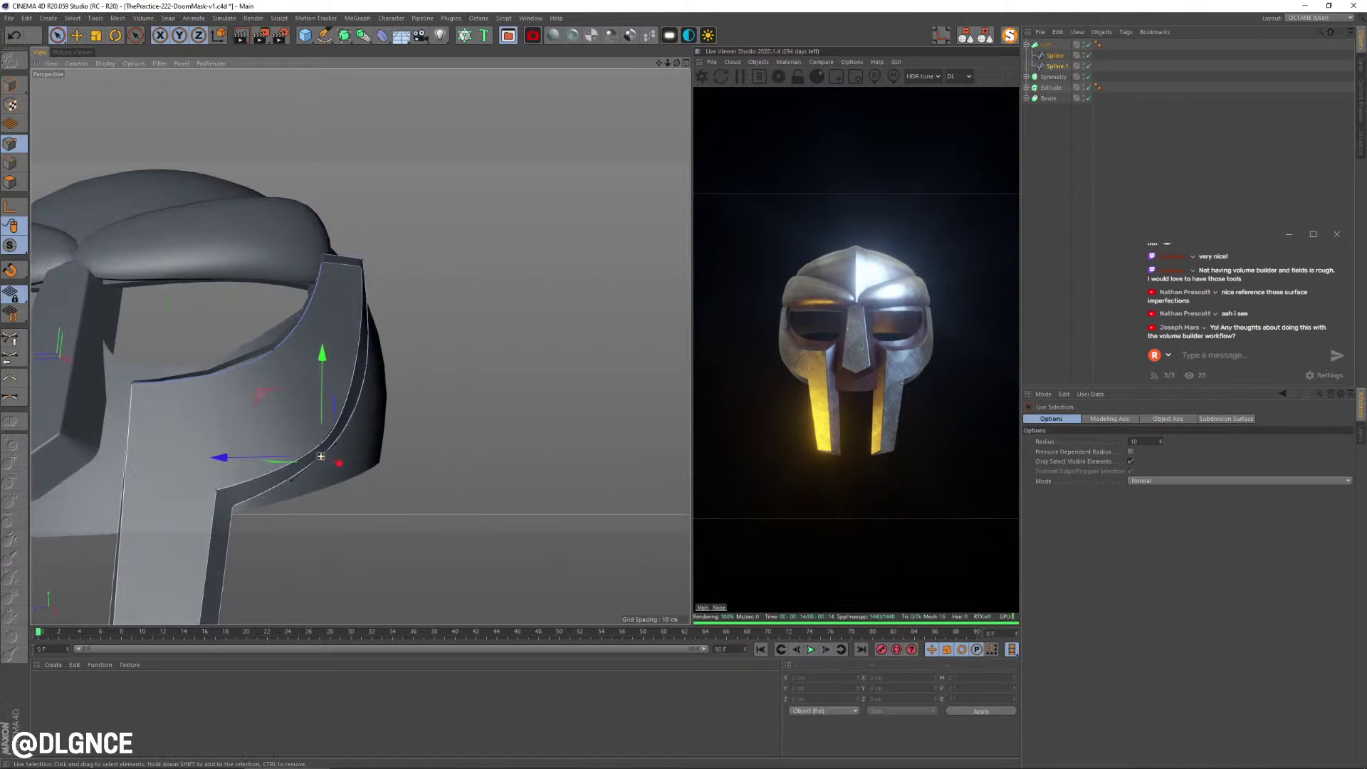
drag(321, 456, 326, 464)
alt+drag(327, 460, 396, 287)
click(311, 229)
drag(241, 225, 190, 310)
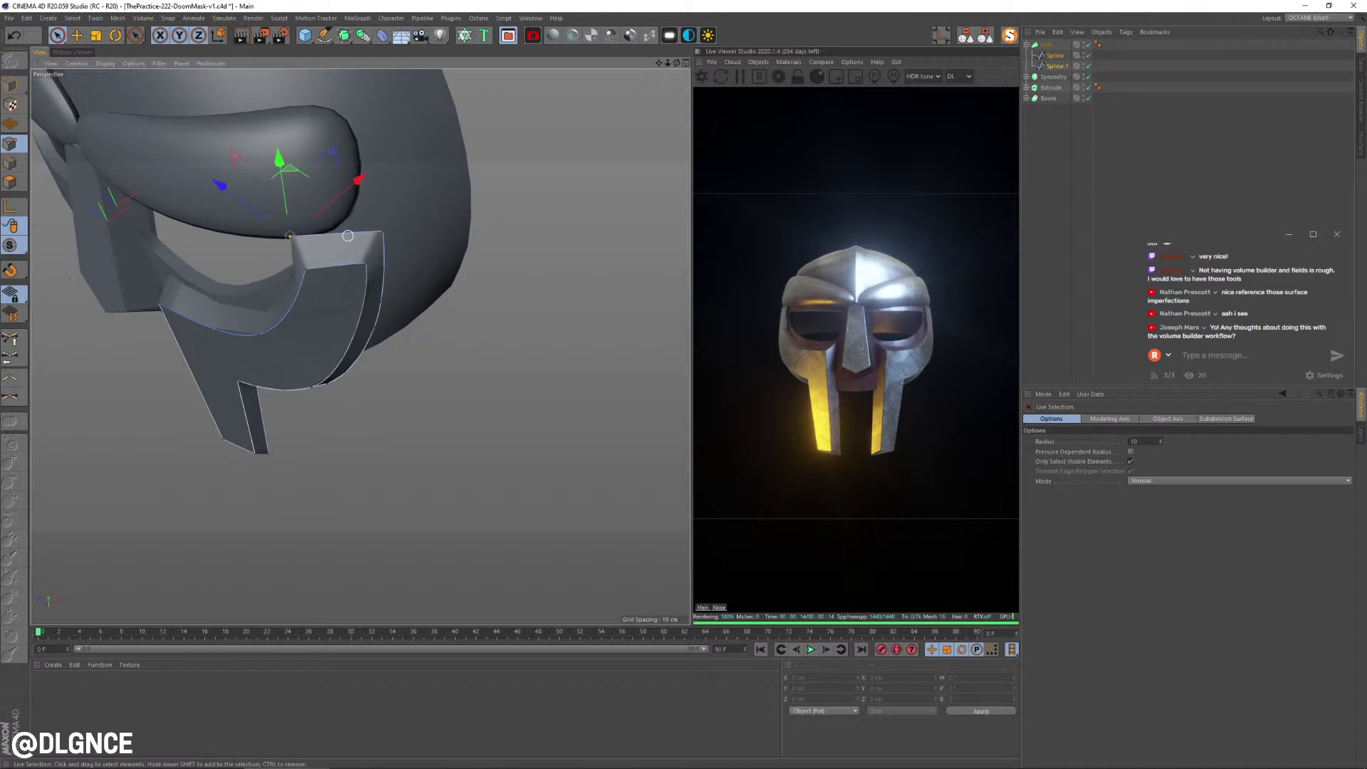
- Try adding a point to the cheek guard's top rear edge with Line Cut, and undo the edit
key(k)
key(k)
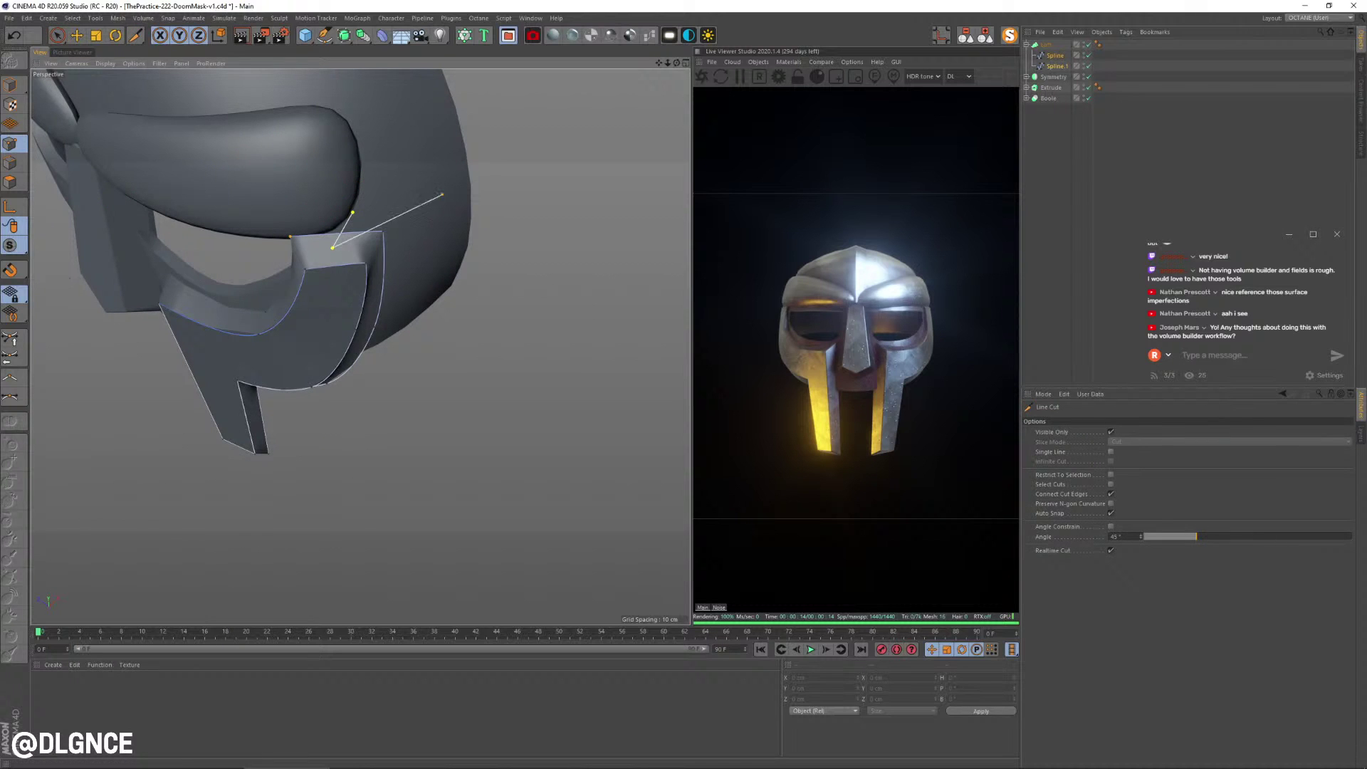
key(space)
alt+drag(112, 214, 438, 319)
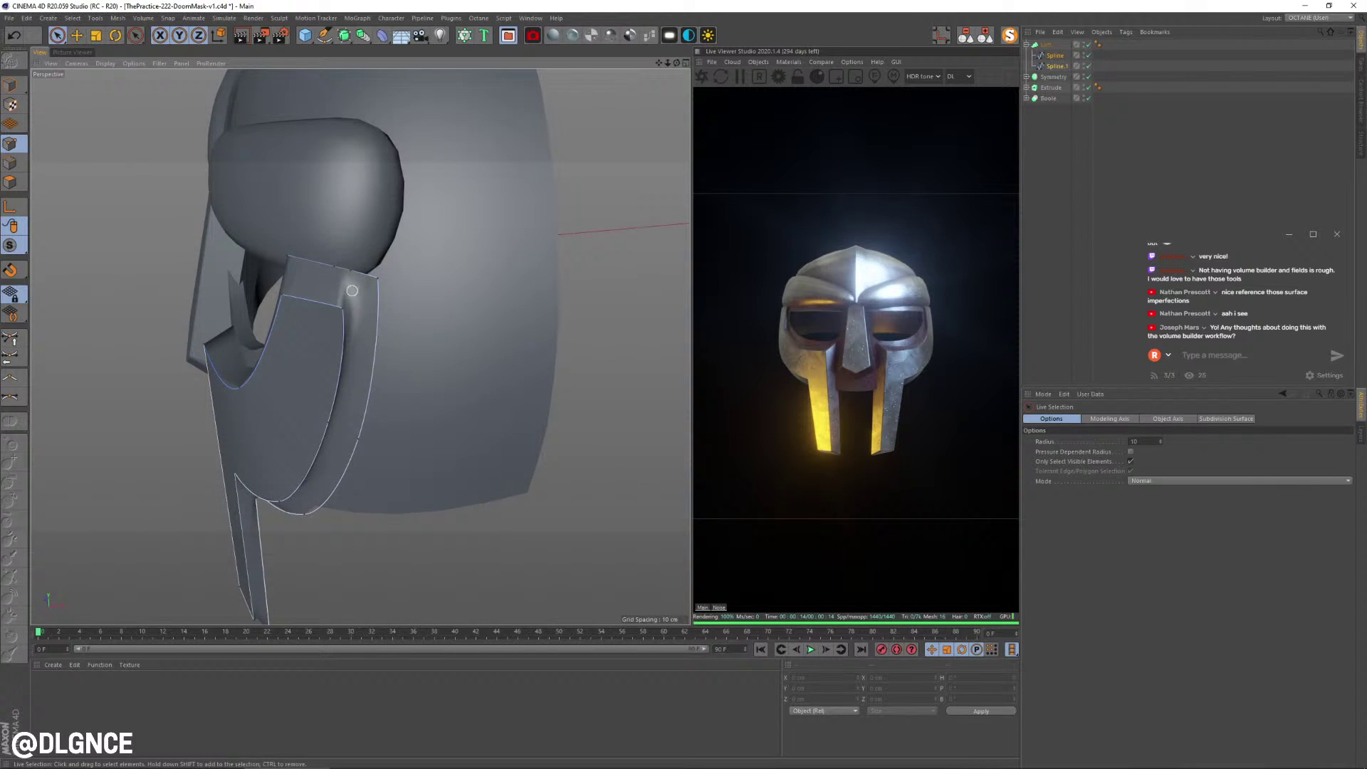
alt+drag(358, 267, 368, 289)
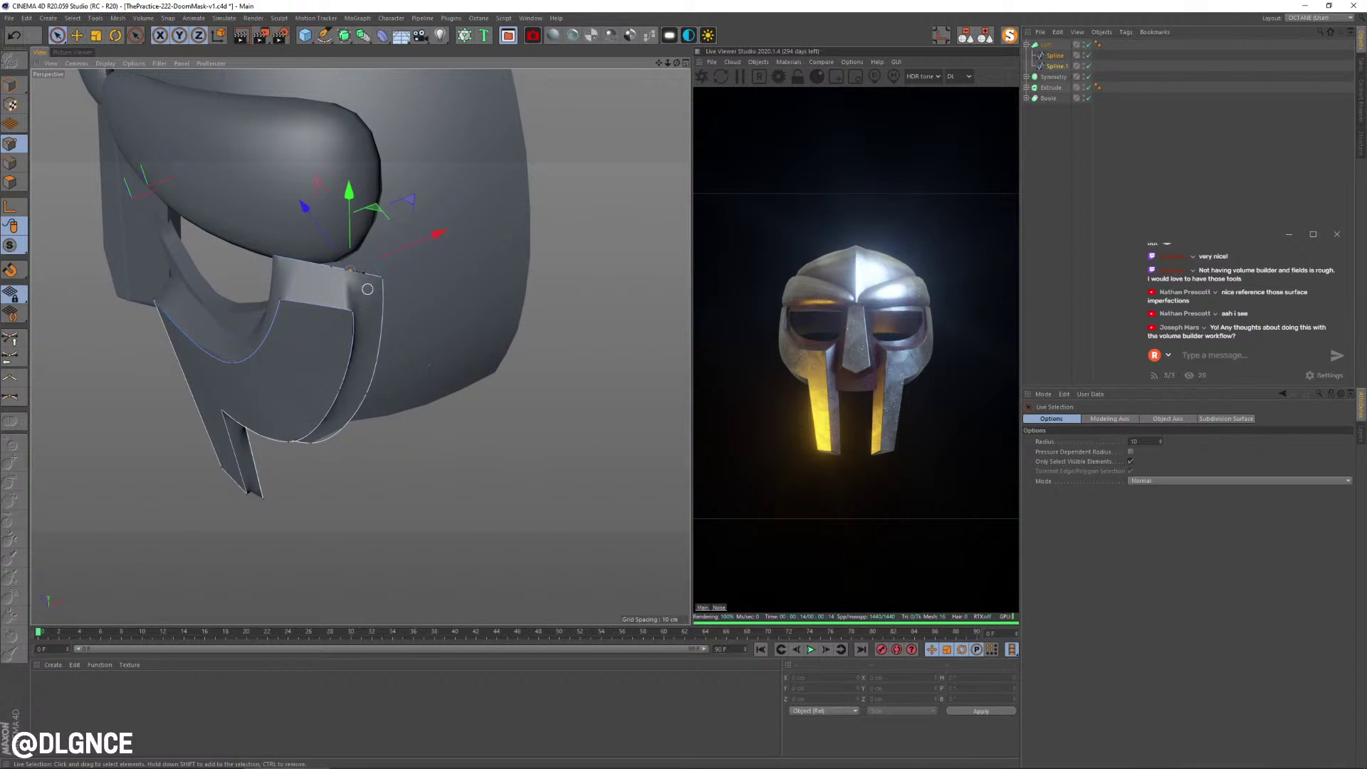
key(ctrl+z)
key(ctrl+z)
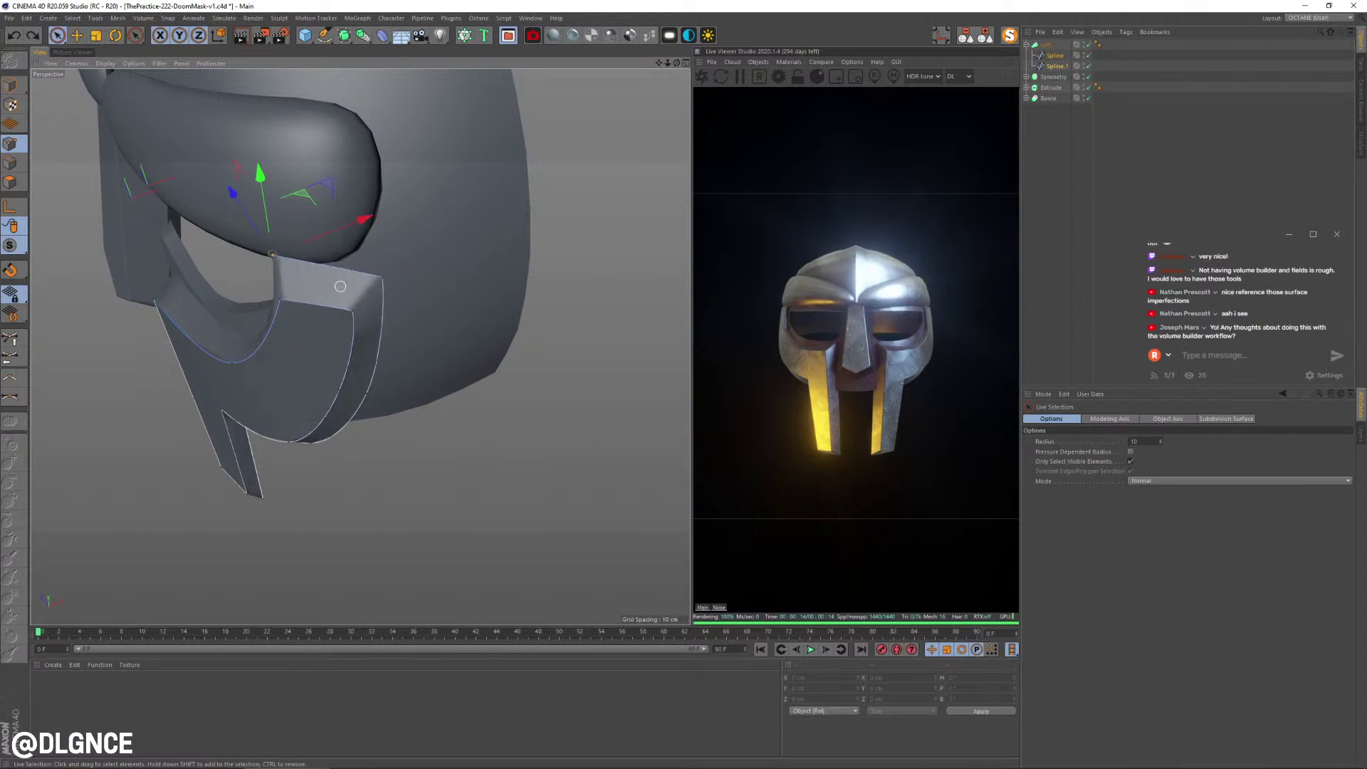
- Move the rear outline's top inner corner point in toward the helmet and adjust the inner curve point below it
alt+drag(424, 303, 587, 246)
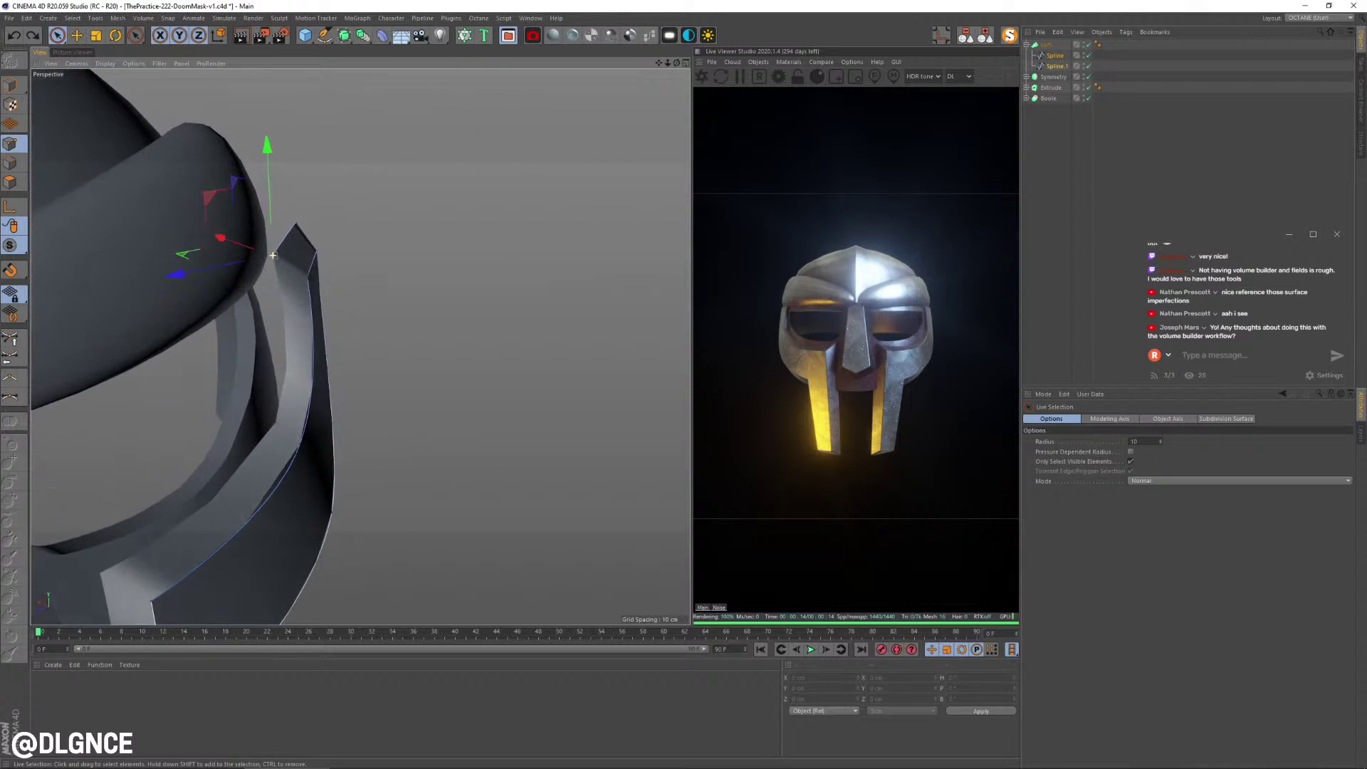
alt+drag(553, 325, 577, 252)
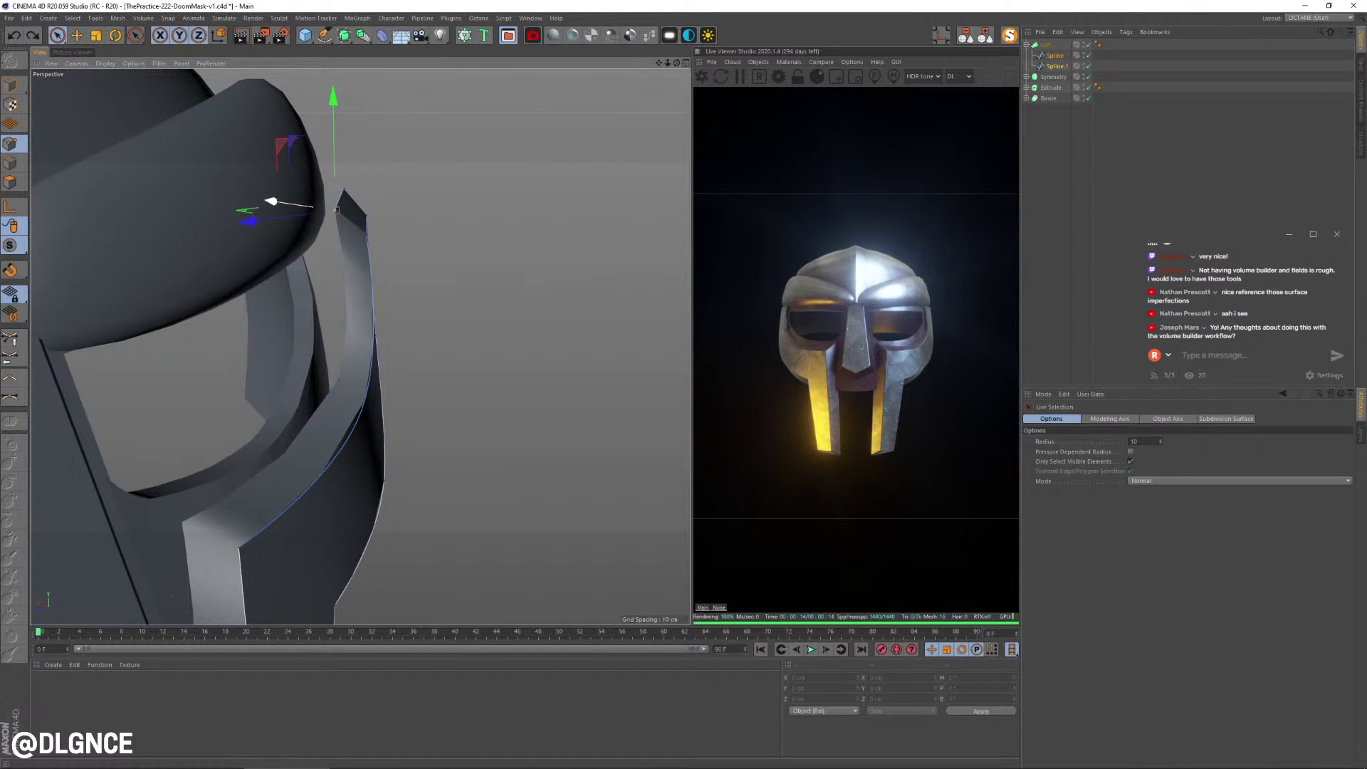
drag(272, 201, 264, 200)
click(341, 379)
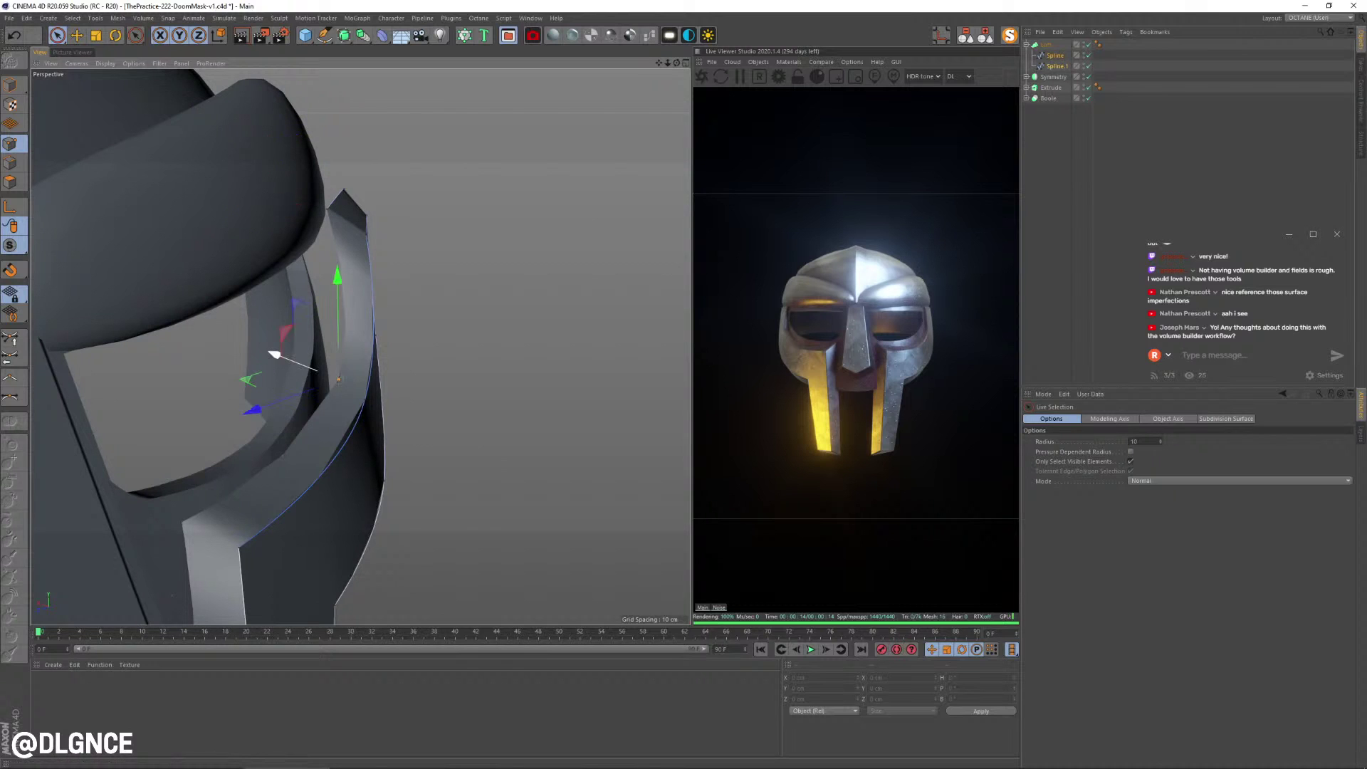
scroll(331, 376, up, 2)
alt+right_drag(331, 376, 282, 348)
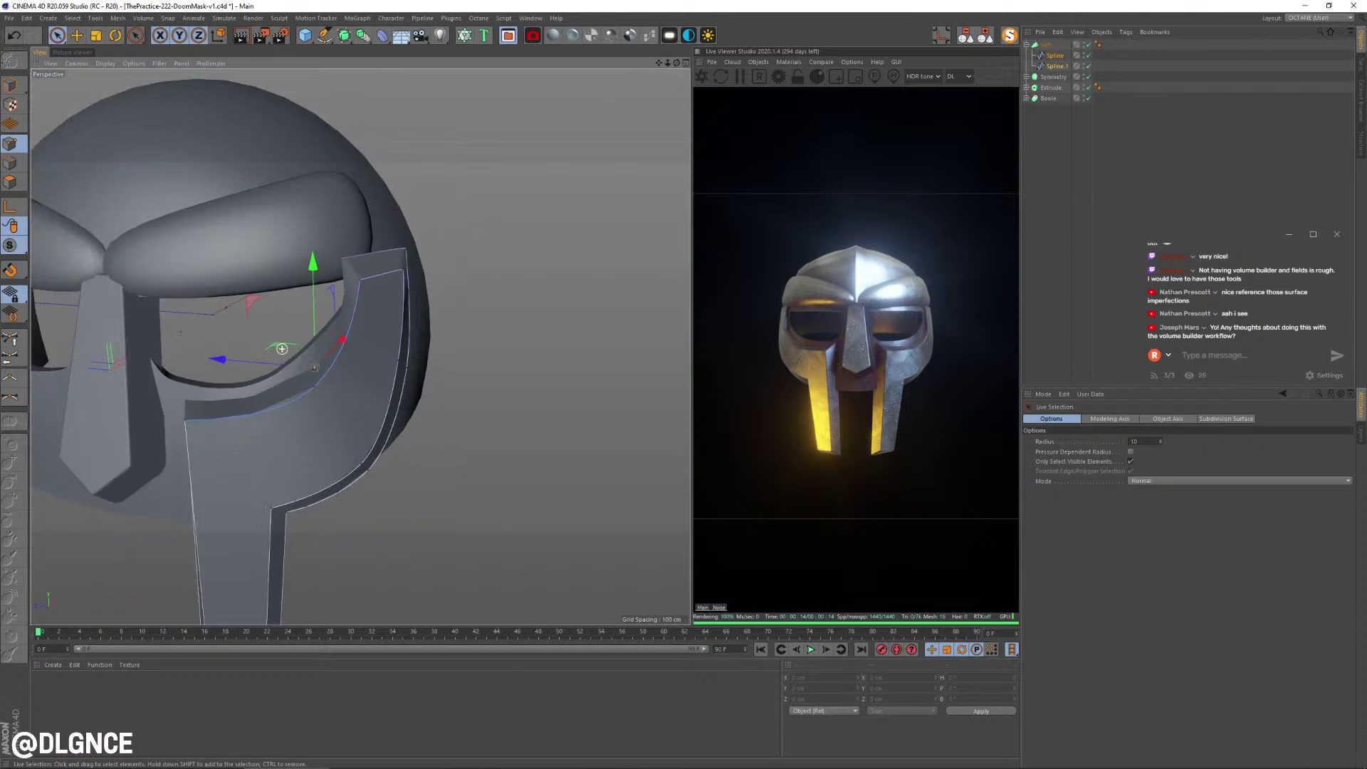
- Box-select the points along the cheek guard's outer rear curve and shift them closer to the helmet
alt+drag(521, 400, 356, 418)
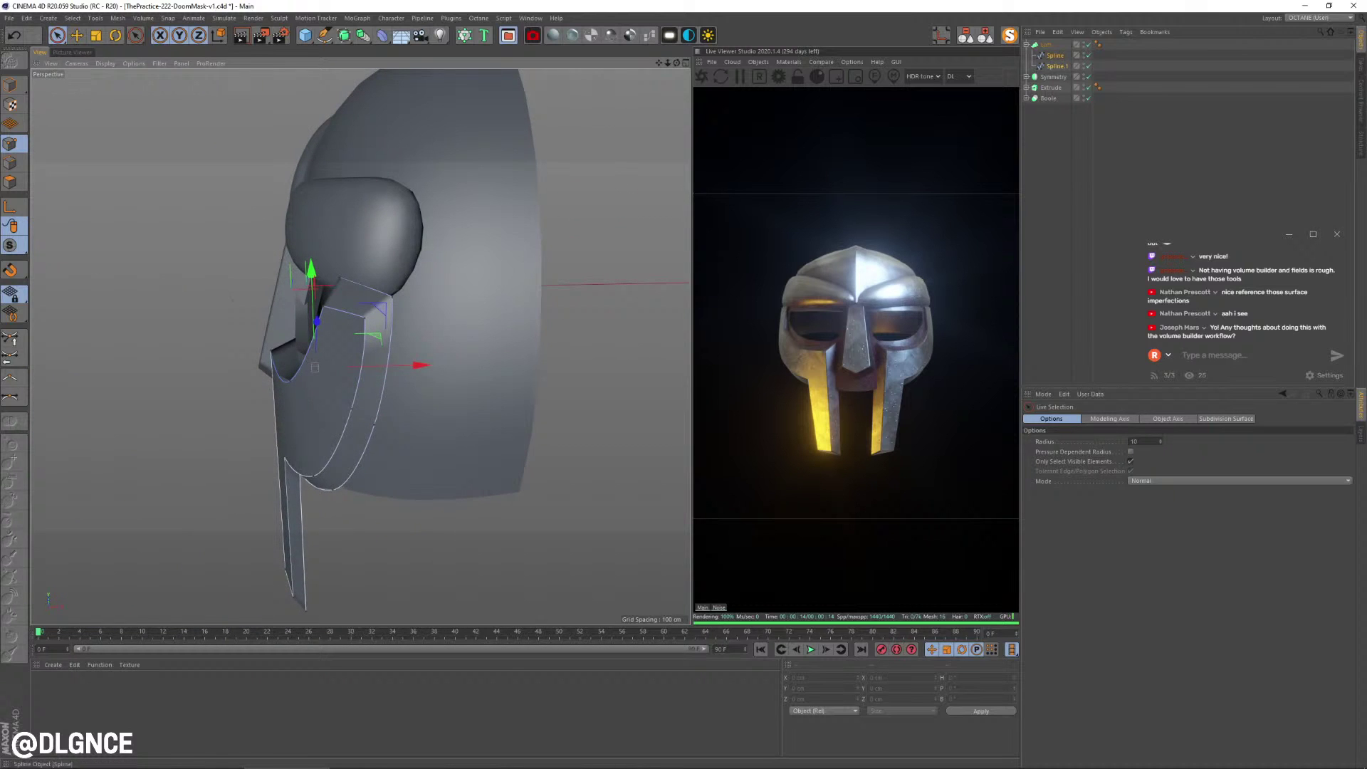
key(0)
drag(498, 213, 304, 535)
alt+drag(371, 249, 475, 354)
drag(369, 307, 412, 290)
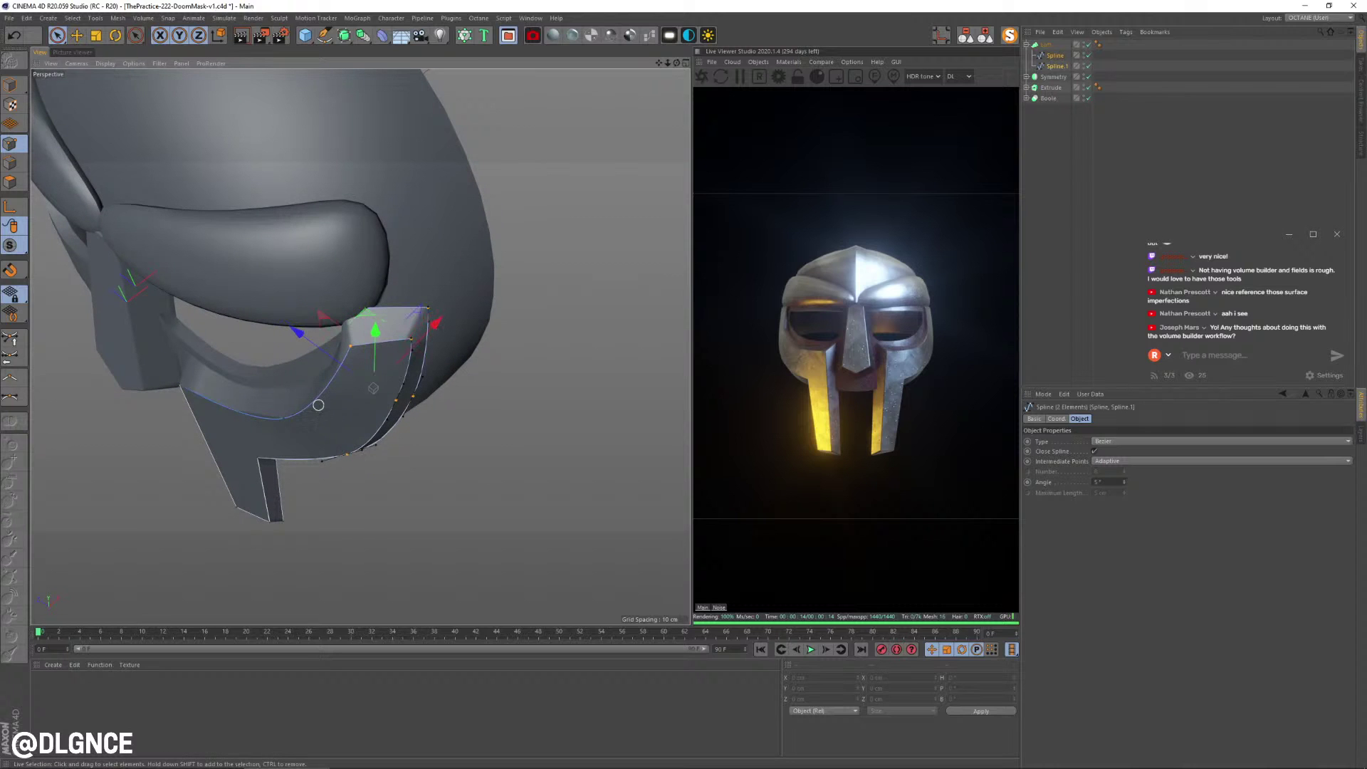
- Rotate the selected outer points to follow the helmet's curvature and reposition them against its surface
key(r)
drag(390, 441, 416, 436)
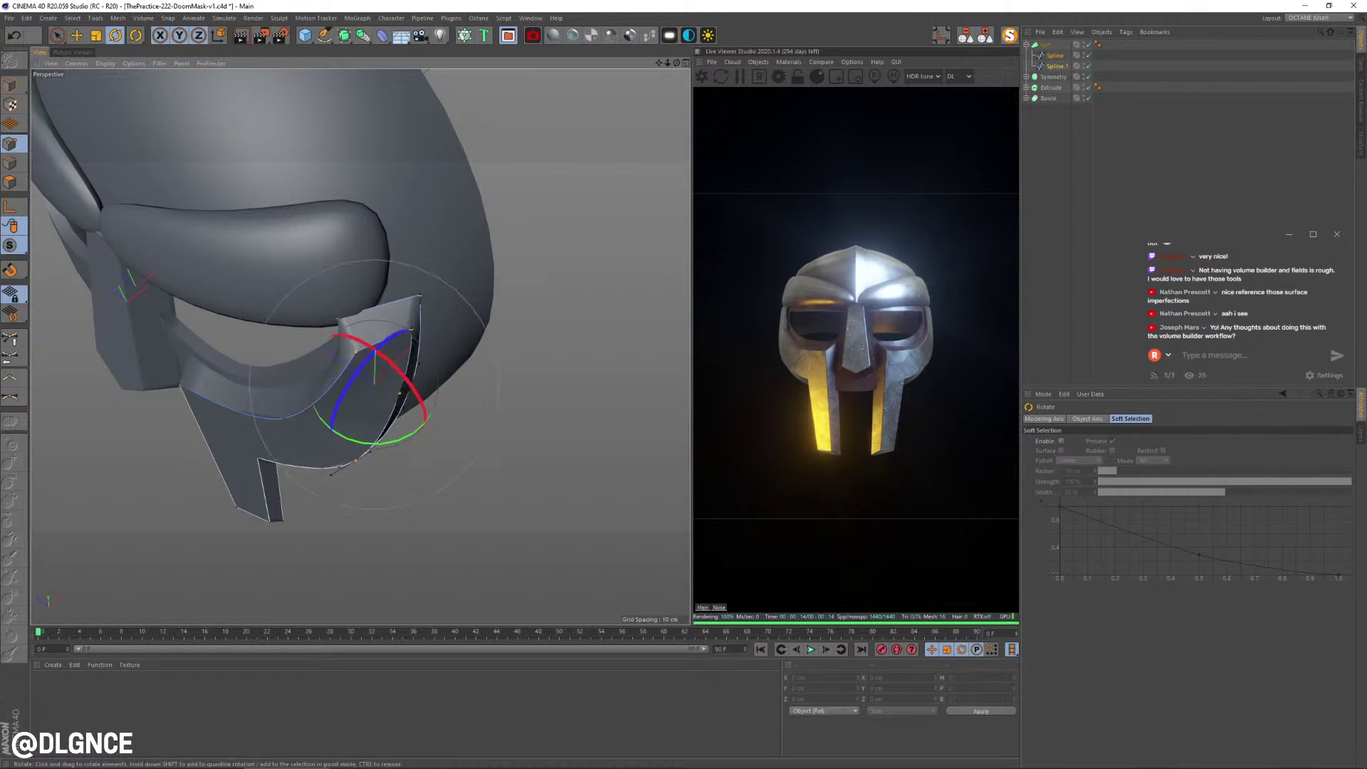
key(e)
drag(368, 311, 406, 270)
- Smooth the cheek guard's outer rear outline from the side by repositioning its curve points down and backward
alt+middle_drag(390, 357, 431, 275)
alt+drag(432, 276, 303, 275)
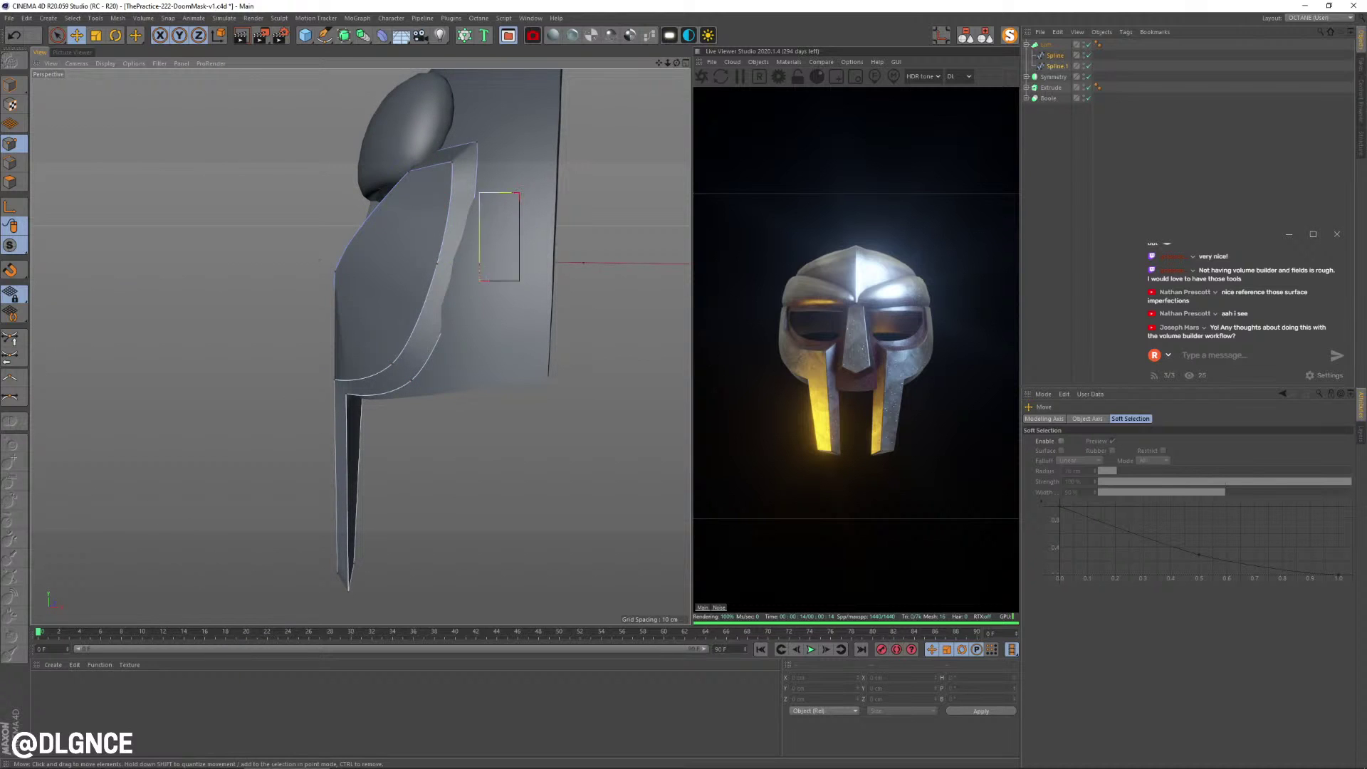
drag(454, 312, 456, 348)
drag(468, 245, 468, 248)
drag(569, 291, 579, 292)
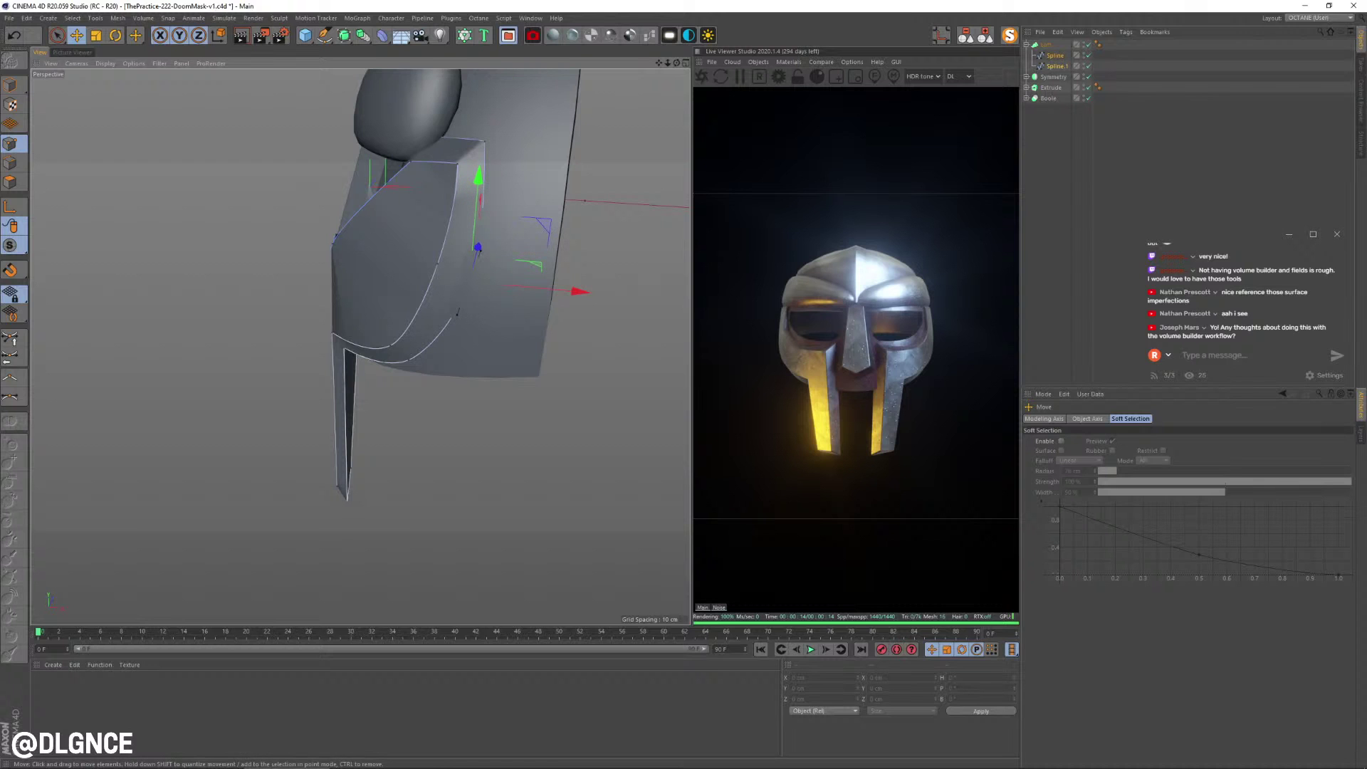
- Reposition the cheek guard's top rear corner point so it sits against the helmet behind the brow
alt+middle_drag(484, 171, 420, 306)
alt+drag(356, 299, 455, 292)
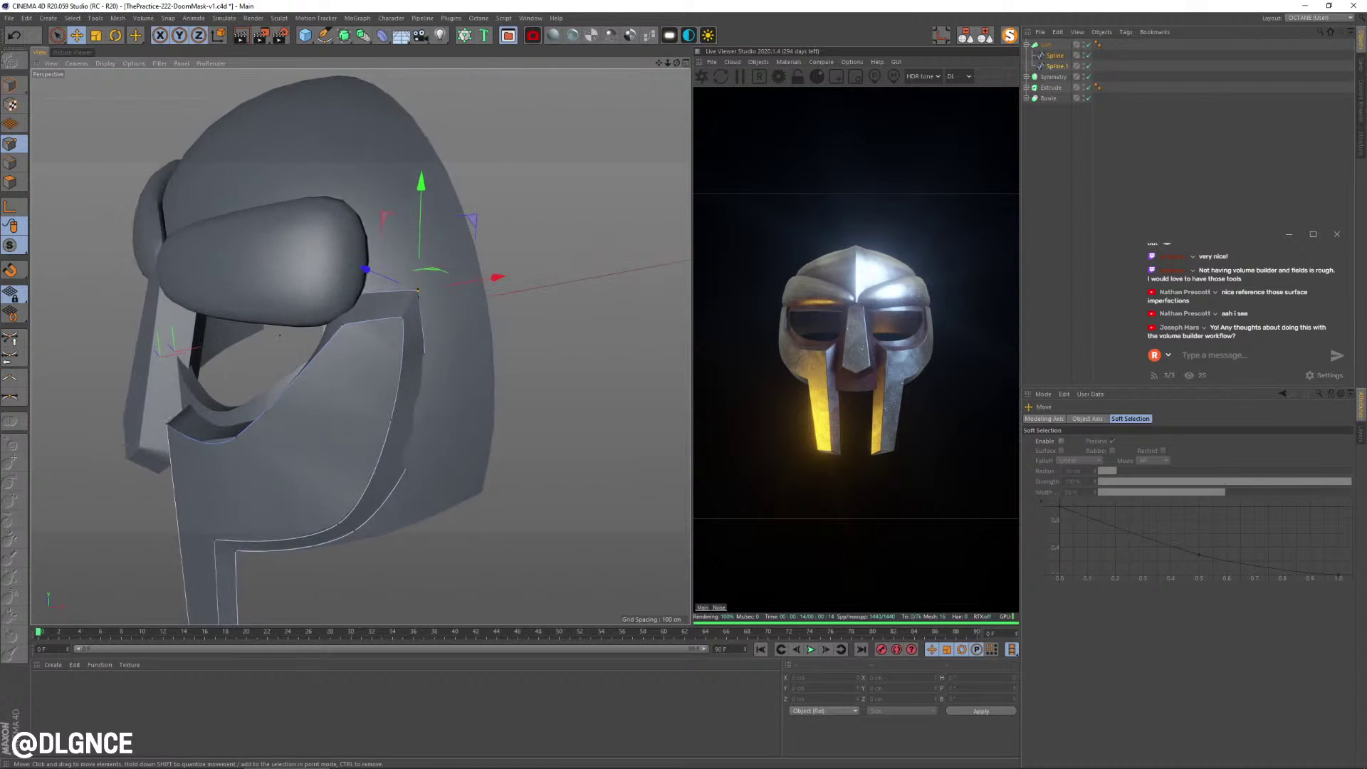
drag(421, 183, 318, 235)
alt+drag(317, 234, 349, 187)
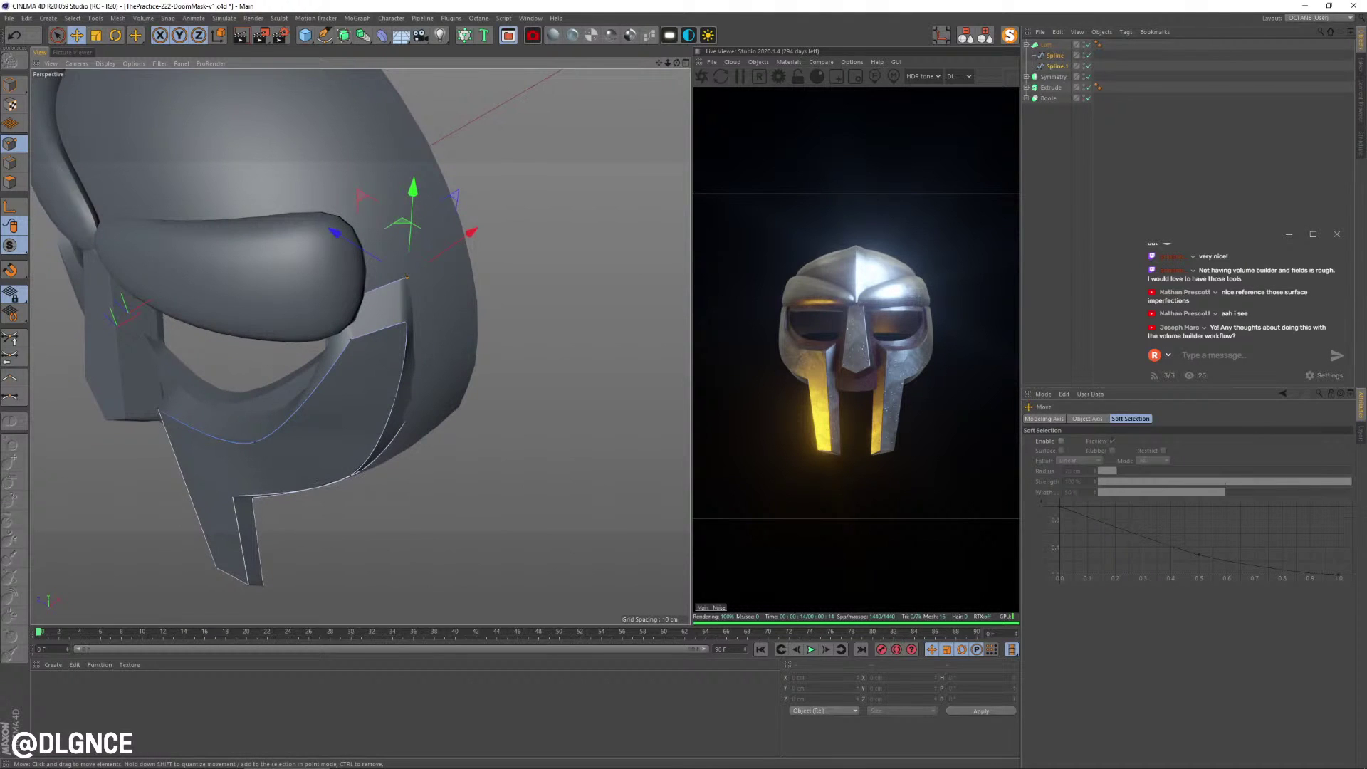
drag(491, 312, 529, 310)
alt+drag(527, 309, 425, 304)
drag(281, 238, 481, 303)
alt+drag(481, 303, 590, 301)
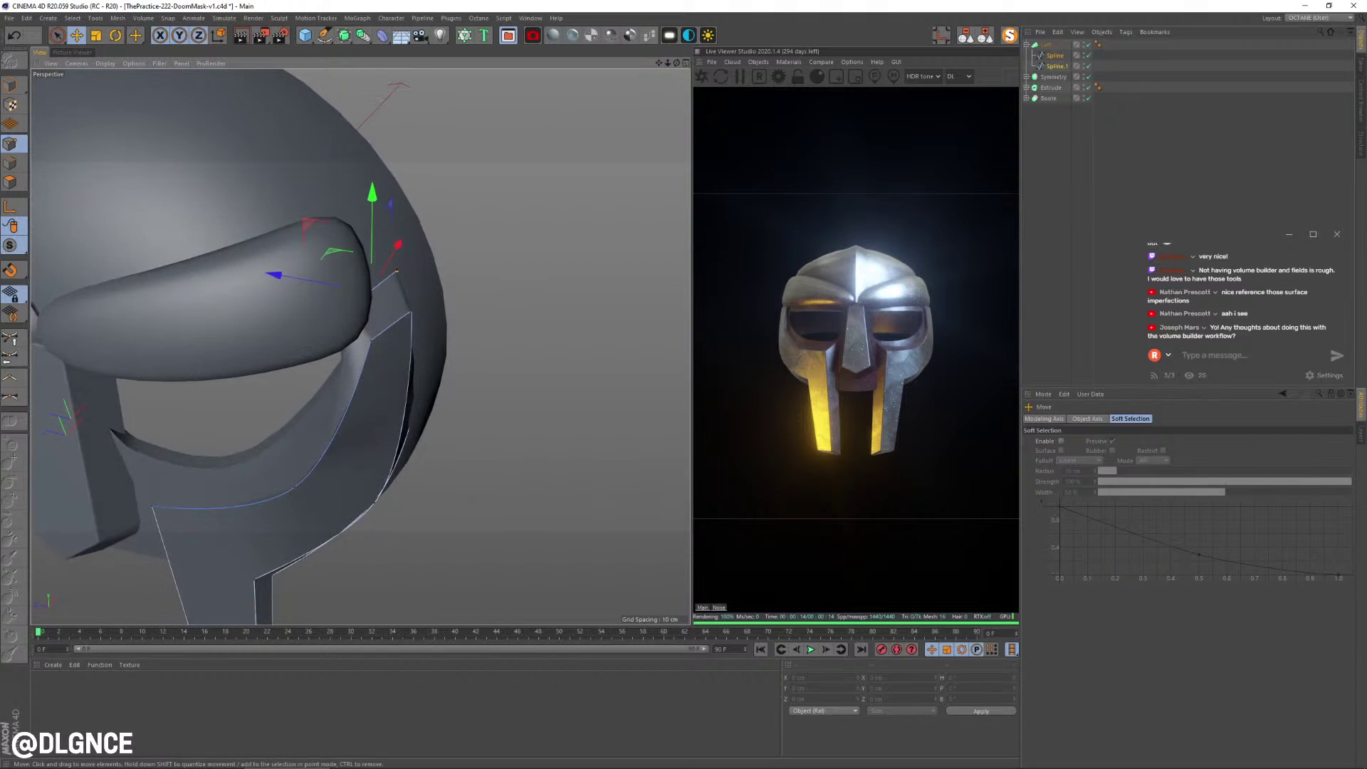
drag(277, 275, 329, 230)
- Reposition the front outline's curve point on the cheek guard's upper edge below the eye opening
click(455, 403)
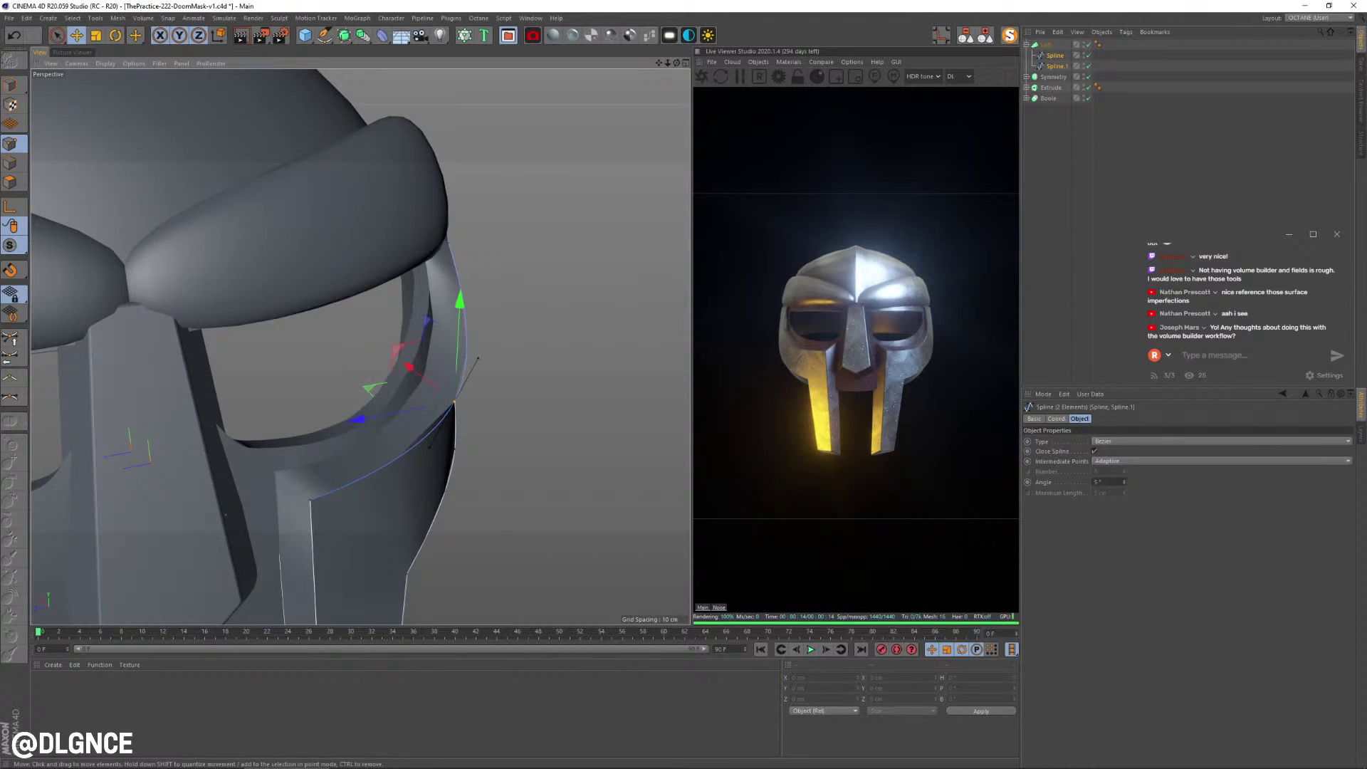
drag(361, 419, 228, 431)
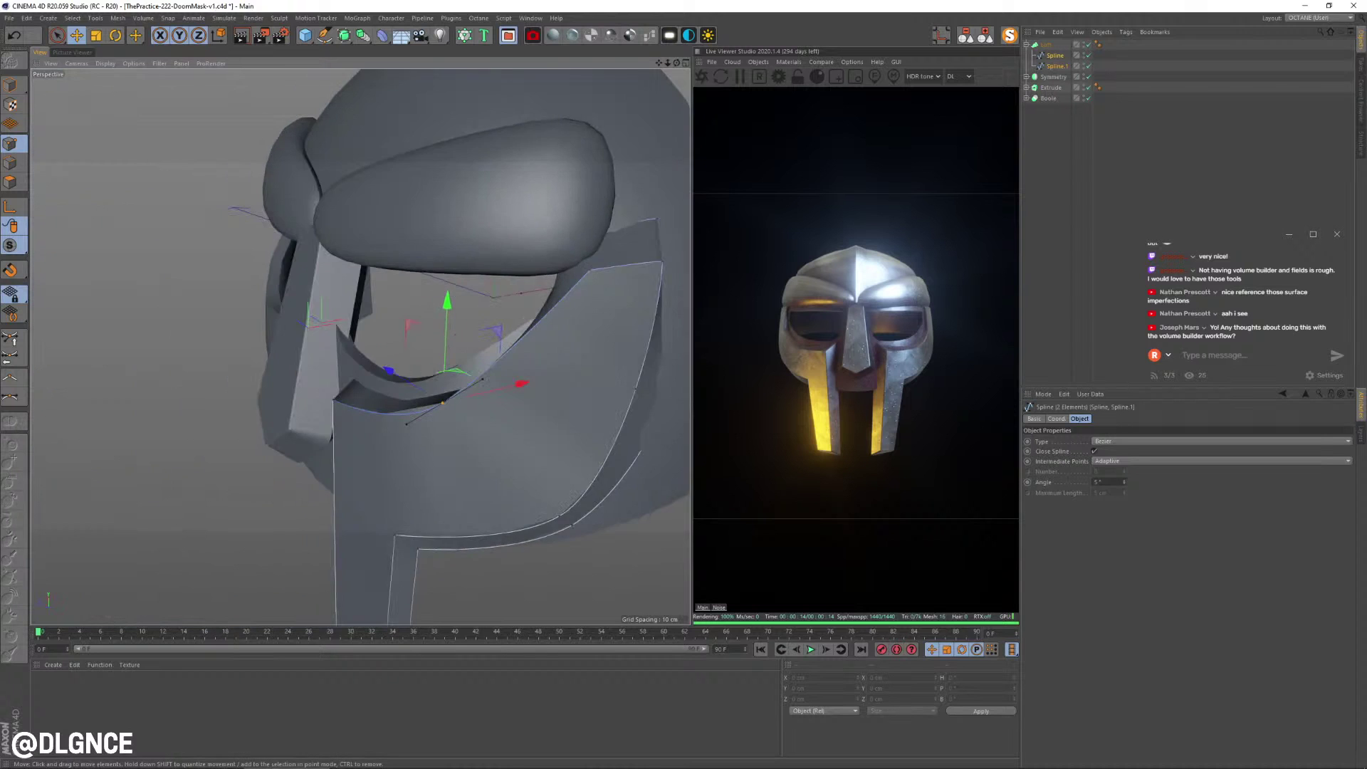
scroll(329, 440, down, 4)
drag(458, 351, 467, 352)
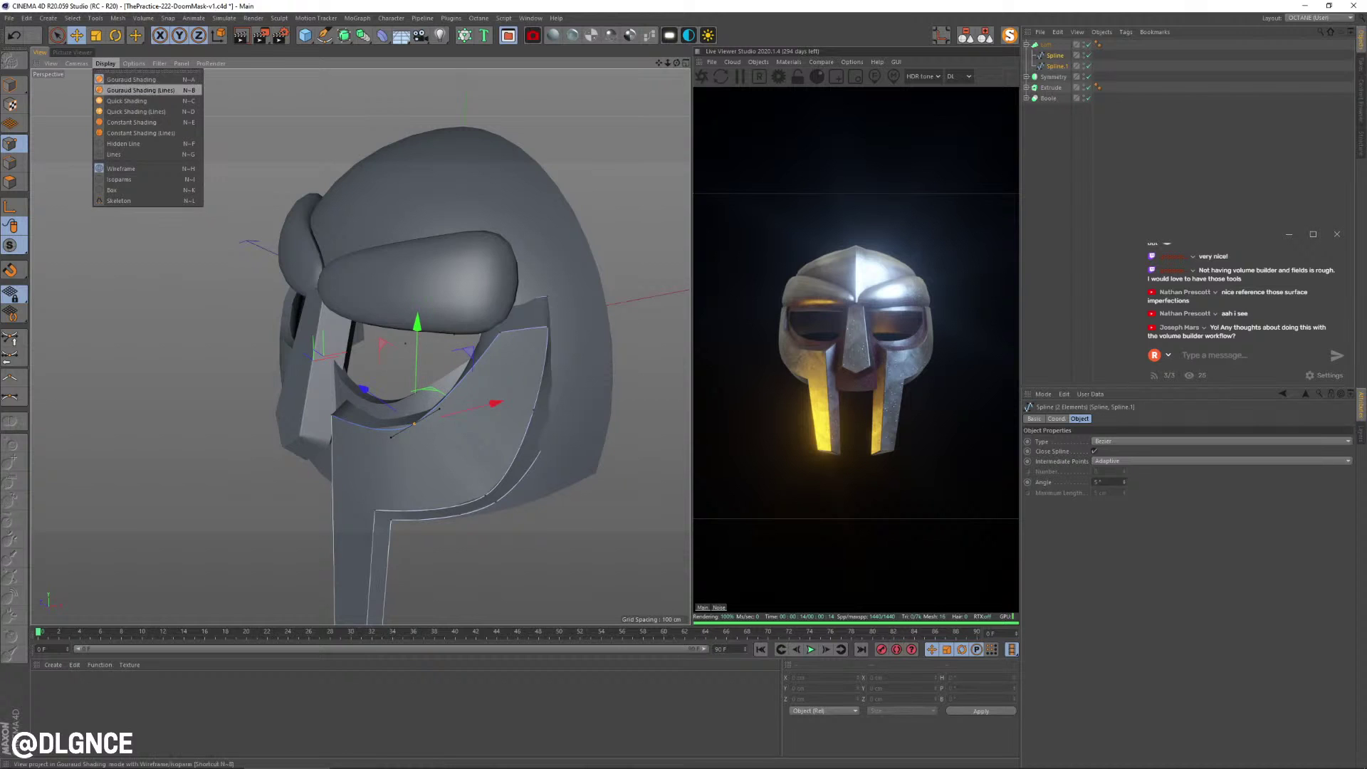
- Display the model with Gouraud Shading (Lines) and select the Left loft object to inspect its mesh
click(140, 90)
alt+drag(341, 356, 435, 356)
click(1046, 44)
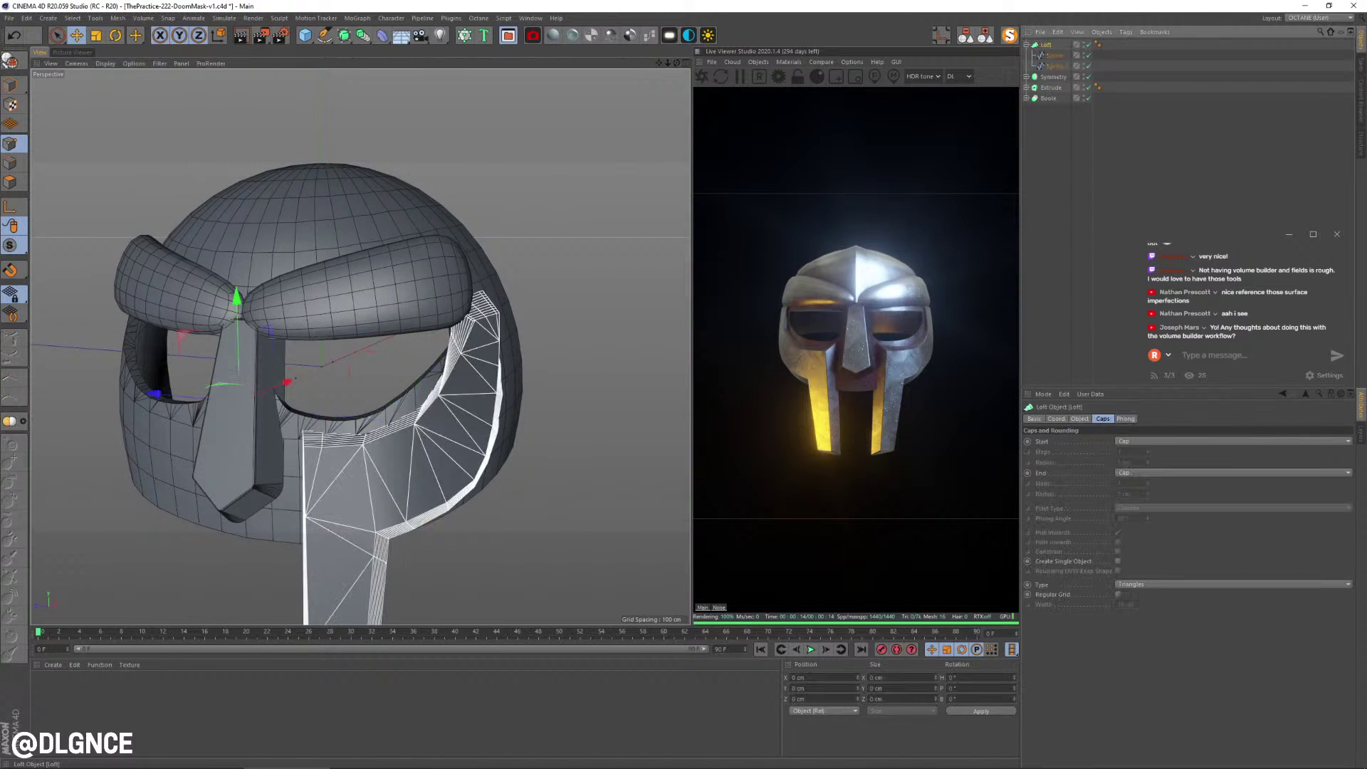
scroll(349, 349, down, 3)
alt+middle_drag(342, 392, 369, 309)
alt+drag(368, 310, 520, 313)
alt+drag(295, 311, 296, 323)
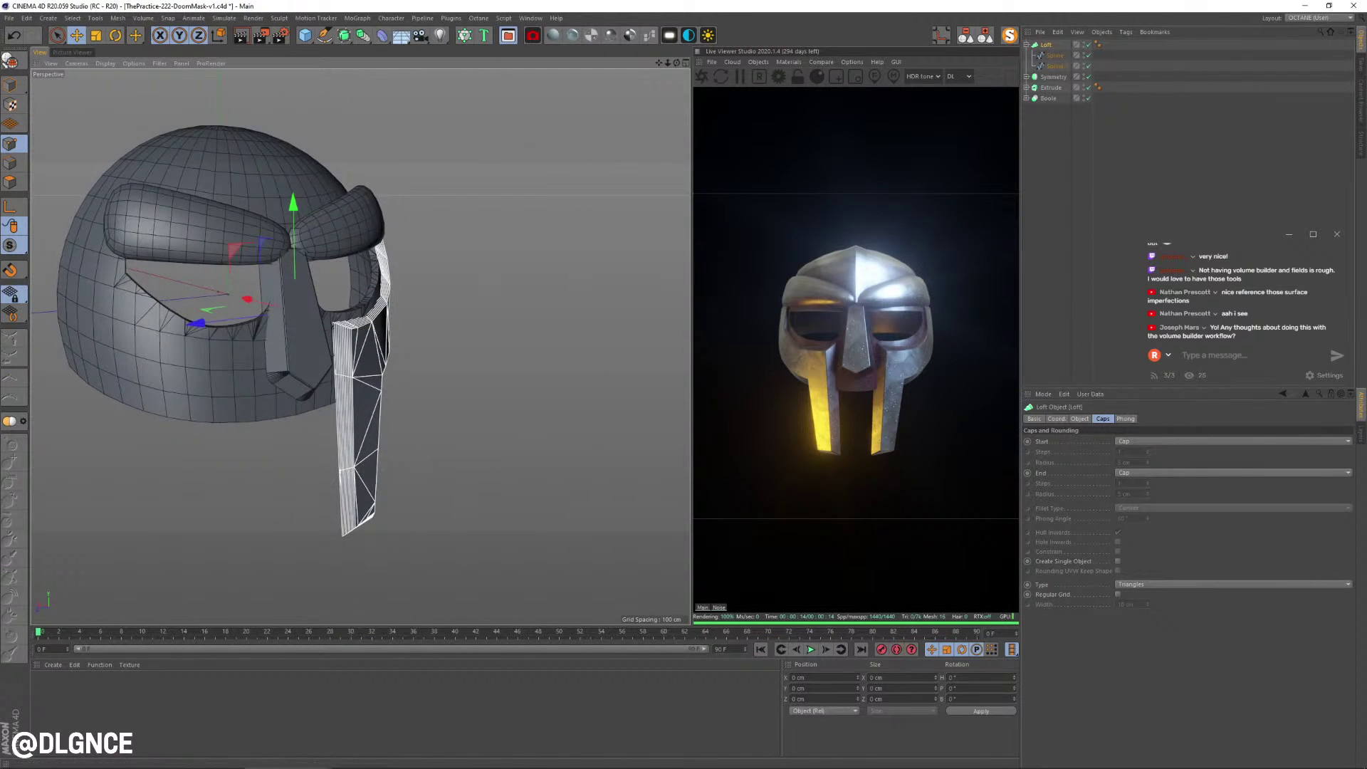
- Set the Left loft's Mesh Subdivision V to 3 and Mesh Subdivision U to 190
click(1079, 419)
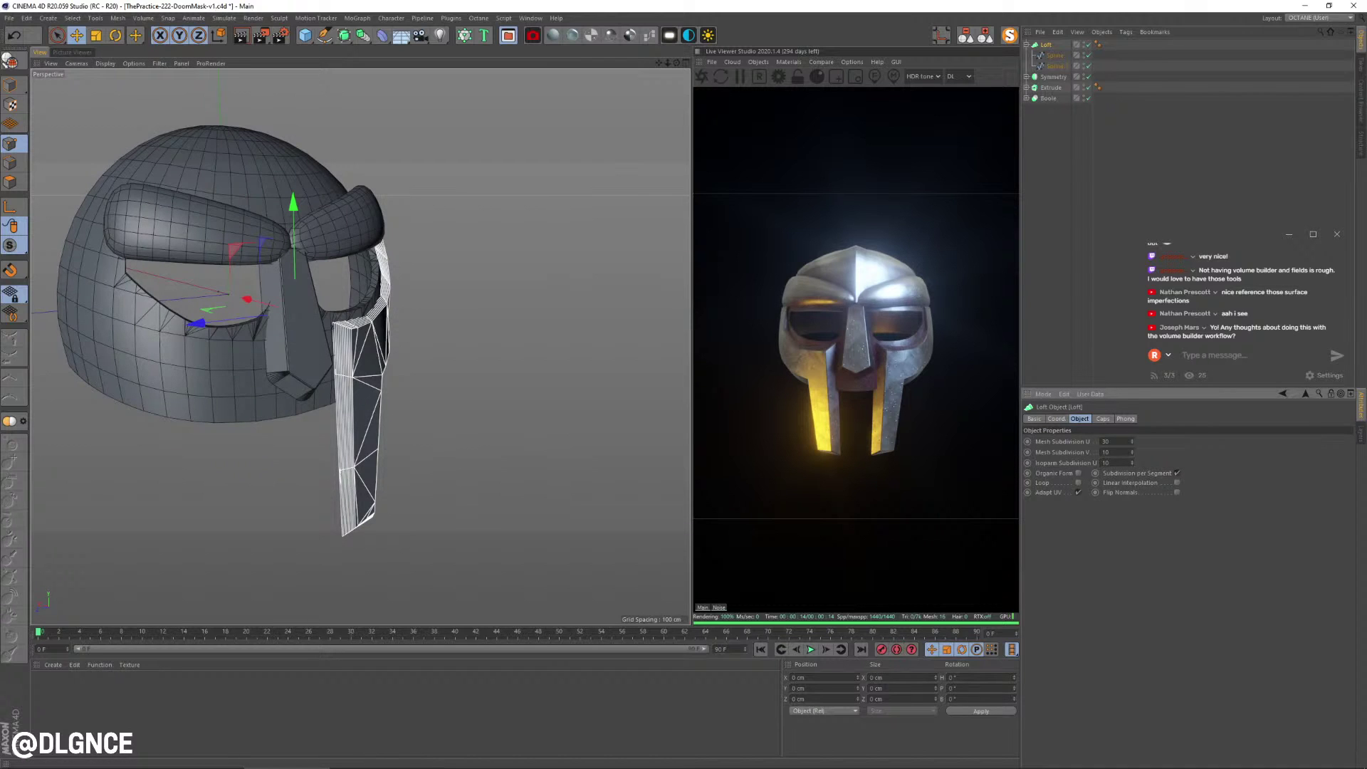
drag(1132, 441, 1132, 457)
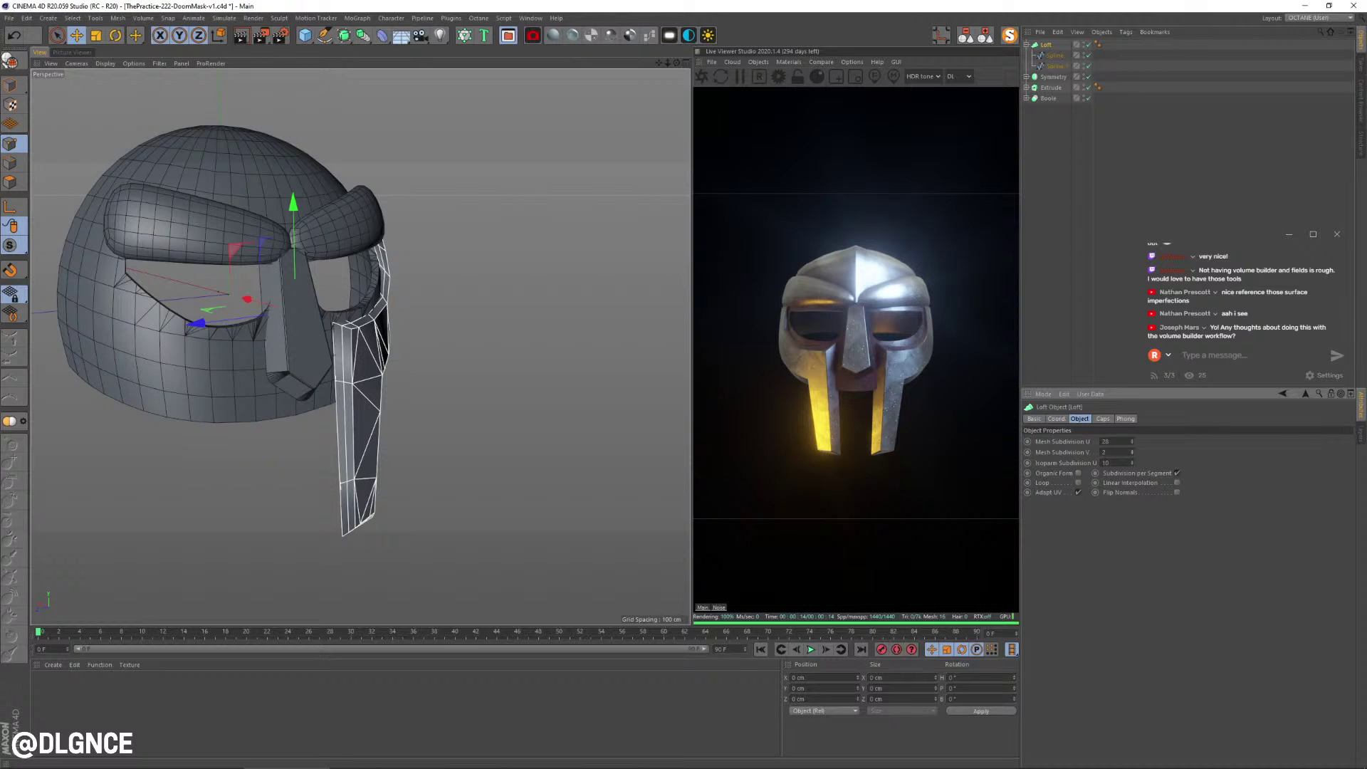
drag(1132, 452, 1132, 430)
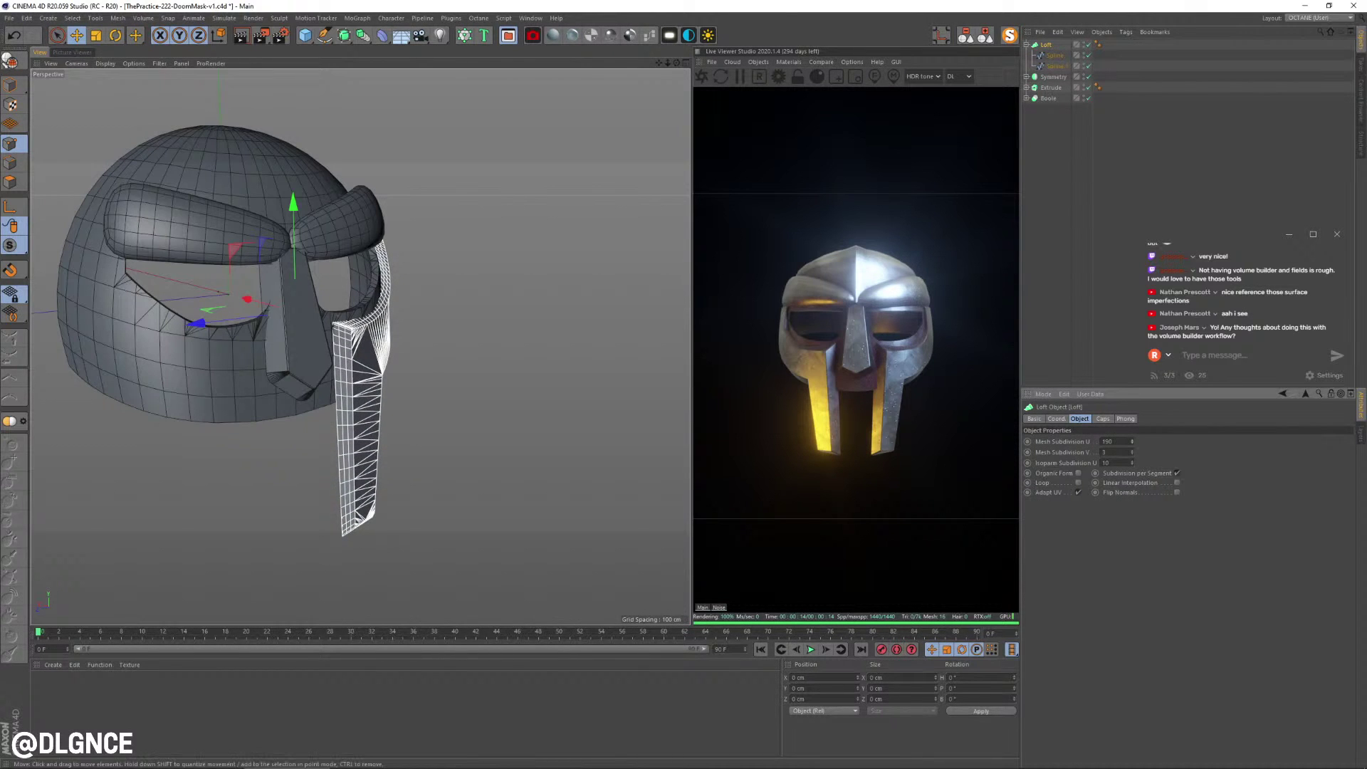
alt+drag(428, 328, 256, 352)
alt+drag(385, 306, 360, 278)
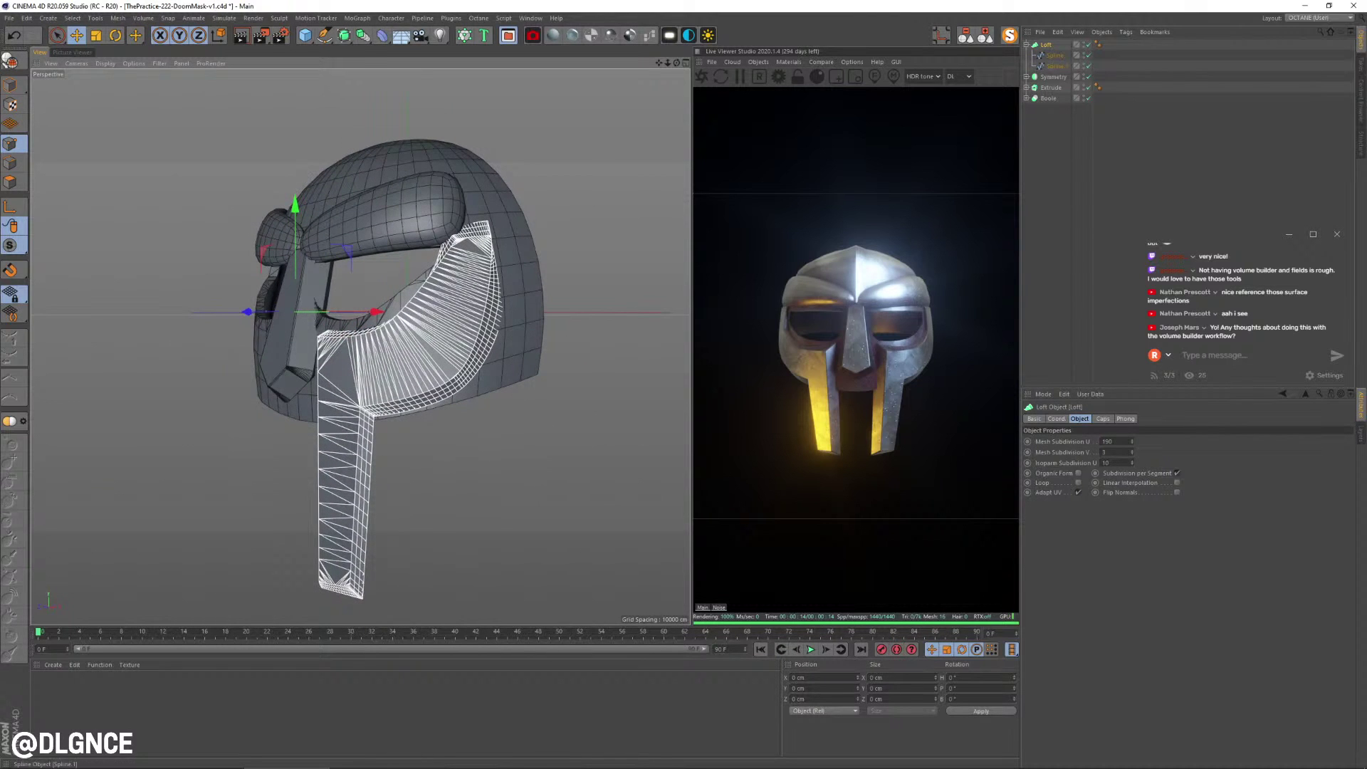
- Select both splines of the Left loft and reposition the paired points on the cheek guard's lower rear curve
click(1055, 66)
alt+drag(427, 335, 367, 302)
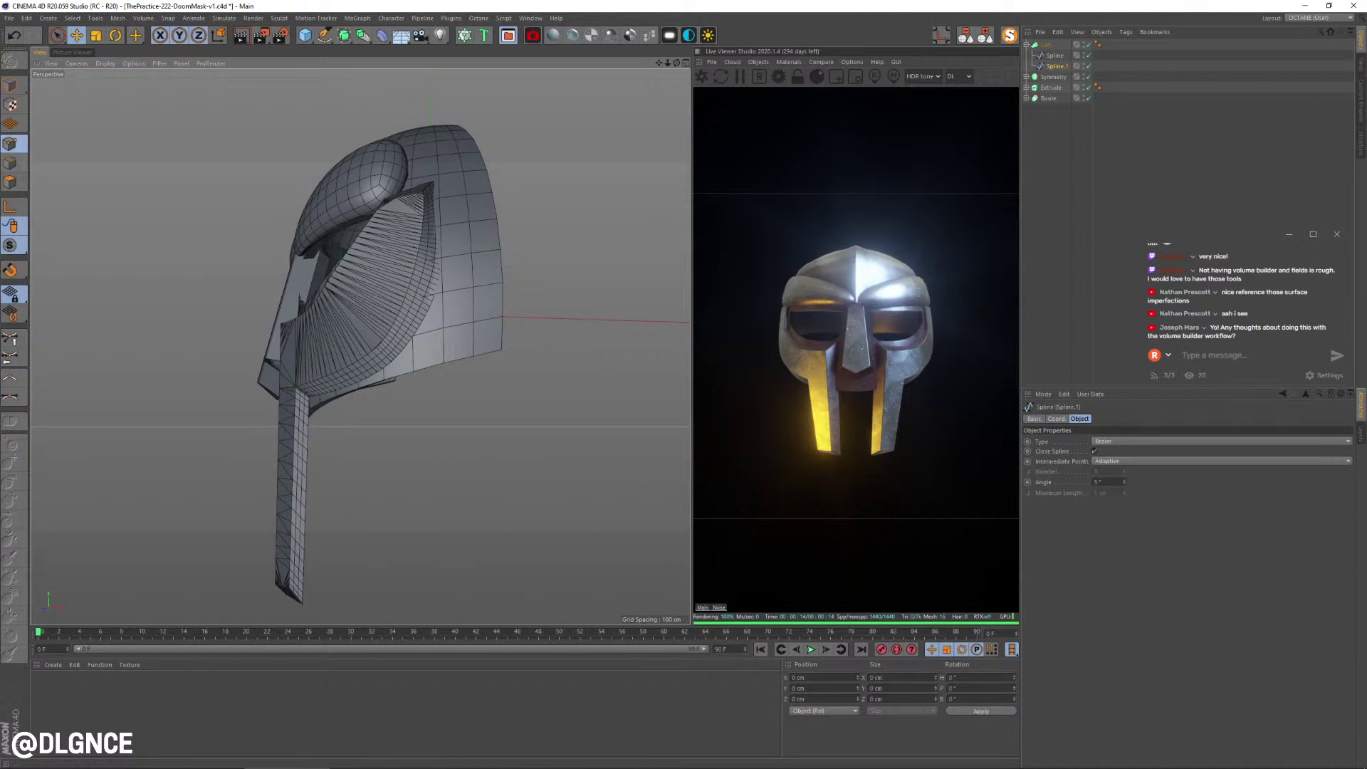
key(9)
click(1054, 56)
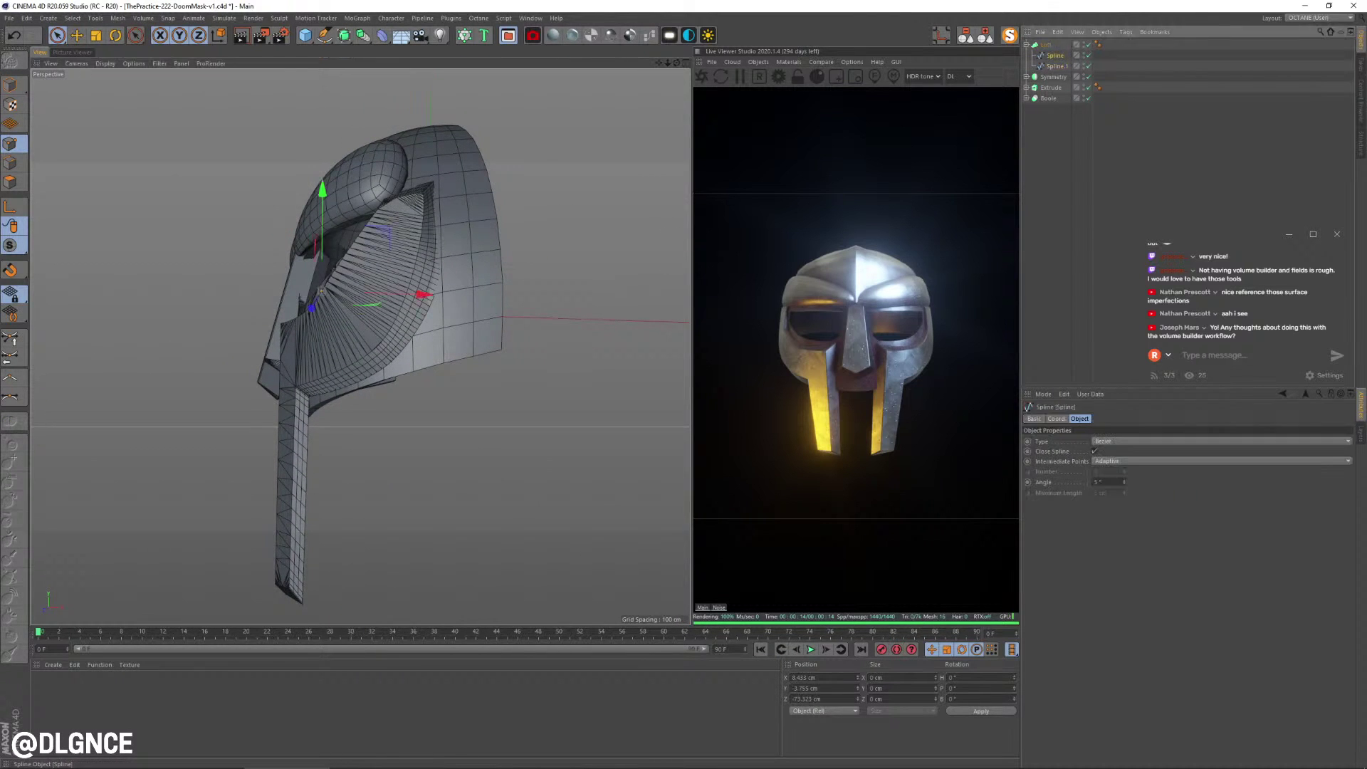
shift+click(1056, 66)
alt+drag(404, 271, 447, 300)
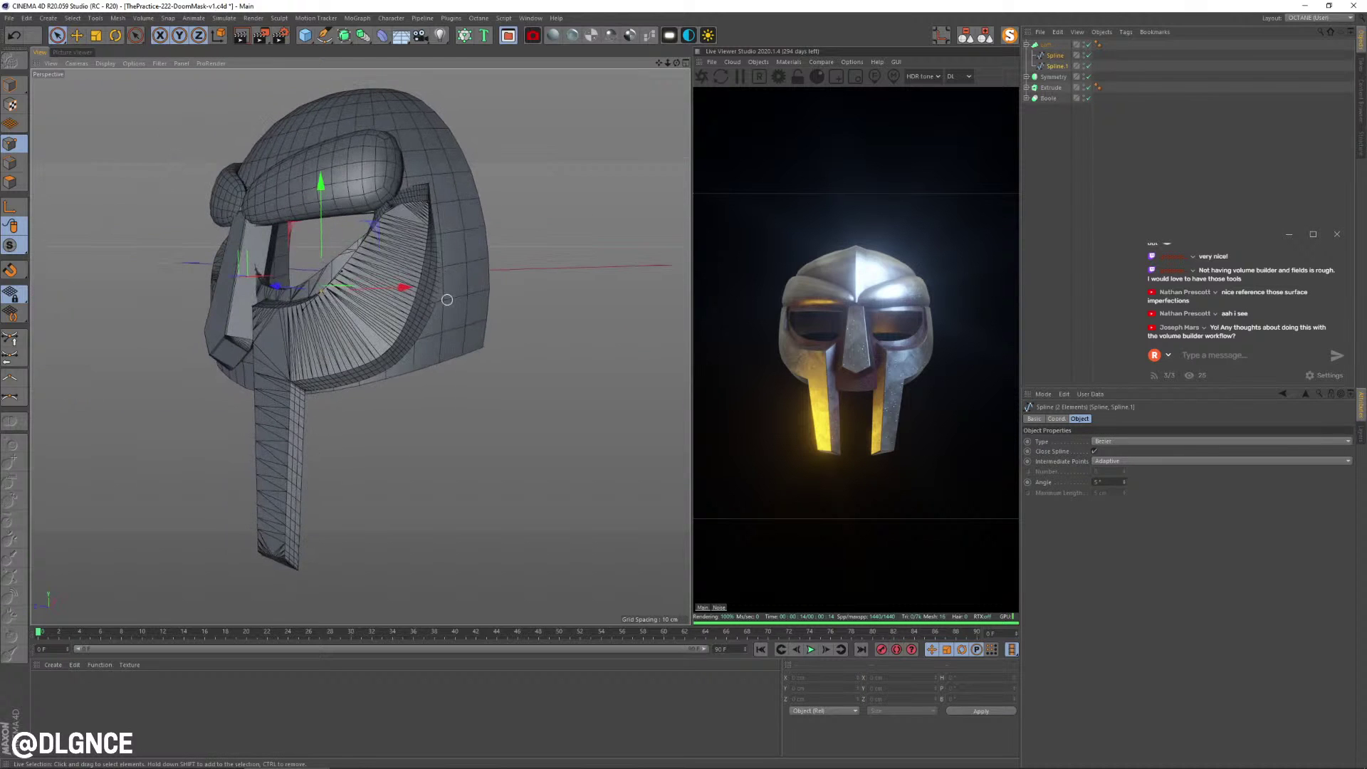
alt+drag(474, 365, 403, 369)
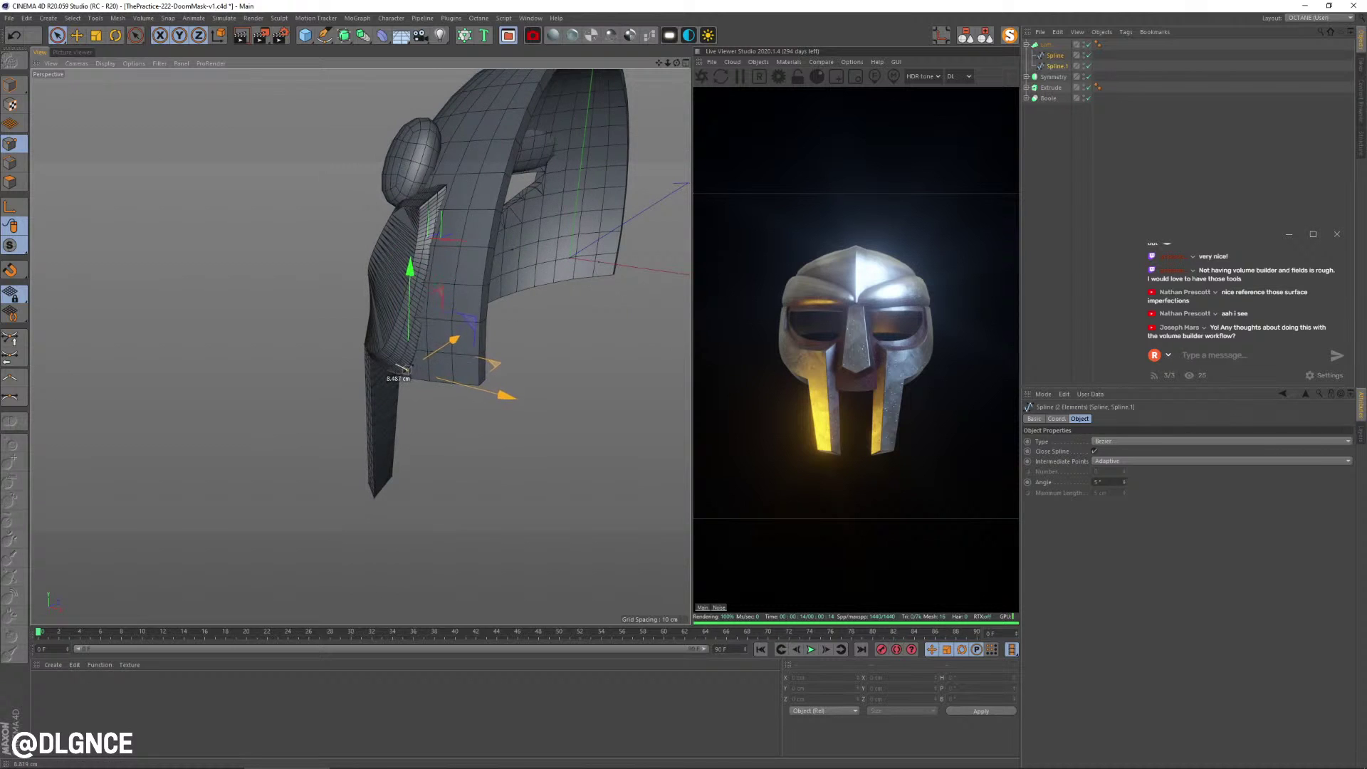
key(t)
drag(435, 480, 591, 463)
alt+drag(409, 368, 456, 366)
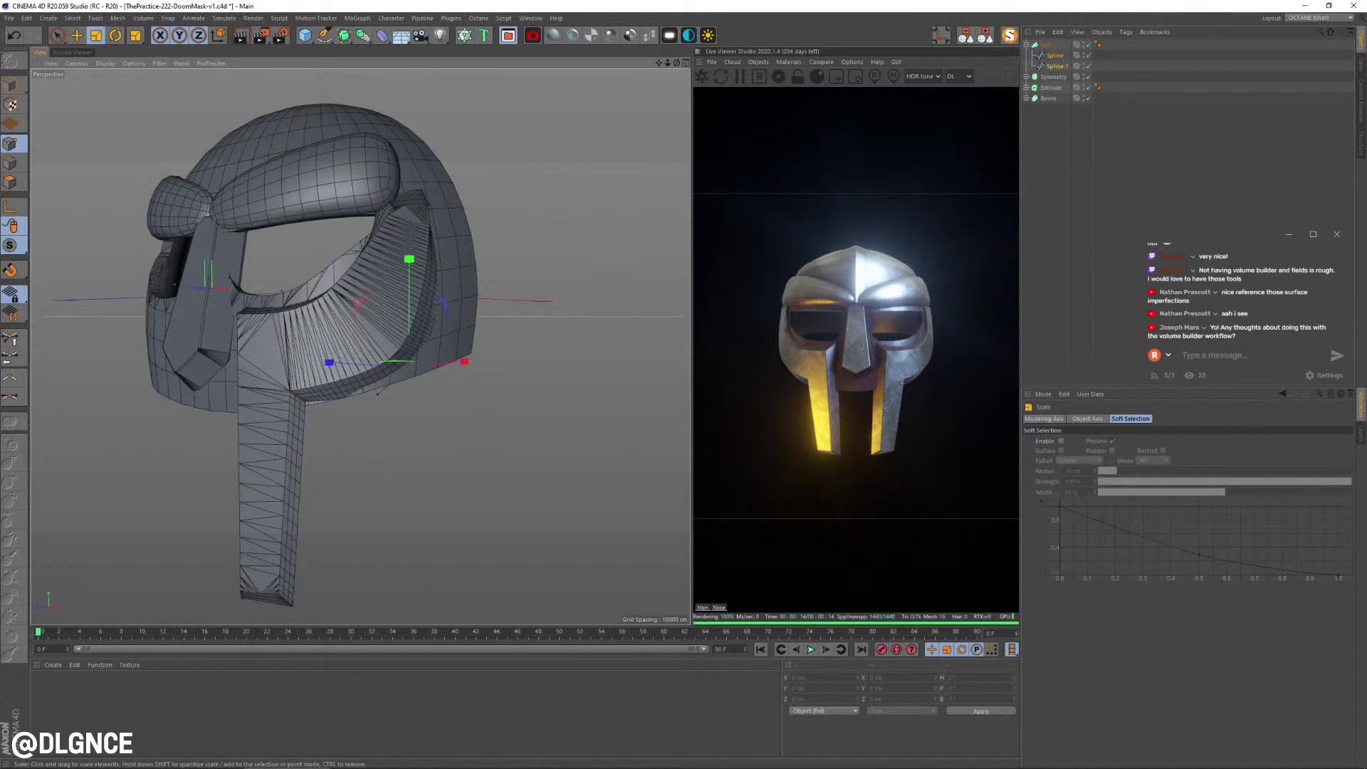
- Nudge the points where the cheek guard meets its vertical bar and reposition the points on its lower rear curve
click(305, 402)
key(e)
drag(305, 299, 306, 302)
alt+drag(341, 356, 390, 395)
click(386, 351)
drag(356, 310, 406, 332)
- Reposition the curve points below the eye opening and adjust the height of the inner top corner points beside the nose
key(space)
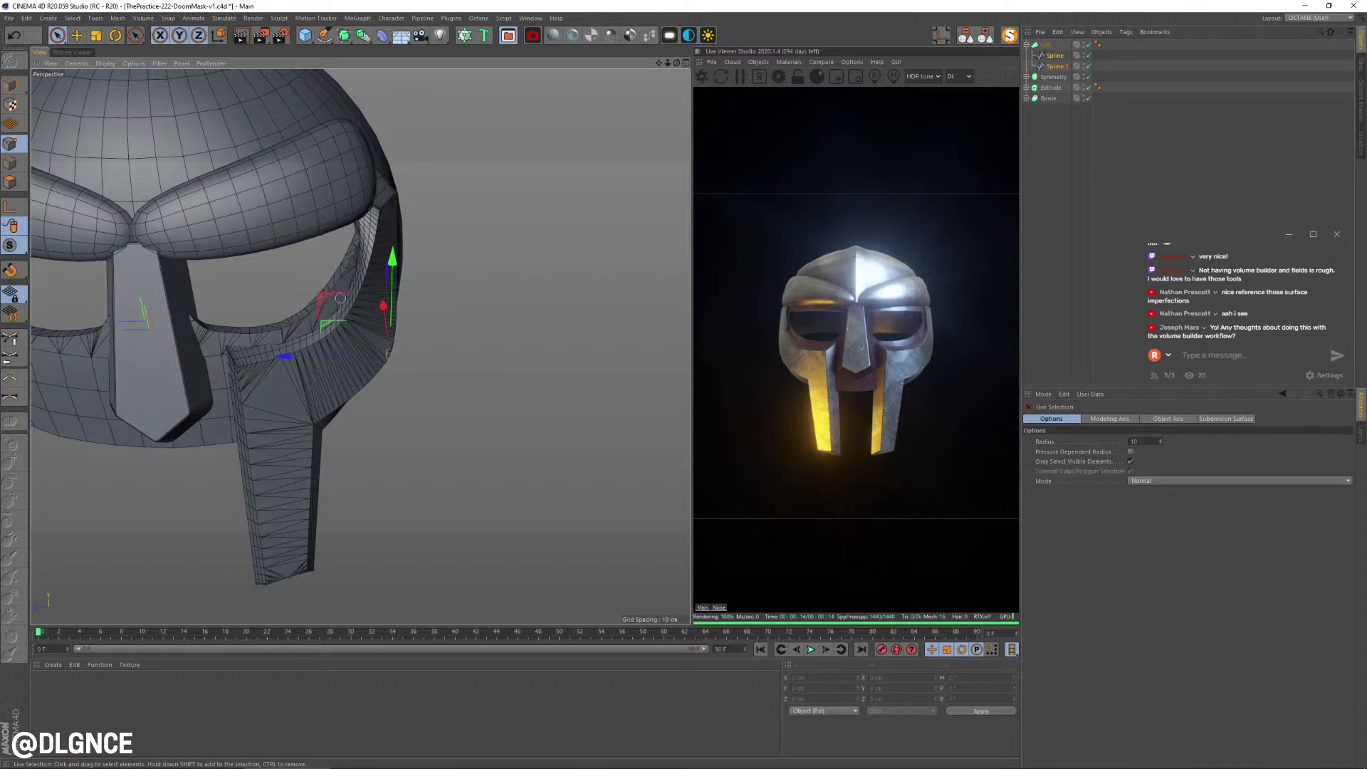
click(340, 298)
mouse_move(313, 298)
mouse_down()
mouse_move(300, 298)
mouse_move(328, 290)
mouse_up()
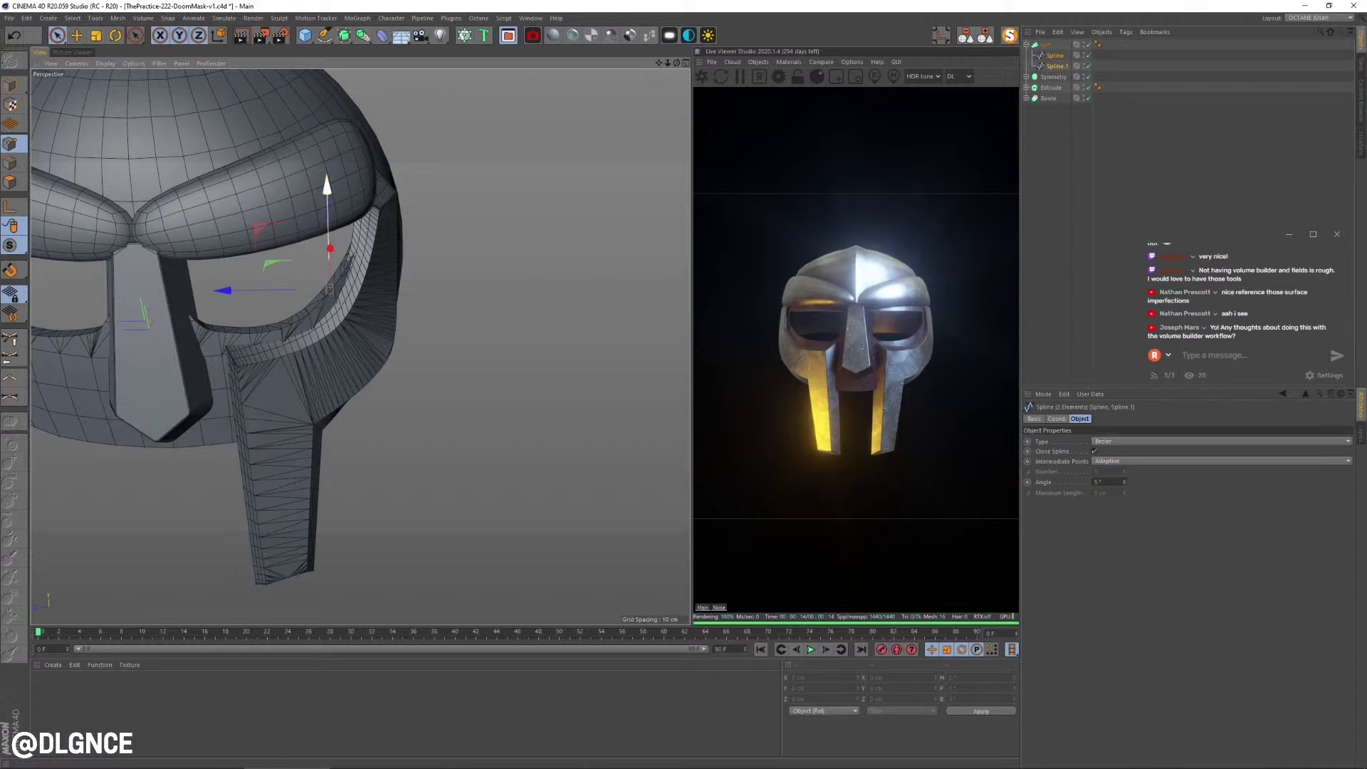
alt+drag(269, 344, 238, 343)
click(219, 324)
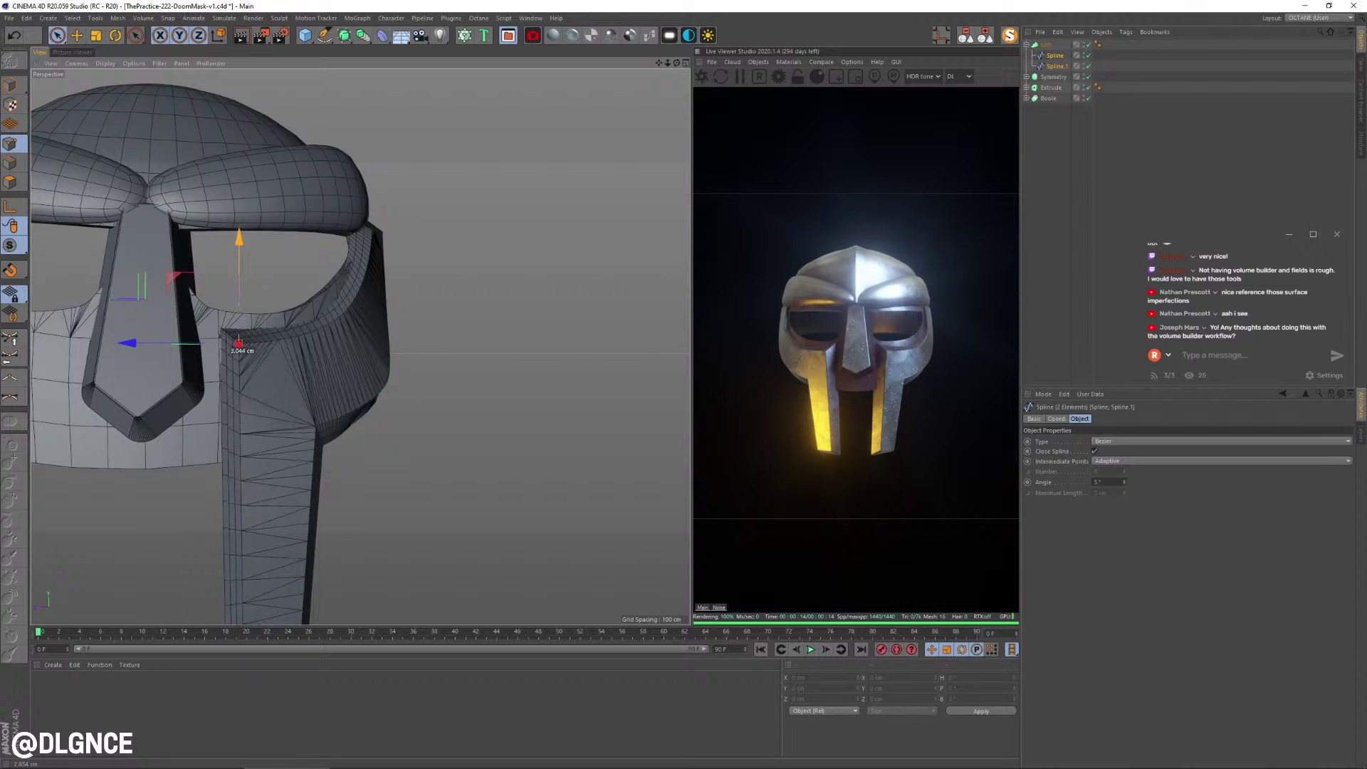
alt+drag(261, 296, 221, 368)
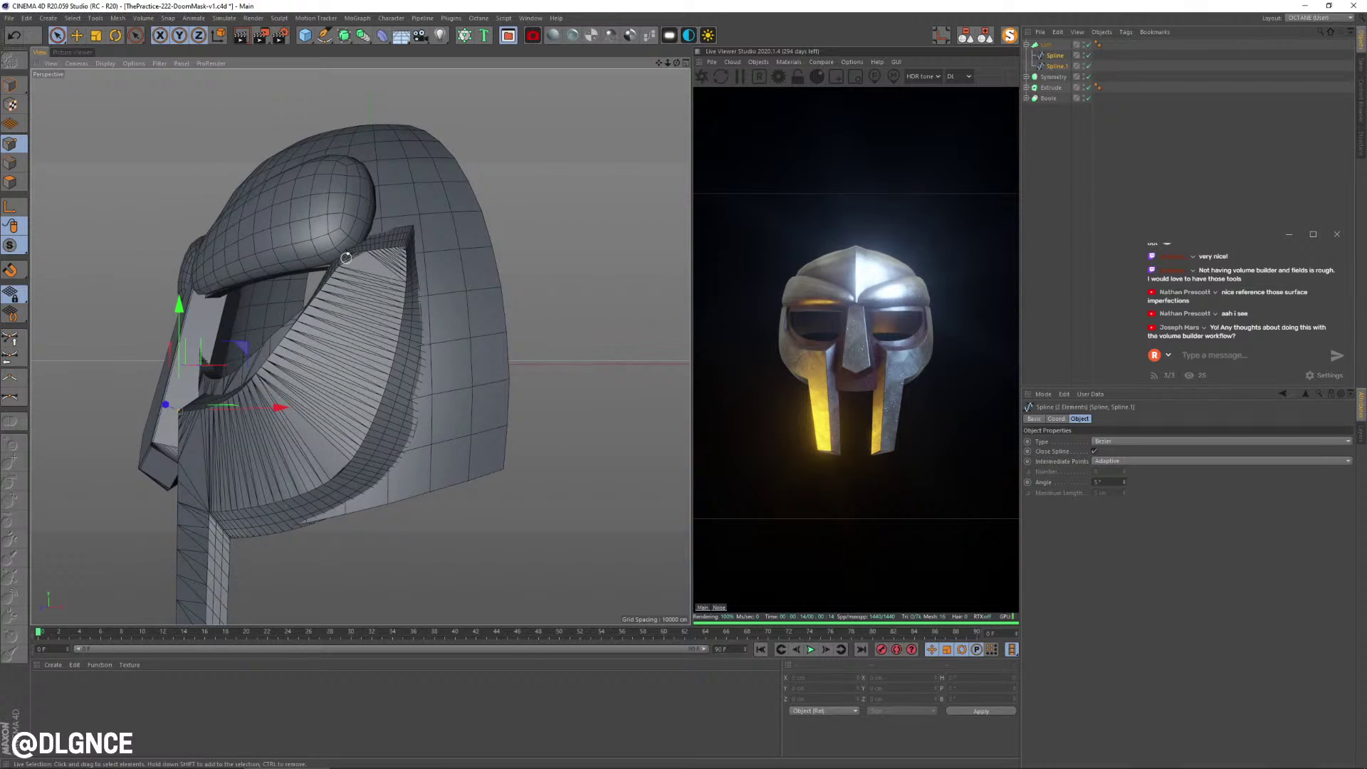
- Raise the cheek guard's top rear corner points beside the brow and adjust their sideways and depth position against the helmet
drag(420, 248, 421, 249)
alt+middle_drag(422, 248, 489, 299)
alt+drag(489, 299, 598, 324)
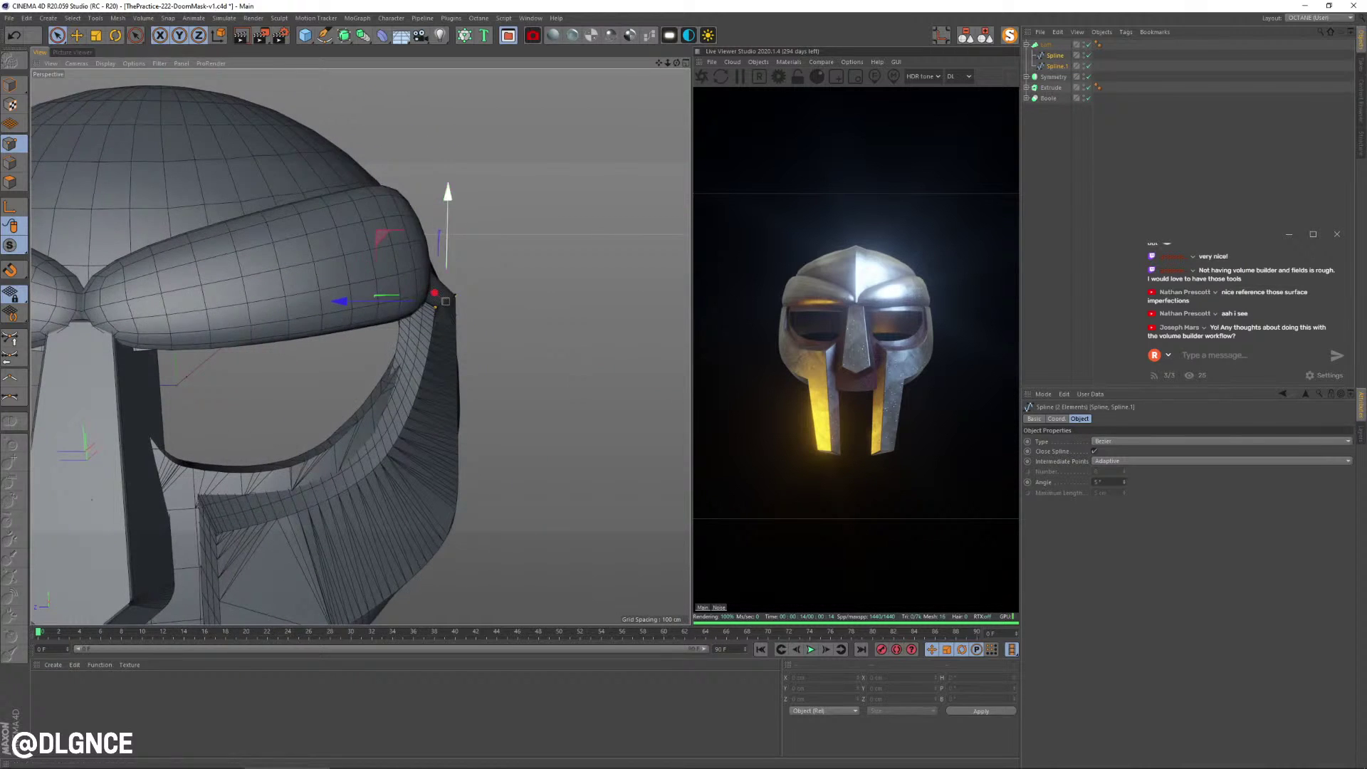
drag(448, 229, 447, 212)
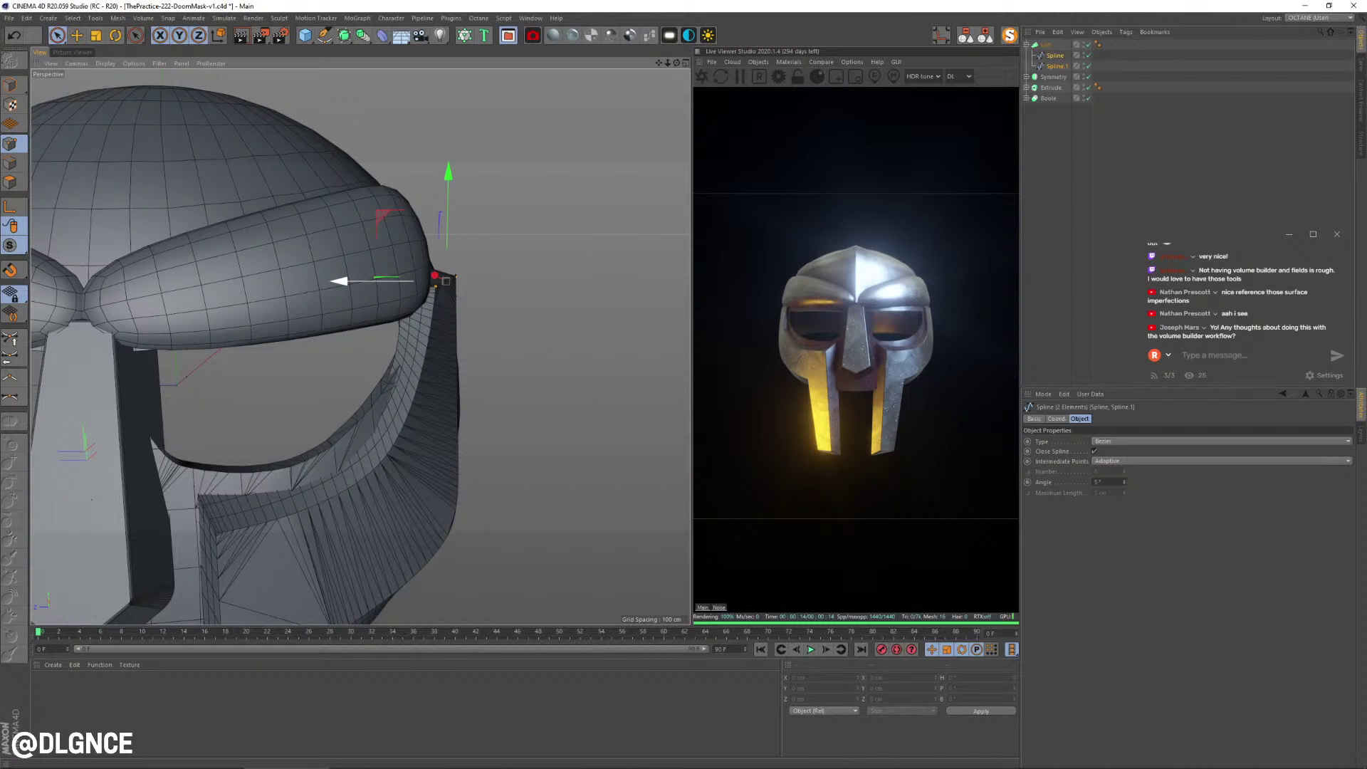
drag(343, 281, 331, 281)
alt+drag(534, 351, 365, 357)
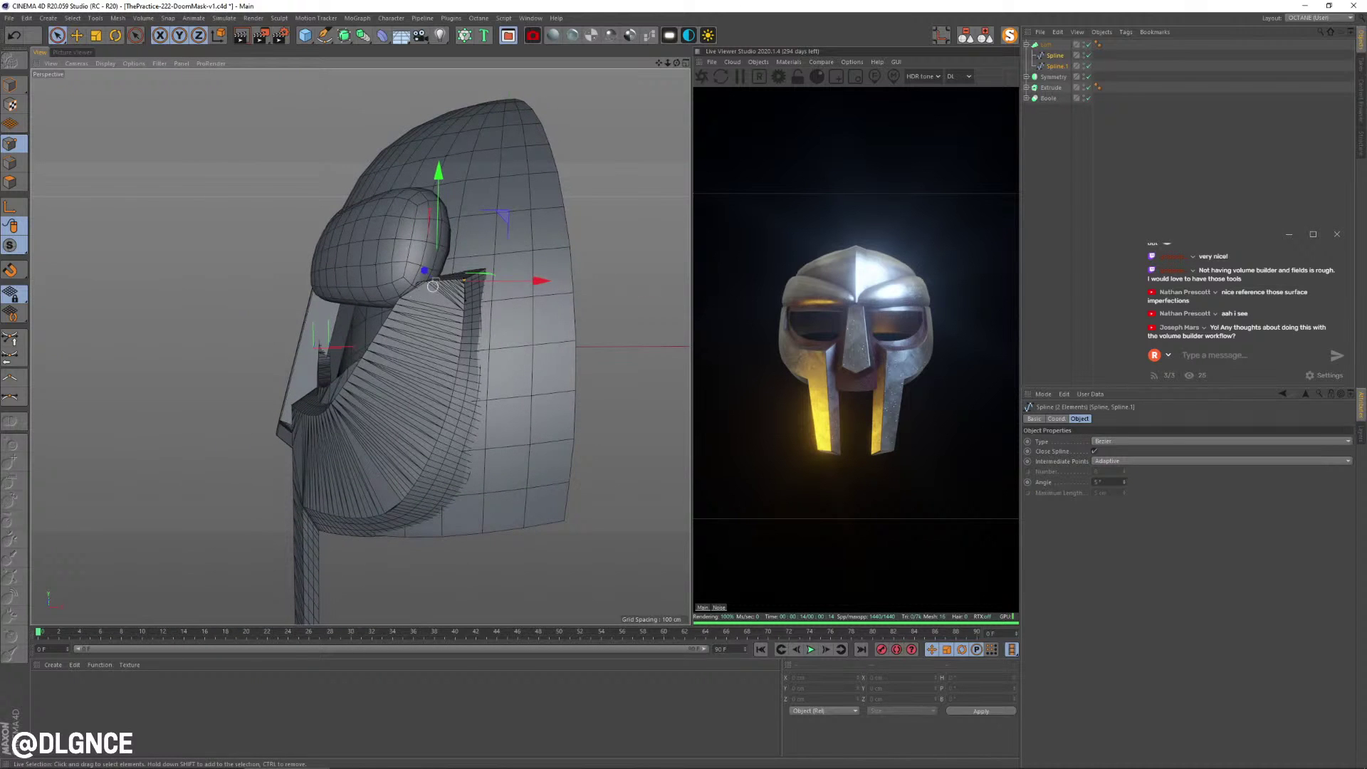
click(462, 278)
drag(570, 281, 567, 281)
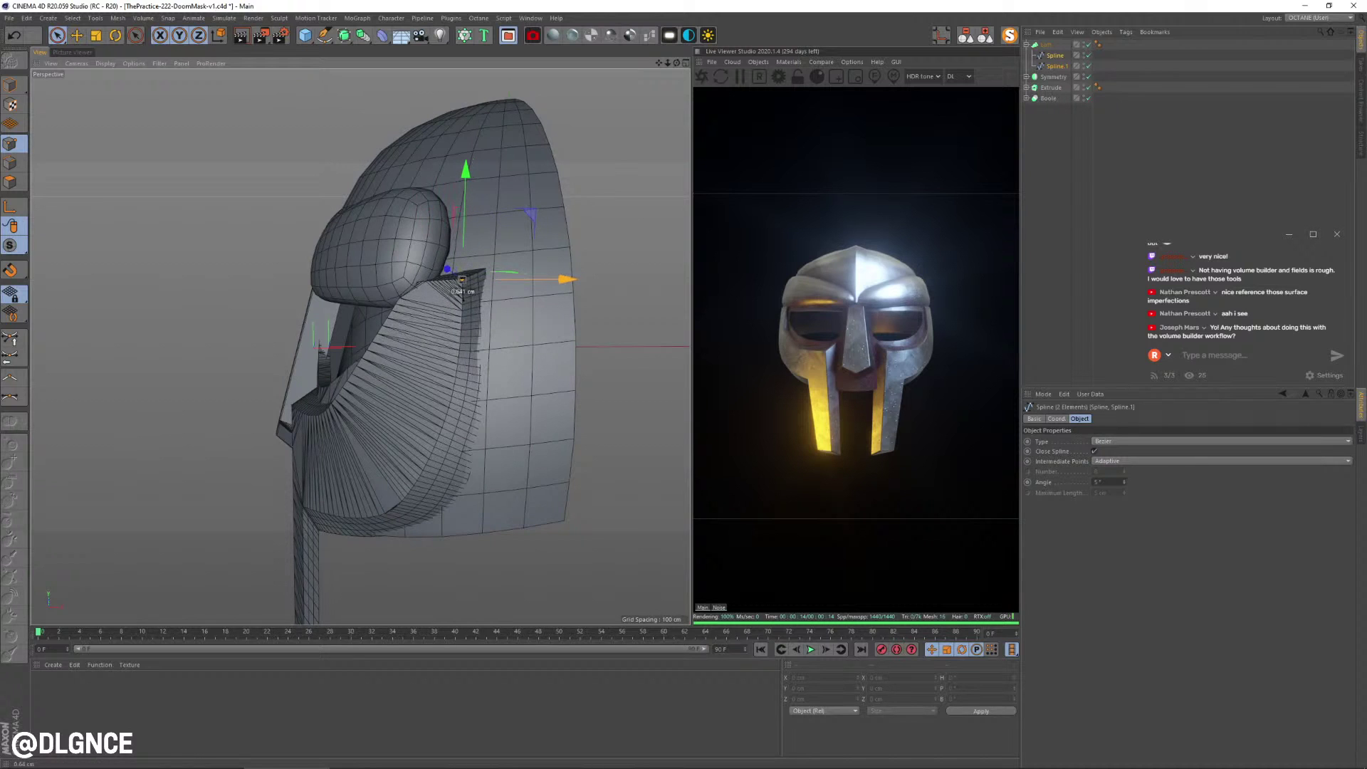
- Select the points on the cheek guard's lower rear curve and nudge them slightly to refine the curve
click(392, 511)
alt+drag(392, 511, 470, 491)
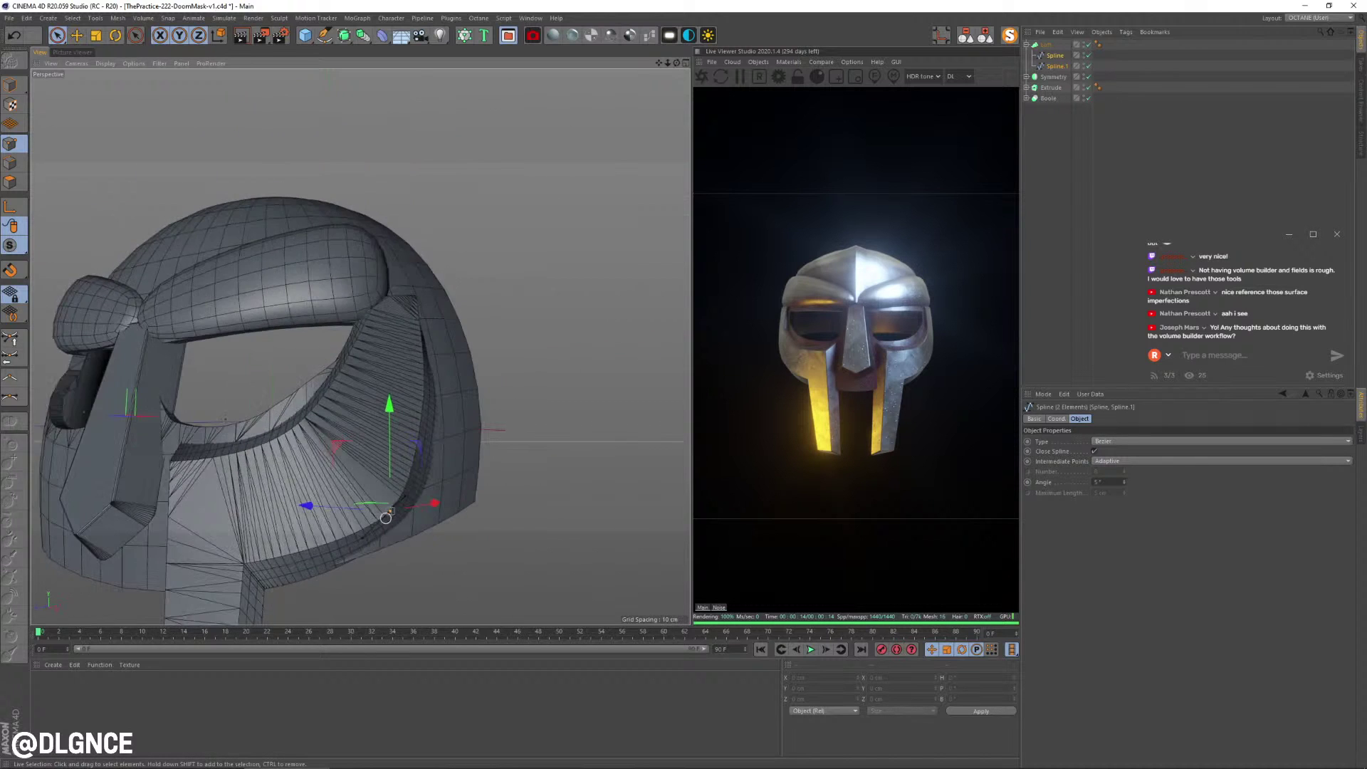
scroll(386, 519, up, 5)
alt+drag(385, 520, 363, 527)
scroll(366, 525, up, 4)
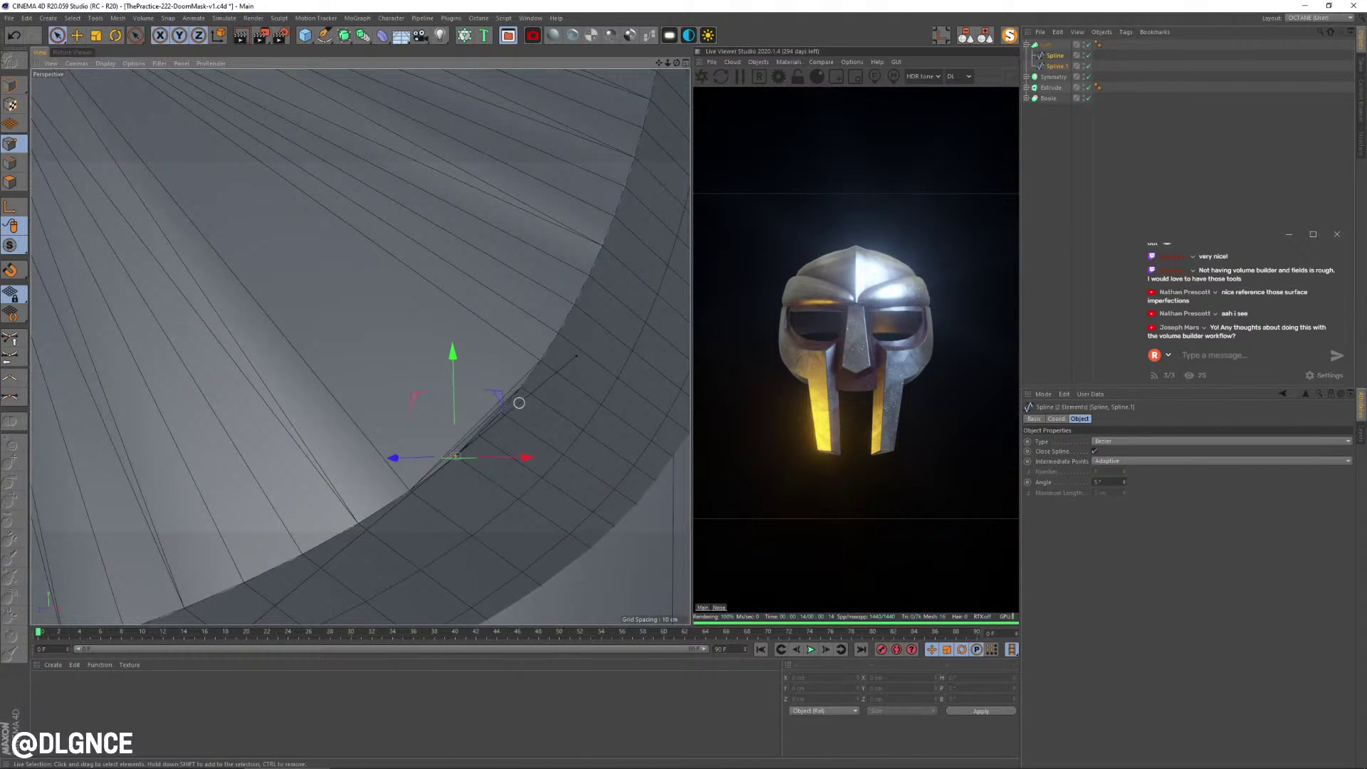
scroll(456, 457, down, 10)
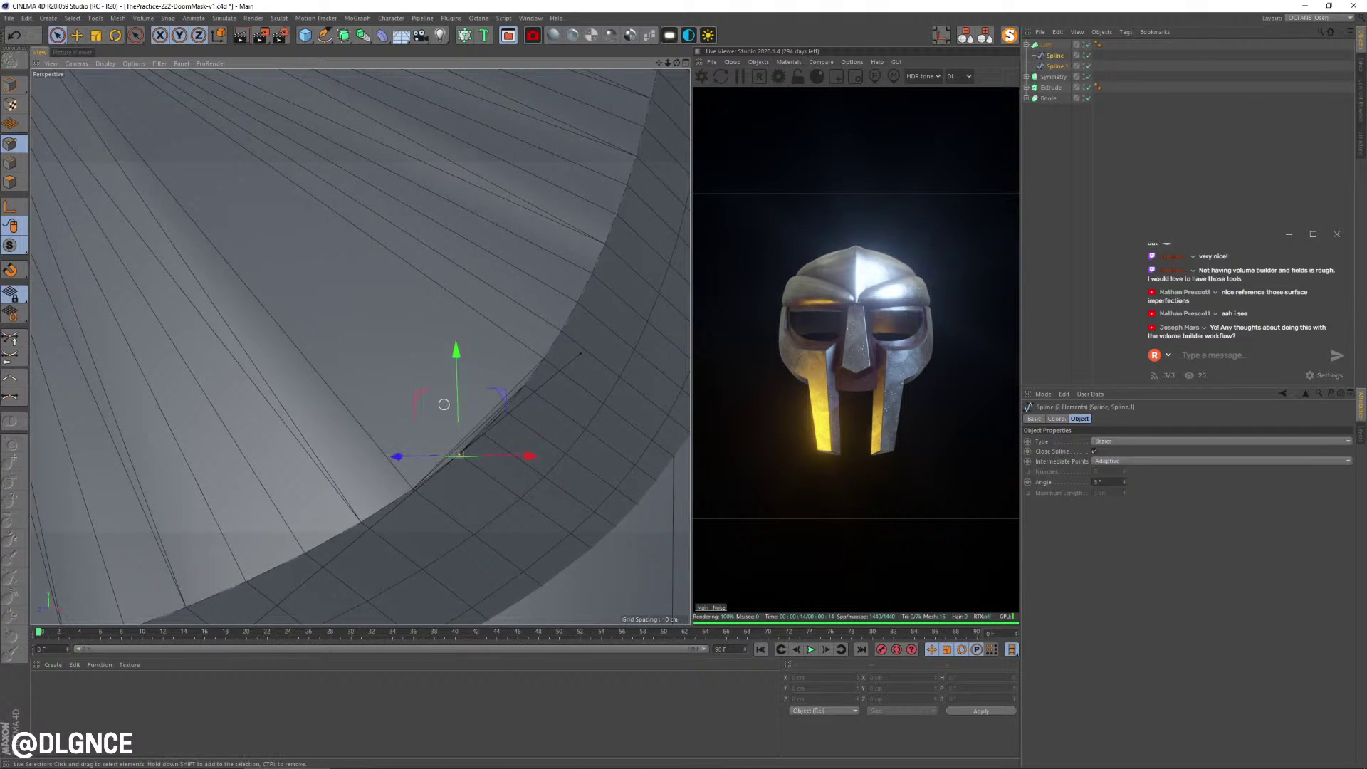
- Shift the inner bottom points of the cheek guard's vertical bar along the depth axis
alt+drag(444, 410, 538, 519)
alt+middle_drag(412, 519, 429, 408)
alt+drag(430, 408, 471, 313)
drag(555, 433, 483, 504)
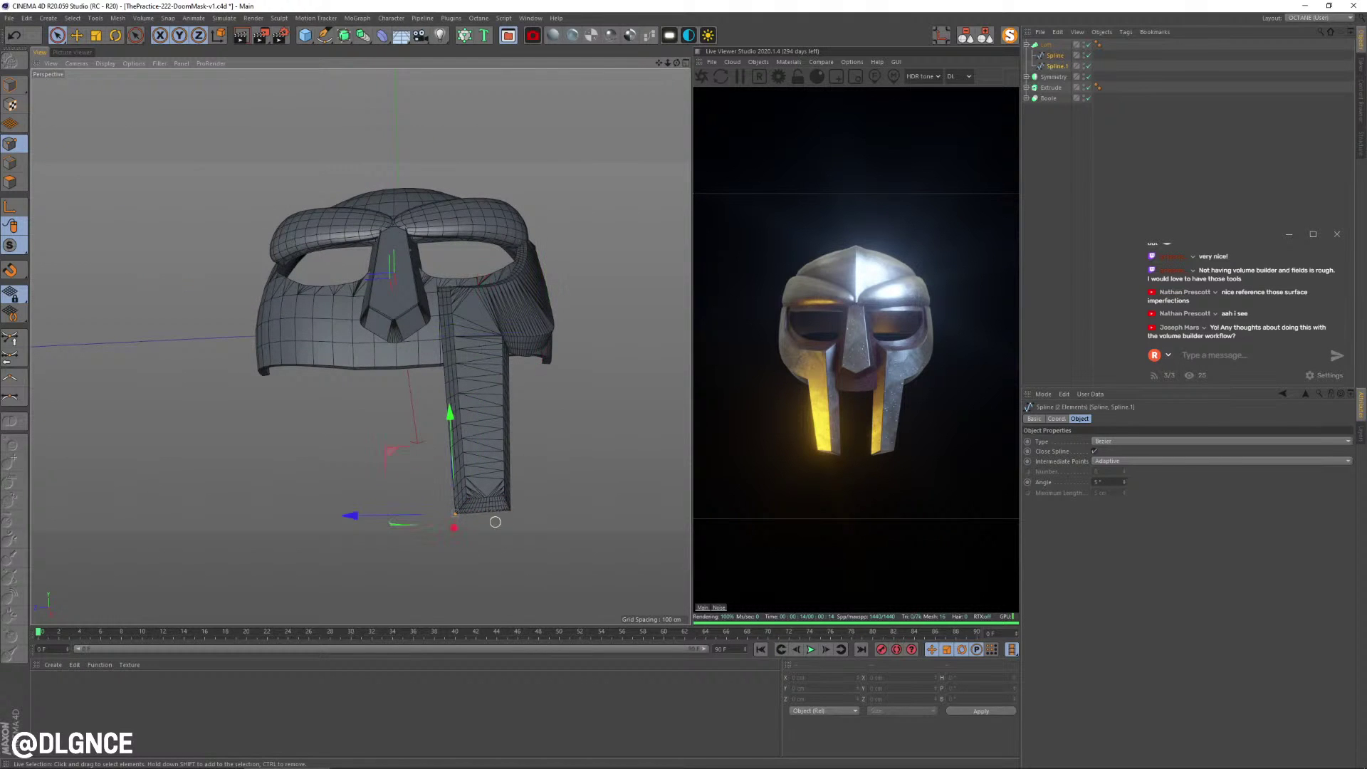
alt+drag(510, 510, 426, 505)
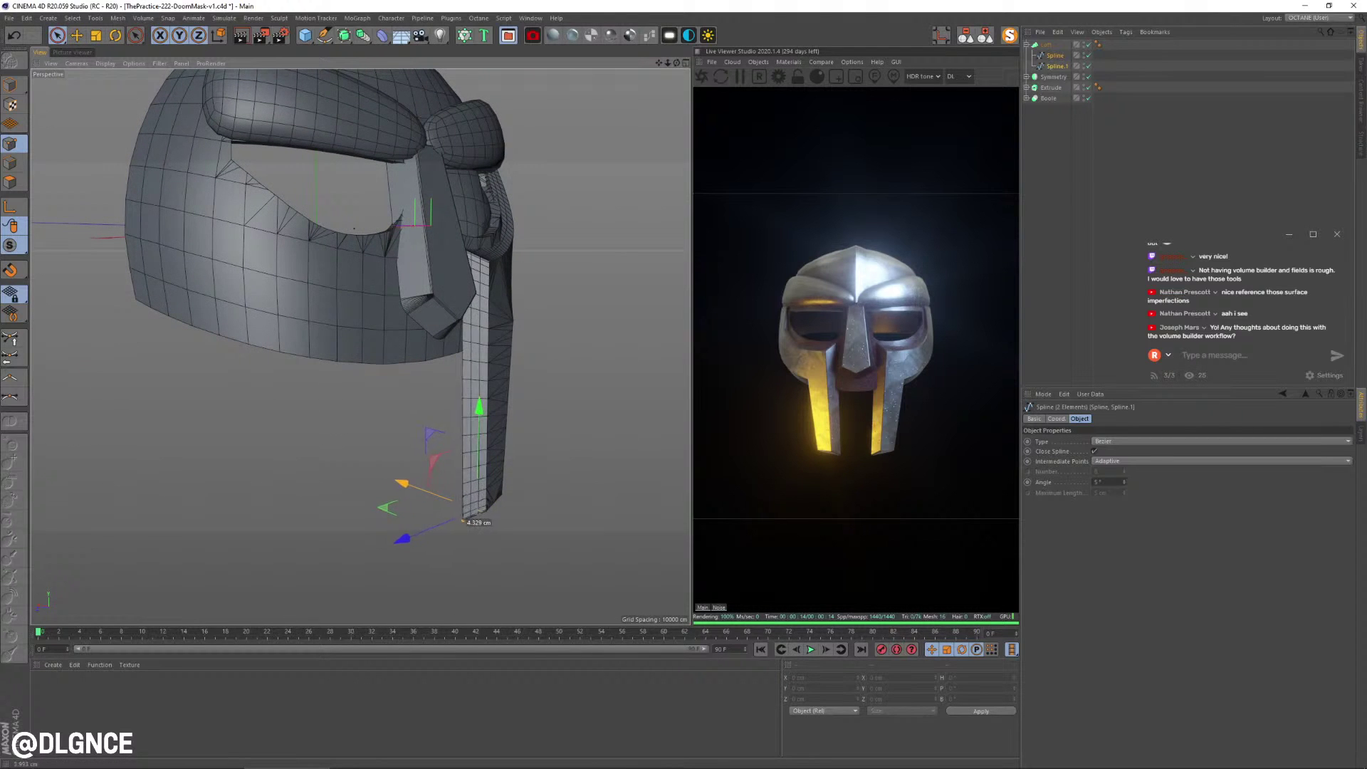
- Widen the vertical bar's bottom end and adjust the outer corner points where the bar meets the cheek
alt+drag(561, 552, 462, 501)
drag(461, 430, 509, 398)
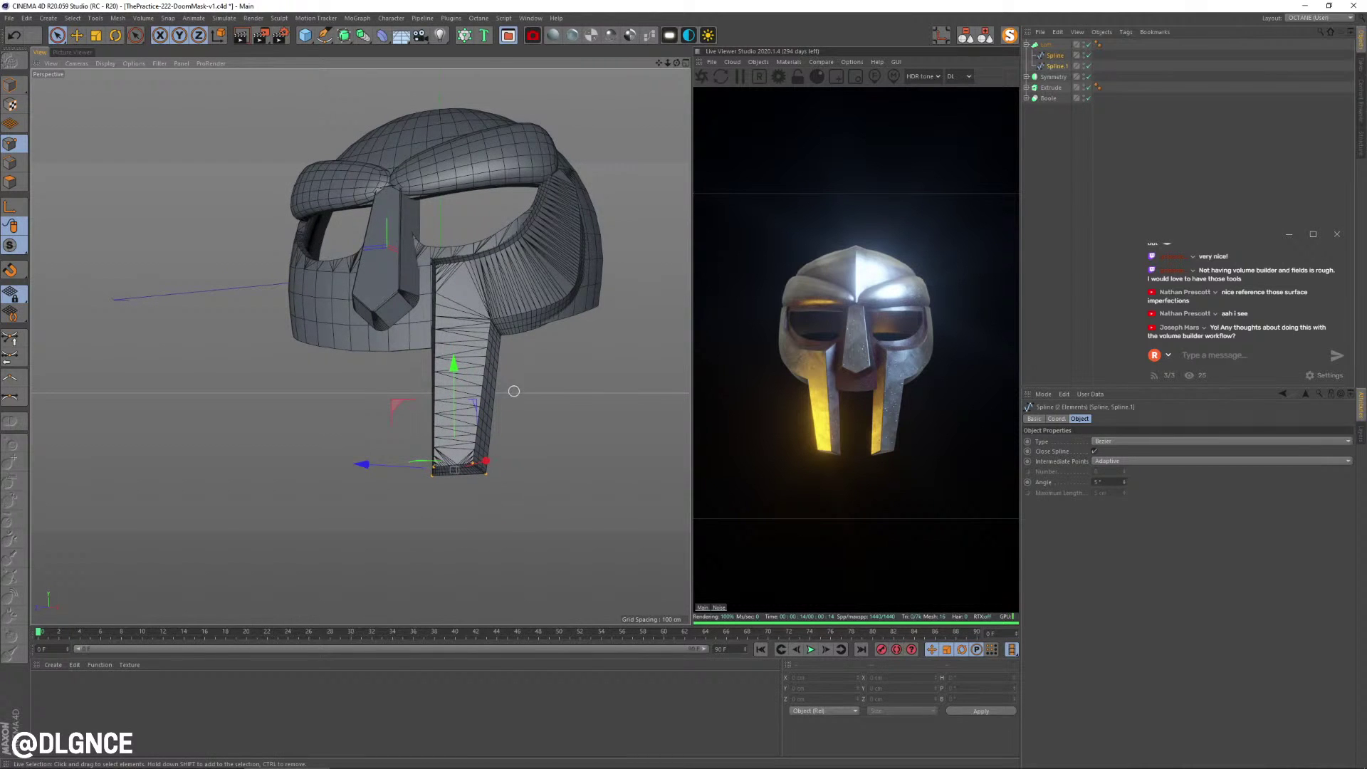
drag(385, 464, 391, 464)
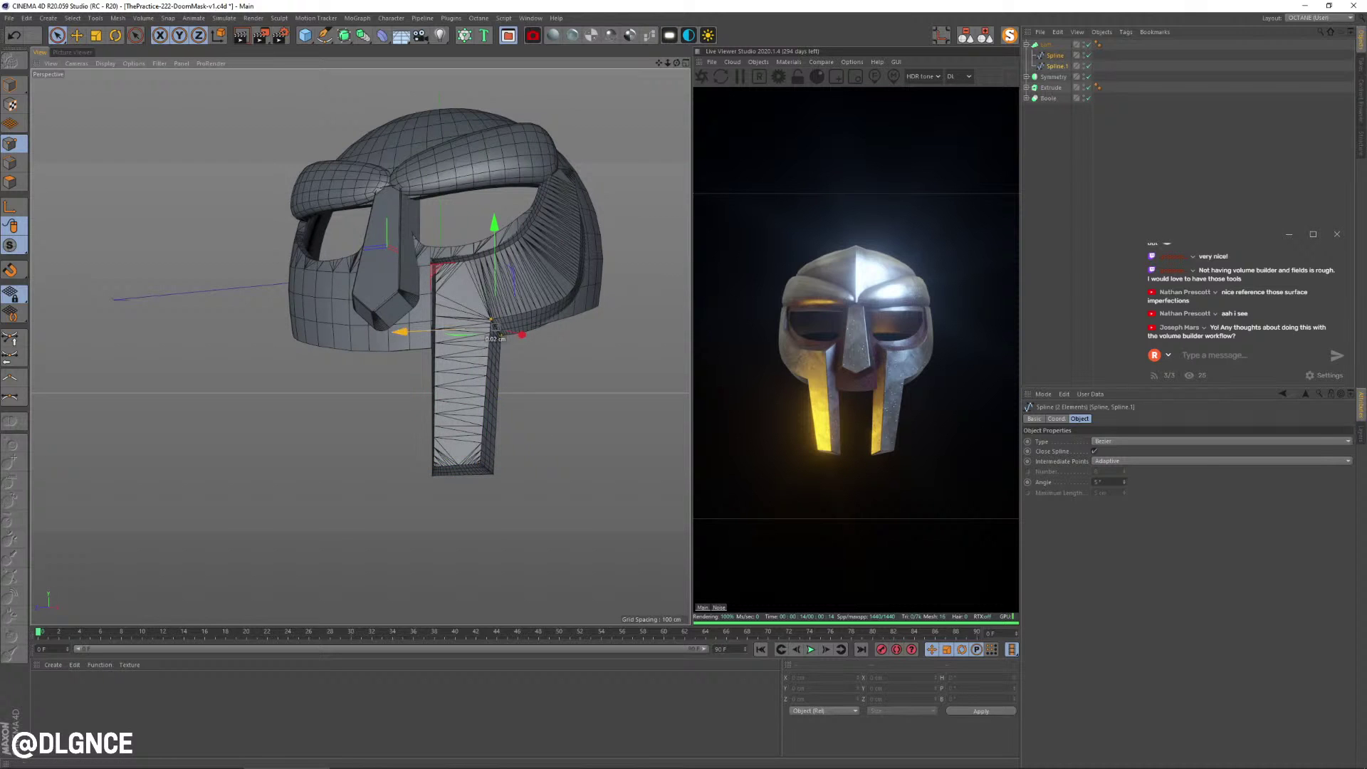
mouse_move(457, 356)
alt+mouse_down()
mouse_move(458, 411)
mouse_move(443, 364)
alt+mouse_up()
- Return to Model mode and nest the Left loft under the Null inside the Symmetry object to mirror the cheek guard
click(11, 85)
alt+drag(570, 377, 491, 378)
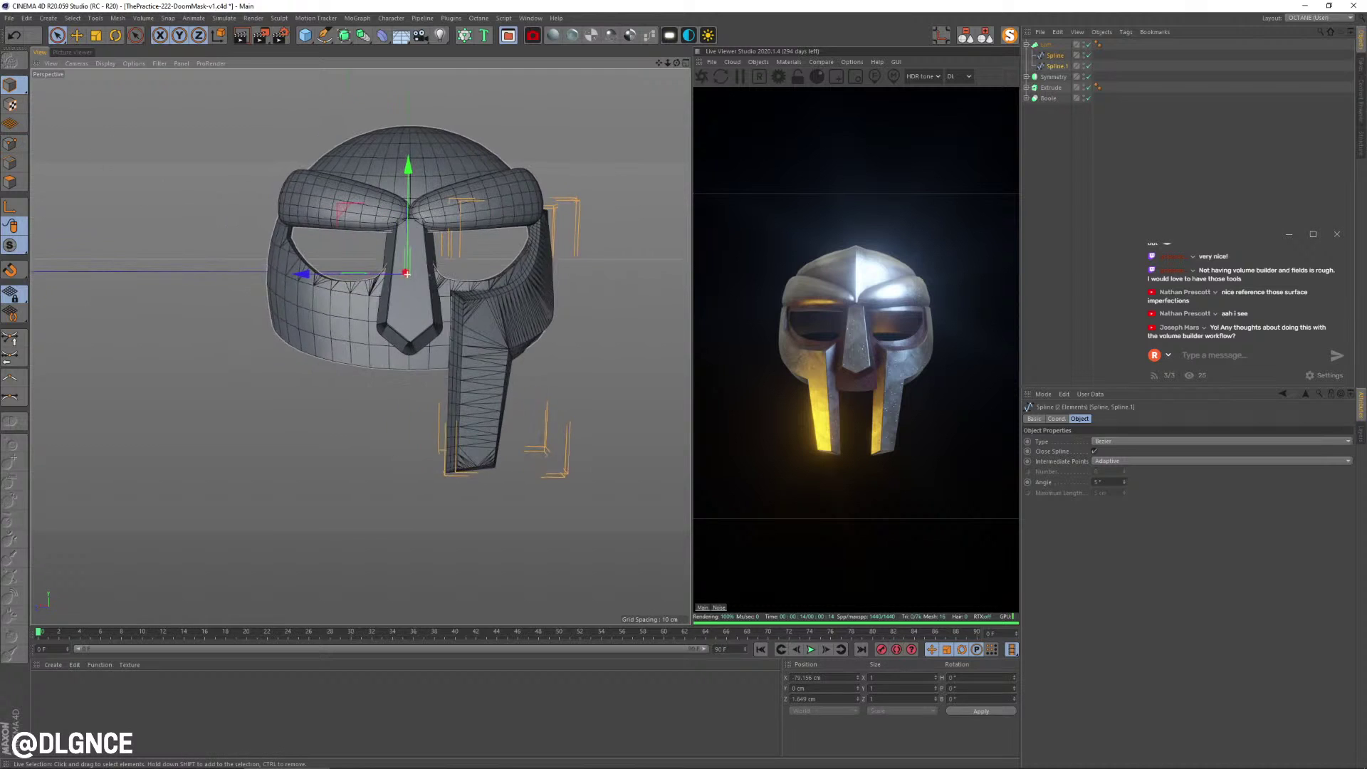
click(543, 397)
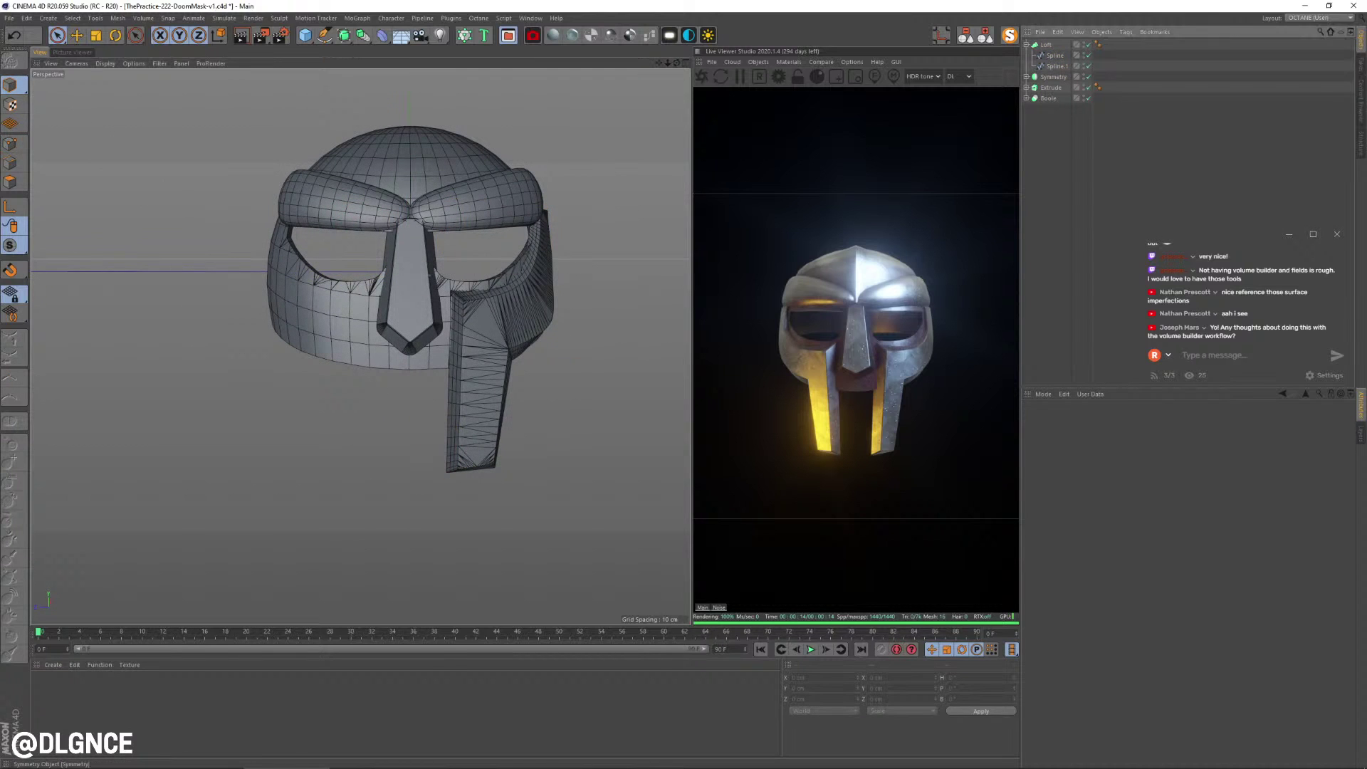
click(1025, 76)
click(1032, 88)
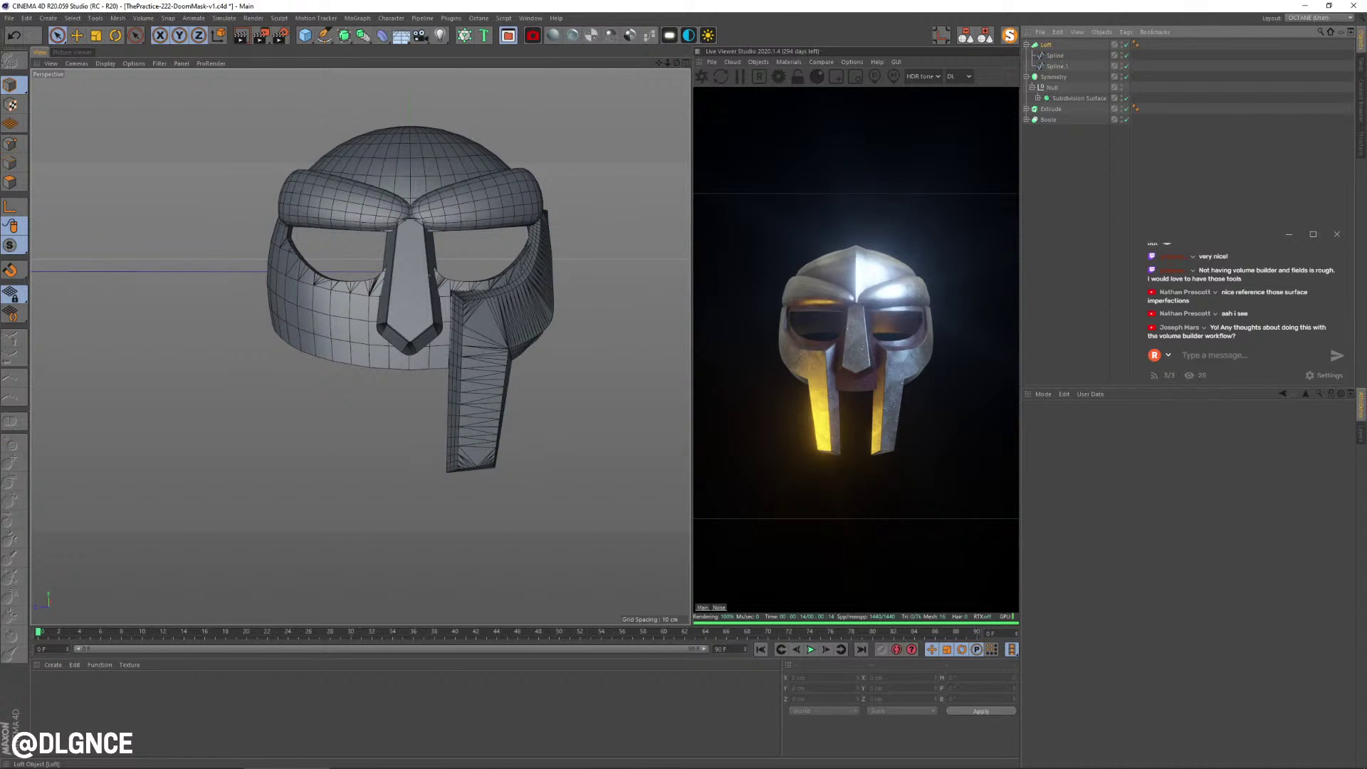
drag(1046, 44, 1052, 87)
click(537, 512)
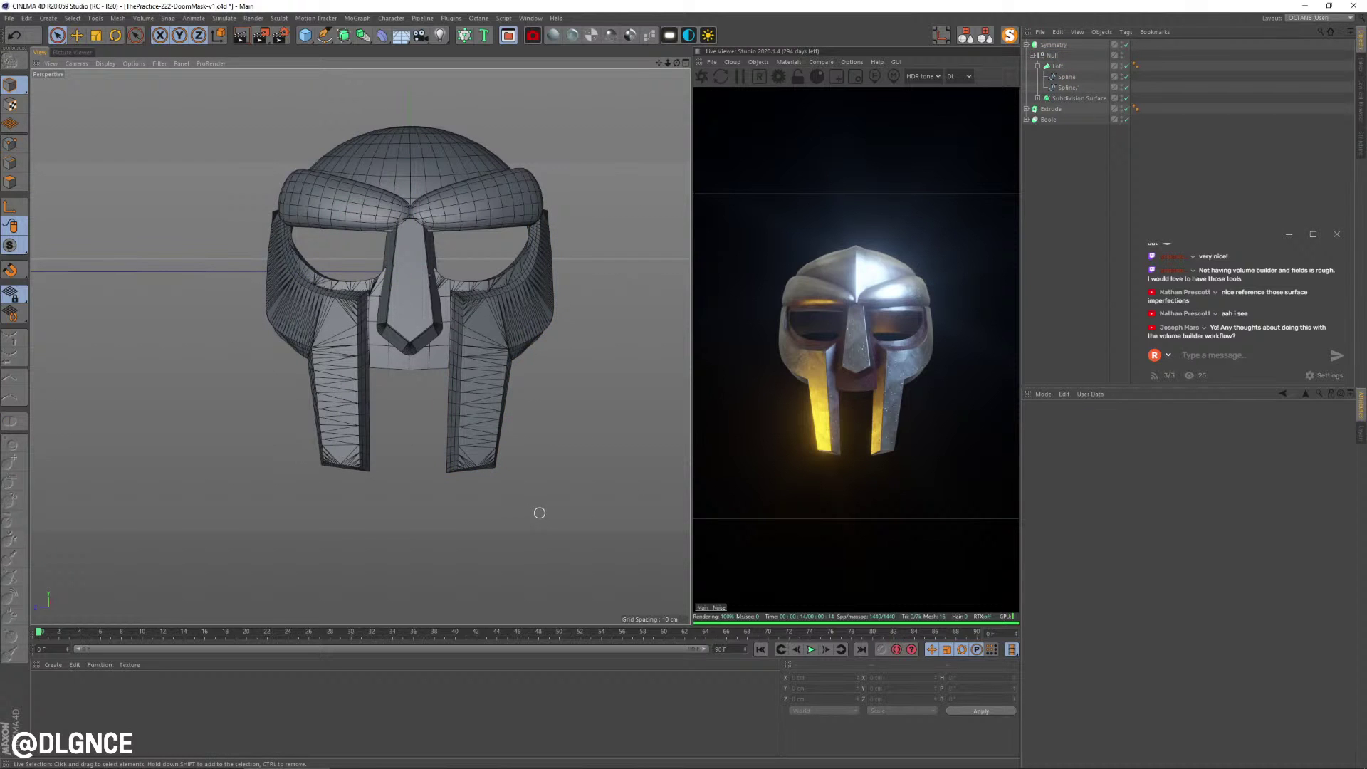
- Frame the mirrored mask from the front and set the render output to 960 by 960 pixels
scroll(539, 511, down, 2)
alt+middle_drag(539, 511, 532, 549)
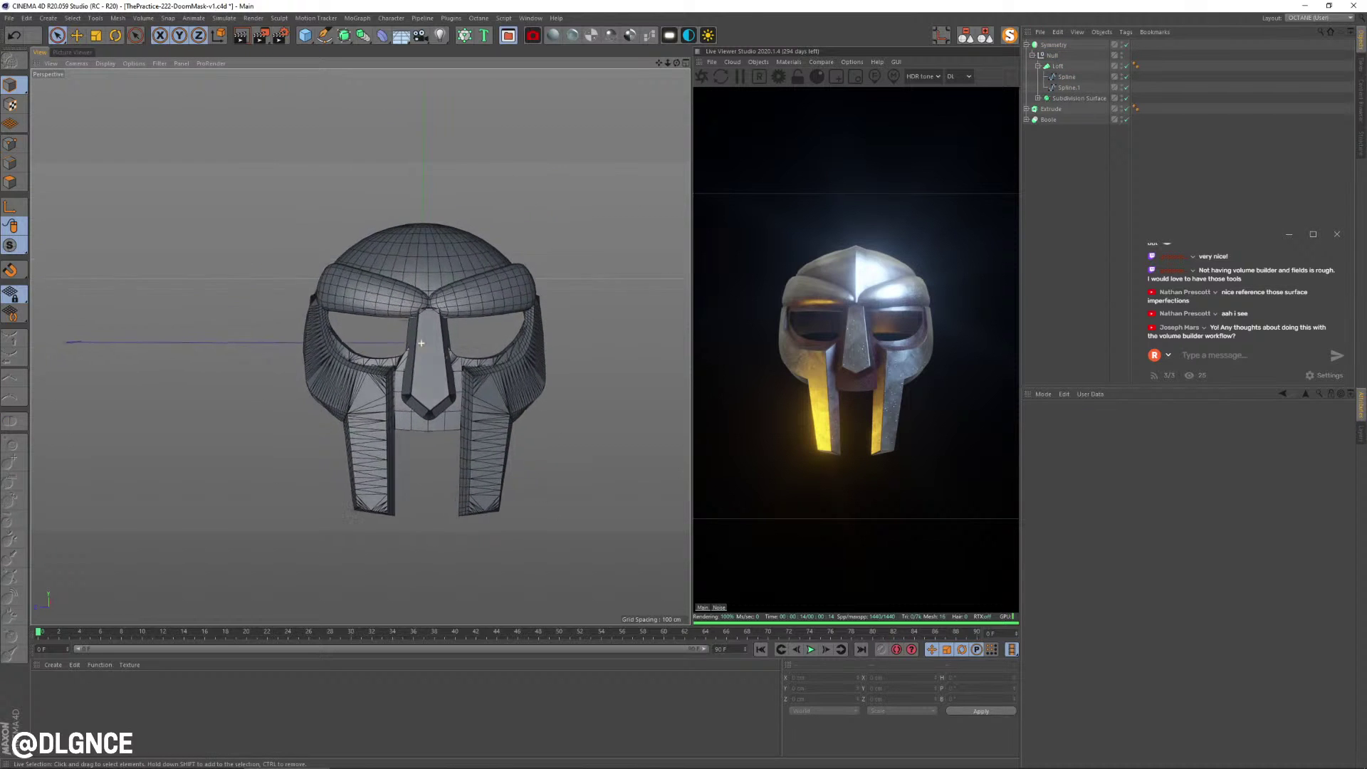
alt+drag(532, 549, 616, 561)
alt+drag(595, 475, 474, 459)
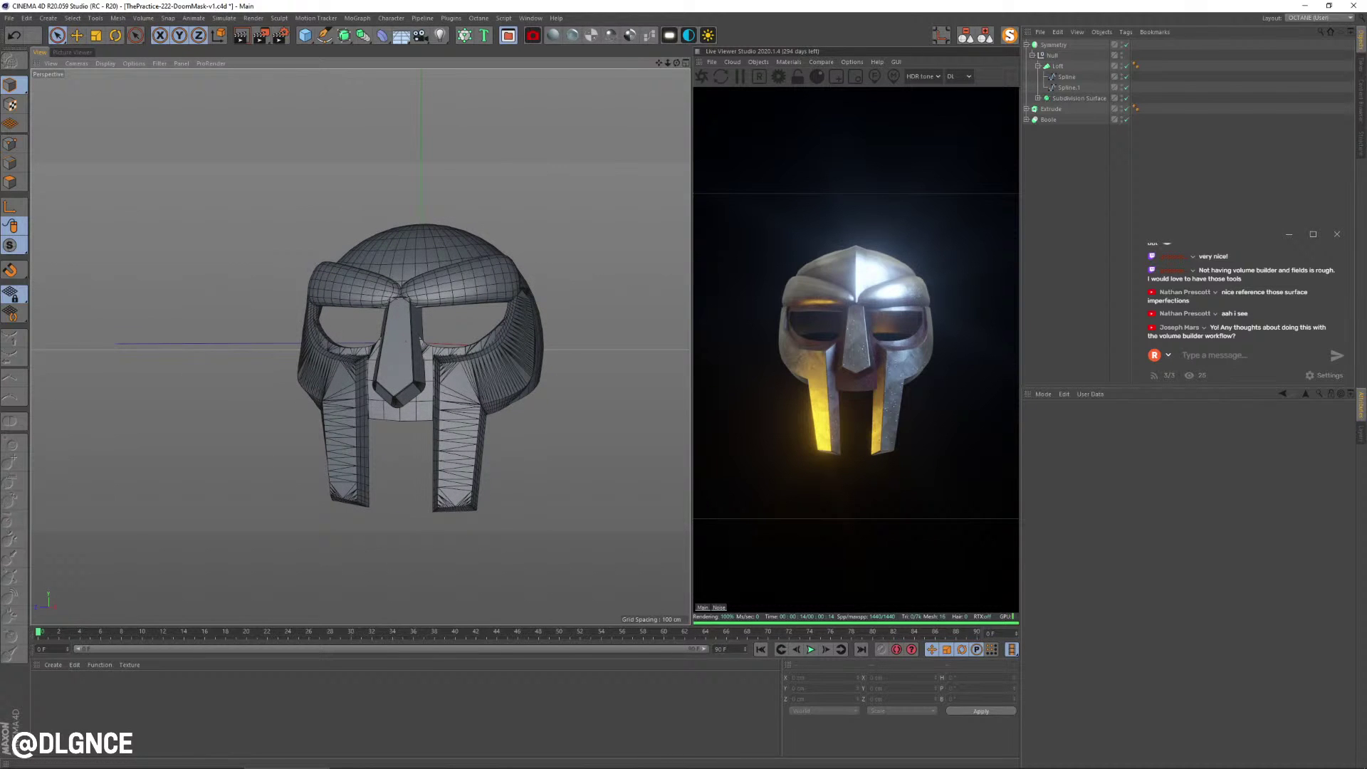
alt+middle_drag(456, 335, 374, 301)
alt+drag(374, 300, 406, 308)
click(281, 35)
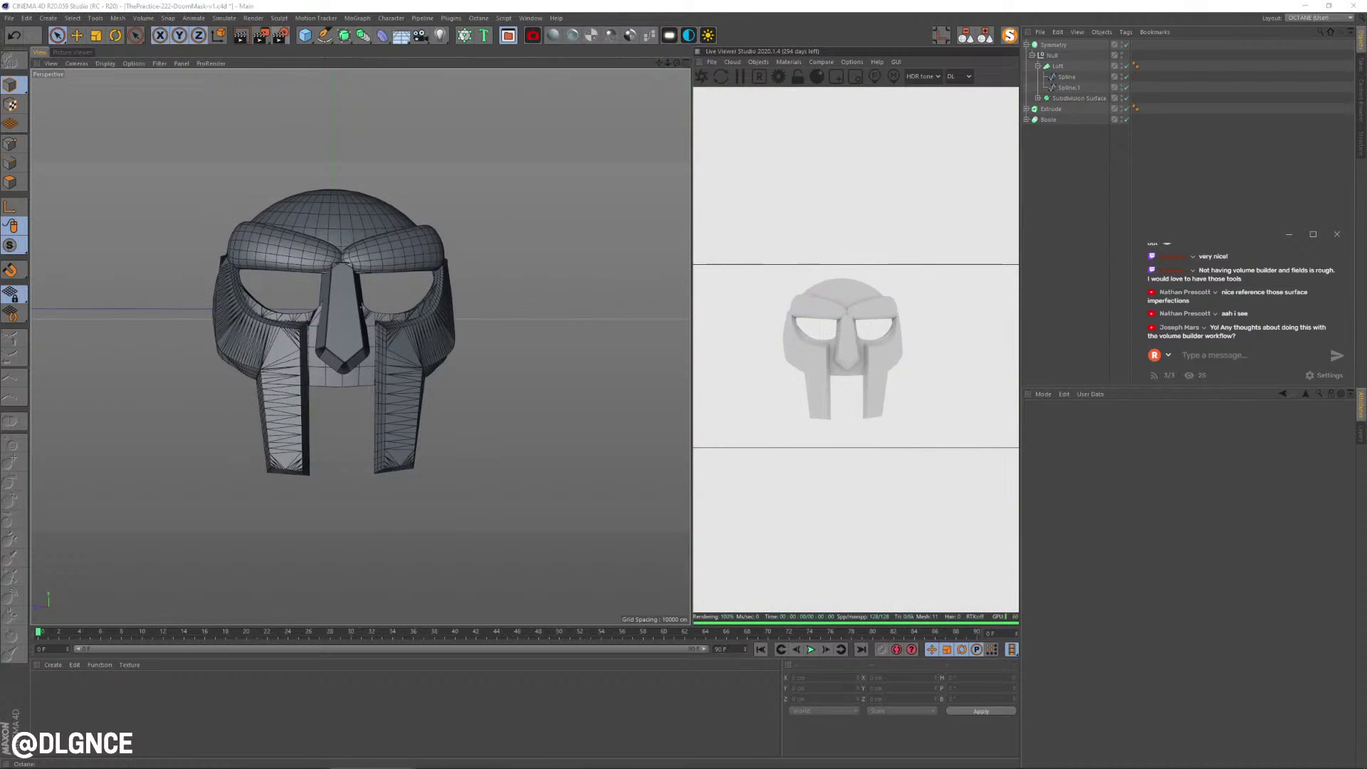
drag(455, 26, 666, 237)
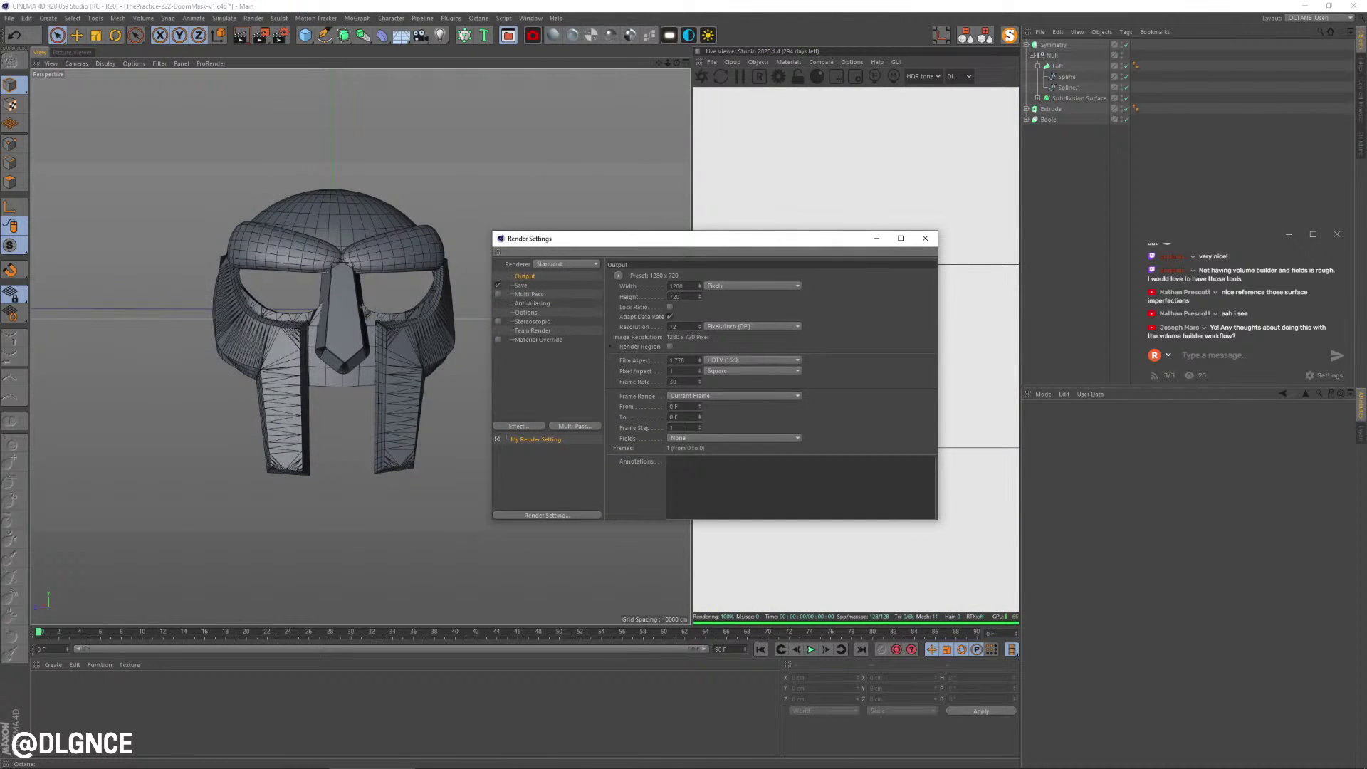
text(960)
key(Tab)
text(960)
key(Return)
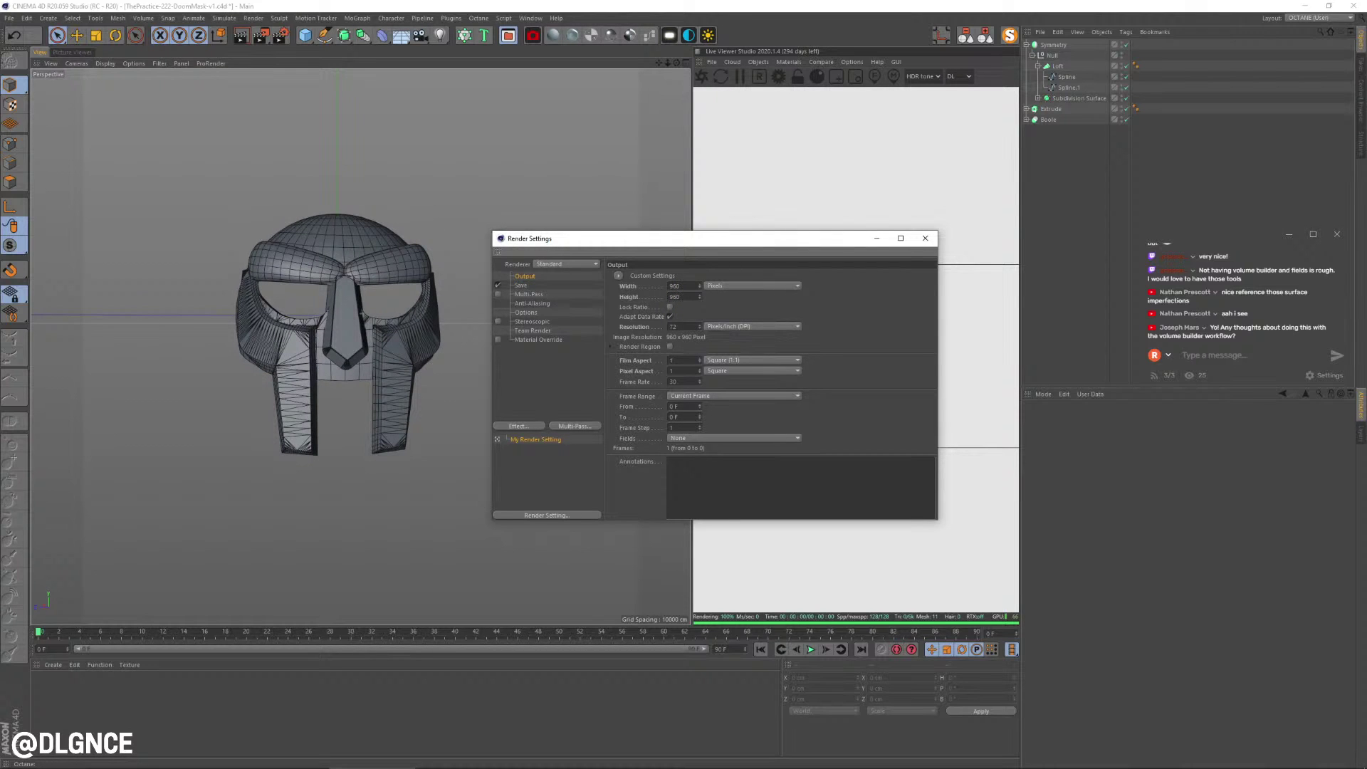
click(925, 238)
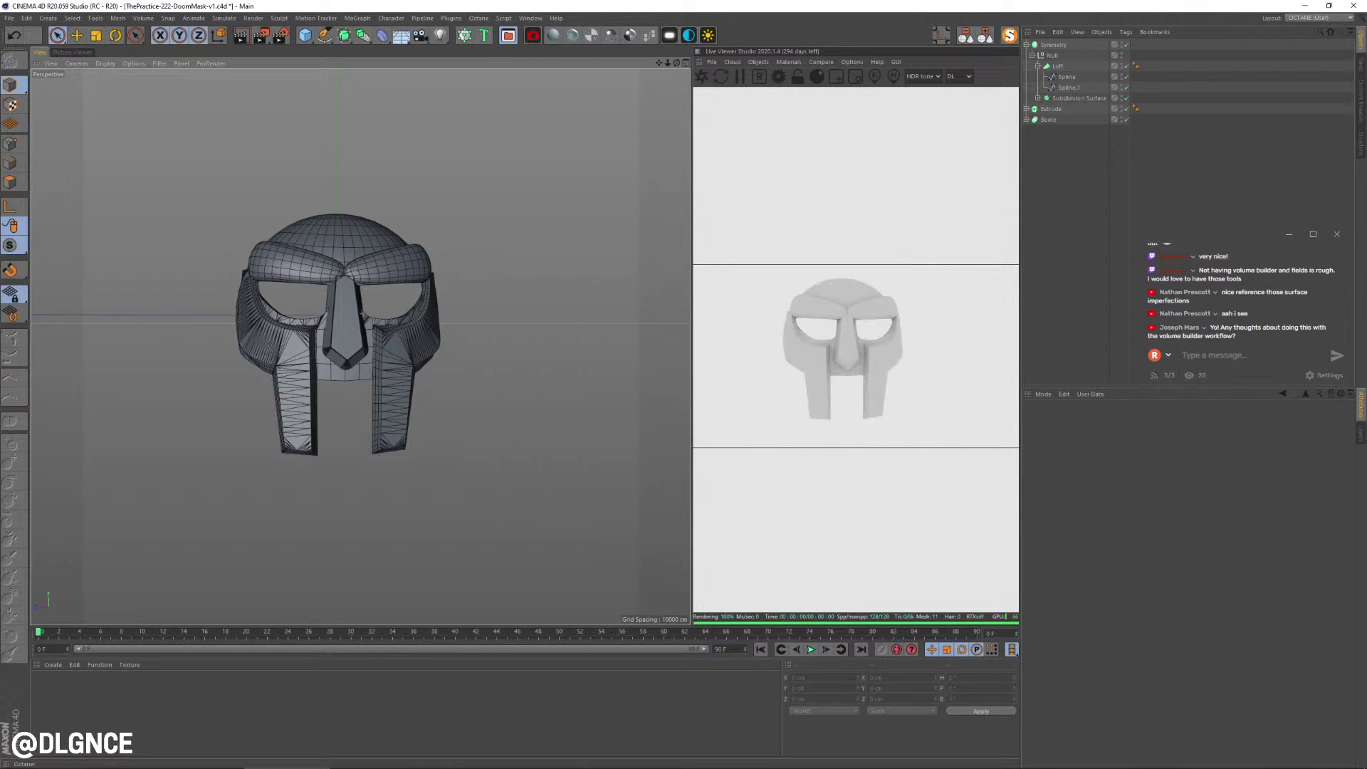
- Restart the live render with its resolution locked and widen the Live Viewer
click(721, 76)
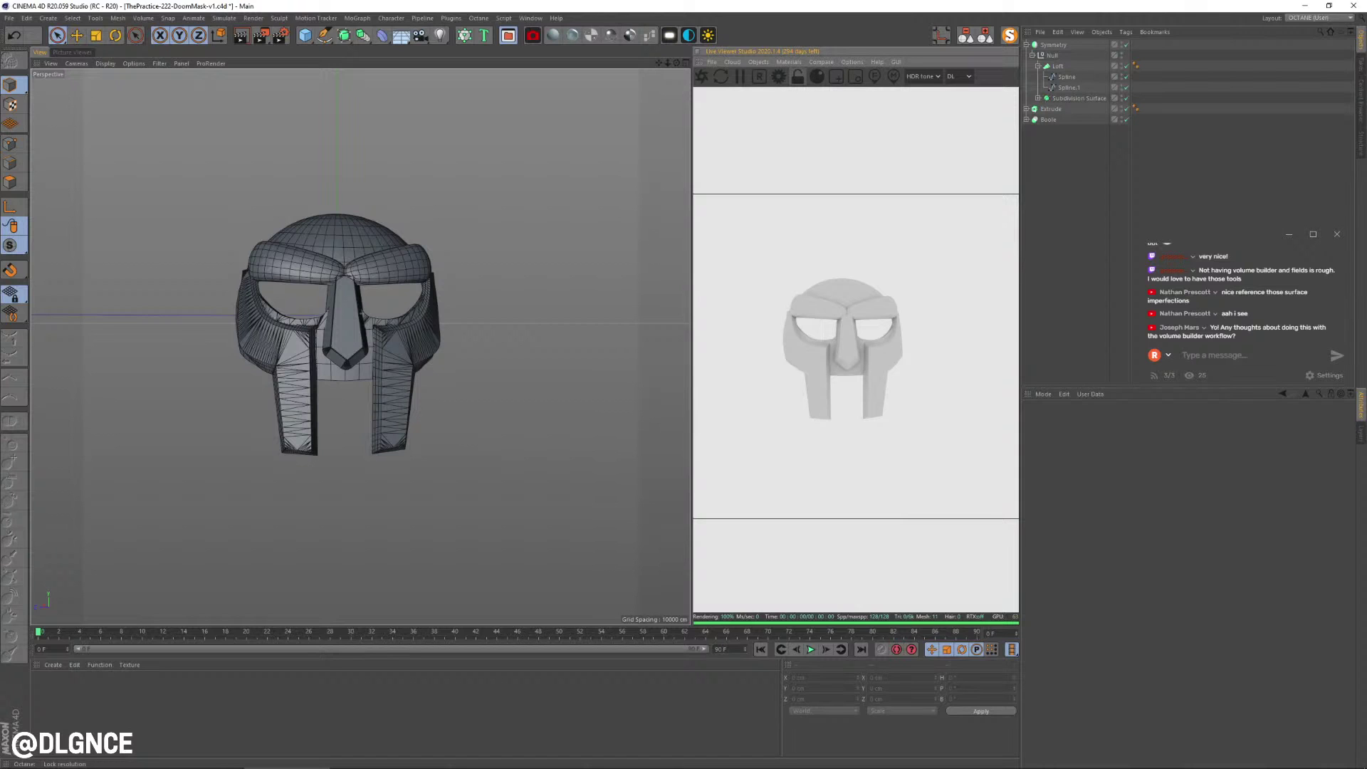
click(797, 76)
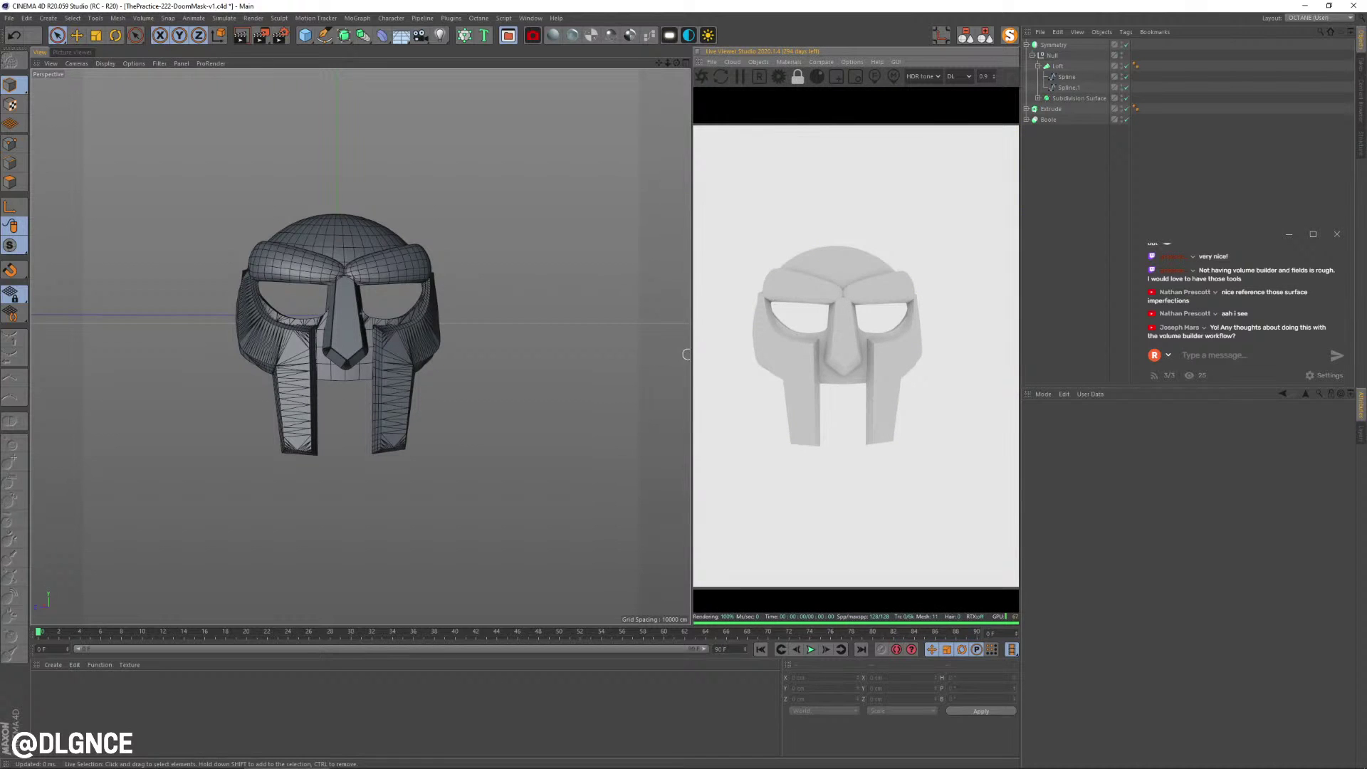
drag(686, 354, 636, 353)
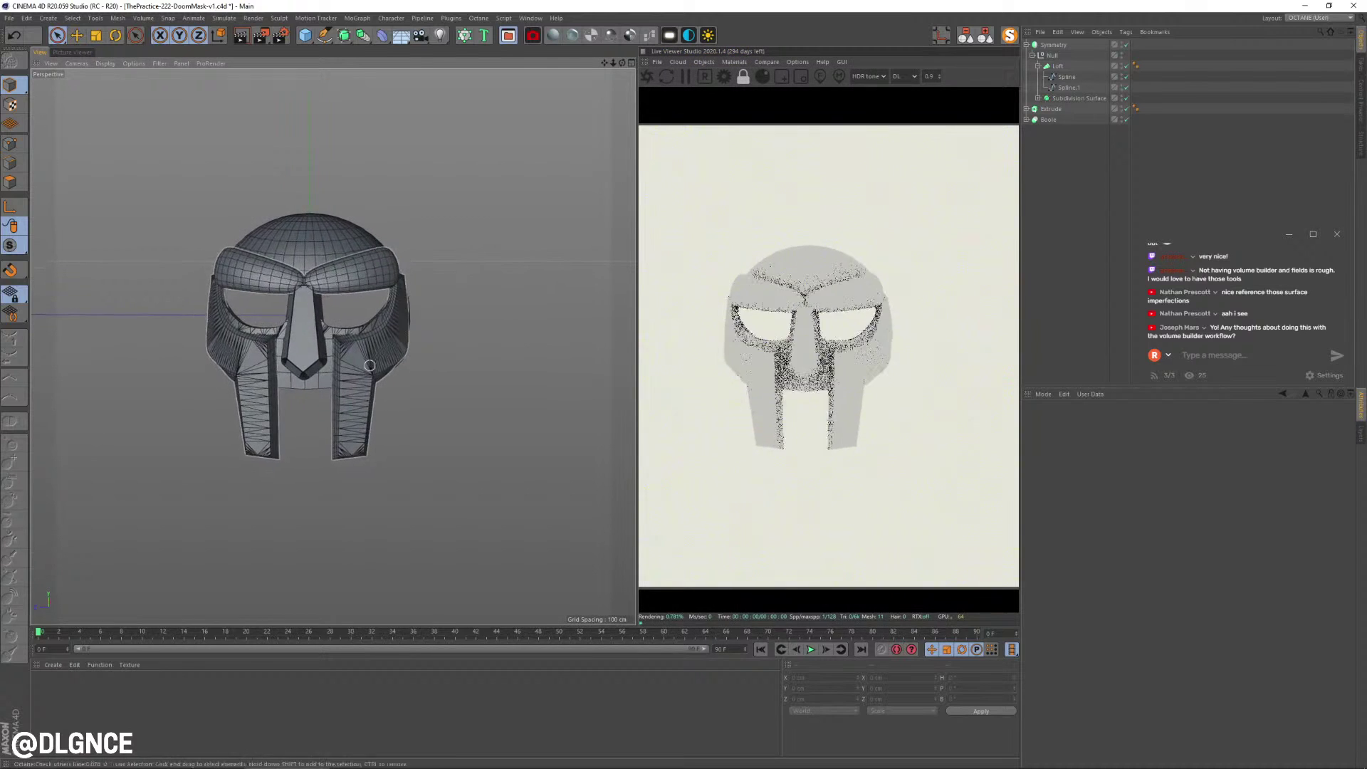
- Select the eye opening's cutter spline inside the Boole and raise its lower points in point editing mode
alt+middle_drag(370, 365, 405, 343)
alt+drag(404, 343, 313, 359)
scroll(271, 308, up, 5)
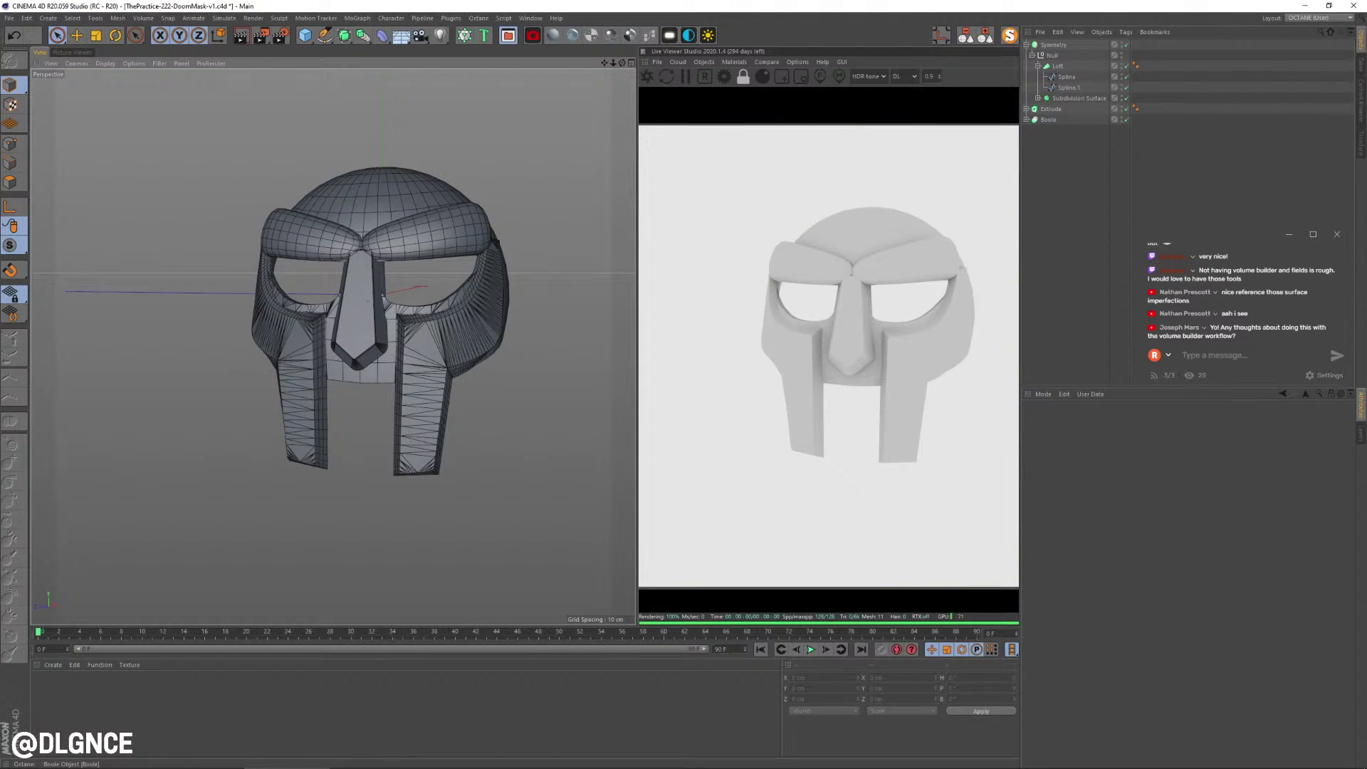
click(1027, 120)
click(1032, 130)
click(1038, 163)
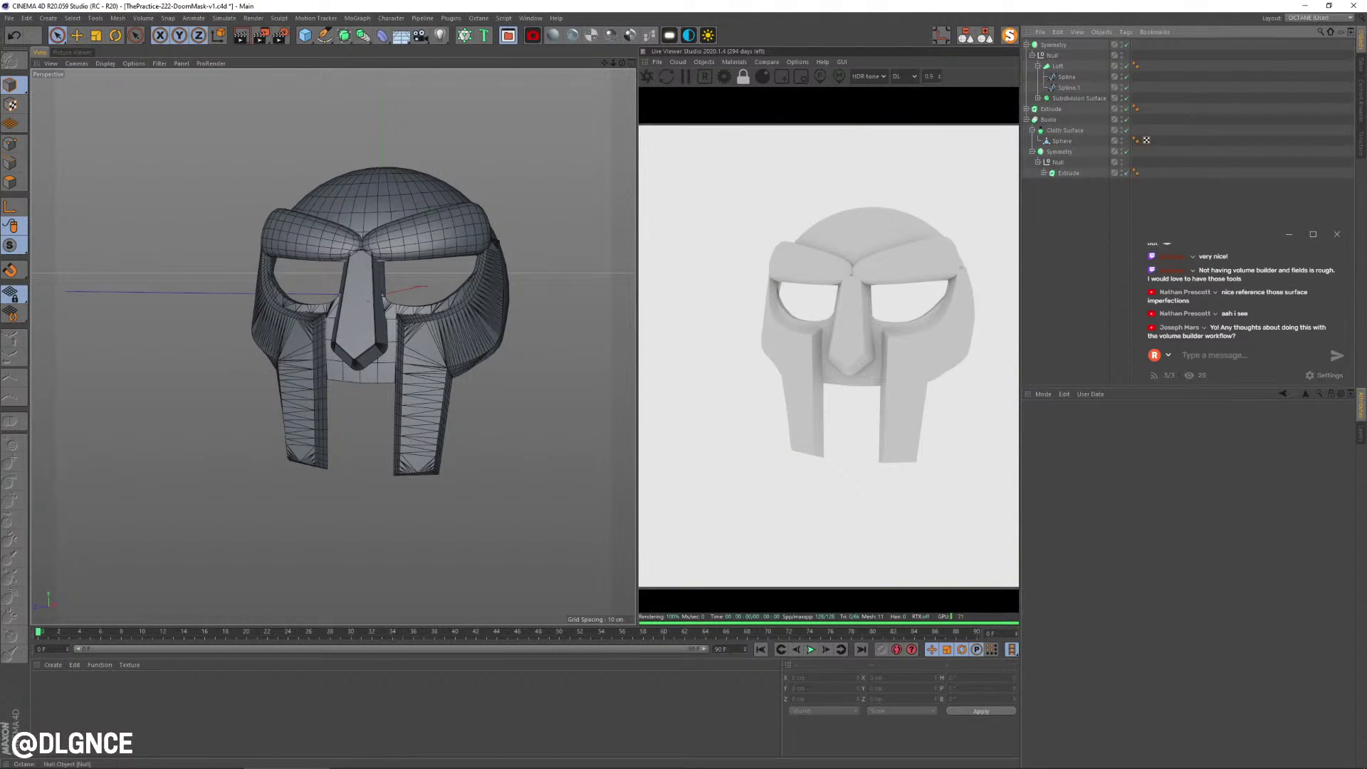
click(1073, 184)
click(10, 143)
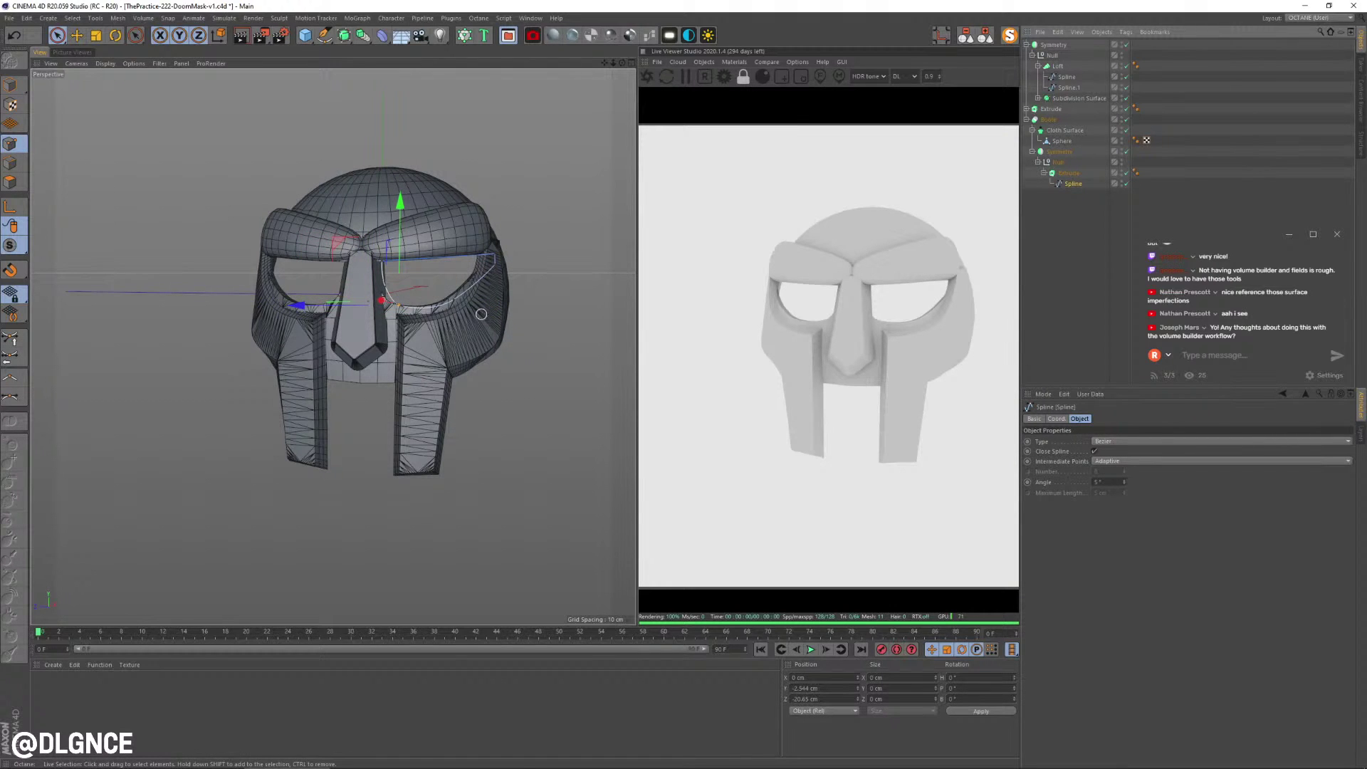
click(454, 300)
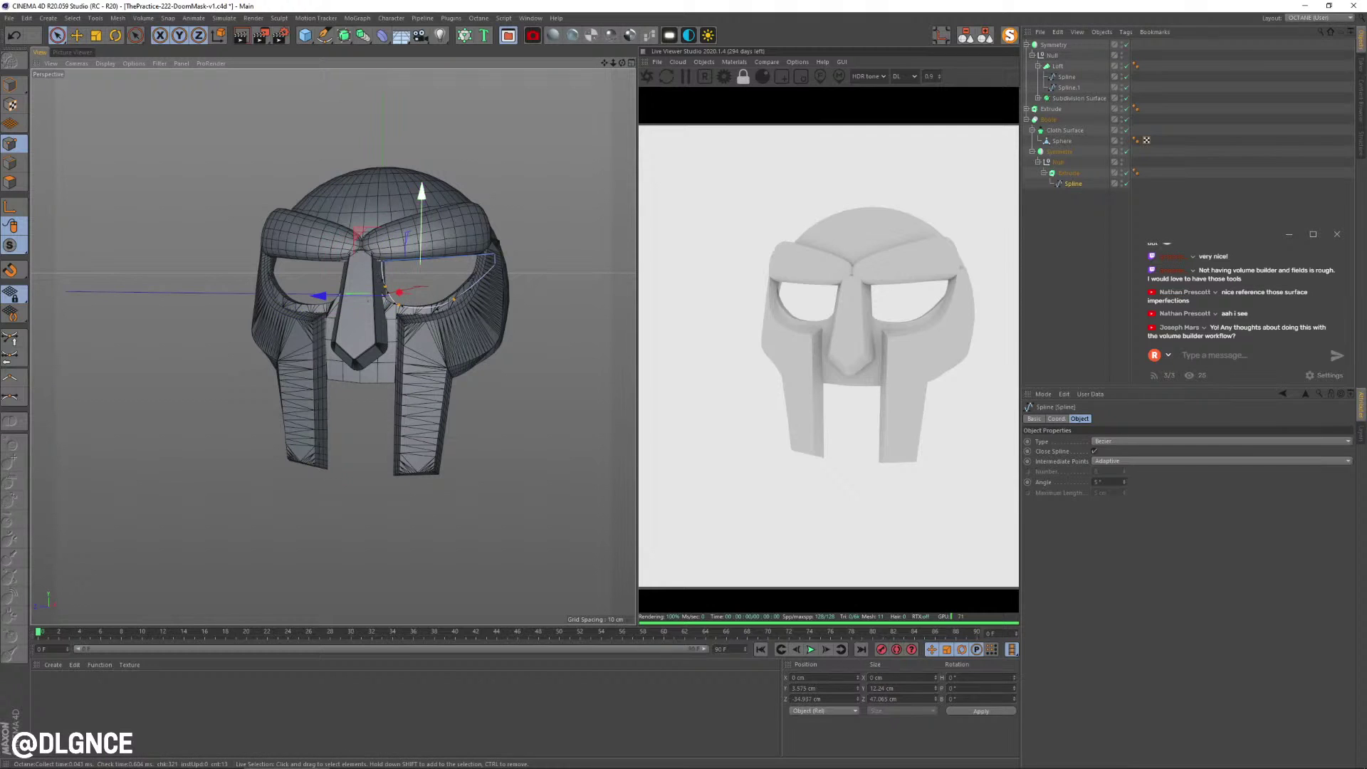
drag(421, 195, 421, 189)
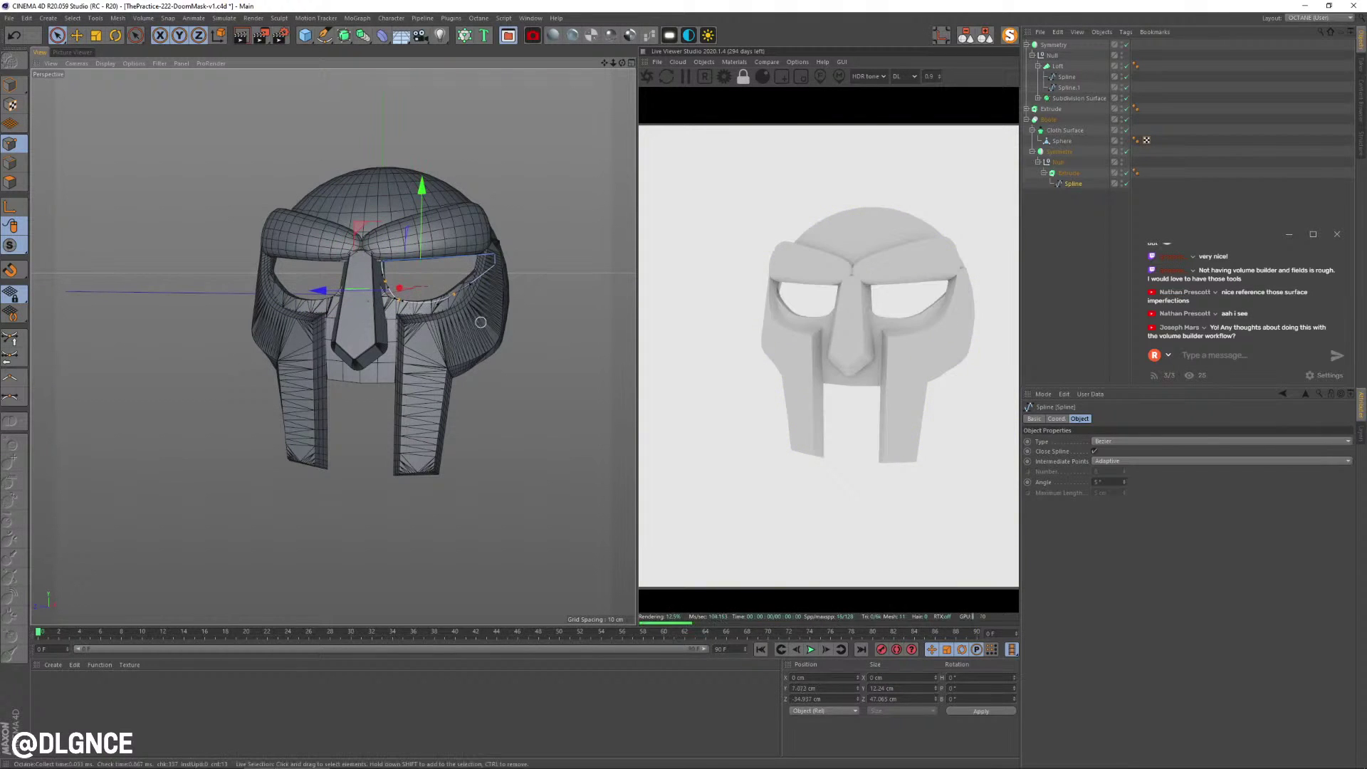
- Reposition individual points along the lower curve of the eye opening's spline to refine its outline
click(446, 292)
click(456, 292)
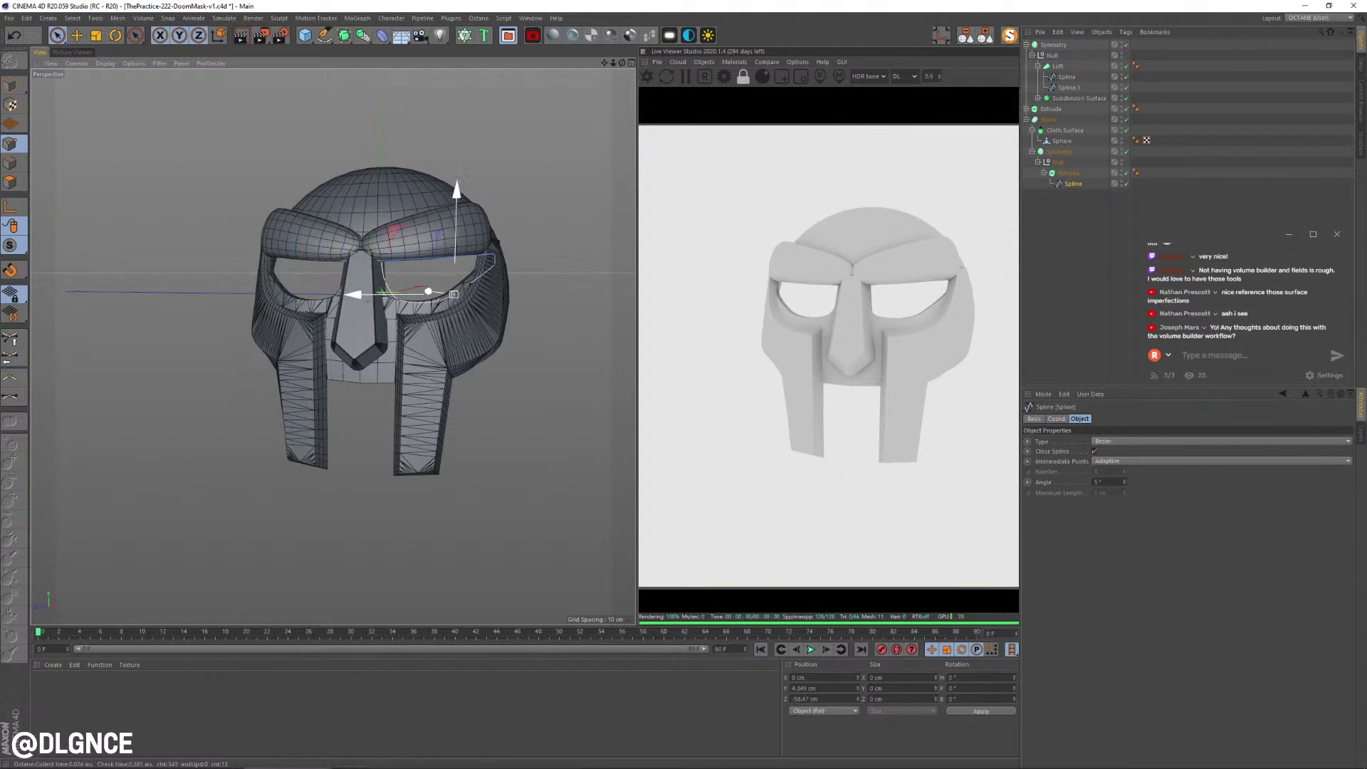
mouse_move(455, 293)
mouse_down()
mouse_move(505, 244)
mouse_move(399, 317)
mouse_move(468, 297)
mouse_move(438, 305)
mouse_up()
key(r)
key(e)
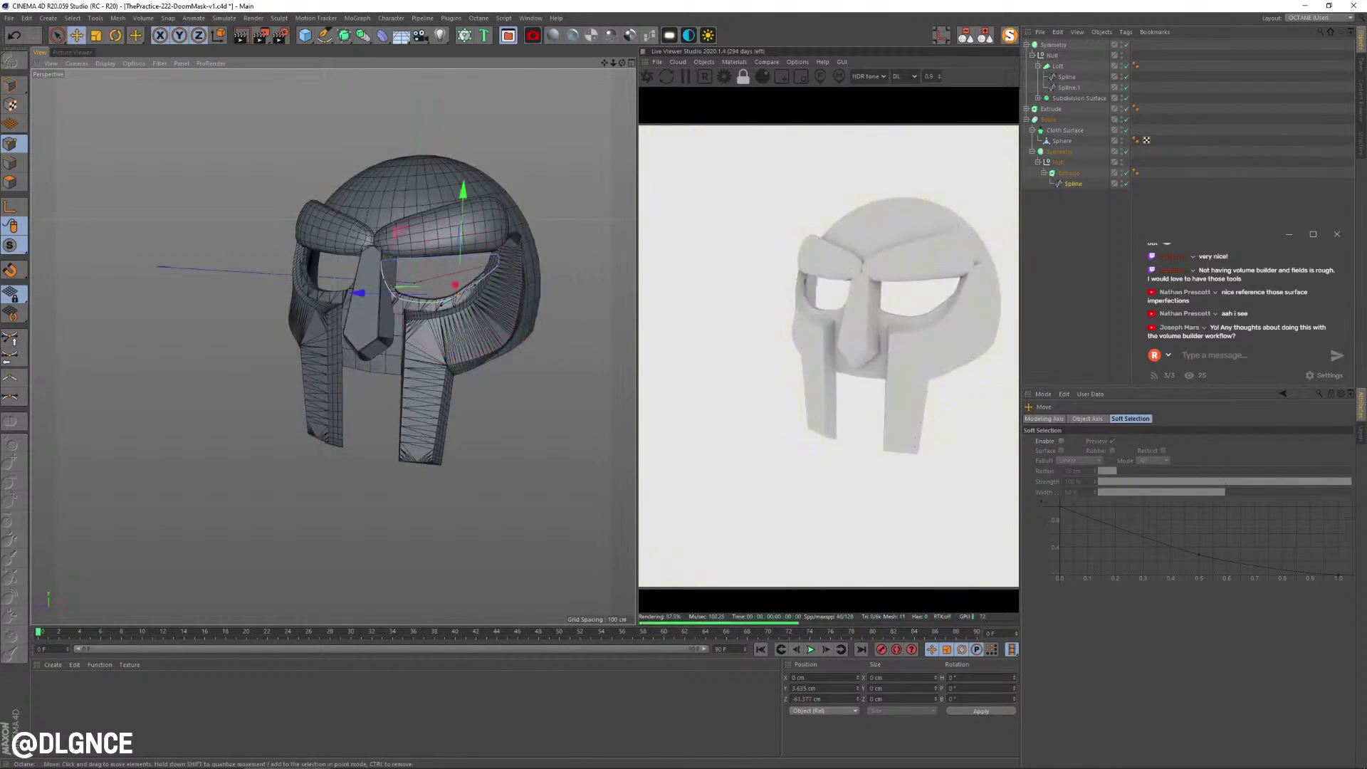
drag(396, 238, 406, 230)
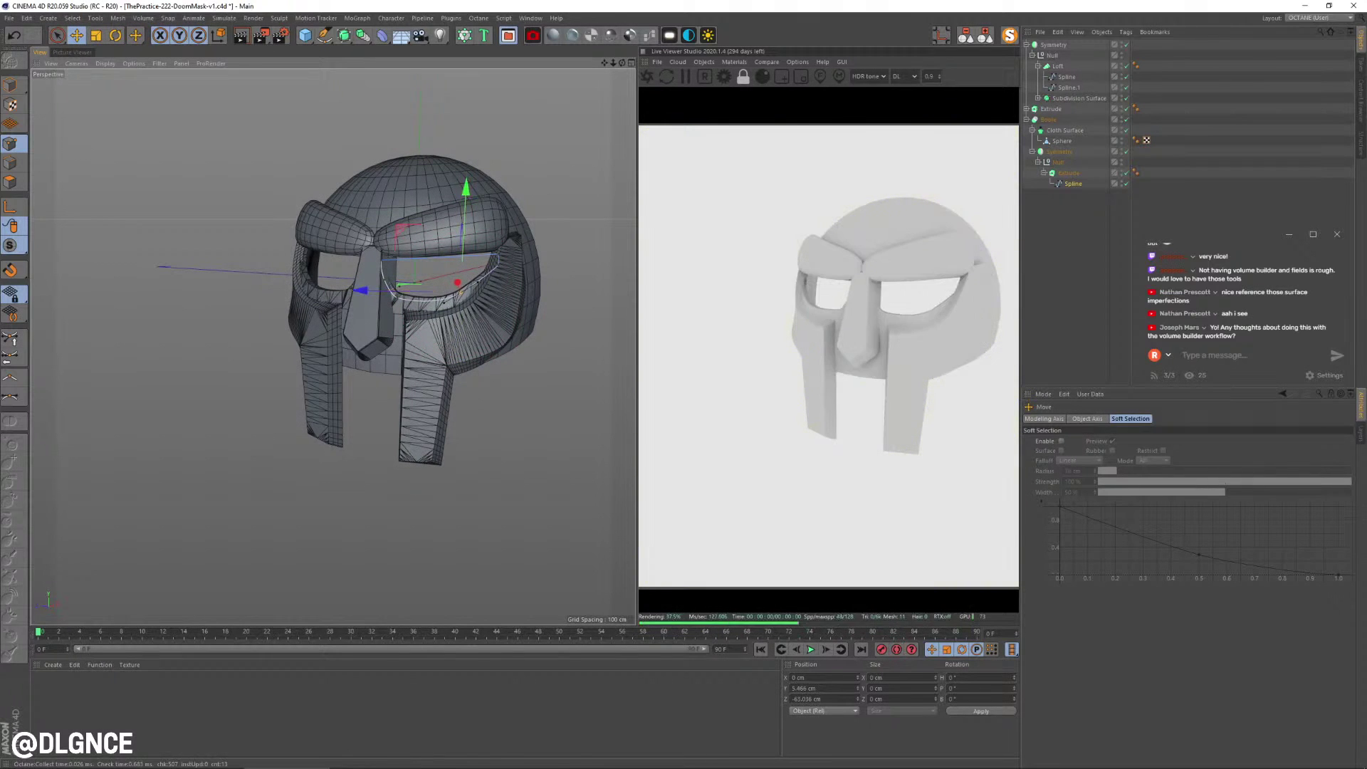
alt+drag(428, 290, 497, 293)
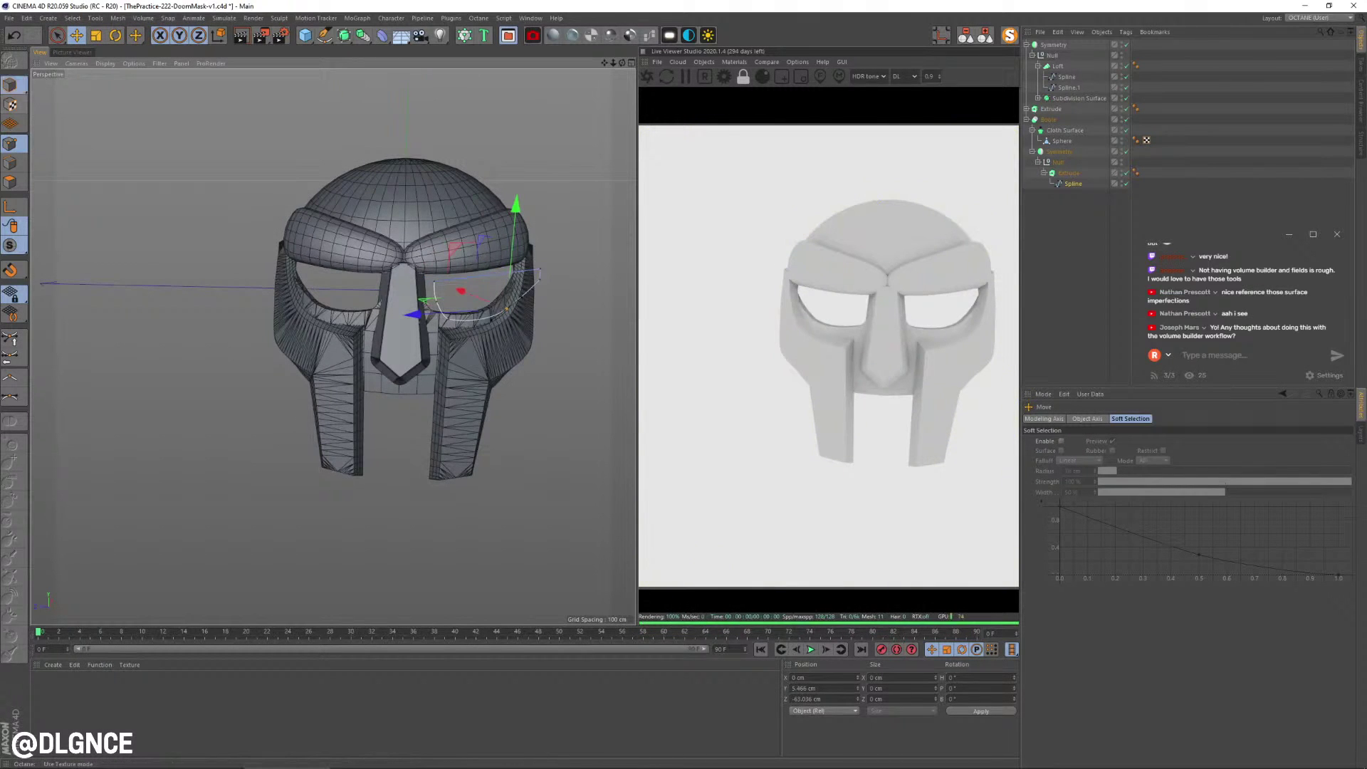
- Return to Model mode, select the brow's Cube inside the Subdivision Surface and switch to edge editing
click(10, 85)
click(329, 349)
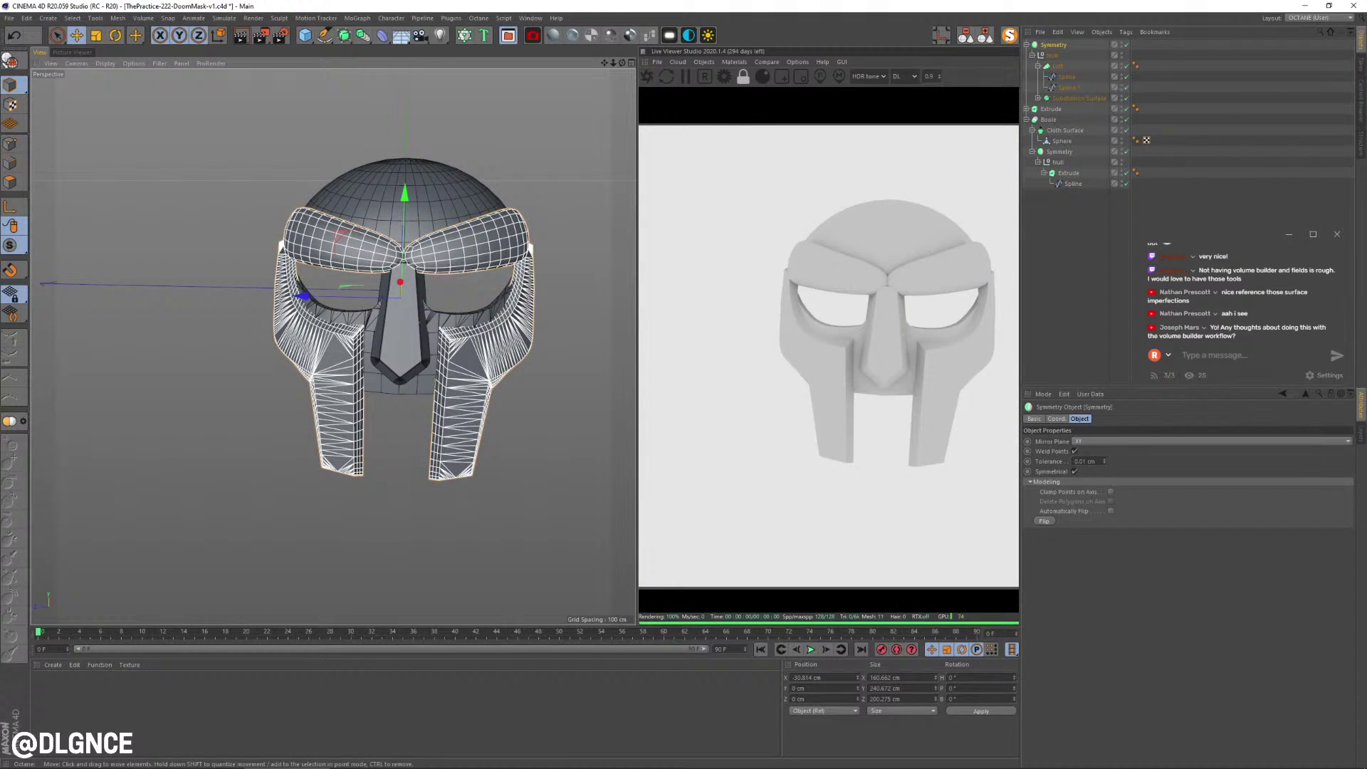
drag(1366, 35, 1366, 85)
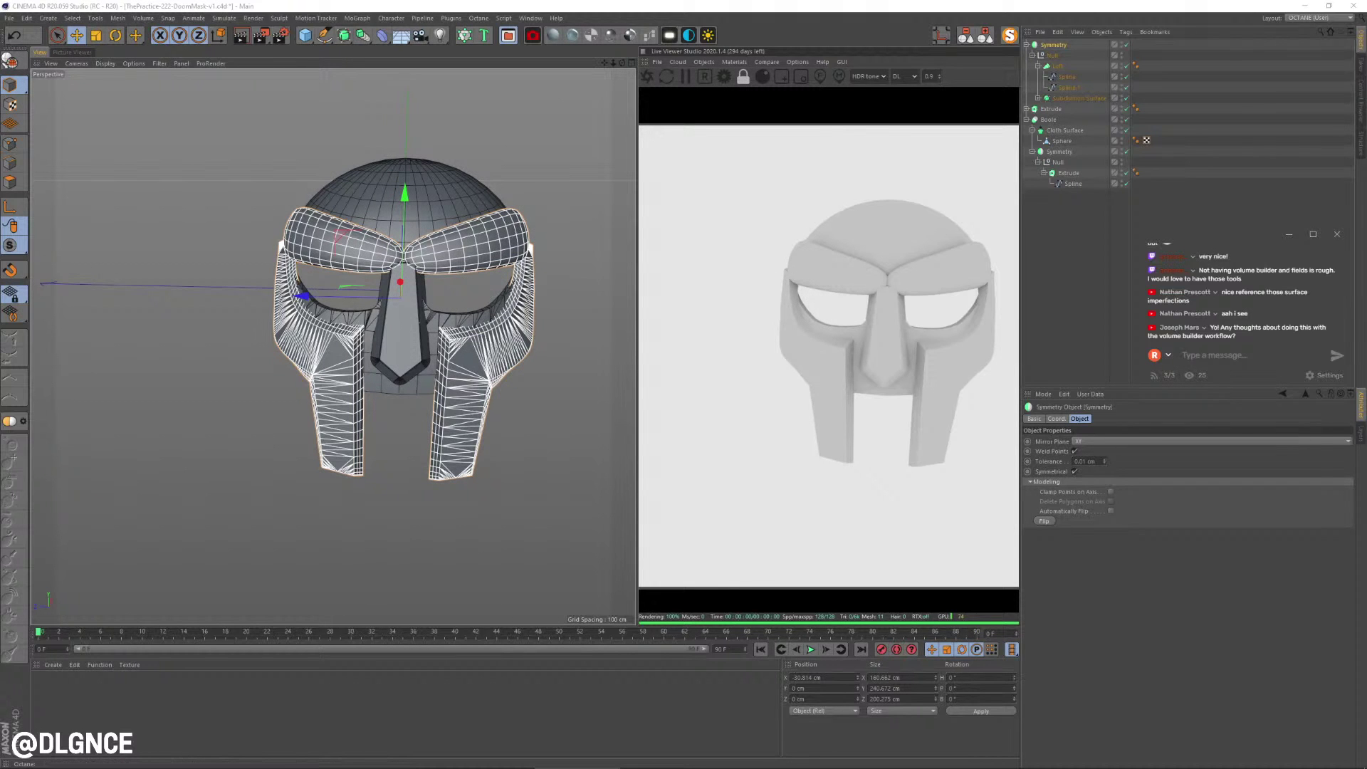
alt+drag(399, 321, 400, 350)
alt+middle_drag(400, 350, 366, 400)
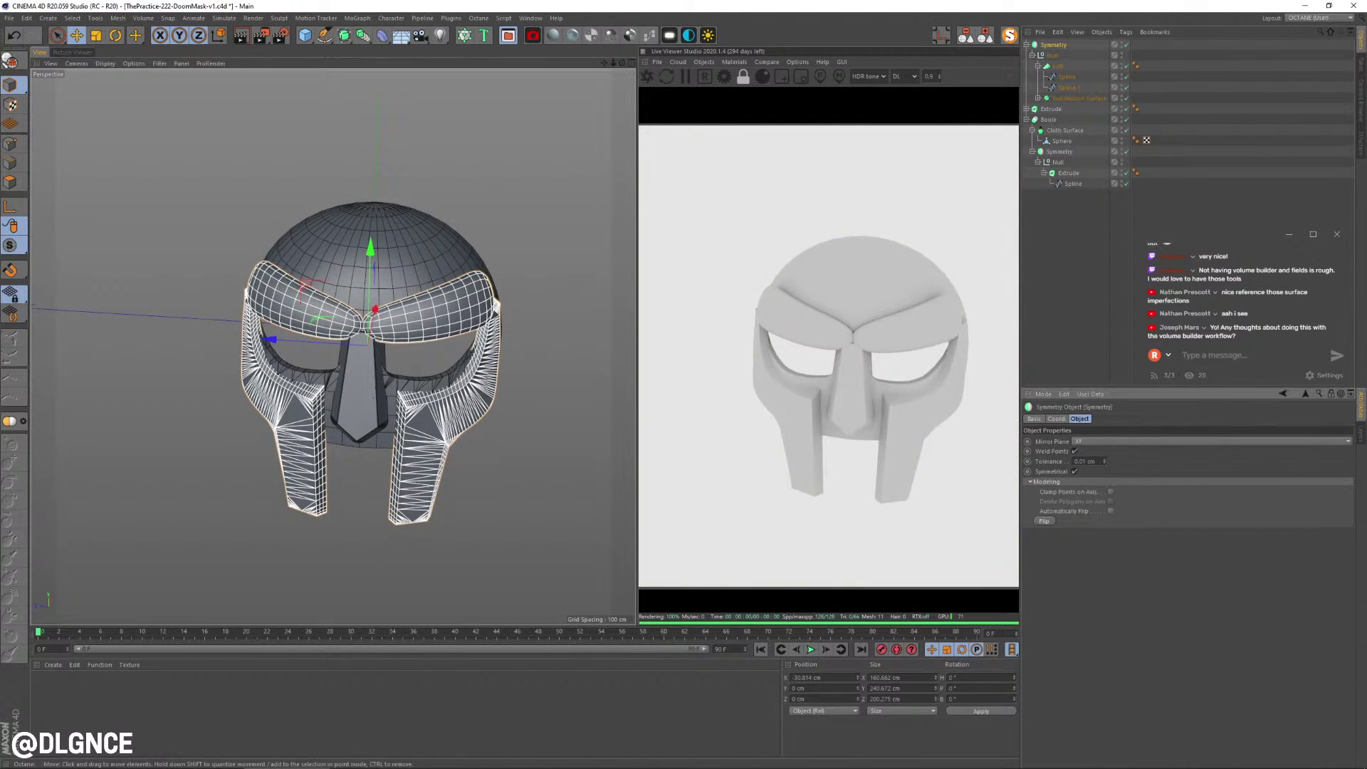
click(436, 307)
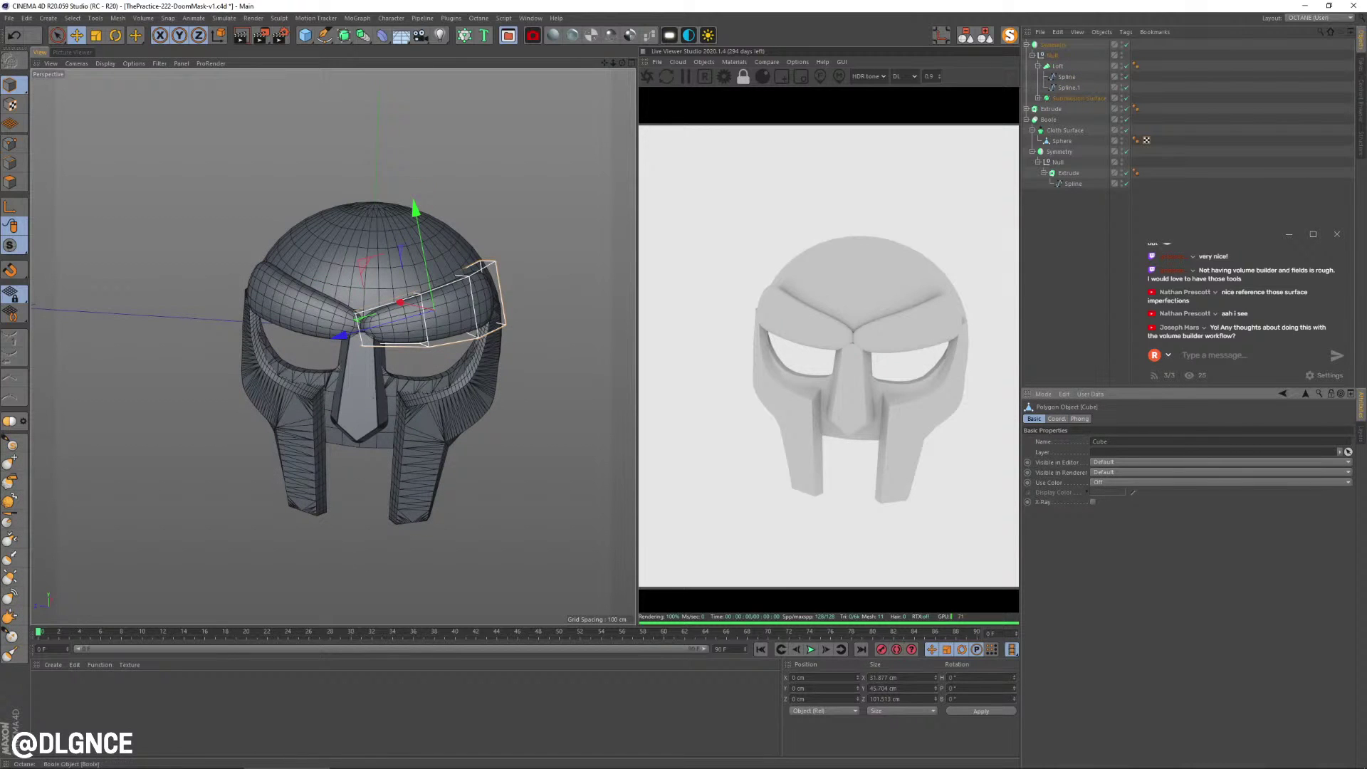
click(1038, 98)
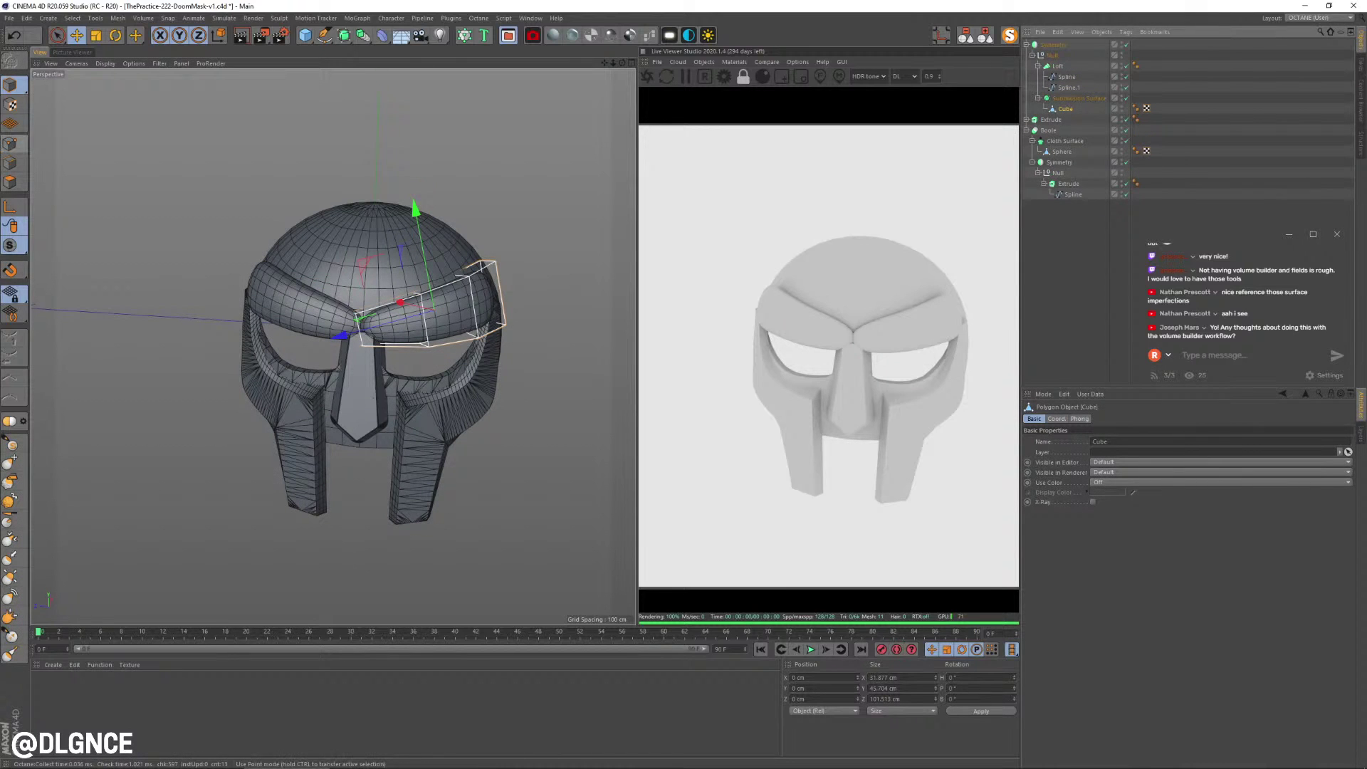
click(10, 163)
alt+drag(430, 333, 363, 375)
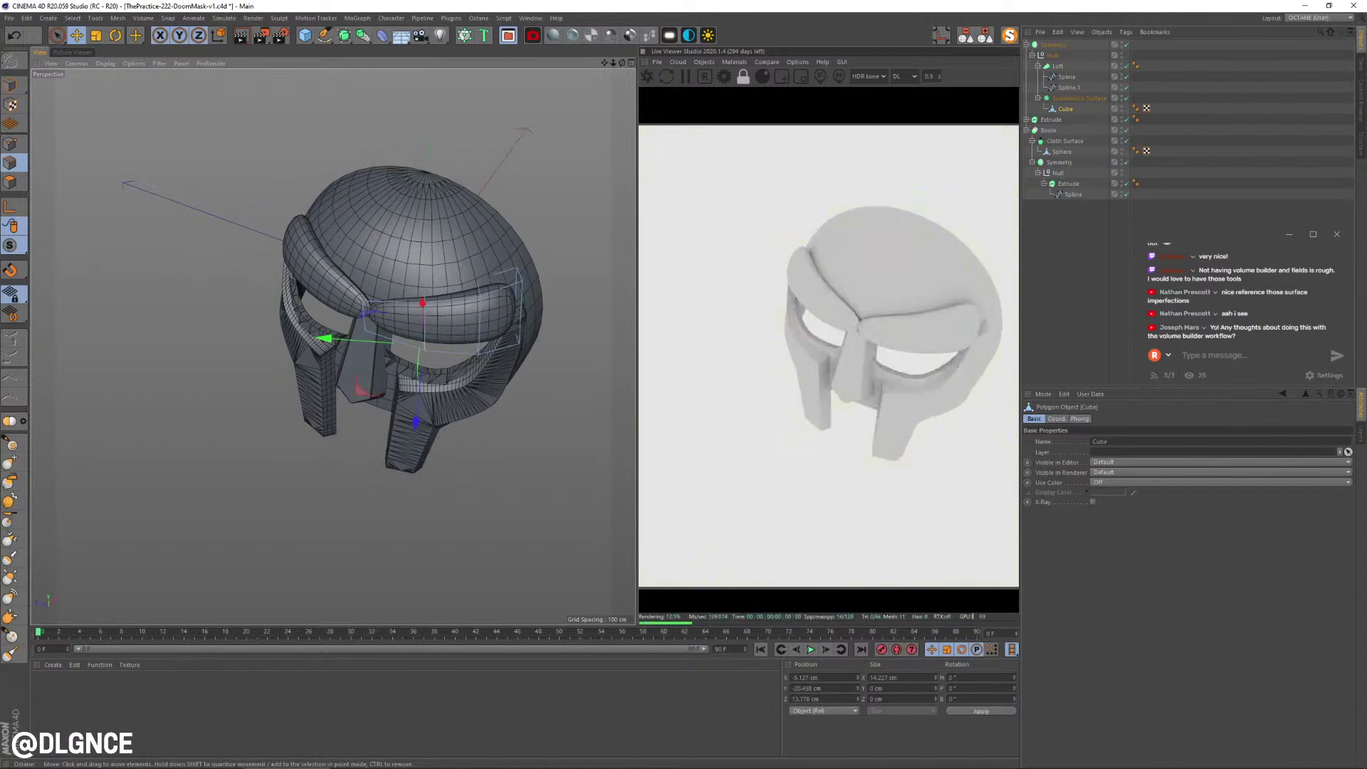
- Adjust the brow cube's upper edges from the outer end towards the nose
click(518, 271)
alt+drag(518, 273, 432, 241)
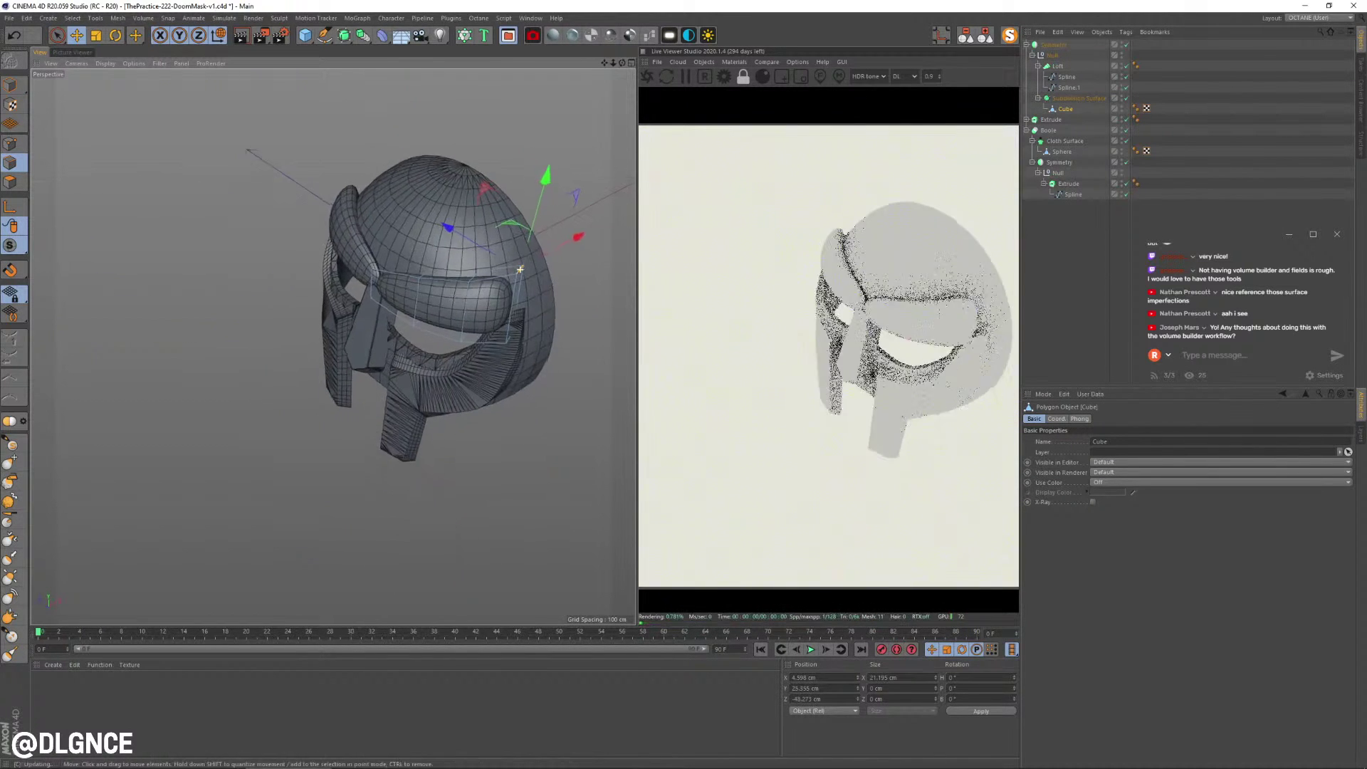
click(423, 273)
drag(436, 182, 618, 161)
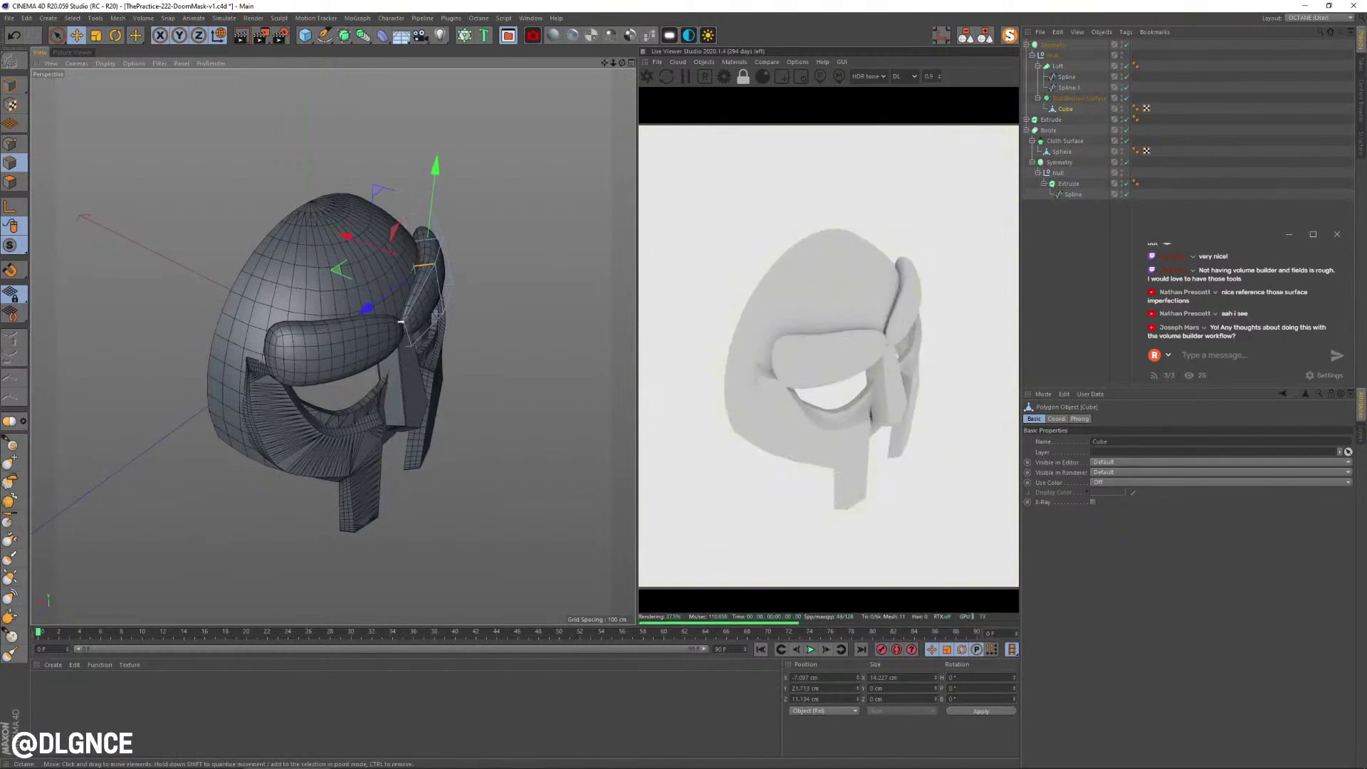
click(400, 319)
alt+drag(401, 319, 260, 281)
drag(396, 222, 306, 281)
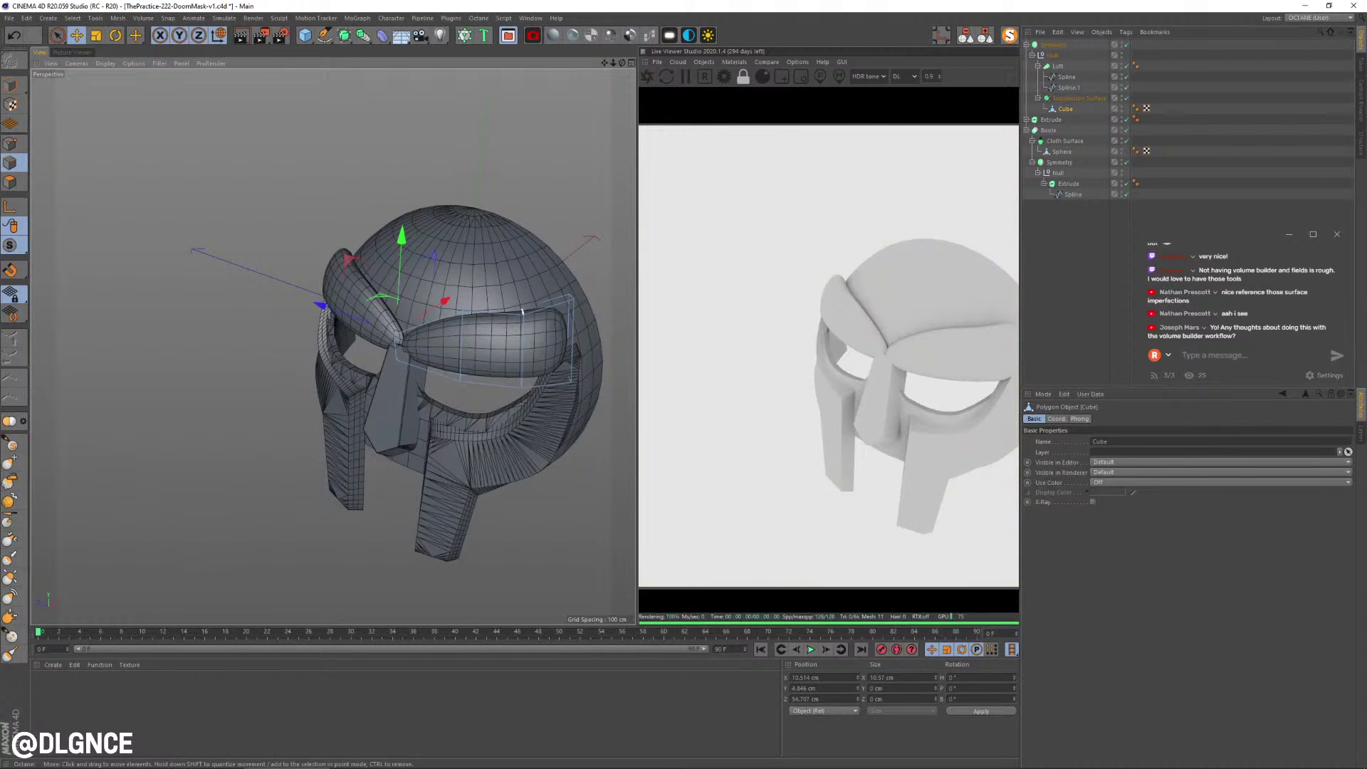
- Raise the brow cube's upper middle edge and move its outer upper edge back towards the helmet
click(523, 313)
drag(541, 215, 542, 203)
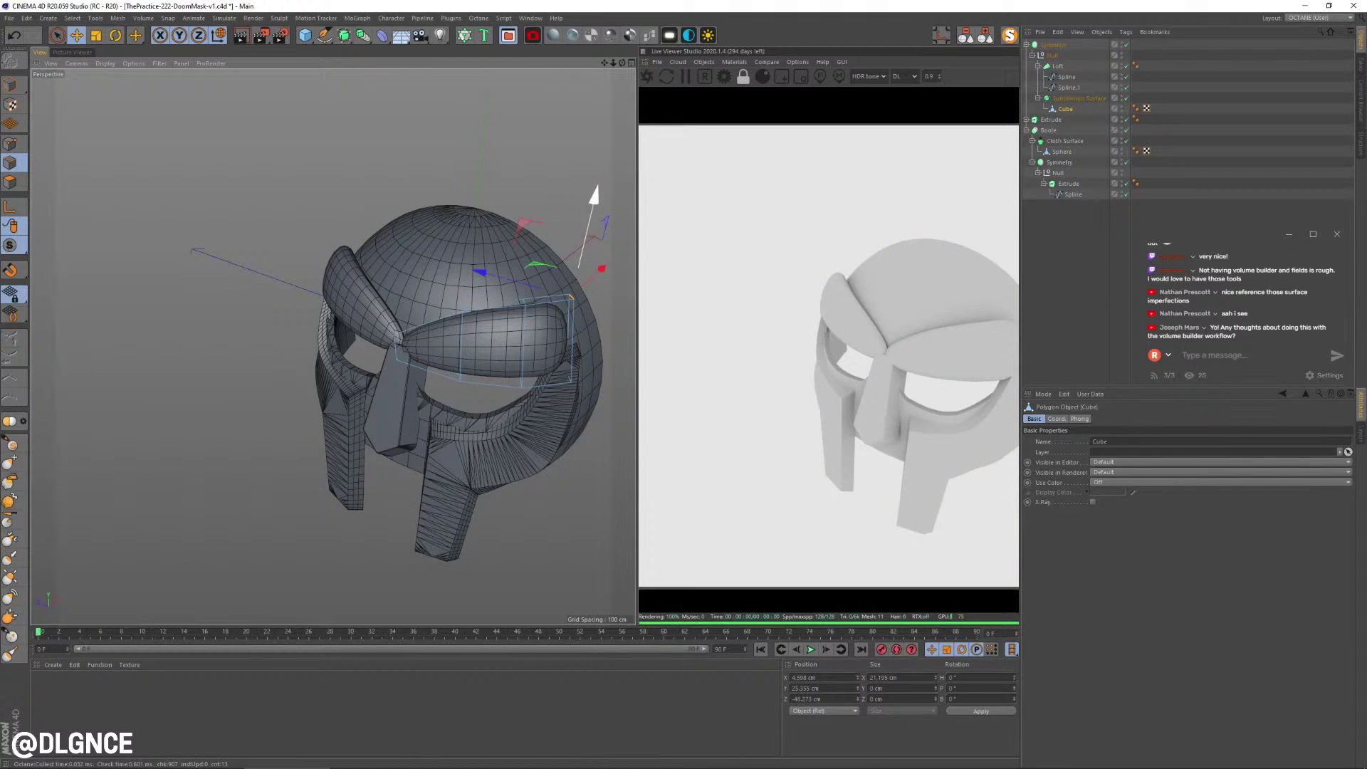
drag(595, 193, 416, 187)
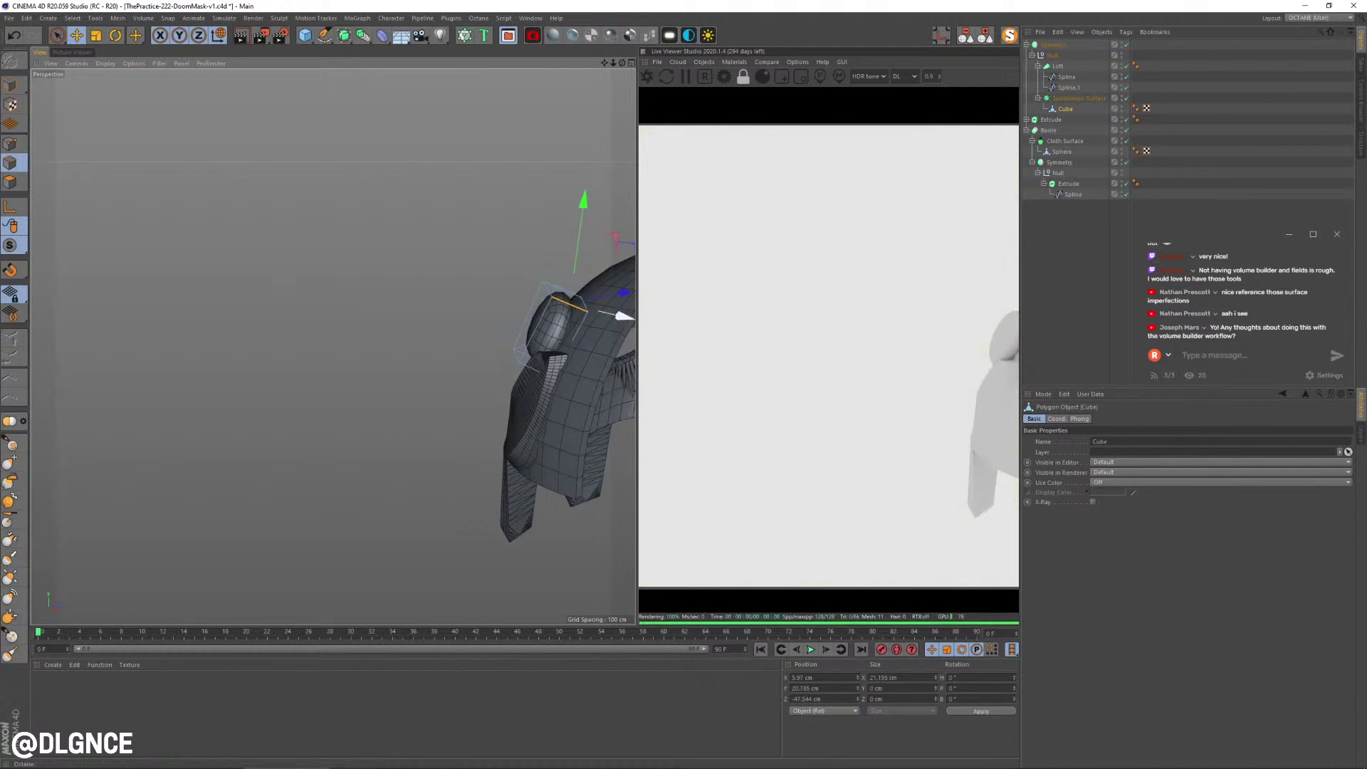
alt+drag(570, 304, 306, 349)
alt+drag(491, 331, 580, 350)
alt+drag(436, 329, 333, 346)
alt+middle_drag(484, 342, 403, 316)
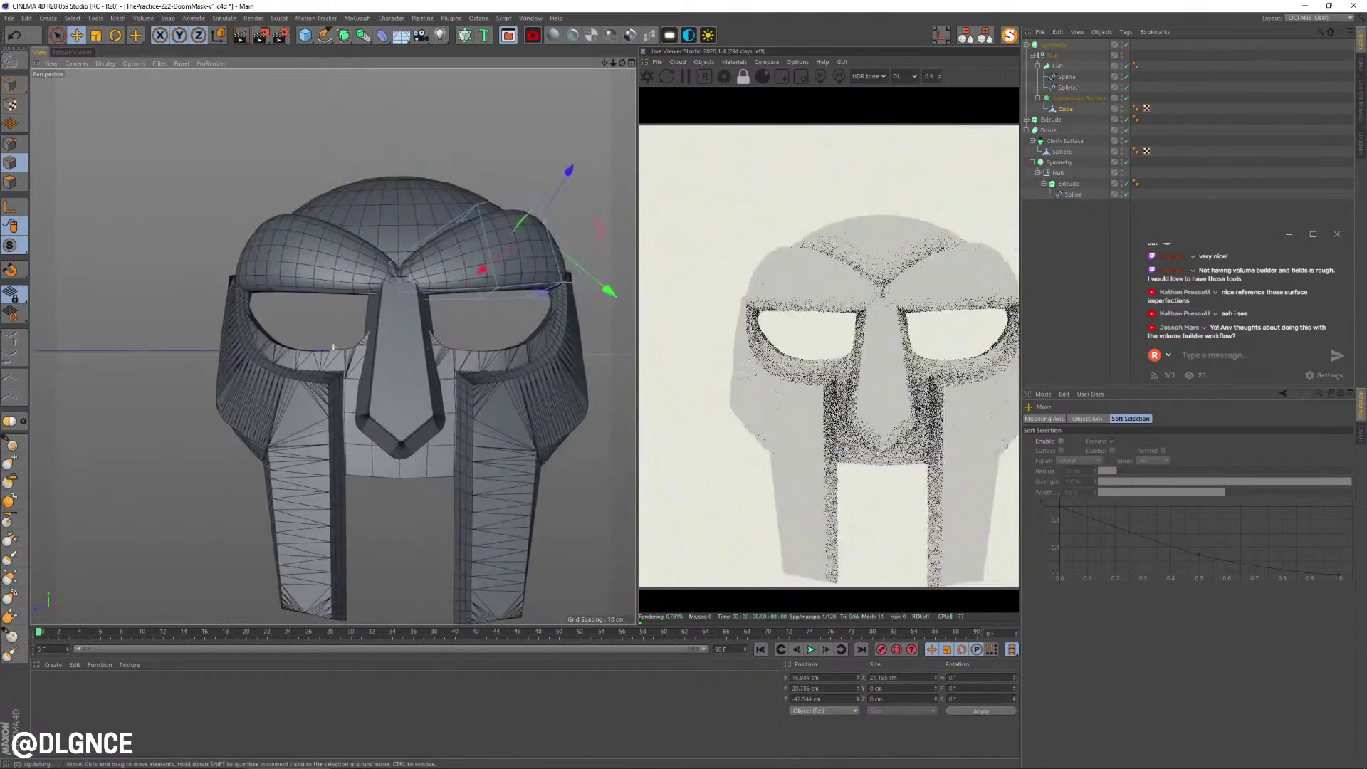
alt+drag(455, 320, 210, 319)
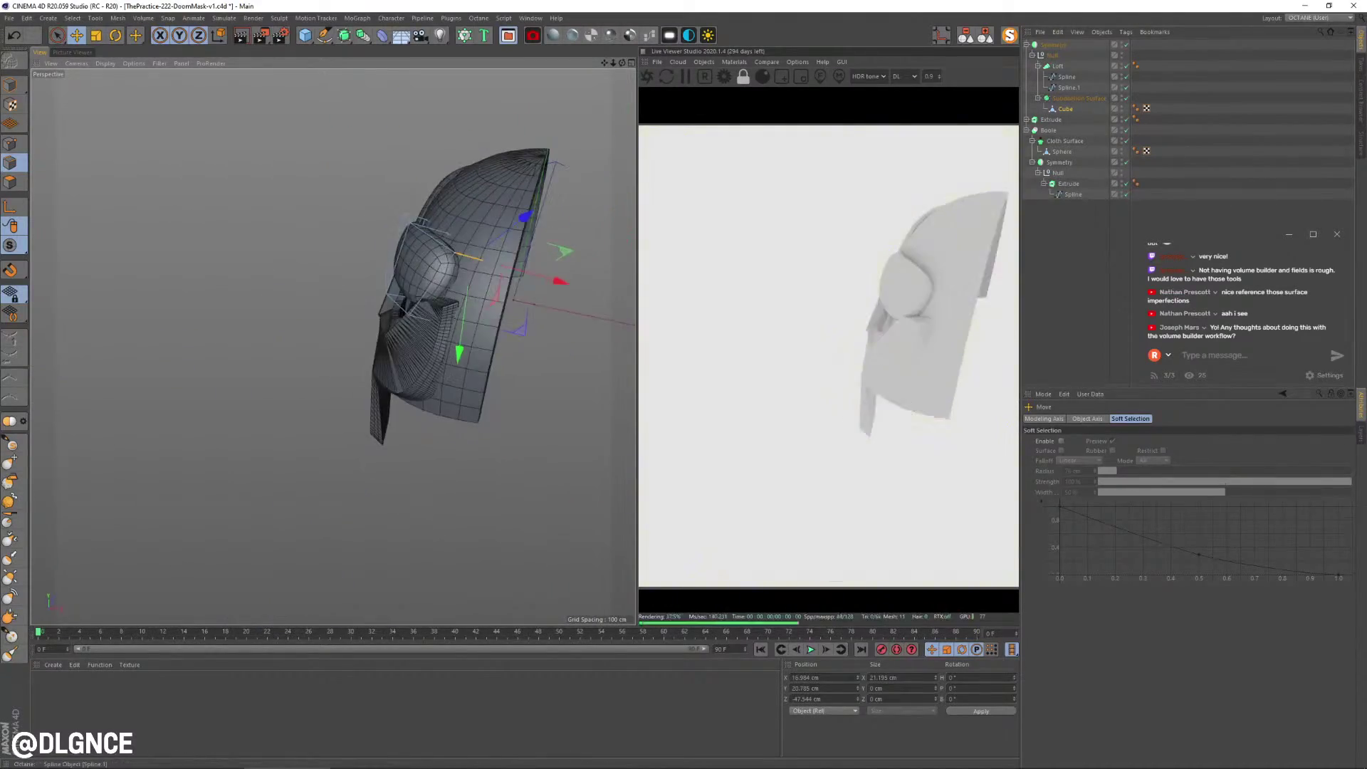
- Select both splines of the cheek guard's Loft and switch to point editing
click(1069, 87)
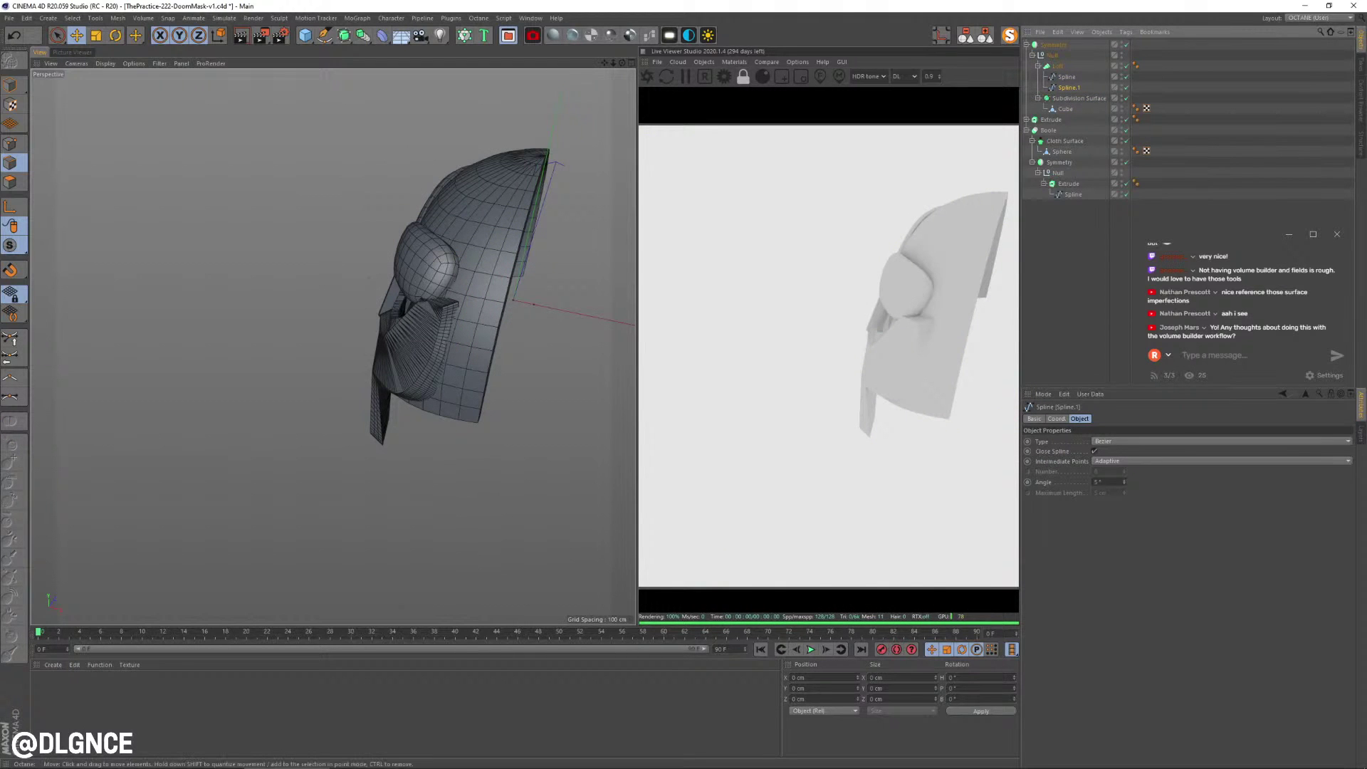
scroll(440, 307, up, 6)
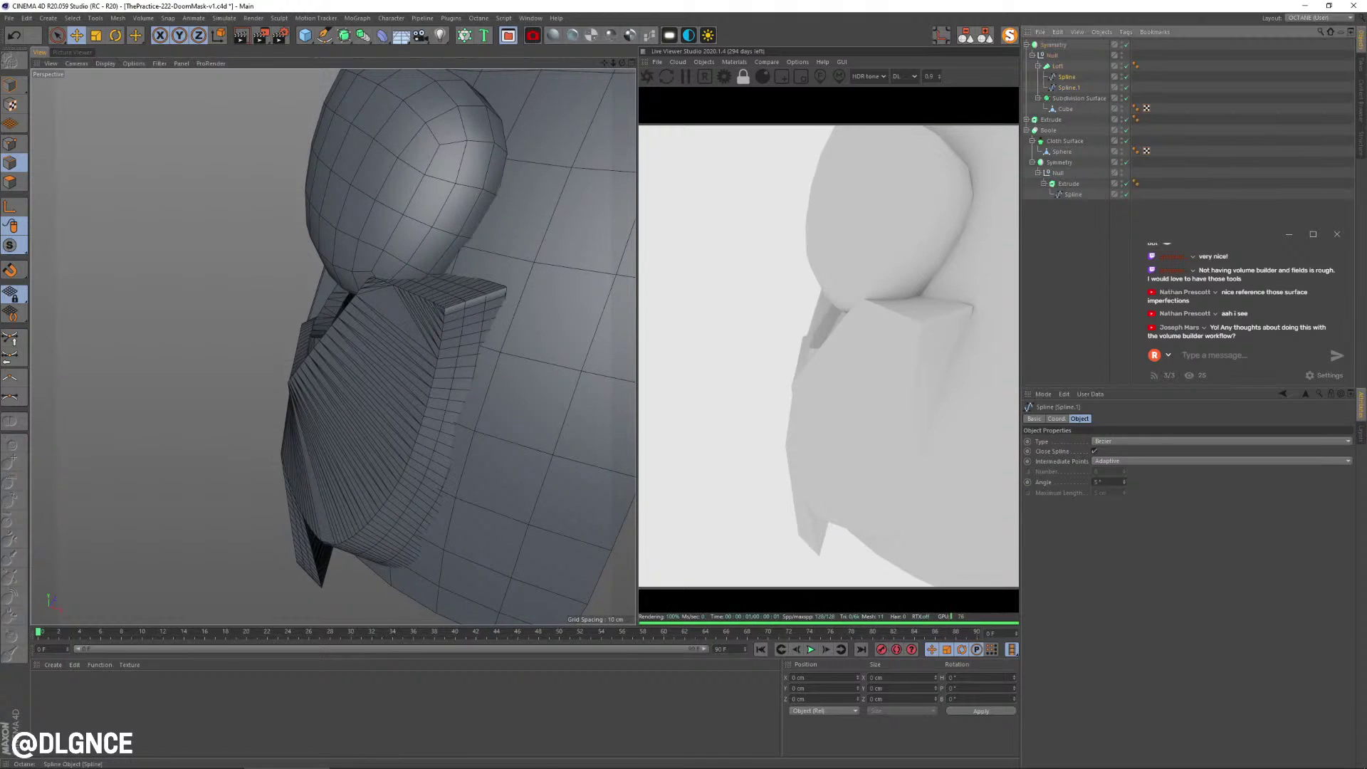
ctrl+click(1068, 88)
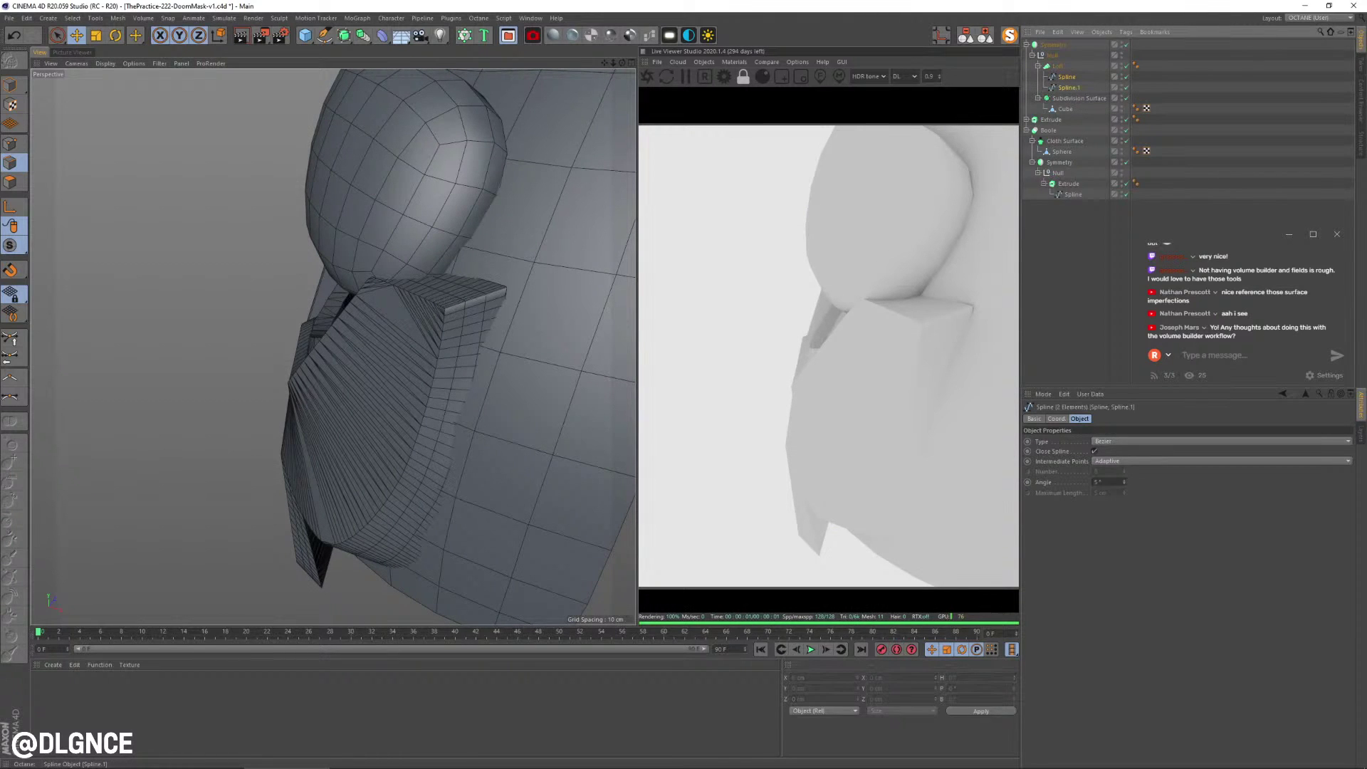
scroll(291, 466, down, 5)
alt+drag(292, 466, 406, 459)
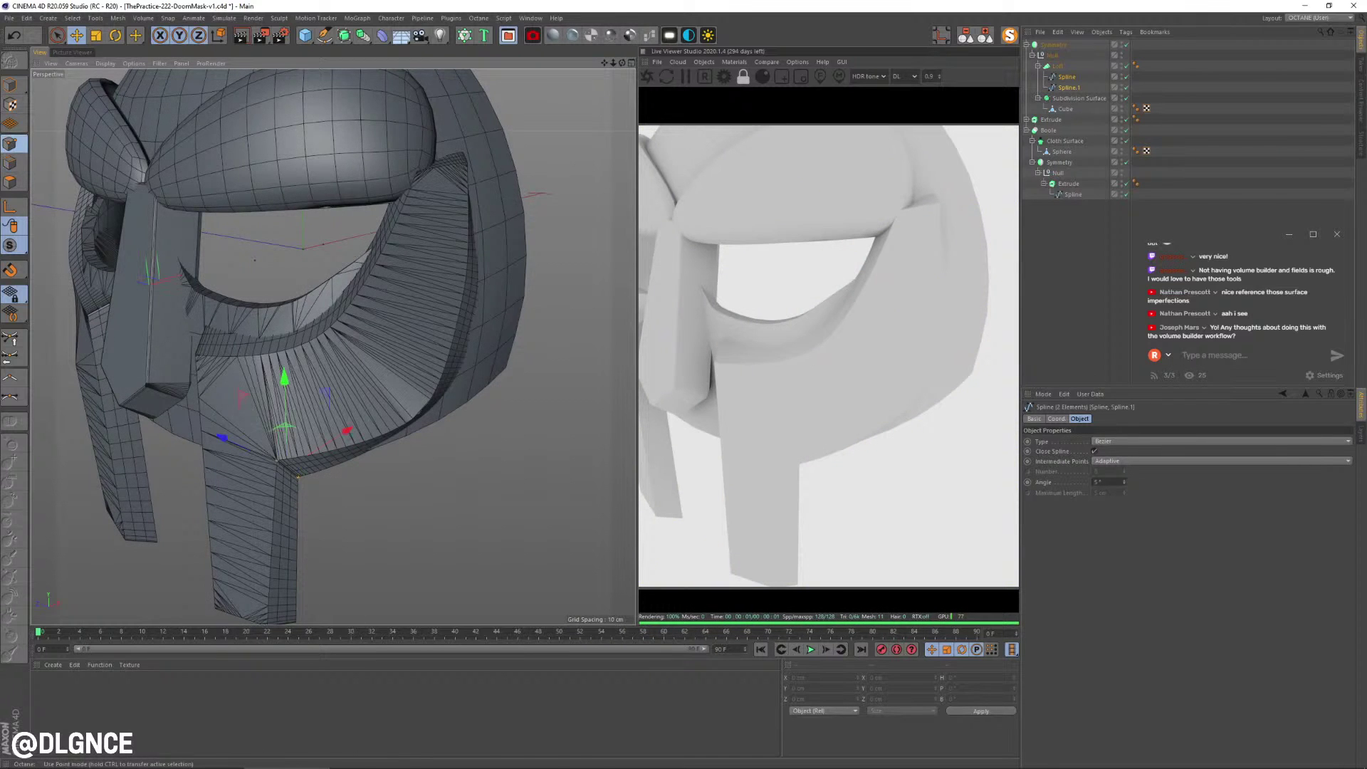
alt+drag(441, 299, 296, 310)
- Shift the outer top corner point of the cheek guard's splines along the helmet's side
key(9)
click(394, 235)
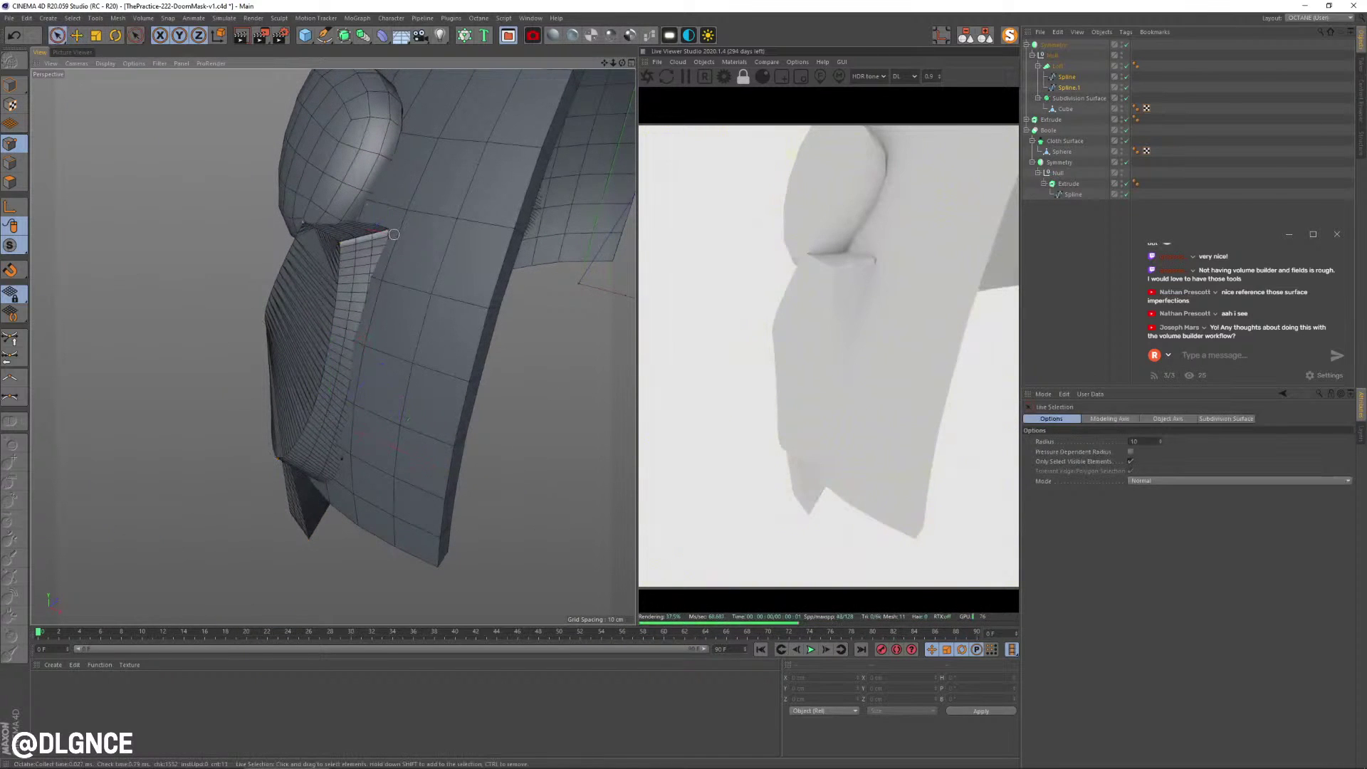
click(387, 228)
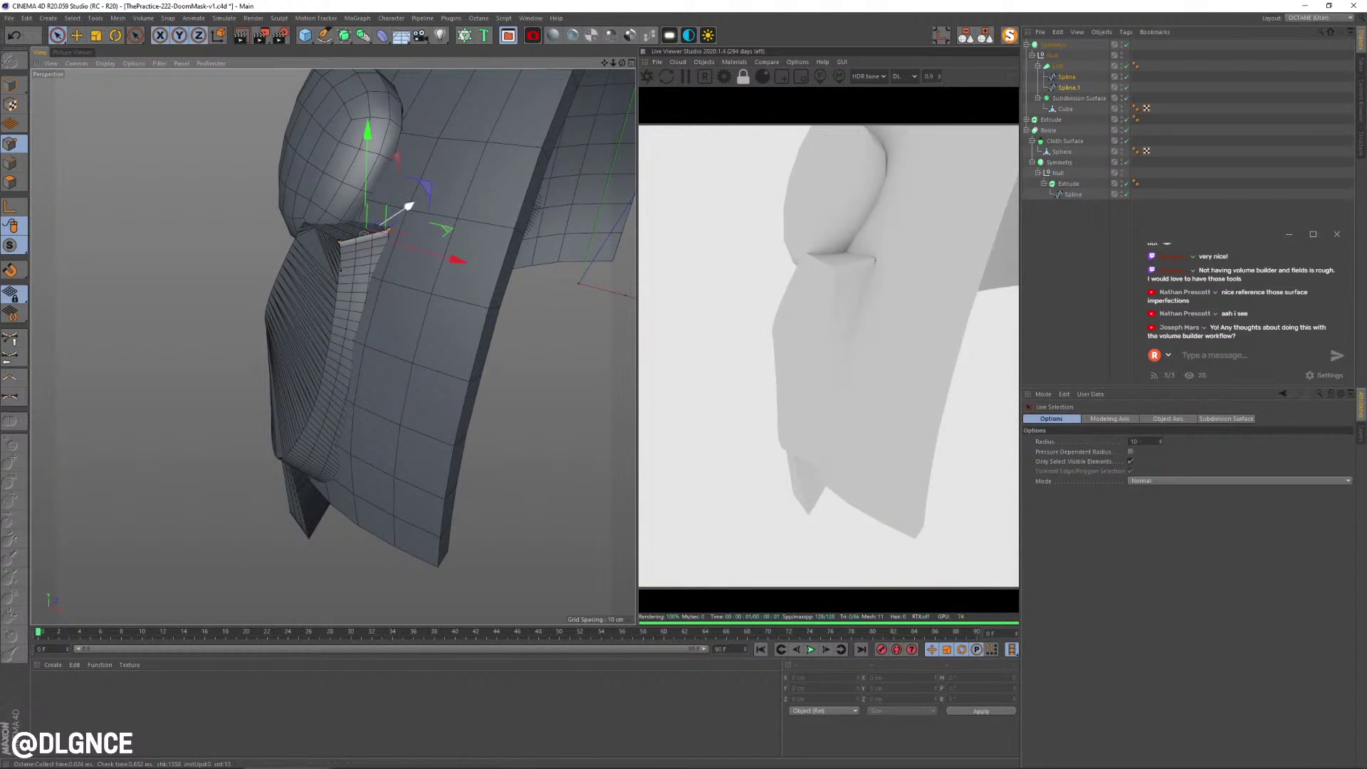
drag(408, 206, 418, 200)
- Select the neighbouring point at the cheek guard's outer top corner and activate rotation for it
click(349, 237)
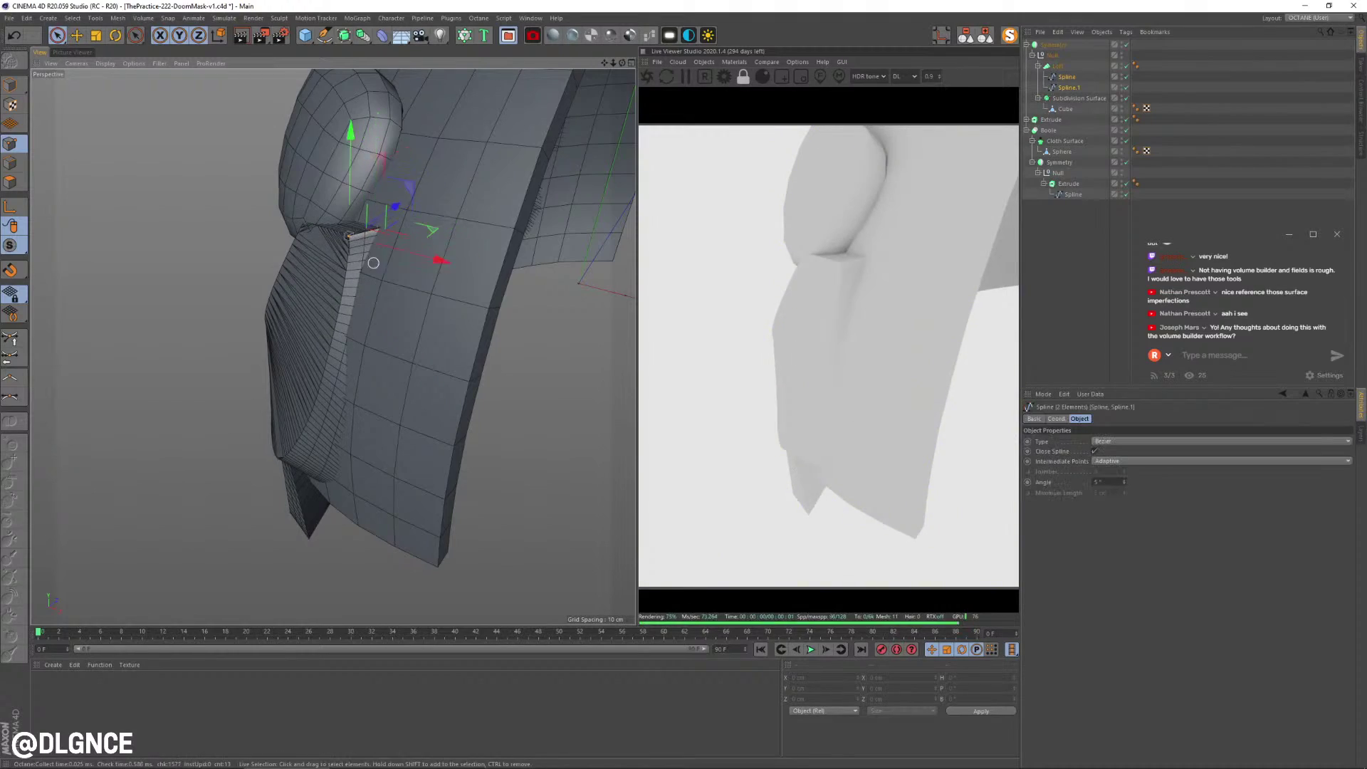
alt+drag(373, 263, 299, 207)
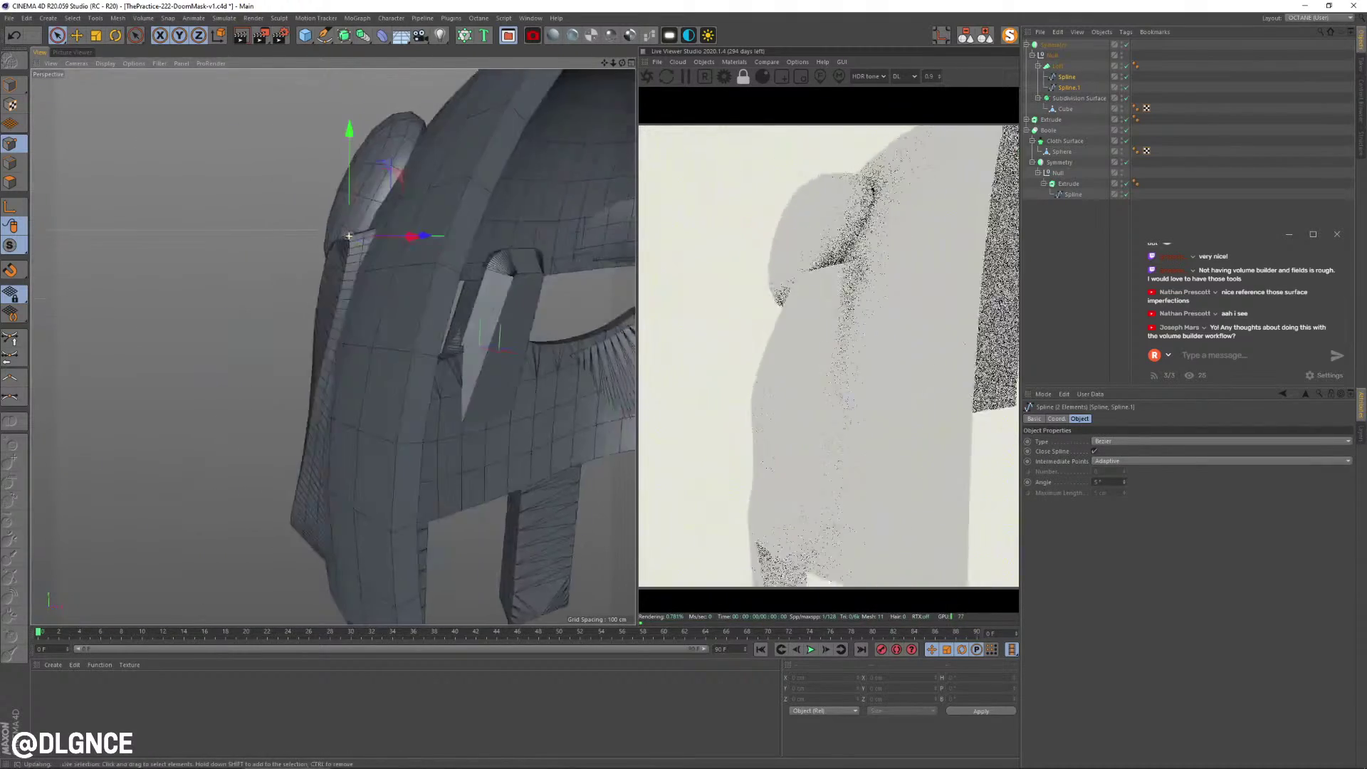
scroll(443, 249, up, 2)
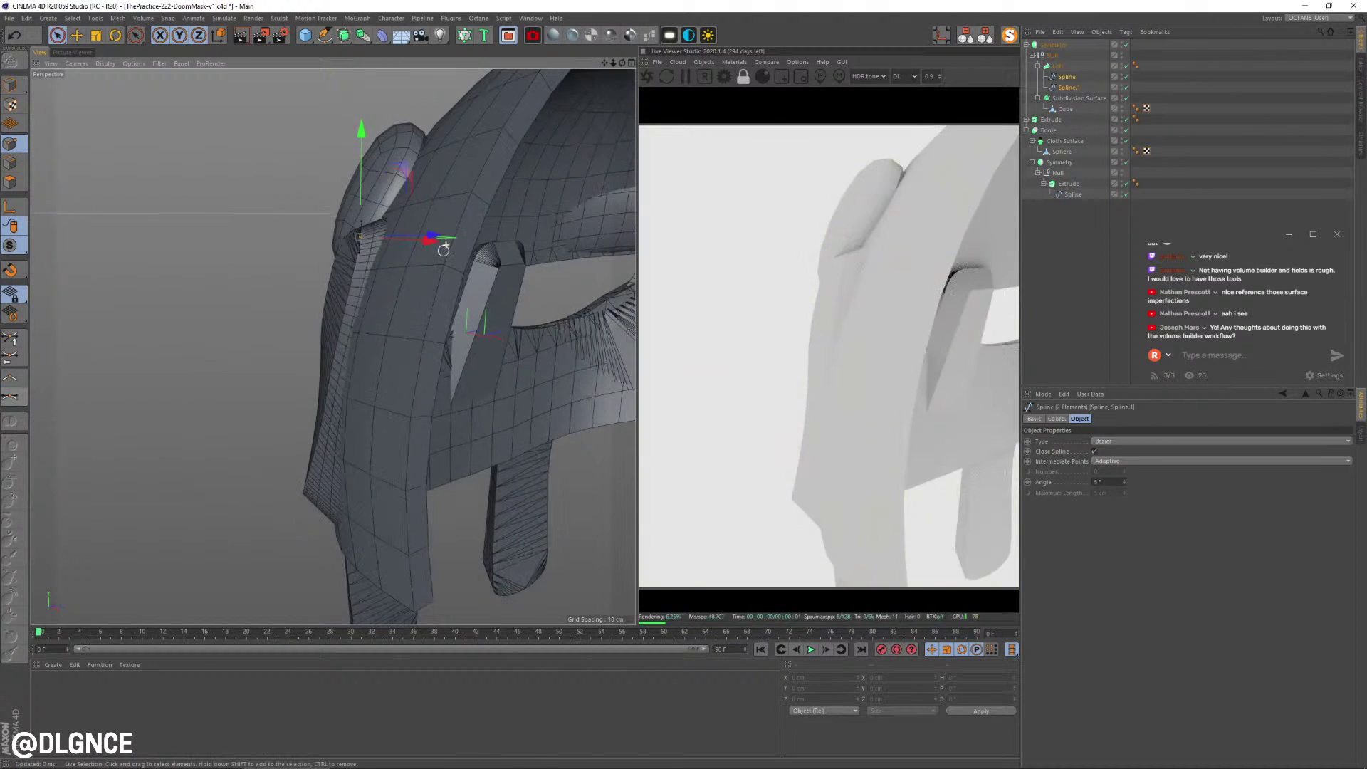
key(r)
drag(319, 207, 460, 202)
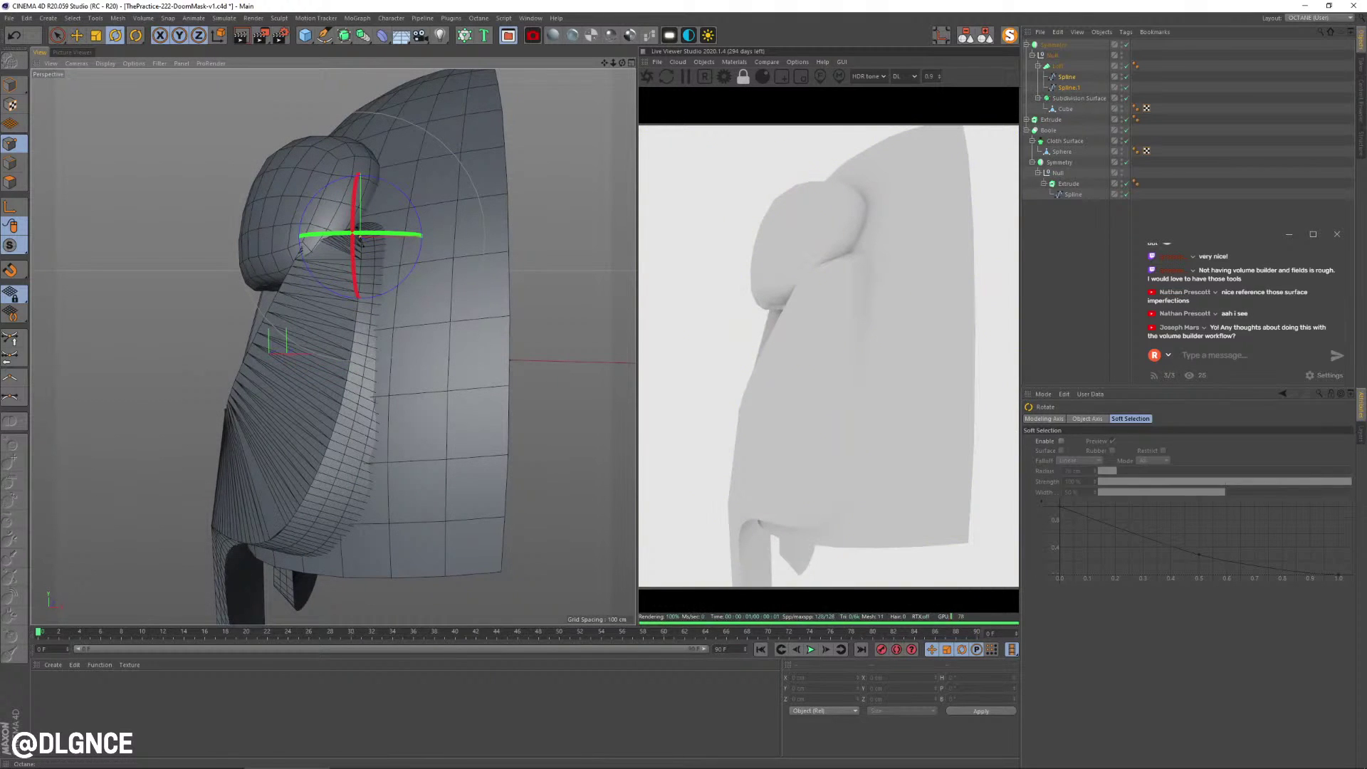
- Isolate the cheek guard's splines, select the outer edge point below the top corner, and reposition it along the helmet's side with the full model shown
click(1009, 36)
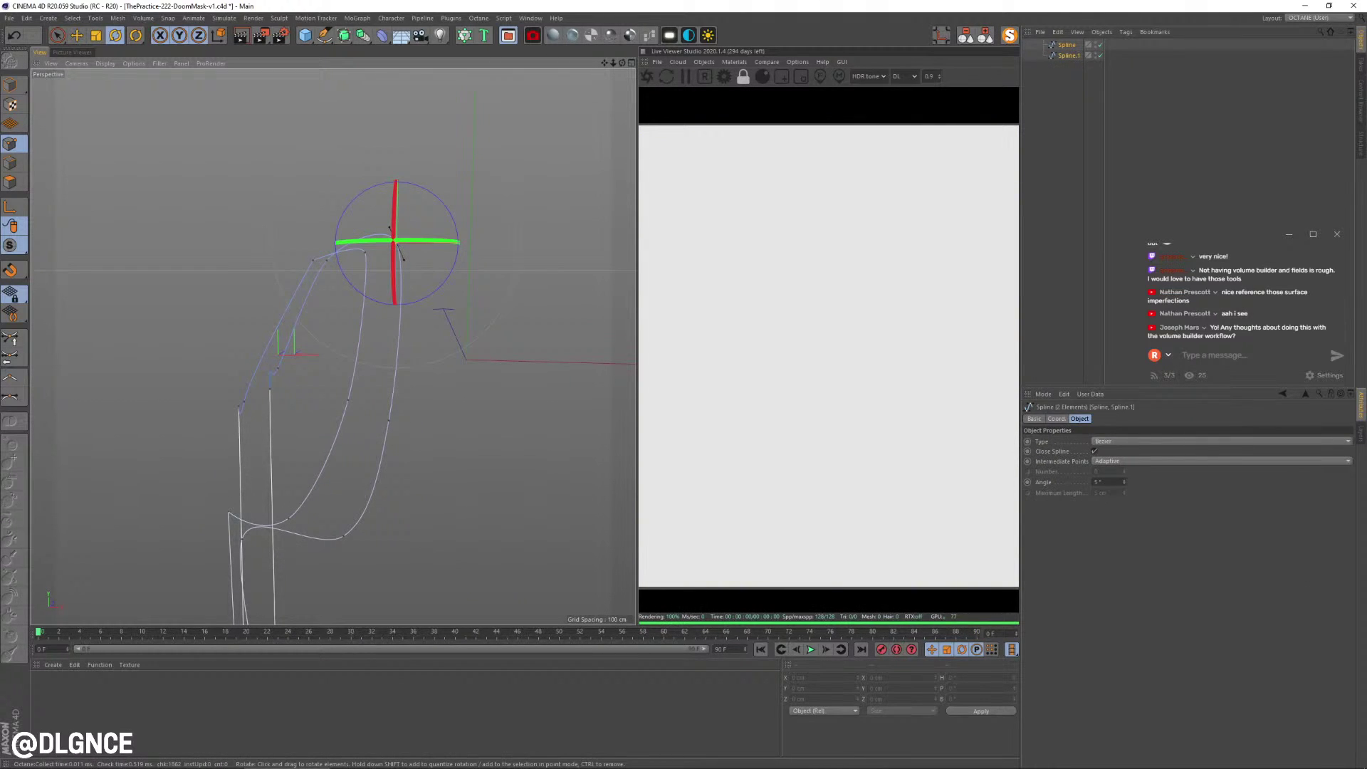
key(k)
key(k)
key(9)
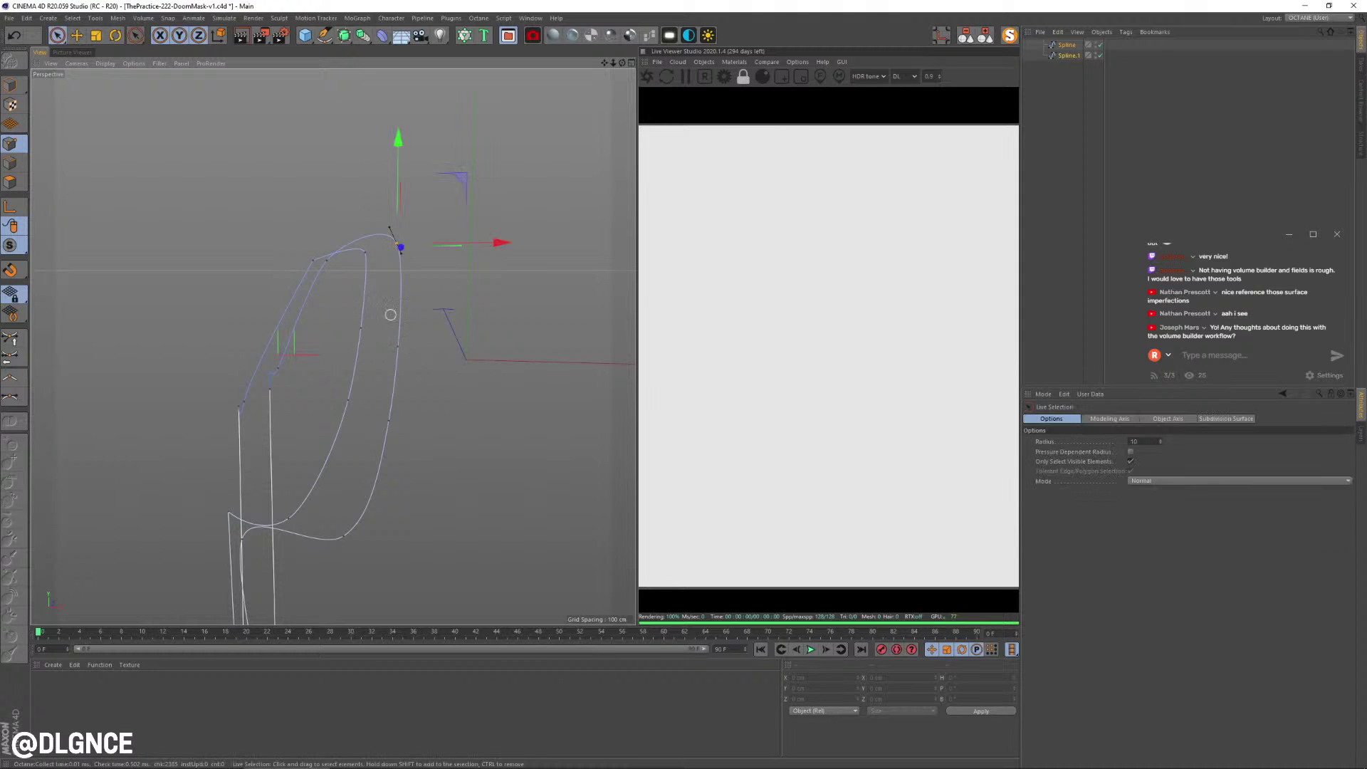
click(398, 347)
click(1010, 36)
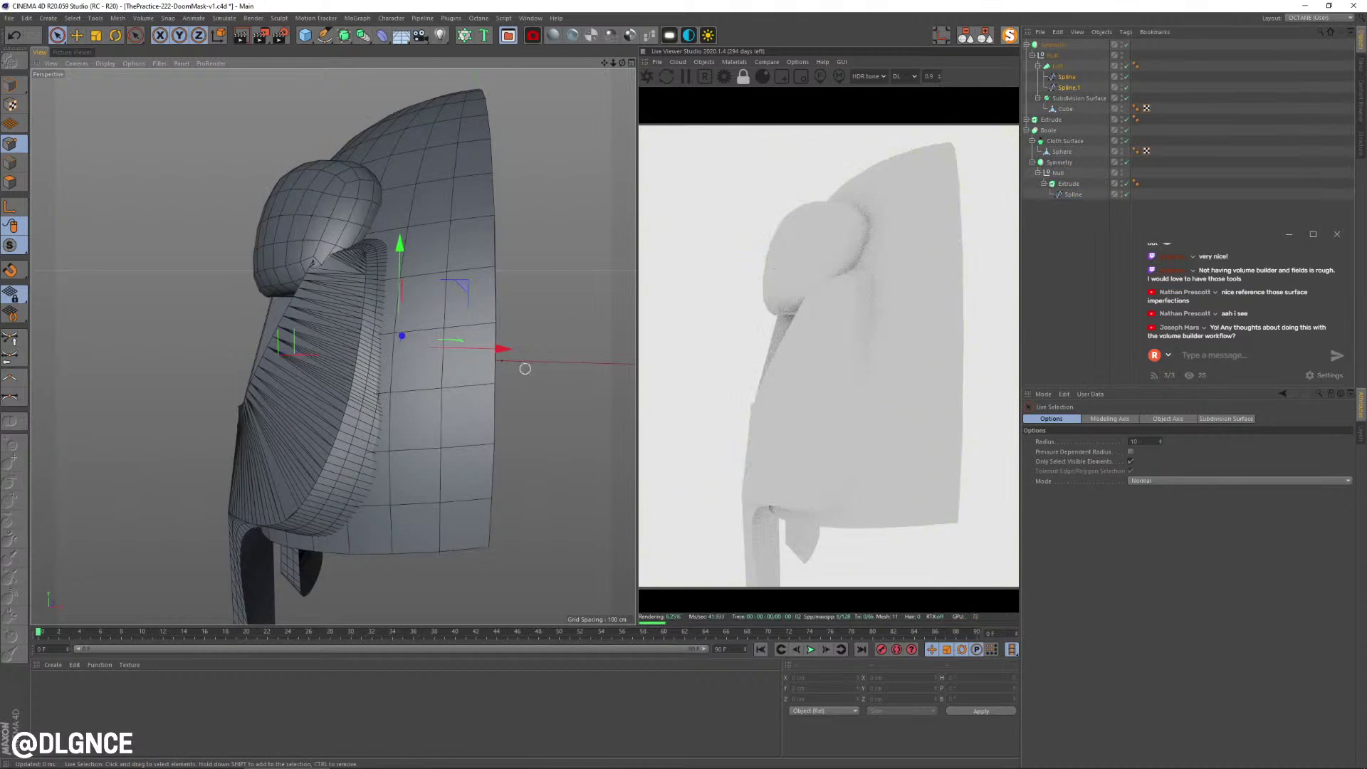
alt+drag(524, 370, 458, 375)
drag(445, 282, 413, 262)
click(365, 328)
alt+drag(349, 328, 420, 366)
alt+middle_drag(420, 366, 447, 329)
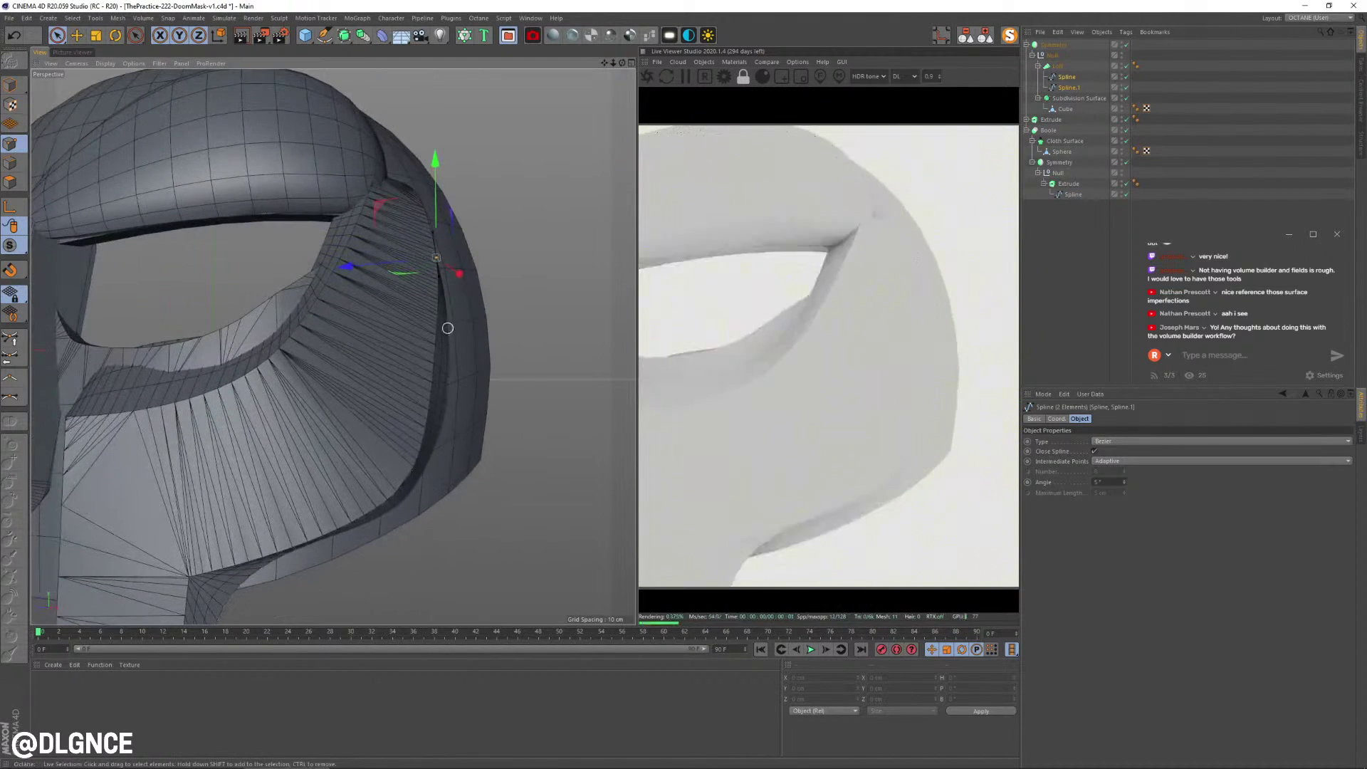
- Select the next point down the cheek guard's outer edge and shift it sideways to follow the helmet's side
click(425, 409)
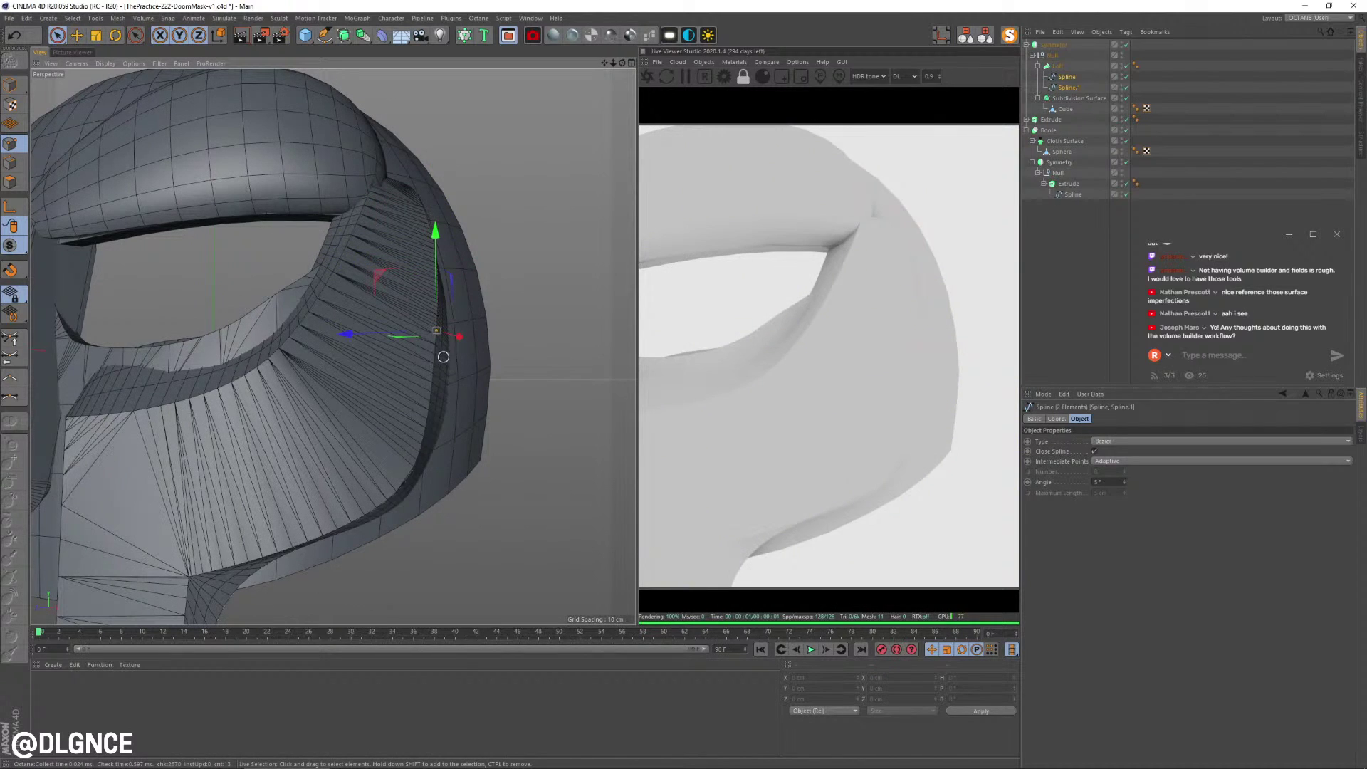
scroll(386, 332, down, 5)
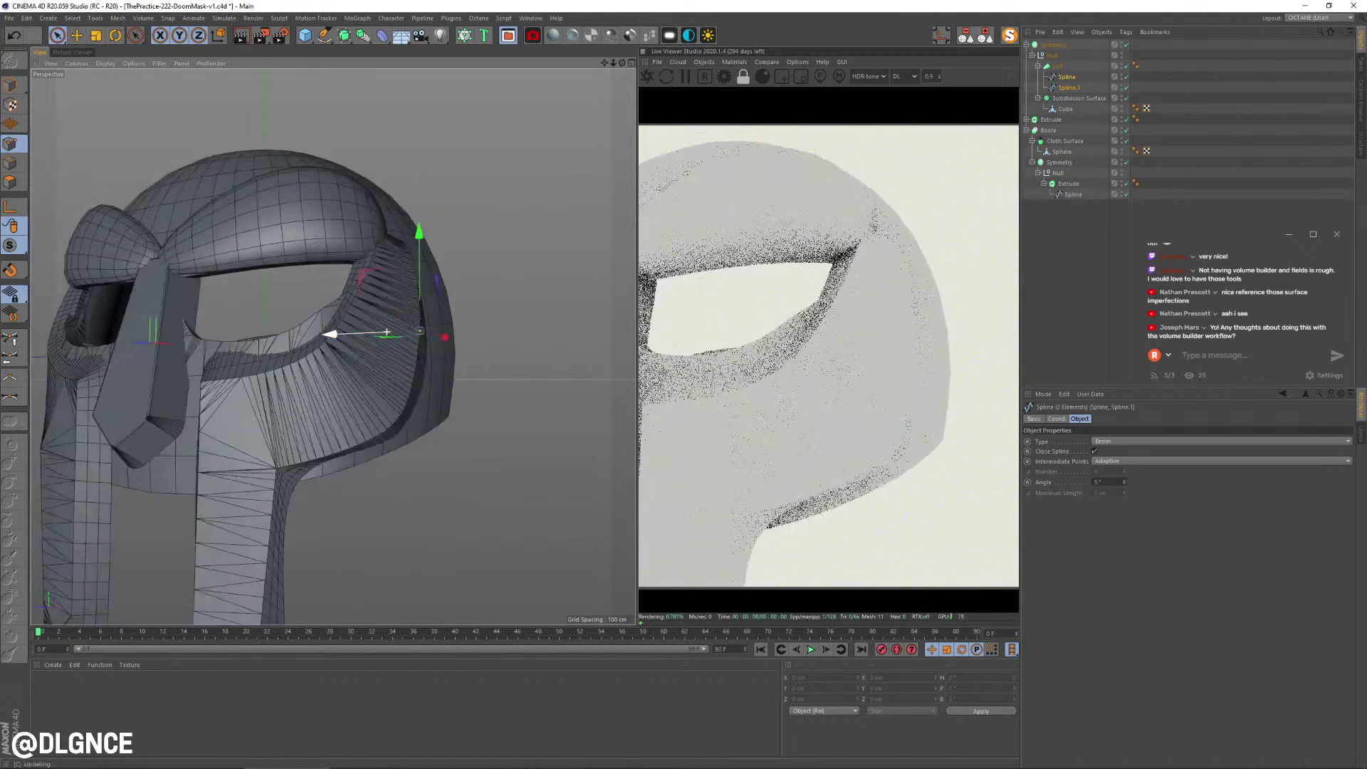
alt+drag(387, 332, 430, 336)
alt+middle_drag(430, 336, 538, 269)
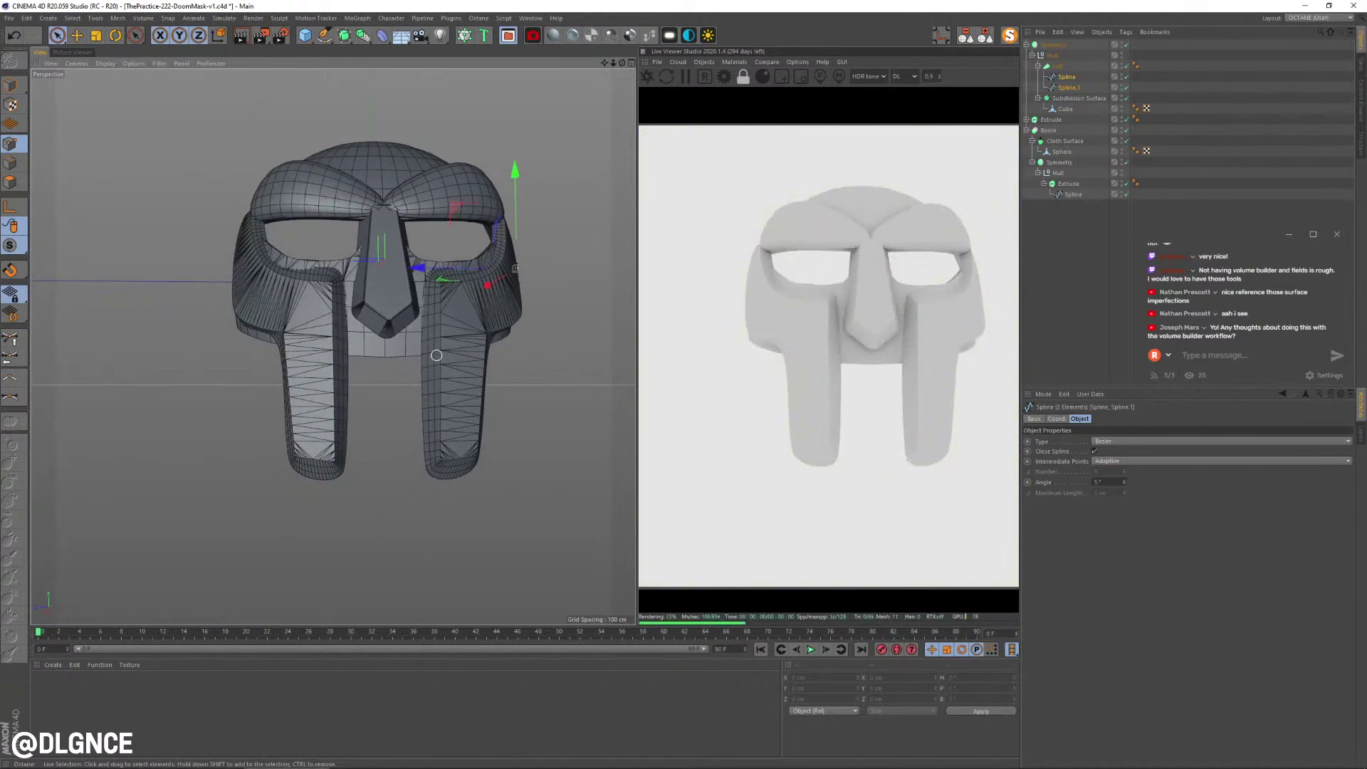
mouse_move(498, 461)
alt+mouse_down()
mouse_move(541, 427)
mouse_move(520, 449)
alt+mouse_up()
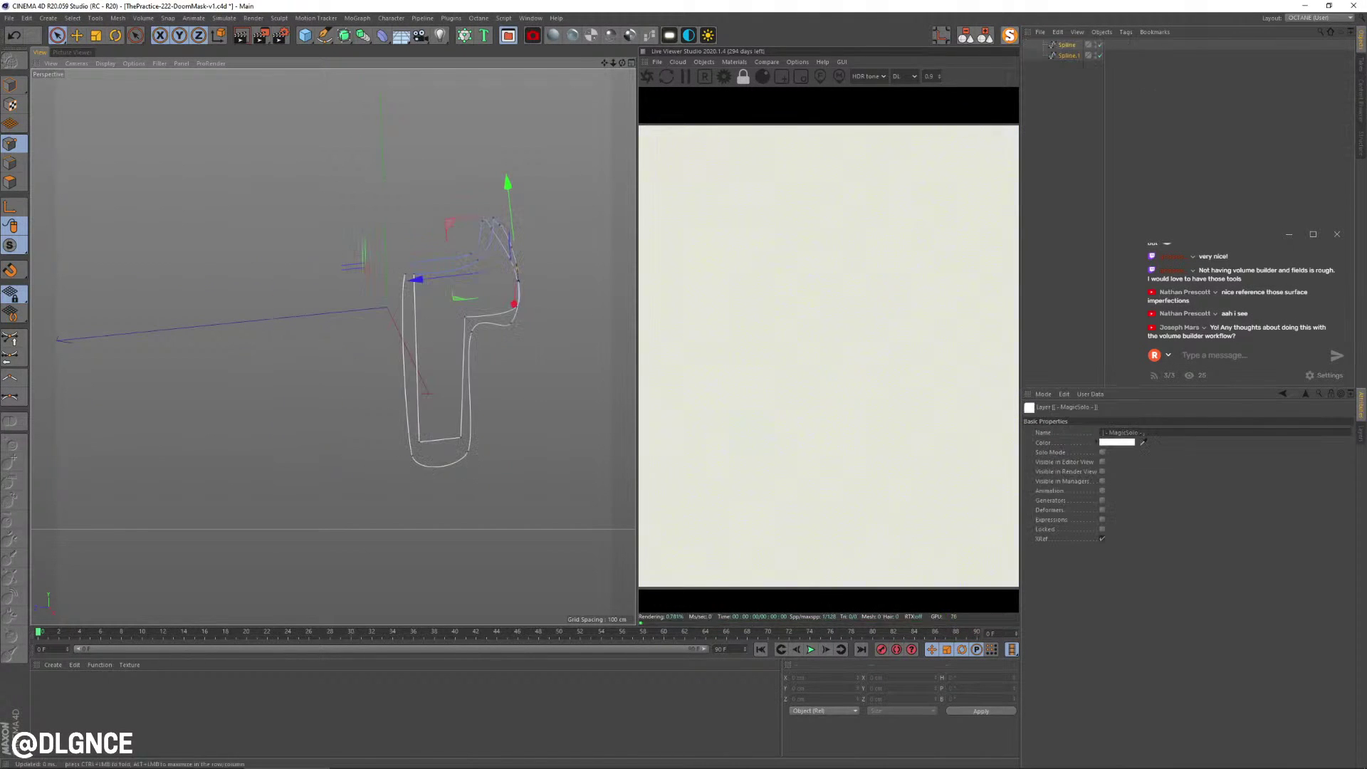
- Isolate the splines, set the outer spline's two bottom points to hard interpolation, and check the mask reference photo
key(alt+s)
drag(484, 451, 498, 450)
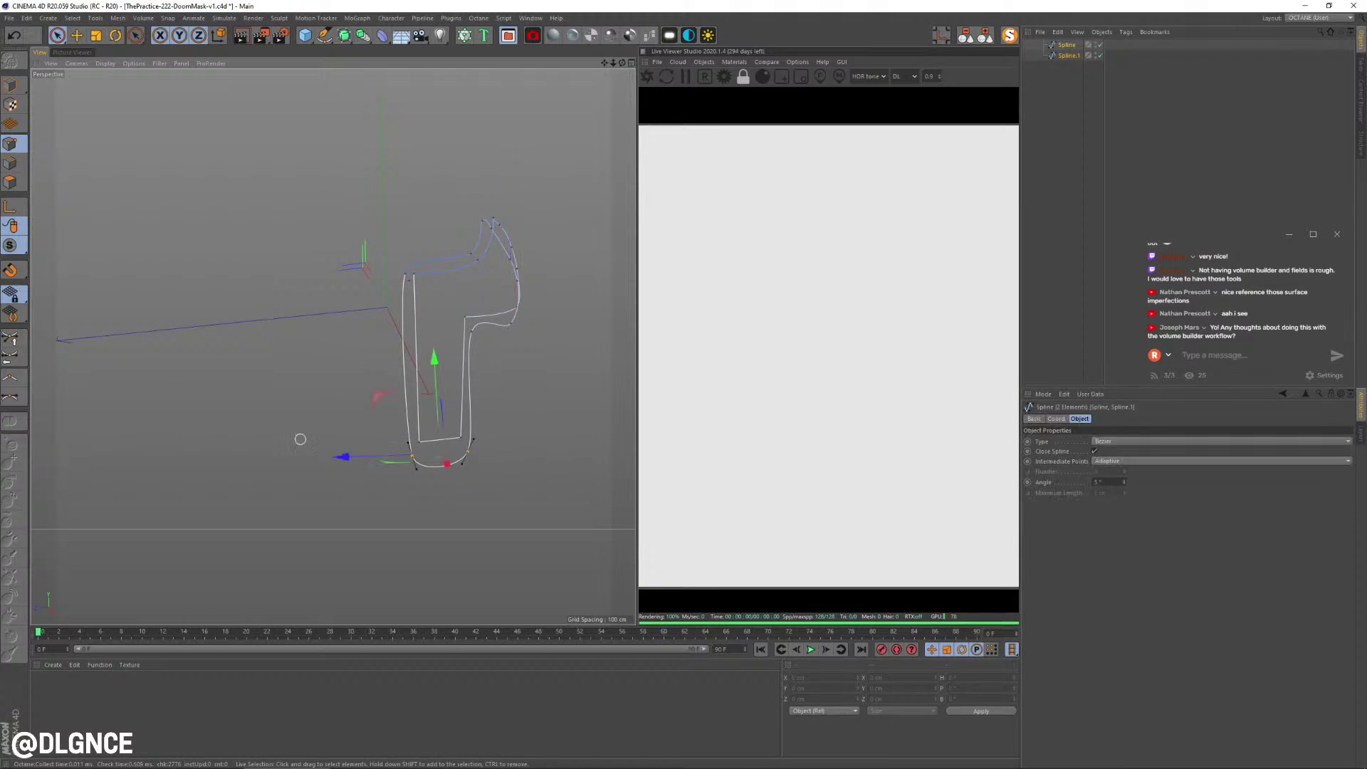
click(10, 378)
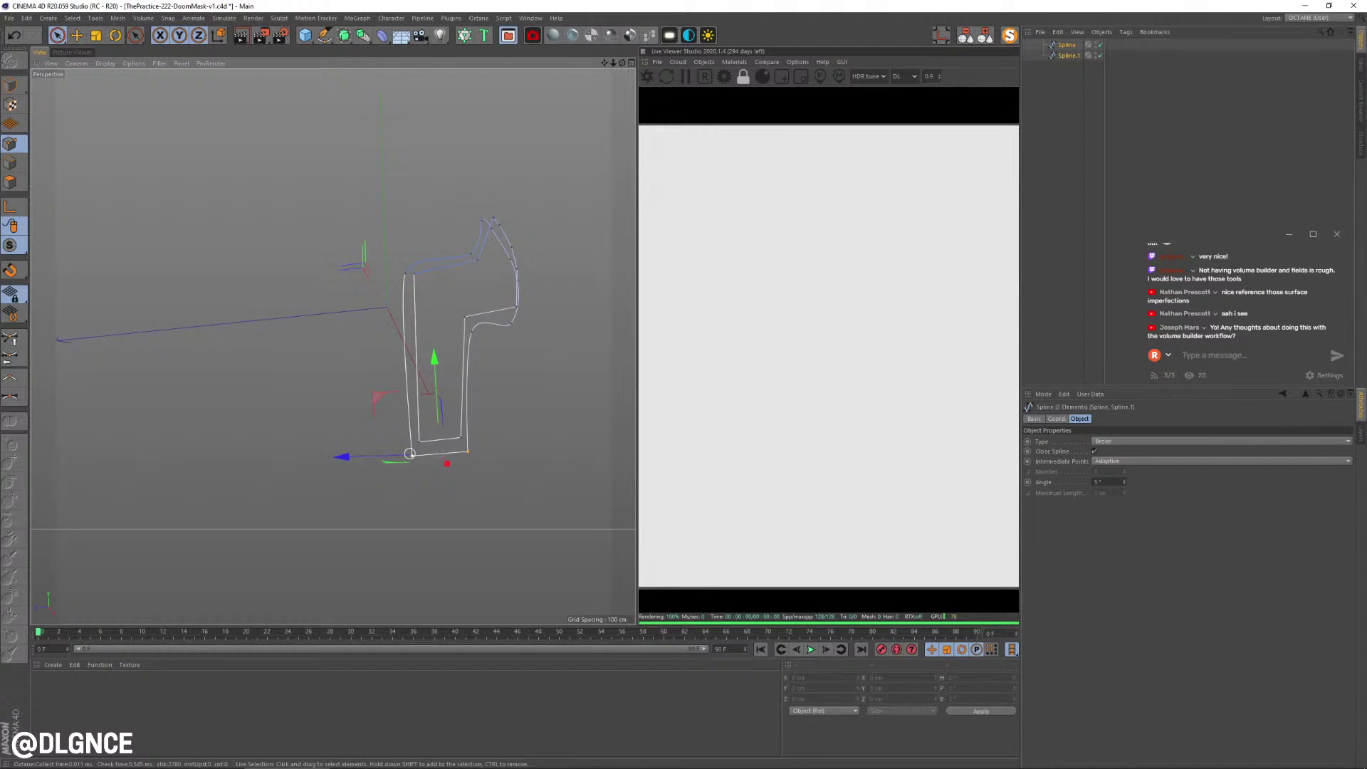
key(alt+Tab)
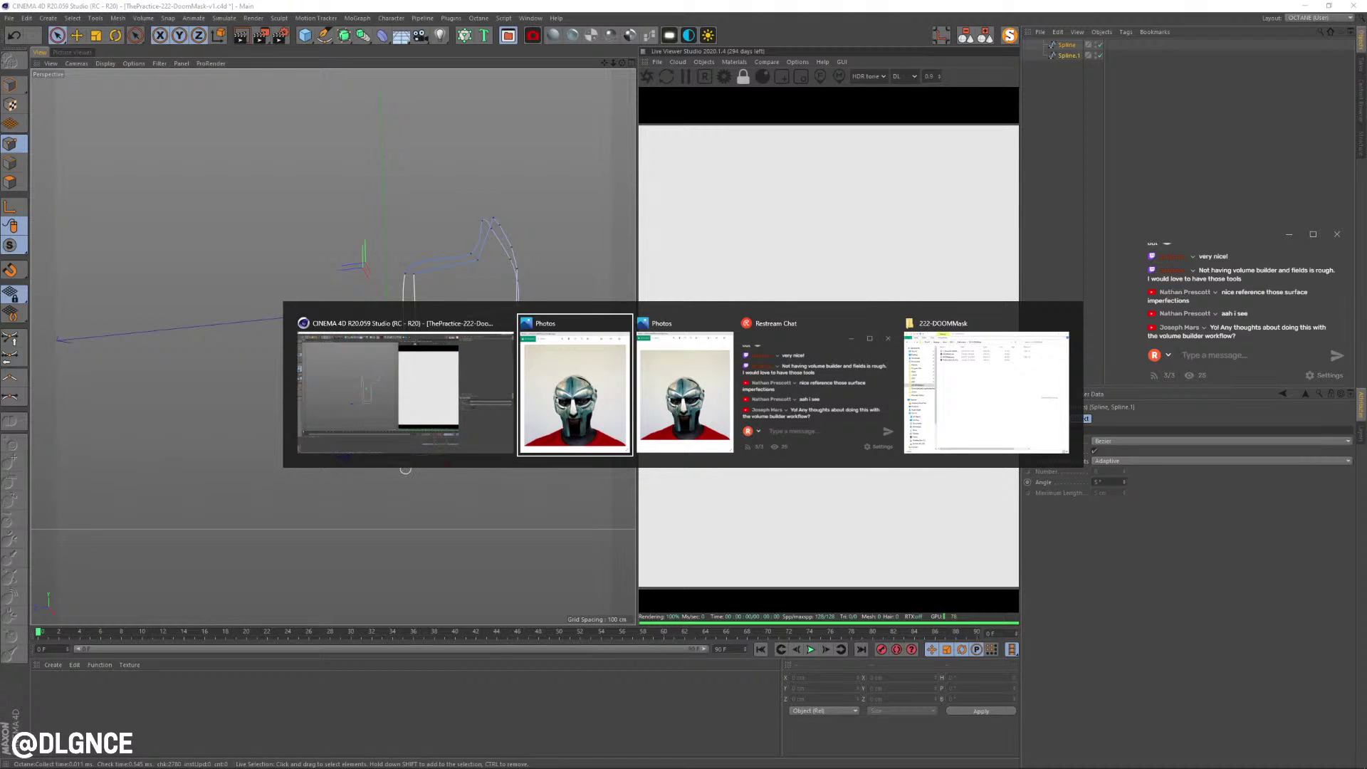
click(408, 411)
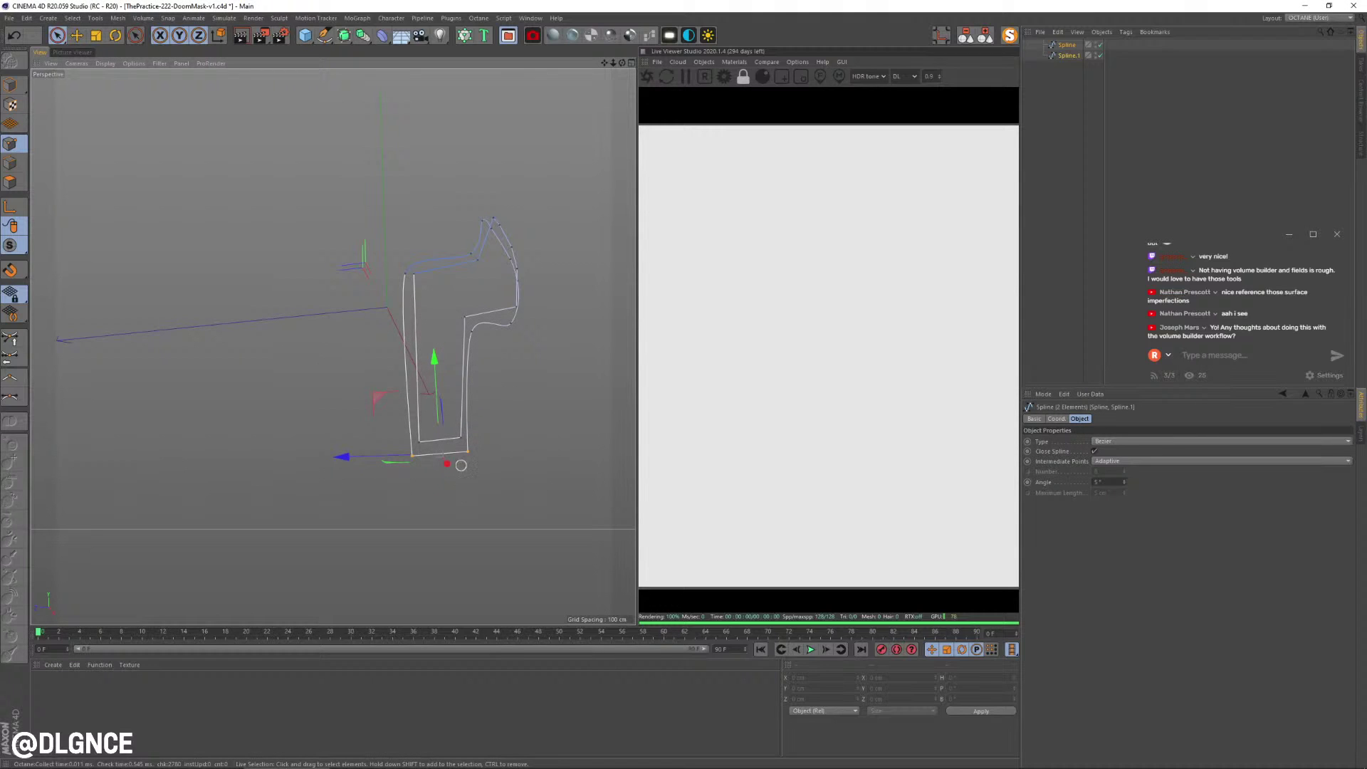
- Undo, redo and again undo the hard interpolation at the prong's bottom to compare both shapes
alt+drag(529, 465, 524, 497)
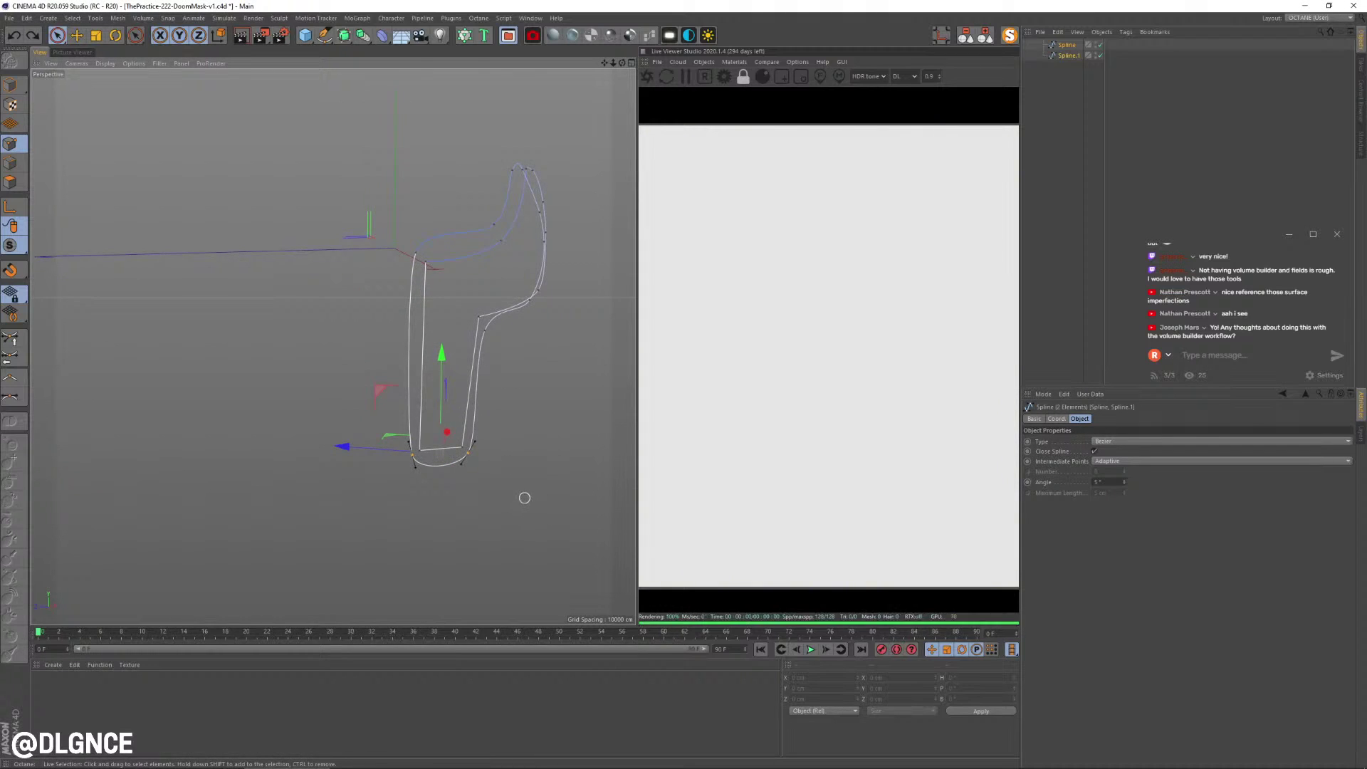
key(ctrl+y)
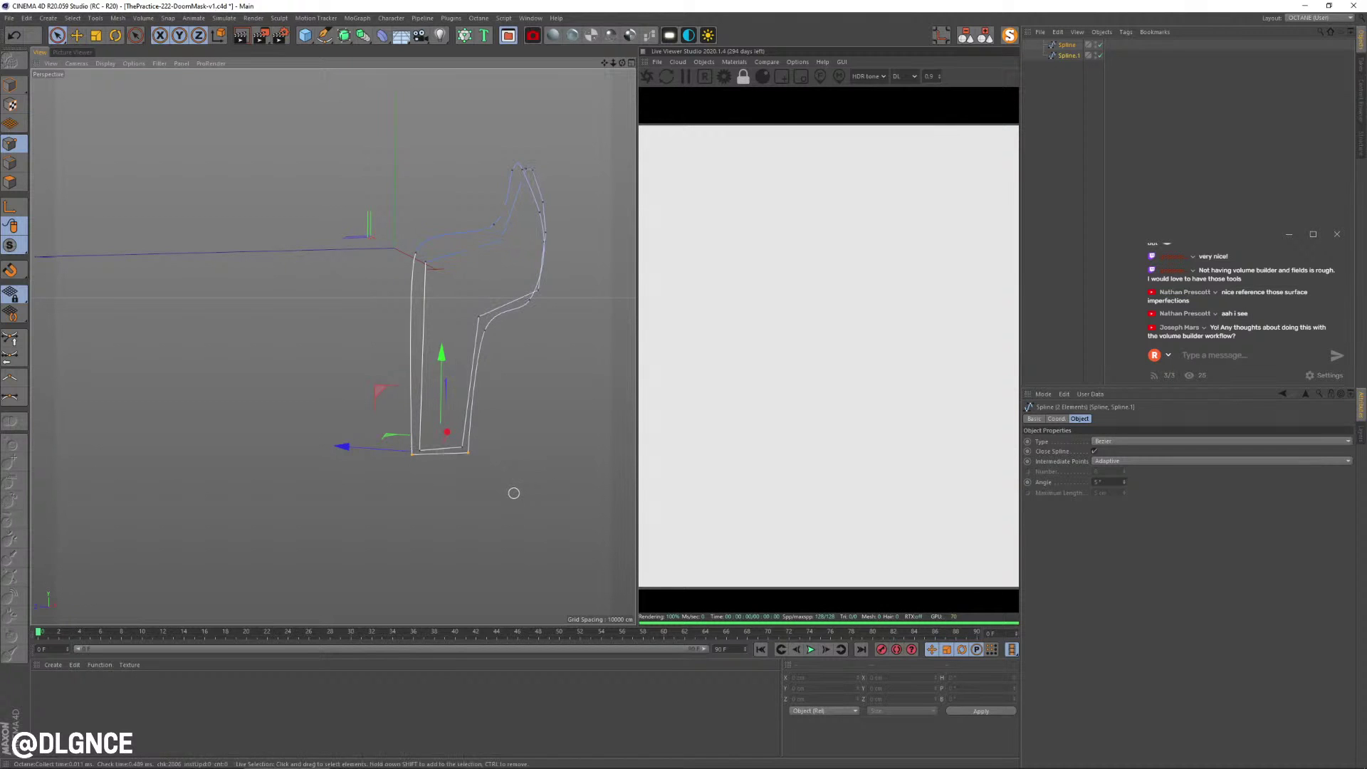
key(ctrl+z)
alt+drag(534, 457, 409, 490)
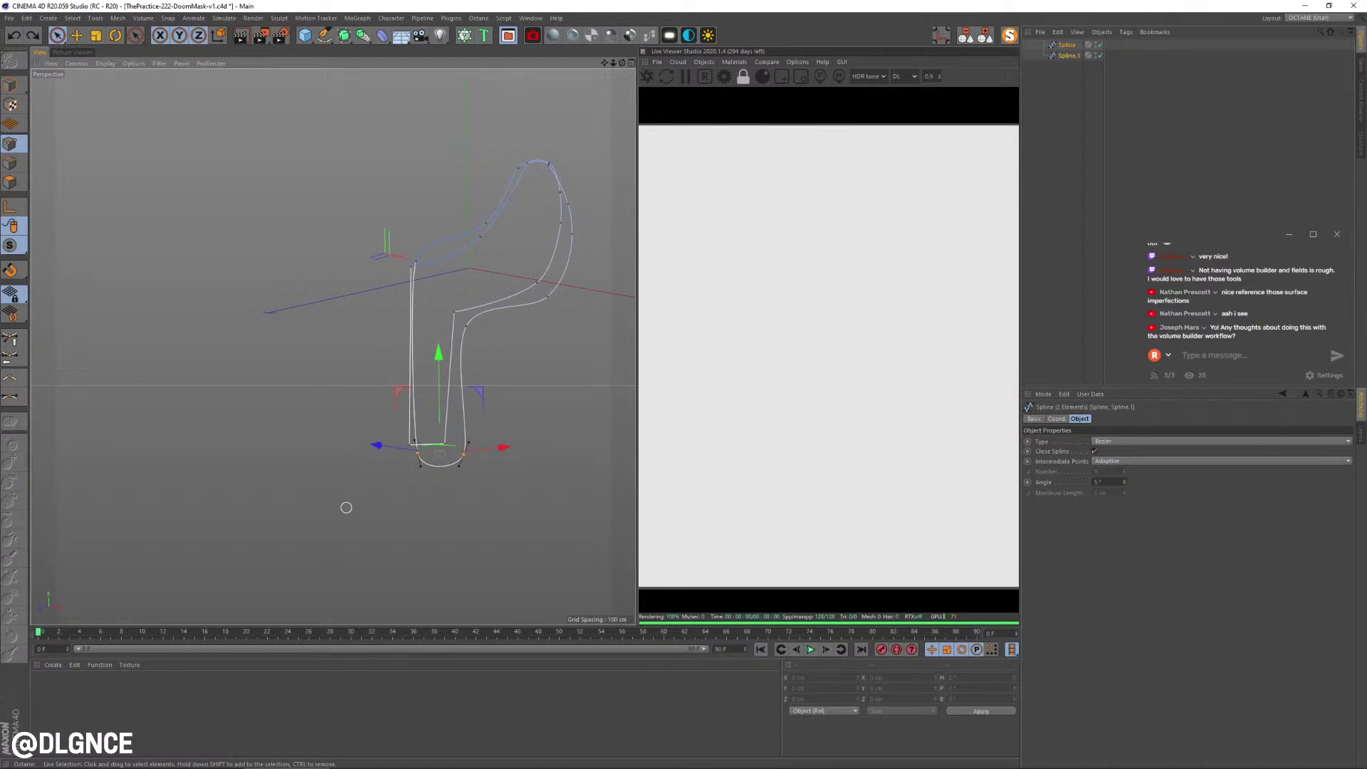
- Show the full model again and undo the recent spline edits back to before the soft interpolation
key(alt+s)
key(ctrl+z)
key(ctrl+z)
key(ctrl+z)
key(ctrl+z)
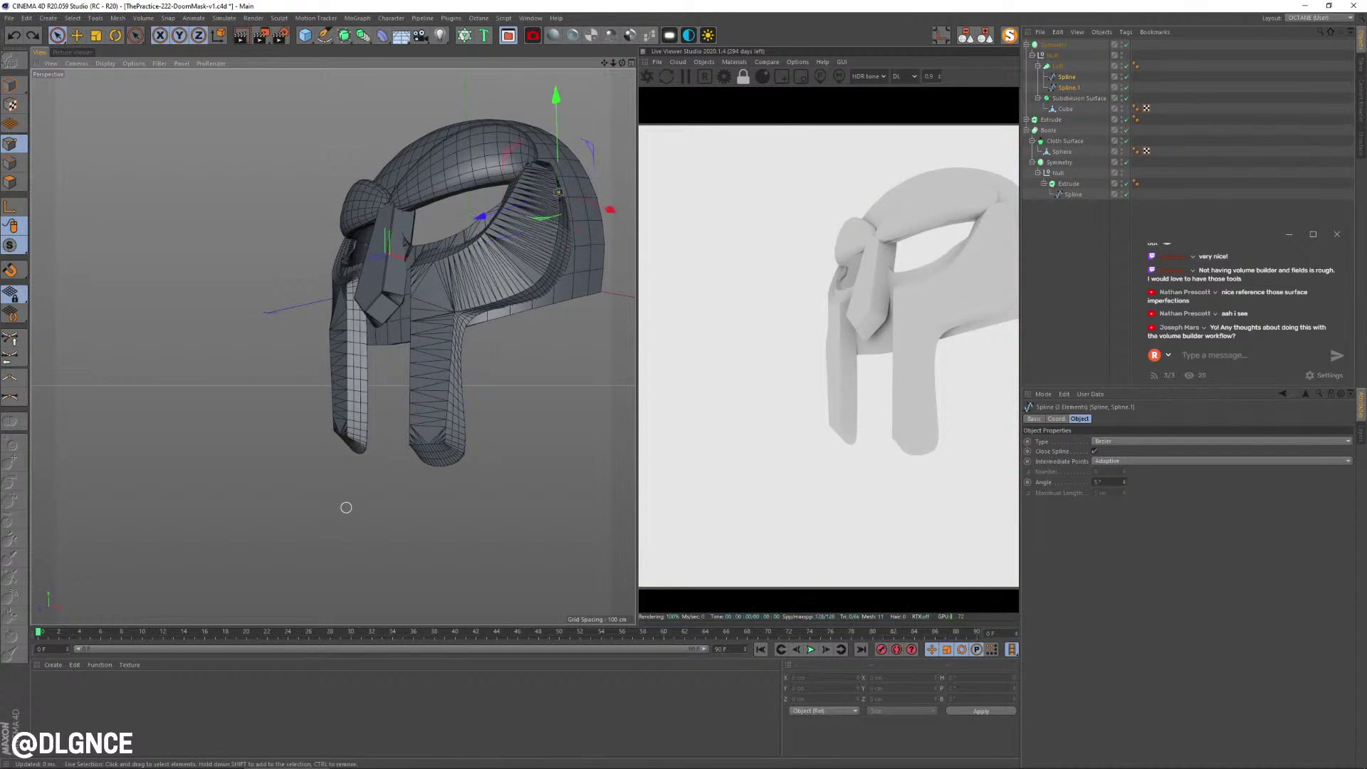
key(ctrl+z)
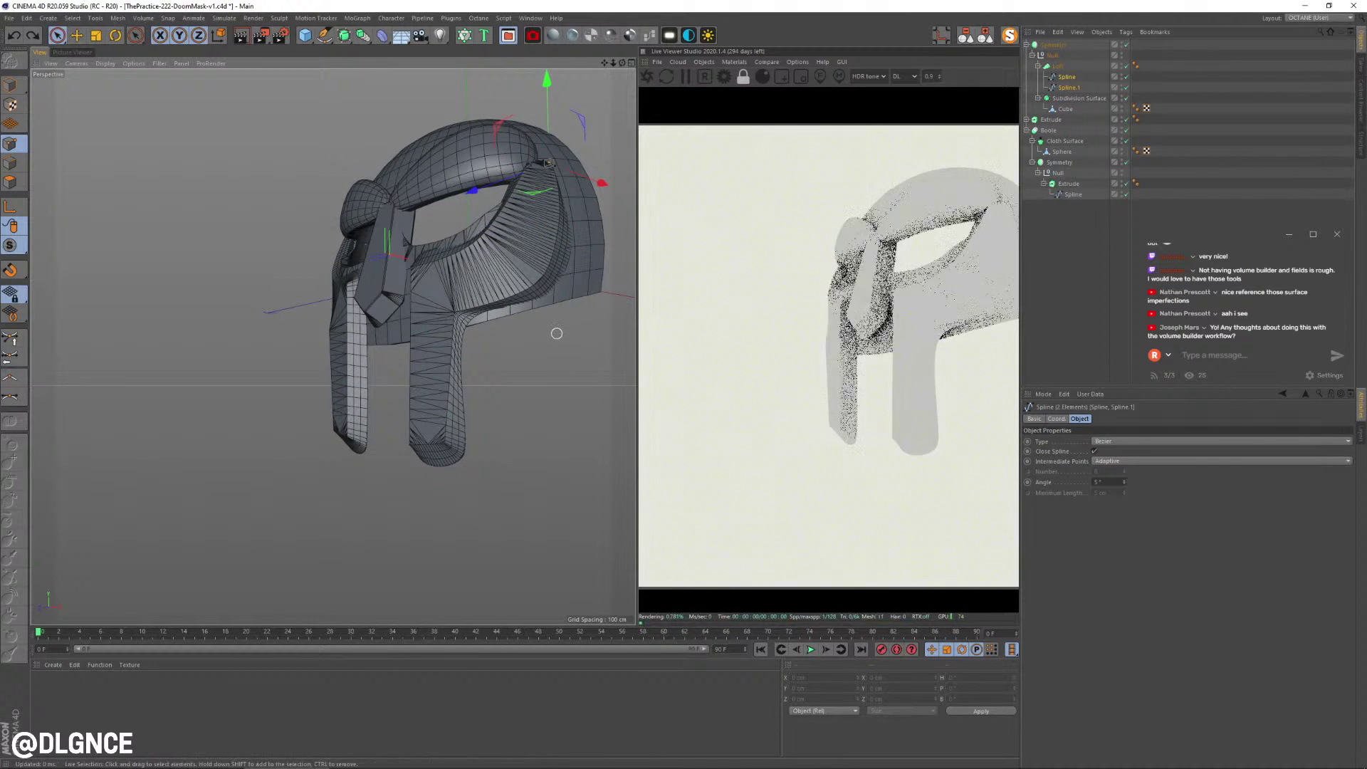
key(ctrl+z)
alt+drag(504, 316, 562, 341)
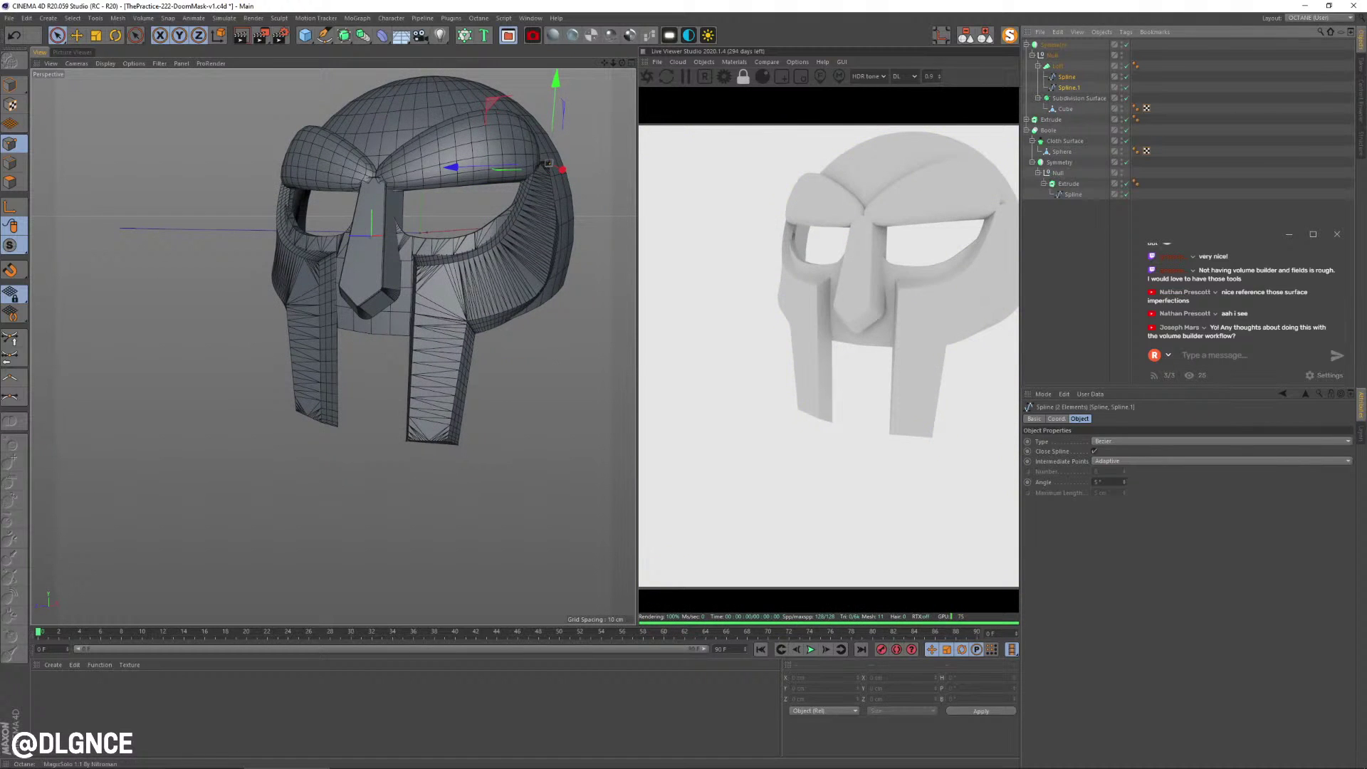
- Isolate the cheek guard's splines and try soft interpolation on the inner spline's outer top corner point
click(1009, 35)
click(485, 476)
alt+drag(518, 388, 502, 187)
click(445, 258)
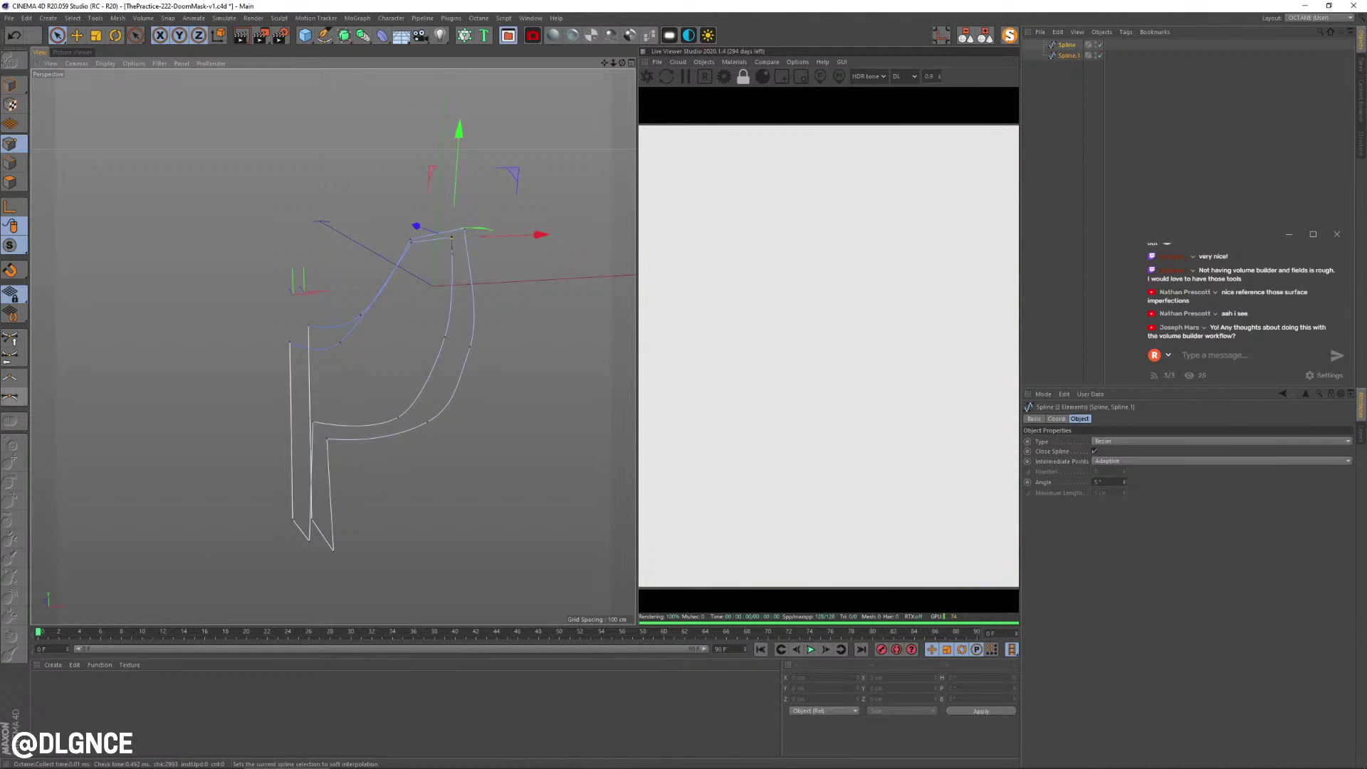
click(12, 397)
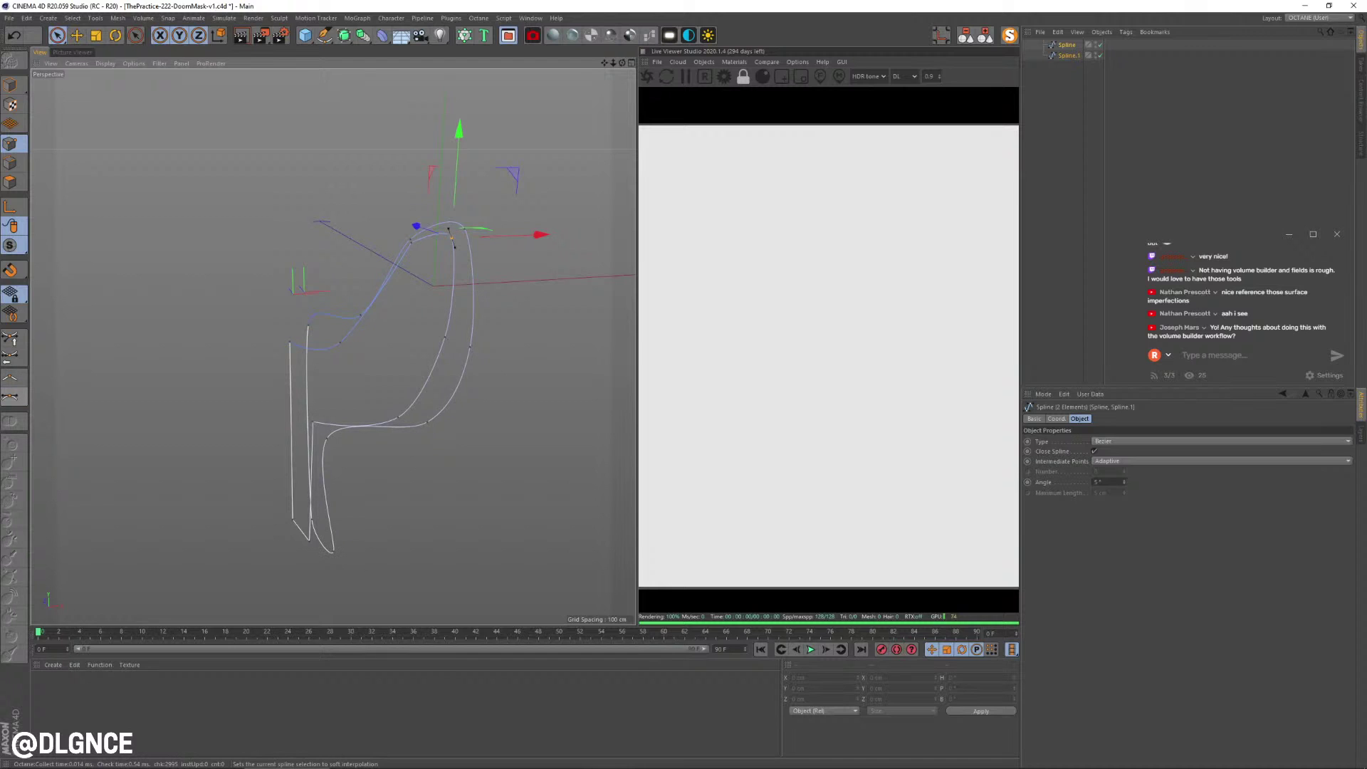
mouse_move(544, 407)
alt+mouse_down()
mouse_move(619, 362)
mouse_move(532, 423)
alt+mouse_up()
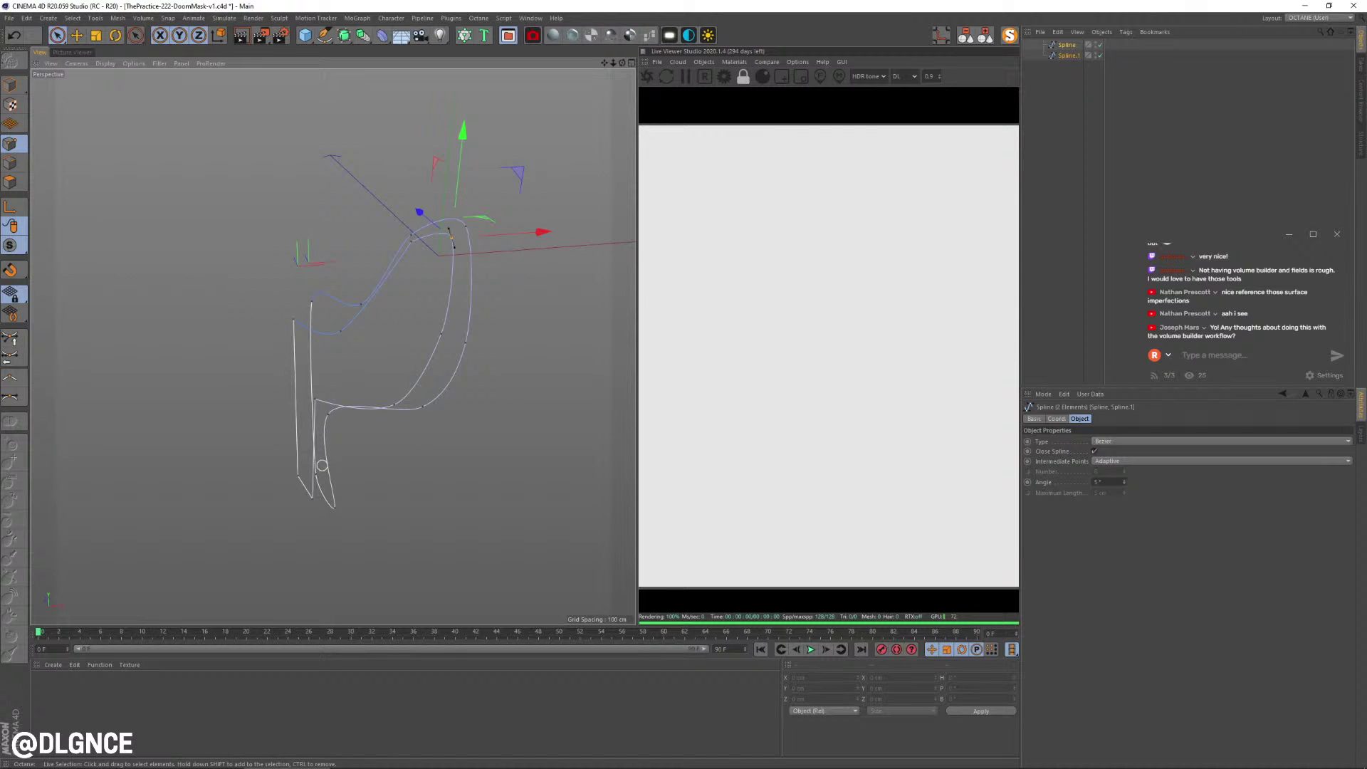
alt+drag(504, 530, 452, 484)
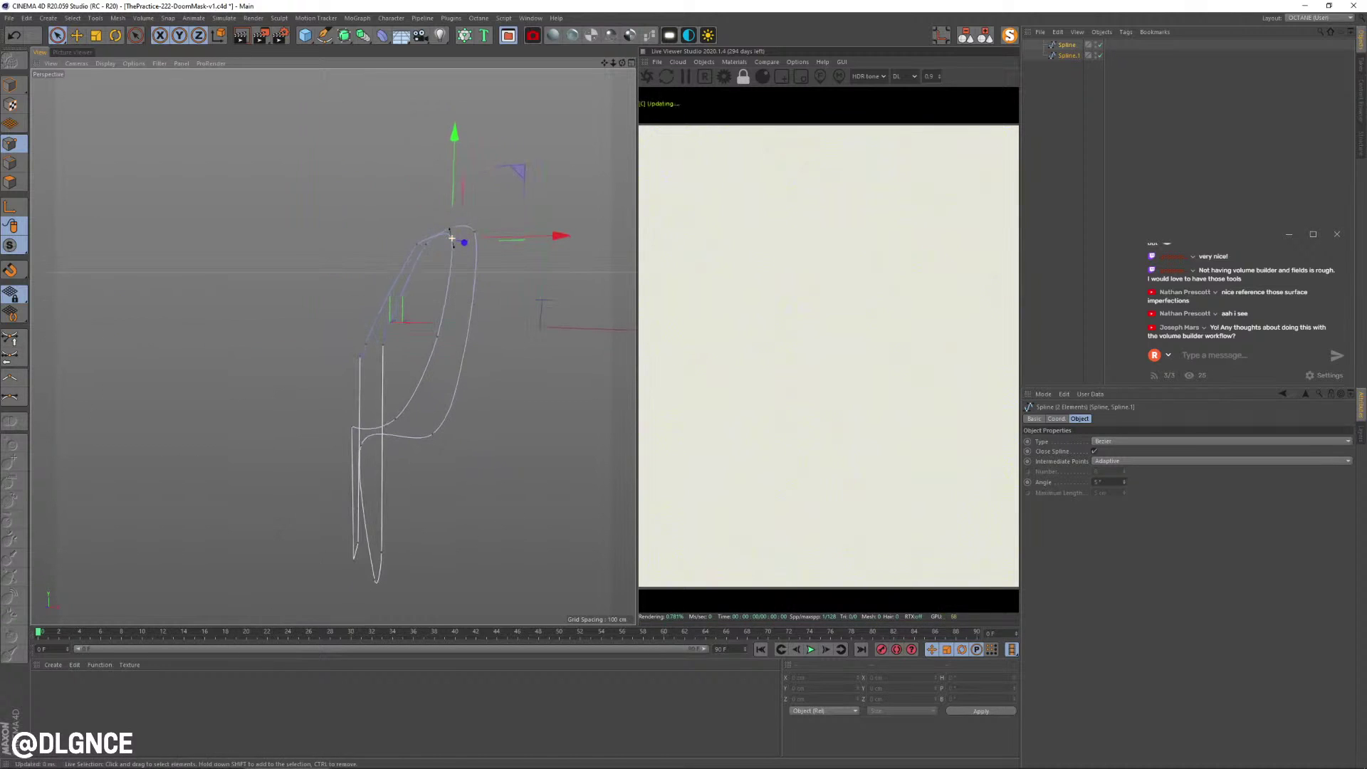
alt+drag(571, 422, 357, 455)
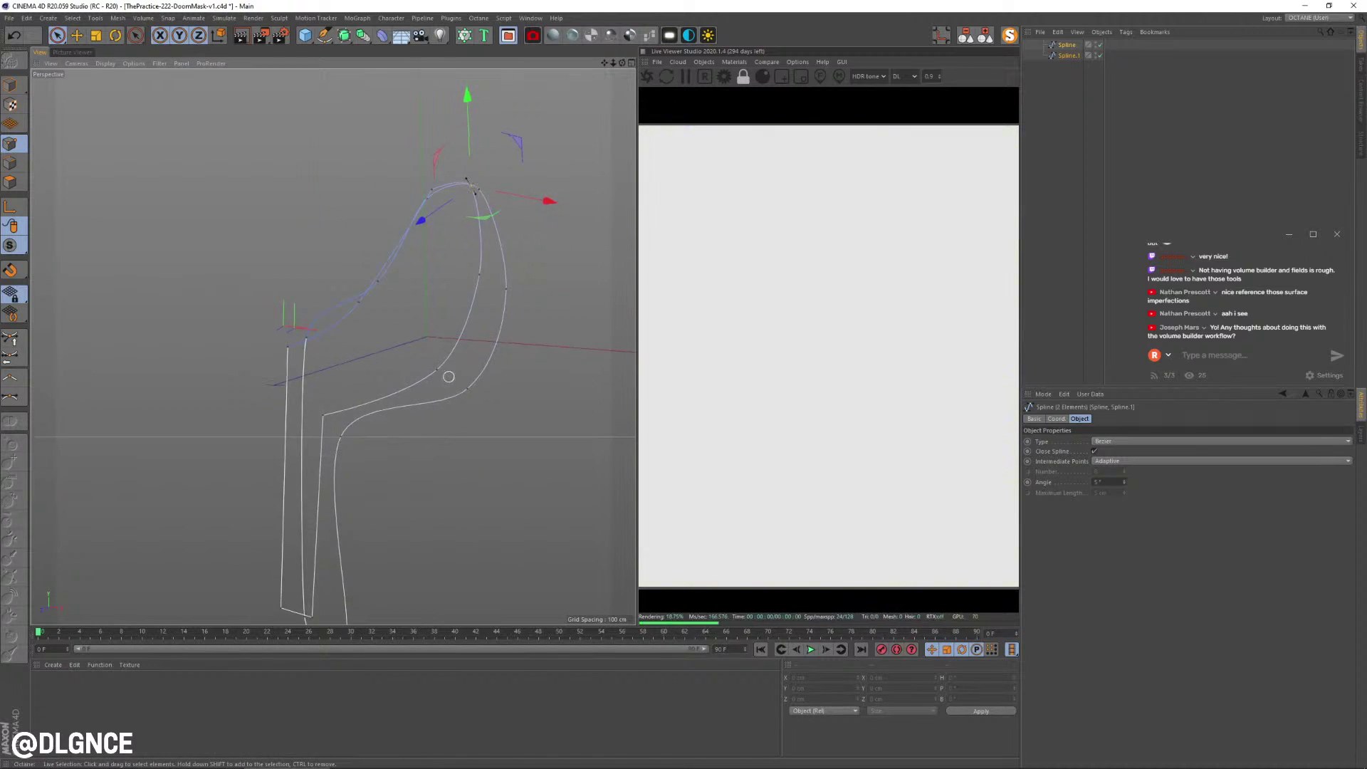
- Undo the soft interpolation and reselect the outer top corner of the cheek guard's splines
key(ctrl+z)
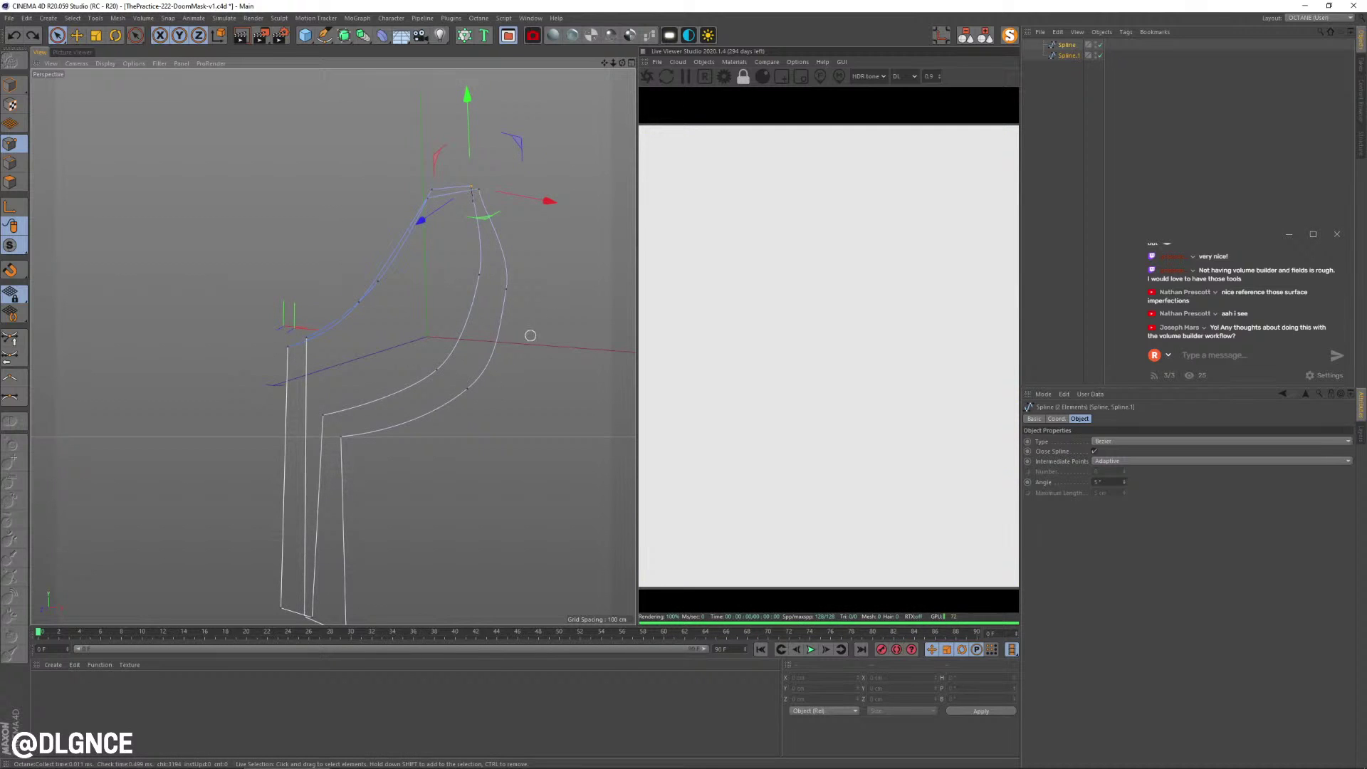
alt+drag(530, 336, 475, 382)
key(ctrl+z)
click(489, 173)
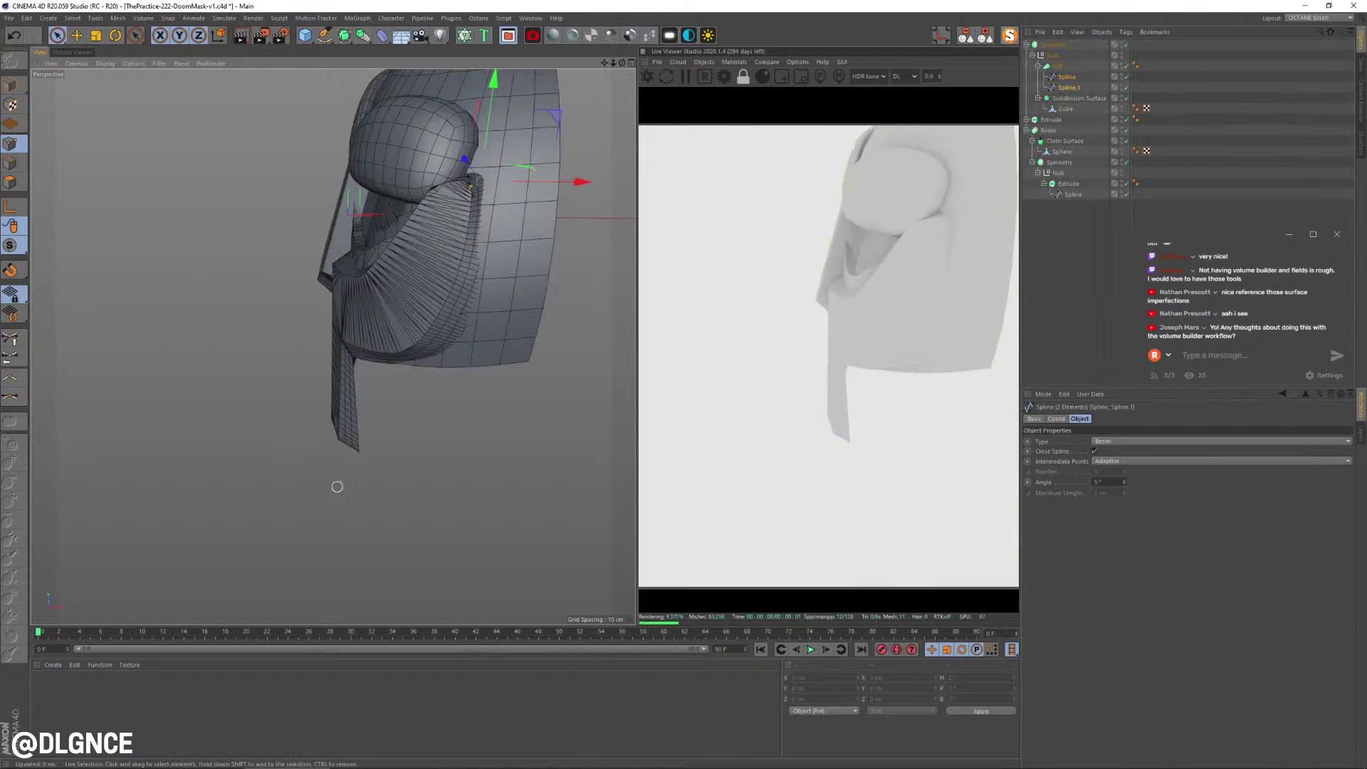
- Select the inner bottom corner point of the cheek guard's prong and move it slightly, about 1.4 cm
mouse_move(337, 487)
alt+mouse_down()
mouse_move(373, 502)
mouse_move(467, 458)
mouse_move(407, 414)
alt+mouse_up()
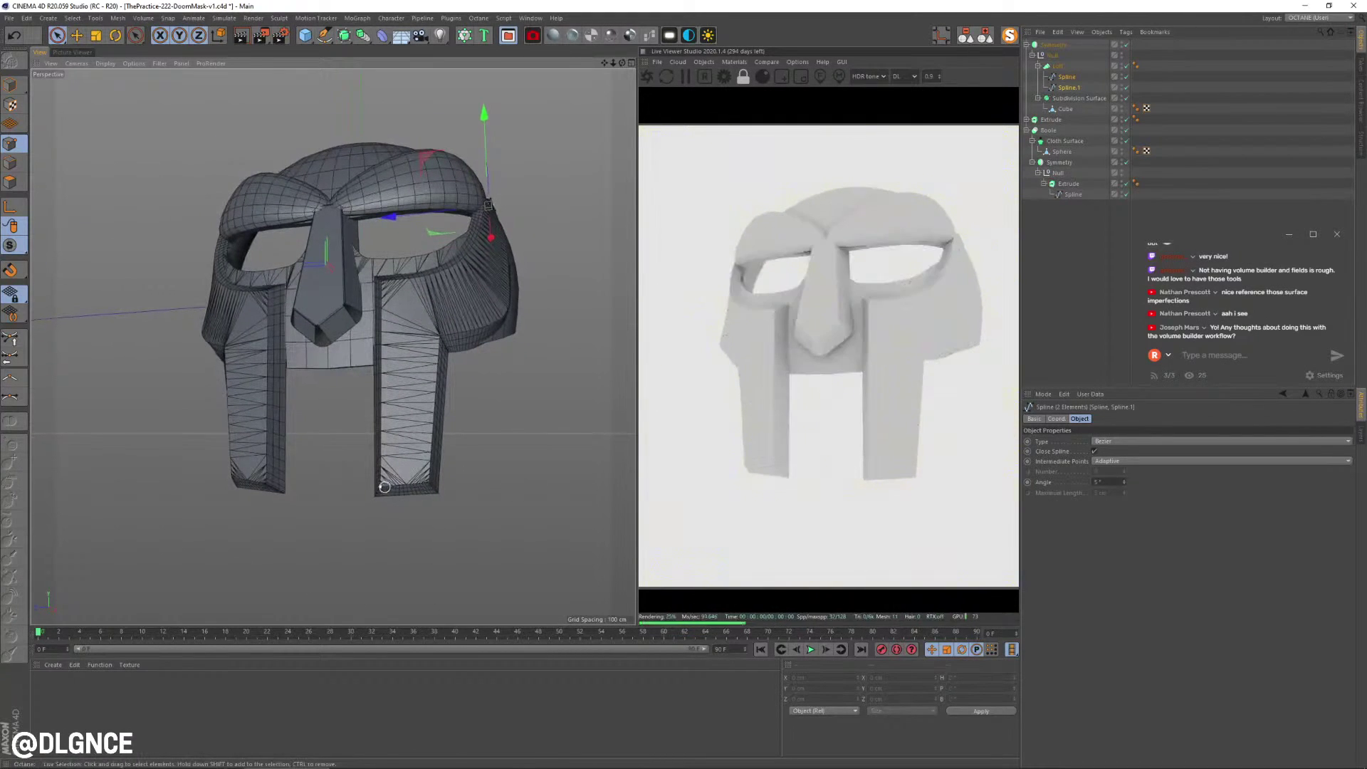
drag(325, 427, 327, 429)
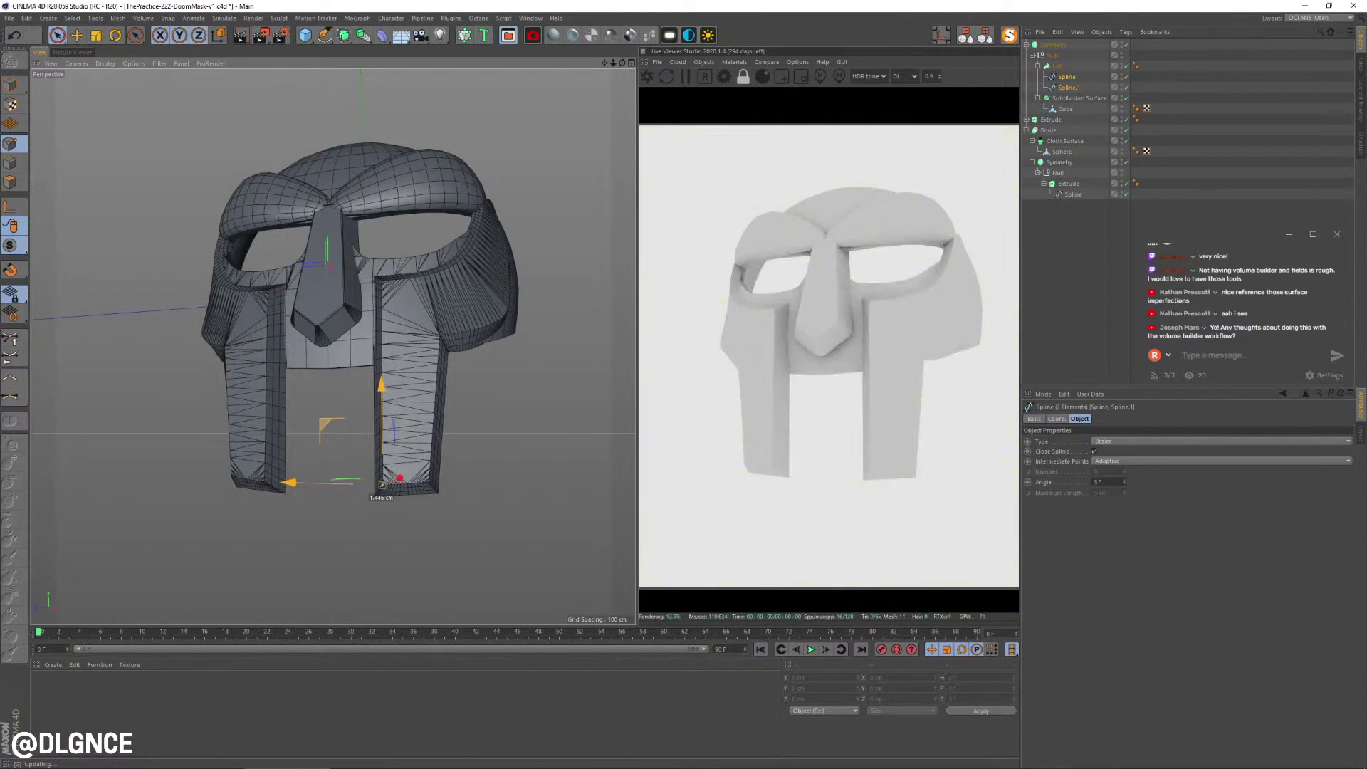
alt+middle_drag(327, 429, 292, 482)
alt+drag(293, 482, 160, 509)
alt+drag(347, 544, 621, 185)
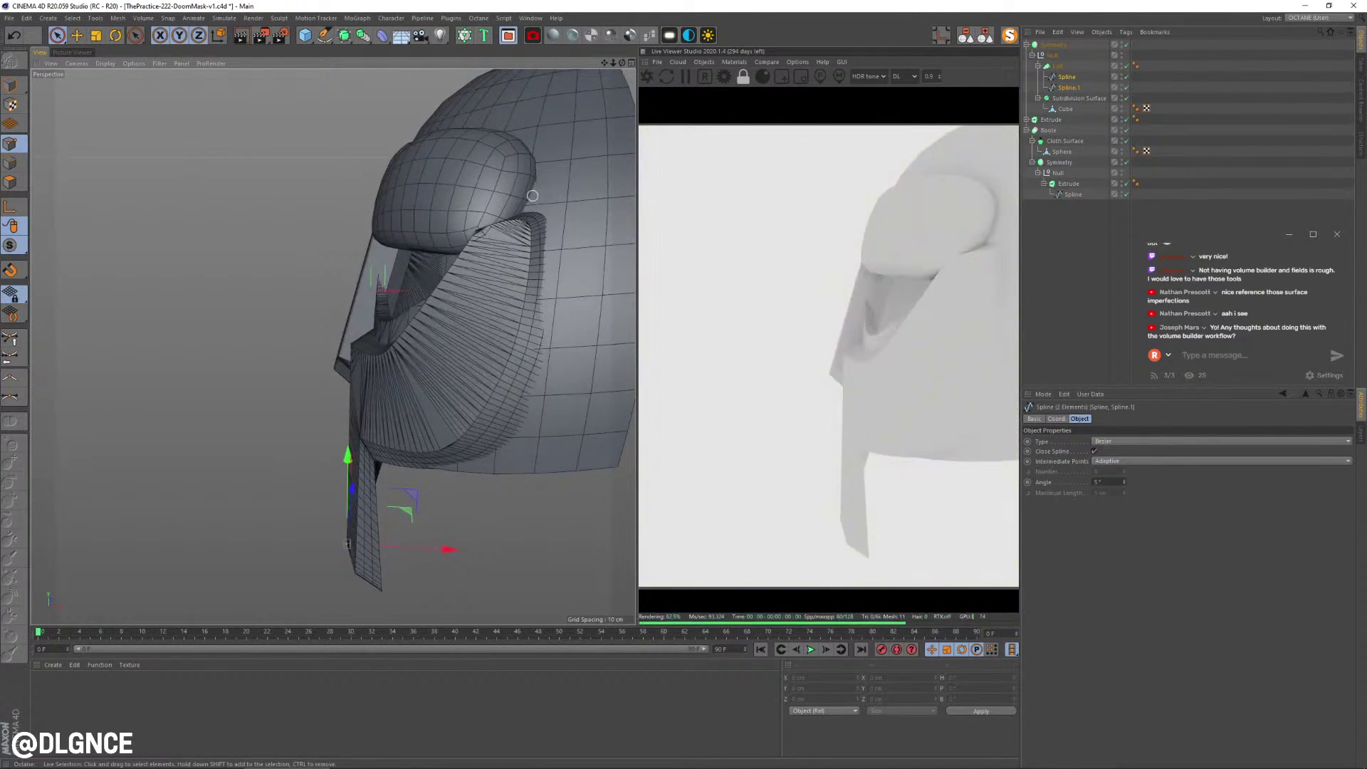
- Select the cheek guard's outer top corner and adjust its position and rotation beneath the brow piece
drag(537, 198, 398, 274)
drag(509, 220, 432, 236)
key(r)
key(r)
alt+drag(431, 242, 477, 245)
- Select the middle point on the cheek guard's outer edge and shift it sideways to follow the helmet's side
key(space)
click(439, 380)
alt+drag(439, 380, 570, 379)
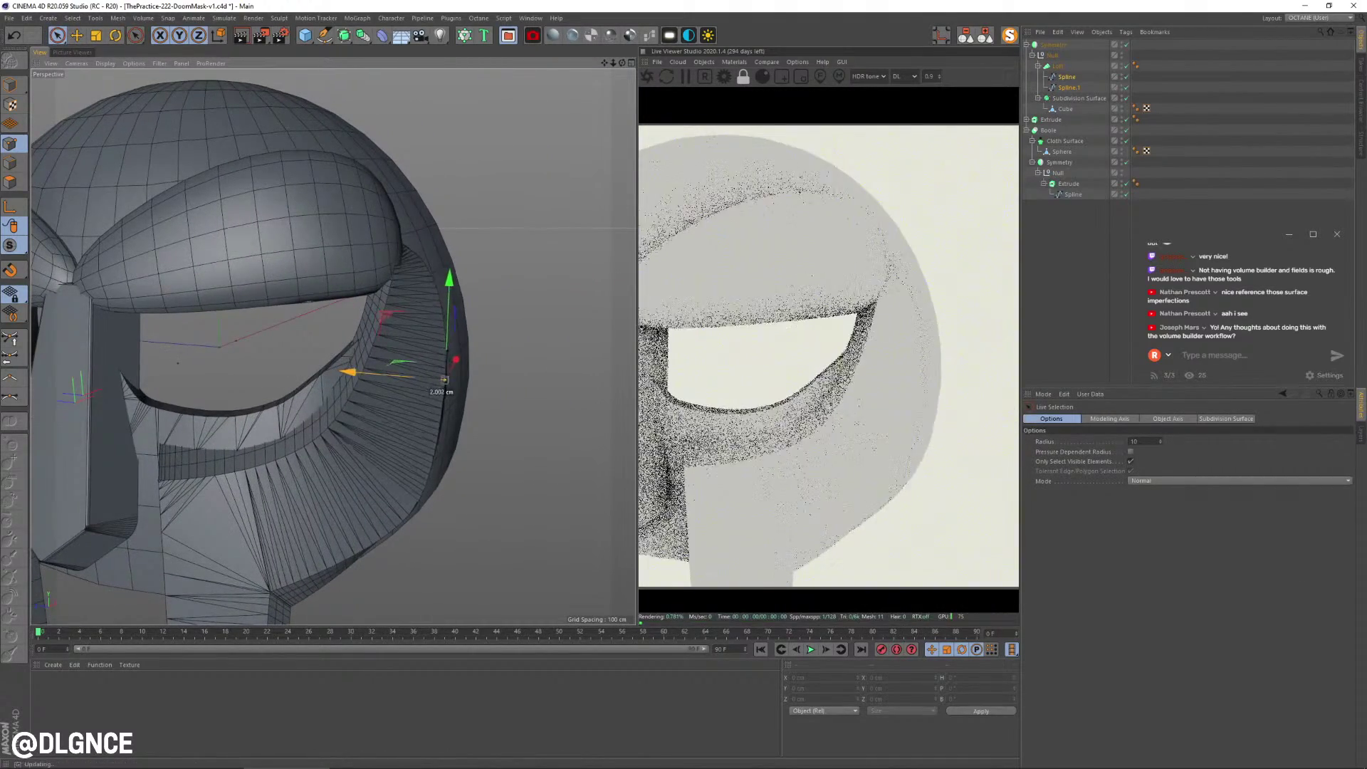
alt+drag(439, 379, 479, 481)
alt+middle_drag(478, 481, 478, 438)
alt+drag(479, 439, 479, 451)
alt+middle_drag(479, 451, 445, 460)
- Select the outer corner point where the prong meets the cheek and move it inward to narrow the prong
alt+drag(333, 346, 347, 418)
click(399, 394)
alt+right_drag(347, 418, 375, 406)
alt+drag(375, 406, 479, 479)
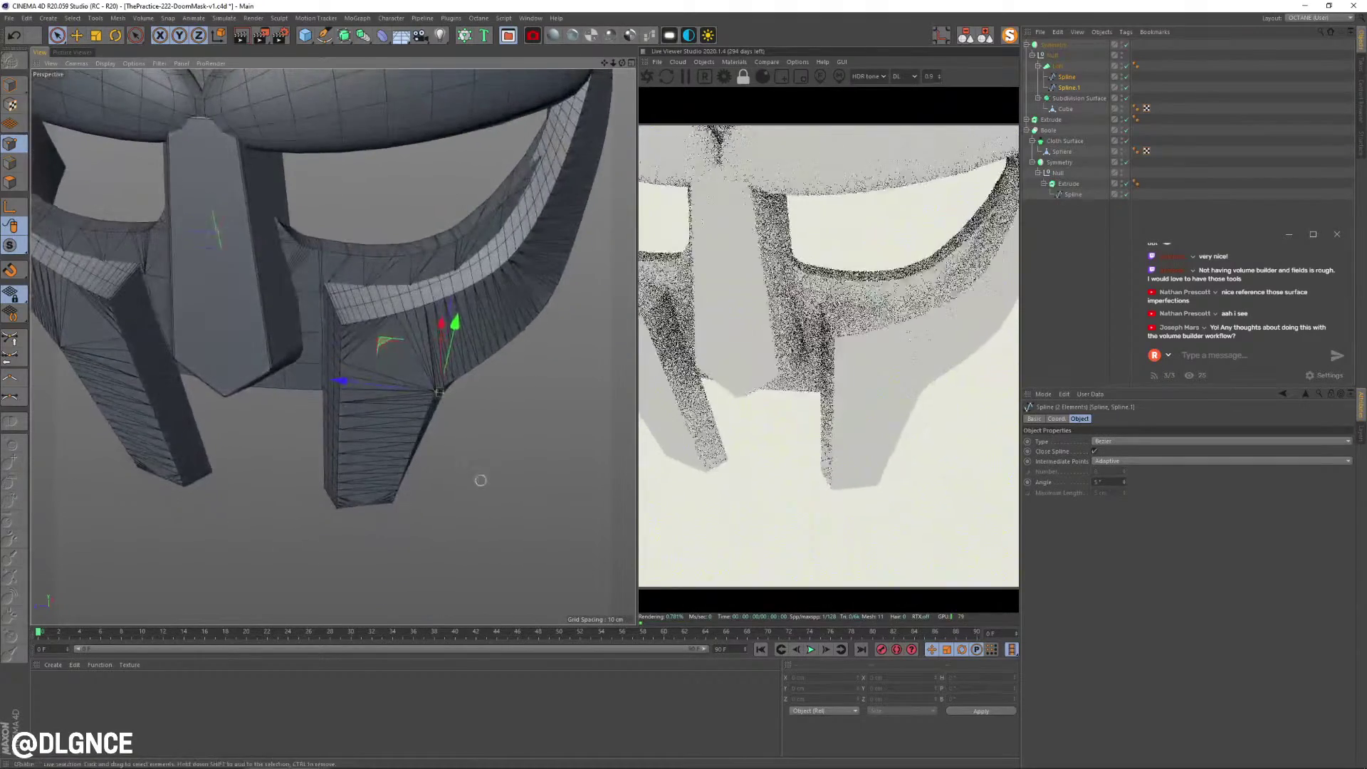
mouse_move(439, 392)
alt+mouse_down()
mouse_move(420, 420)
mouse_move(437, 392)
mouse_move(363, 375)
mouse_move(424, 388)
alt+mouse_up()
scroll(343, 383, down, 6)
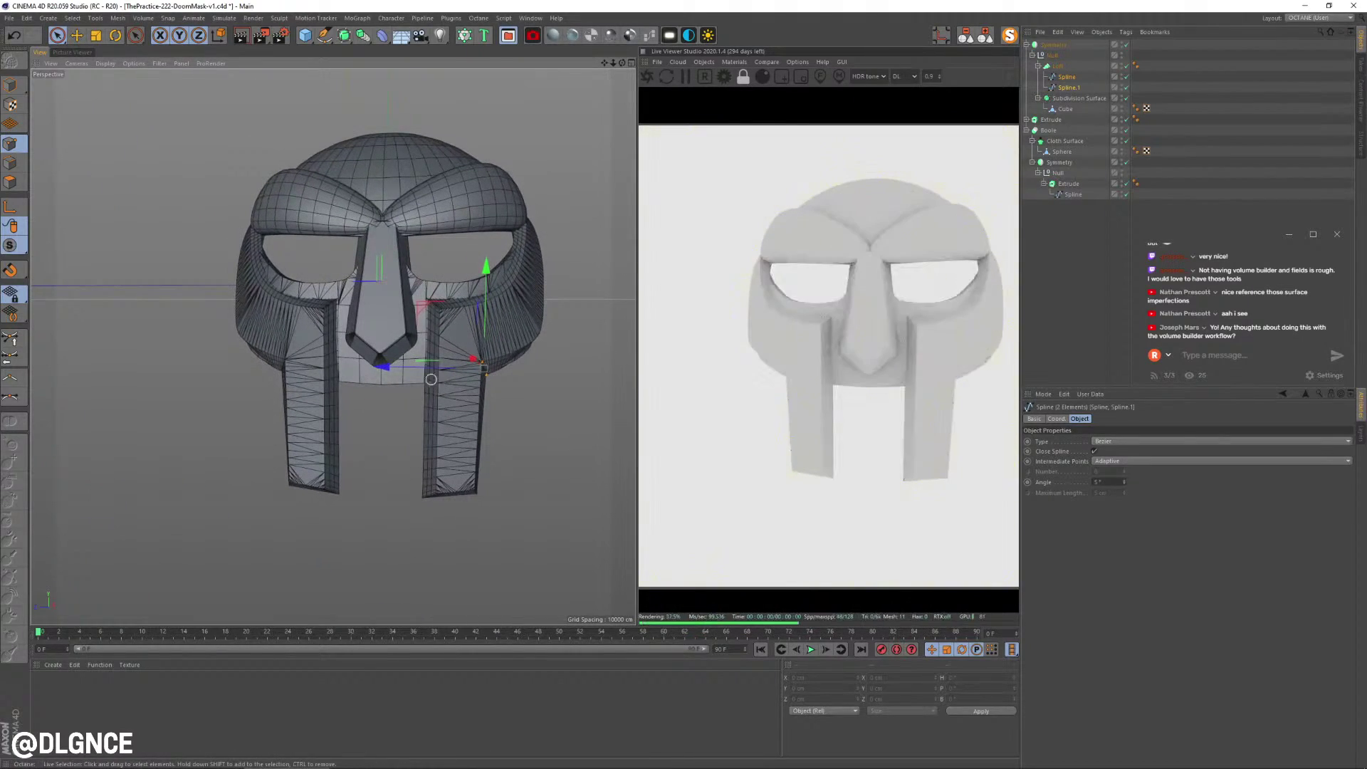
drag(384, 367, 417, 408)
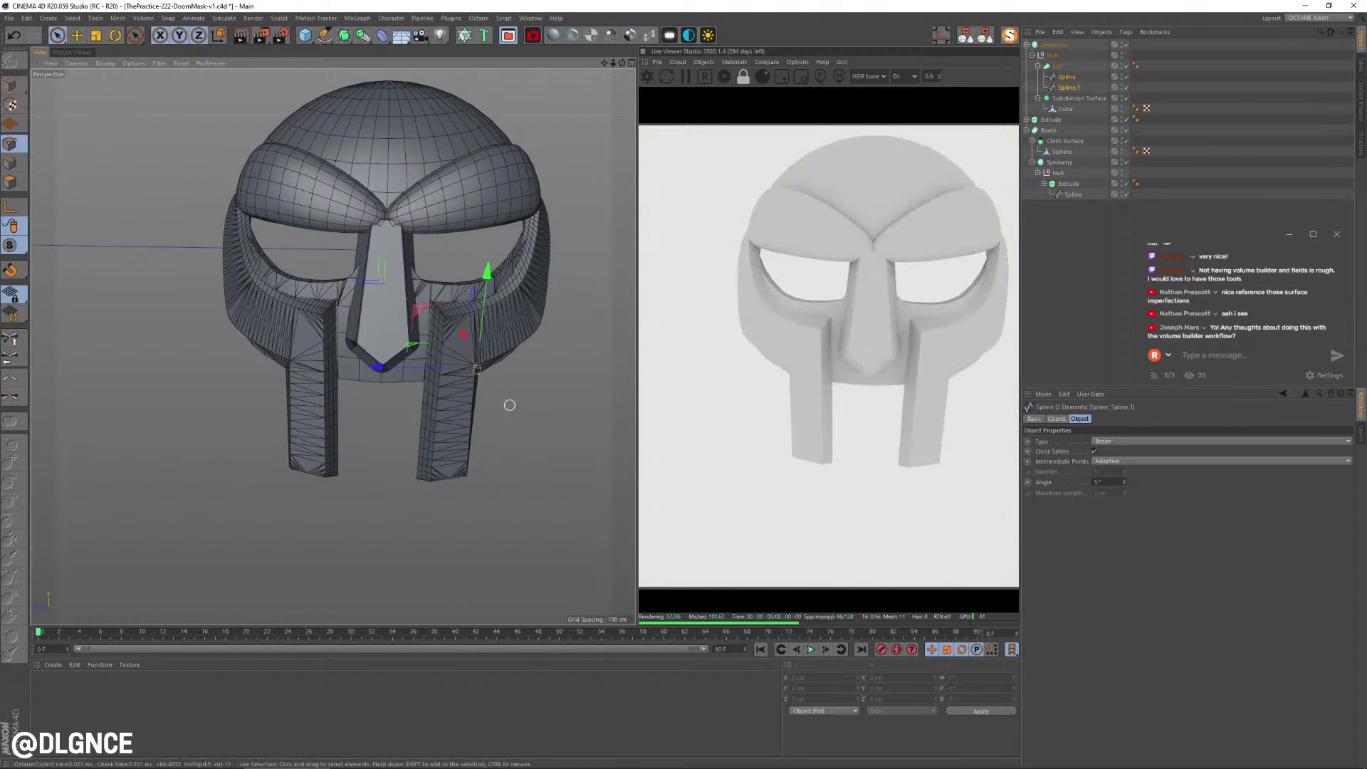
- Move the prong's outer bottom corner point inward so the prong tapers towards its end
alt+drag(509, 397, 613, 405)
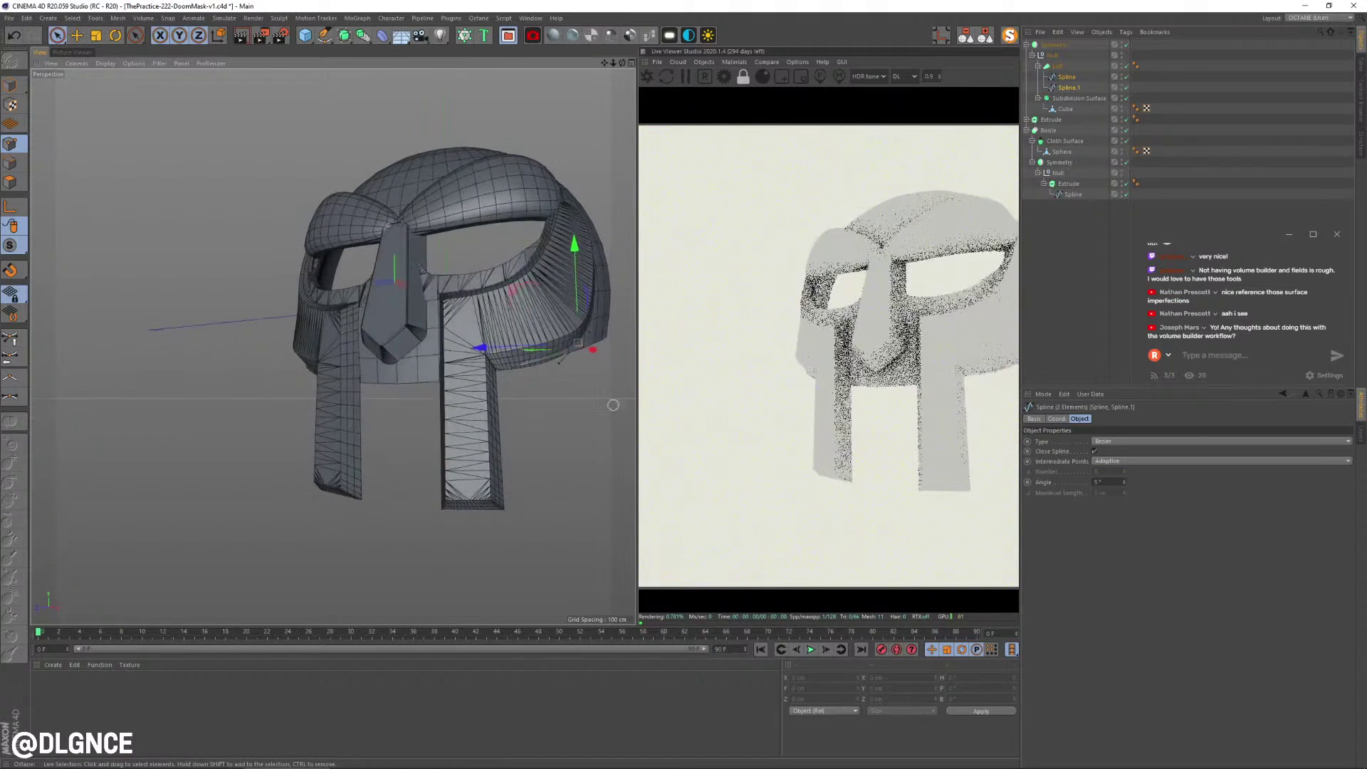
drag(568, 455, 477, 557)
drag(407, 496, 503, 449)
scroll(503, 448, down, 3)
alt+middle_drag(501, 428, 467, 454)
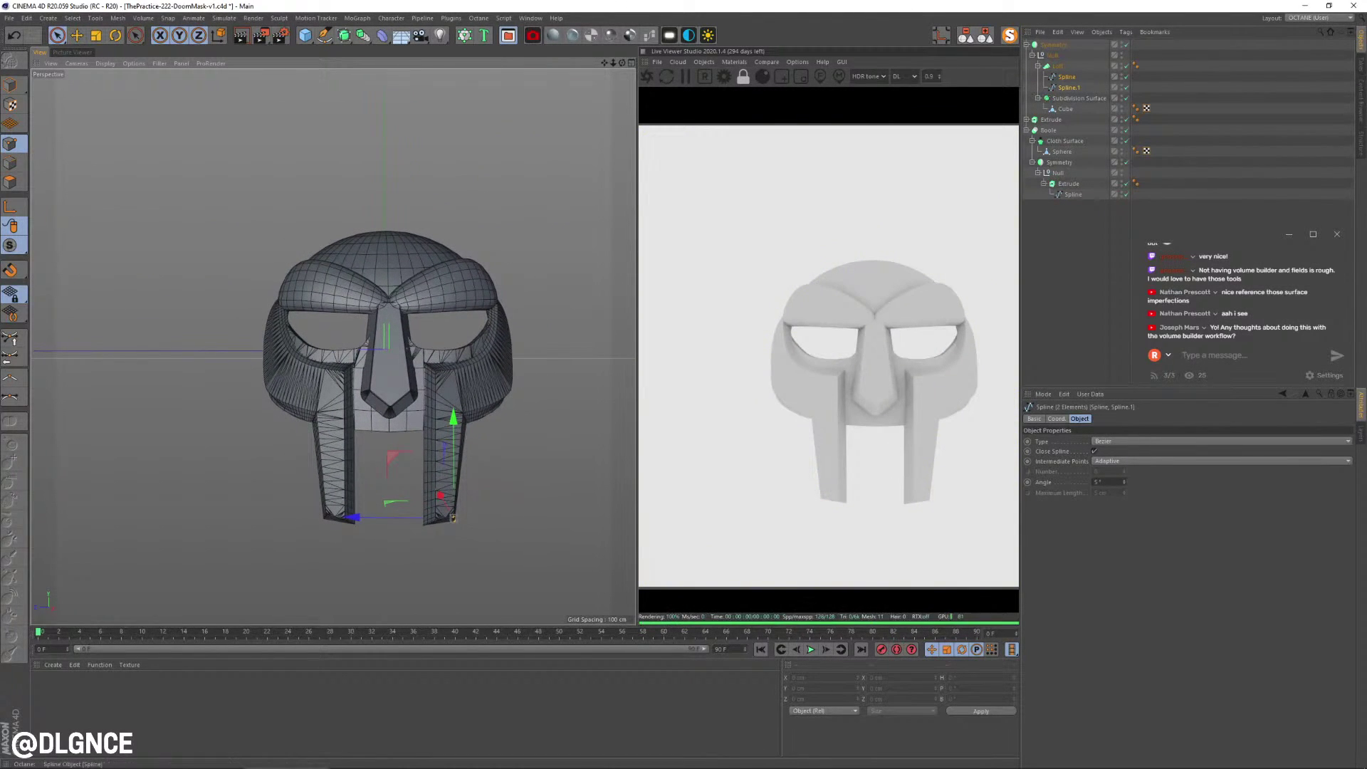
- Add a cube primitive, scale it down to a block about 21 by 73 by 73 cm and place it at the mask's forehead
click(10, 85)
click(427, 158)
alt+drag(356, 313, 396, 356)
click(305, 35)
alt+drag(358, 133, 455, 137)
key(t)
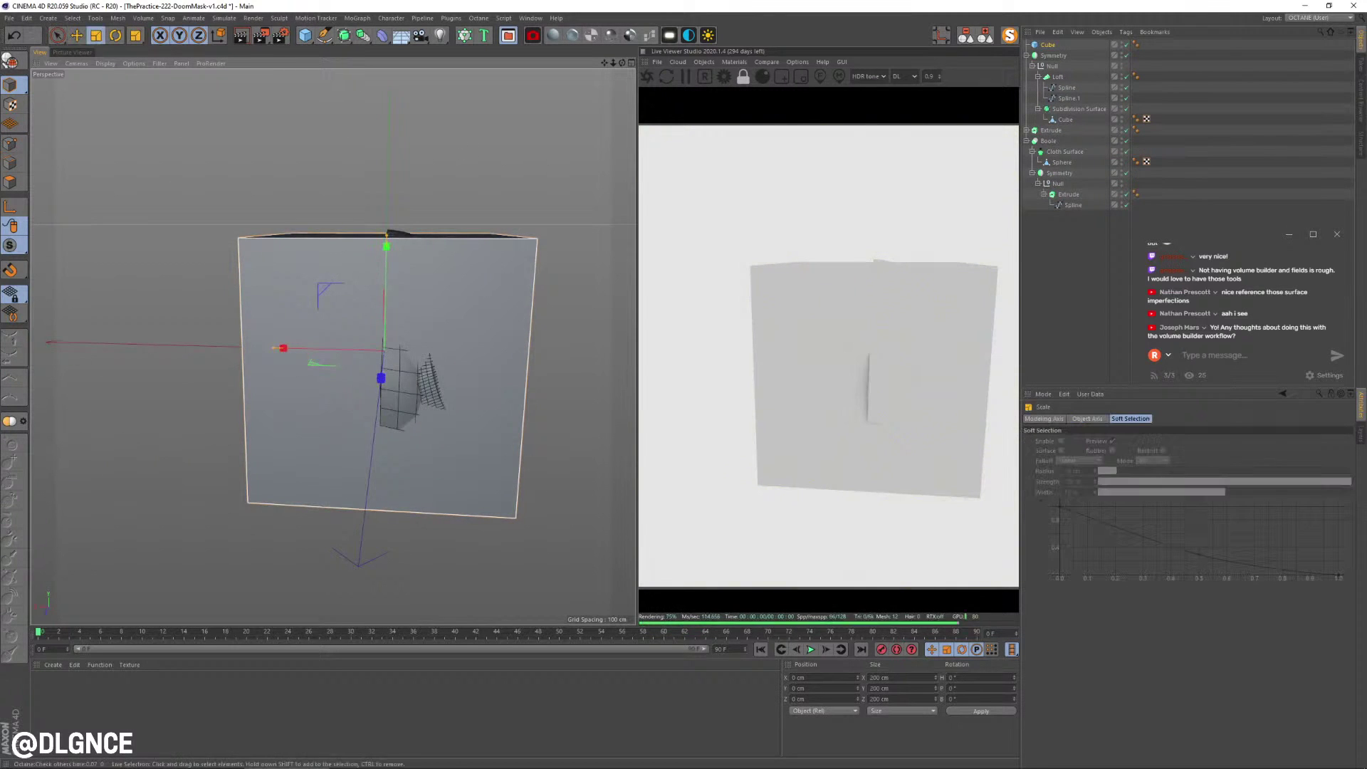
drag(510, 288, 410, 295)
key(e)
drag(324, 288, 306, 191)
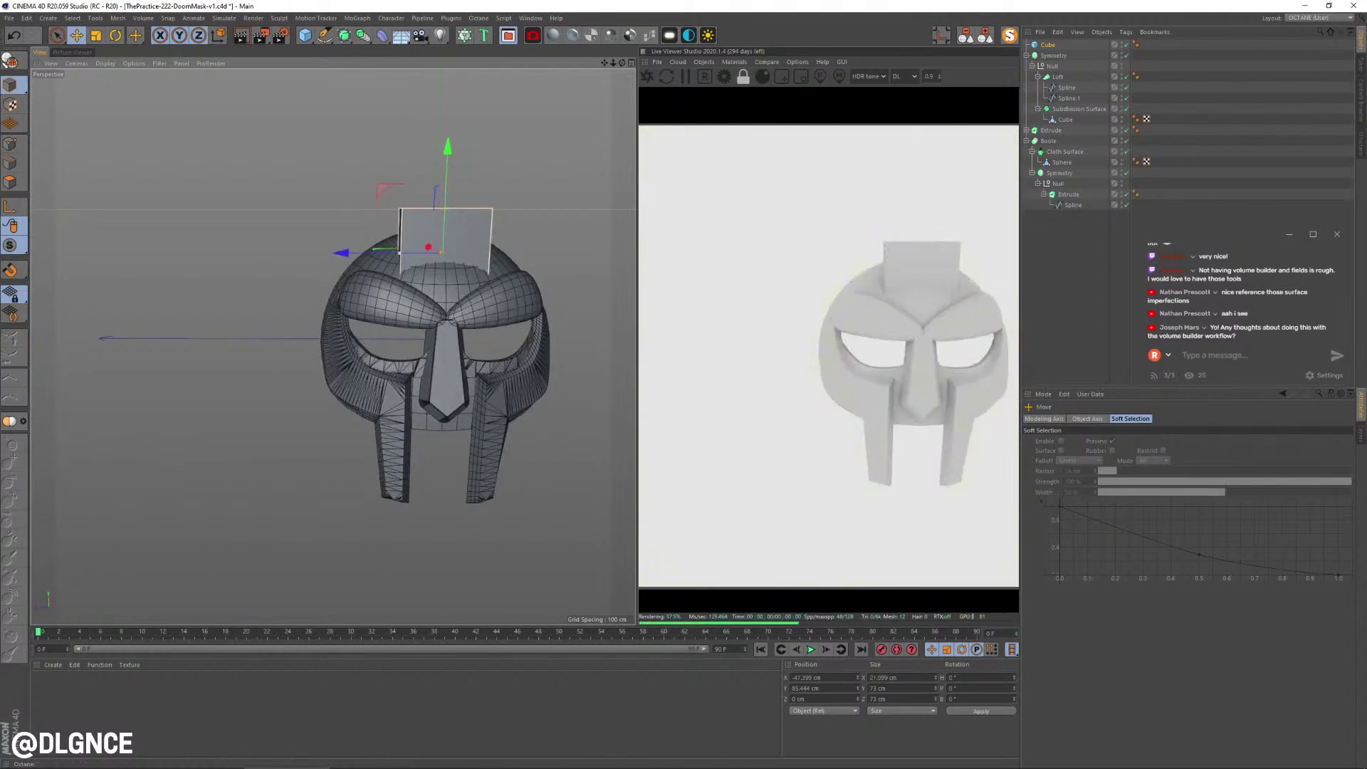
- Widen the cube to about 167 cm across the forehead and divide its Z direction into 4 segments
drag(403, 253, 431, 281)
alt+right_drag(431, 281, 499, 296)
alt+drag(498, 295, 427, 284)
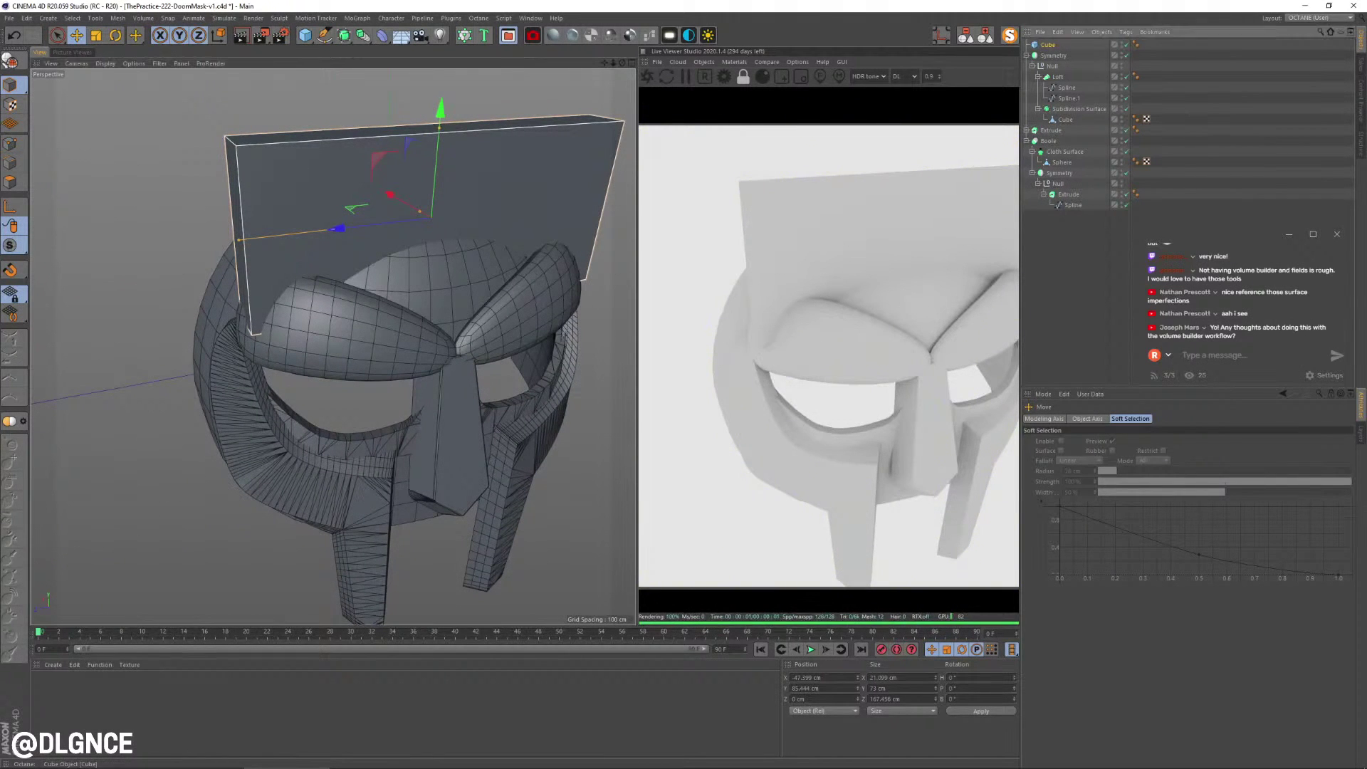
click(1048, 45)
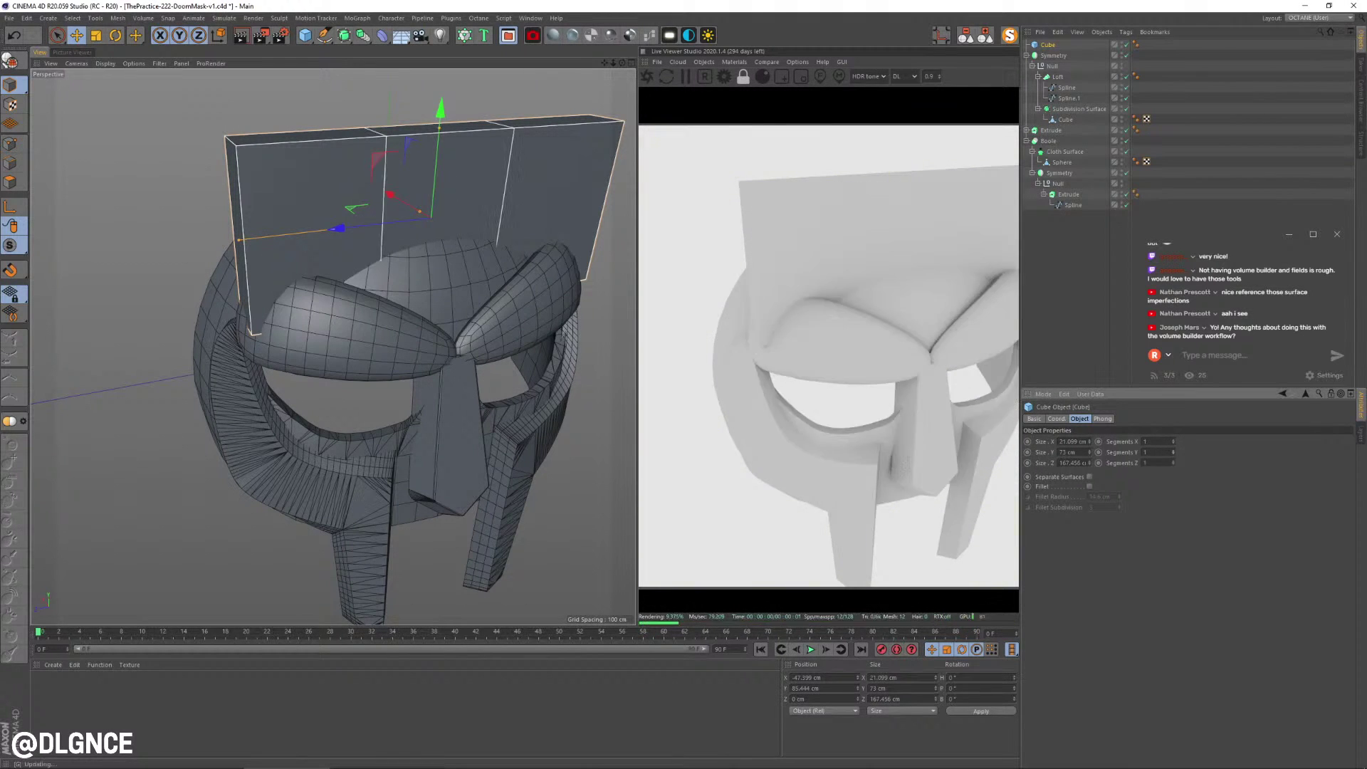
- Deepen the cube to about 37 cm, reduce its height to 62.4 cm and make it editable
alt+drag(306, 320, 462, 307)
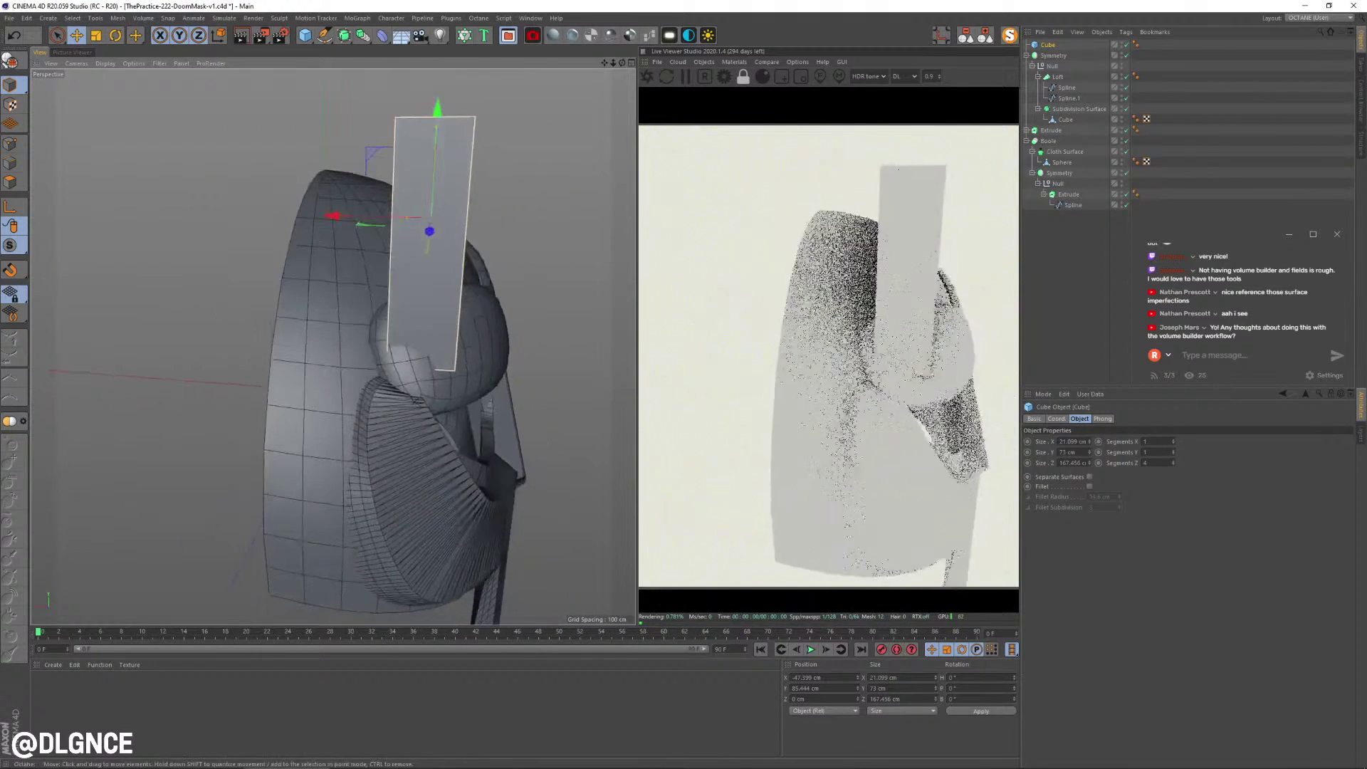
drag(407, 218, 388, 217)
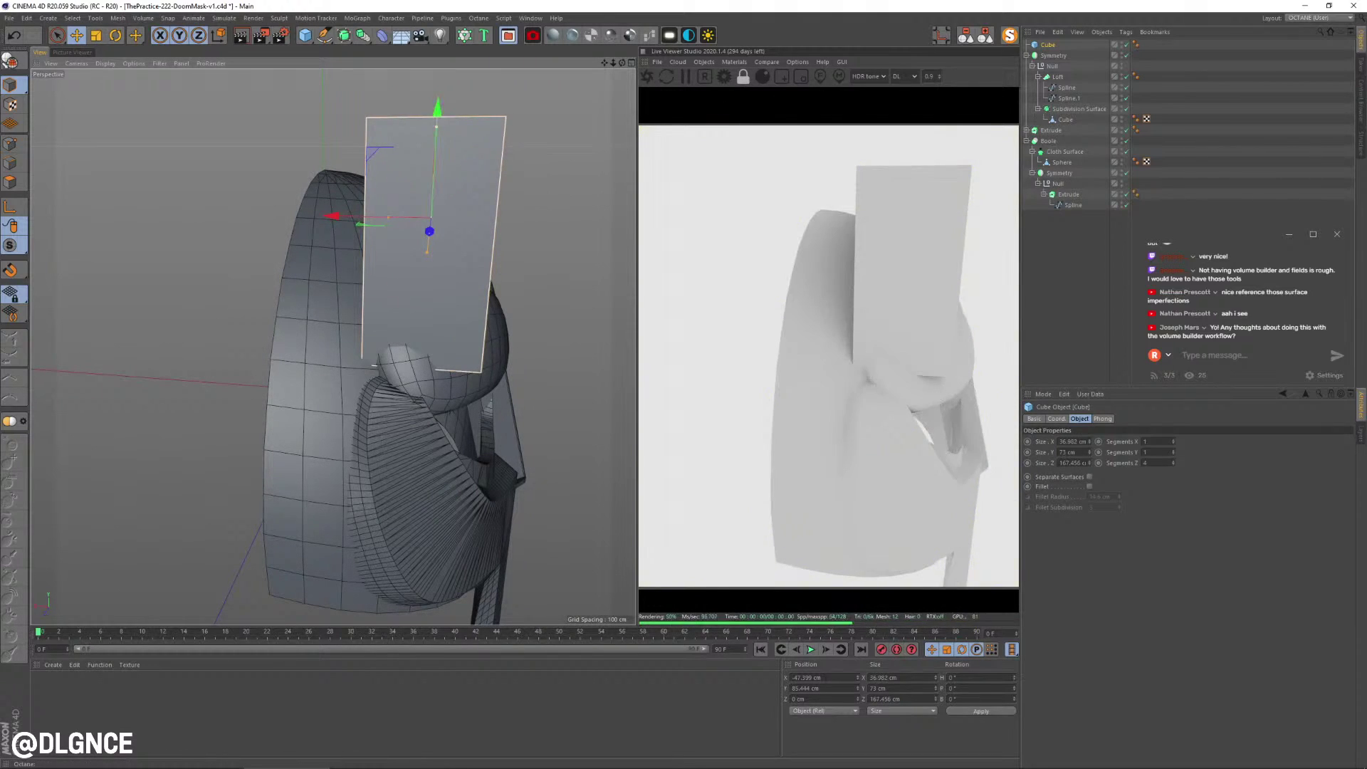
key(c)
alt+drag(541, 171, 445, 214)
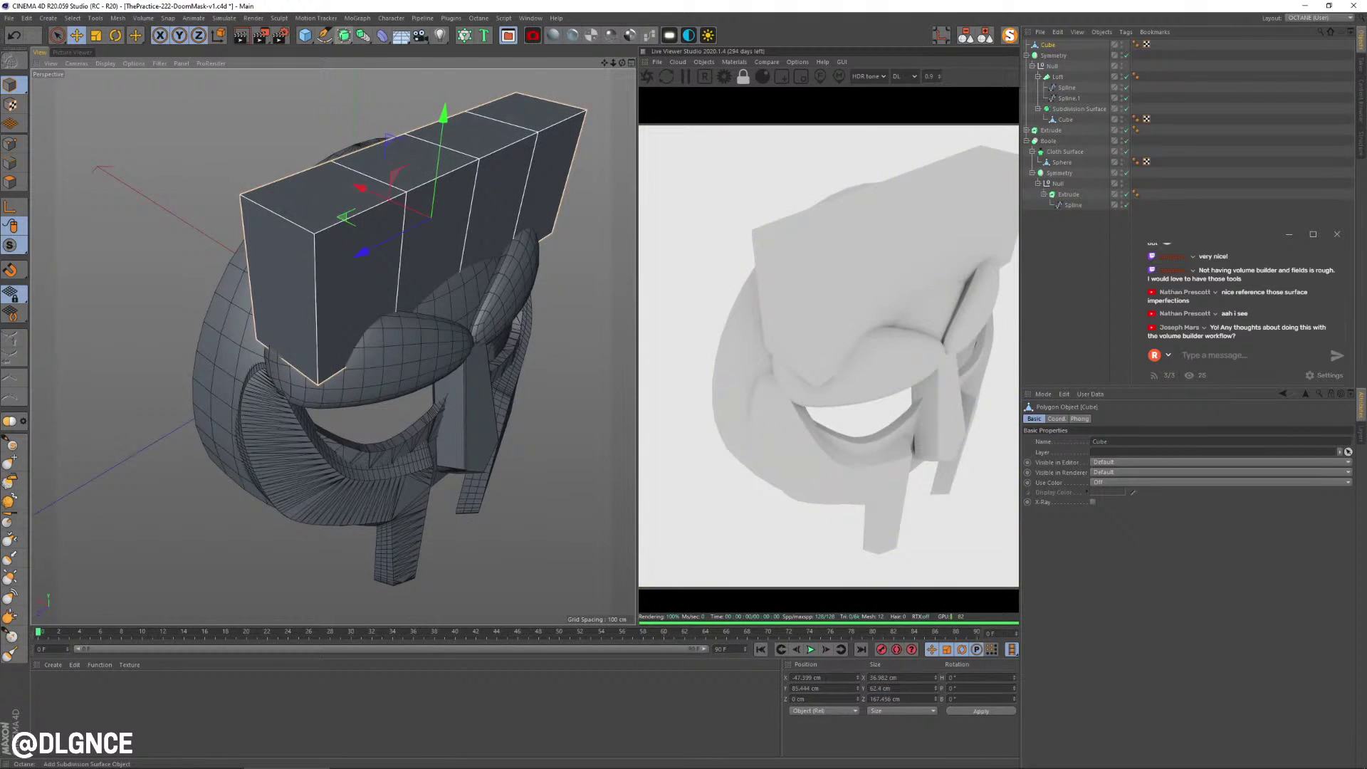
- Place the forehead cube in a Subdivision Surface with editor and renderer subdivision both set to 1
alt+click(343, 35)
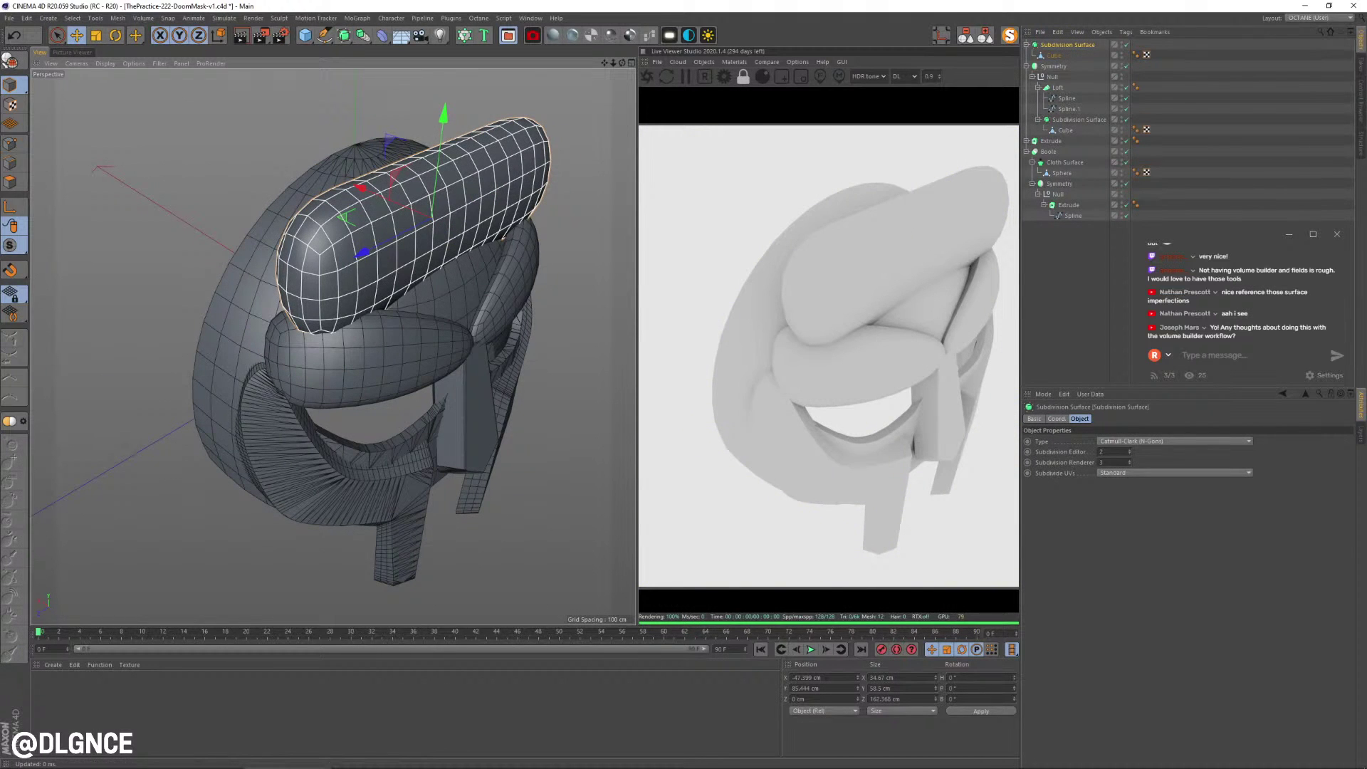
click(1129, 465)
click(1130, 453)
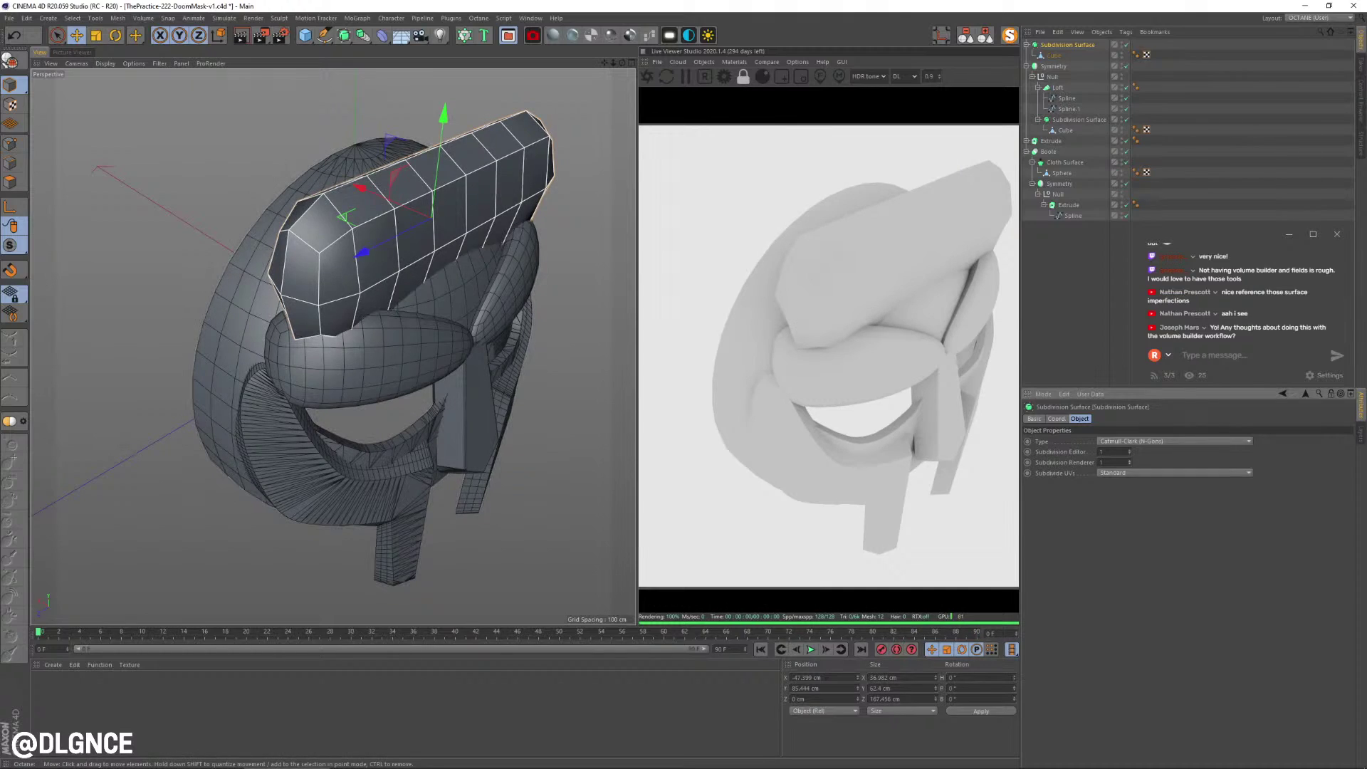
- Tilt the subdivided forehead piece backward and lower it onto the brow pieces
key(r)
drag(480, 201, 455, 165)
key(e)
alt+drag(427, 214, 541, 167)
drag(450, 226, 455, 302)
- Select the forehead cube's middle edge loops and push them forward so the piece bulges at its centre
click(1053, 55)
click(10, 162)
key(u)
key(l)
click(404, 282)
key(e)
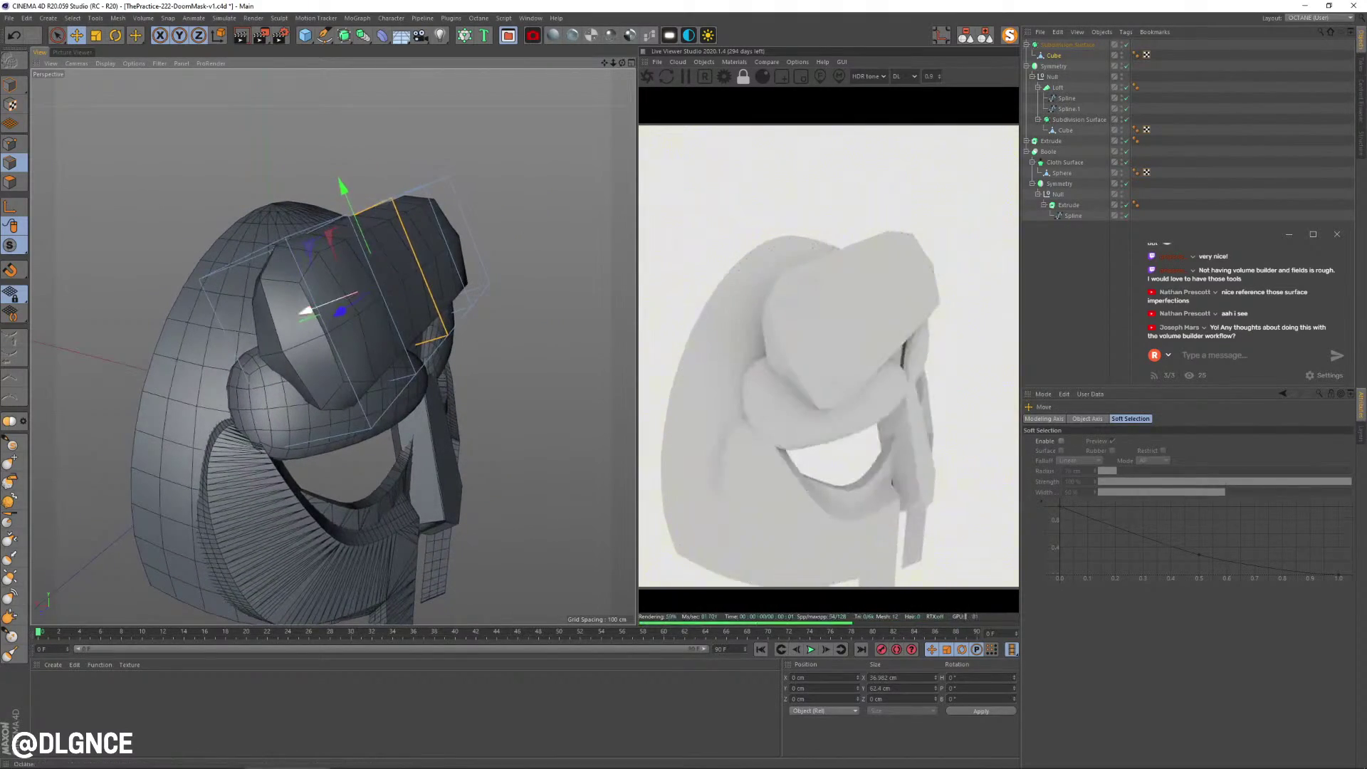
drag(306, 311, 256, 297)
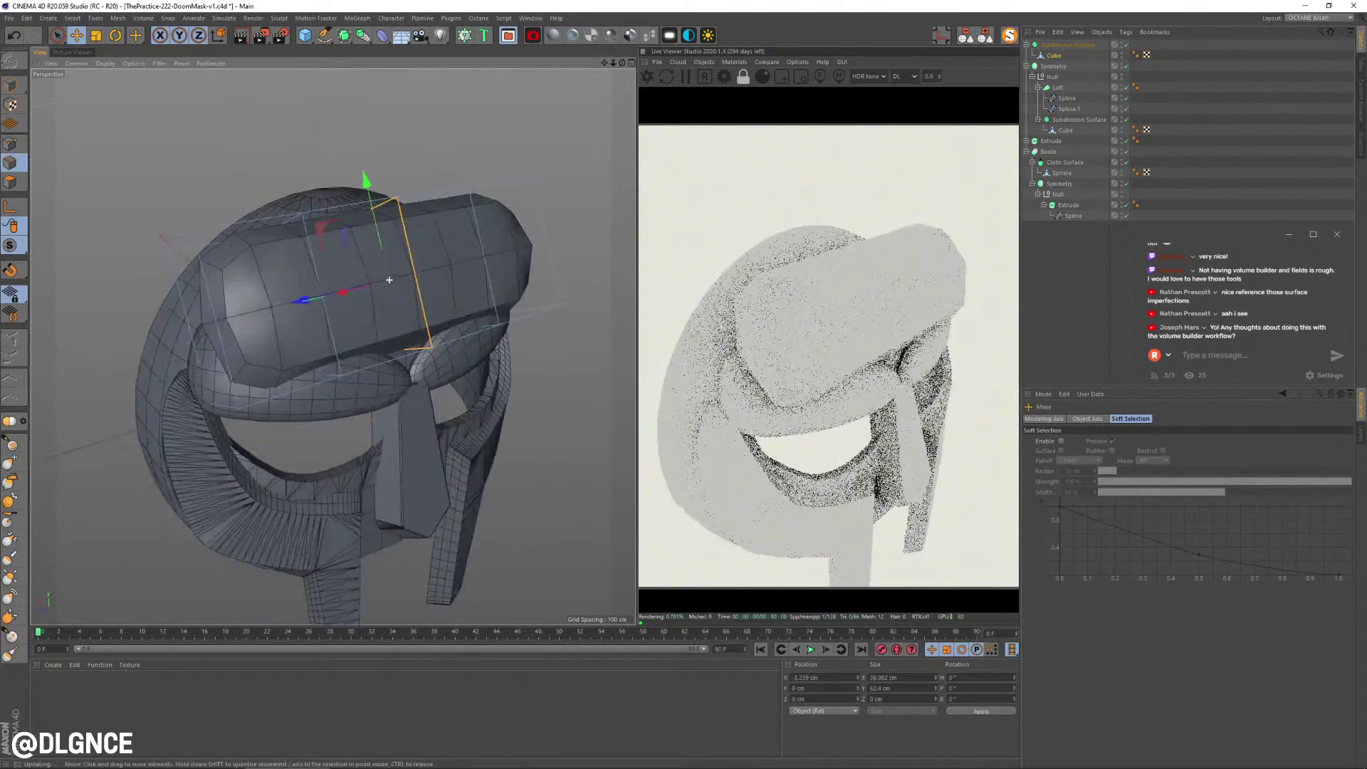
mouse_move(389, 280)
alt+mouse_down()
mouse_move(335, 279)
mouse_move(387, 280)
alt+mouse_up()
drag(310, 298, 326, 294)
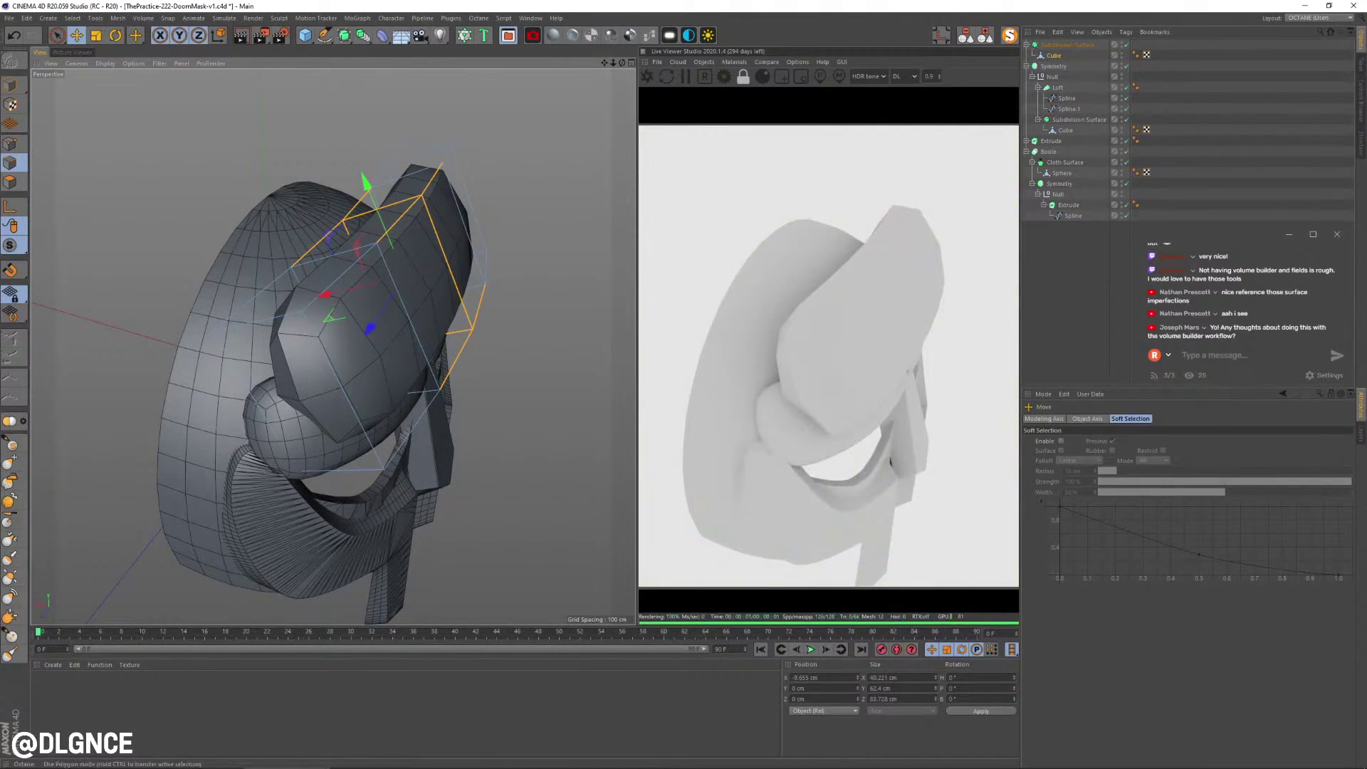
- Select both end faces of the forehead cube and move them back about 15 cm to wrap around the helmet
click(10, 183)
click(312, 395)
alt+drag(312, 395, 146, 381)
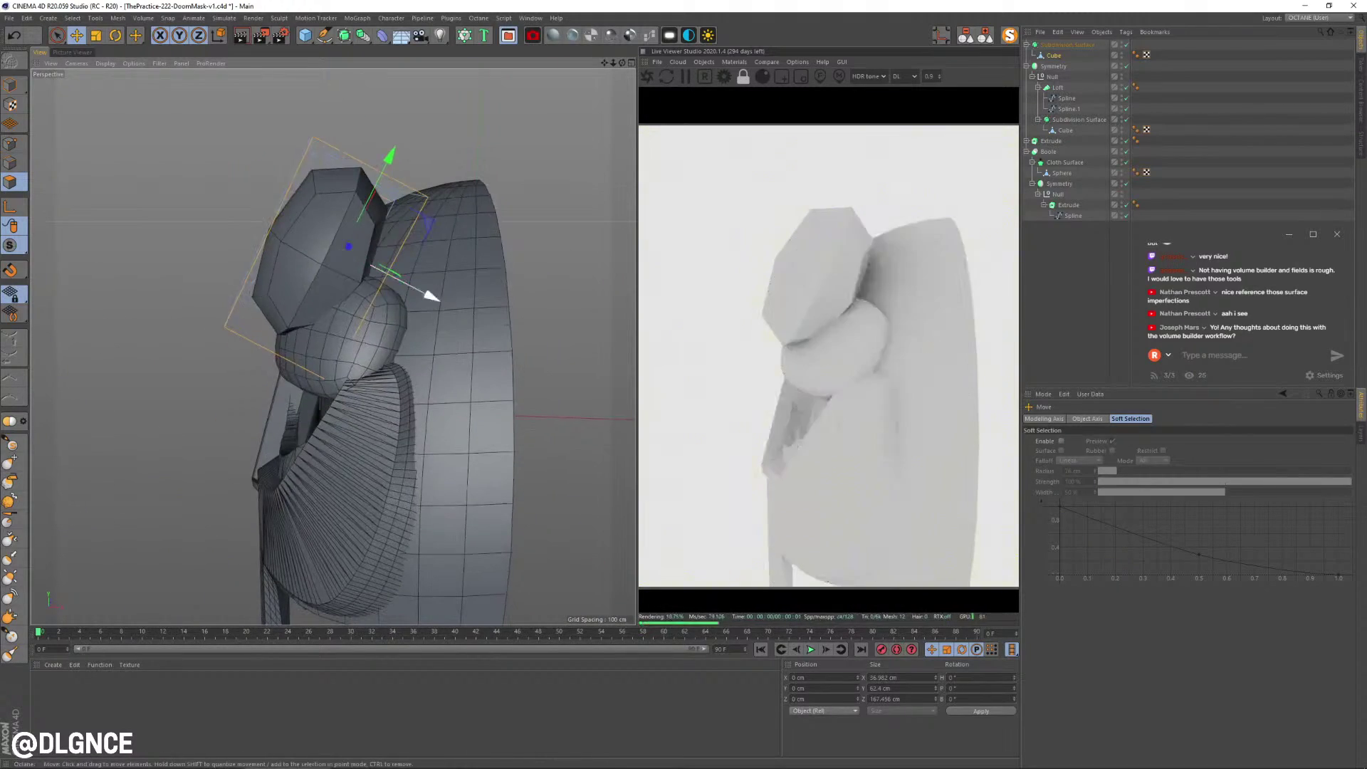
drag(431, 297, 544, 305)
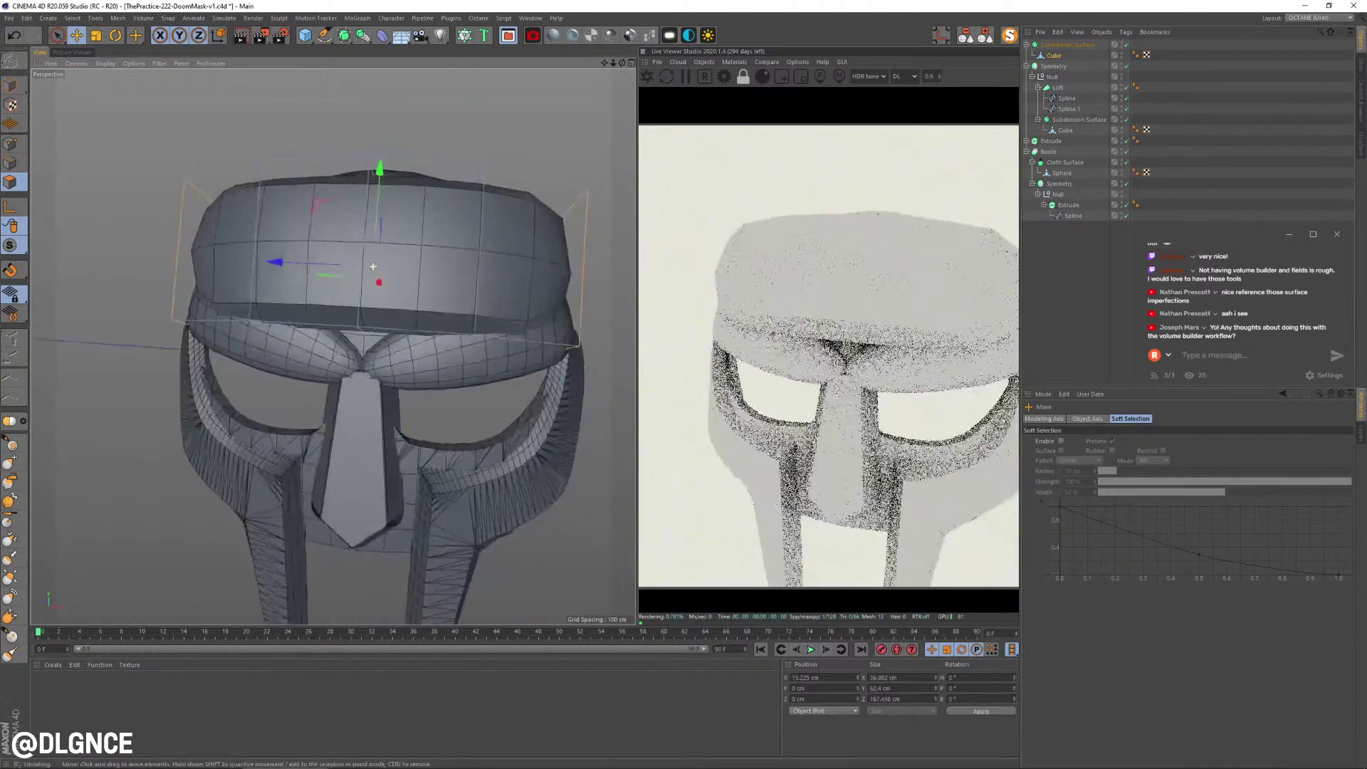
alt+drag(372, 266, 388, 268)
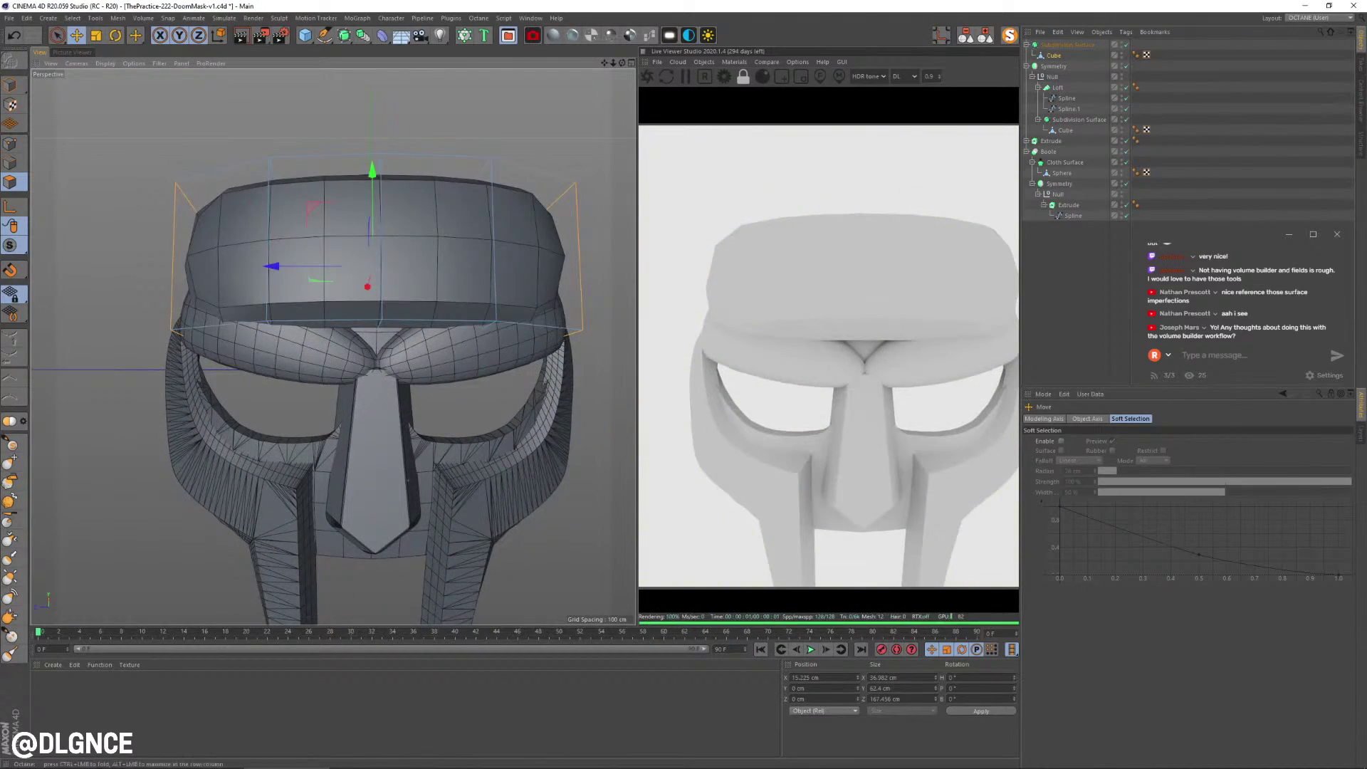
alt+drag(285, 269, 384, 265)
- Select the forehead cube's upper middle edges and raise them to arch the top of the piece
click(10, 163)
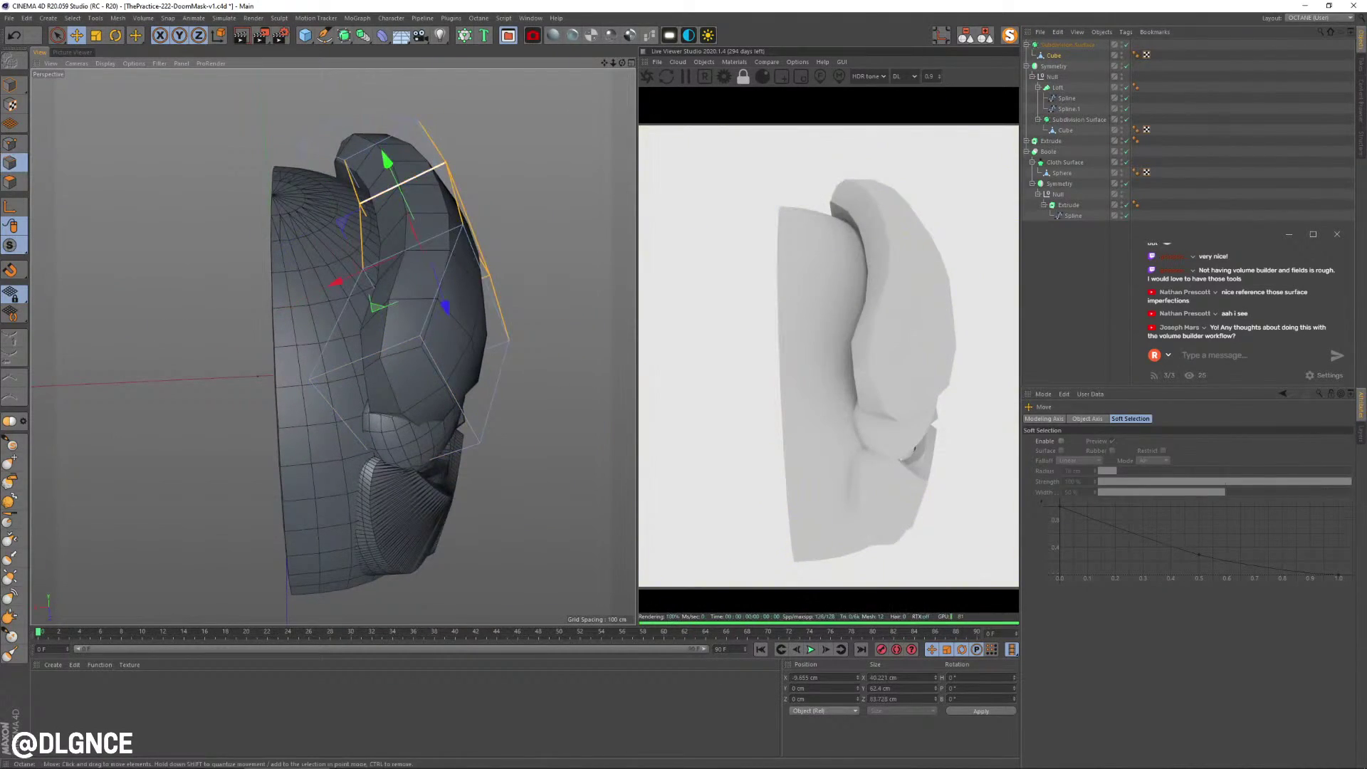
alt+drag(402, 184, 356, 65)
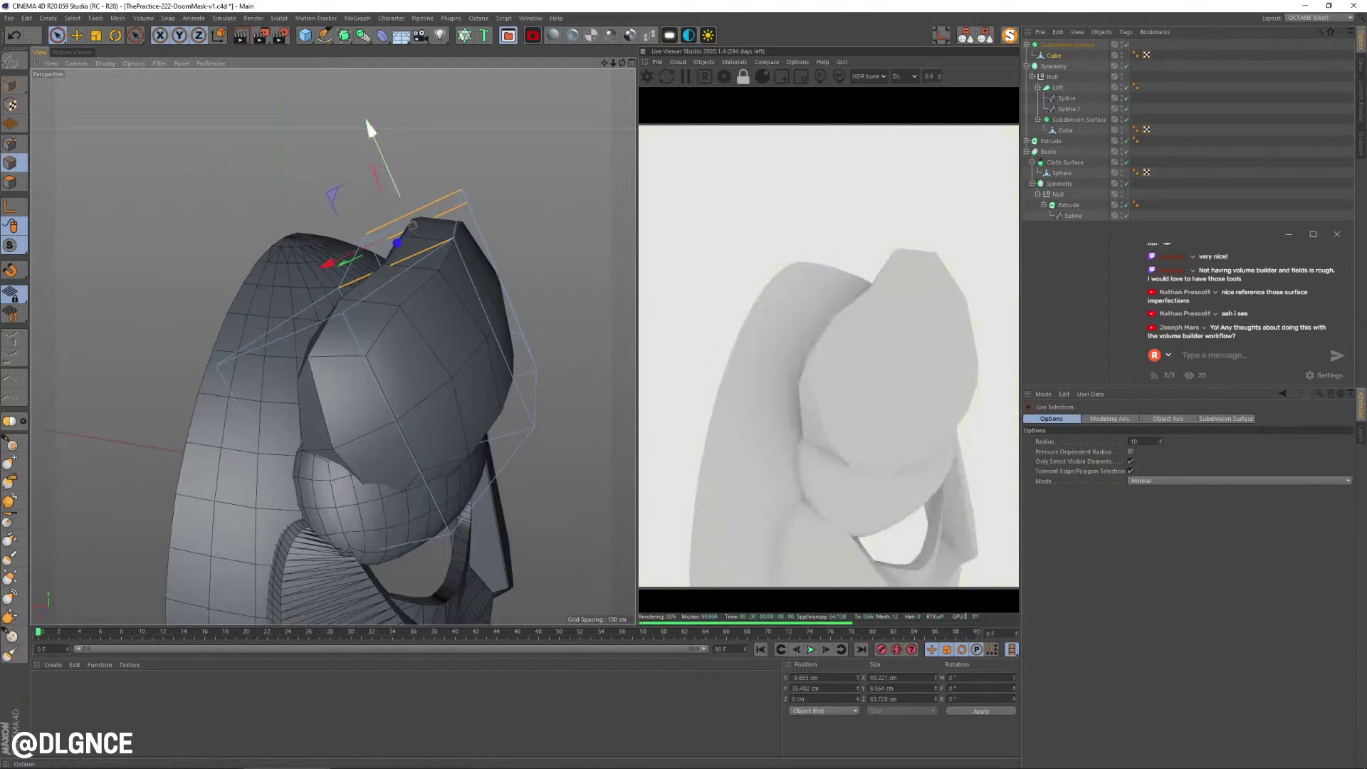
drag(365, 118, 365, 117)
- Select the top edges at both ends of the forehead cube and lower them to slope its sides
click(284, 337)
alt+drag(364, 308, 463, 345)
shift+click(244, 413)
drag(499, 273, 641, 265)
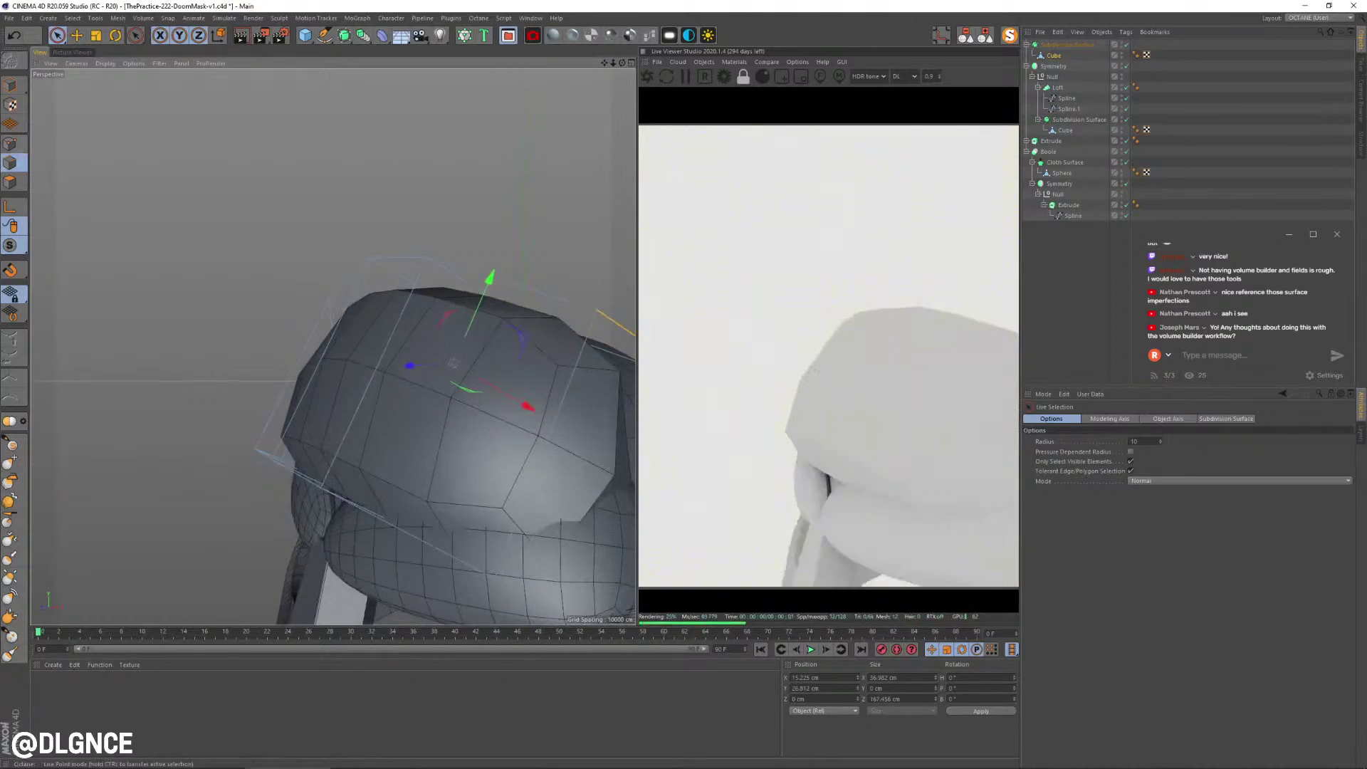
- Move the whole forehead cube back to about X 21 cm so it sinks into the helmet behind the brows
click(10, 85)
scroll(221, 332, up, 4)
scroll(221, 334, down, 7)
key(e)
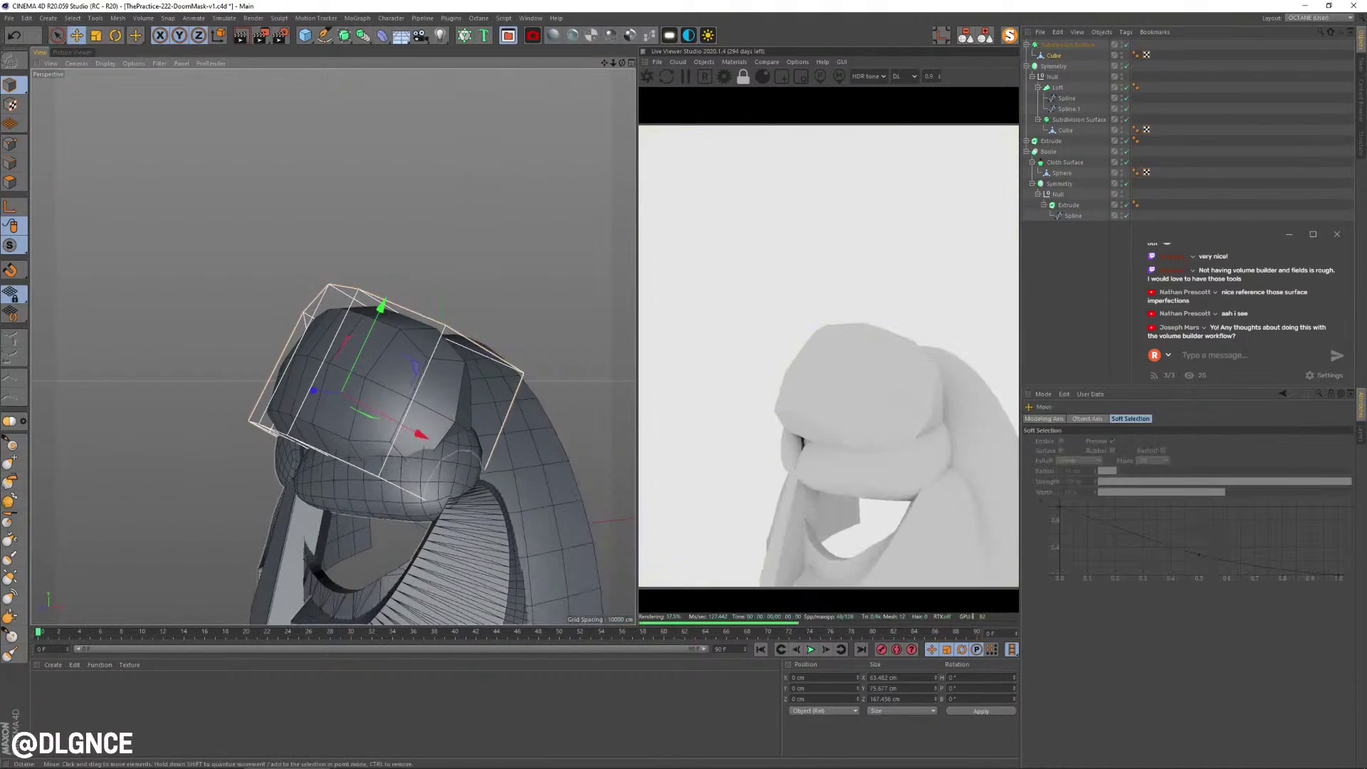
drag(420, 433, 292, 413)
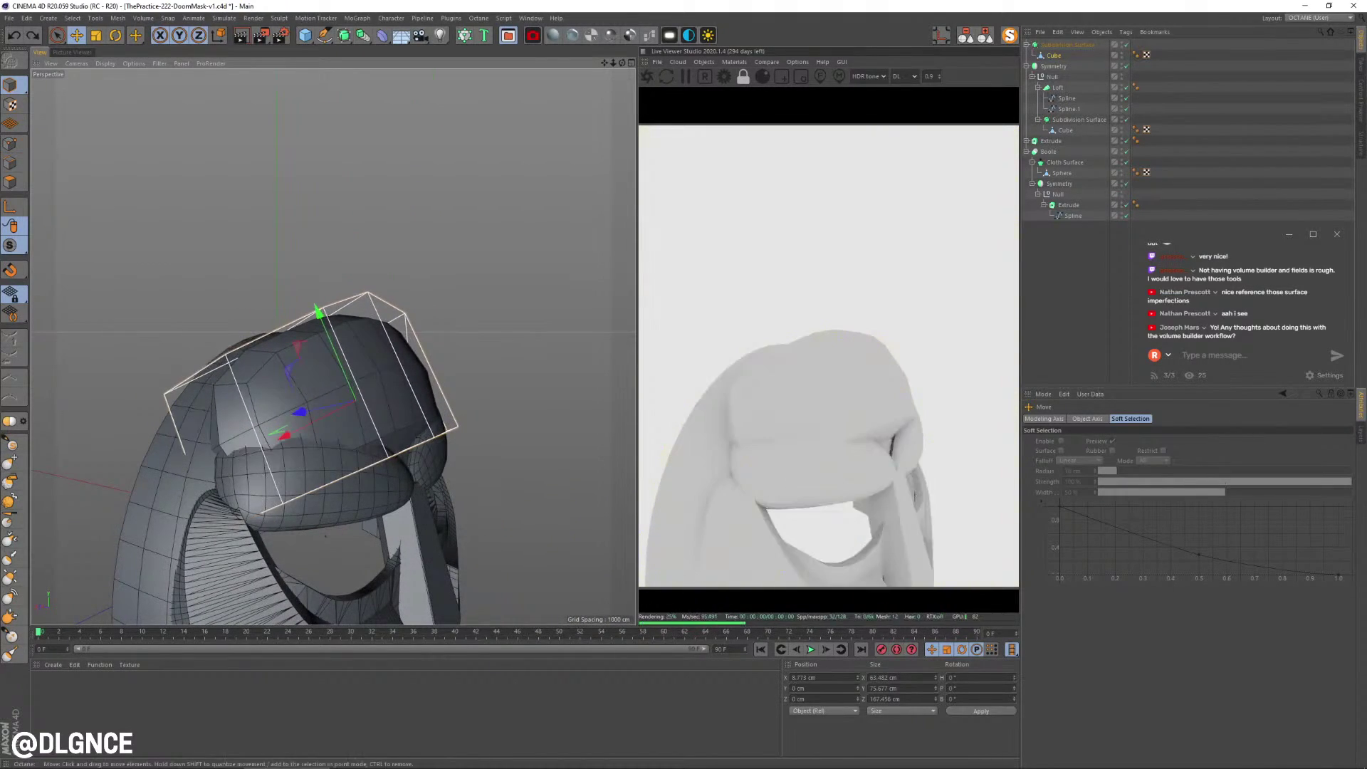
key(super)
click(498, 428)
key(ctrl+z)
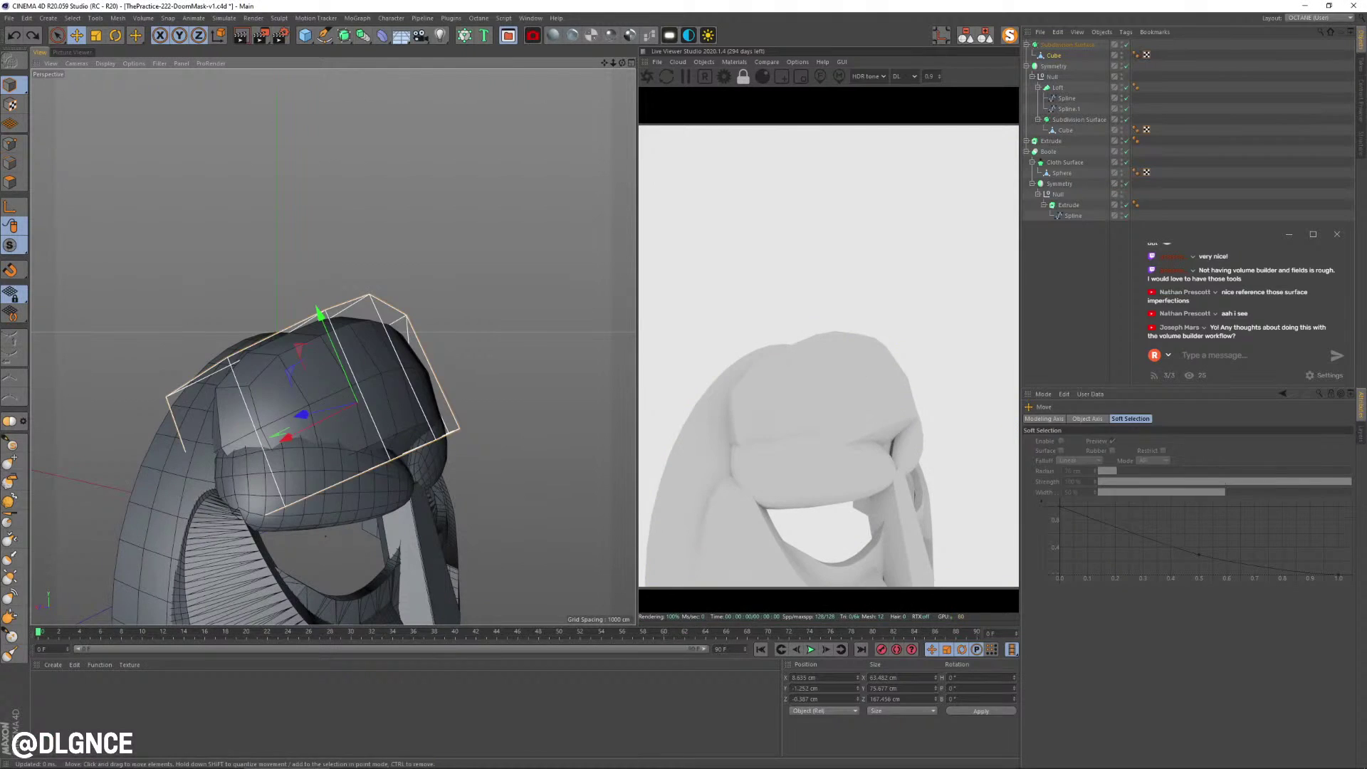
key(ctrl+z)
alt+drag(306, 420, 365, 447)
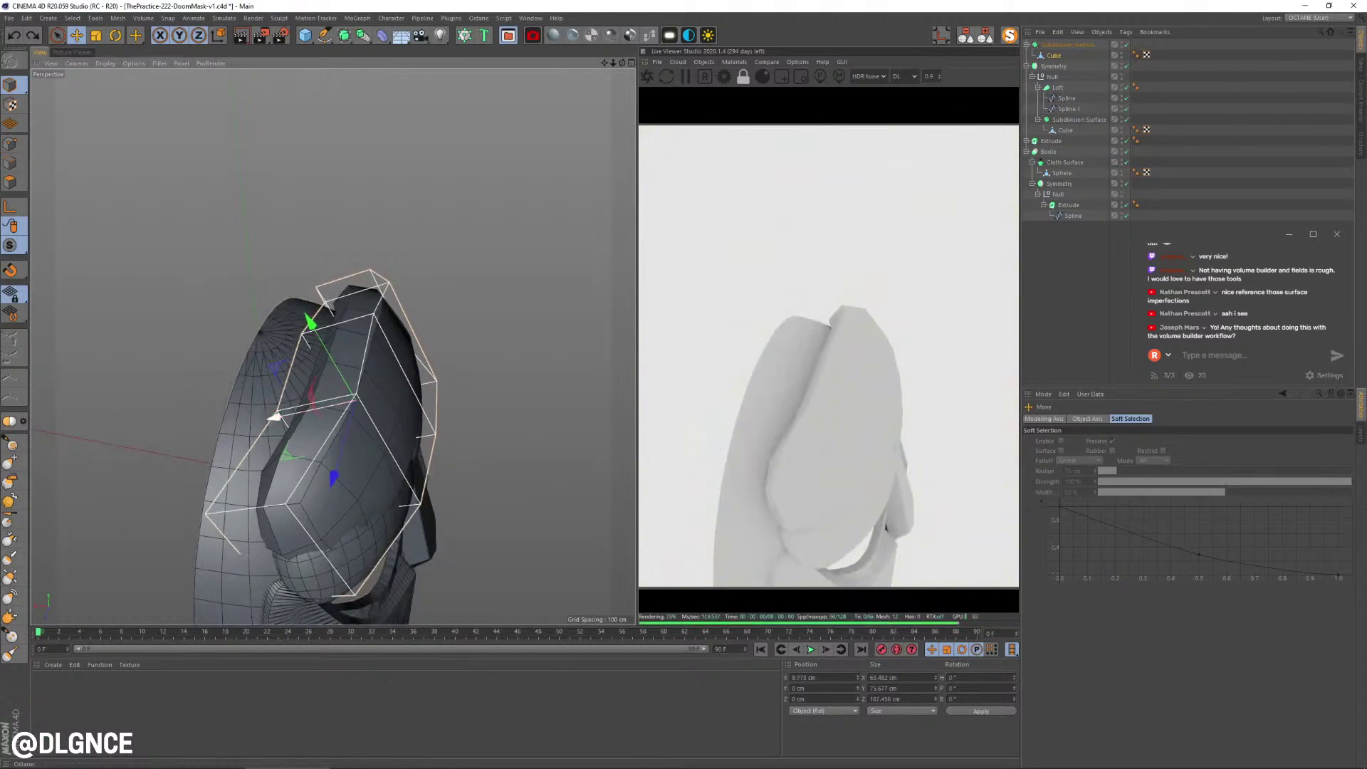
drag(274, 417, 254, 421)
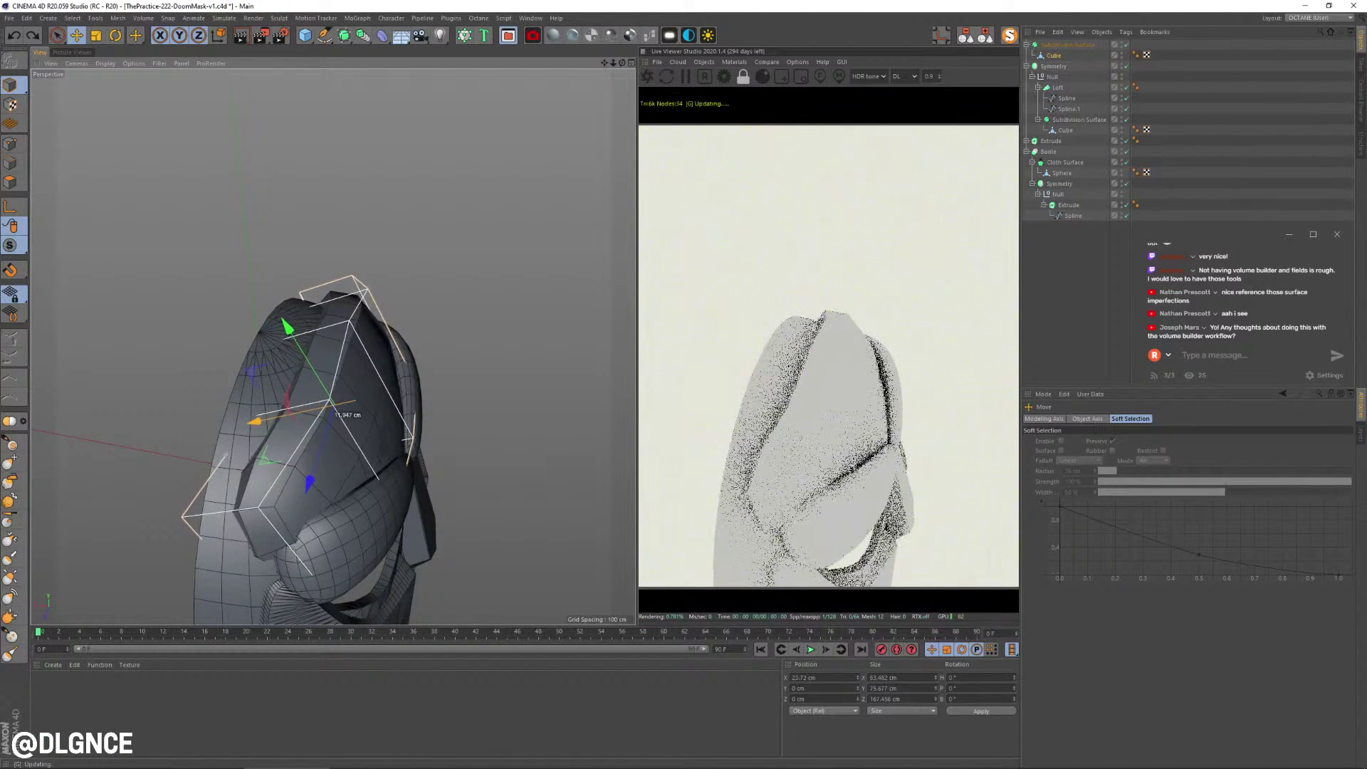
mouse_move(334, 448)
alt+mouse_down()
mouse_move(249, 438)
mouse_move(313, 434)
alt+mouse_up()
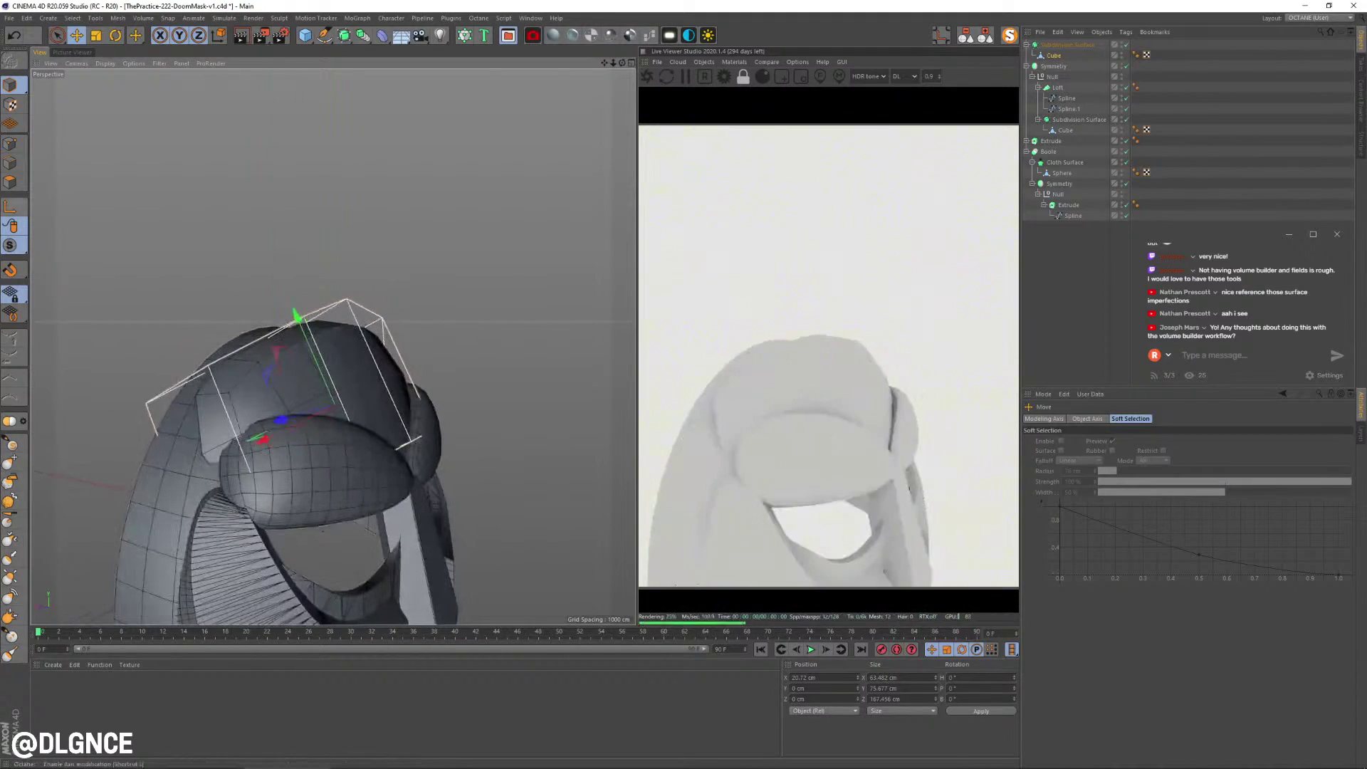
- Select the forehead cube's front centre edge and stretch it vertically so it reaches down between the brows
click(10, 162)
alt+drag(417, 455, 463, 447)
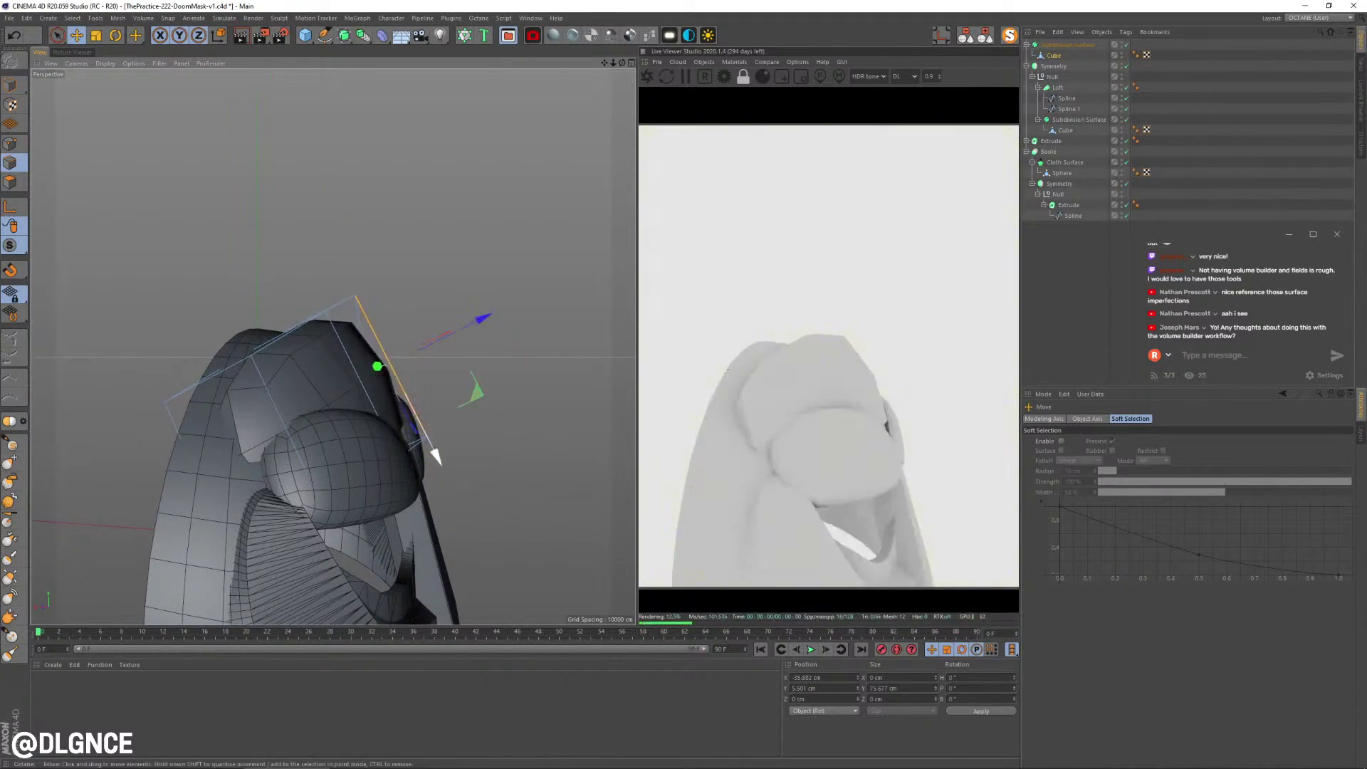
alt+drag(442, 428, 360, 413)
- Scale the whole subdivided forehead piece up slightly and adjust its height above the brow pieces
click(10, 84)
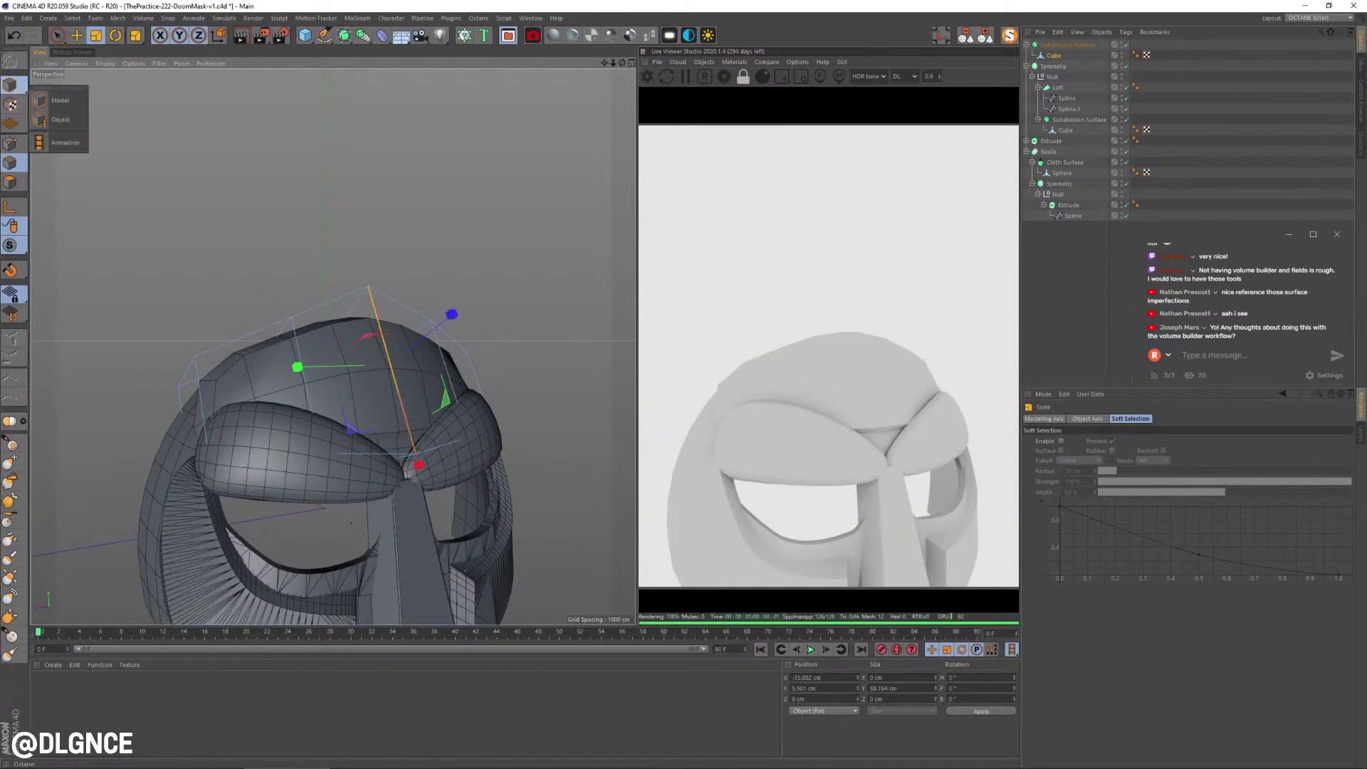
click(1067, 45)
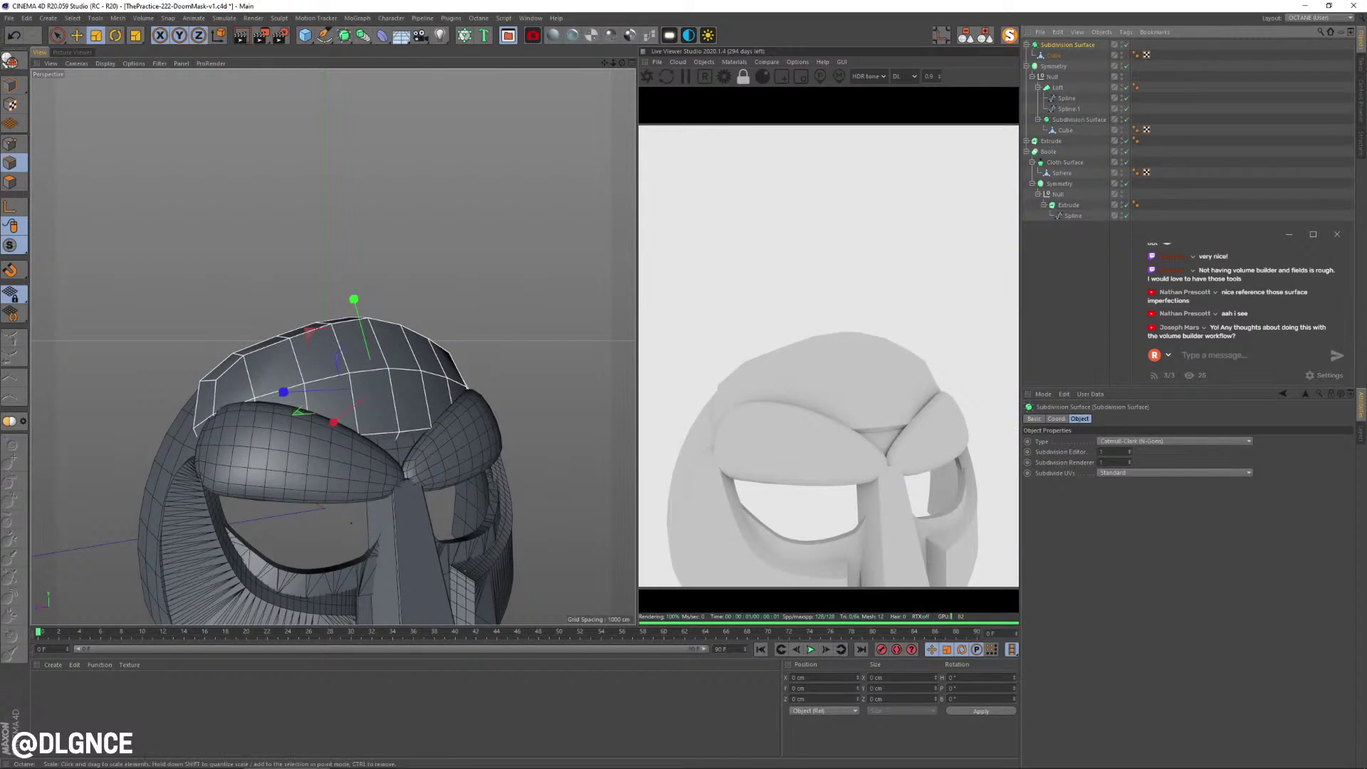
key(r)
drag(415, 386, 412, 403)
key(e)
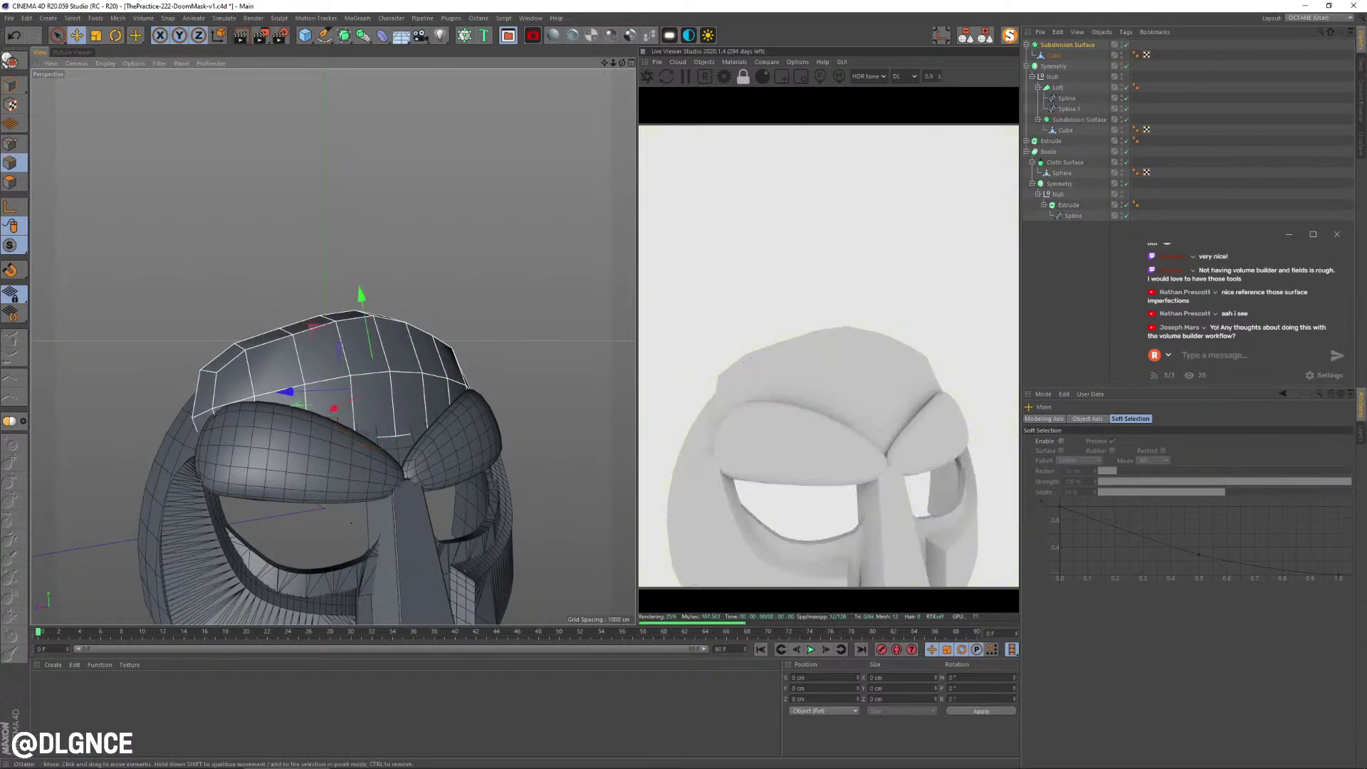
alt+drag(242, 388, 334, 427)
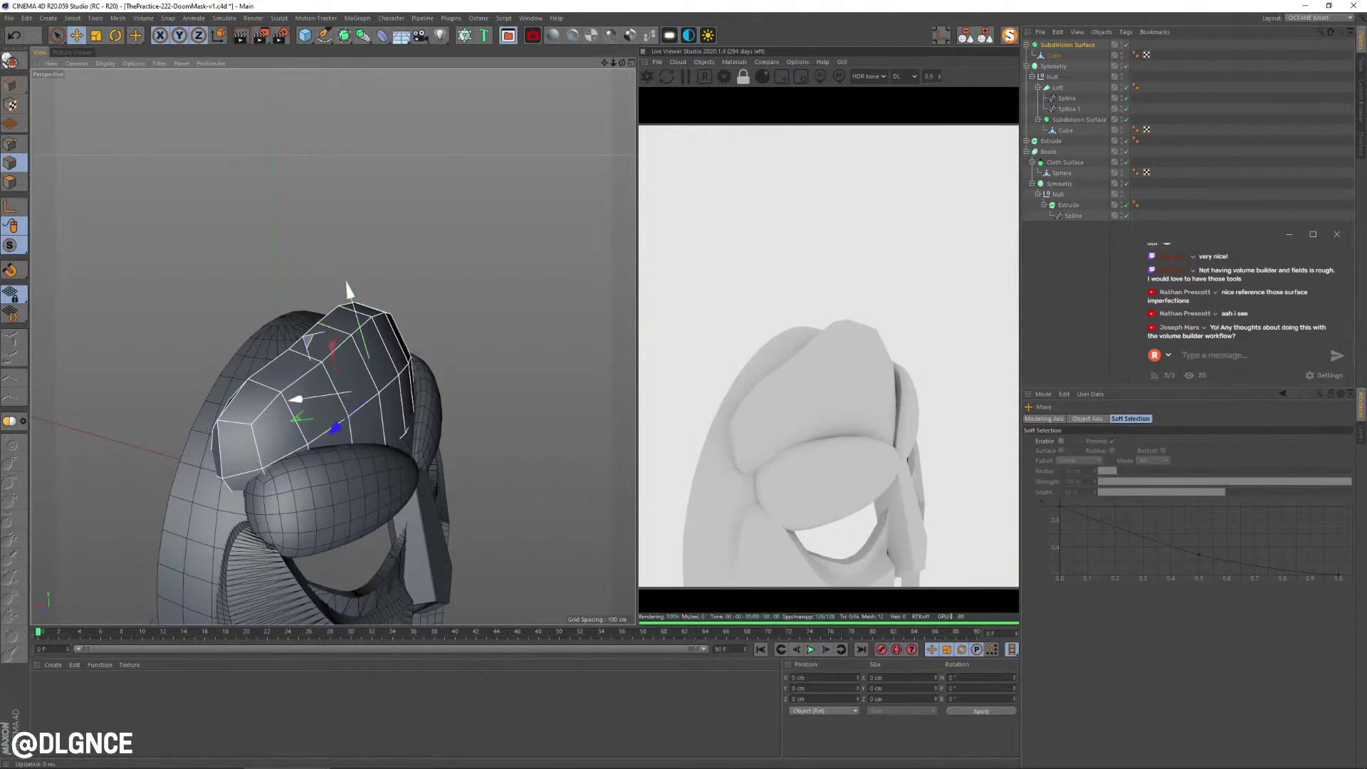
drag(349, 288, 357, 316)
alt+drag(386, 413, 349, 443)
drag(375, 332, 372, 308)
- Select the forehead cube's lower front centre point between the brows and apply a subdivision weight to it
click(1053, 55)
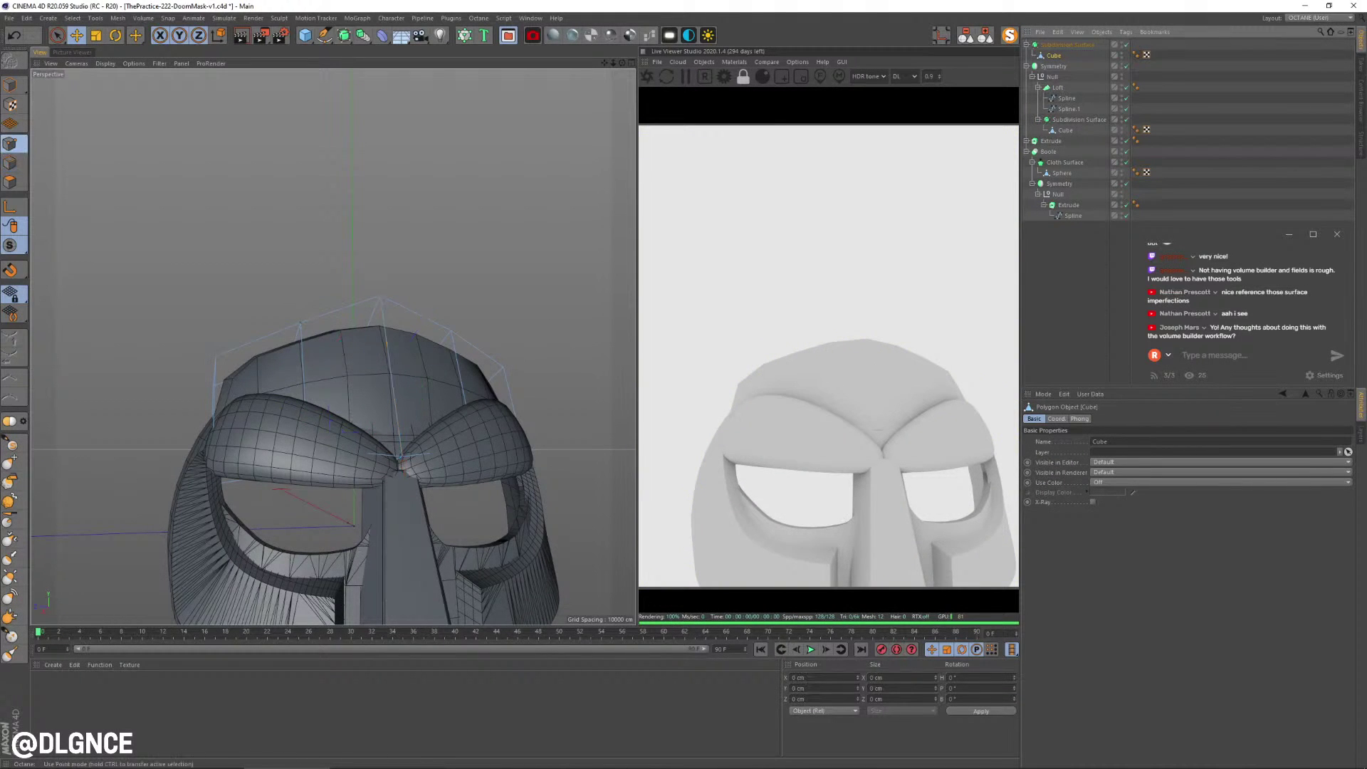
alt+drag(385, 427, 455, 445)
key(space)
click(436, 462)
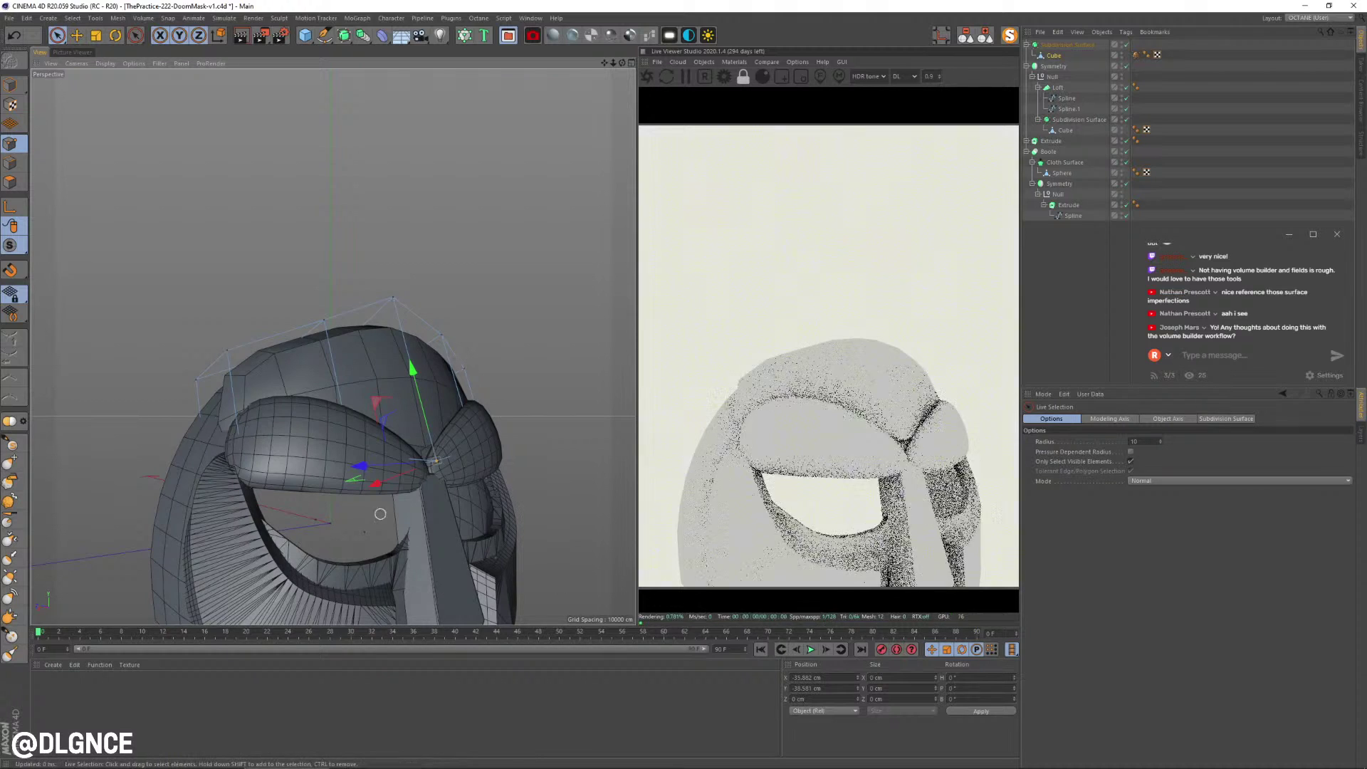
- Set the forehead Subdivision Surface's editor subdivision to 2 for a smoother piece
click(10, 162)
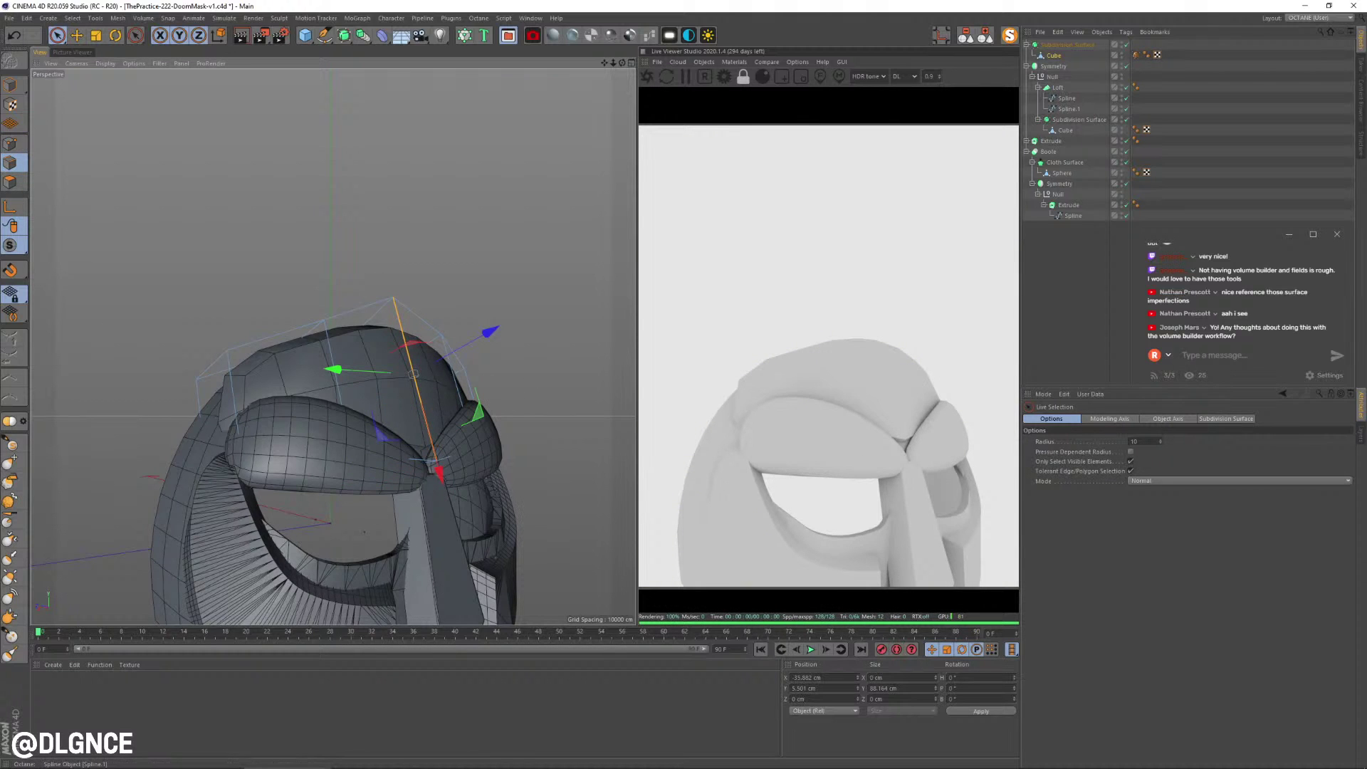
click(1068, 45)
click(1053, 56)
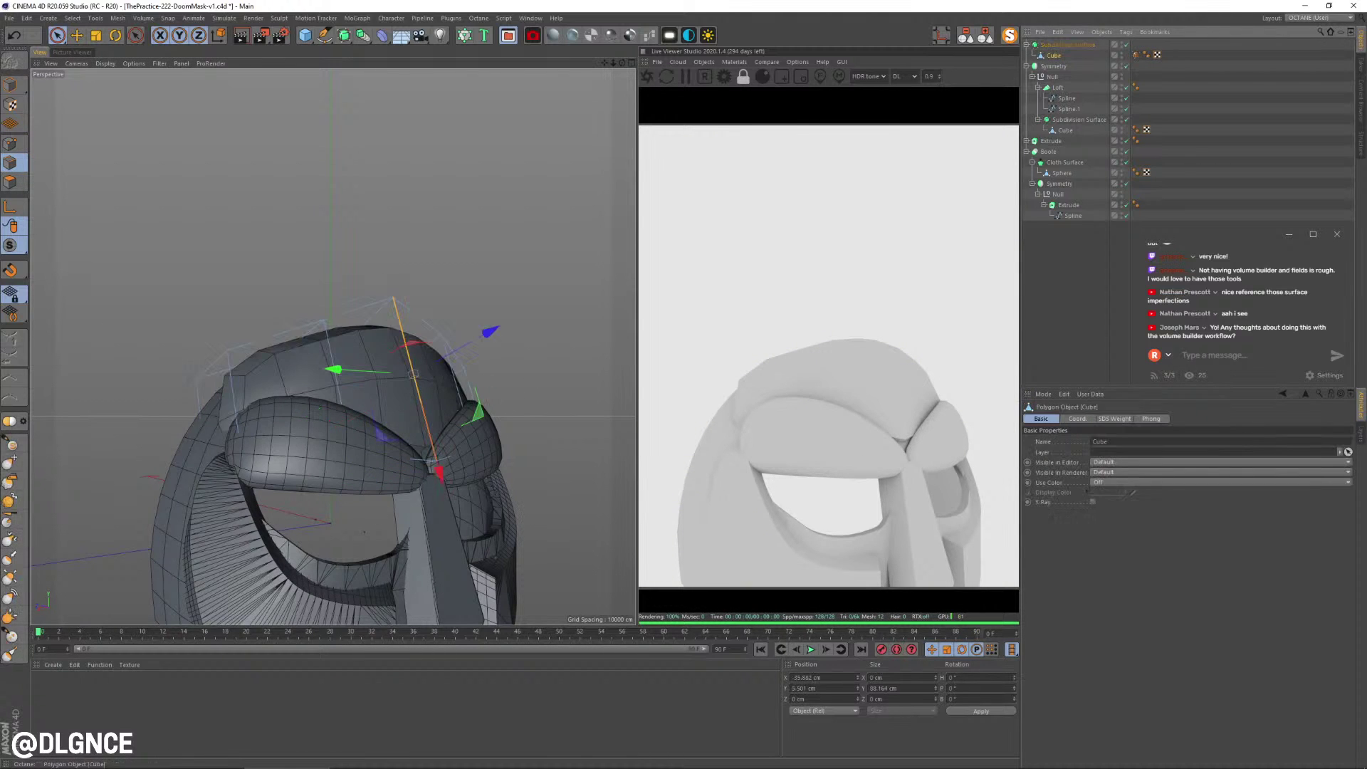
click(443, 390)
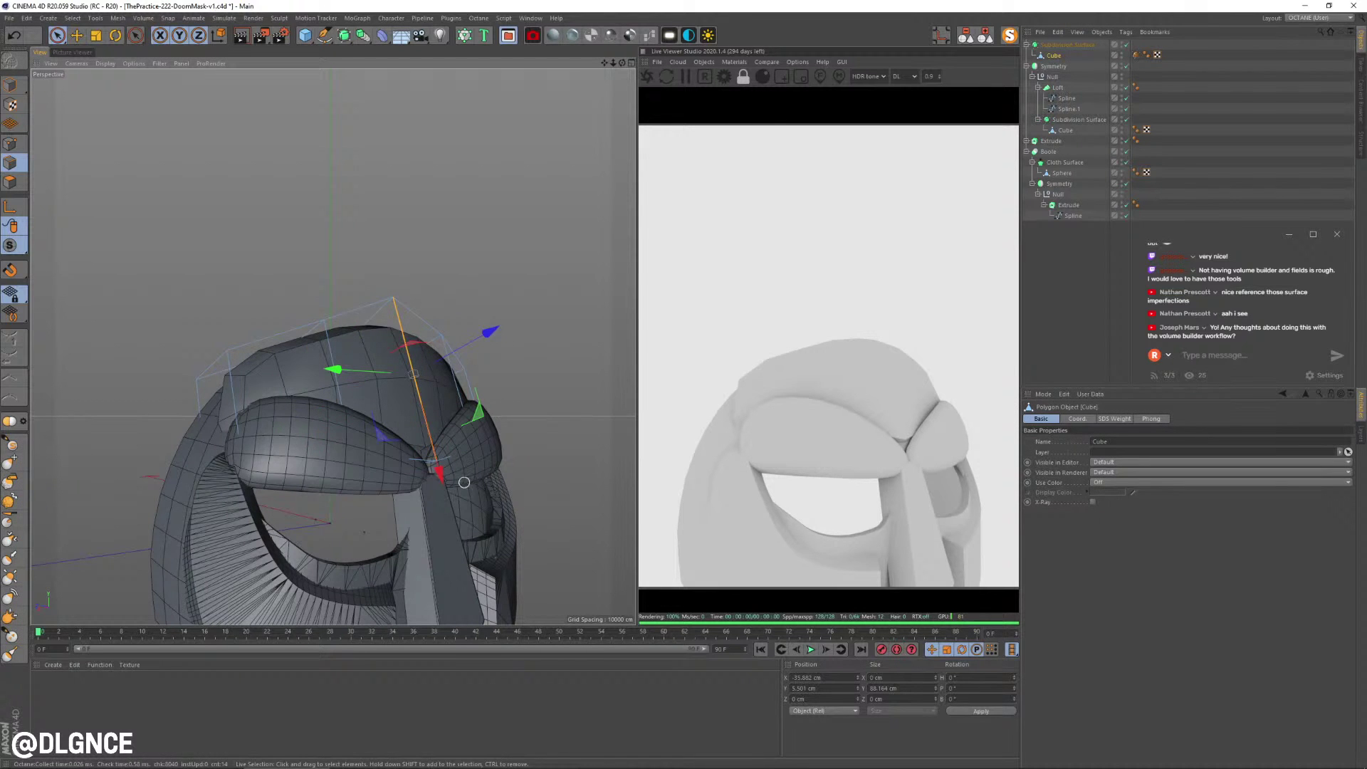
mouse_move(464, 483)
alt+mouse_down()
mouse_move(548, 502)
mouse_move(468, 491)
alt+mouse_up()
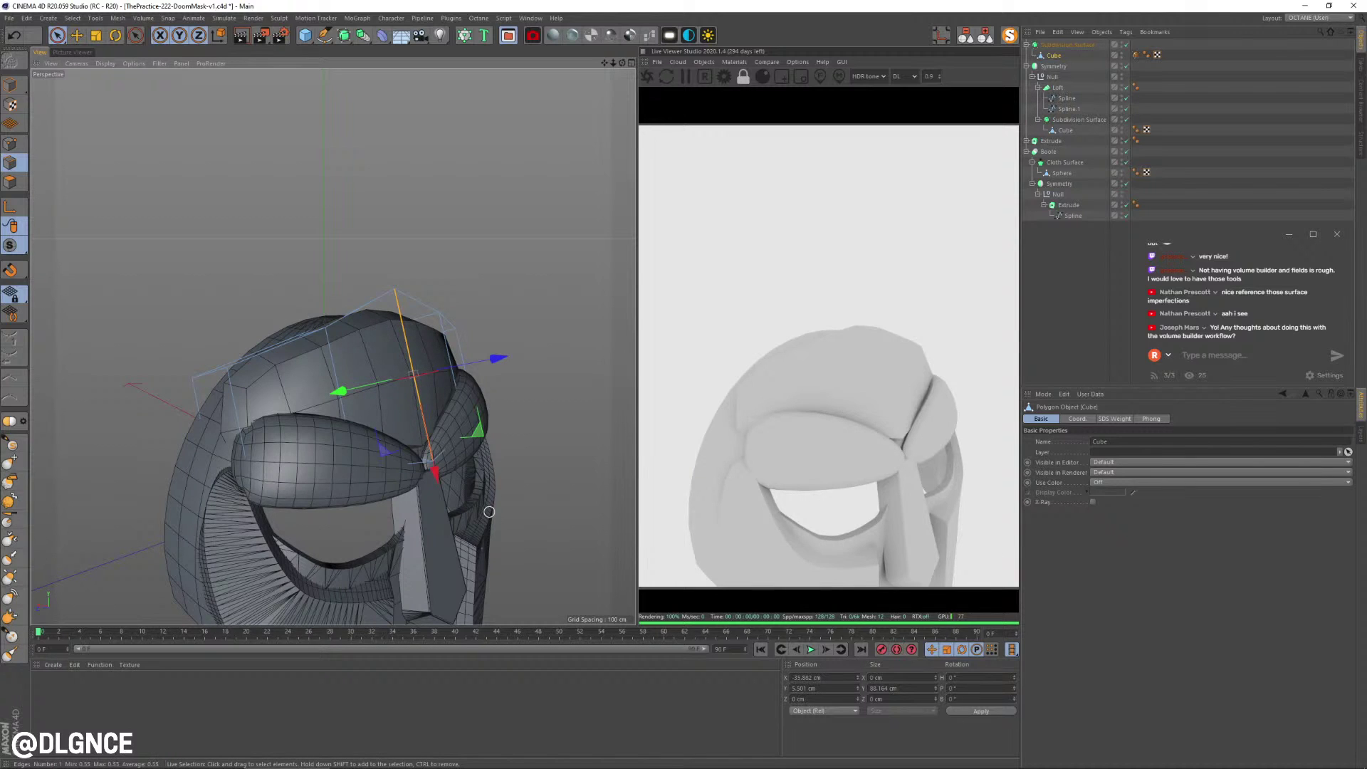
alt+drag(379, 344, 364, 383)
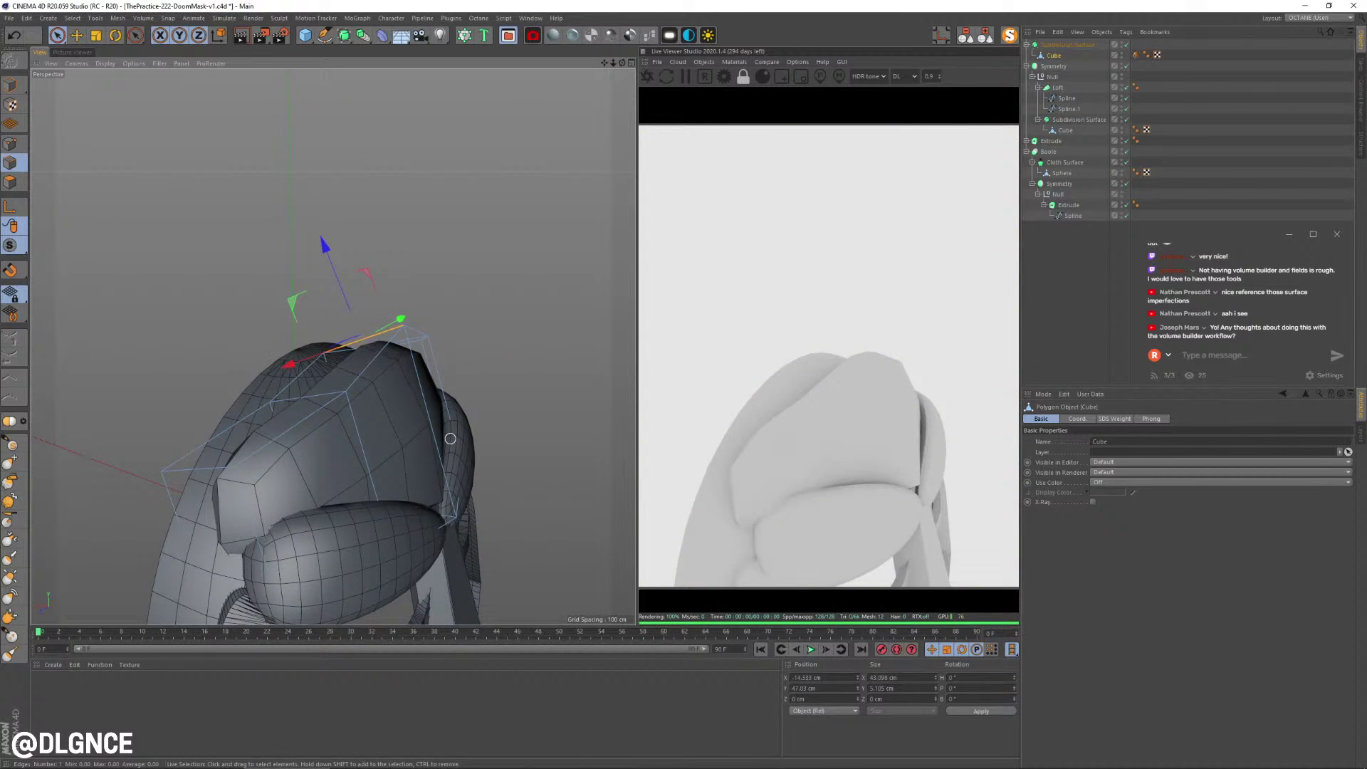
click(1067, 45)
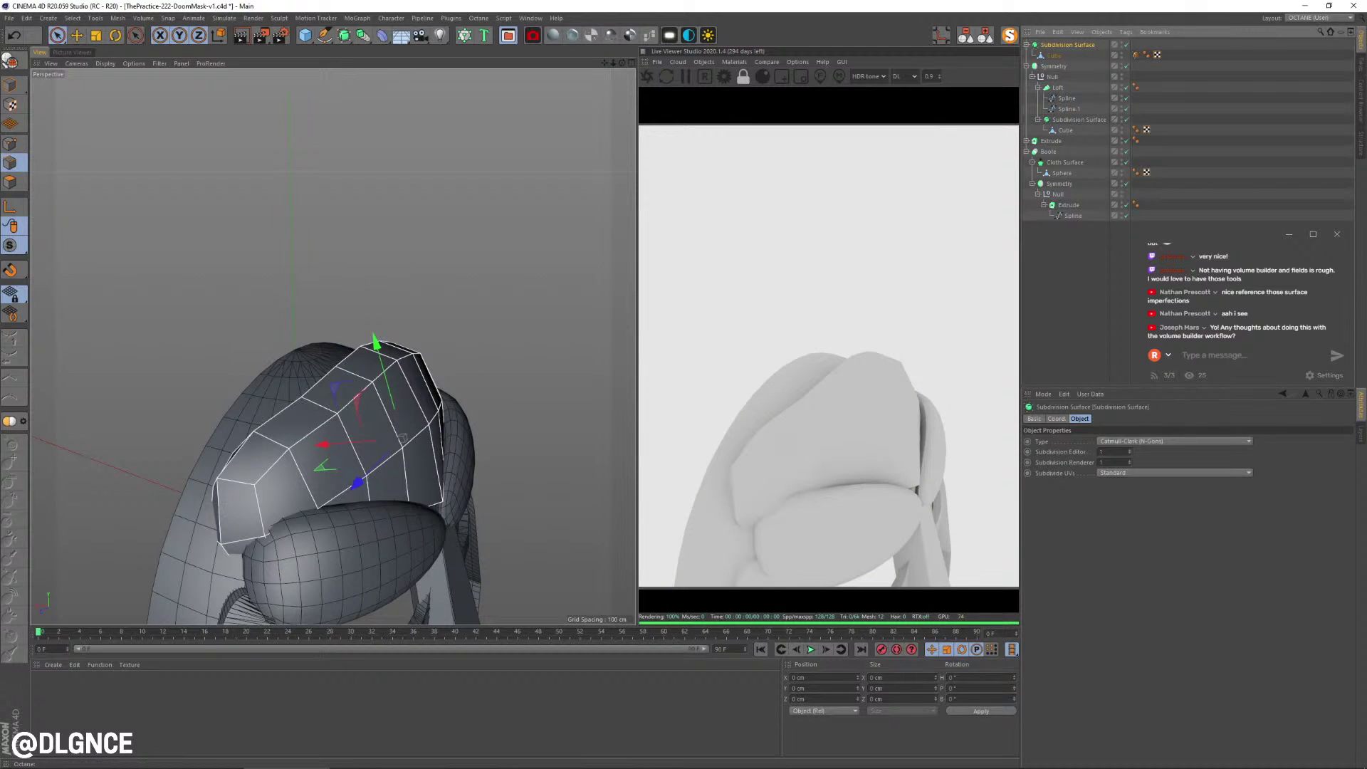
click(1130, 450)
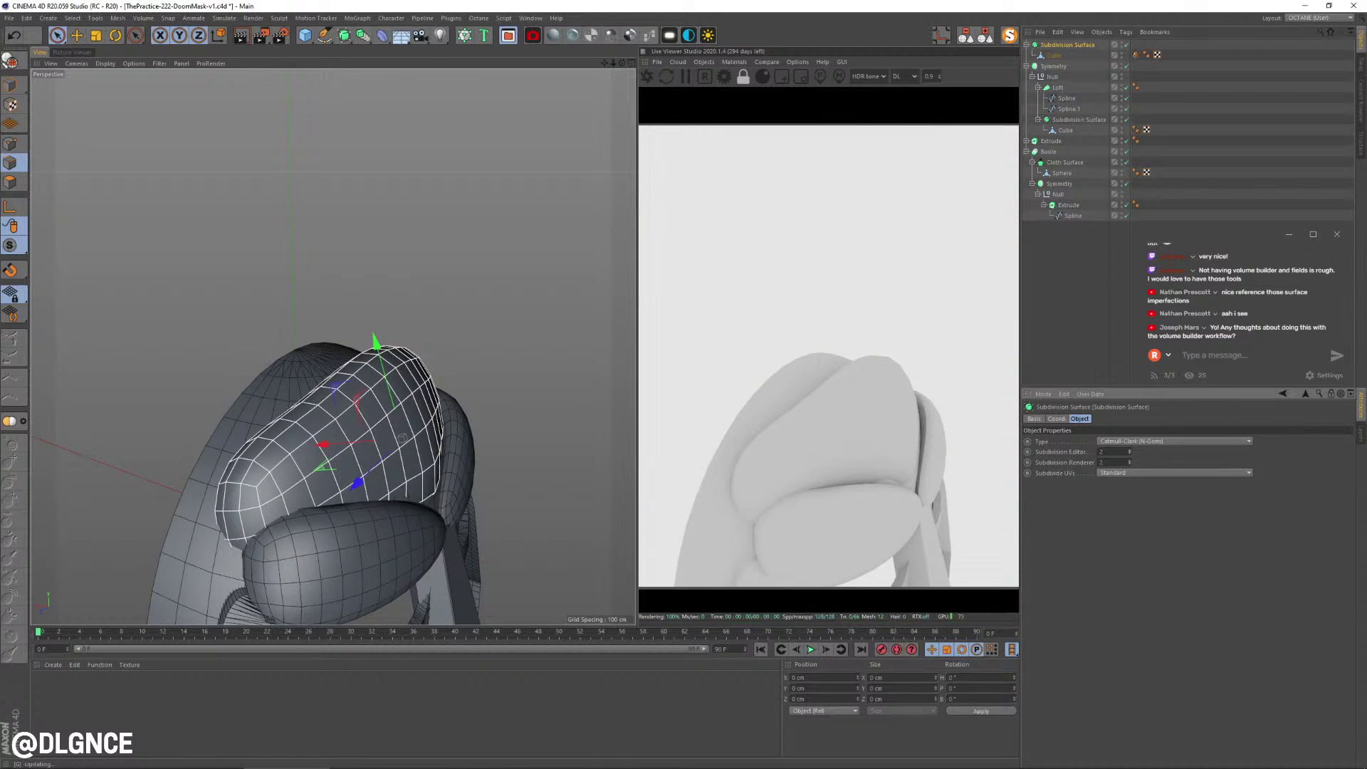
- Select the edge loop running down the forehead cube's centre and apply a subdivision weight to it to form a ridge
click(1053, 55)
click(419, 388)
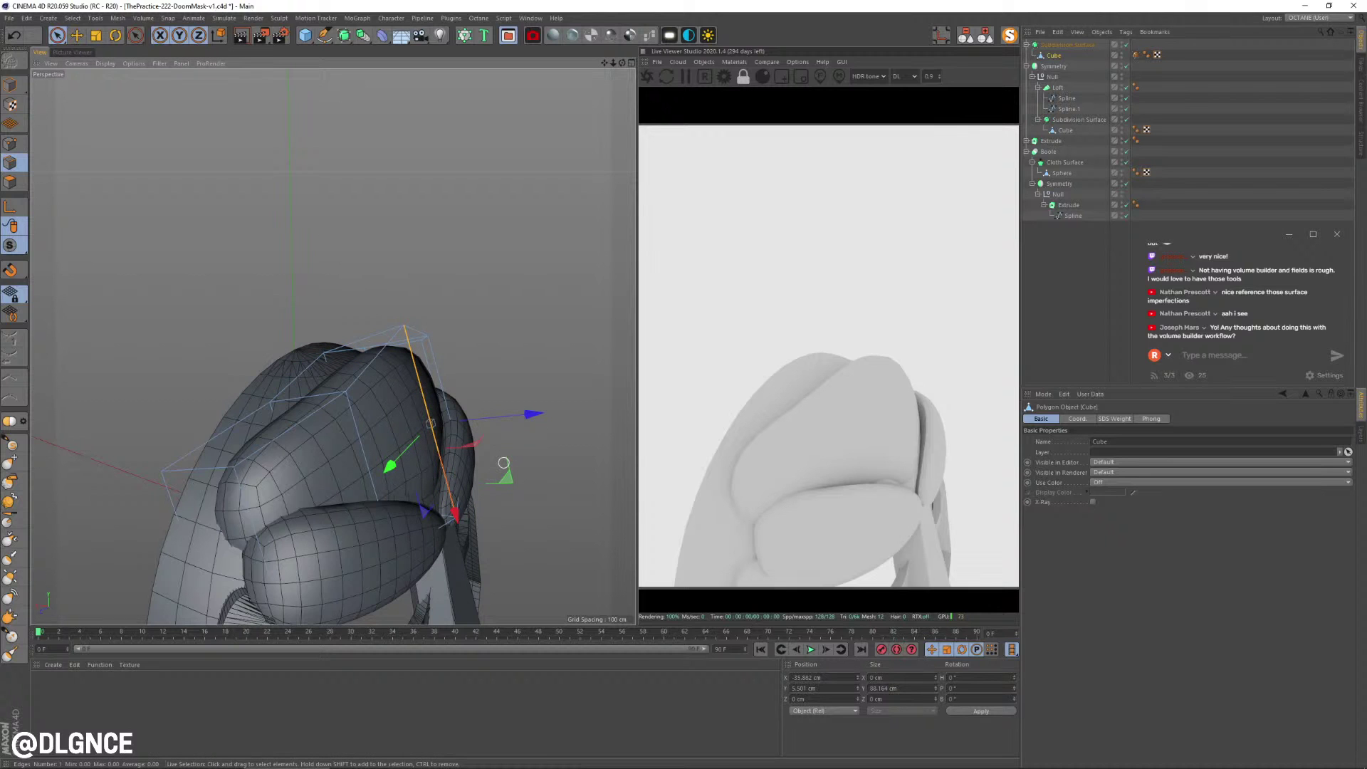
key(u)
key(l)
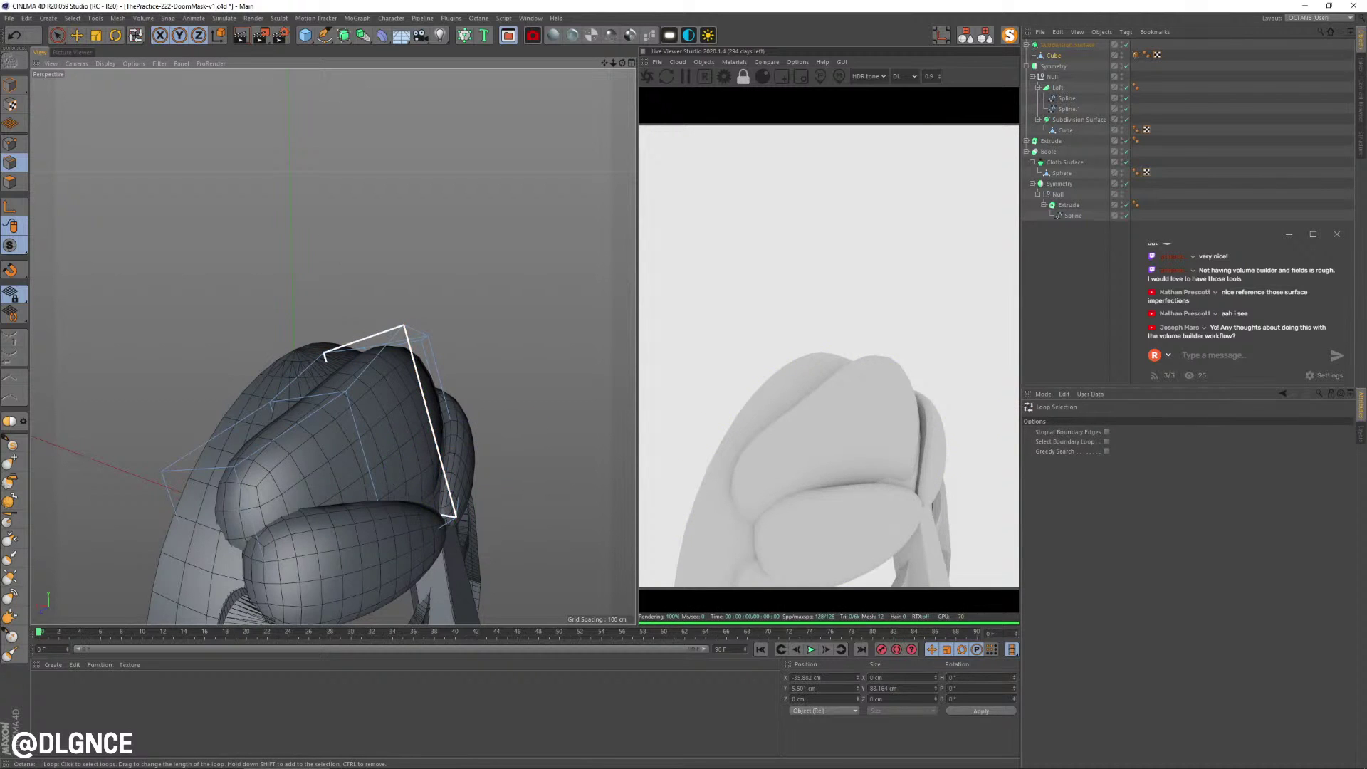
click(427, 413)
alt+drag(430, 414, 386, 427)
key(period)
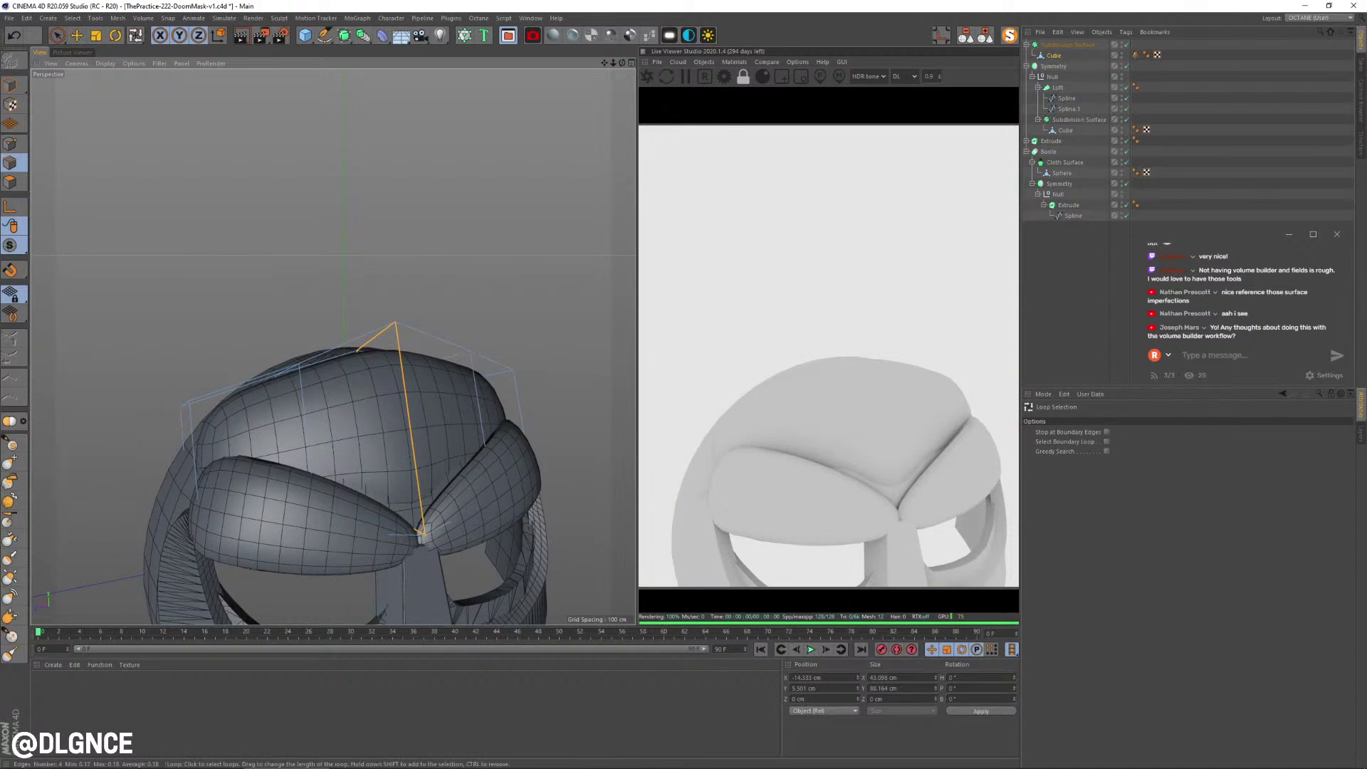
drag(448, 507, 371, 491)
scroll(473, 506, down, 1)
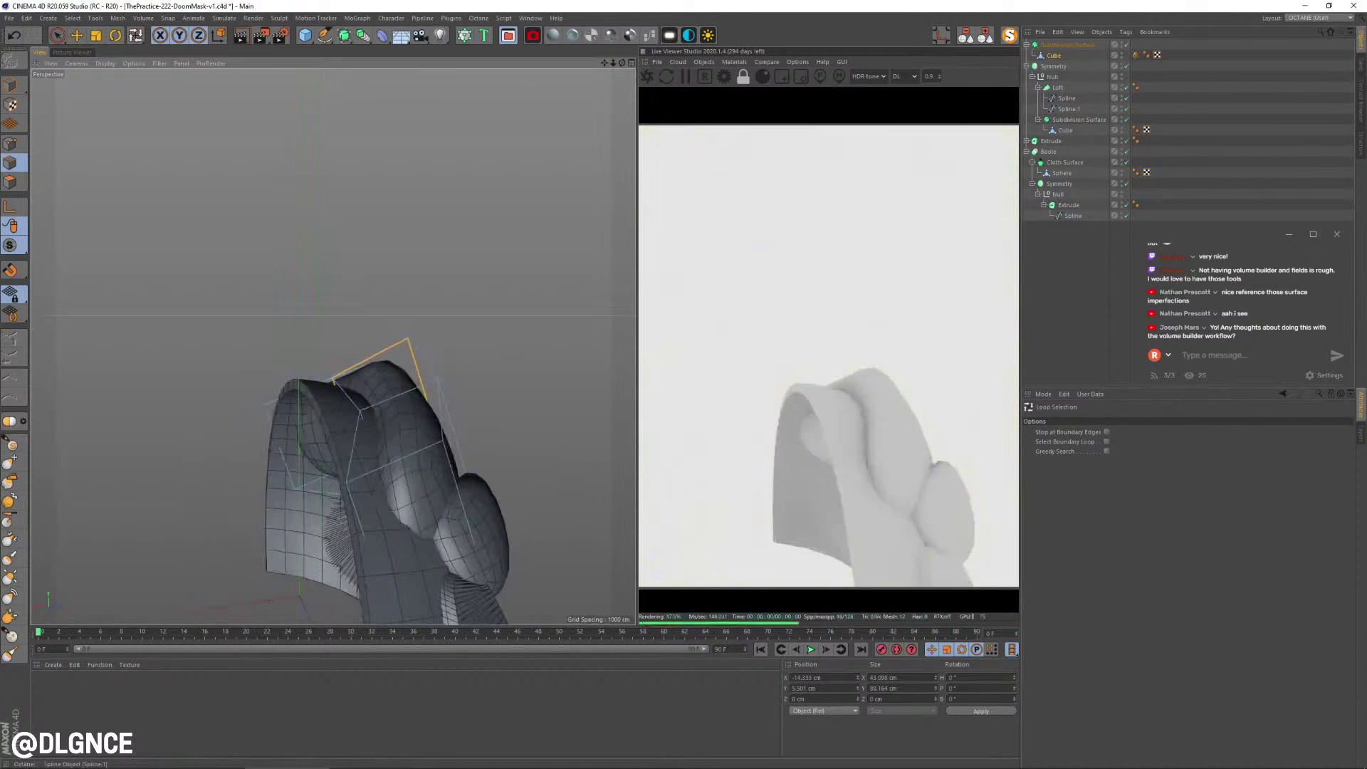
- Display the forehead cube's SDS weights and examine the weighting along the centre ridge from several sides
click(1009, 35)
click(1010, 36)
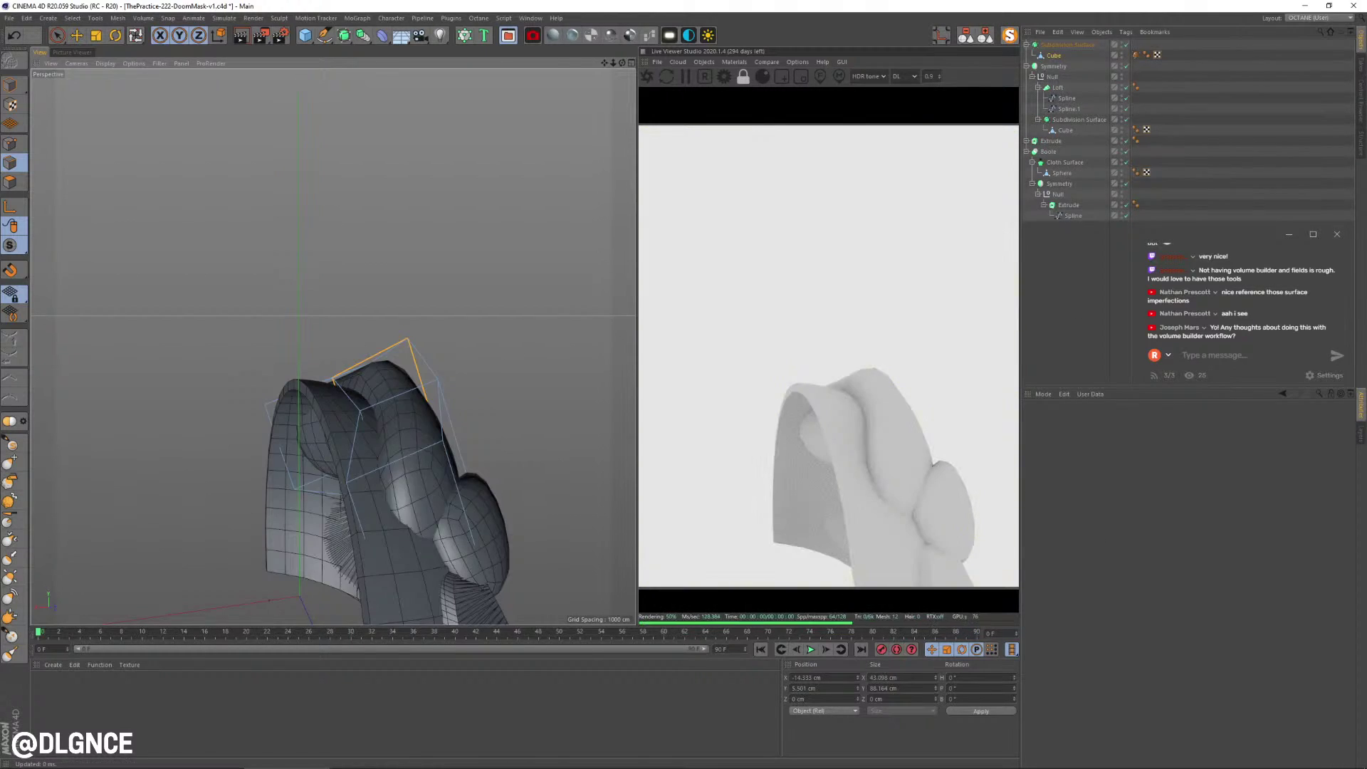
click(1137, 55)
alt+drag(393, 433, 300, 447)
alt+middle_drag(300, 447, 332, 347)
alt+drag(334, 347, 404, 343)
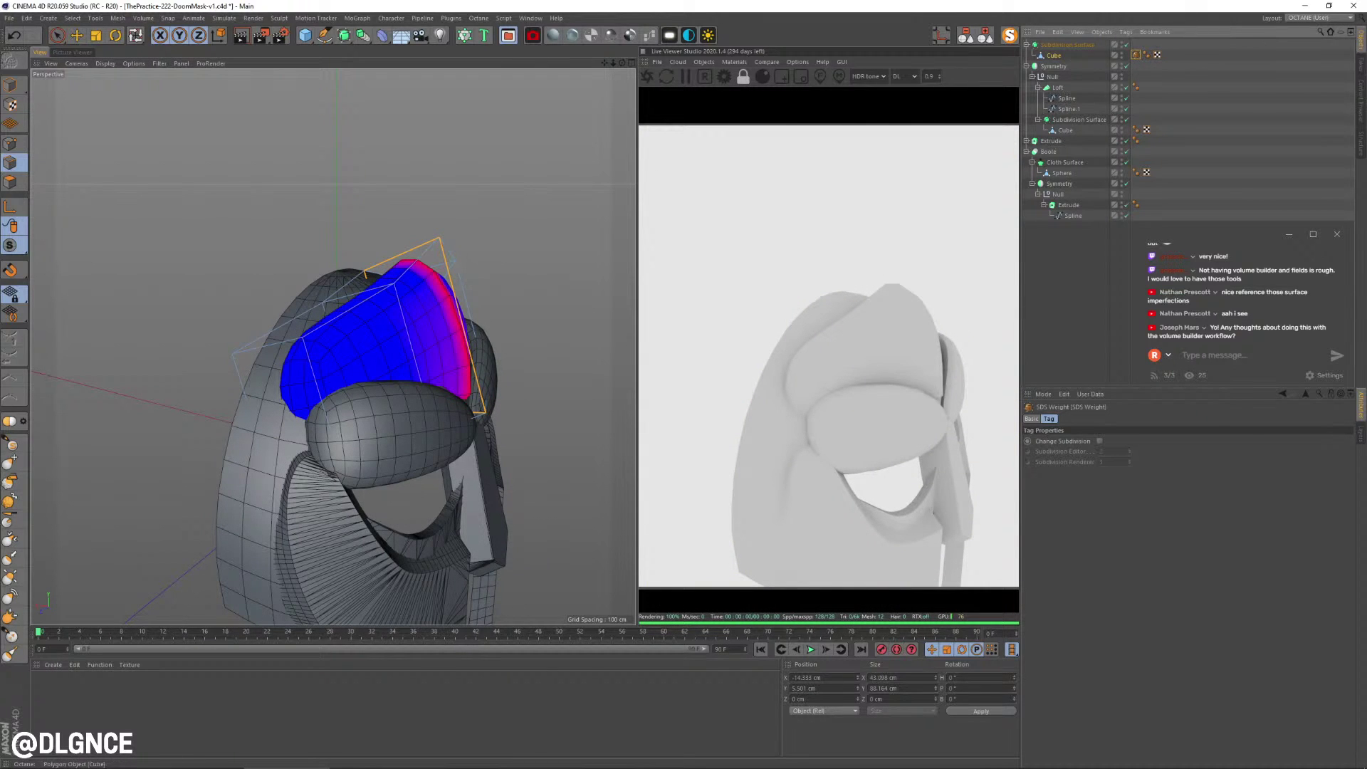
click(1067, 45)
click(1136, 55)
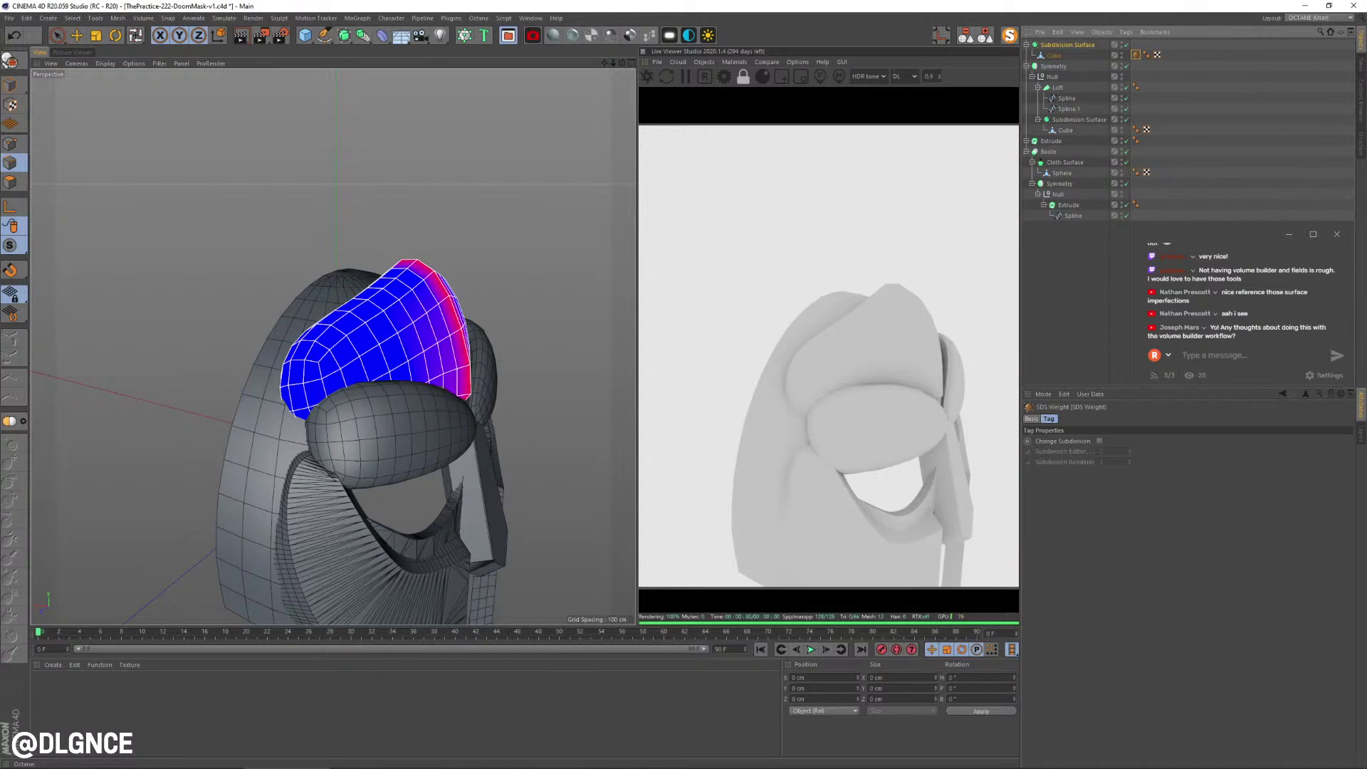
mouse_move(437, 341)
alt+mouse_down()
mouse_move(334, 341)
mouse_move(455, 324)
alt+mouse_up()
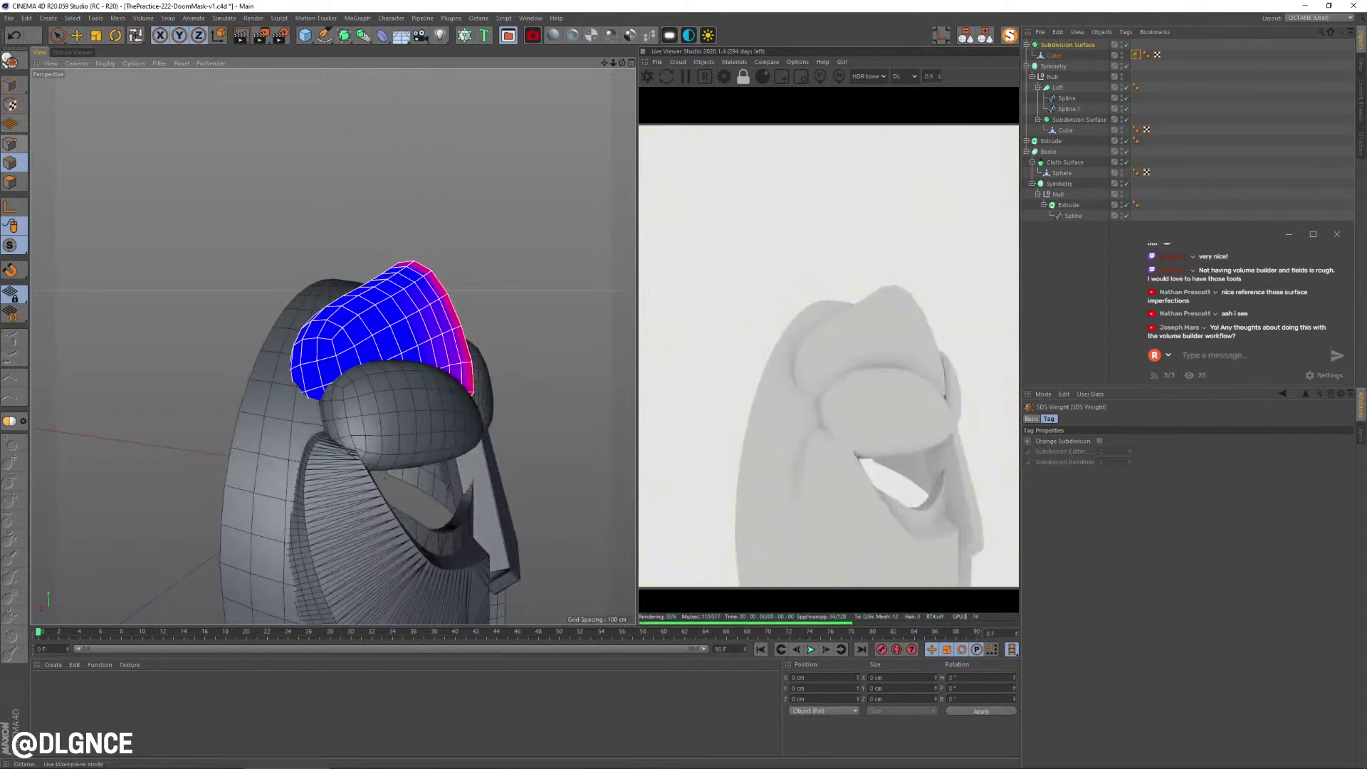
- Rotate the forehead cube's front centre edge, then select the top centre edge and reposition it
click(1053, 56)
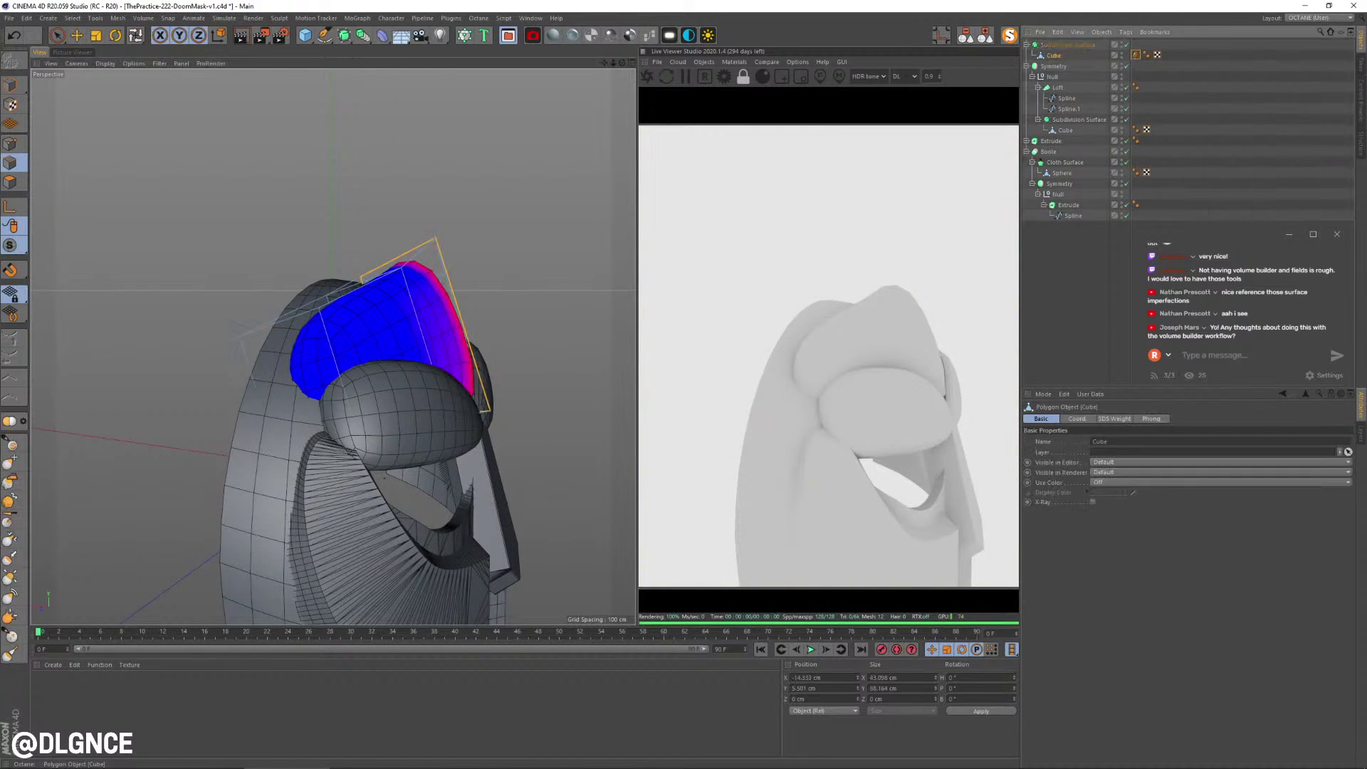
key(space)
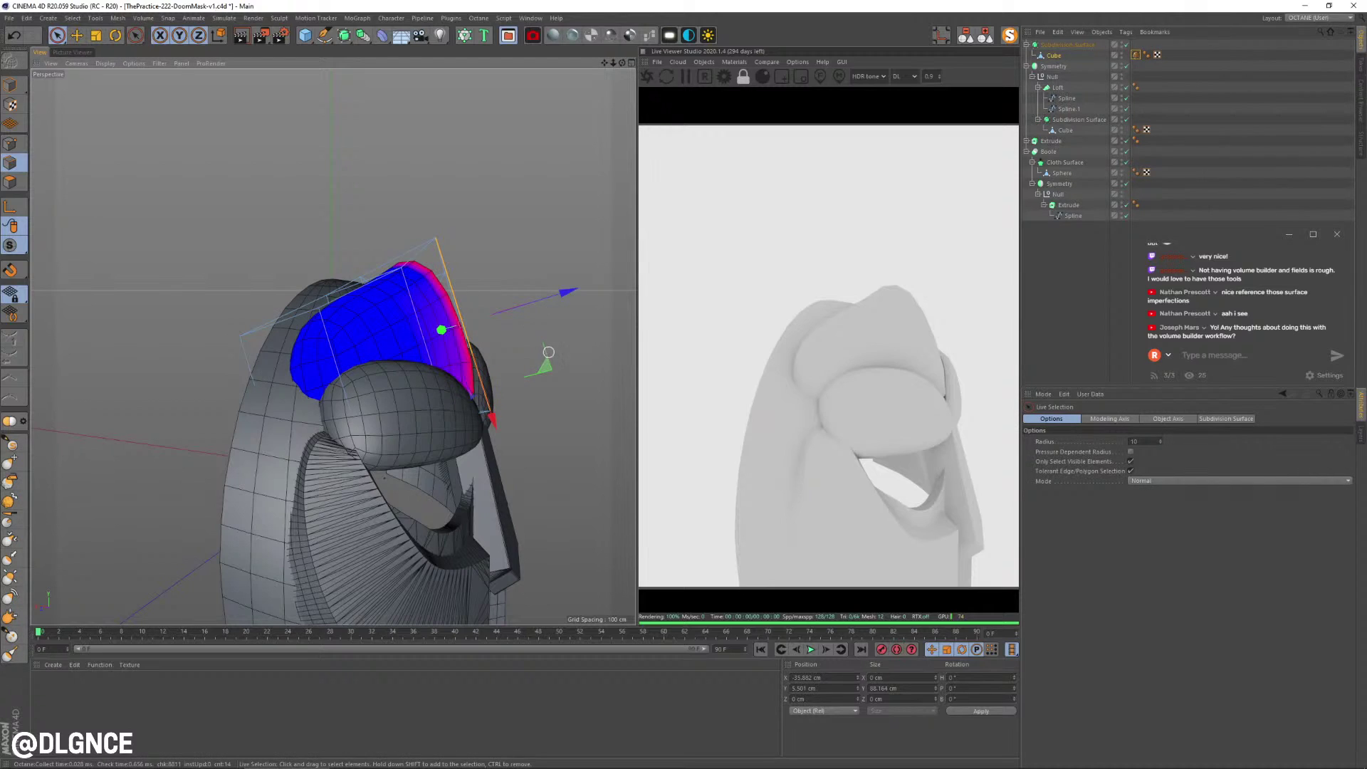
alt+drag(441, 330, 482, 432)
key(r)
drag(478, 361, 494, 340)
click(425, 272)
key(e)
drag(458, 173, 565, 178)
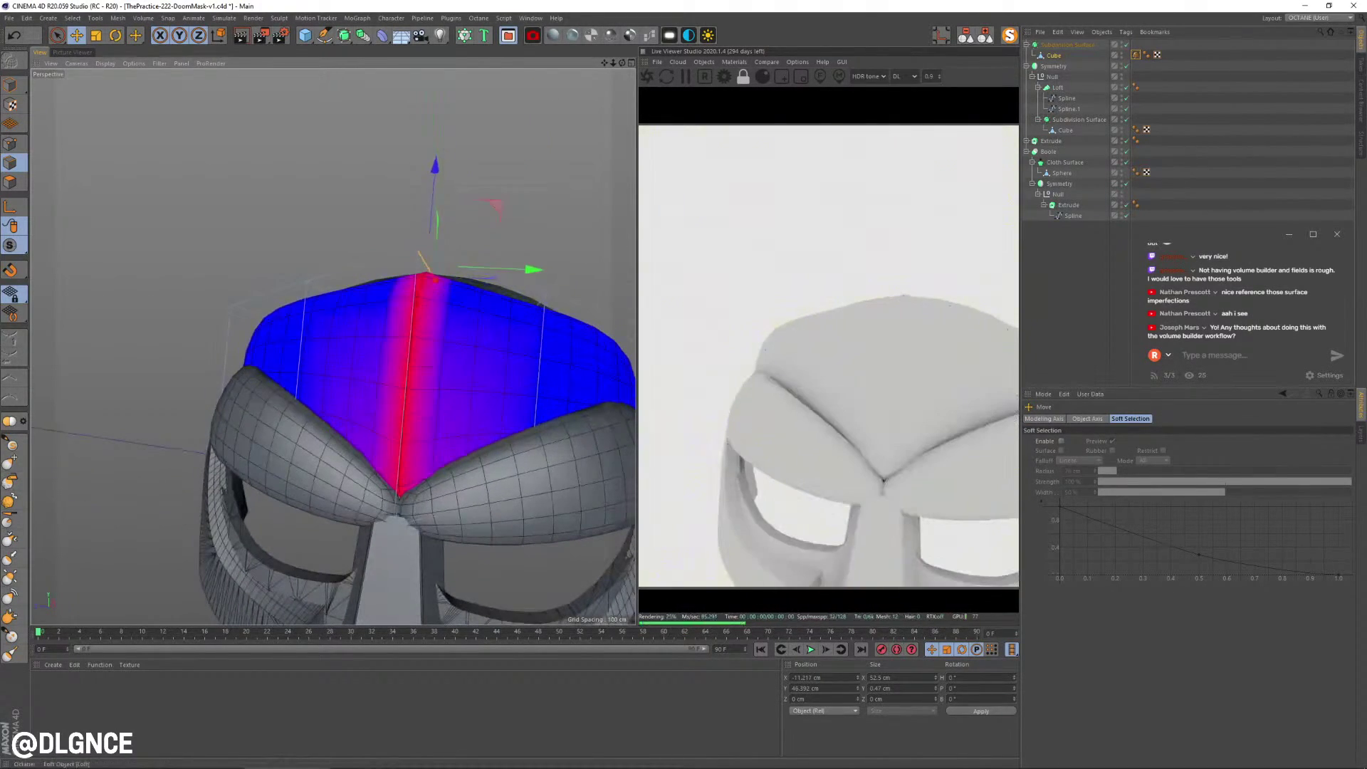
- Select the forehead cube's two vertical edges flanking the centre ridge and nudge them slightly
click(1071, 285)
click(1054, 56)
scroll(413, 374, down, 4)
alt+drag(413, 374, 384, 403)
click(412, 396)
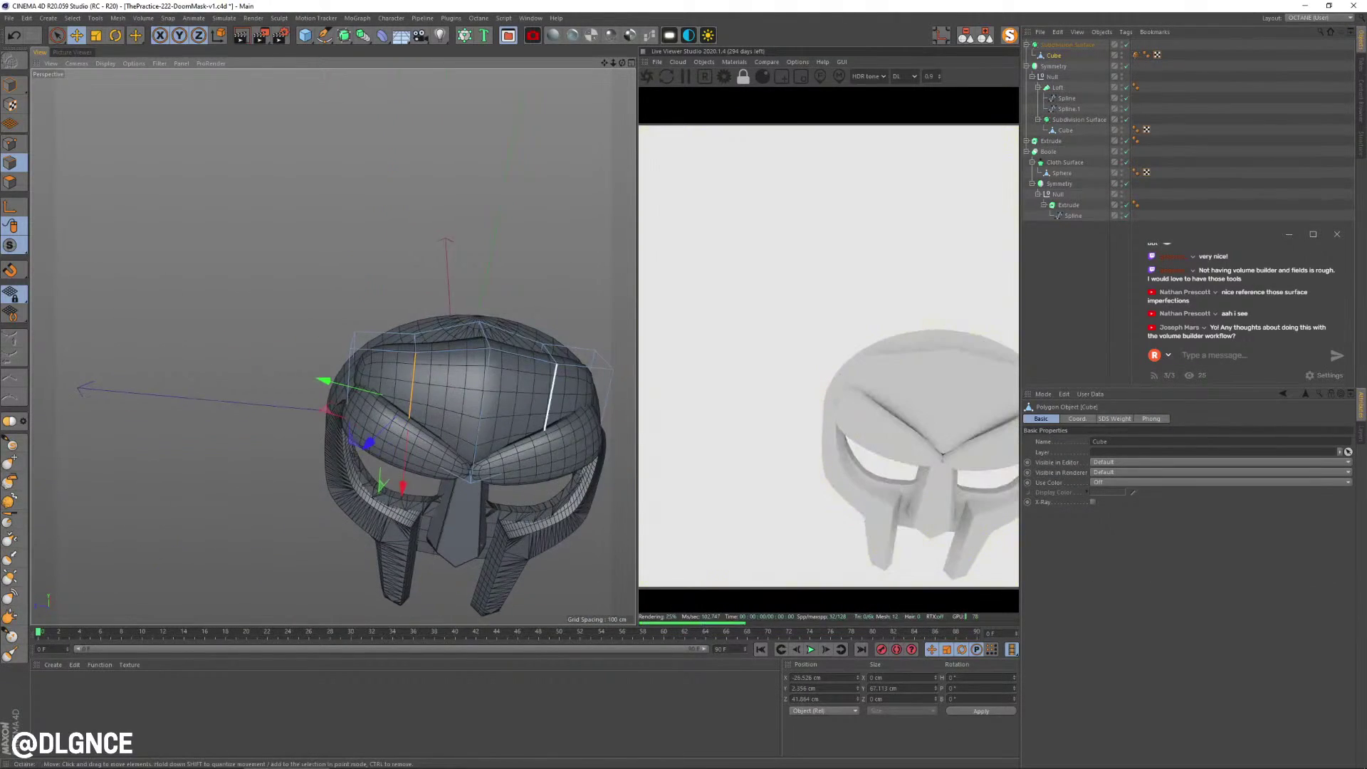
alt+drag(545, 398, 616, 395)
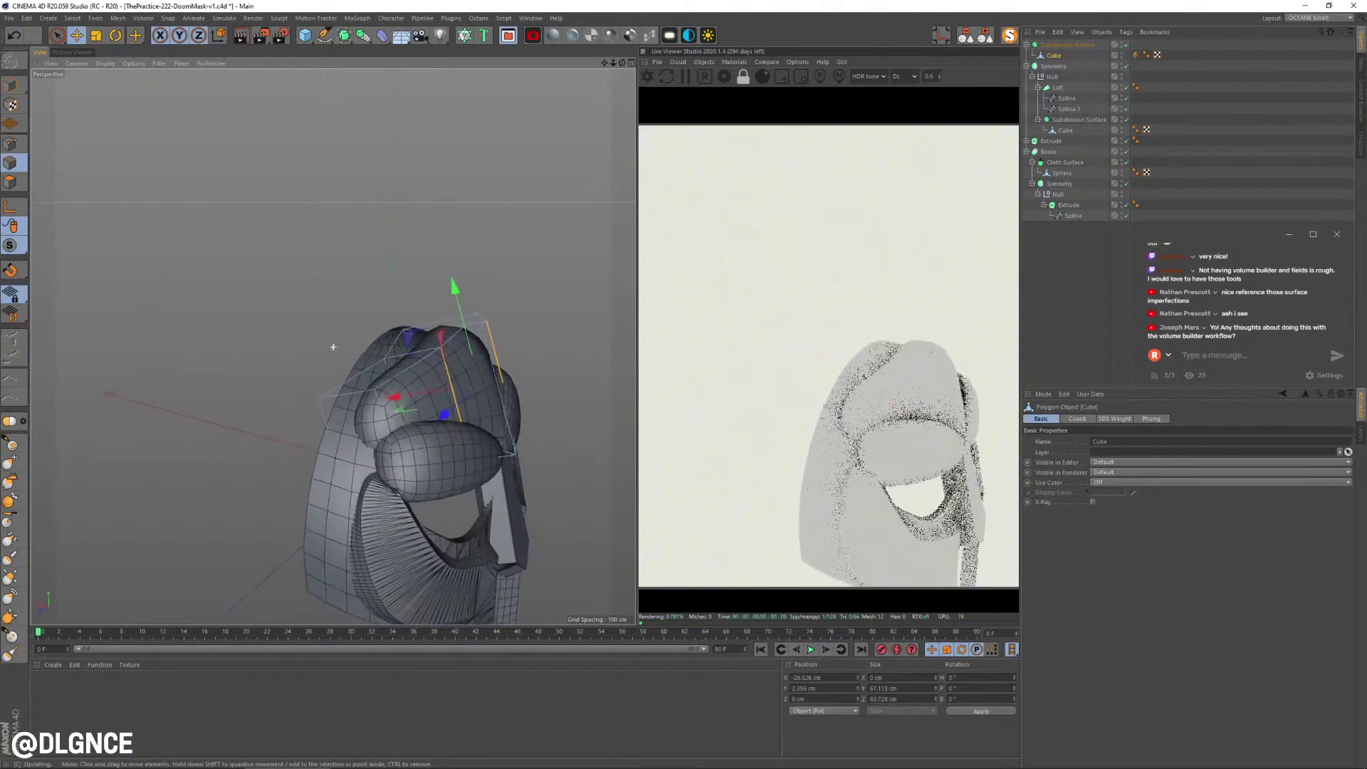
drag(410, 336, 414, 340)
- Move the forehead cube's front centre edge forward to about X -40 cm and stretch it to about 94 cm tall
click(496, 385)
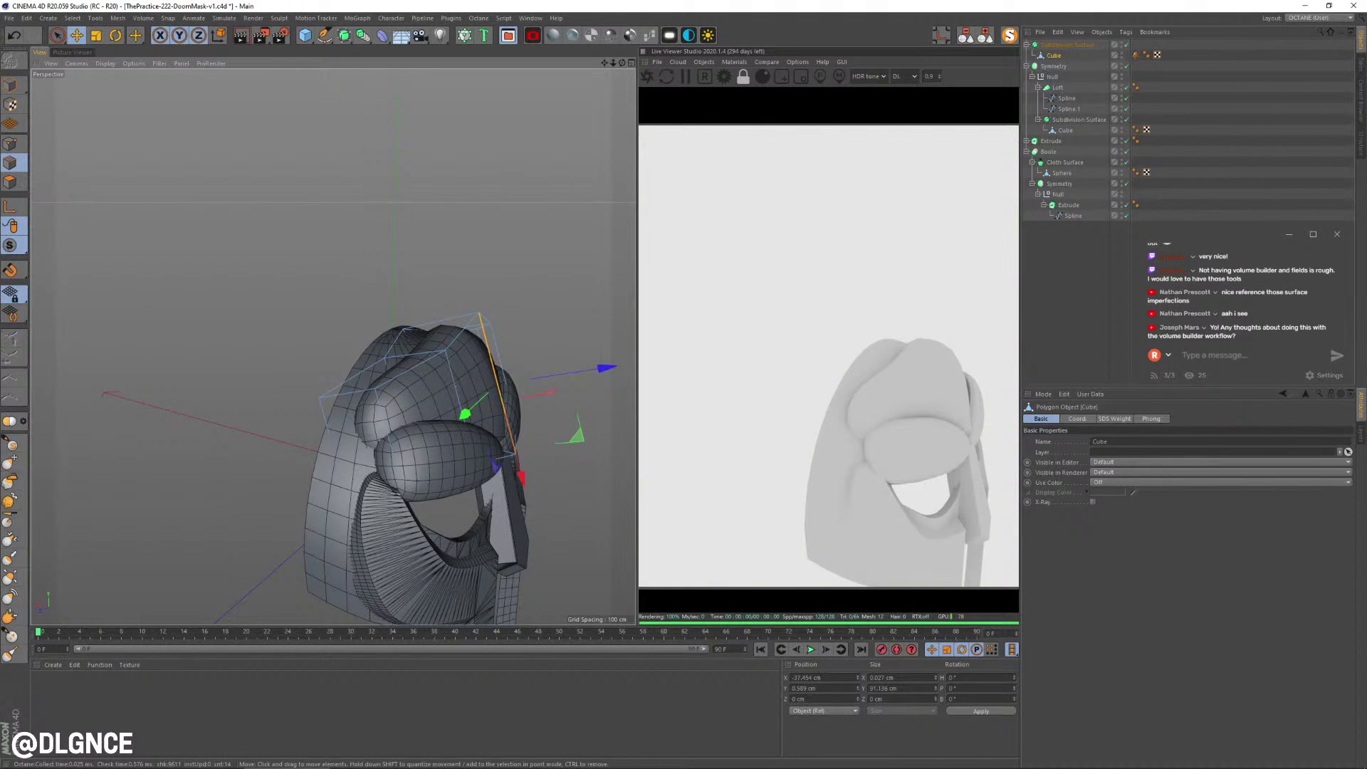
drag(578, 435, 582, 425)
key(t)
alt+drag(503, 398, 470, 484)
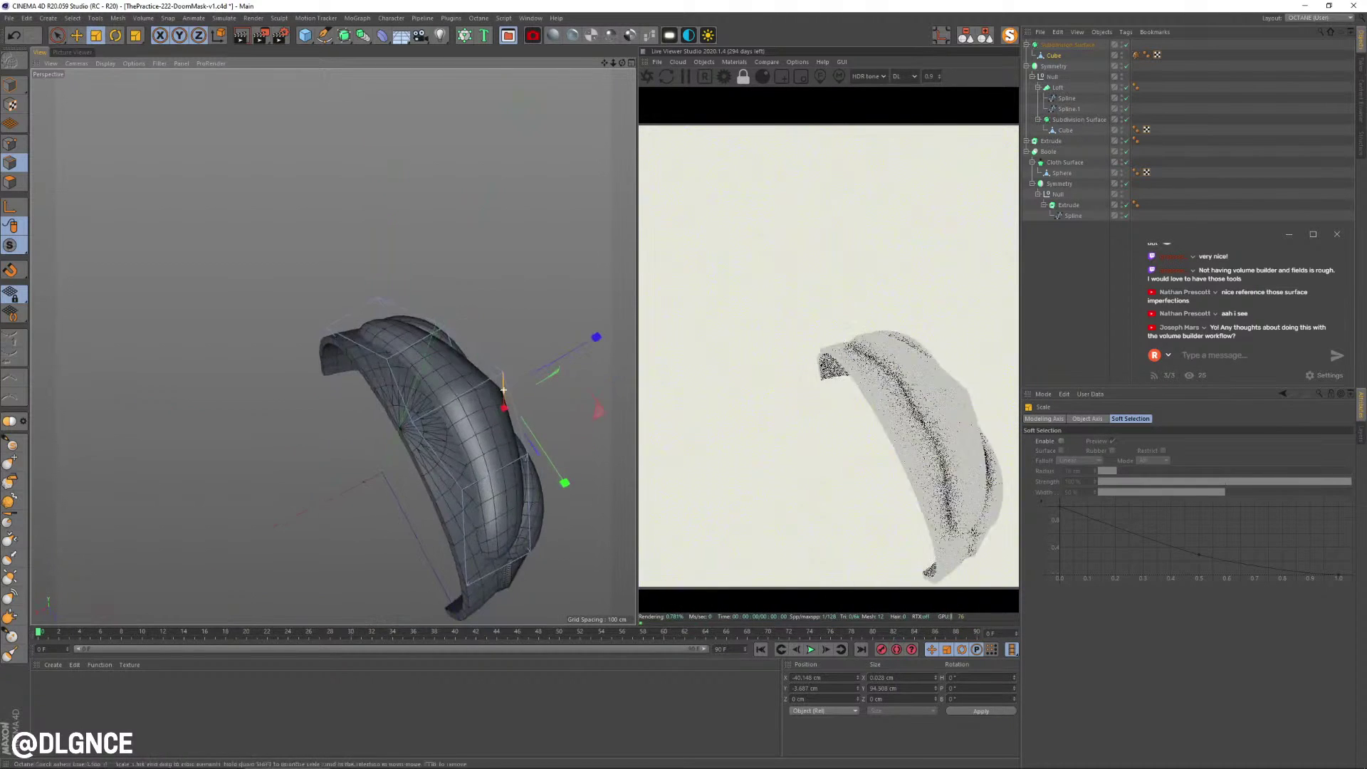
- Select the forehead cube's top front centre point and apply a subdivision weight to sharpen the peak
click(457, 397)
mouse_move(457, 397)
alt+mouse_down()
mouse_move(470, 320)
mouse_move(462, 409)
alt+mouse_up()
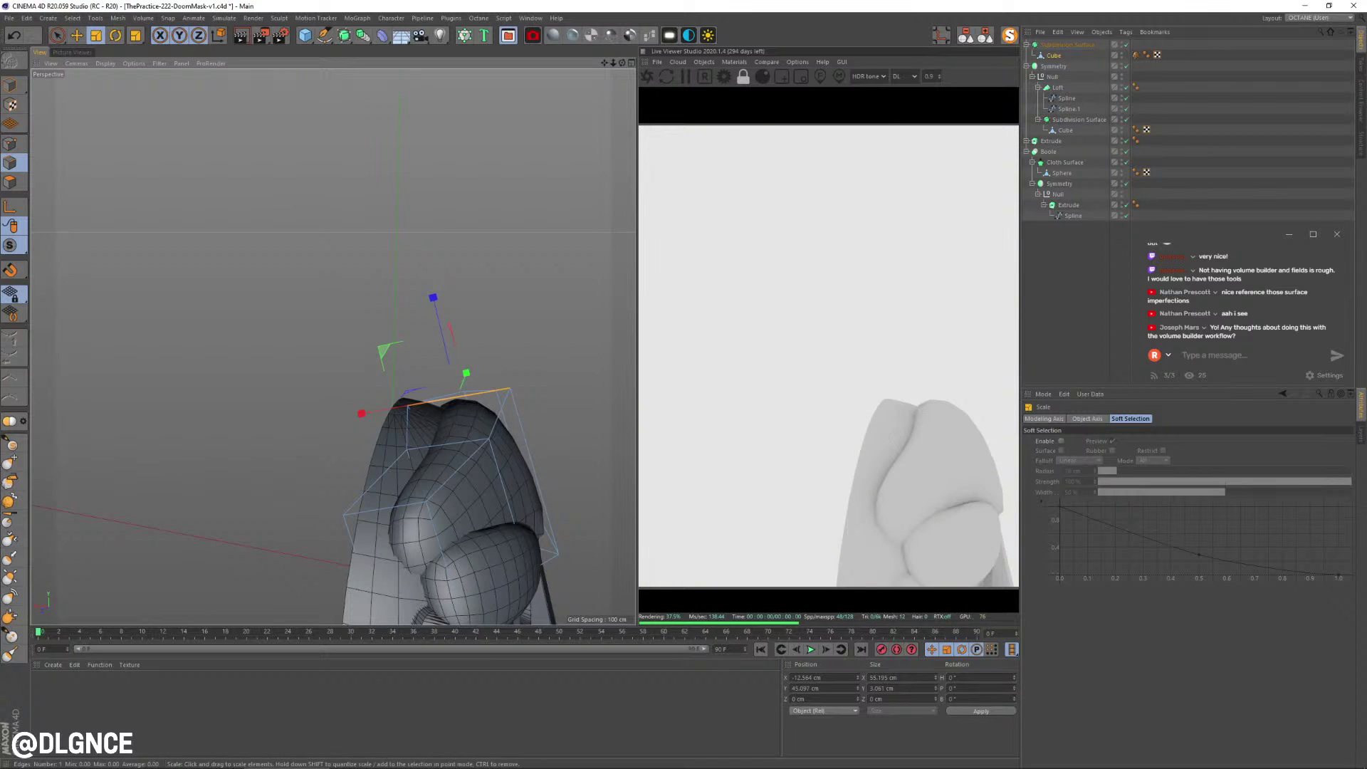
click(10, 144)
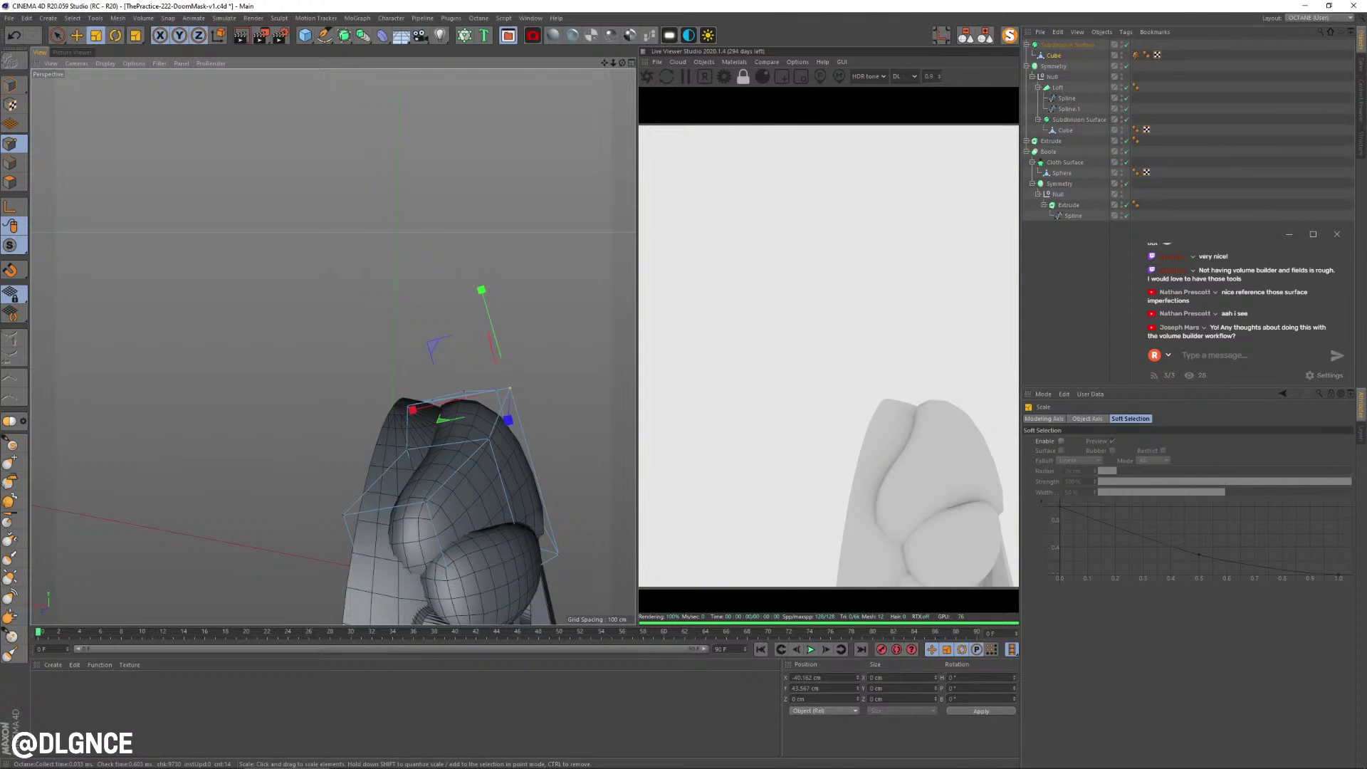
key(period)
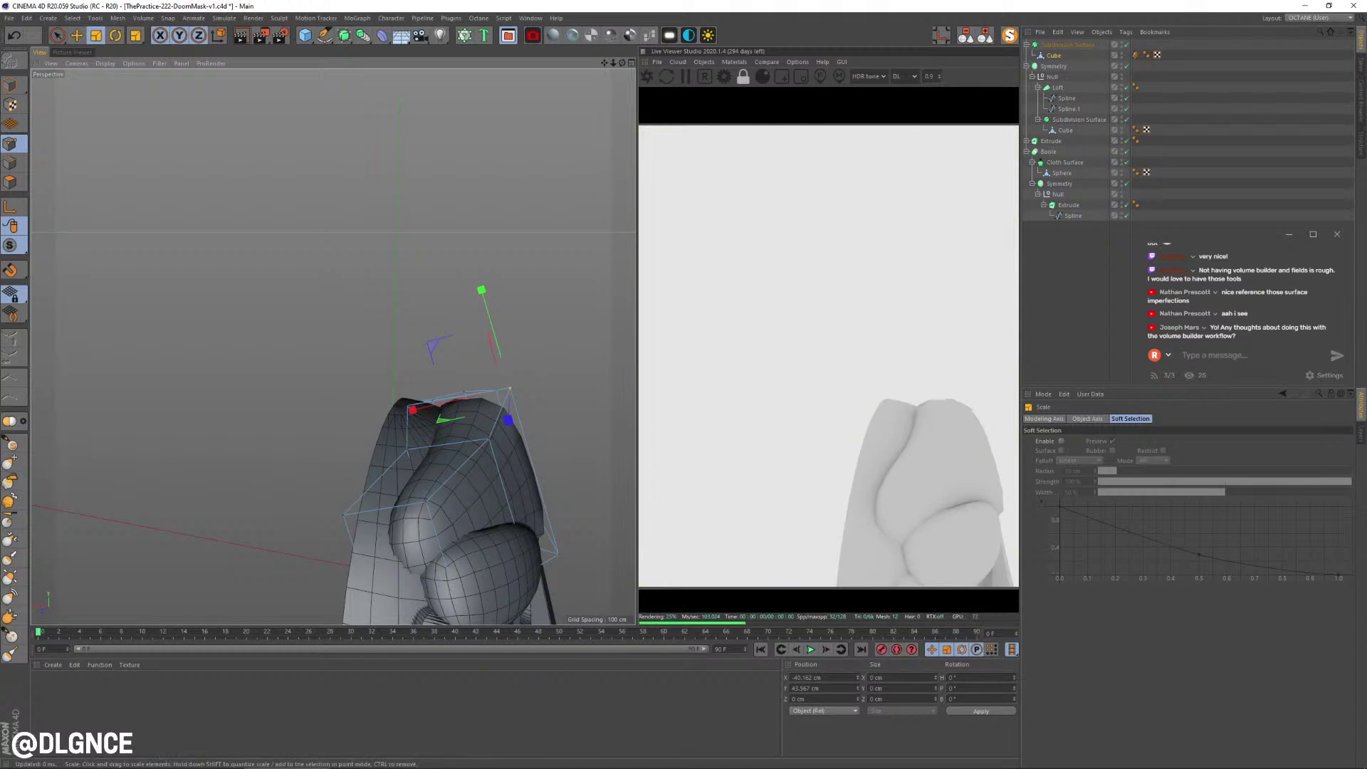
alt+drag(510, 388, 435, 257)
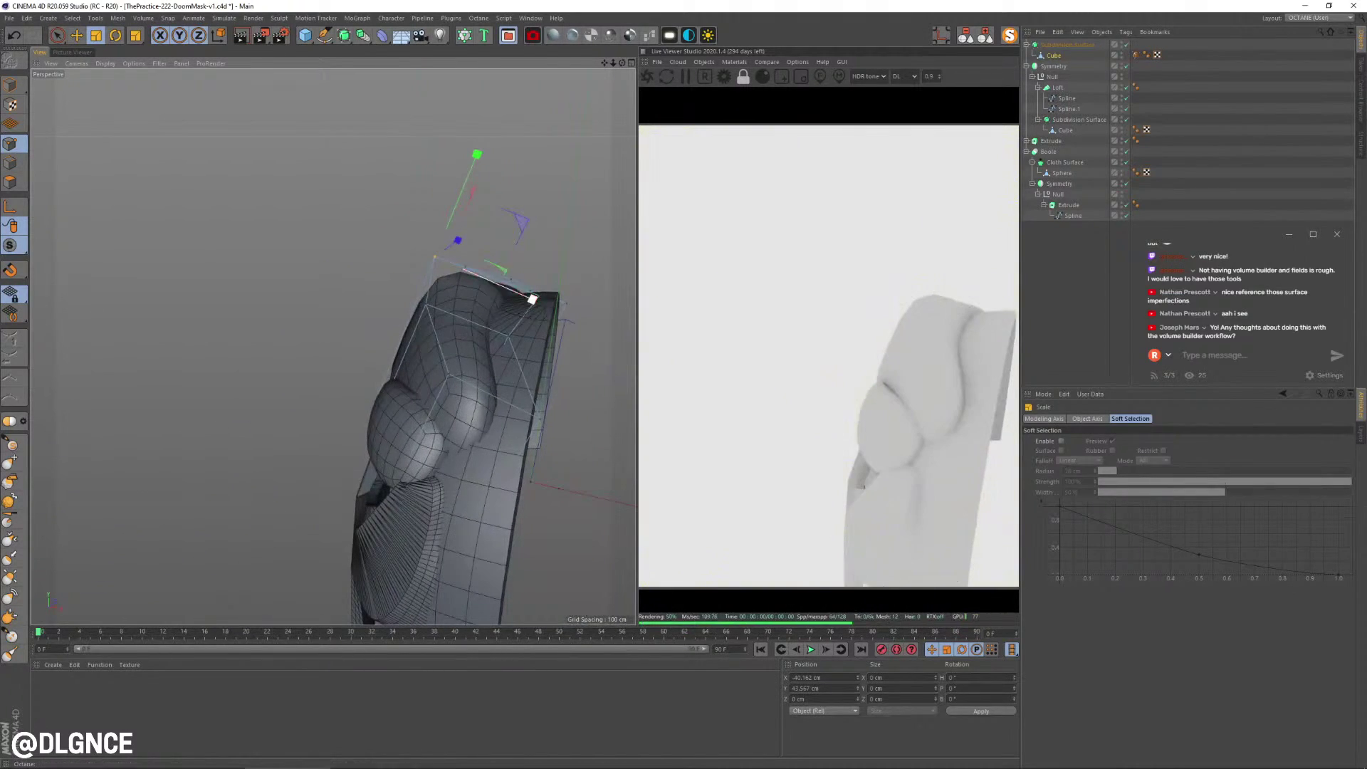
- Select the forehead cube's rear top centre point, followed by its lower front centre point between the brows
key(9)
alt+drag(537, 316, 504, 279)
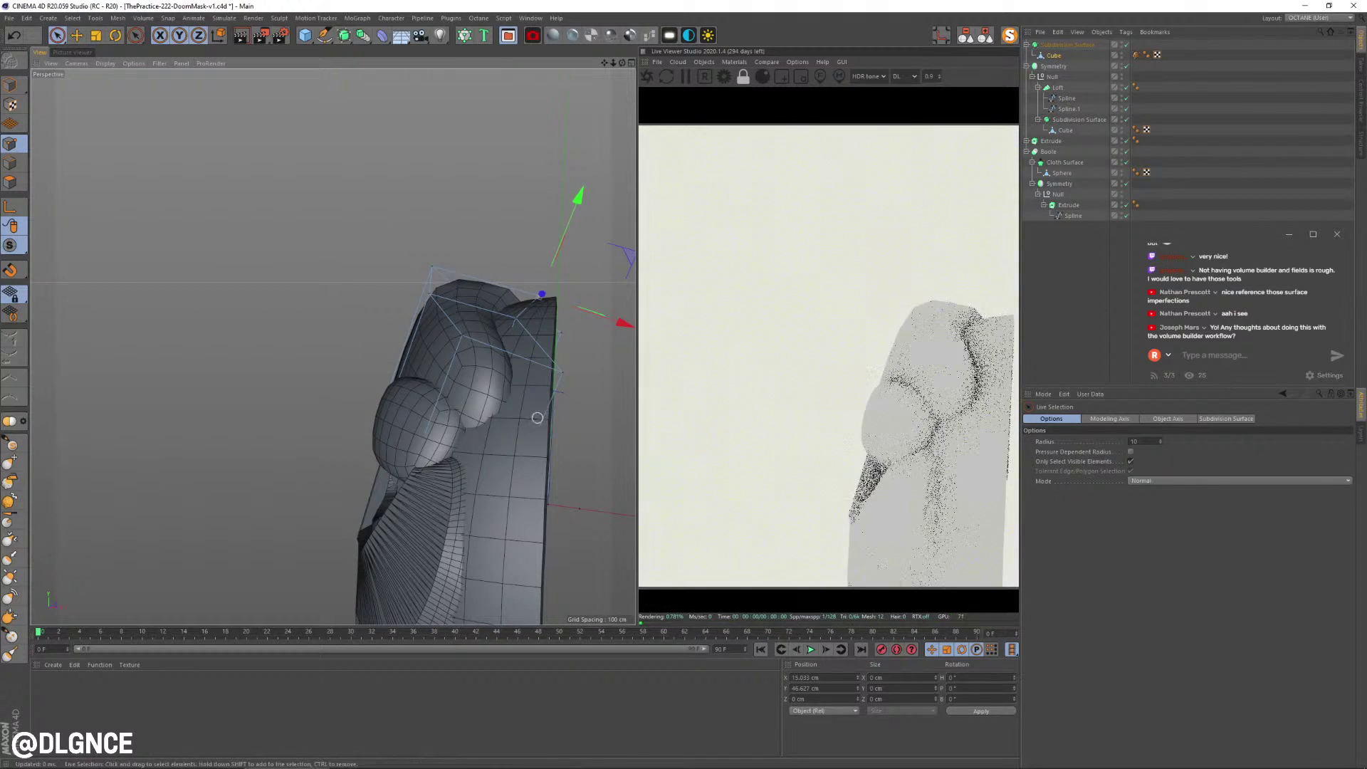
alt+drag(539, 295, 435, 290)
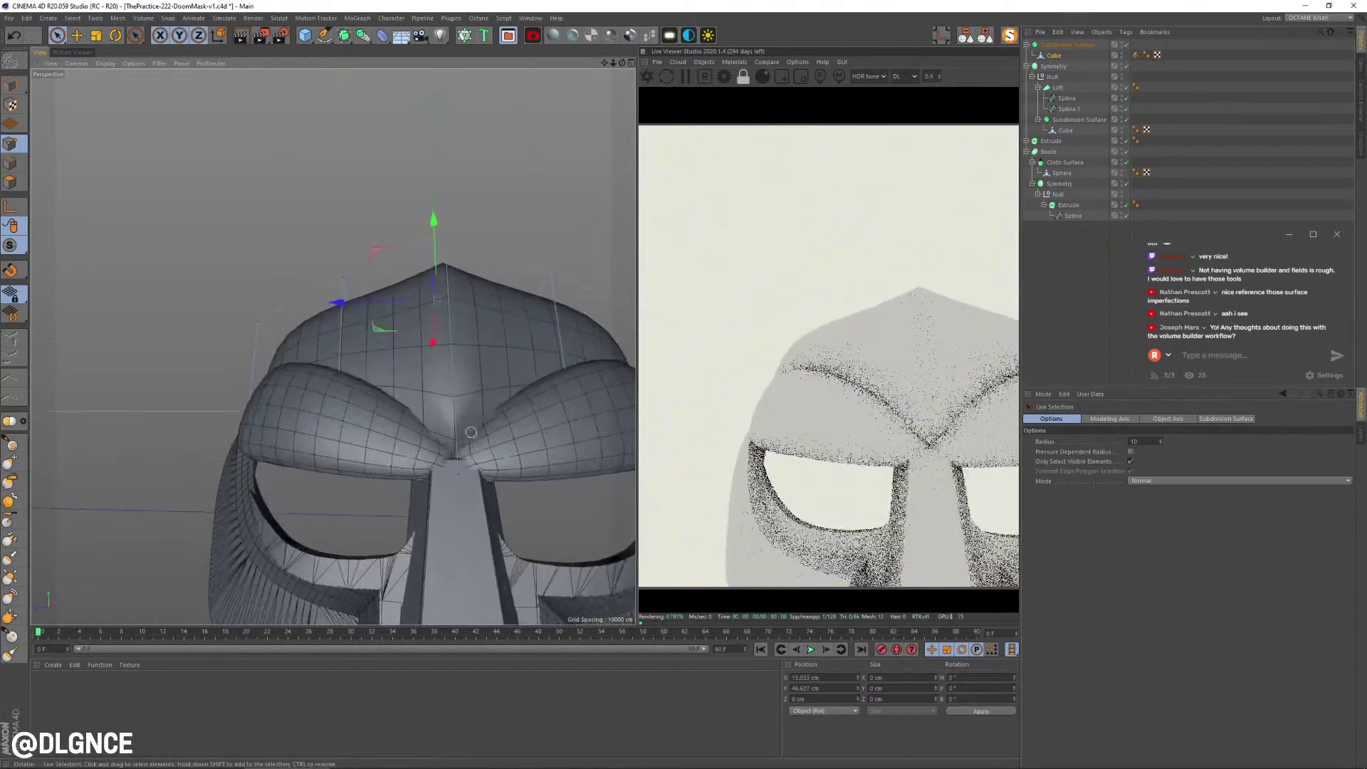
click(442, 375)
alt+drag(442, 375, 536, 505)
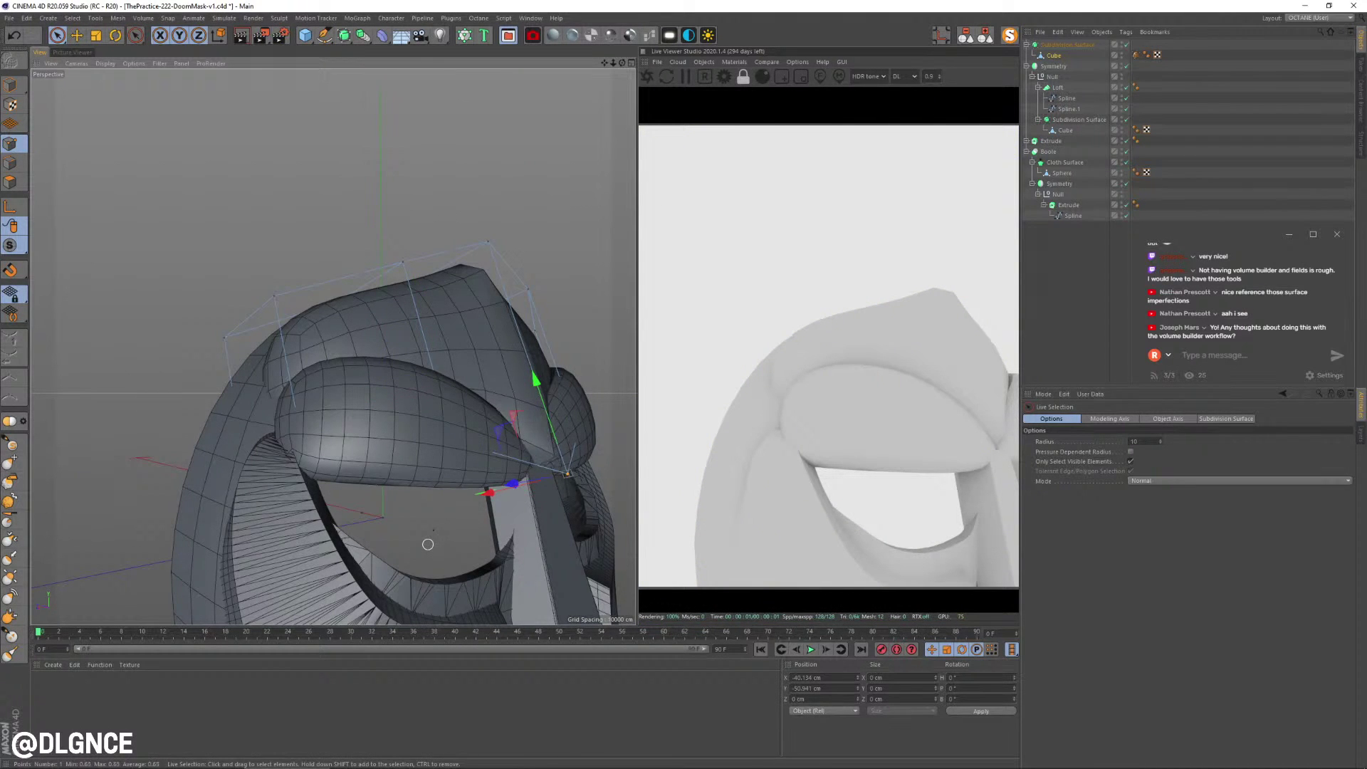
scroll(428, 545, down, 5)
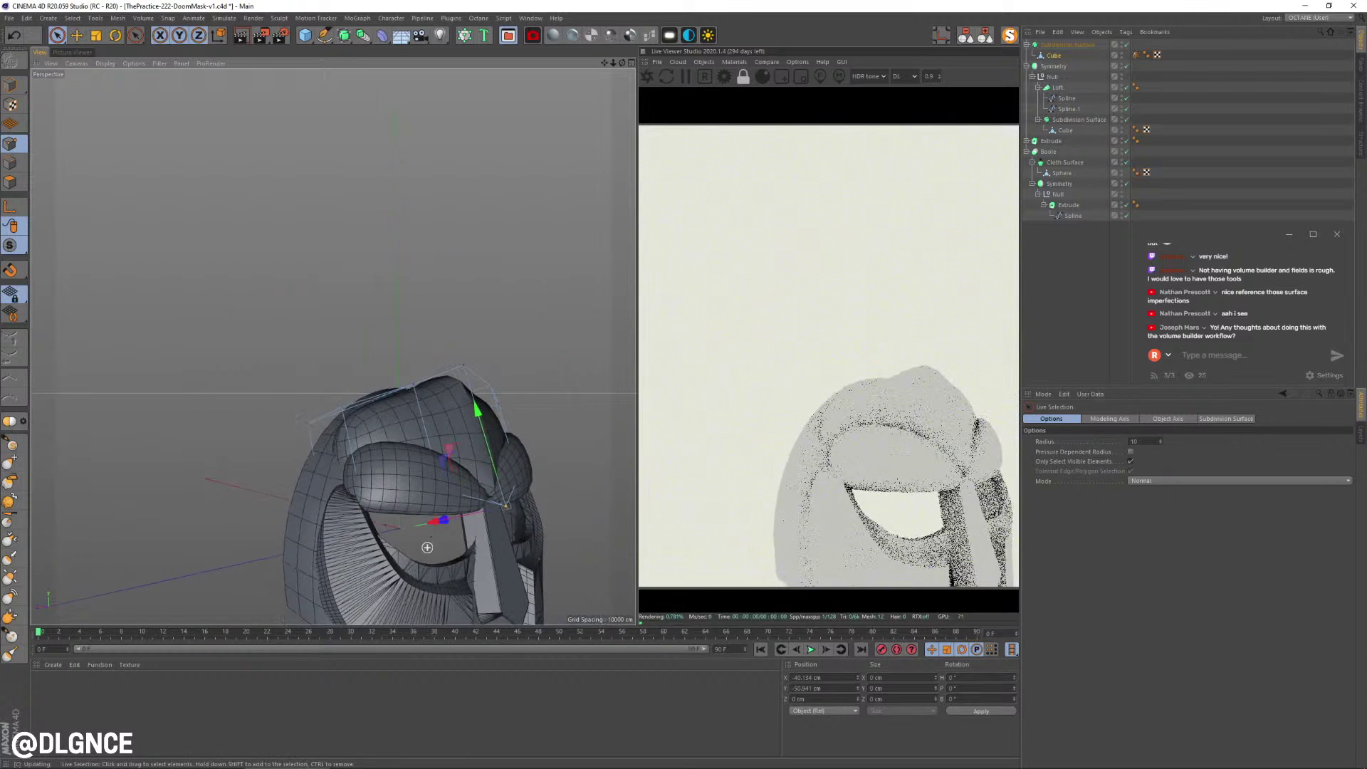
- Select the whole forehead piece with its Subdivision Surface and lower it onto the brows to about Y 62 cm
click(10, 85)
alt+middle_drag(463, 441, 410, 349)
click(553, 314)
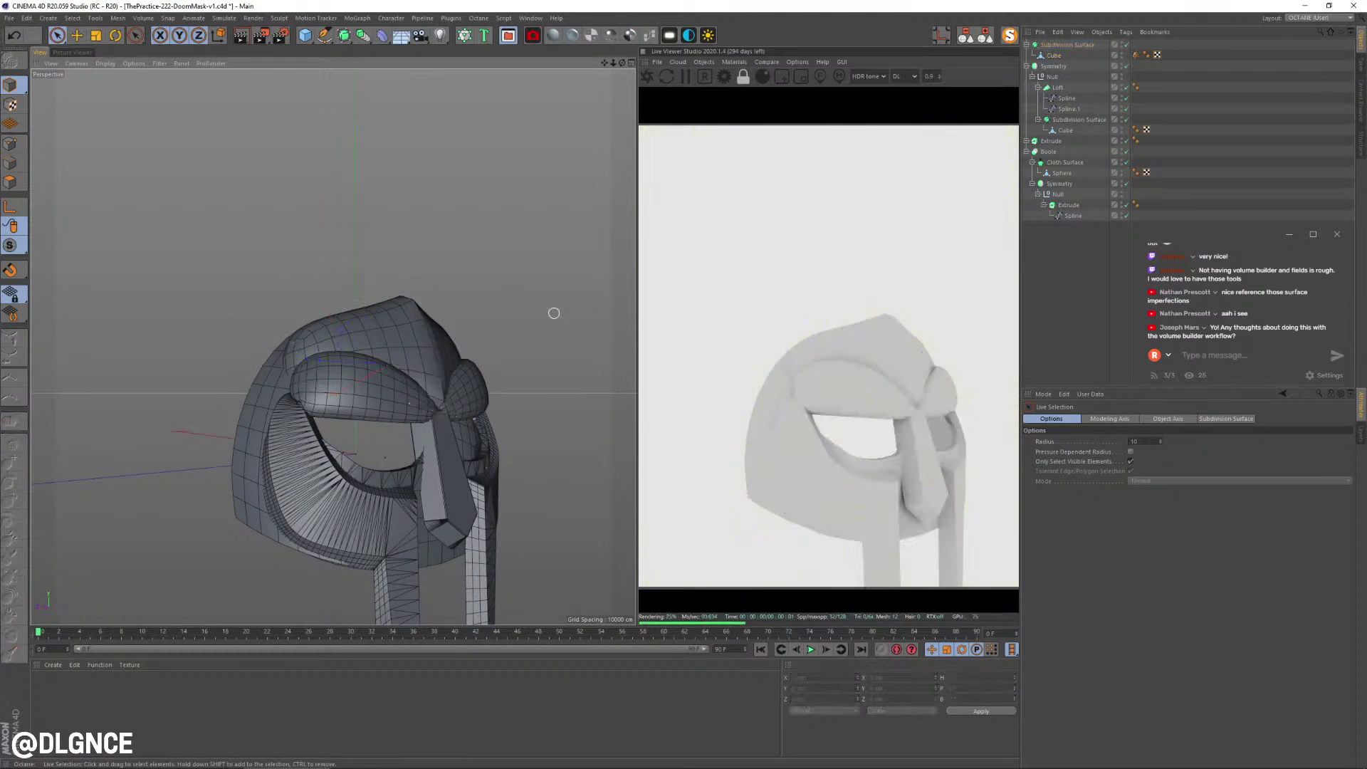
scroll(552, 314, down, 3)
alt+drag(491, 420, 395, 436)
click(430, 337)
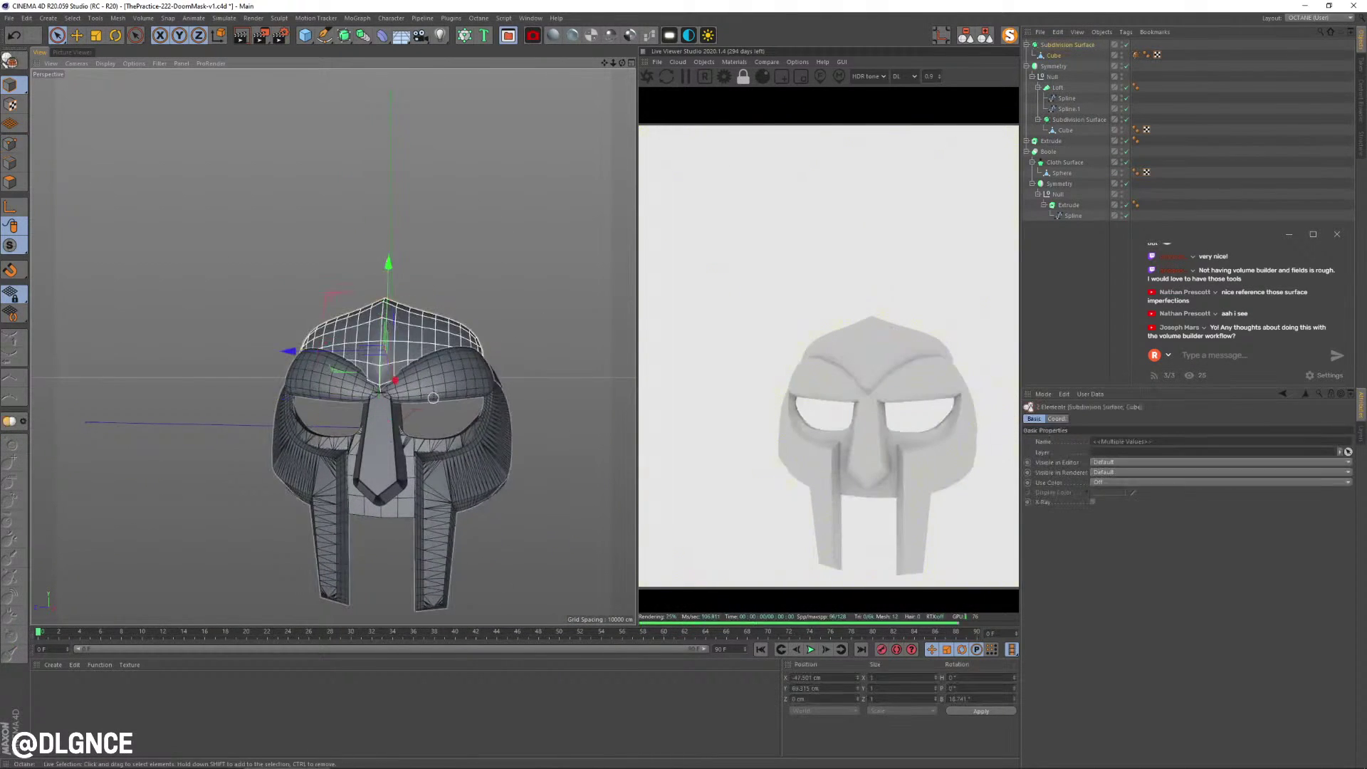
alt+middle_drag(443, 391, 450, 372)
alt+drag(488, 338, 503, 340)
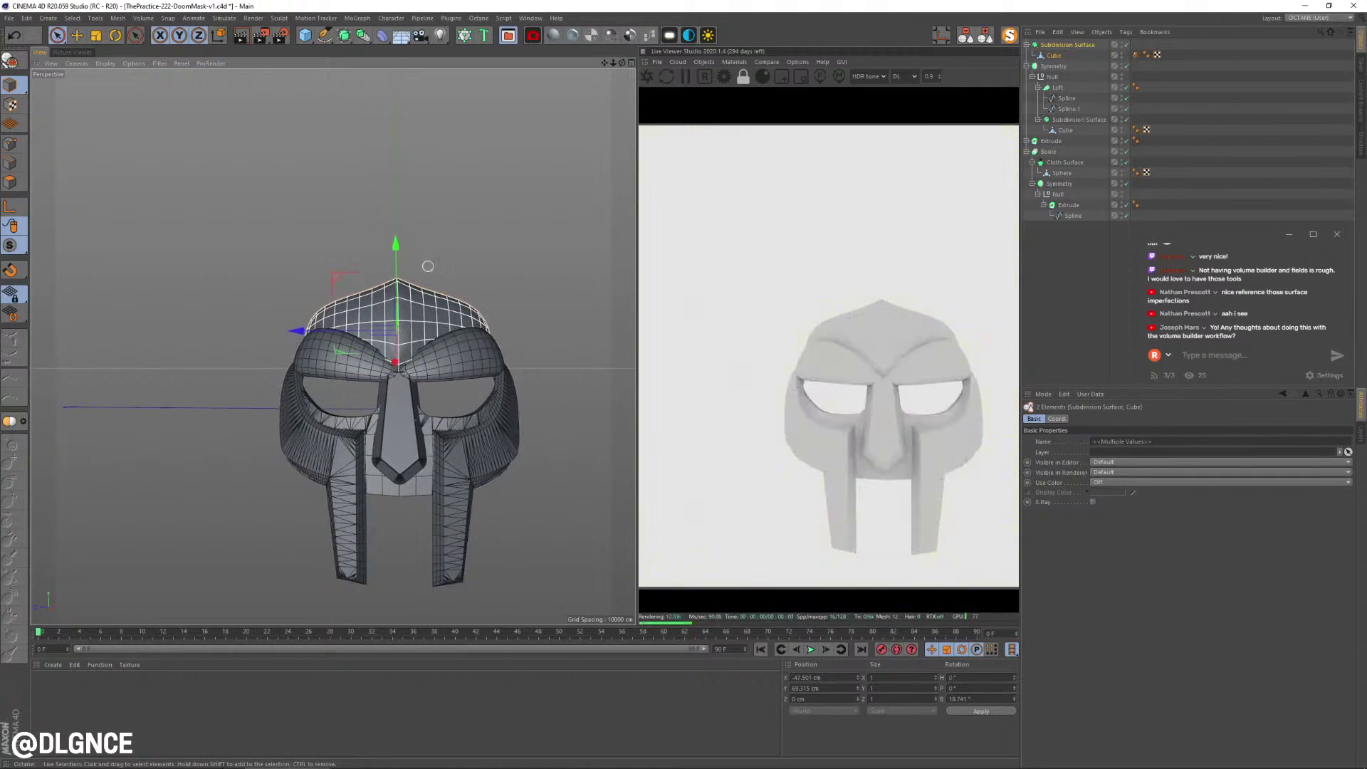
key(e)
drag(397, 245, 396, 256)
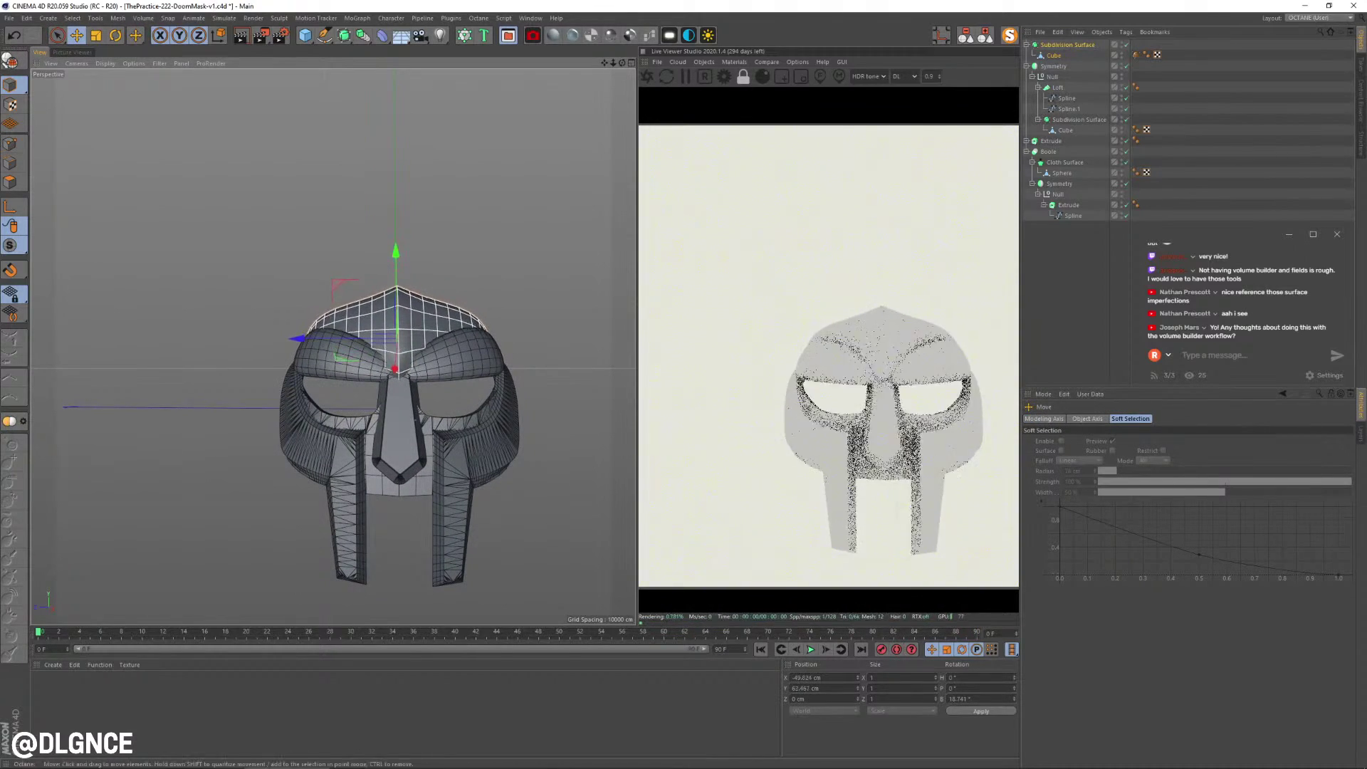
alt+drag(356, 359, 285, 314)
scroll(436, 365, up, 4)
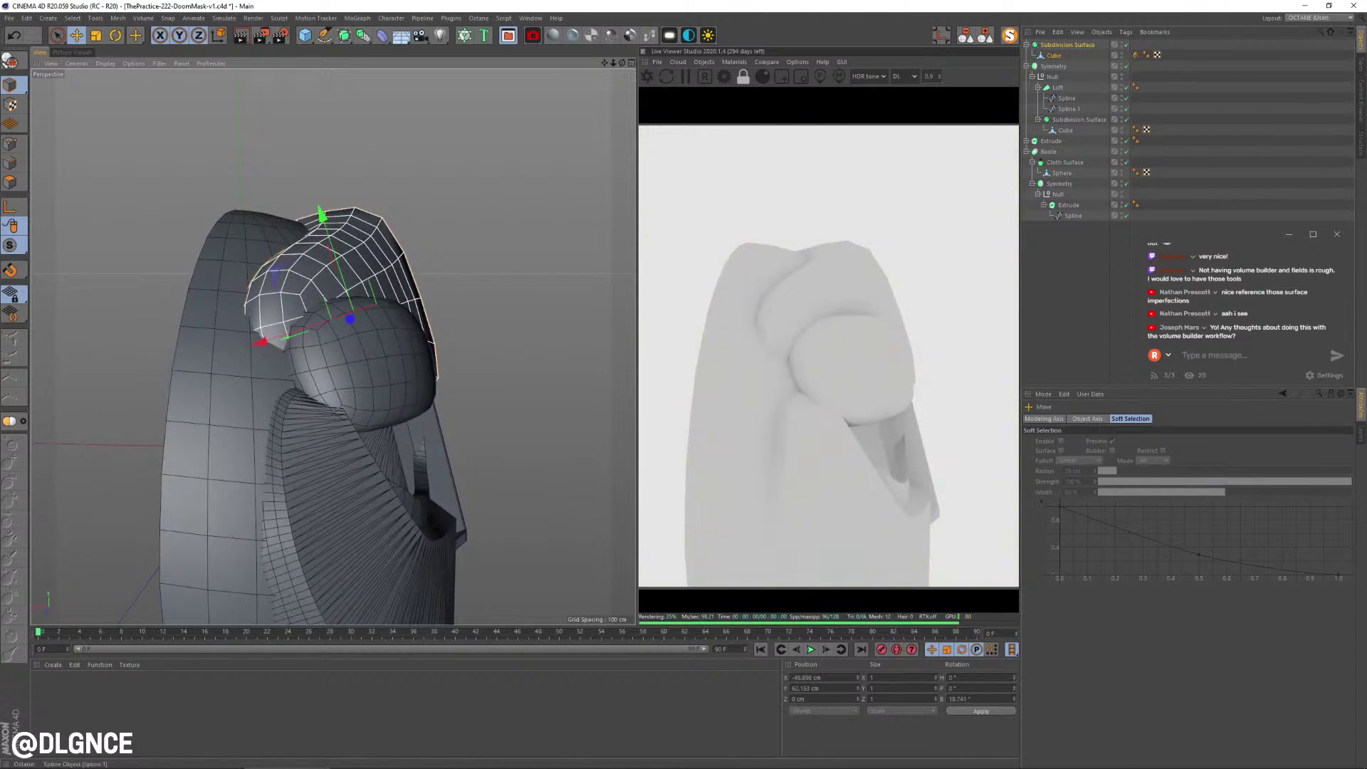
- Tilt the forehead cube's front centre edge to span about 7.4 cm in X and shift it back to about X -30 cm
click(1053, 55)
click(10, 162)
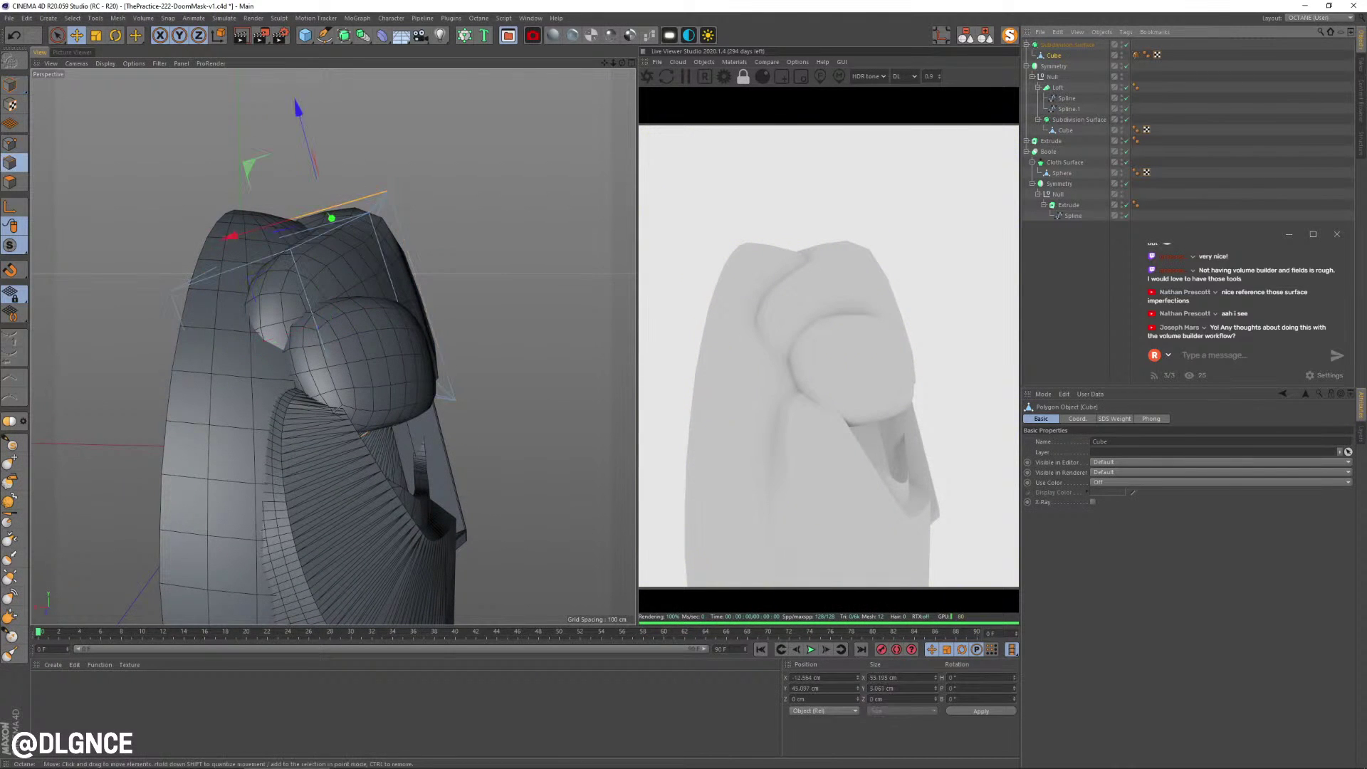
click(421, 296)
alt+drag(421, 295, 305, 329)
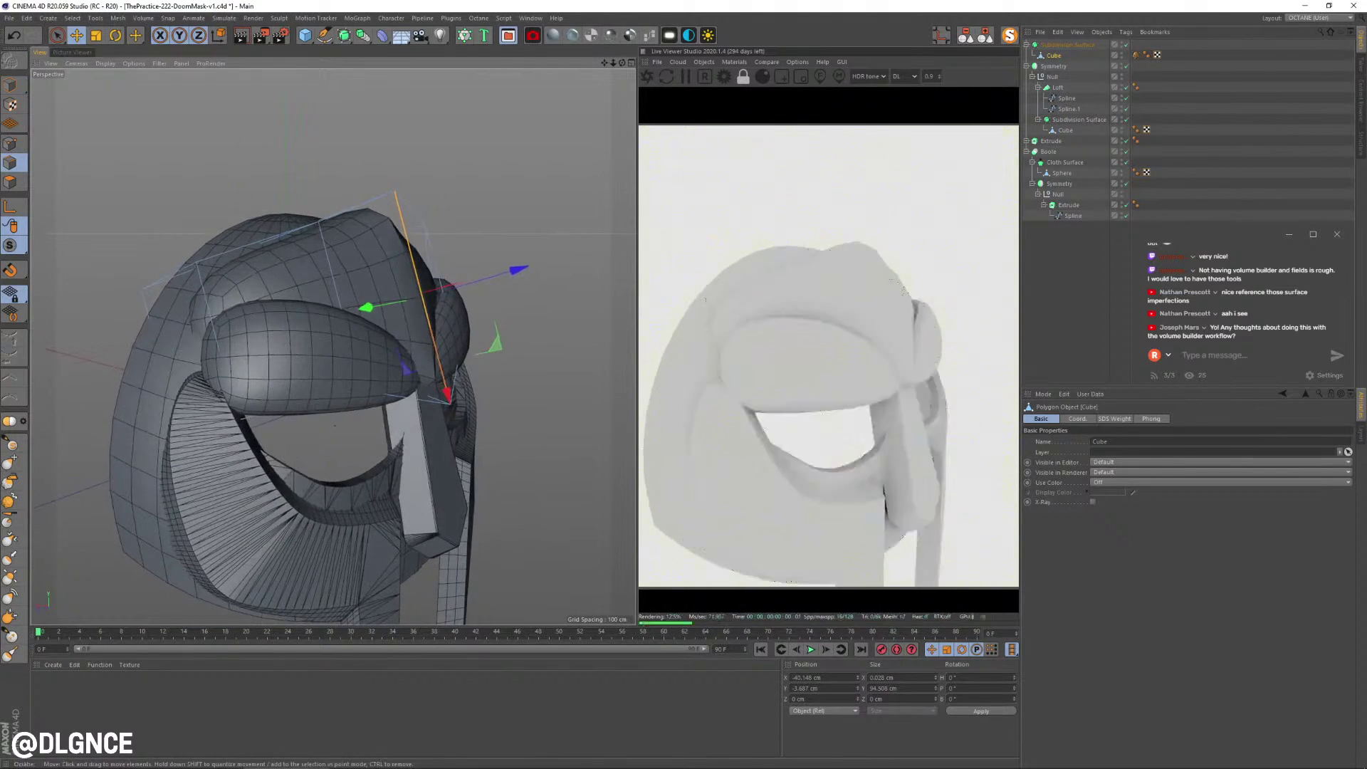
key(r)
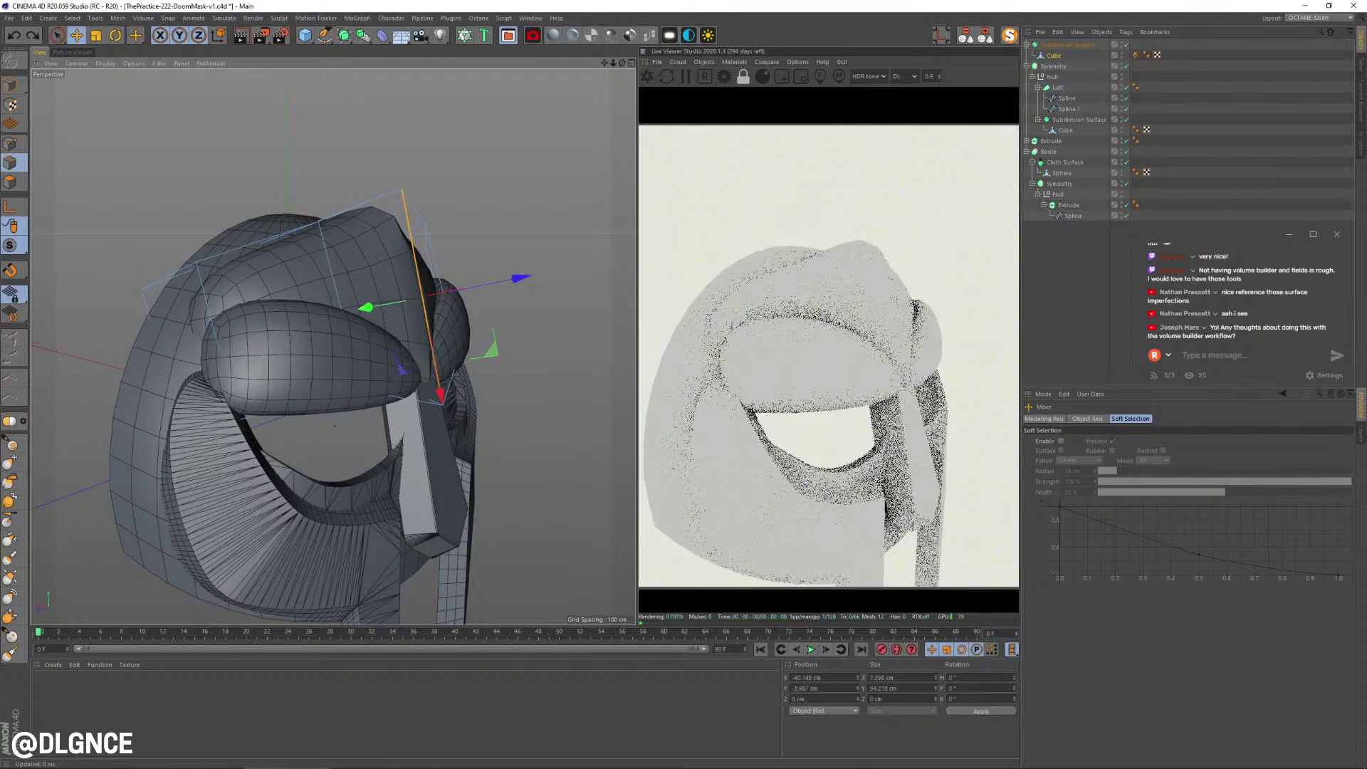
alt+drag(335, 426, 349, 342)
alt+right_drag(349, 385, 277, 371)
alt+drag(349, 399, 347, 385)
alt+middle_drag(347, 385, 339, 318)
alt+drag(338, 319, 324, 310)
alt+right_drag(323, 310, 342, 310)
alt+middle_drag(341, 310, 277, 300)
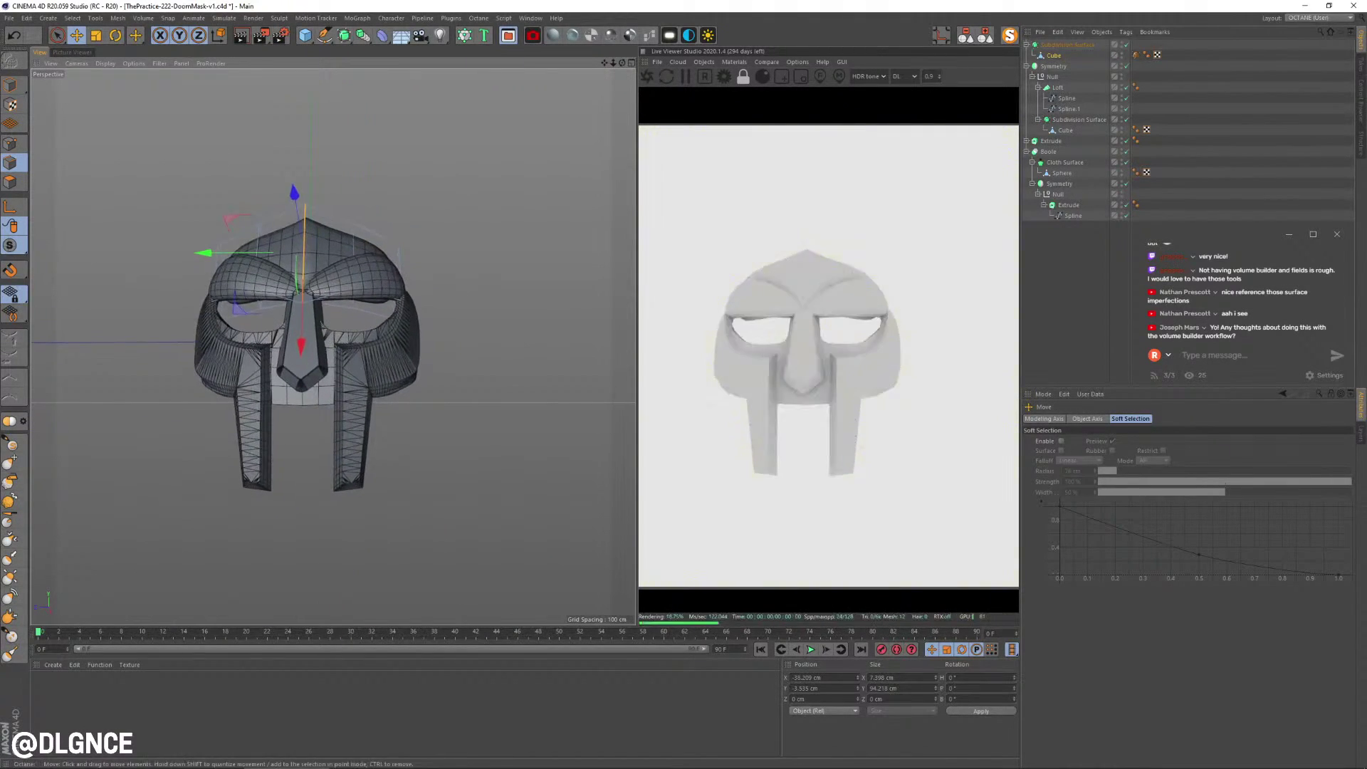
- Examine the forehead piece from the front and from inside the back of the mask
alt+drag(277, 299, 279, 311)
alt+middle_drag(278, 311, 313, 304)
alt+drag(314, 303, 314, 290)
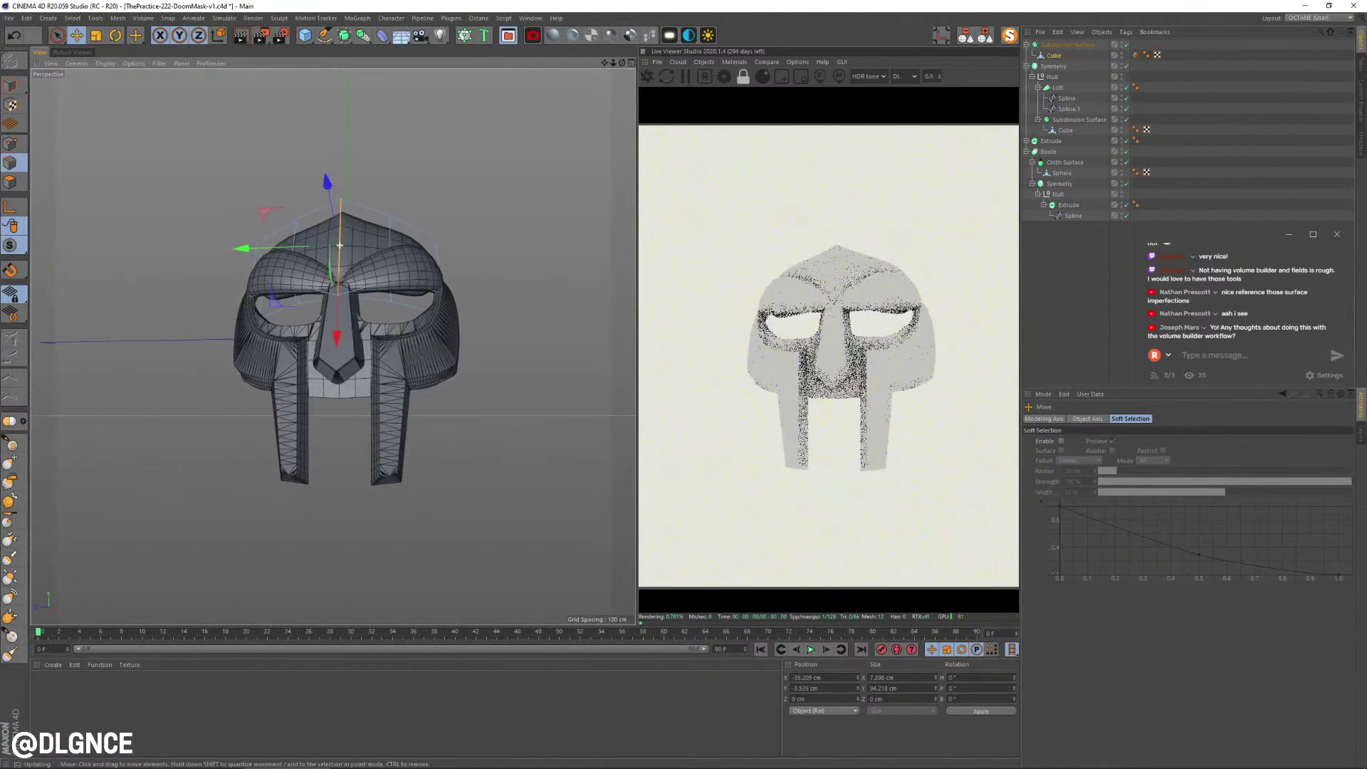
mouse_move(339, 245)
alt+mouse_down()
mouse_move(285, 251)
mouse_move(335, 248)
alt+mouse_up()
mouse_move(334, 248)
alt+right_down()
mouse_move(229, 261)
mouse_move(356, 235)
alt+right_up()
alt+drag(356, 234, 442, 230)
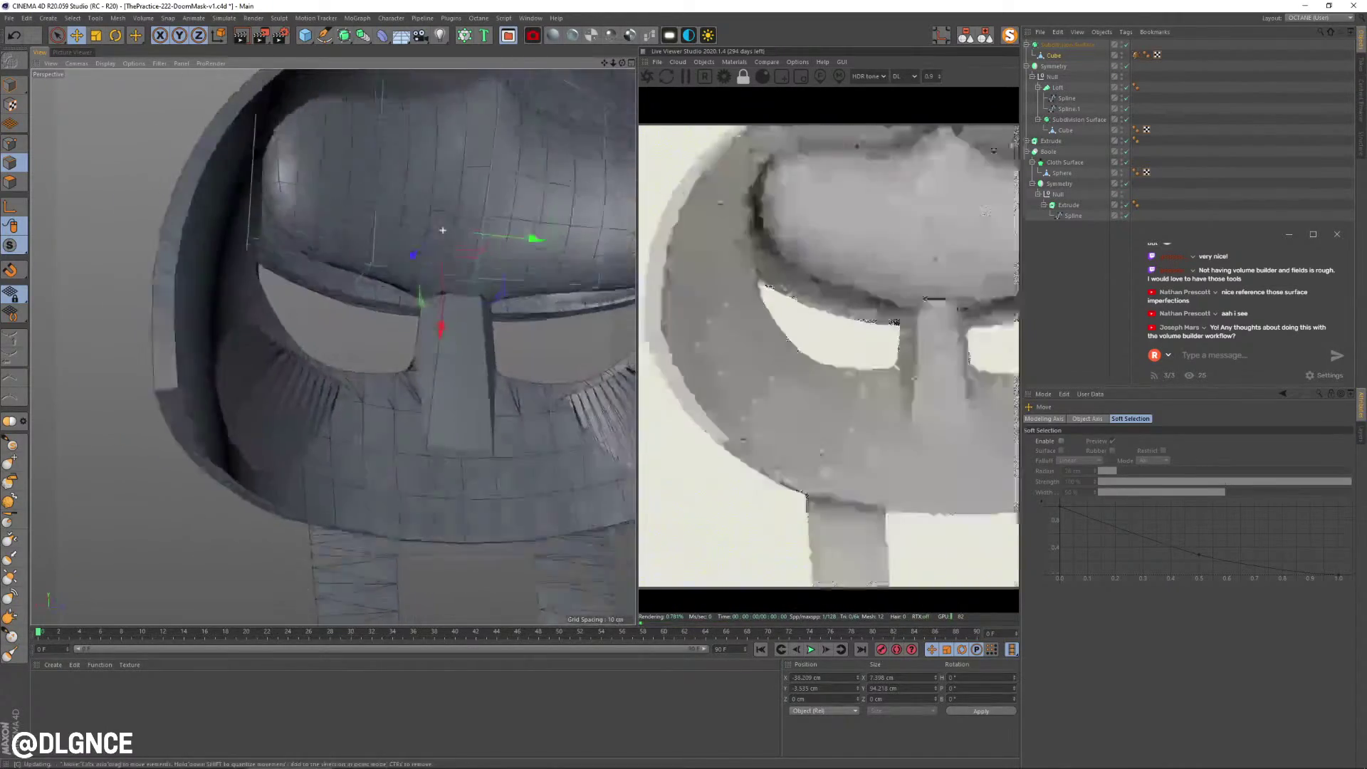
alt+right_drag(443, 230, 485, 345)
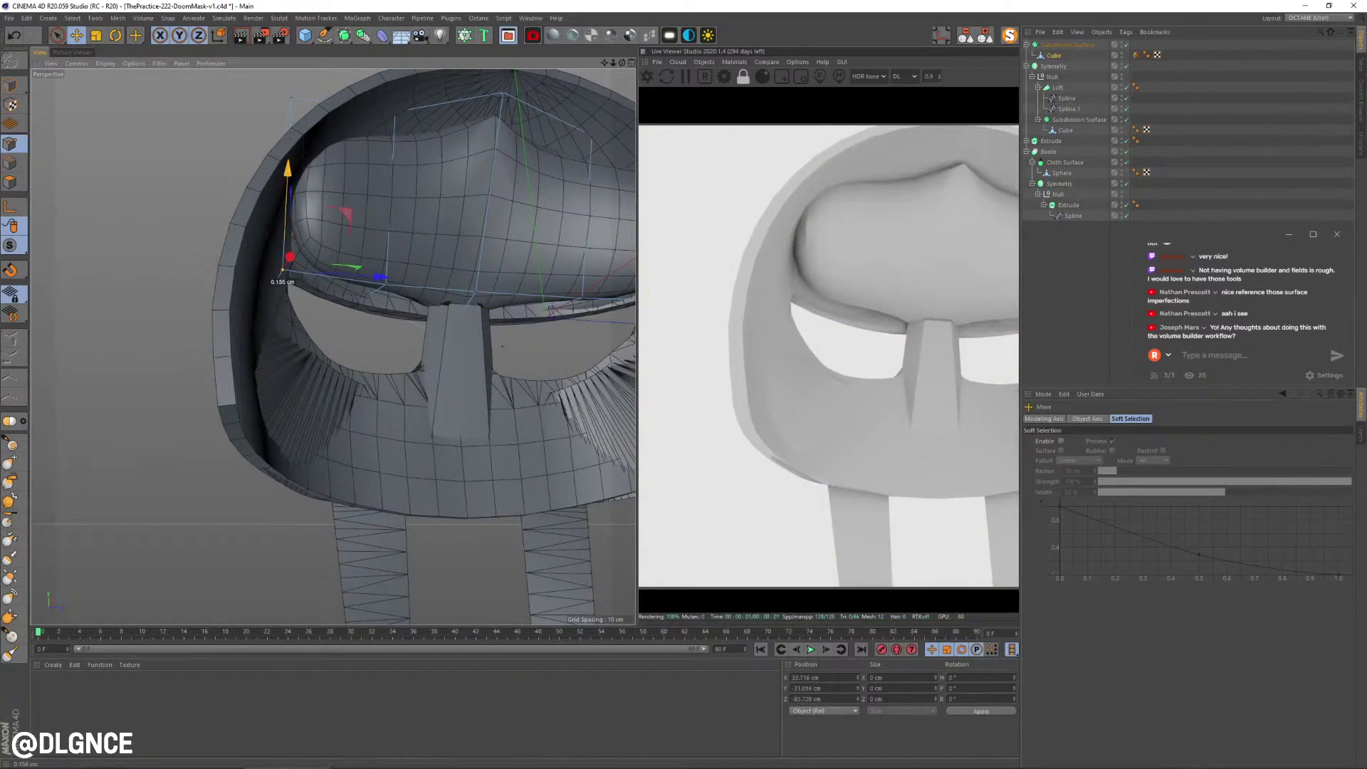
drag(287, 168, 290, 128)
alt+drag(332, 345, 288, 344)
key(ctrl+z)
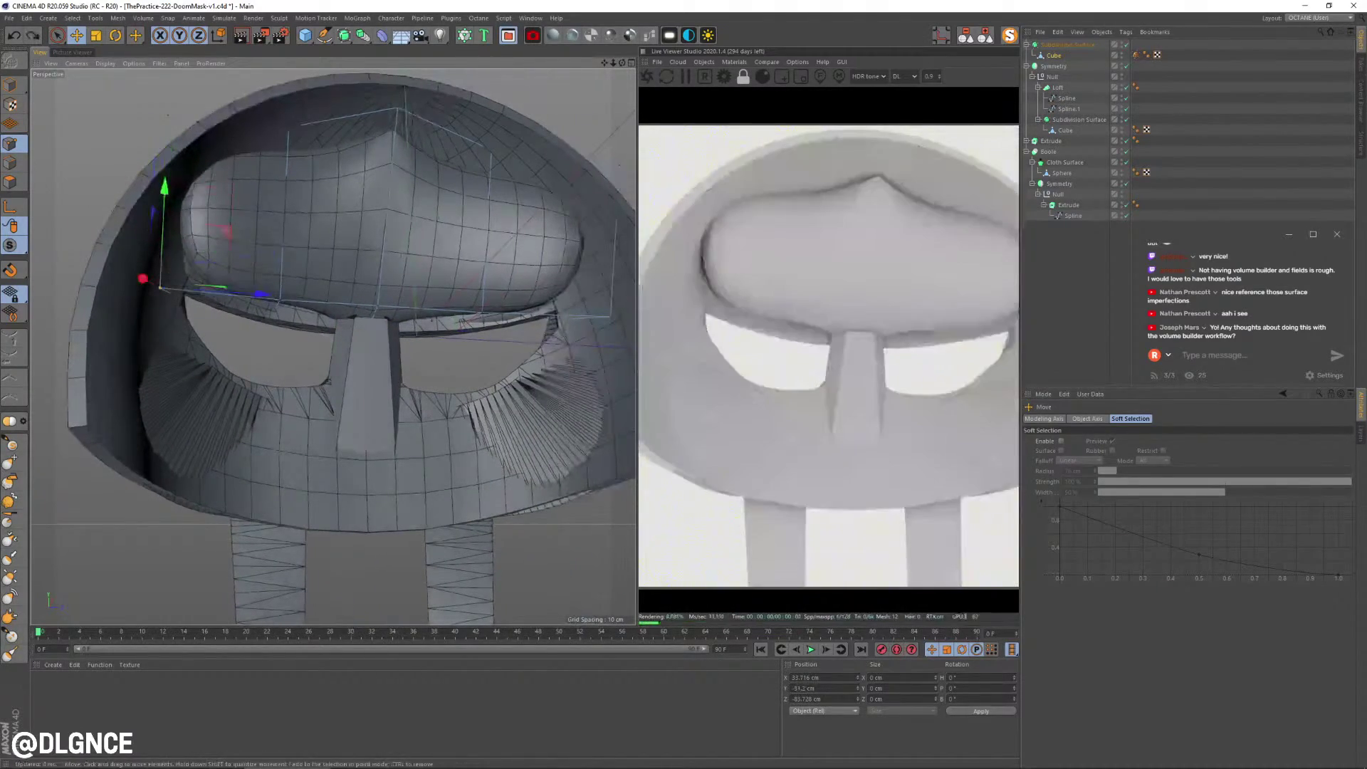
- Select the two lower points between the forehead cube's centre and outer sides and raise them to about Y -24 cm
drag(405, 202, 407, 155)
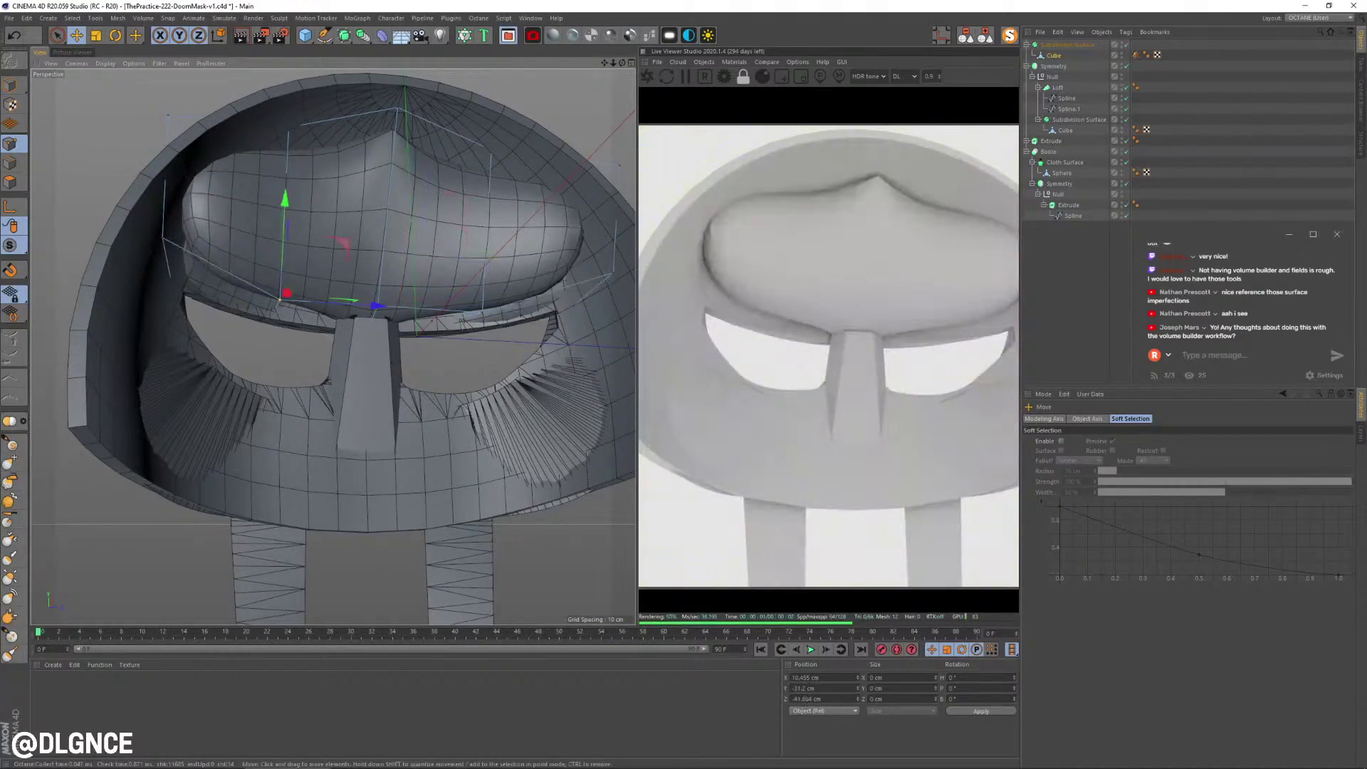
drag(389, 207, 391, 192)
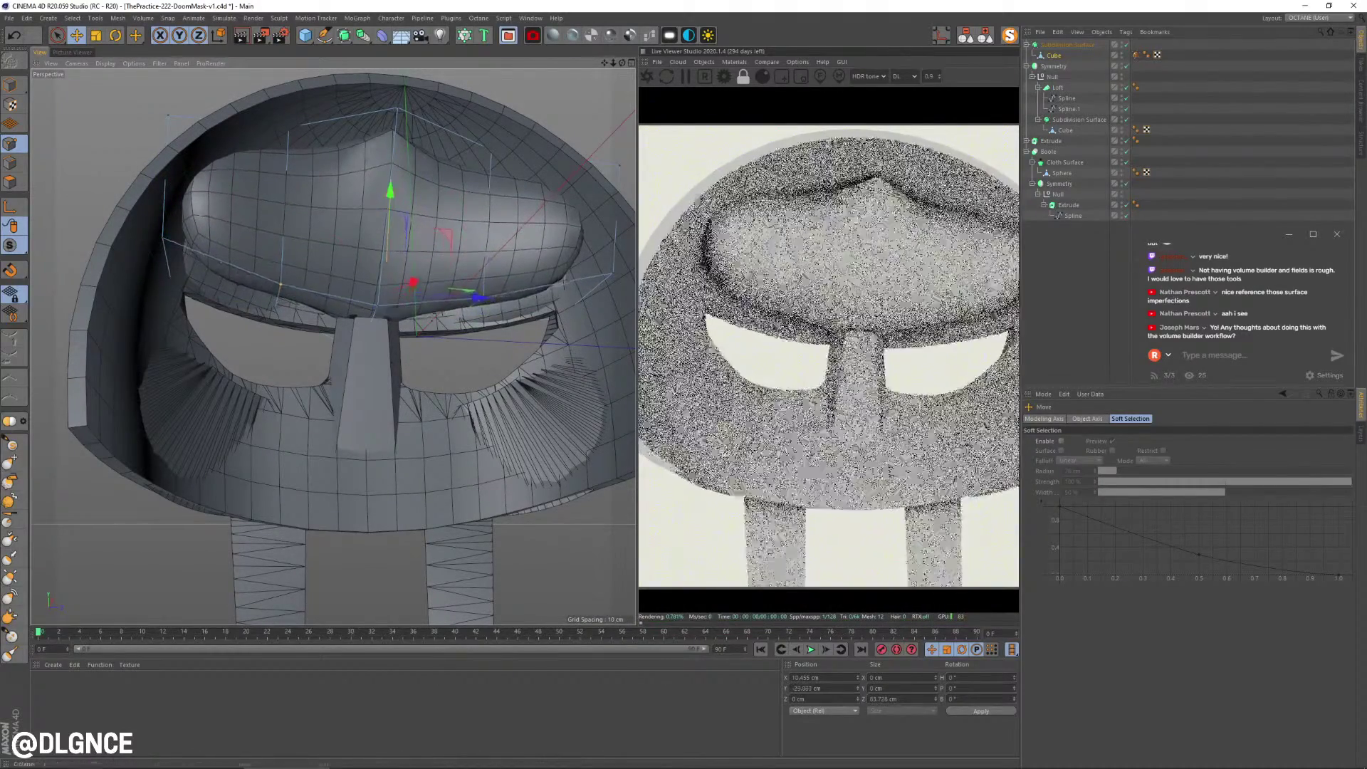
drag(385, 292, 548, 285)
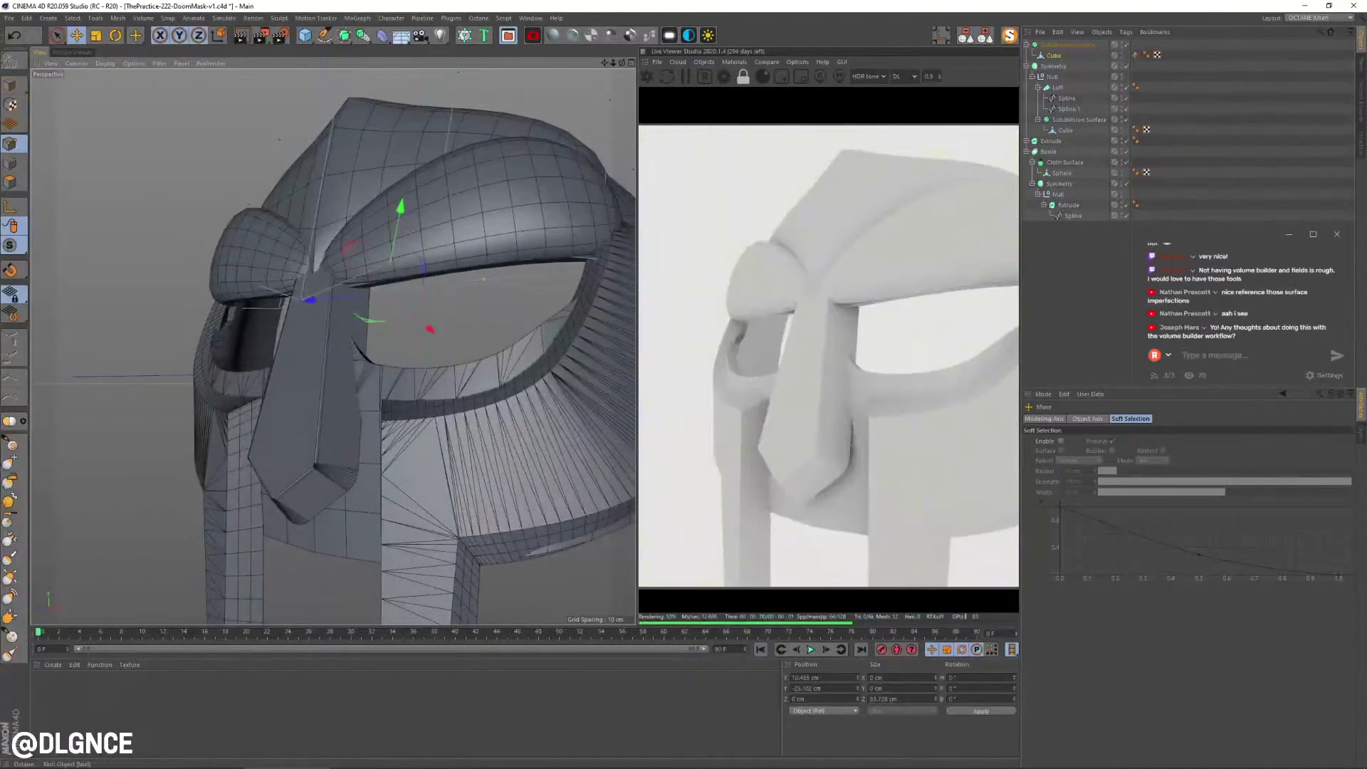
- Return to whole-object editing and deselect the forehead cube
scroll(620, 256, down, 5)
alt+drag(398, 361, 447, 369)
alt+middle_drag(447, 368, 319, 354)
scroll(334, 324, up, 1)
click(10, 84)
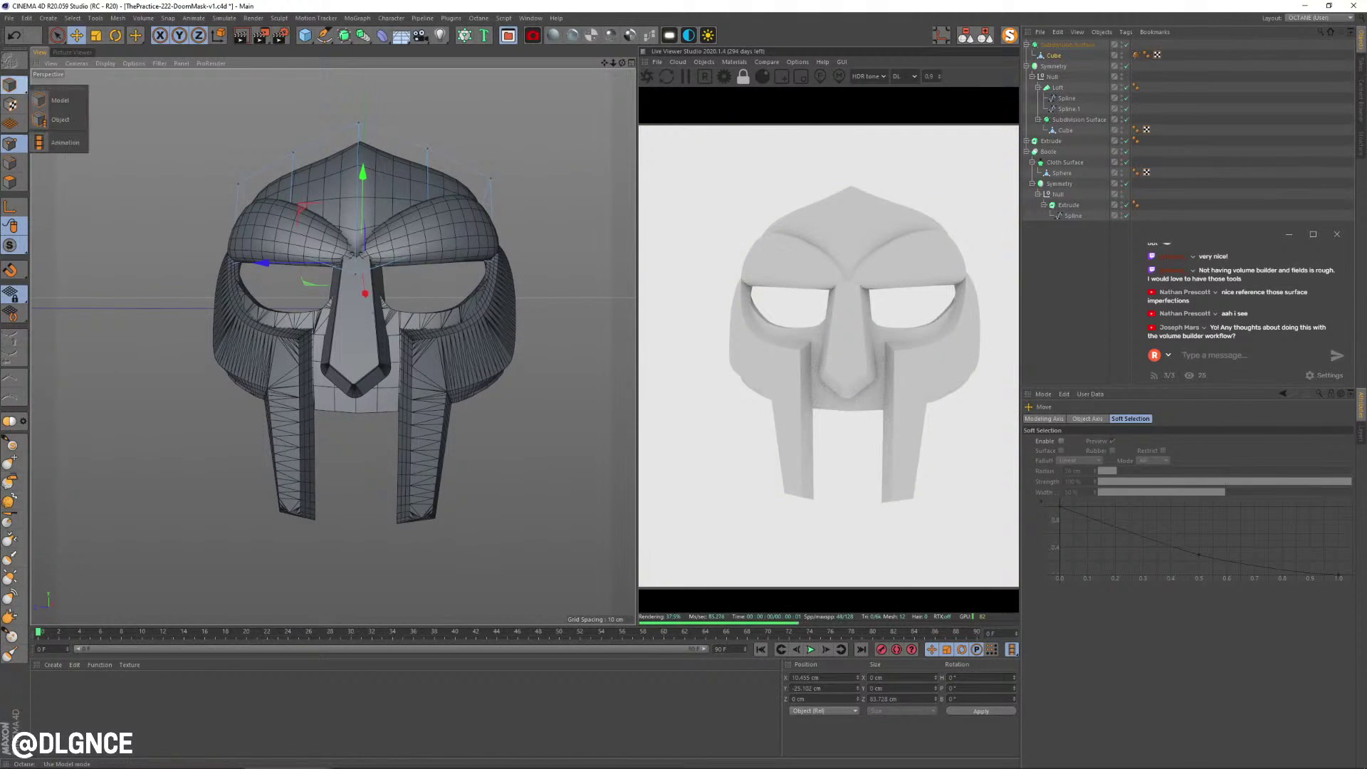
click(10, 85)
click(143, 103)
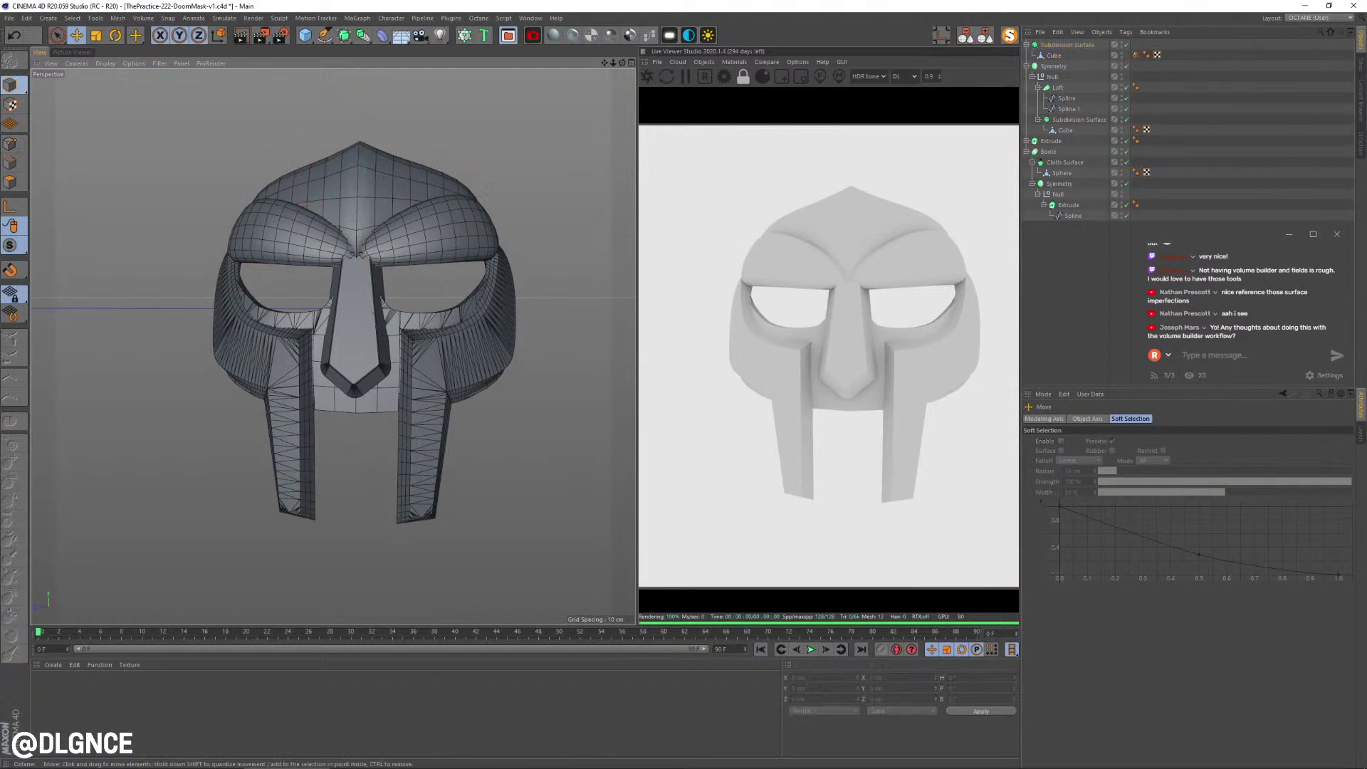
- Examine the overall mask silhouette from the front at a distance
scroll(144, 104, down, 3)
alt+drag(143, 104, 161, 113)
alt+middle_drag(333, 347, 393, 411)
alt+drag(333, 347, 302, 348)
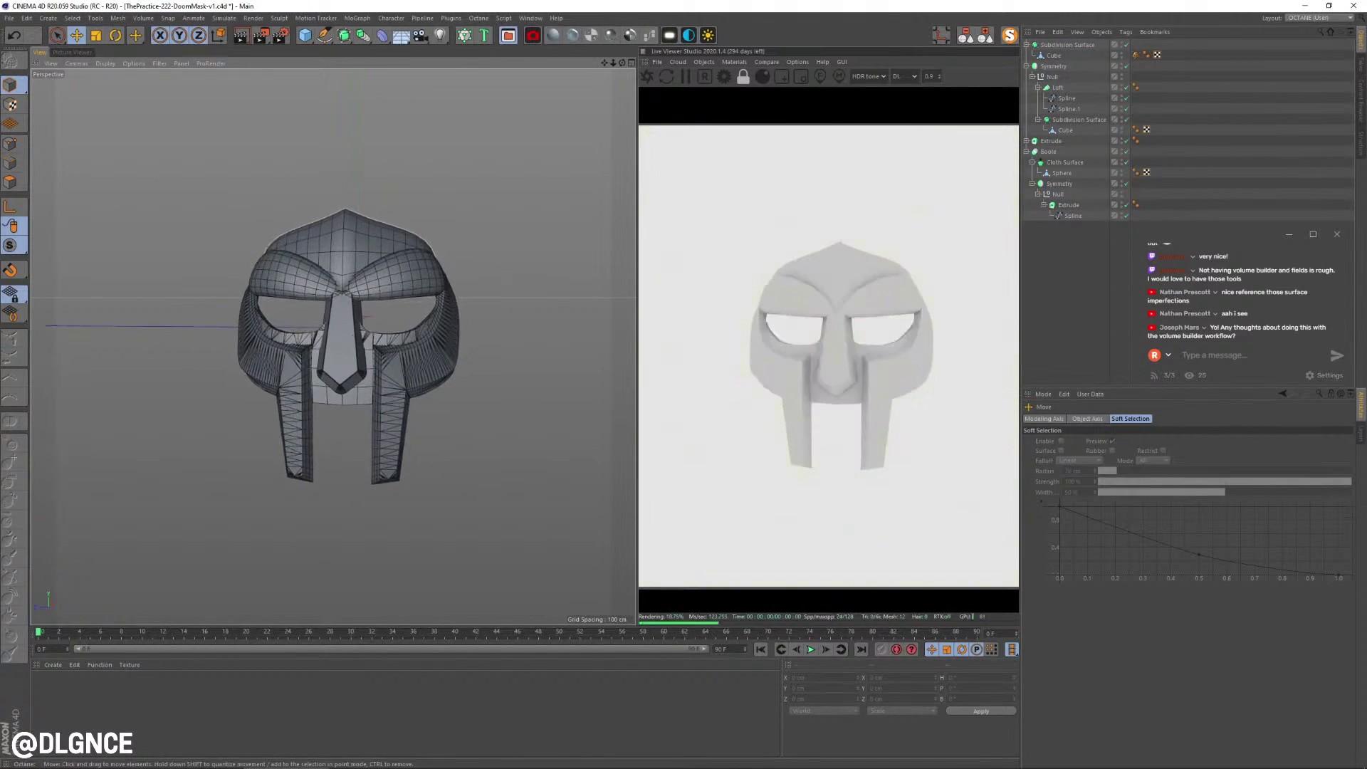
scroll(333, 347, down, 2)
alt+middle_drag(333, 347, 369, 399)
alt+drag(333, 347, 338, 330)
alt+middle_drag(333, 347, 321, 333)
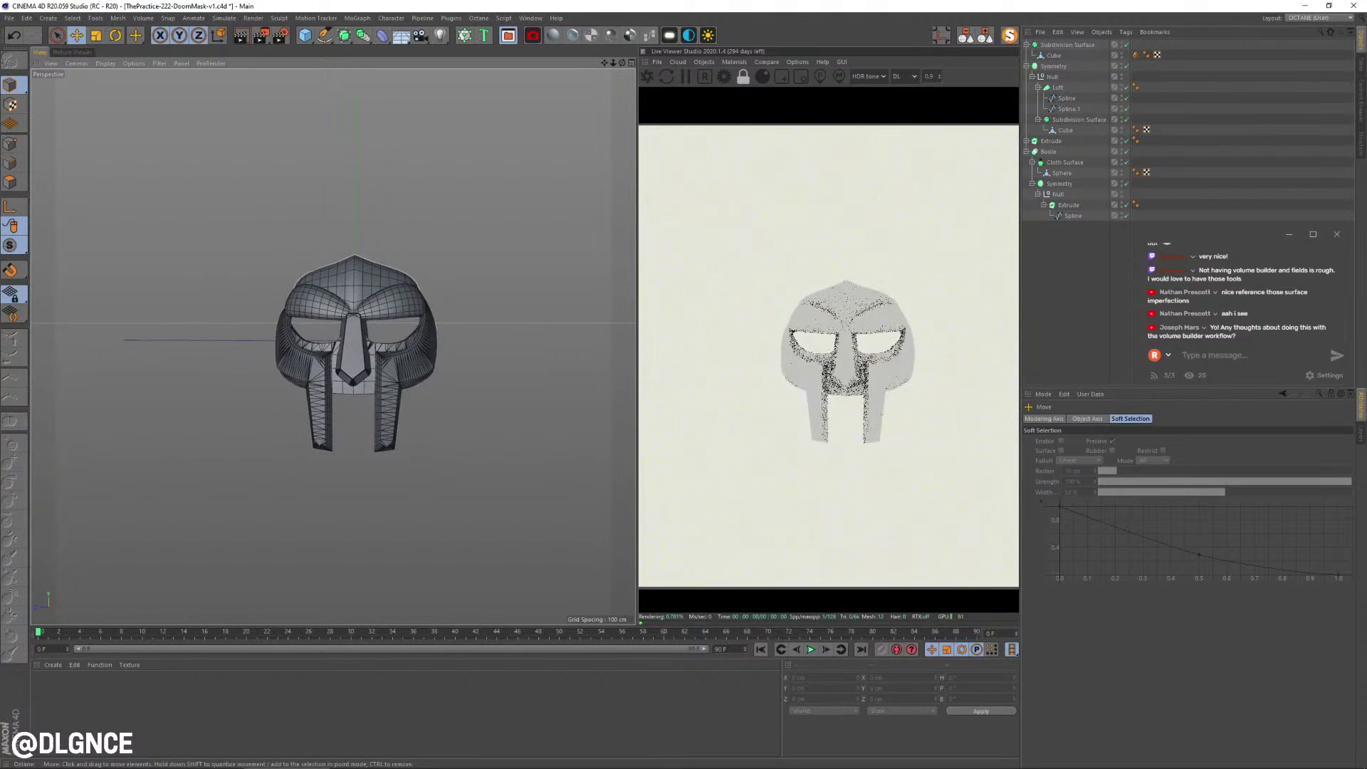
alt+drag(333, 346, 328, 346)
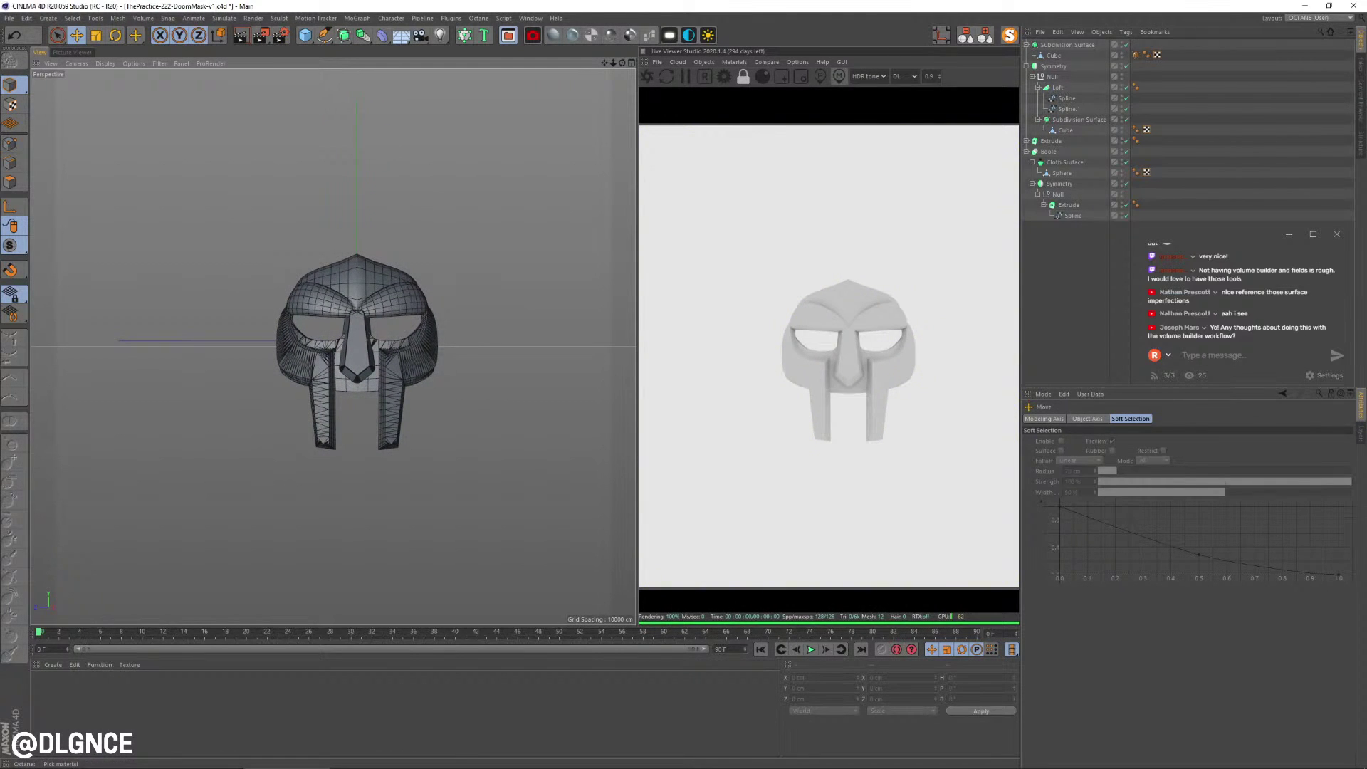
- Add an Octane area light and move it up beside the mask to about Y 149 cm, Z -263 cm
click(678, 62)
mouse_move(734, 62)
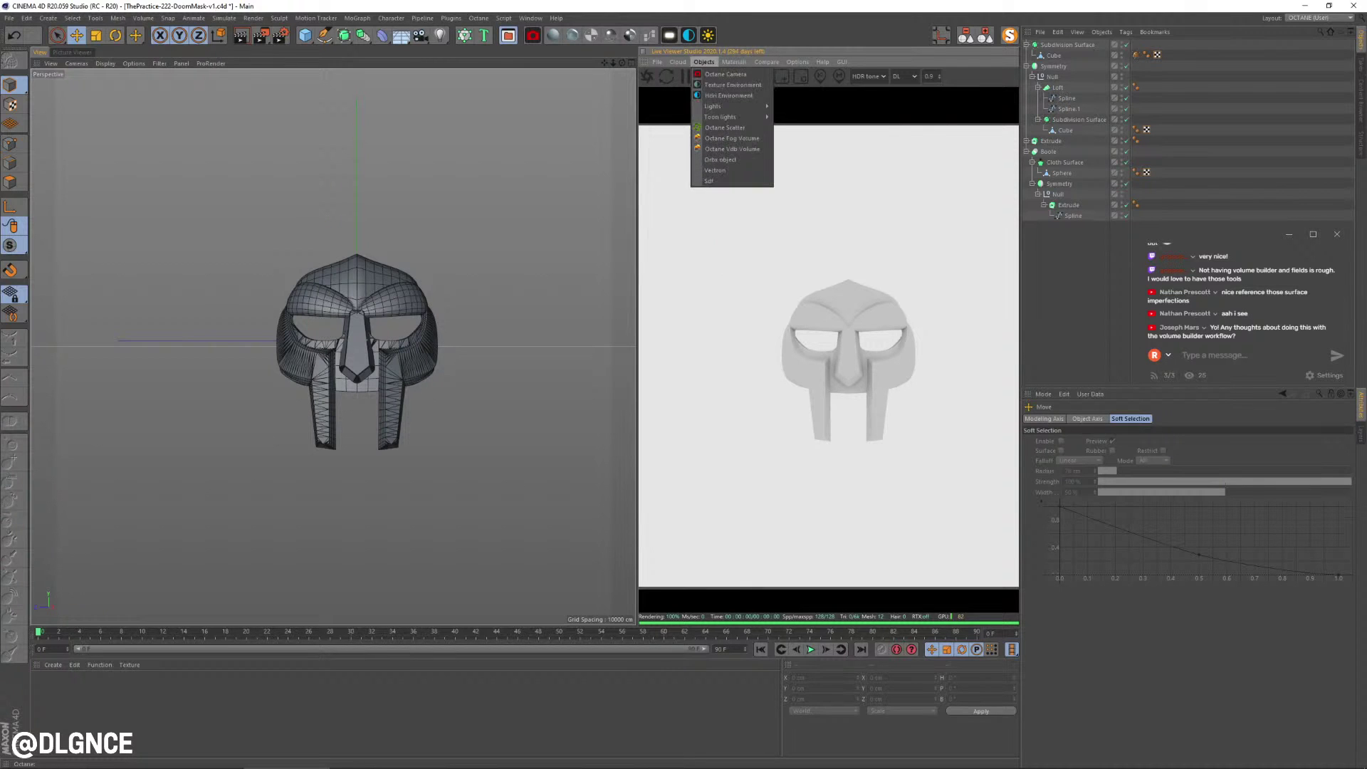
mouse_move(719, 106)
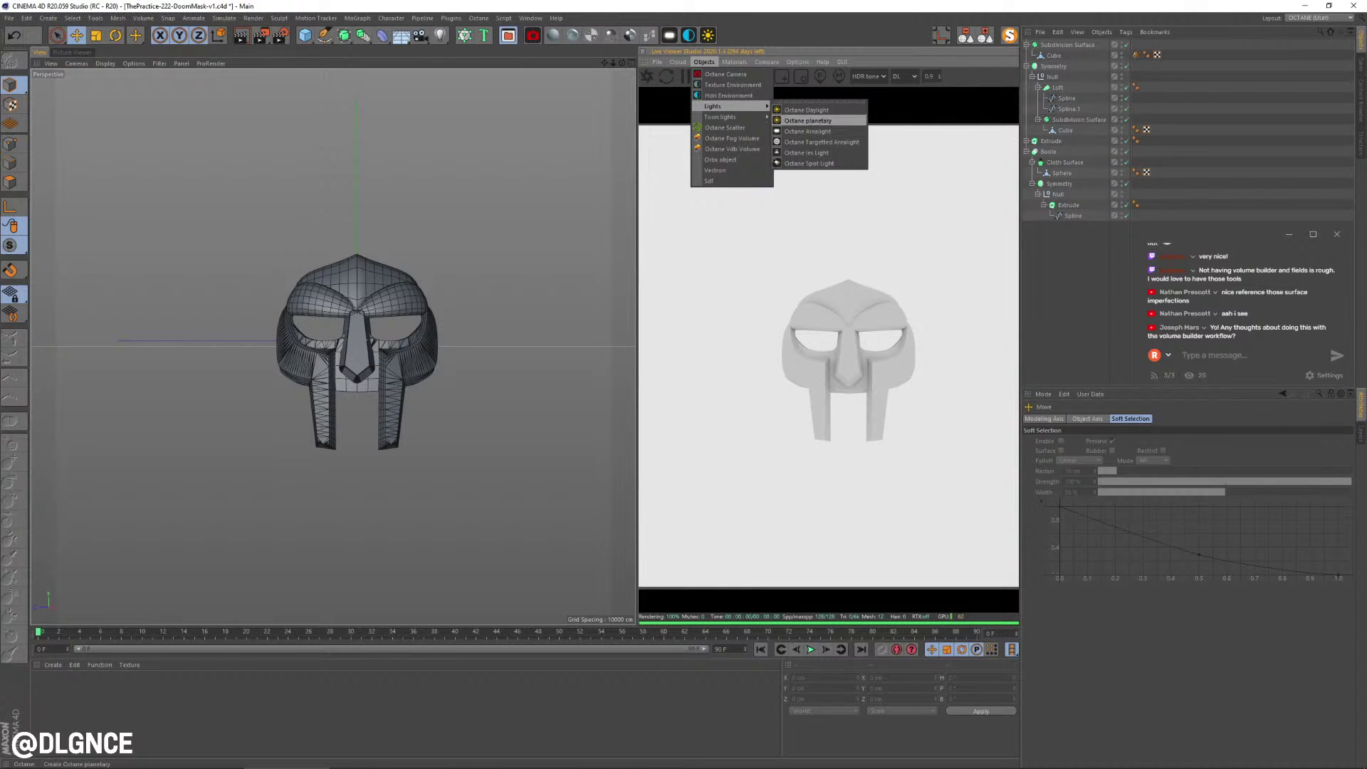
click(808, 131)
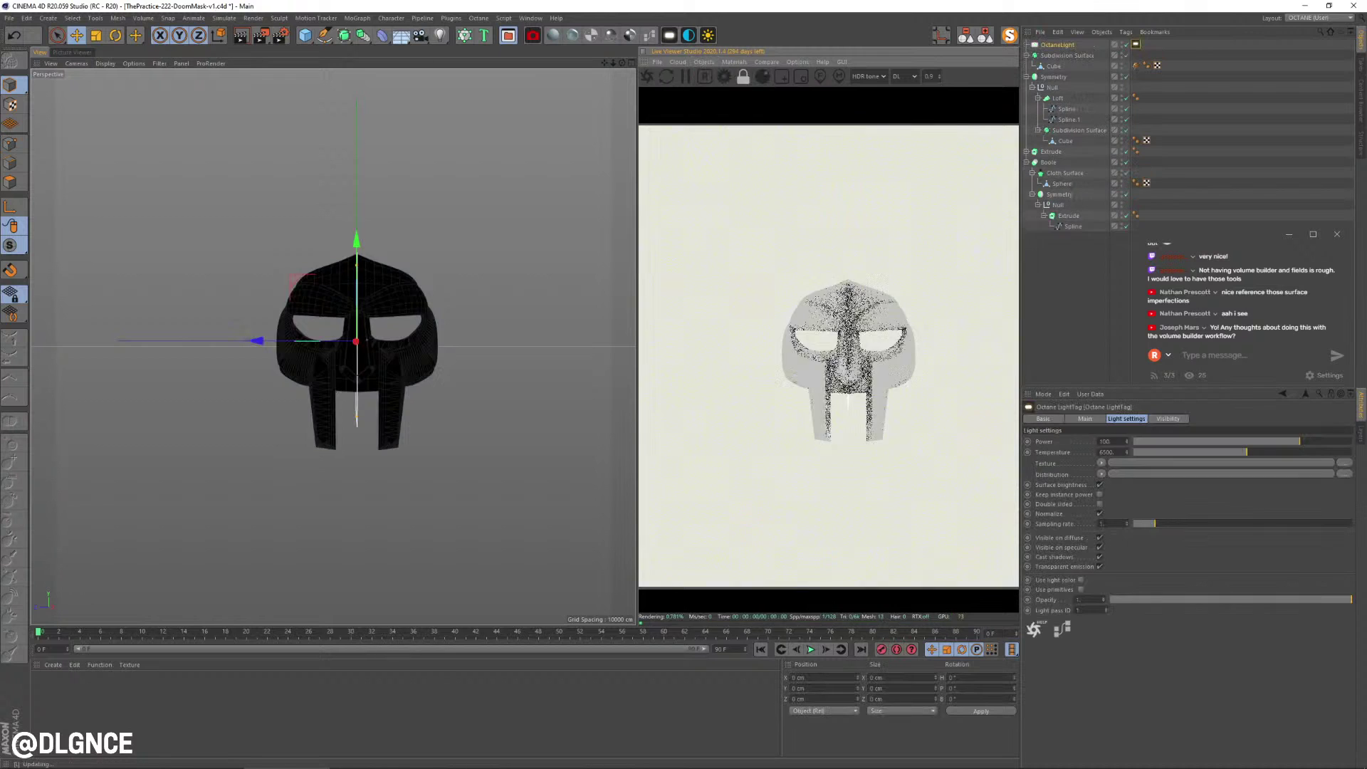
drag(412, 207, 499, 169)
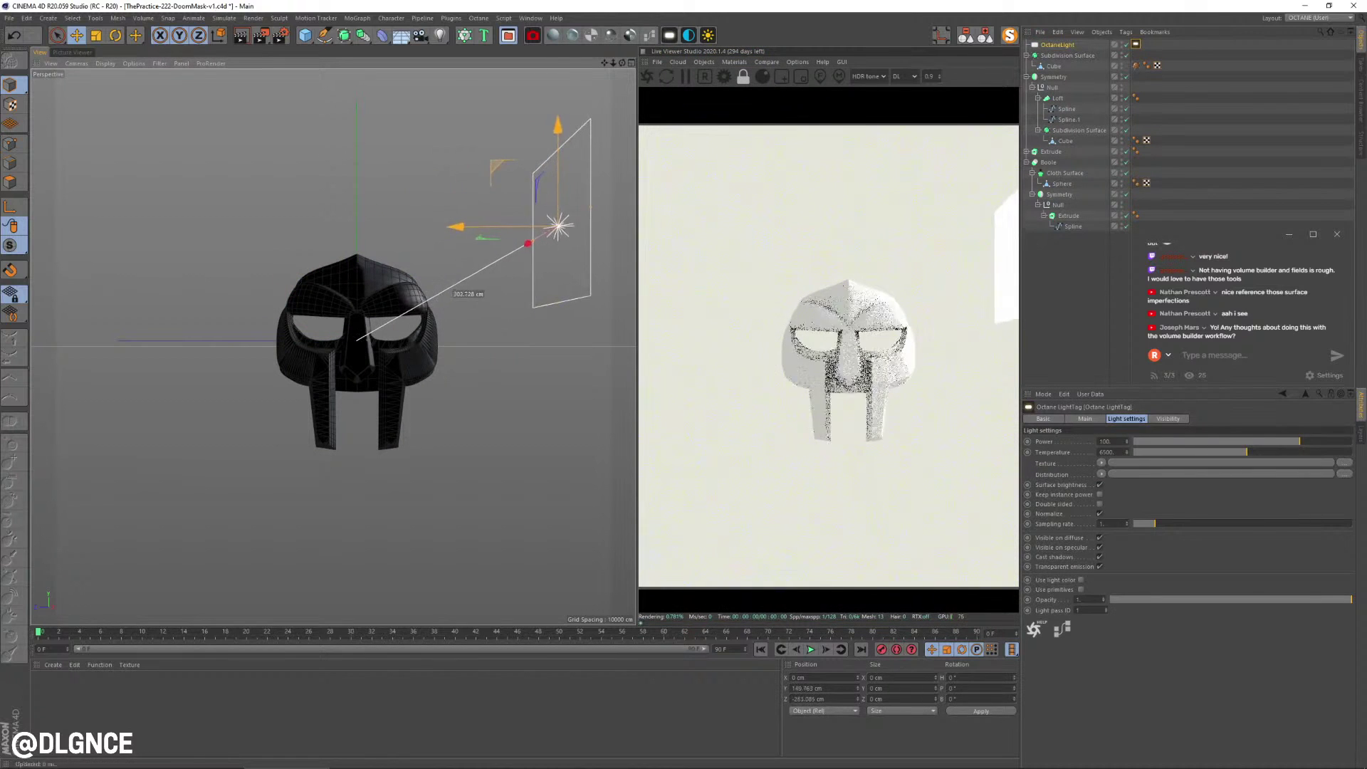
- Rotate the area light to about H -4°, P -24° and move it in front of the mask to about X -162 cm, Y 92 cm
key(r)
drag(578, 225, 549, 219)
alt+drag(499, 299, 363, 299)
alt+middle_drag(495, 249, 434, 281)
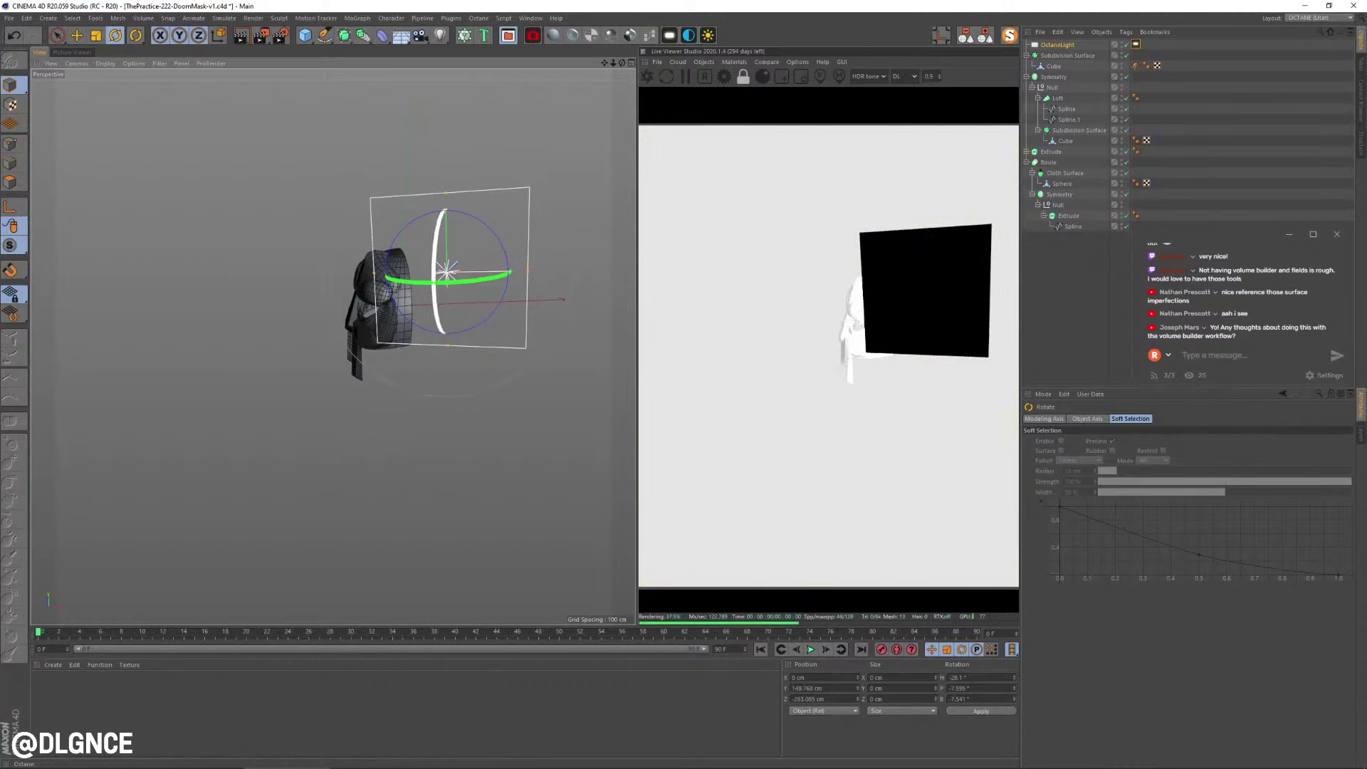
drag(426, 286, 494, 299)
scroll(506, 275, down, 2)
alt+middle_drag(494, 299, 452, 314)
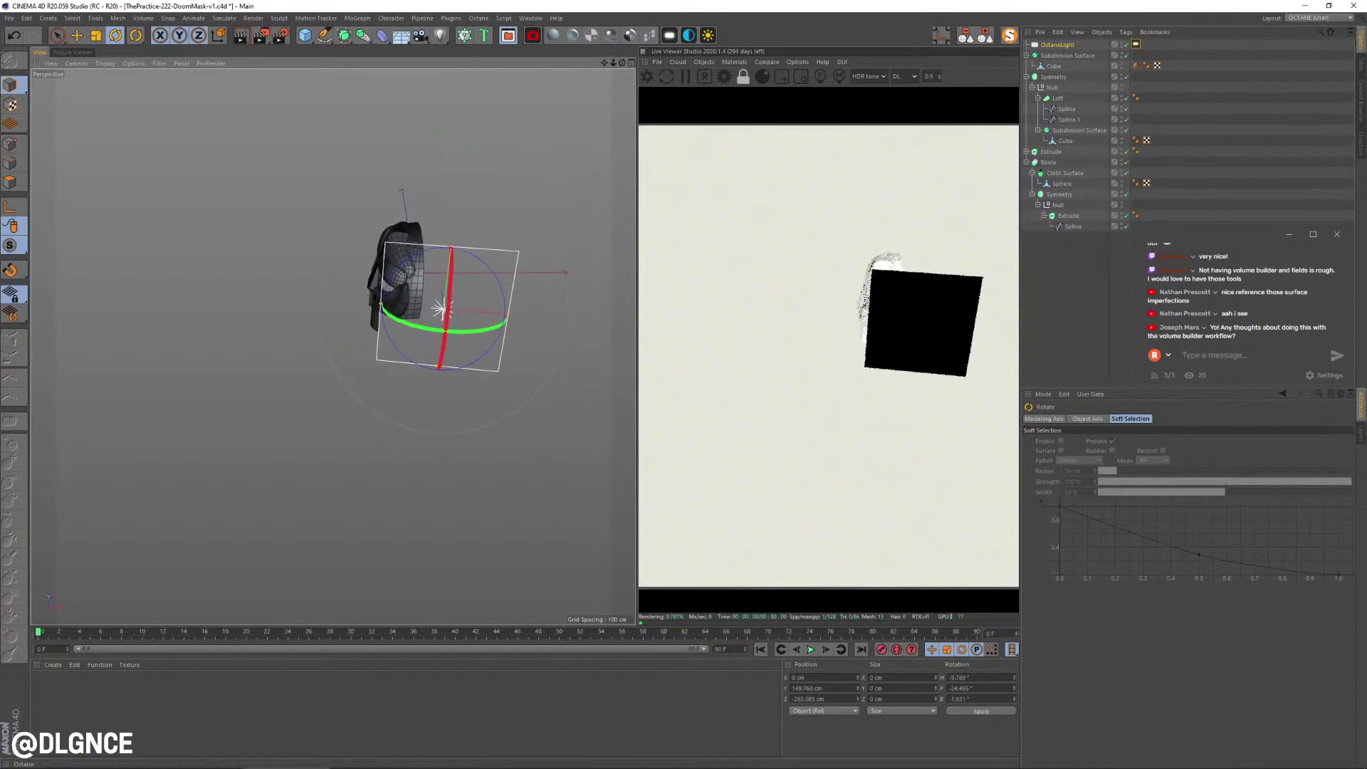
key(e)
drag(511, 255, 409, 278)
key(r)
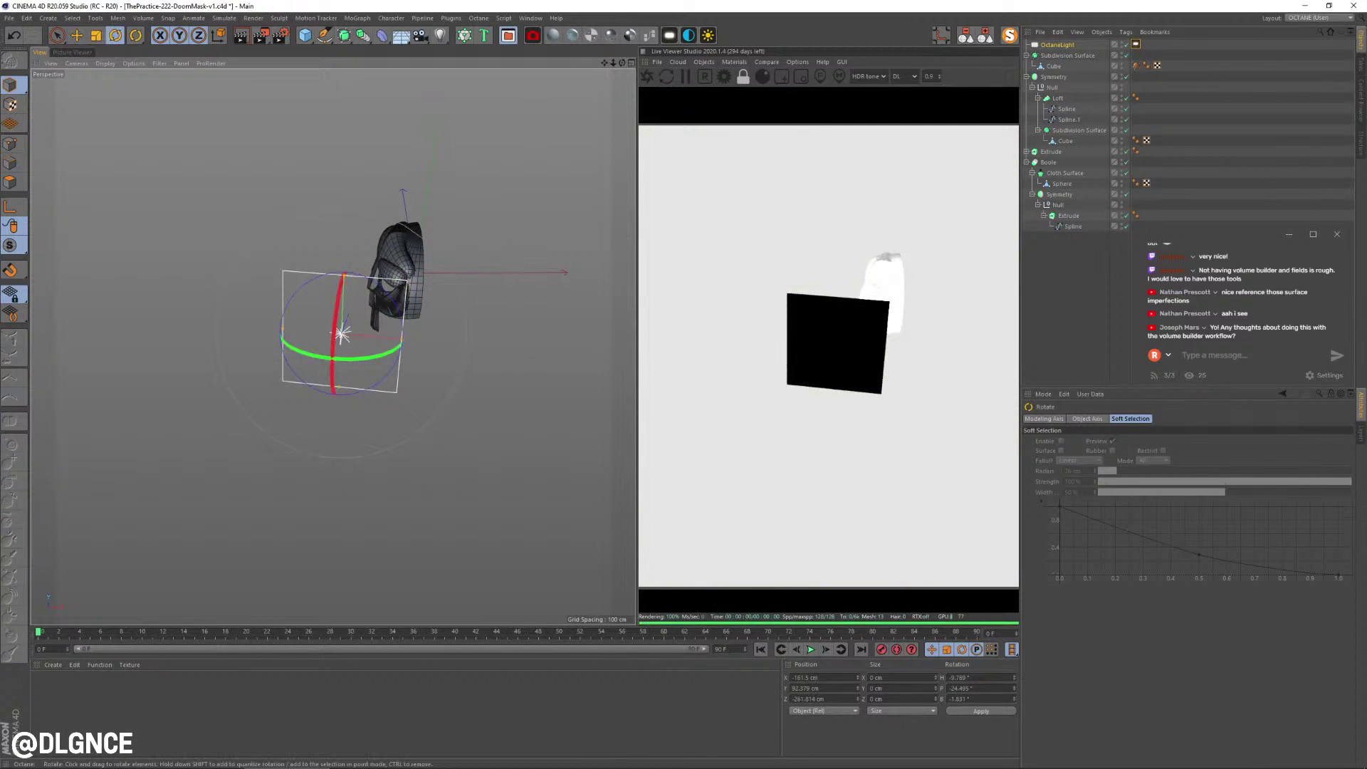
- Aim the area light at the mask with about H -34°, P -25° and raise it to about Y 204 cm
drag(298, 376, 375, 341)
key(ctrl+z)
mouse_move(371, 388)
mouse_down()
mouse_move(334, 390)
mouse_move(356, 389)
mouse_up()
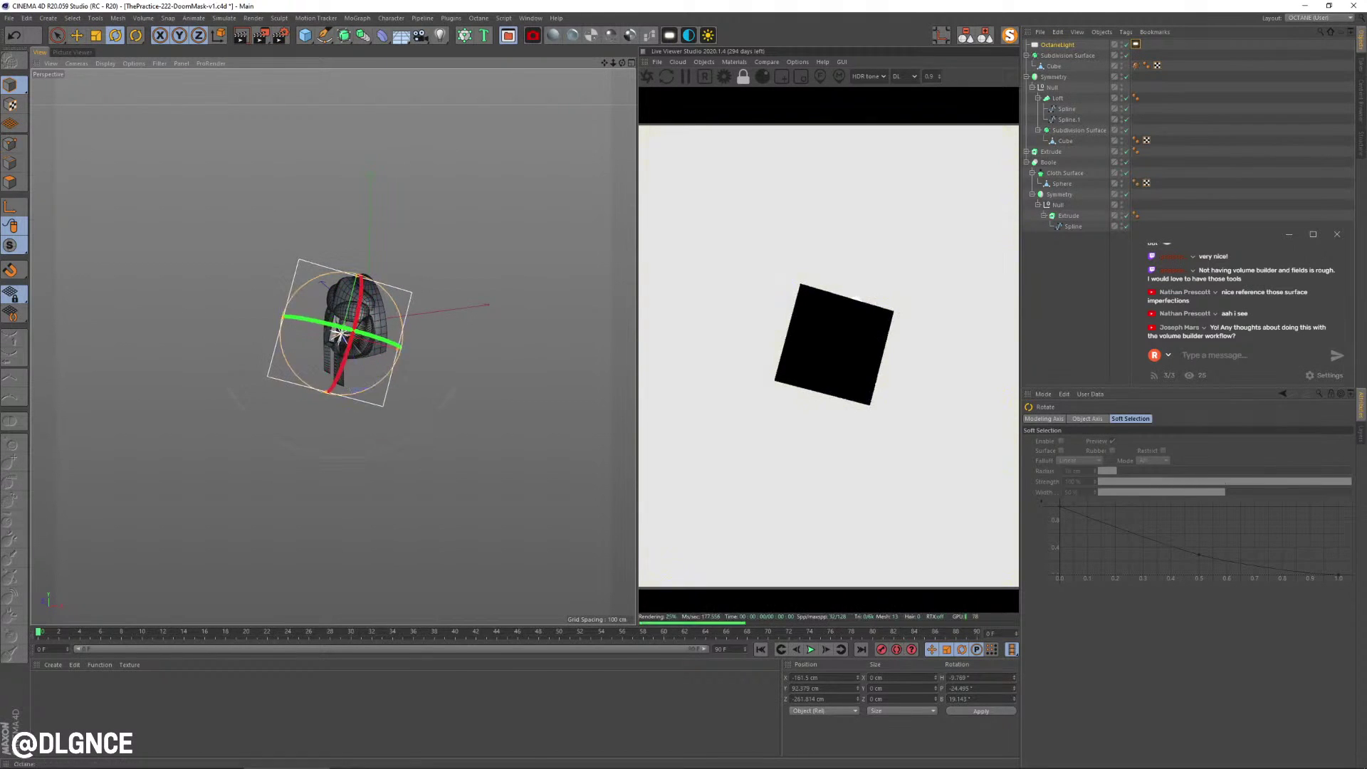
drag(392, 345, 378, 340)
drag(367, 389, 409, 409)
alt+middle_drag(410, 409, 520, 365)
alt+drag(332, 347, 476, 287)
key(e)
key(r)
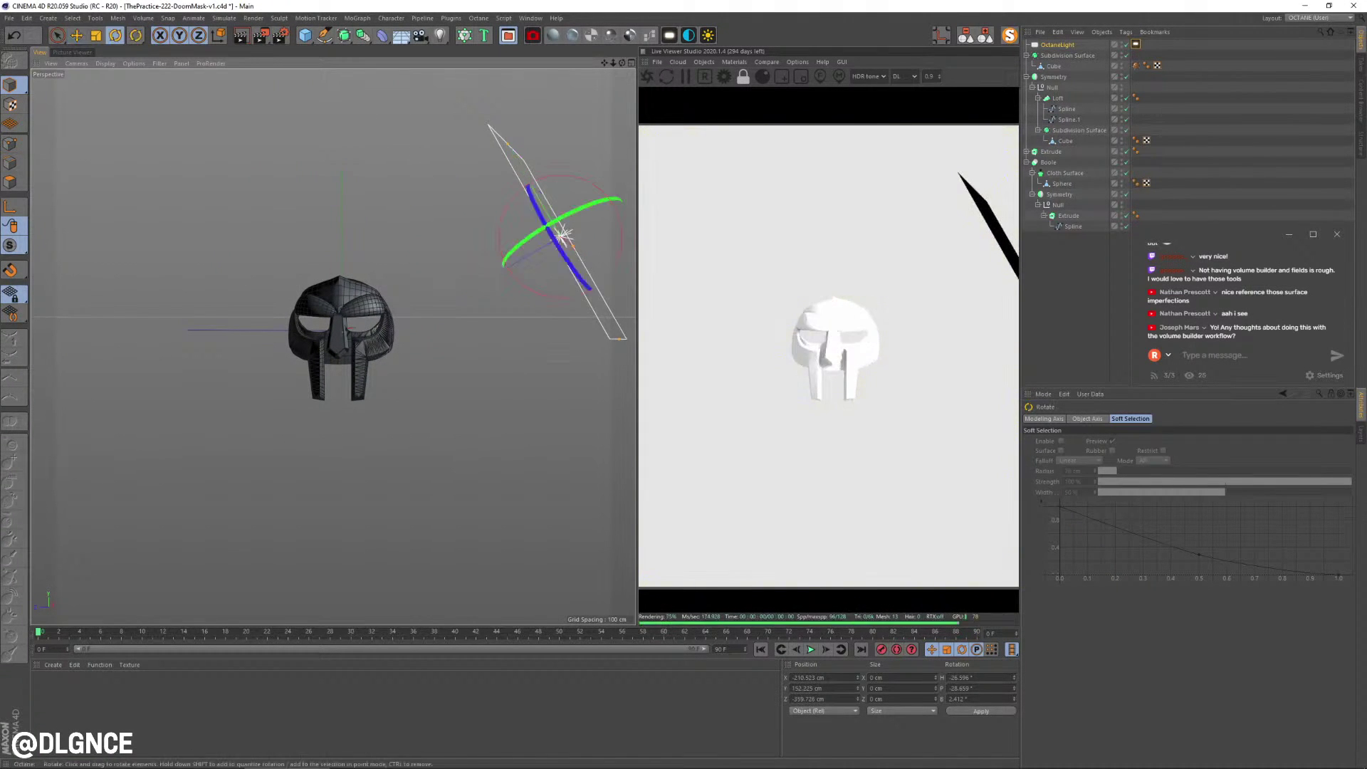
drag(527, 245, 514, 254)
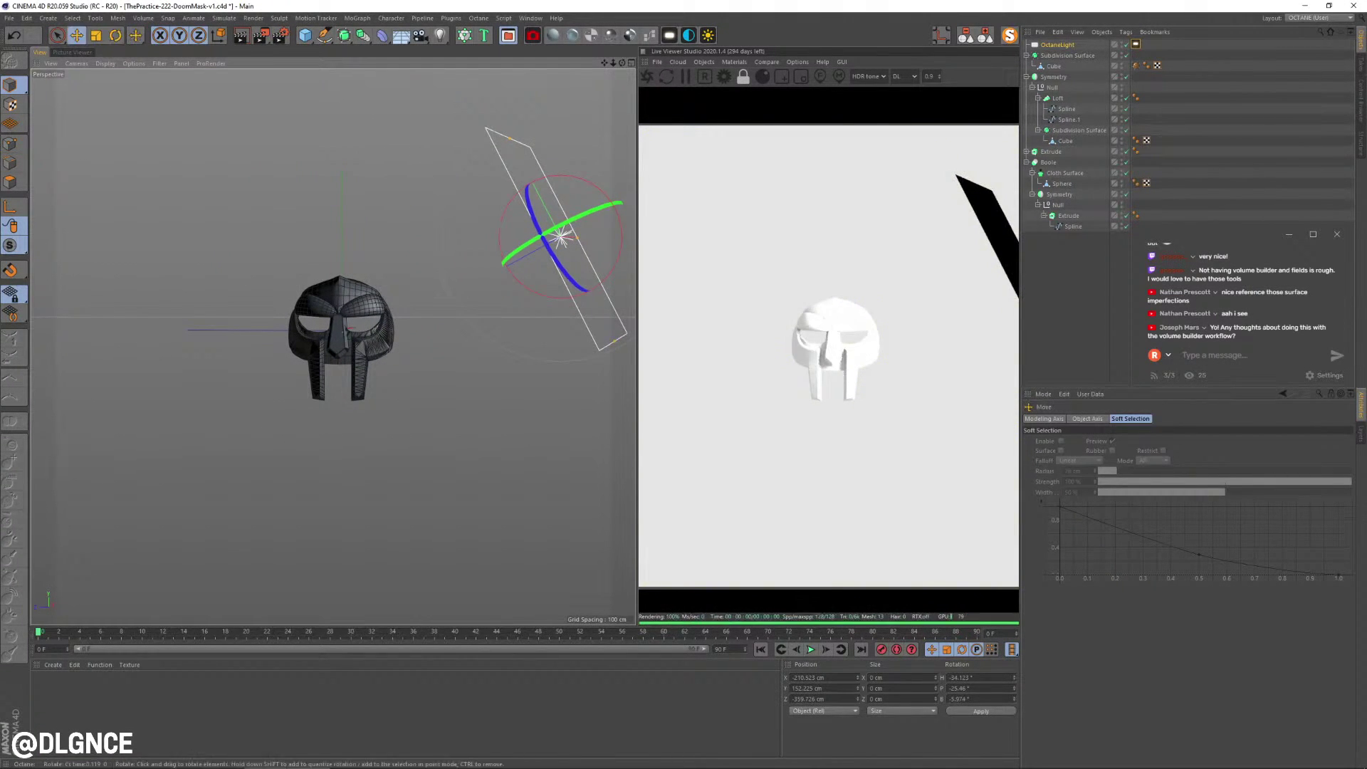
key(e)
drag(513, 146, 500, 118)
- Place the Octane light last in the collapsed object hierarchy and set its power to about 22.5
drag(1057, 45, 1062, 246)
click(966, 36)
click(1124, 87)
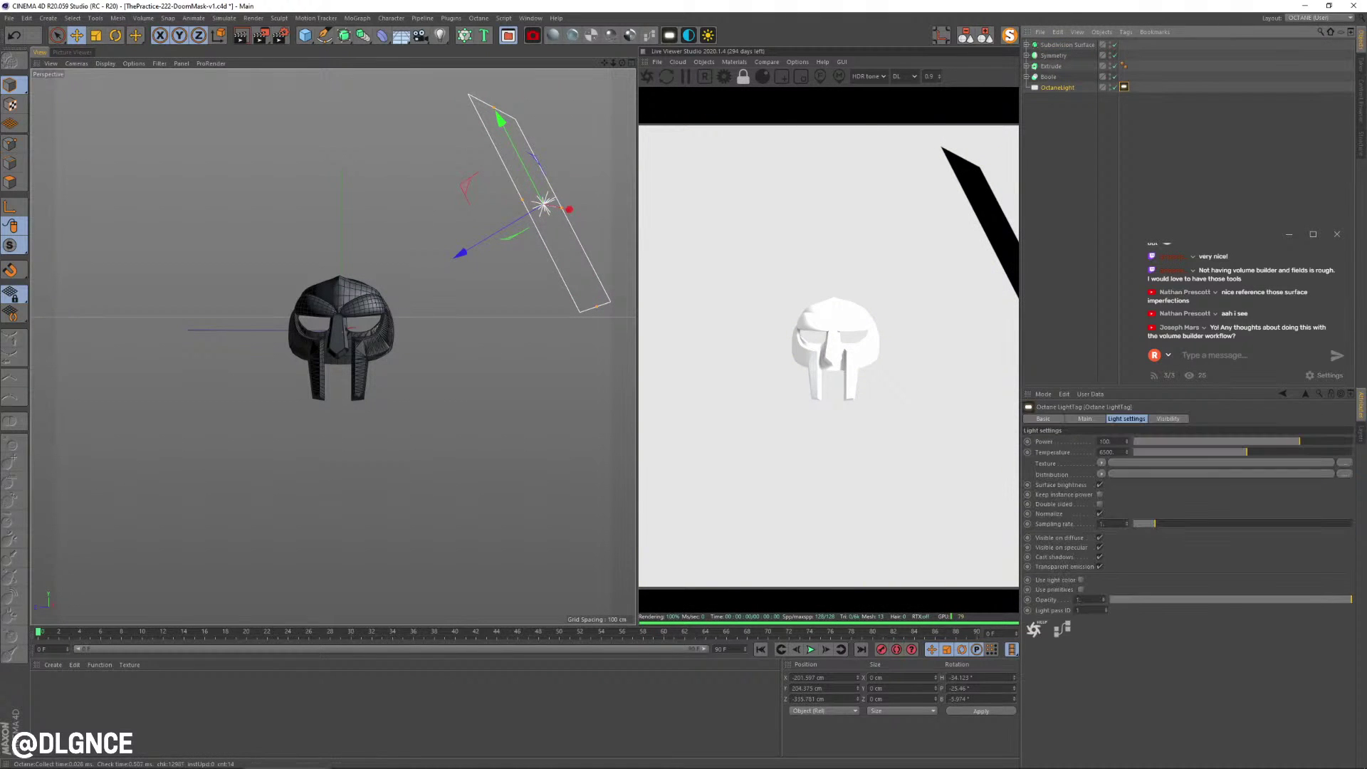
drag(1299, 441, 1282, 441)
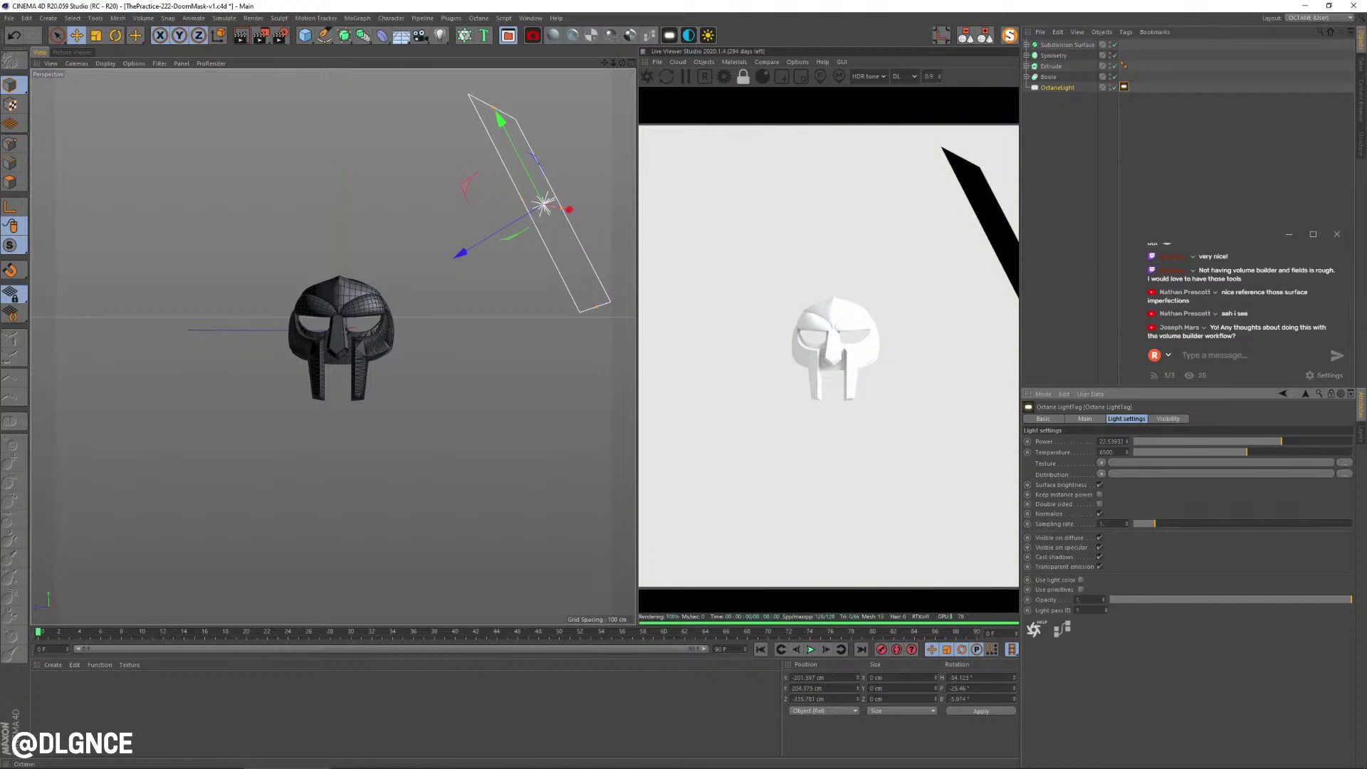
- Switch the Octane kernel to path tracing, with max samples 1000, GI clamp 1 and adaptive sampling enabled
click(905, 76)
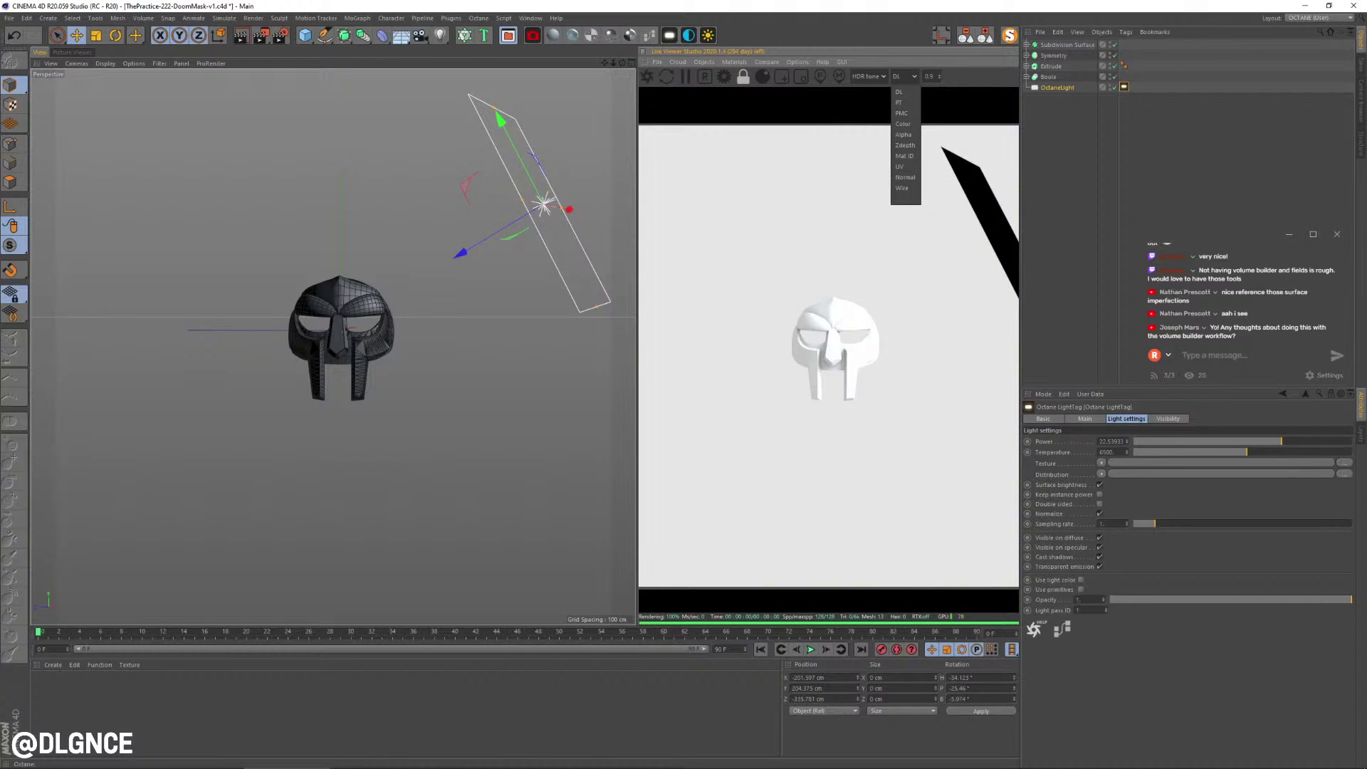
click(903, 102)
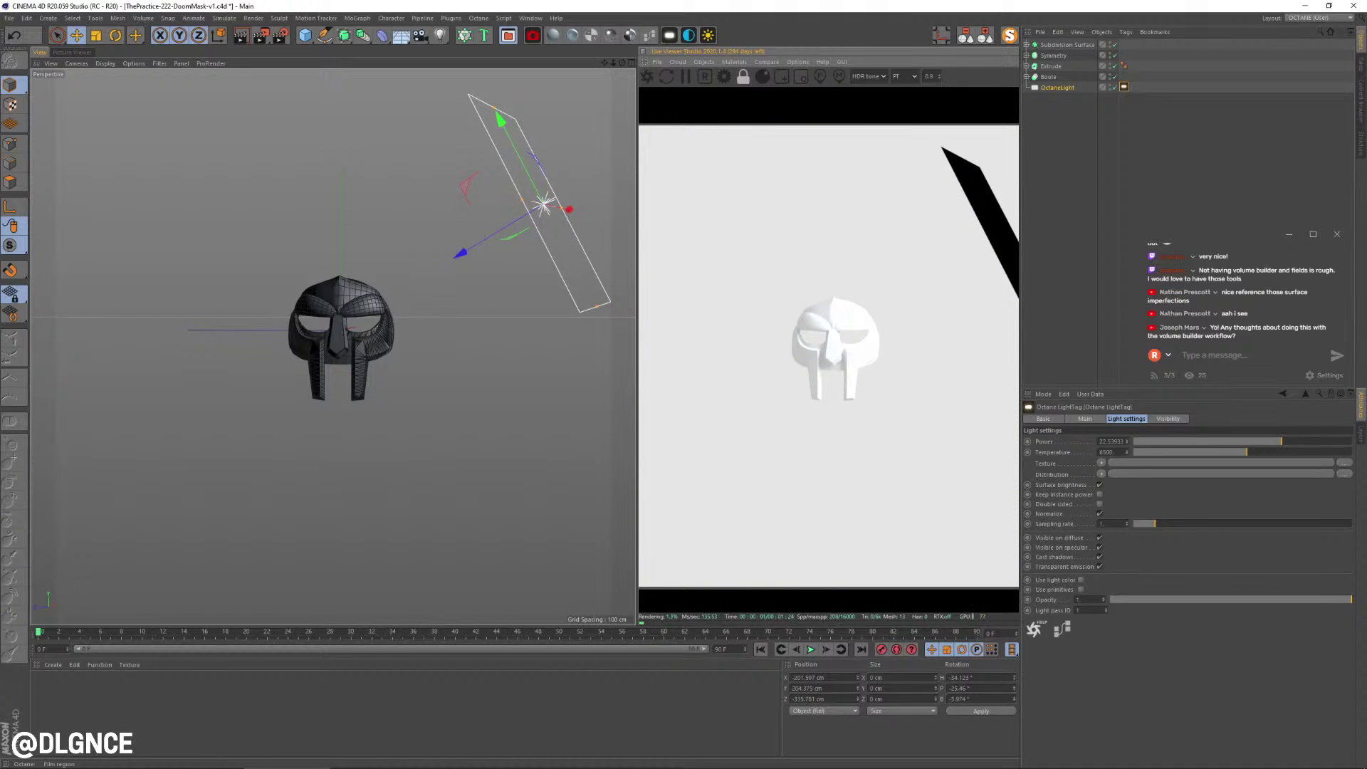
click(724, 76)
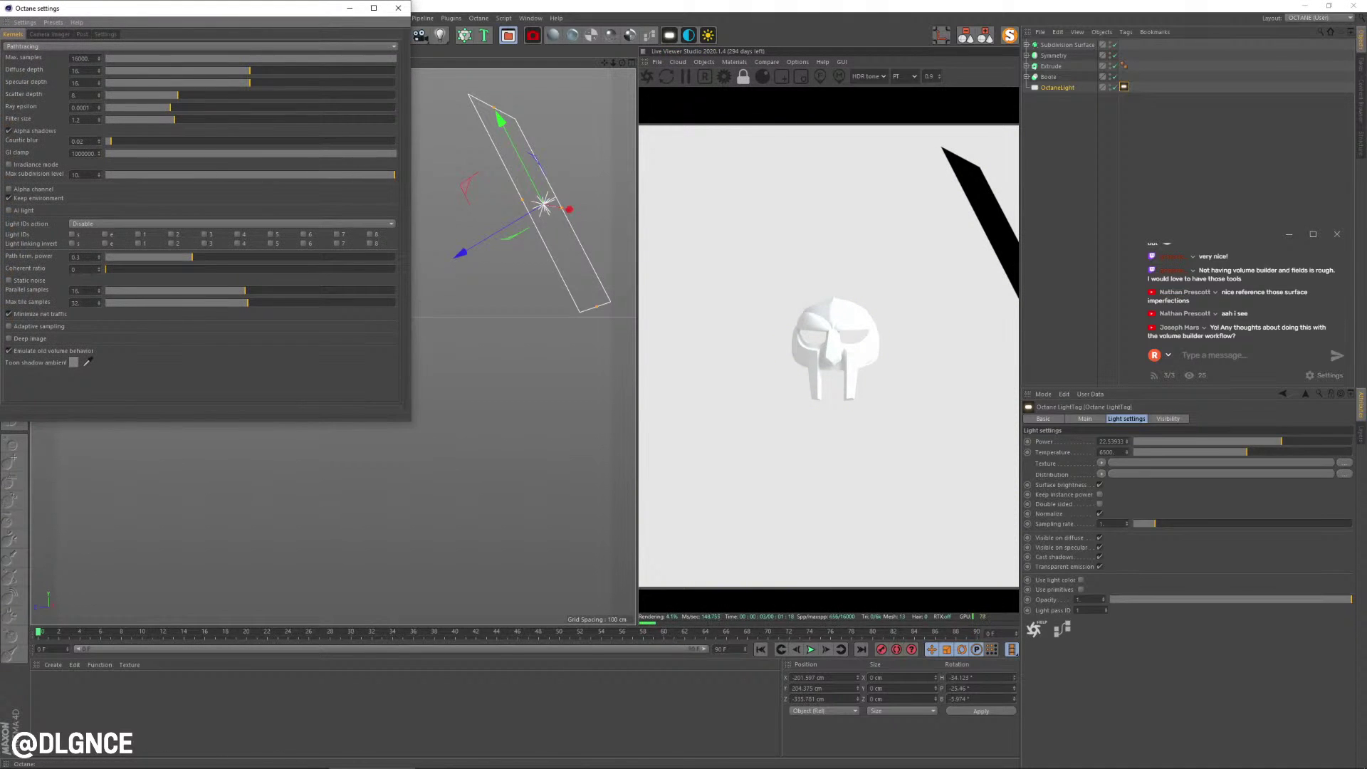
drag(206, 8, 727, 225)
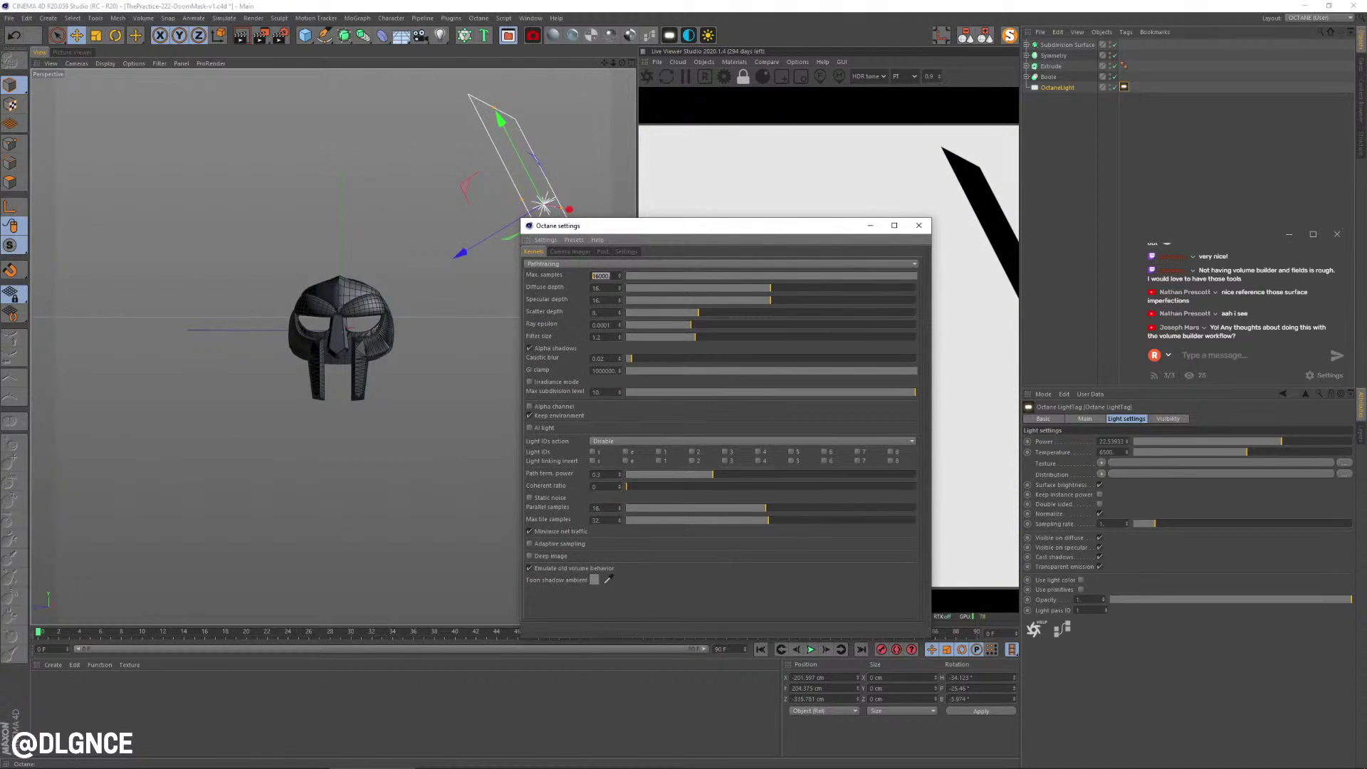
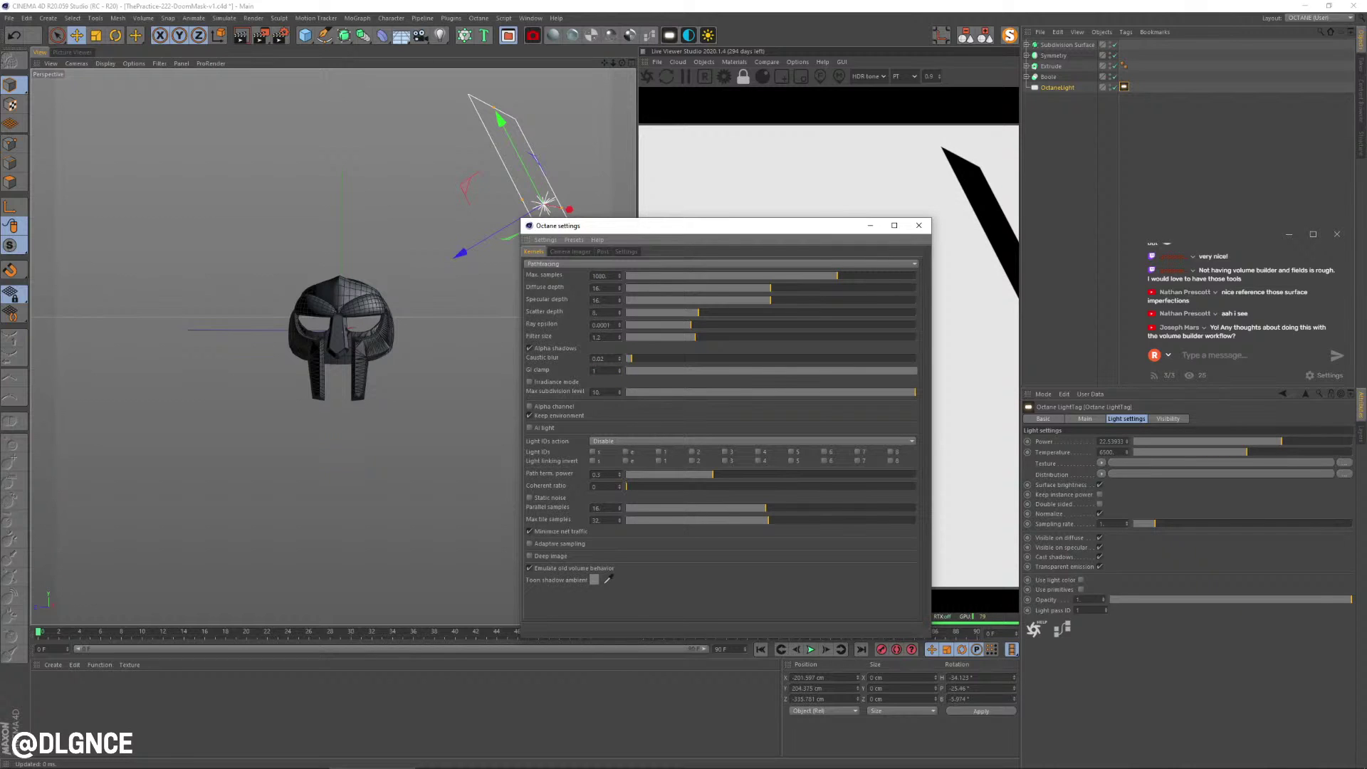
key(Return)
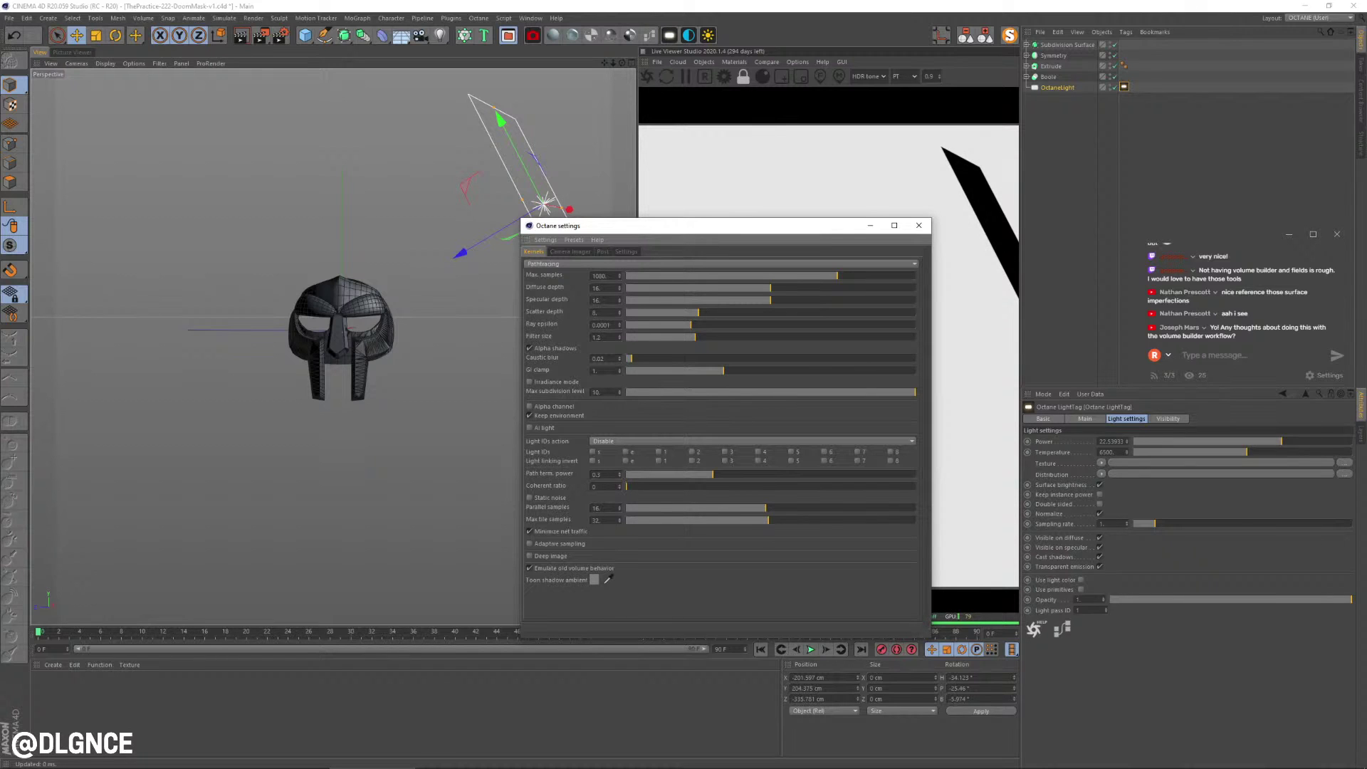
click(529, 544)
click(919, 225)
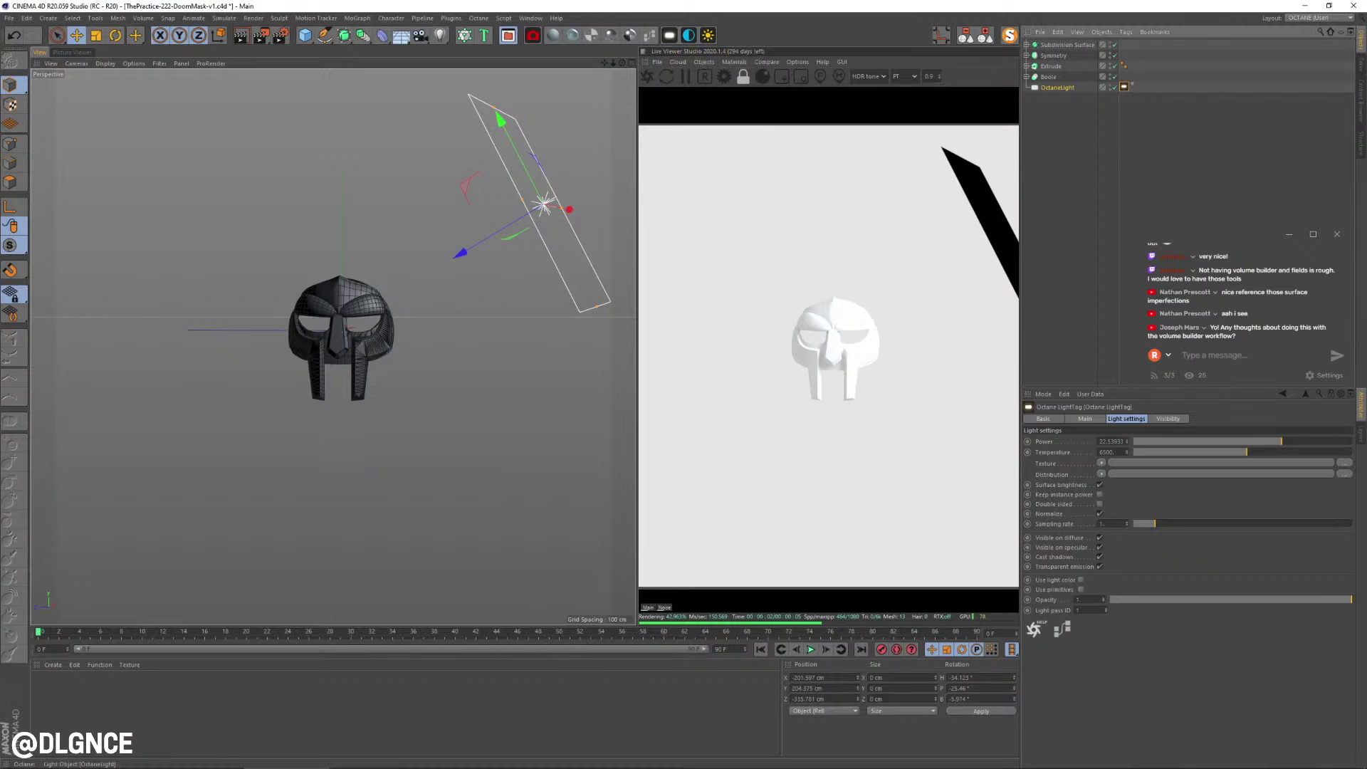
- Set the Octane area light's opacity to 0 in its light settings
click(1124, 86)
drag(1350, 600, 1110, 600)
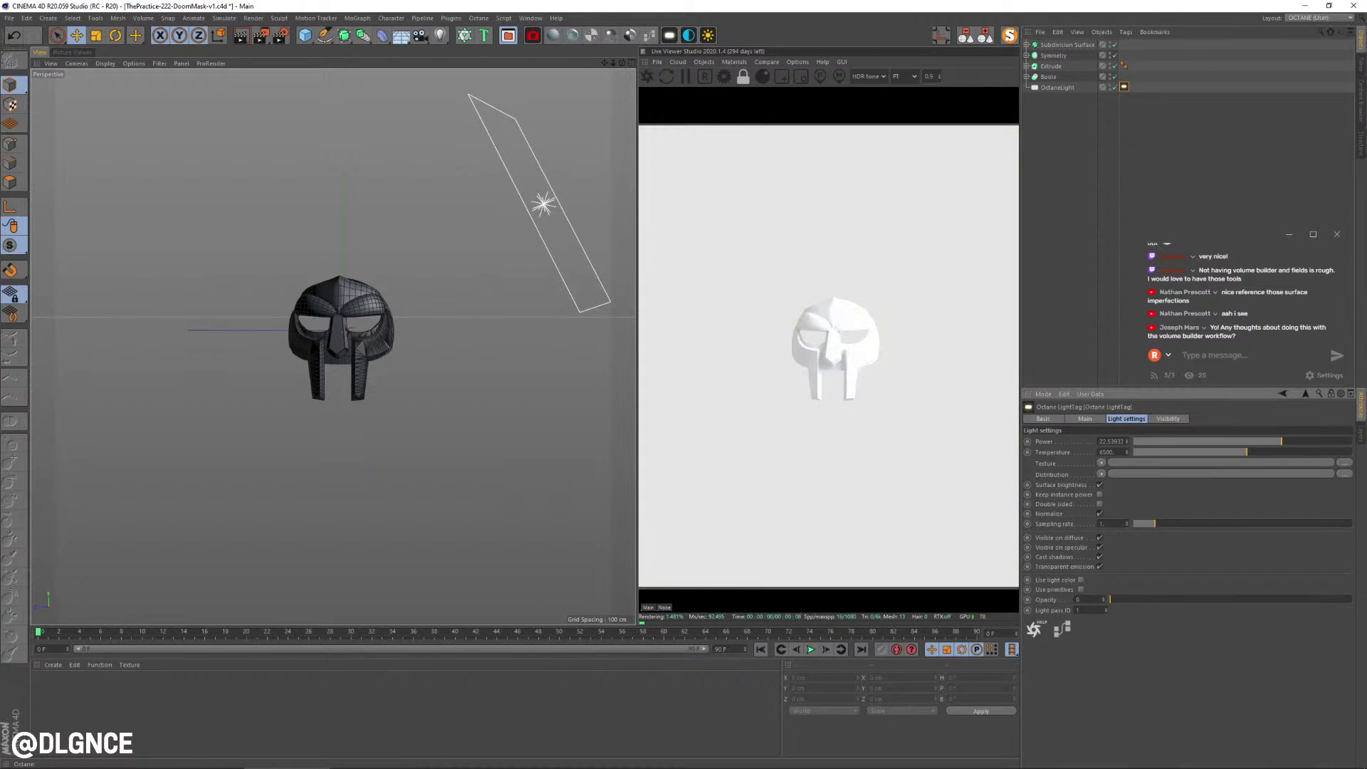
scroll(342, 342, up, 3)
mouse_move(341, 342)
alt+mouse_down()
mouse_move(306, 328)
mouse_move(360, 345)
alt+mouse_up()
alt+middle_drag(359, 346, 361, 348)
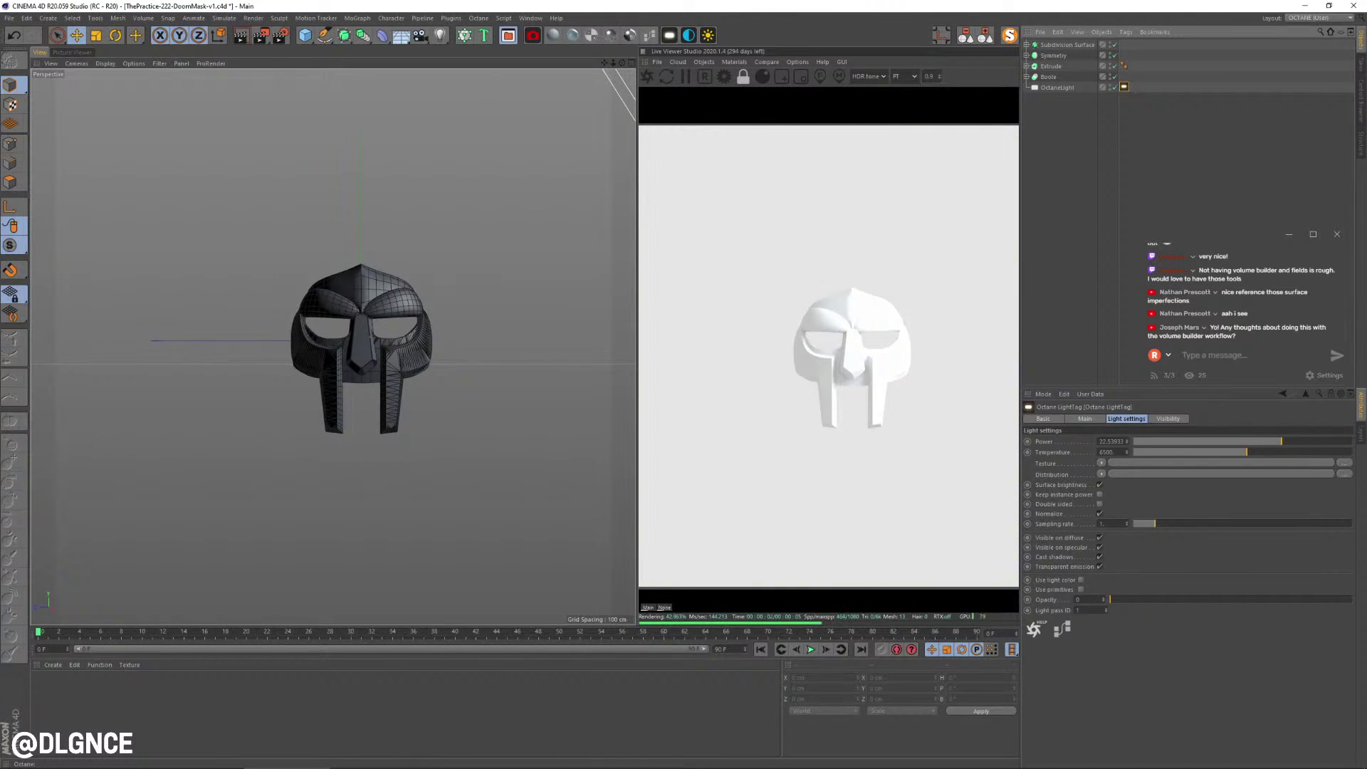
click(1057, 88)
key(e)
drag(573, 141, 432, 226)
key(super)
click(441, 235)
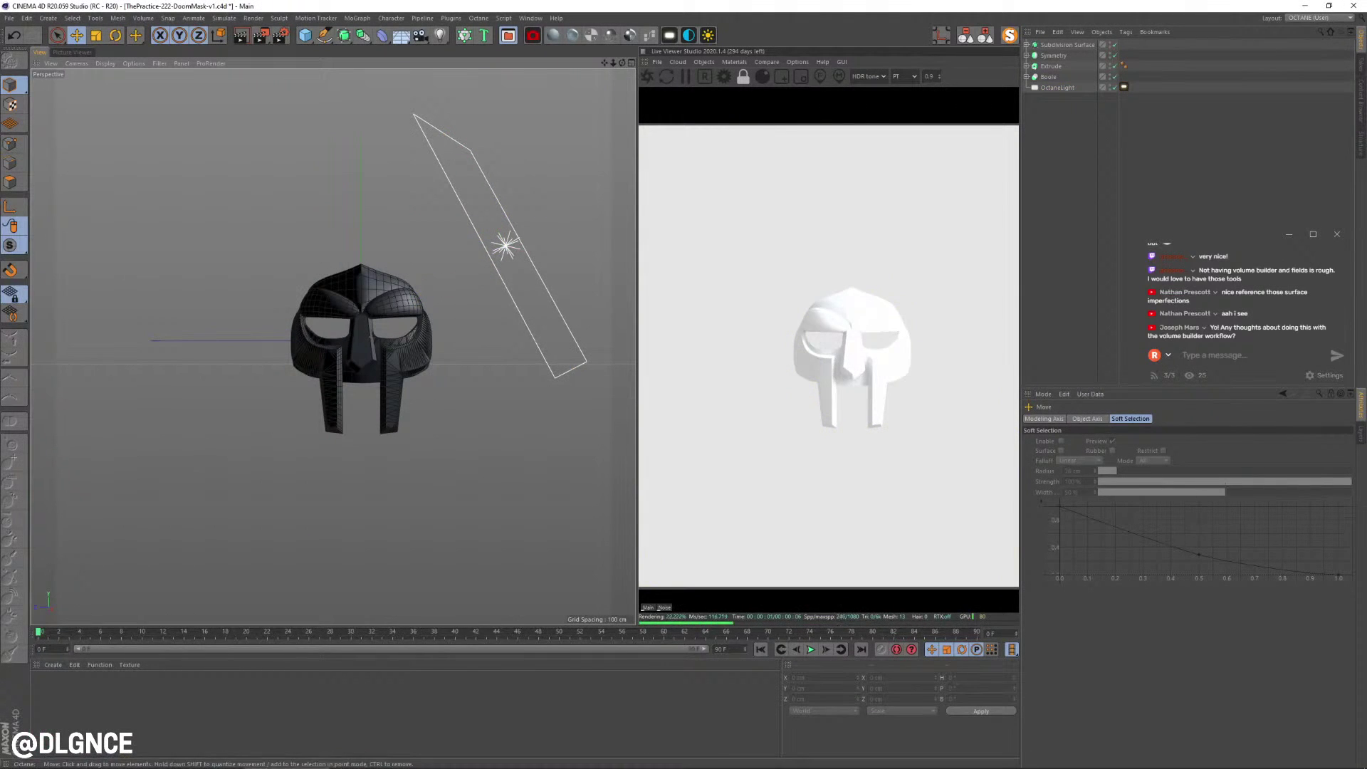
key(ctrl+z)
key(ctrl+z)
- Duplicate the area light and move the copy to the lower, opposite side of the mask
alt+drag(371, 338, 384, 342)
ctrl+drag(574, 153, 135, 434)
alt+drag(356, 356, 334, 360)
drag(242, 434, 349, 463)
scroll(225, 450, down, 5)
alt+middle_drag(228, 442, 338, 389)
- Aim the copied light up at the mask with about H -151°, P 28° and place it at about Y -278 cm
key(r)
drag(339, 398, 395, 356)
key(e)
alt+drag(338, 390, 346, 456)
drag(286, 322, 243, 381)
alt+drag(242, 380, 114, 341)
drag(303, 441, 176, 457)
key(r)
click(175, 455)
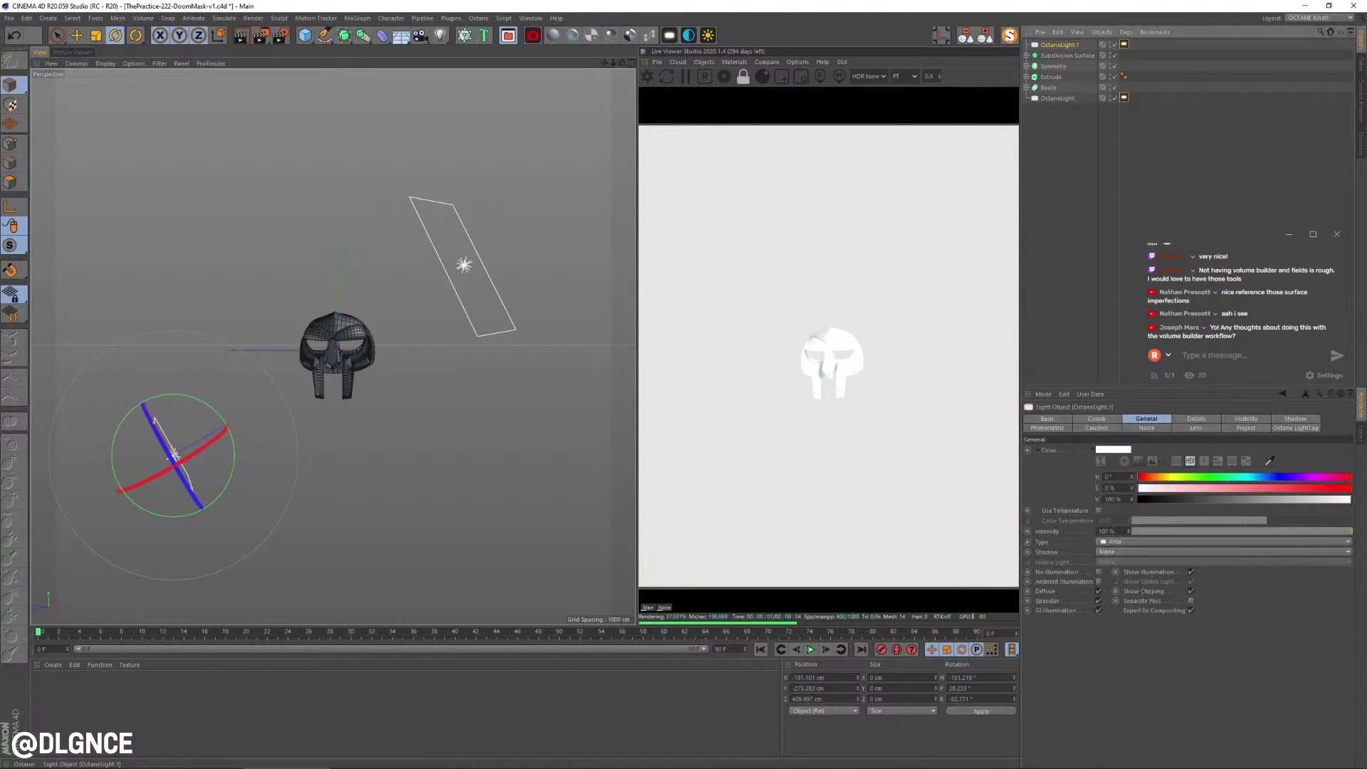
- Place the copied light last in the hierarchy and set its power to about 7.3 and temperature to about 2155
click(1124, 97)
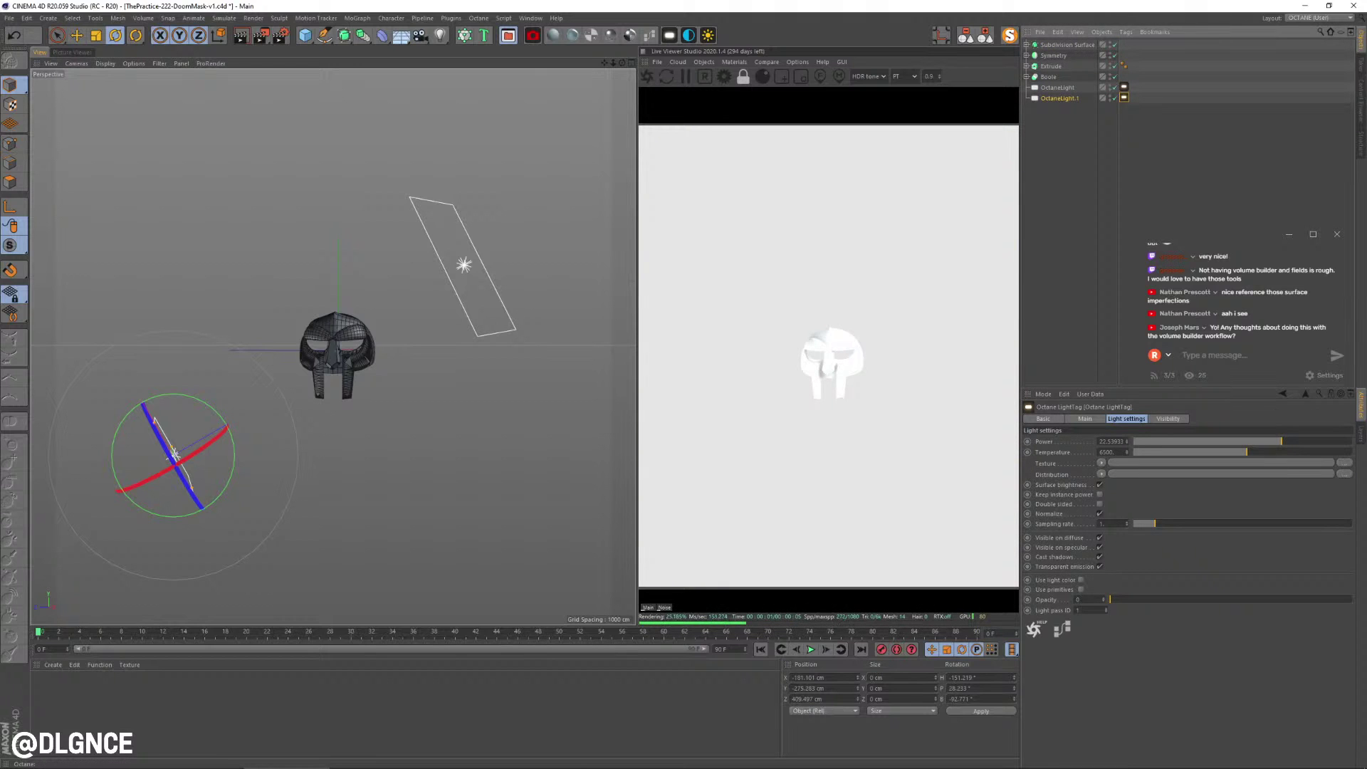
drag(1281, 442, 1267, 441)
alt+right_drag(399, 365, 462, 364)
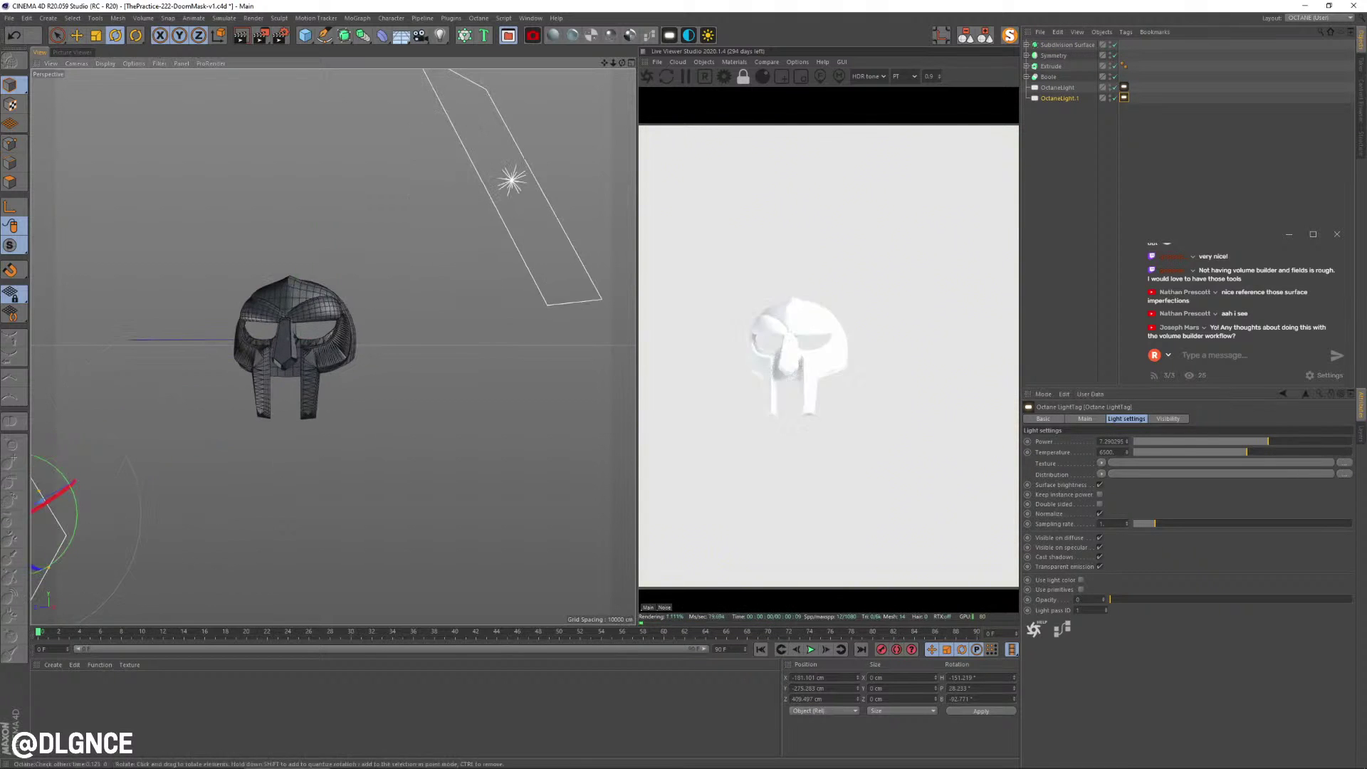
alt+middle_drag(399, 364, 492, 357)
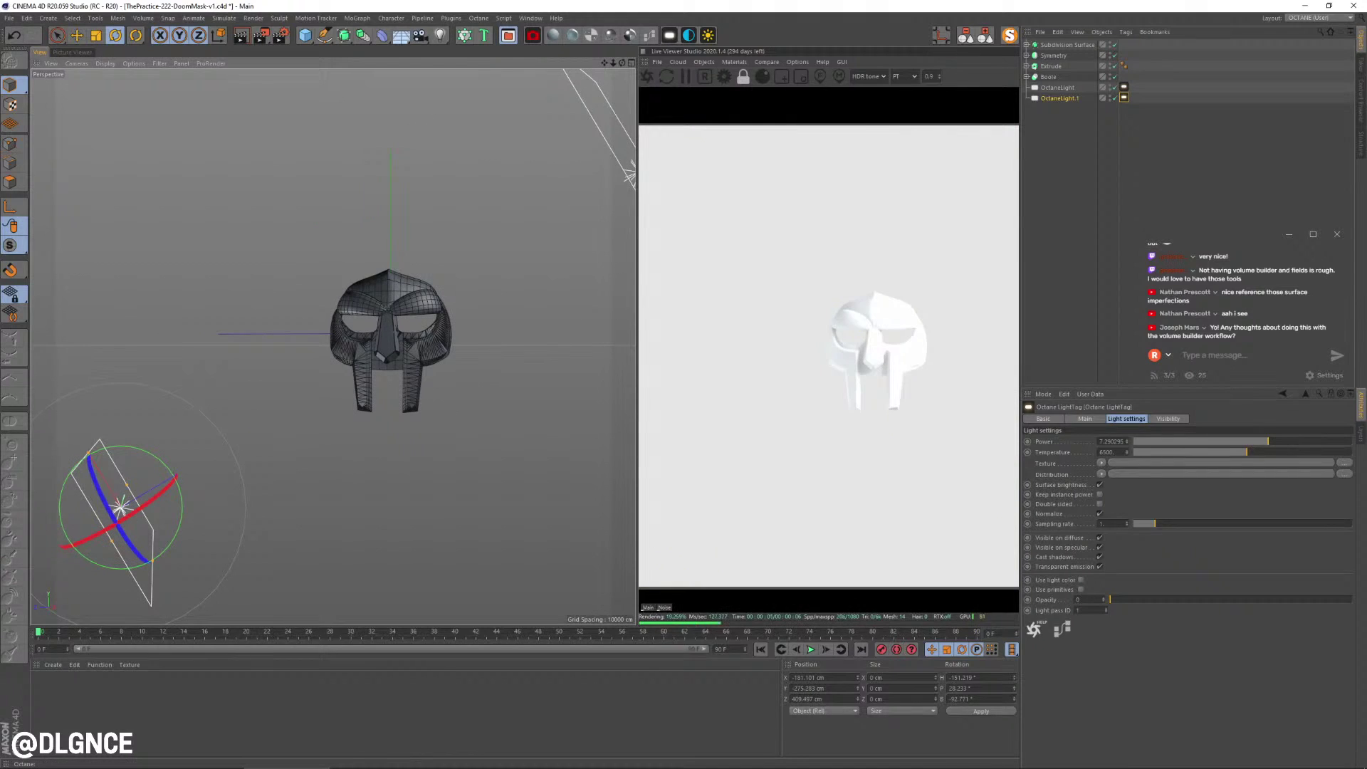
drag(1247, 452, 1164, 452)
- Try a stronger power on the original area light, undo it, and set the light's temperature to about 11548
click(1123, 87)
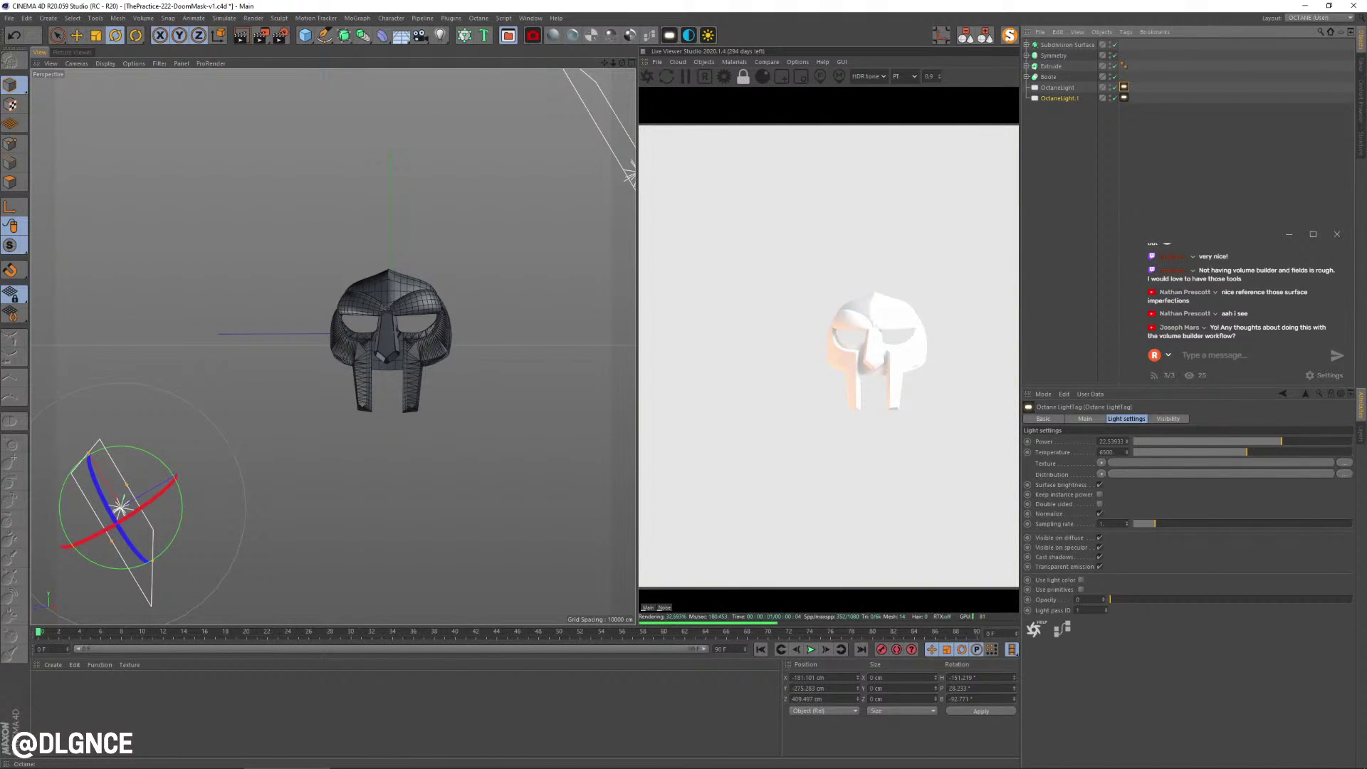
drag(1281, 441, 1330, 442)
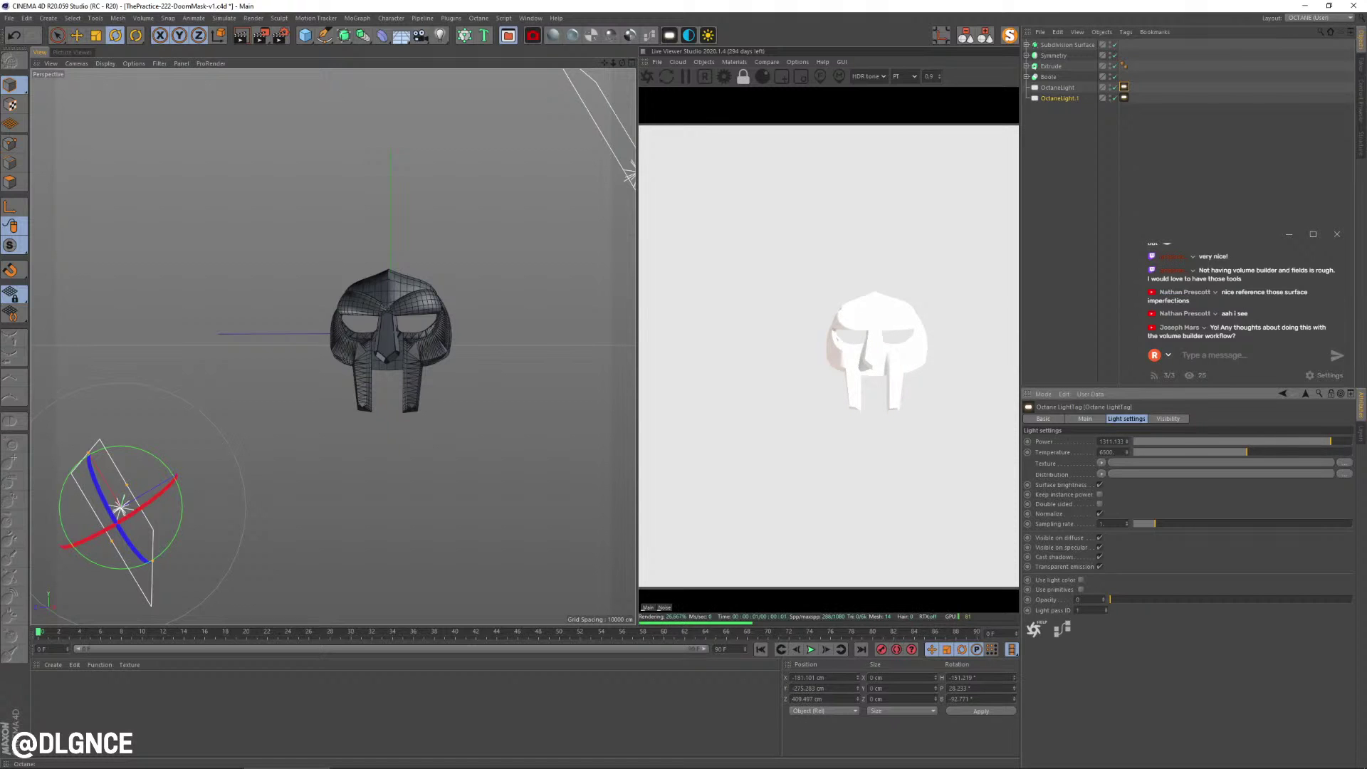
key(ctrl+z)
drag(1247, 452, 1342, 452)
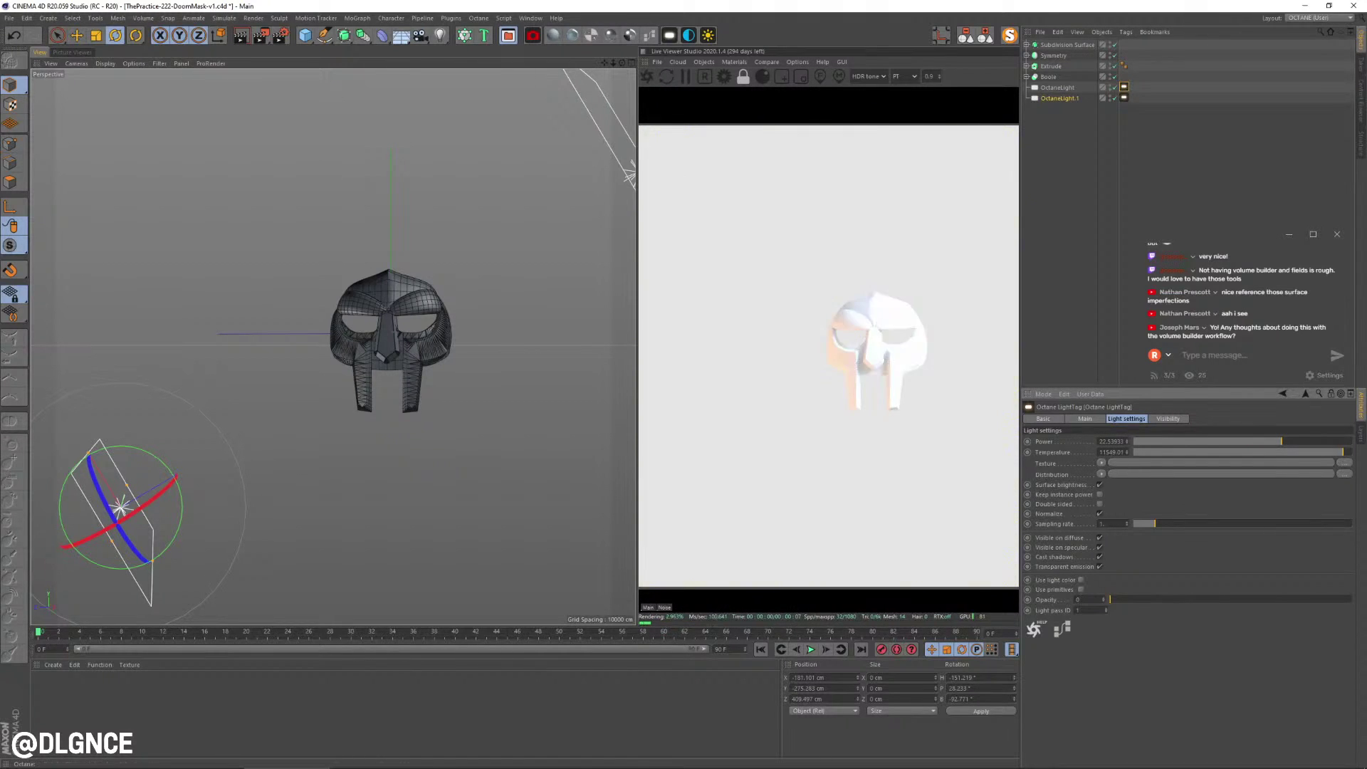
- Set the copied light's temperature to about 2982
alt+drag(339, 335, 377, 358)
alt+right_drag(377, 358, 401, 370)
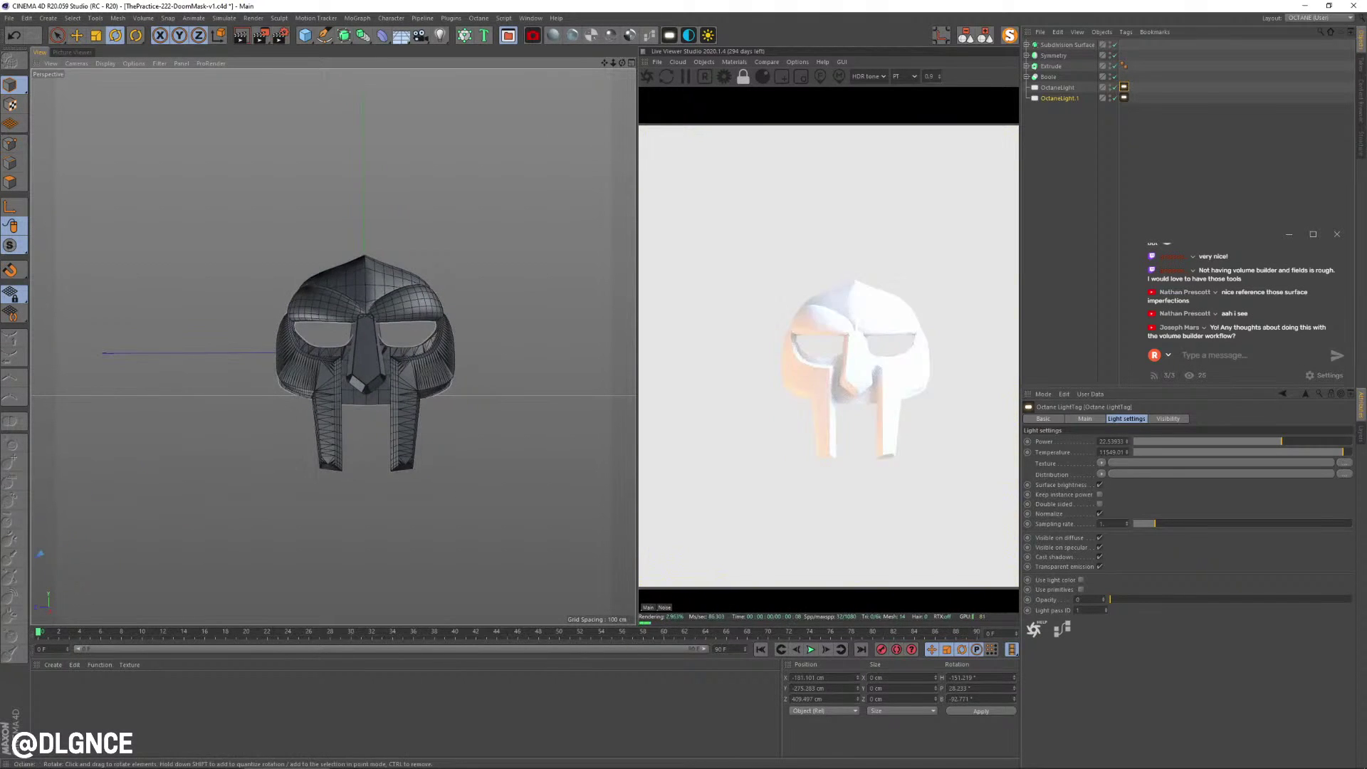
alt+drag(363, 377, 365, 357)
alt+middle_drag(365, 357, 333, 346)
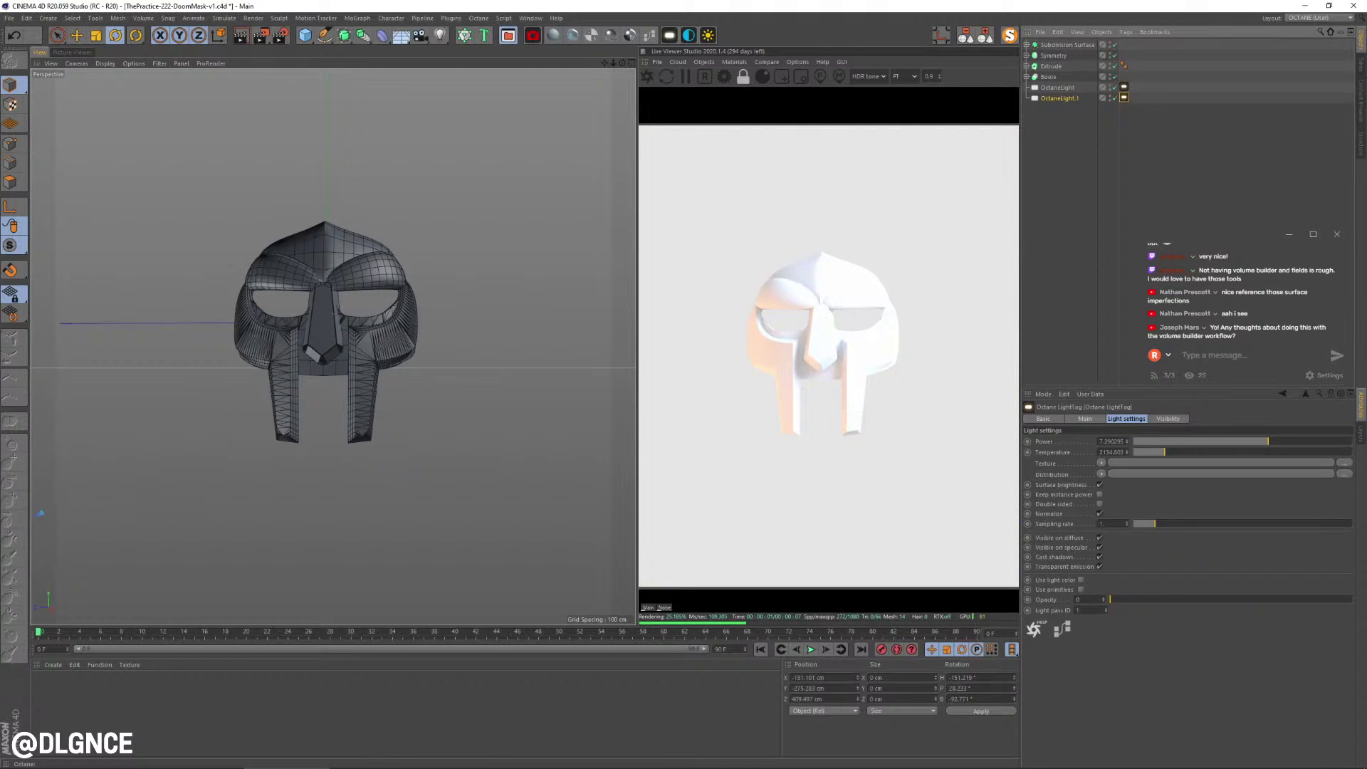
click(1180, 452)
scroll(552, 96, down, 1)
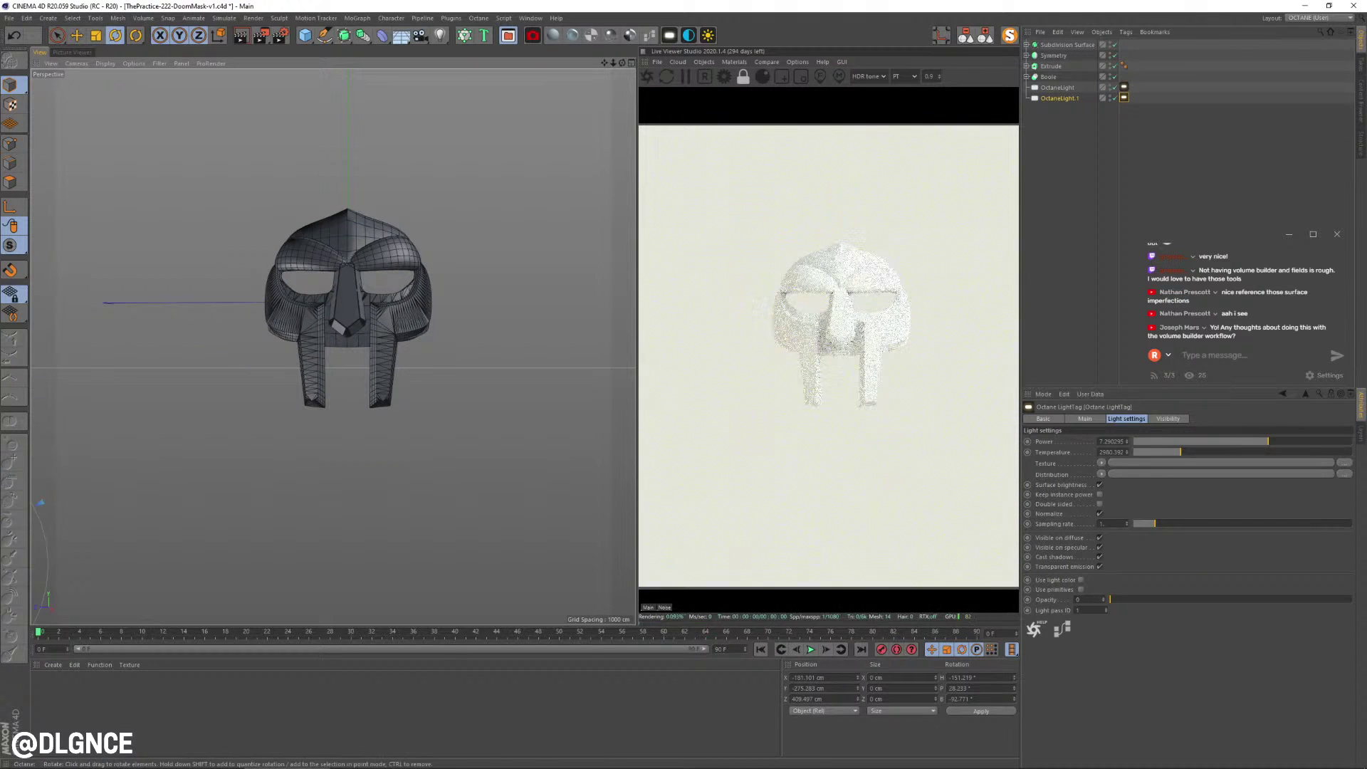
alt+middle_drag(334, 316, 335, 347)
- Create an Octane metallic material and select the mask's extruded nose piece
click(610, 35)
scroll(474, 435, down, 1)
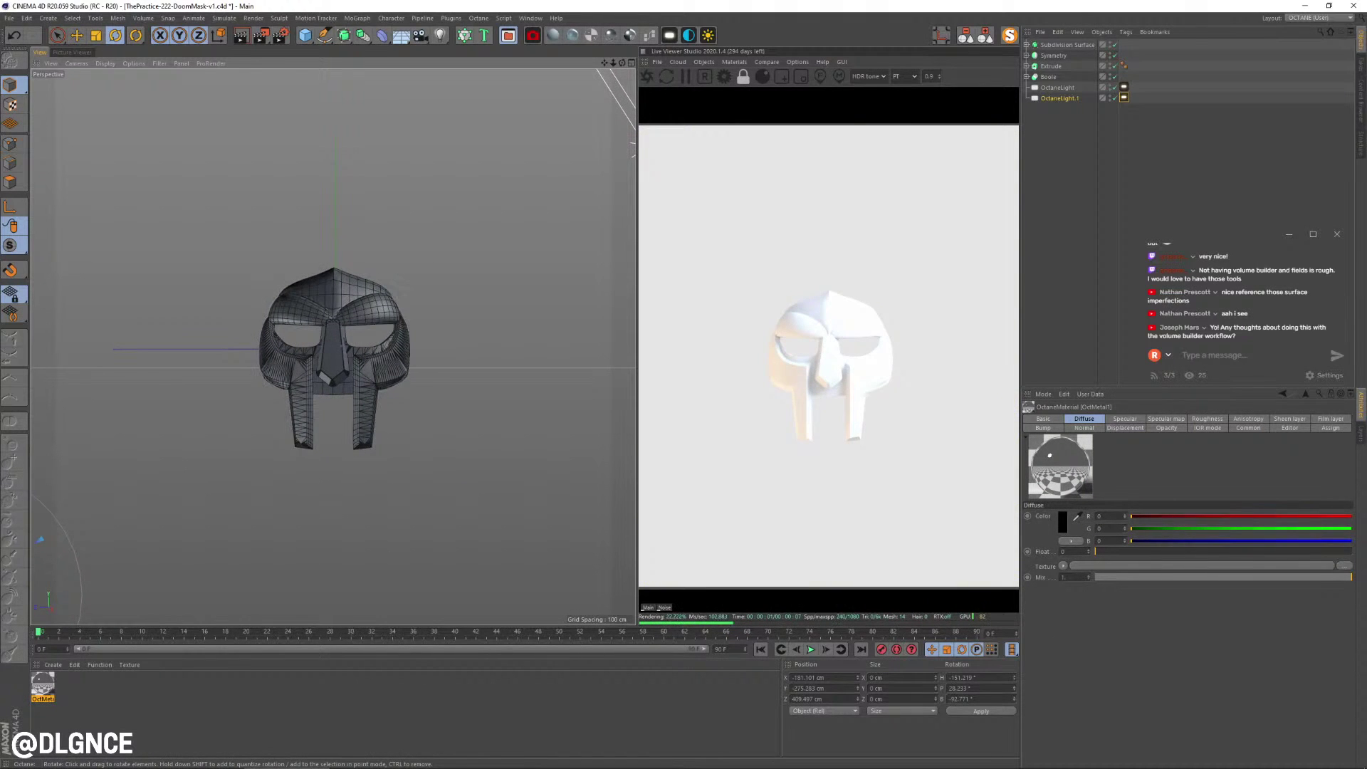
scroll(385, 88, down, 1)
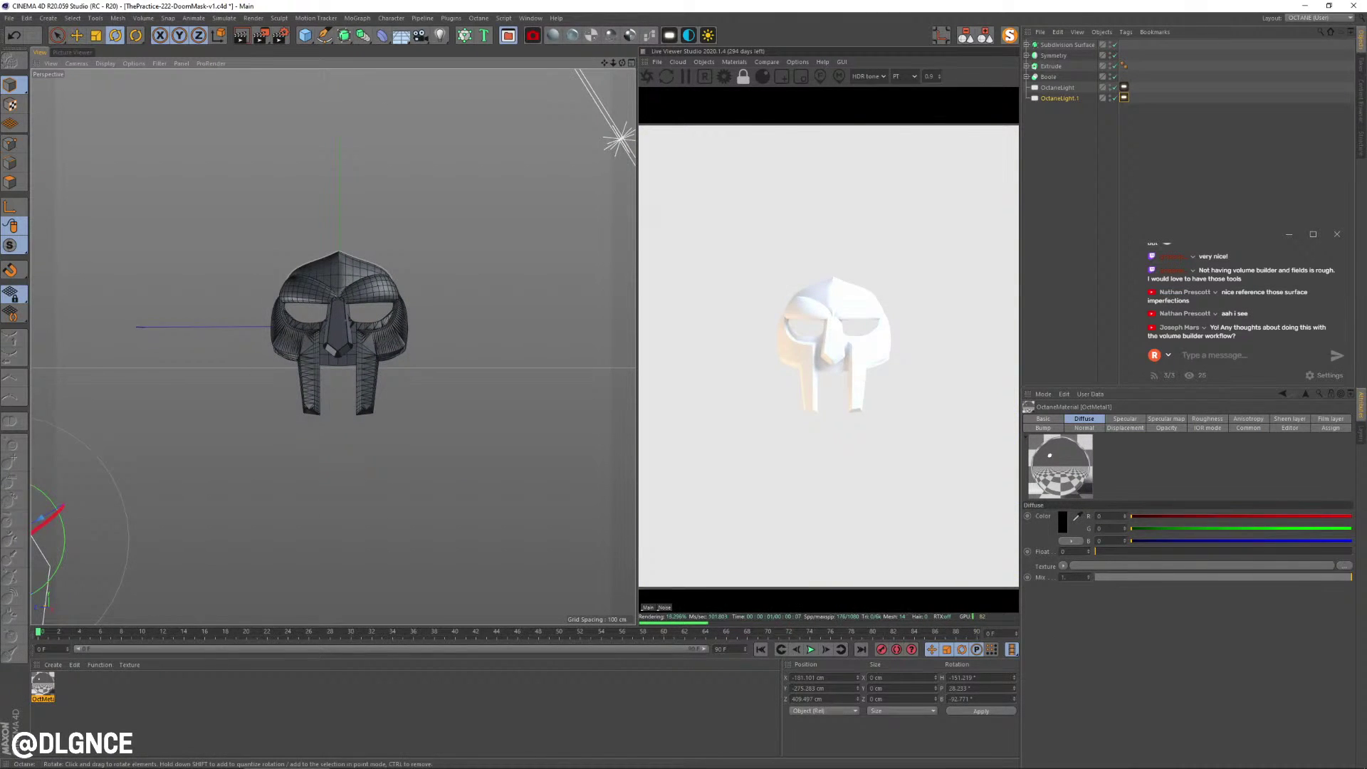
click(336, 340)
scroll(336, 340, up, 5)
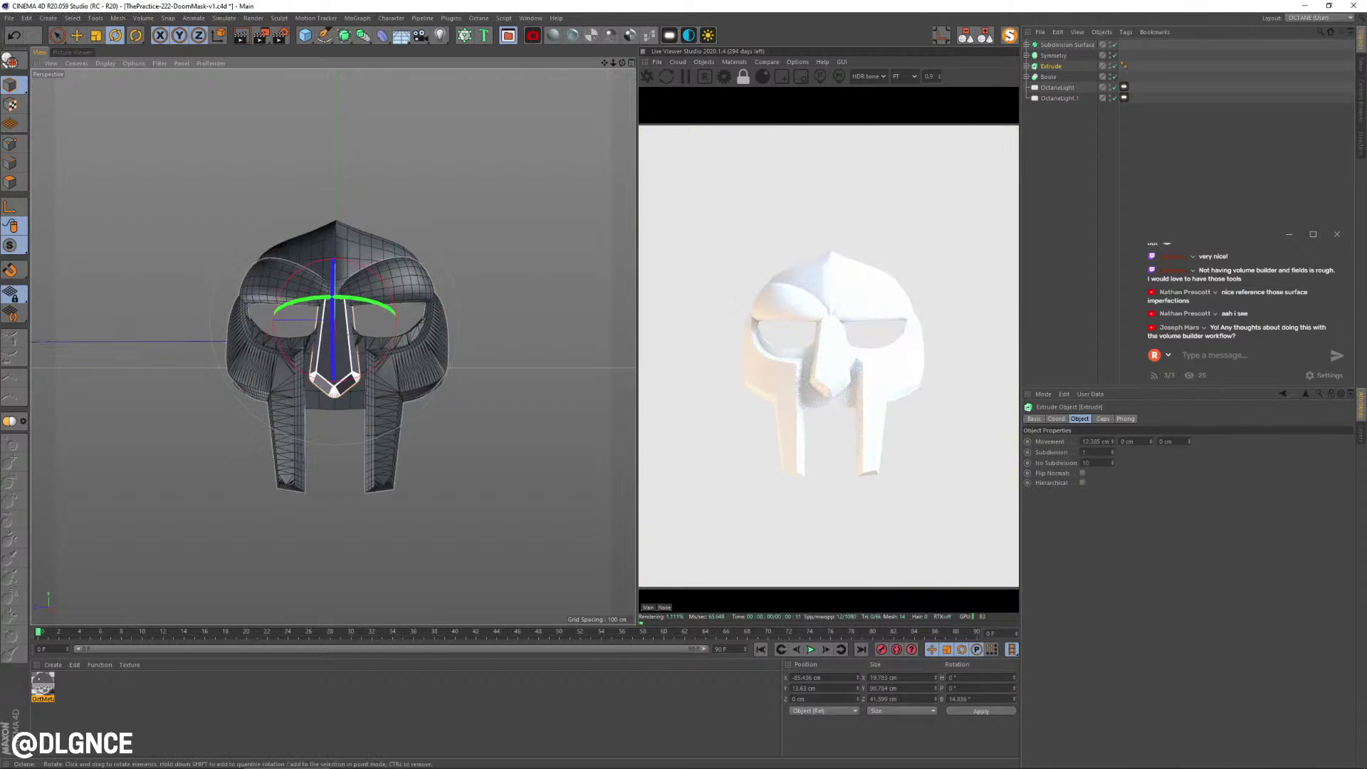
alt+middle_drag(336, 340, 336, 325)
alt+drag(336, 325, 345, 328)
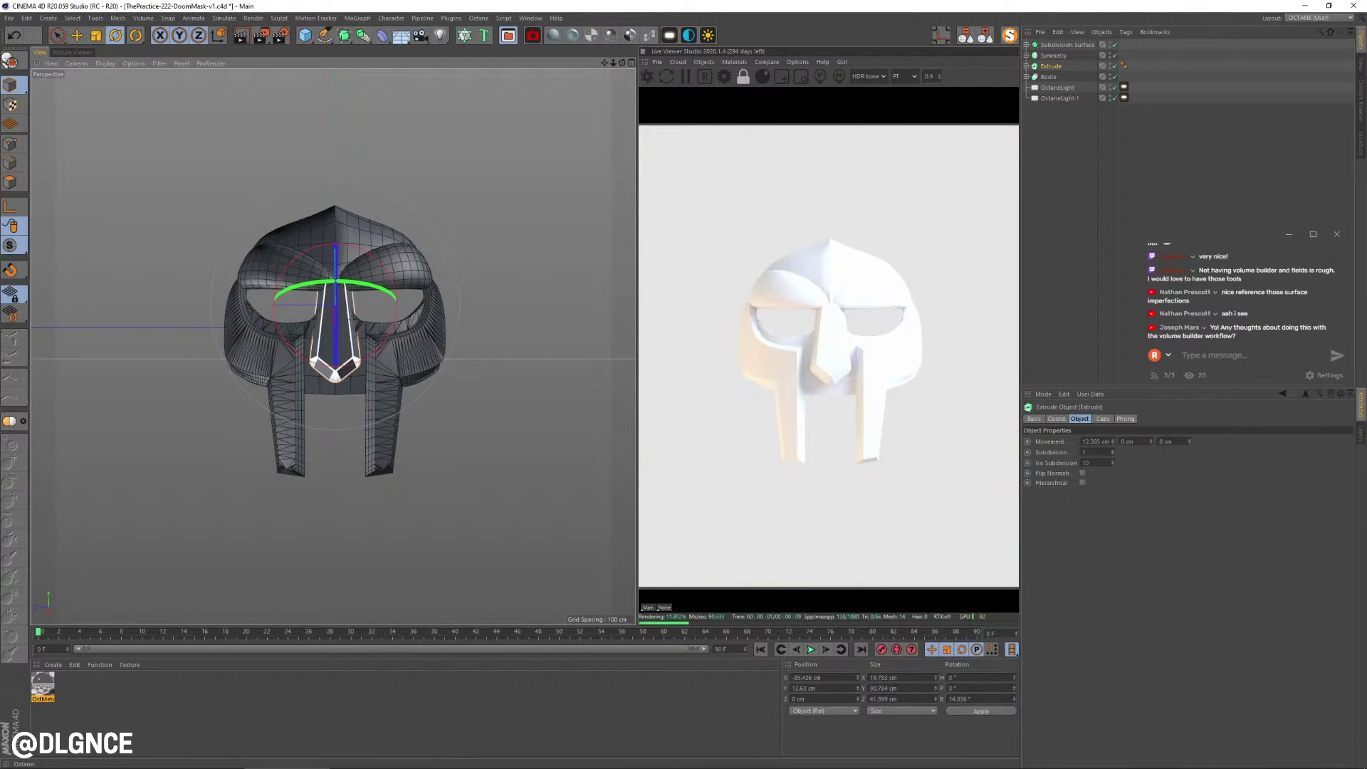
click(43, 685)
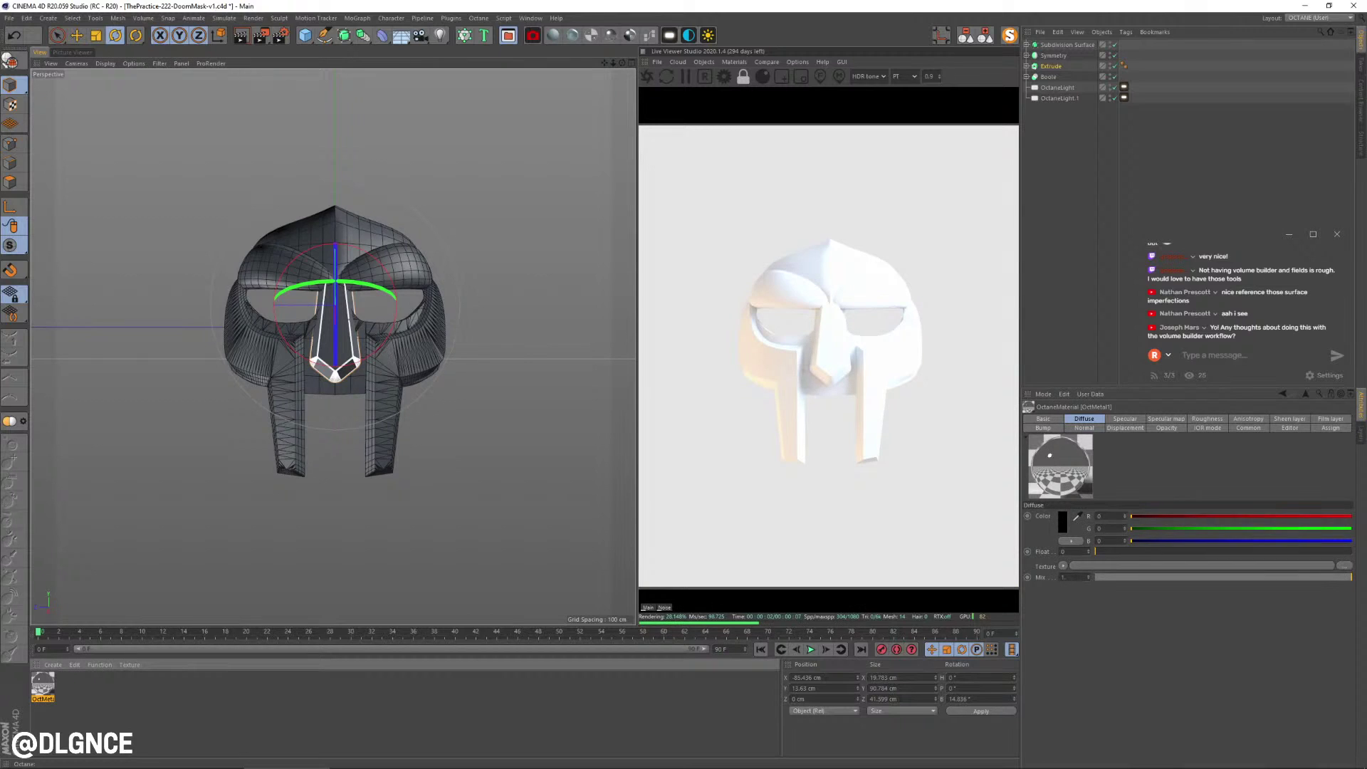
click(170, 705)
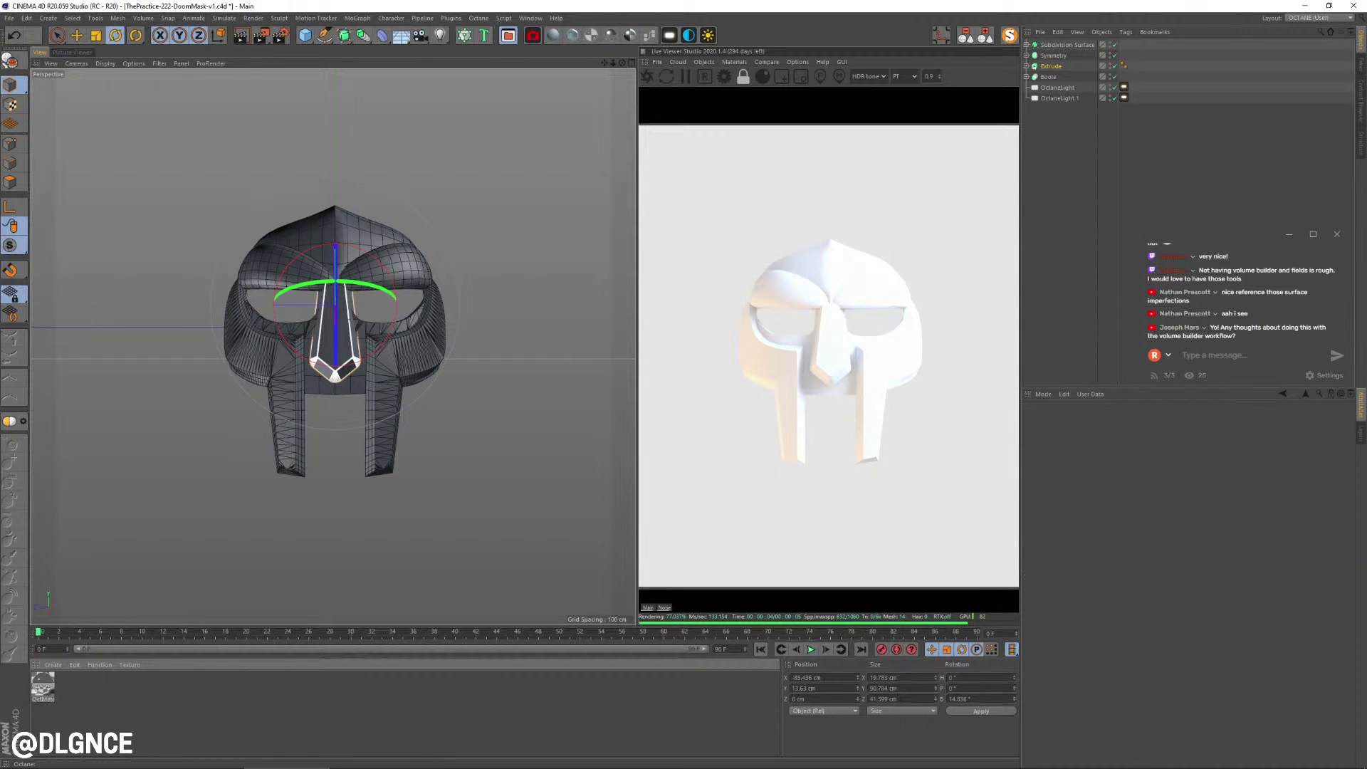
key(ctrl+v)
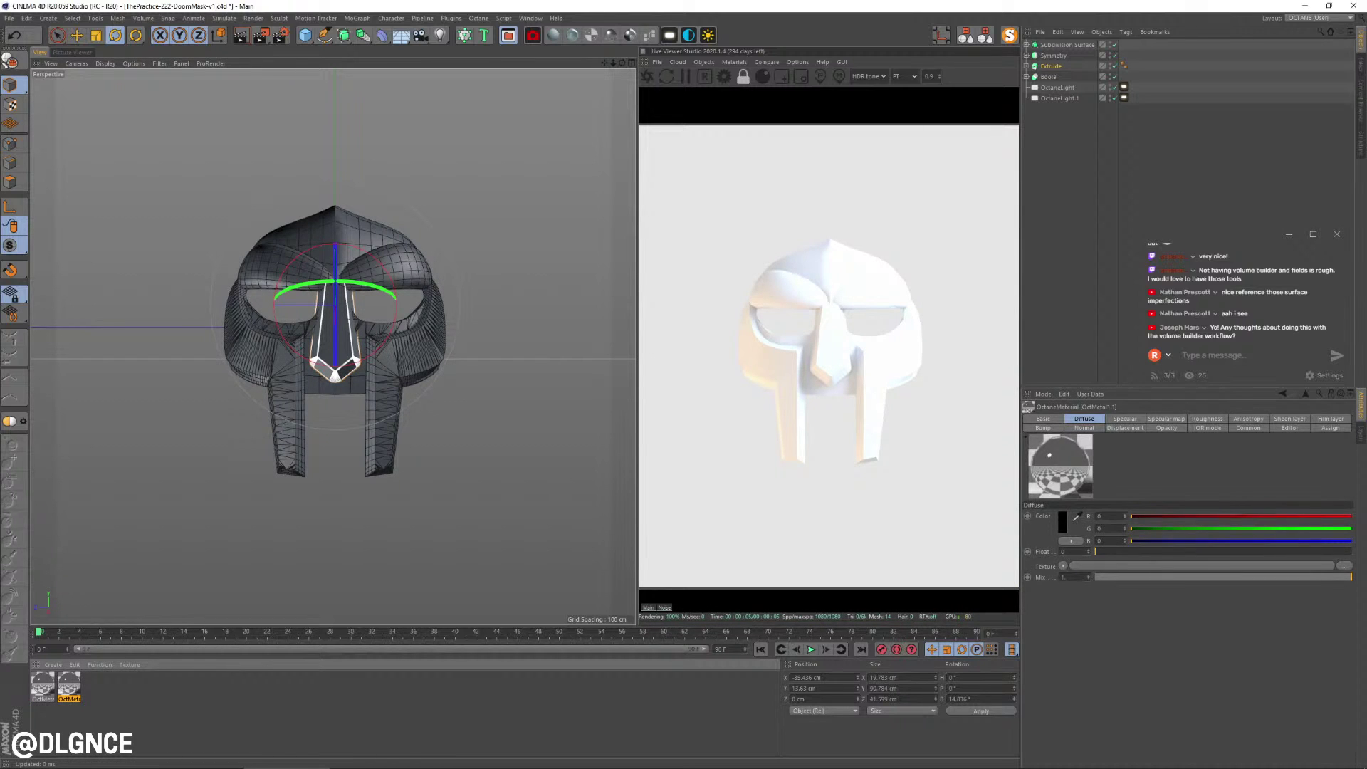
key(ctrl+z)
- Open the metallic material for editing and set its roughness float to about 0.065
double_click(43, 685)
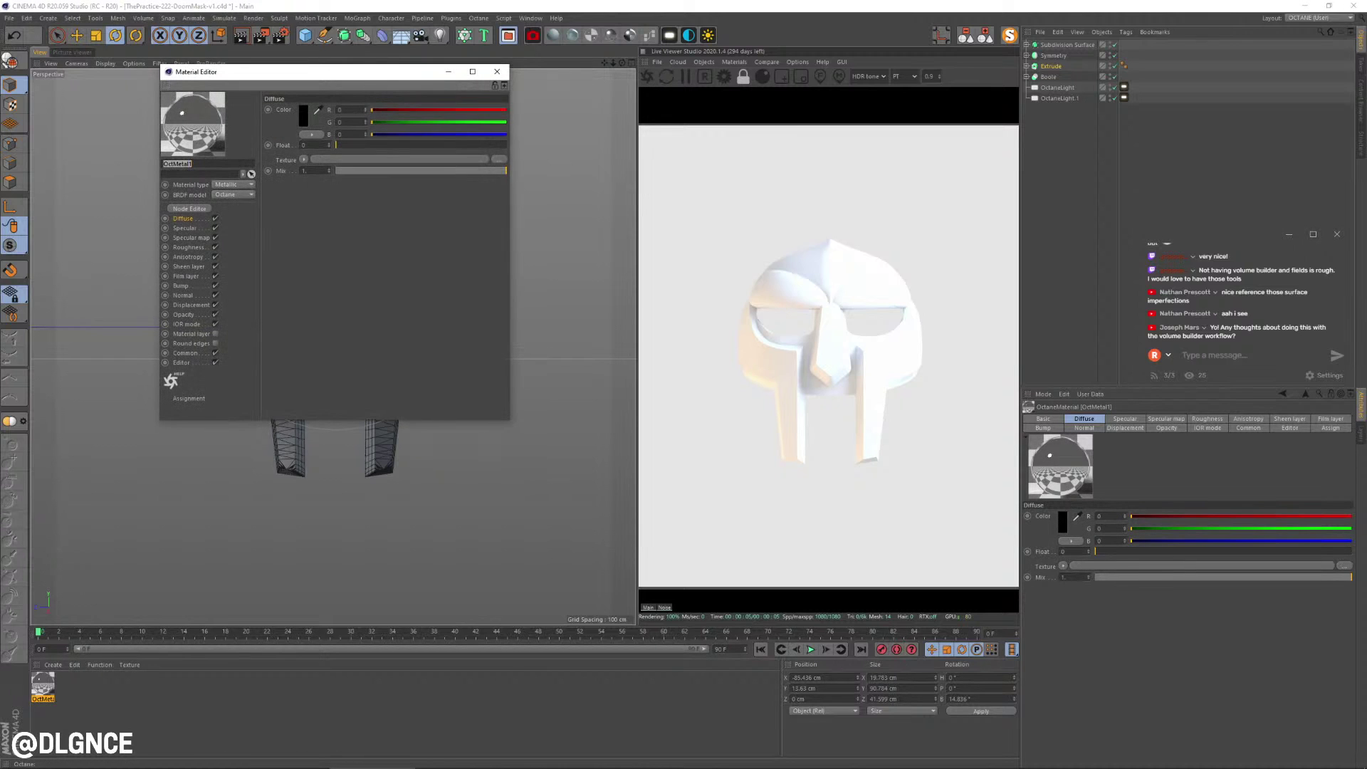
drag(285, 68, 469, 233)
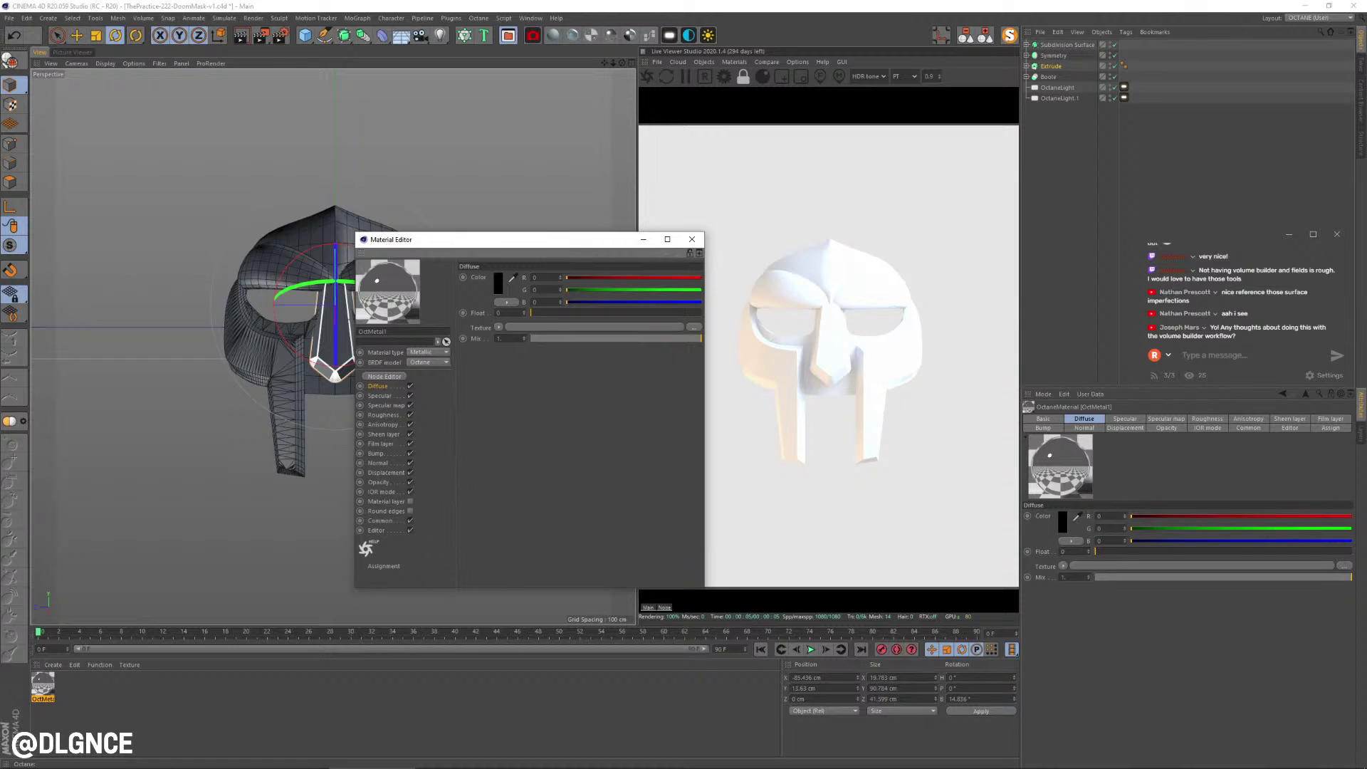
click(383, 415)
drag(531, 313, 542, 313)
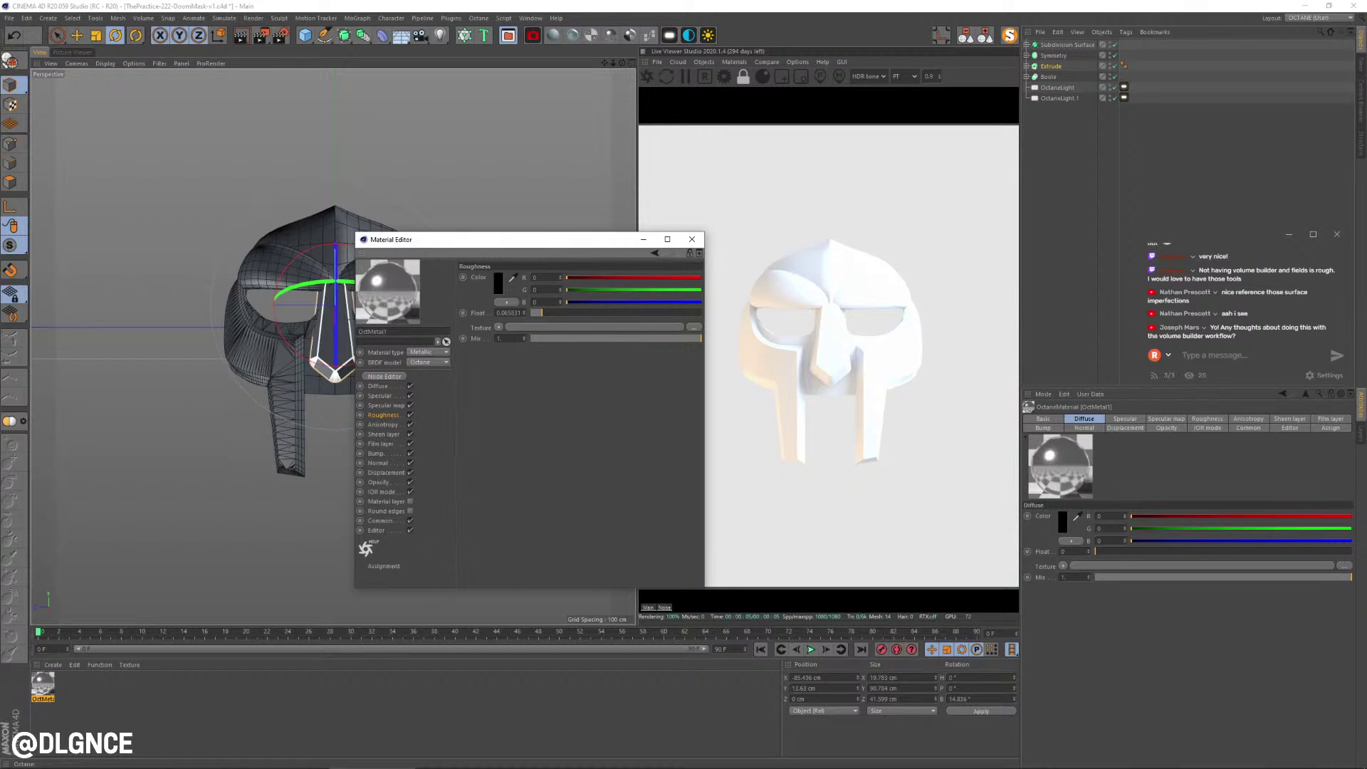
- Duplicate the metallic material and set the copy's roughness to about 0.43 and its specular float to about 0.38
ctrl+drag(43, 685, 79, 687)
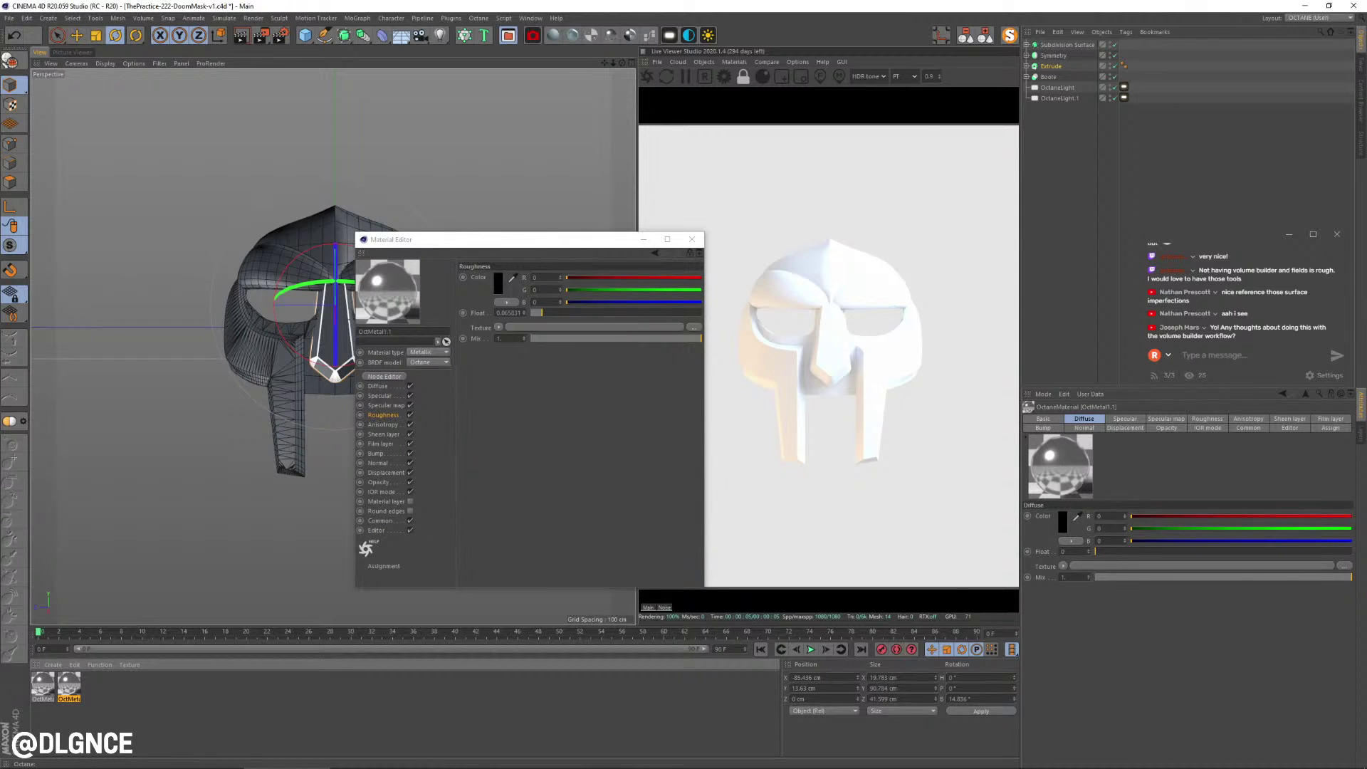
drag(541, 314, 606, 313)
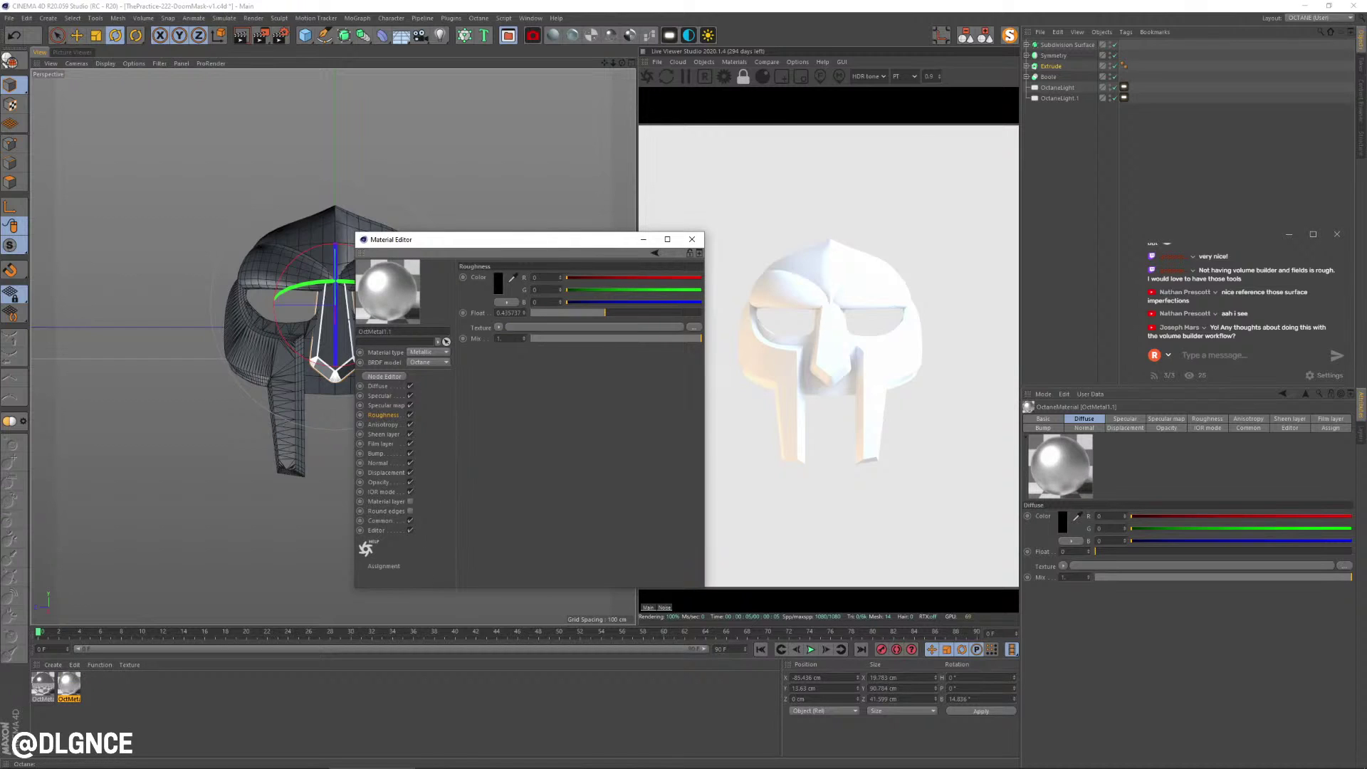
click(381, 395)
drag(701, 313, 595, 313)
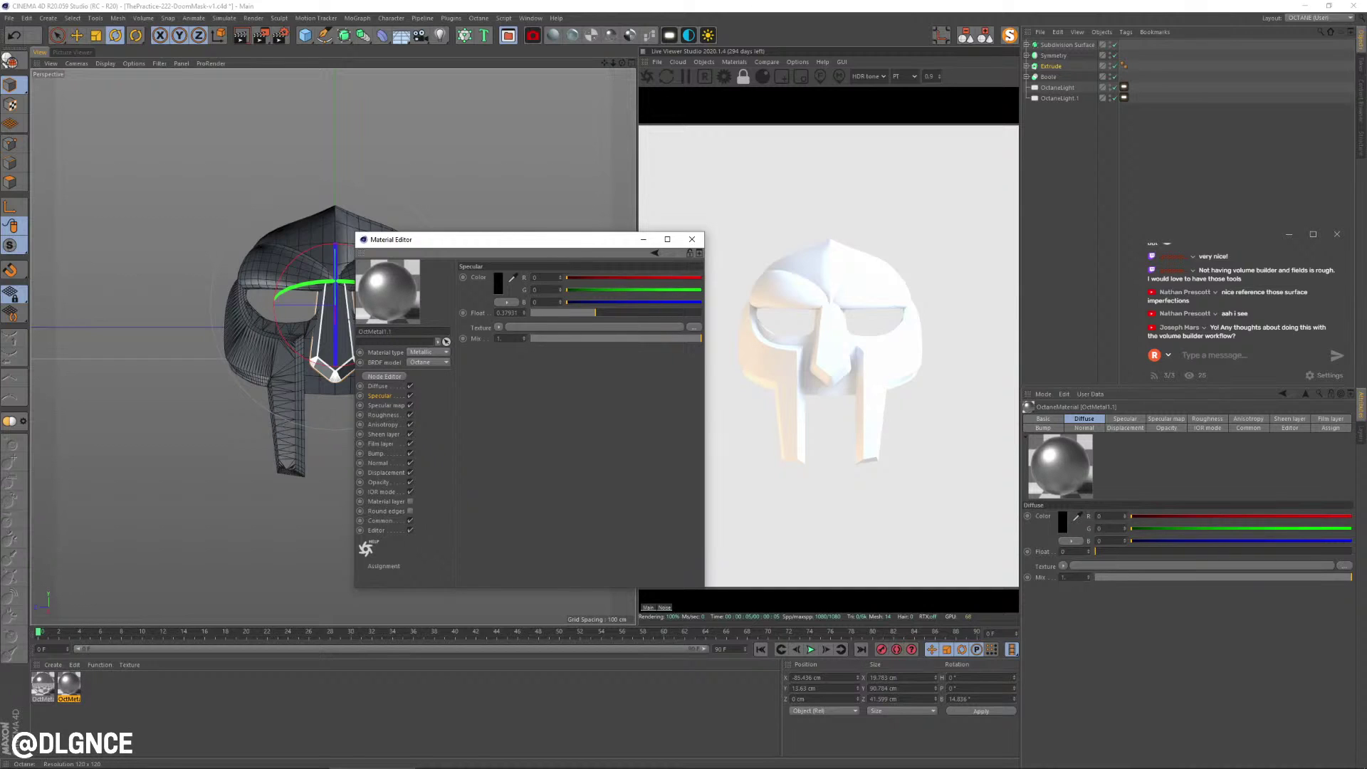
- Give the copied material a dark reddish-brown specular color with about 53% saturation and 26% value
click(499, 282)
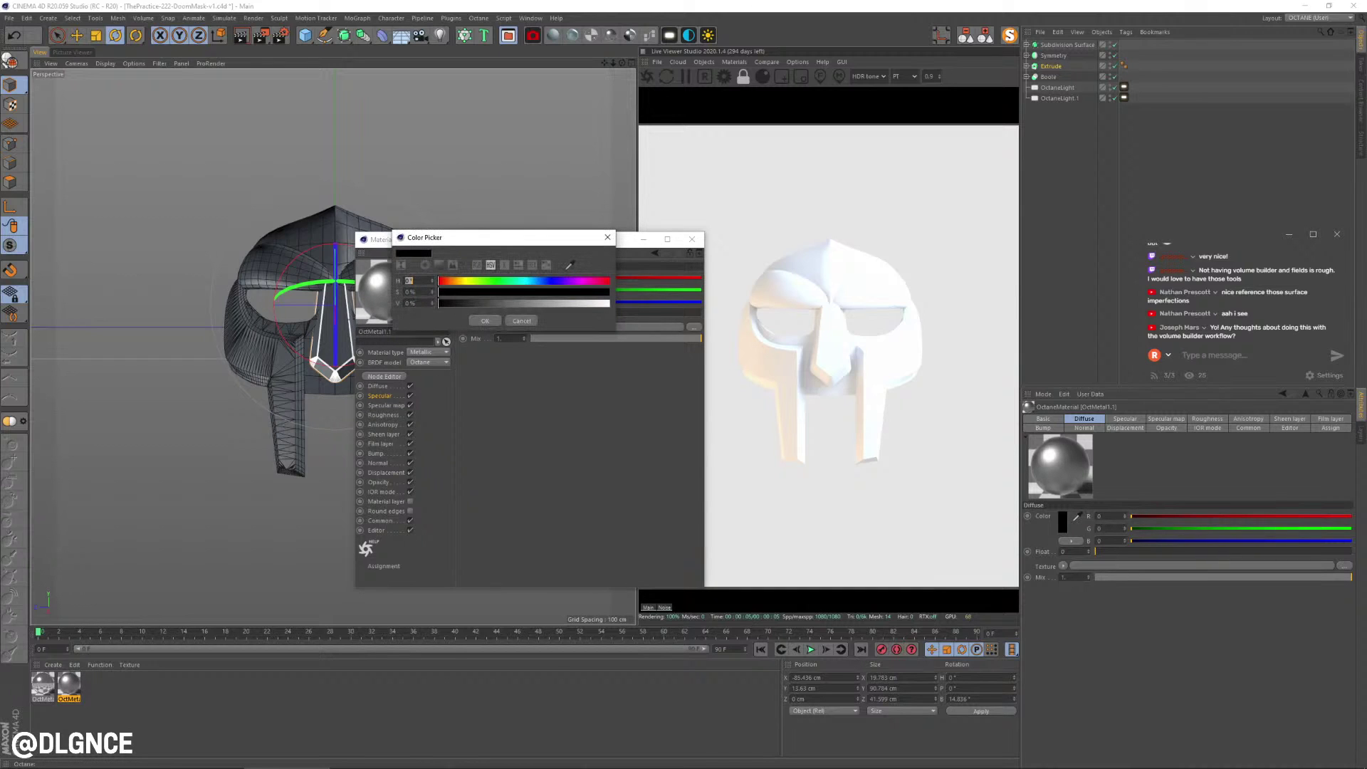
text(21)
key(Return)
click(553, 292)
click(482, 303)
drag(448, 281, 442, 282)
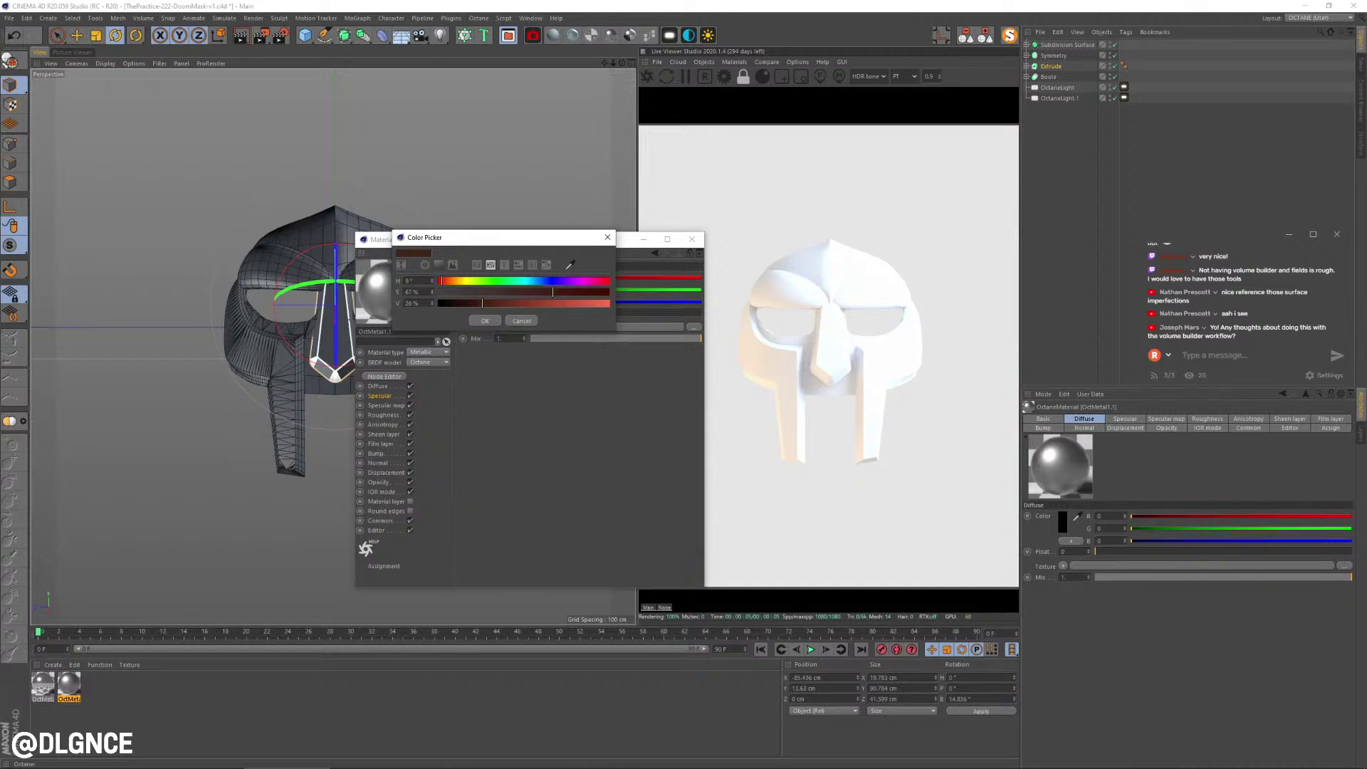
click(528, 292)
click(485, 321)
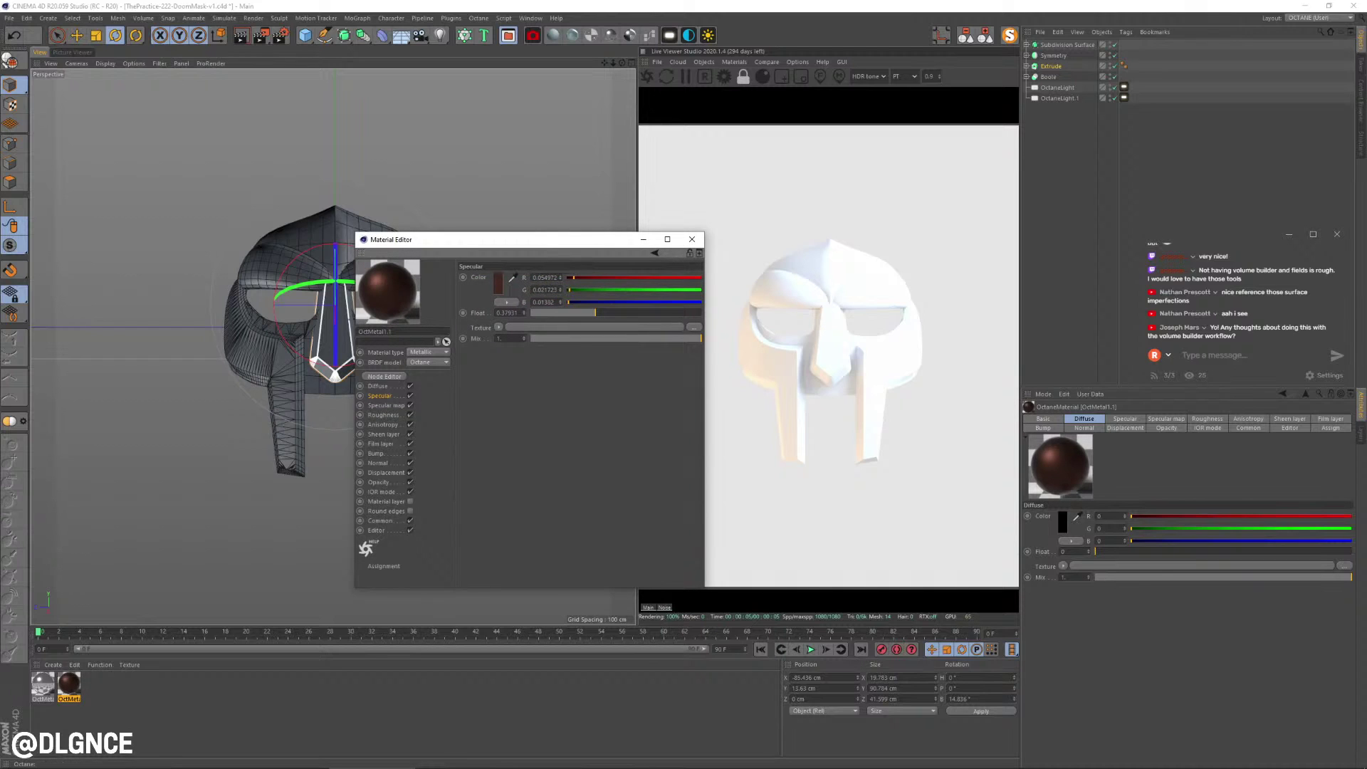
- Set the hue of the copied material's specular color to about 12°
click(499, 284)
text(12)
key(Return)
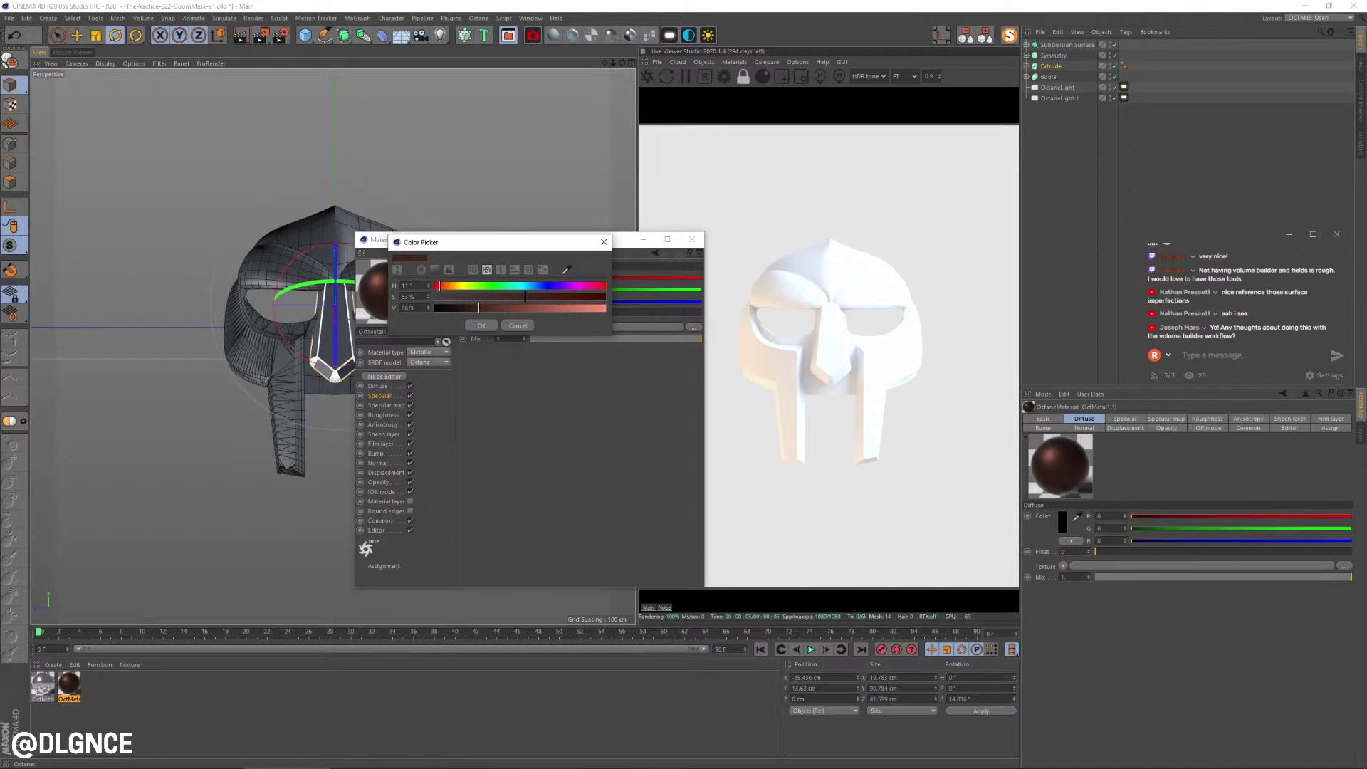
key(Return)
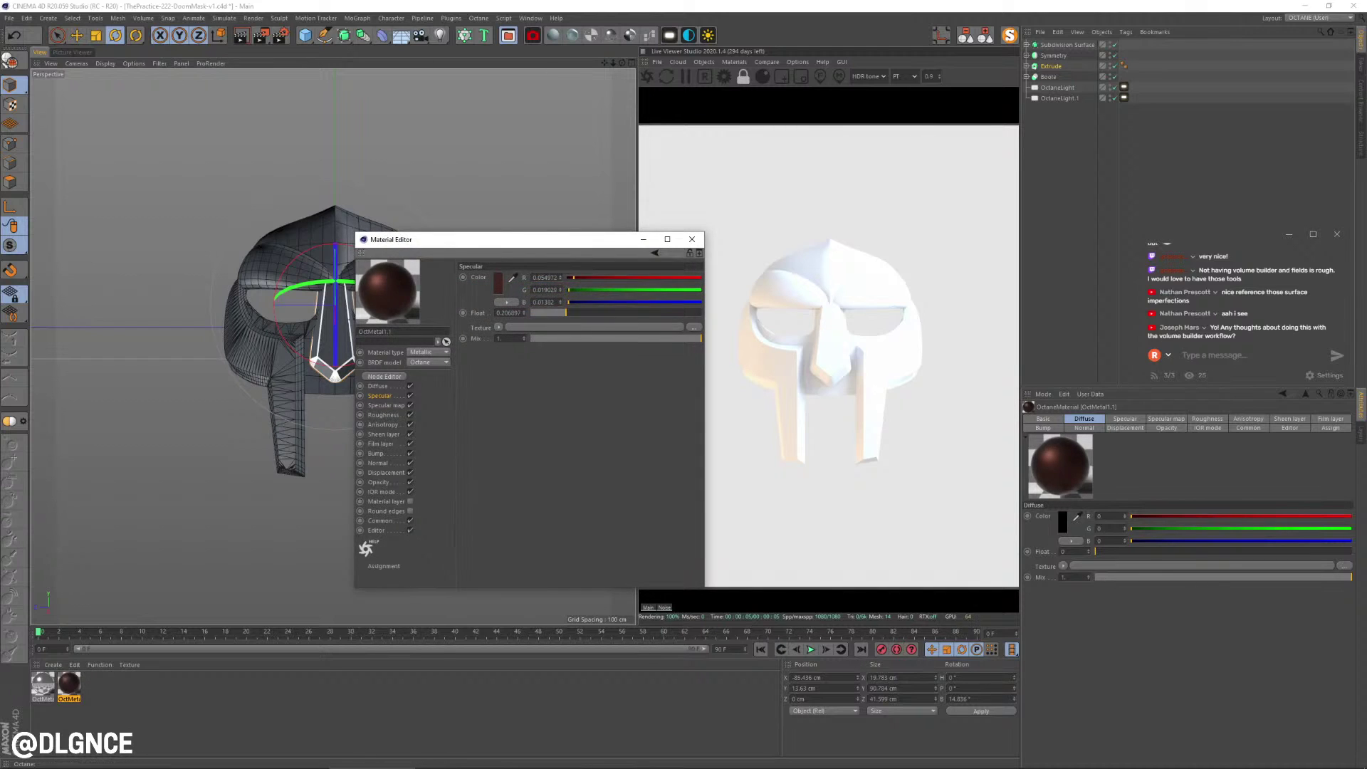
- Set both the mix and the float of the copied material's specular channel to 0
drag(566, 313, 627, 313)
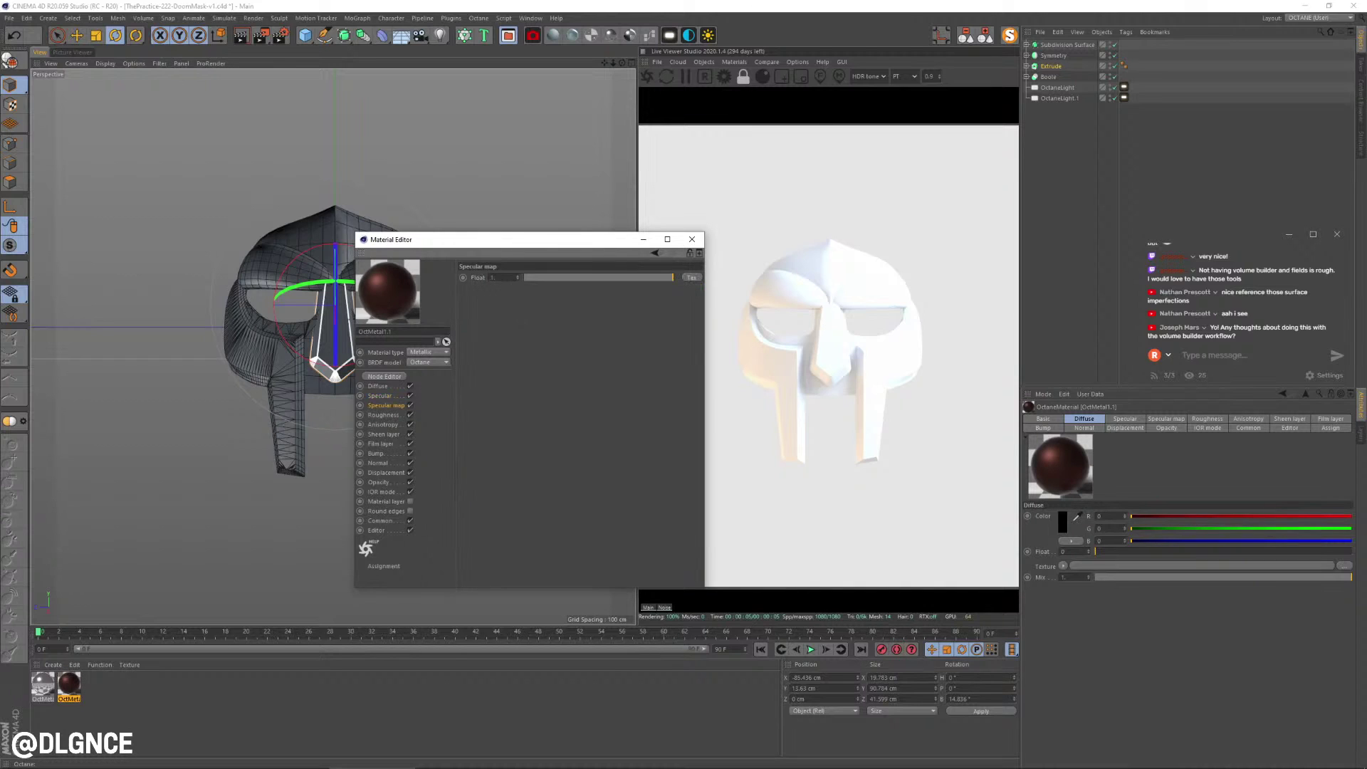
click(377, 386)
click(380, 396)
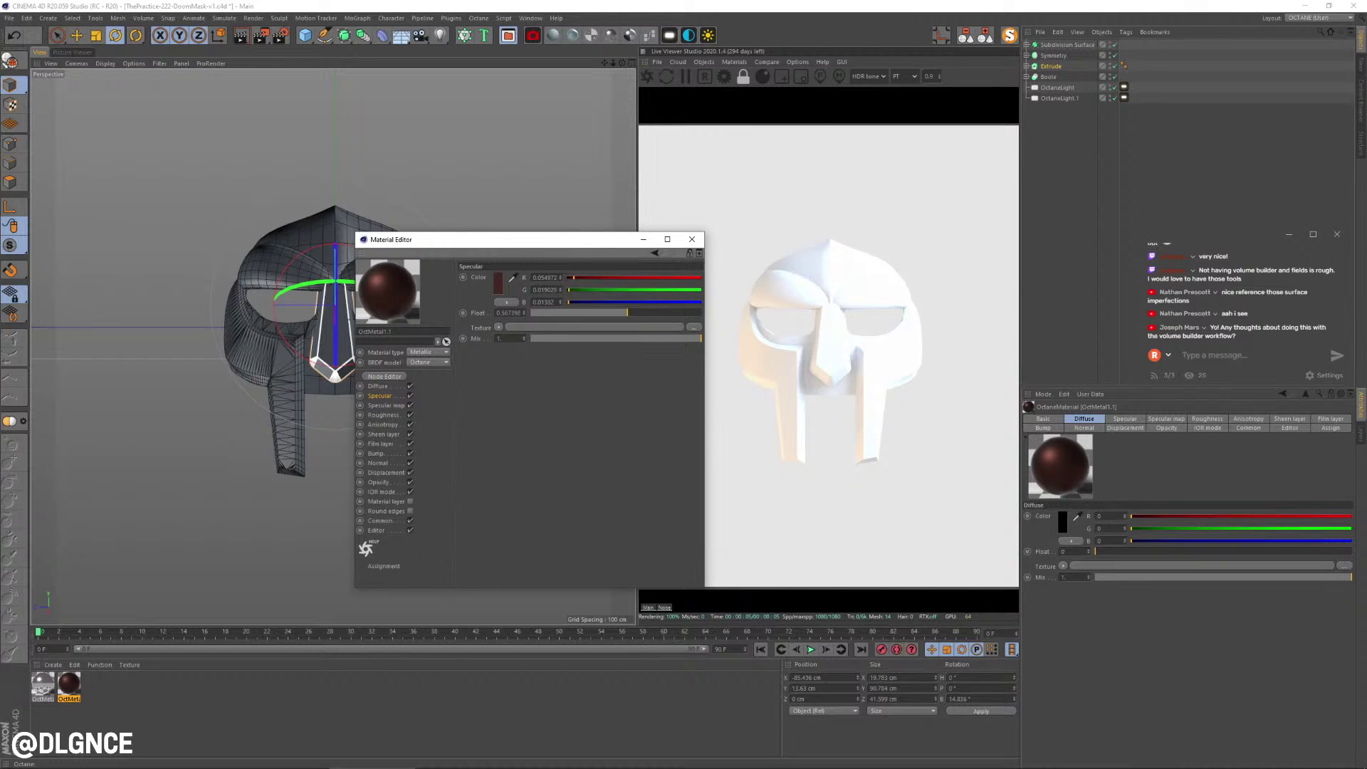
drag(700, 338, 529, 338)
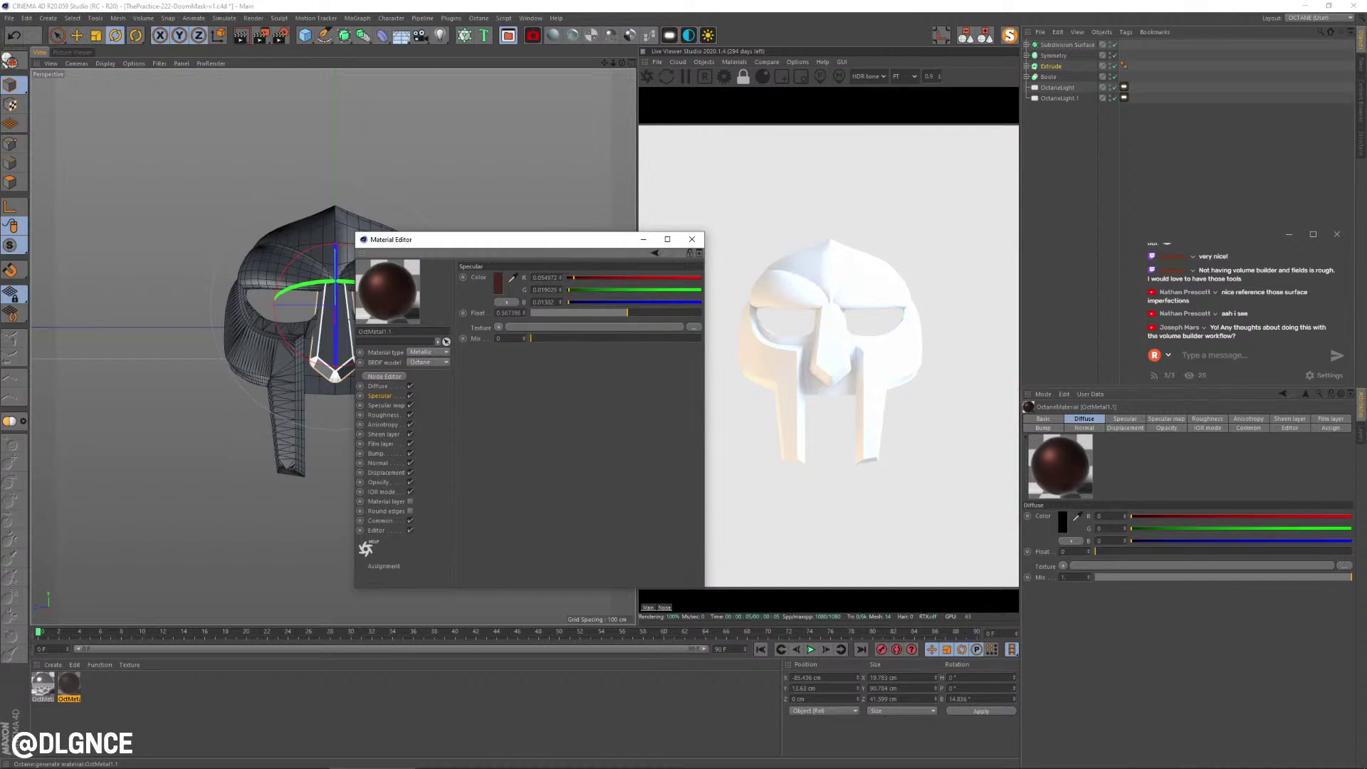
drag(627, 313, 529, 312)
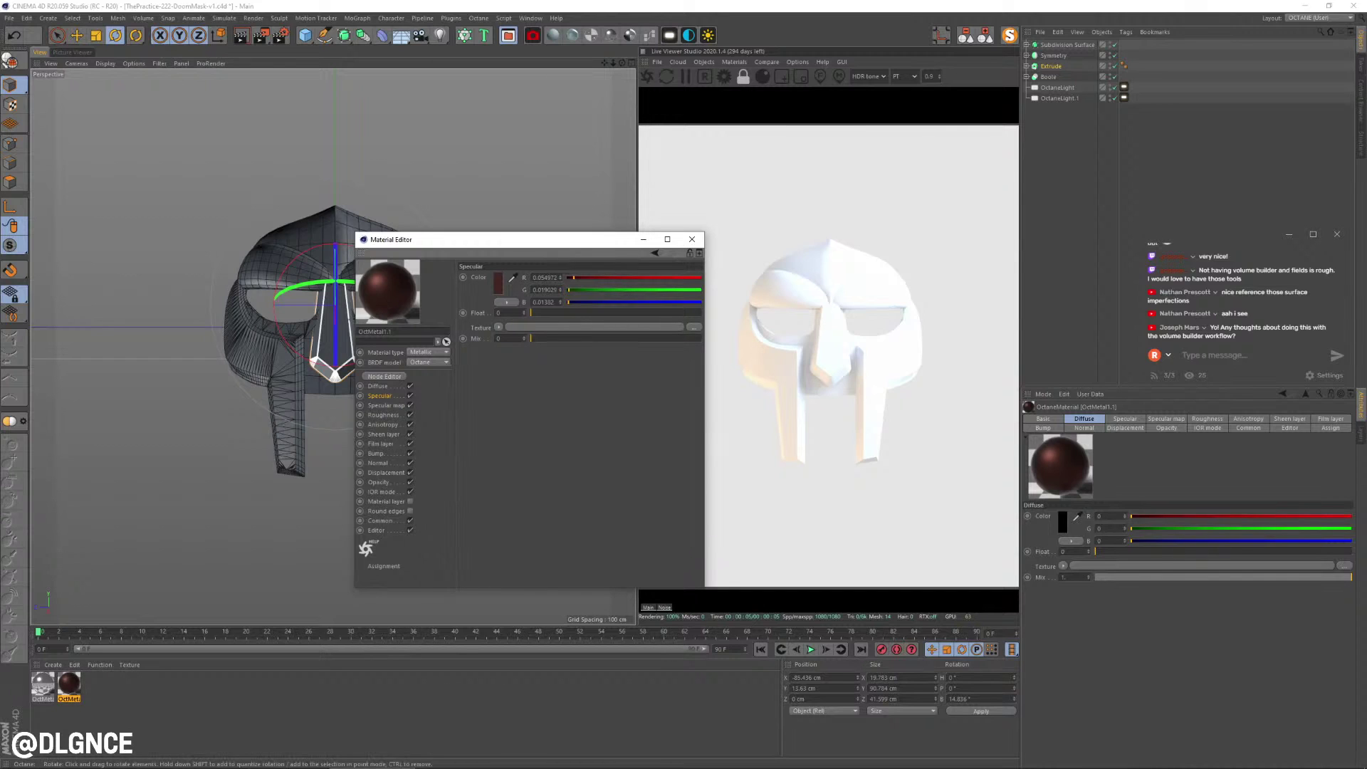
- Turn off anisotropy on the reddish-brown metal material and set its roughness float to about 0.28
click(69, 683)
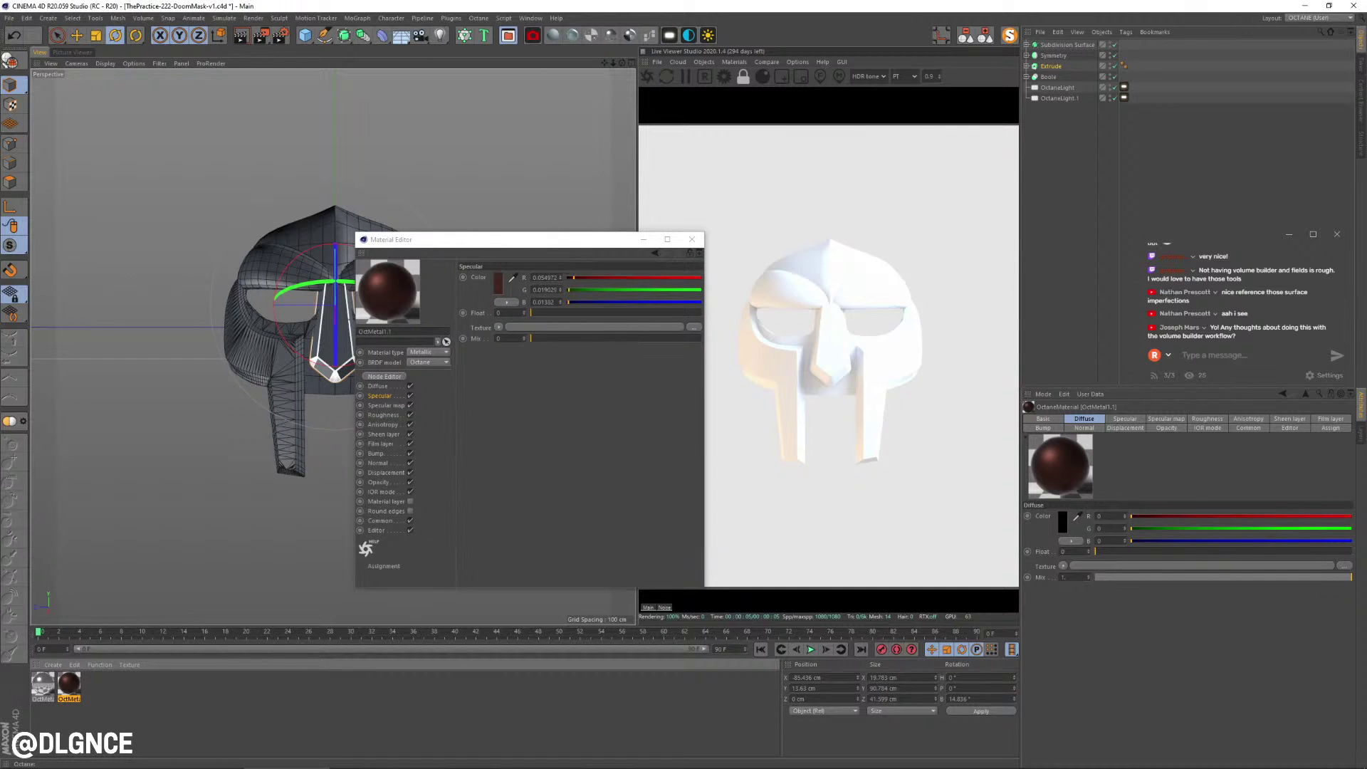
click(410, 424)
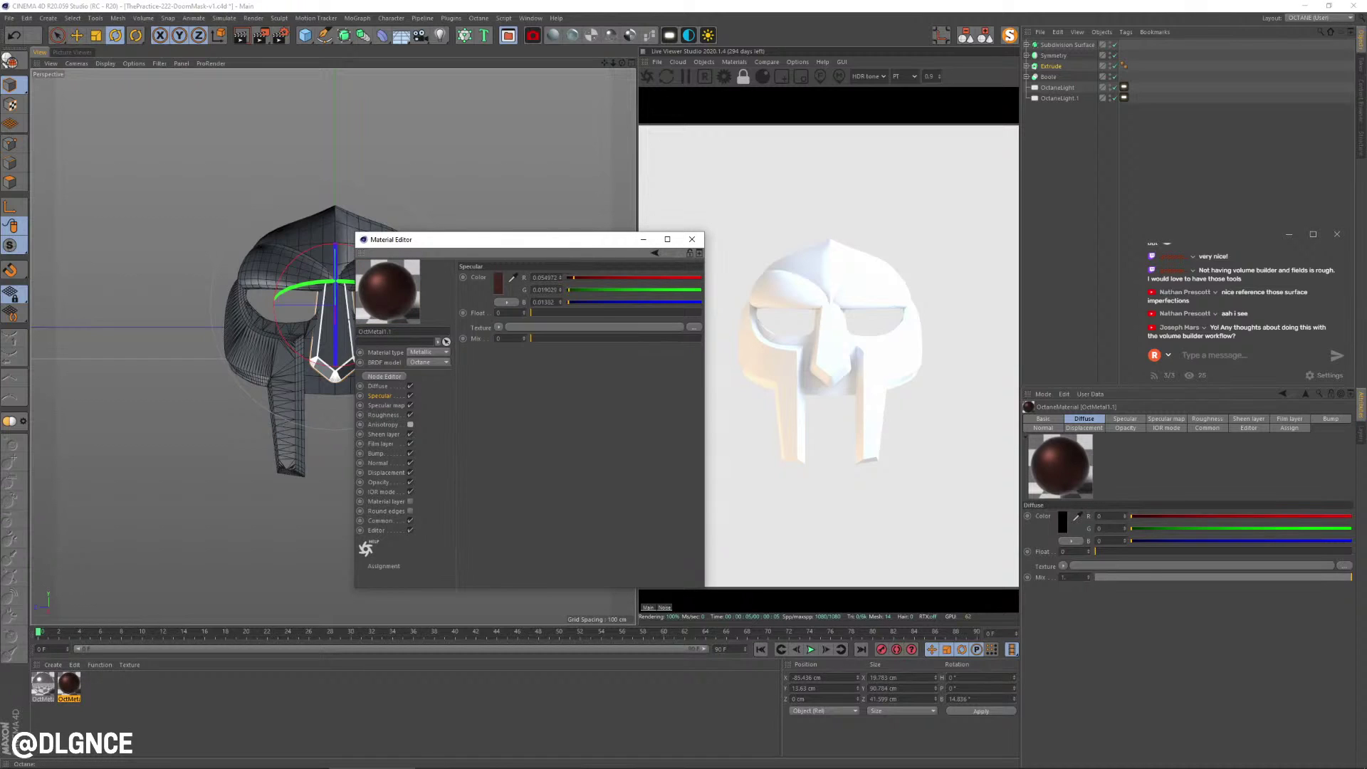
click(383, 415)
mouse_move(604, 312)
mouse_down()
mouse_move(532, 313)
mouse_move(577, 312)
mouse_up()
- Disable the diffuse and specular map channels of the reddish-brown material while keeping its specular channel enabled
click(386, 405)
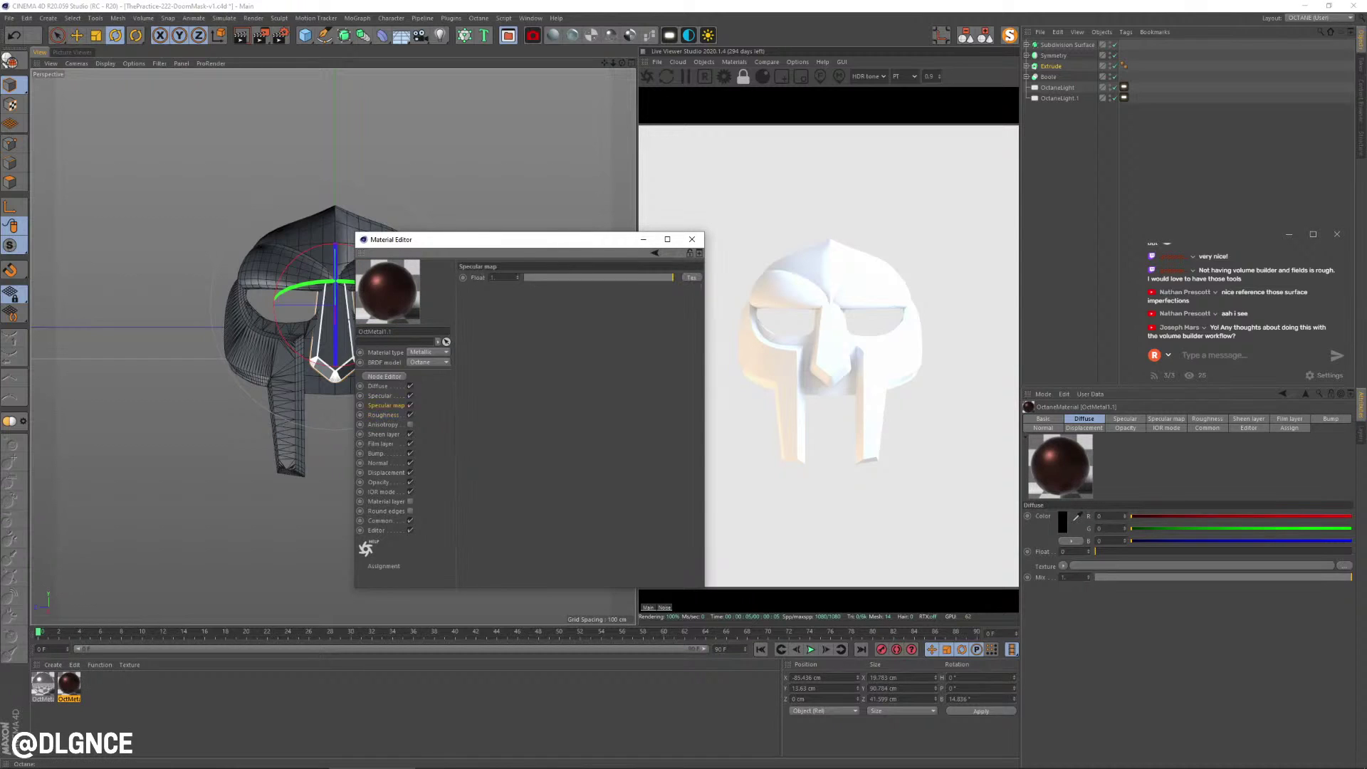
click(410, 386)
click(410, 396)
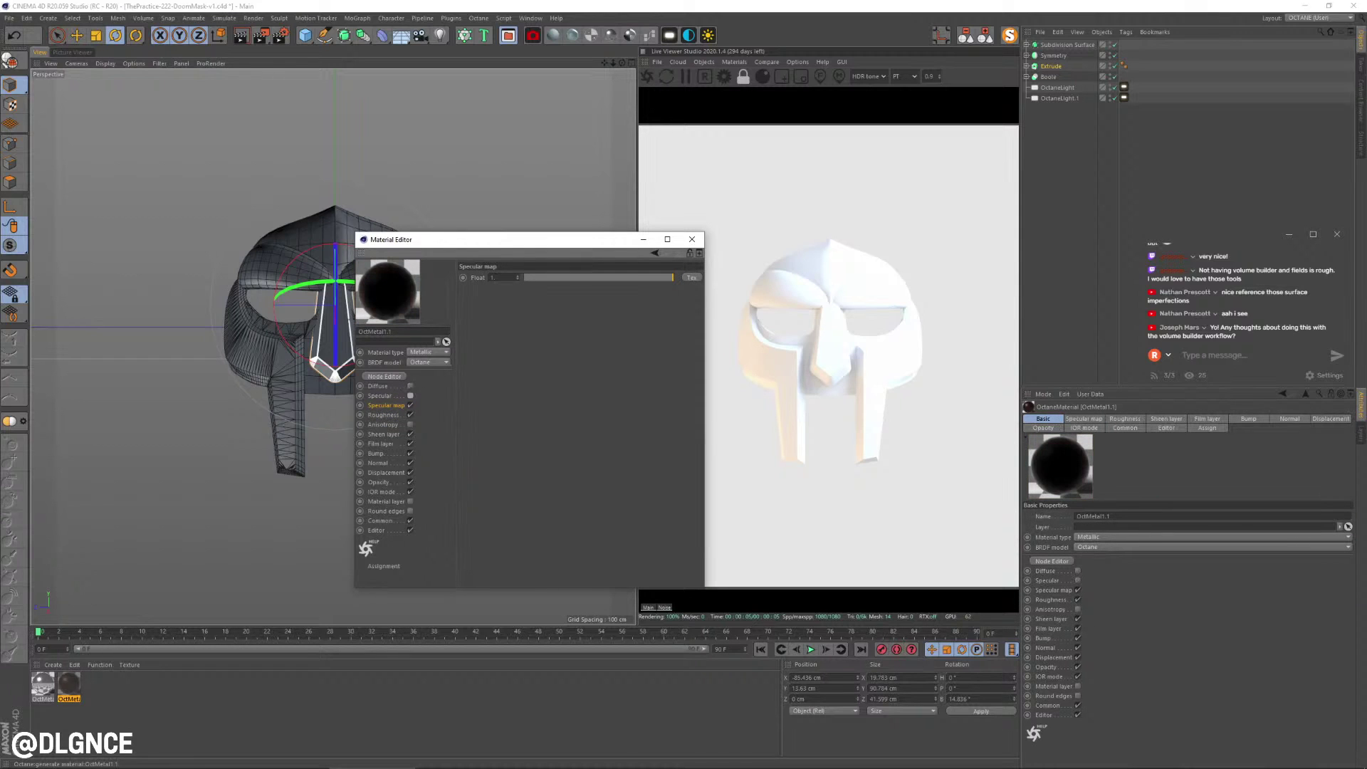
click(410, 405)
click(410, 405)
click(411, 396)
click(410, 405)
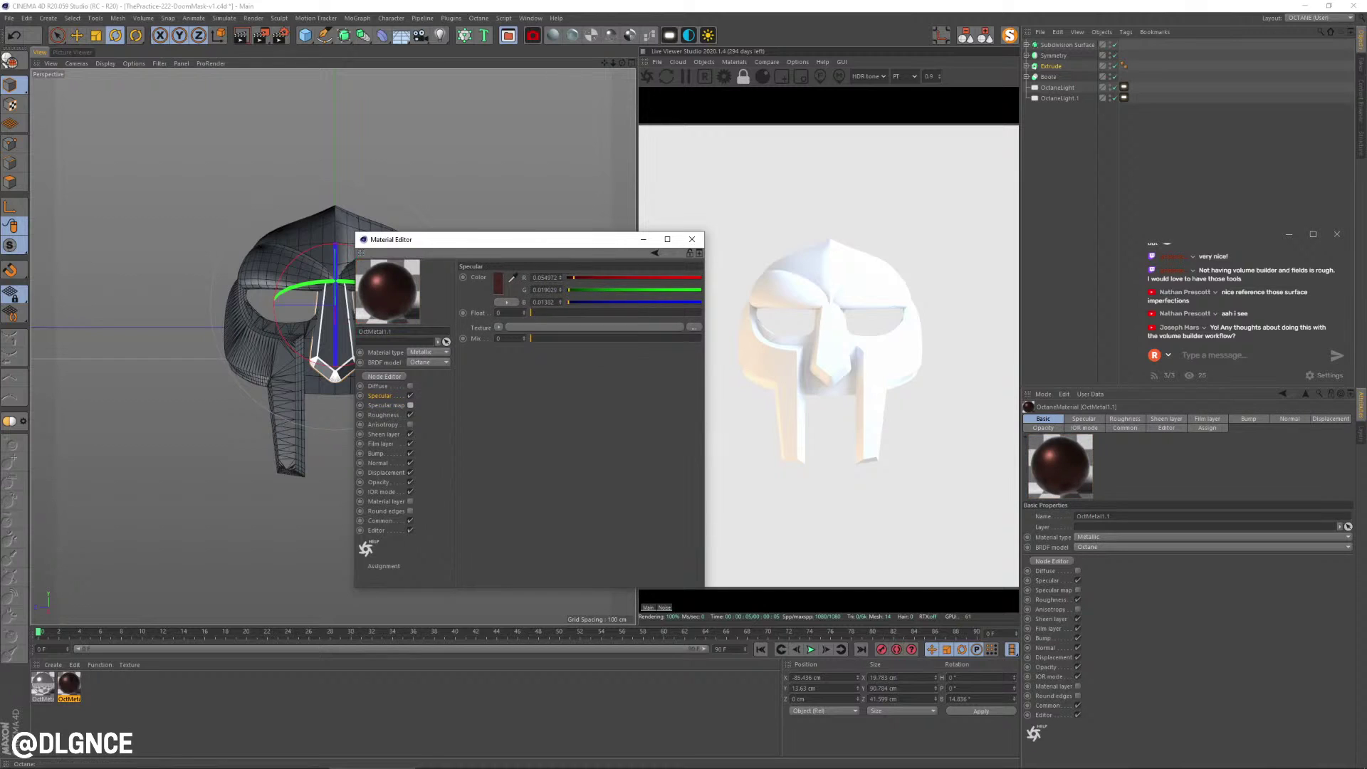
- Disable the sheen layer and film layer channels of the reddish-brown material
click(383, 415)
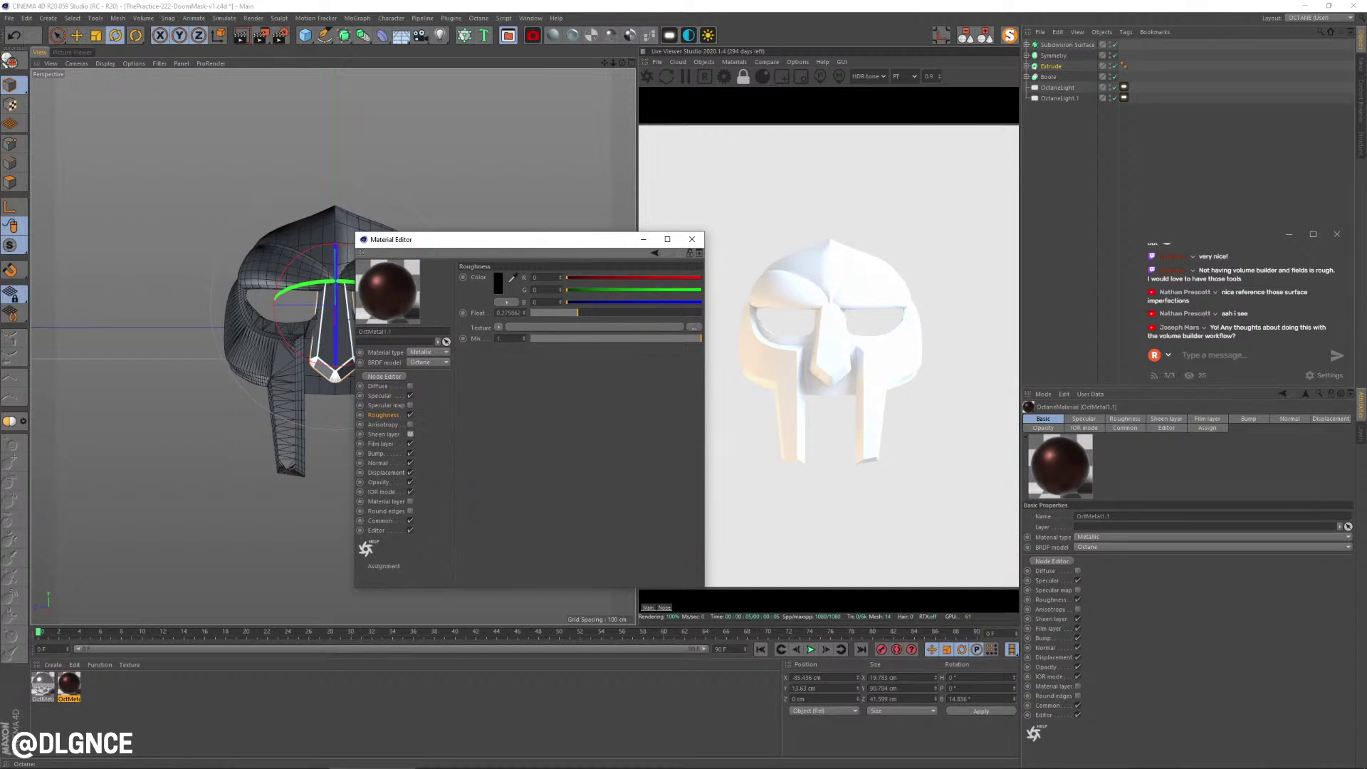
click(410, 435)
click(410, 443)
click(410, 444)
click(410, 444)
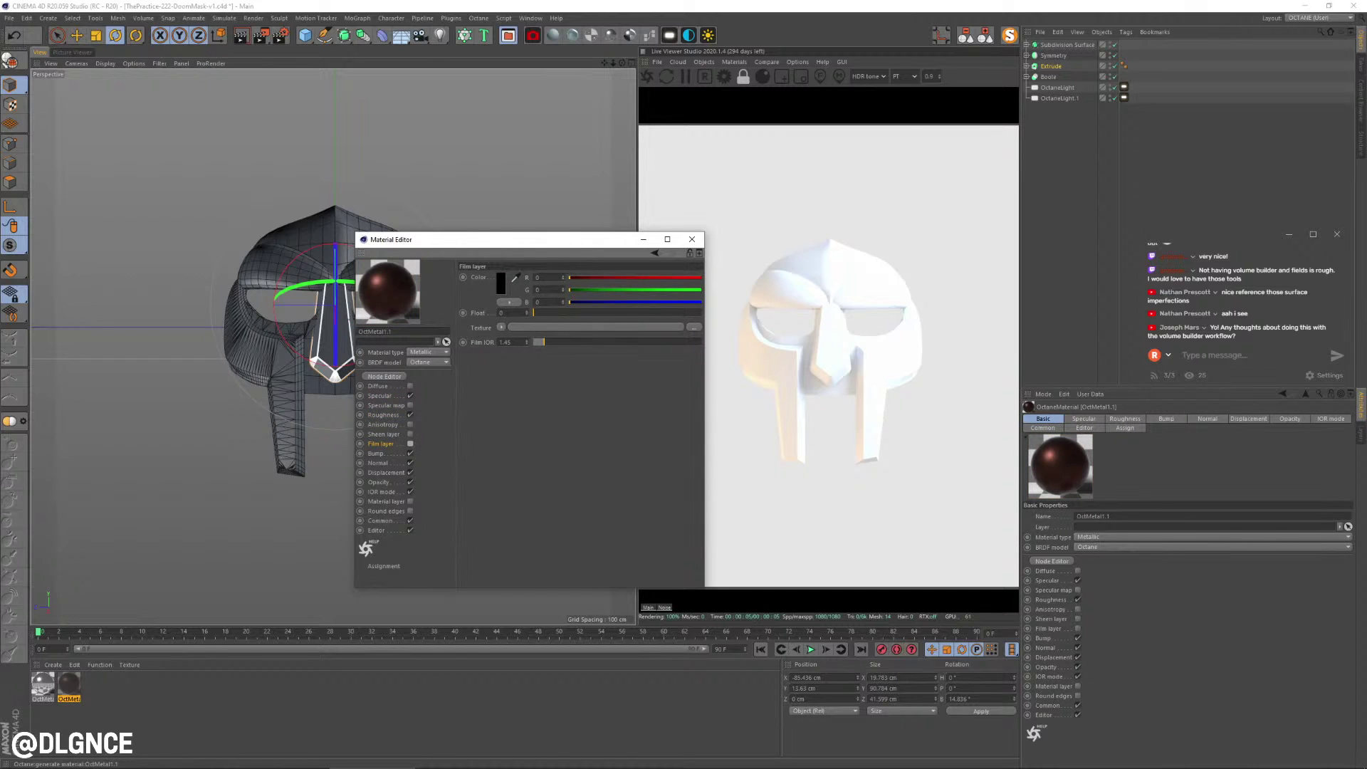
- Add a Noise shader to the material's bump channel and open the shader's properties
click(376, 453)
click(498, 281)
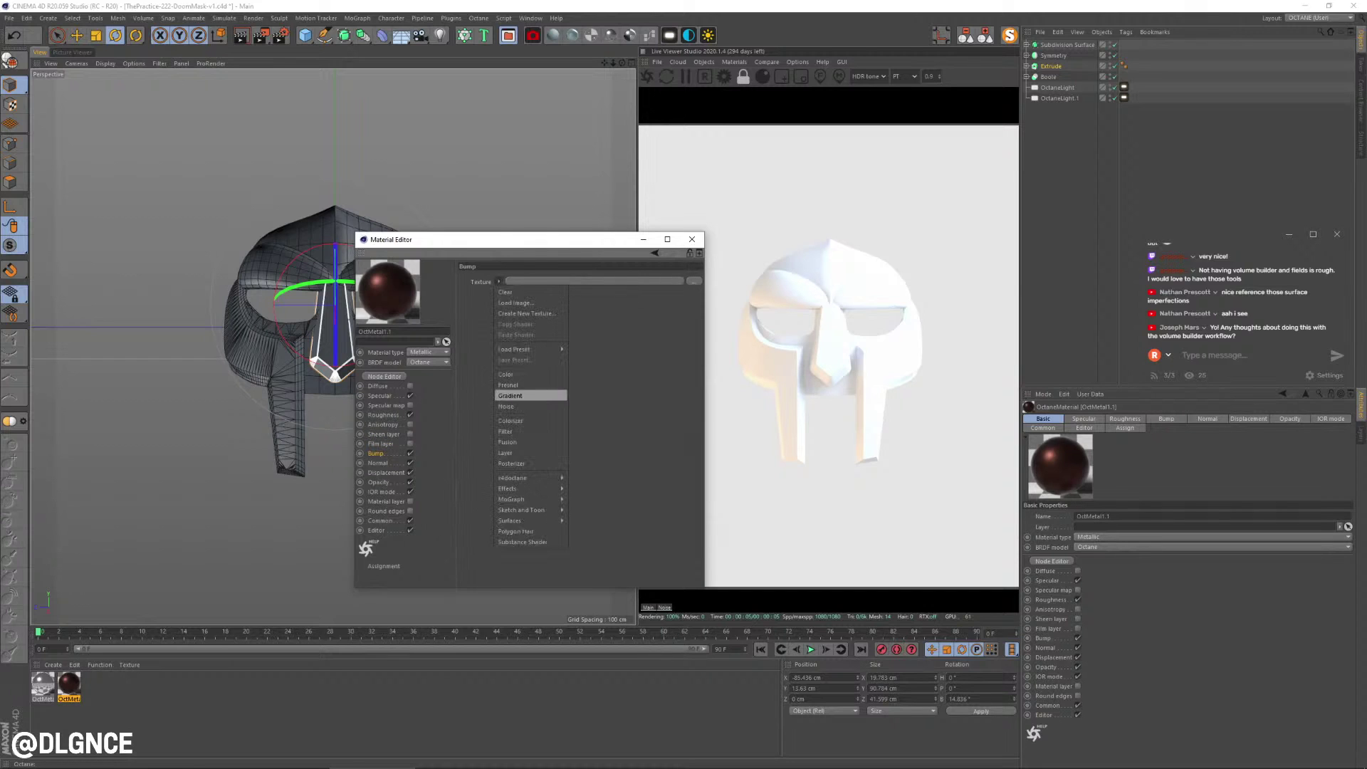
click(526, 407)
click(506, 299)
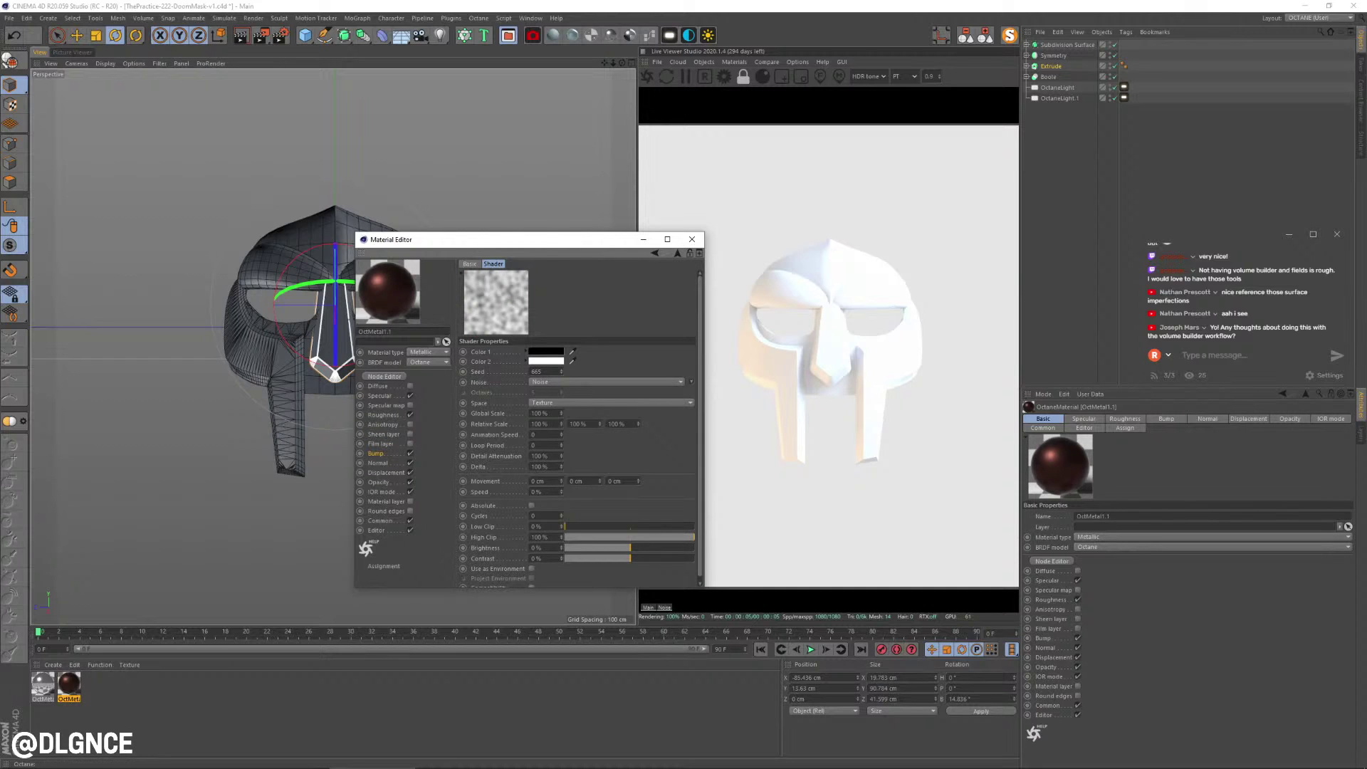
- Set the bump noise's global scale to 9%, its low clip to about 23% and its high clip to about 73%
click(621, 527)
click(636, 538)
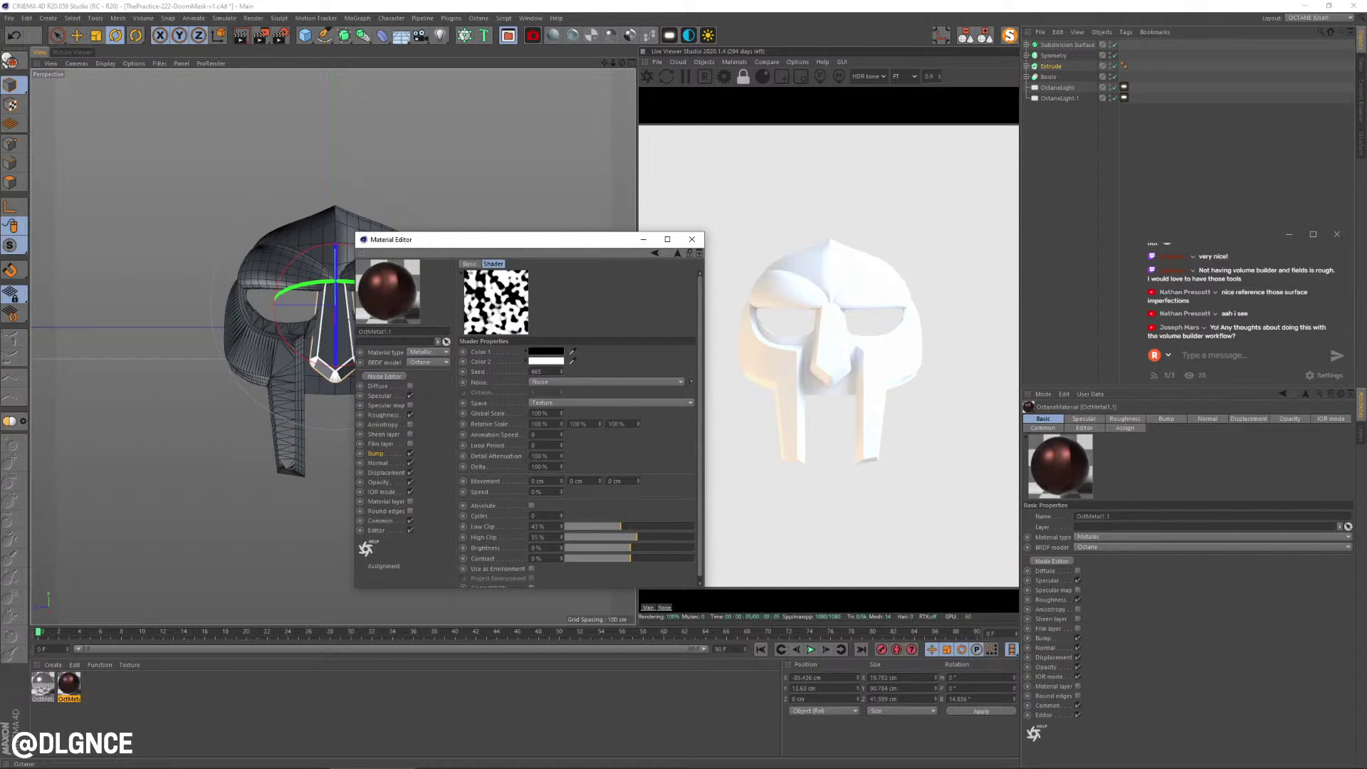
drag(561, 414, 561, 419)
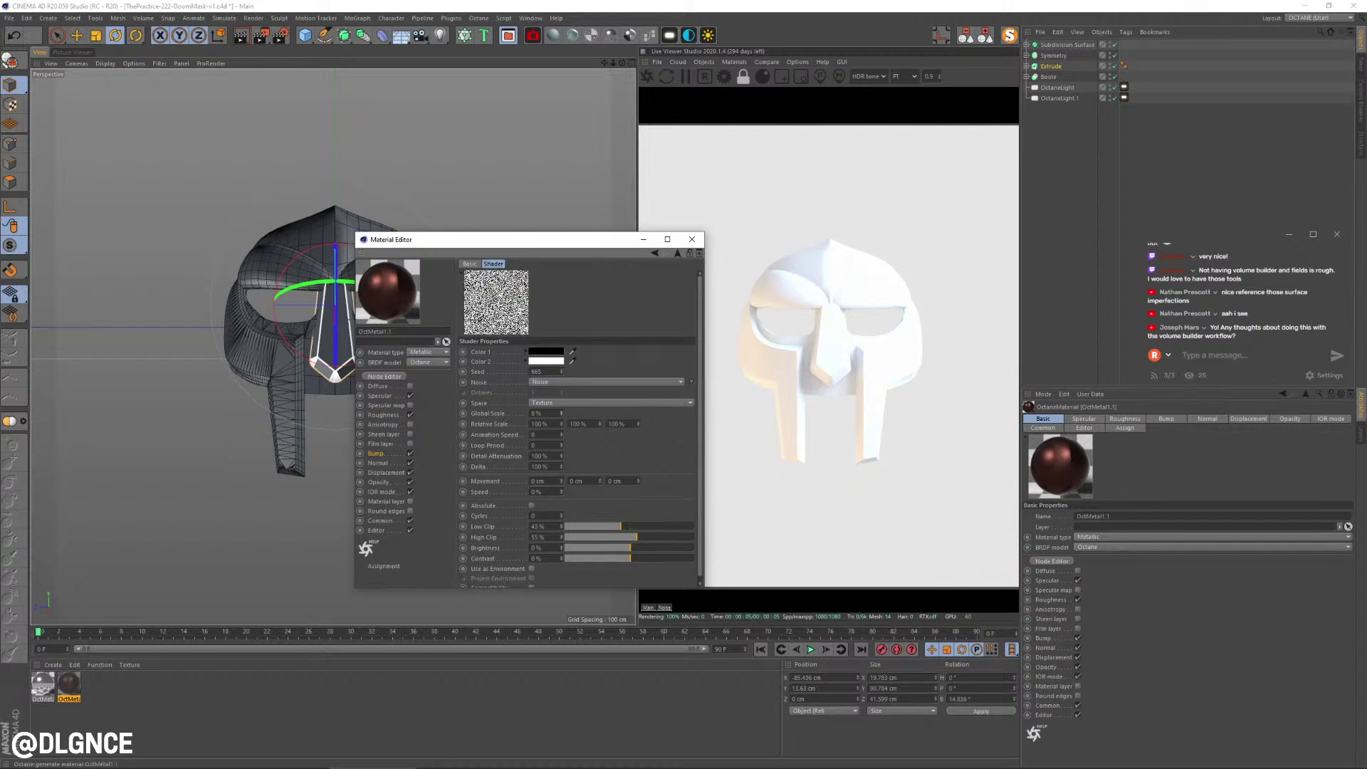
drag(620, 527, 660, 537)
- Lighten the bump noise's Color 1 from black to dark gray, close the material's settings and save the project
click(546, 352)
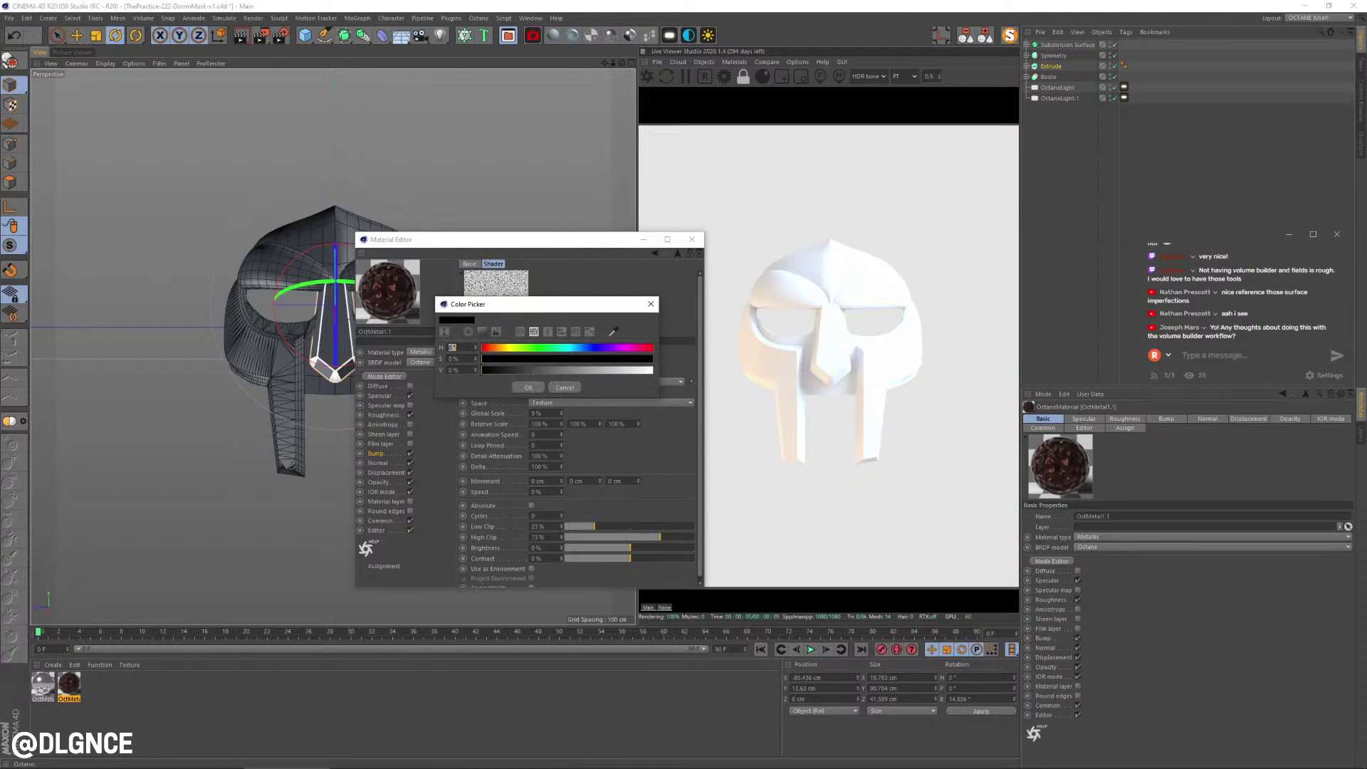
click(525, 369)
click(528, 387)
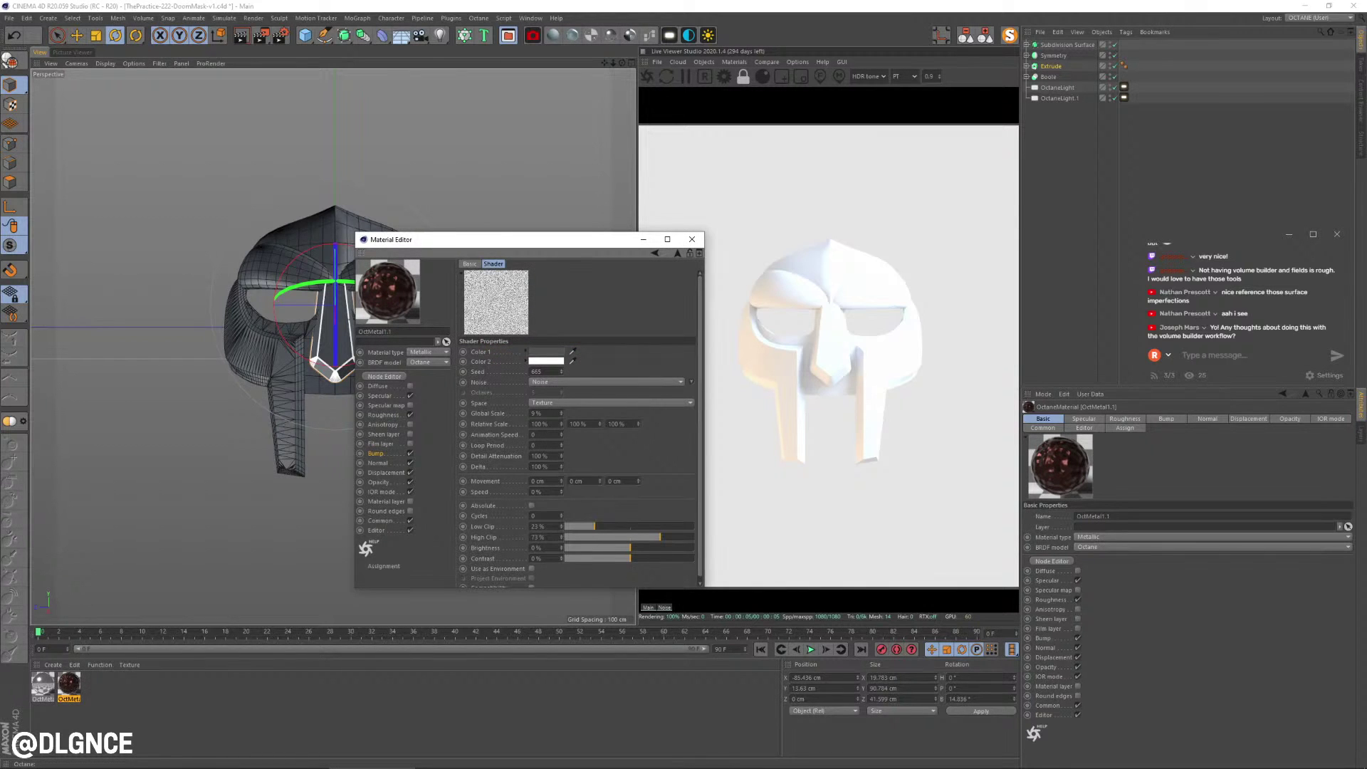
click(692, 239)
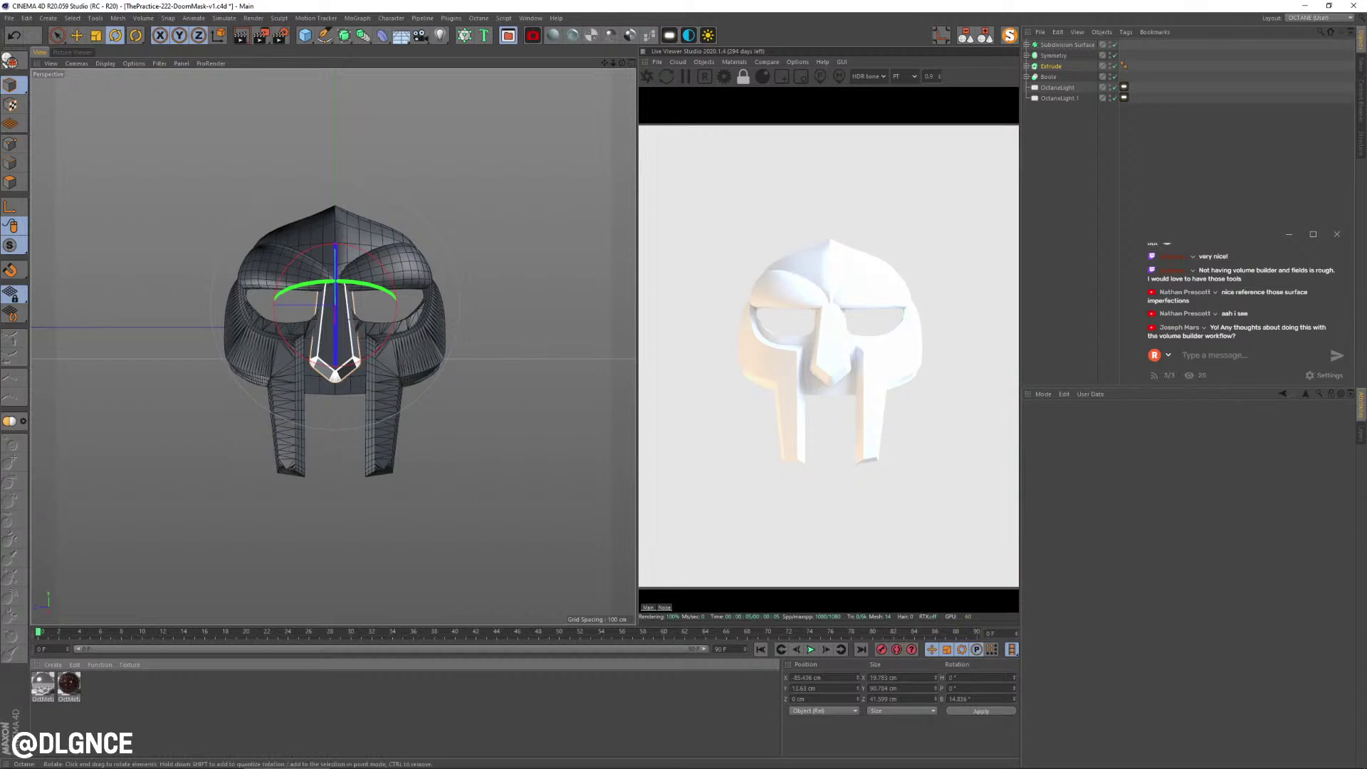
key(ctrl+s)
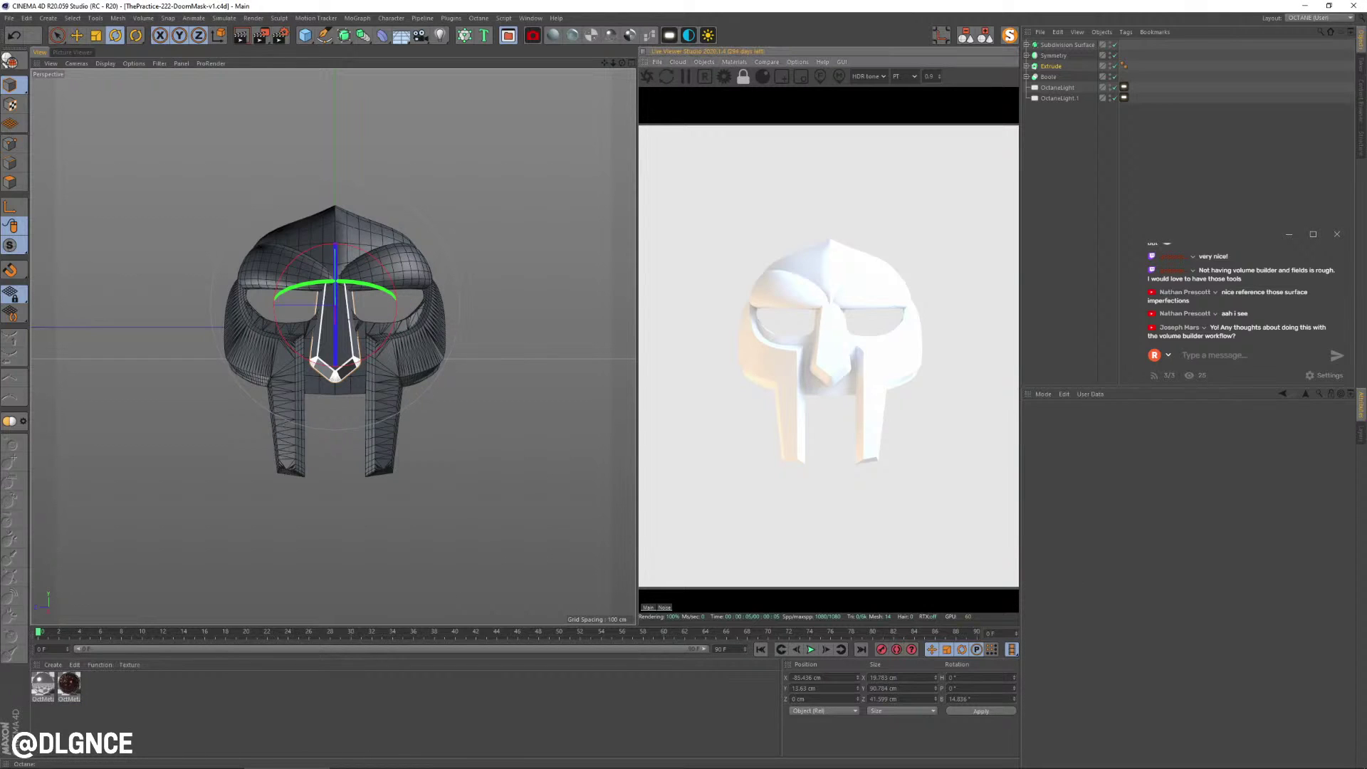
- Create a new Octane Mix material
click(734, 62)
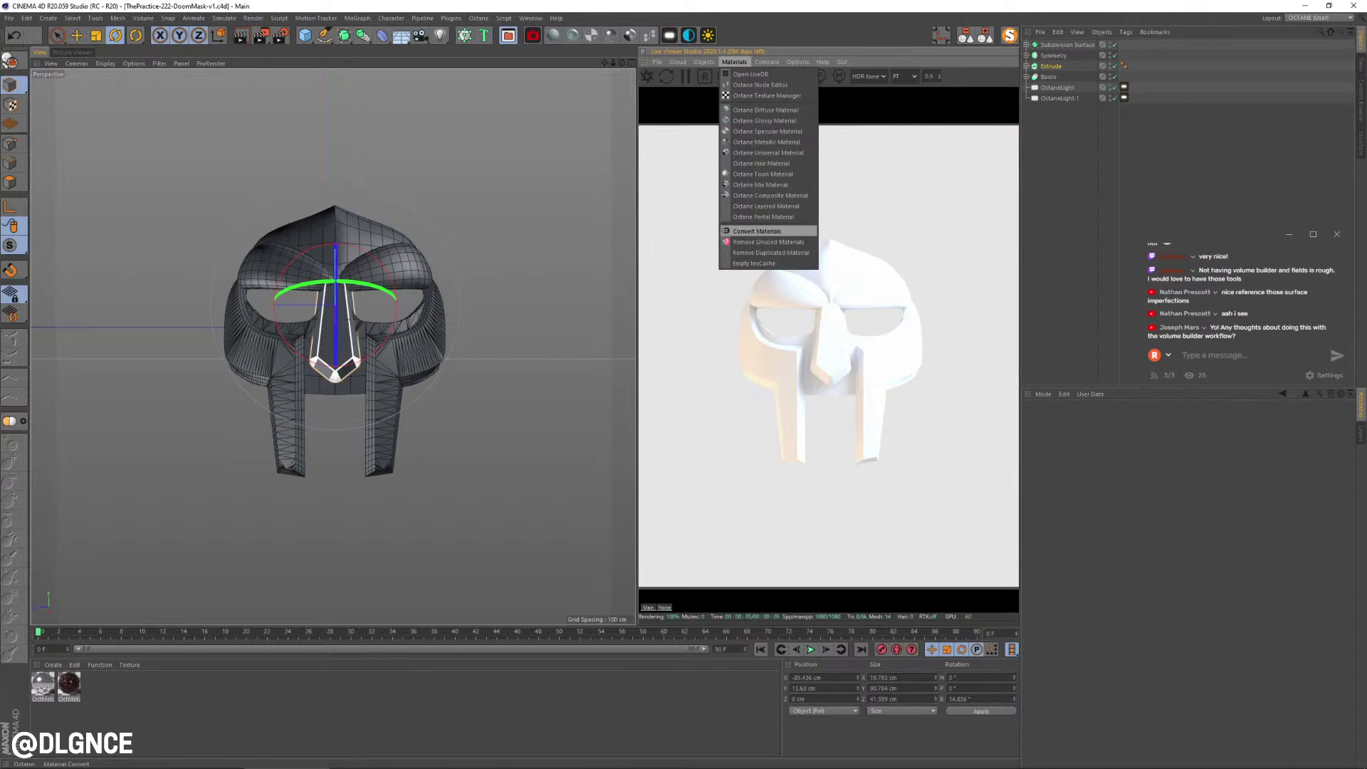
click(760, 184)
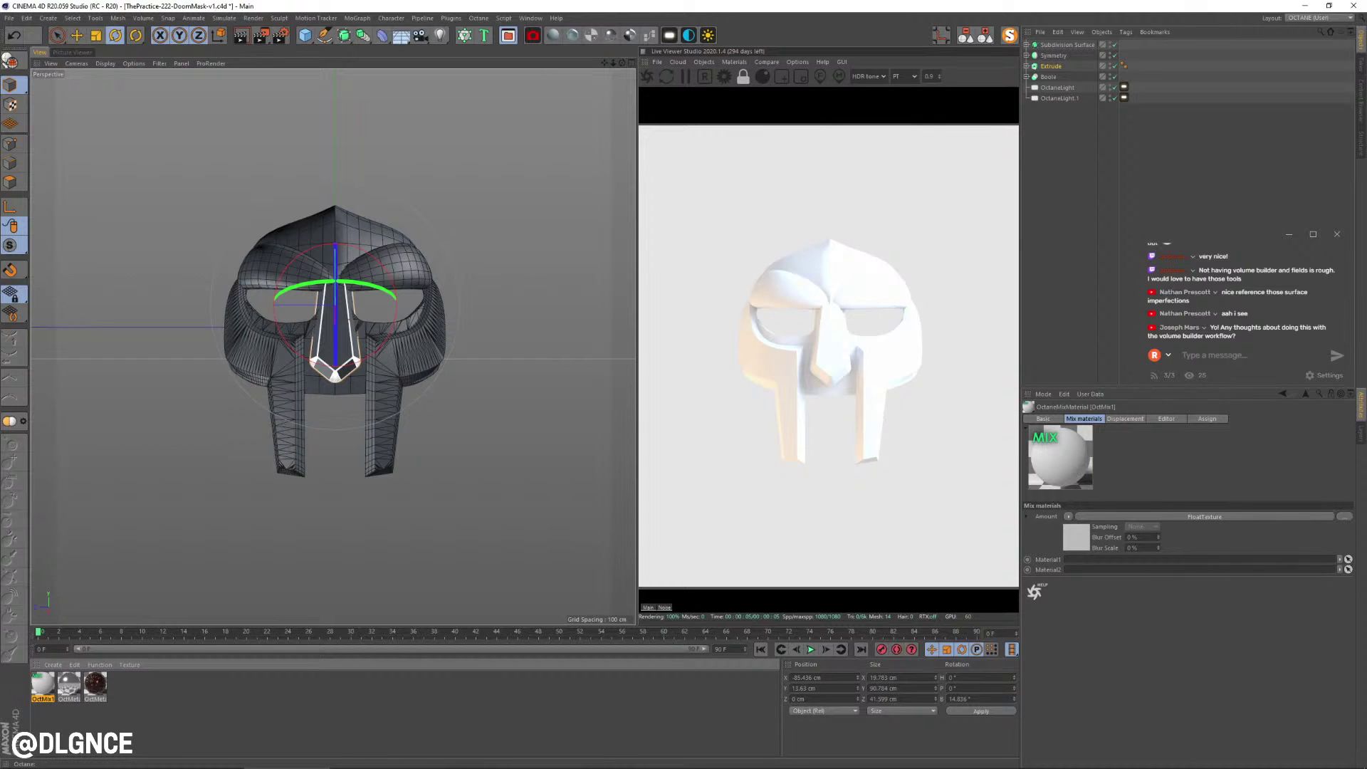
- Group the Subdivision Surface, Symmetry, Extrude and Boole objects under a null and apply the mix material to that null
click(1048, 76)
shift+click(1067, 45)
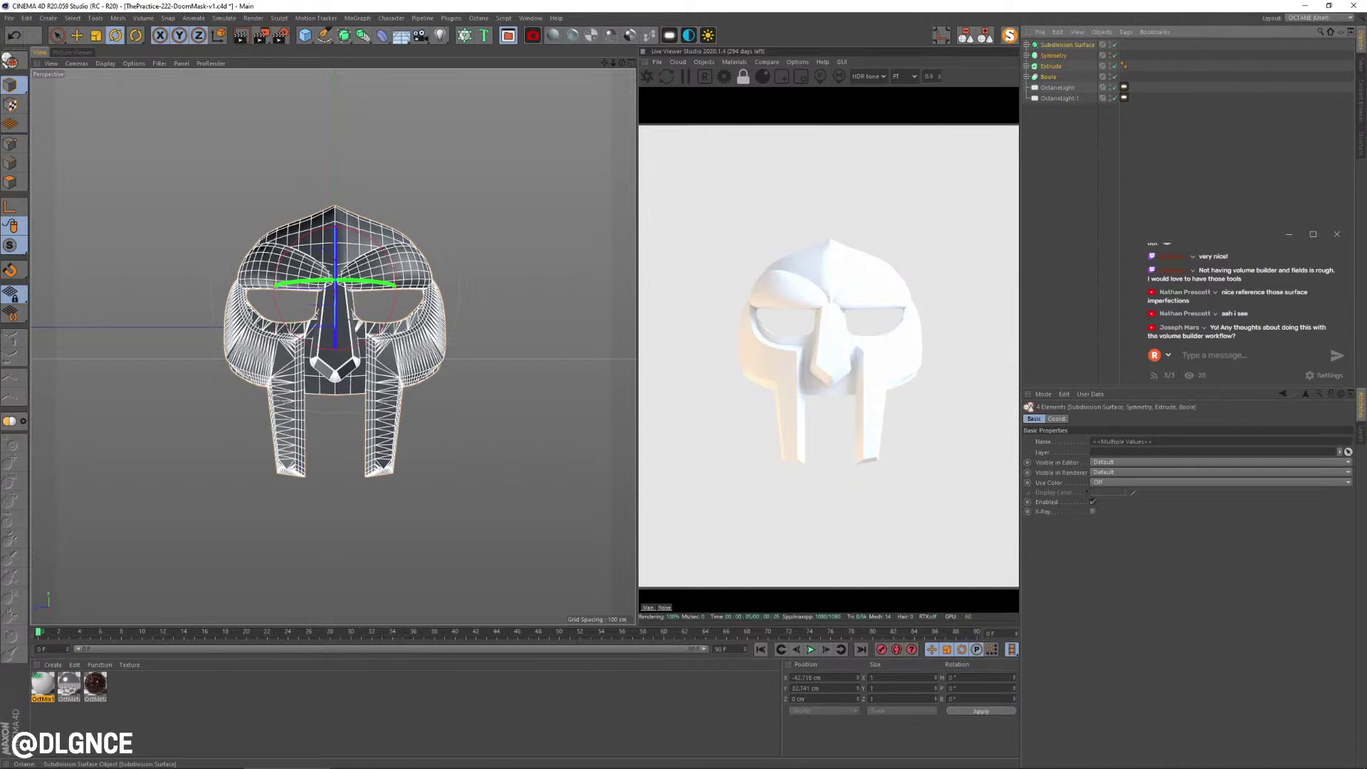
key(alt+g)
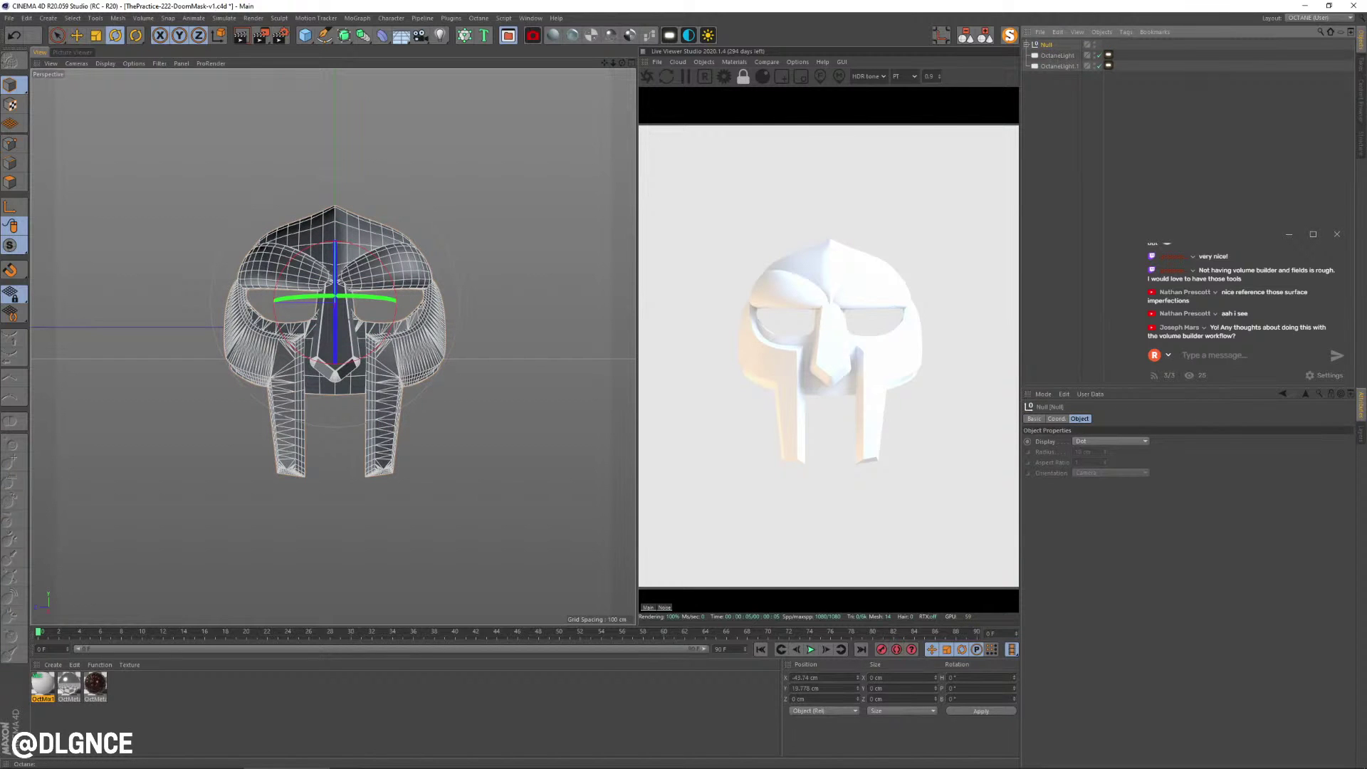
drag(43, 684, 1046, 45)
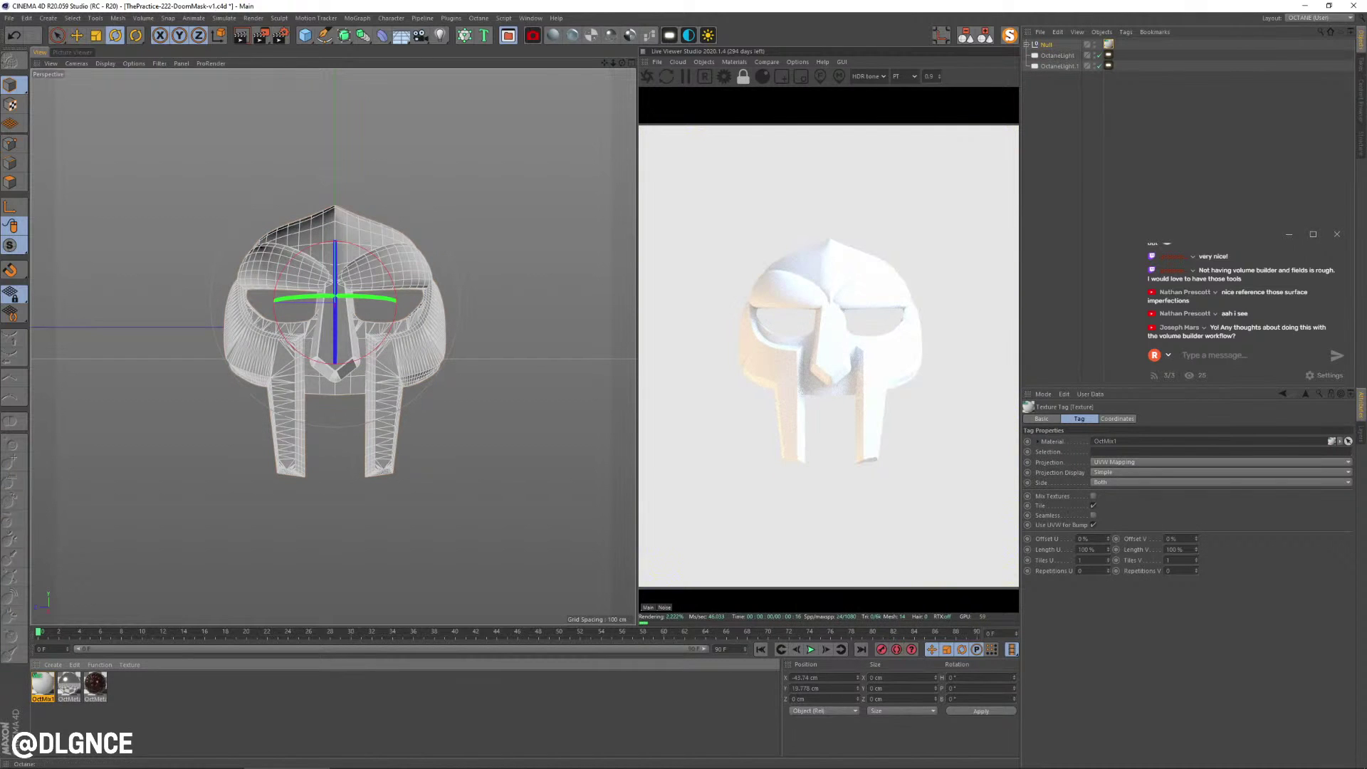
- Open the mix material in an enlarged Octane Node Editor and delete the FloatTexture node feeding its Amount
double_click(43, 684)
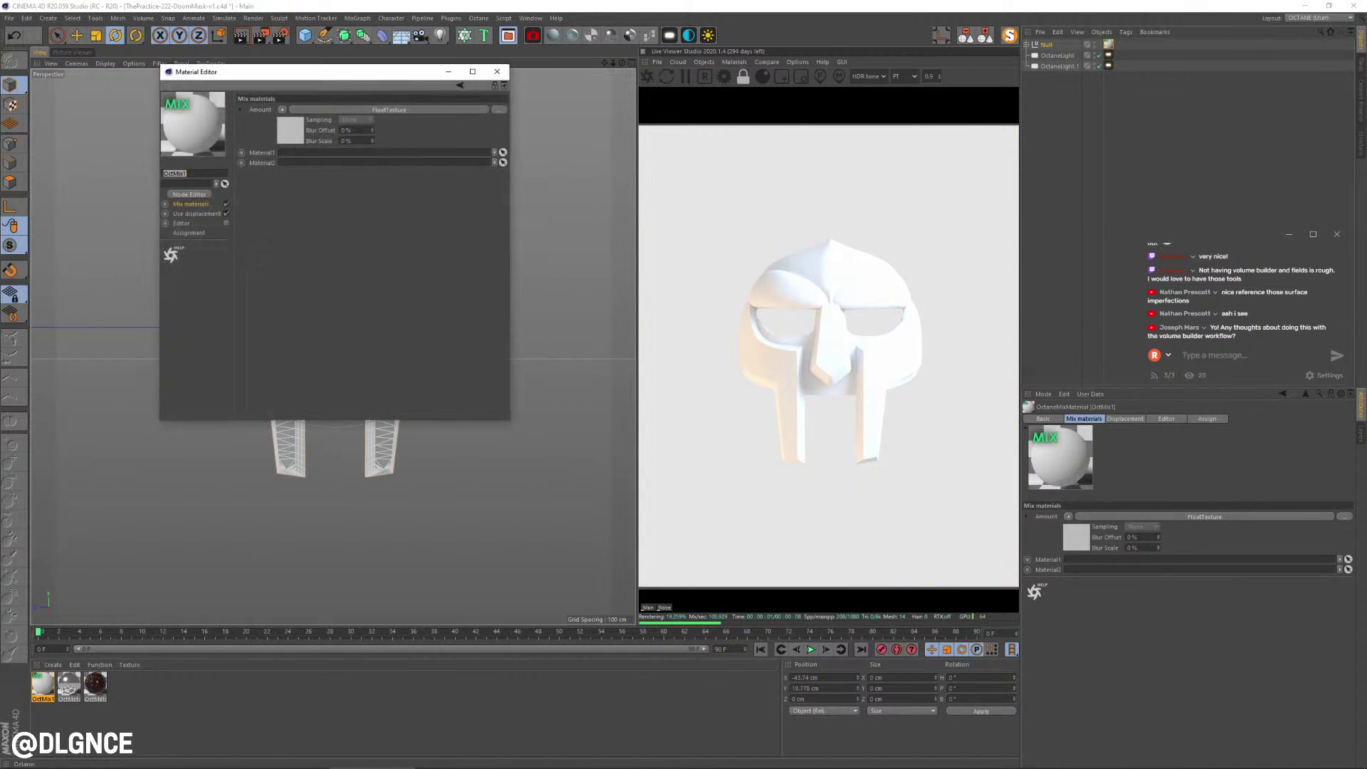
drag(299, 72, 583, 263)
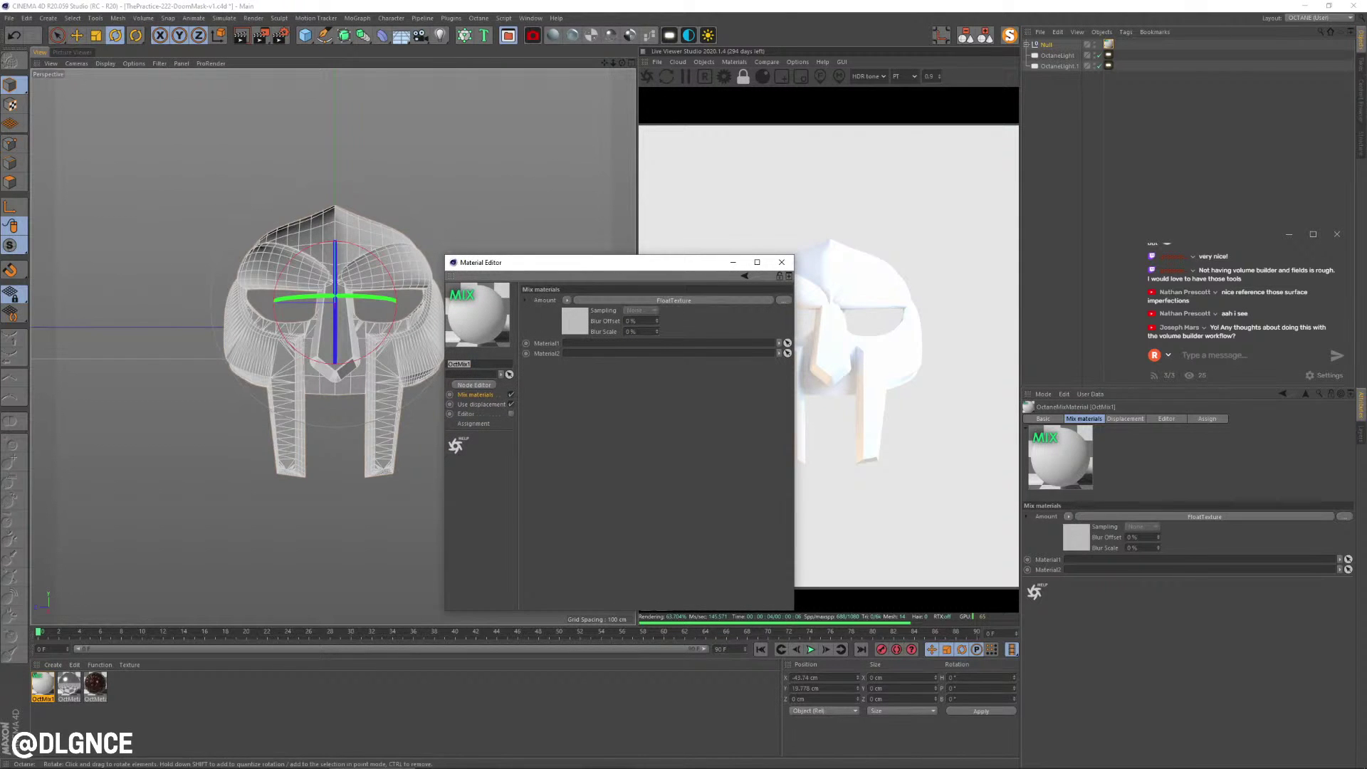
click(474, 384)
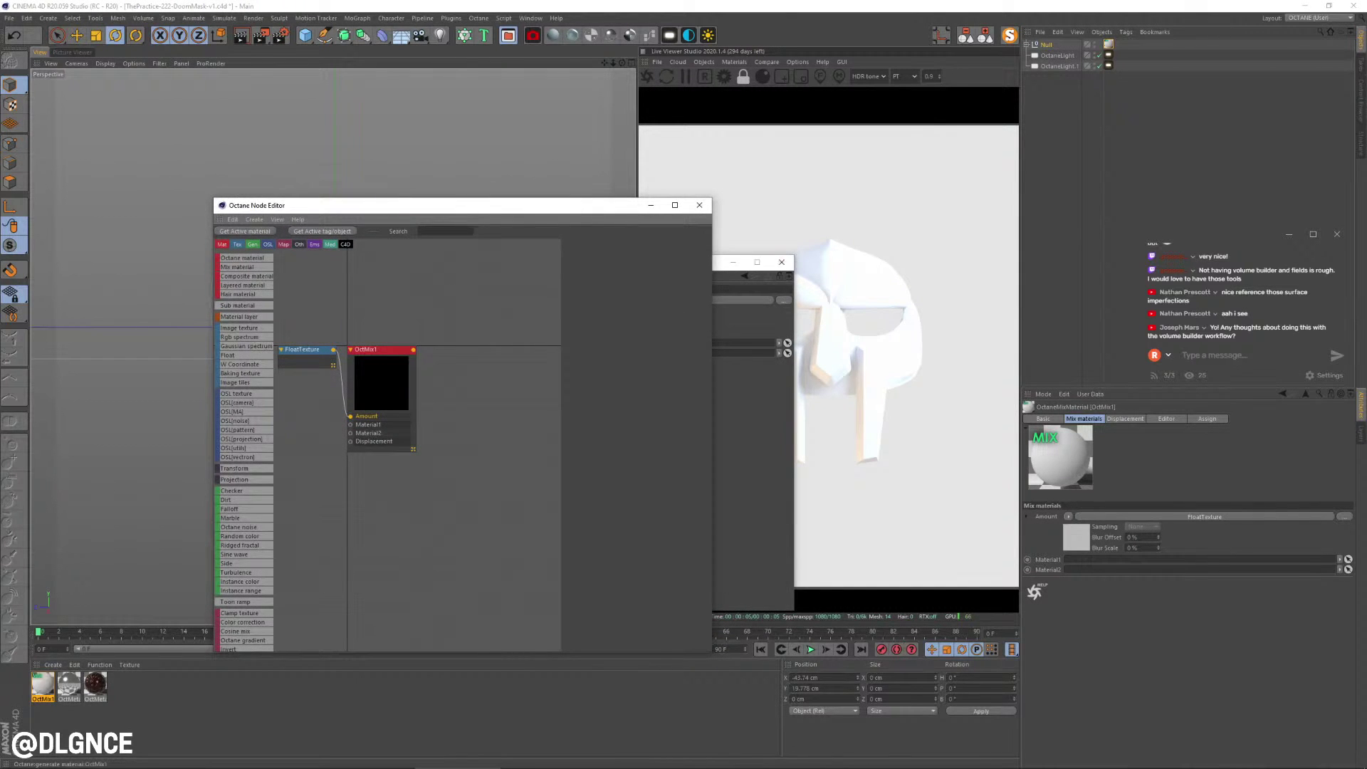
click(782, 262)
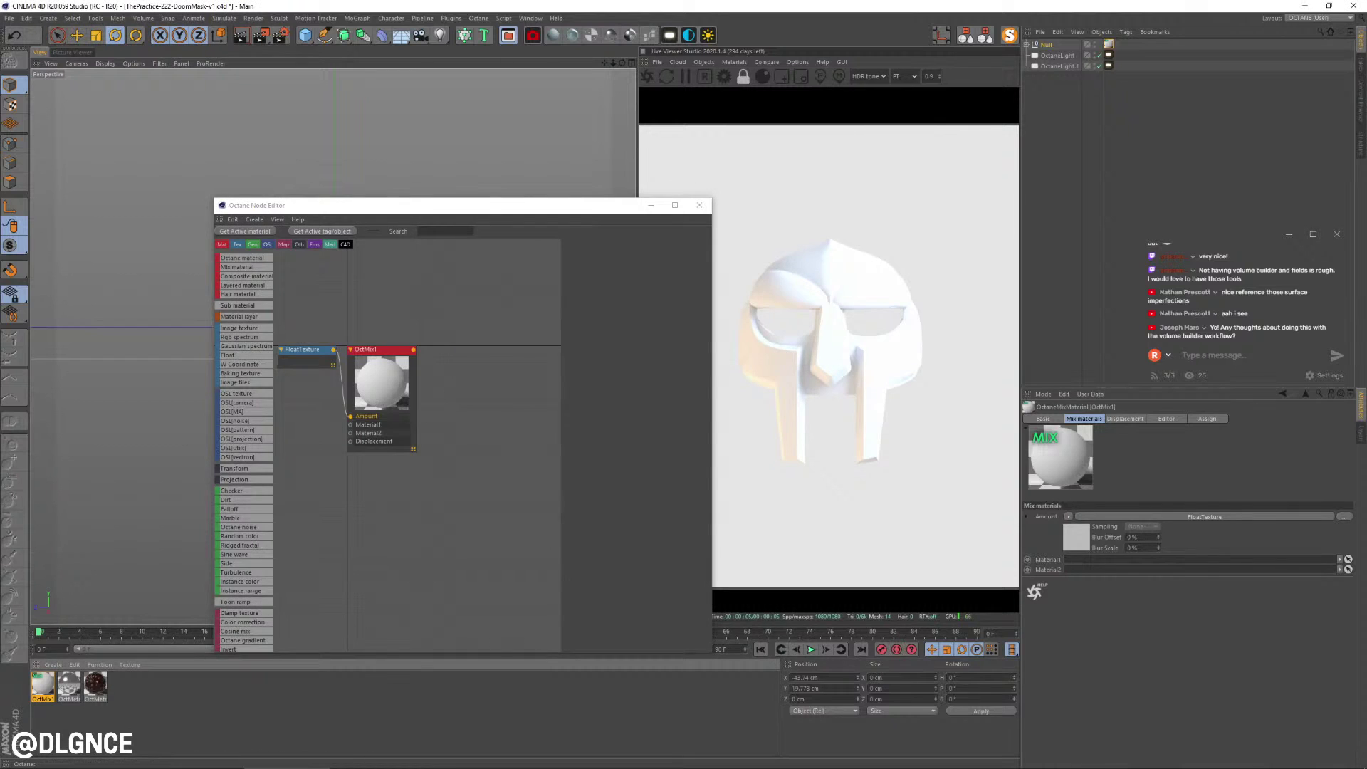
drag(570, 205, 648, 147)
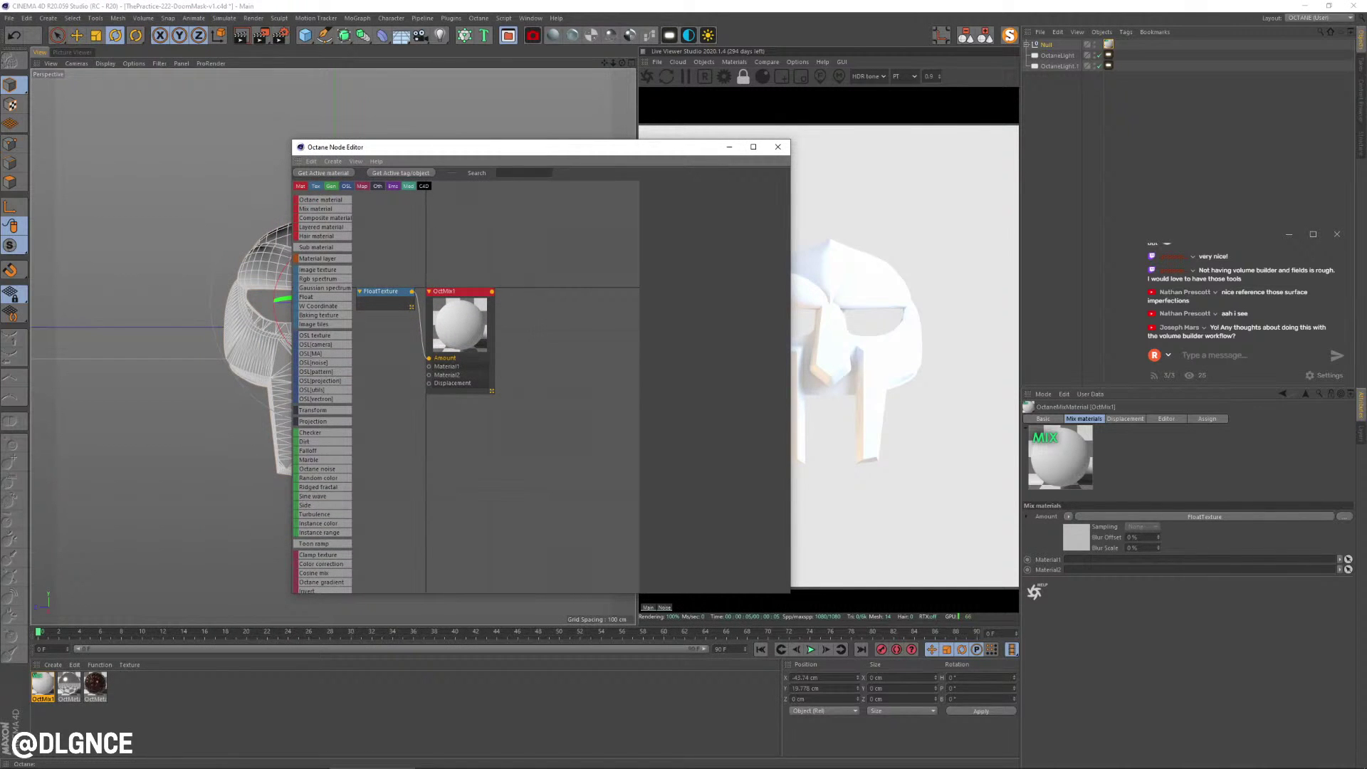
drag(791, 593, 1049, 707)
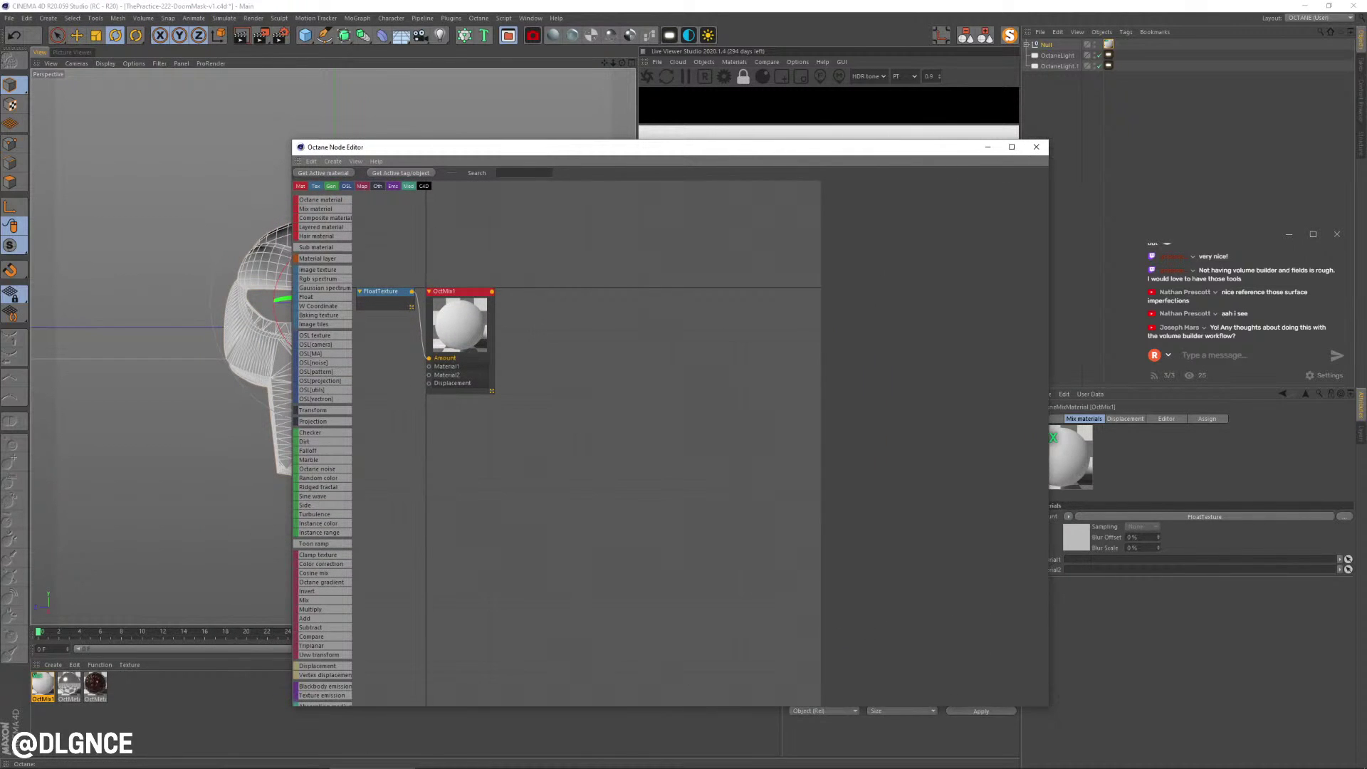
middle_drag(527, 399, 639, 414)
click(494, 306)
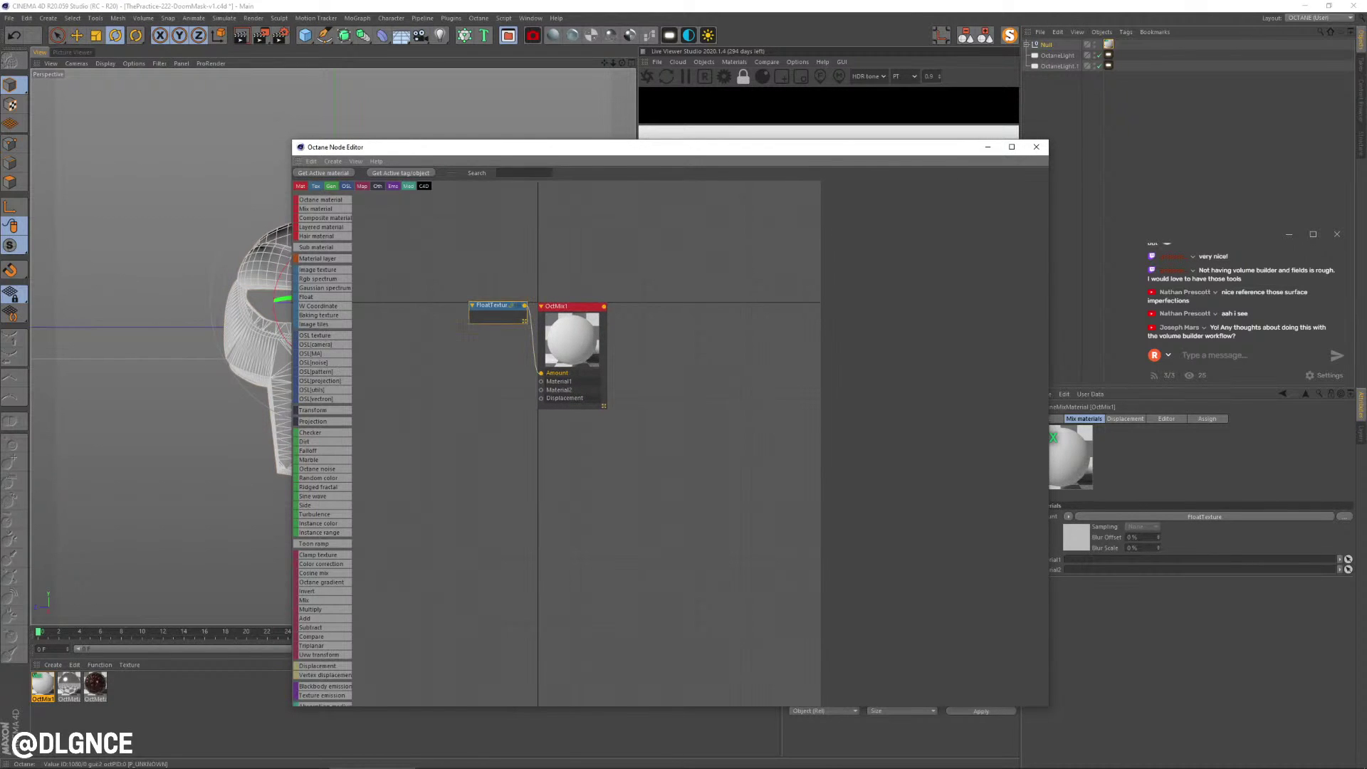
key(Delete)
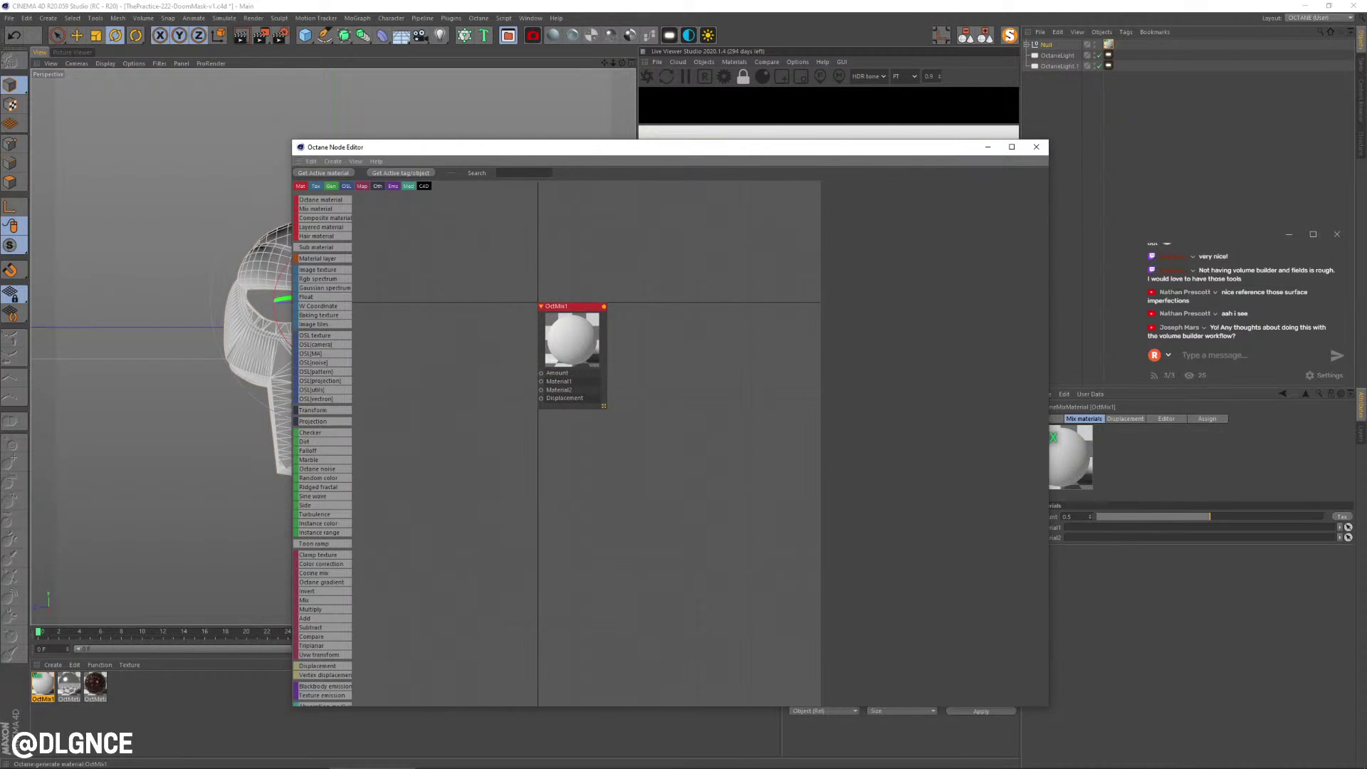
- Add the clean metal and the dark rusty metal to the node graph and connect them to the mix material's Material1 and Material2
click(590, 307)
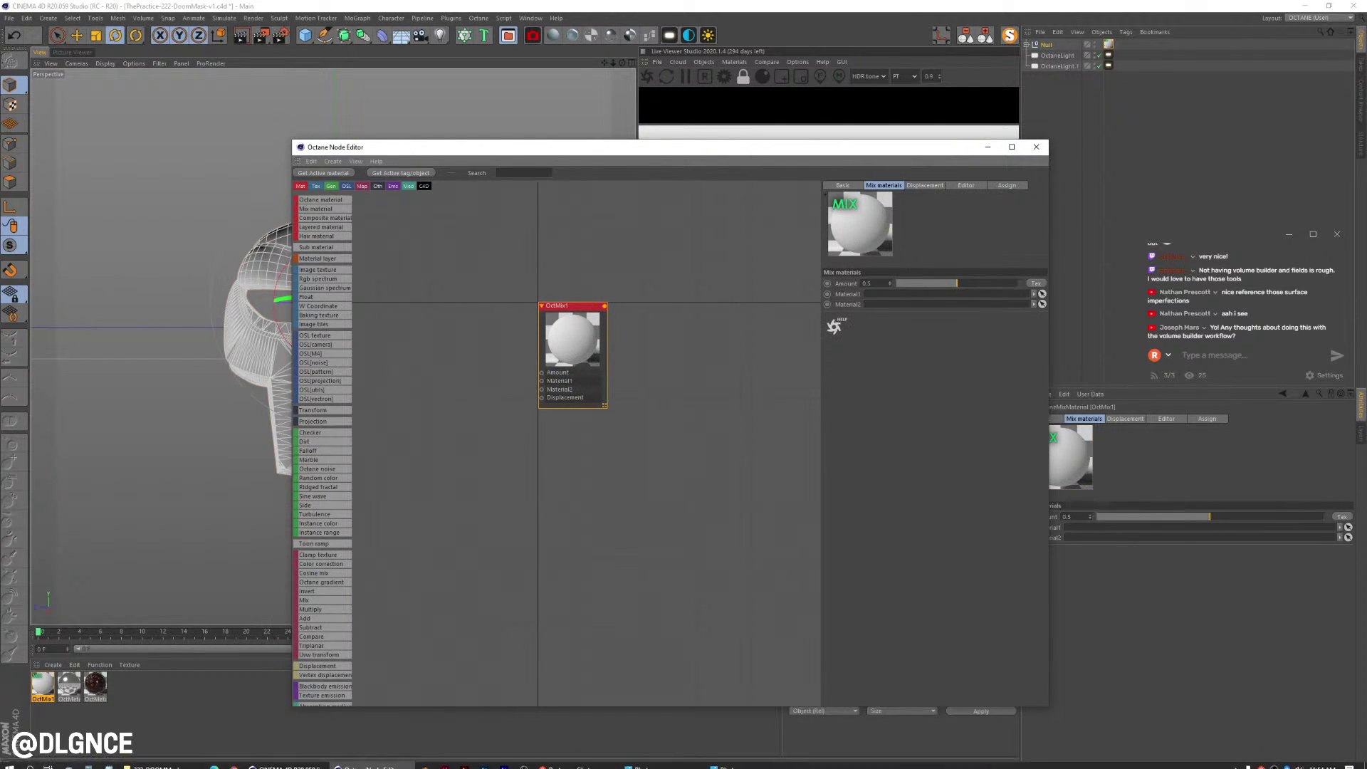
click(69, 683)
drag(590, 306, 542, 381)
middle_drag(470, 499, 516, 496)
drag(95, 684, 498, 530)
drag(619, 304, 492, 504)
drag(544, 304, 403, 506)
drag(507, 504, 588, 386)
- Make the node editor smaller so the render stays uncovered, and connect a Dirt node to the mix material's Amount
drag(774, 154, 538, 411)
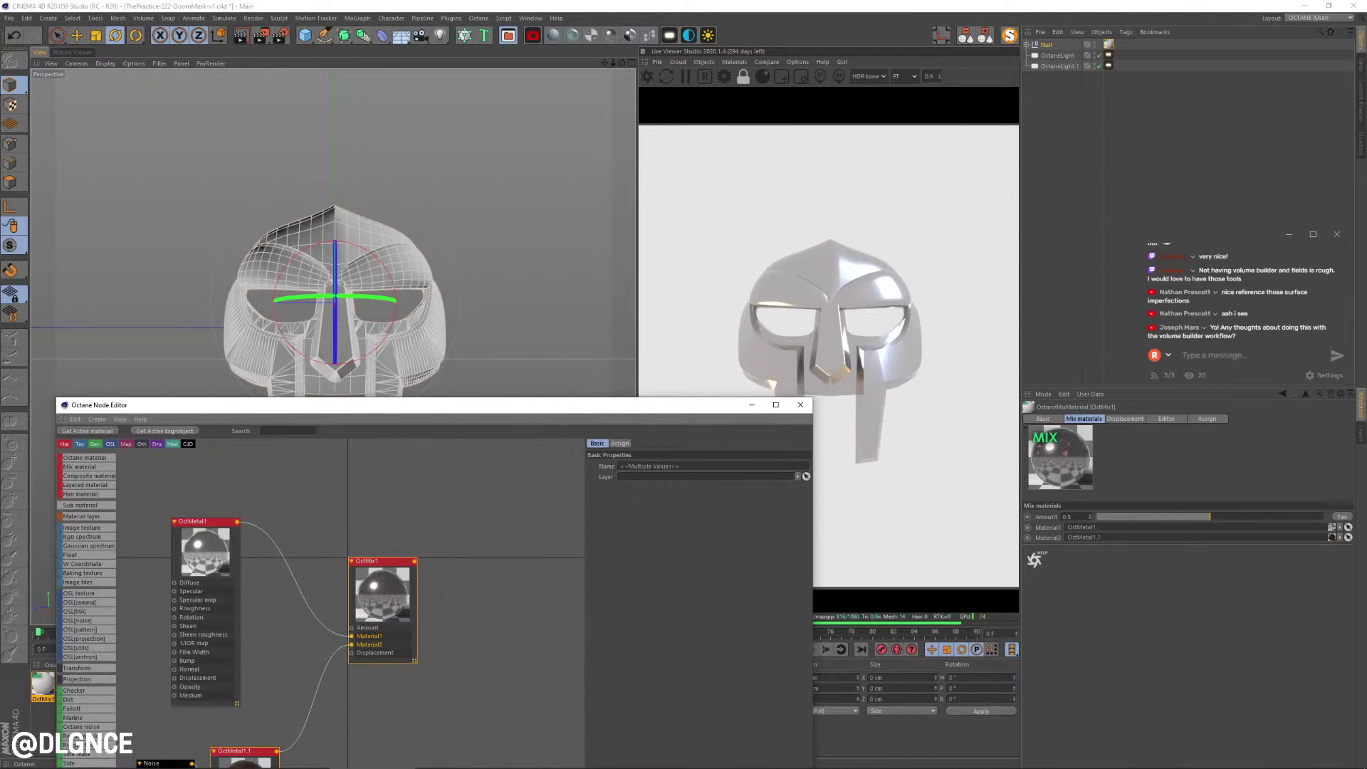
drag(613, 405, 561, 169)
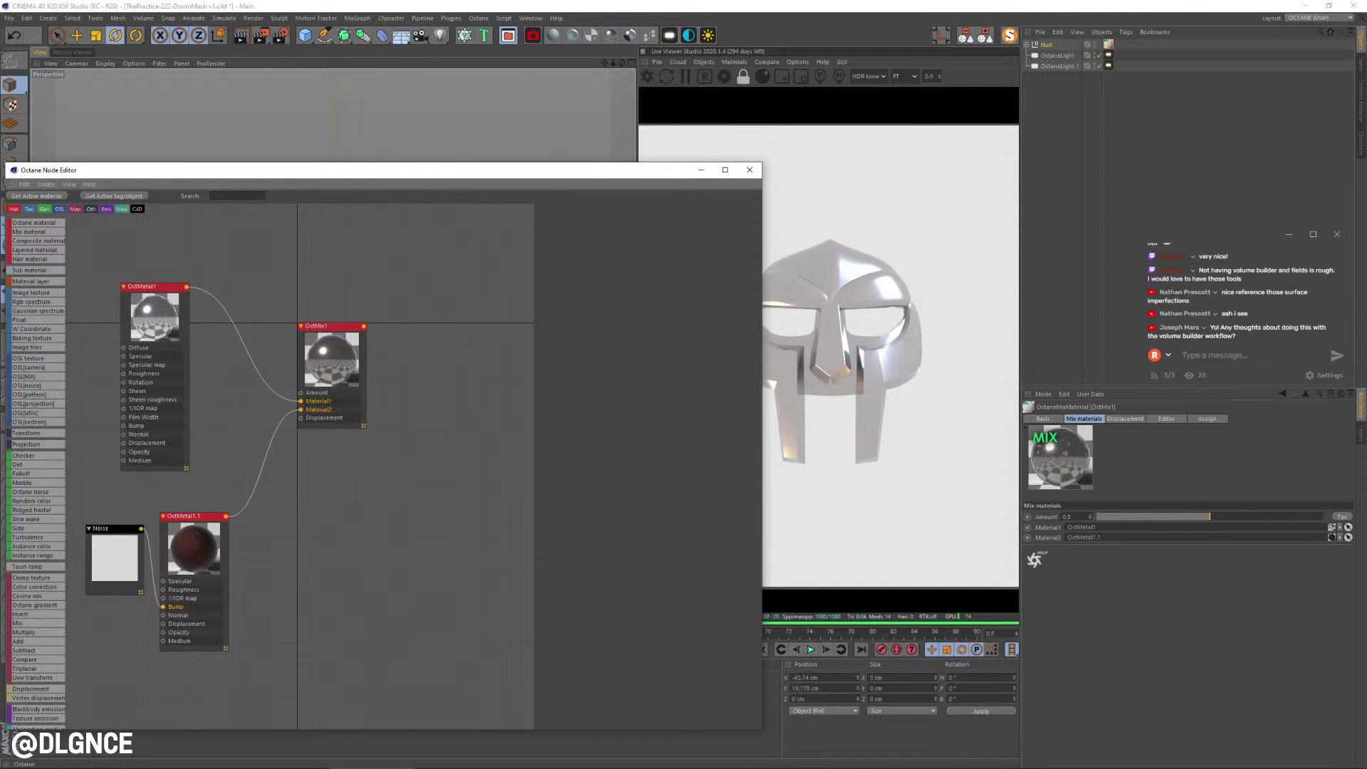
drag(761, 427, 601, 427)
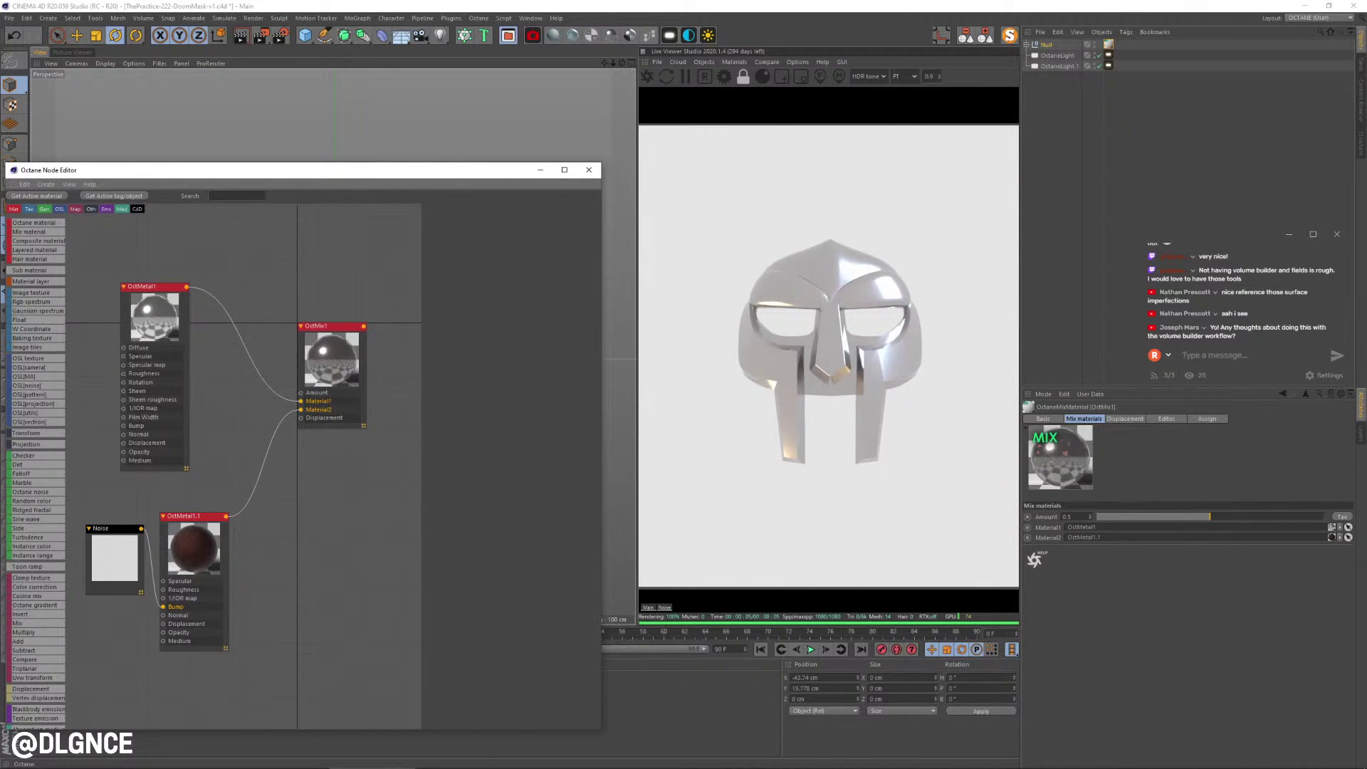
drag(38, 465, 301, 392)
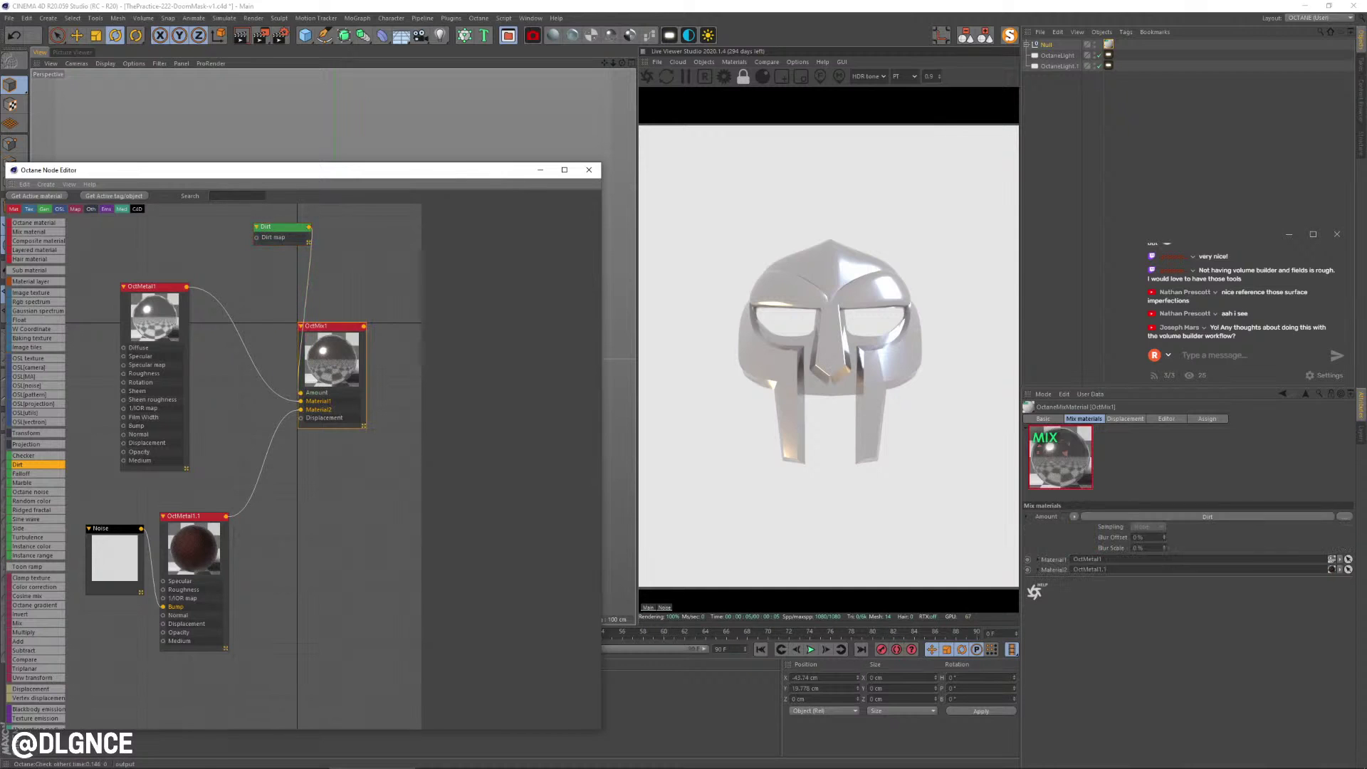
drag(264, 226, 233, 272)
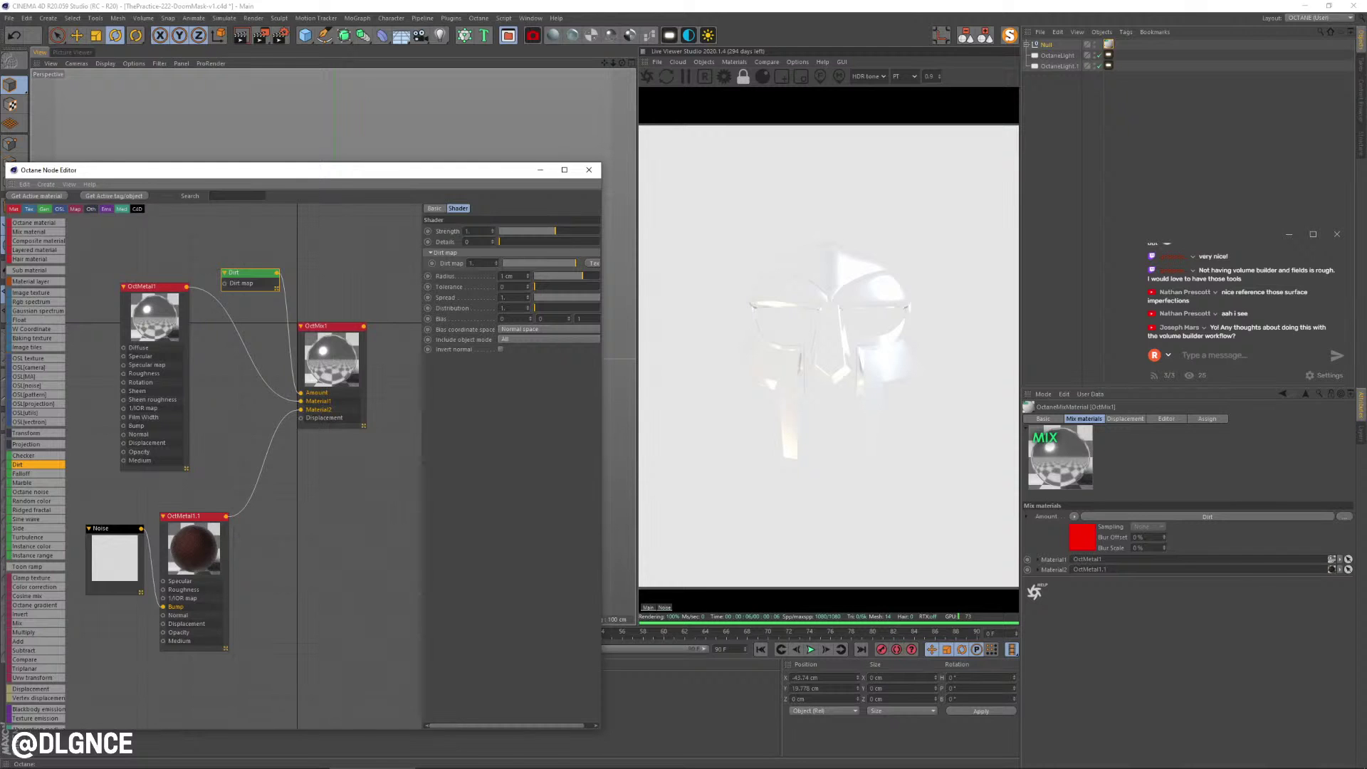
- Set the Dirt node's strength to 10 and its radius to about 90 cm, leaving the node editor closed
drag(556, 231, 600, 231)
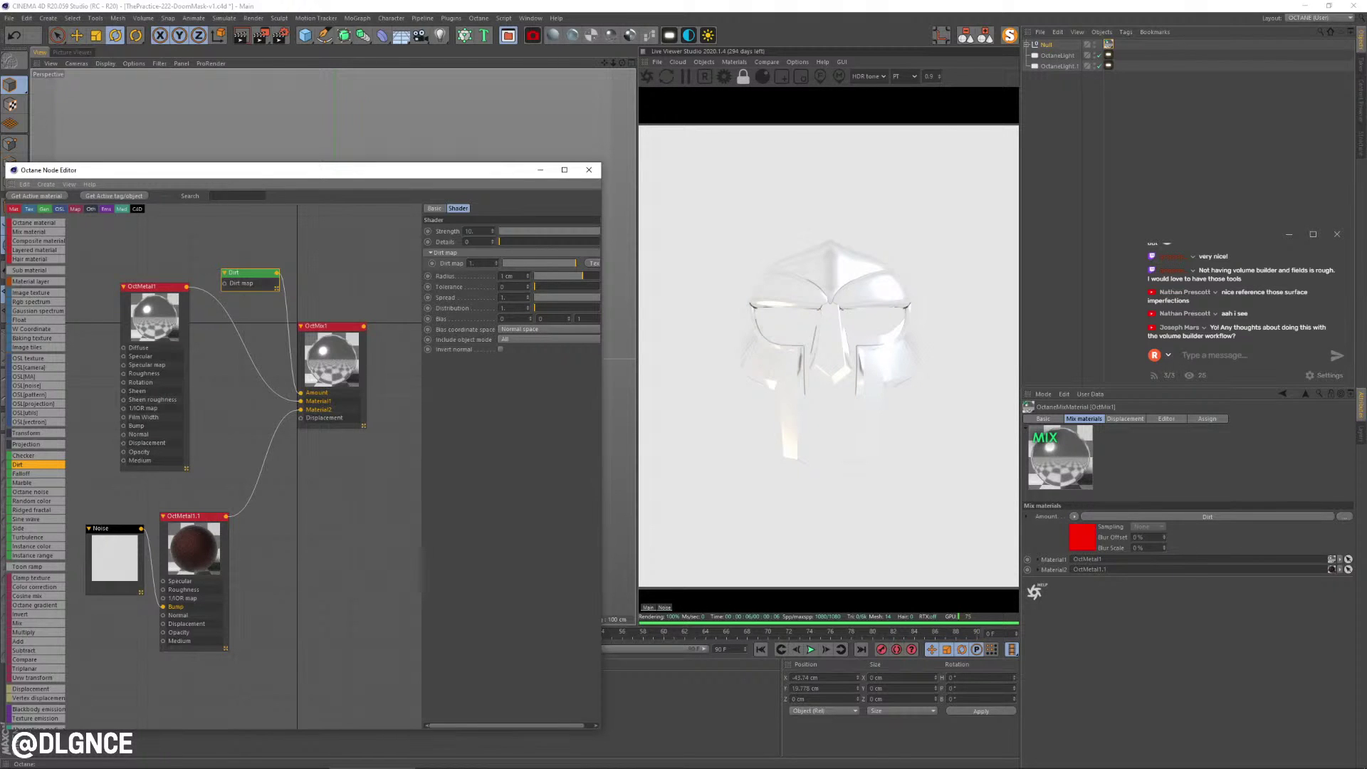
drag(583, 275, 602, 276)
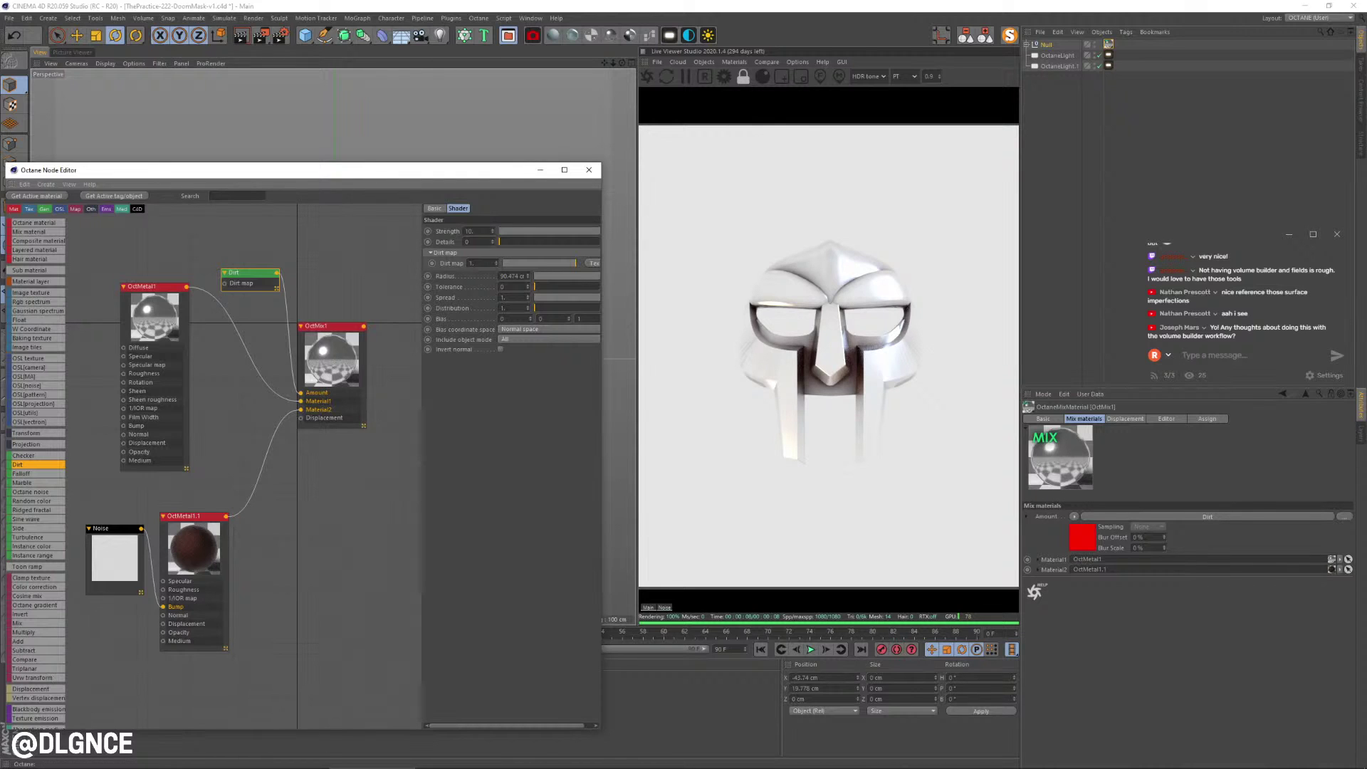
drag(423, 499, 387, 499)
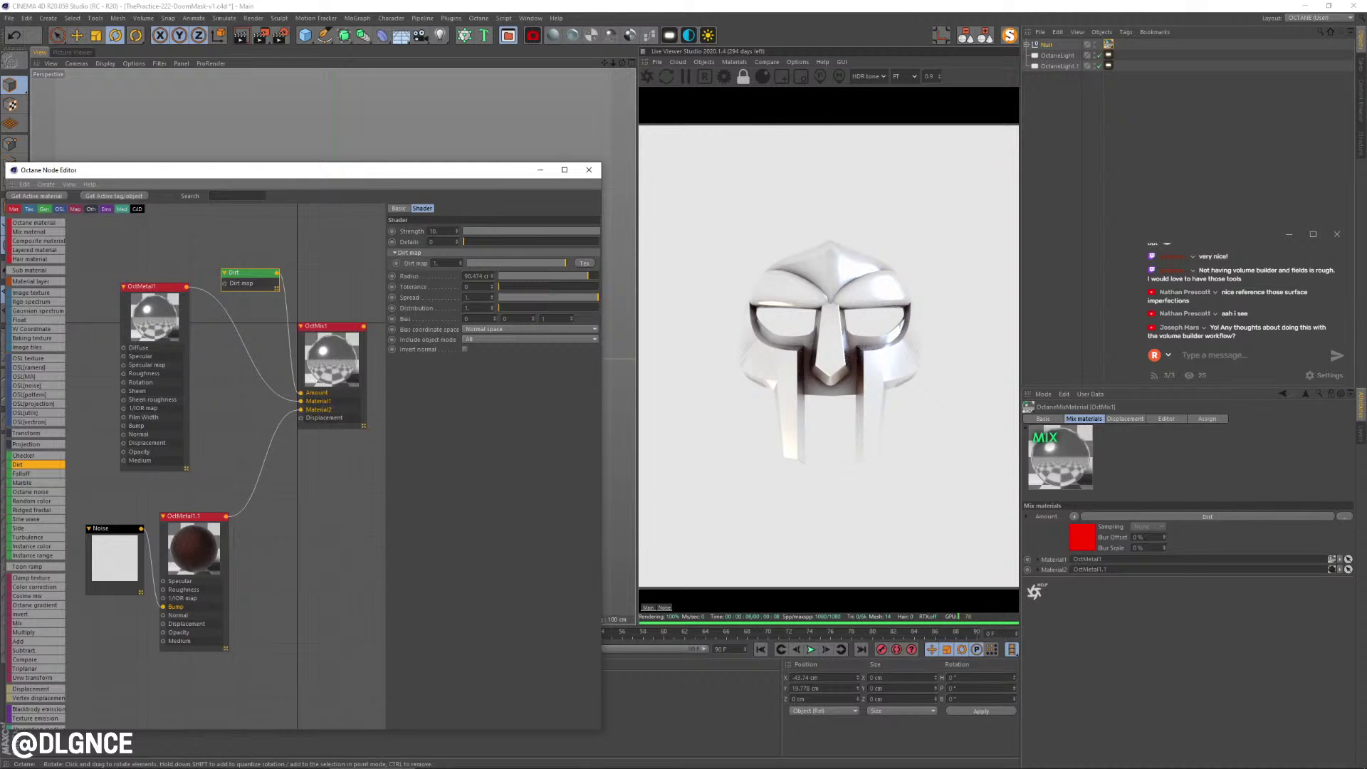
click(589, 169)
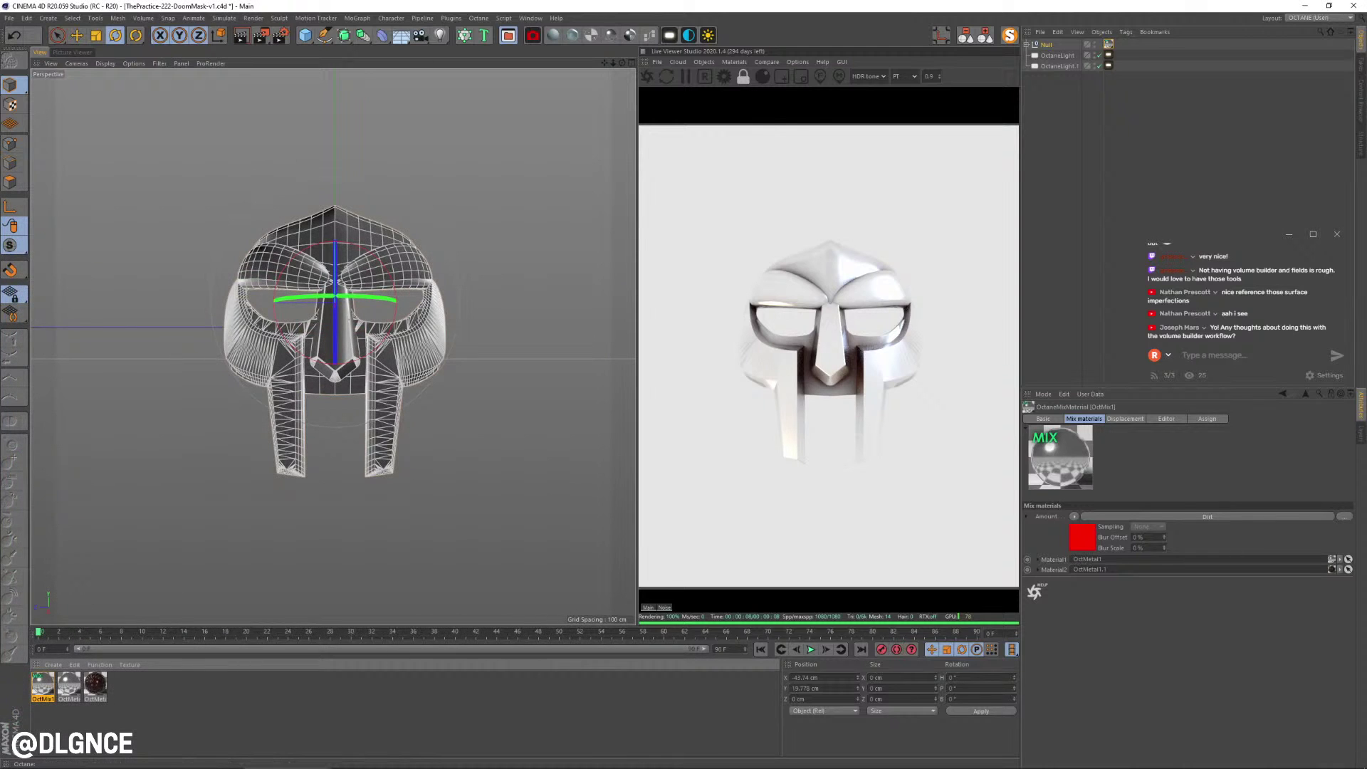
- Add an Octane HDRI sky environment and replace its image texture with a Gradient shader
click(1067, 136)
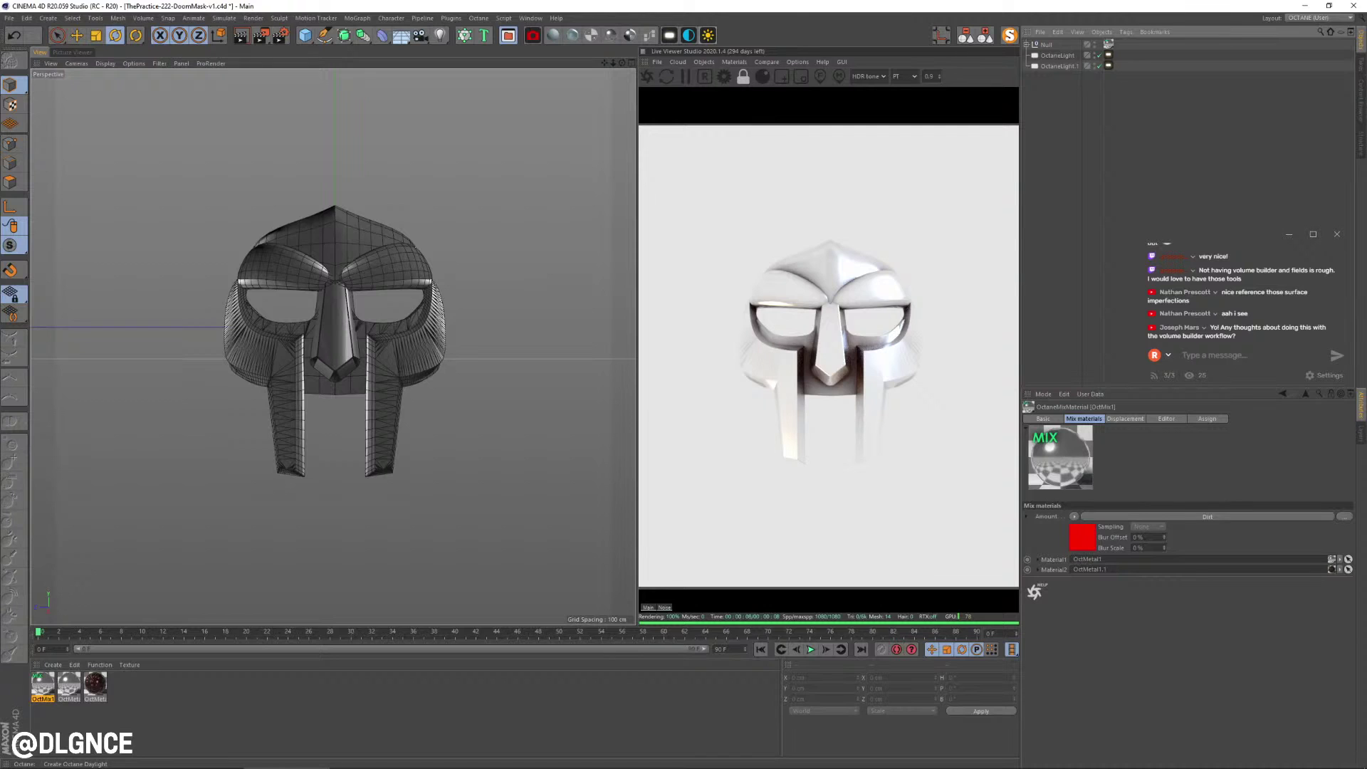
click(688, 35)
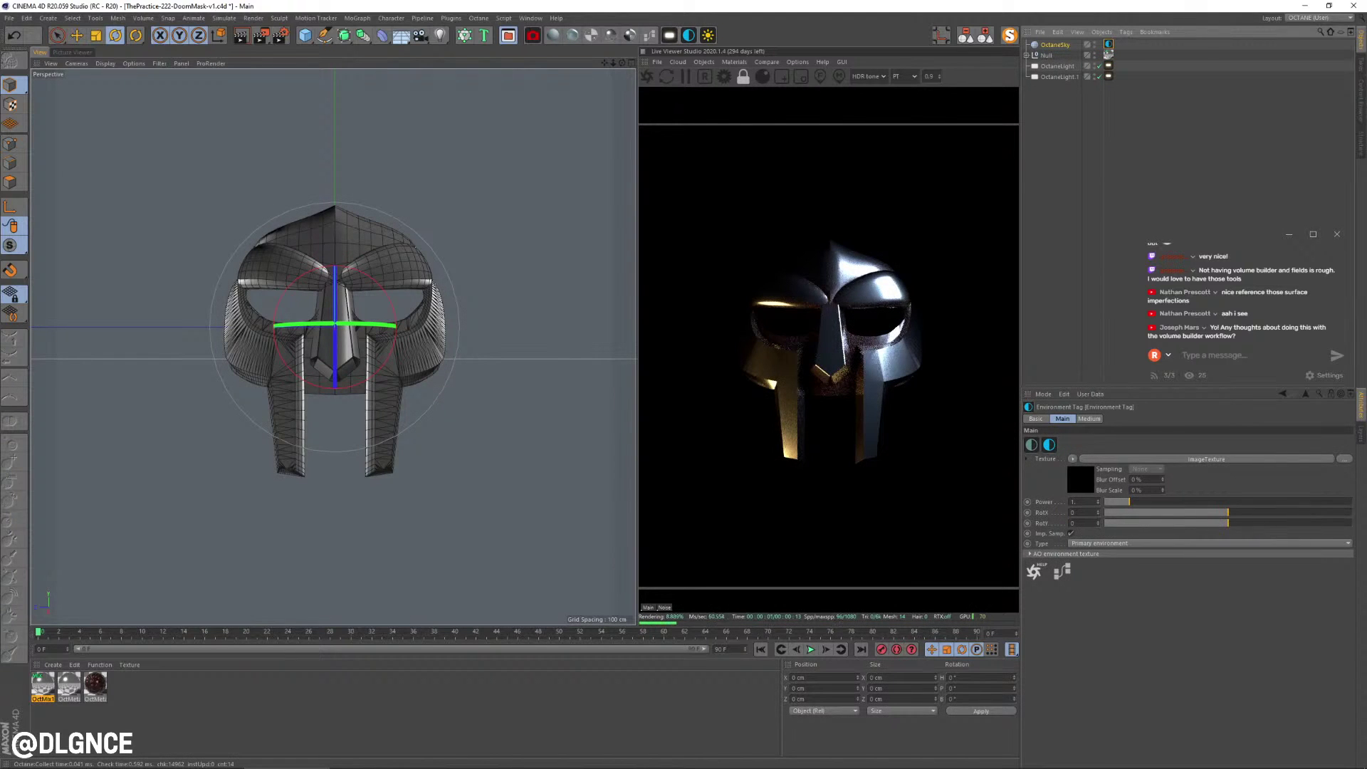
click(1206, 459)
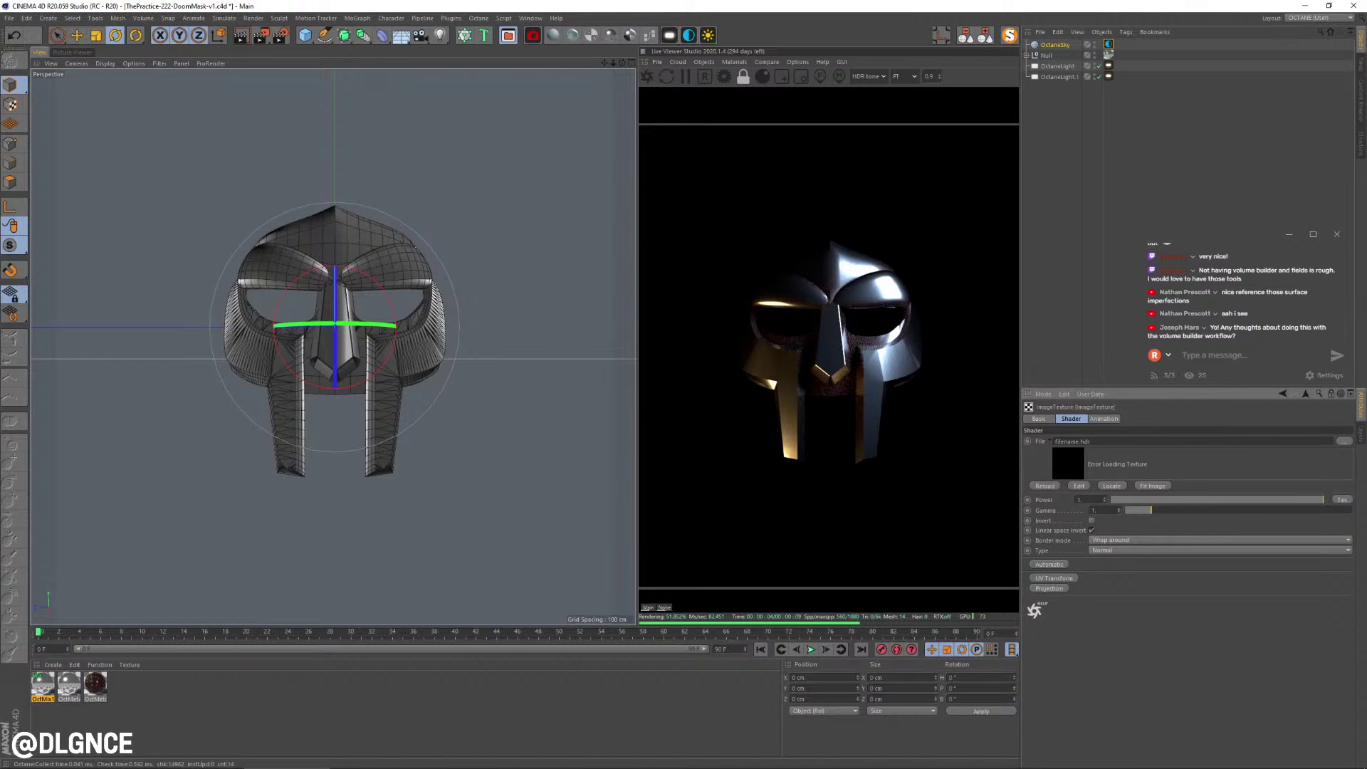
click(1283, 394)
click(1072, 458)
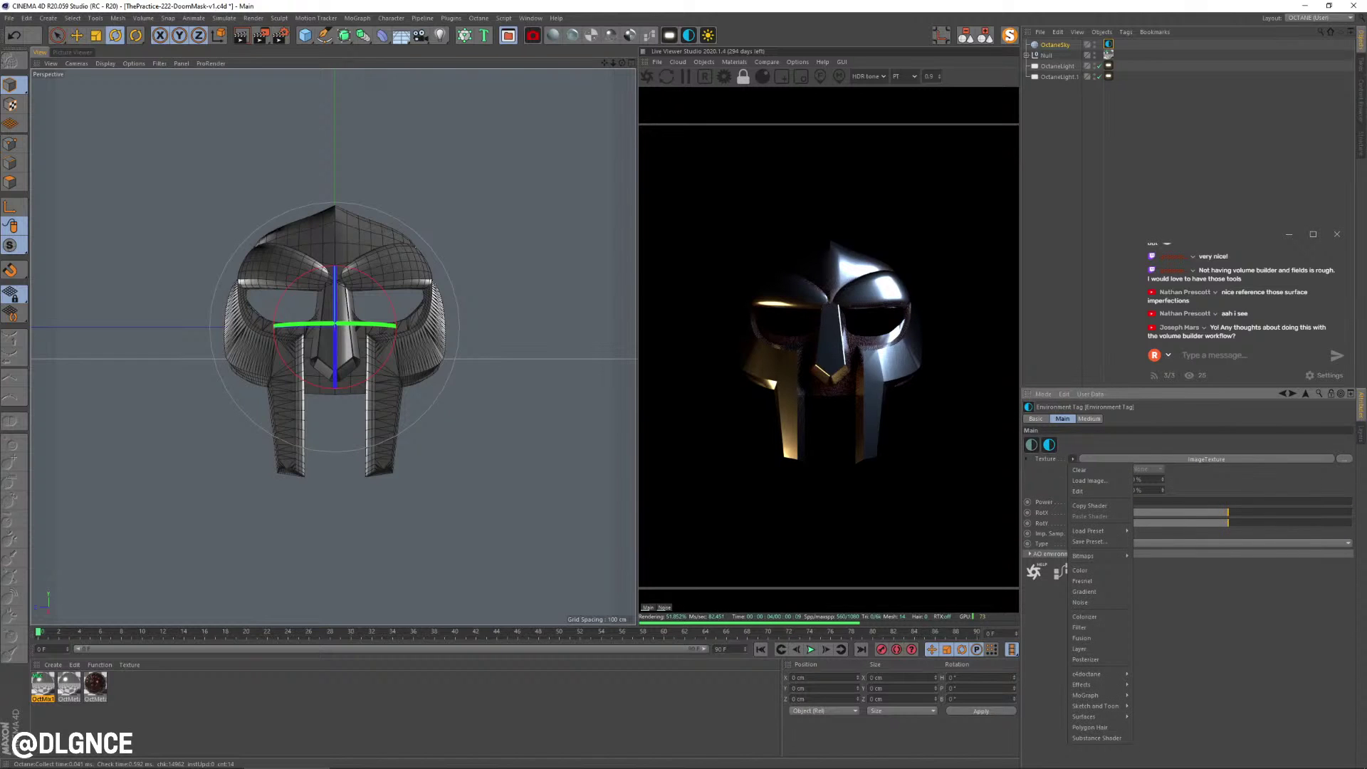
click(1084, 591)
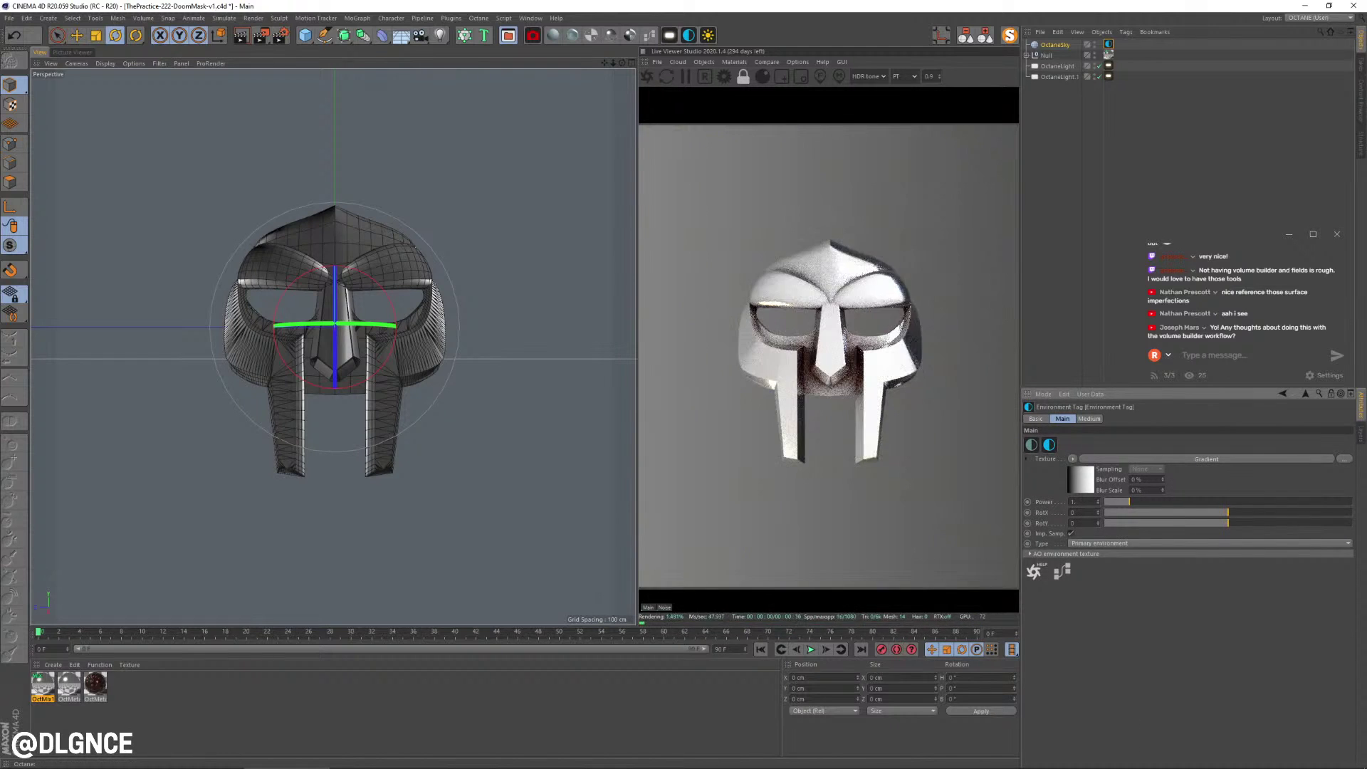
- Set the sky gradient's type to 2D - V and move OctaneSky below the two Octane lights in the object list
click(1081, 479)
click(1084, 536)
click(1087, 557)
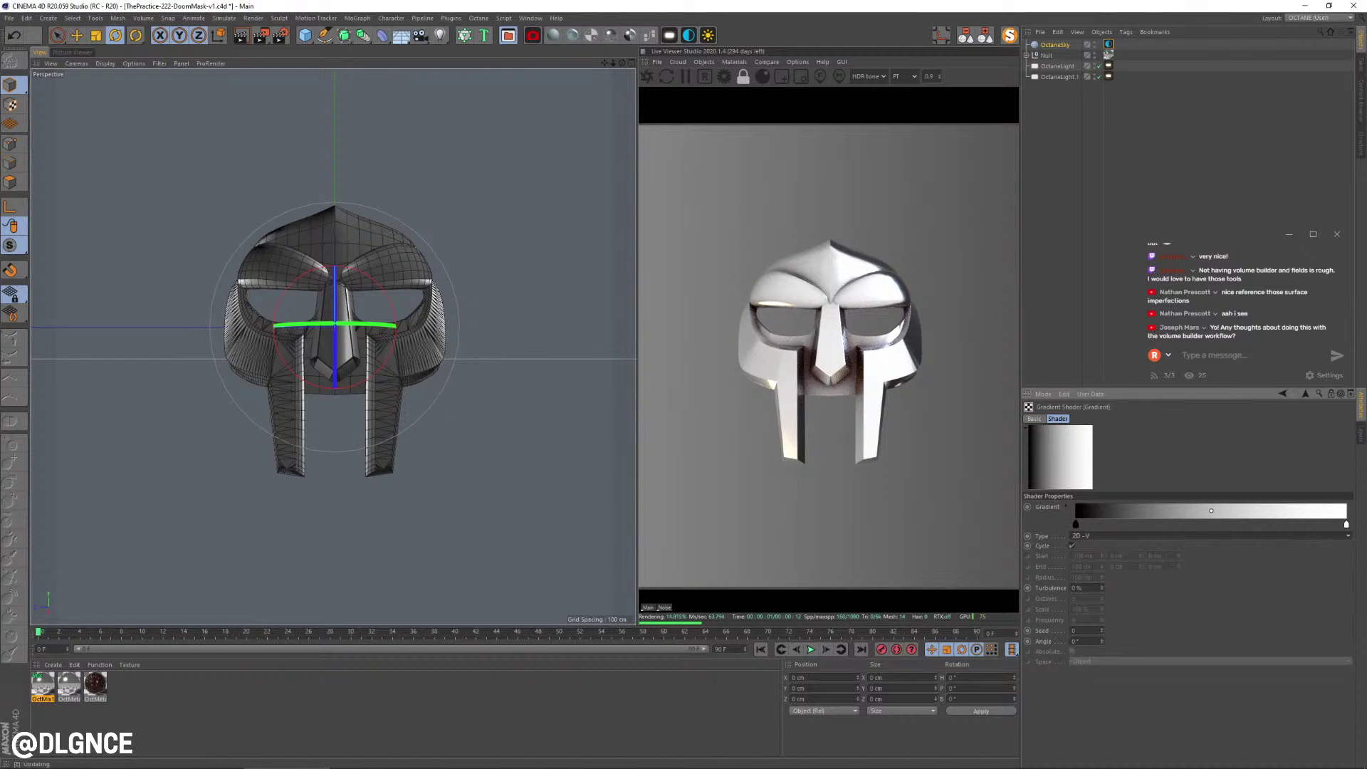
drag(1055, 44, 1057, 87)
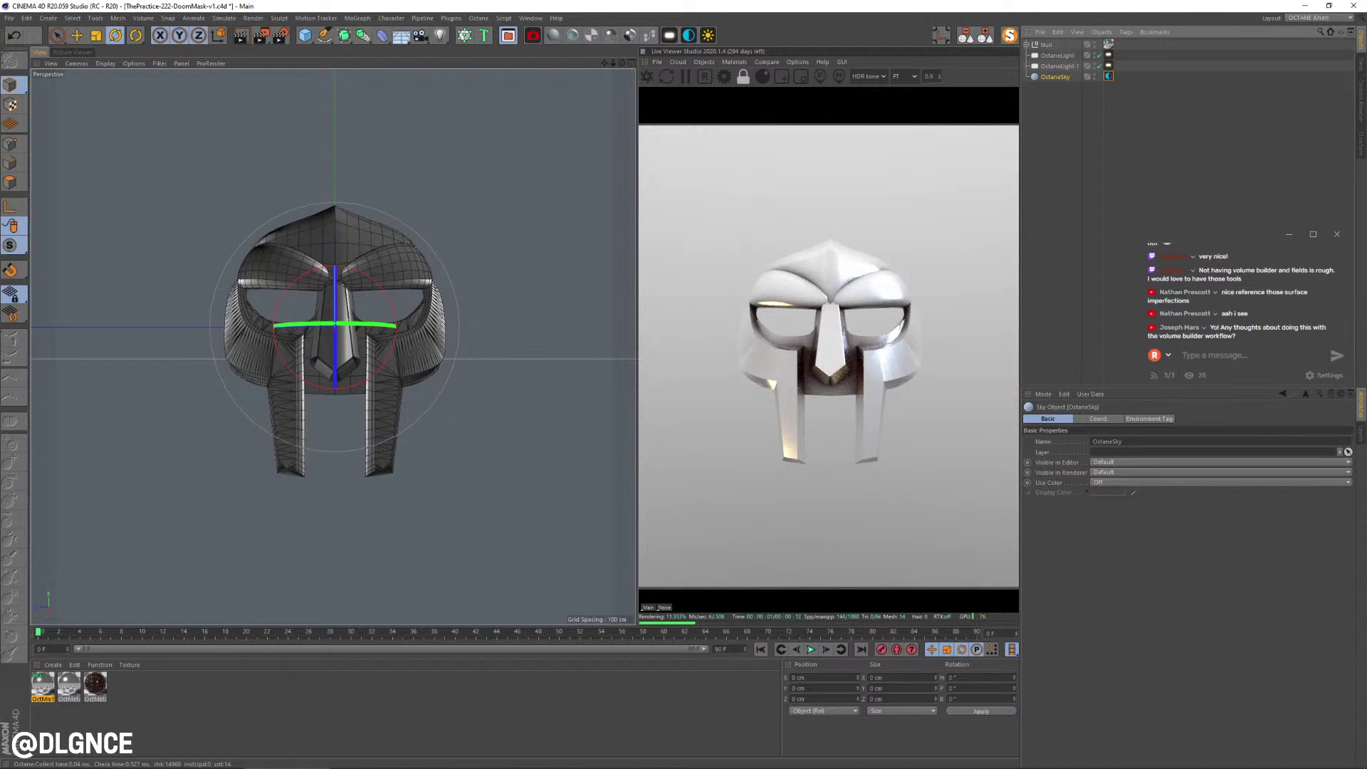
- Recolour the sky gradient's black knot to a dark blue with hue 238°, saturation 38% and value 17%
click(1109, 77)
click(1081, 479)
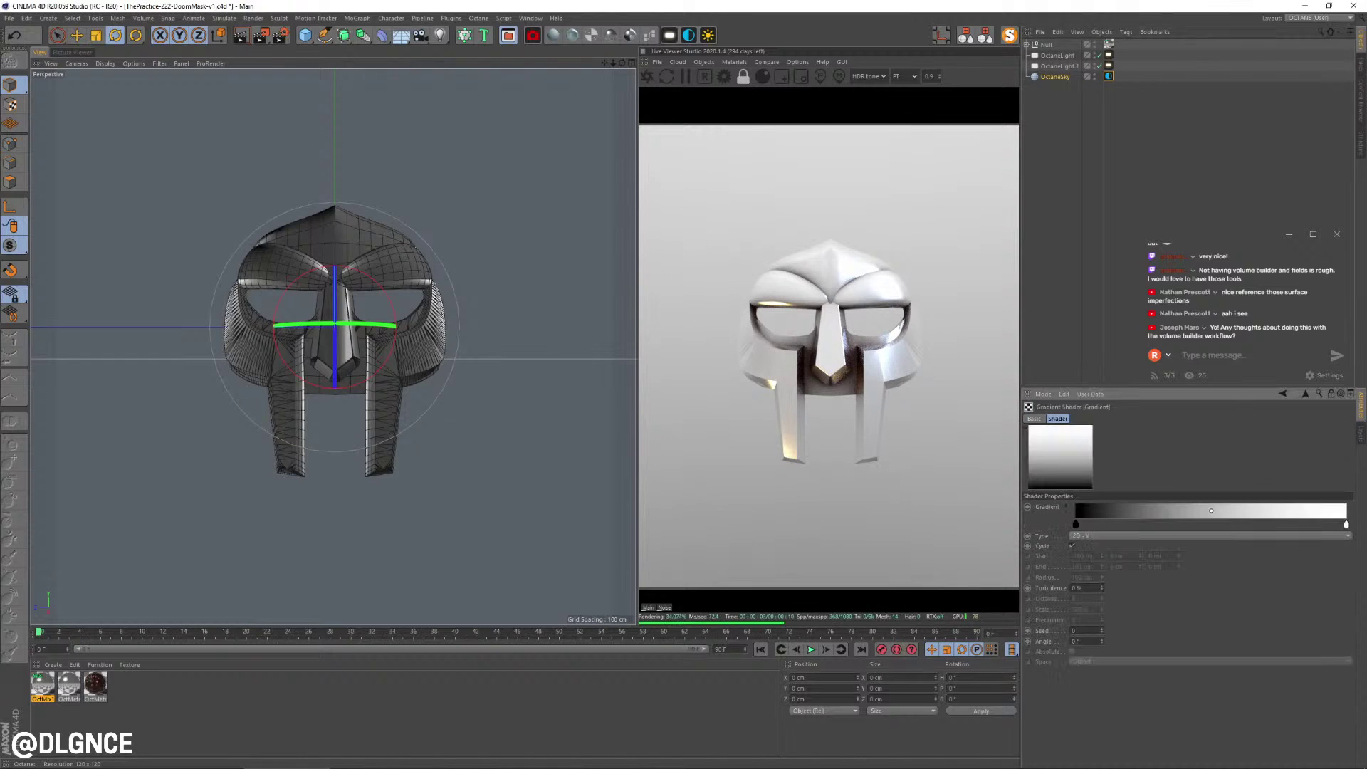
click(1075, 524)
double_click(1075, 524)
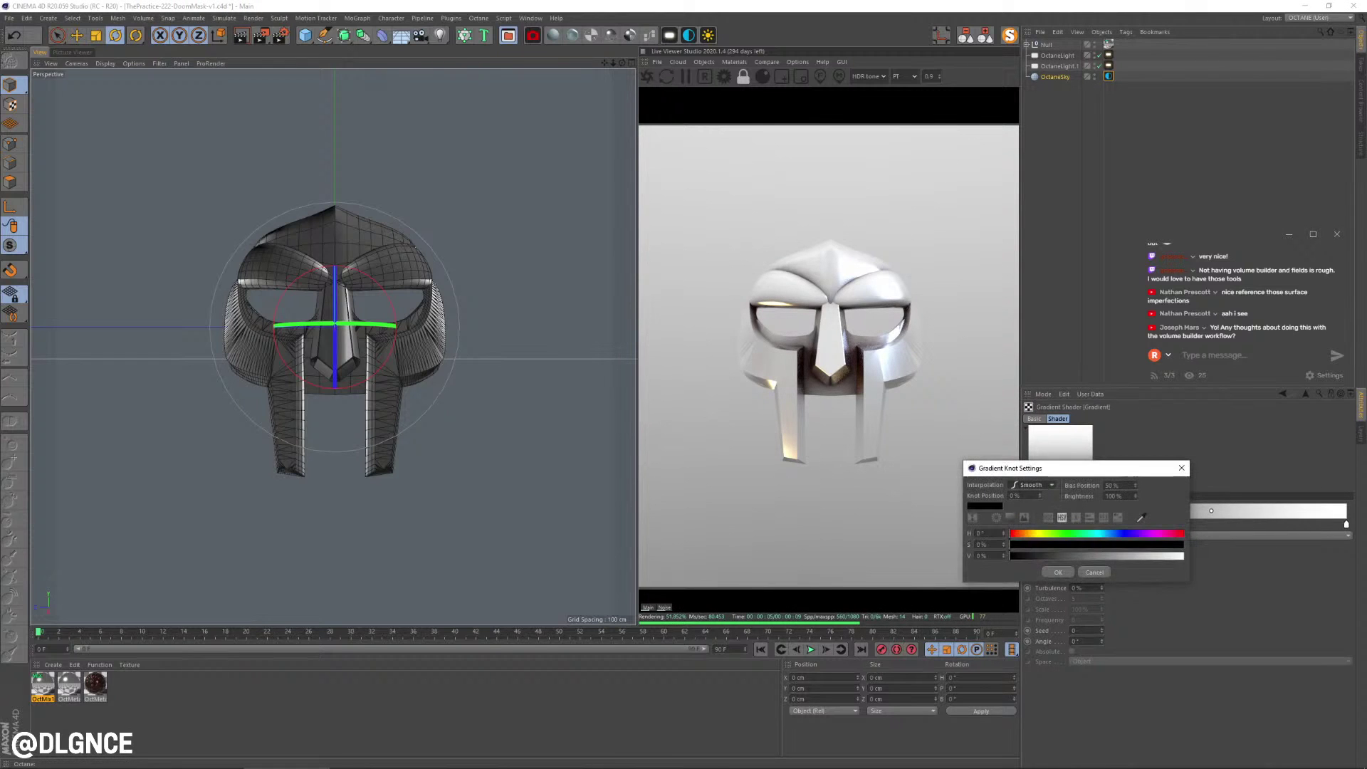
click(1136, 533)
click(1031, 556)
click(1126, 544)
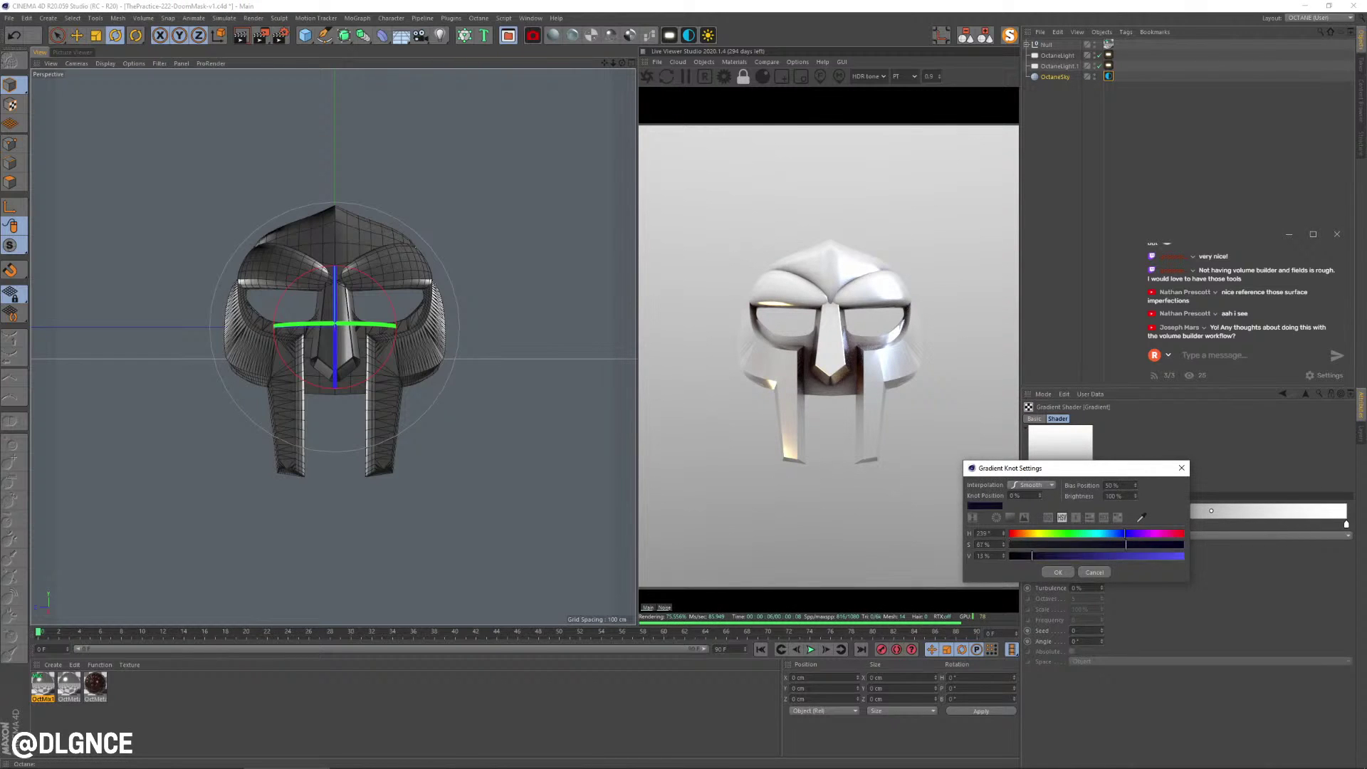
click(1039, 556)
click(1080, 544)
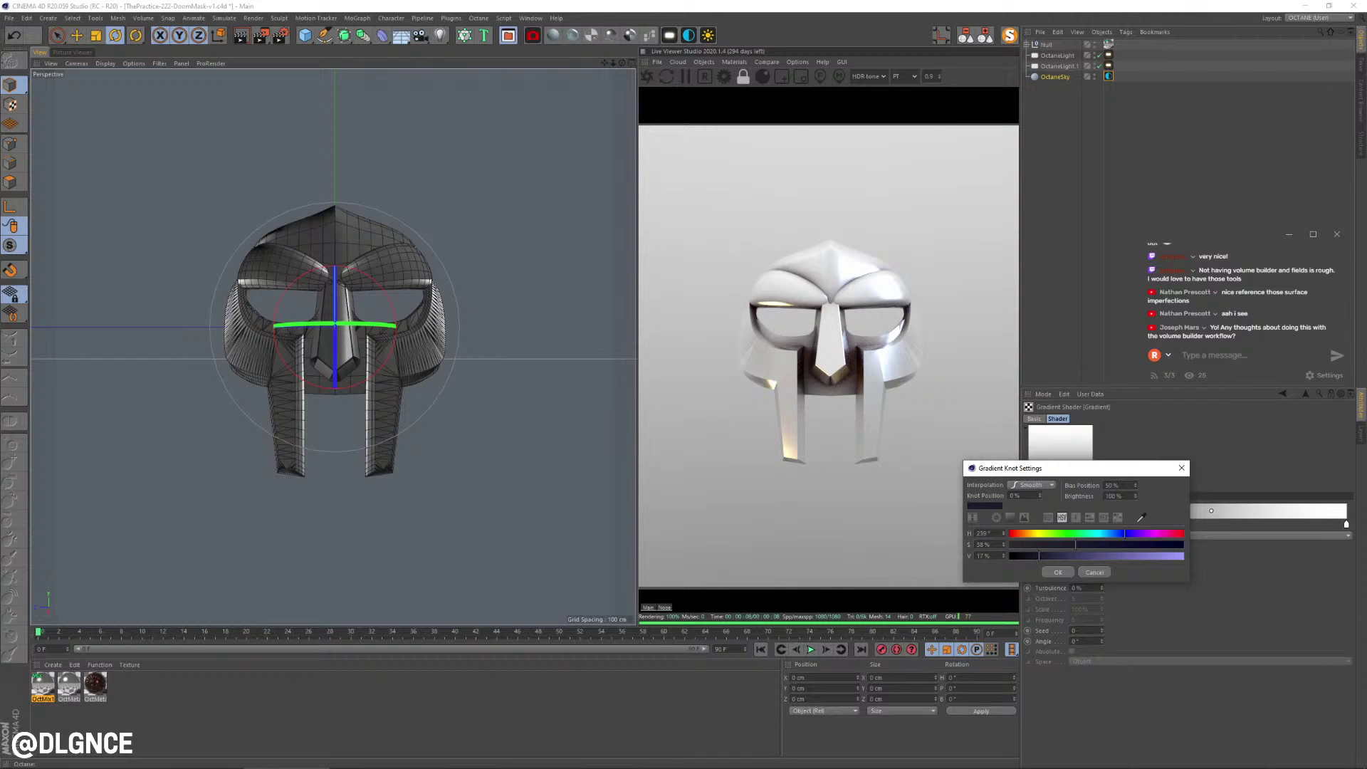
click(1058, 573)
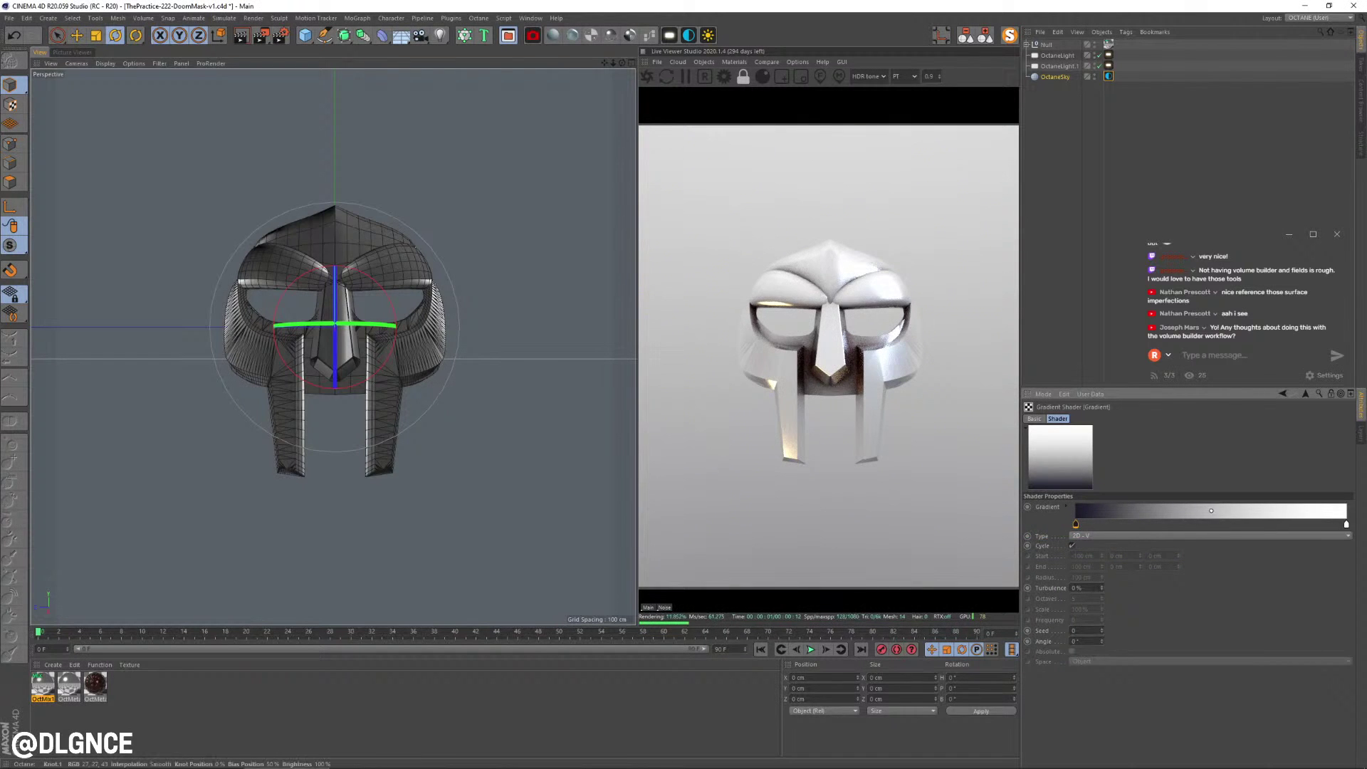
- Move the sky gradient's dark knot to about 20% and add a grey middle knot at about 69%
drag(1210, 512, 1233, 511)
drag(1075, 524, 1129, 524)
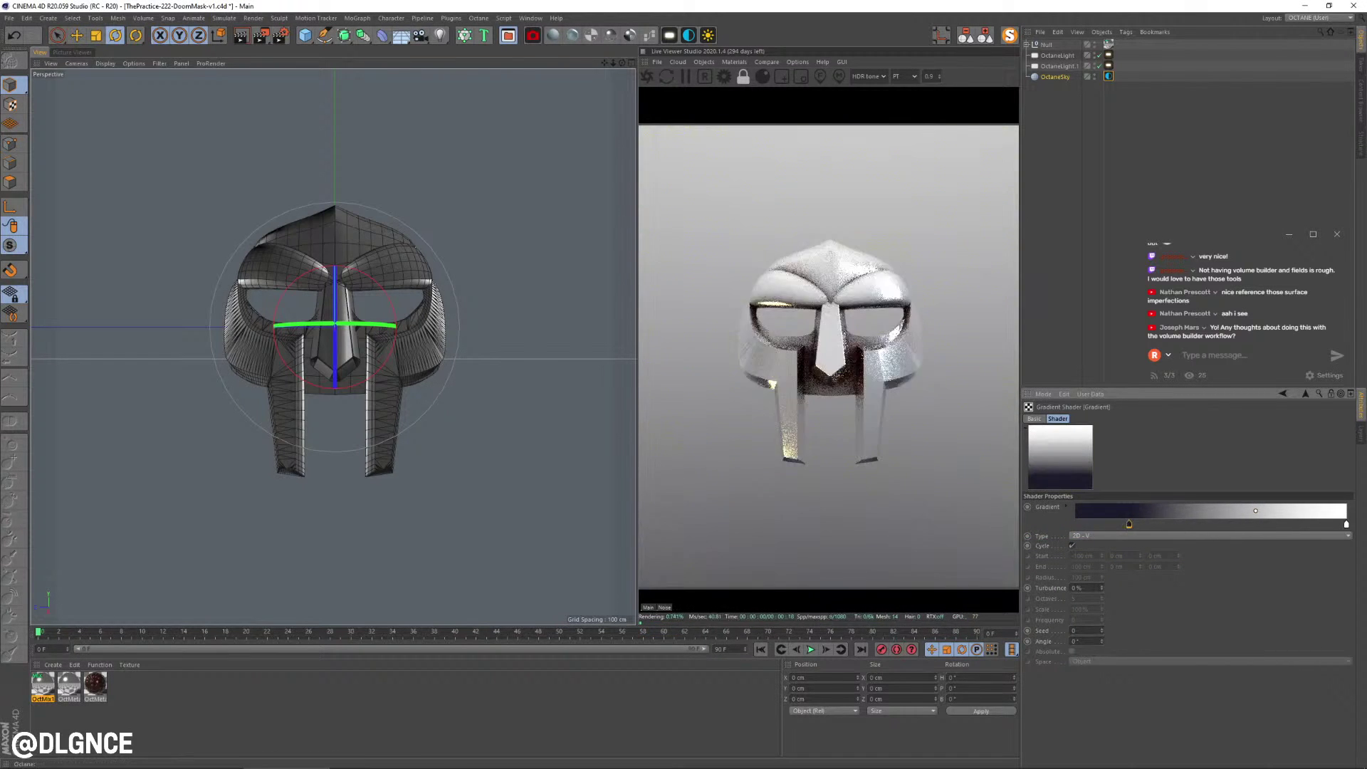
drag(1234, 523, 1346, 525)
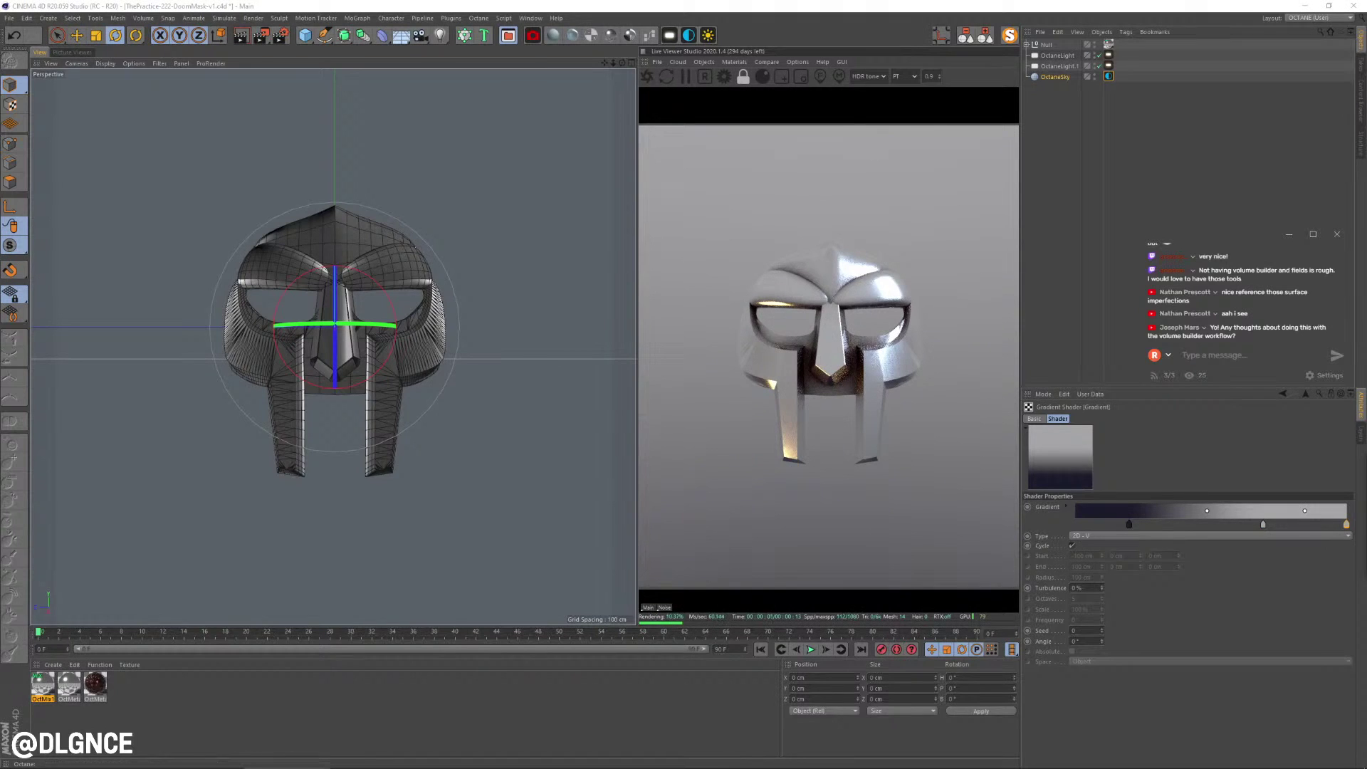
- Recolour the sky gradient's end knot to a pale yellow with hue 53° and saturation 14%, and nudge the middle knot to about 71%
double_click(1346, 525)
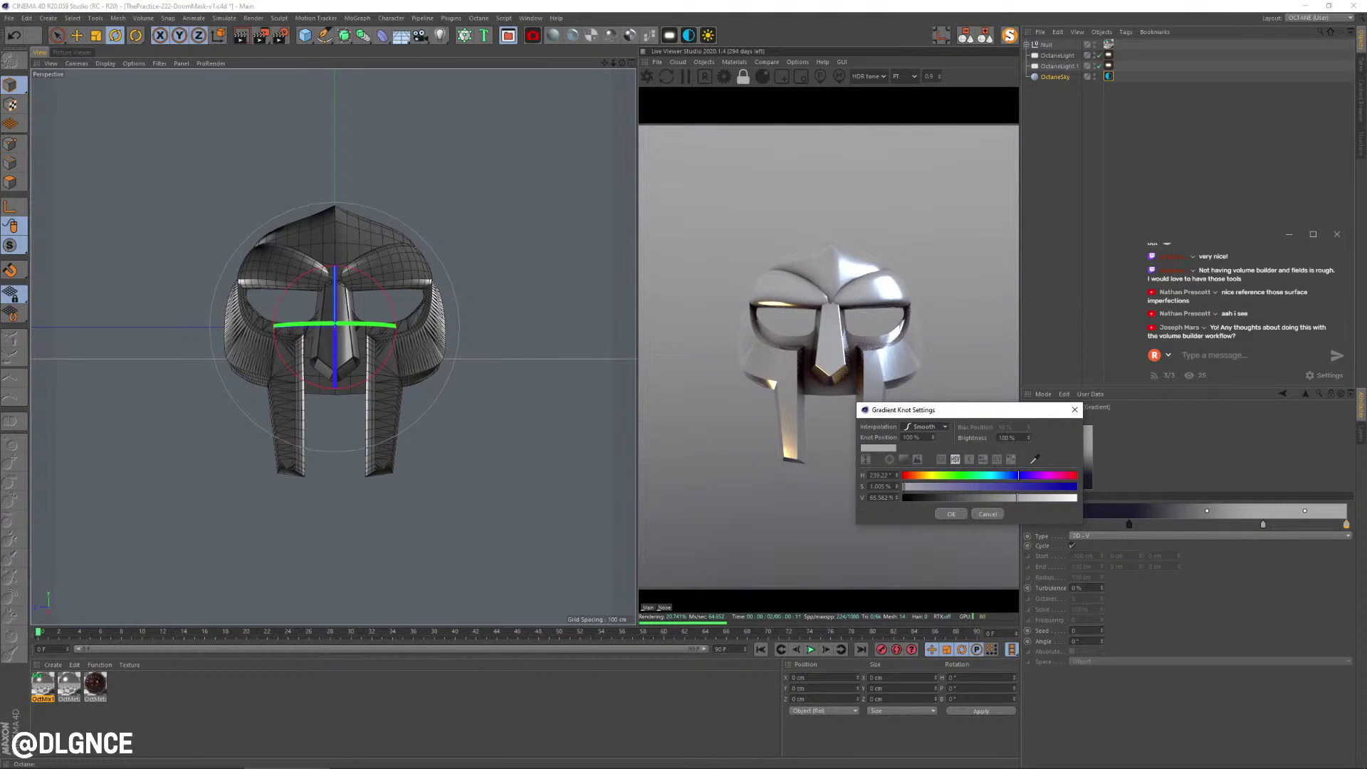
click(929, 475)
click(1066, 497)
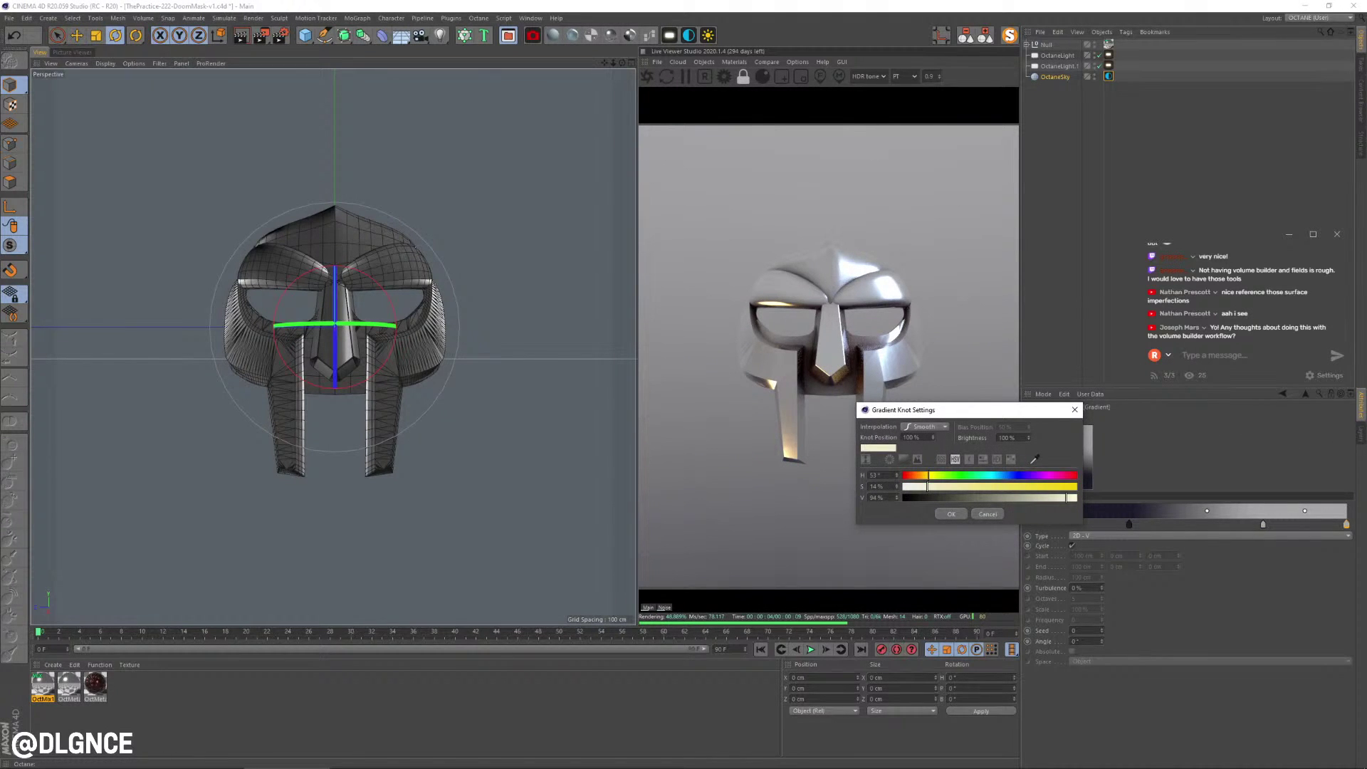
click(951, 514)
drag(1263, 525, 1269, 525)
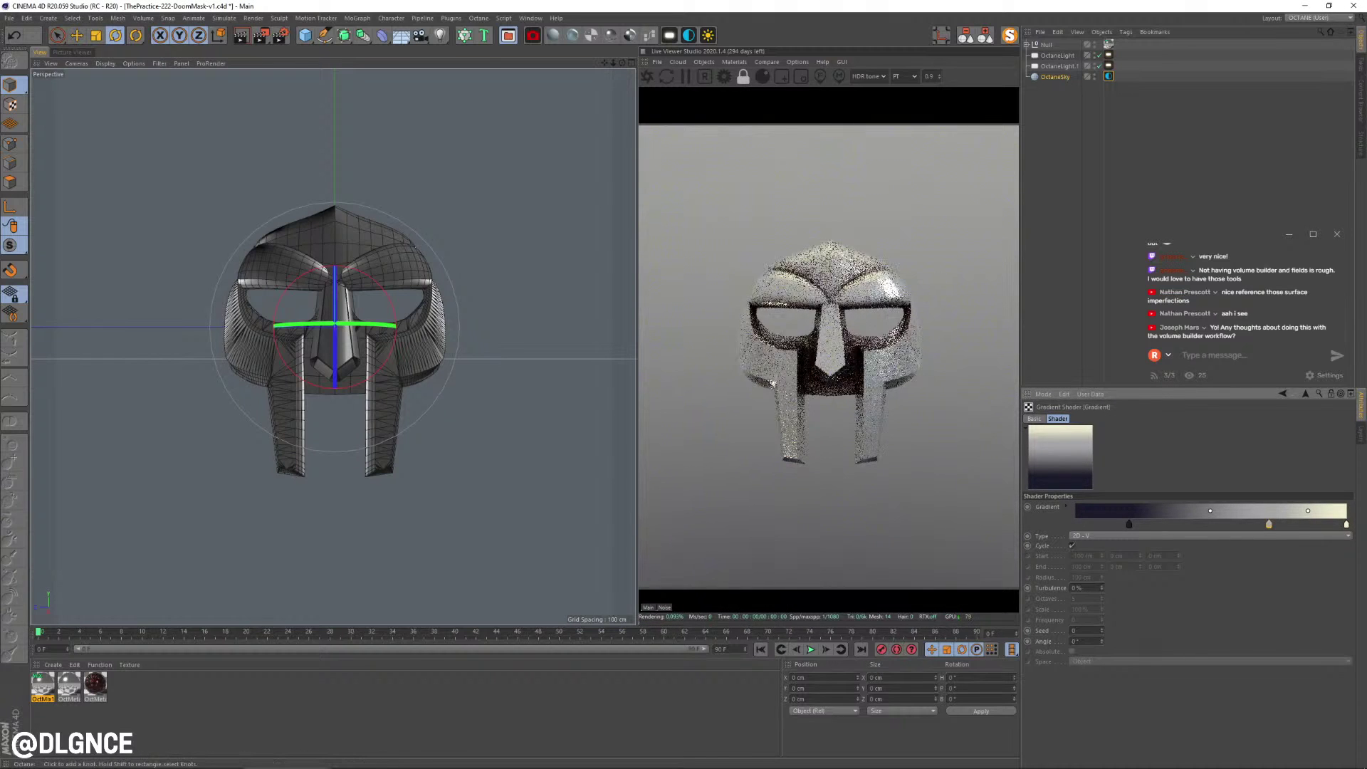
double_click(1345, 525)
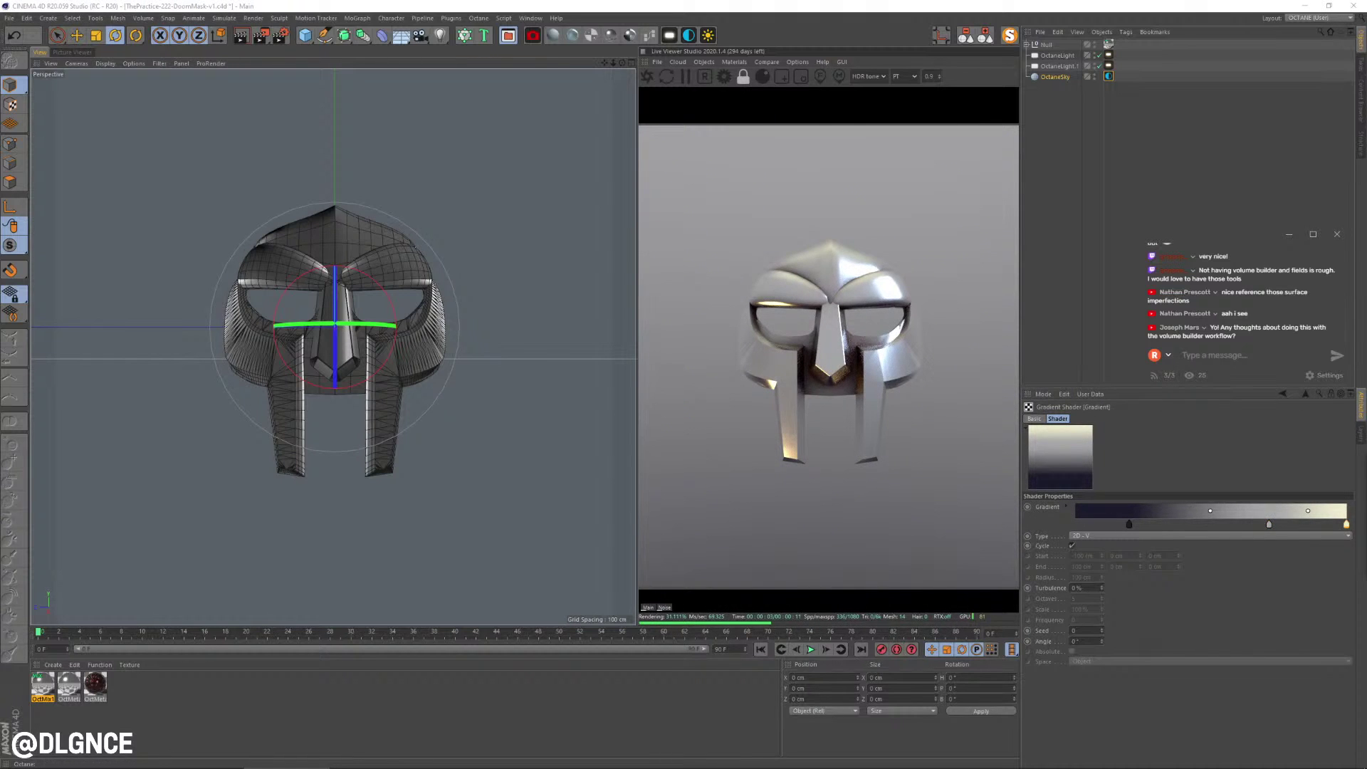
click(1132, 150)
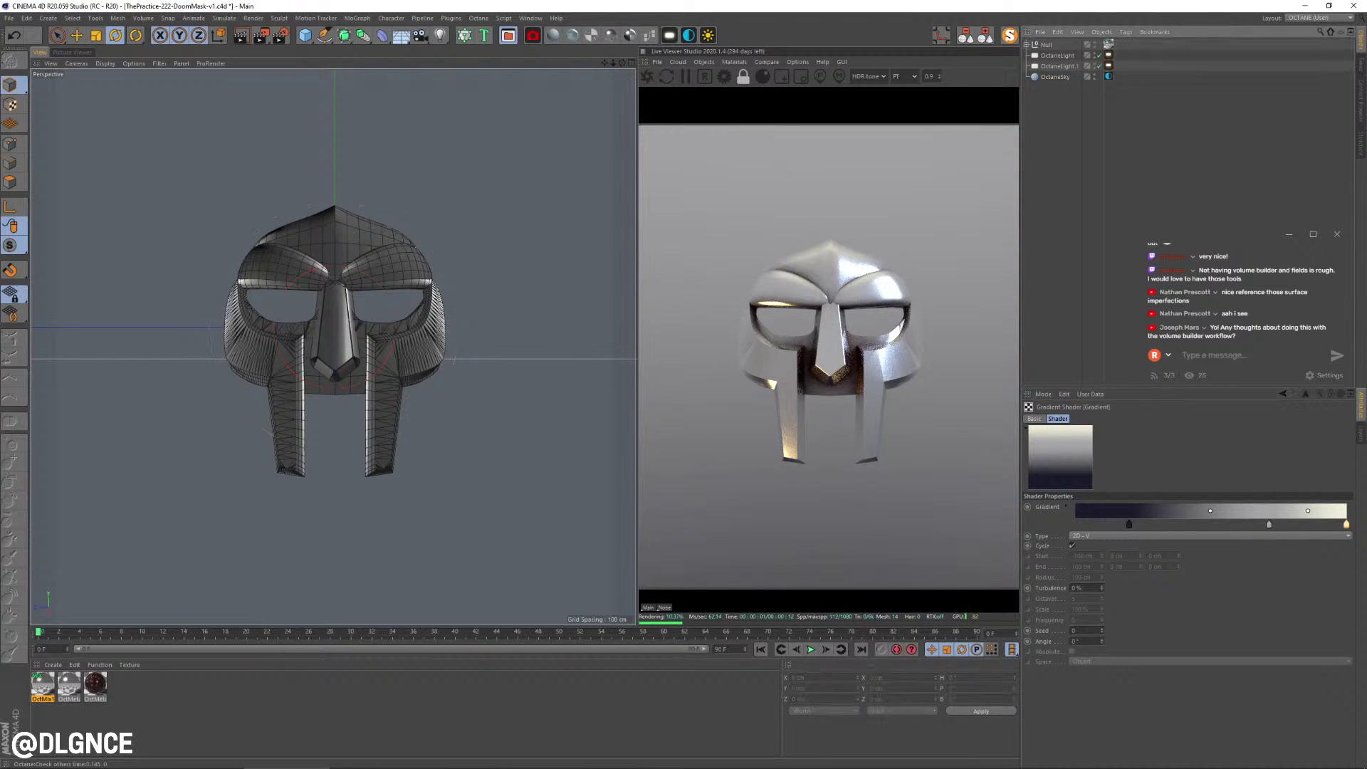
- Duplicate OctaneSky and place the copy directly above the original, below the two Octane lights
click(1055, 77)
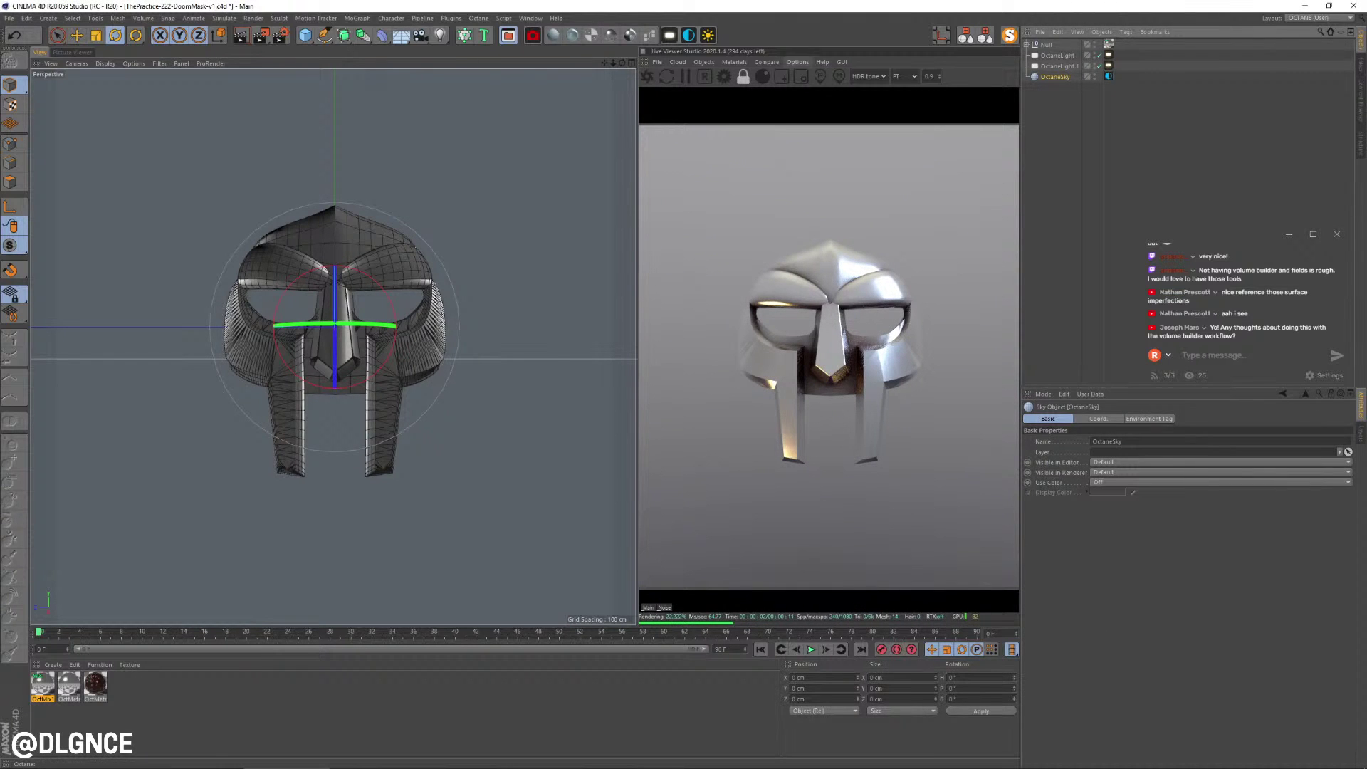
key(ctrl+c)
key(ctrl+v)
click(1109, 46)
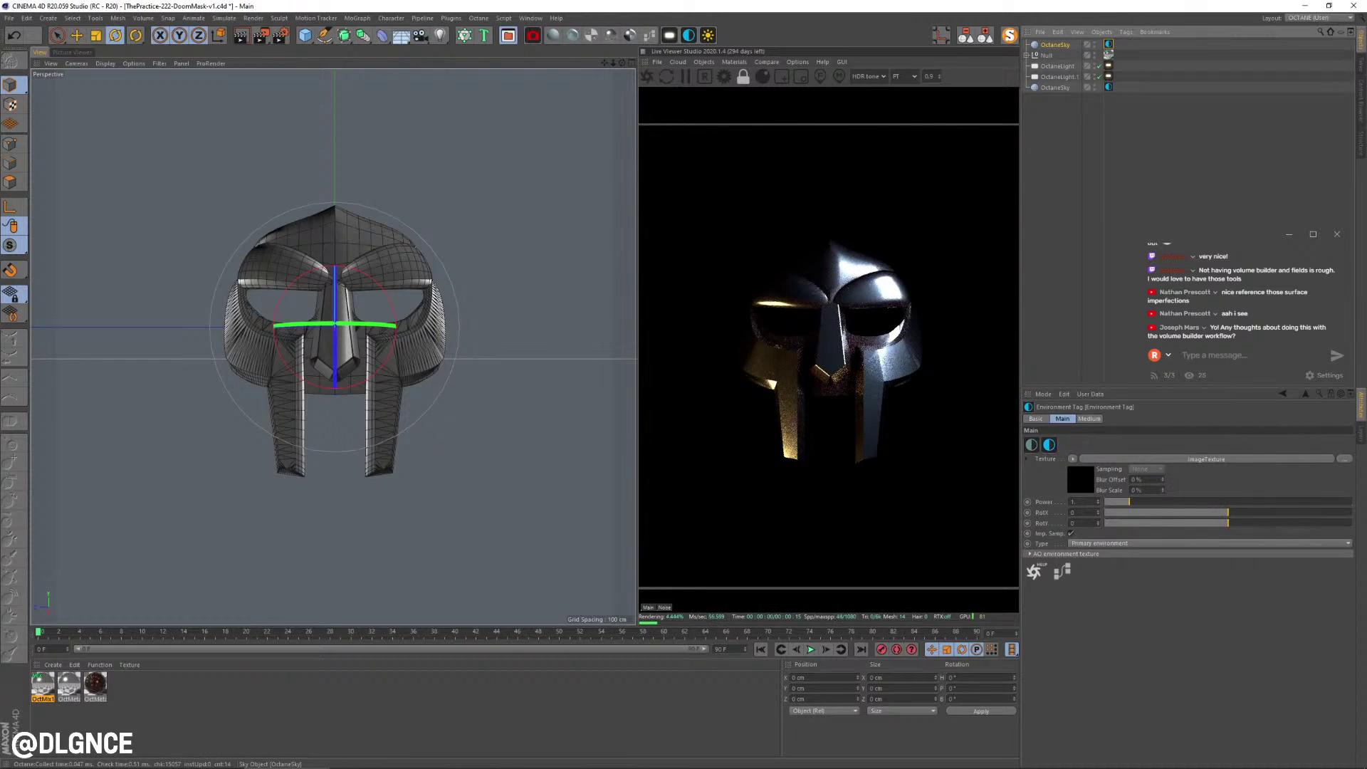
mouse_move(1055, 44)
mouse_down()
mouse_move(1055, 93)
mouse_move(1055, 72)
mouse_up()
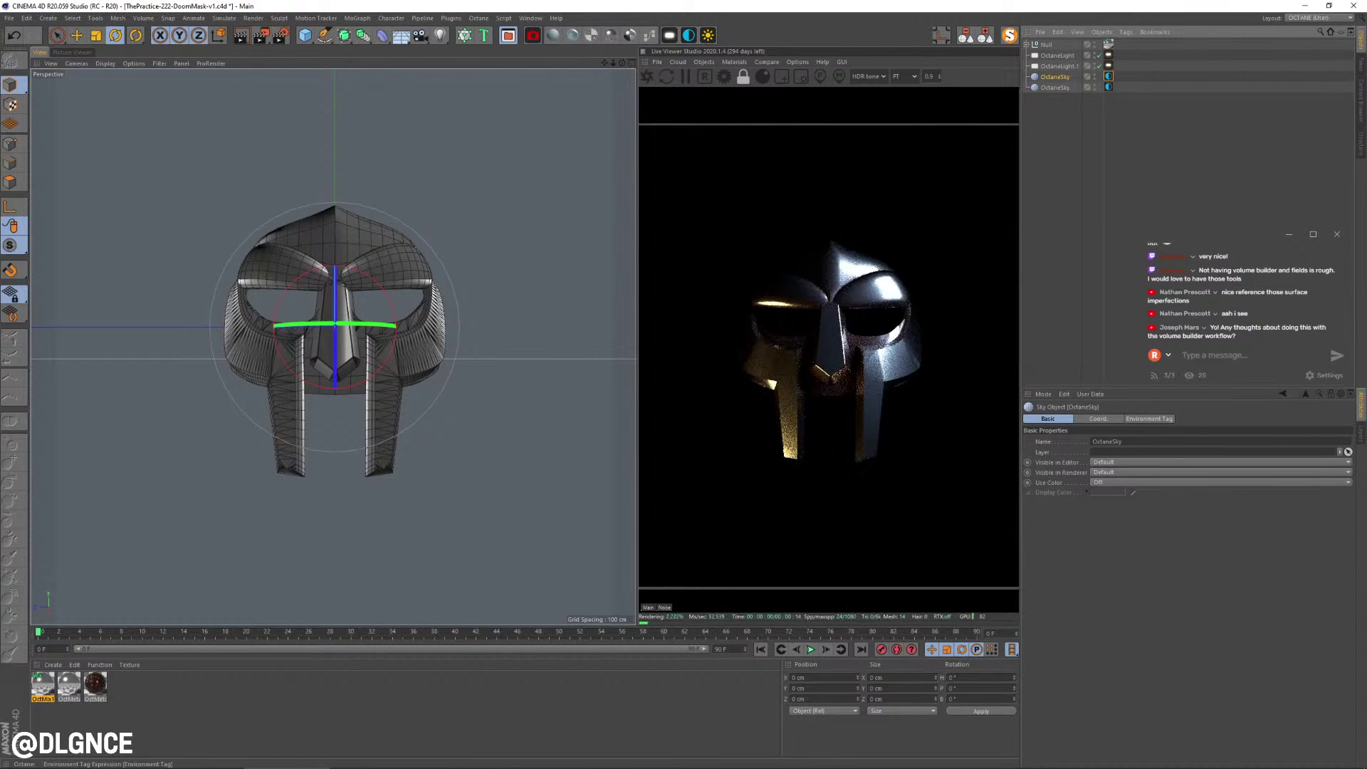
- Set the duplicated sky's environment type to Visible environment and rename the object VisibleOctaneSky
click(1108, 76)
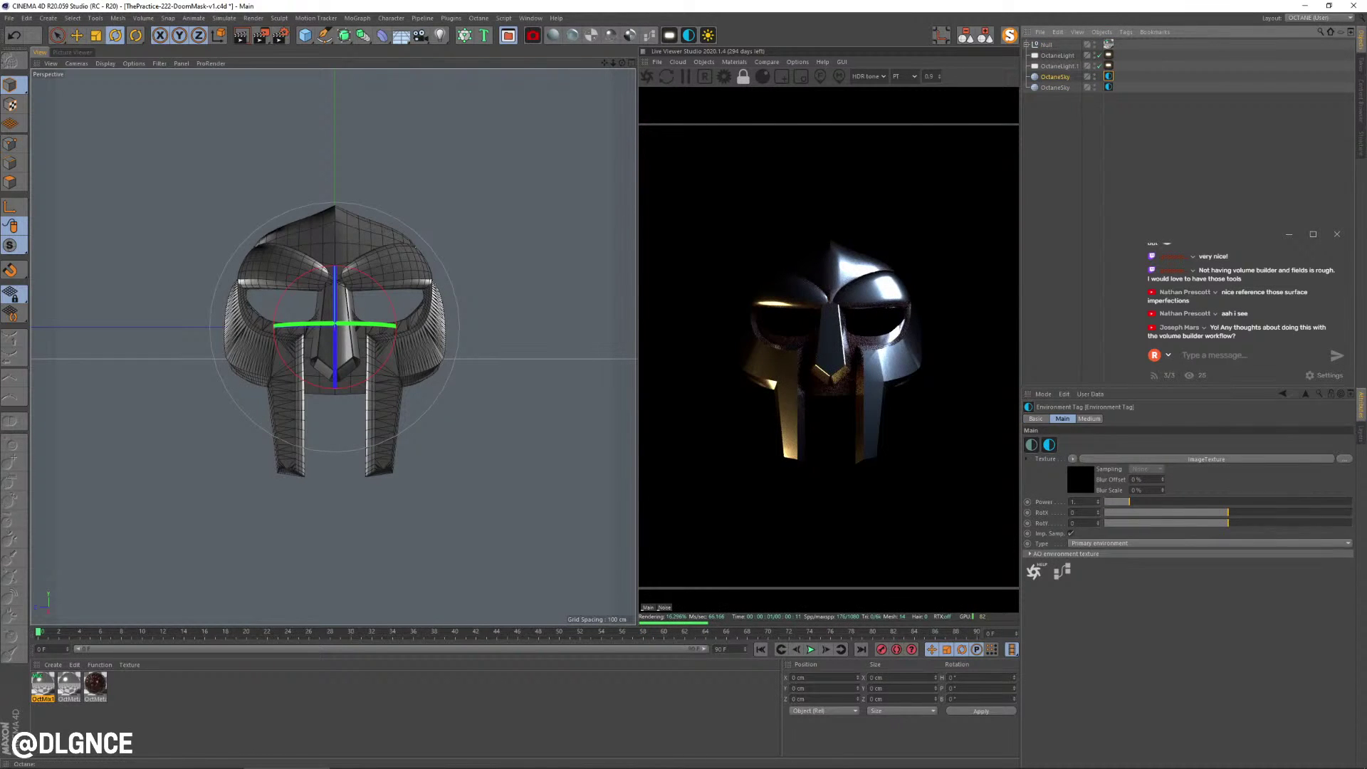
click(1124, 544)
click(1125, 564)
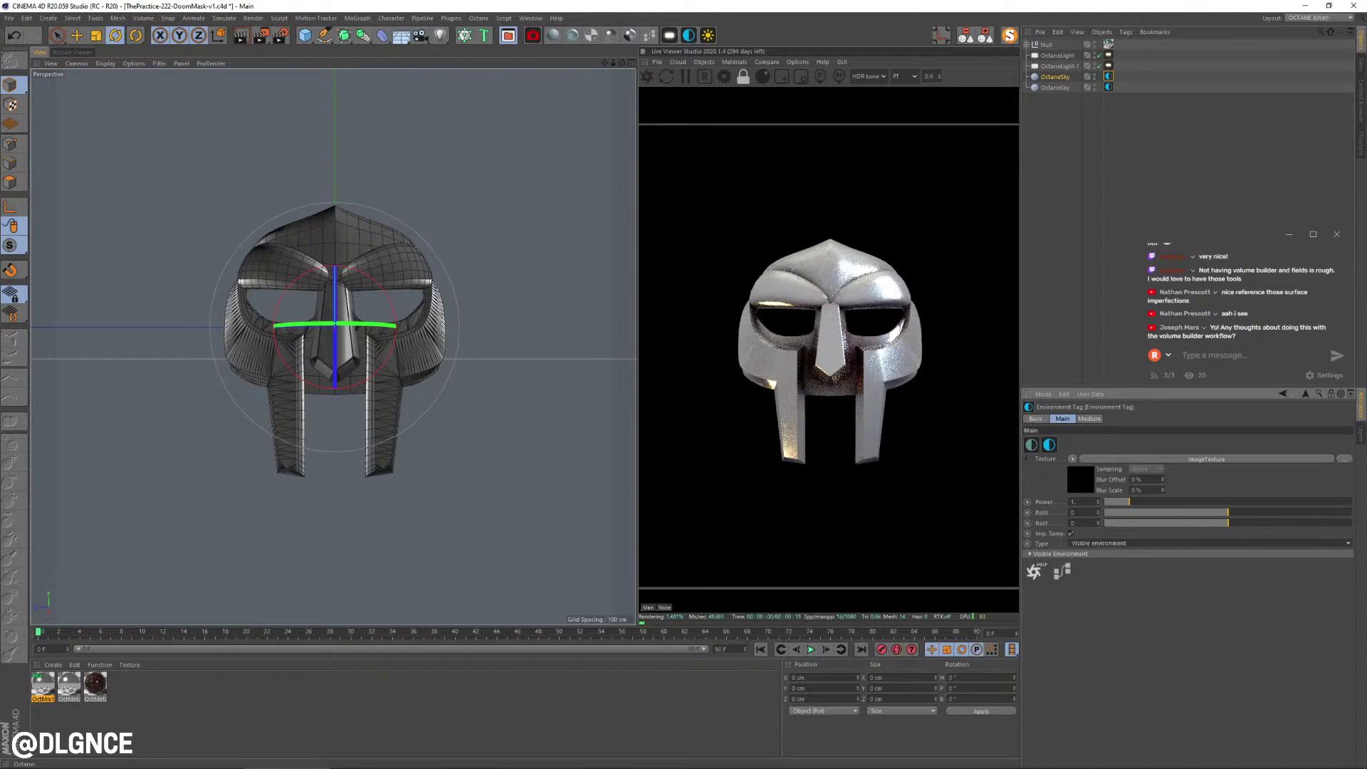
double_click(1055, 77)
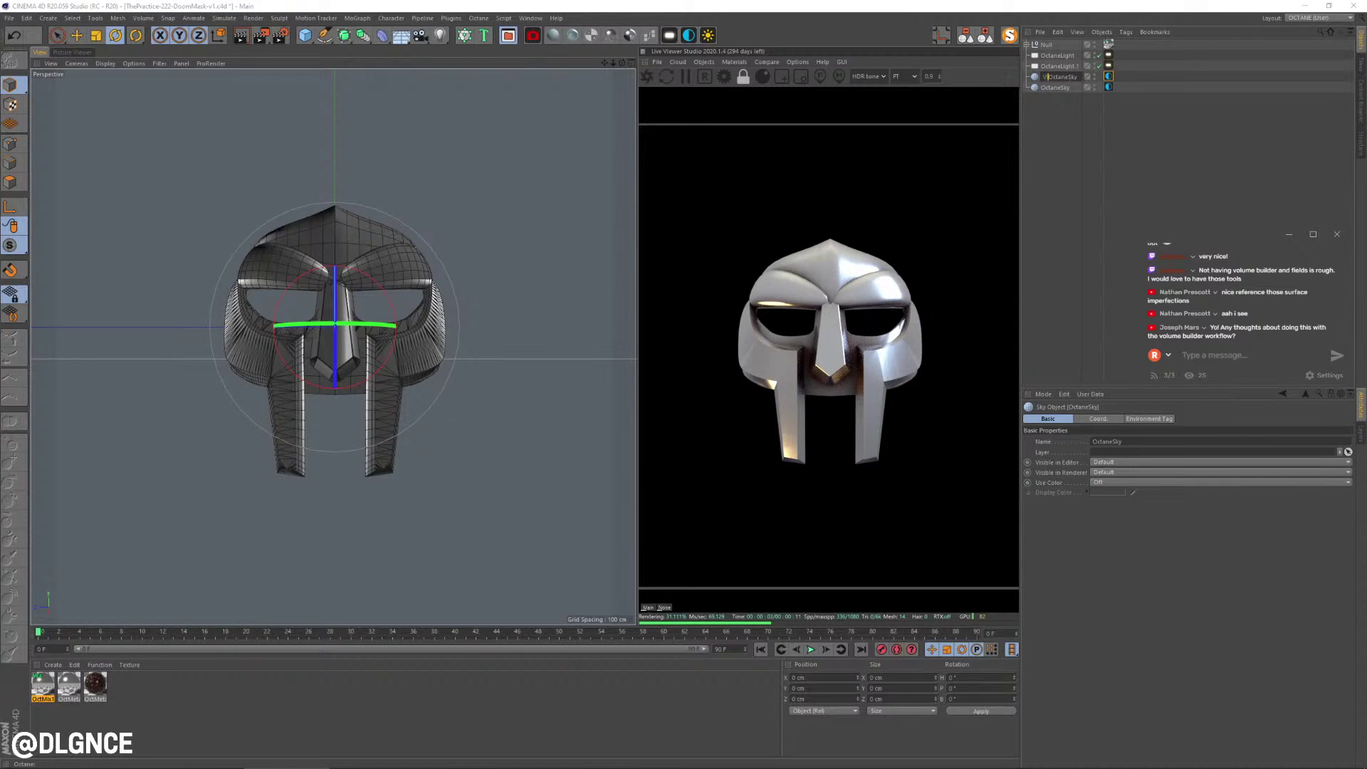
text(Visible)
key(Return)
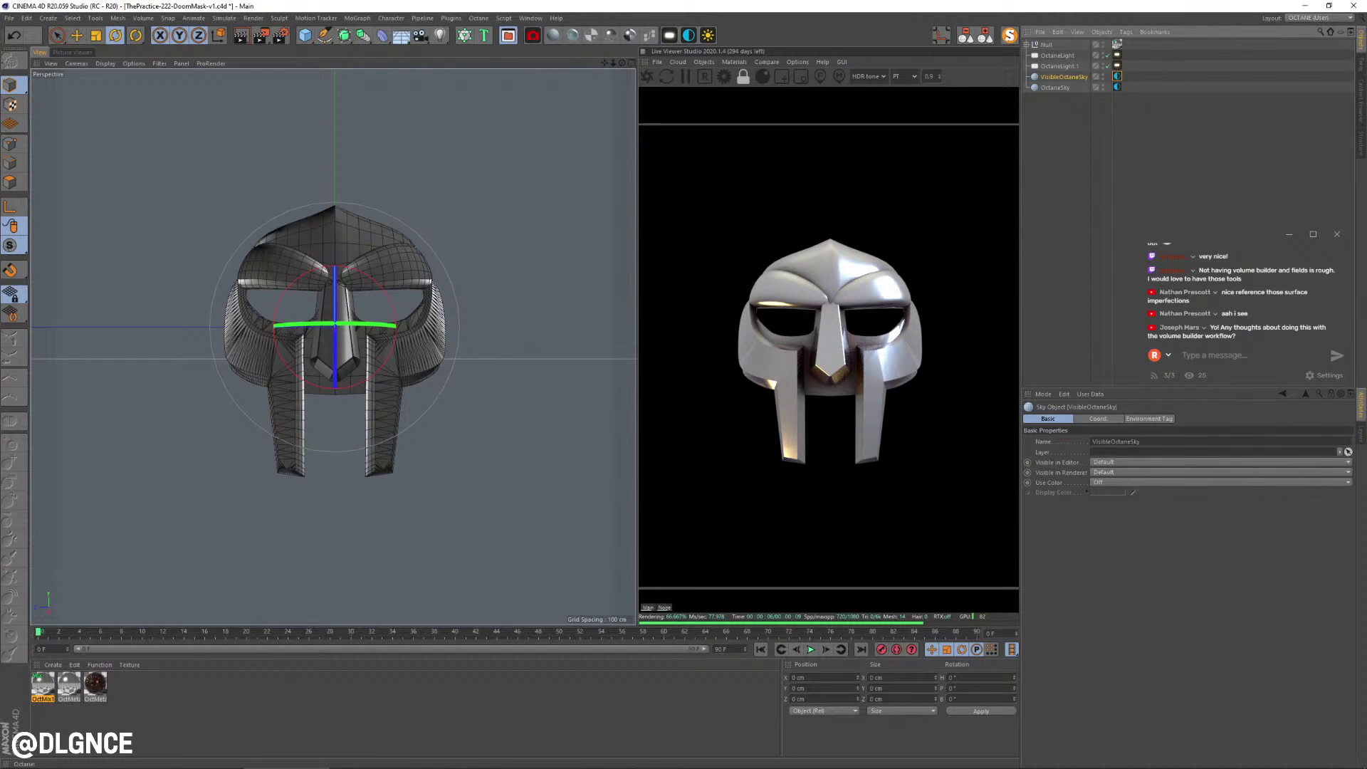
- Close and reopen the Restream Chat window, enable its click-through option and dismiss the notice
key(alt+Tab)
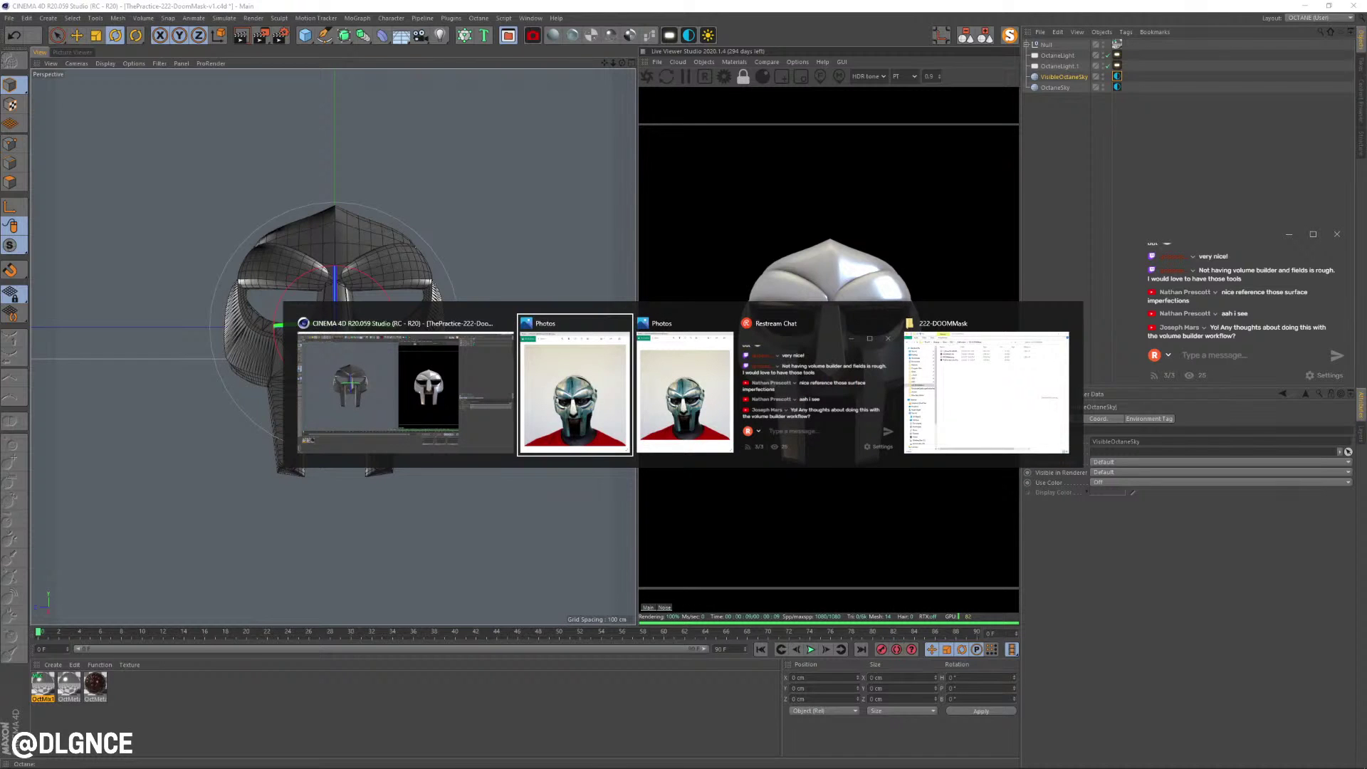
key(Escape)
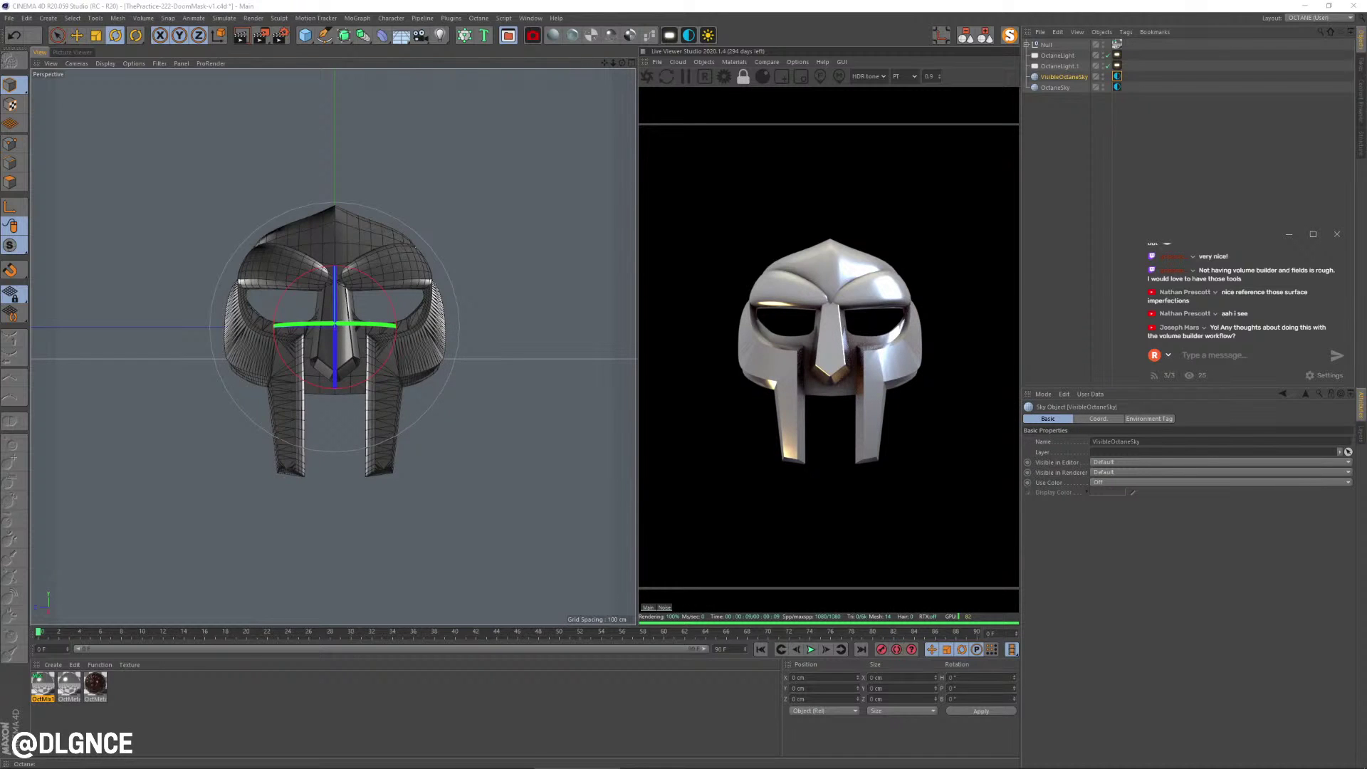
click(1337, 234)
mouse_move(511, 762)
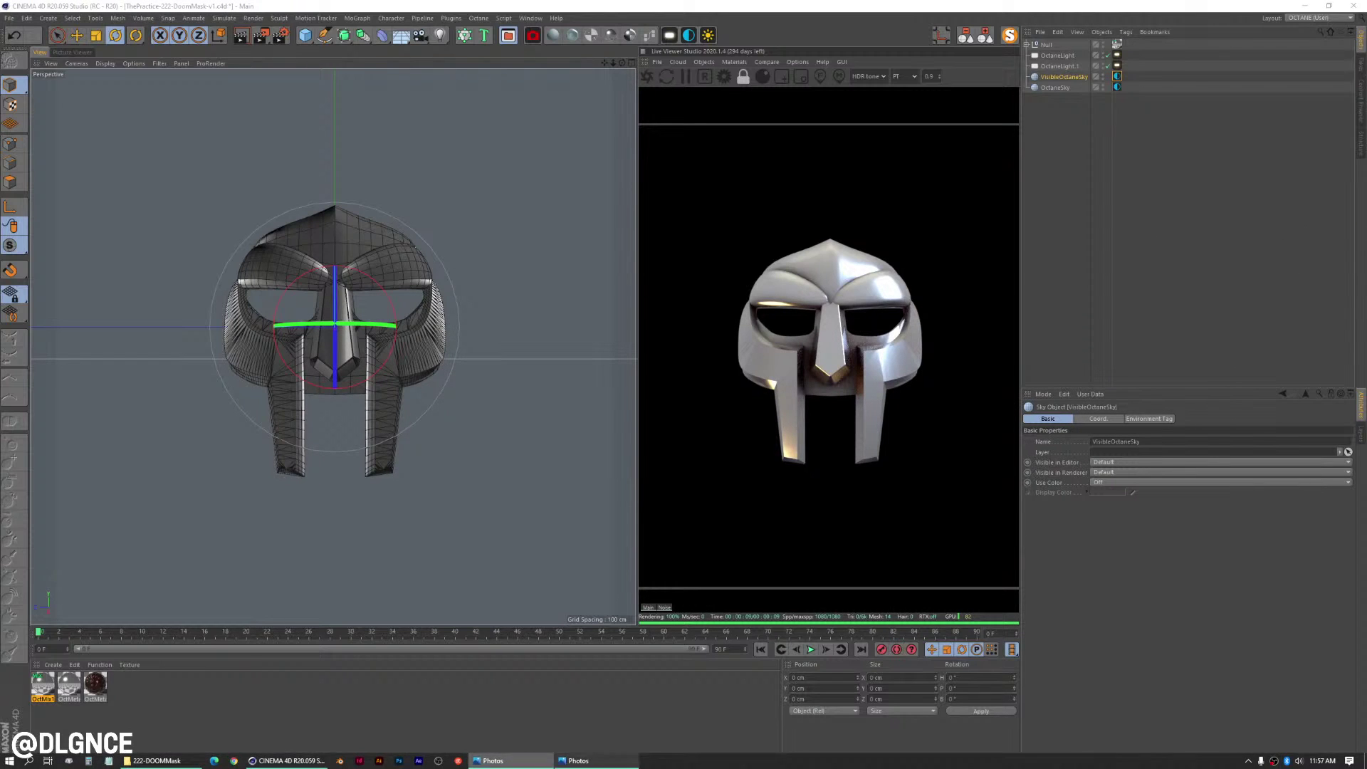
click(1245, 246)
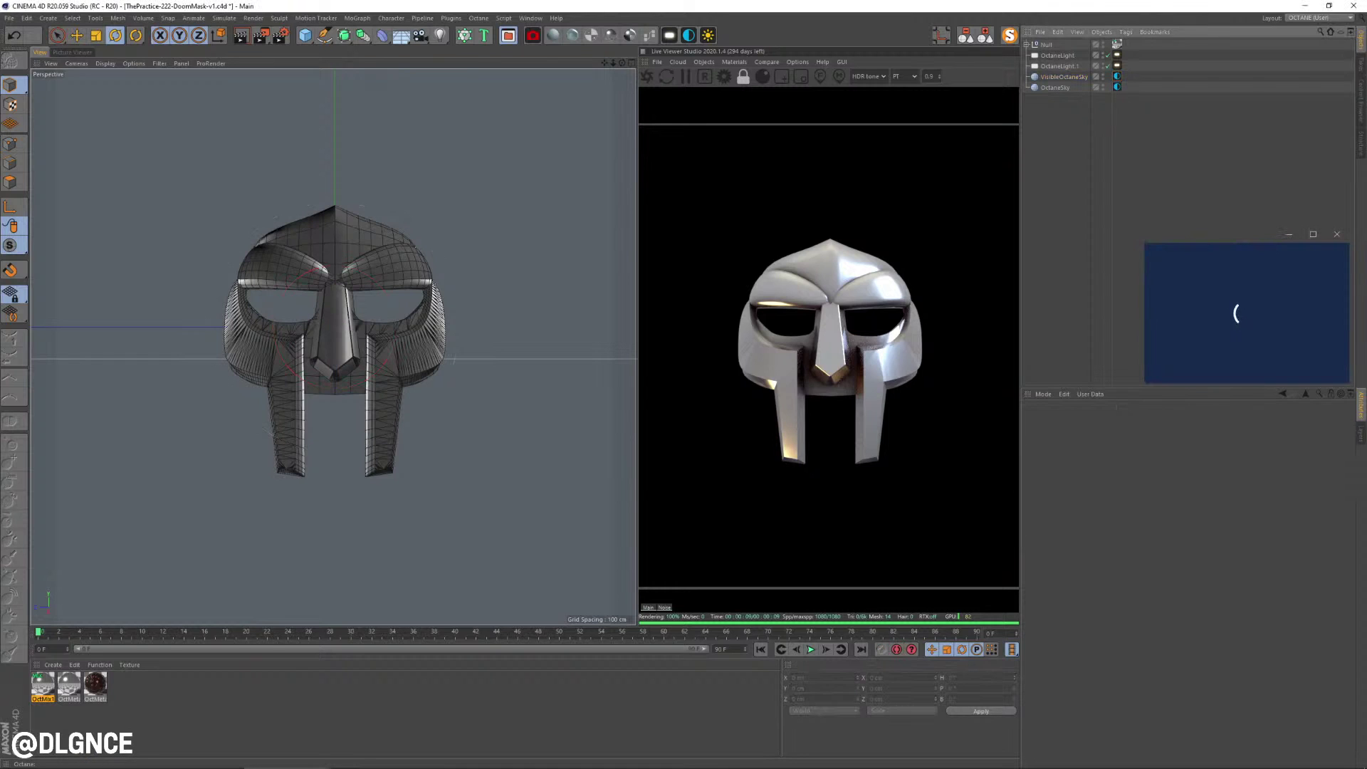
click(1116, 44)
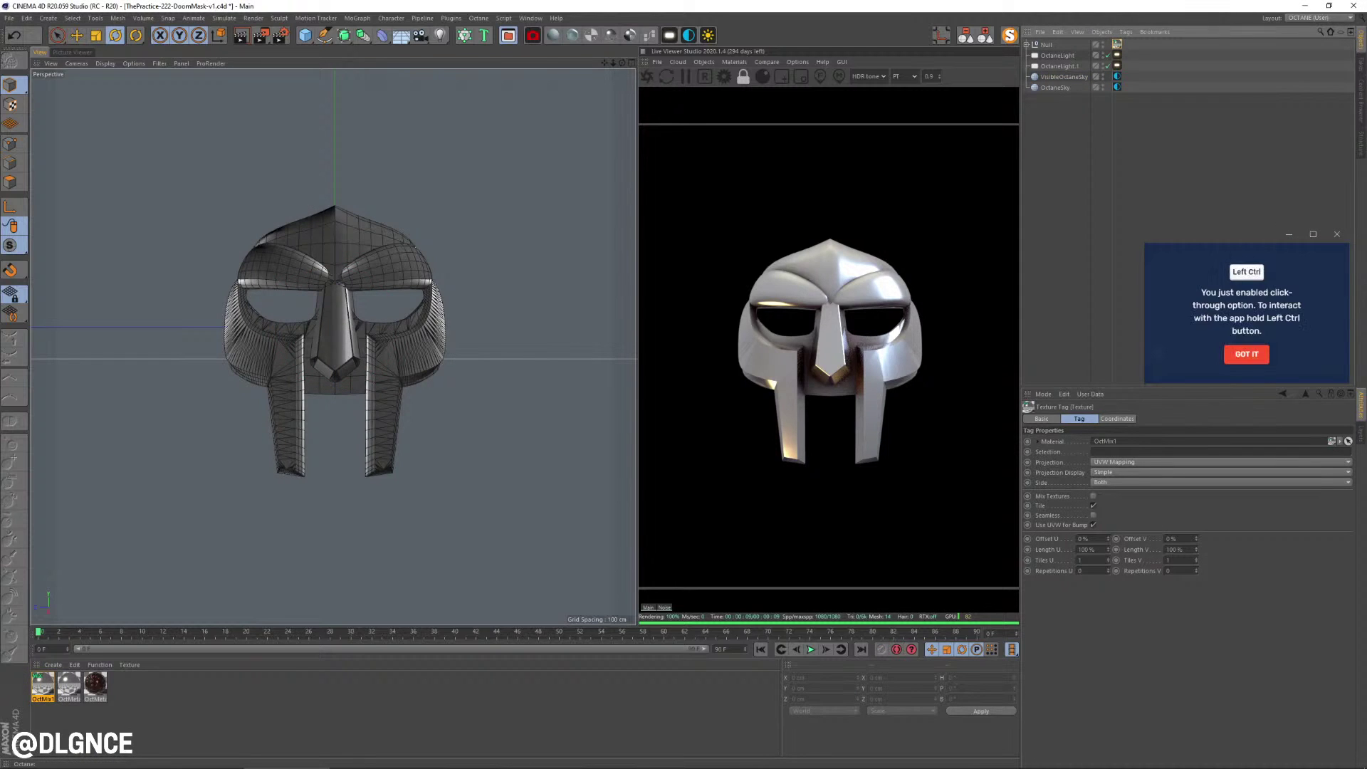
click(1246, 353)
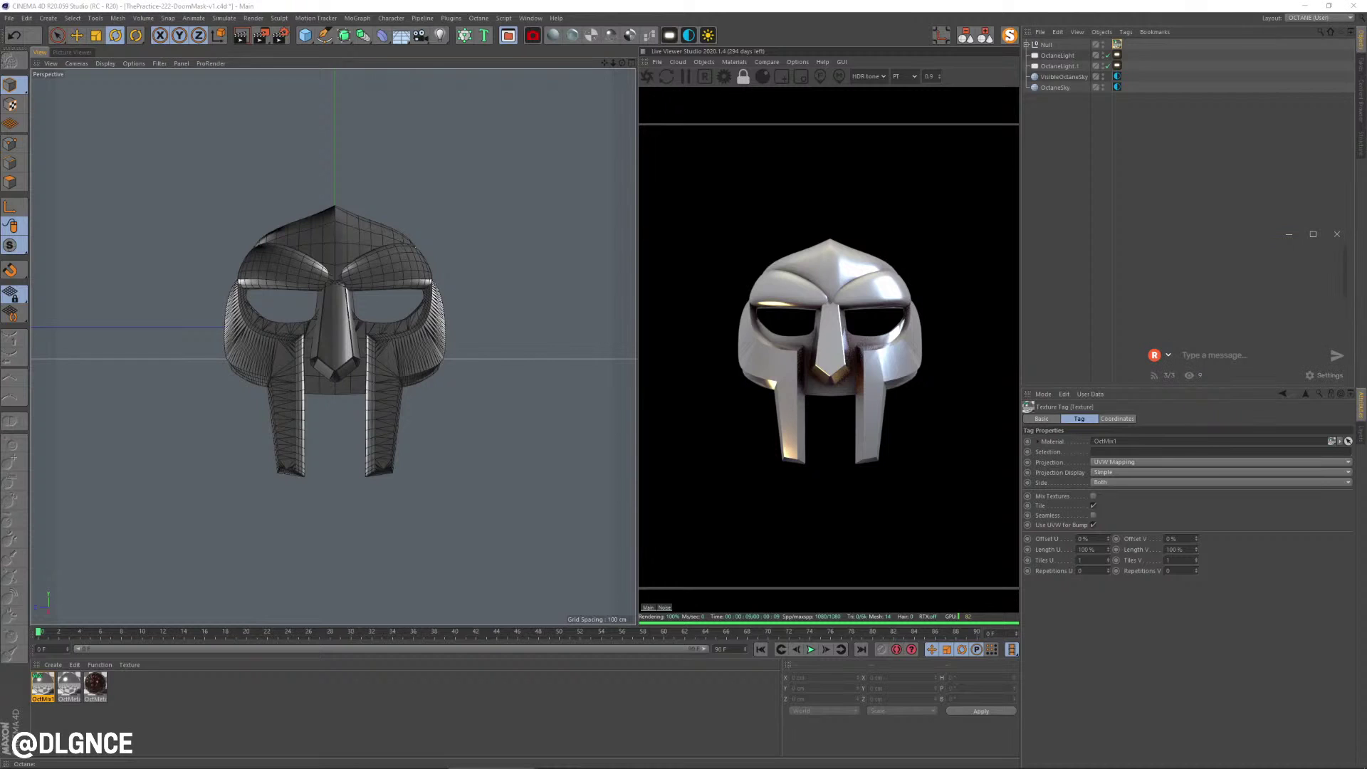
click(1116, 44)
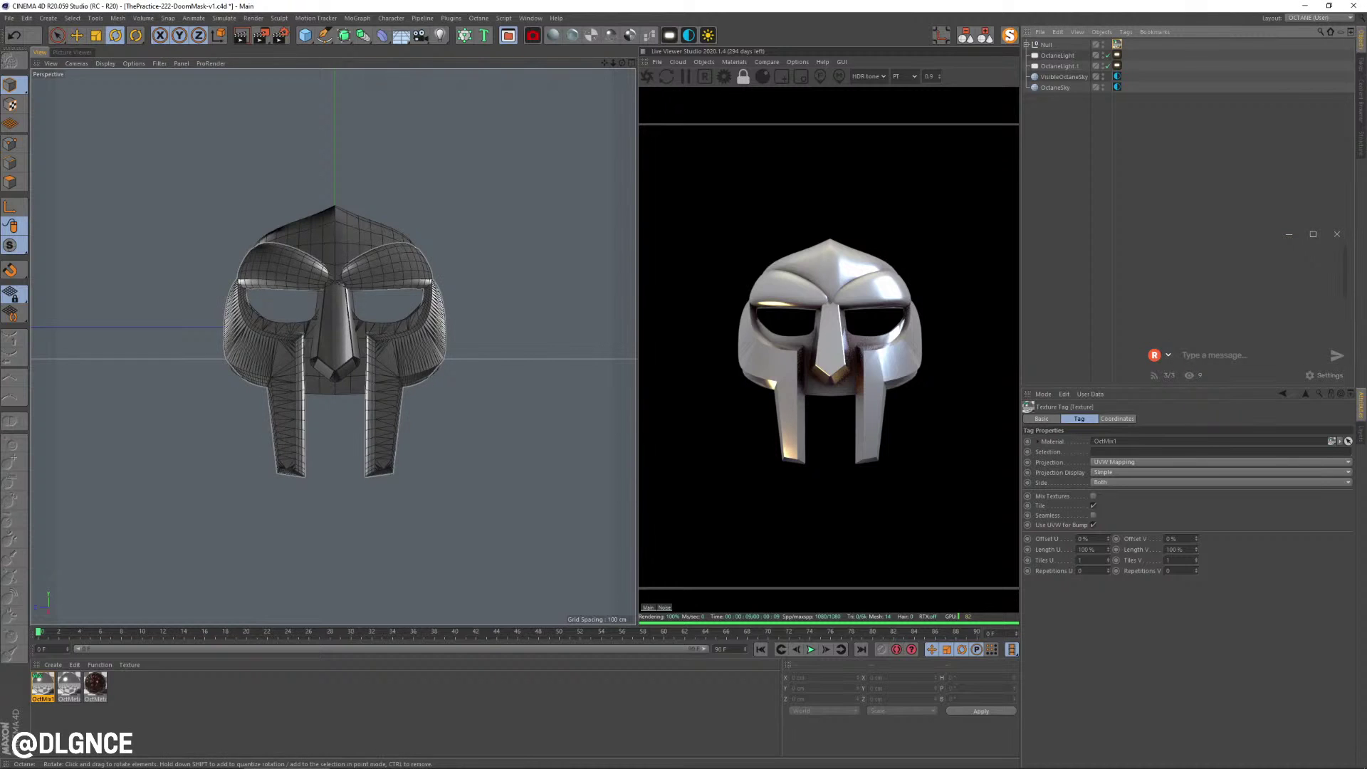
- Select the Loft inside the mask's Symmetry group and set its Mesh Subdivision U to about 120
click(415, 352)
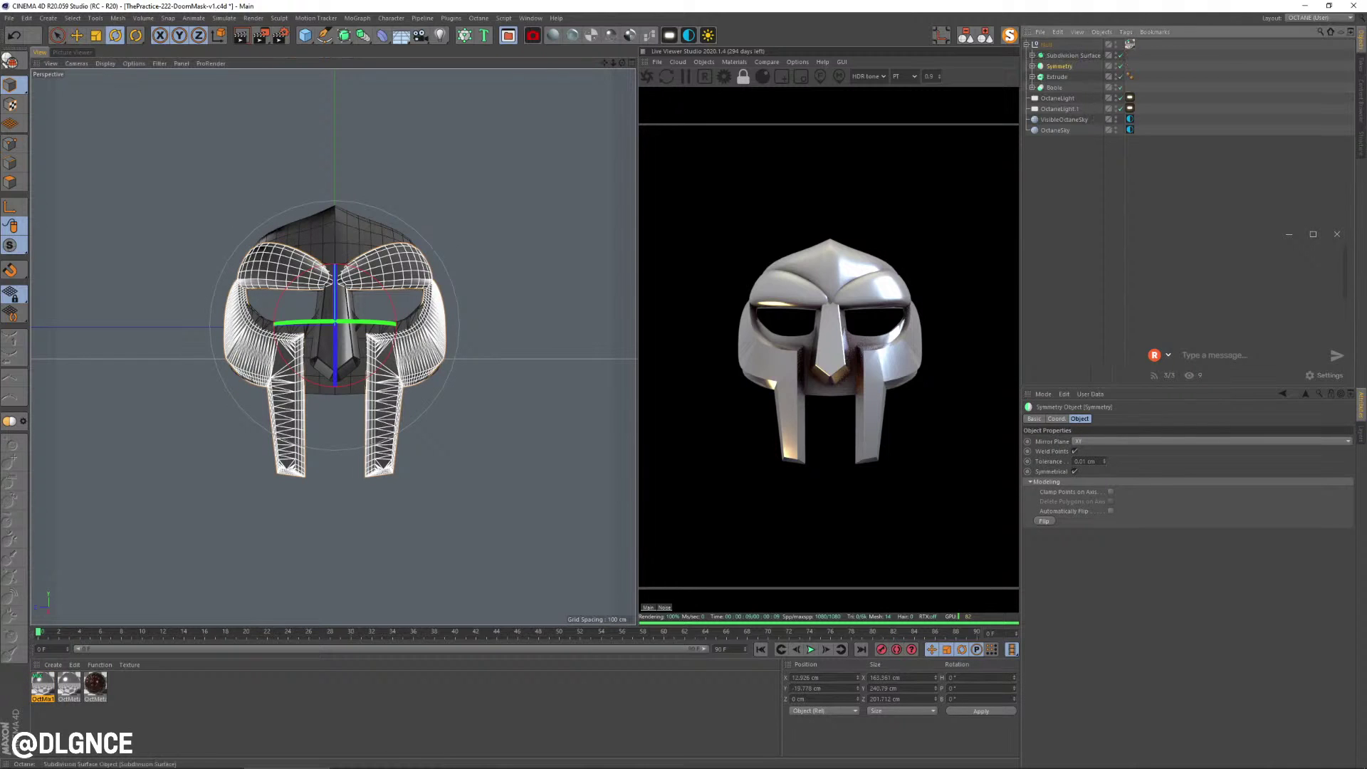
click(1032, 66)
click(1037, 77)
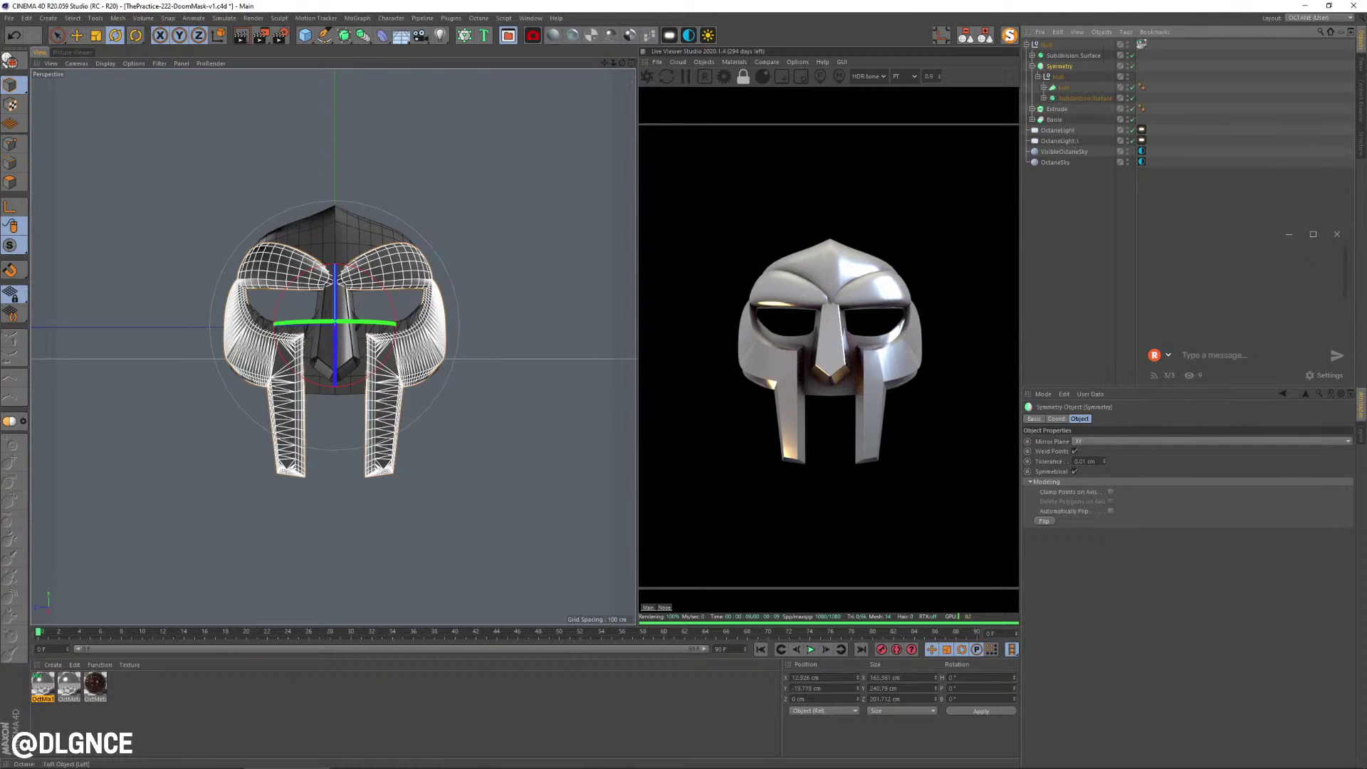
click(1063, 88)
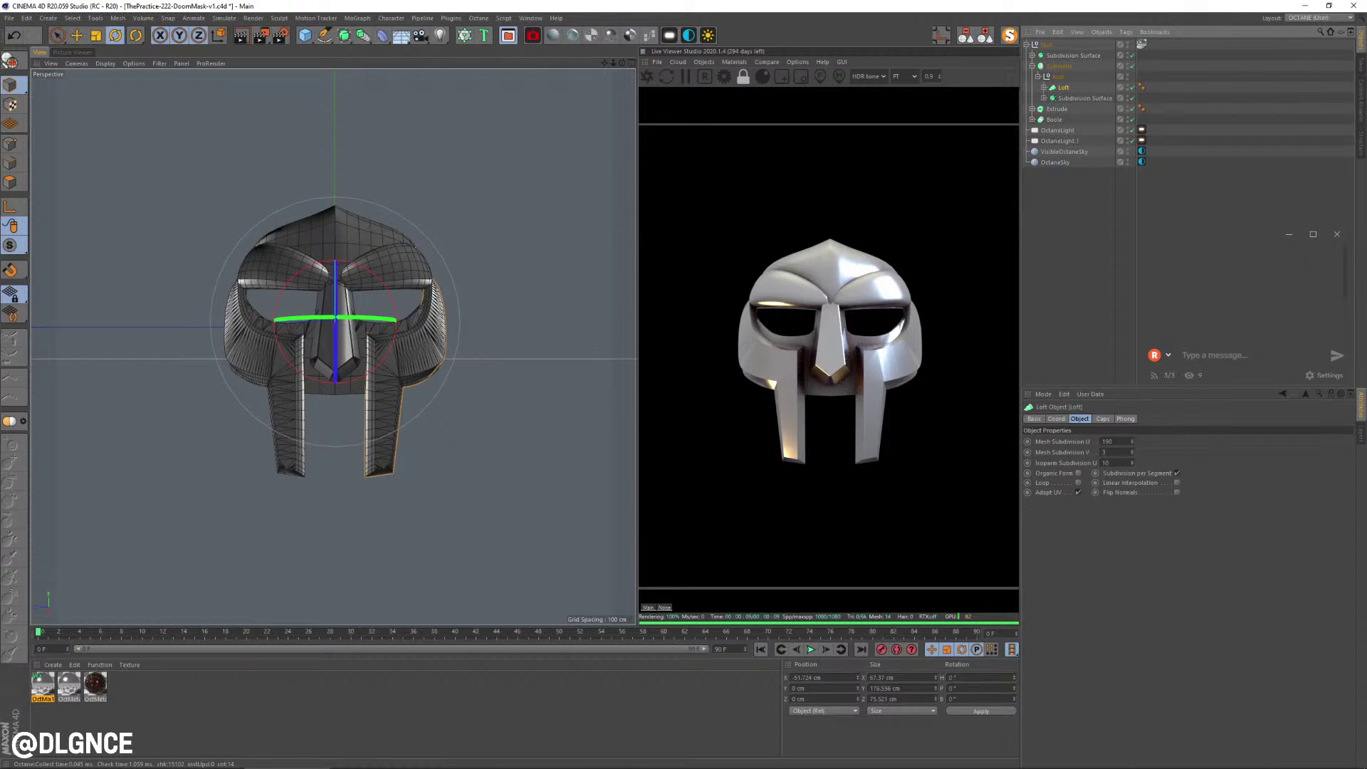
drag(1132, 442, 1132, 493)
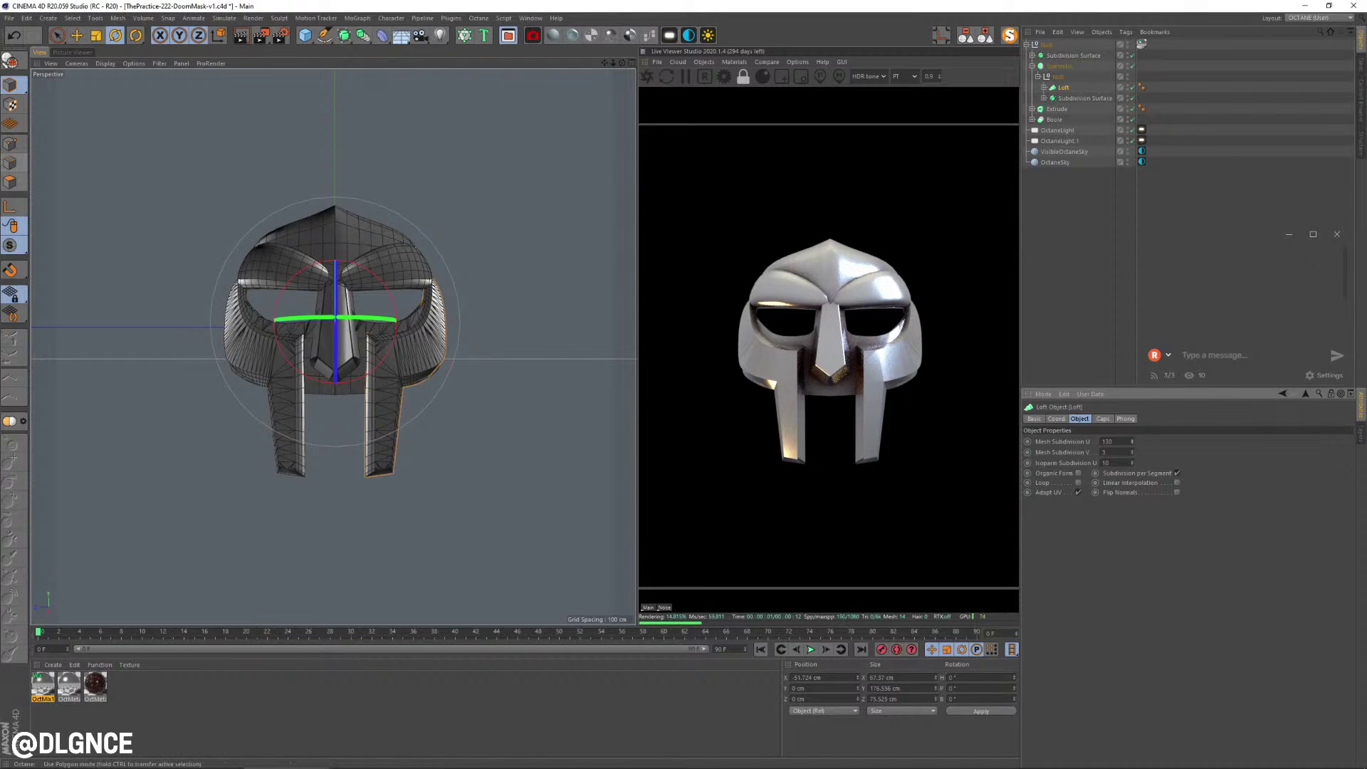
- Move the inner upper point of the Loft's Spline.1 along Z to about -27.7 cm and return to model mode
click(10, 143)
click(1044, 87)
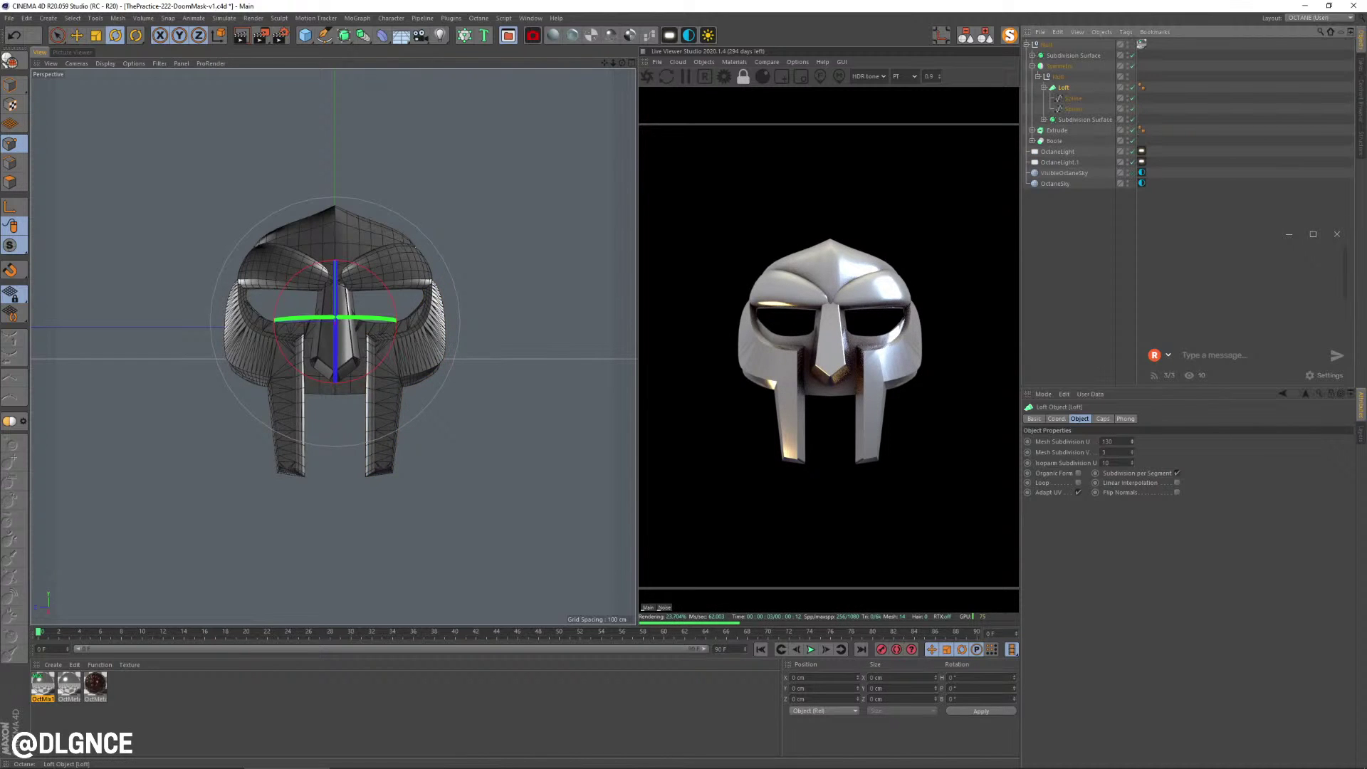
click(1073, 99)
click(1075, 109)
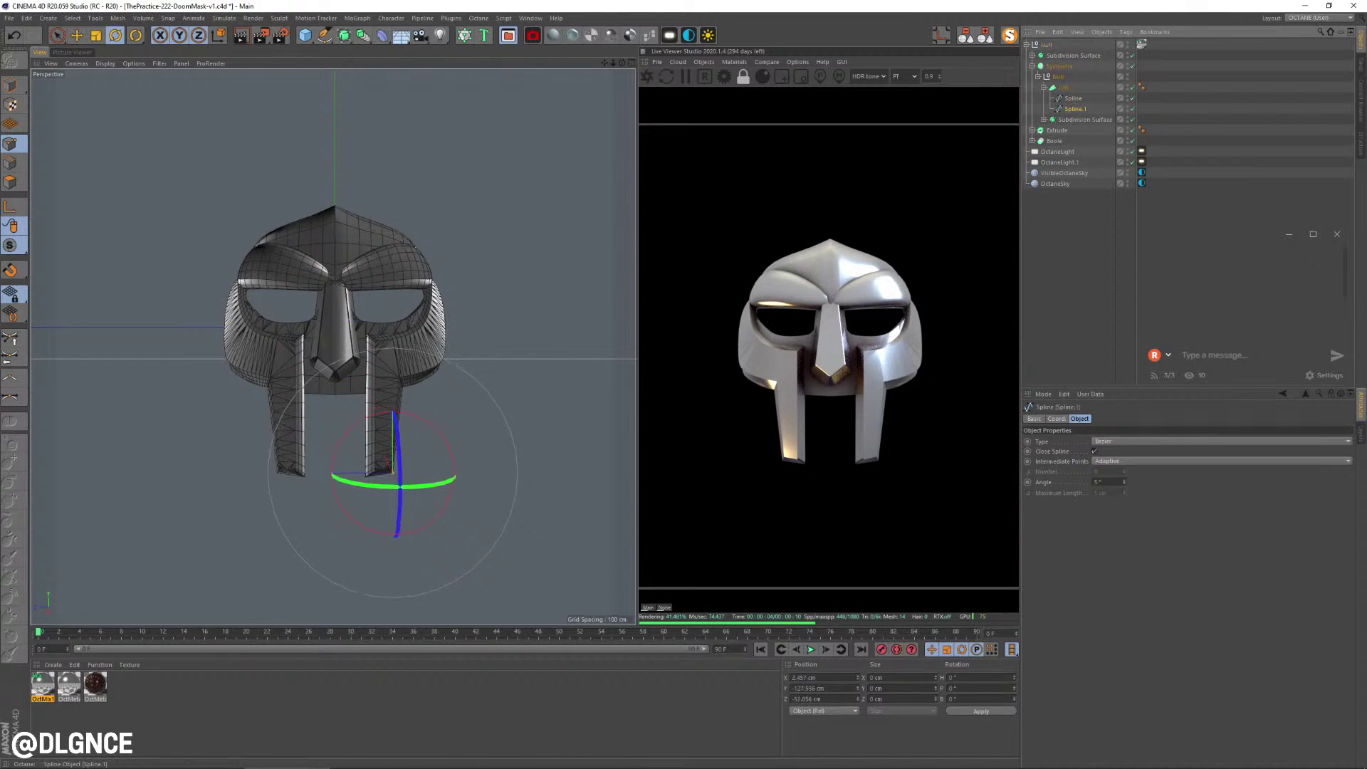
key(space)
click(365, 332)
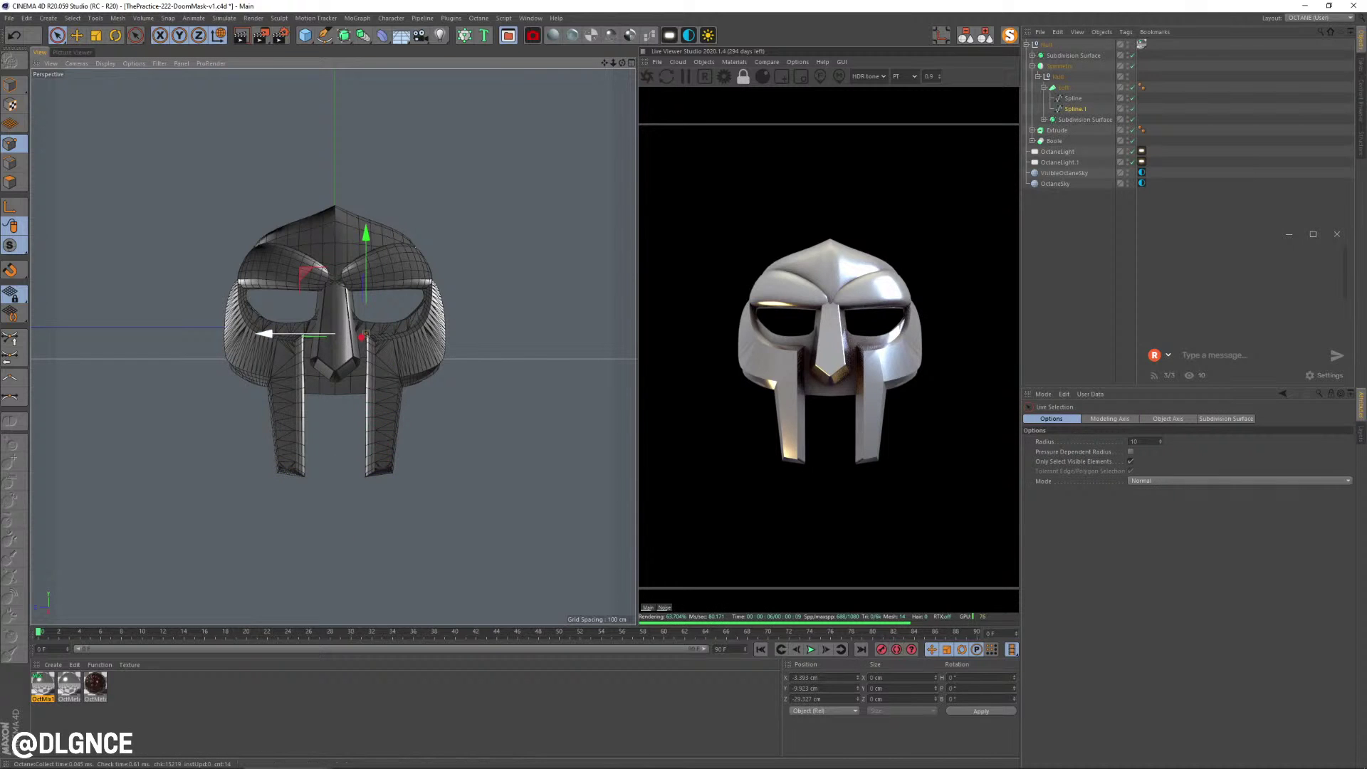
drag(268, 333, 265, 333)
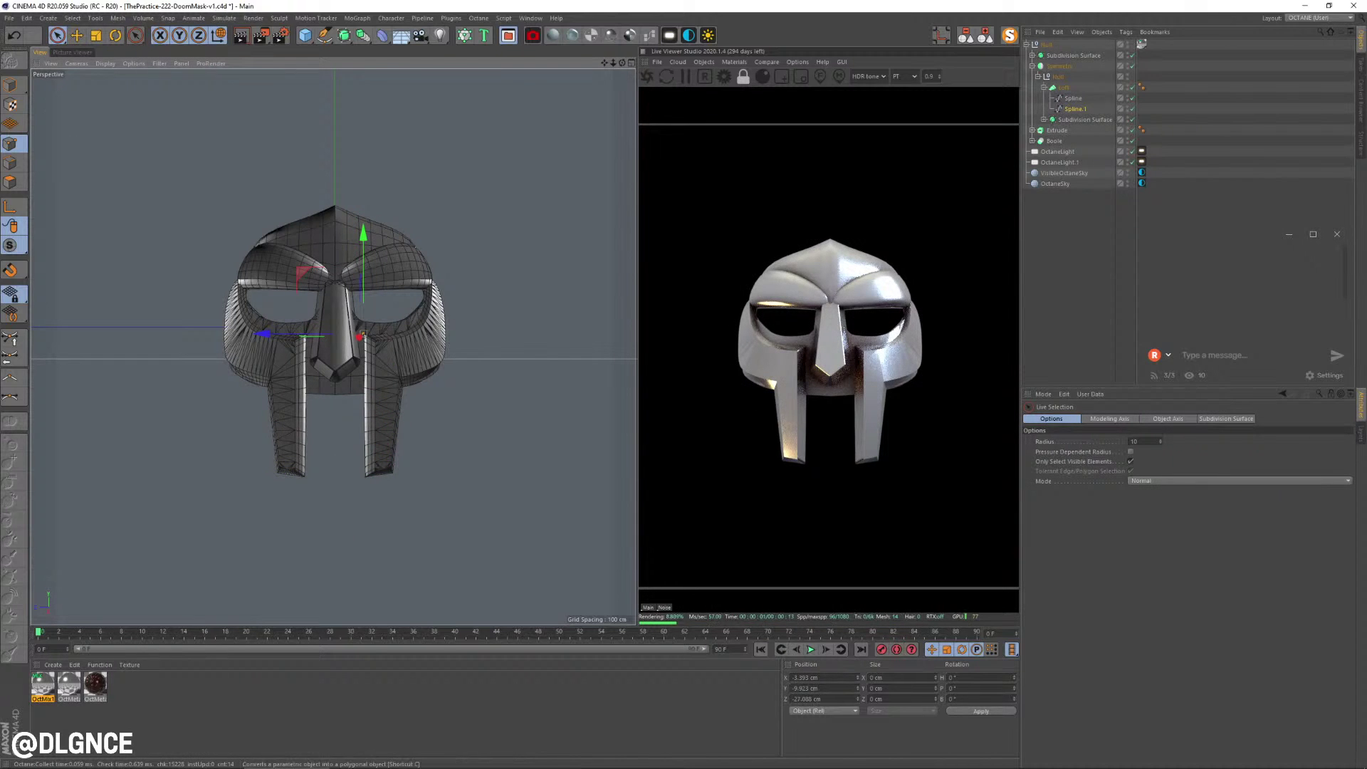
click(12, 84)
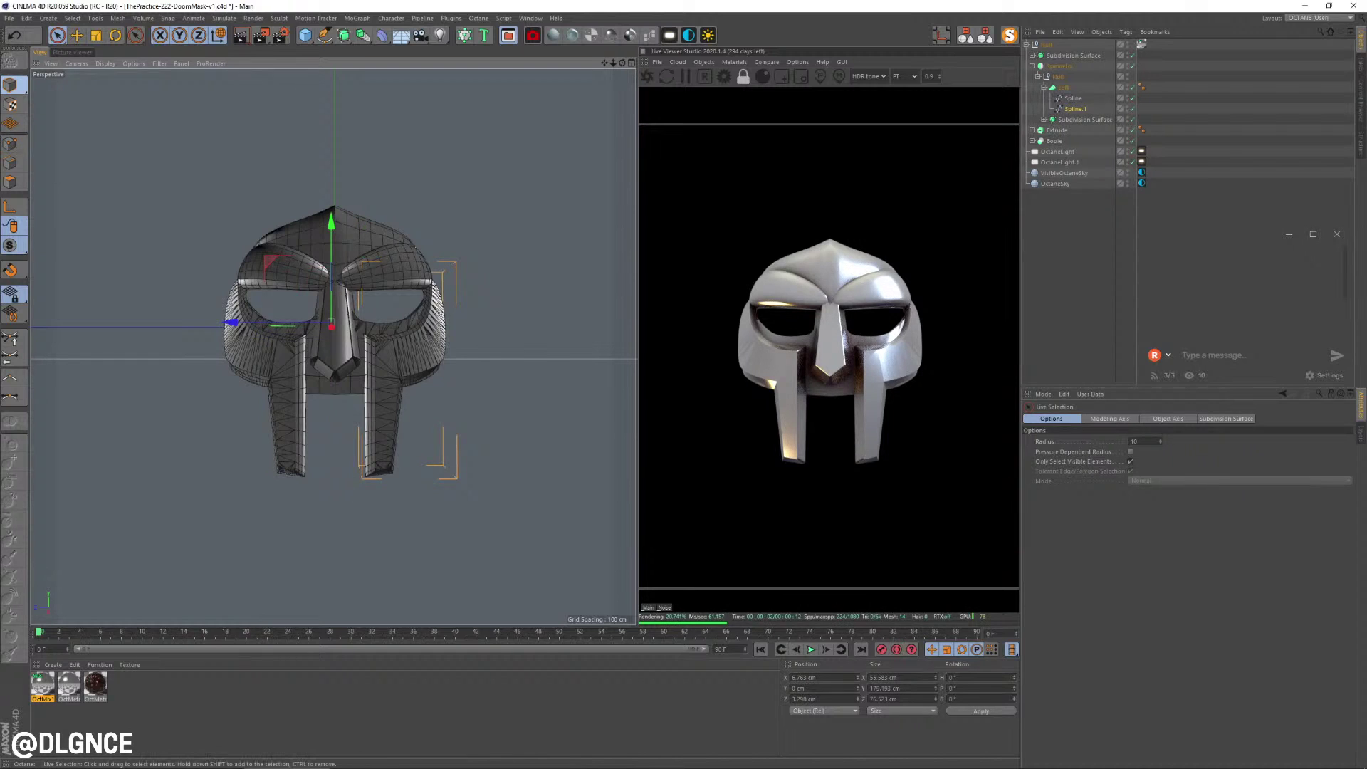
- Select all points of the nose Extrude's spline and scale them vertically to about 111%
click(347, 354)
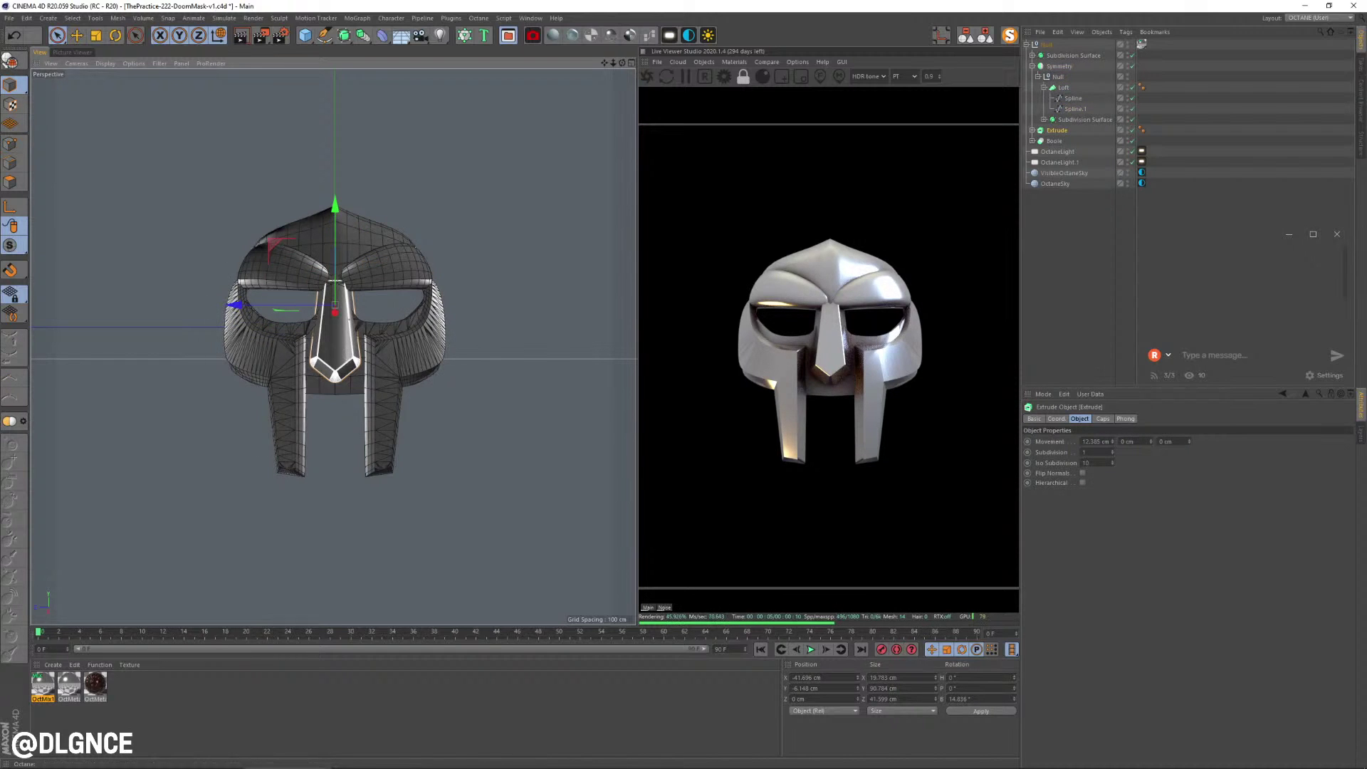
click(1033, 131)
click(1062, 141)
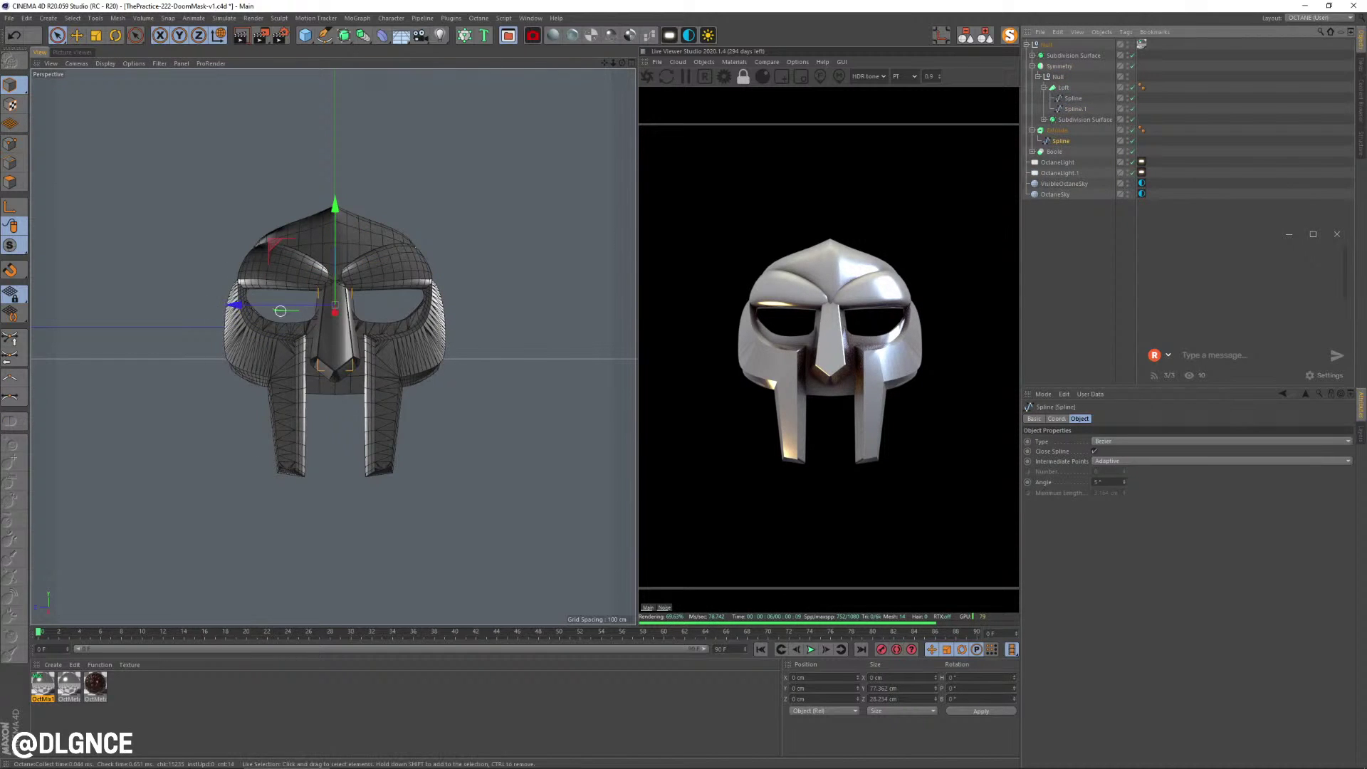
key(ctrl+a)
click(1061, 141)
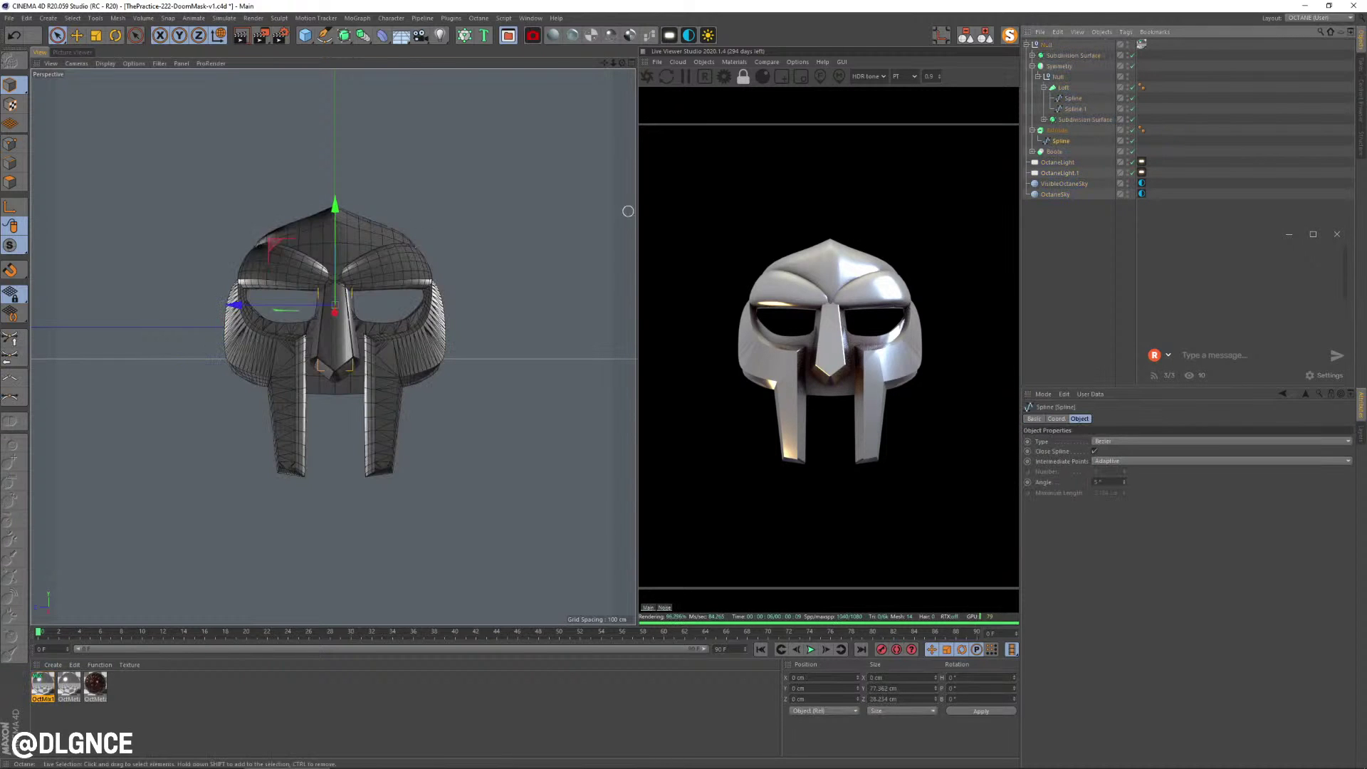
click(10, 143)
key(t)
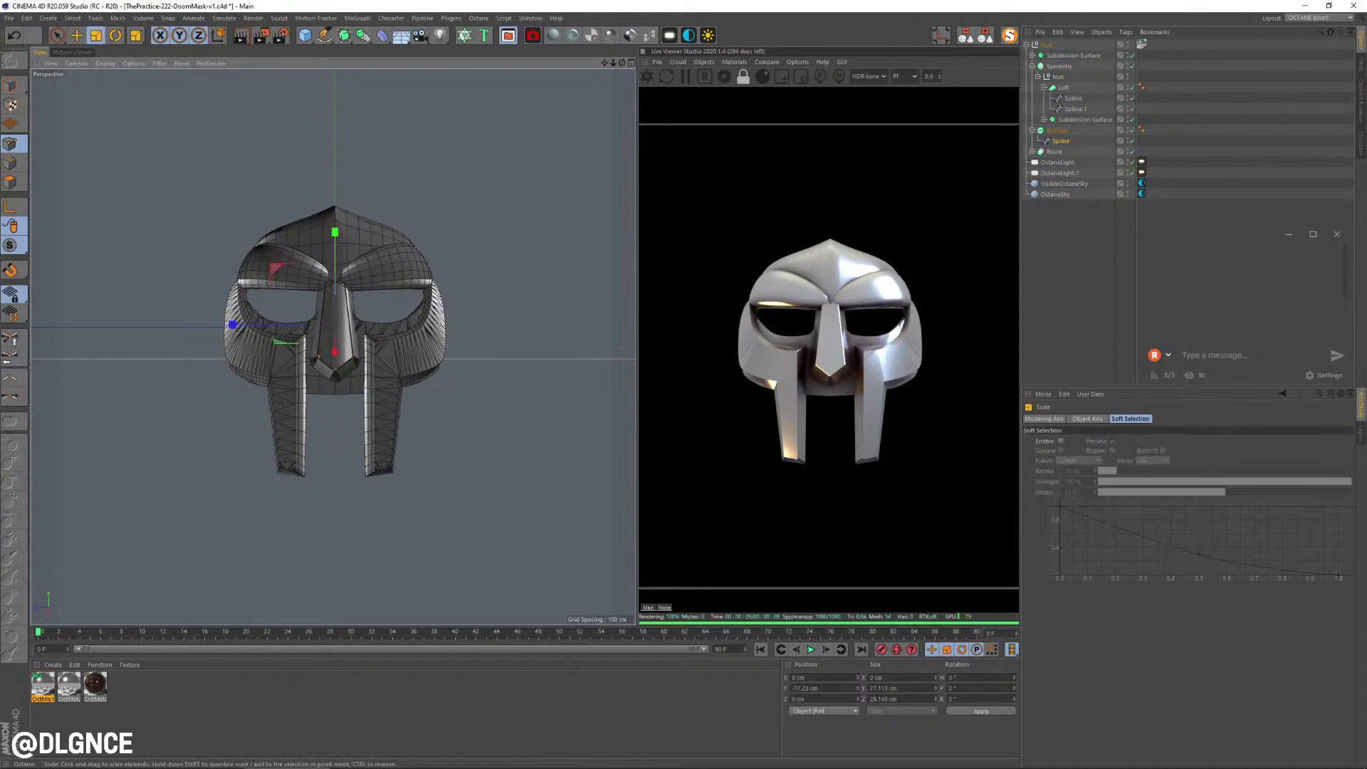
drag(336, 231, 336, 223)
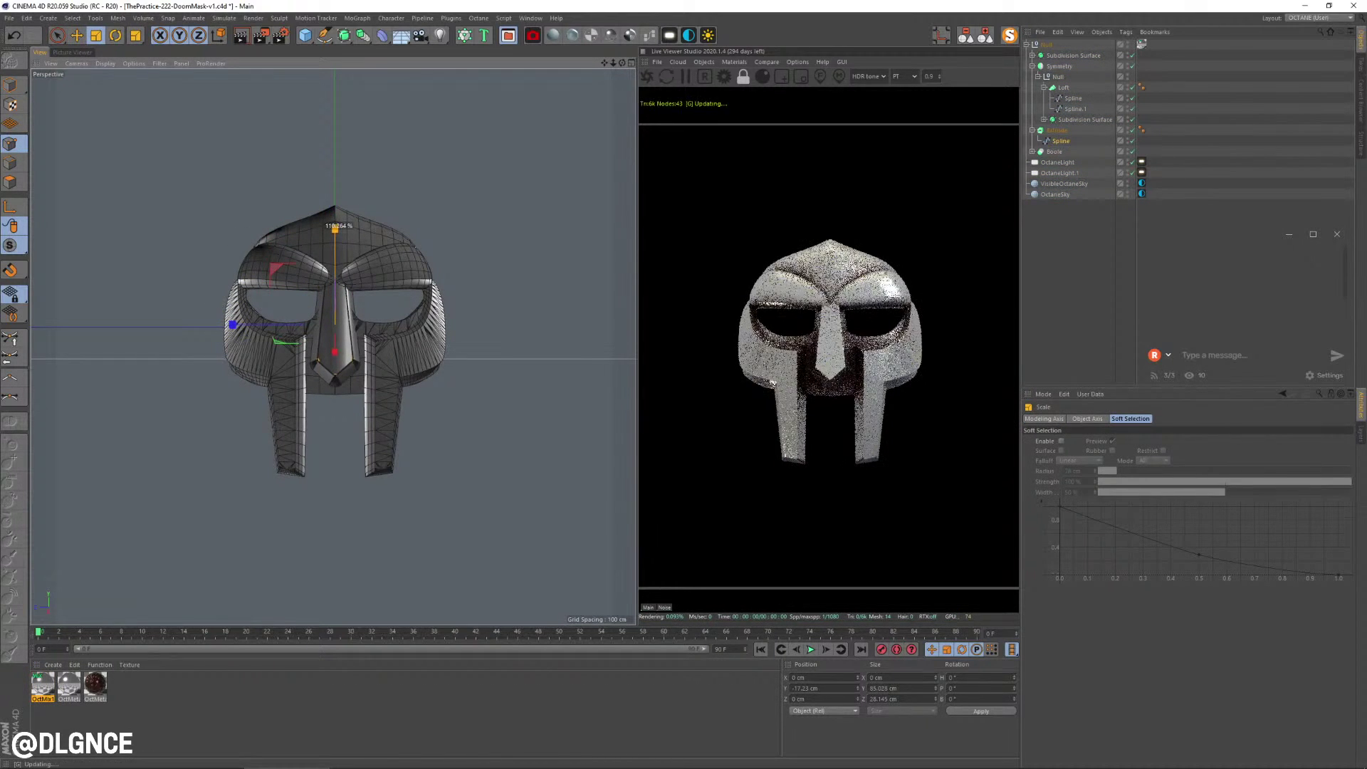
- Fine-tune the scale of the nose spline's points along Z and return to model mode
mouse_move(232, 325)
mouse_down()
mouse_move(281, 324)
mouse_move(232, 324)
mouse_up()
click(10, 85)
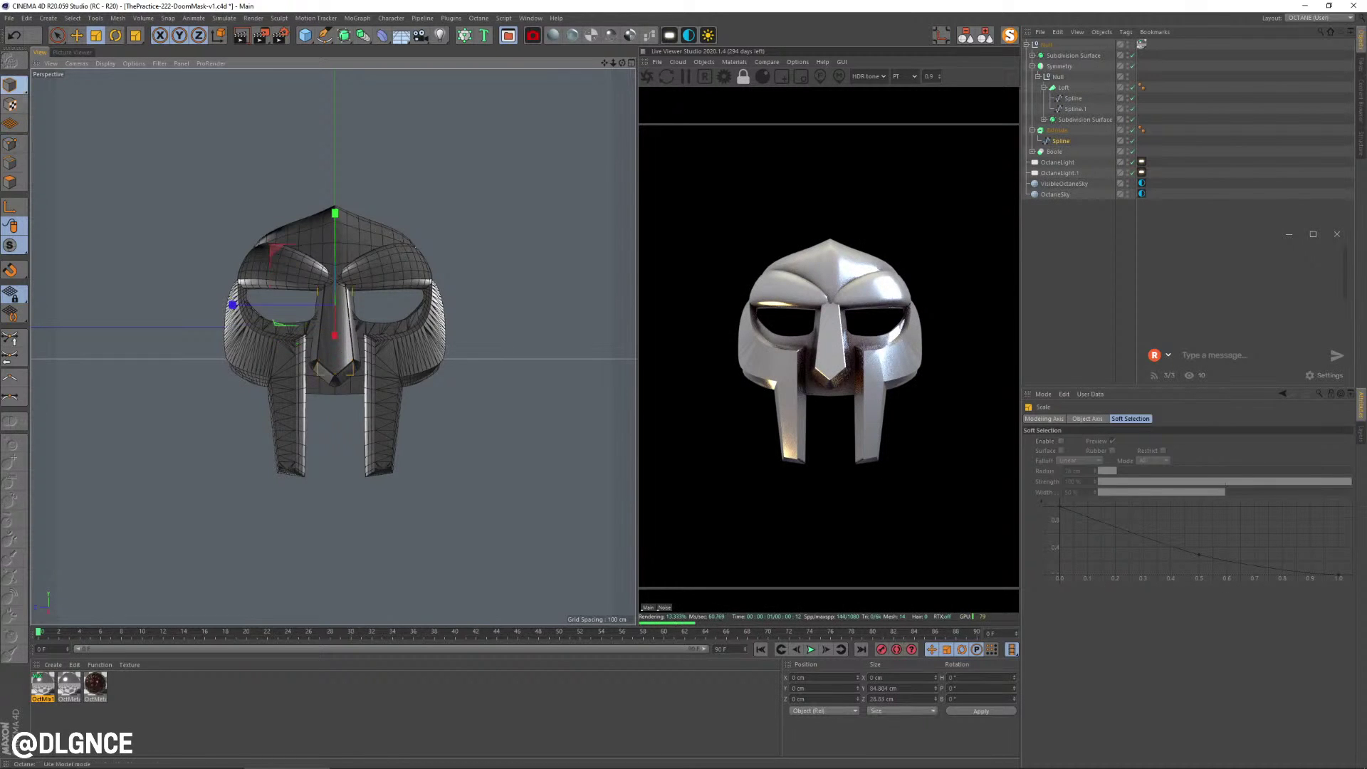
- Select OctaneLight.1 in the top view and move it about 200 cm further from the mask along X
click(1065, 183)
key(F5)
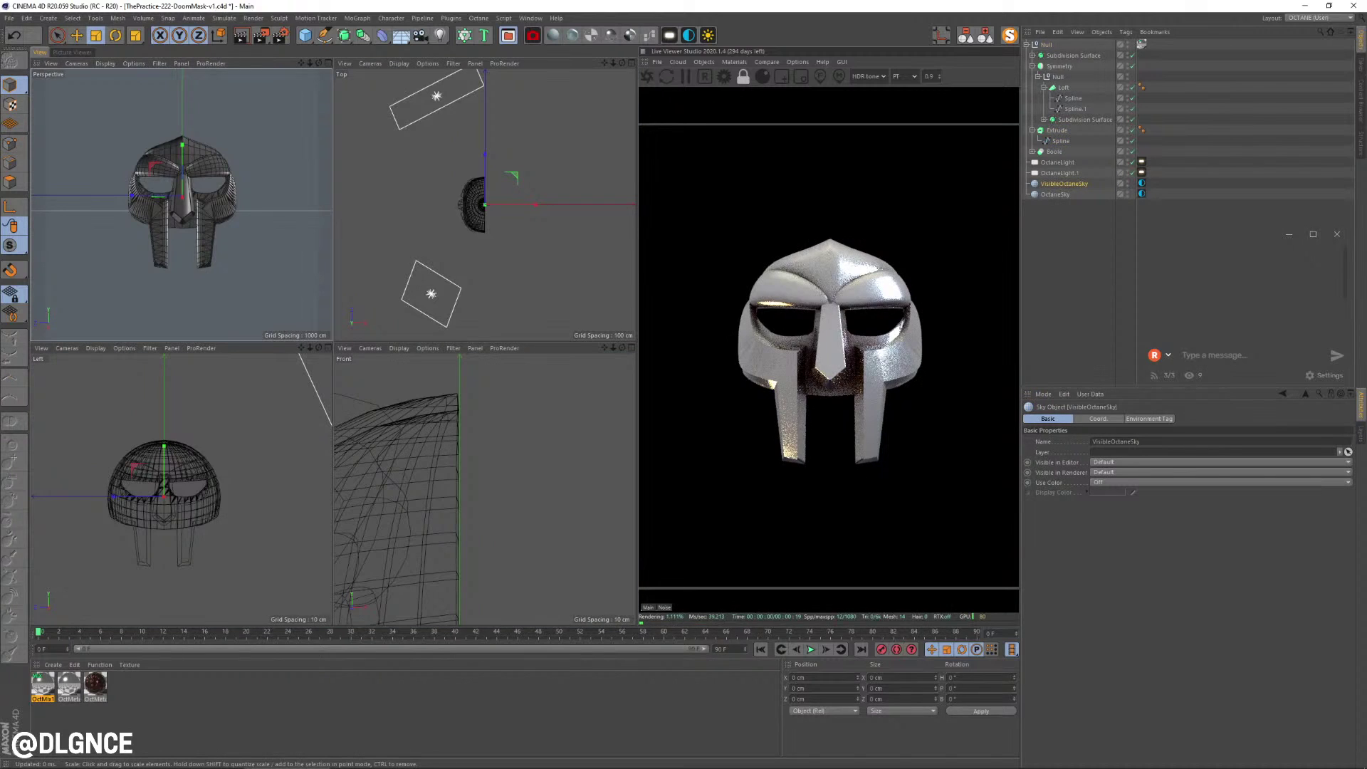
click(436, 96)
key(e)
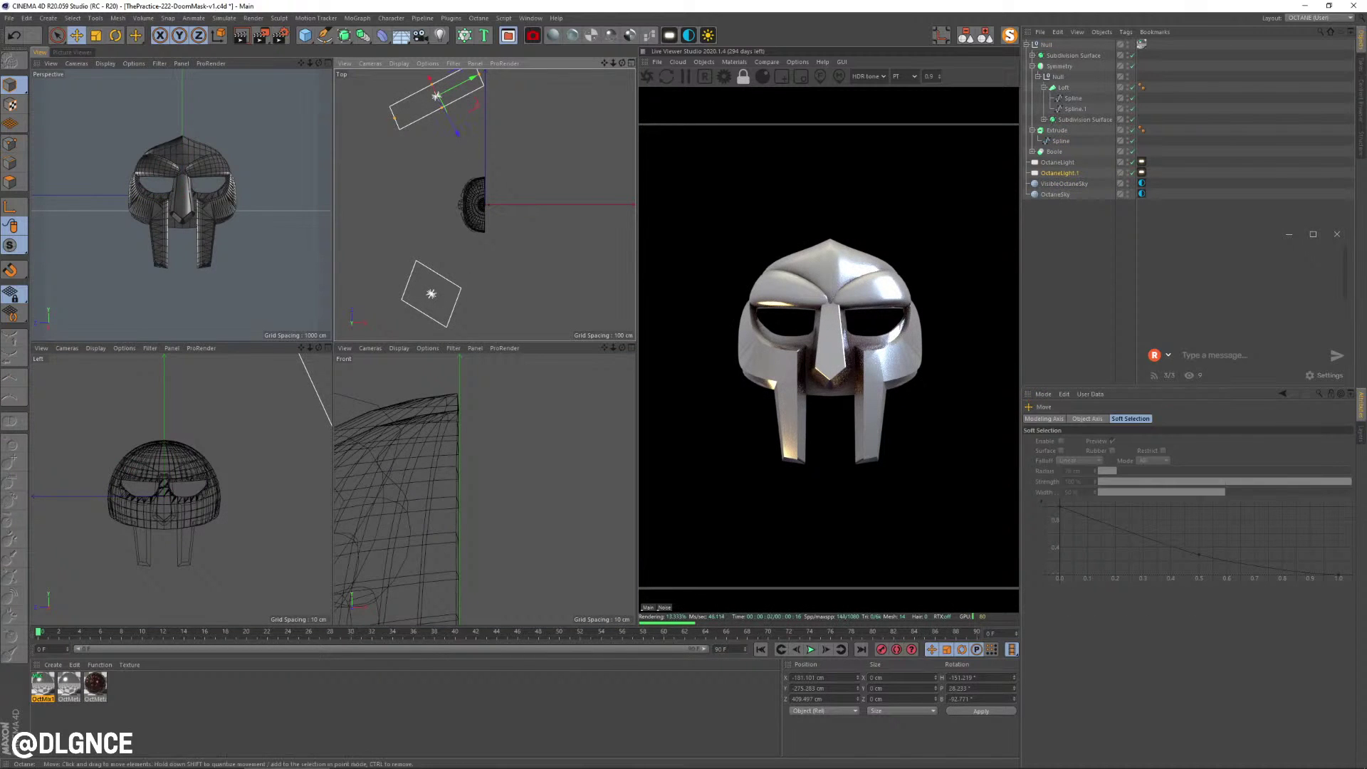
drag(475, 105, 420, 98)
- Rotate OctaneLight.1 to a heading of about -170° so it angles toward the mask
key(r)
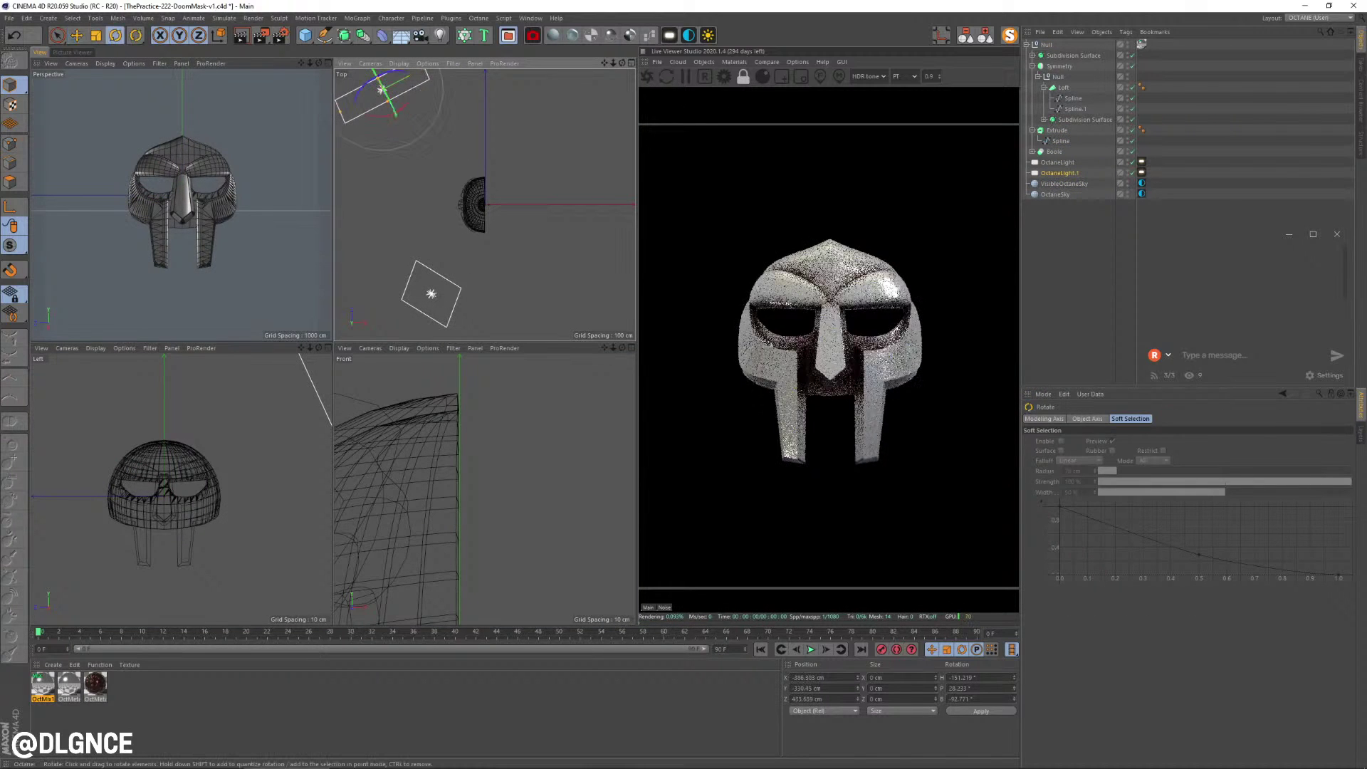
scroll(180, 433, down, 5)
alt+middle_drag(180, 434, 243, 426)
drag(131, 547, 116, 554)
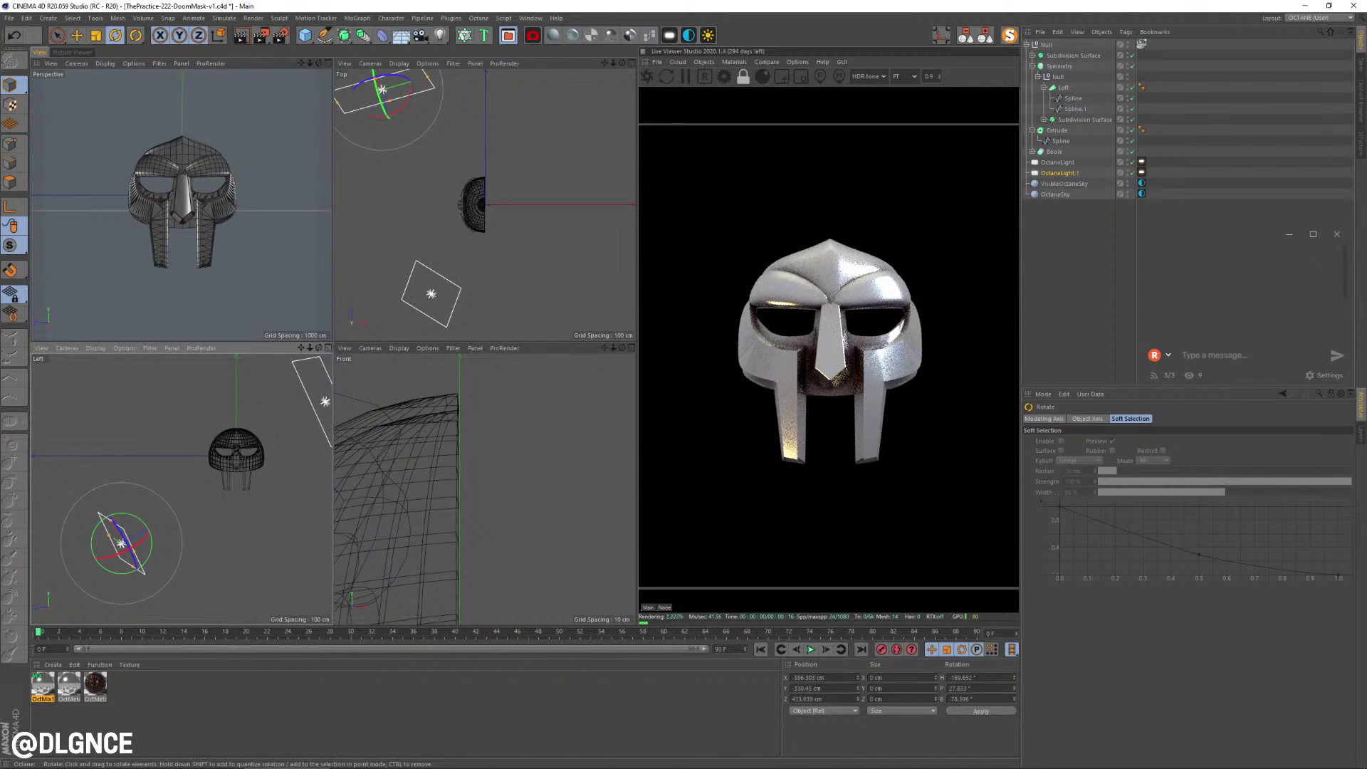
- Raise OctaneLight.1 and shift it further from the mask, to about 449 cm along Z
key(e)
key(r)
key(e)
drag(102, 504, 97, 464)
drag(131, 515, 136, 518)
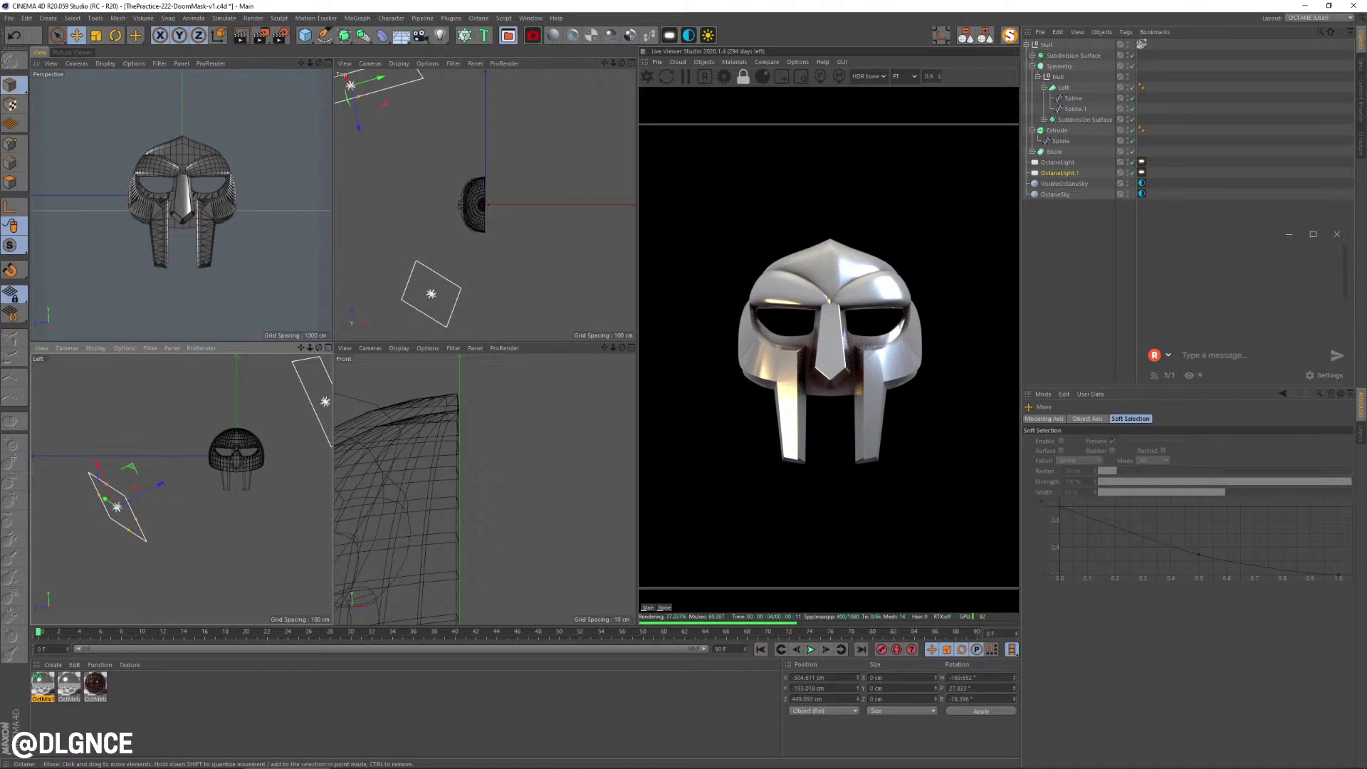
- Raise OctaneLight to about Y 254 cm and rotate it slightly to a heading of about -30°
click(325, 401)
alt+middle_drag(325, 401, 257, 447)
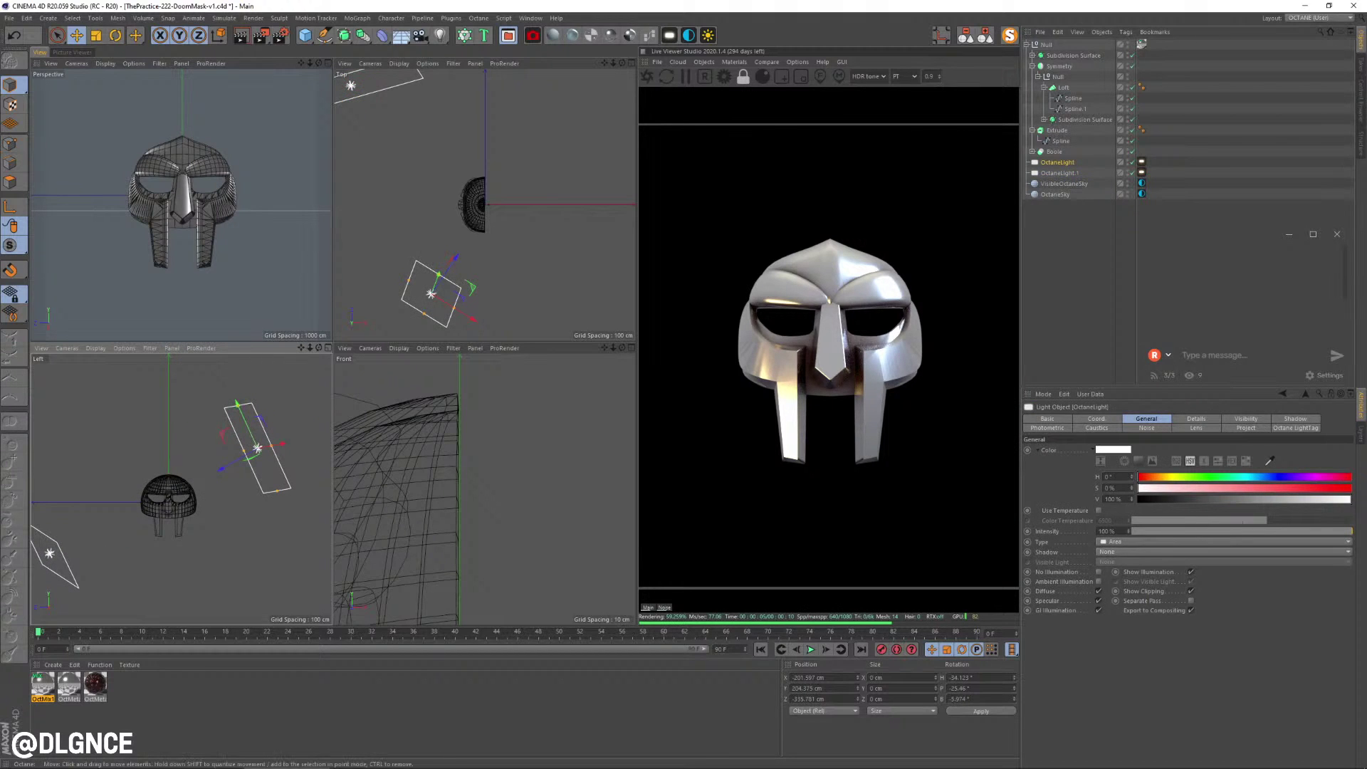
drag(258, 448, 255, 438)
key(r)
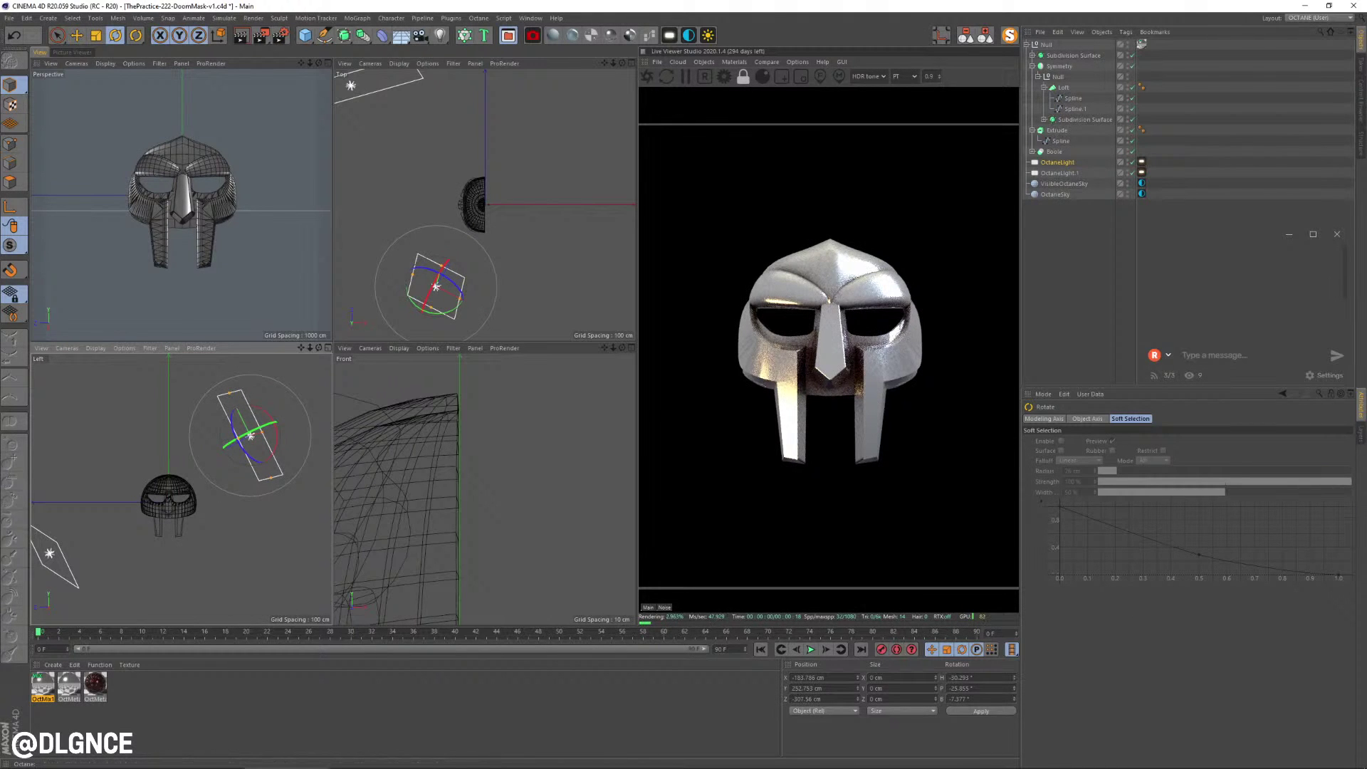
- Add an Octane camera from the perspective view, place it below OctaneSky in the hierarchy and look through it
middle_click(262, 274)
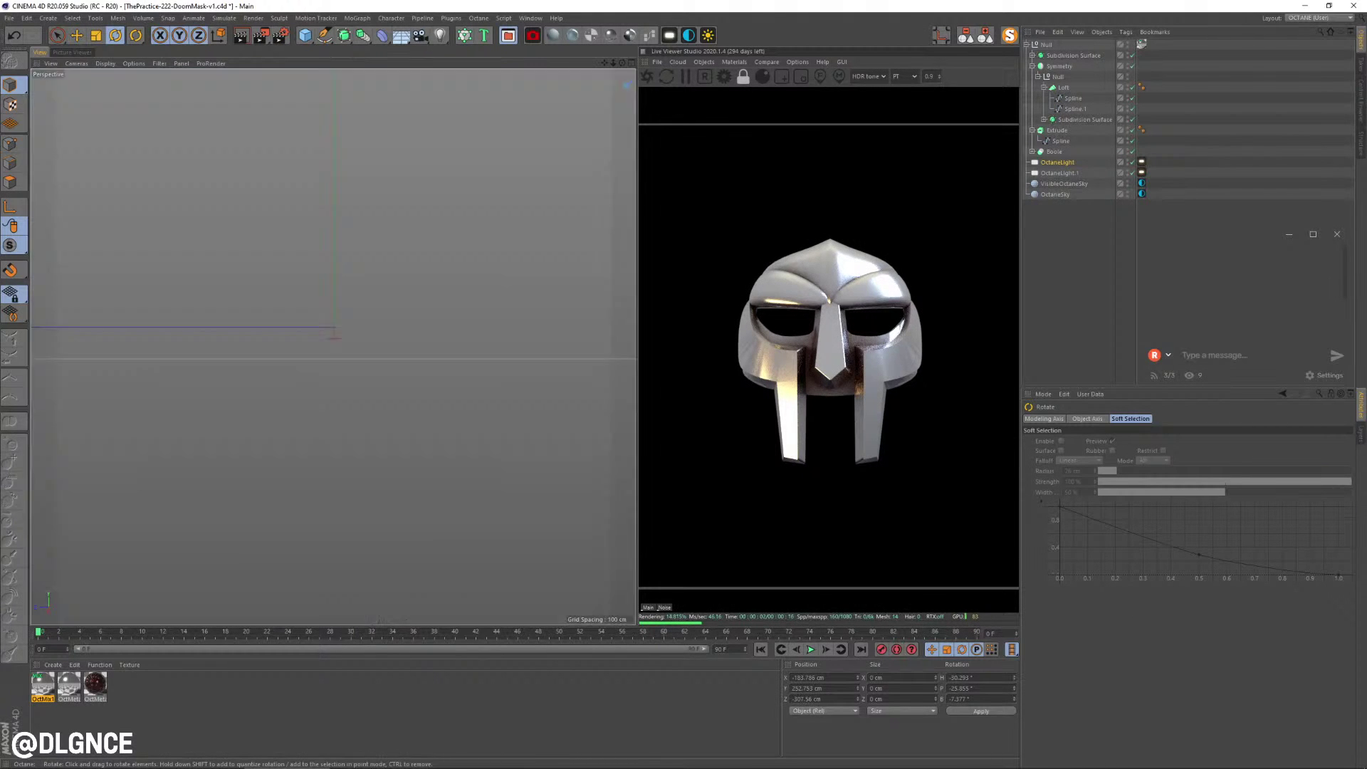
click(365, 233)
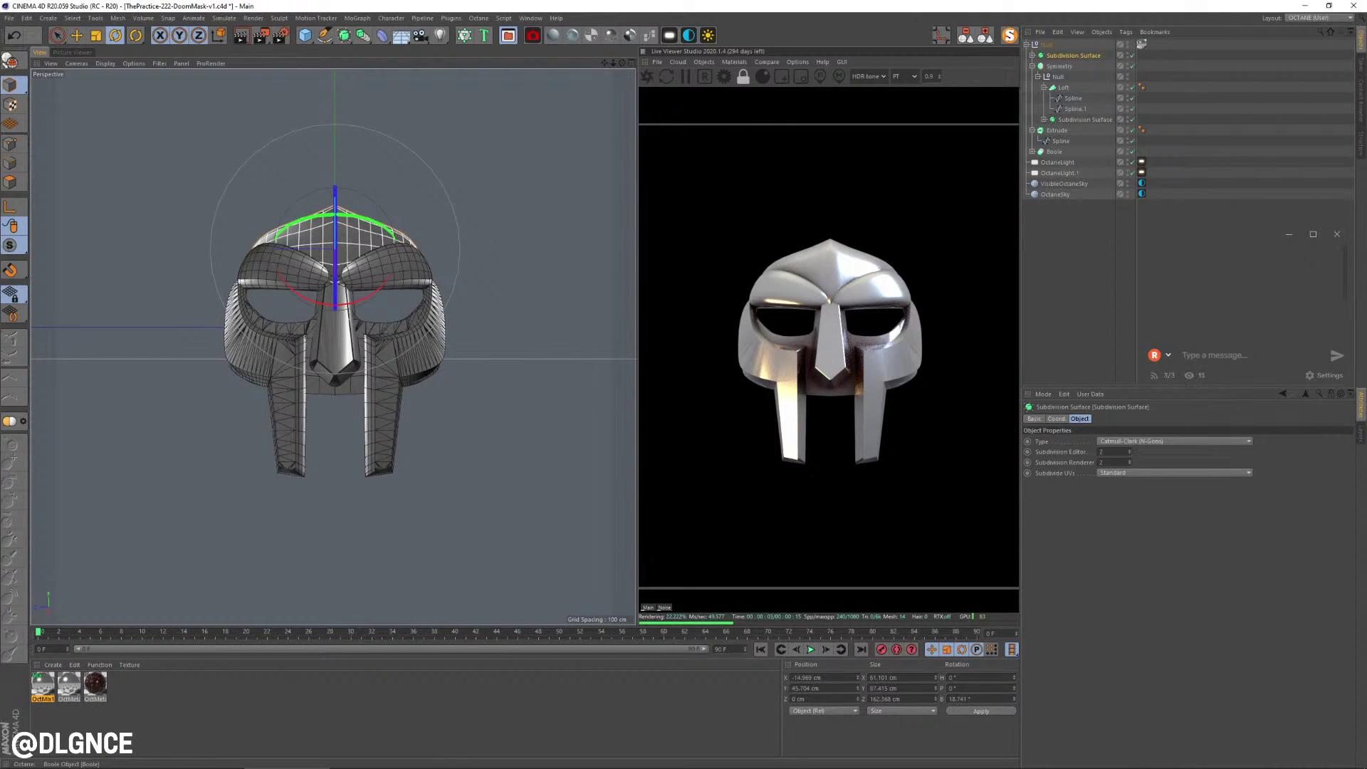
click(532, 36)
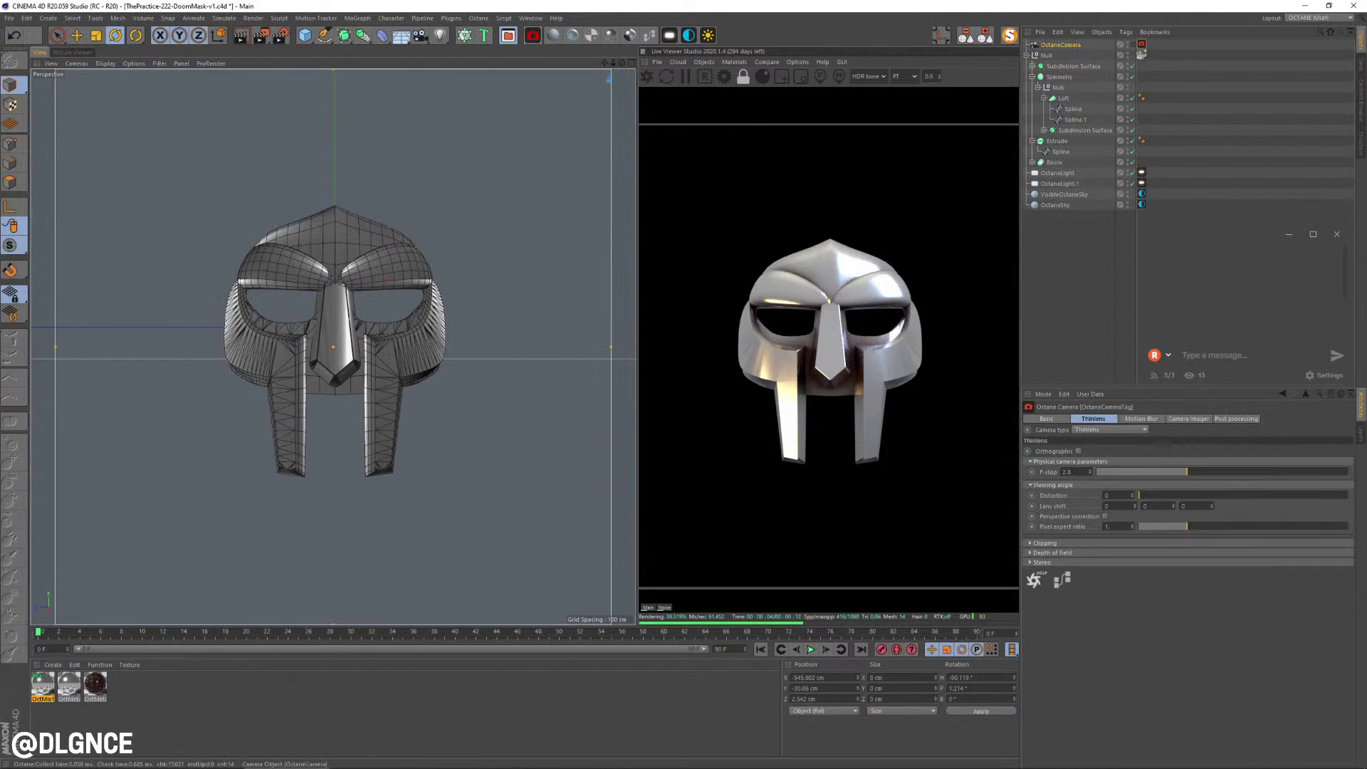
drag(1061, 45, 1061, 217)
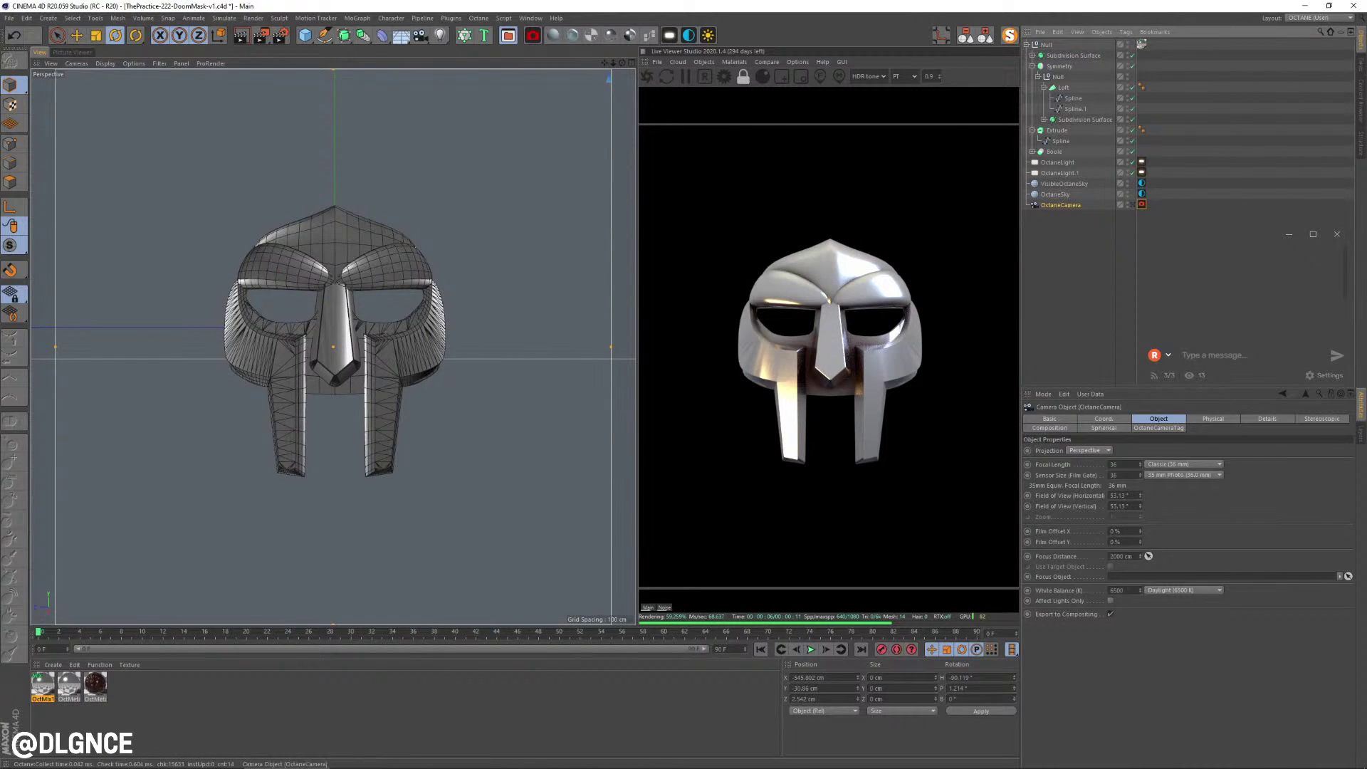
click(1133, 205)
click(955, 551)
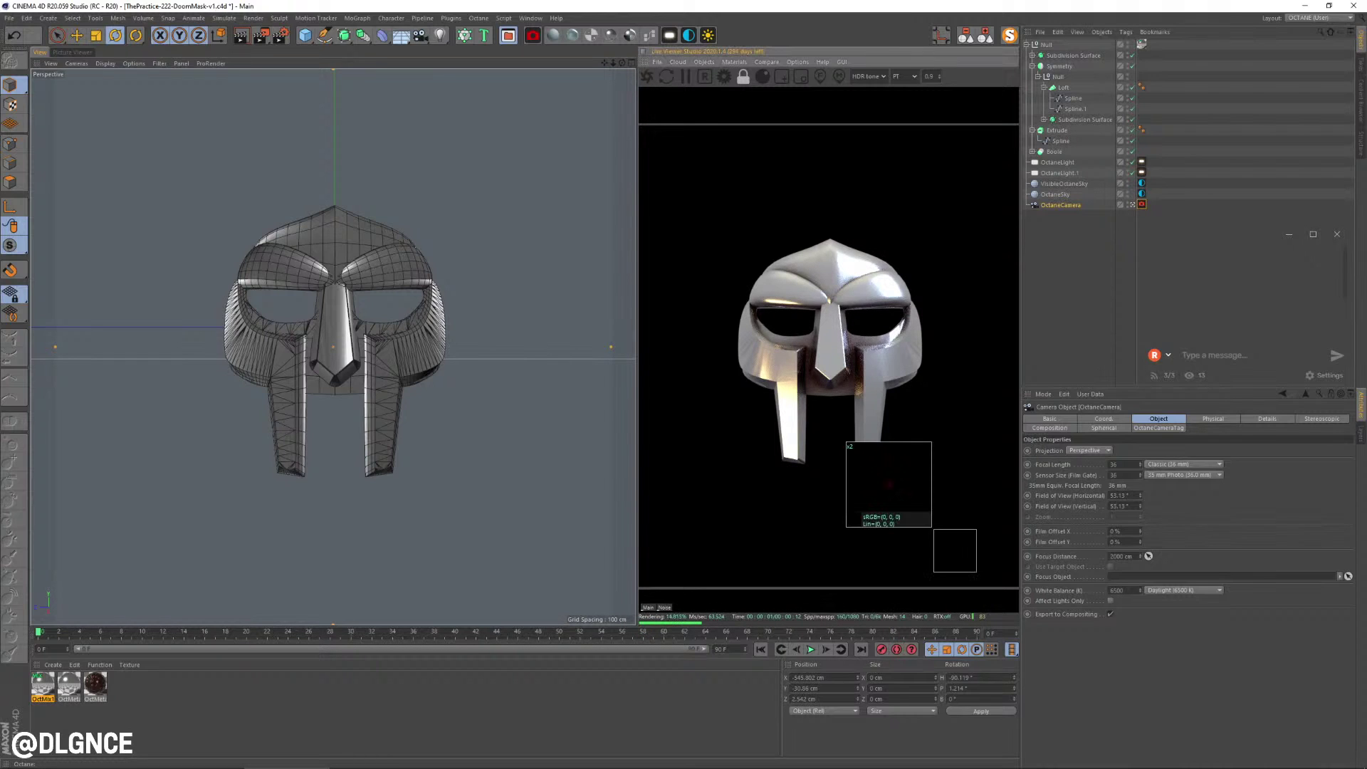
- Set the OctaneCamera's Z position to 0 cm and its rotation to H -90° and P 0°
click(816, 699)
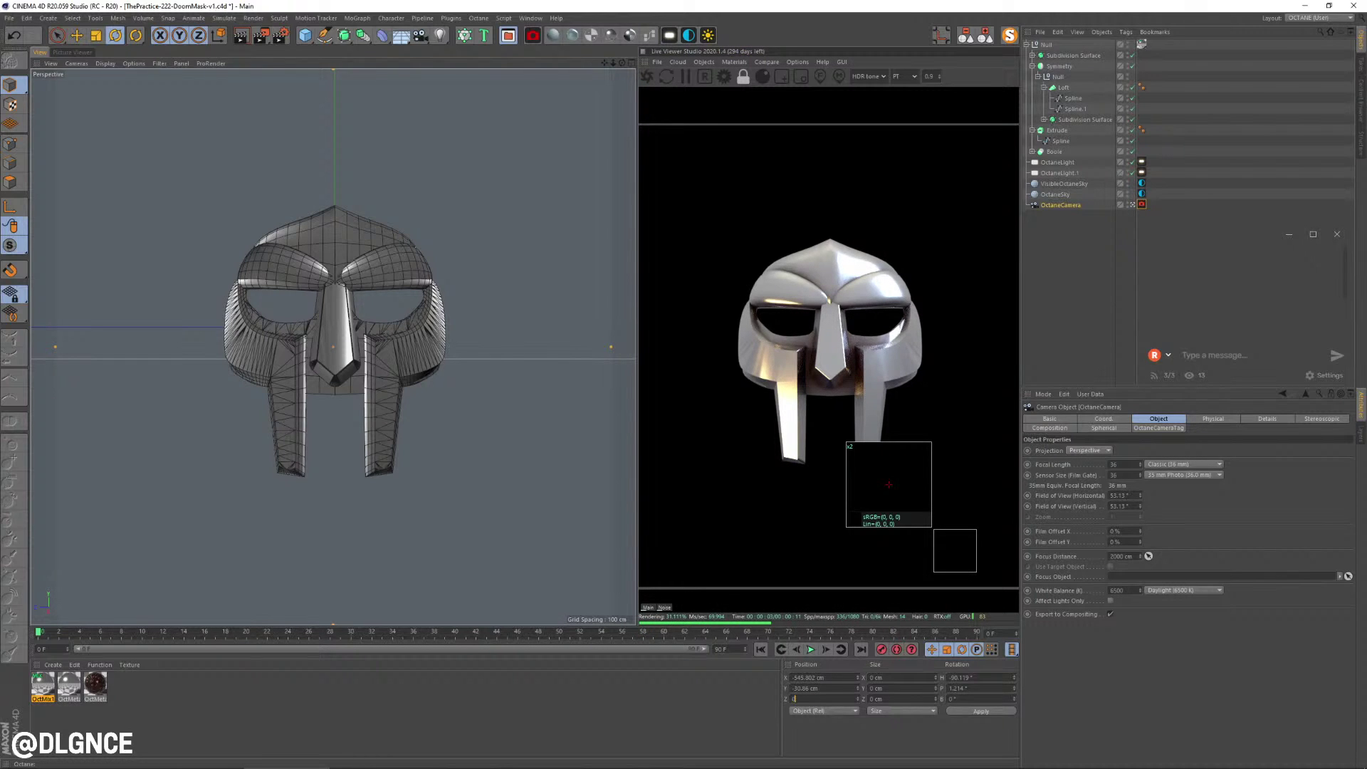
text(0)
key(Tab)
key(Tab)
key(Tab)
key(Tab)
text(-900)
key(Return)
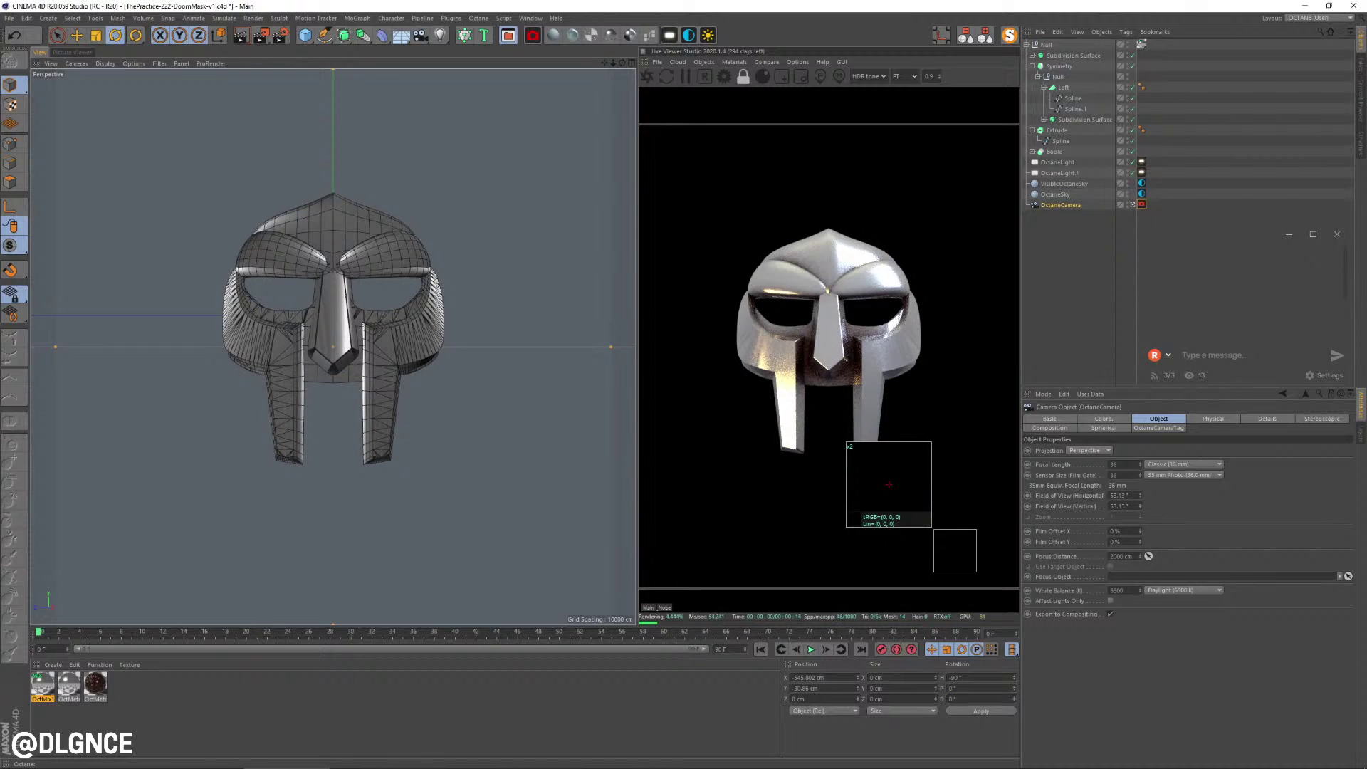
- Raise the OctaneCamera vertically by about 20 cm in the front view and return to the full perspective view
key(F5)
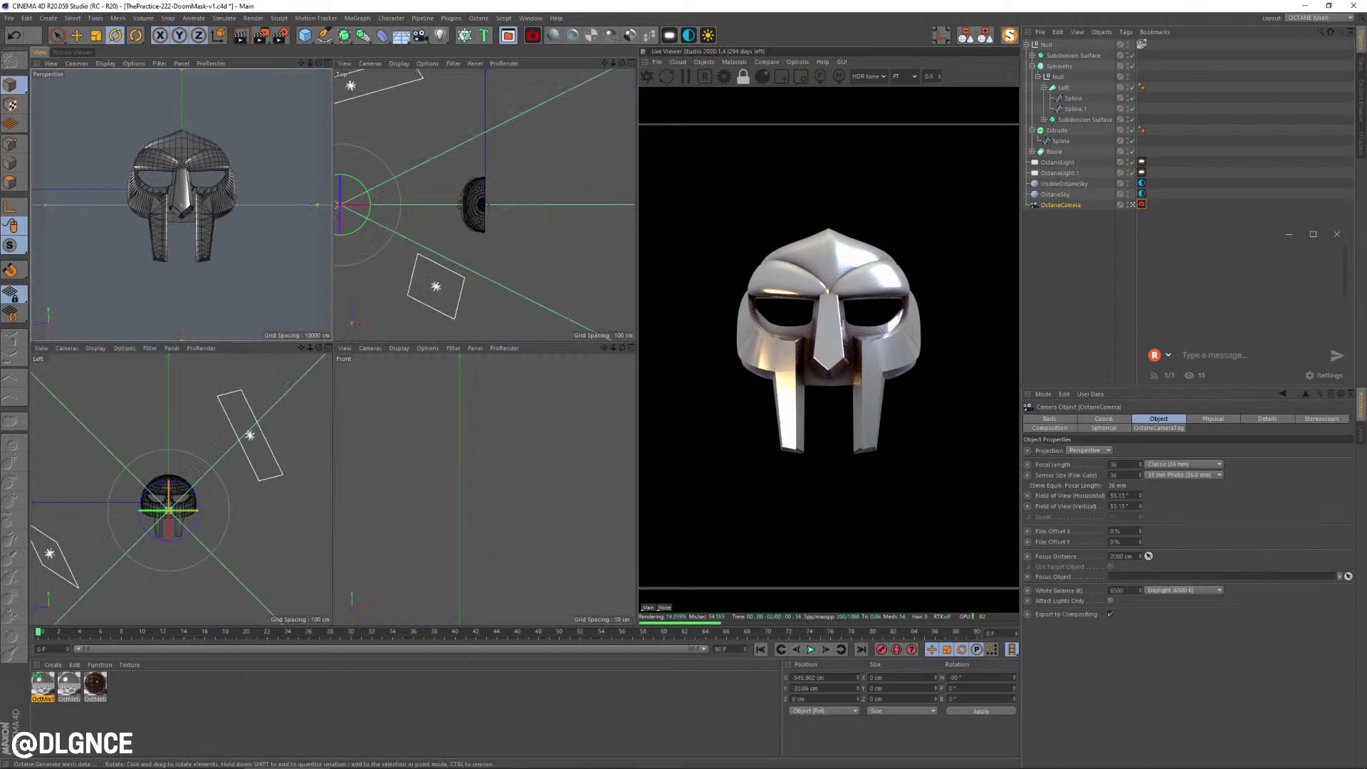
scroll(461, 494, down, 4)
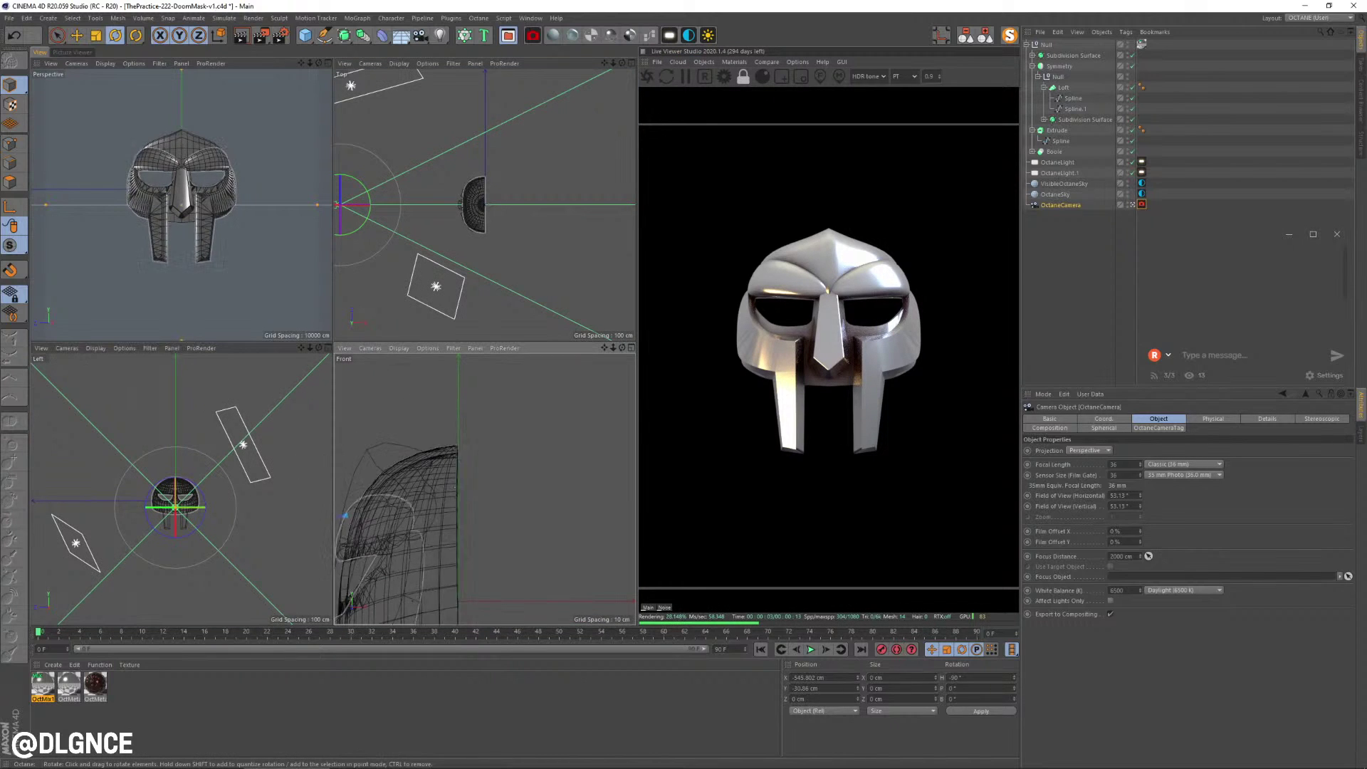
alt+middle_drag(473, 493, 630, 420)
scroll(270, 563, down, 9)
scroll(274, 561, up, 1)
scroll(432, 514, down, 11)
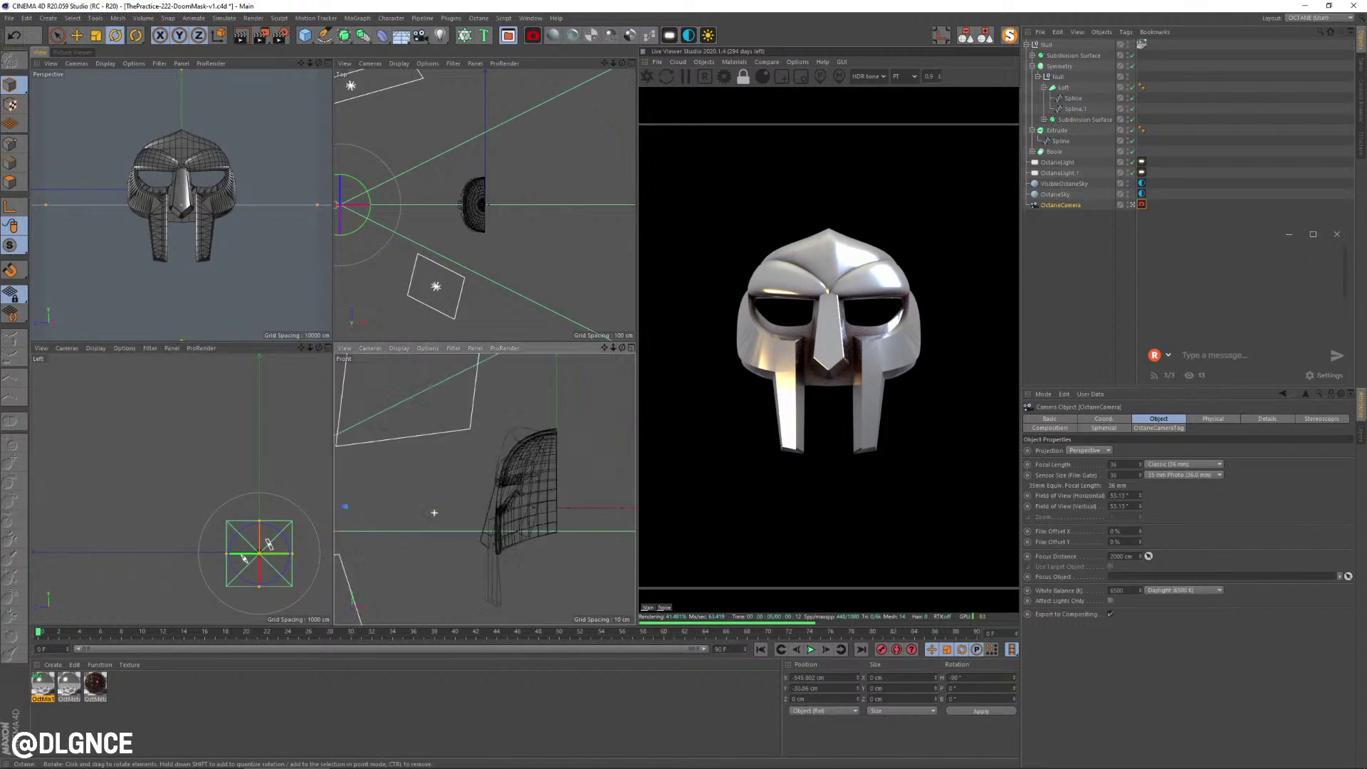
scroll(381, 502, up, 7)
alt+middle_drag(552, 522, 460, 479)
key(e)
drag(408, 485, 409, 478)
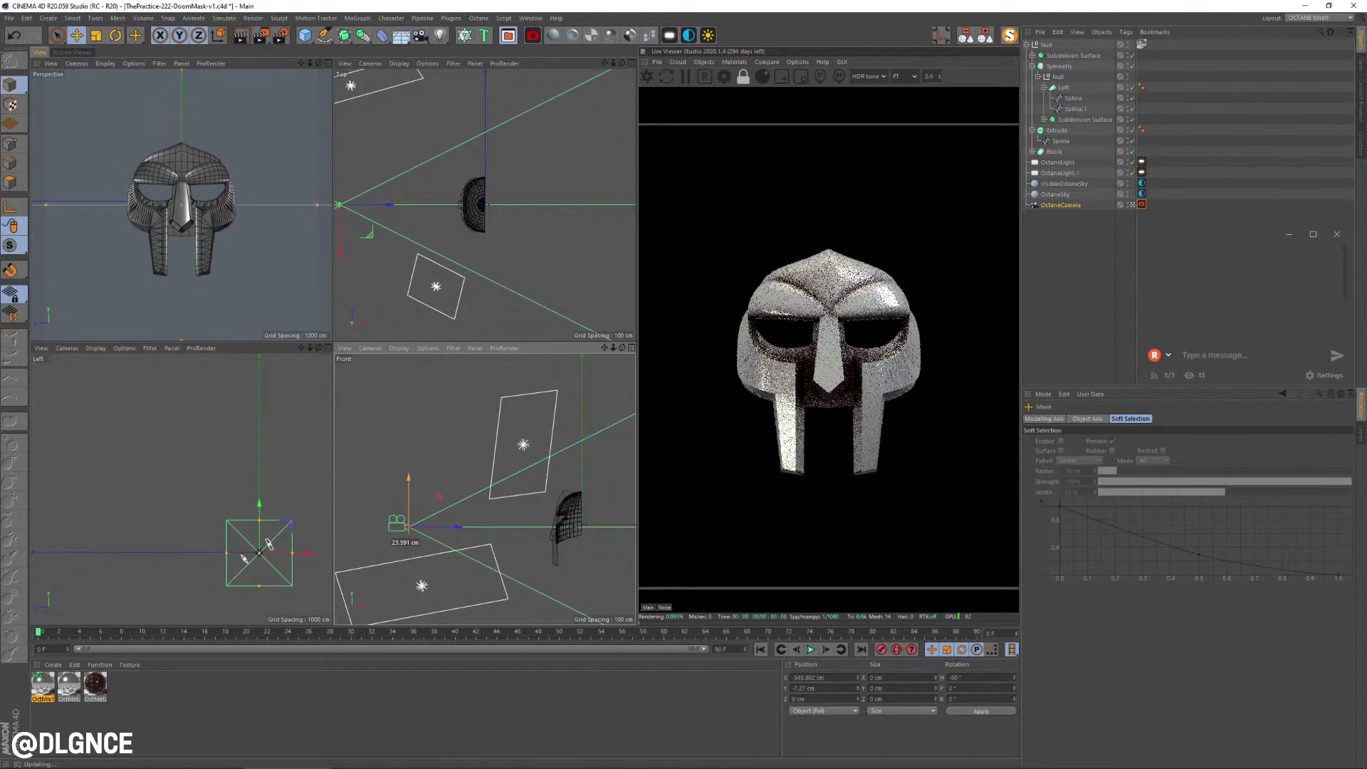
alt+middle_drag(182, 213, 182, 214)
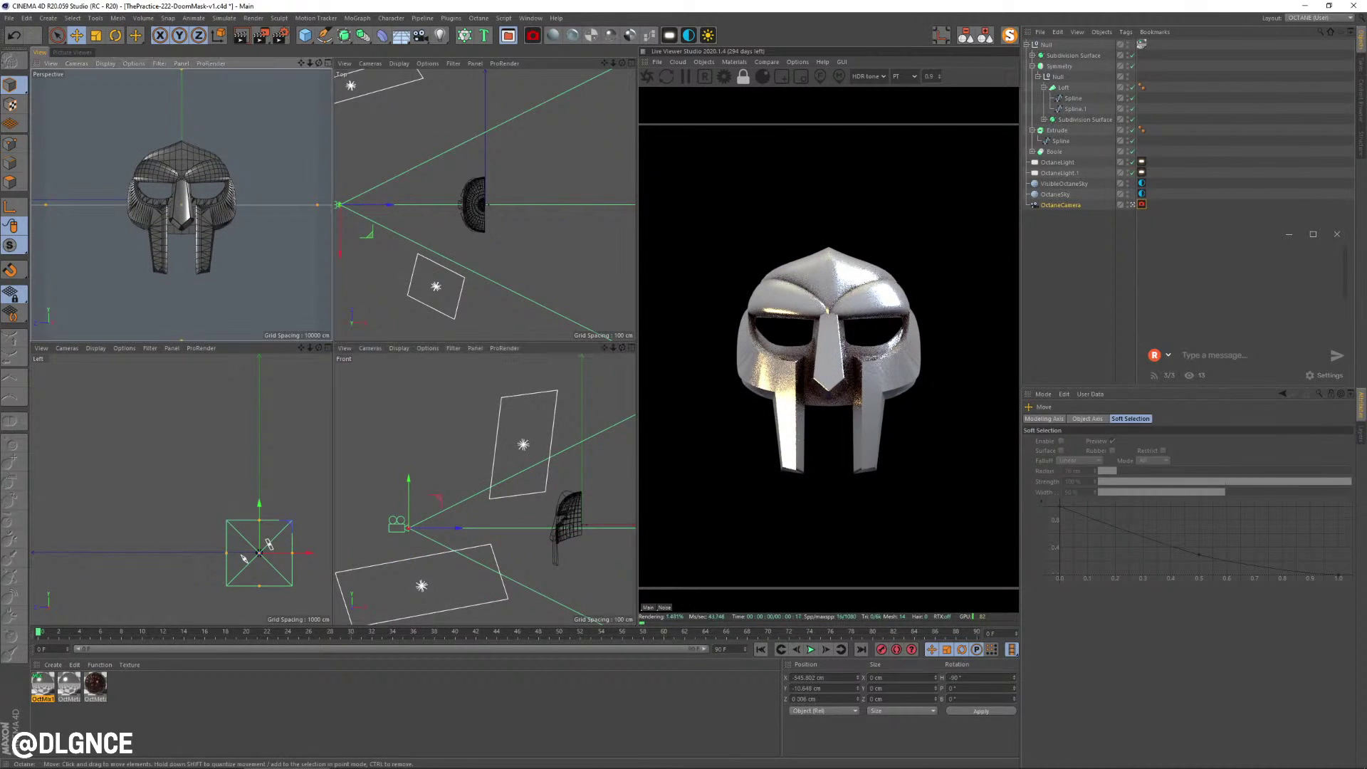
middle_click(182, 213)
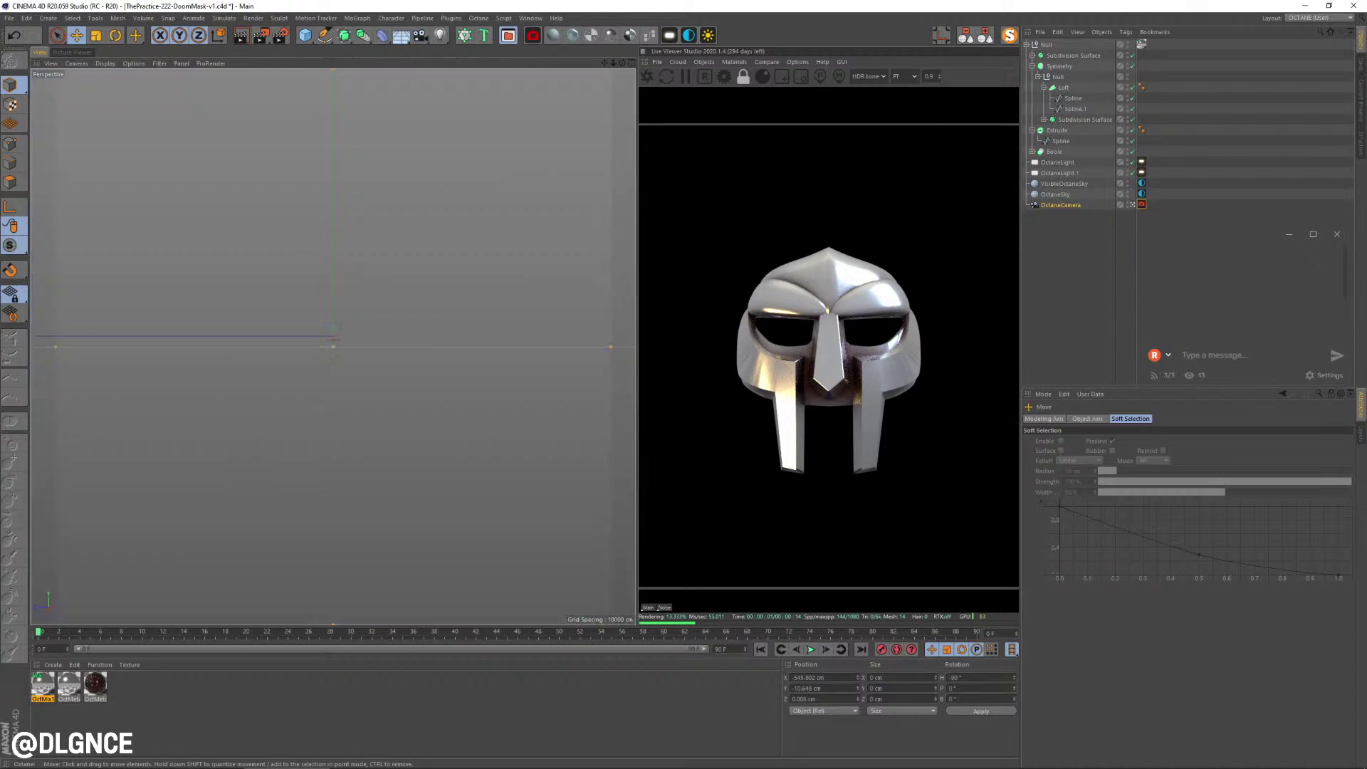
- Select the eye-hole Spline inside the Boole's Symmetry group and select its lower outer point for editing
click(1032, 152)
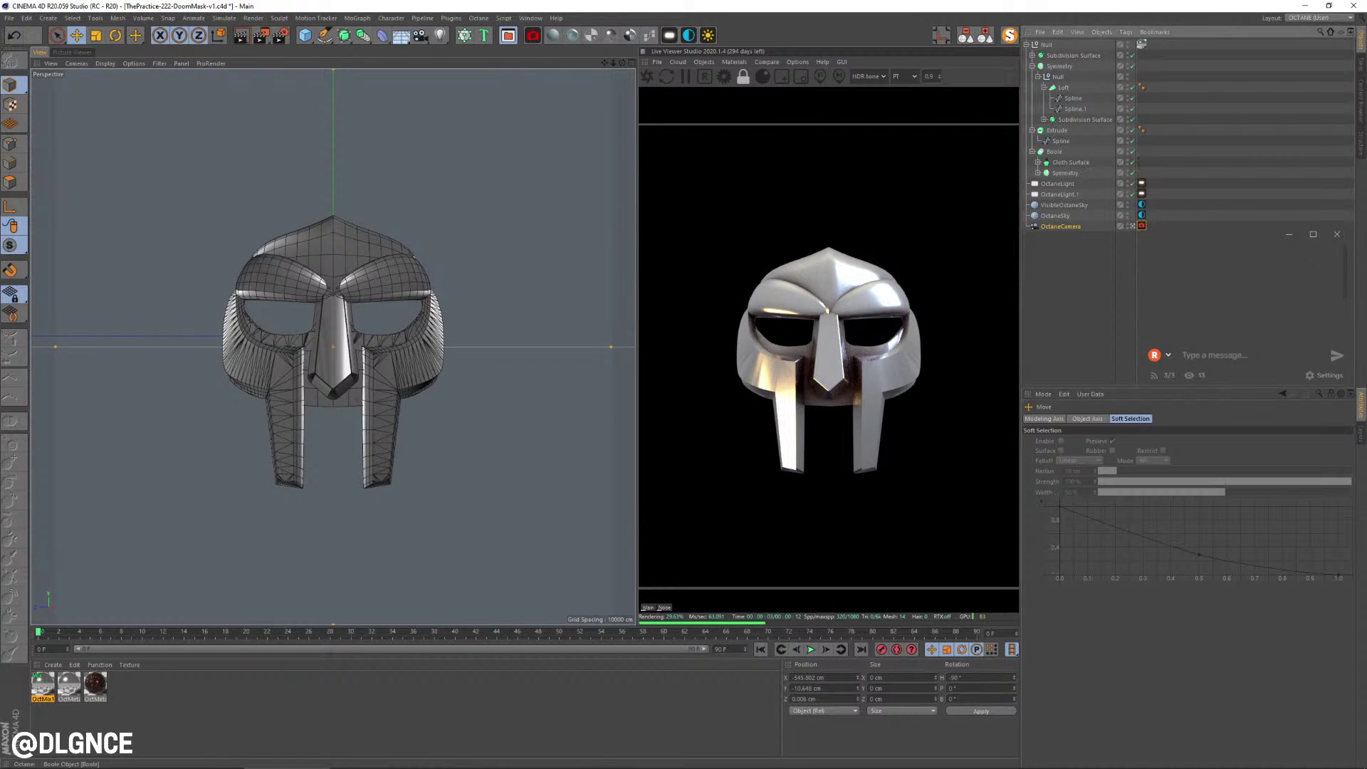
click(1065, 173)
click(1038, 173)
click(1044, 184)
click(1050, 194)
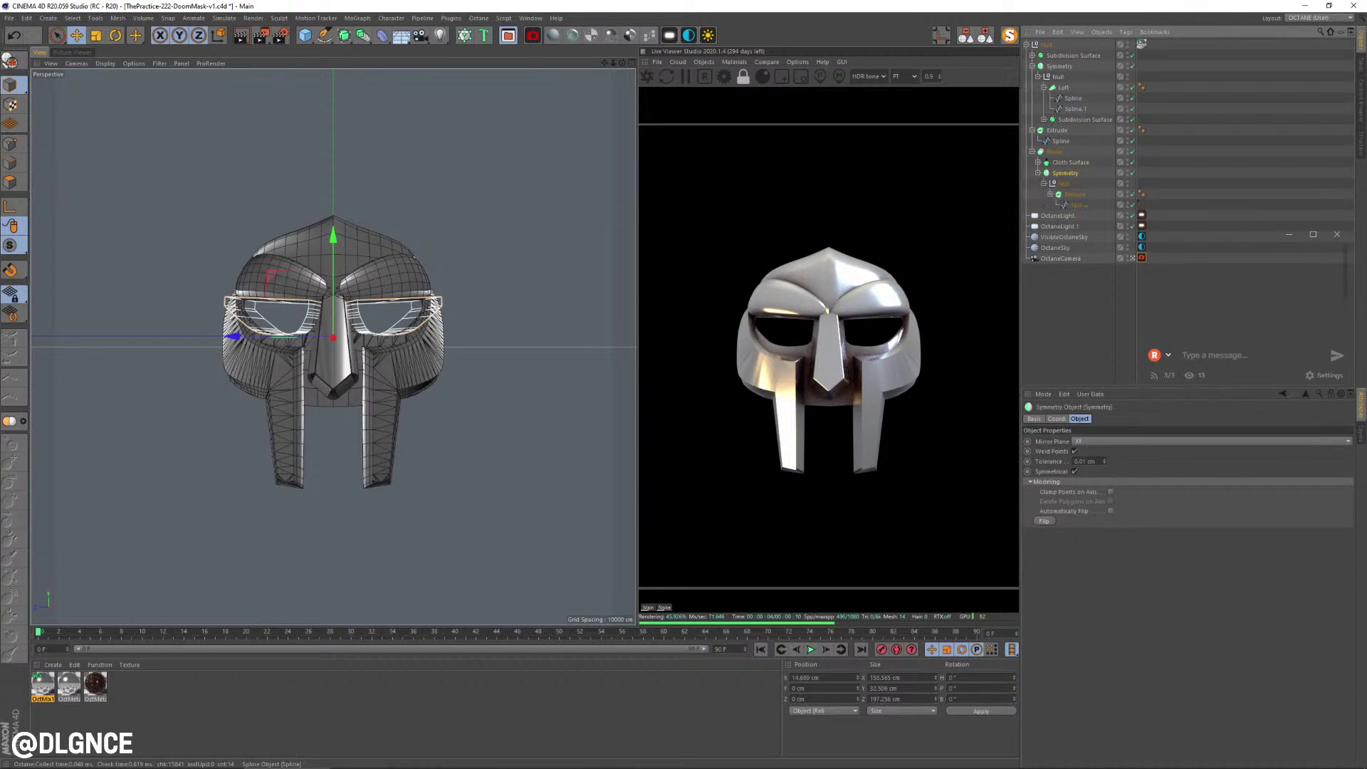
click(1079, 205)
click(11, 144)
key(9)
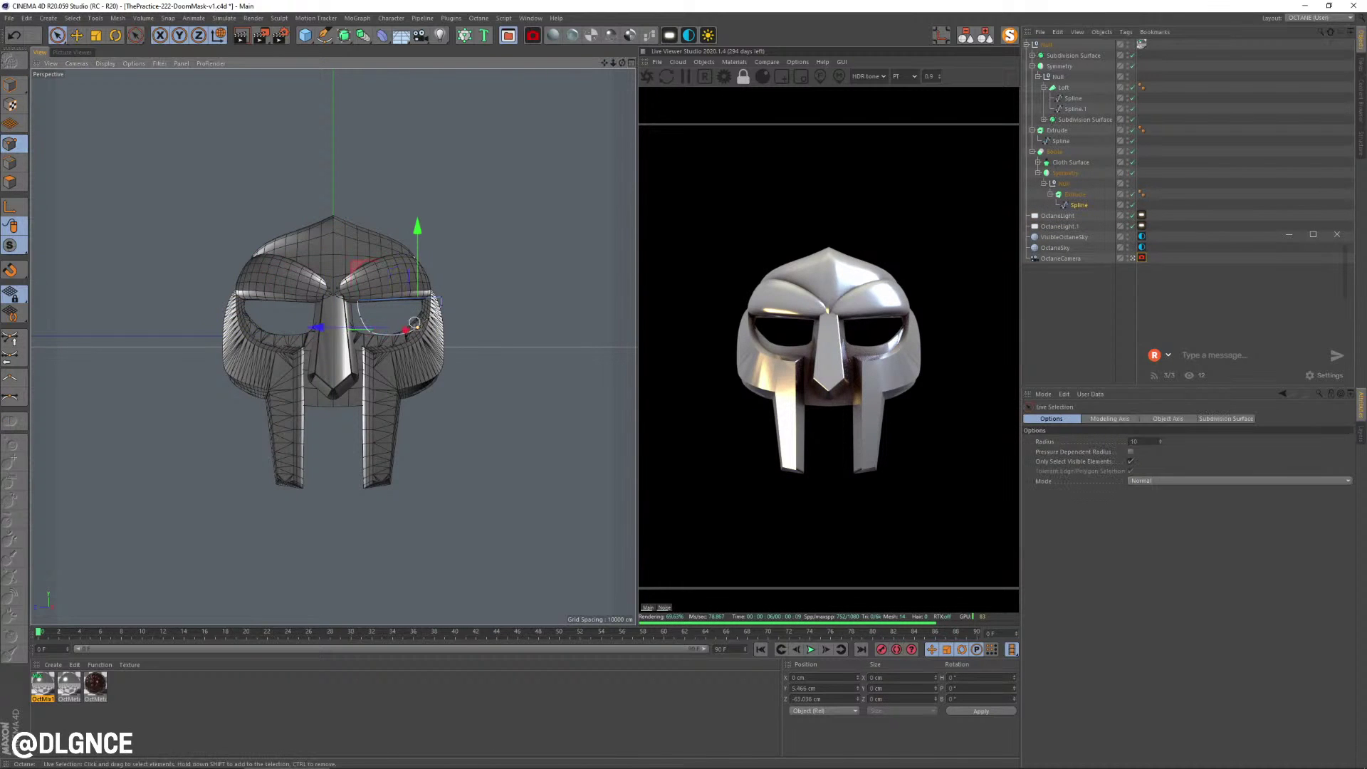
- Rotate the selected point of the eye-hole spline slightly and return to model mode
key(r)
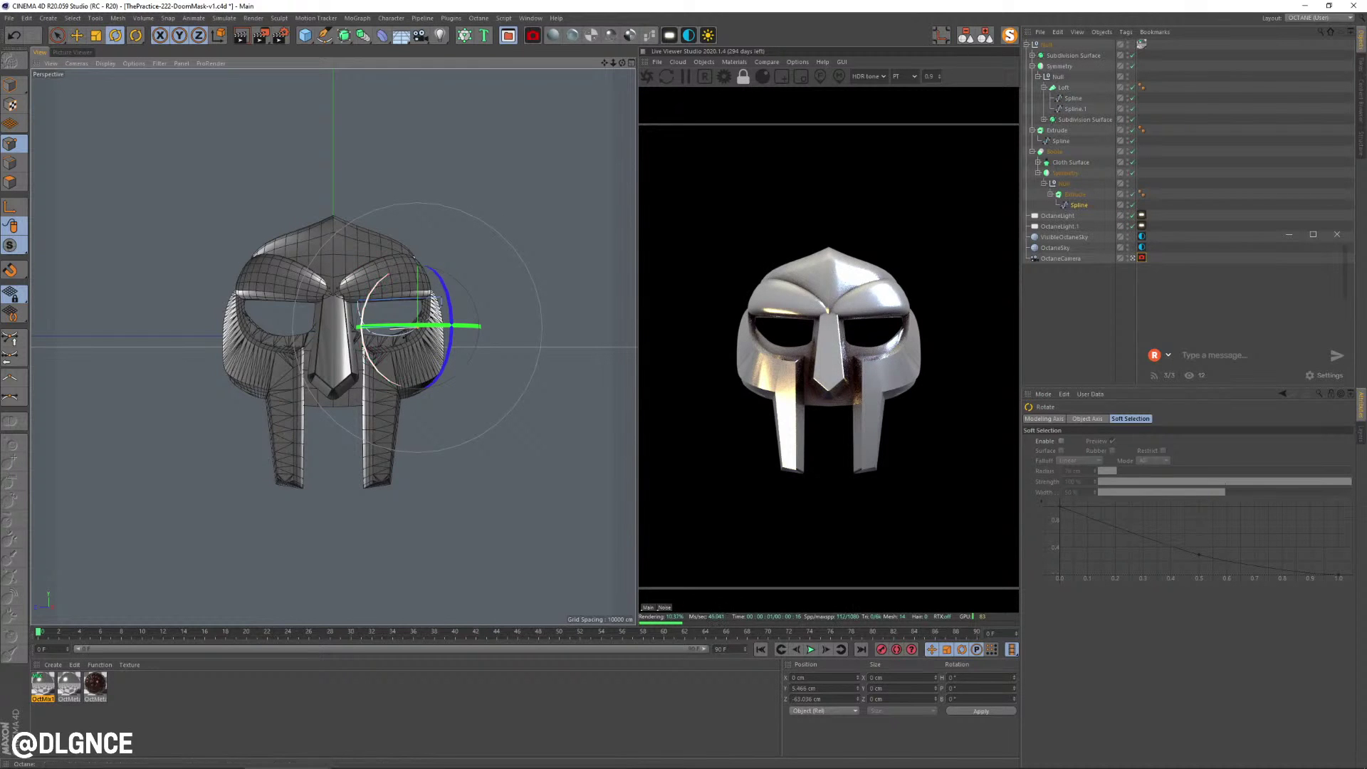
drag(362, 309, 367, 288)
key(e)
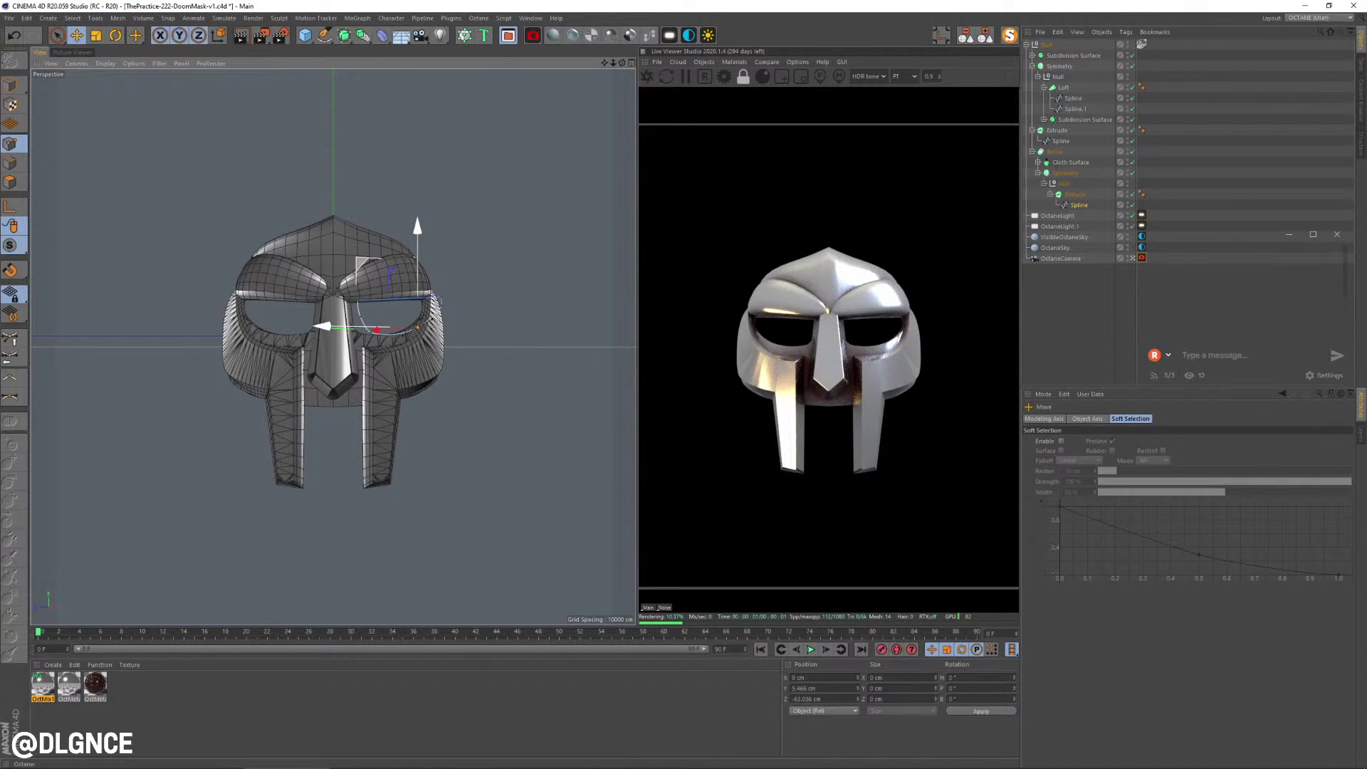
click(10, 84)
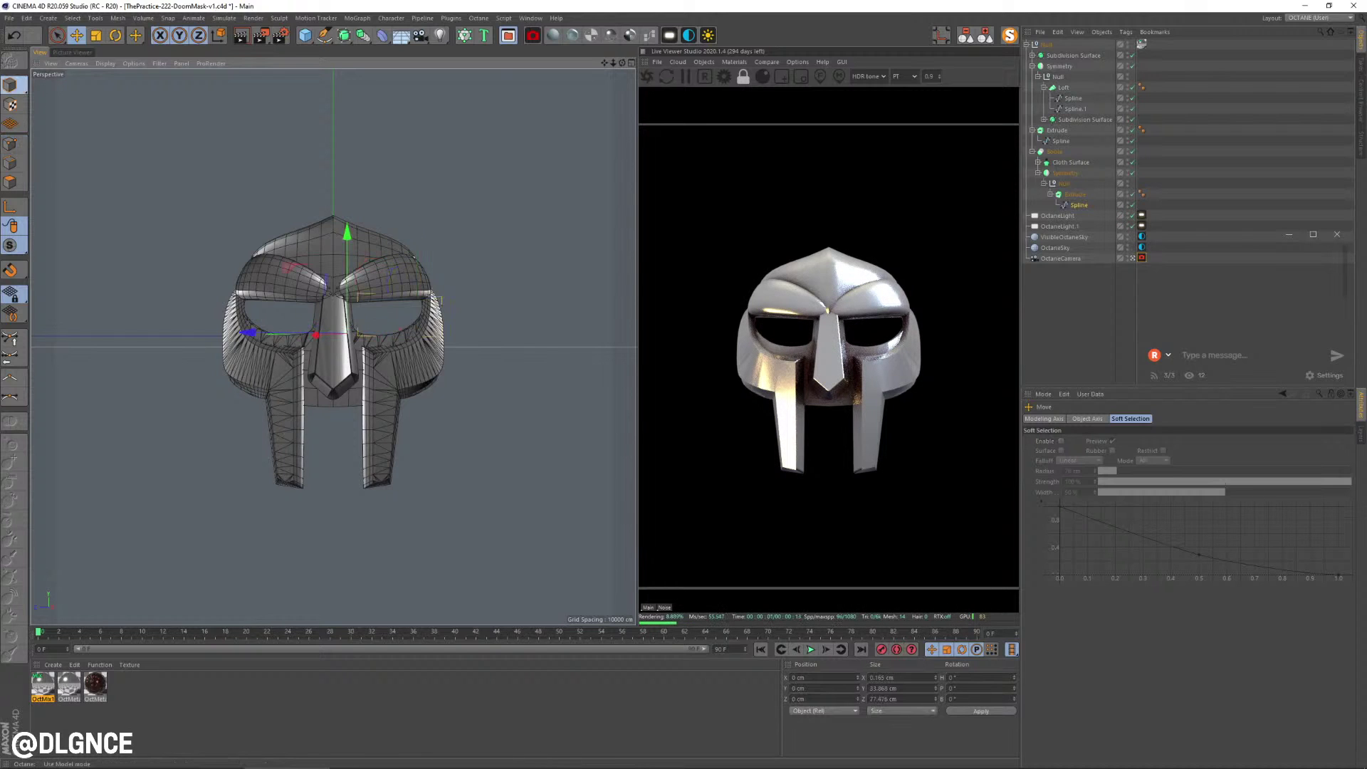
- Open the OctMetal1 material for editing and load a Noise shader into its Roughness texture
click(1064, 237)
click(235, 712)
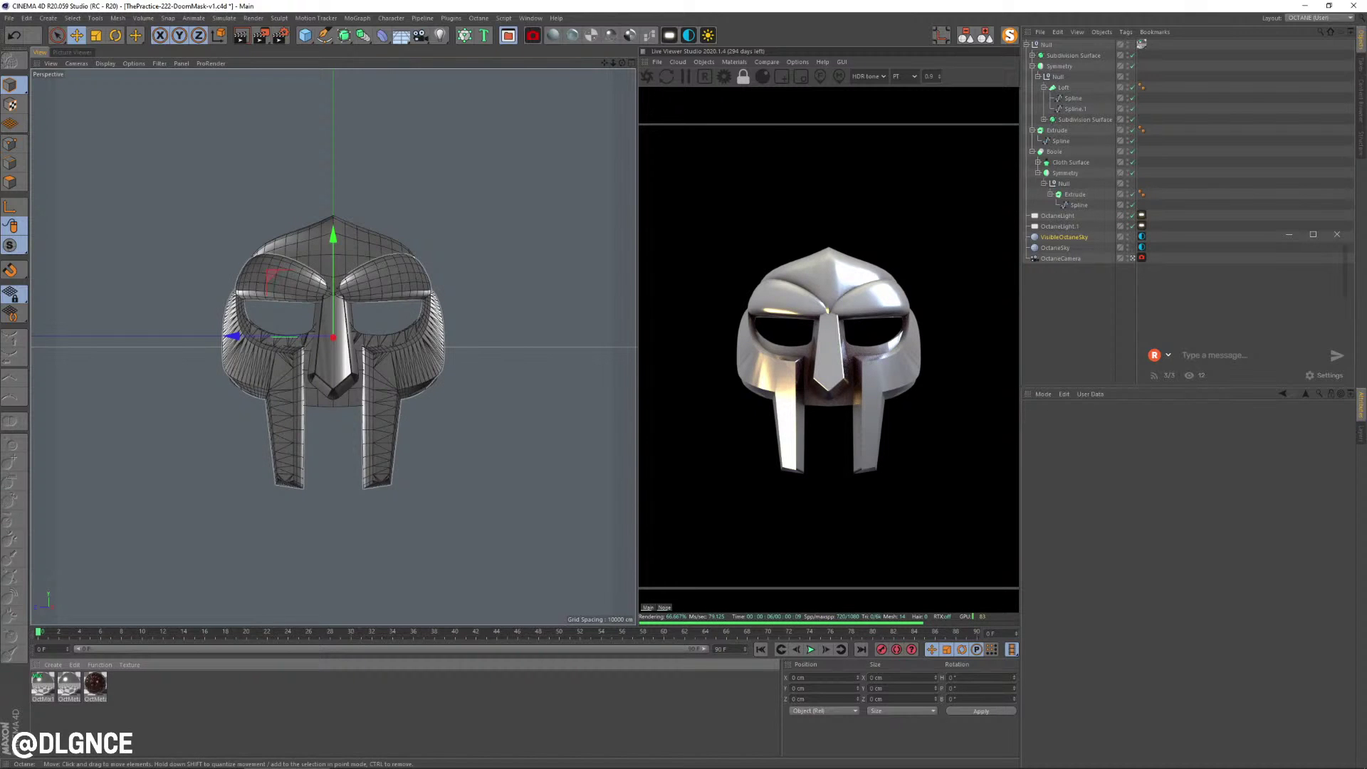
double_click(68, 683)
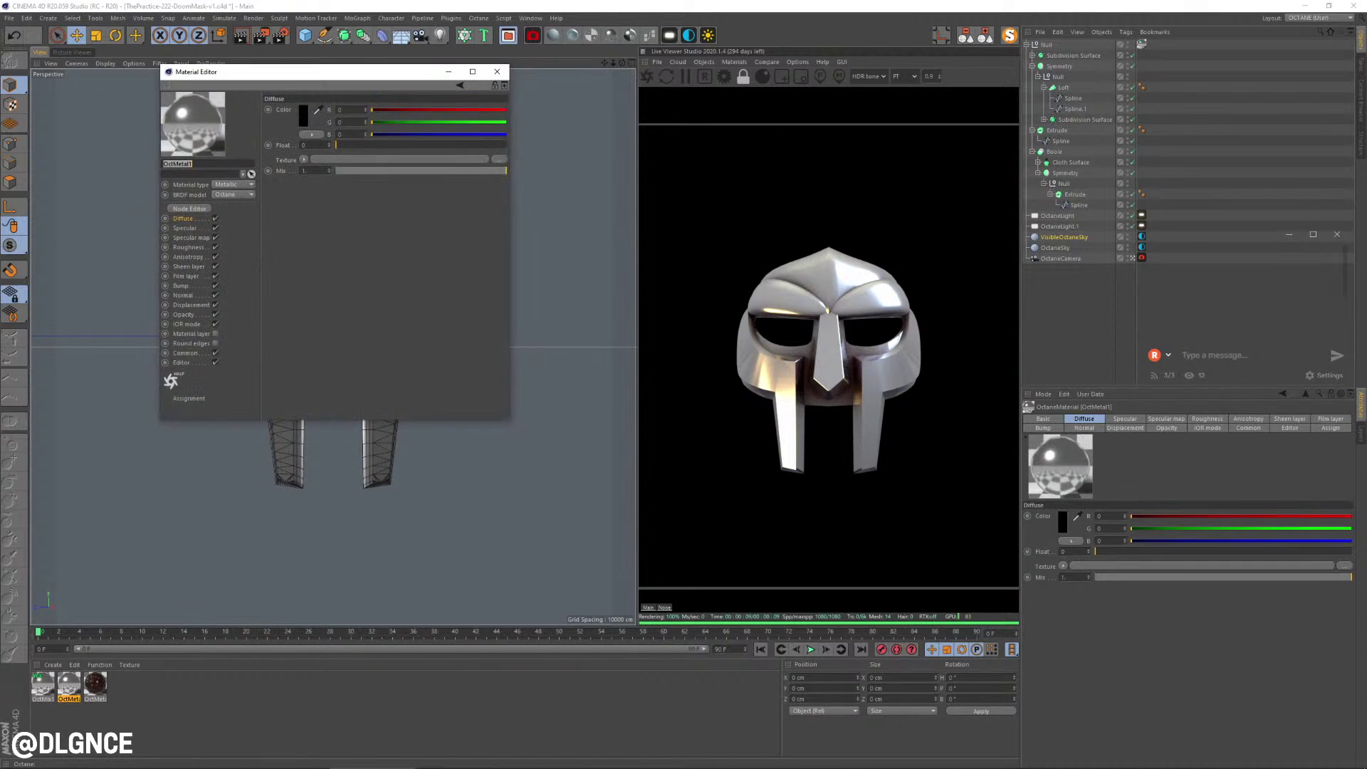
drag(358, 73, 627, 404)
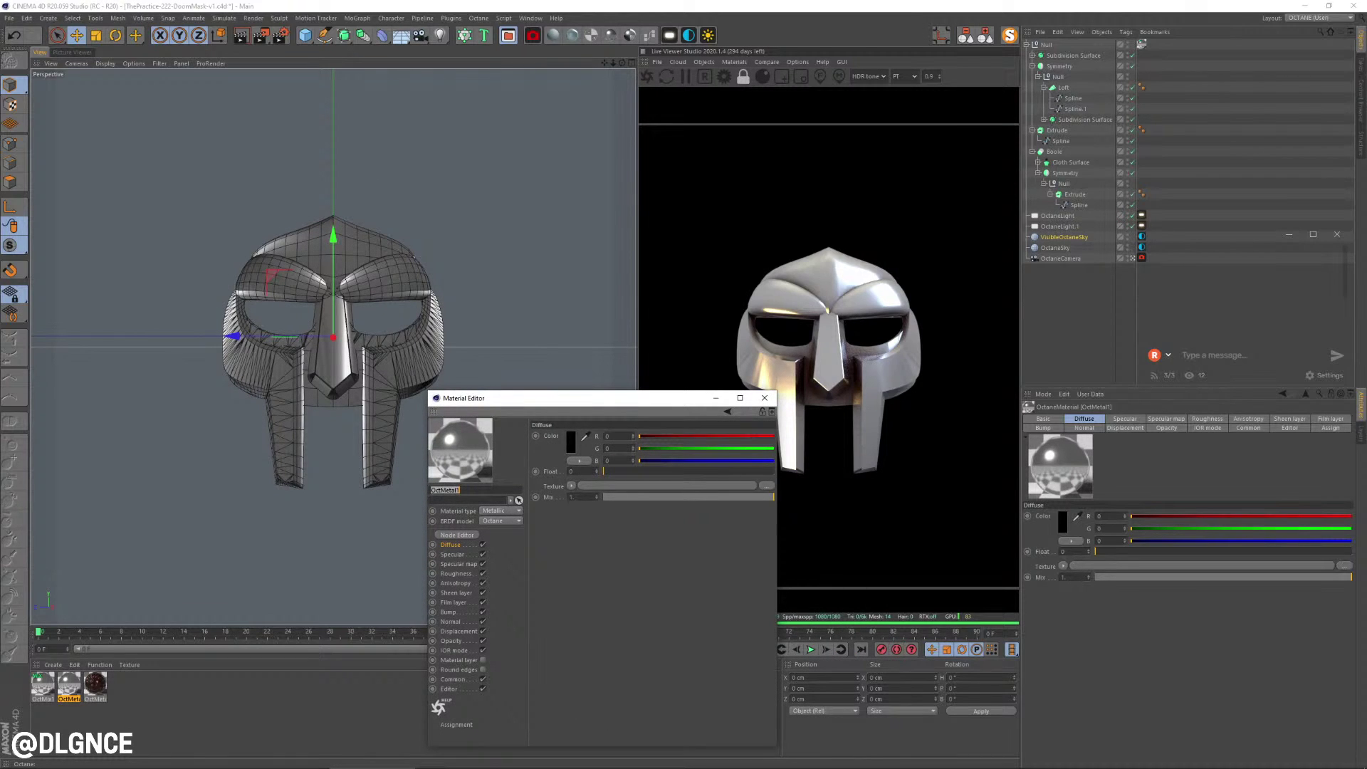
click(571, 486)
key(Escape)
click(571, 485)
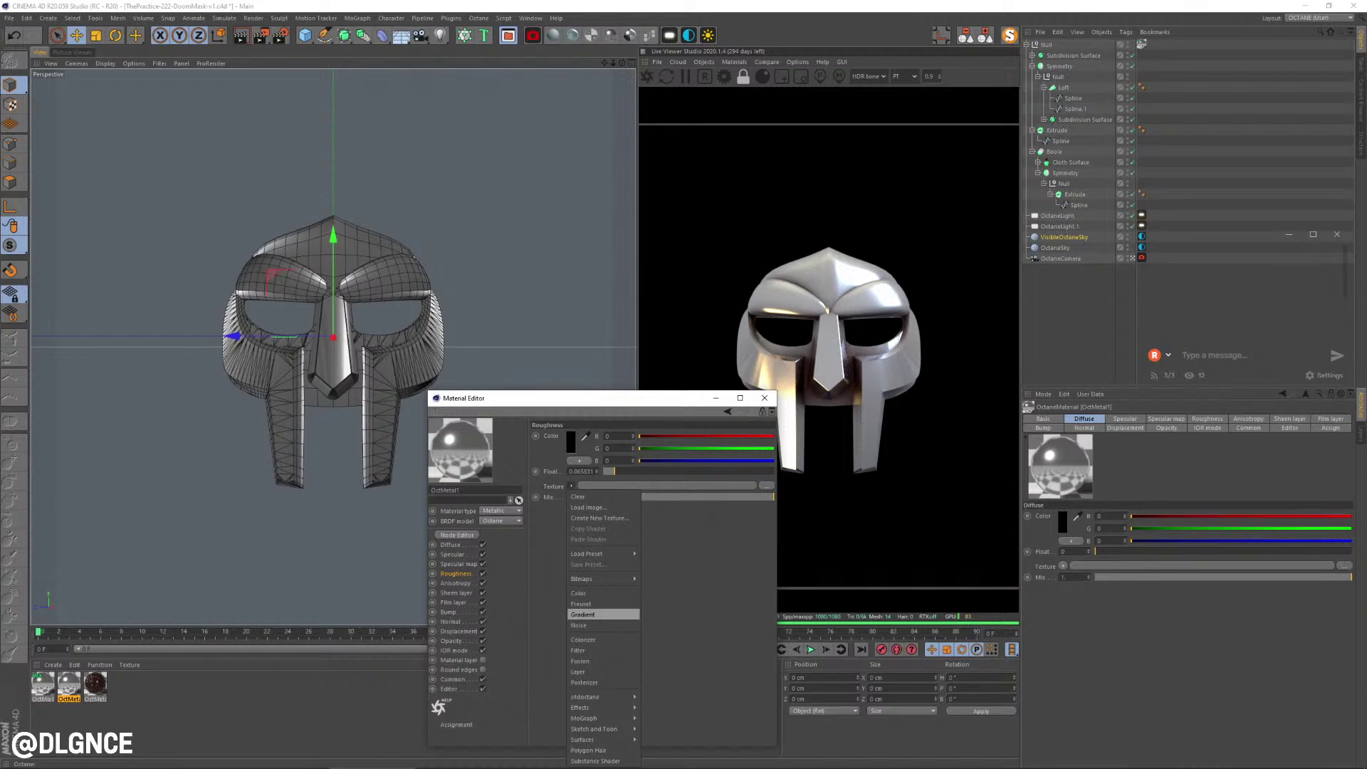
click(579, 625)
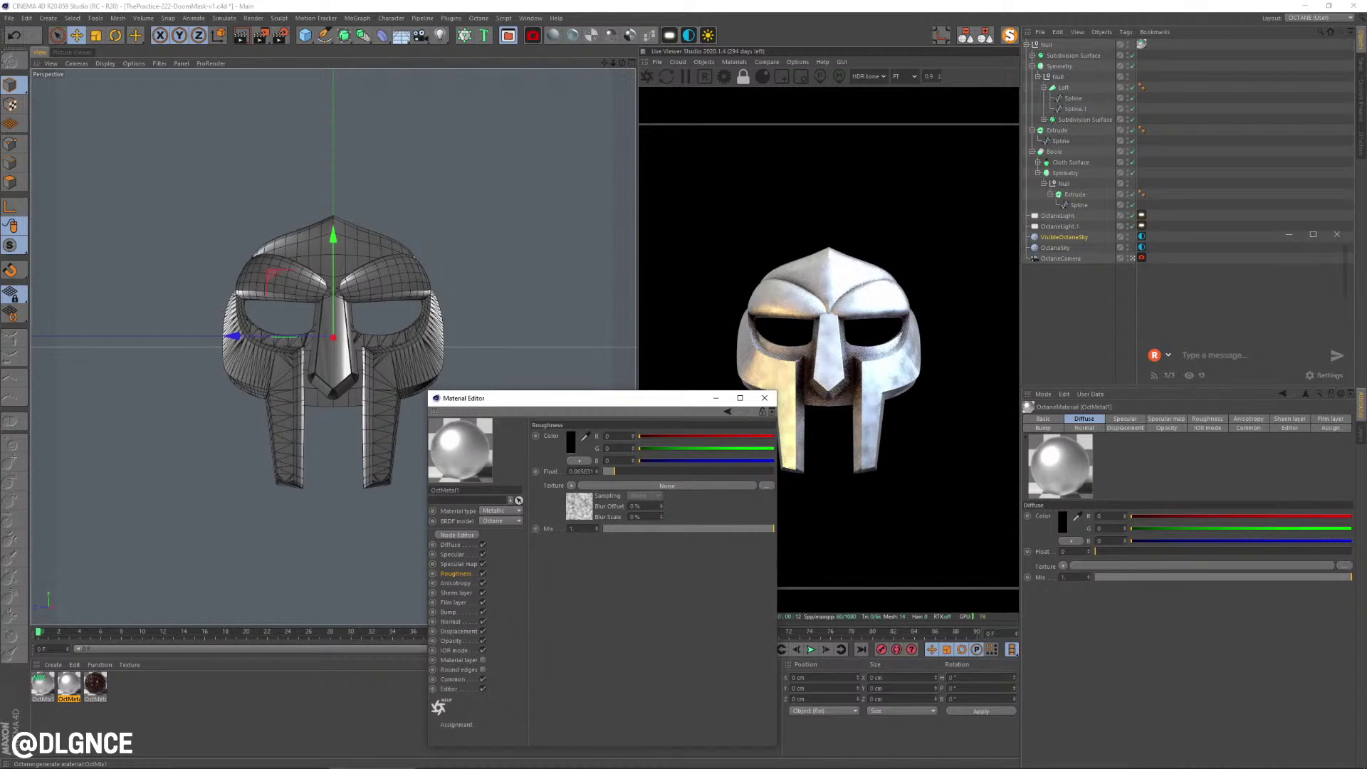
- Set the roughness Noise's low clip to 29% and high clip to about 69%, and lower its seed to about 530
click(579, 506)
click(675, 685)
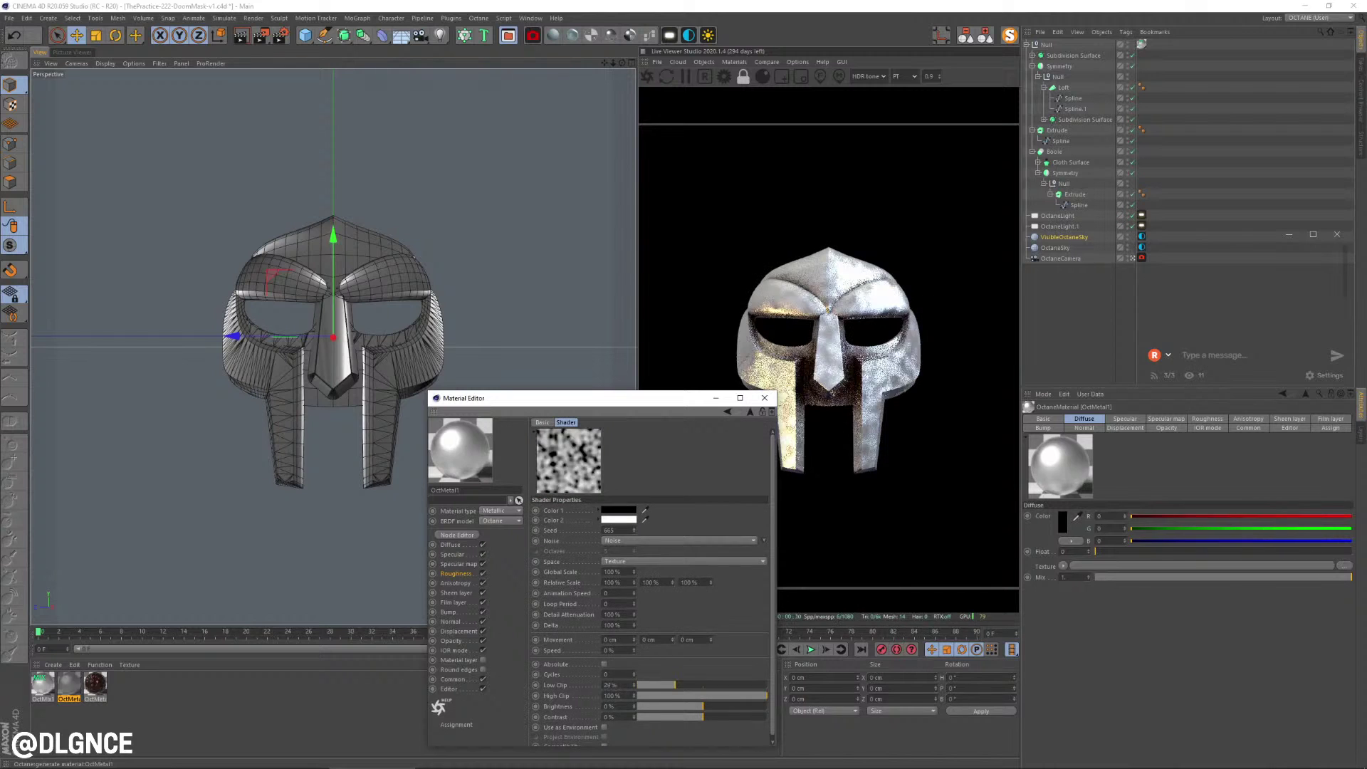
click(726, 695)
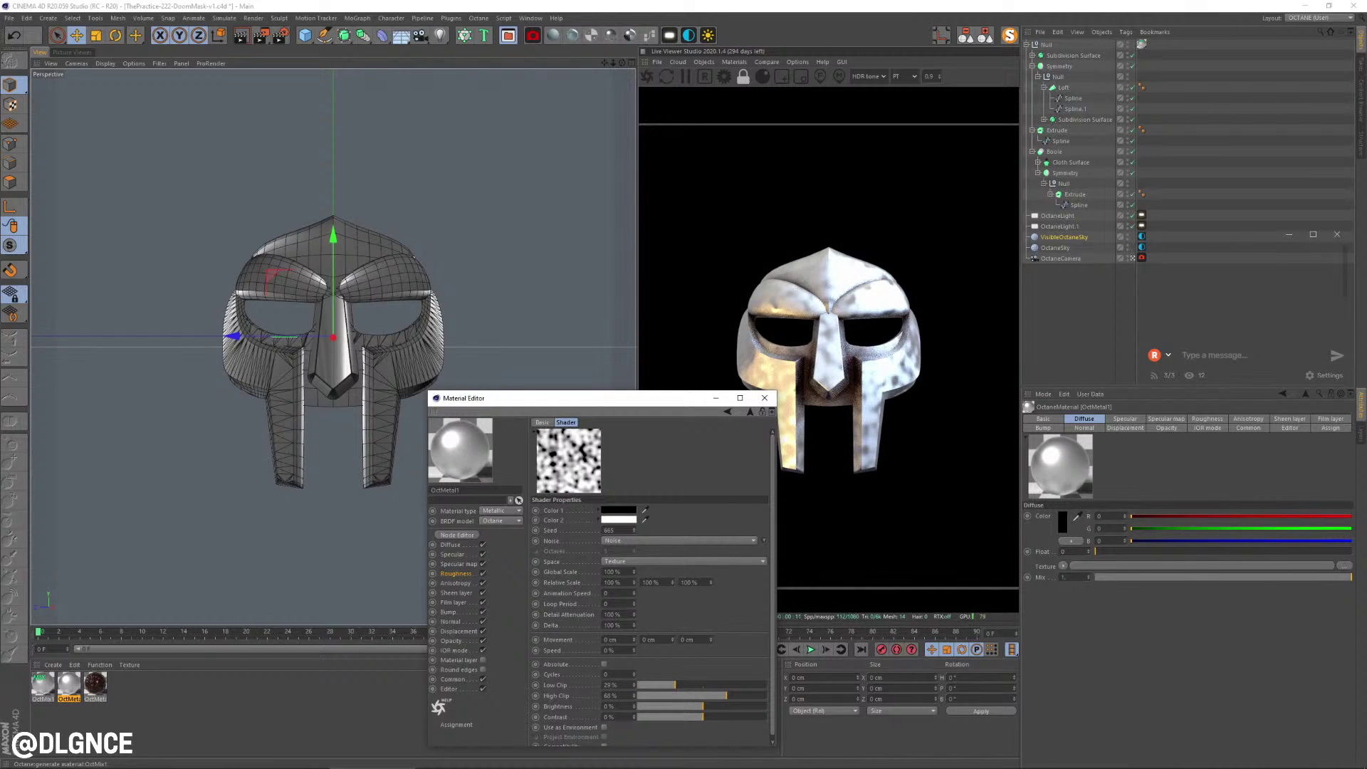
drag(634, 530, 634, 626)
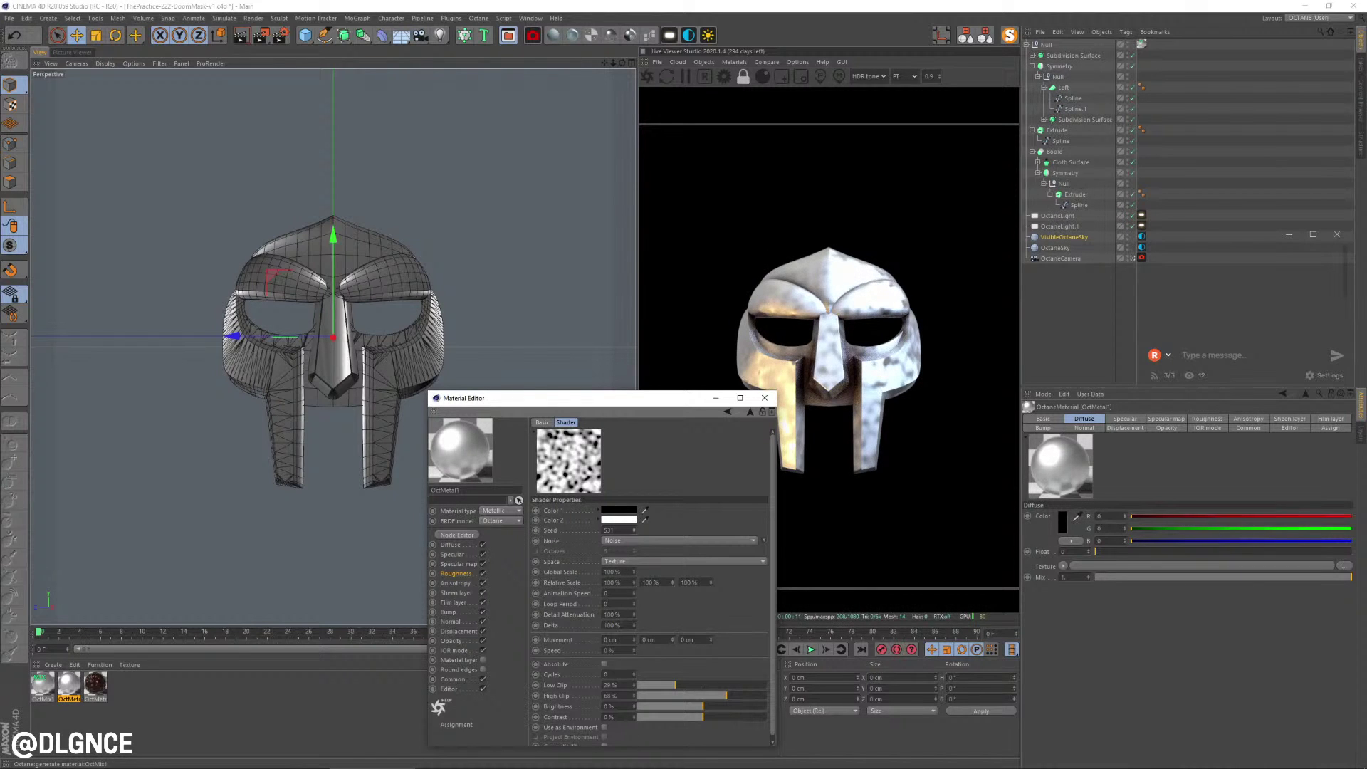
- Set the roughness Noise's global scale to 43%, low clip to about 19%, high clip to 74%, and Color 1 to dark grey
drag(634, 571, 633, 612)
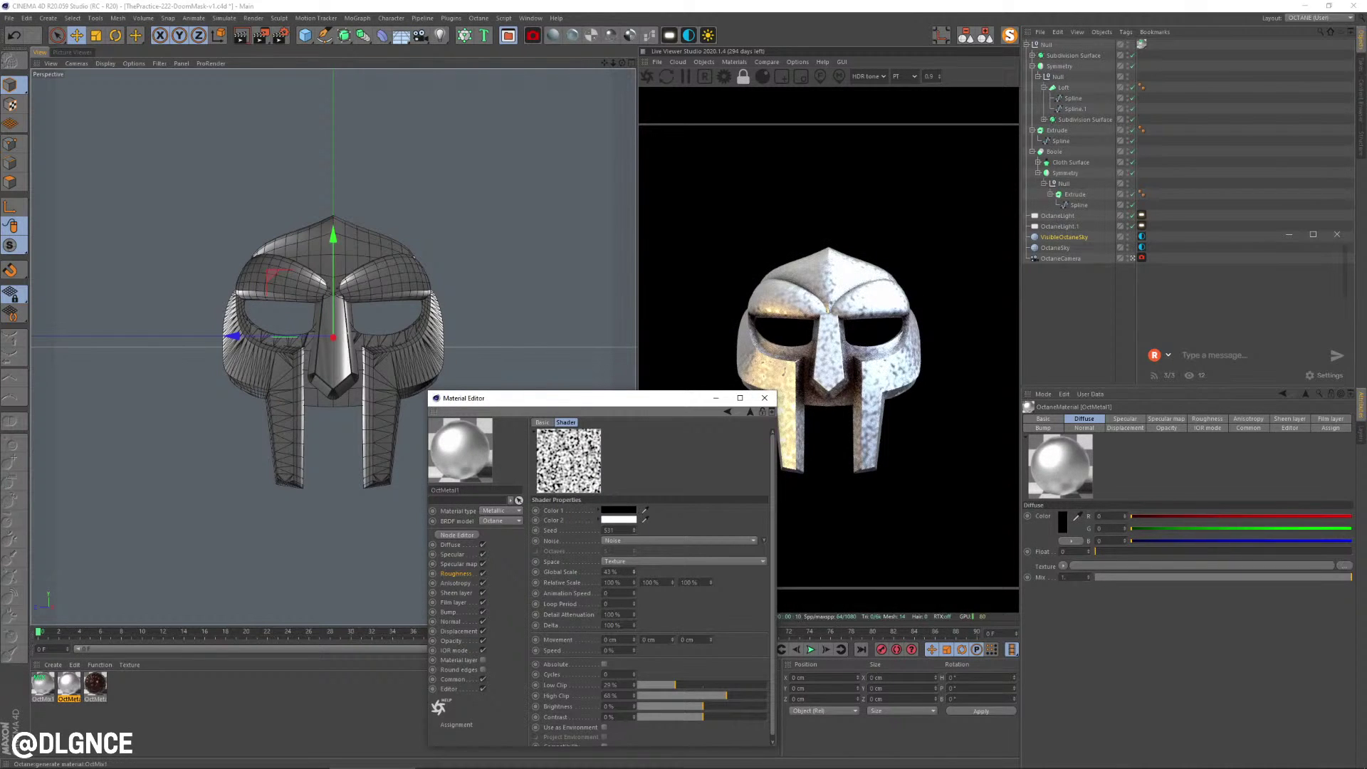
drag(675, 684, 734, 695)
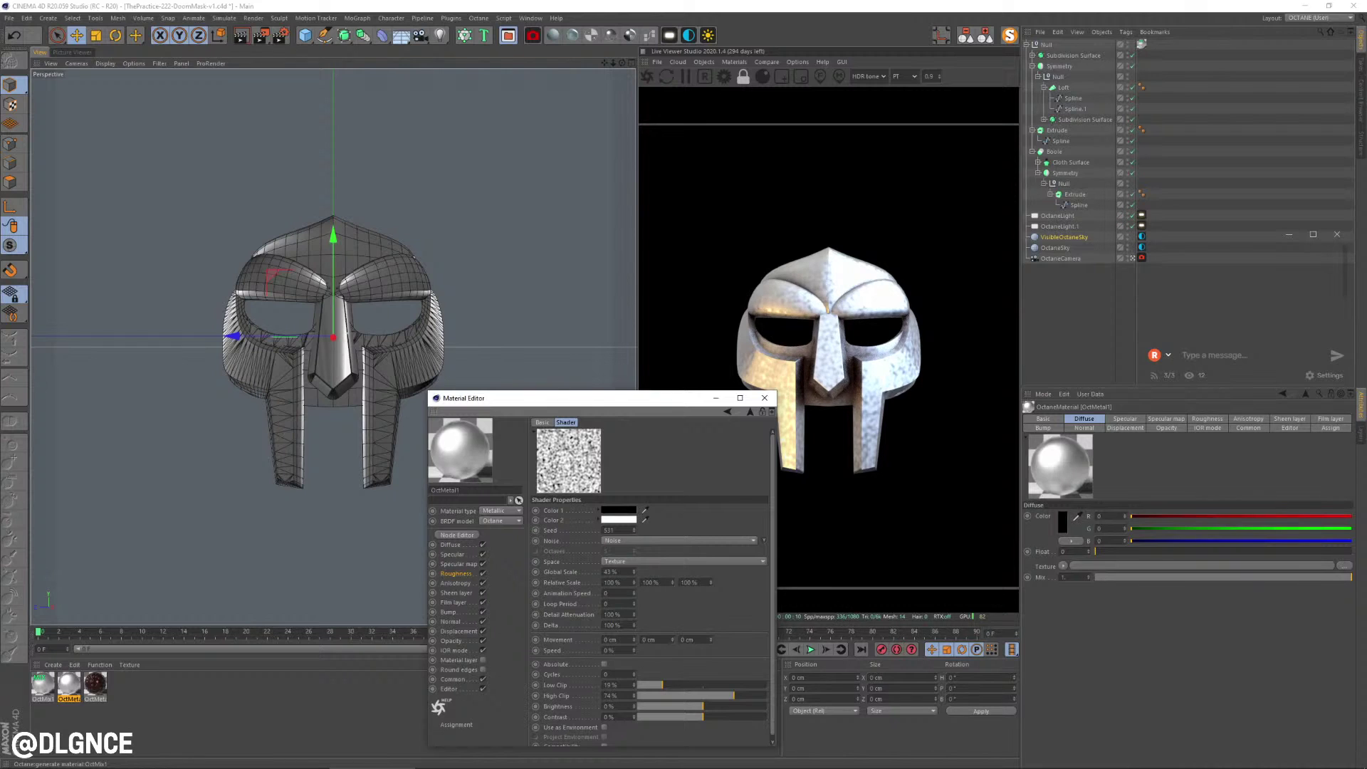
click(619, 510)
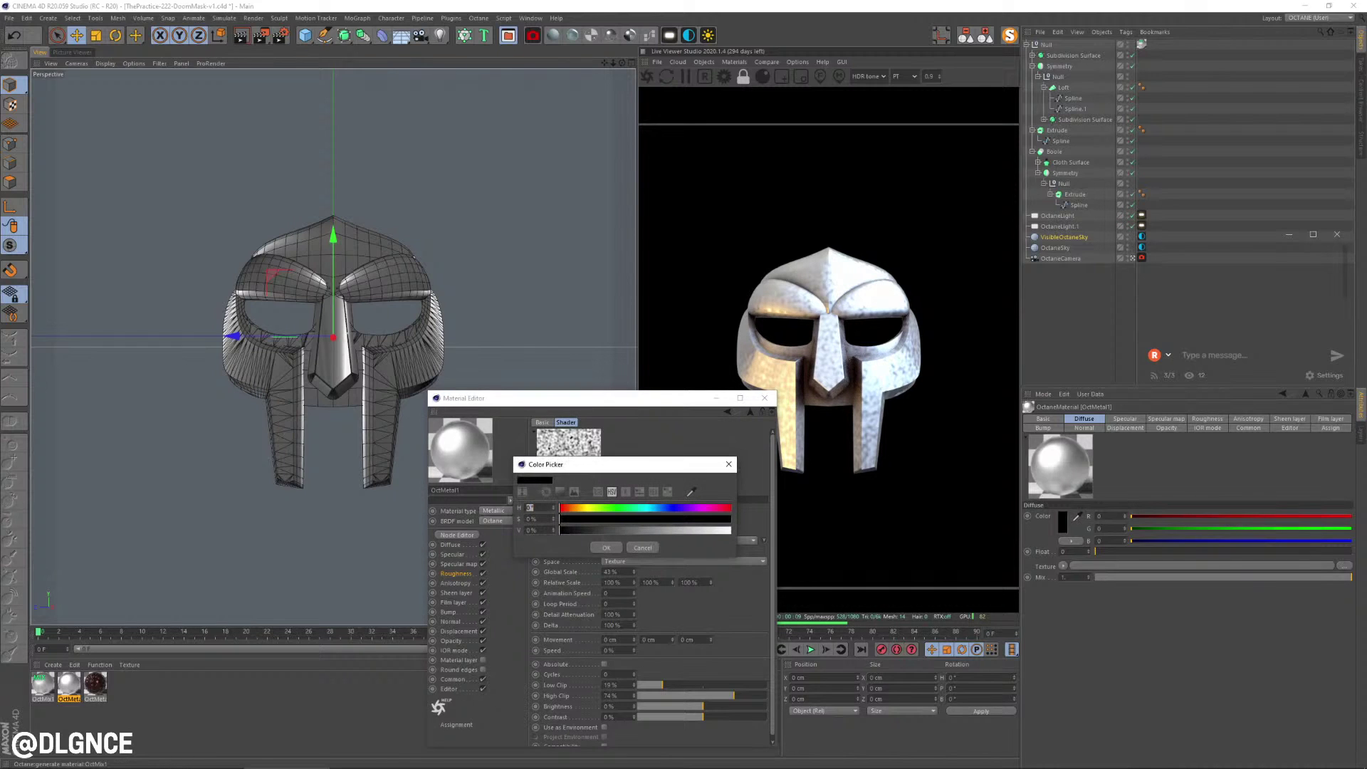
drag(560, 528, 618, 528)
click(605, 546)
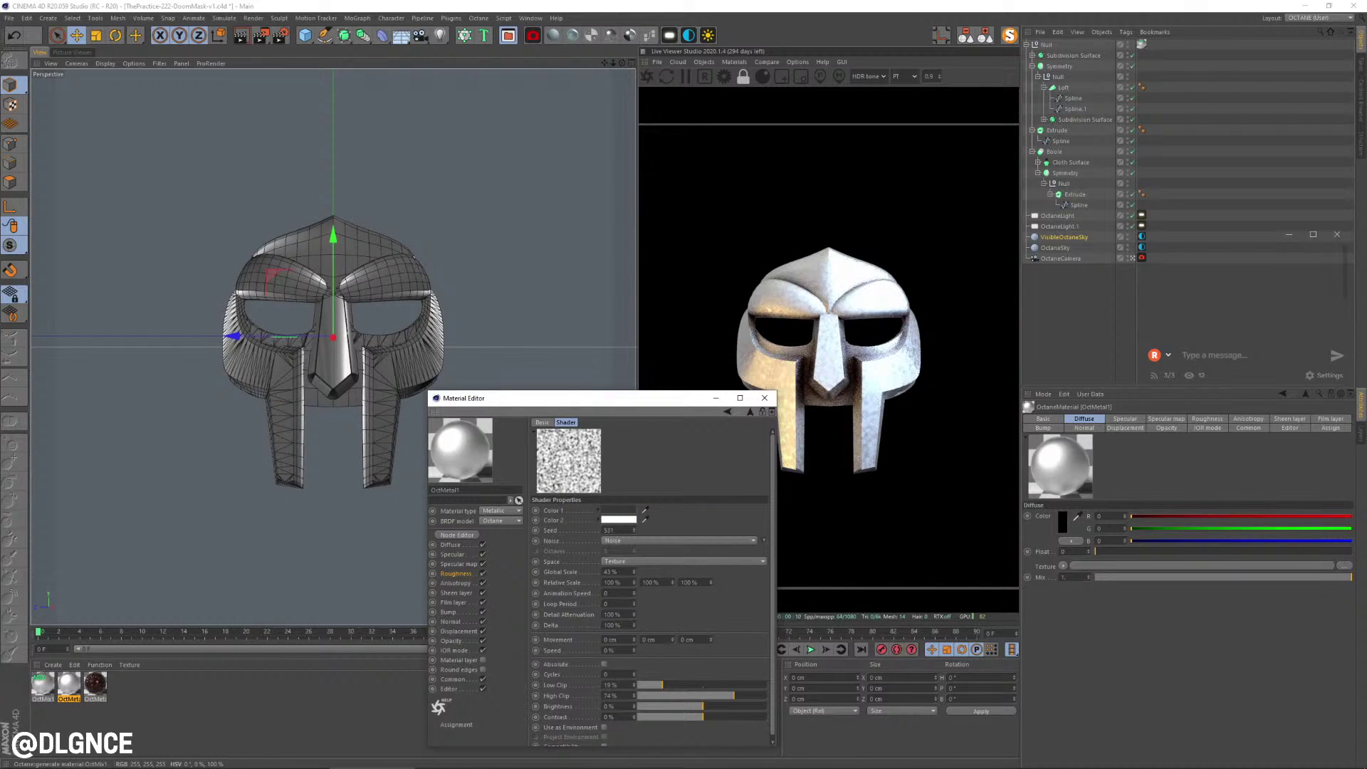
click(455, 573)
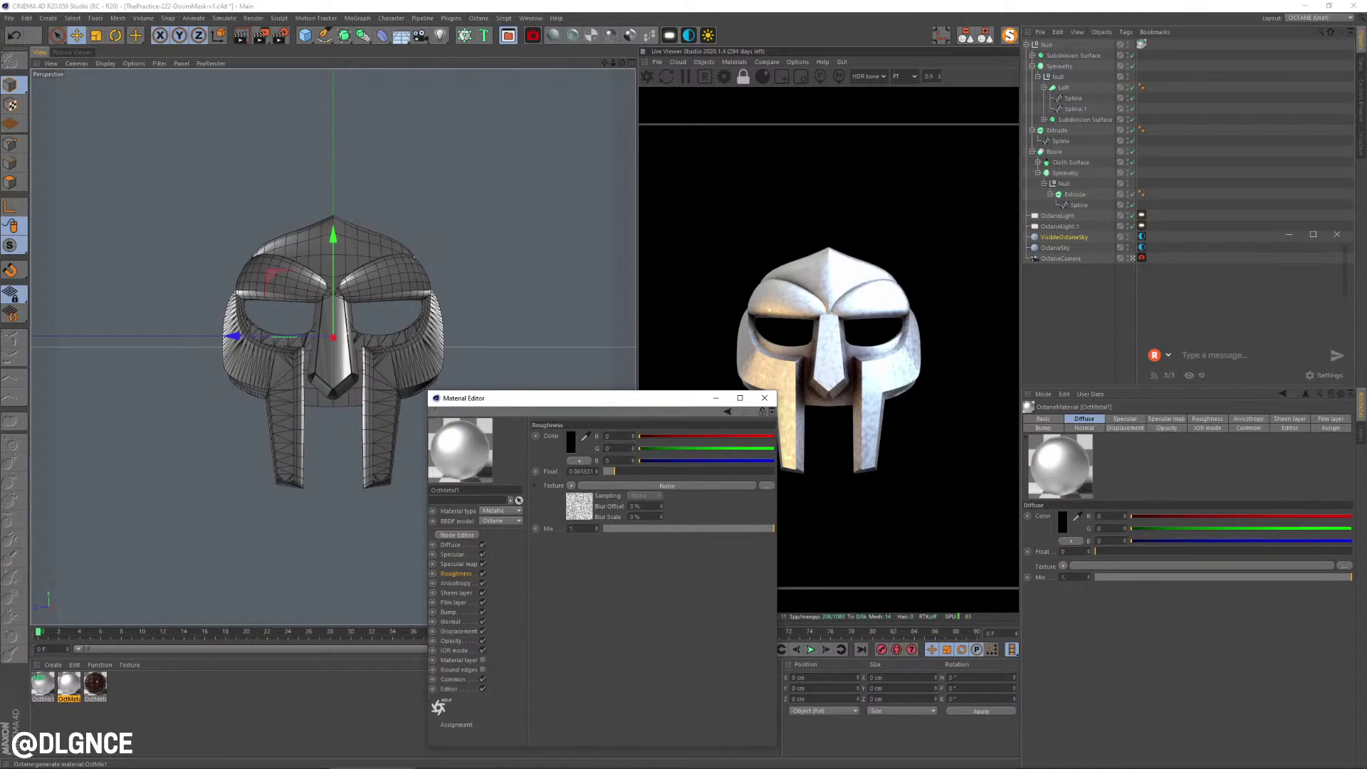
click(578, 506)
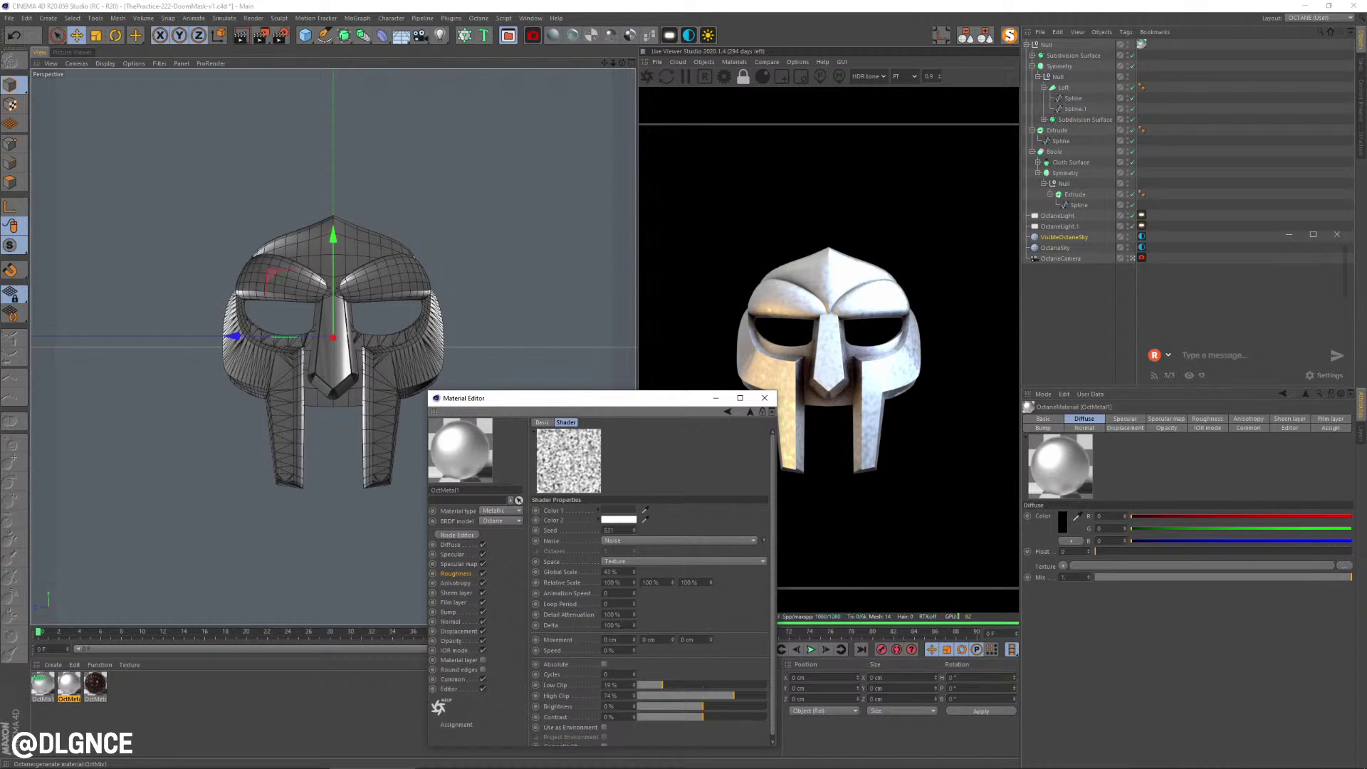
- Load a Noise shader into the material's Bump texture and reduce its global scale to about 13%
click(448, 612)
click(571, 439)
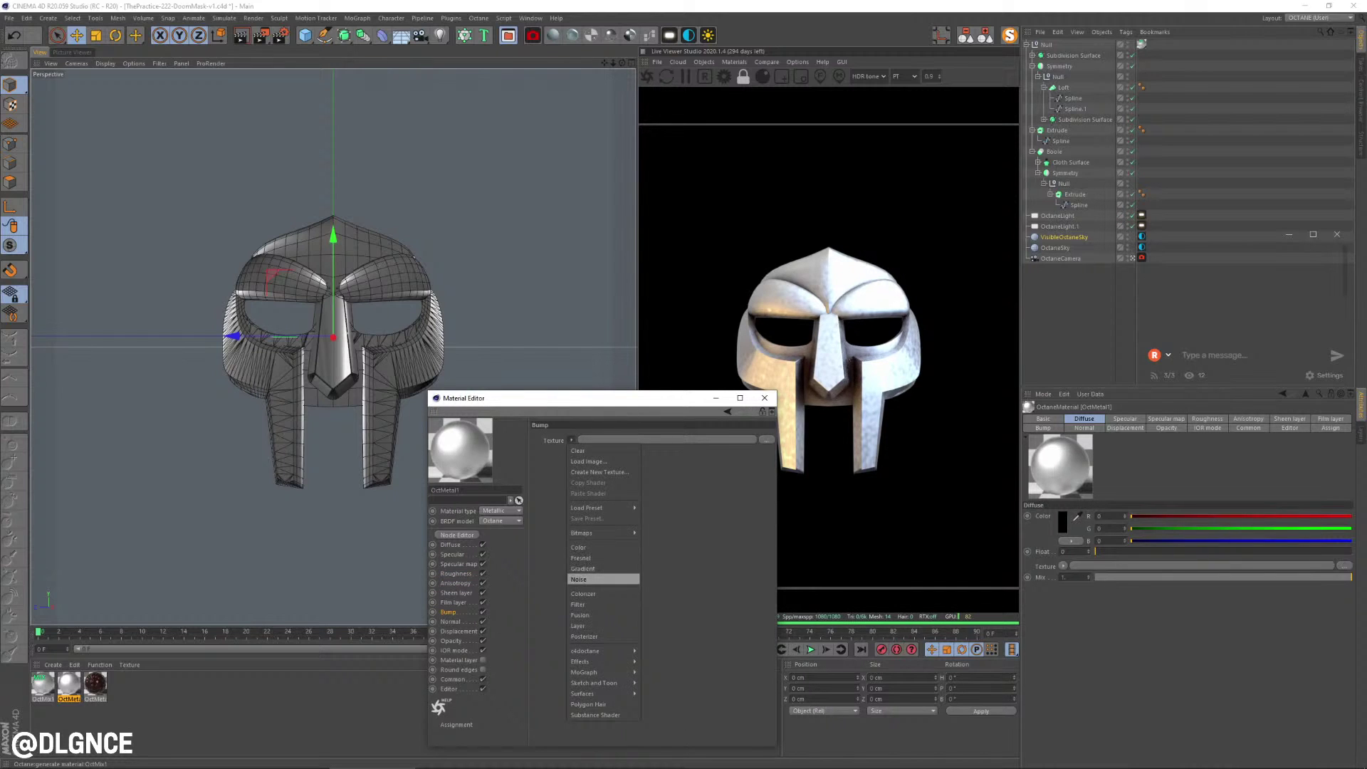
click(601, 579)
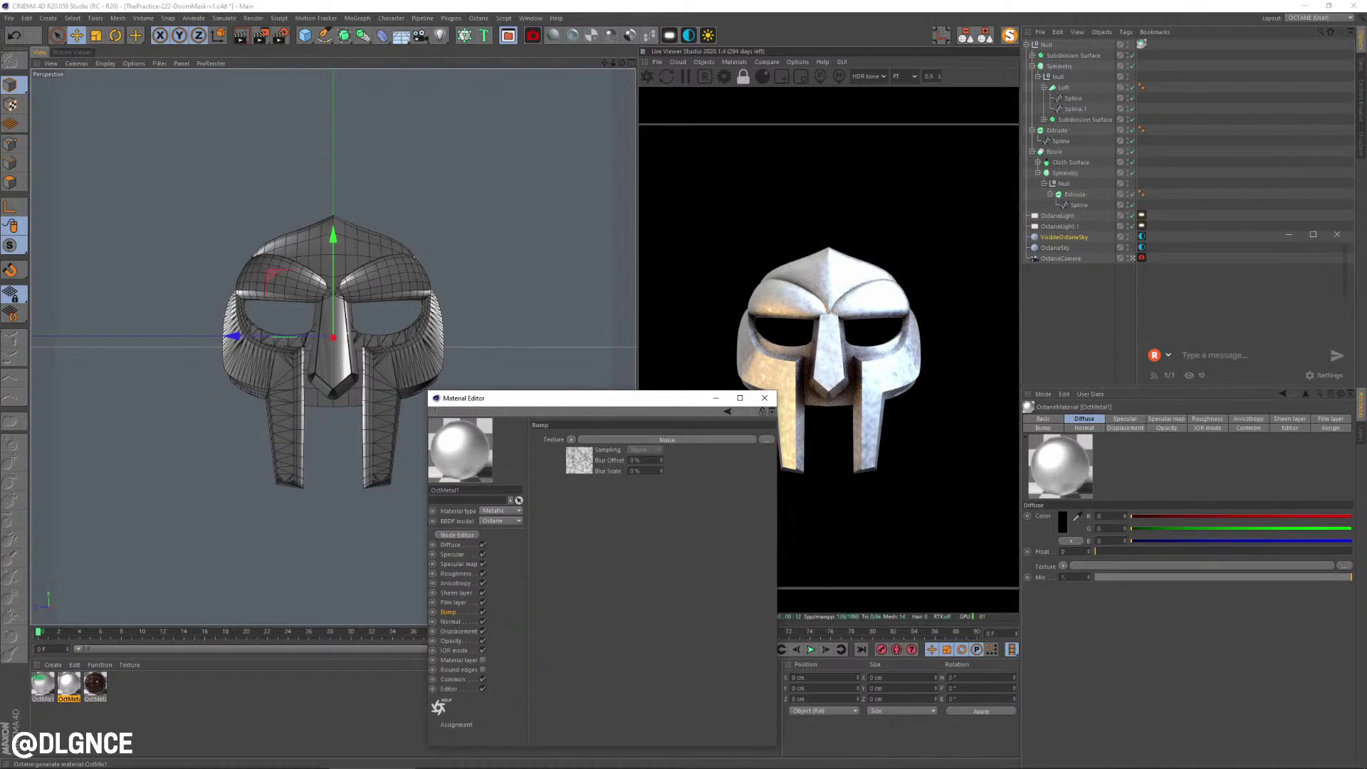
click(579, 460)
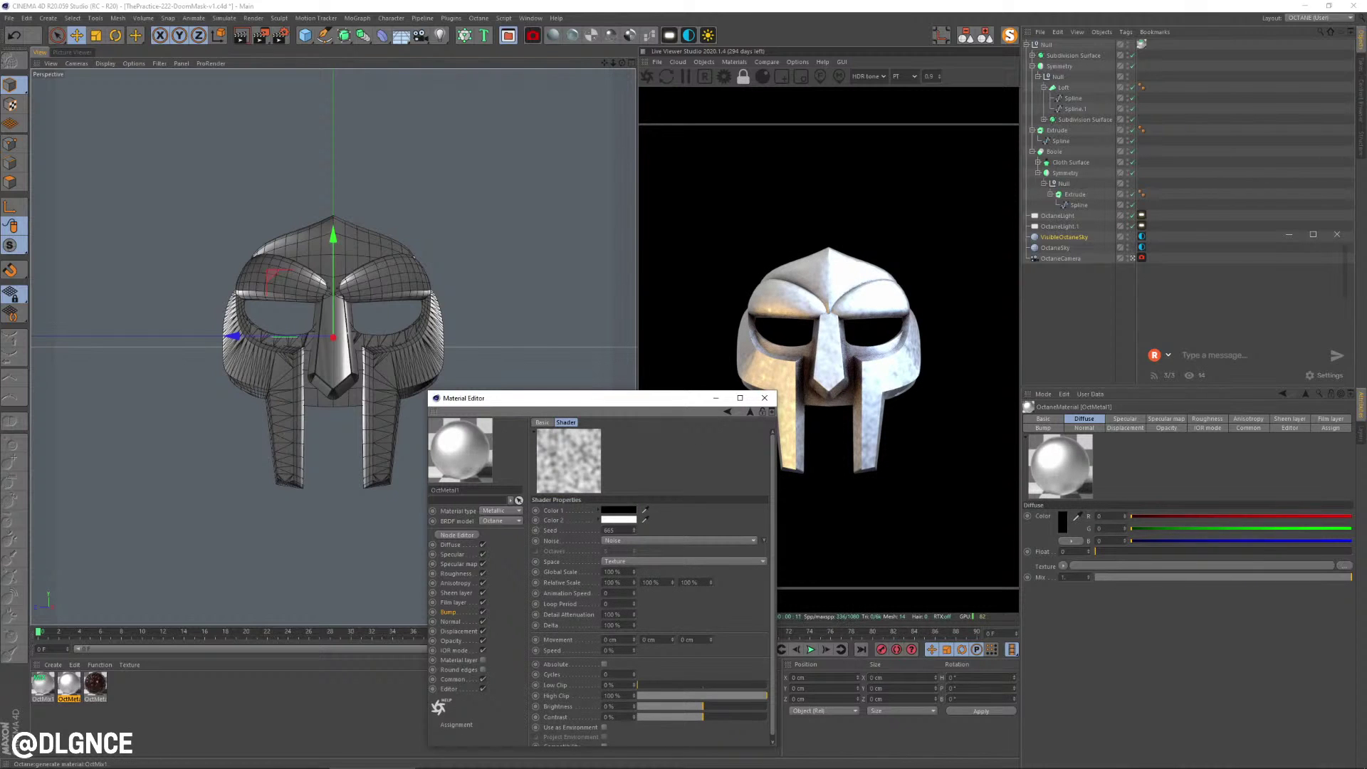
drag(634, 571, 634, 634)
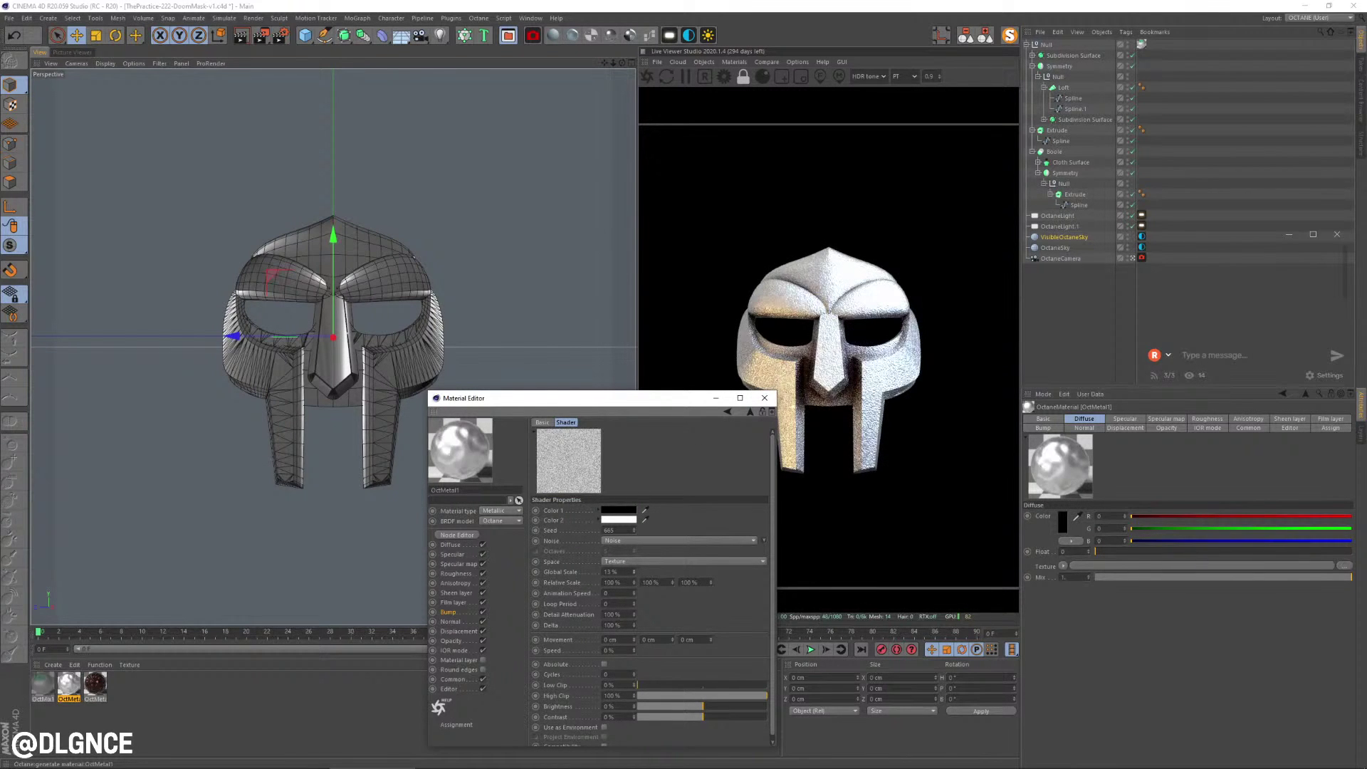
- Set the bump Noise's low clip to 63%, high clip to 89% and global scale to about 23%
click(674, 685)
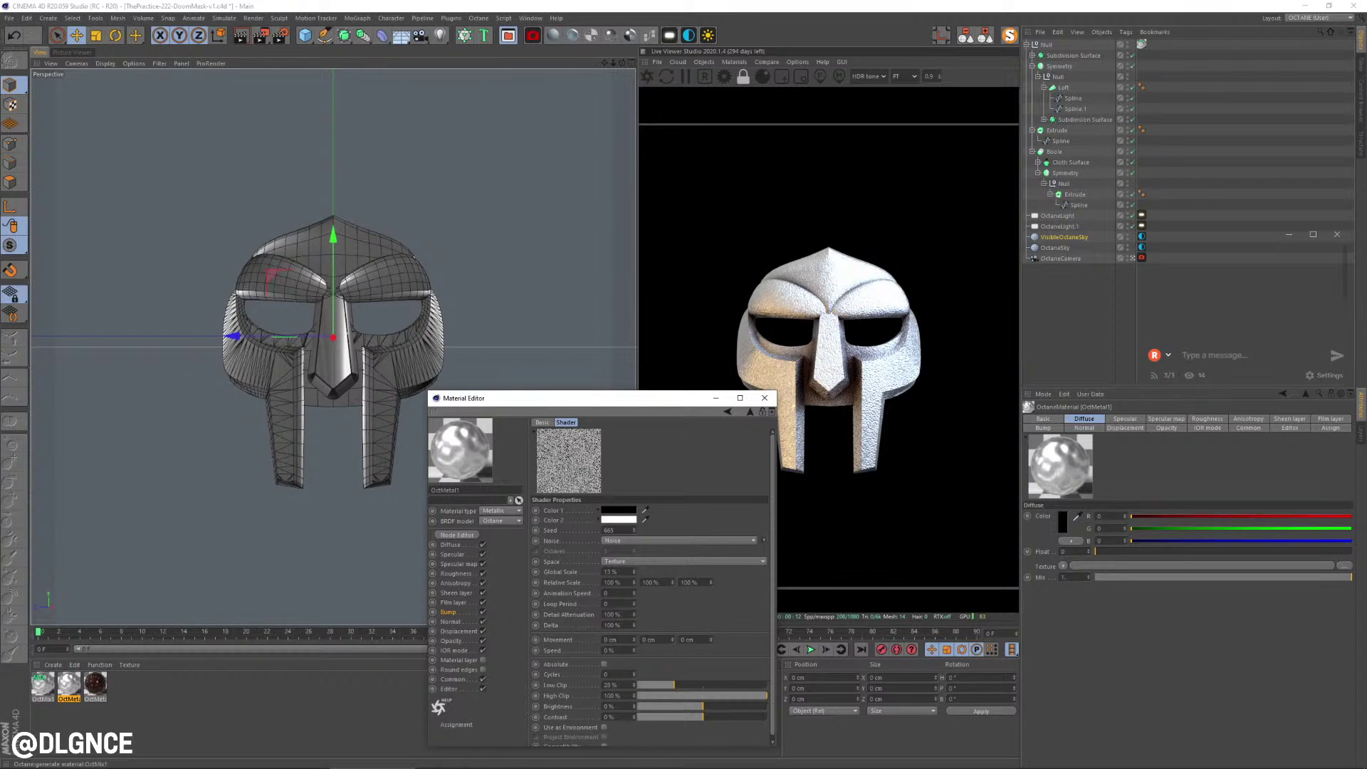
drag(703, 685, 735, 695)
click(742, 696)
click(711, 685)
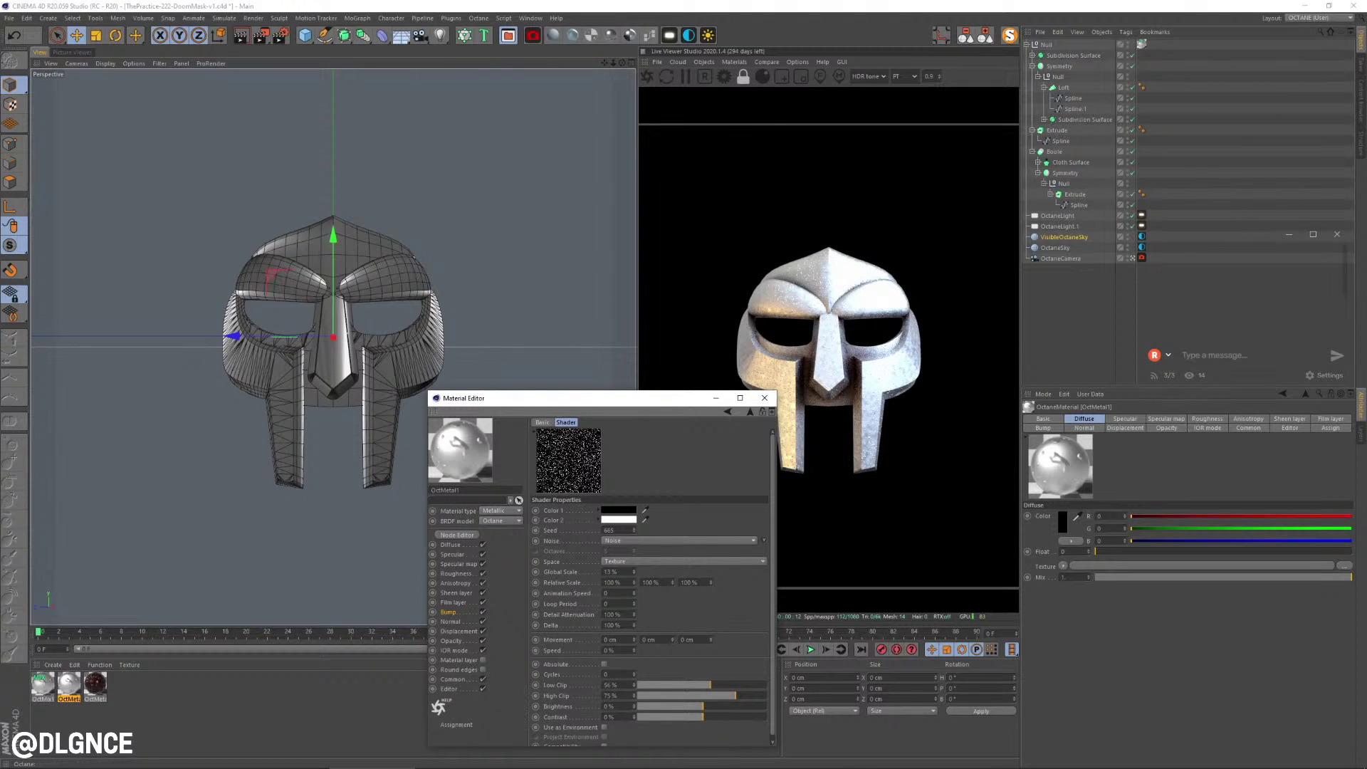
click(703, 685)
click(728, 685)
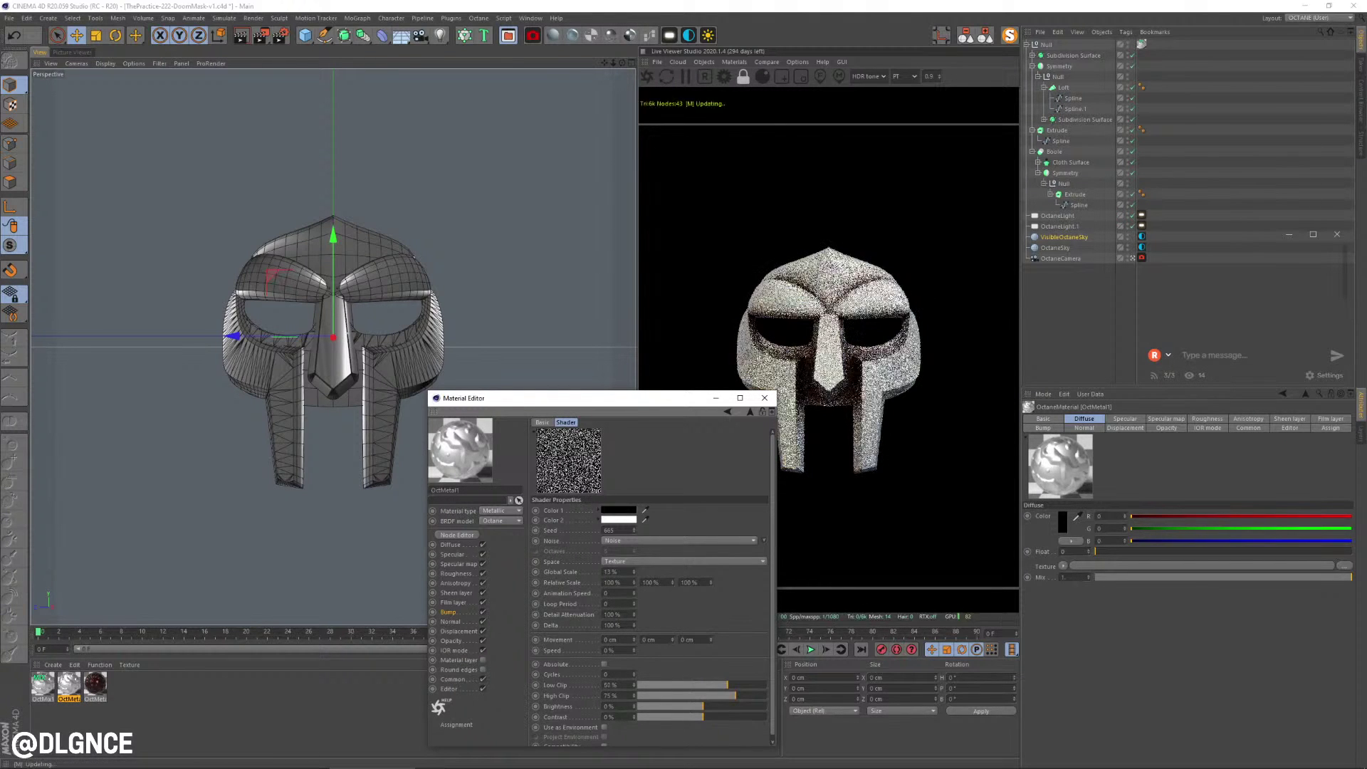
click(753, 695)
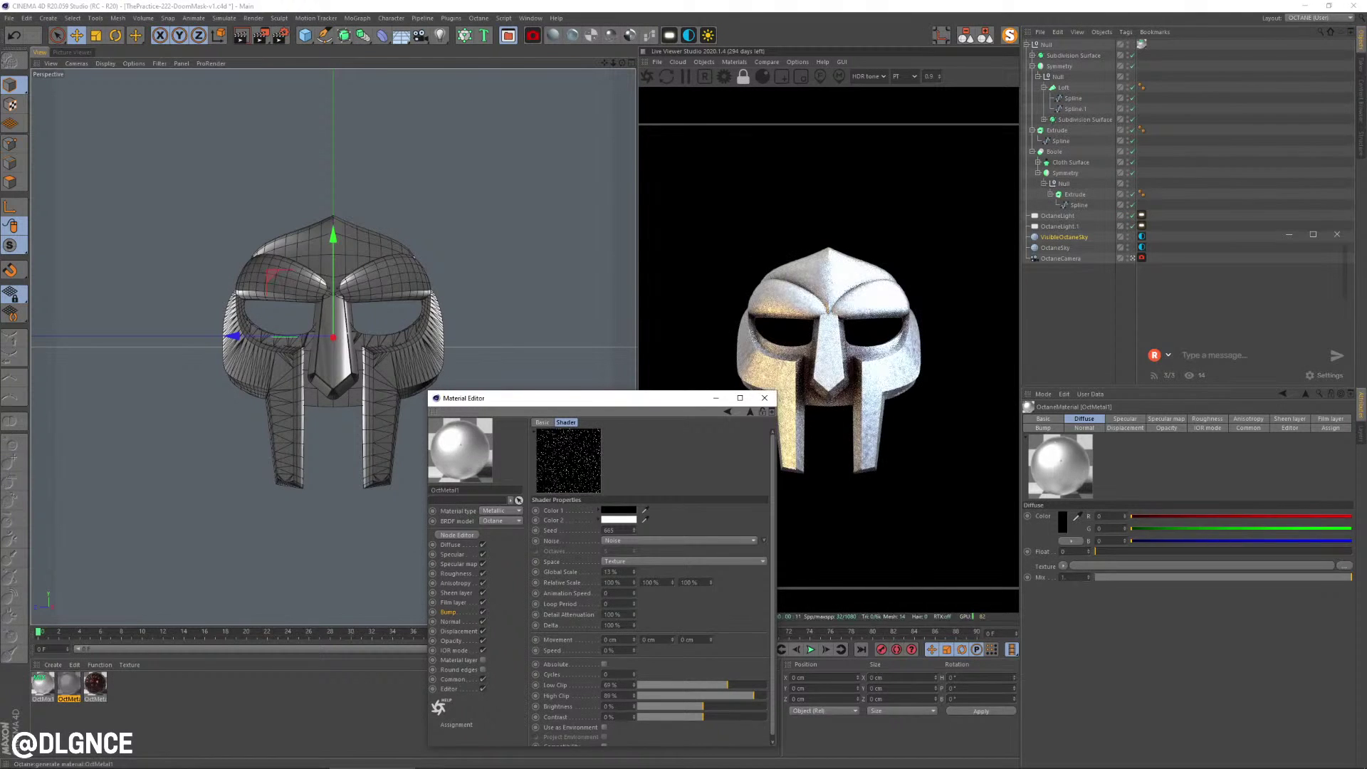
click(715, 685)
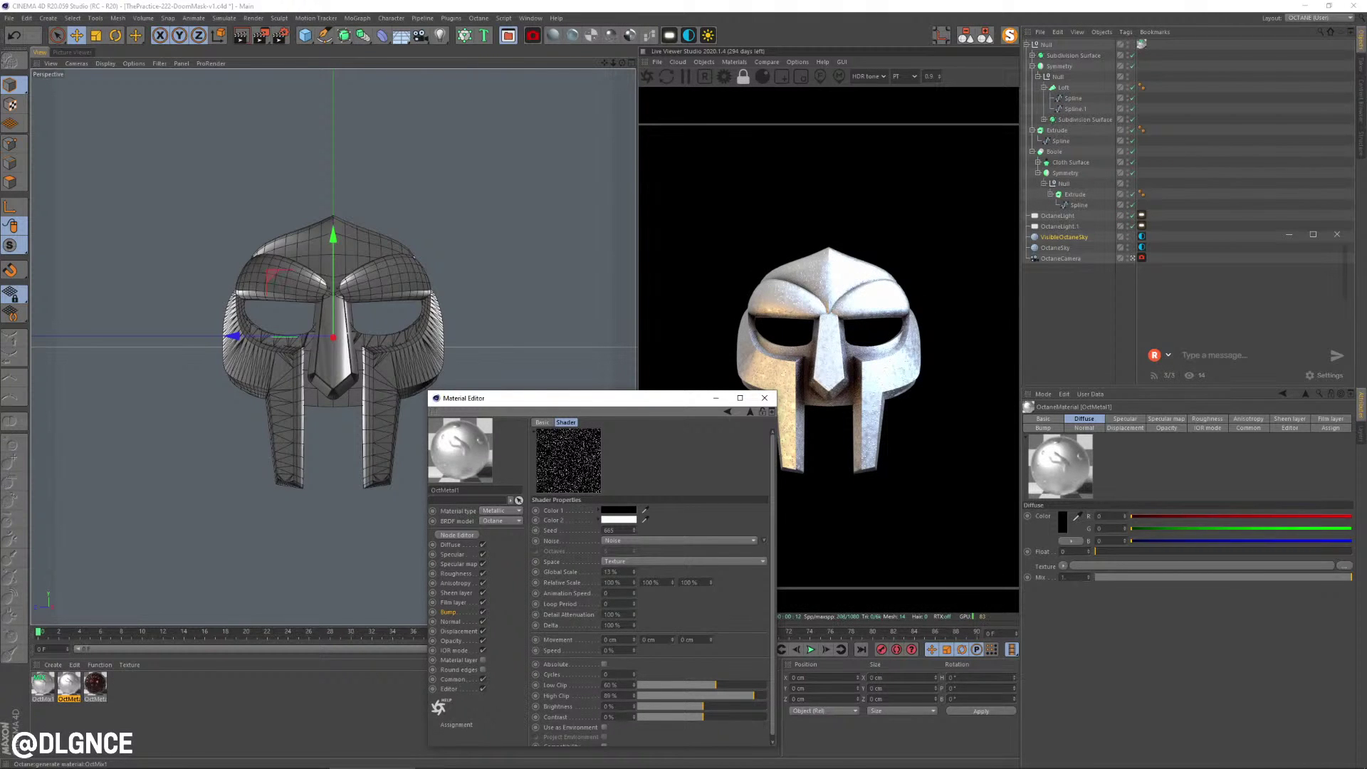
click(719, 685)
drag(633, 572, 633, 558)
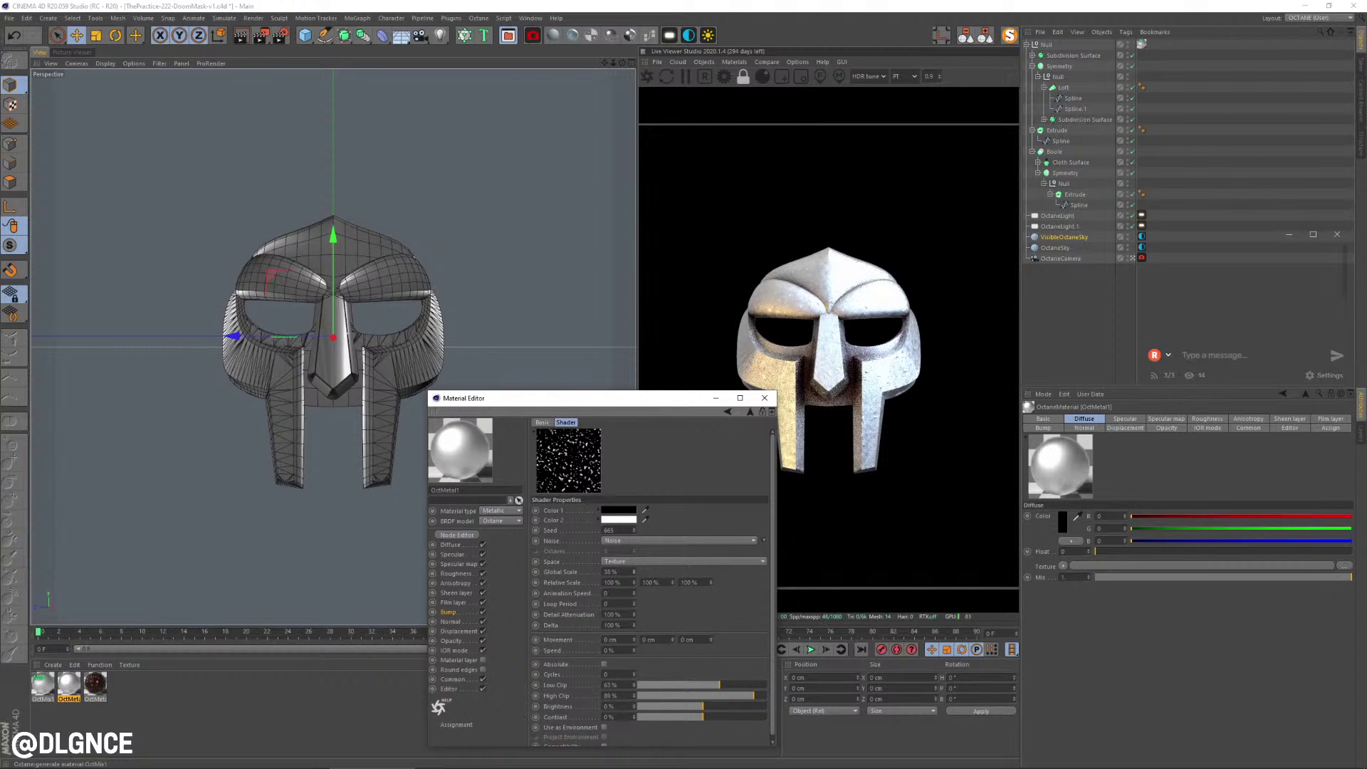
drag(633, 572, 633, 582)
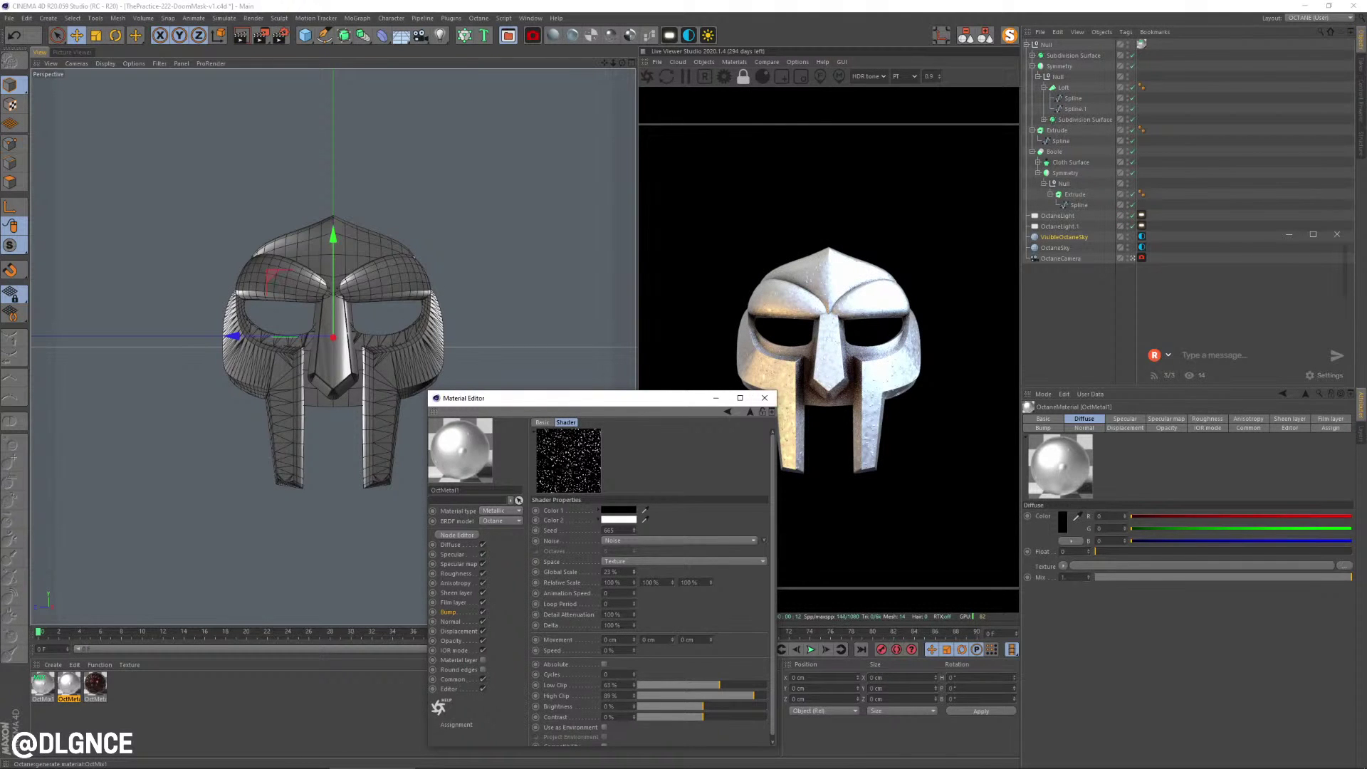
- Enlarge the mask in the Octane live render and widen the Live Viewer, moving the Material Editor clear of it
click(939, 75)
click(939, 75)
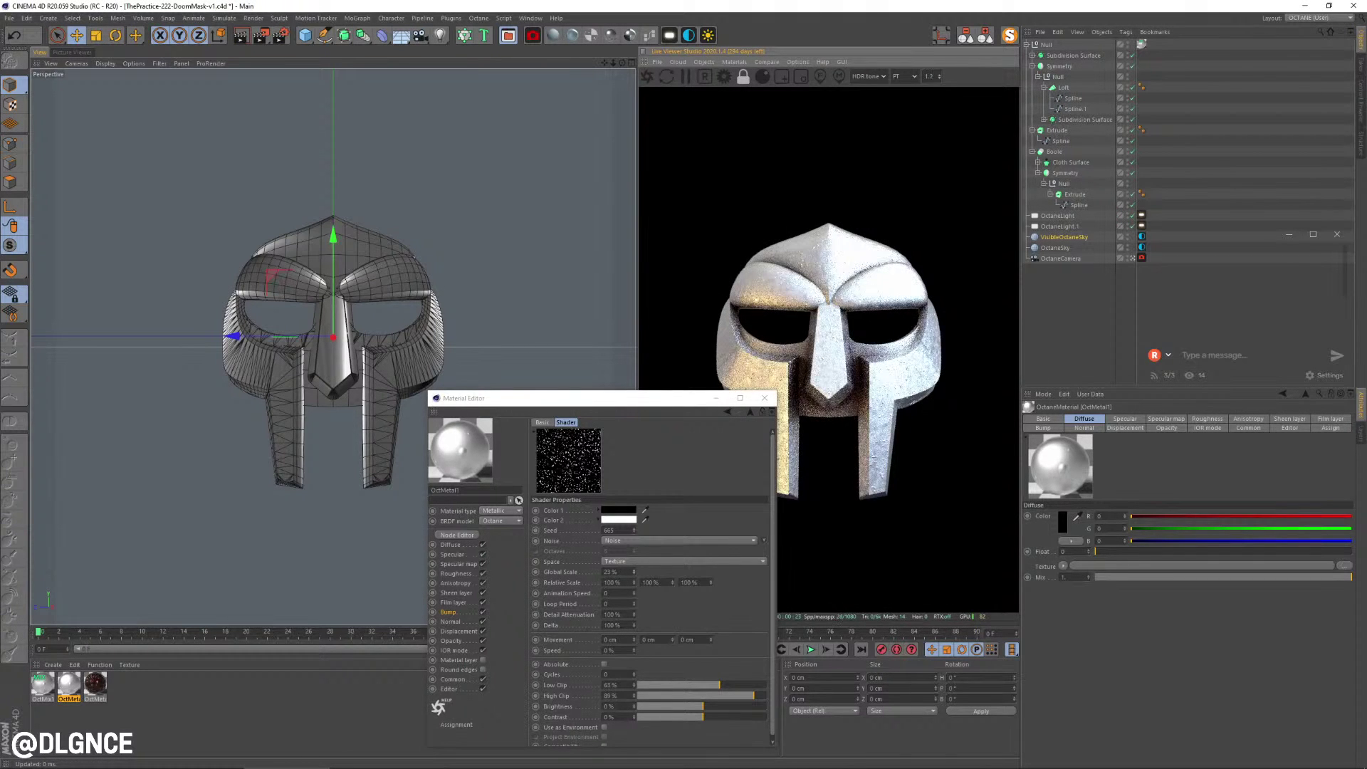
click(939, 75)
click(939, 75)
click(939, 75)
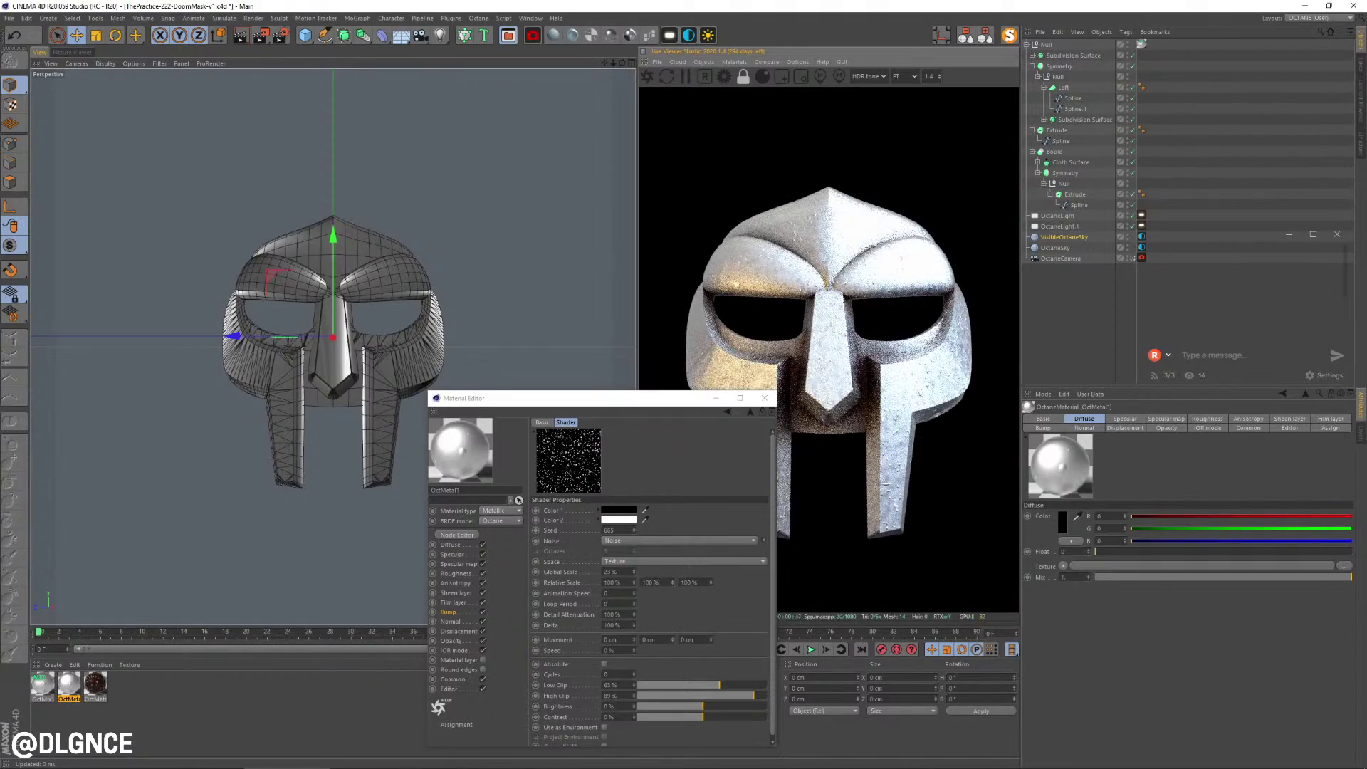
alt+right_drag(414, 258, 459, 257)
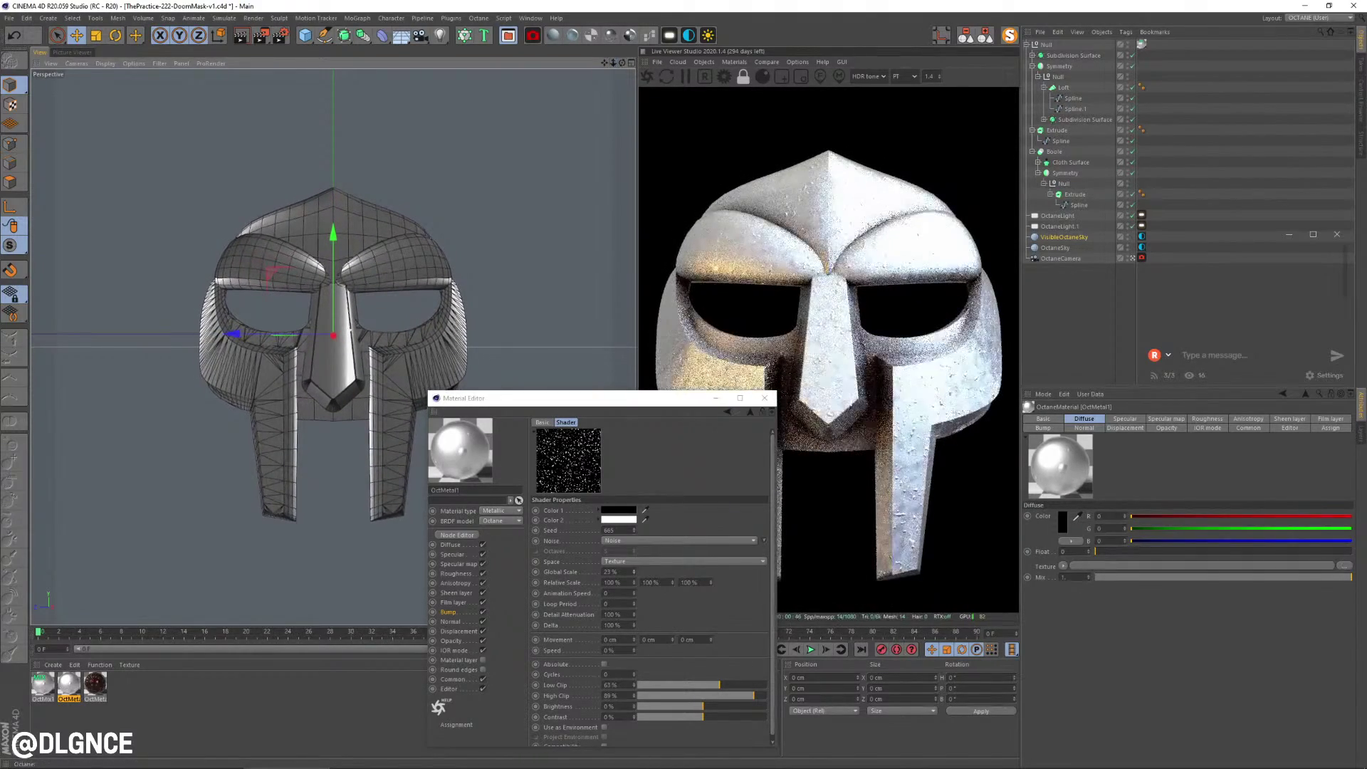
drag(498, 398, 301, 365)
click(611, 571)
click(939, 78)
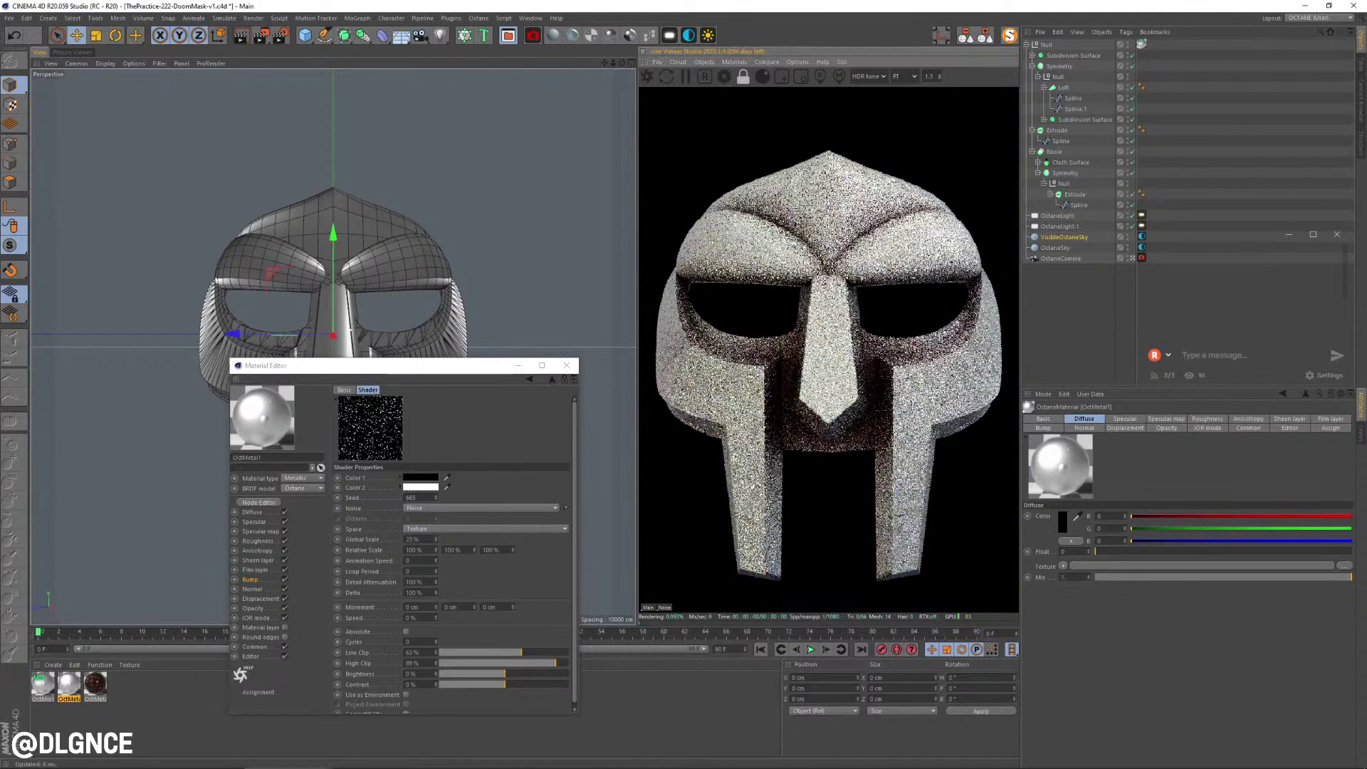
drag(637, 299, 610, 299)
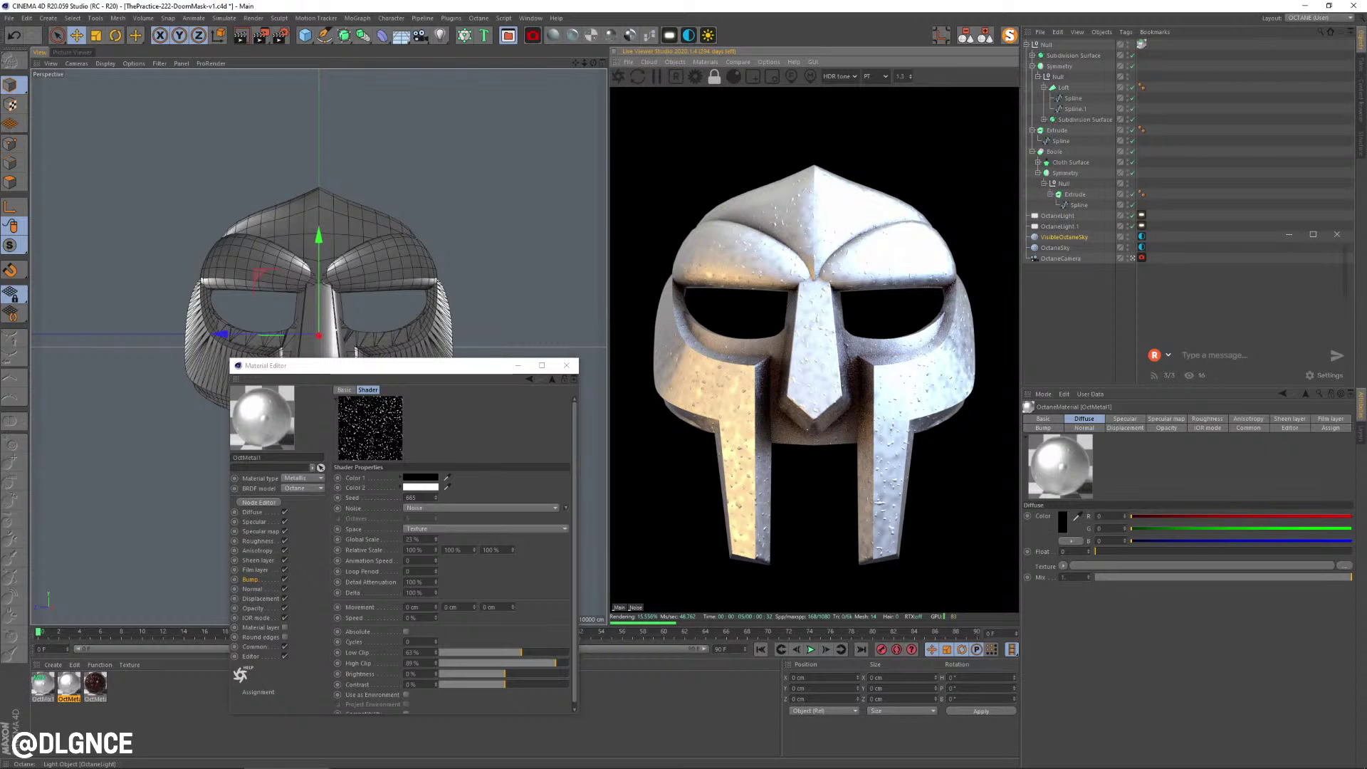
- Select OctaneLight.1 with the Scale tool active and shift the Material Editor slightly within the viewport
click(1059, 227)
key(t)
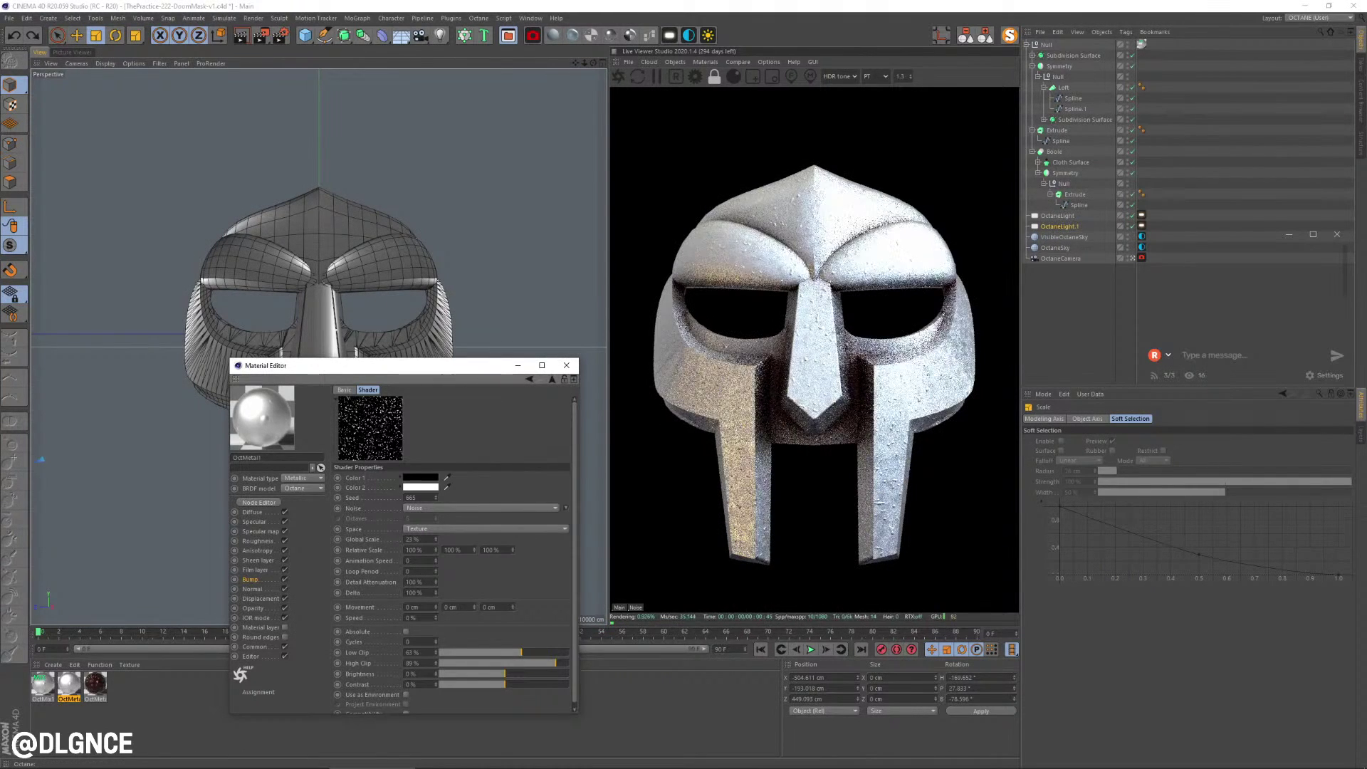
drag(460, 366, 473, 330)
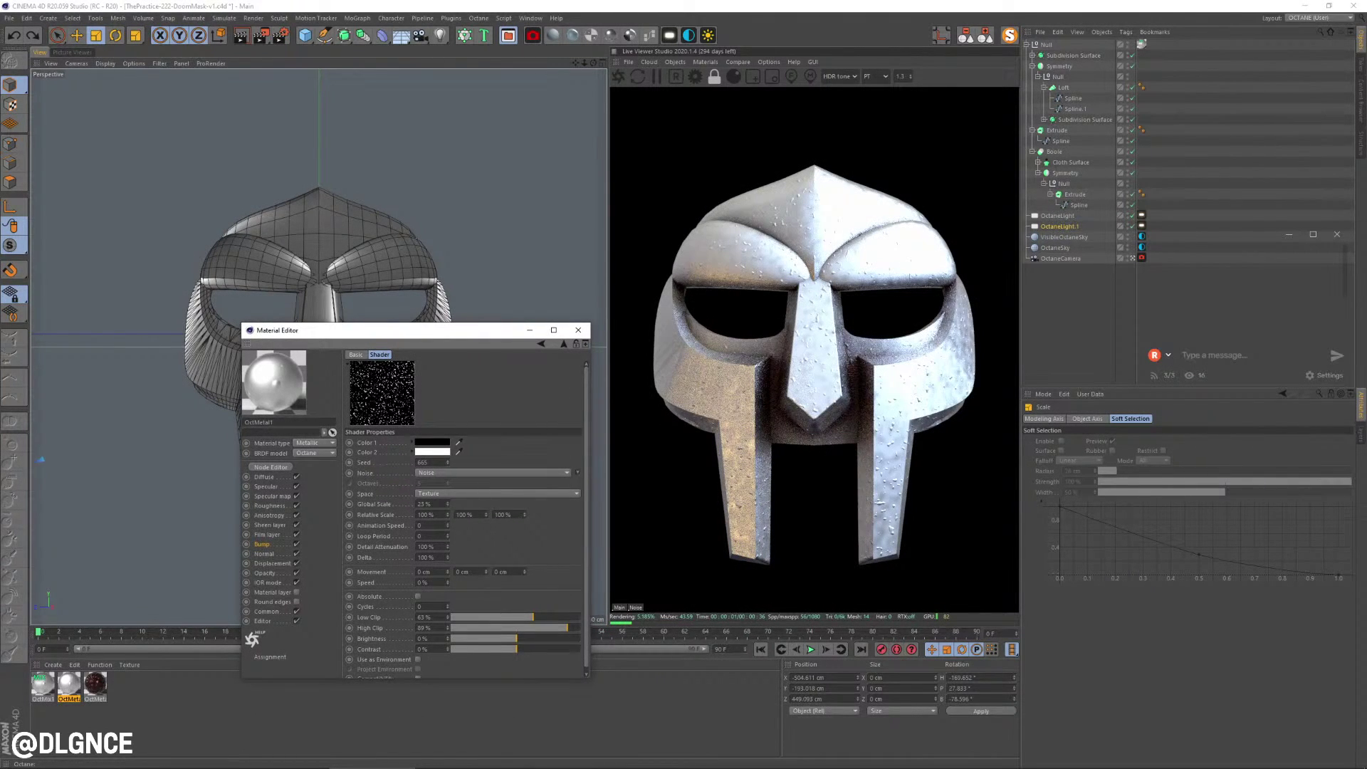
- Refine the bump Noise to a global scale of about 19%, a low clip of 63% and a high clip of 90%
drag(567, 628, 541, 618)
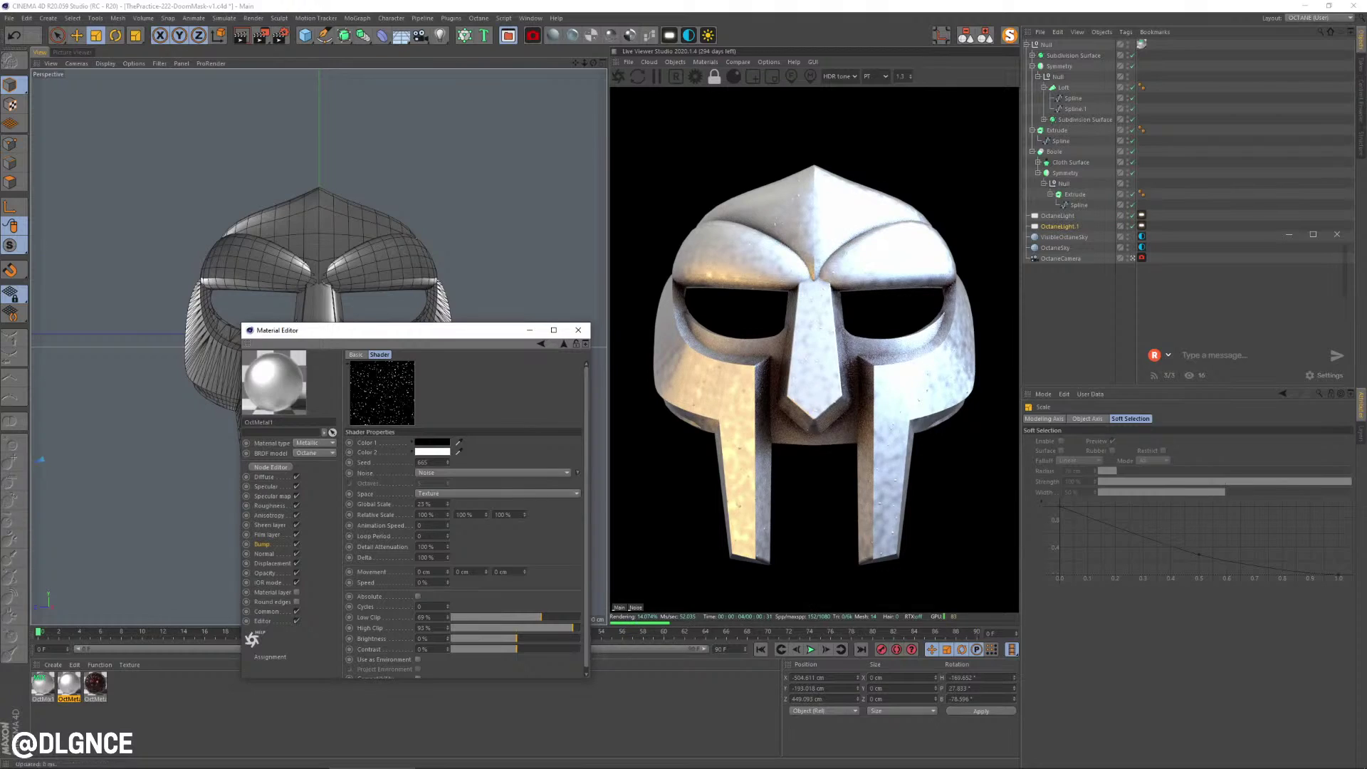
drag(447, 504, 447, 506)
drag(541, 617, 566, 628)
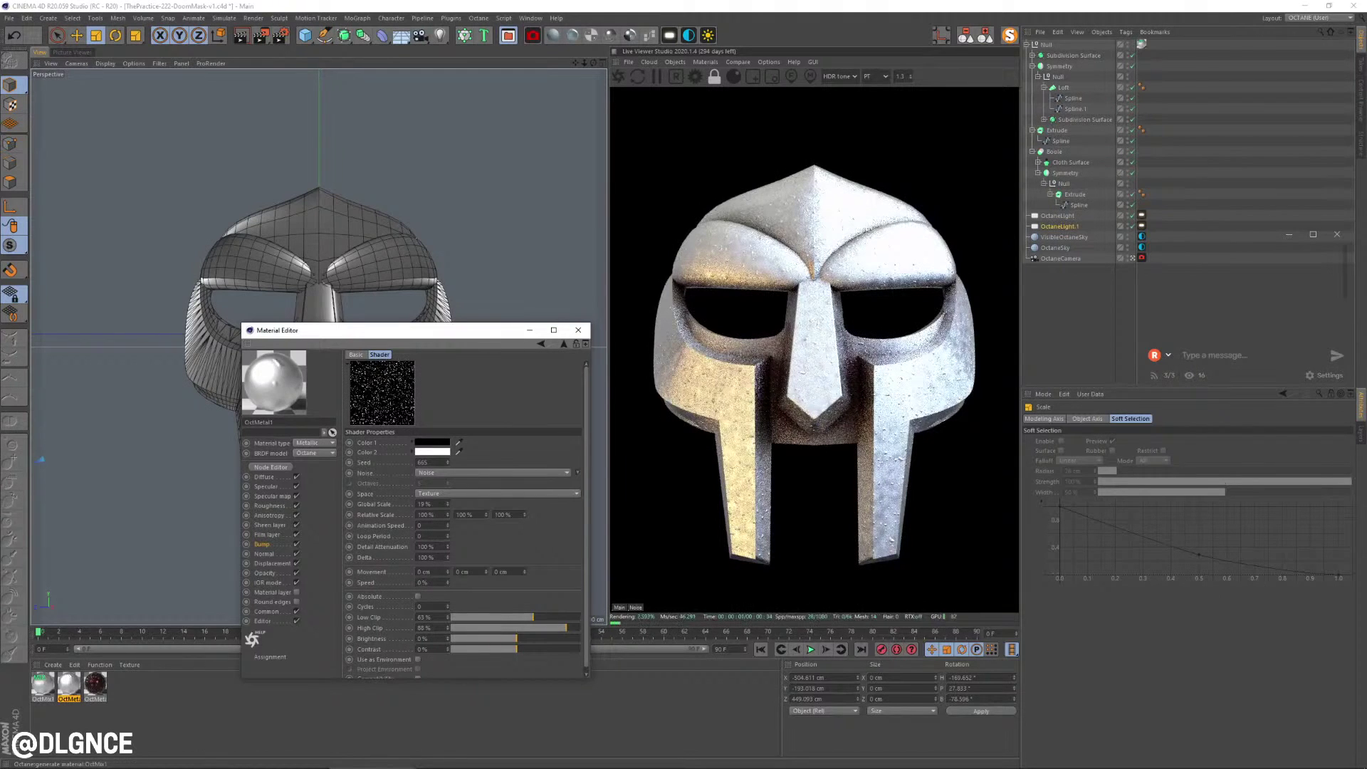
drag(567, 628, 569, 628)
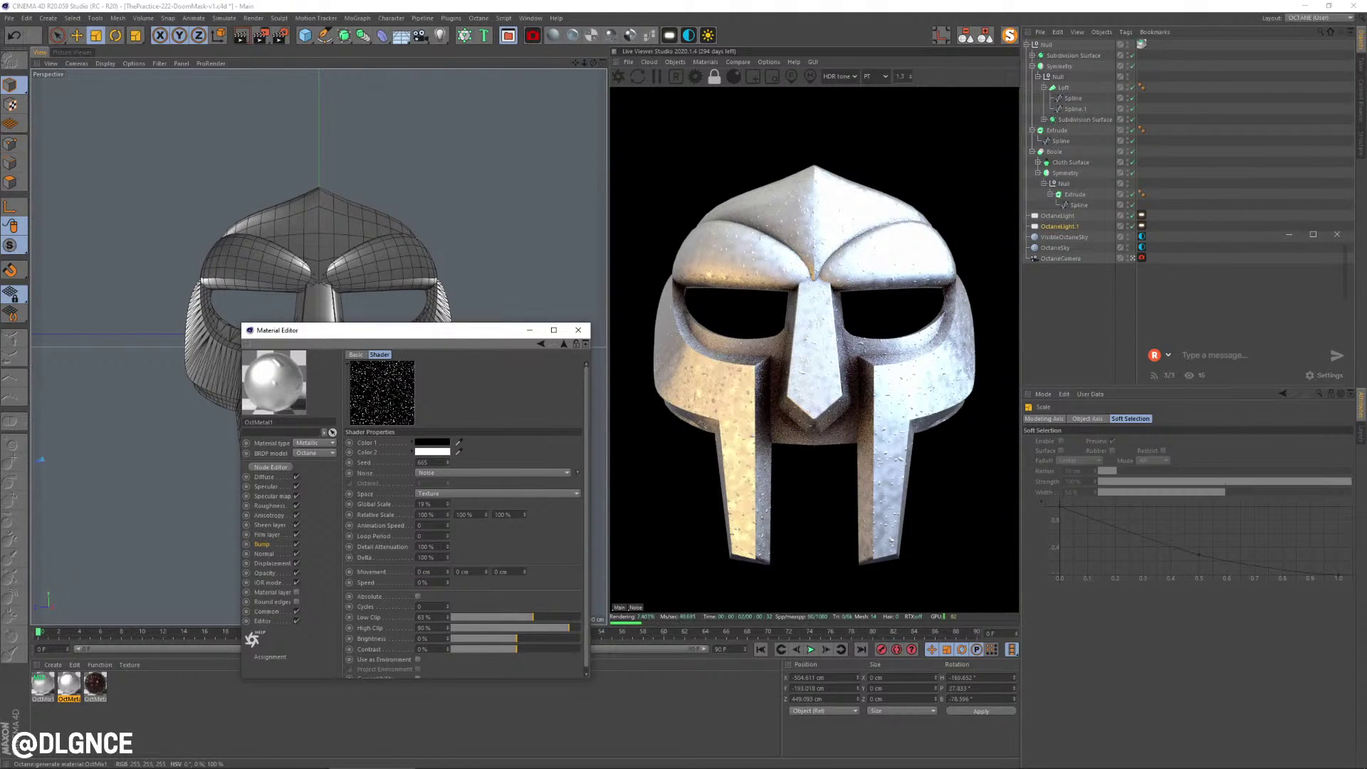
- Invert the bump Noise's colours by setting Color 1 to white and Color 2 to dark grey
click(432, 451)
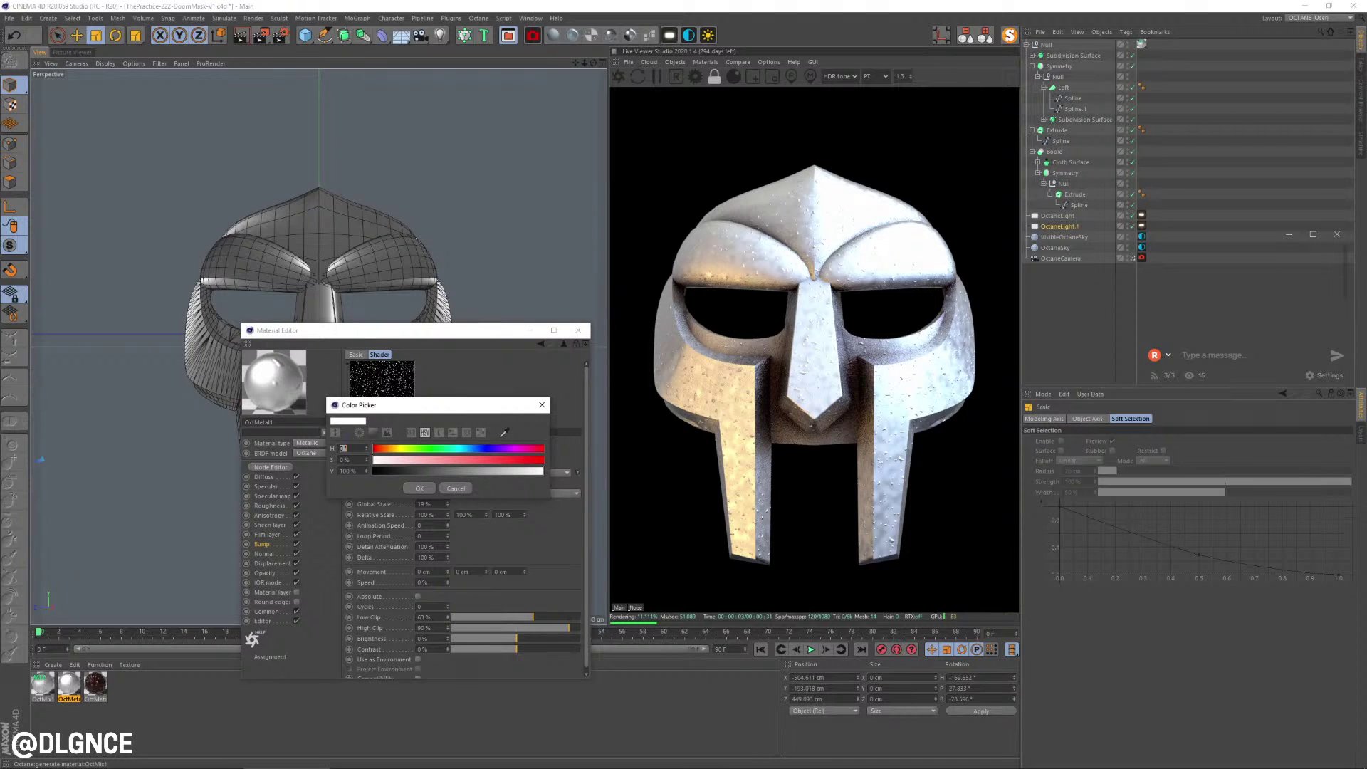
click(420, 488)
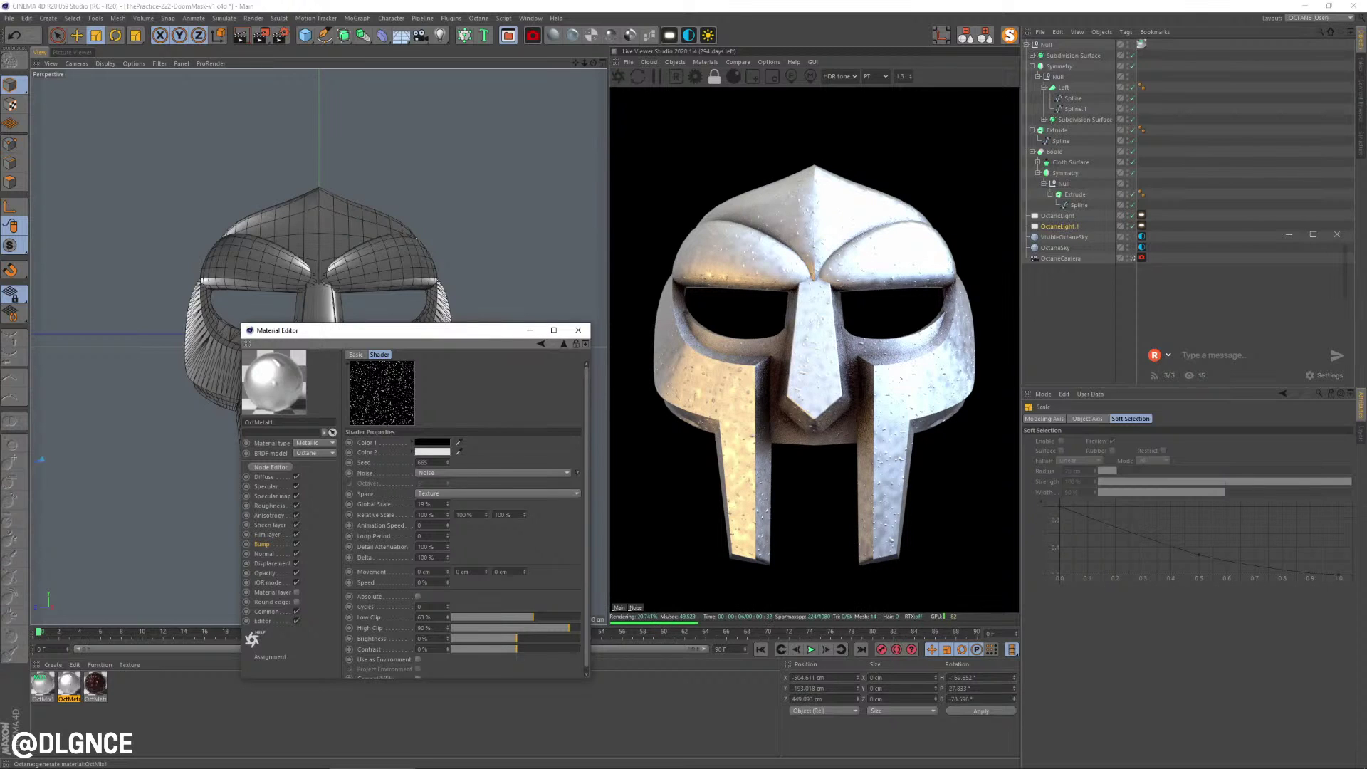
click(432, 443)
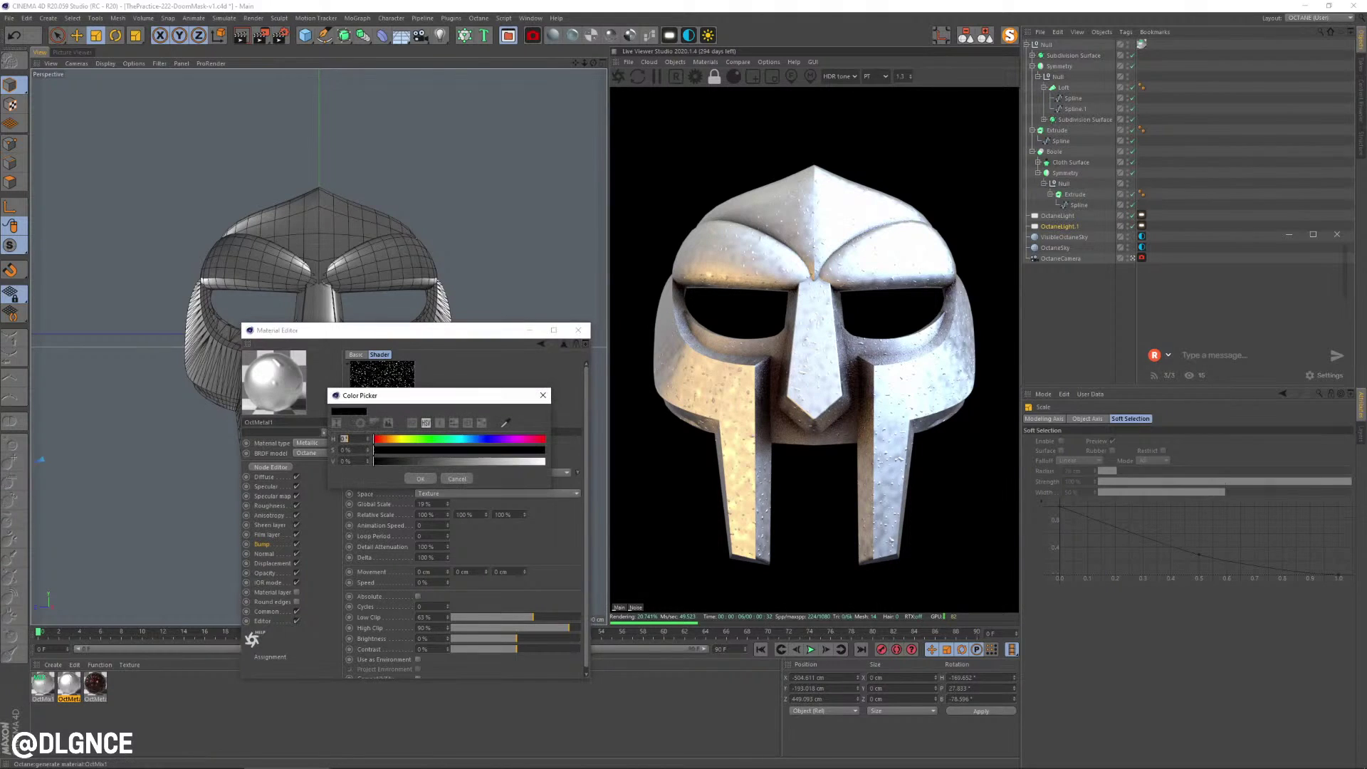
drag(377, 462, 552, 462)
click(420, 478)
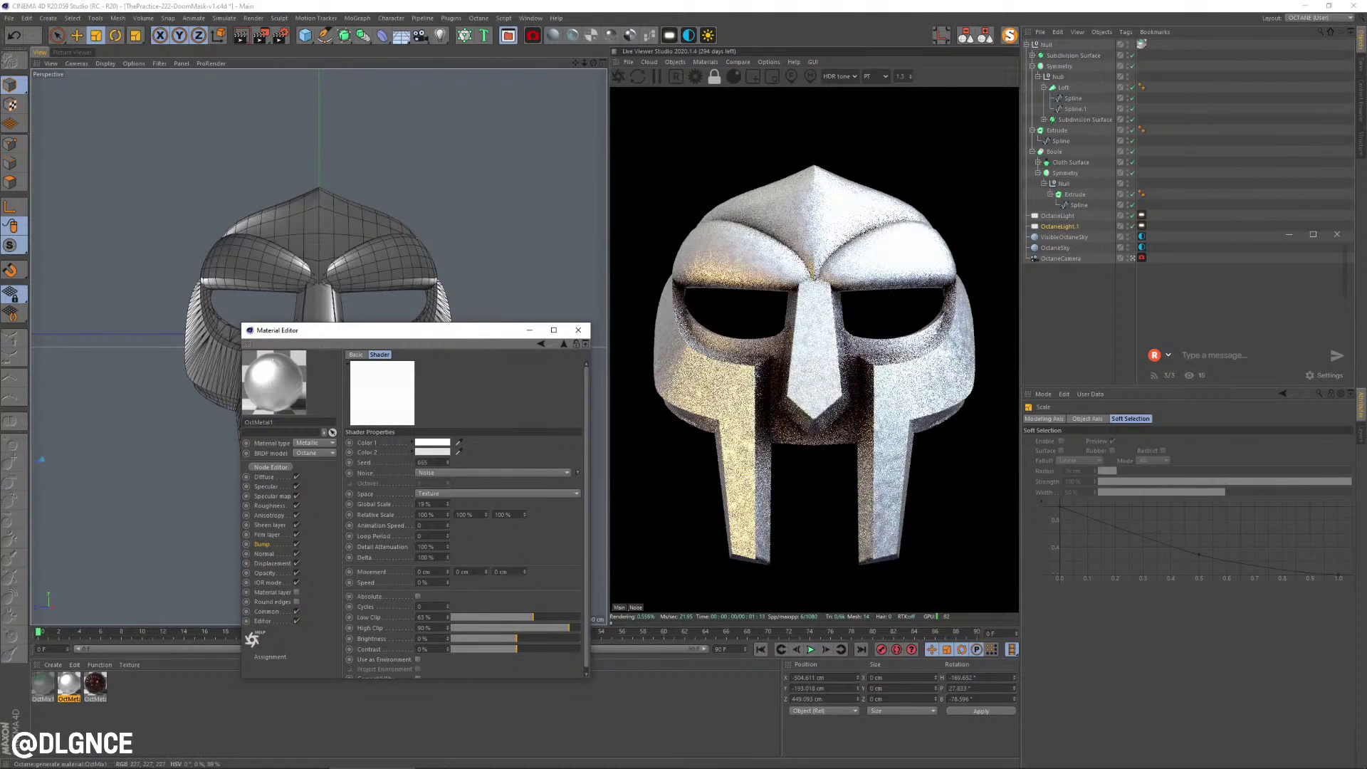
click(440, 452)
drag(528, 473, 376, 473)
click(422, 491)
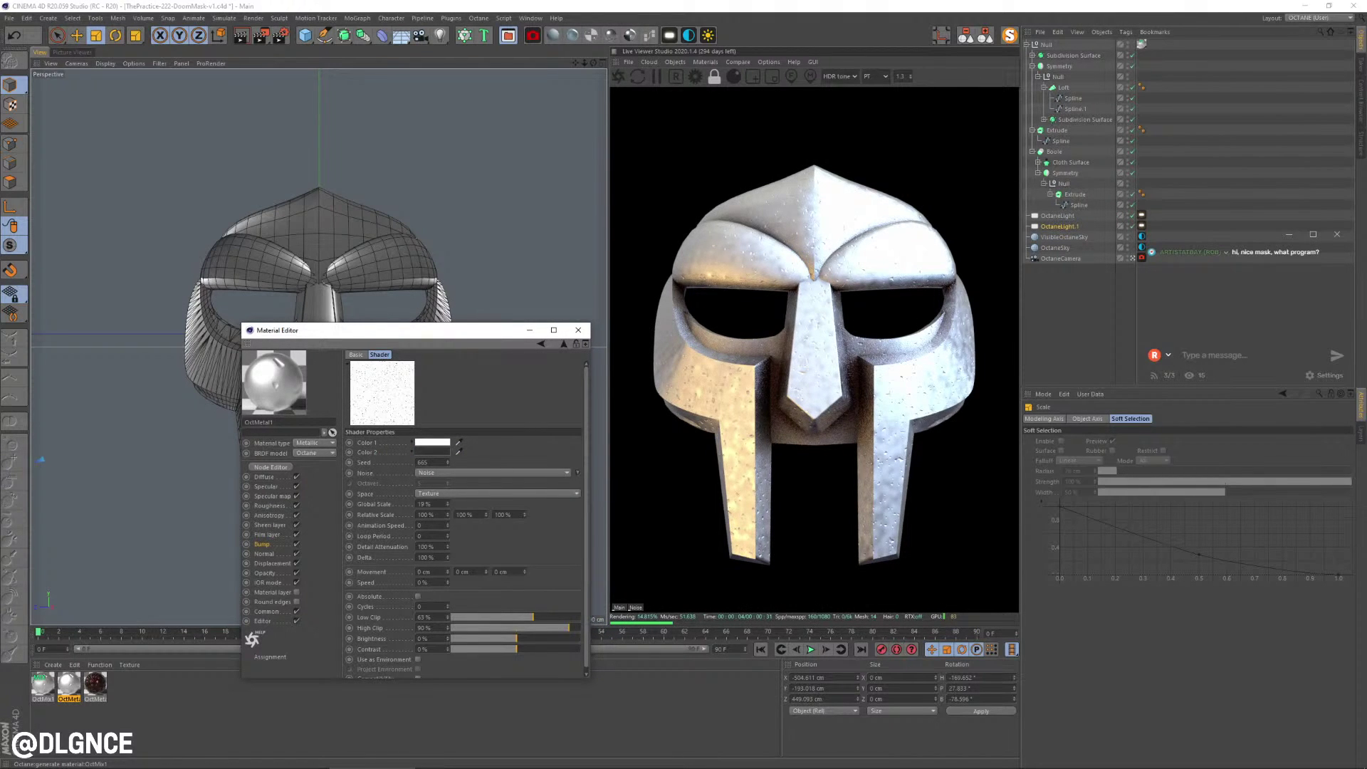
- Copy the bump Noise shader into the material's Specular texture
click(262, 544)
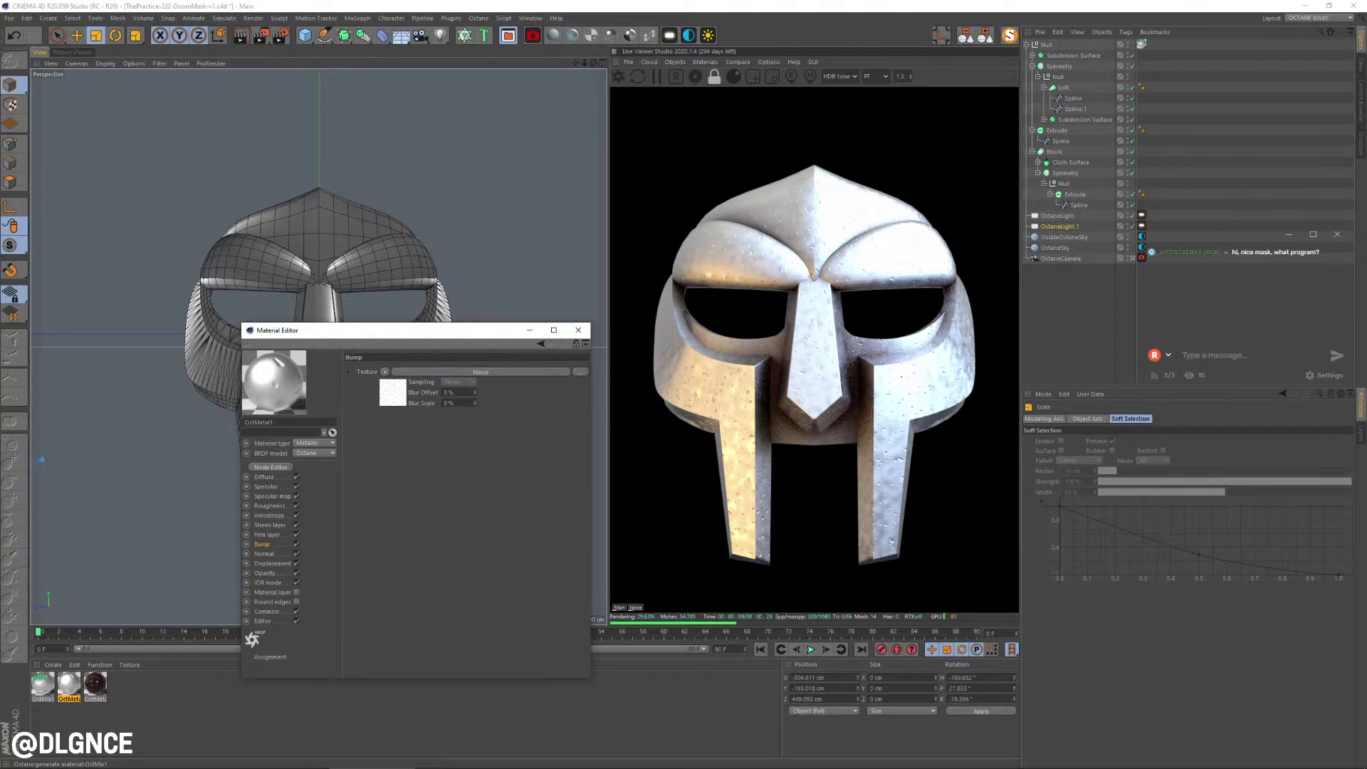
click(266, 486)
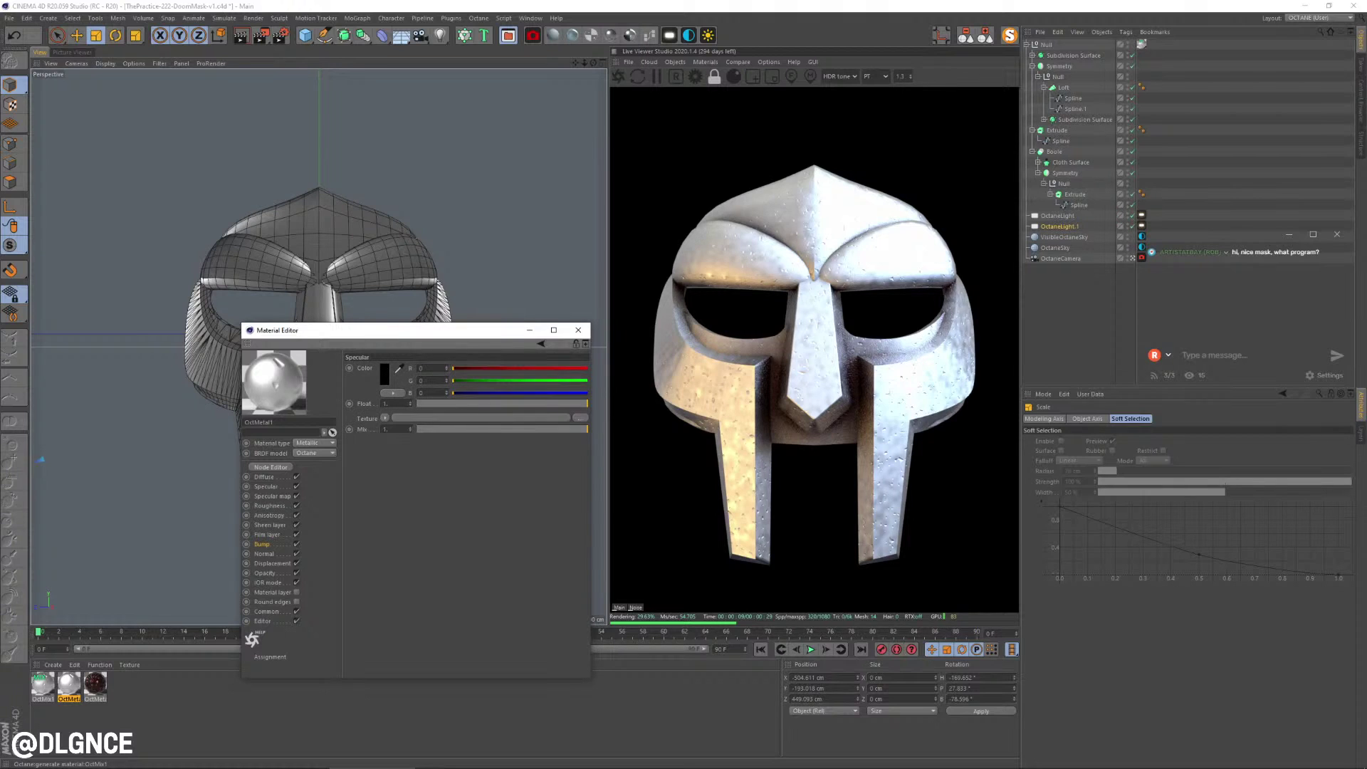
drag(266, 486, 480, 418)
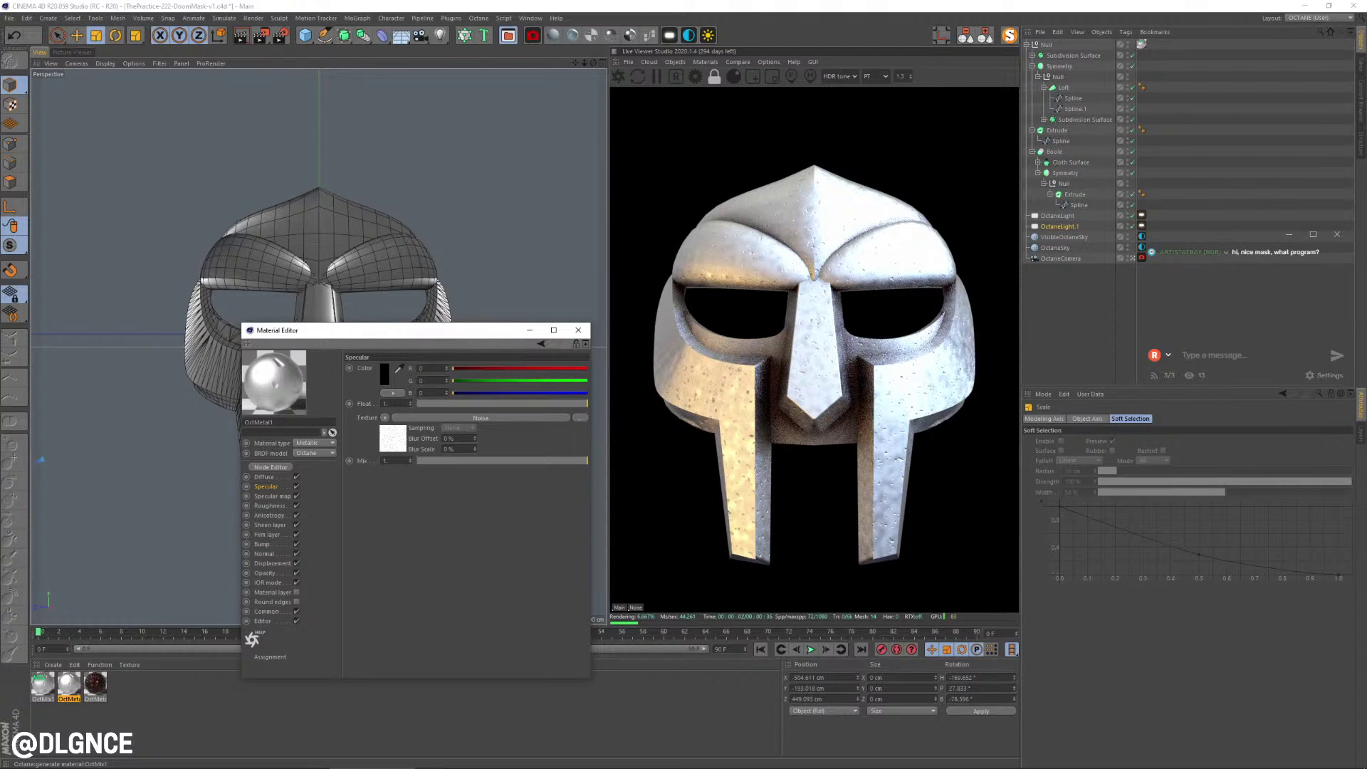
- Set Color 2 of the Specular Noise to black and its low clip to 52%
click(481, 418)
click(432, 452)
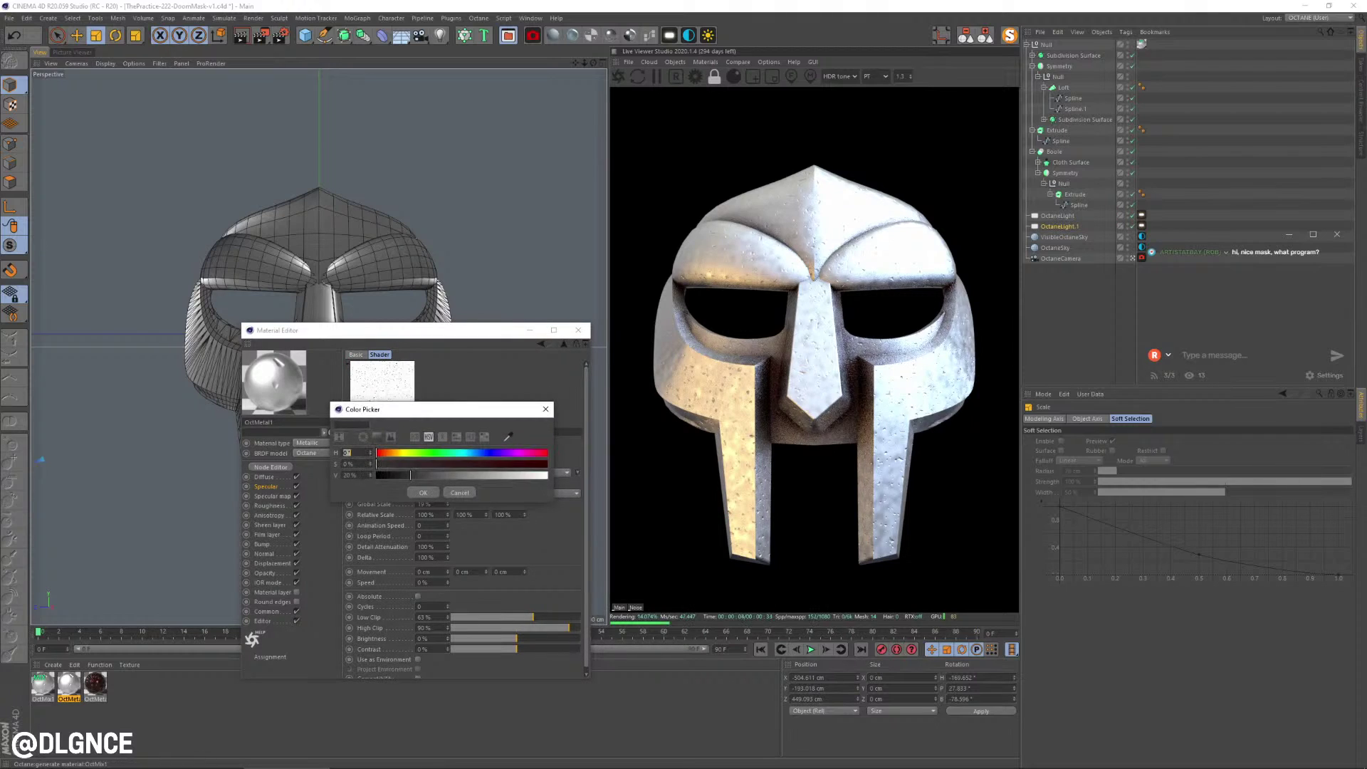
drag(414, 473, 378, 473)
click(427, 491)
drag(533, 617, 472, 617)
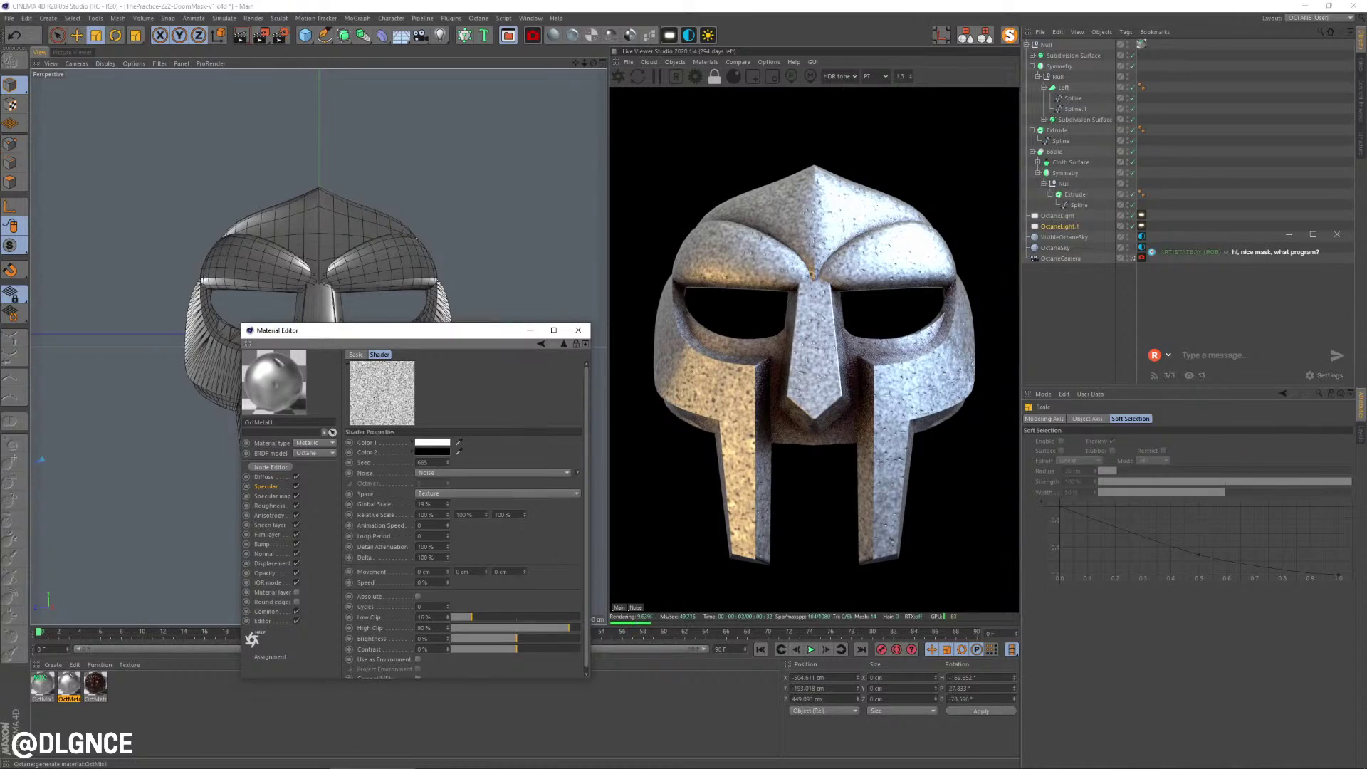
drag(494, 618, 569, 628)
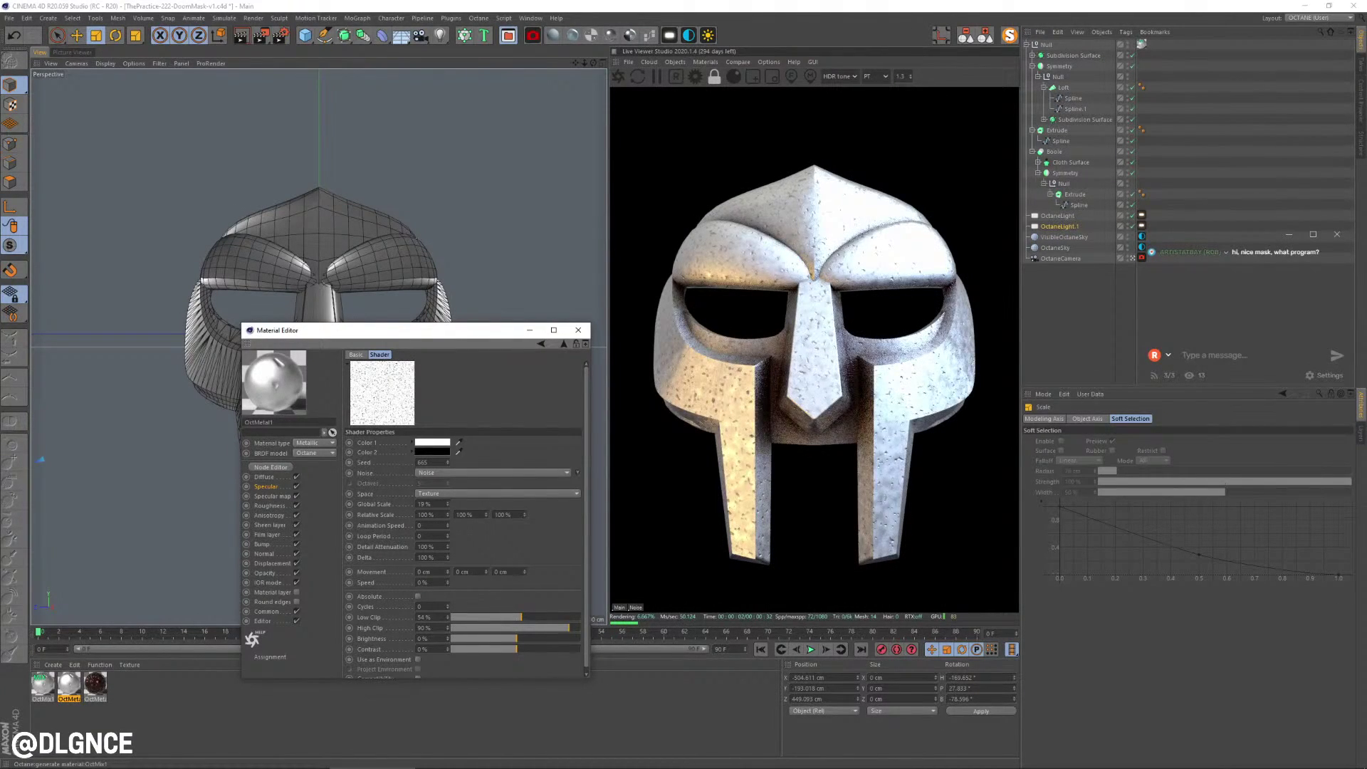
drag(521, 617, 518, 617)
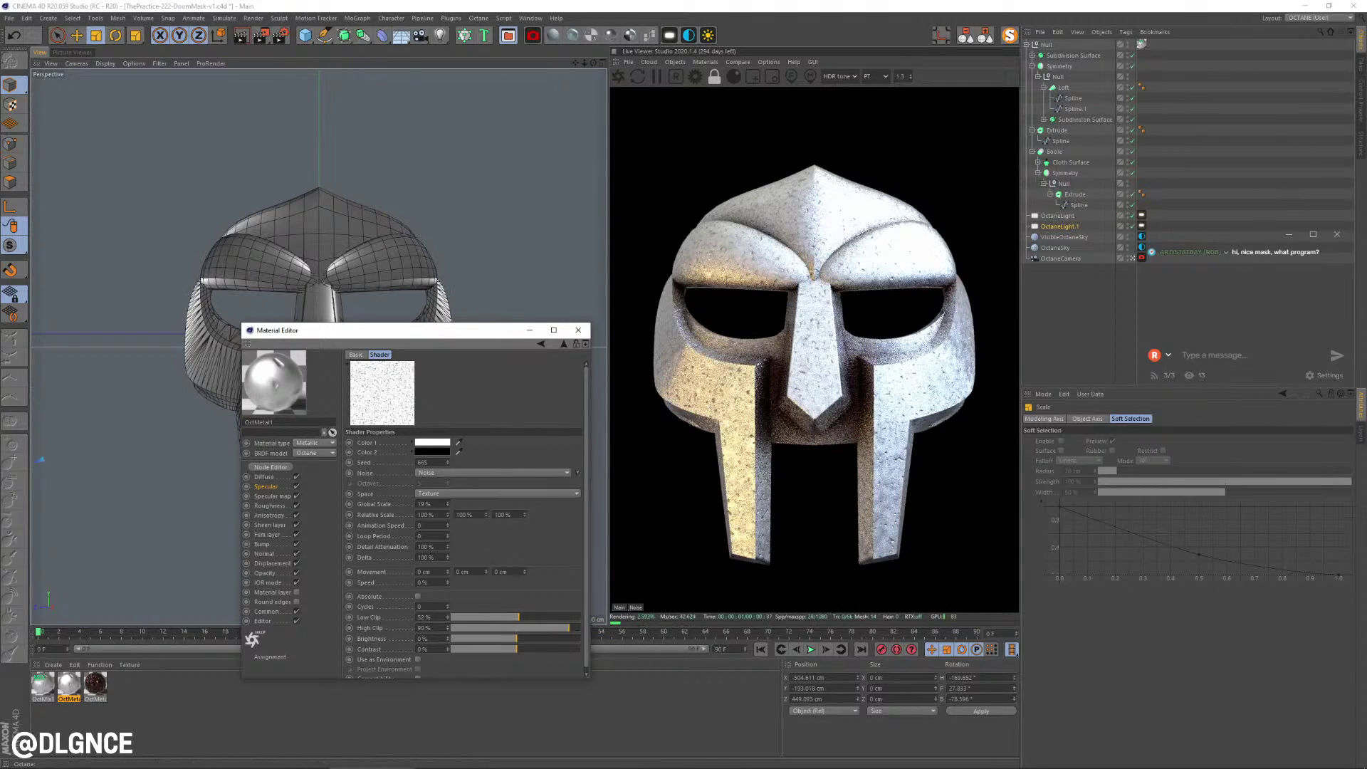
- Add a Noise shader to the Diffuse texture with a low clip of 45% and a high clip of 58%
click(266, 486)
click(264, 477)
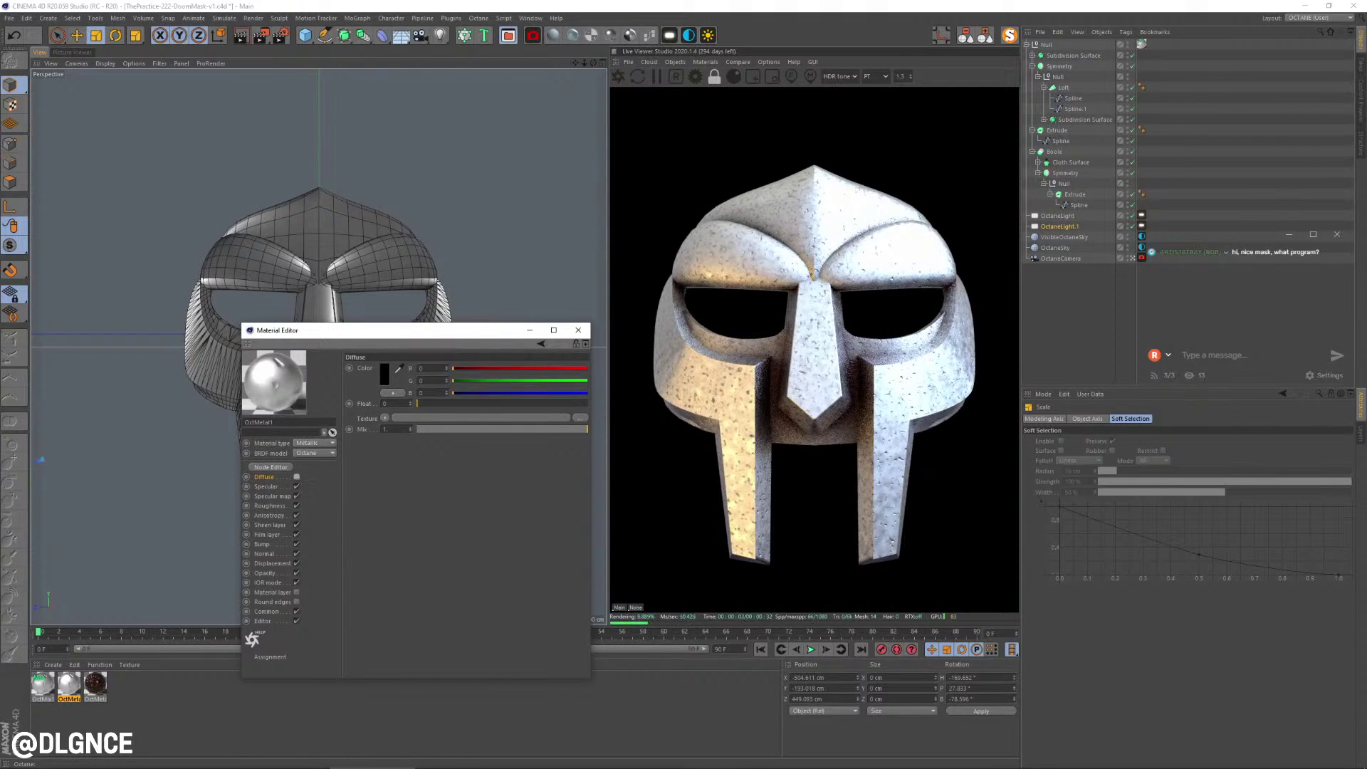
click(384, 417)
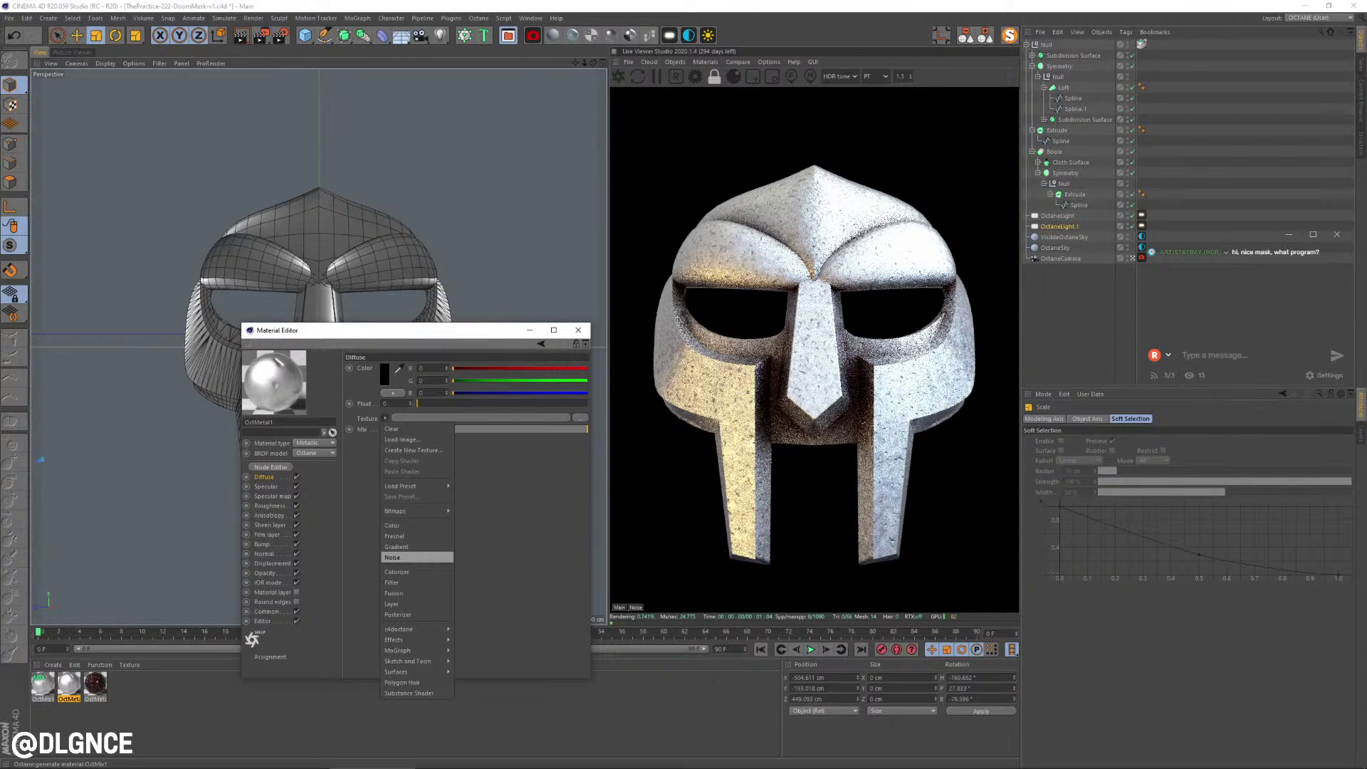
click(393, 557)
click(393, 438)
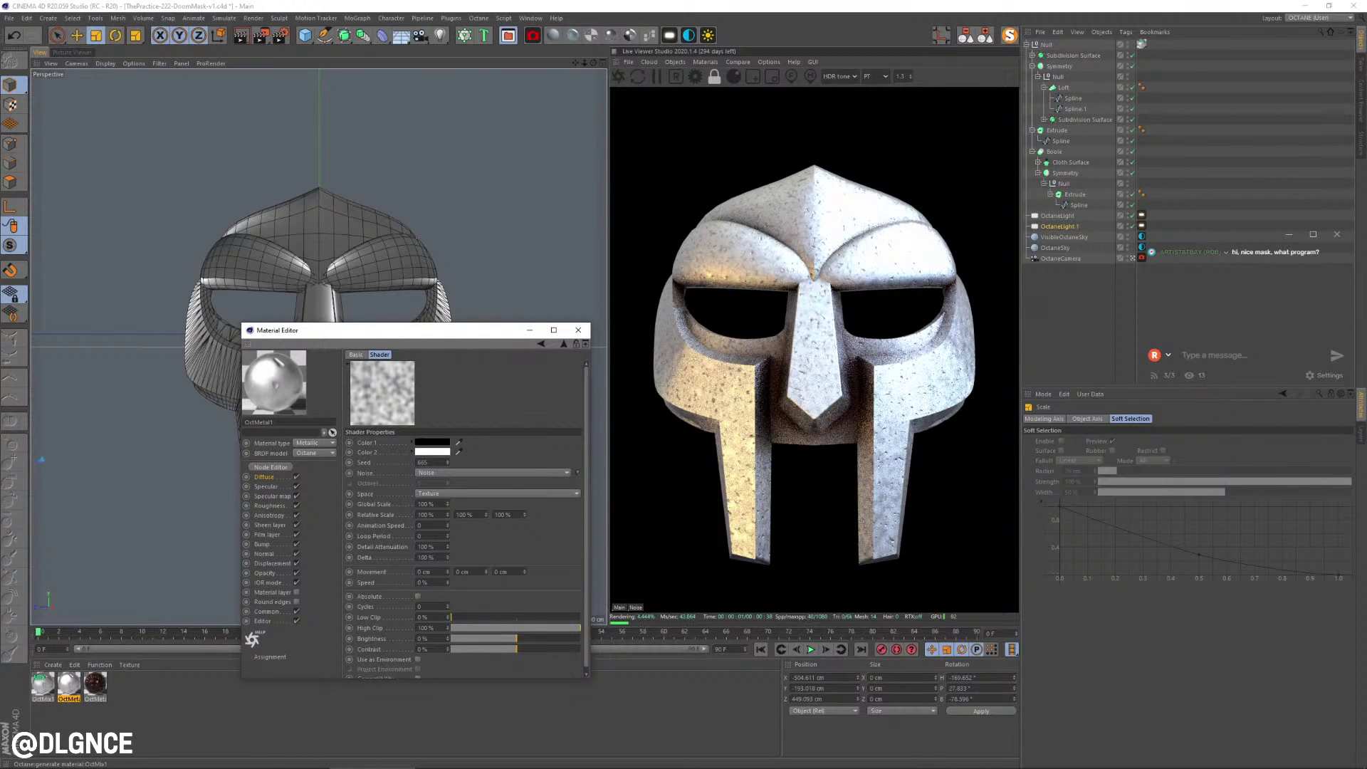
drag(452, 617, 508, 618)
click(526, 628)
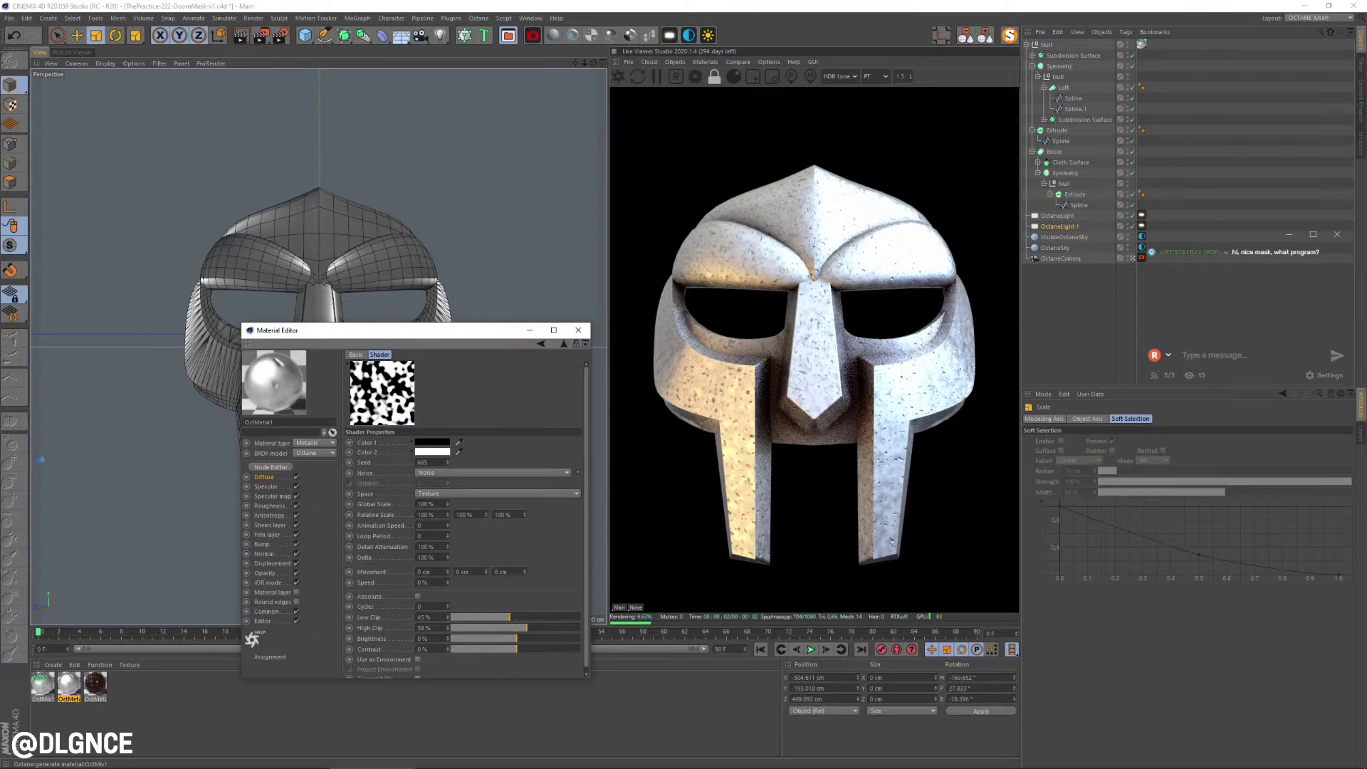
- Try lowering the Diffuse texture's mix to about 0.34, and undo it
click(264, 477)
click(474, 461)
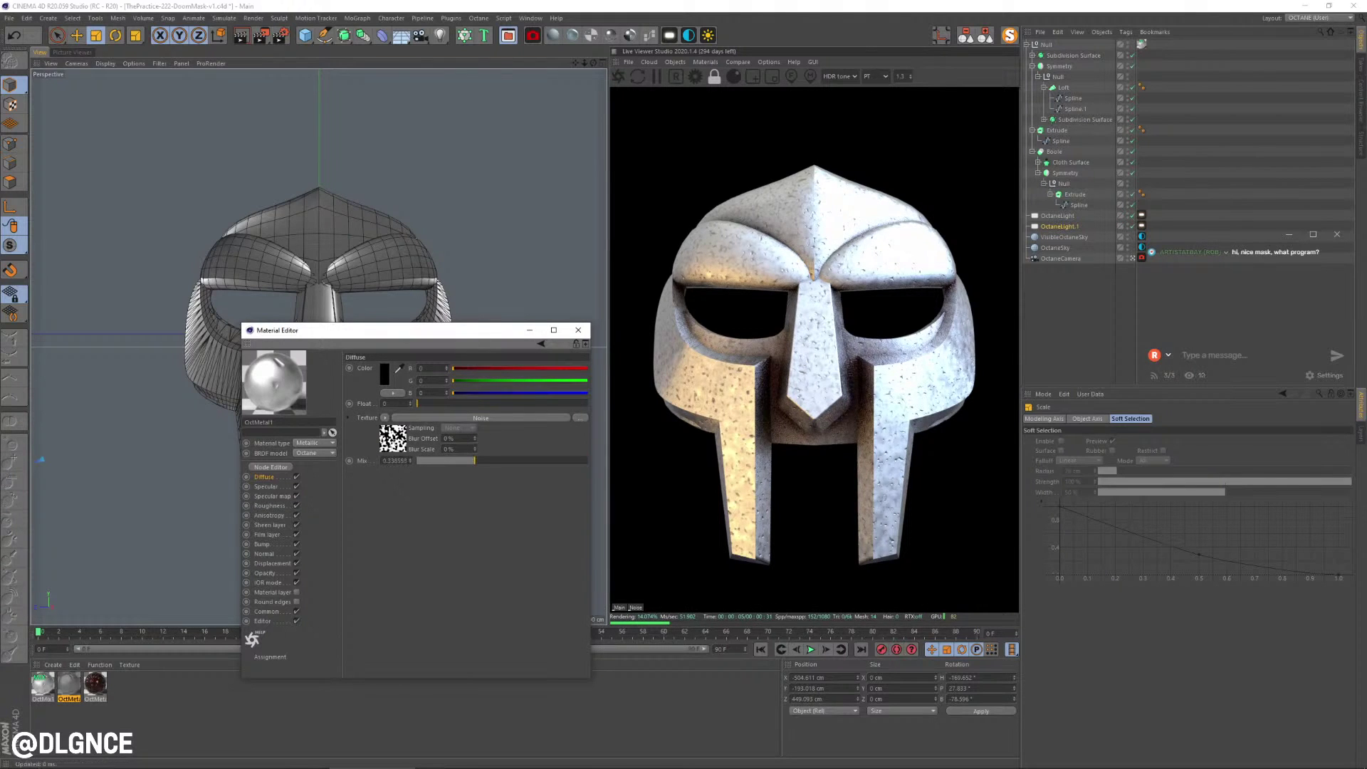
key(ctrl+z)
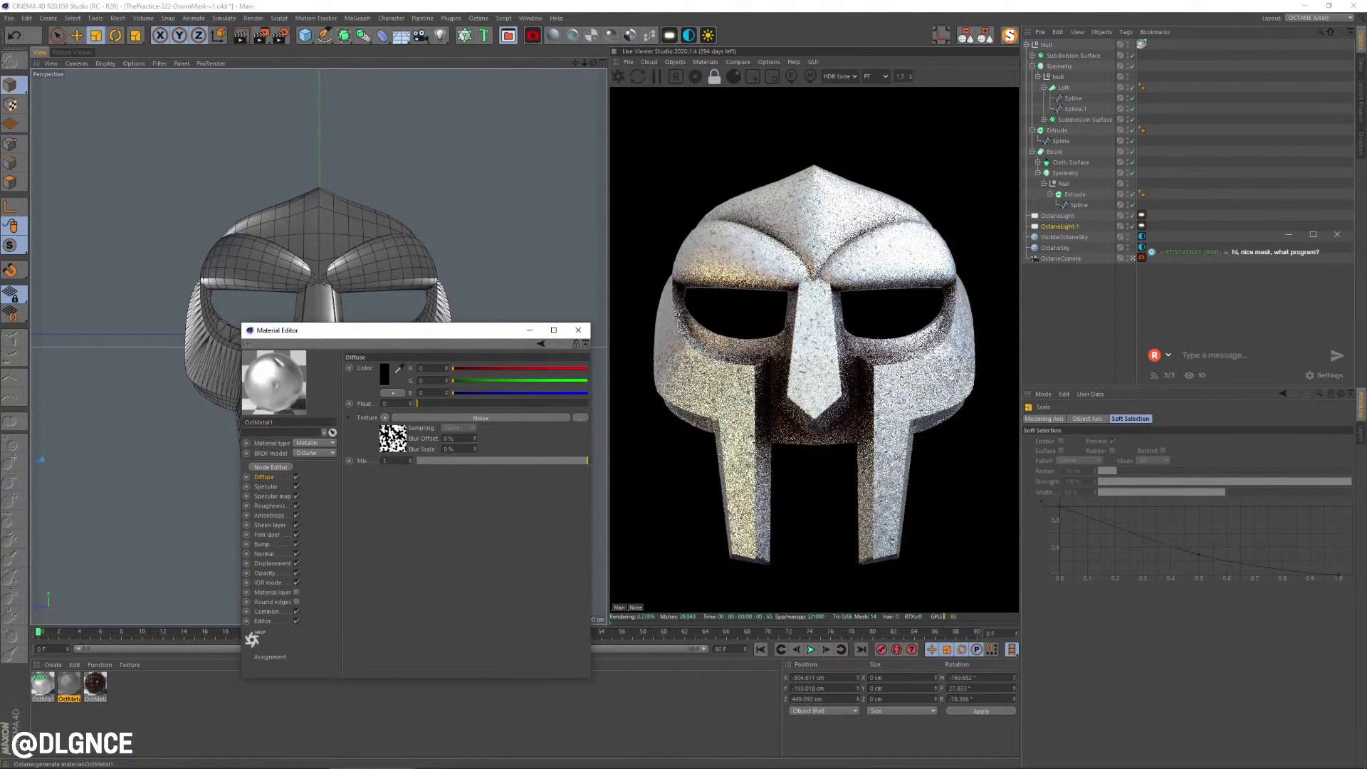
- Change the Diffuse Noise shader's noise type to Electric
click(393, 439)
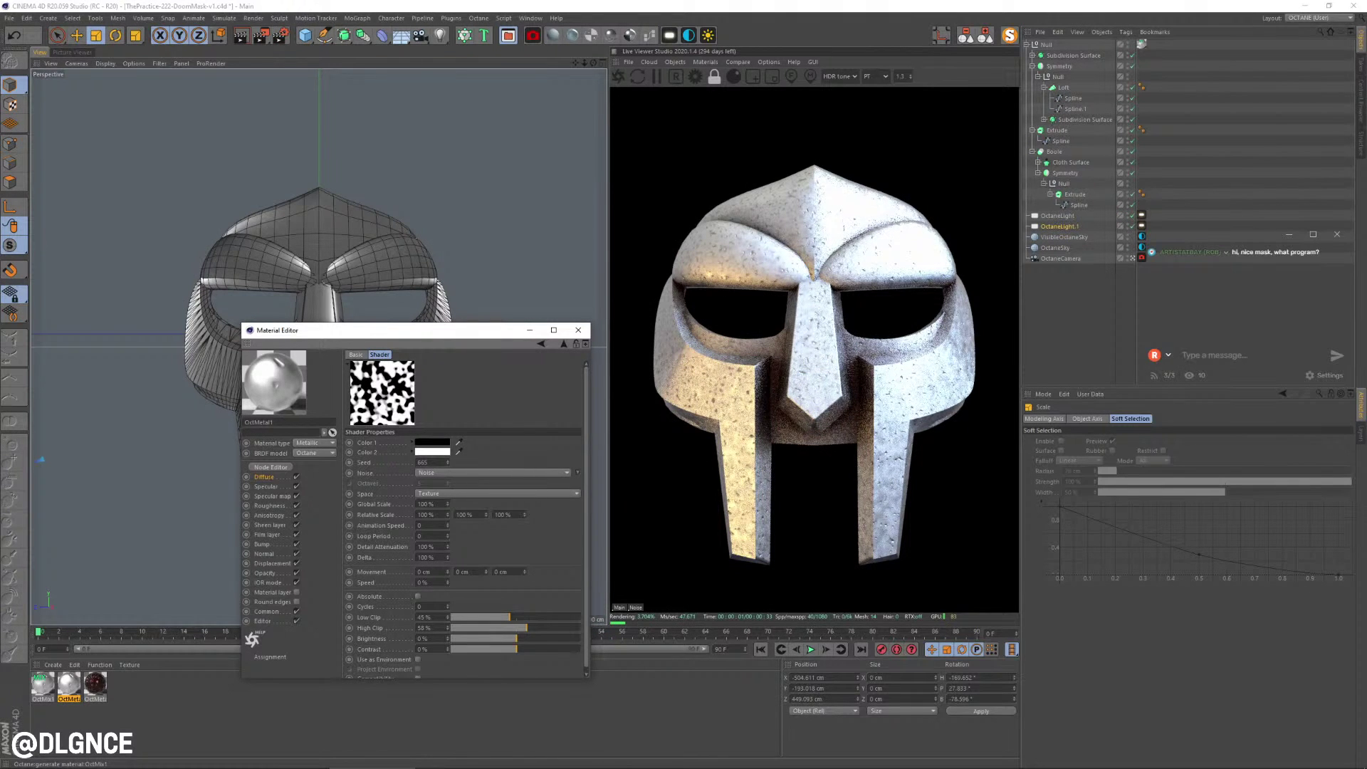
click(577, 472)
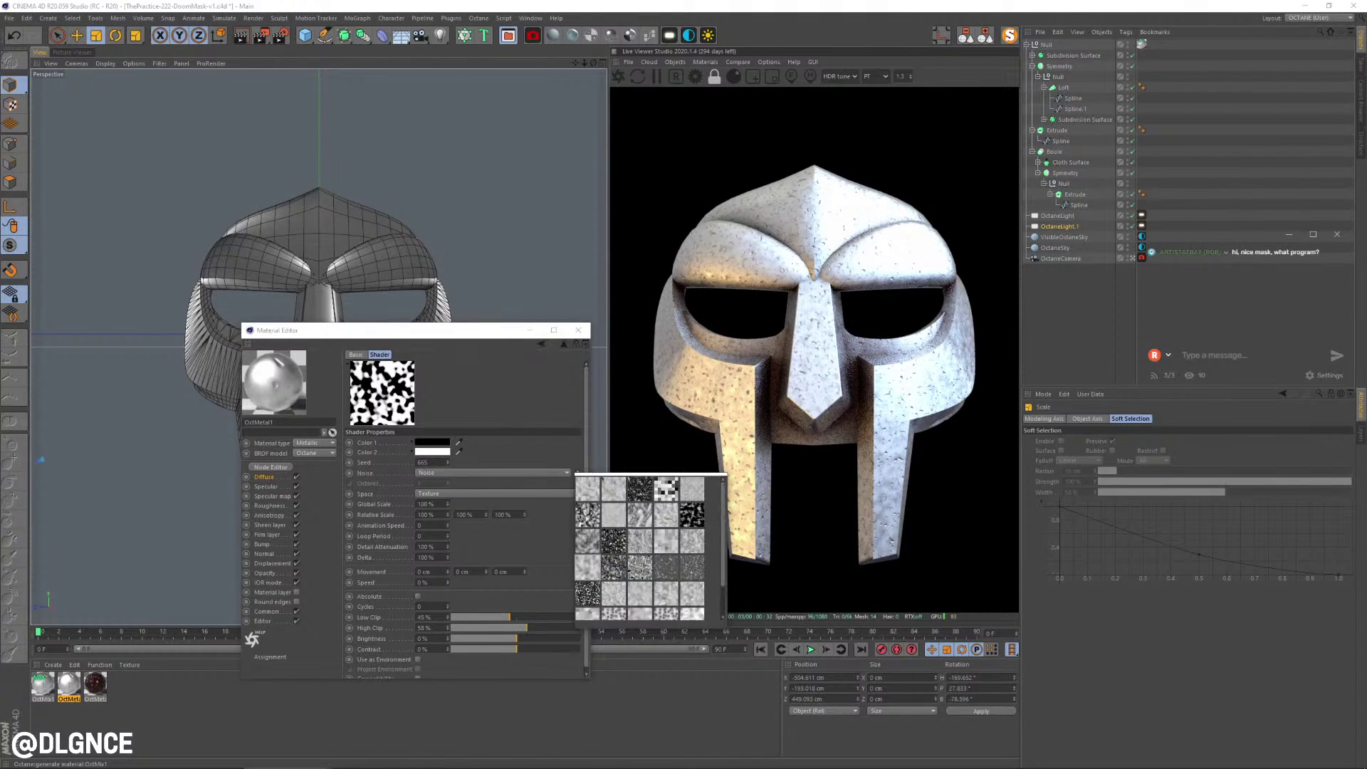
click(640, 515)
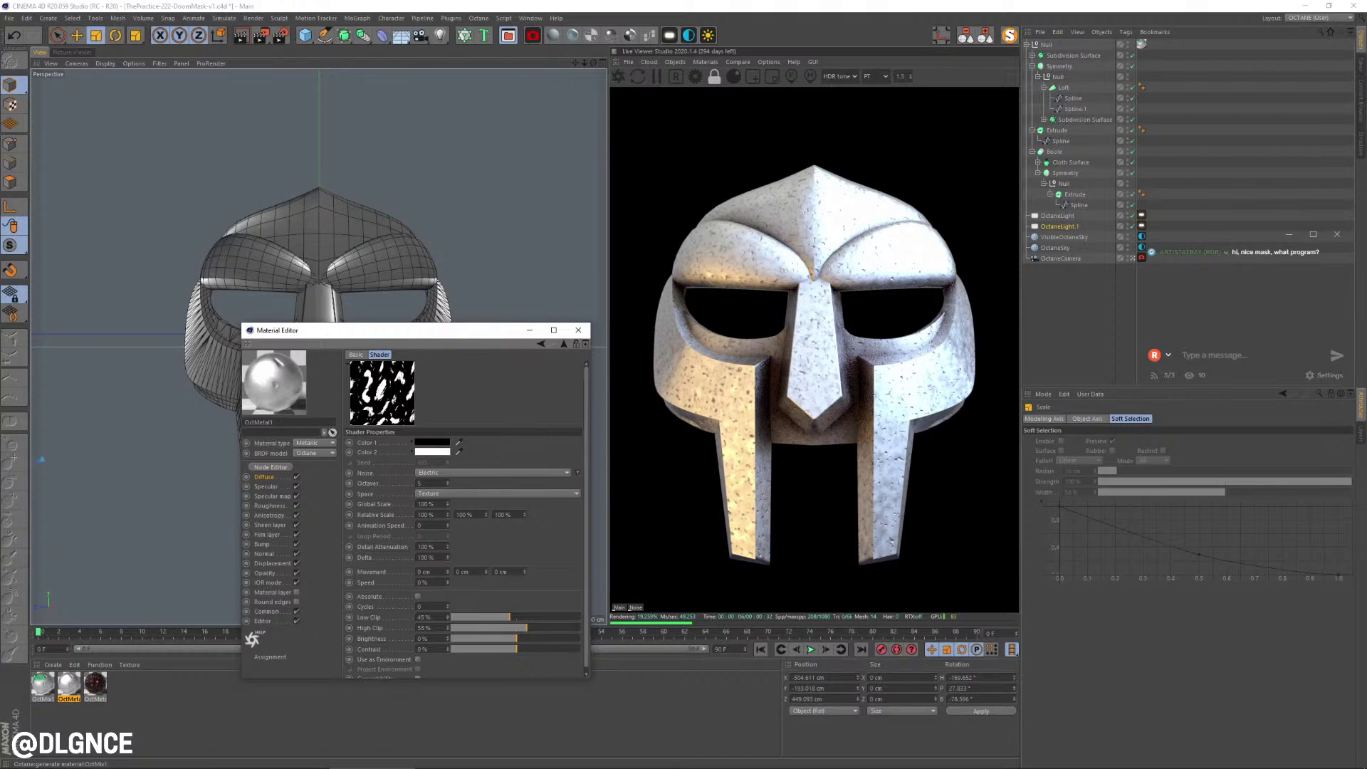
click(265, 477)
click(266, 487)
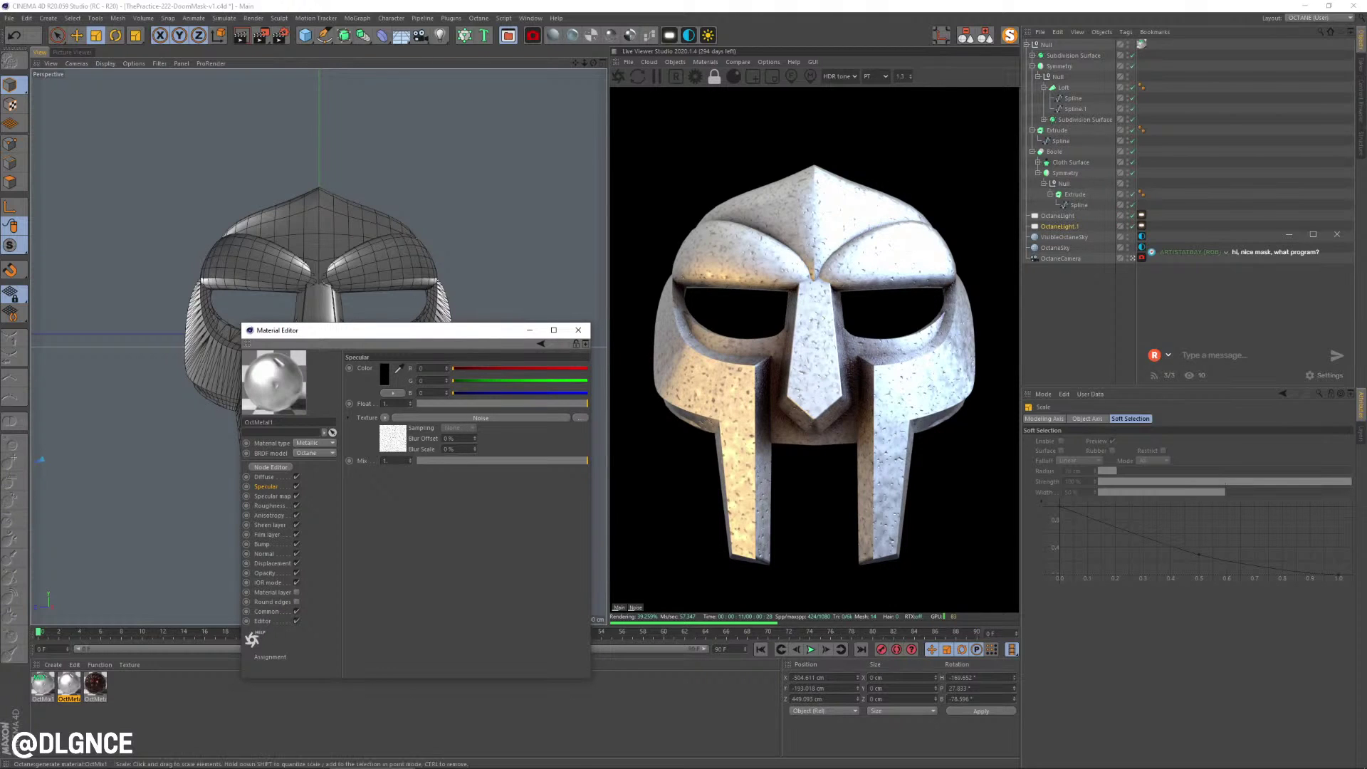
- Disable the material's Diffuse channel and copy its Electric Noise shader
click(264, 476)
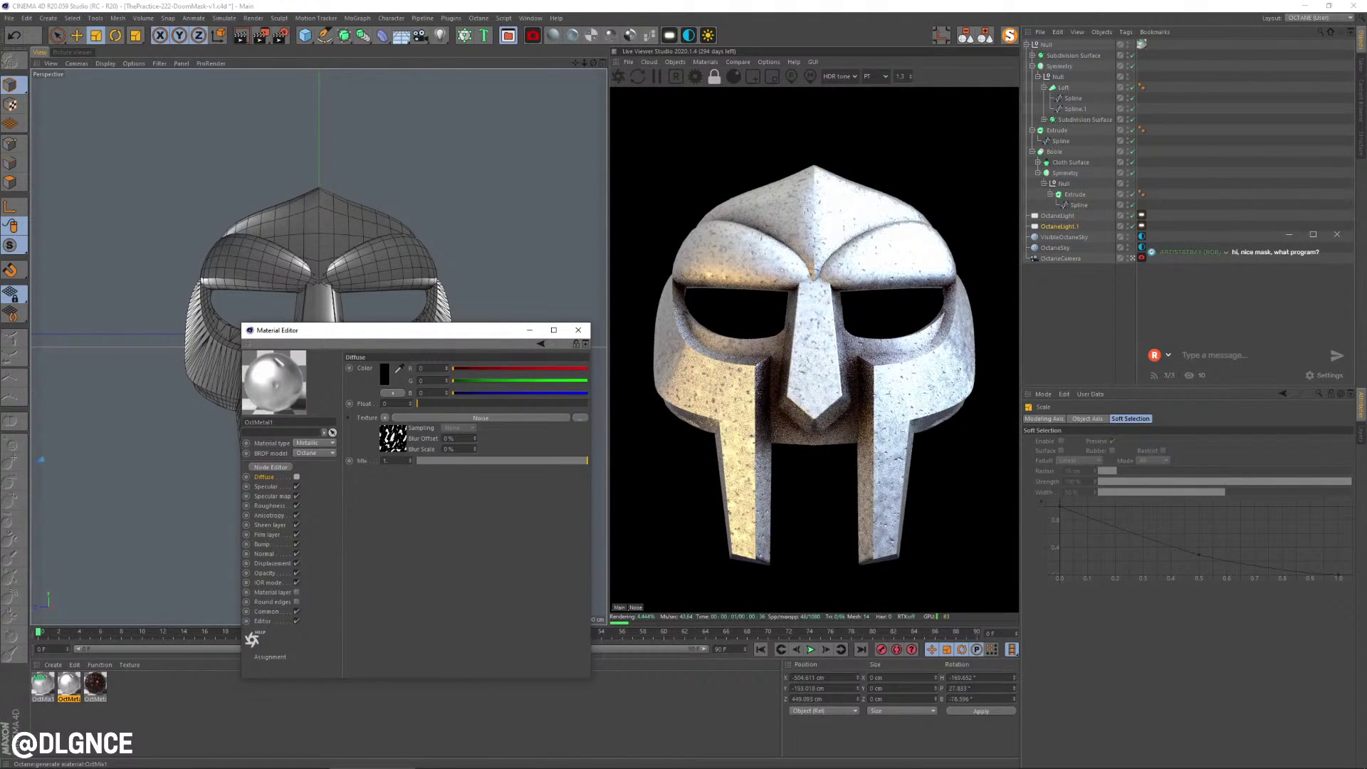
click(384, 418)
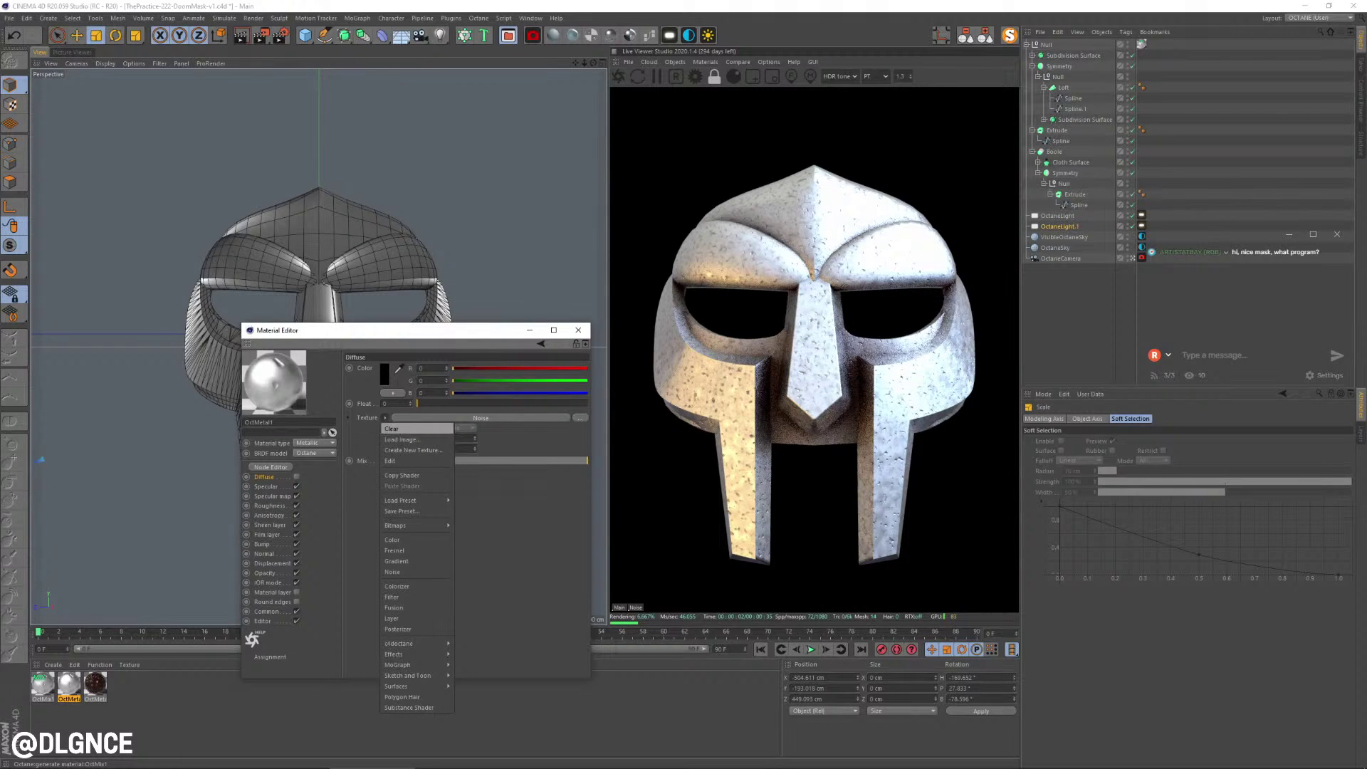
click(402, 474)
click(266, 487)
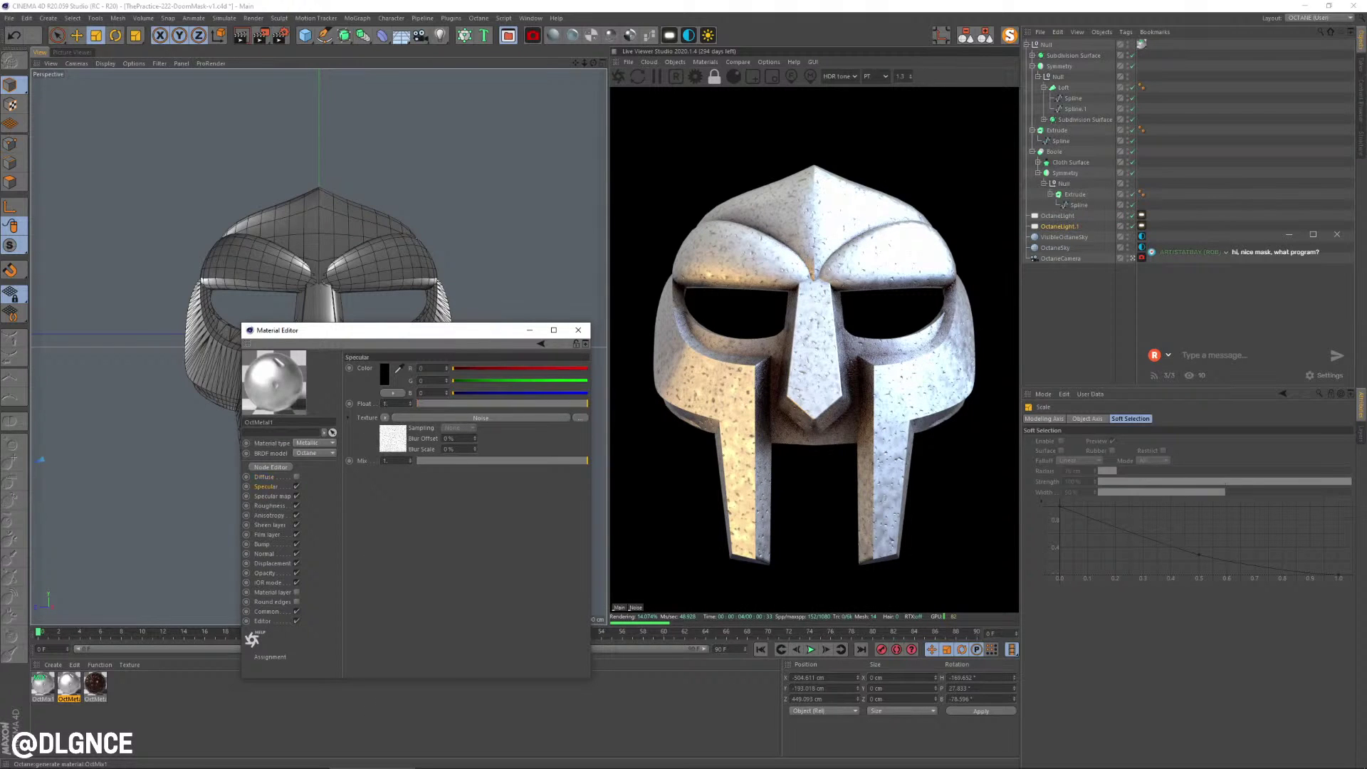
click(385, 418)
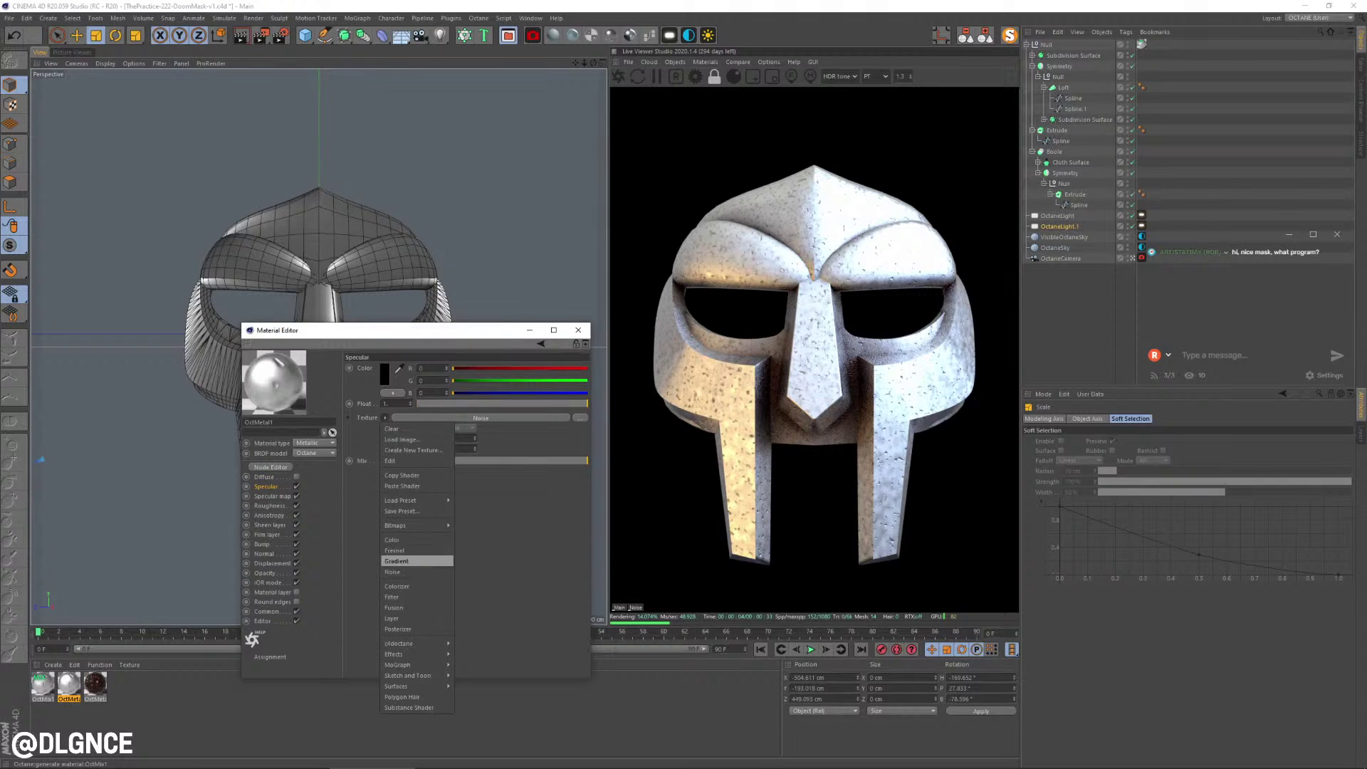
click(398, 618)
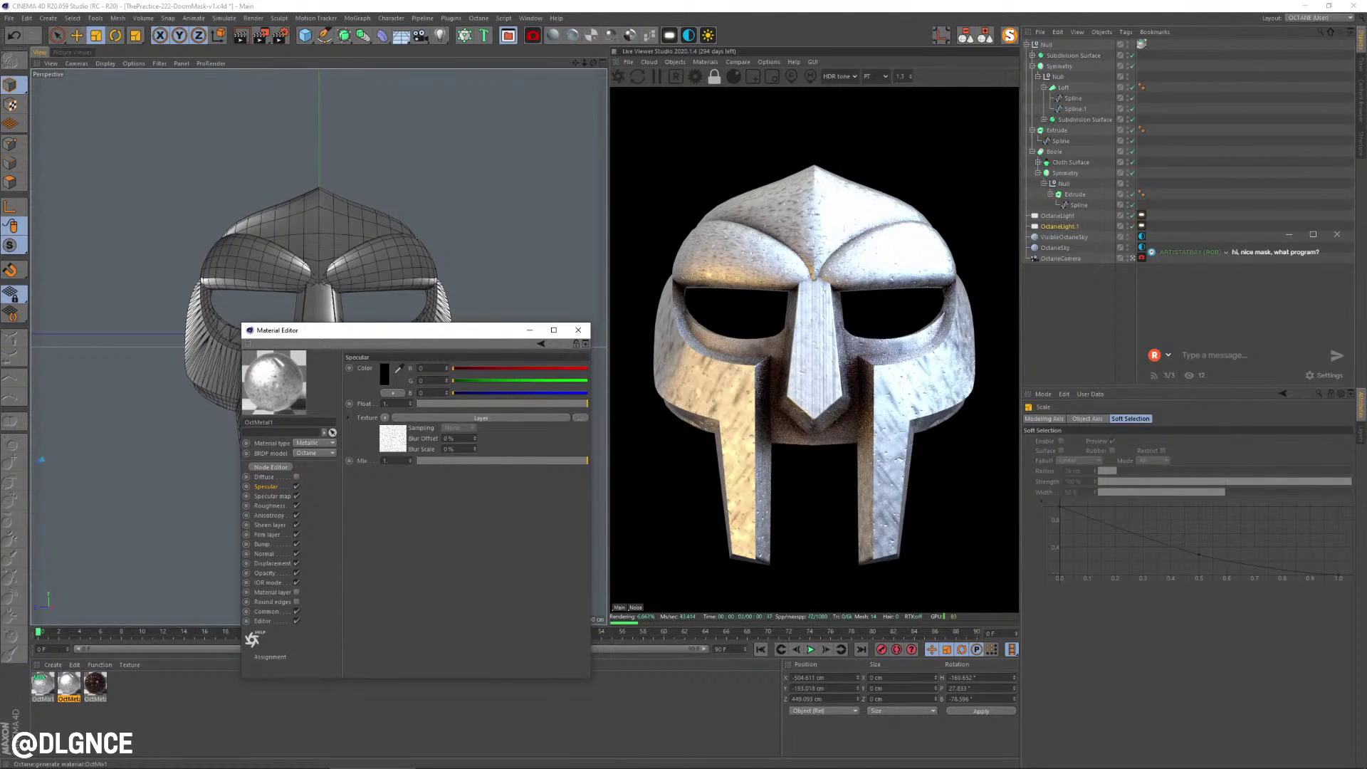
key(ctrl+z)
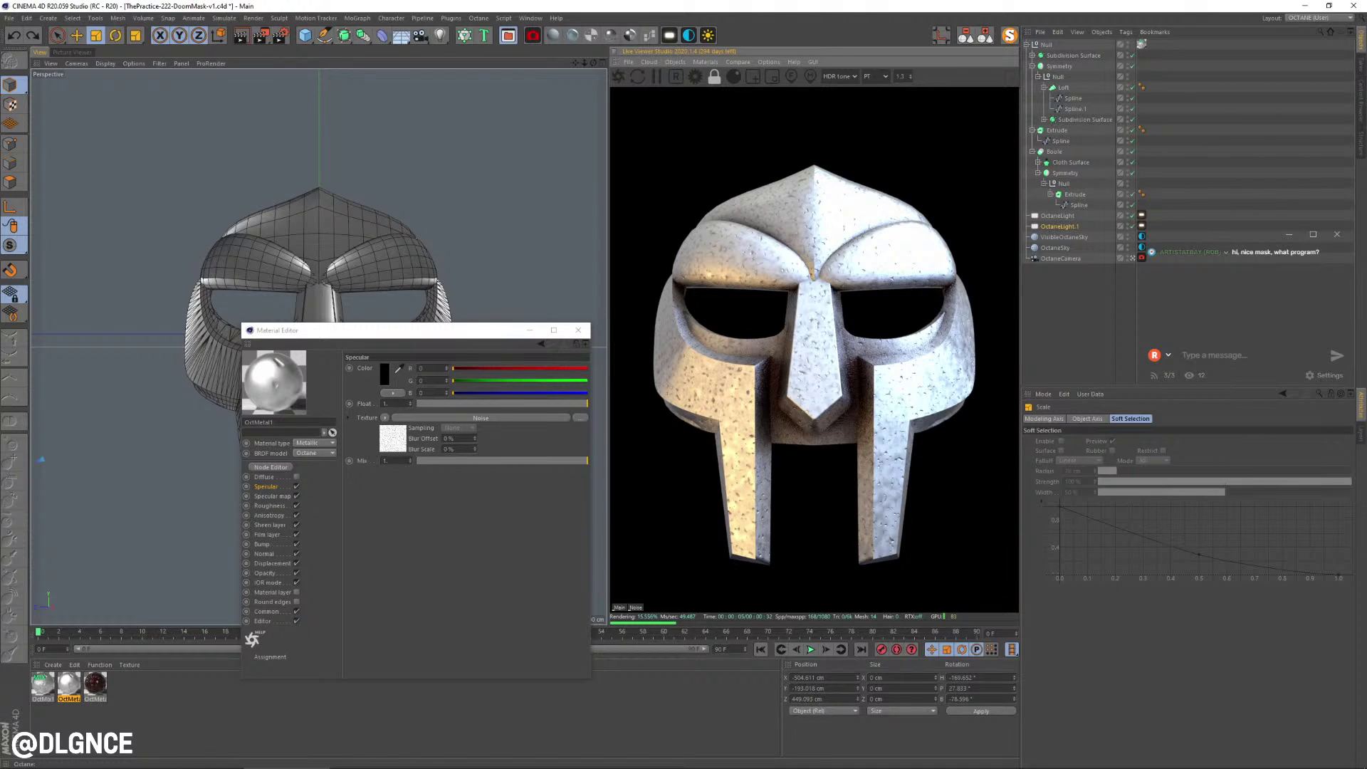
- Wrap the Specular texture's Noise in a Layer shader and open the layer stack
click(385, 417)
mouse_move(416, 526)
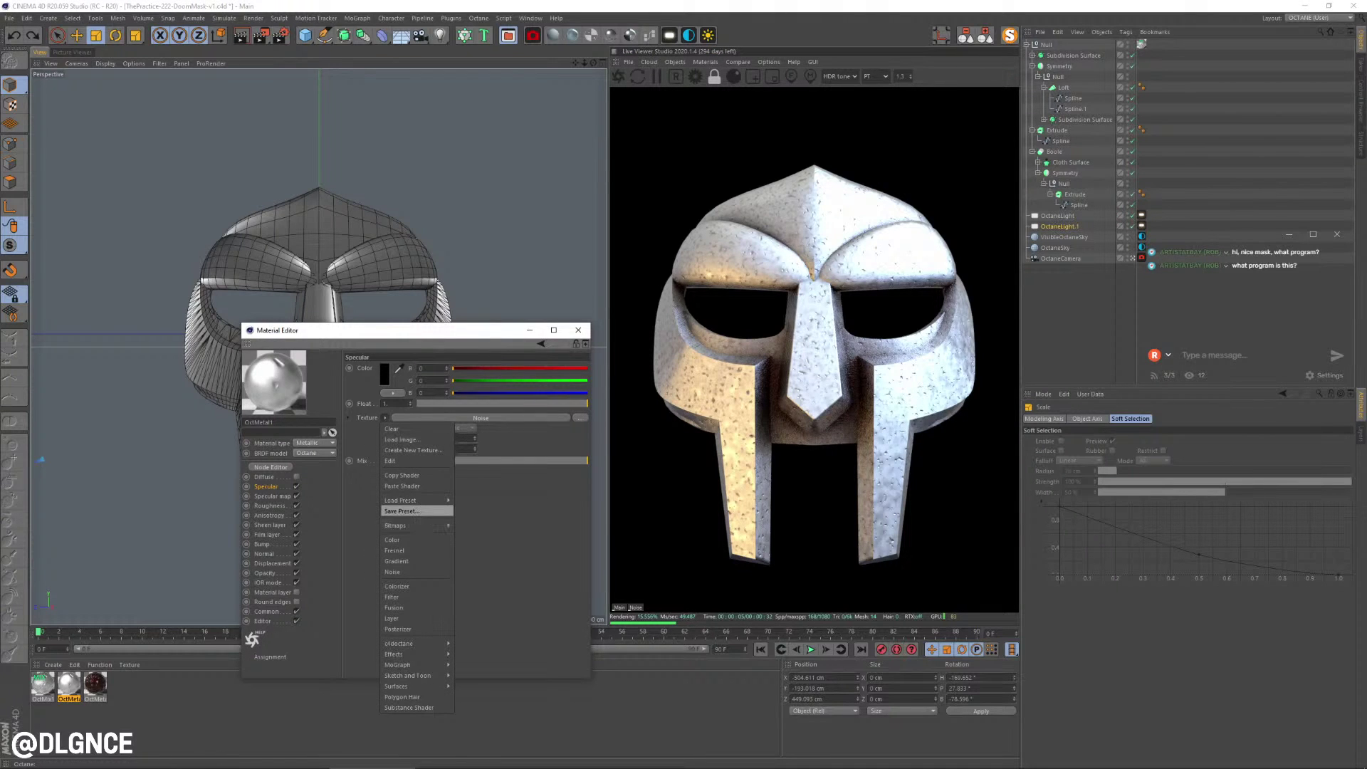
mouse_move(416, 500)
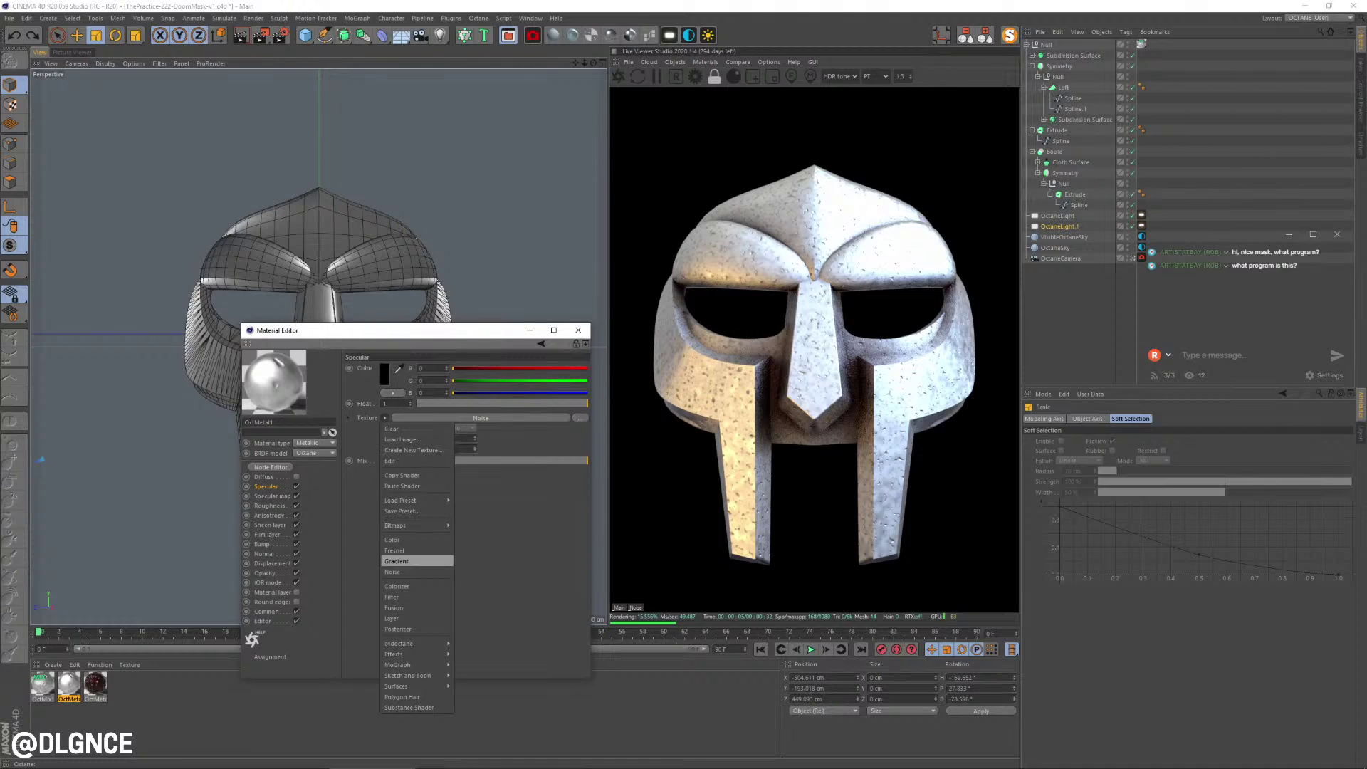
click(395, 618)
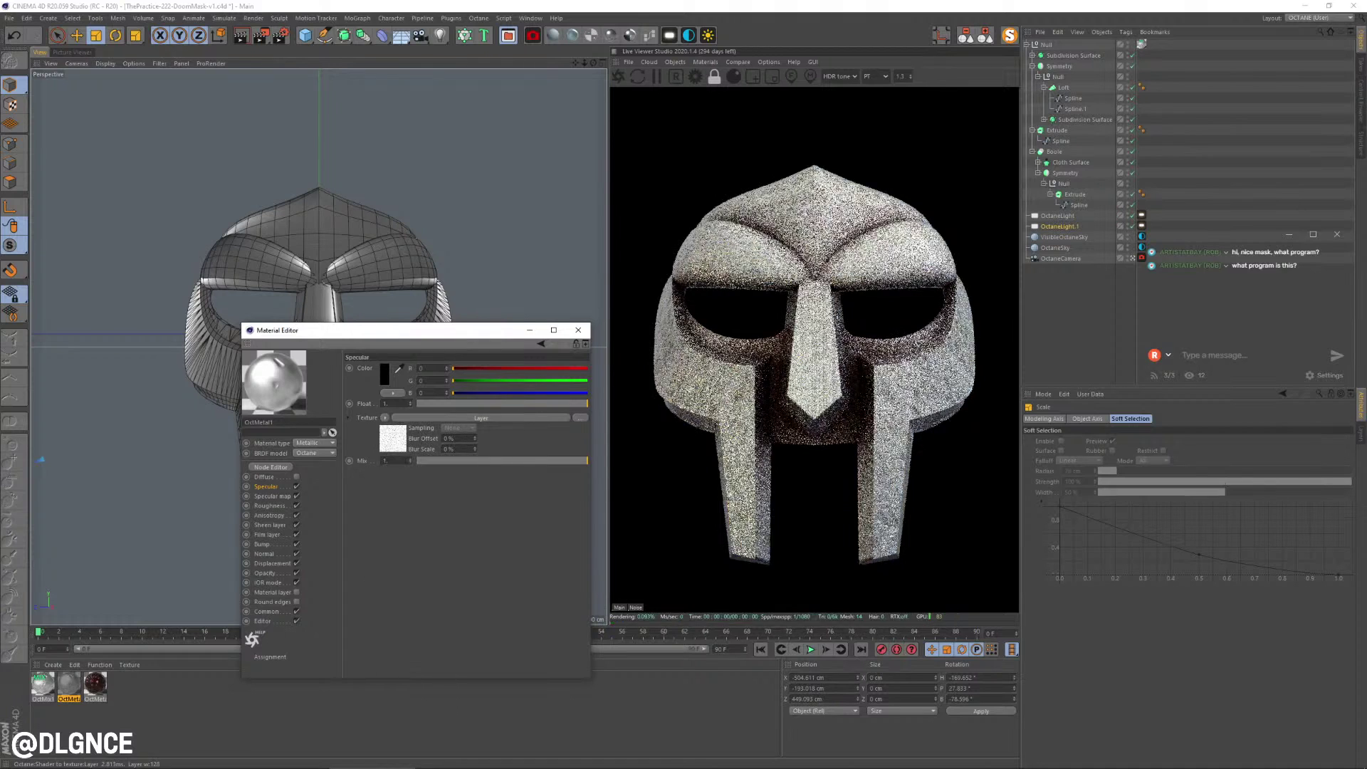
click(481, 418)
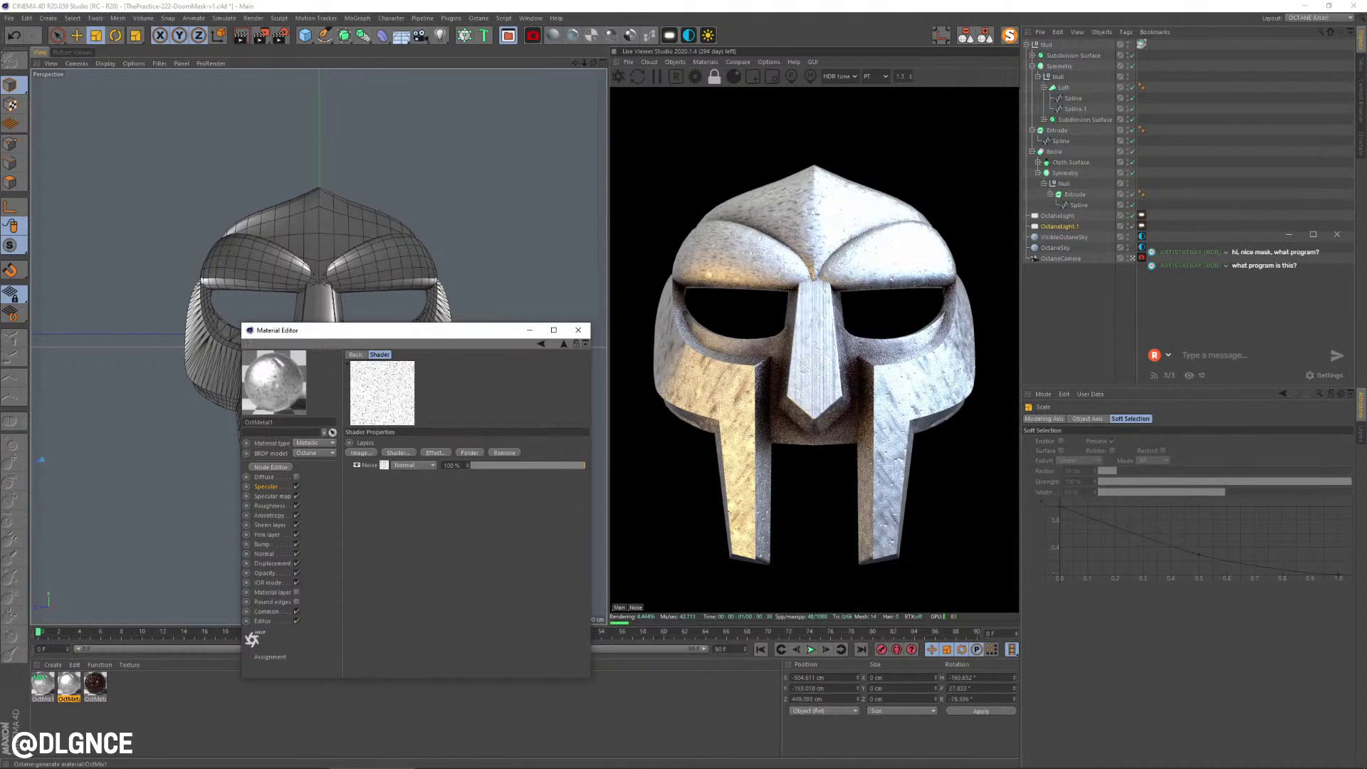
- Paste the copied Electric Noise as a new layer in the Specular Layer shader, blended with Multiply at 16% opacity
click(398, 453)
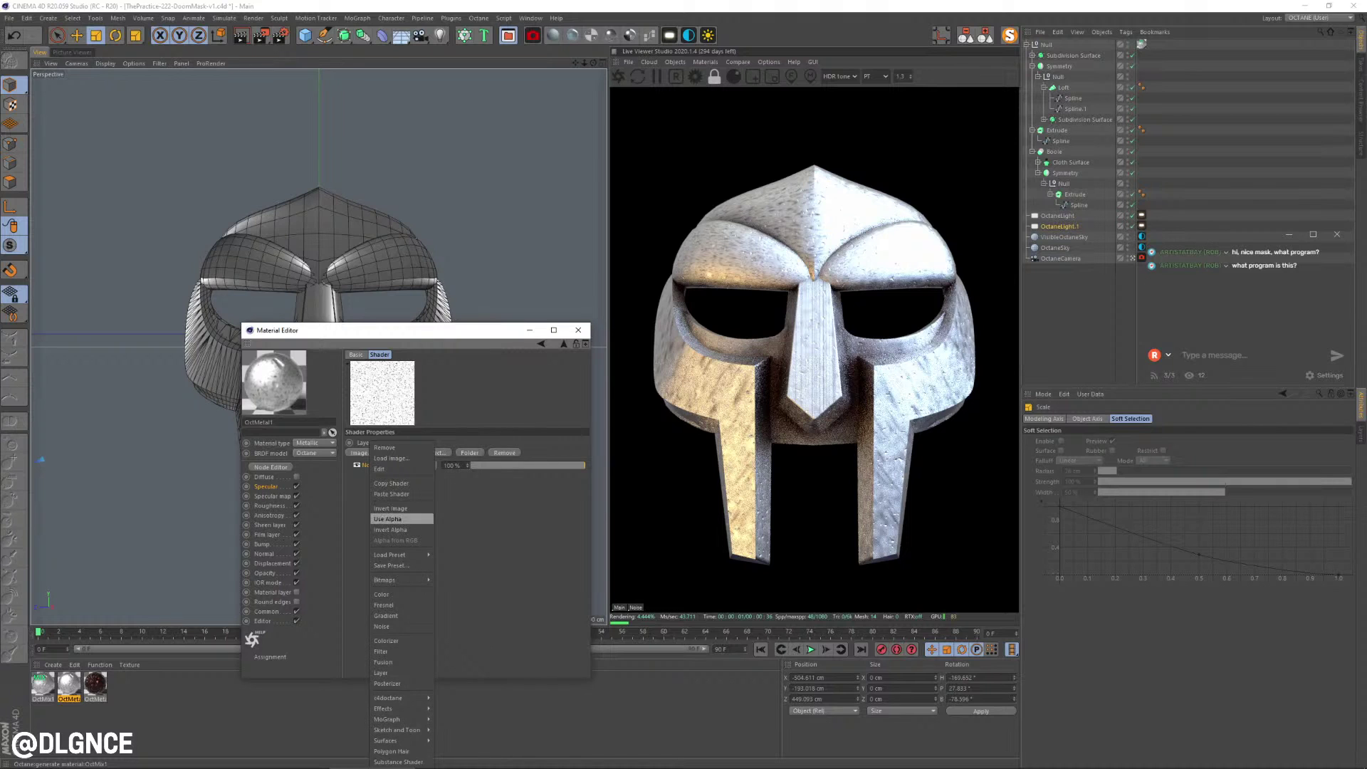
mouse_move(398, 555)
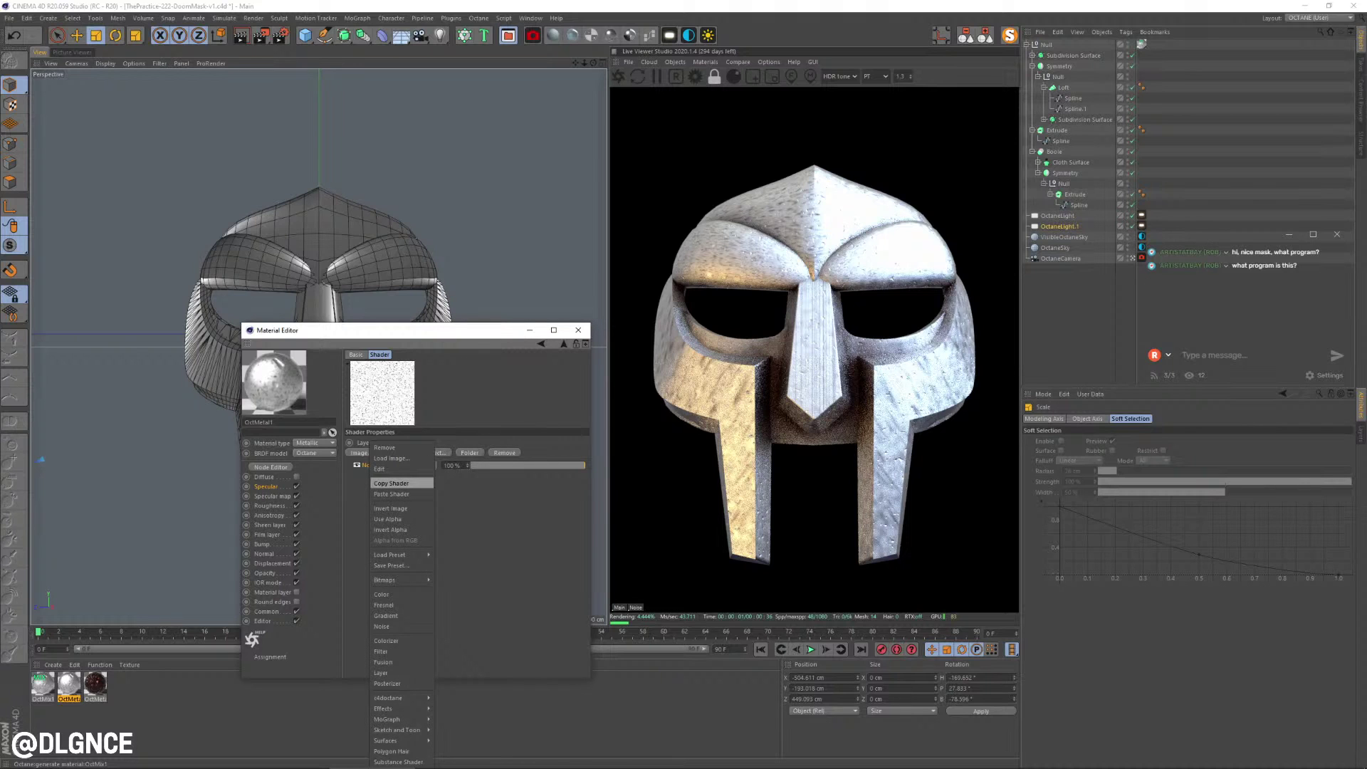
click(390, 494)
click(411, 464)
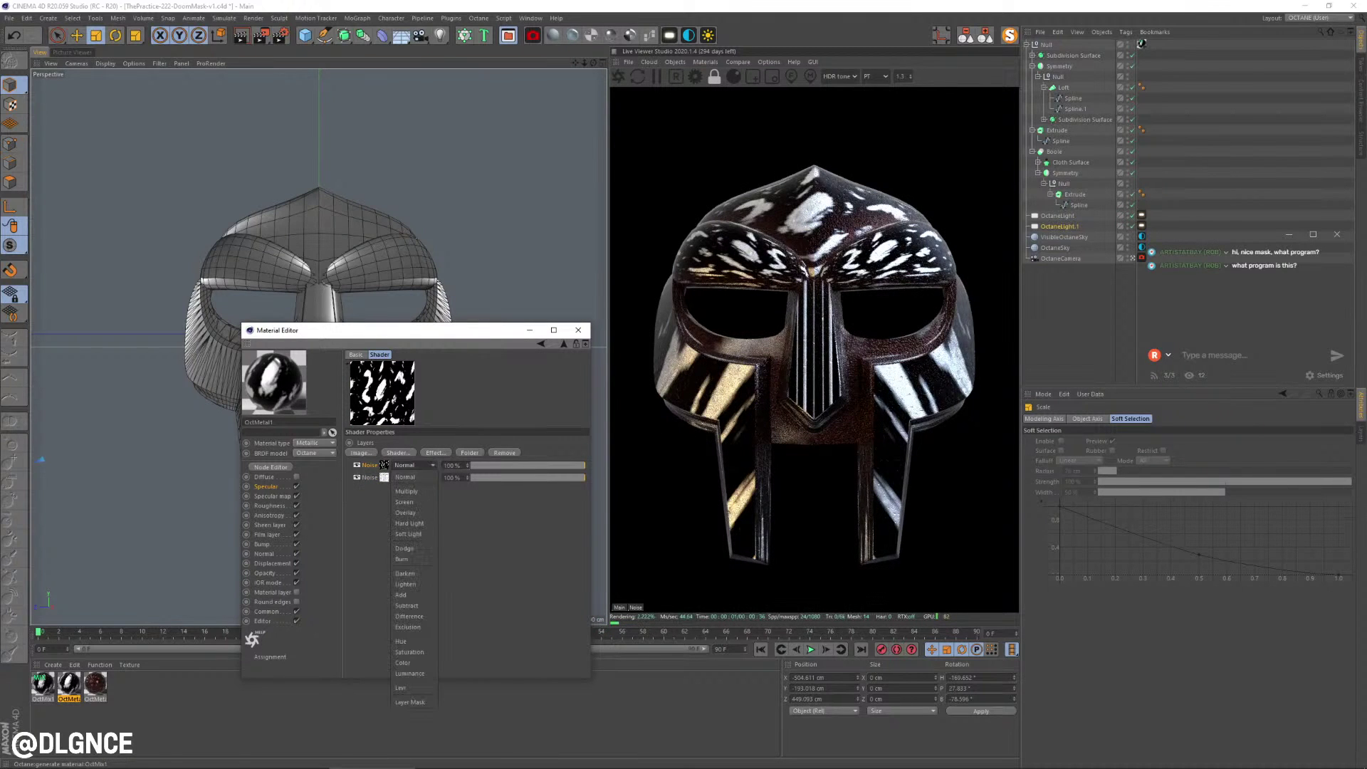
click(406, 492)
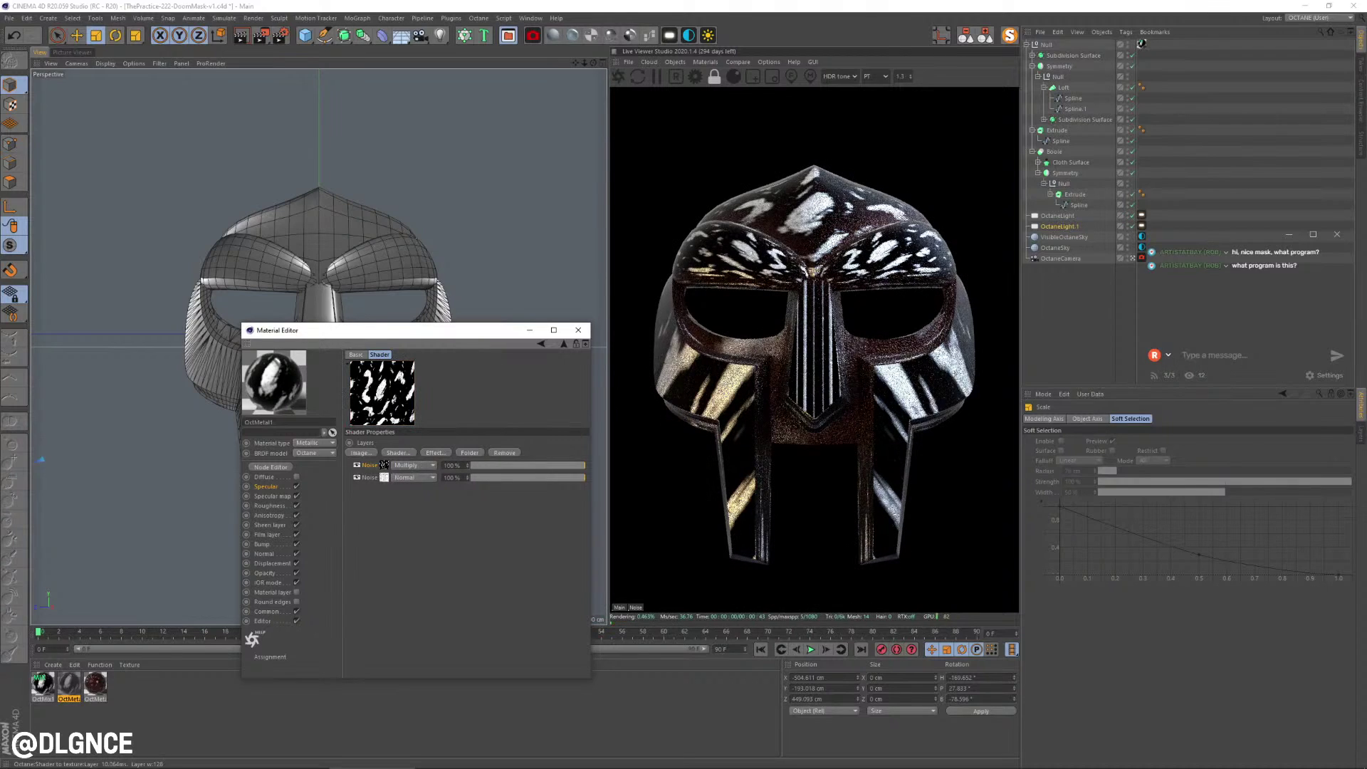
click(506, 465)
click(489, 465)
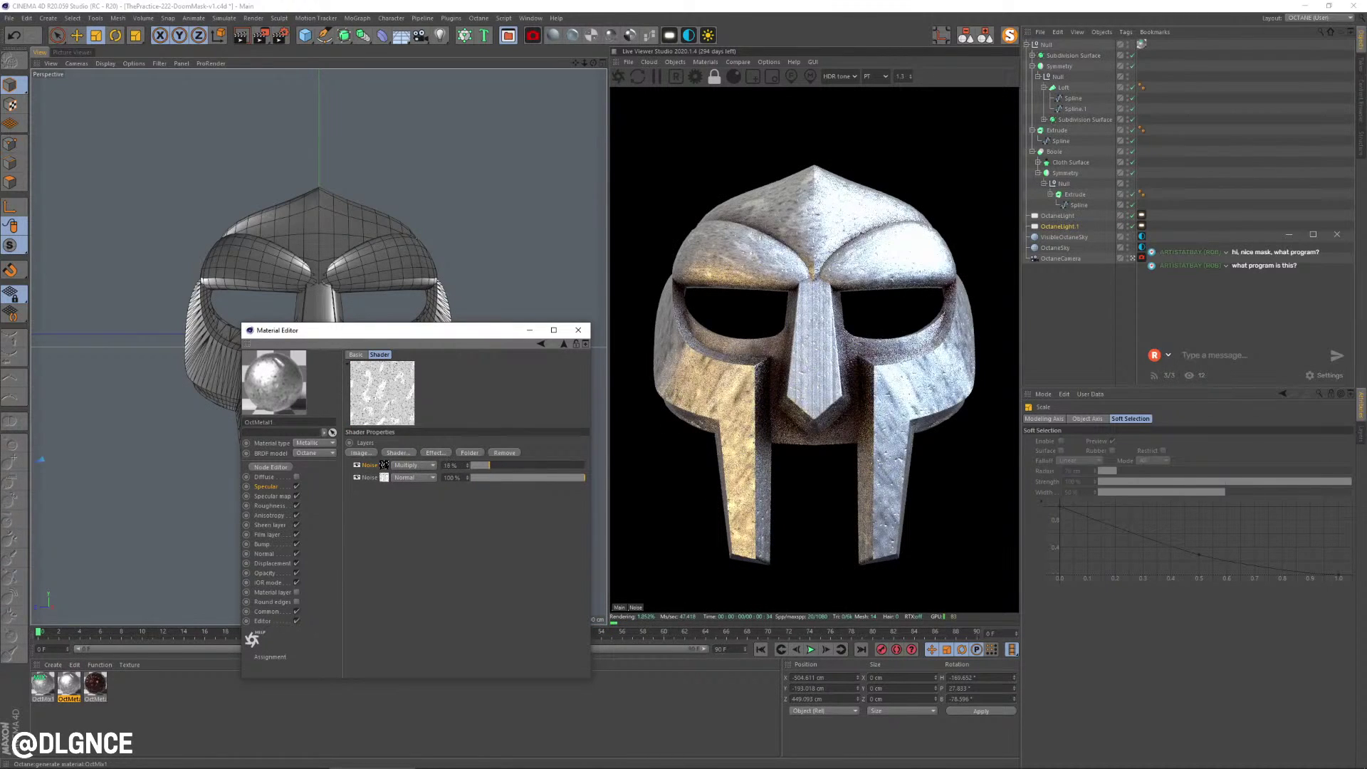
- Try Flat and then Spherical projection on the mask's texture tag
click(1142, 44)
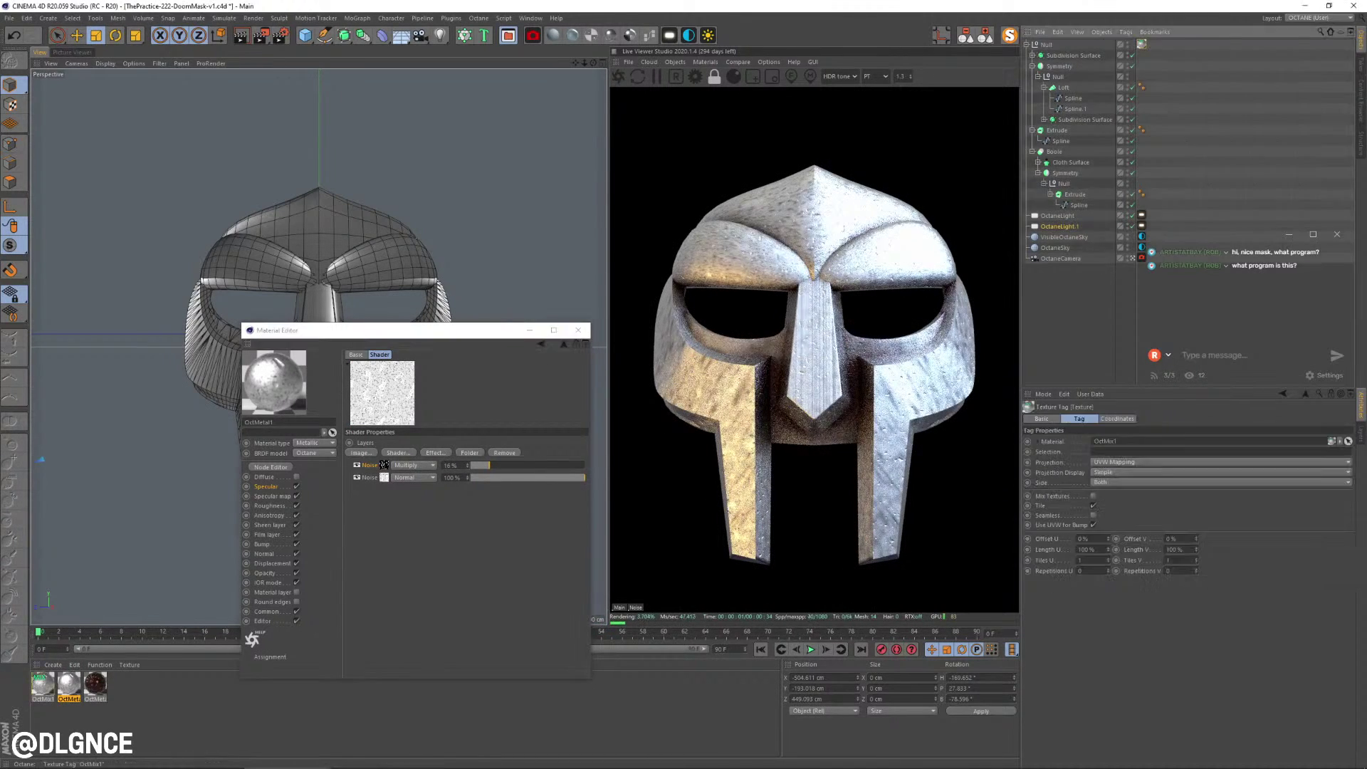
click(1217, 462)
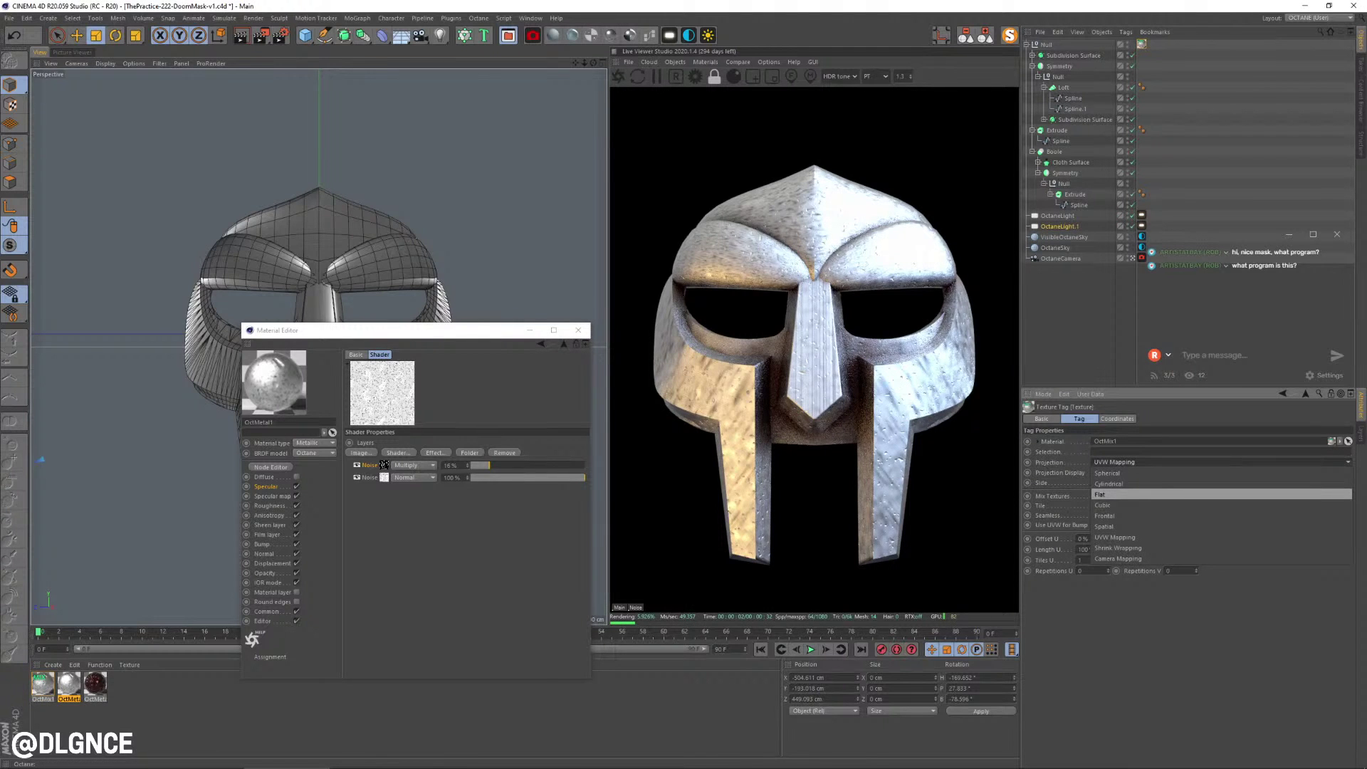
click(1217, 494)
click(1218, 462)
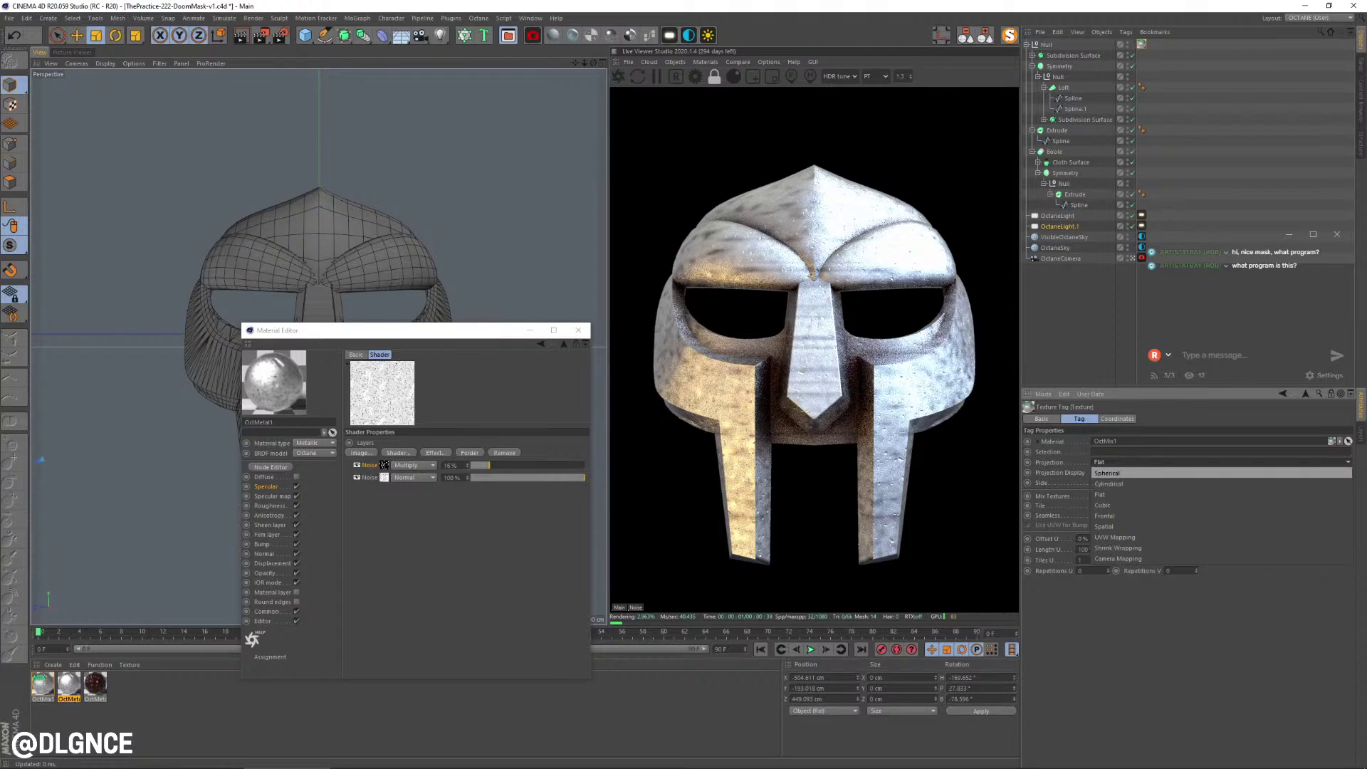
click(1217, 473)
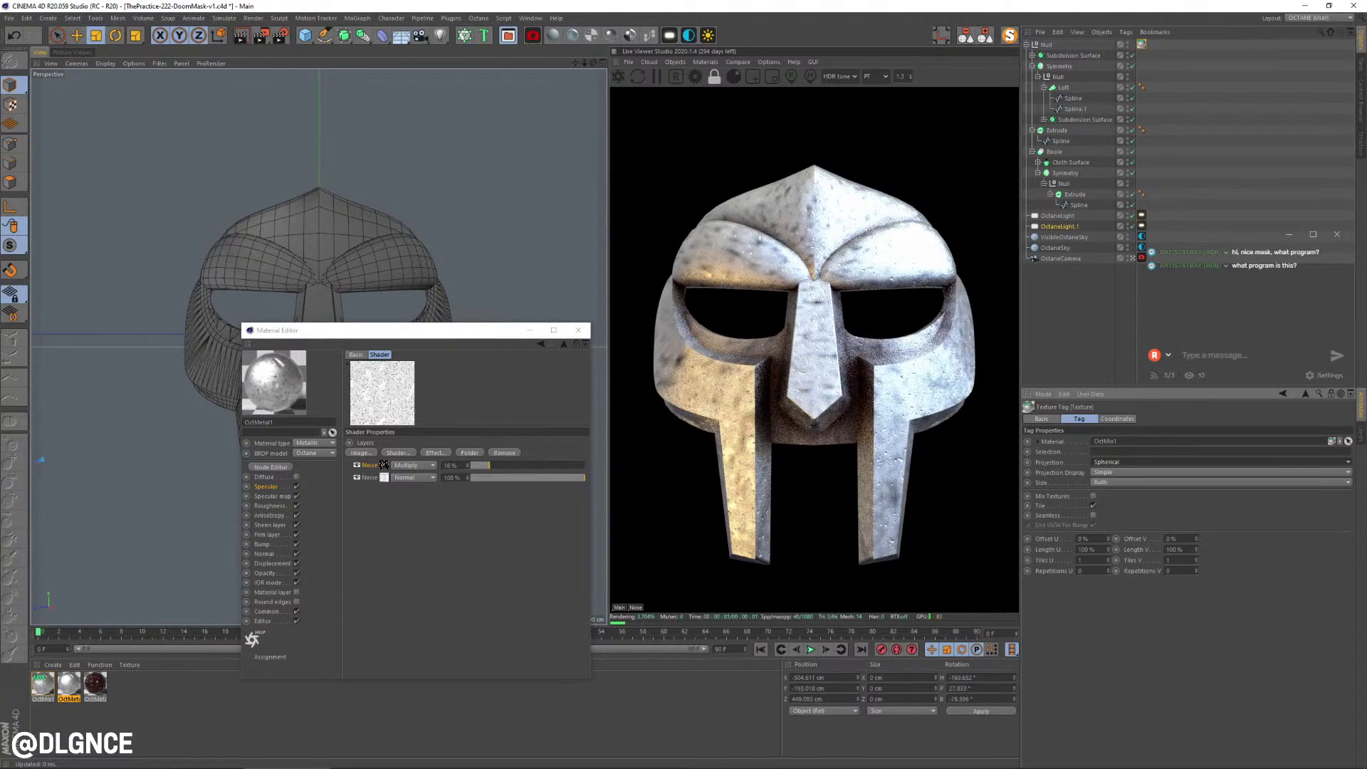
- Undo the texture projection changes, the Multiply blending and opacity, and the Electric Noise layer pasted into the Specular shader
key(ctrl+z)
key(ctrl+z)
key(ctrl+z)
key(ctrl+z)
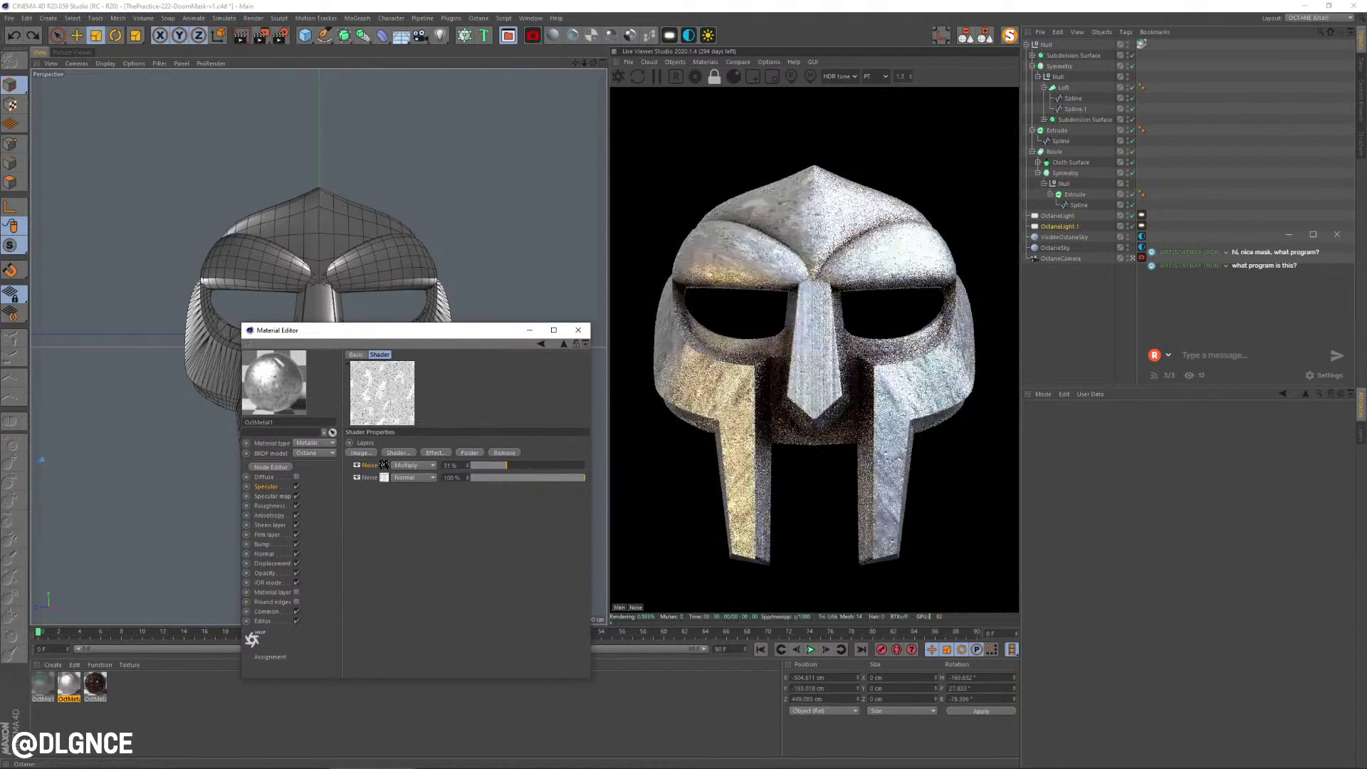
key(ctrl+z)
key(ctrl+z)
key(ctrl+z)
key(ctrl+z)
key(ctrl+z)
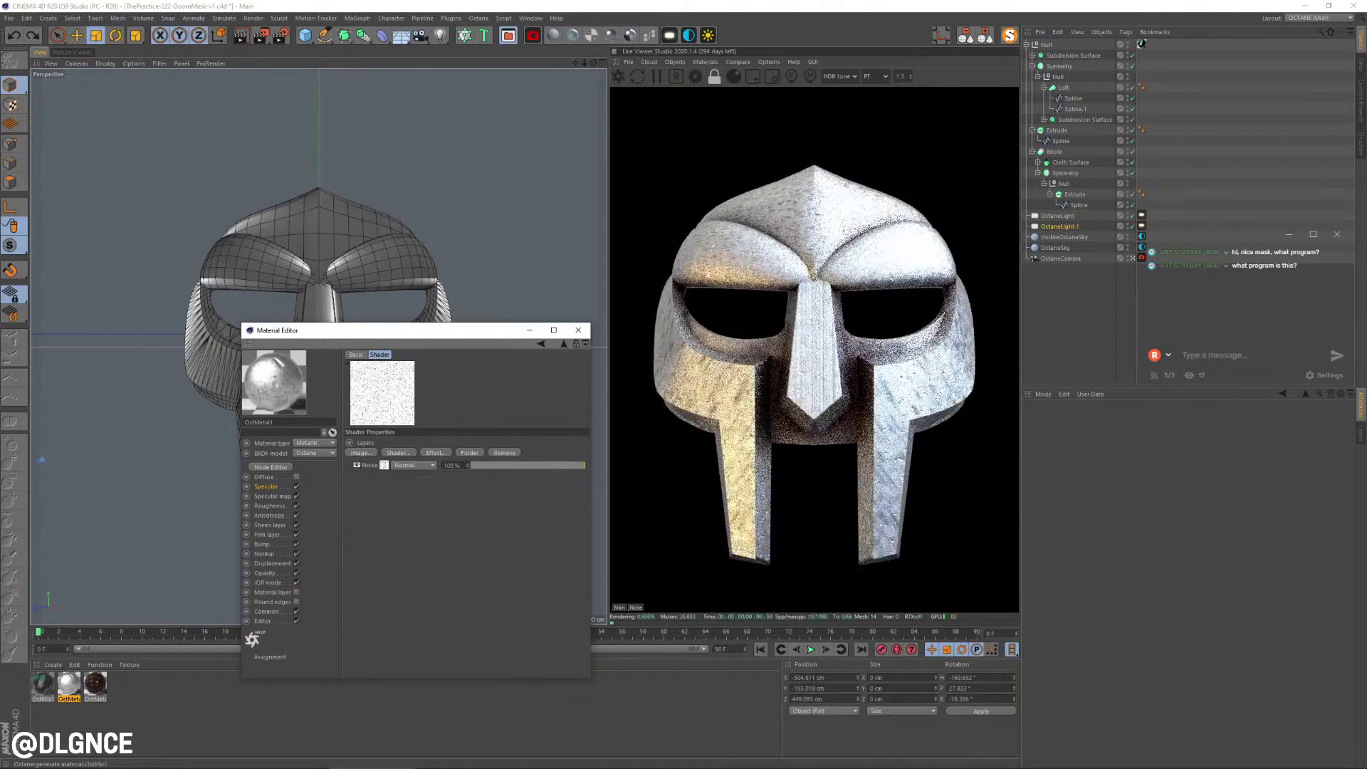
- Undo the Layer shader wrapped around the Specular Noise, close the material, and reduce the live render's zoom to 1
key(ctrl+z)
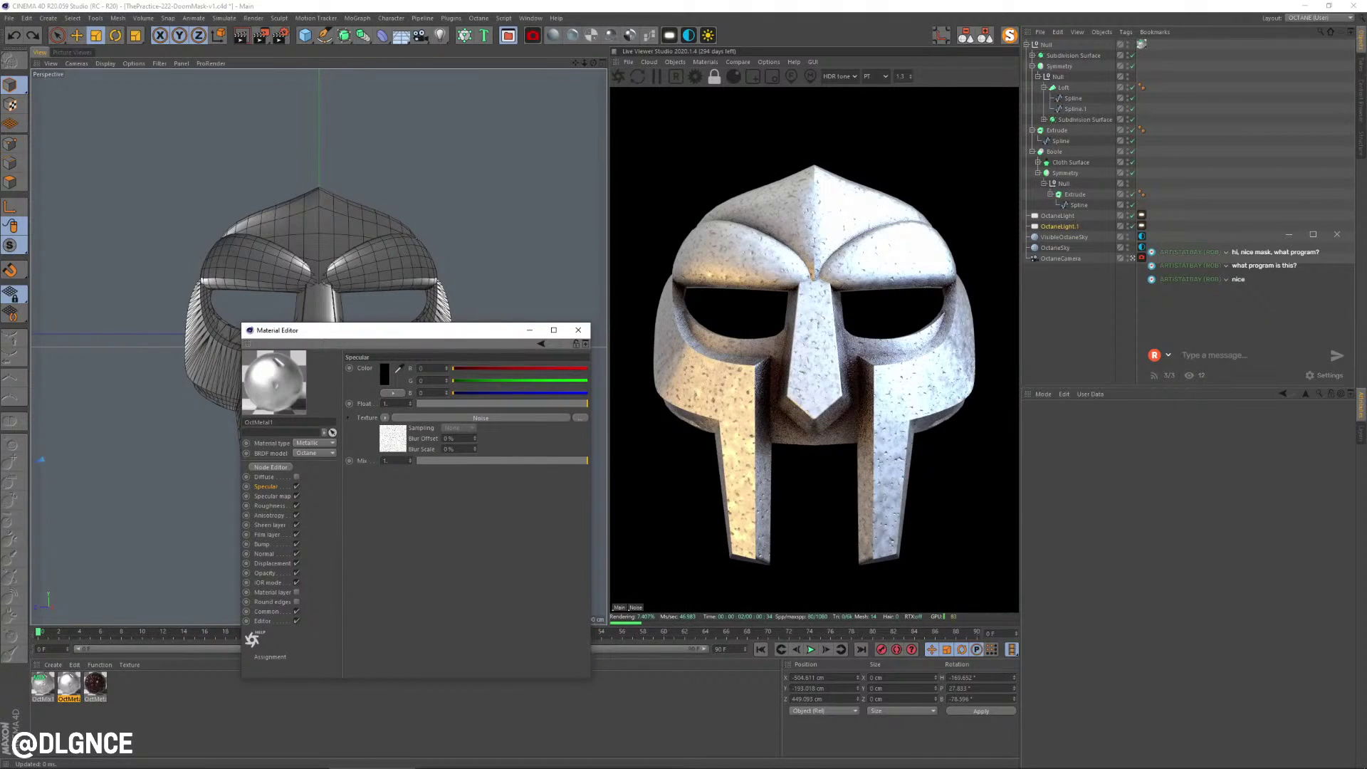
click(578, 330)
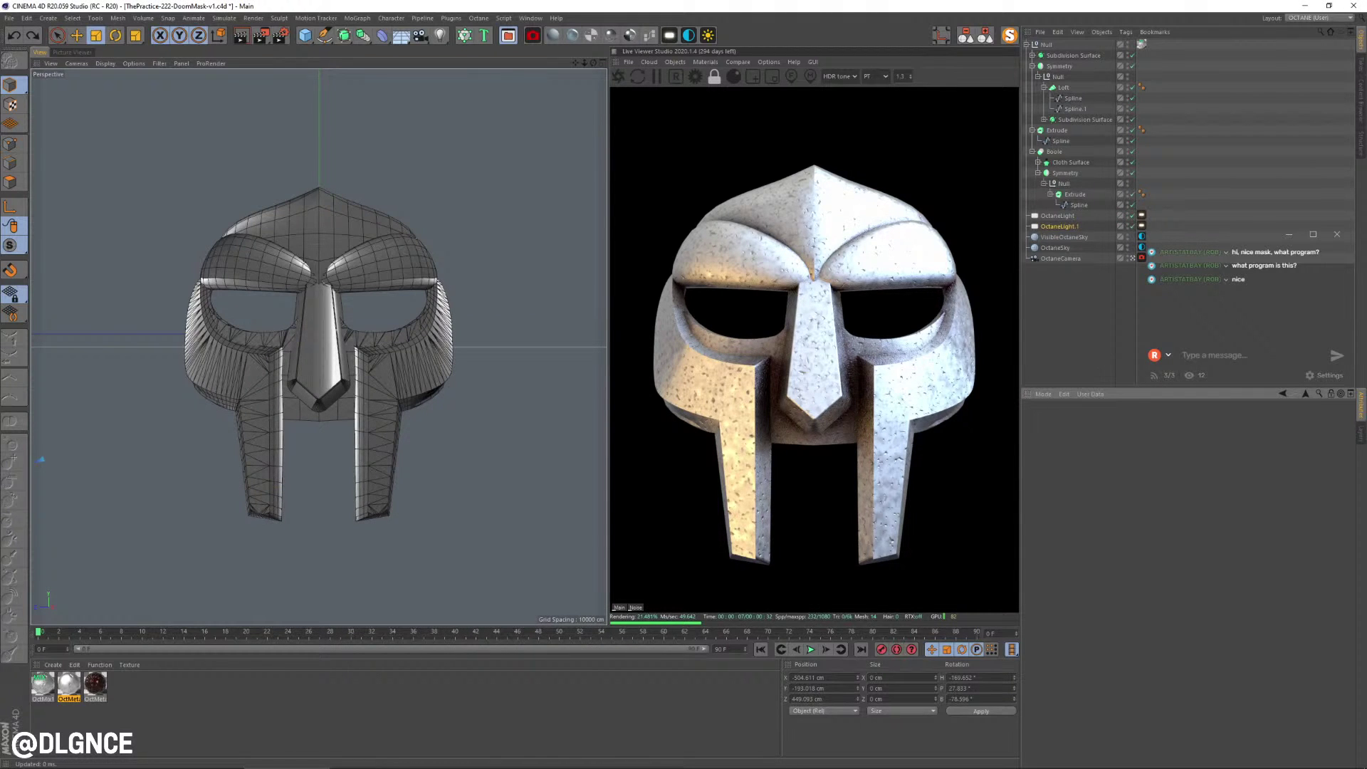
click(910, 78)
click(910, 79)
click(911, 79)
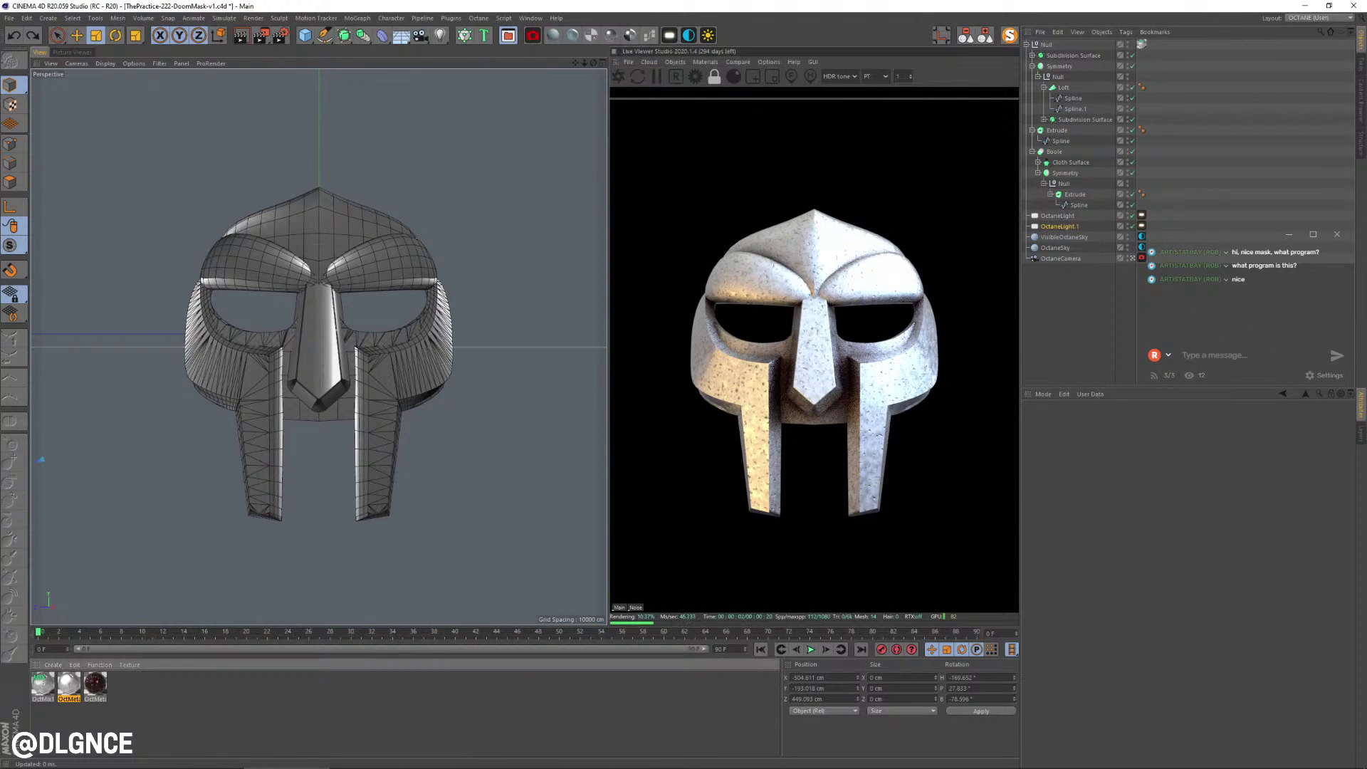
- In the mix material's Dirt shader, raise Details to about 0.78 and Radius to about 3624 cm
double_click(42, 684)
click(396, 109)
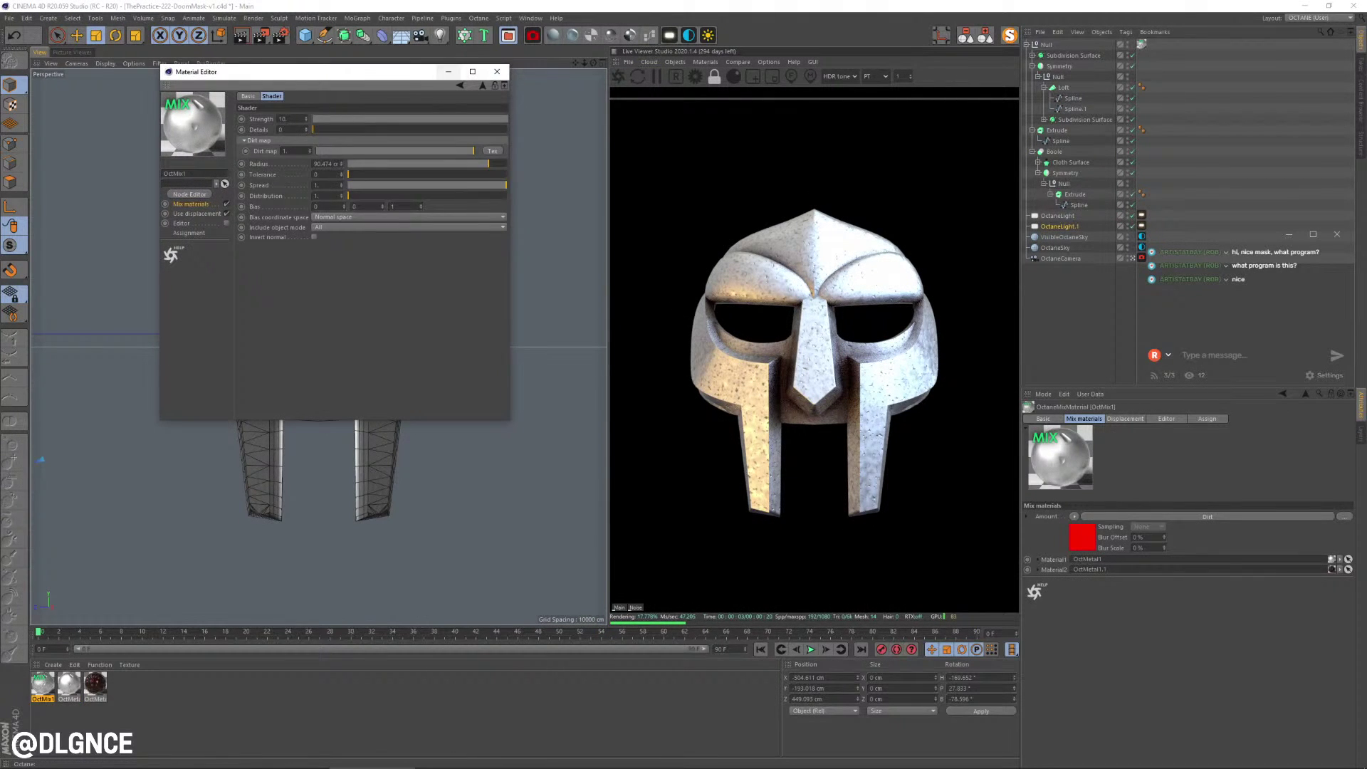
drag(321, 71, 410, 304)
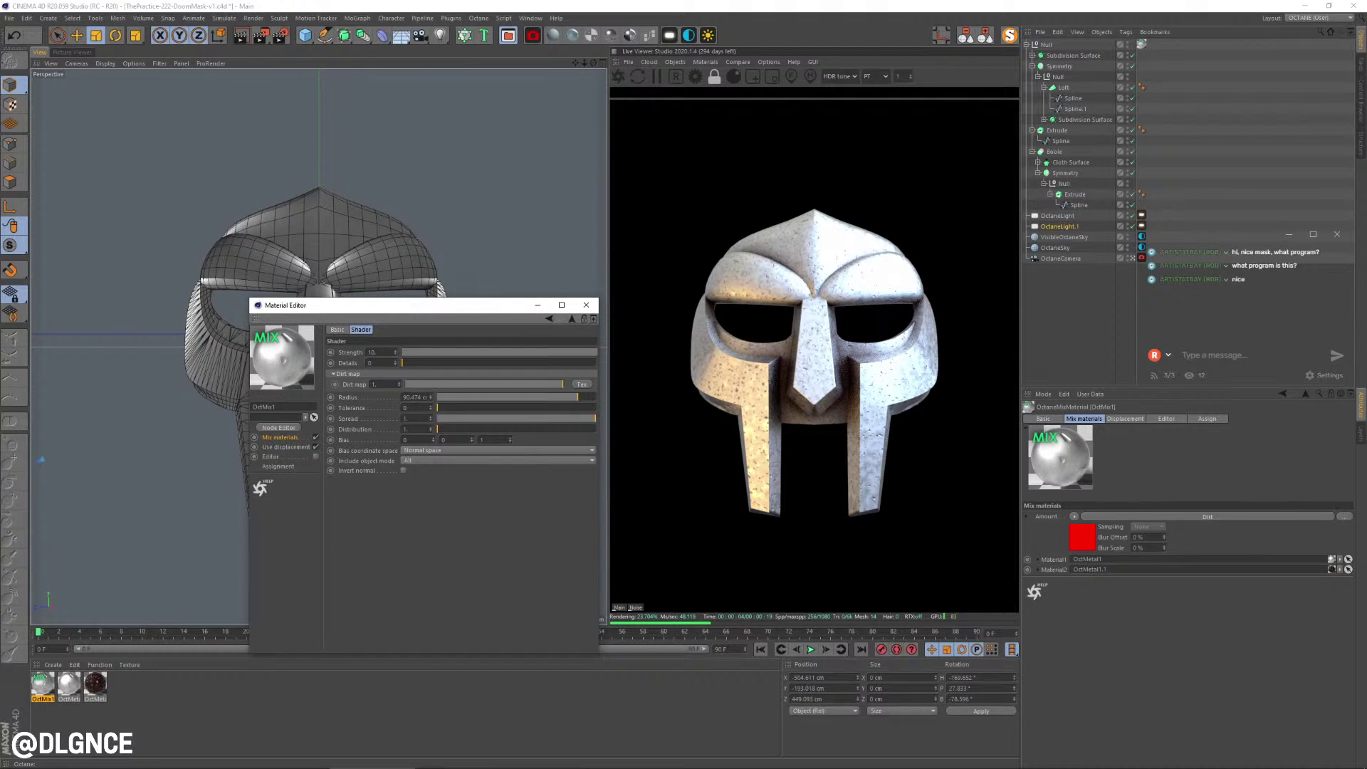
drag(403, 362, 586, 370)
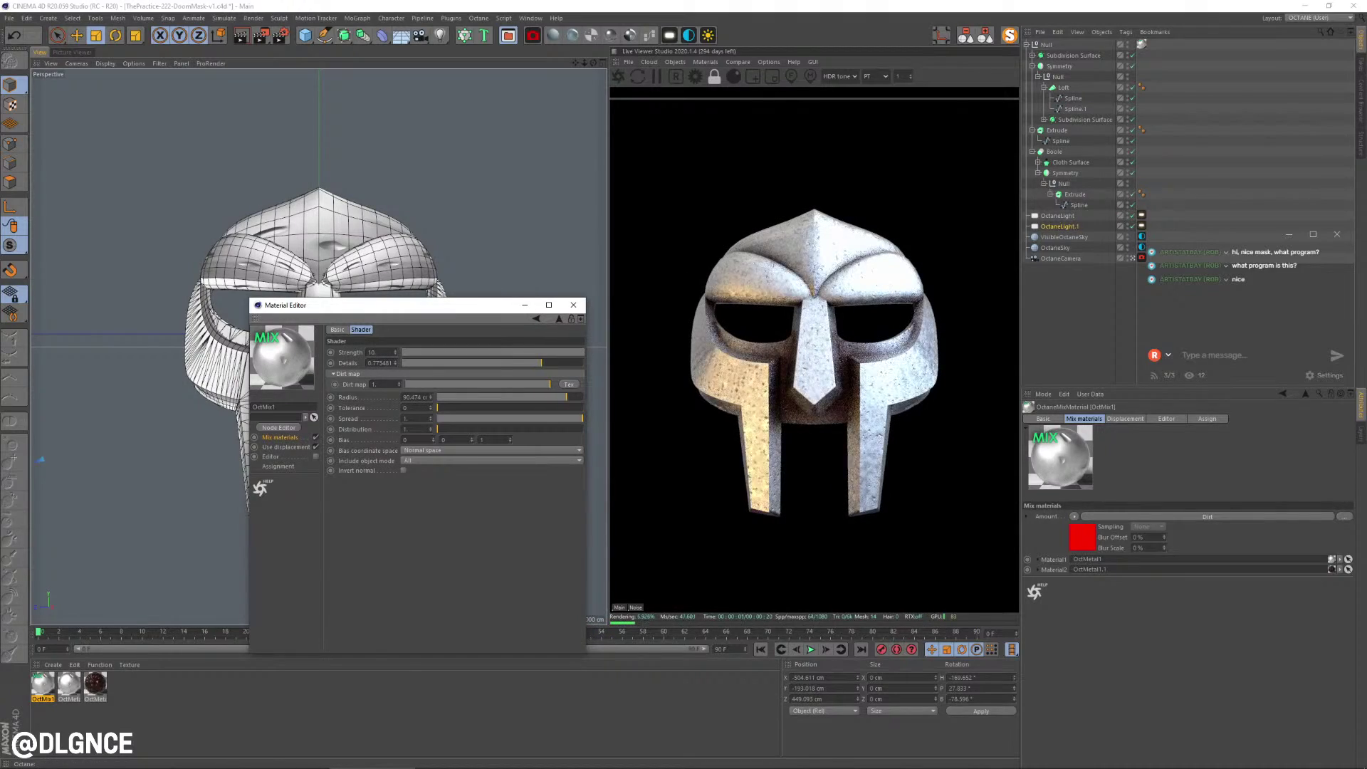
drag(430, 397, 431, 349)
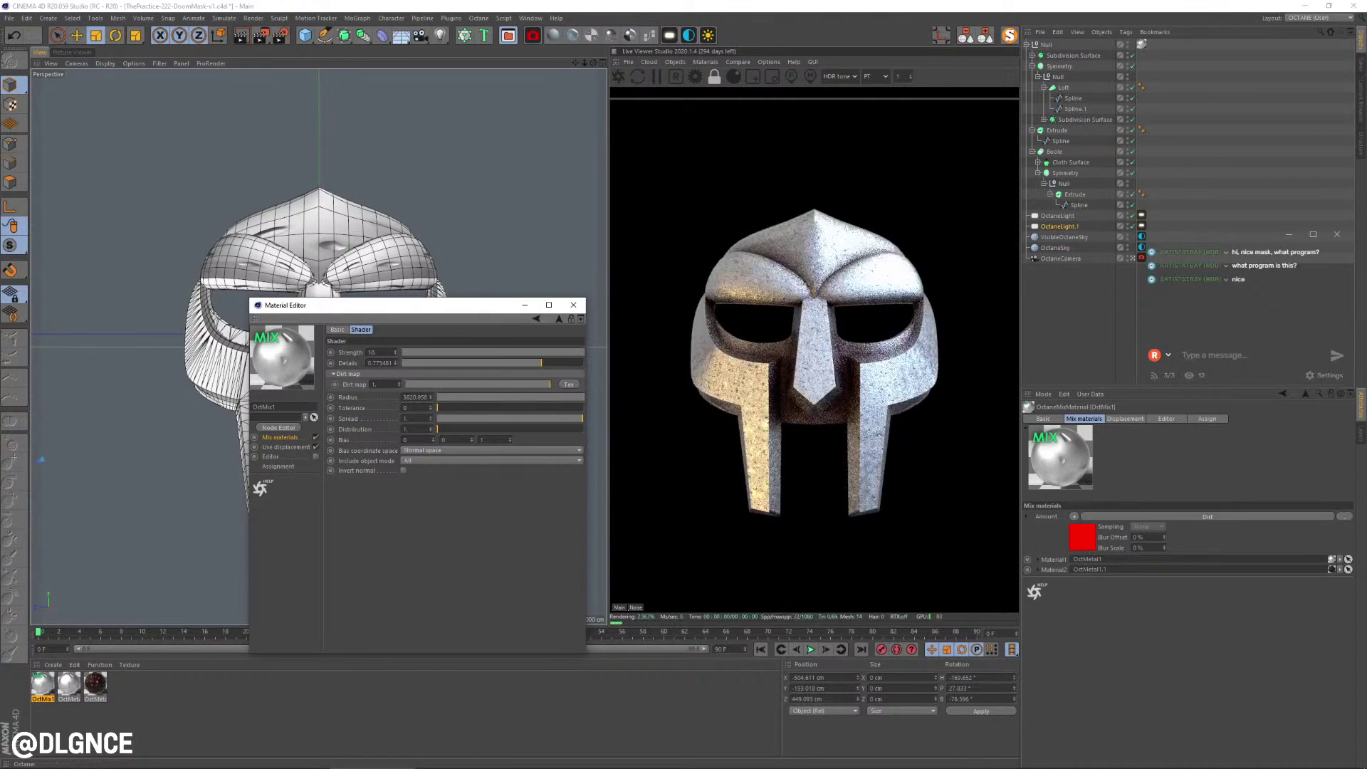
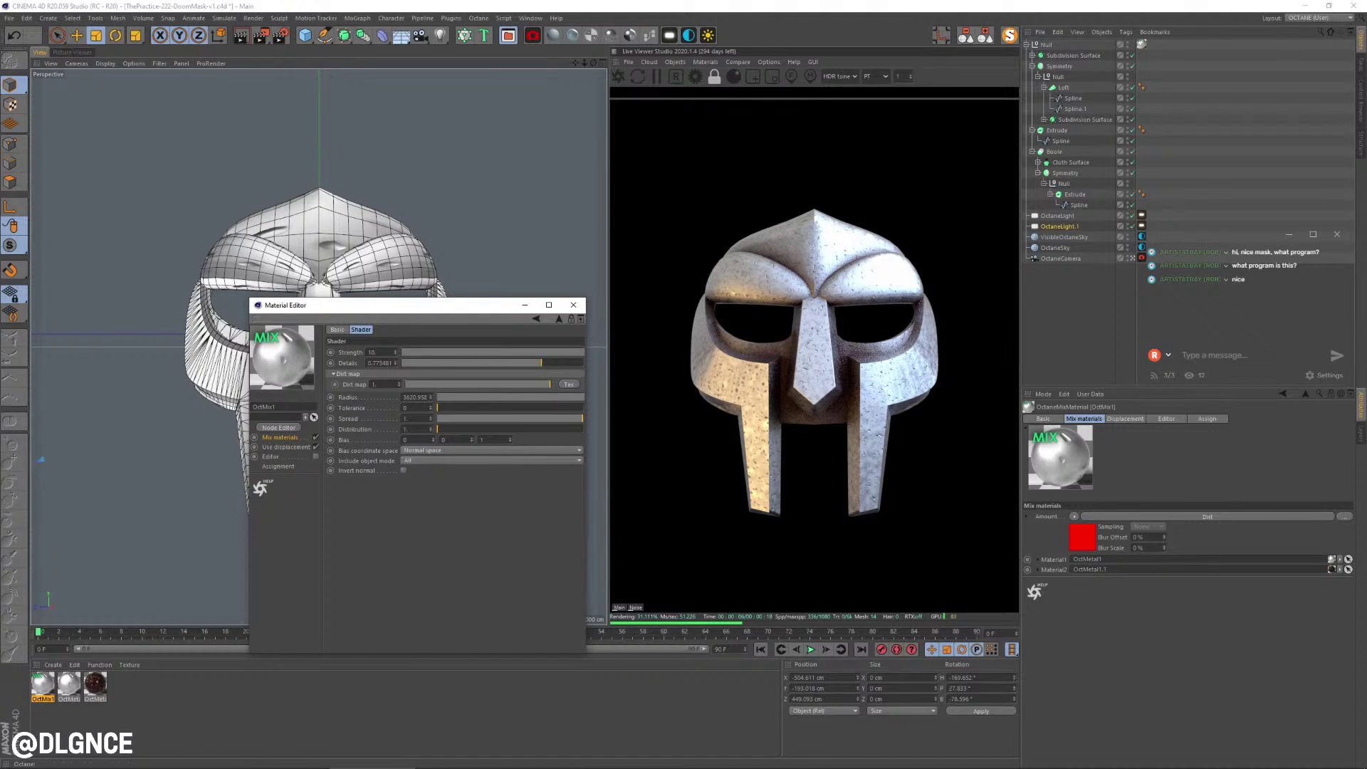
- Raise the Roughness float of the dark red metal OctMetal1.1 to about 0.83
click(69, 684)
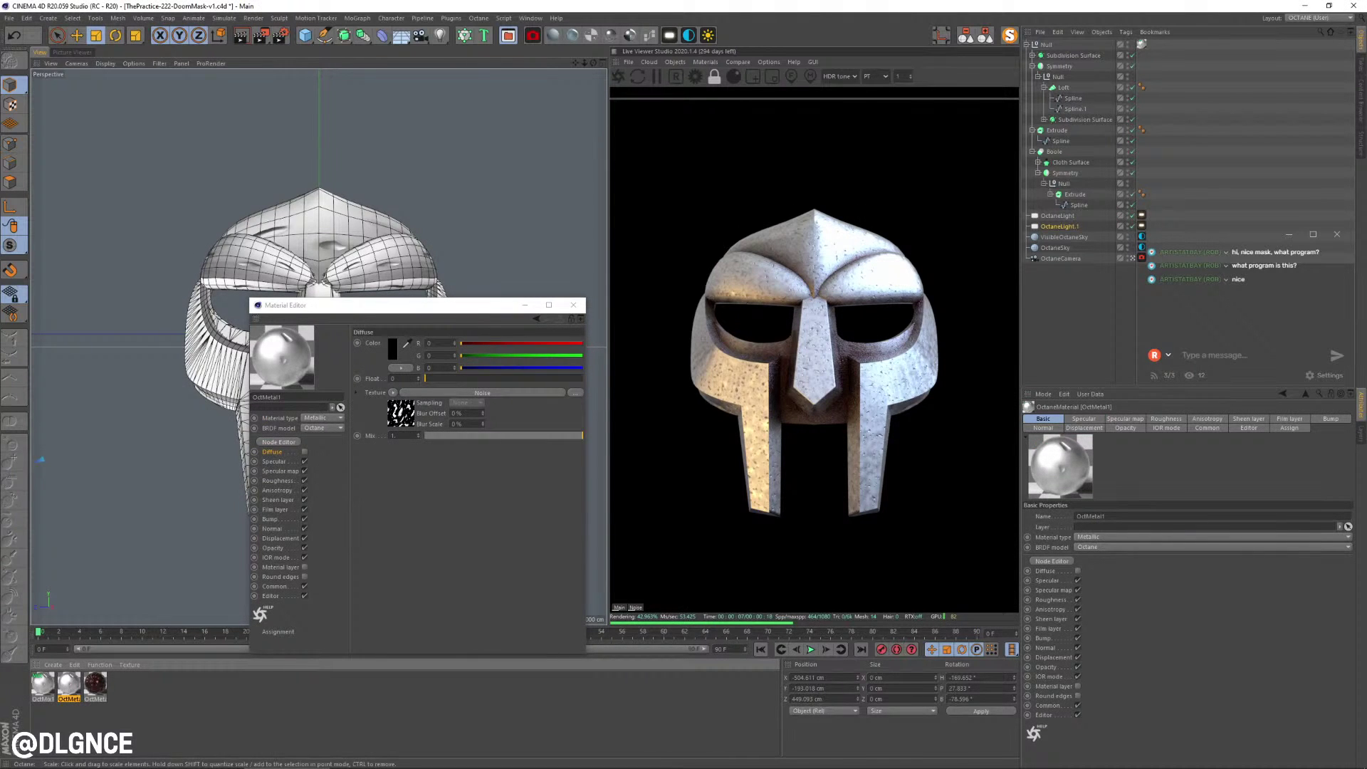
click(95, 684)
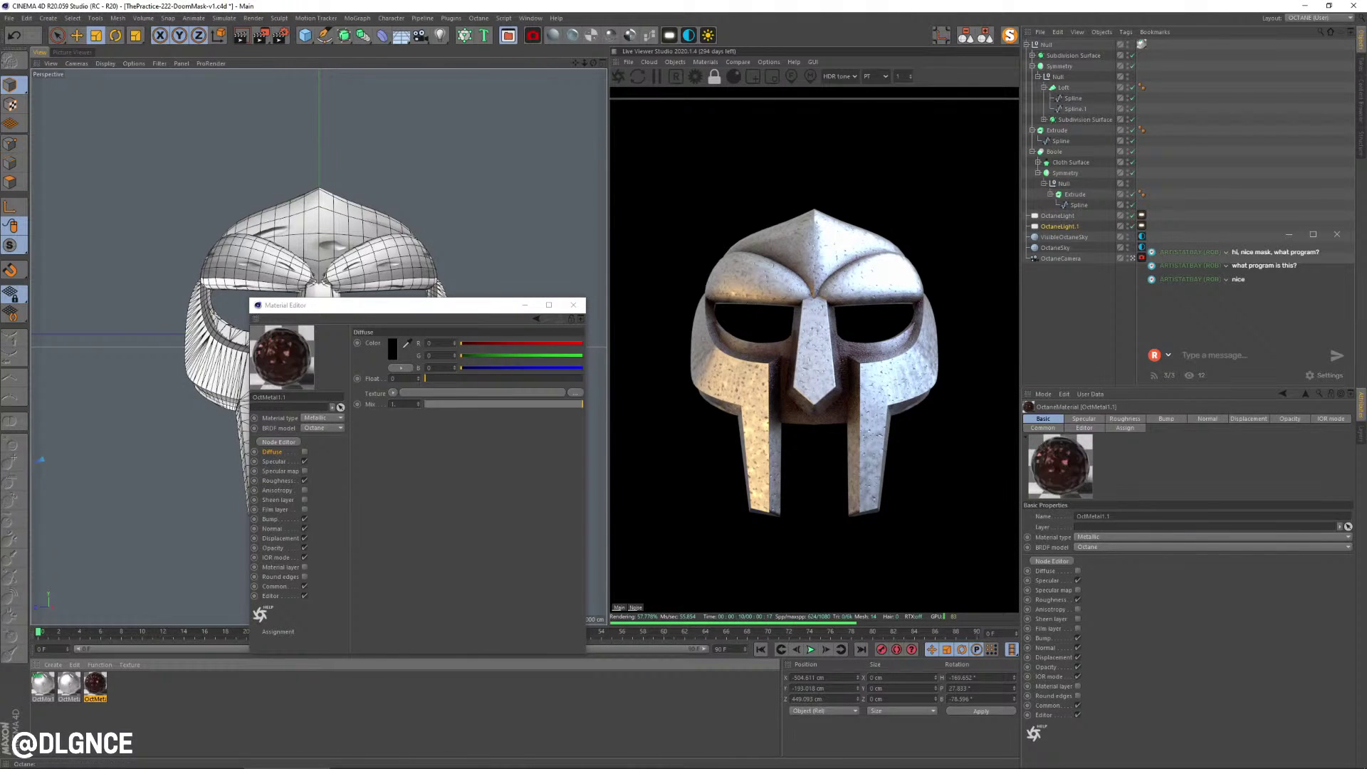
click(273, 462)
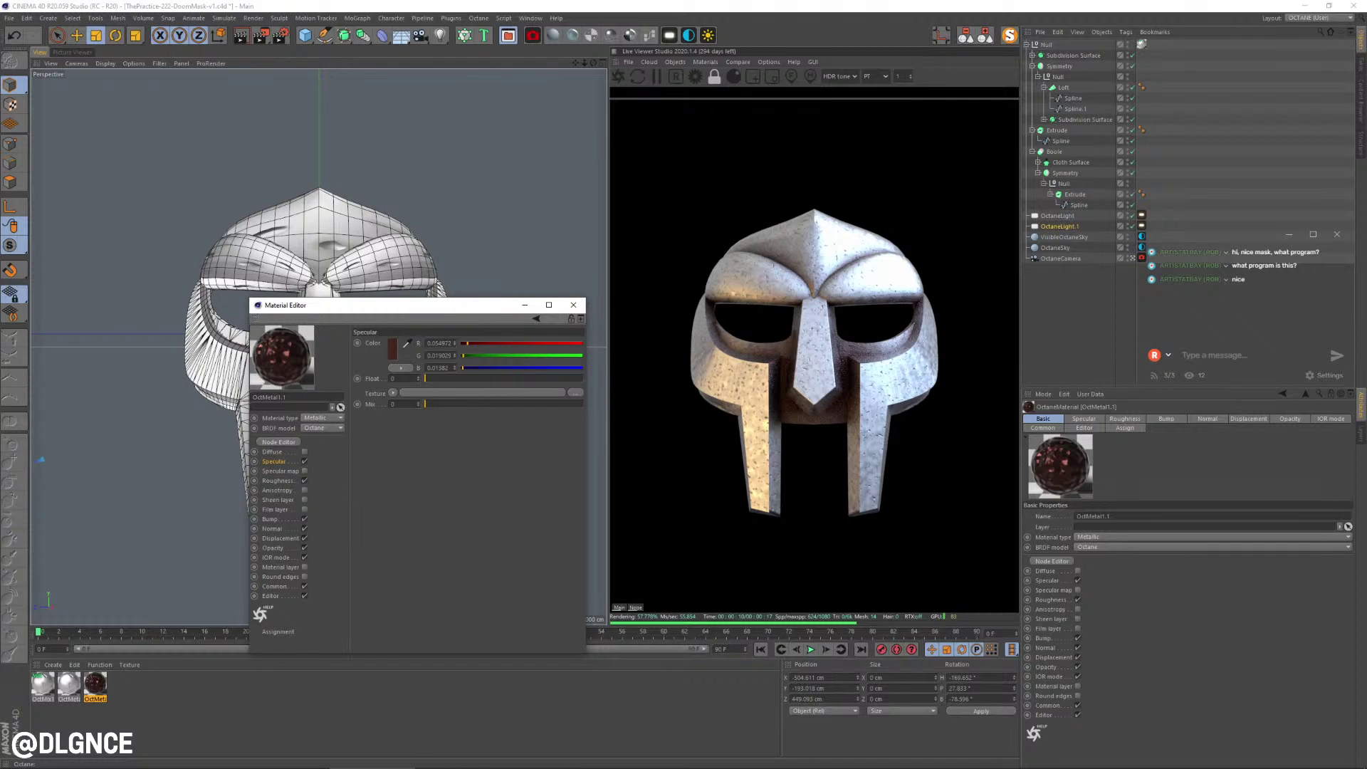
click(277, 481)
drag(468, 379, 556, 379)
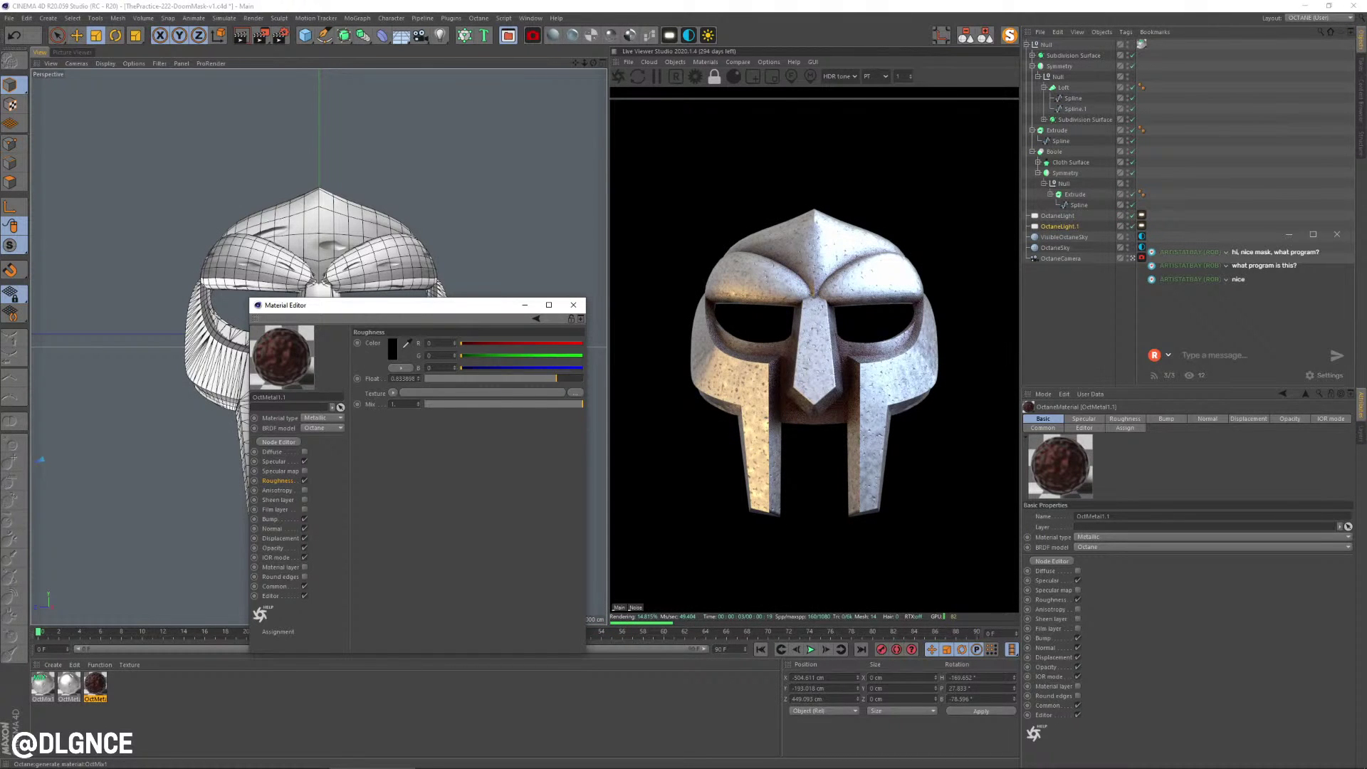
- In OctMetal1.1's Bump Noise, set Color 1 to black and reduce the Global Scale to about 13%
click(270, 519)
click(456, 347)
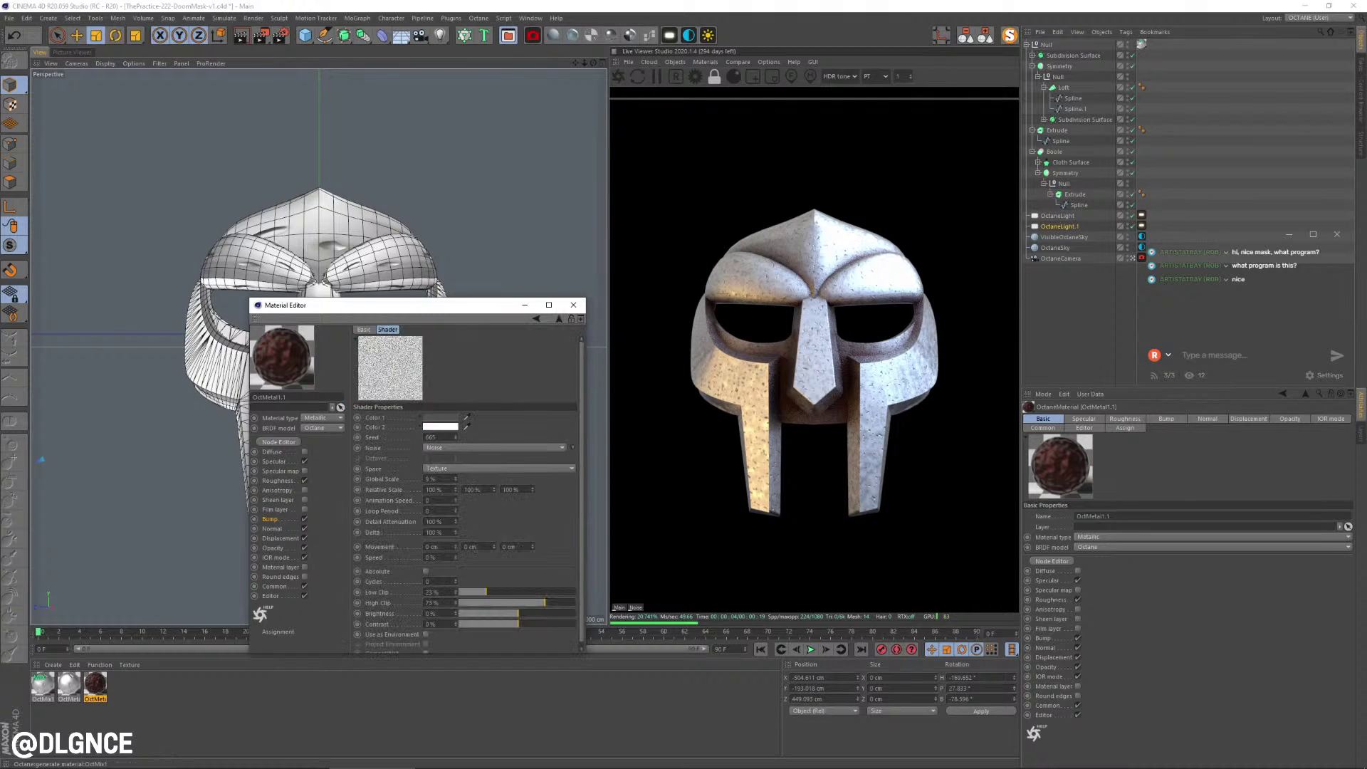
click(441, 416)
drag(415, 435, 378, 435)
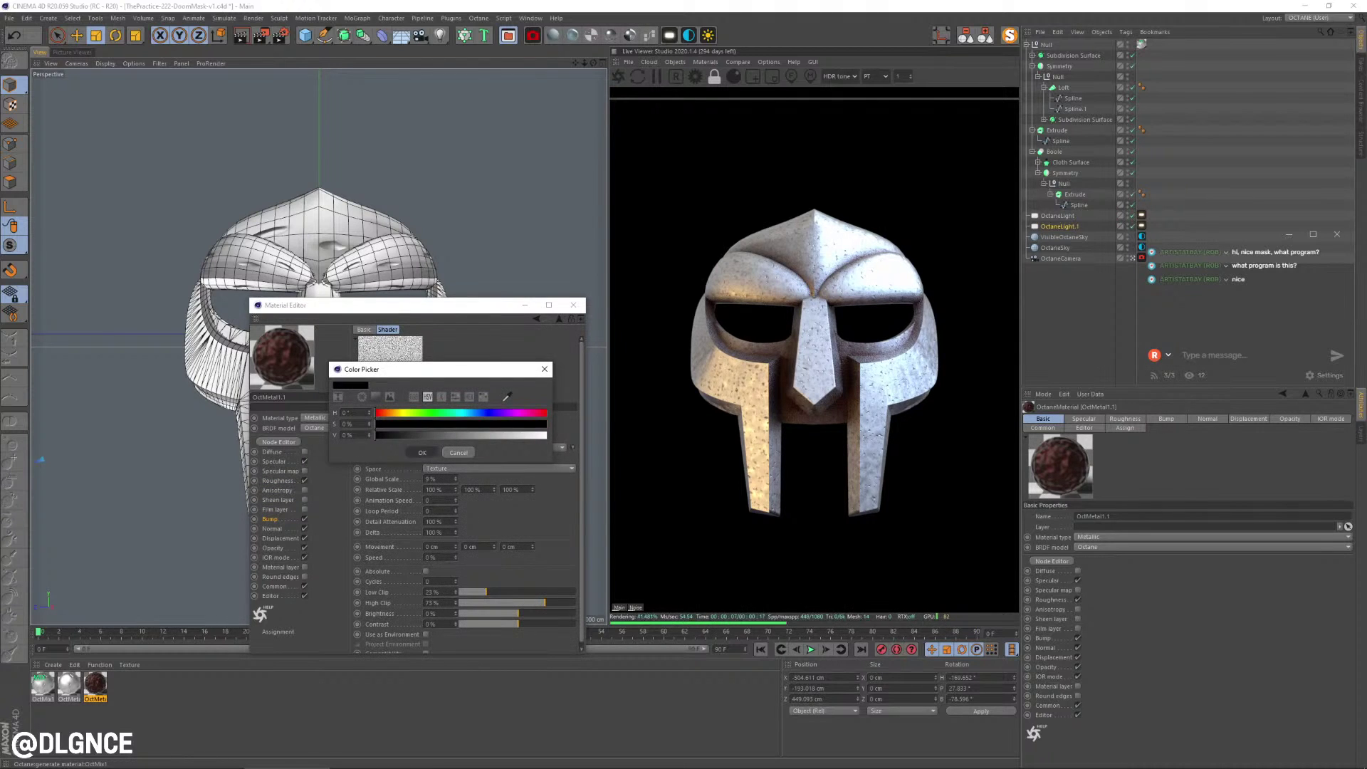
click(422, 452)
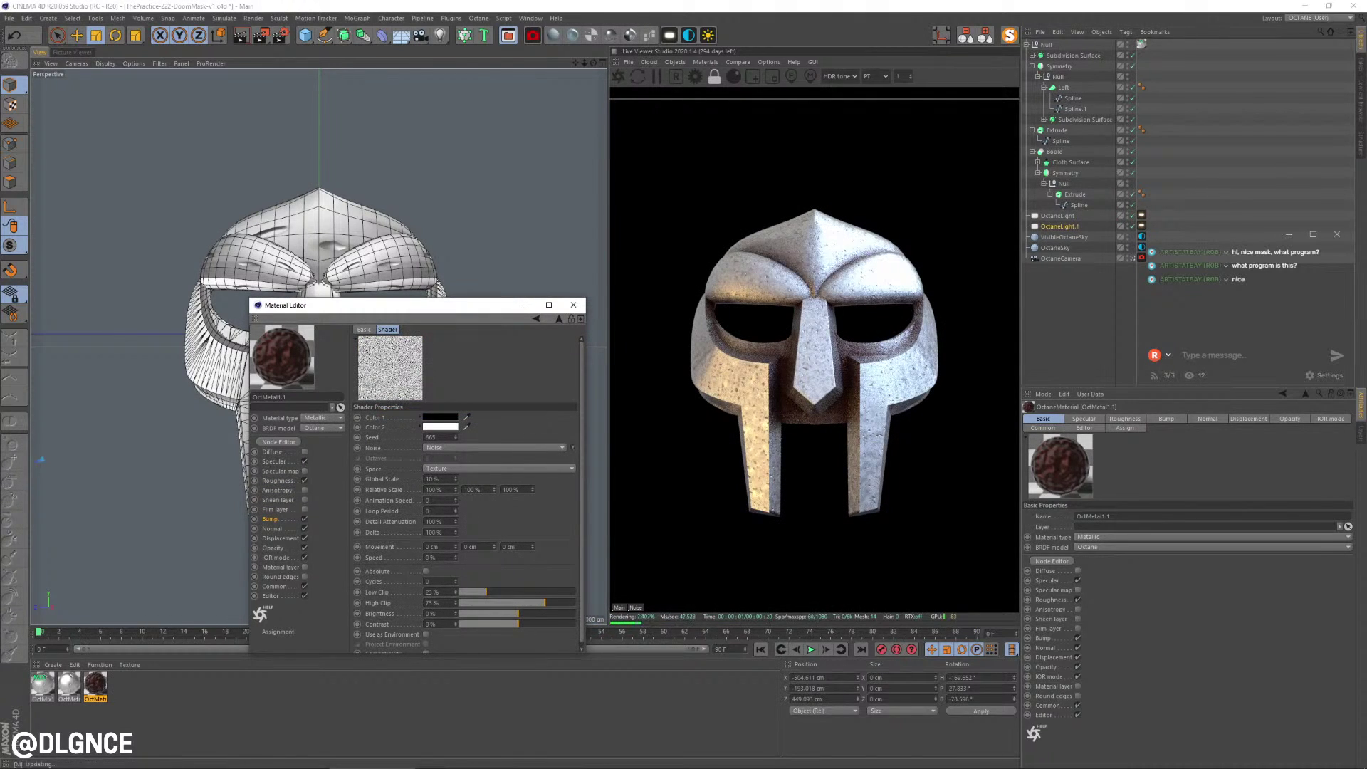
drag(455, 480, 455, 476)
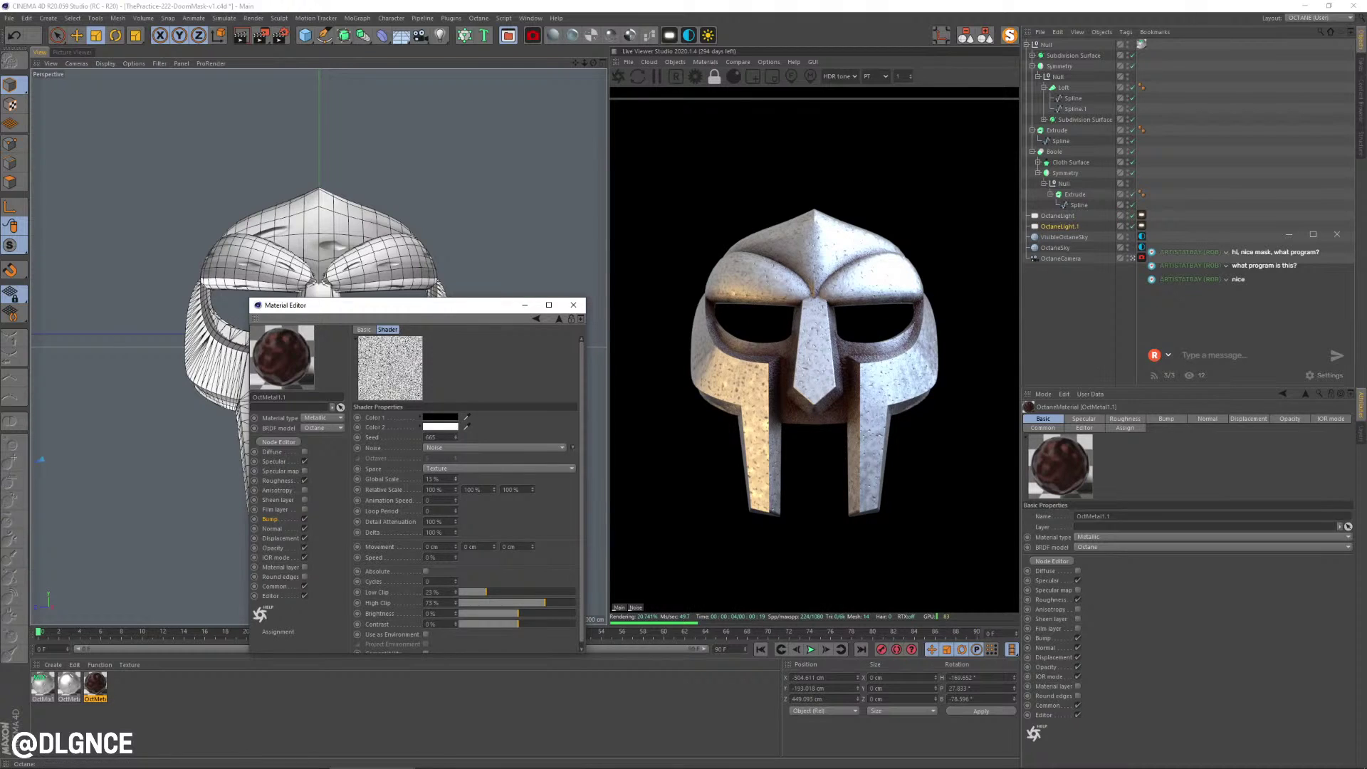
- Add a Noise texture to OctMetal1.1's Specular channel and set its Mix to about 0.54
click(273, 461)
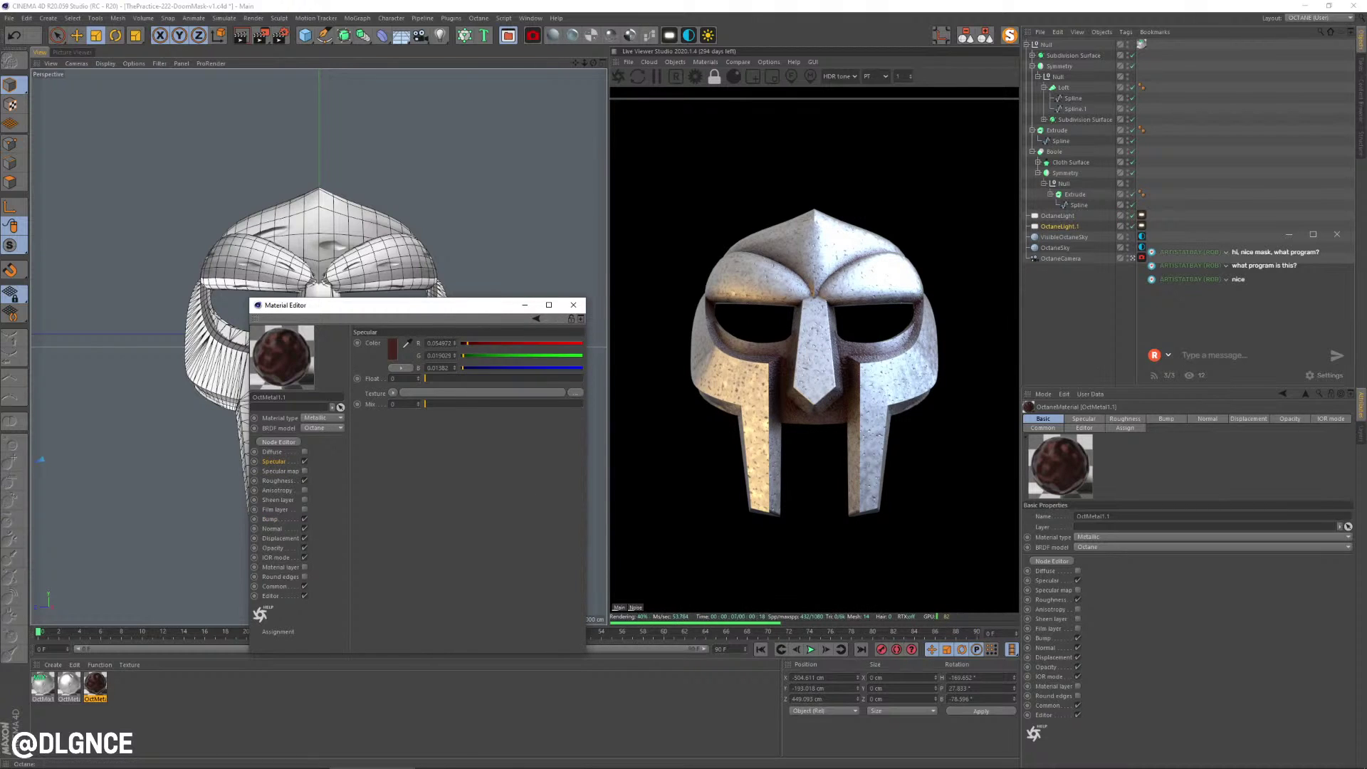
click(393, 393)
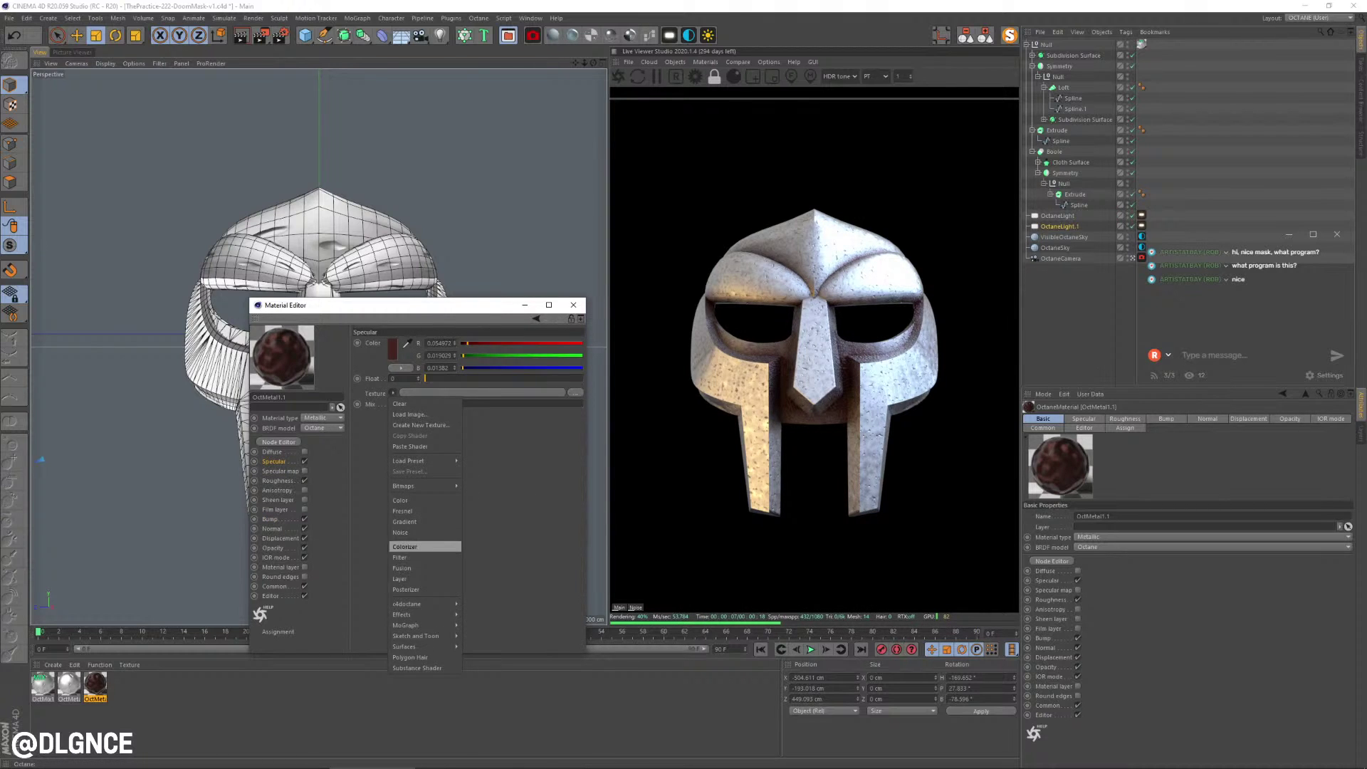
click(401, 533)
drag(426, 435, 583, 435)
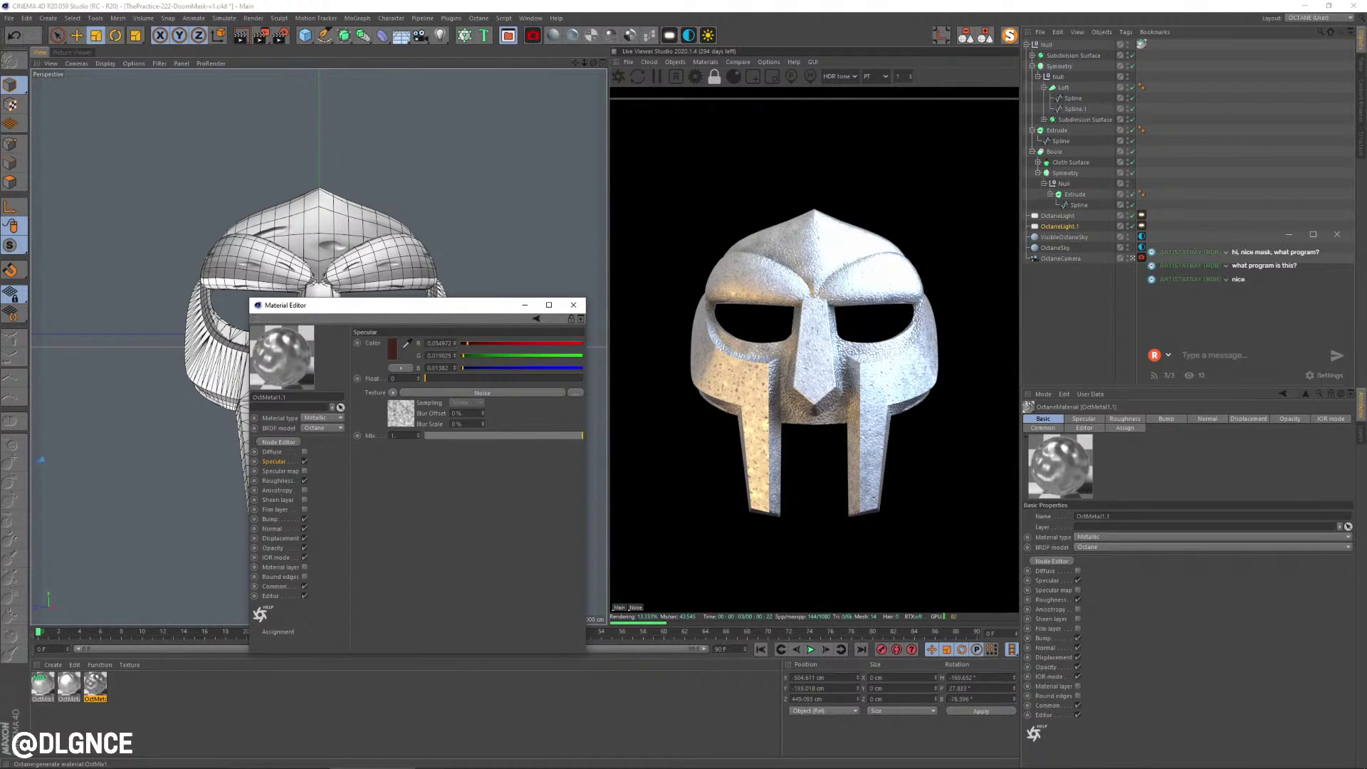
drag(583, 436, 513, 435)
- Make the Specular Noise's Color 2 dark red and lower the channel's Mix to about 0.29
click(481, 393)
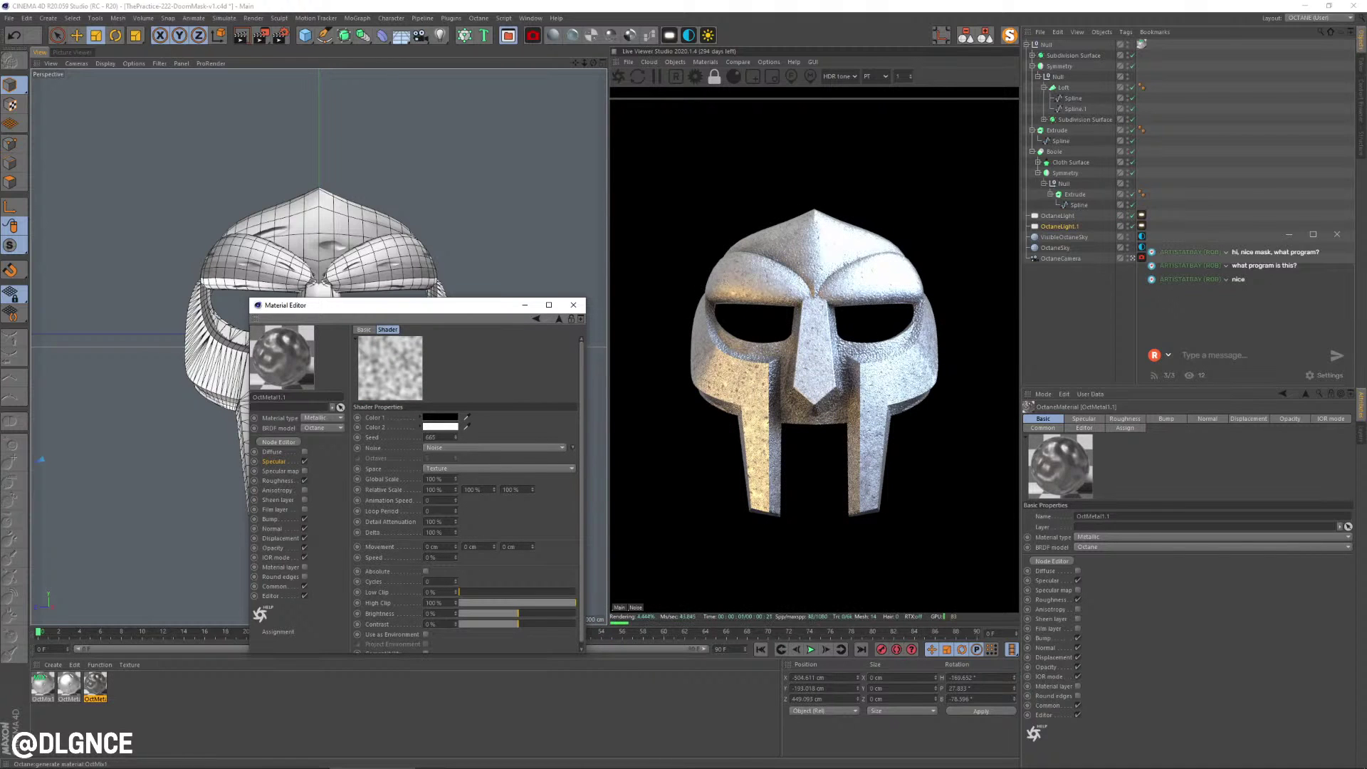
click(441, 428)
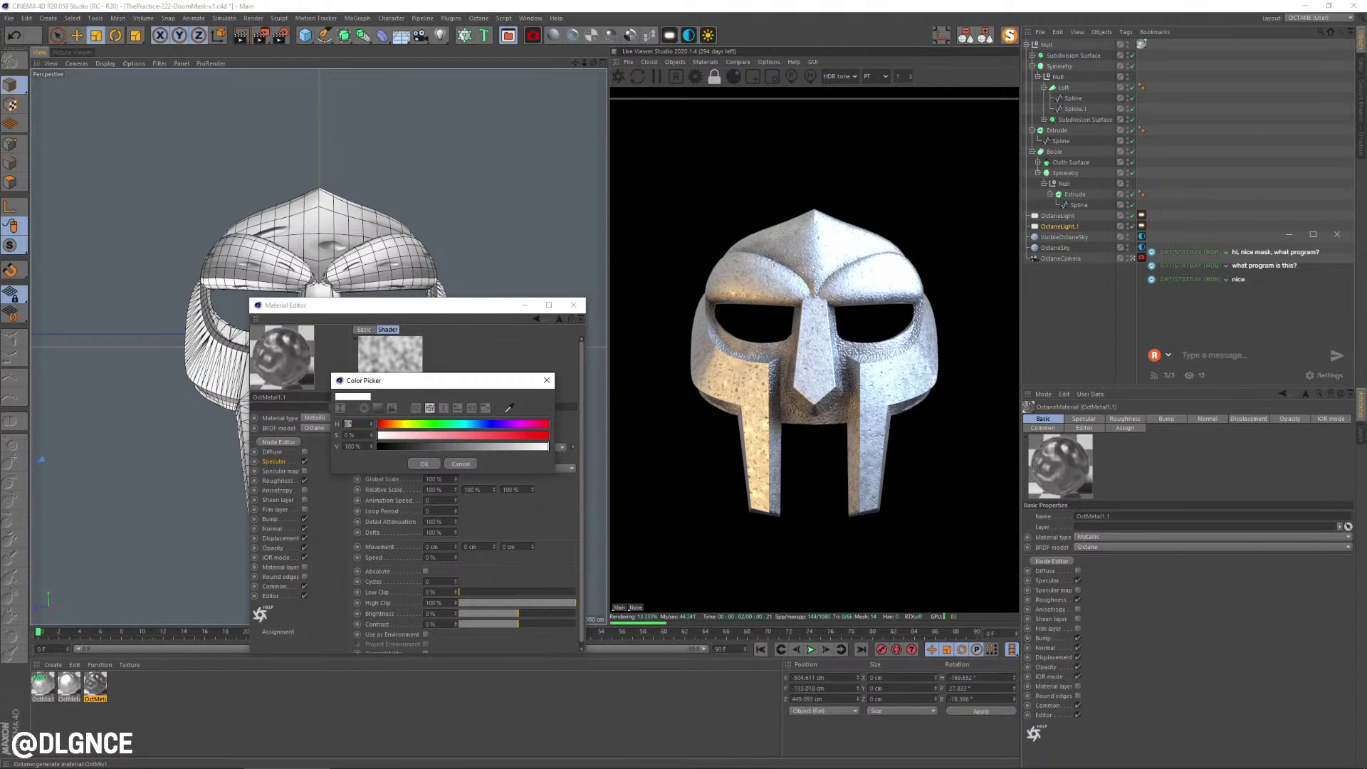
mouse_move(455, 435)
mouse_down()
mouse_move(549, 435)
mouse_move(419, 446)
mouse_move(455, 446)
mouse_move(432, 446)
mouse_up()
click(424, 464)
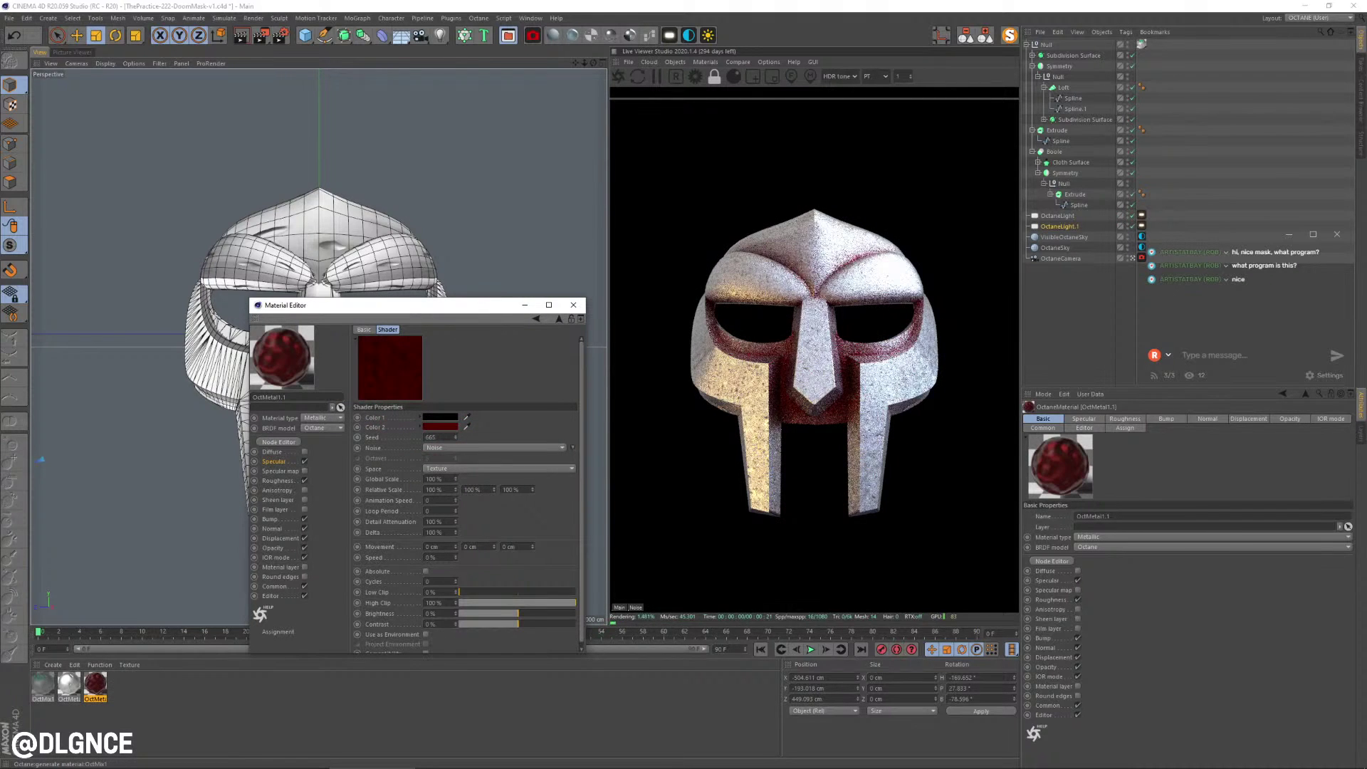
click(275, 461)
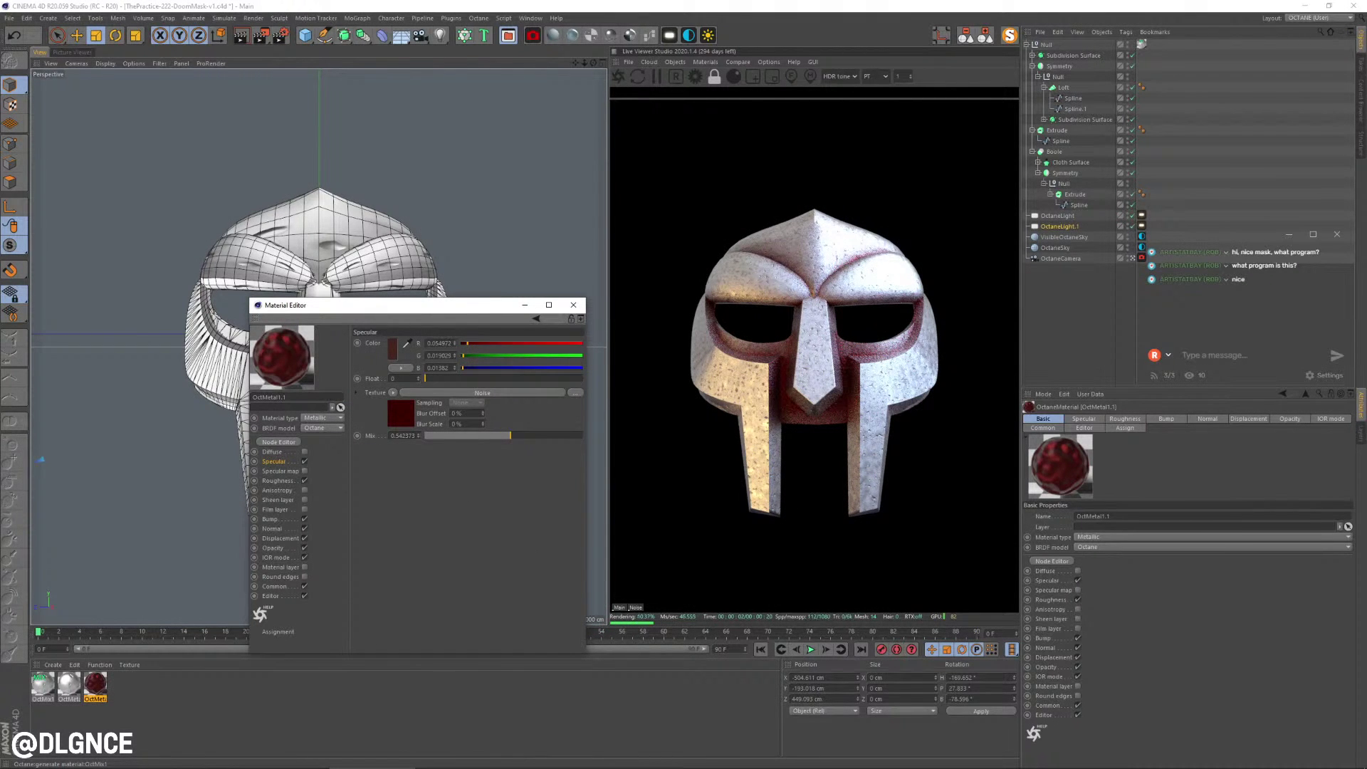
drag(511, 436, 471, 436)
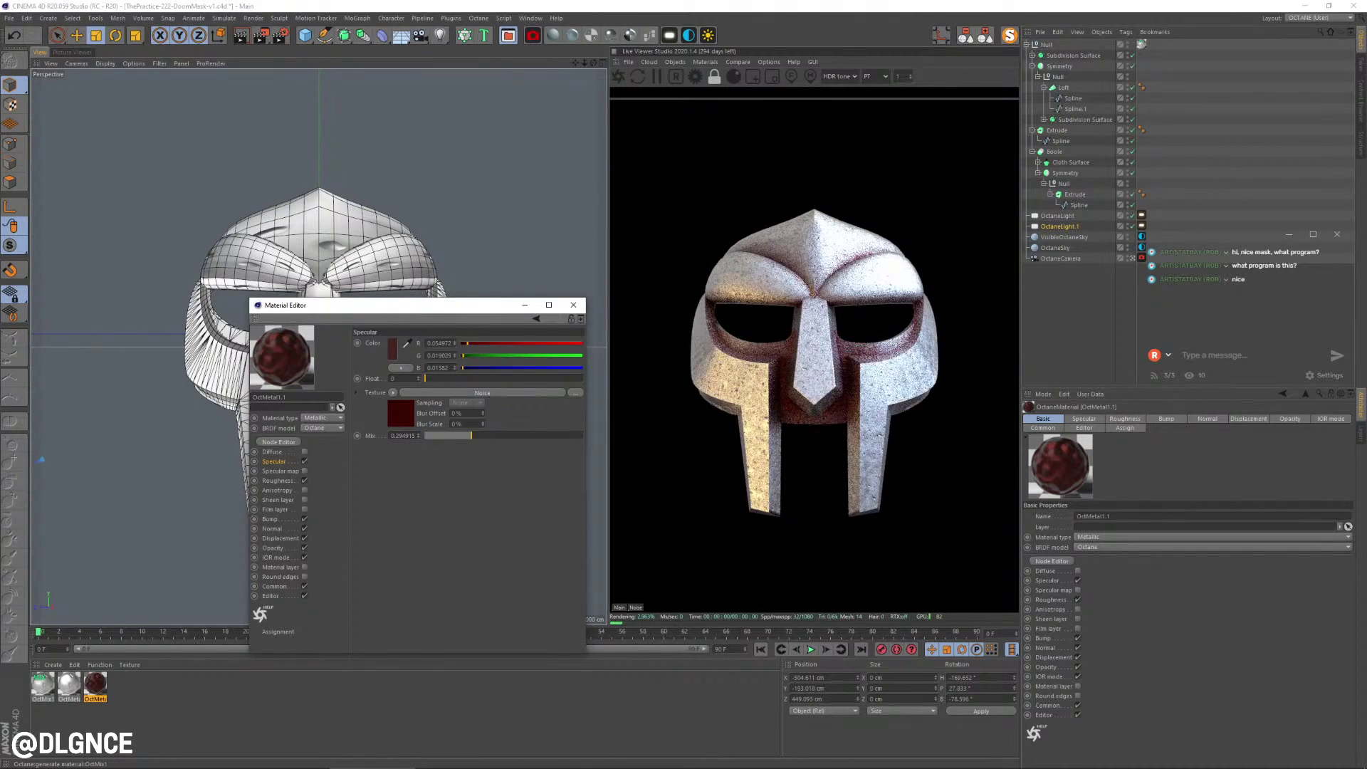
- Reduce the Specular Noise's Global Scale to about 48% and make its red Color 2 slightly less saturated
click(481, 393)
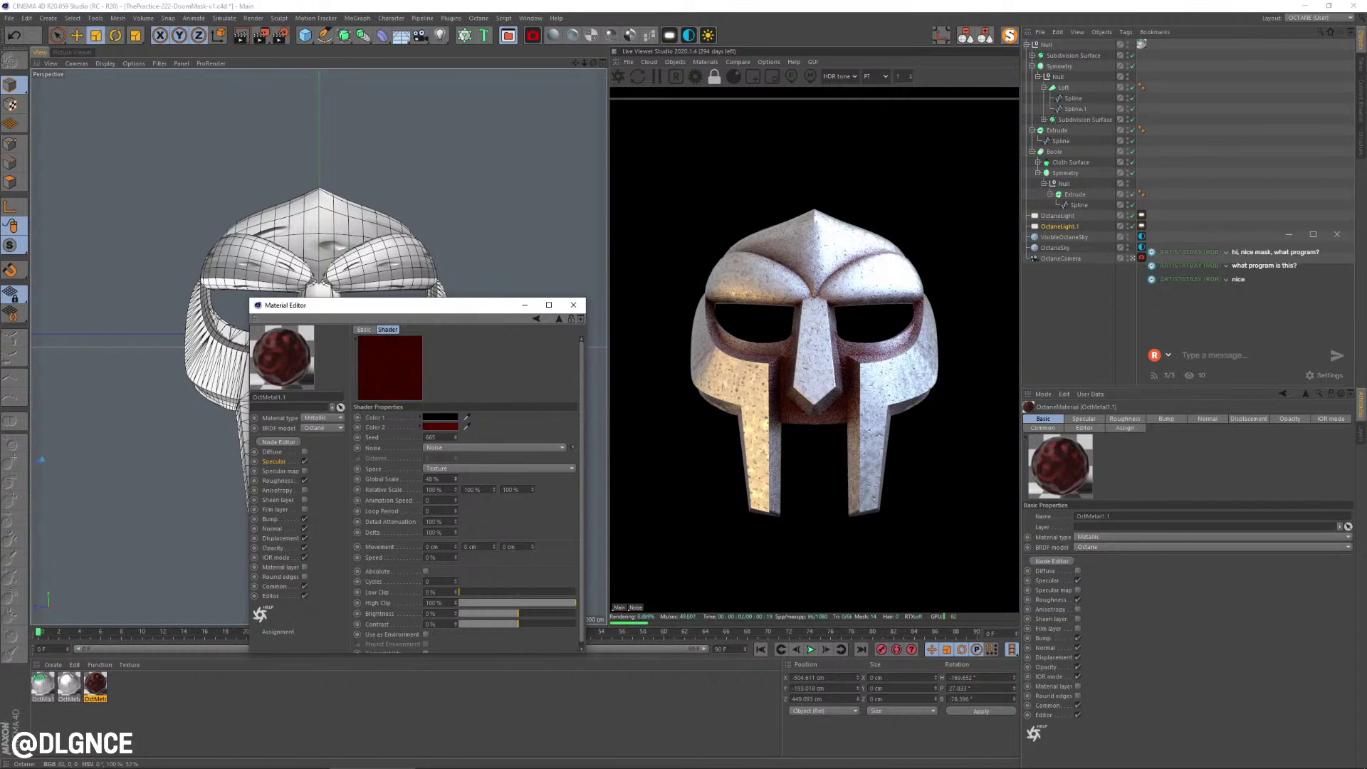
click(440, 426)
click(508, 435)
click(425, 464)
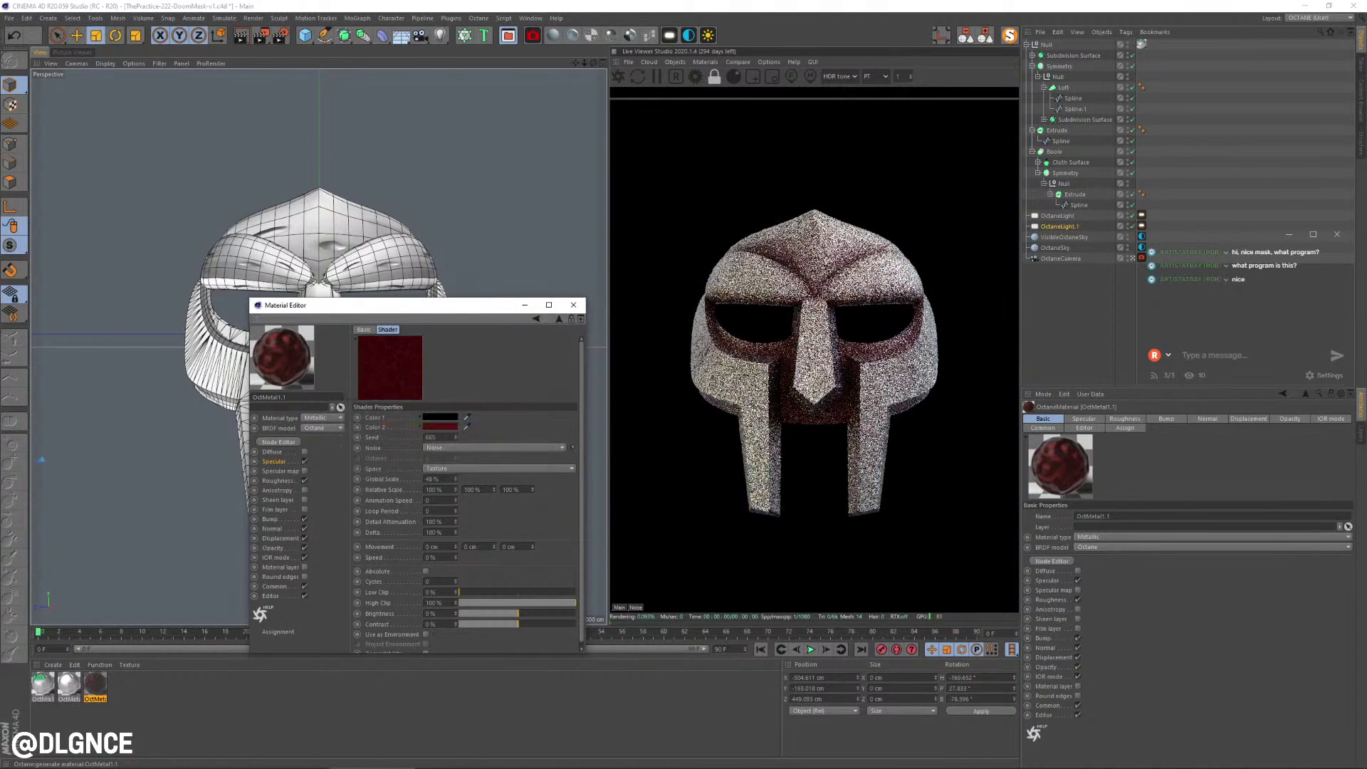
- Set OctMetal1.1's Specular Mix to about 0.22 and its float to about 0.13, then close the material
click(273, 462)
click(460, 435)
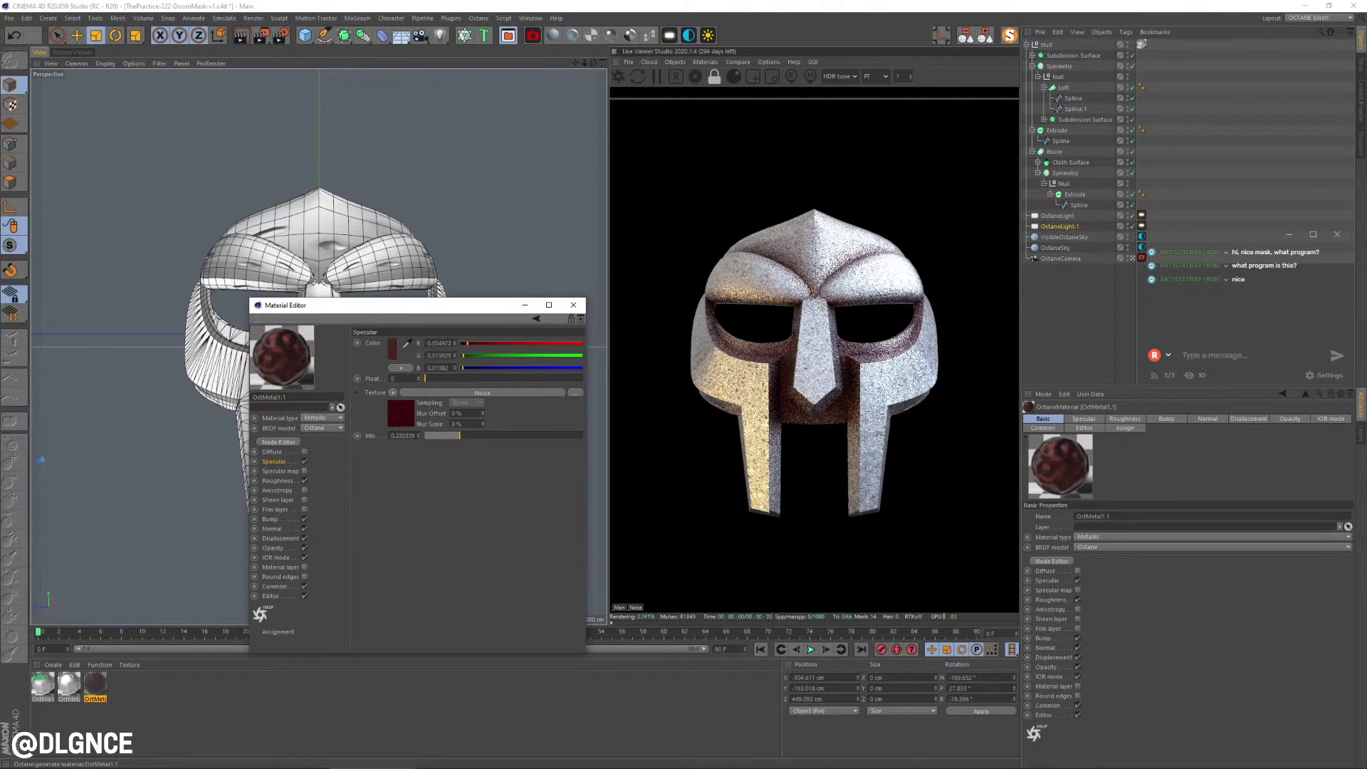
click(444, 379)
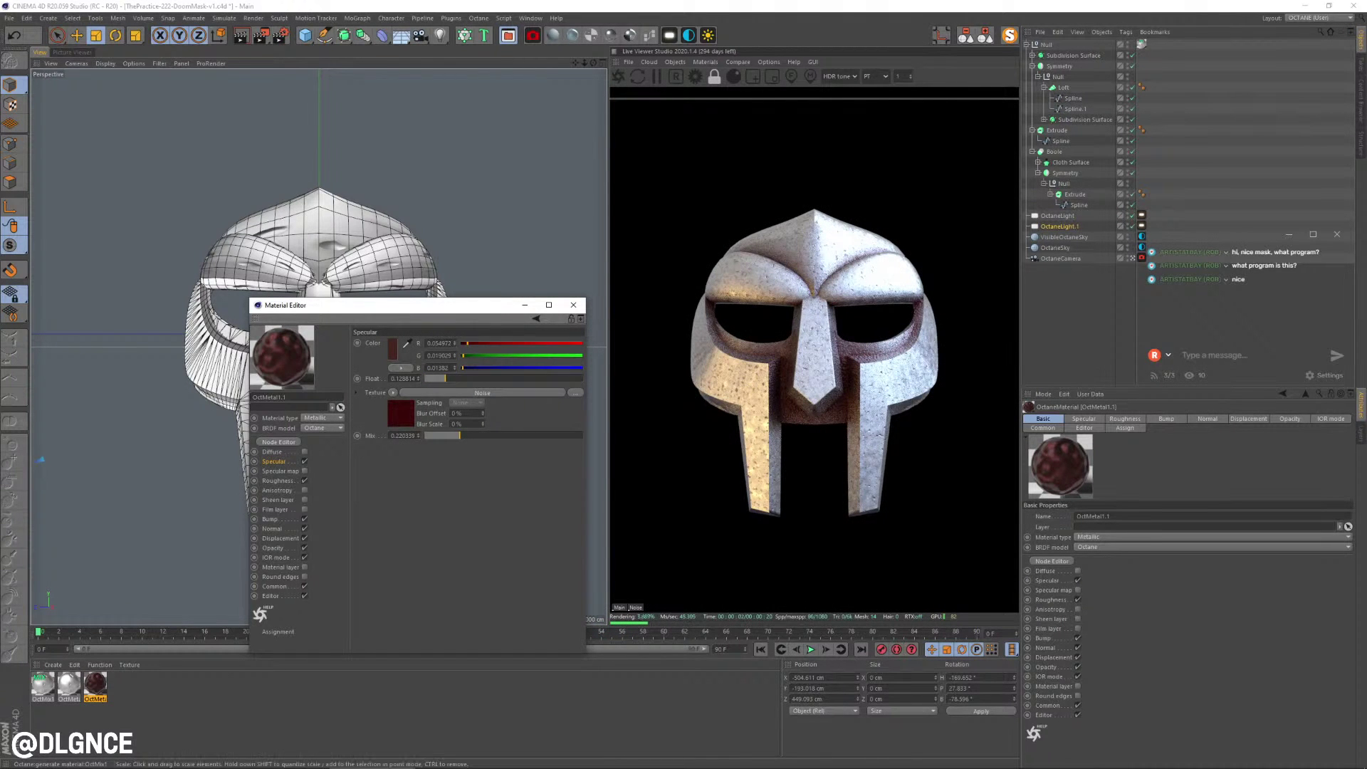
click(573, 304)
- Open the light metal OctMetal1 and set its Roughness float to 0
double_click(69, 684)
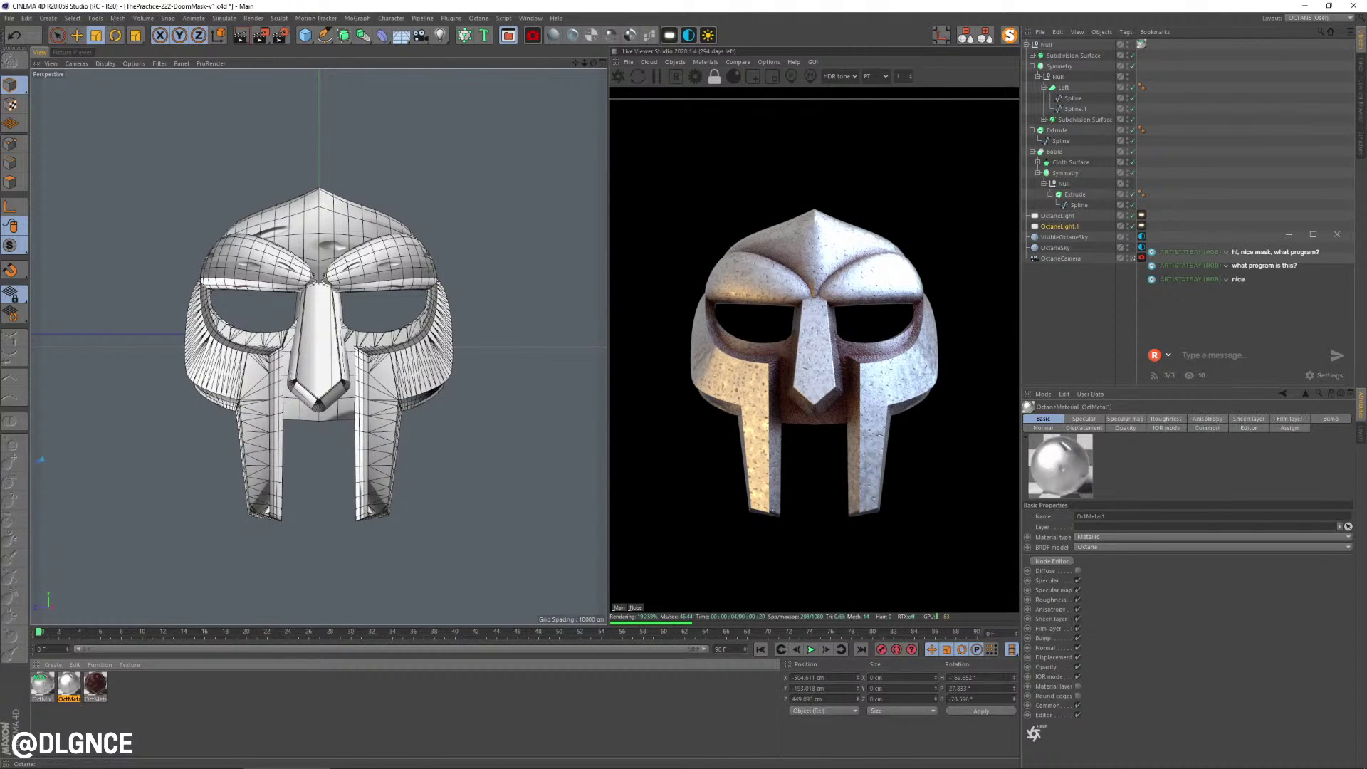
click(188, 247)
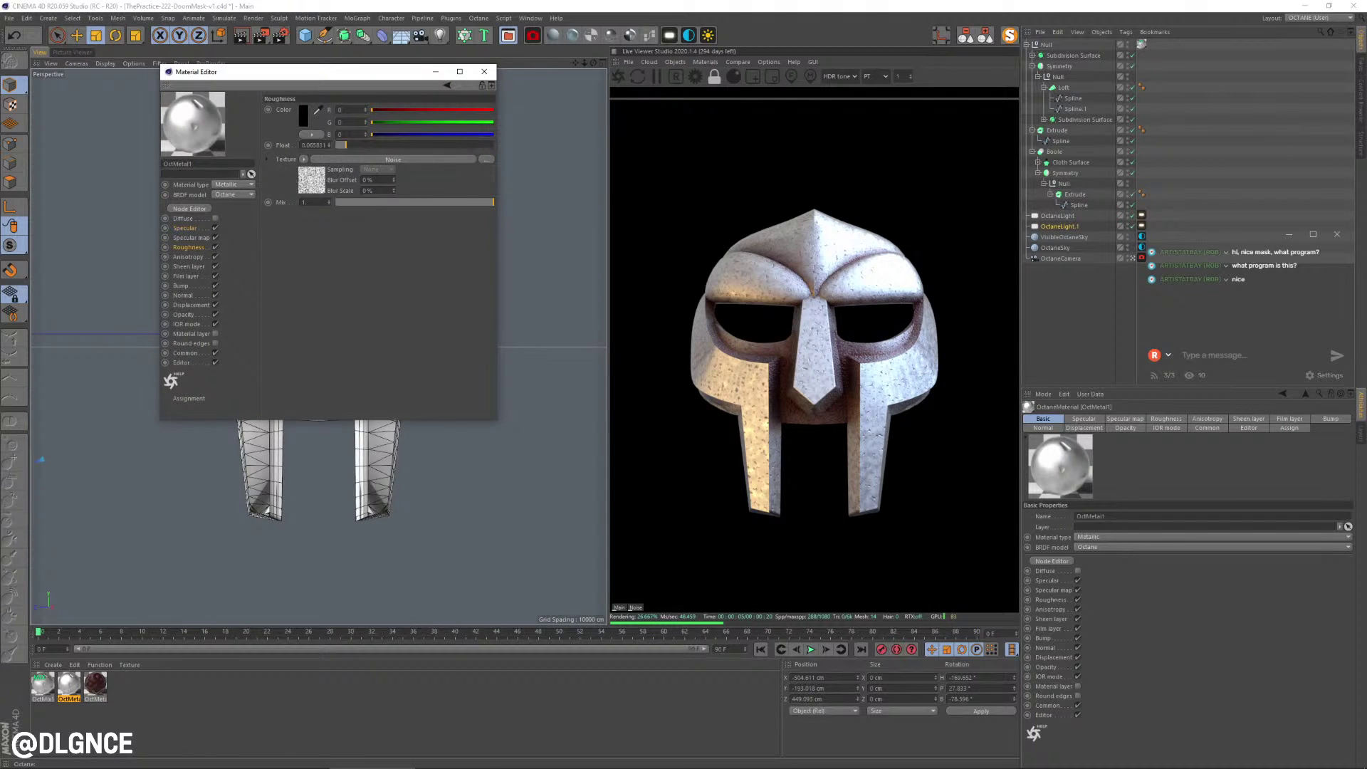
drag(346, 146, 335, 145)
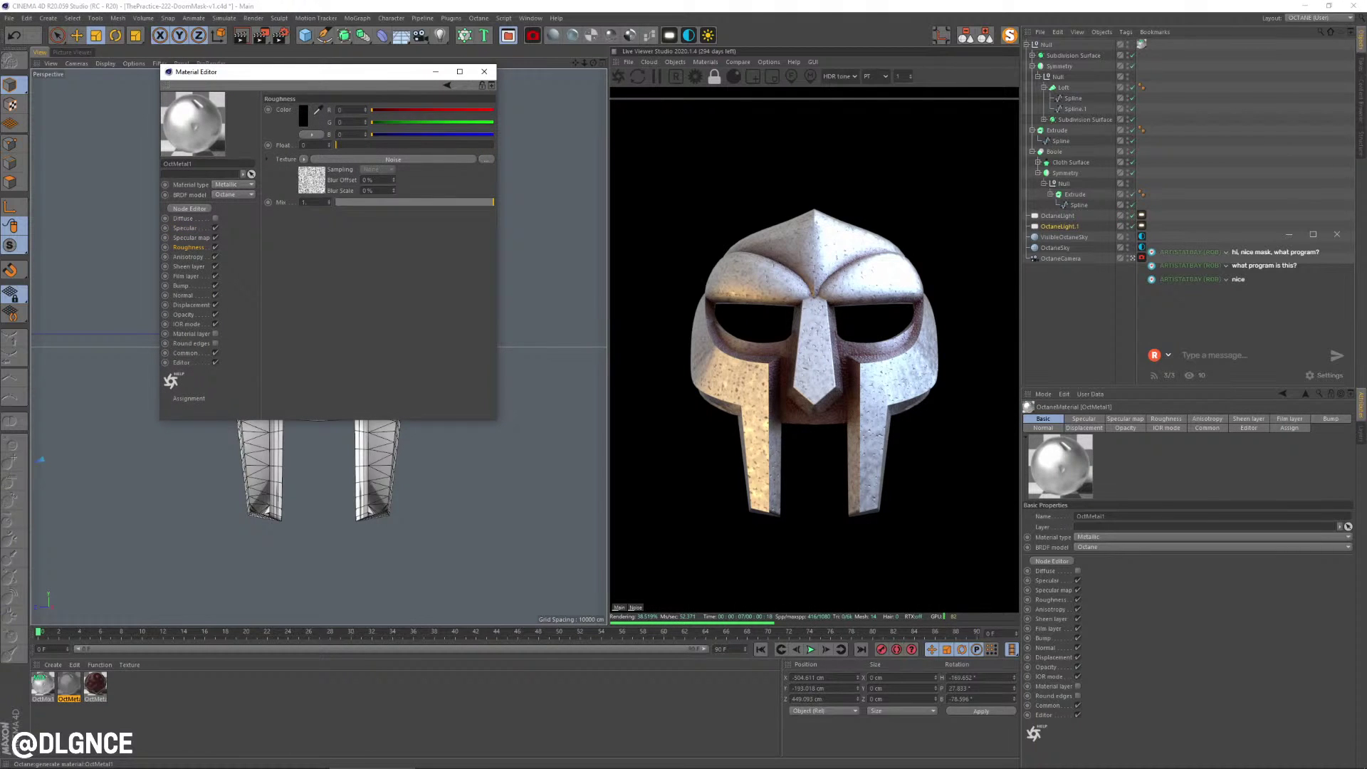
- In OctMetal1's Roughness Noise, raise the Low Clip to 42% and change Color 1 to a mid grey
click(311, 181)
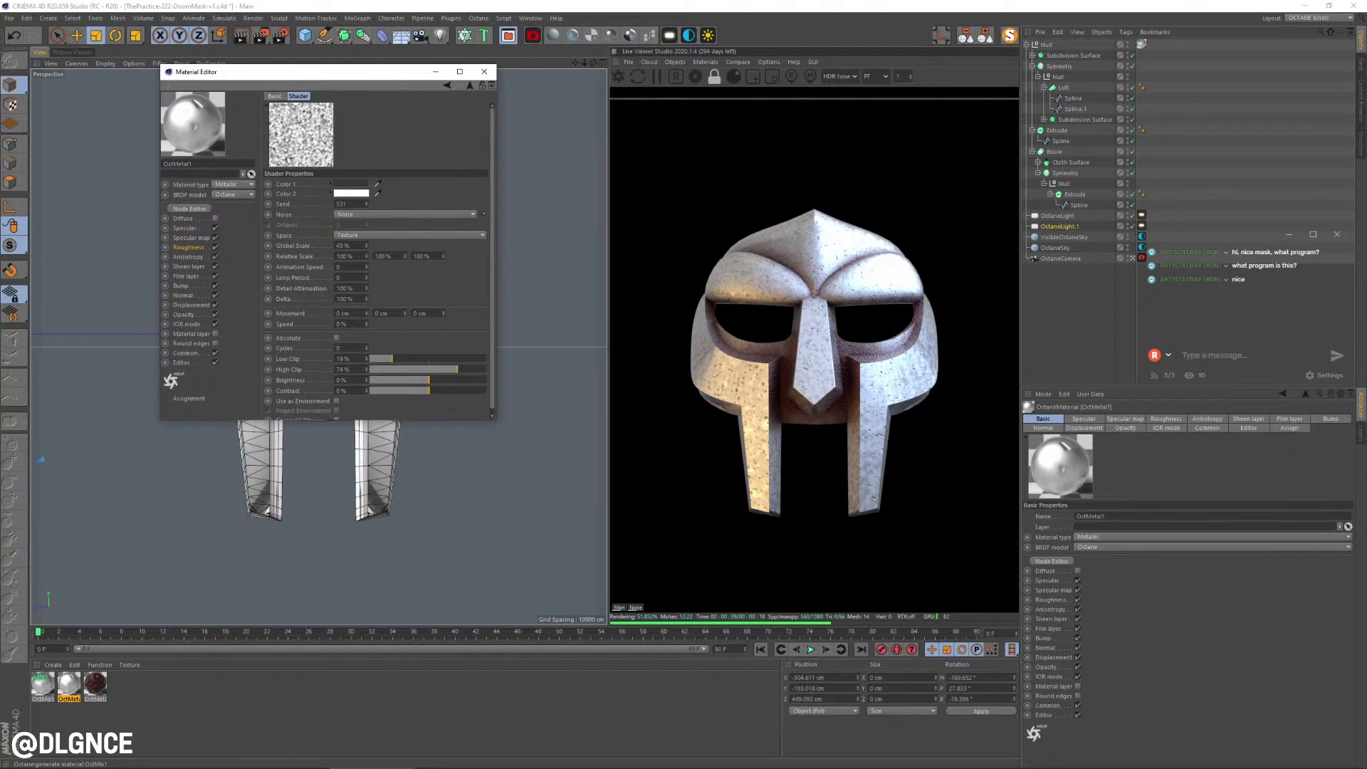
drag(392, 358, 419, 358)
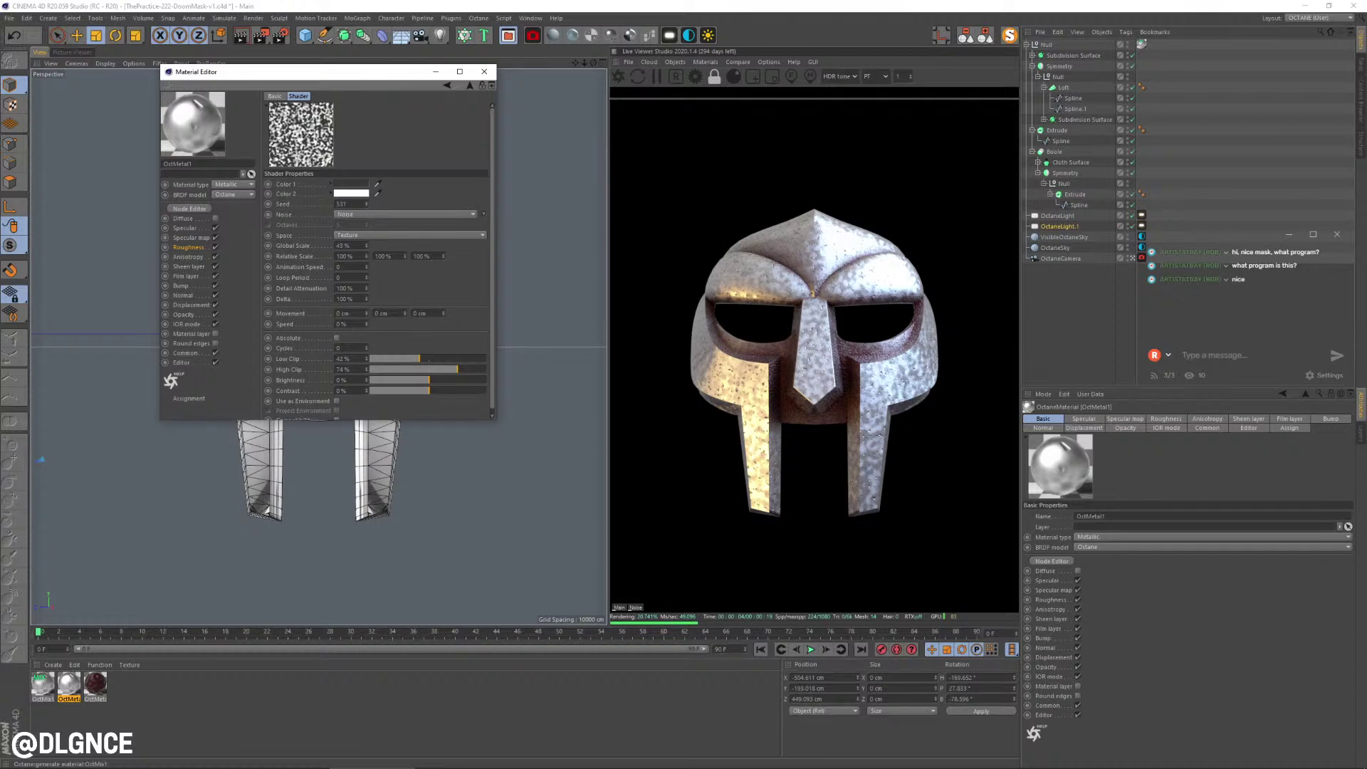
click(351, 183)
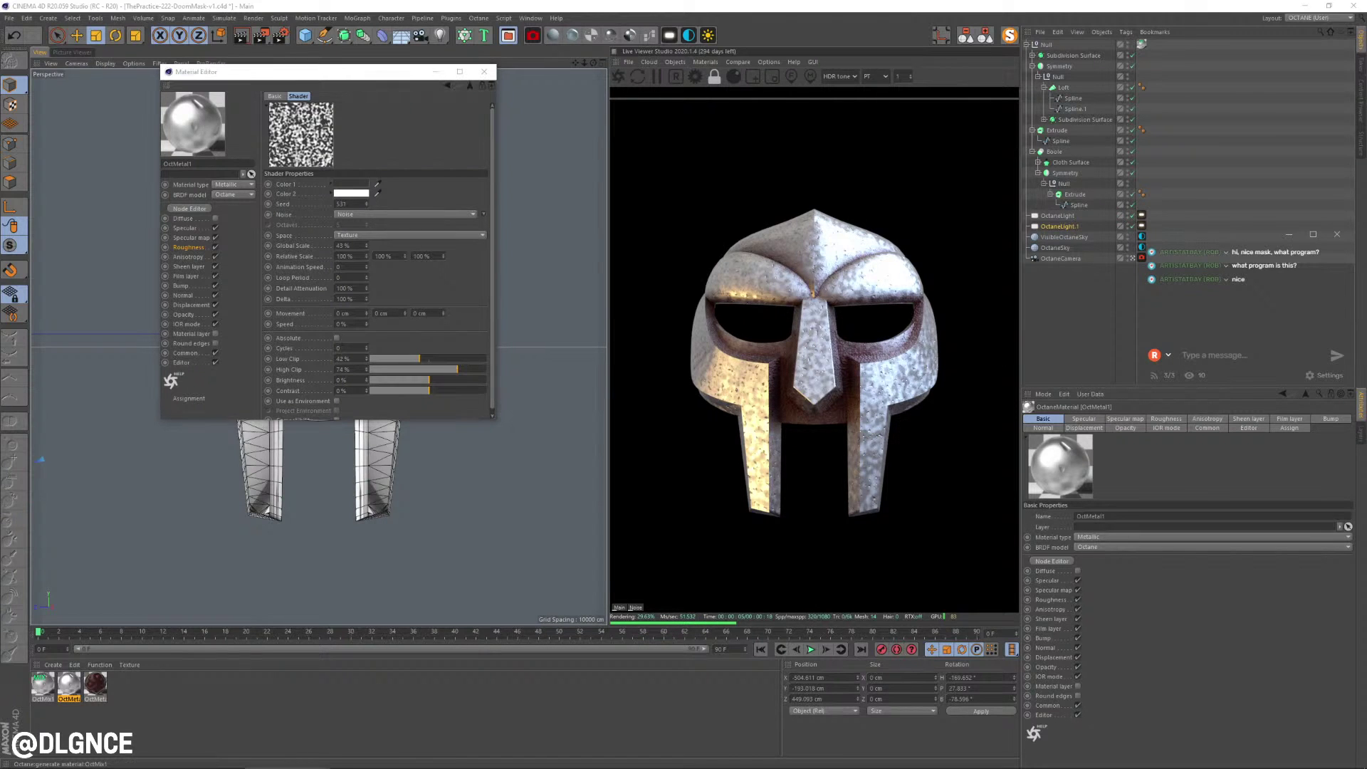
click(370, 199)
click(339, 219)
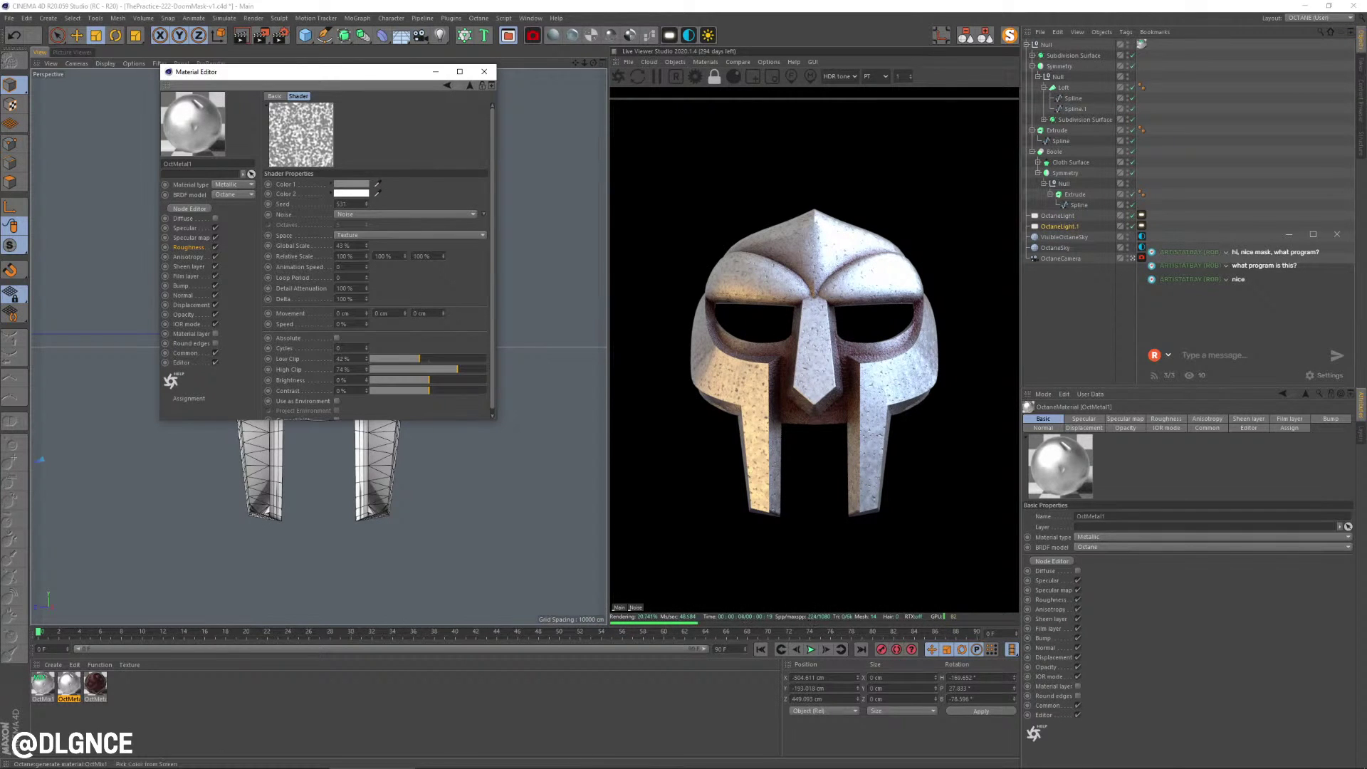
- Set the Roughness Mix of OctMetal1 to about 0.59 and close the material
click(470, 85)
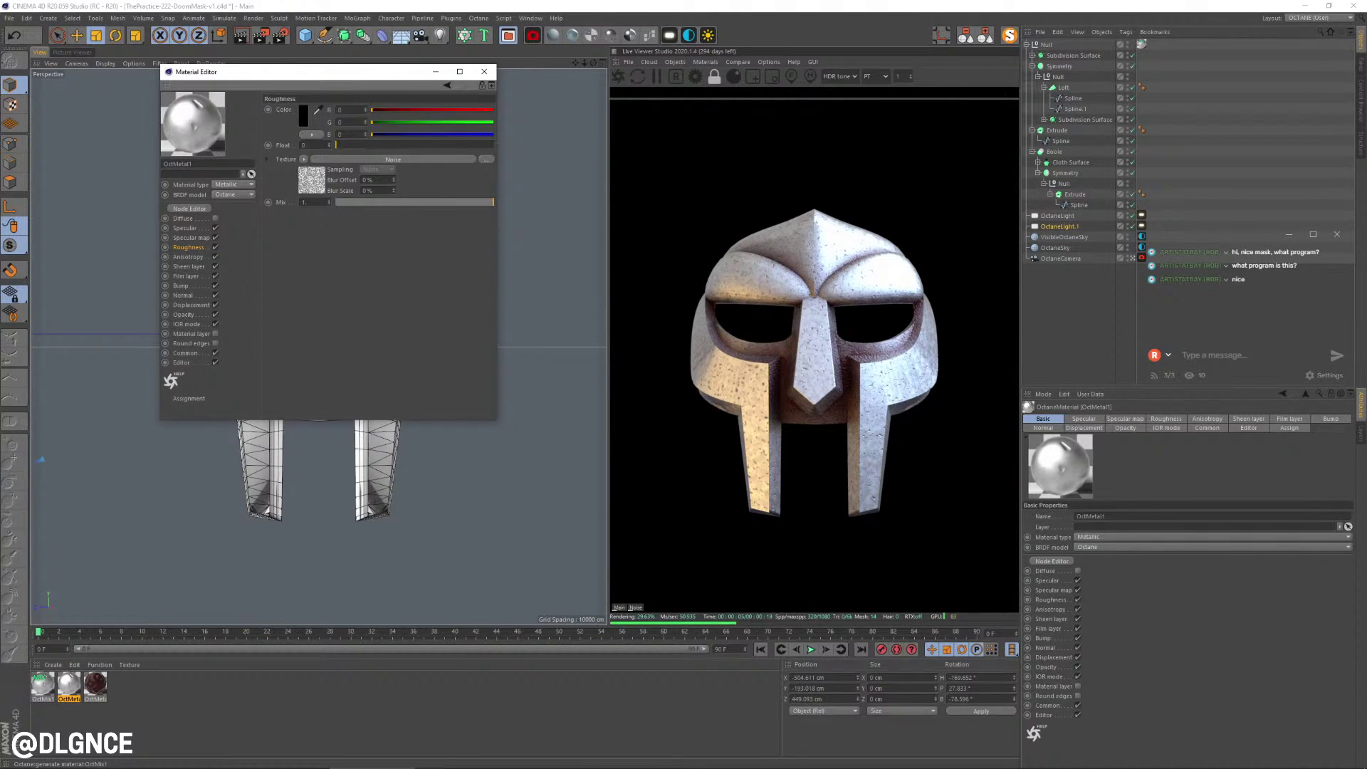
drag(493, 202, 428, 202)
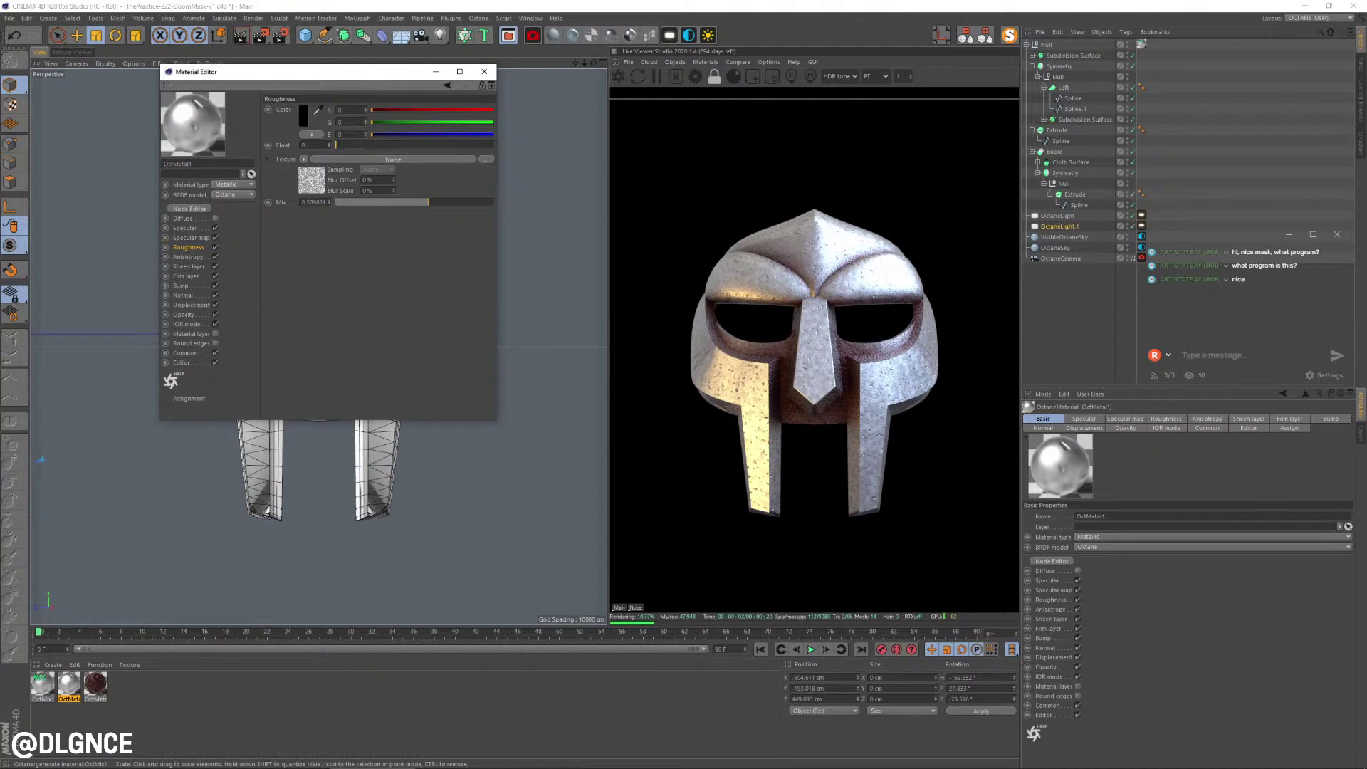
click(485, 71)
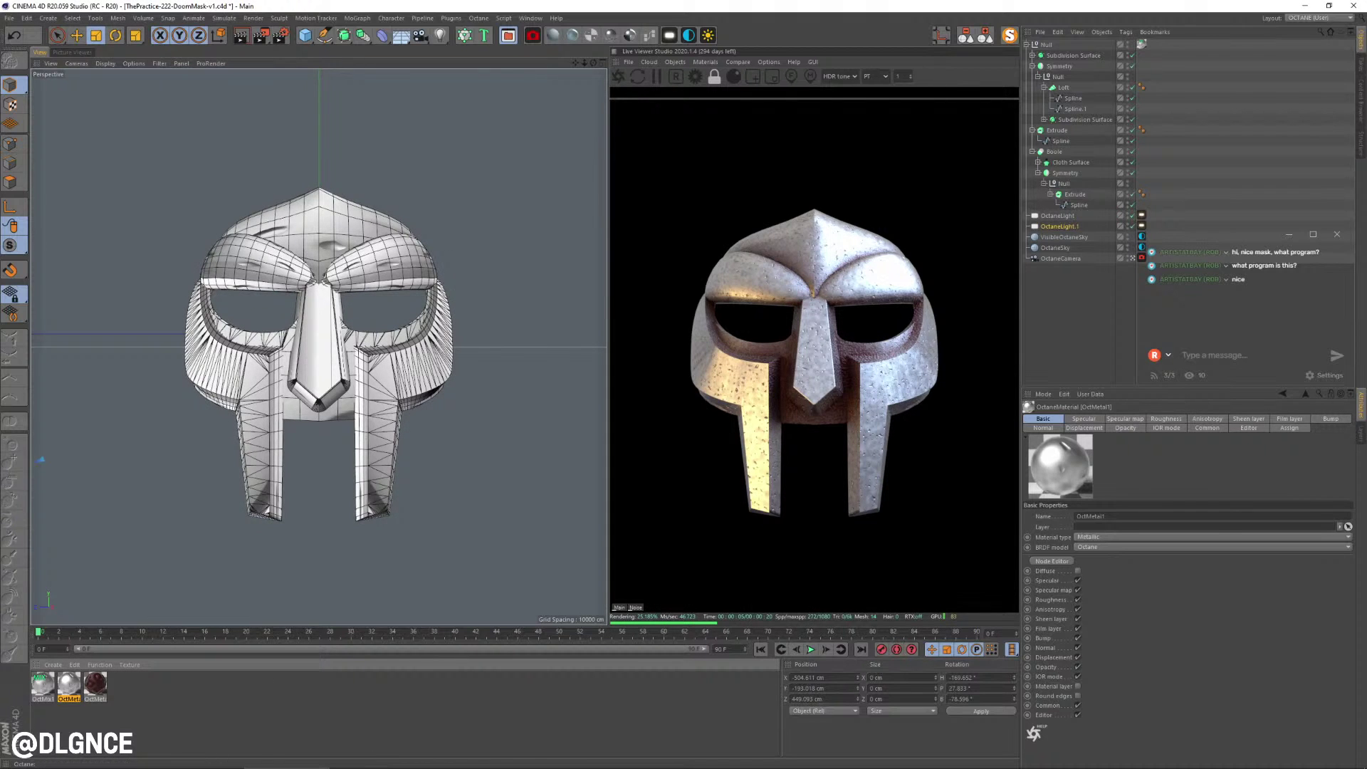
- Enlarge the live render view and set the camera's post-processing Bloom power to about 117 with a Cutoff of about 0.21
drag(1021, 399, 995, 399)
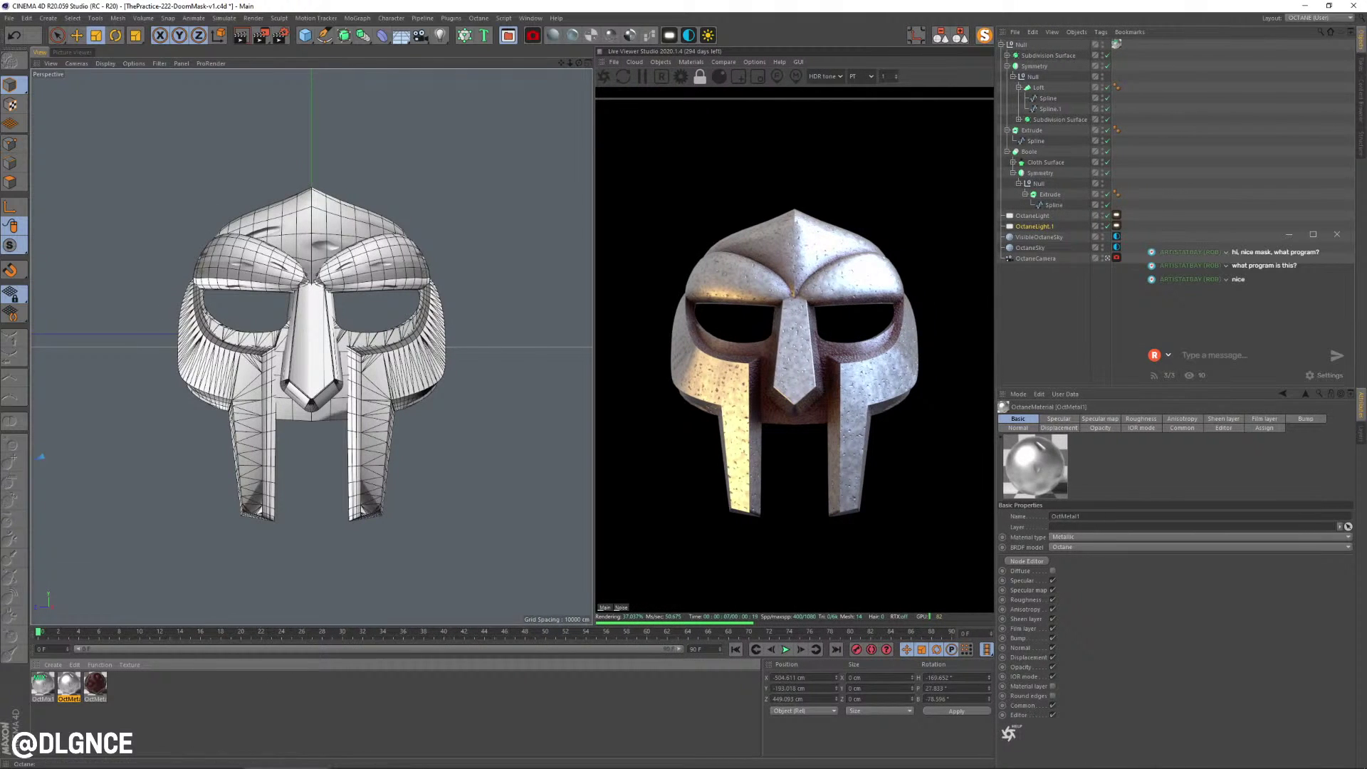
drag(593, 356, 547, 356)
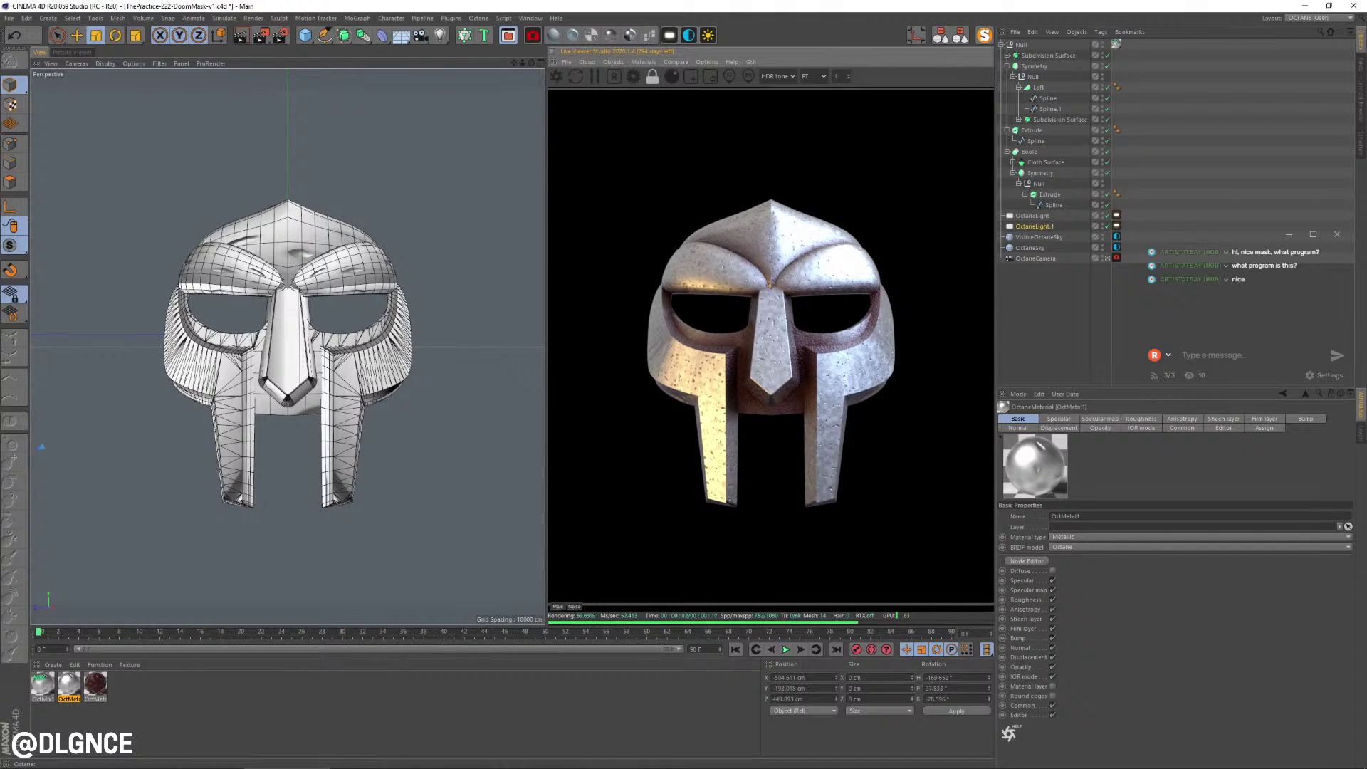
click(1116, 258)
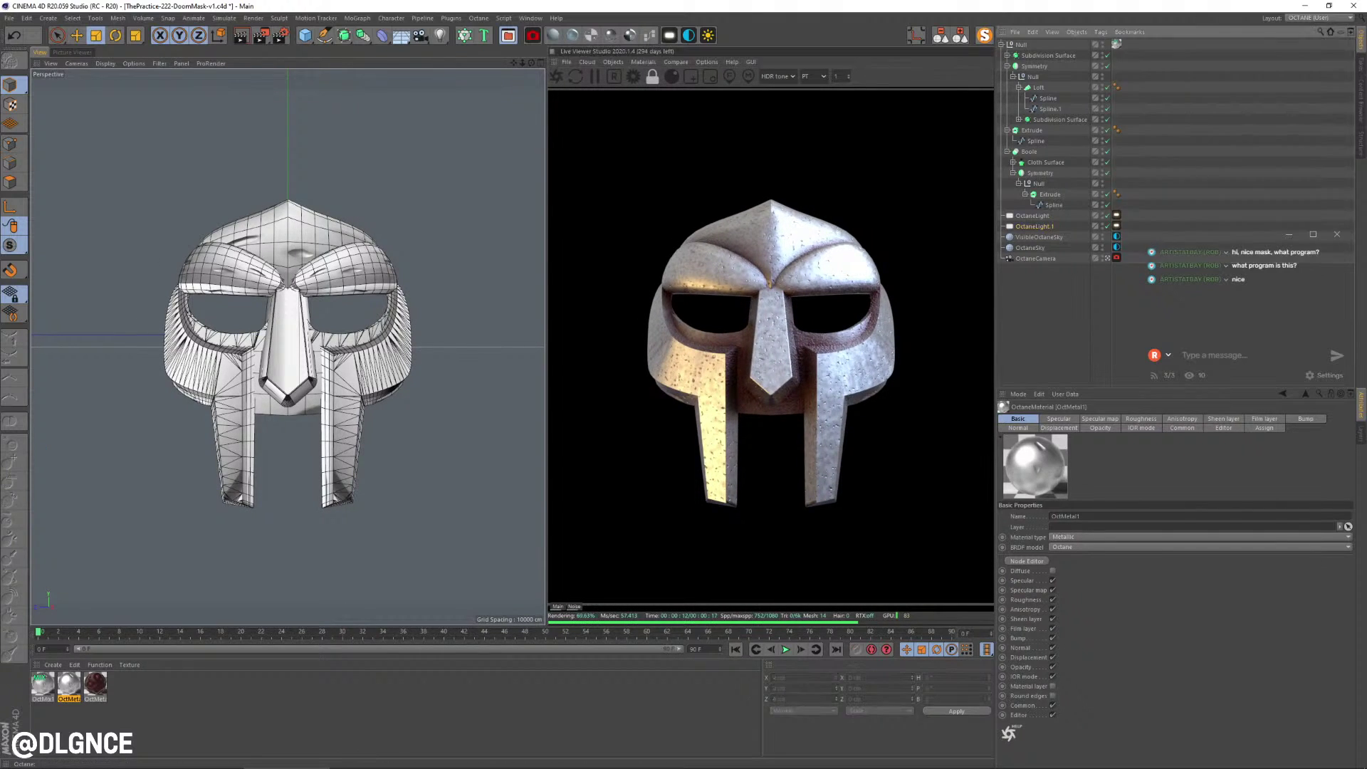
click(1211, 418)
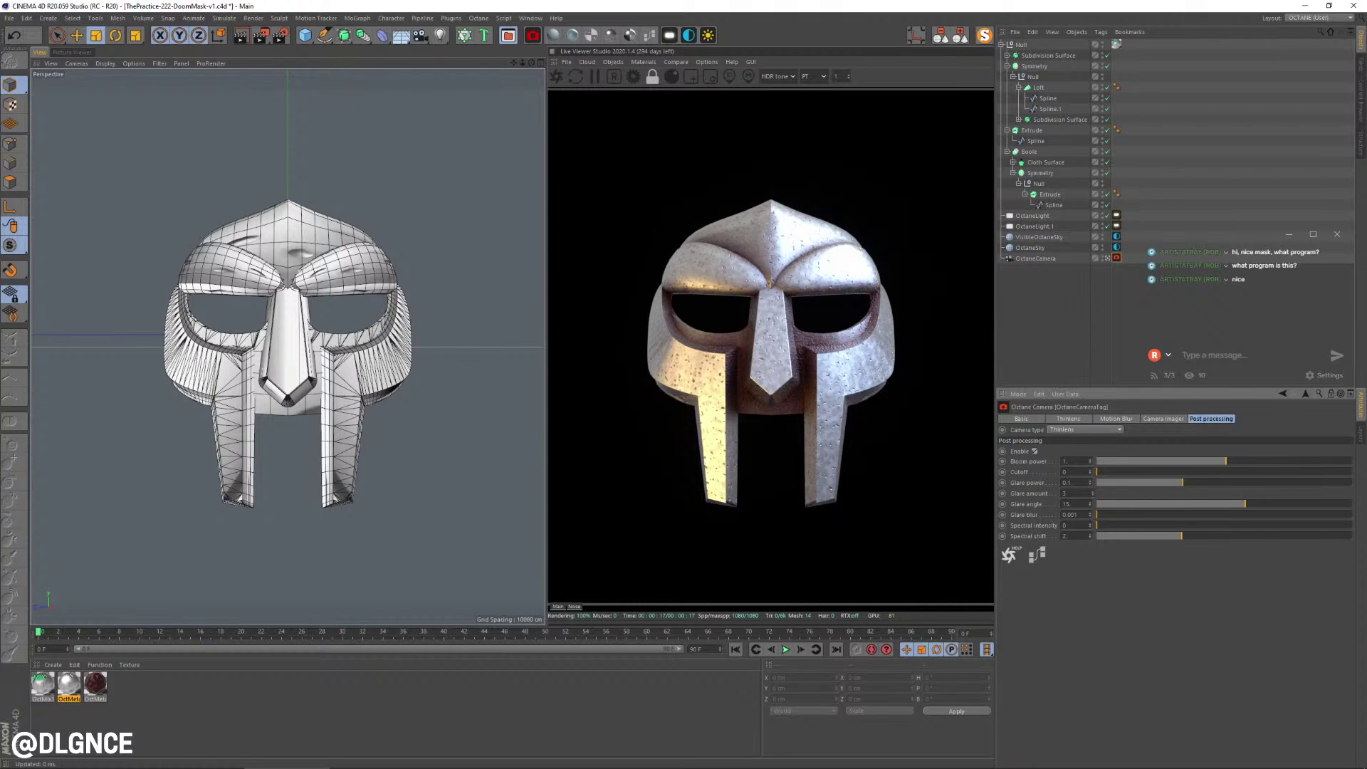
drag(1250, 461, 1291, 461)
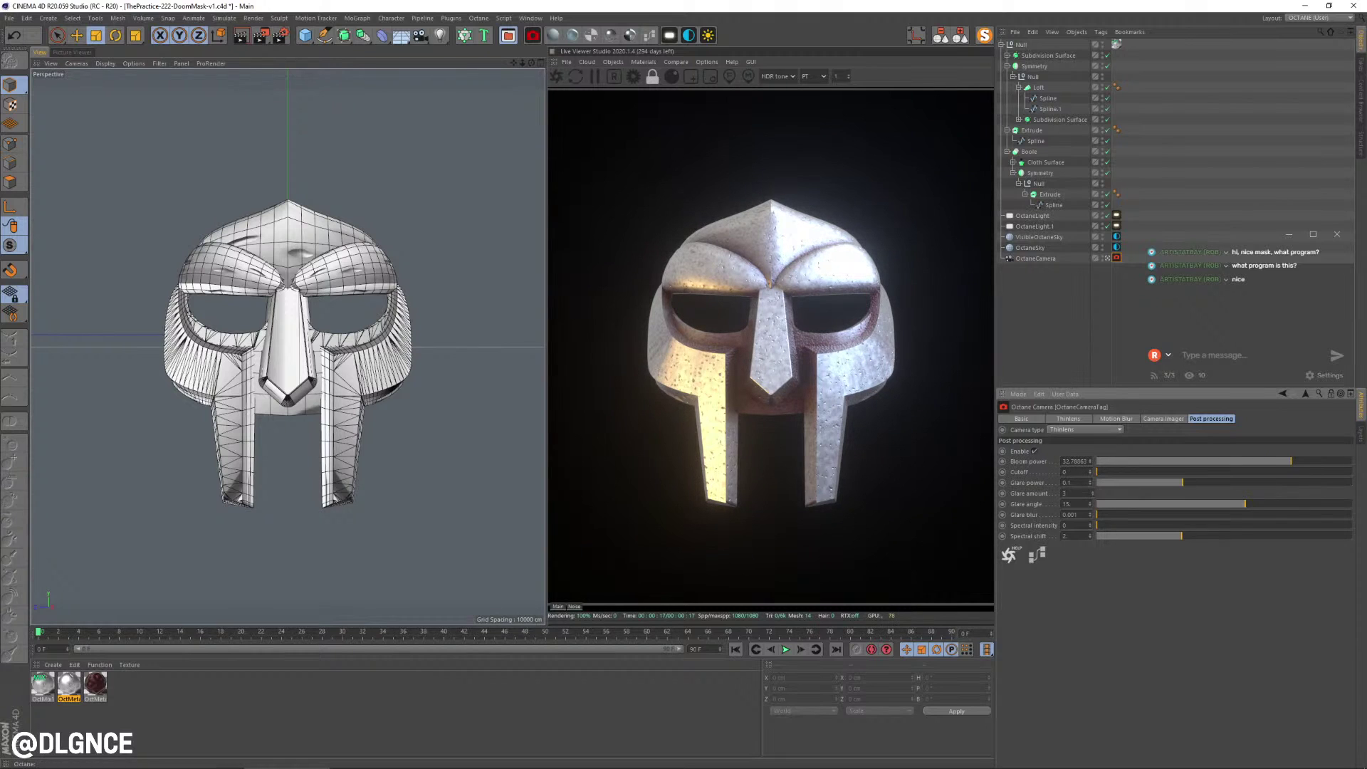
drag(1097, 472, 1101, 472)
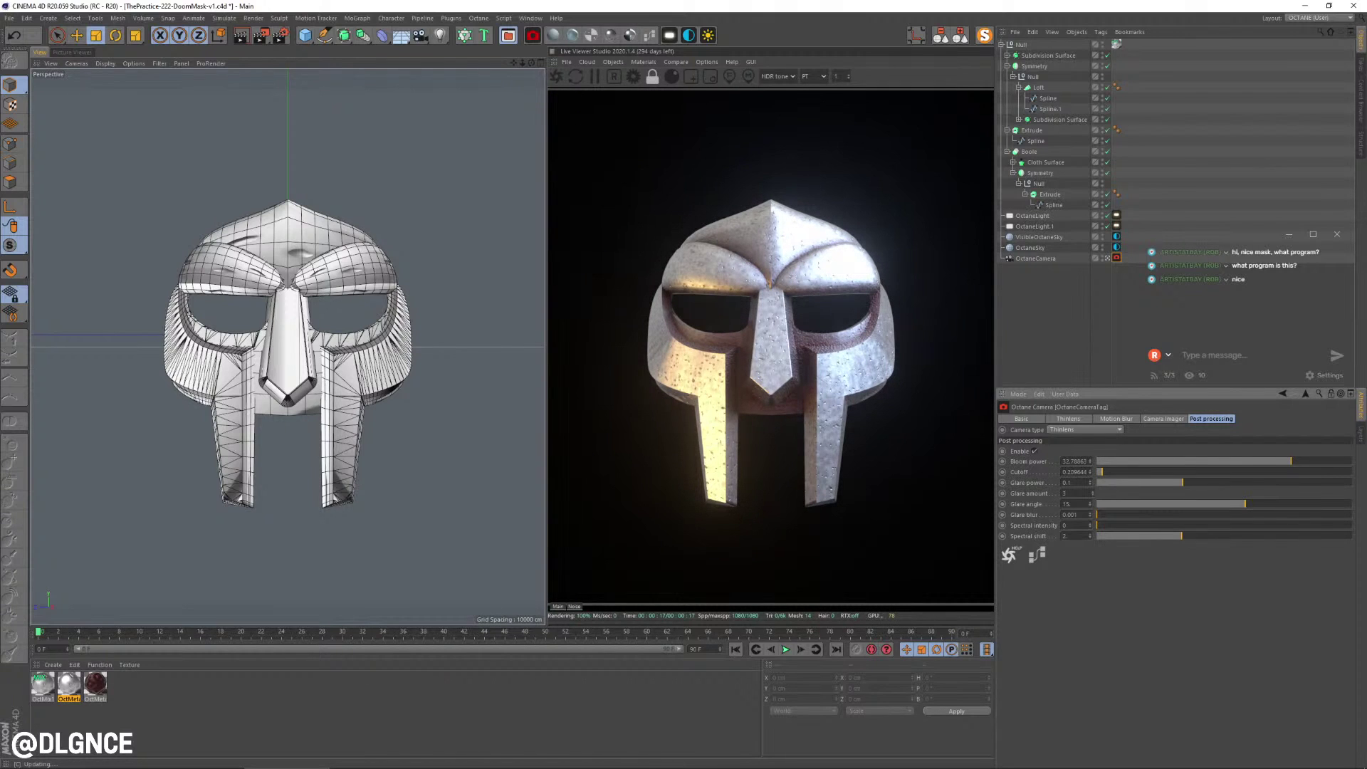
drag(1290, 461, 1312, 461)
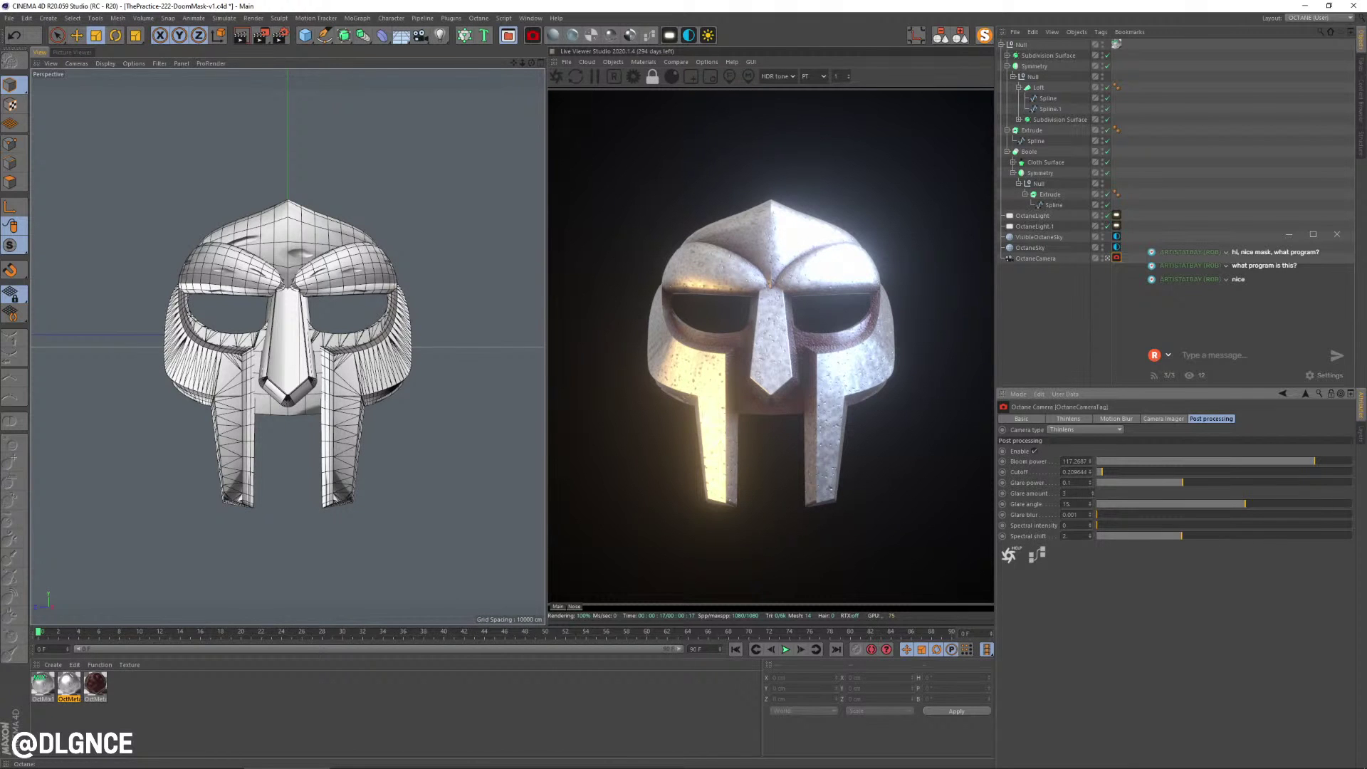
- Raise the Glare power to about 25 and the Cutoff slightly, with Glare amount 4, Glare blur about 0.027 and Spectral intensity about 0.49
drag(1182, 483, 1285, 483)
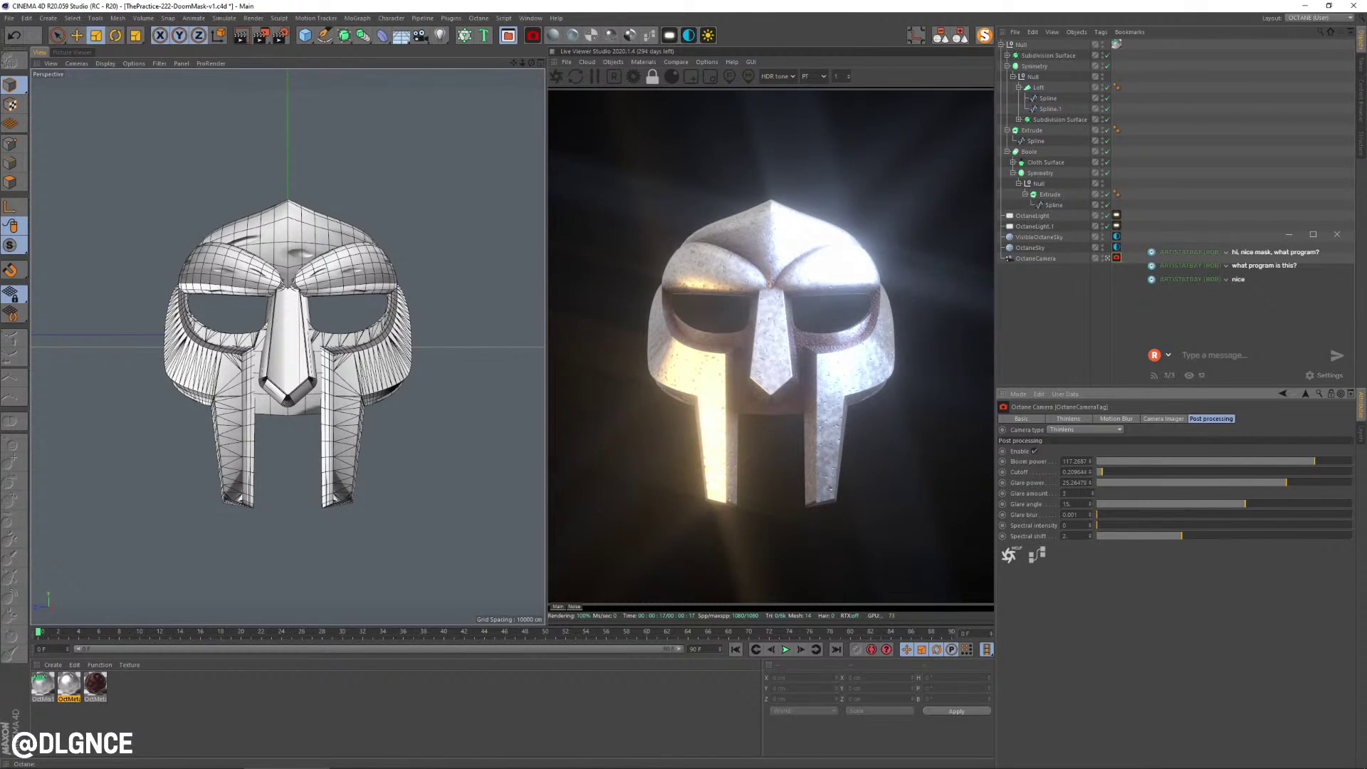
drag(1100, 472, 1114, 472)
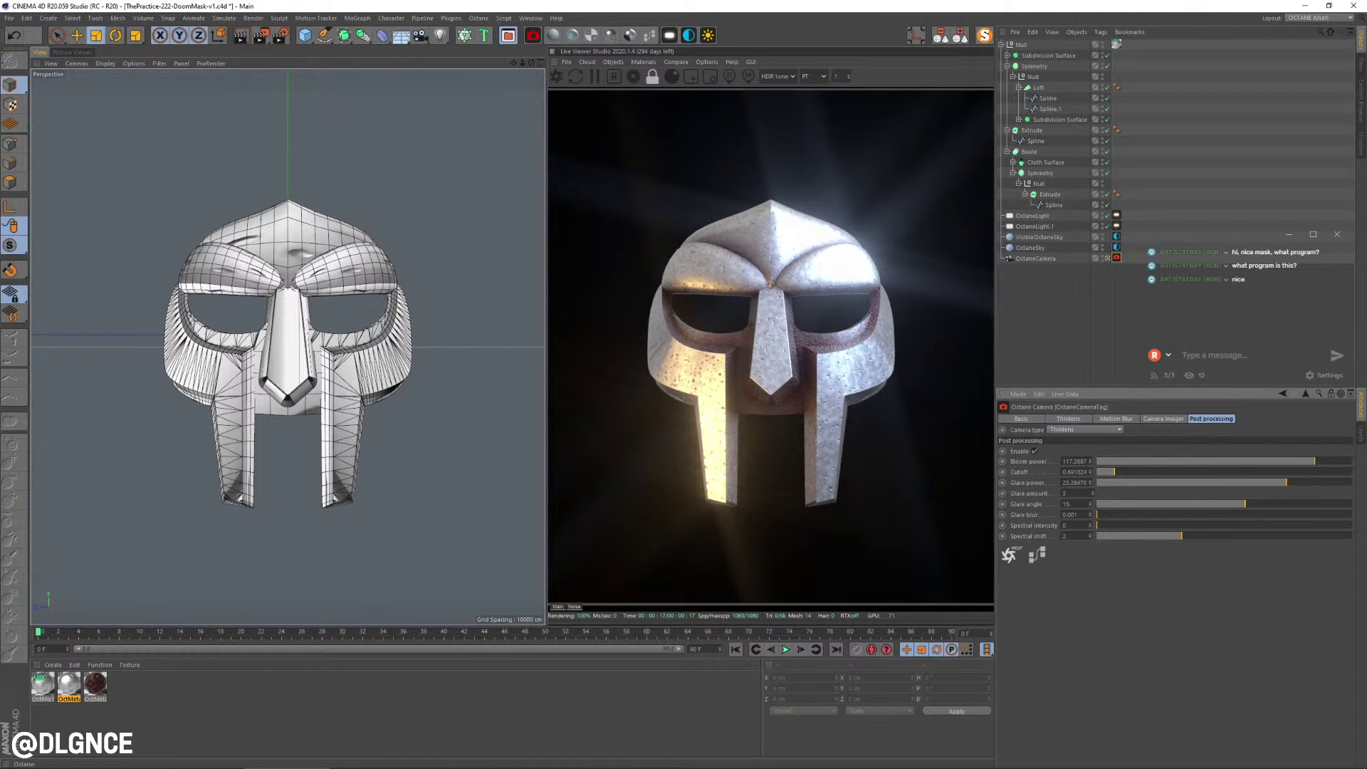
drag(1097, 514, 1218, 525)
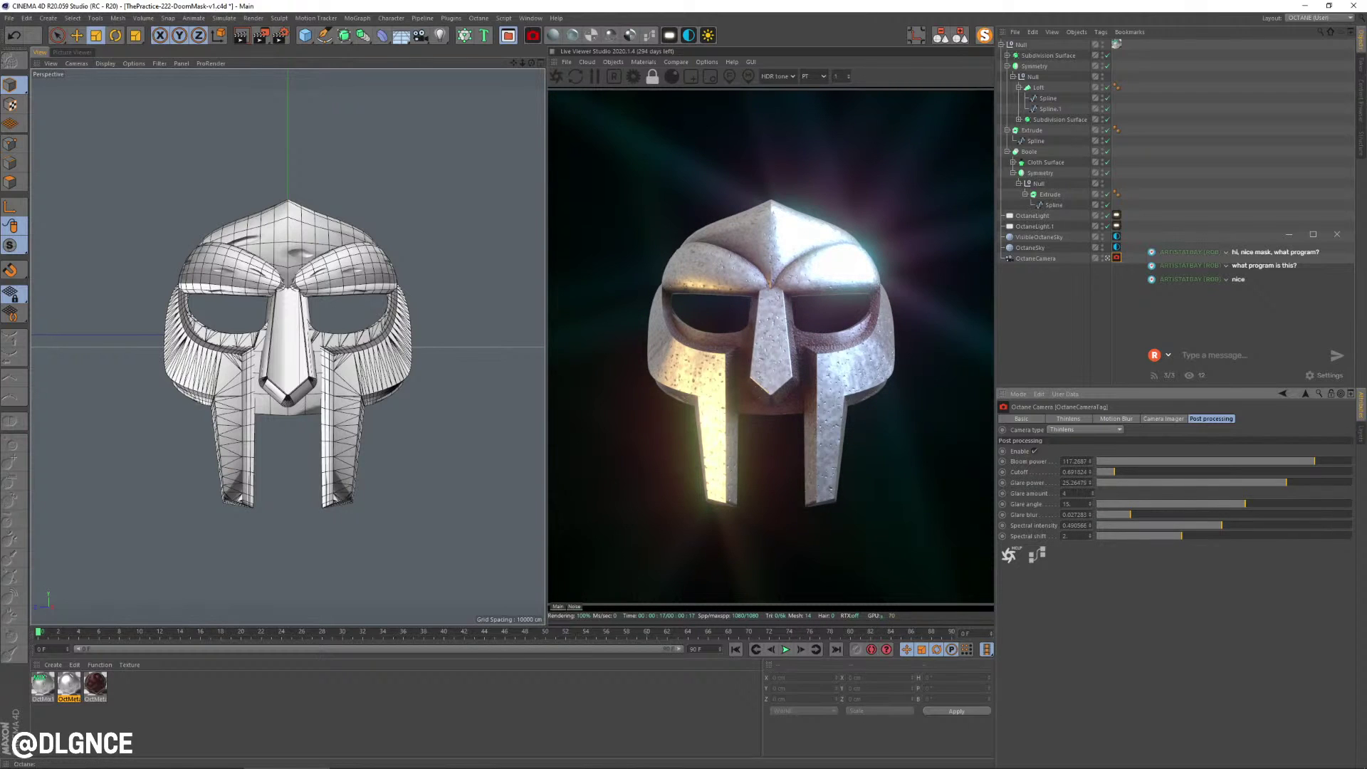
- Refine the camera glow with Bloom power about 192, Cutoff about 0.94 and Glare power about 9.2
drag(1313, 461, 1323, 461)
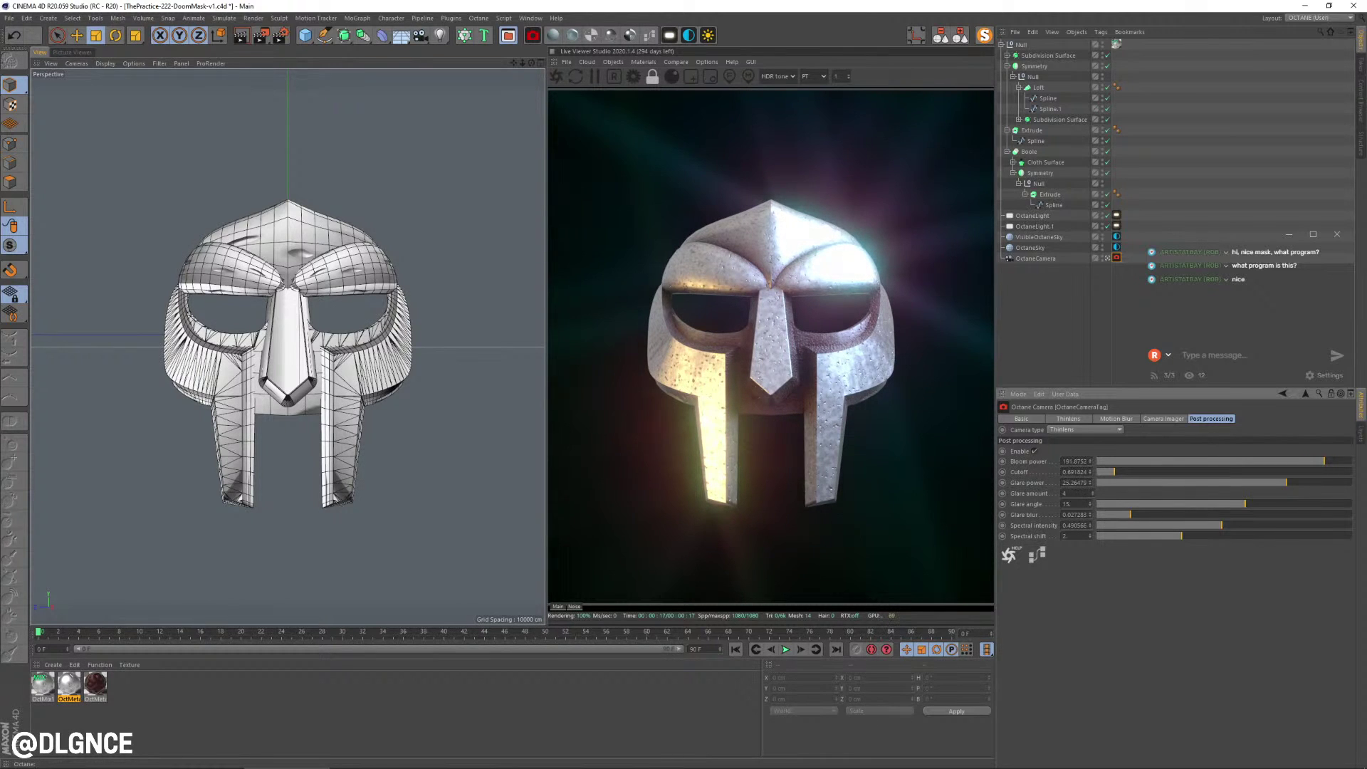
drag(1114, 472, 1122, 472)
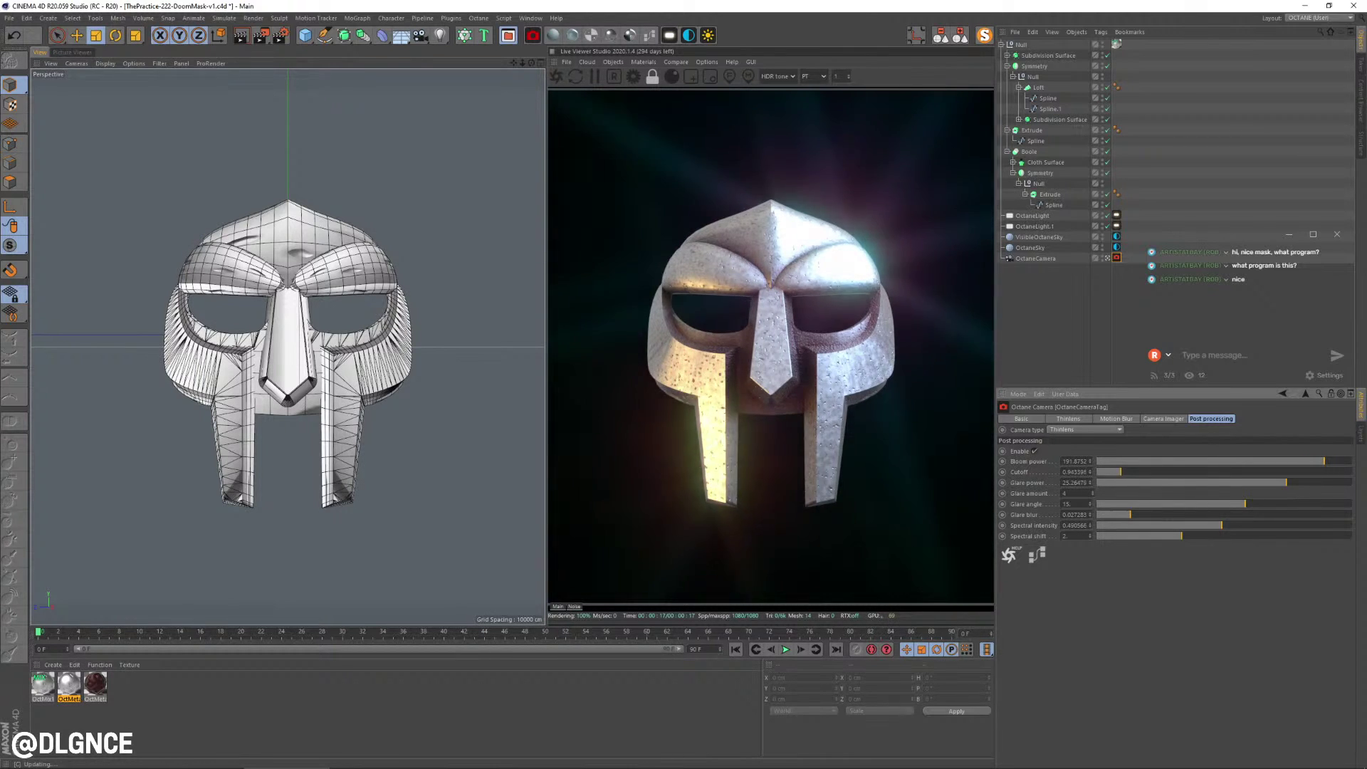
drag(1288, 483, 1261, 483)
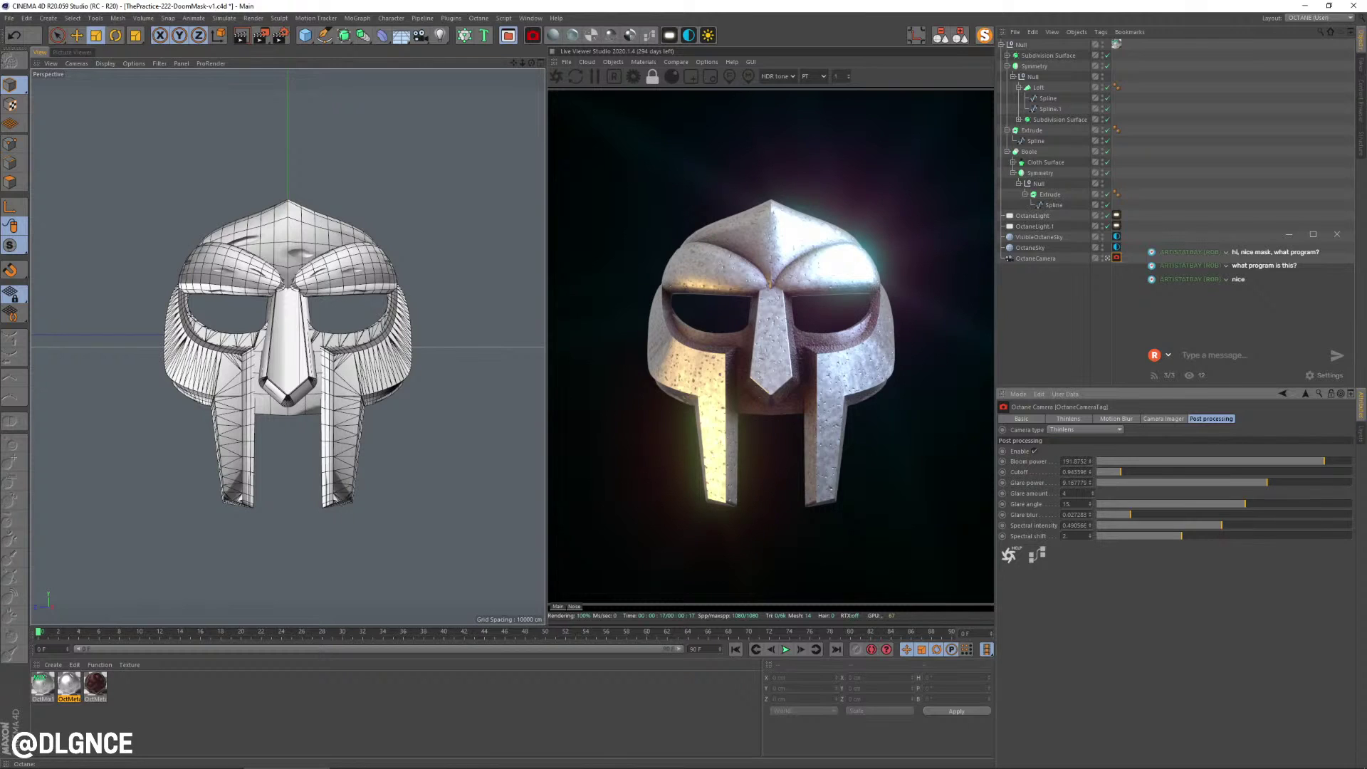
- Warm up OctaneLight.1 by lowering its Temperature to about 2243
click(1116, 247)
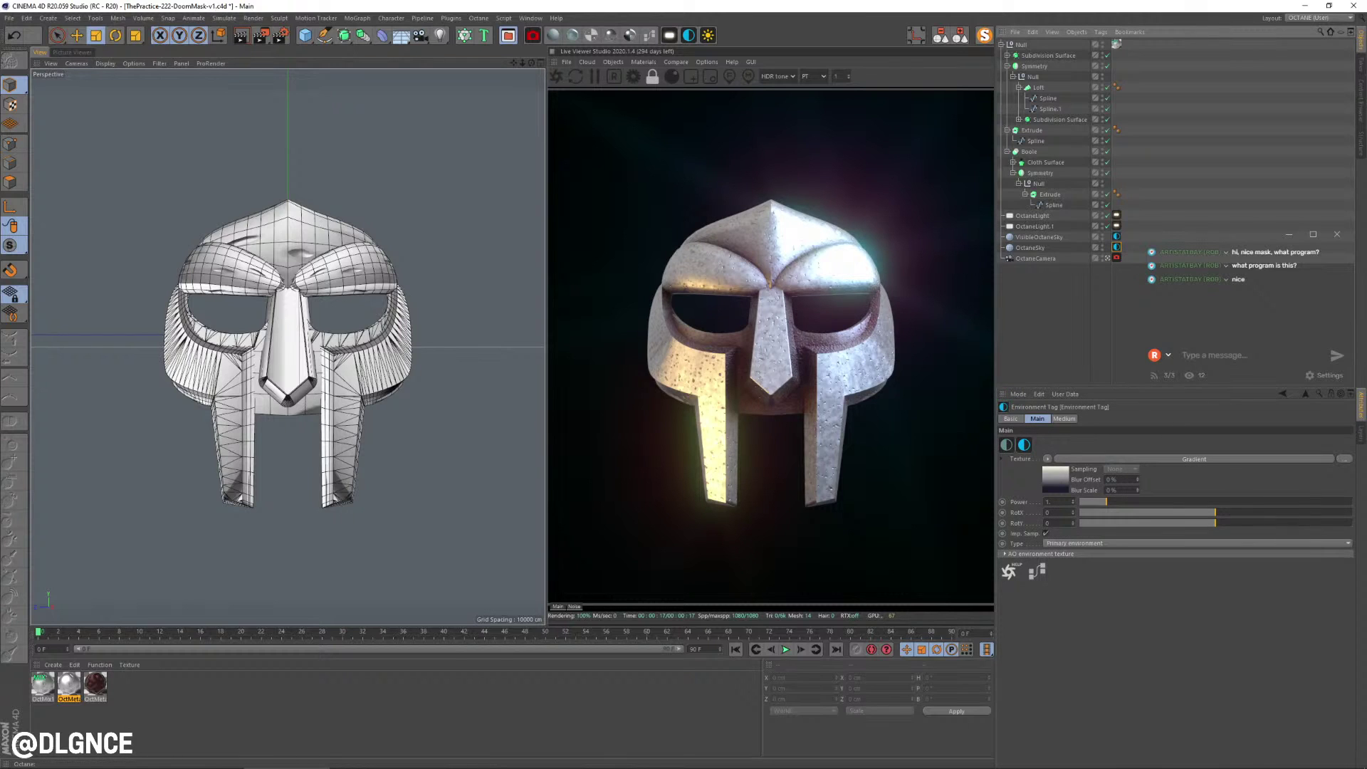
click(1116, 226)
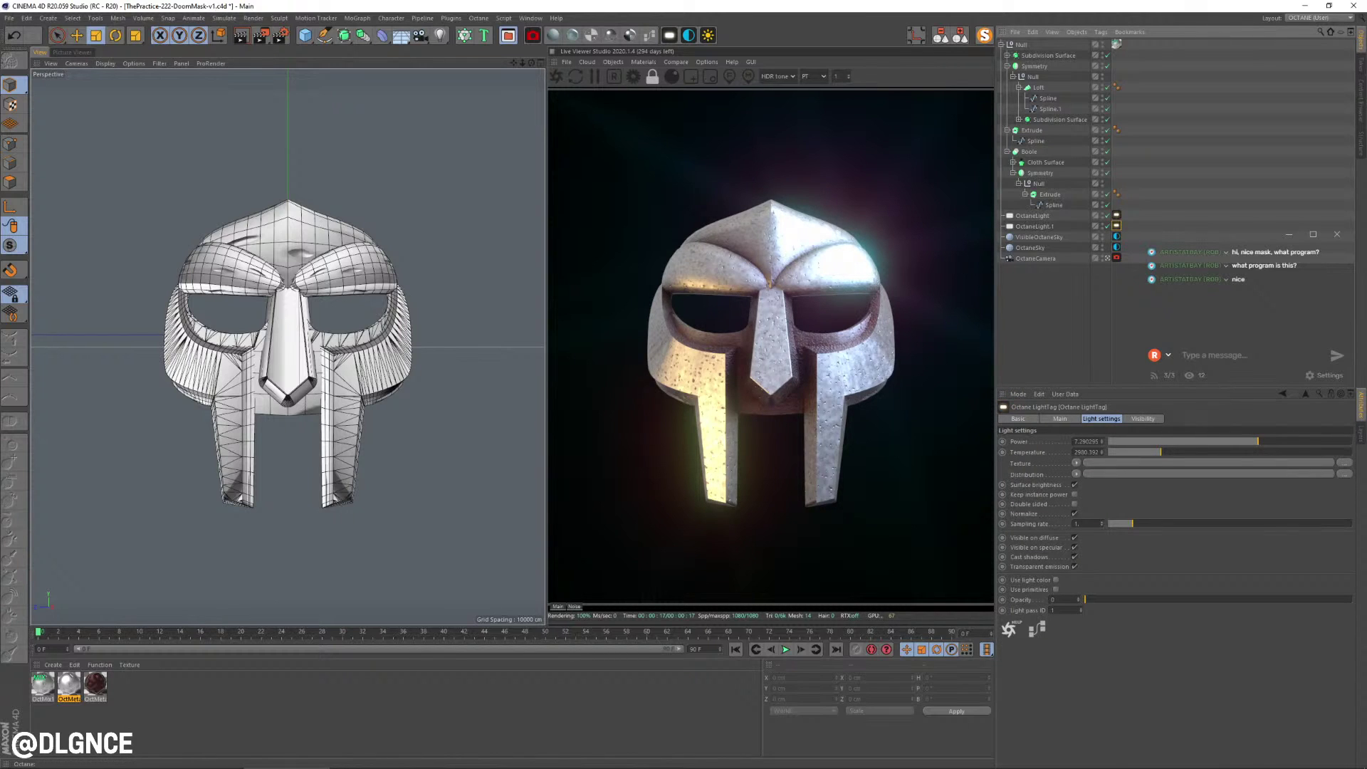
drag(1161, 452, 1145, 452)
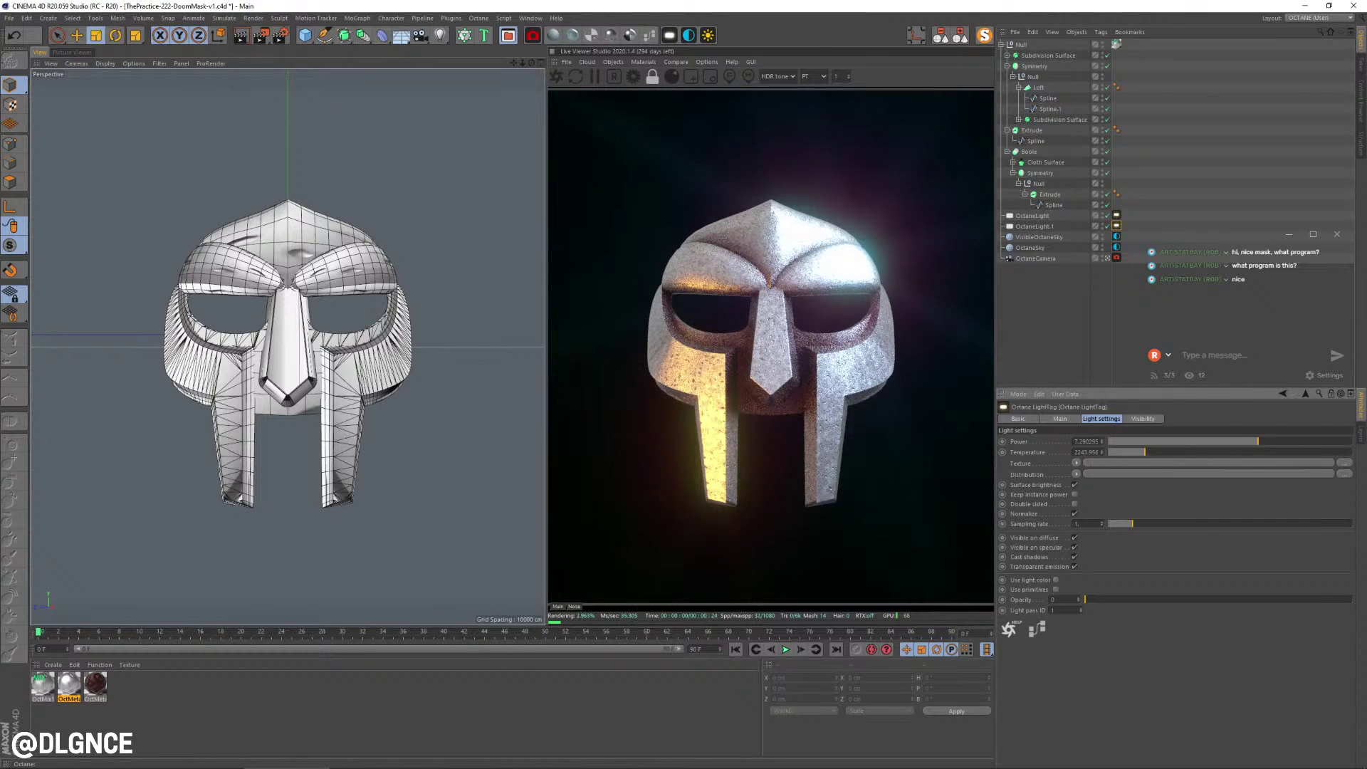
- Set OctaneLight's Power to about 20.4 and Temperature to 12000, and OctaneLight.1's Power to about 7.4
click(1117, 215)
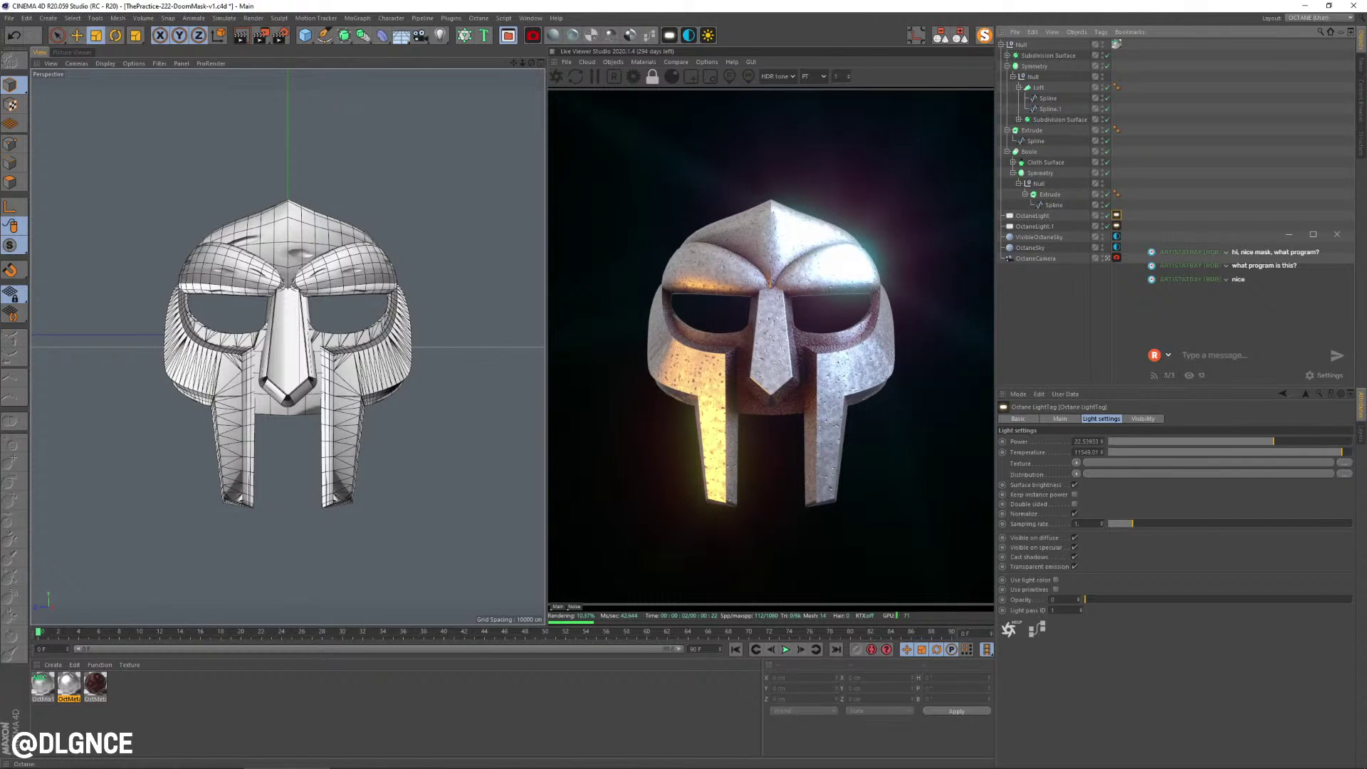
drag(1269, 441, 1271, 441)
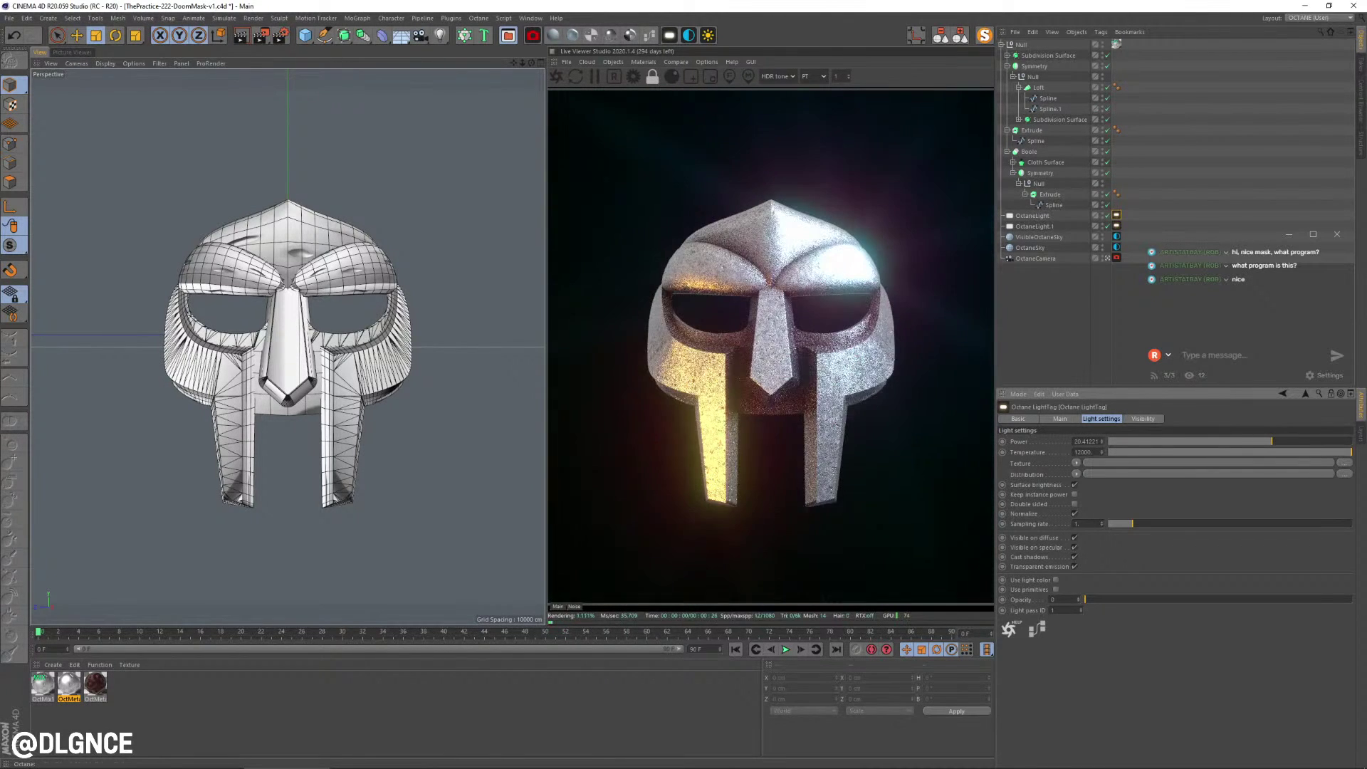
click(1116, 226)
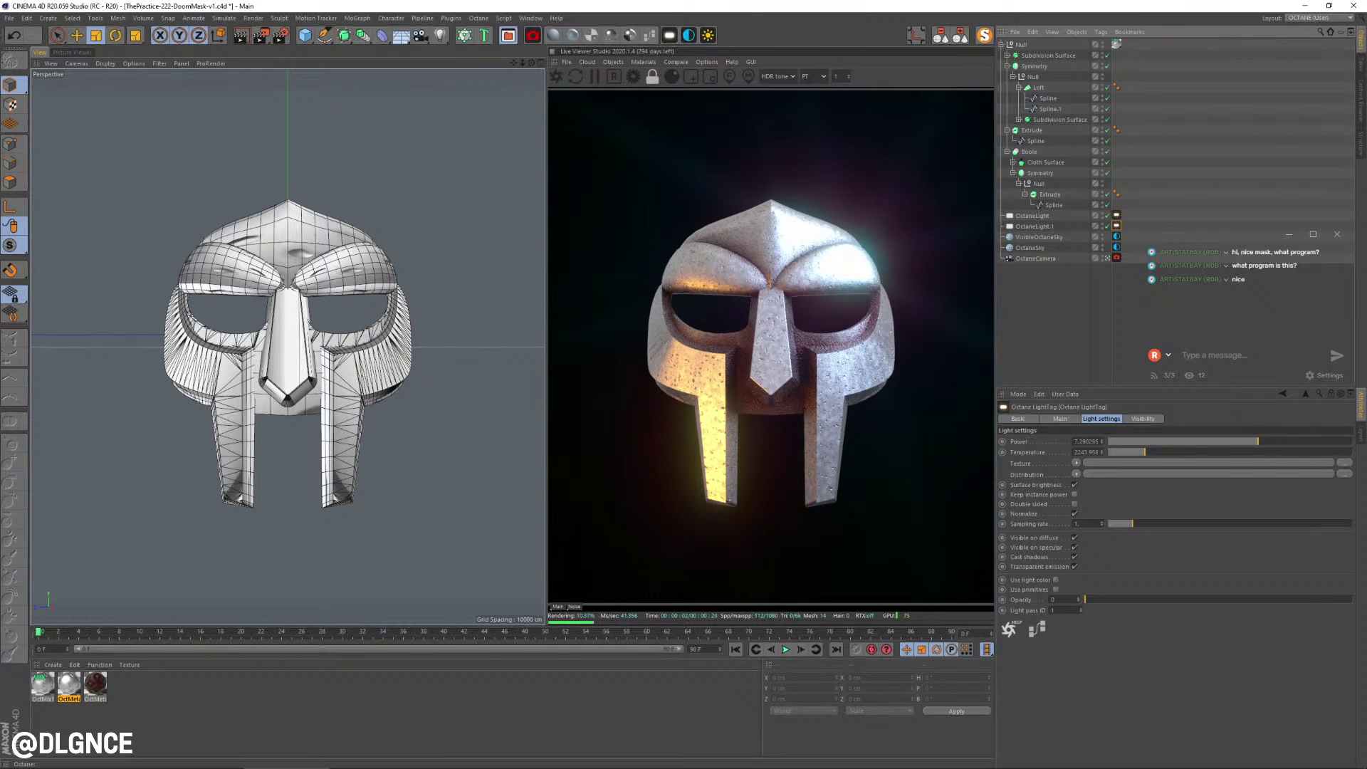
drag(1257, 441, 1258, 442)
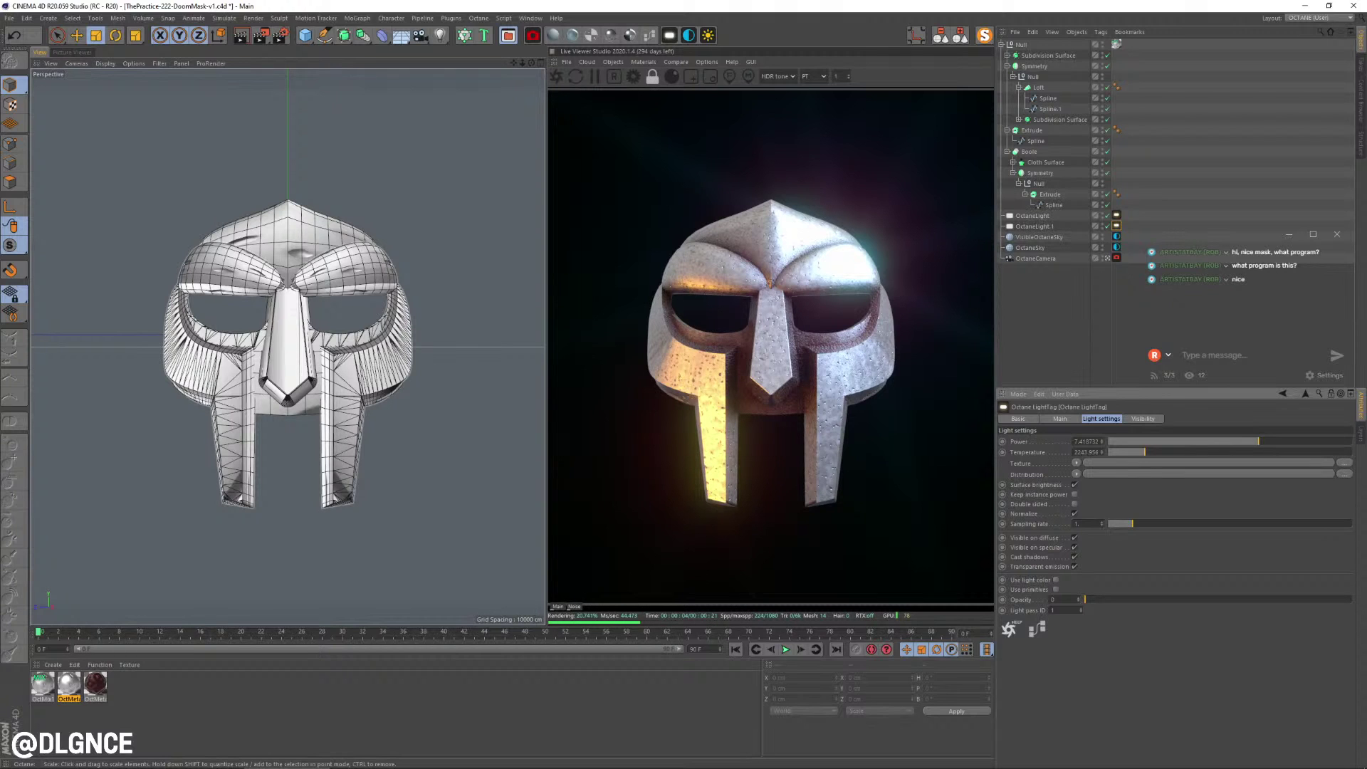
- Isolate the Loft's Spline and Spline.1 together for point editing
click(1035, 66)
click(10, 144)
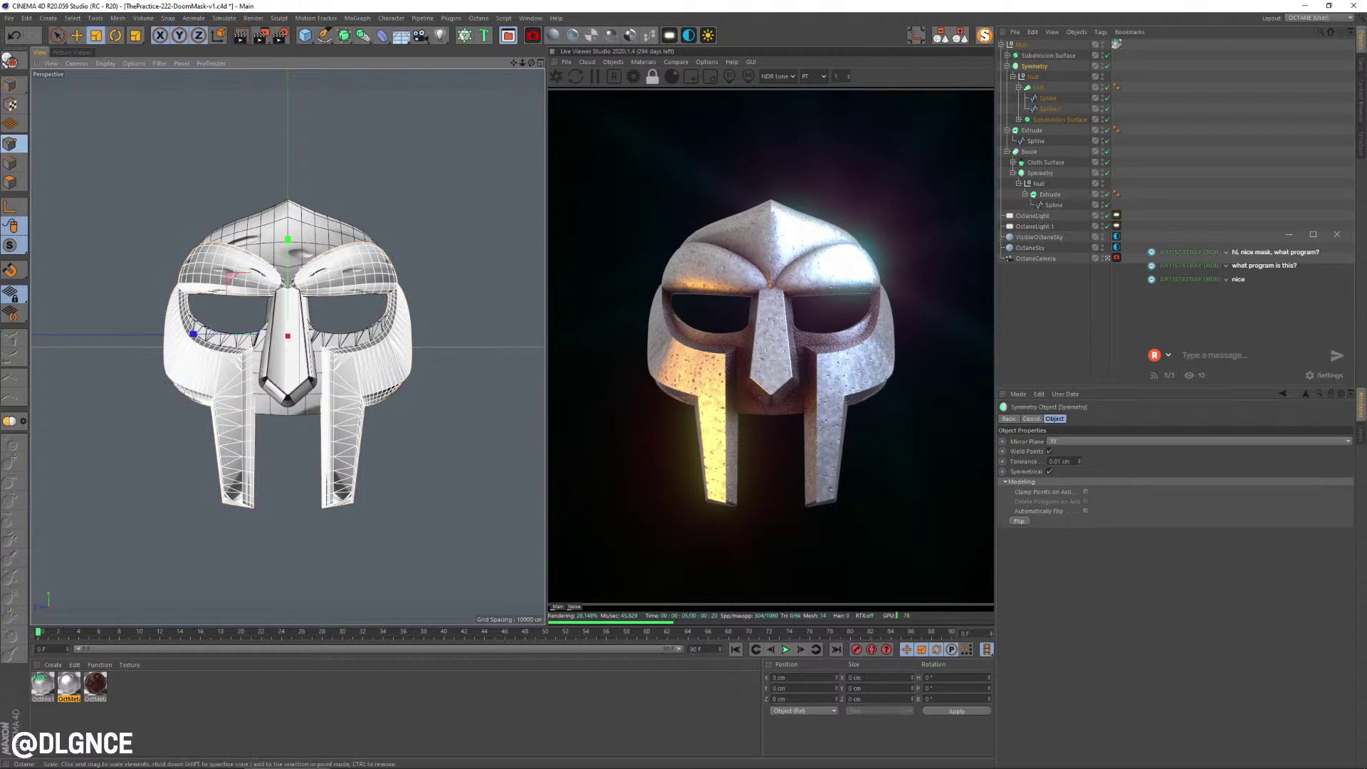
click(1050, 109)
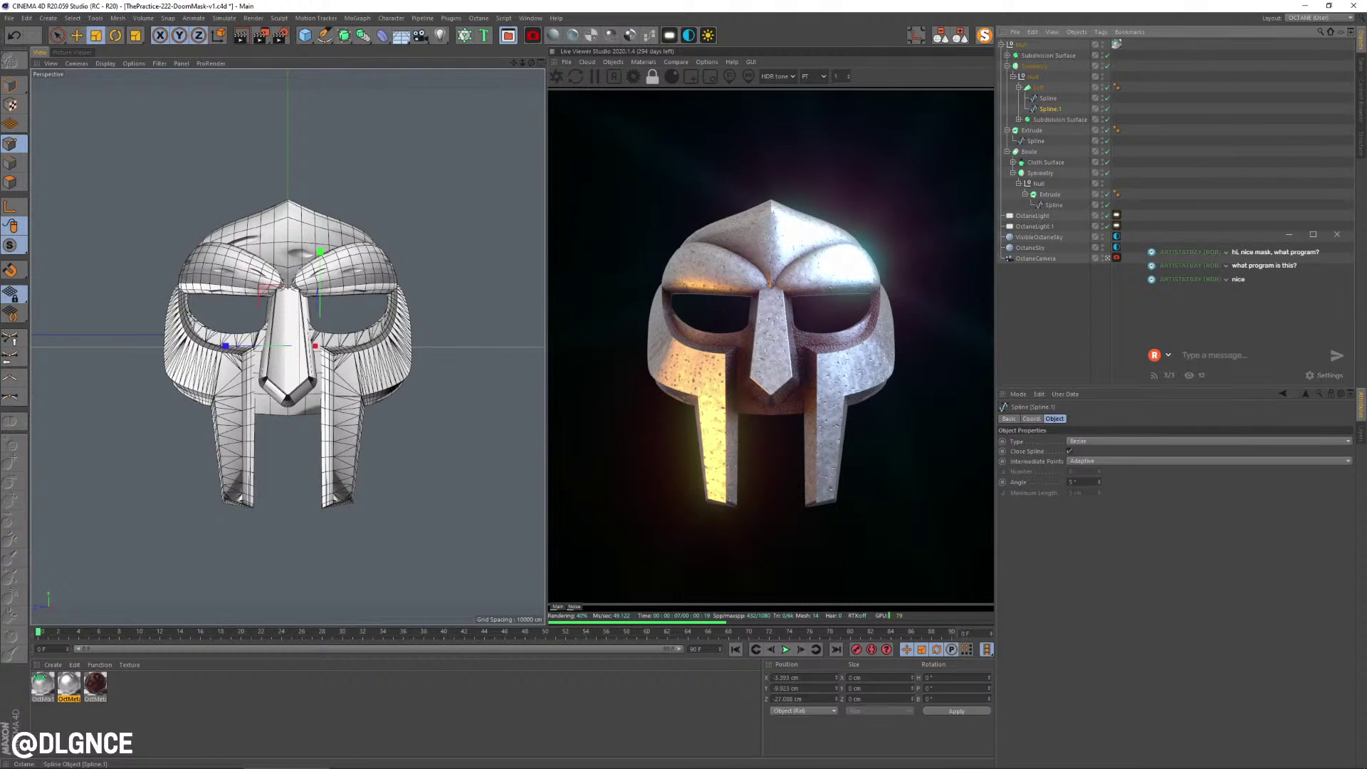
shift+click(1048, 98)
click(985, 35)
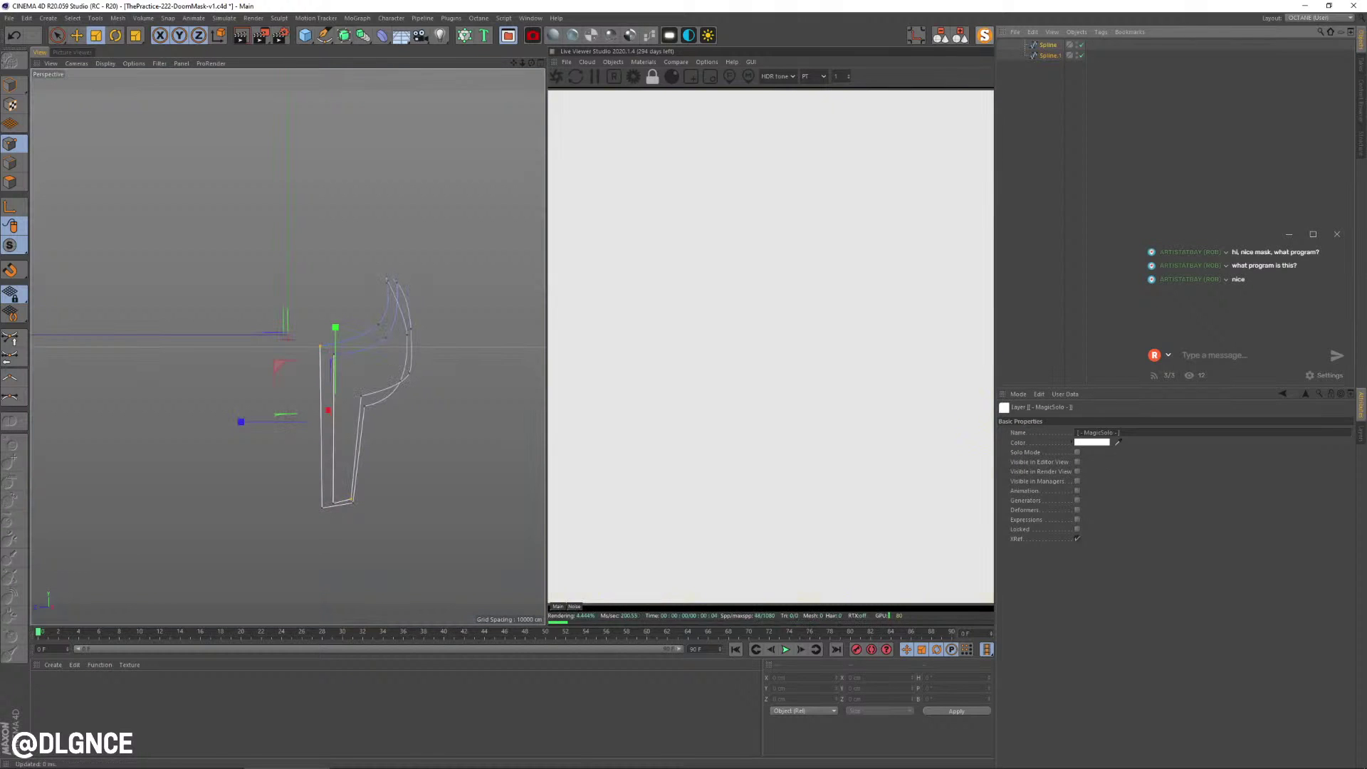
- Move the outer lower cheek points of both splines slightly inward and return to whole-object editing
click(57, 35)
click(420, 370)
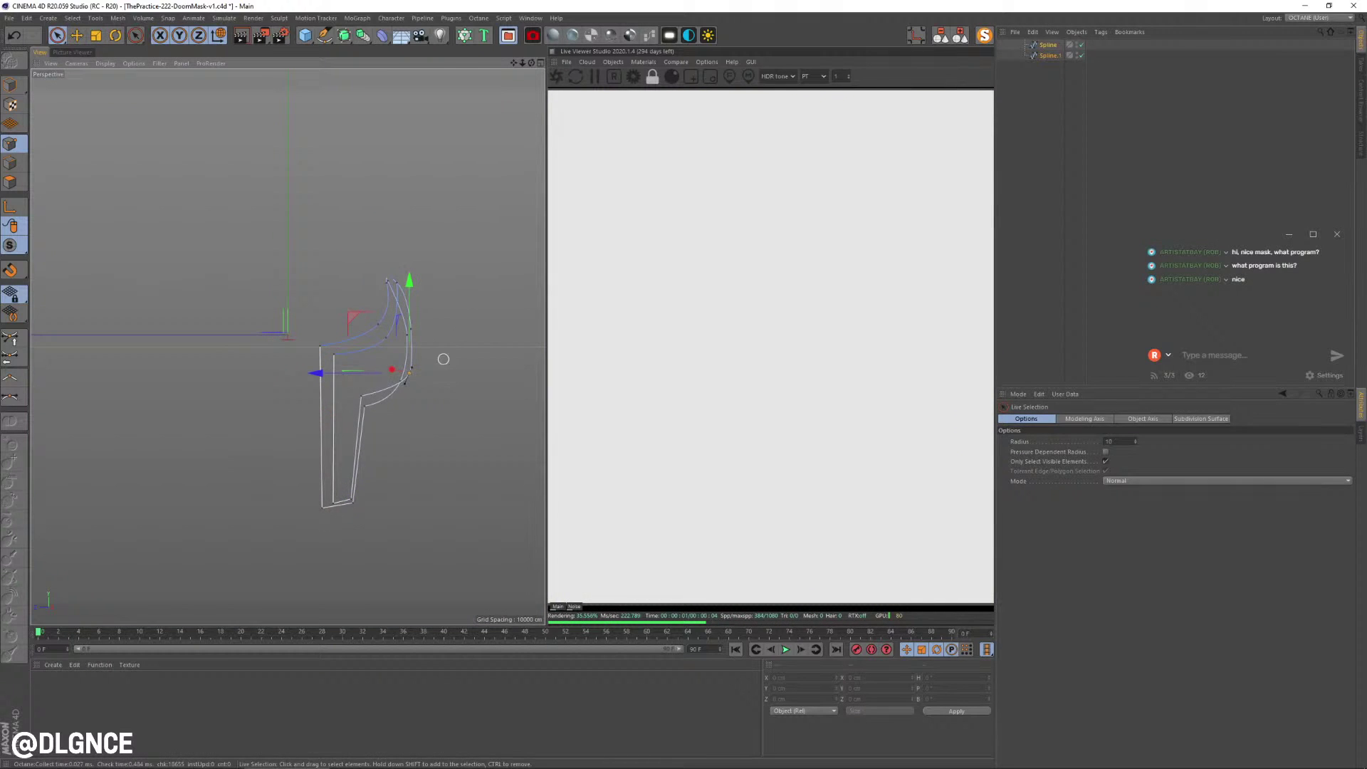
click(403, 379)
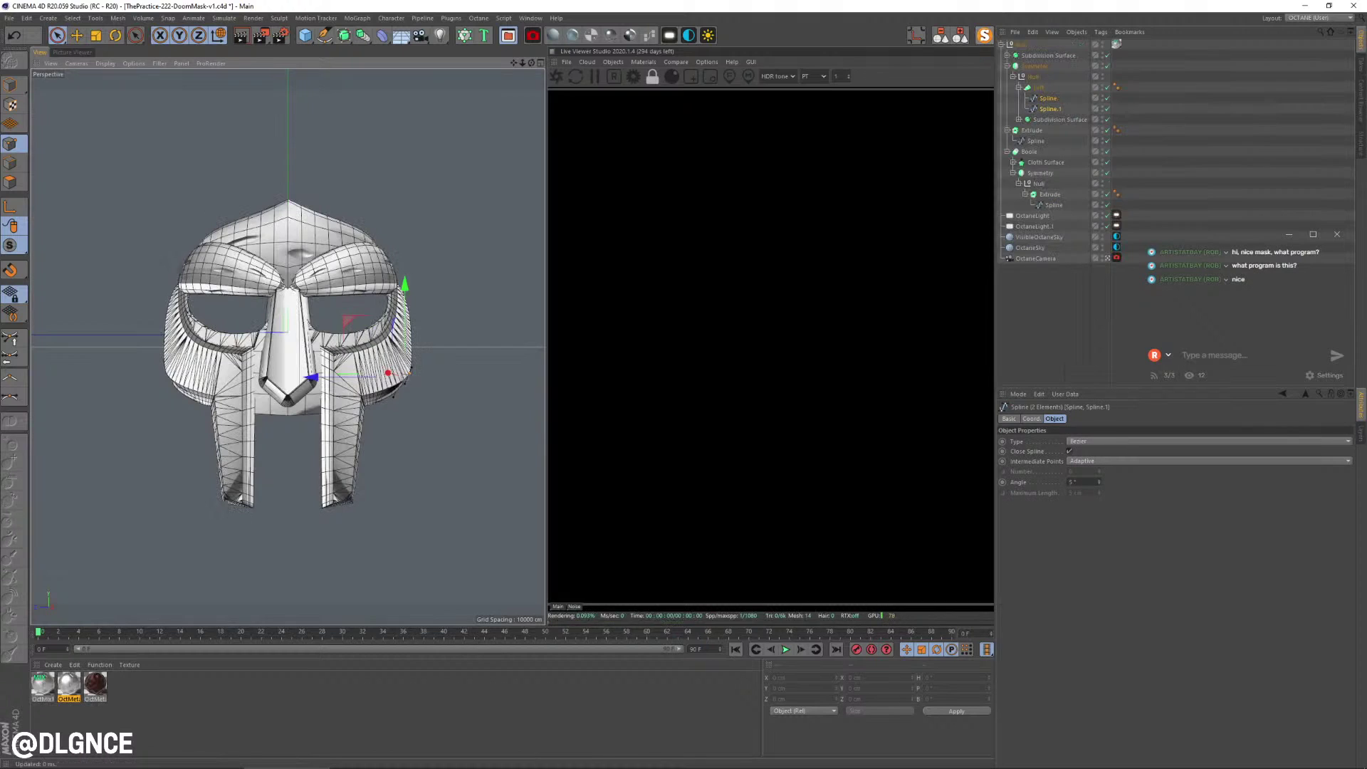
drag(376, 375, 372, 376)
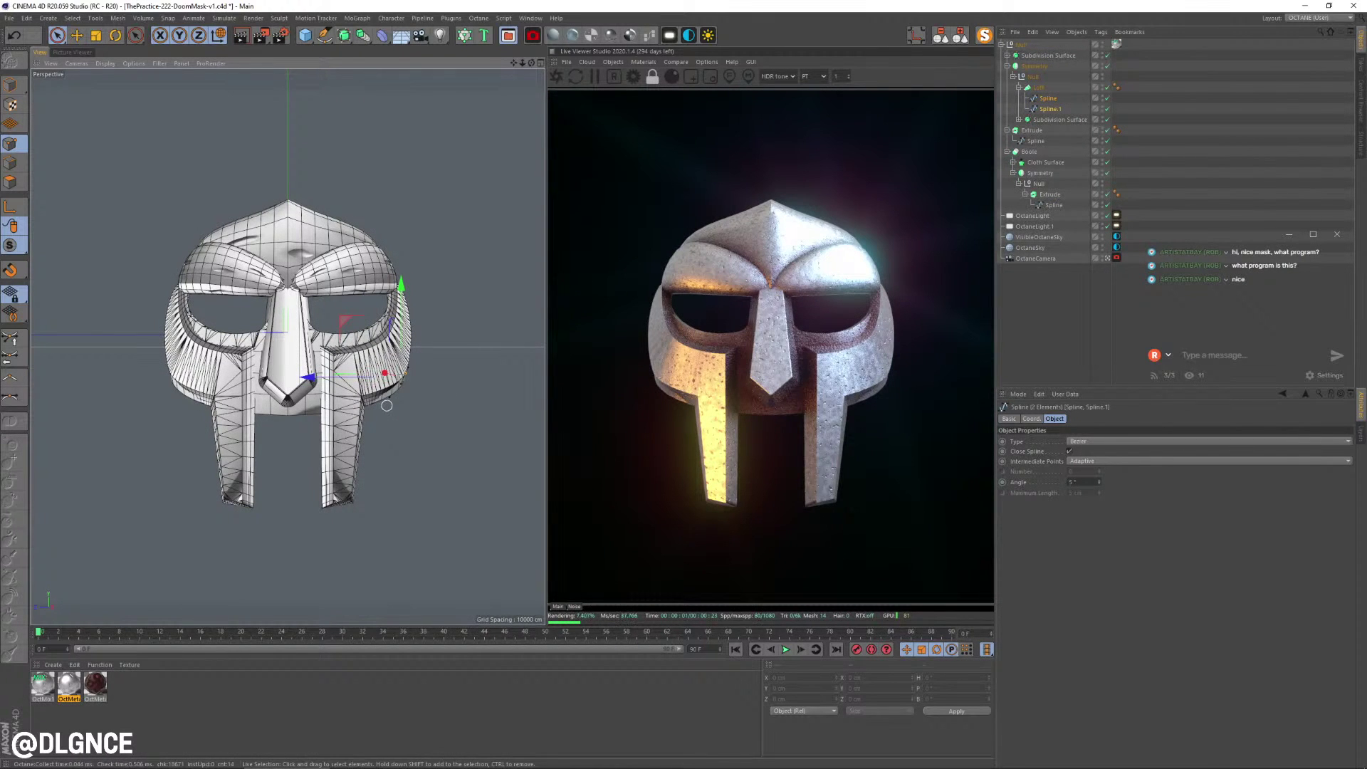
click(10, 84)
key(e)
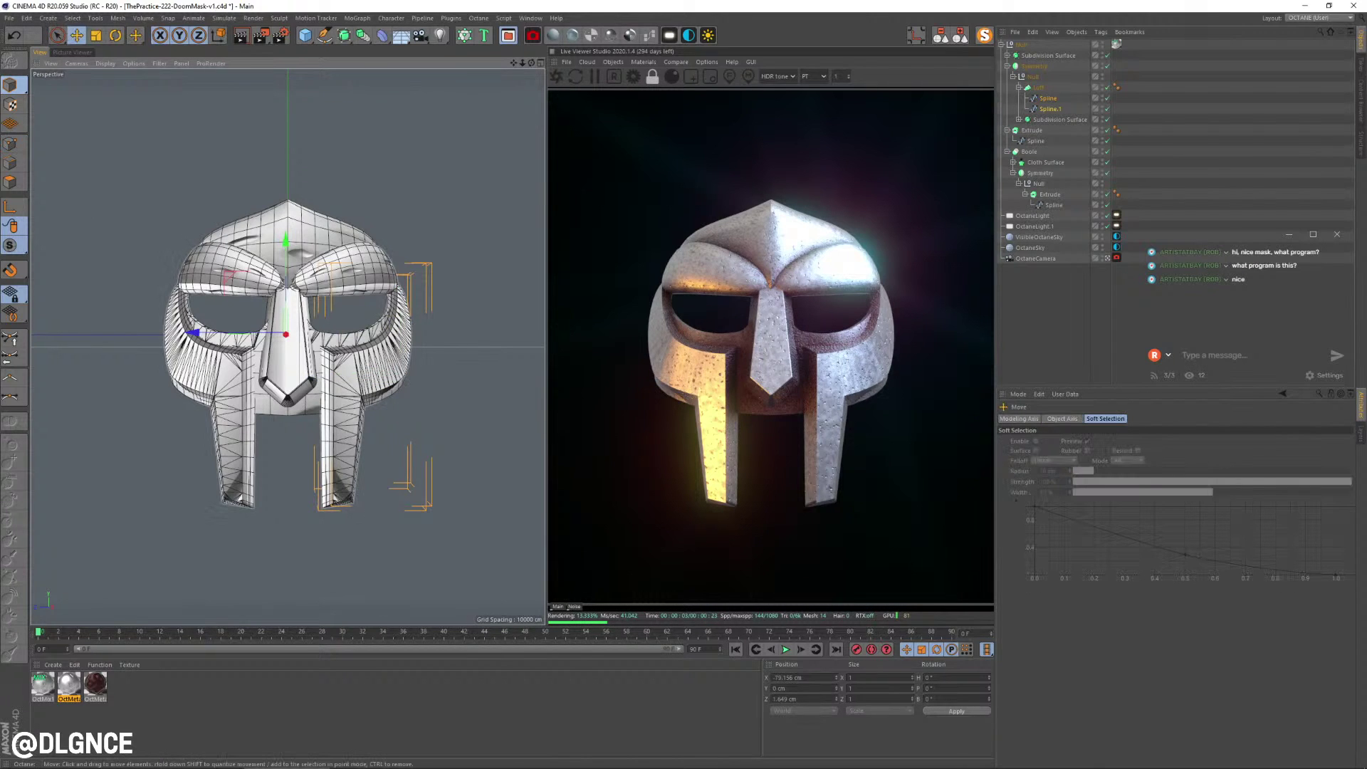
- Isolate the Sphere inside the Boole's Cloth Surface for point editing with Live Selection
click(1029, 152)
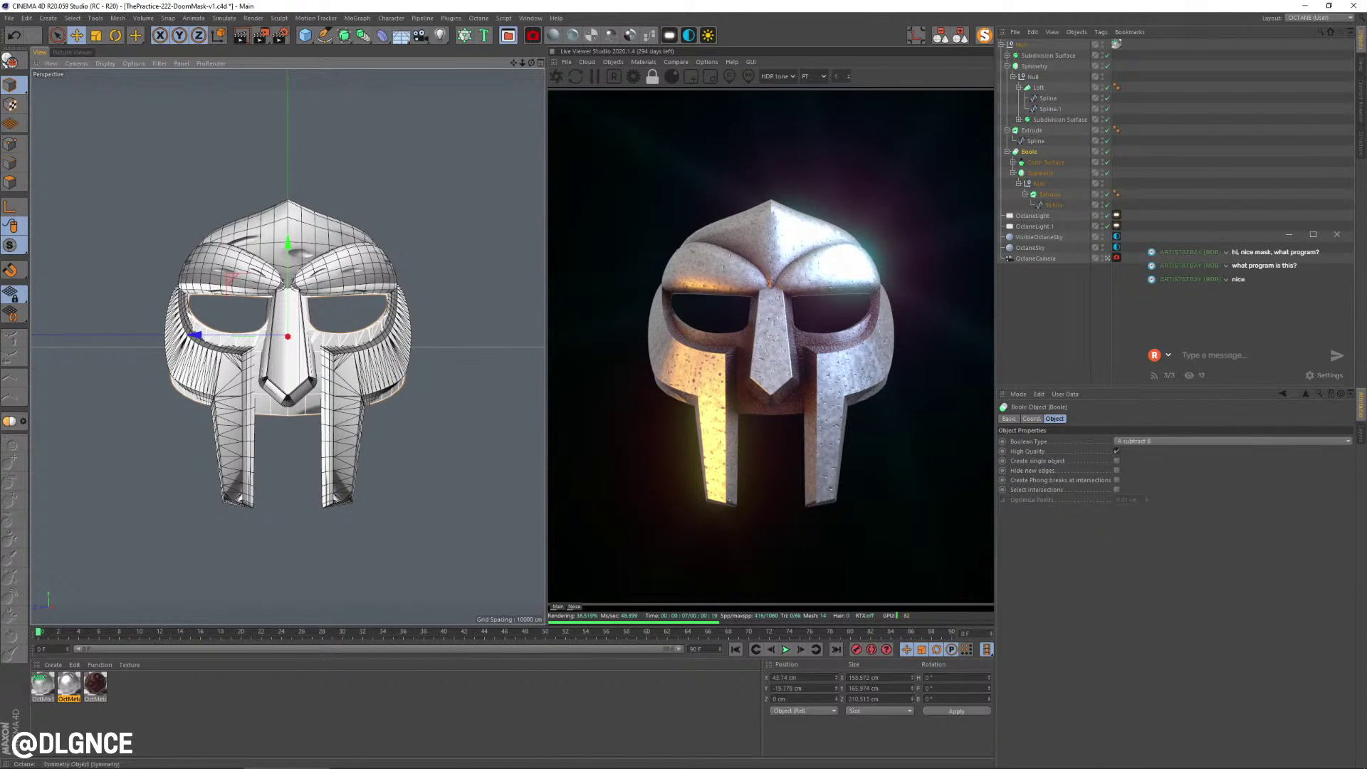
click(1013, 162)
click(1043, 173)
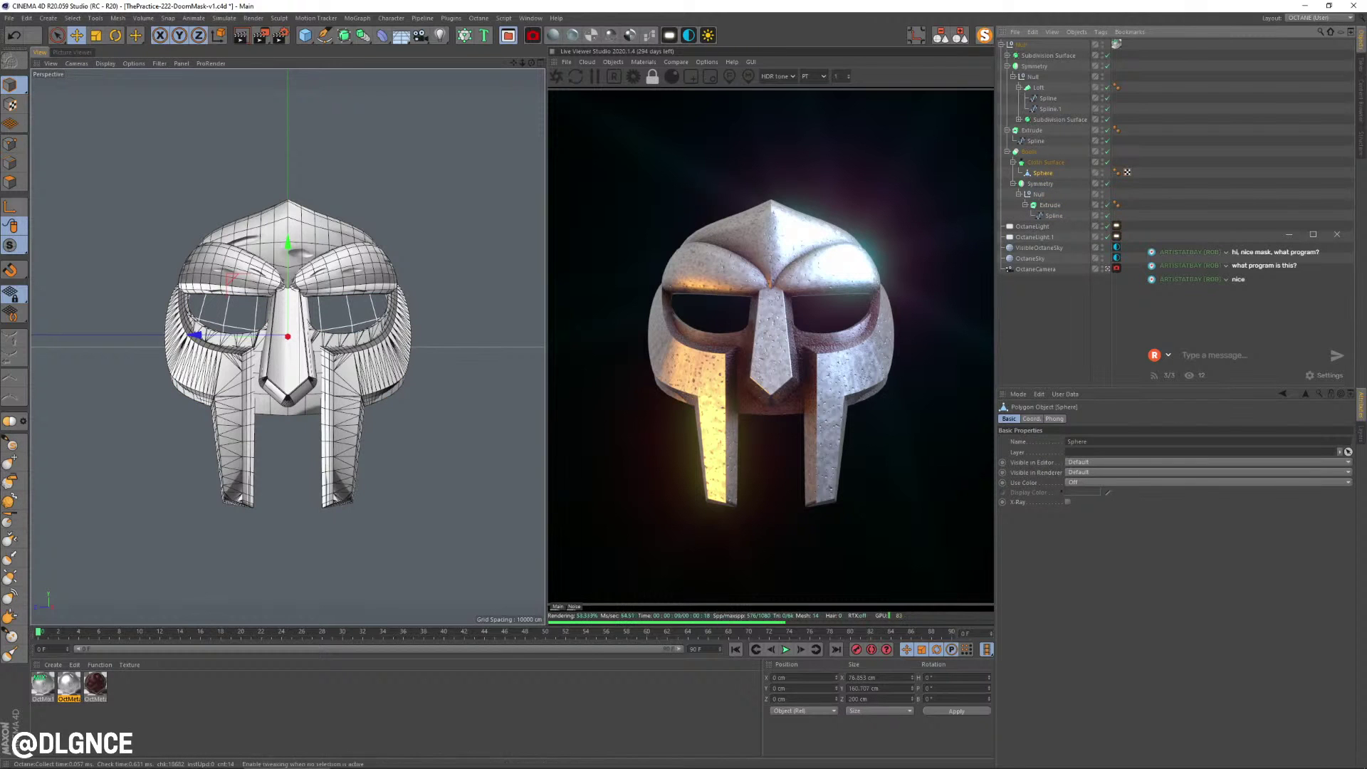
click(10, 145)
key(9)
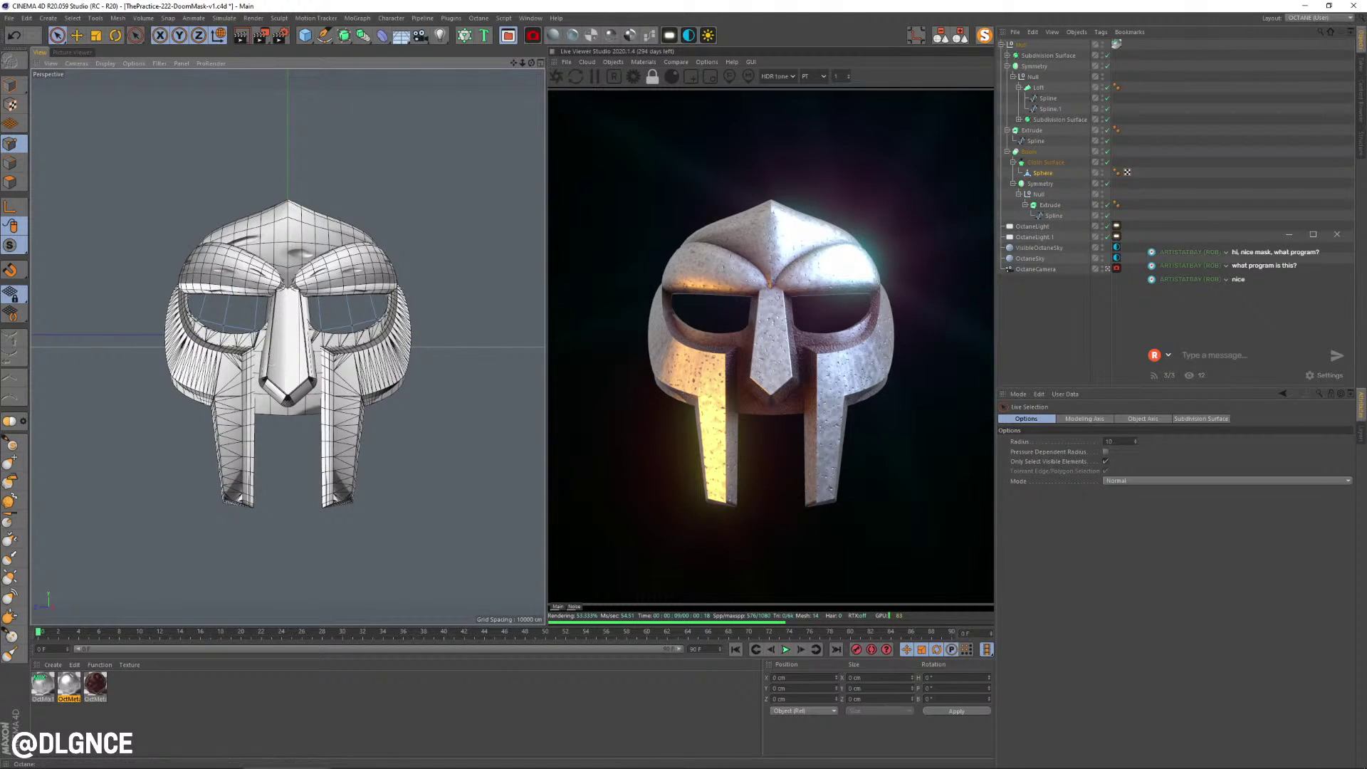
click(985, 35)
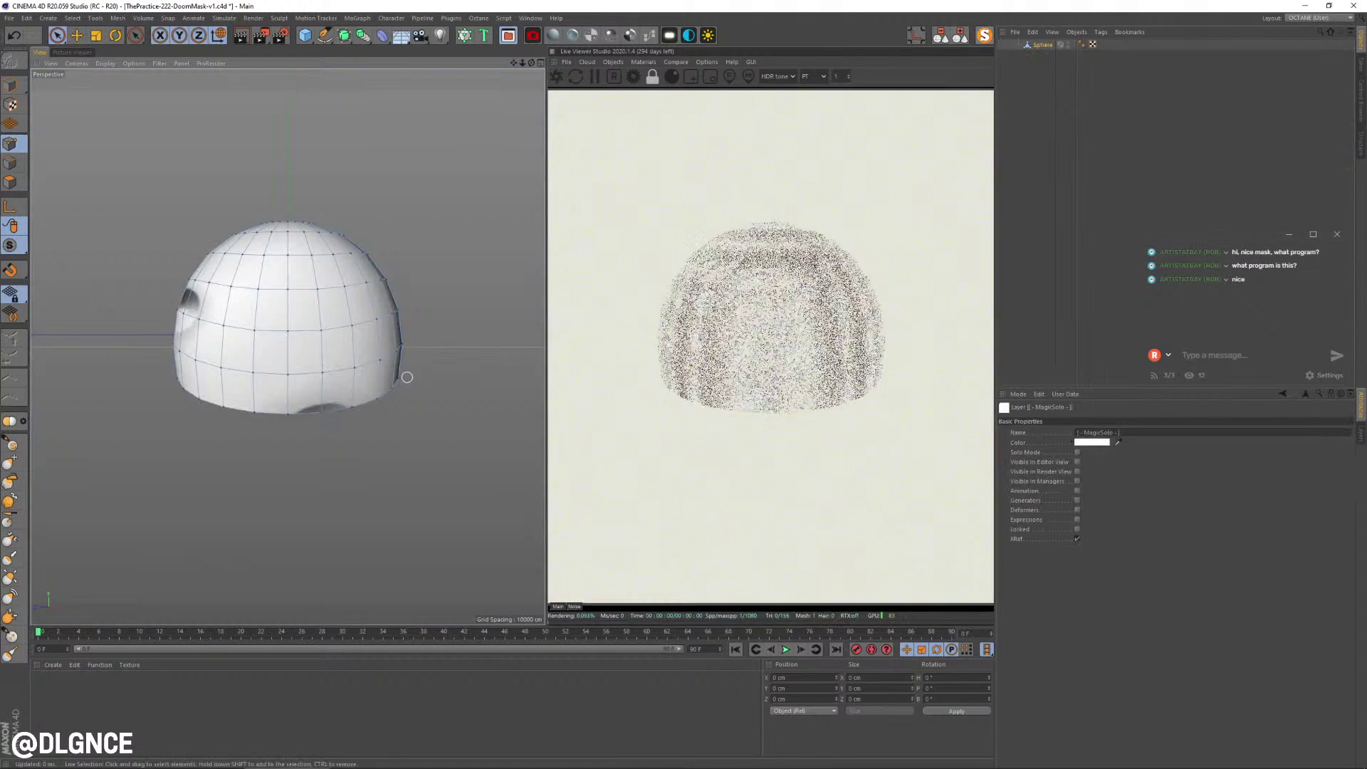
- Select the Sphere's lower outer points on both sides and bring the full mask back into view
click(179, 376)
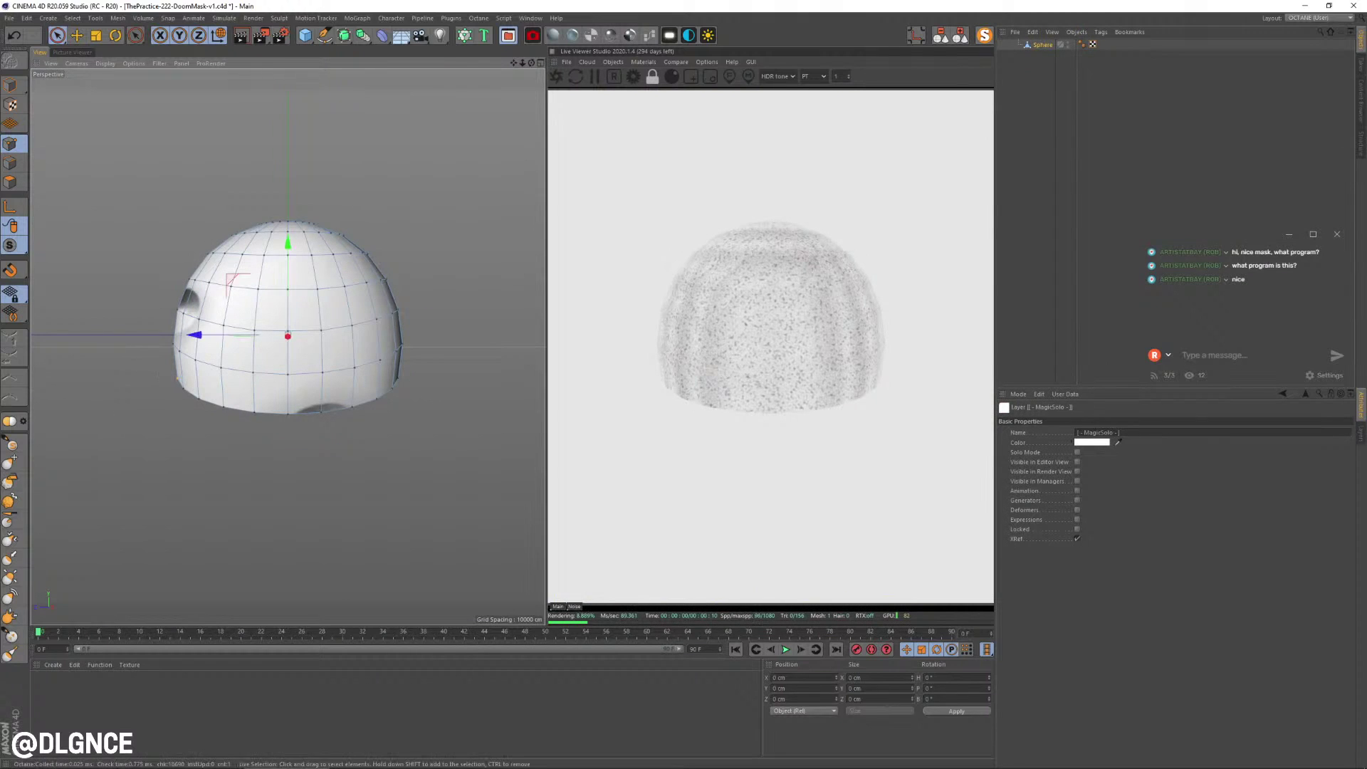
shift+click(394, 388)
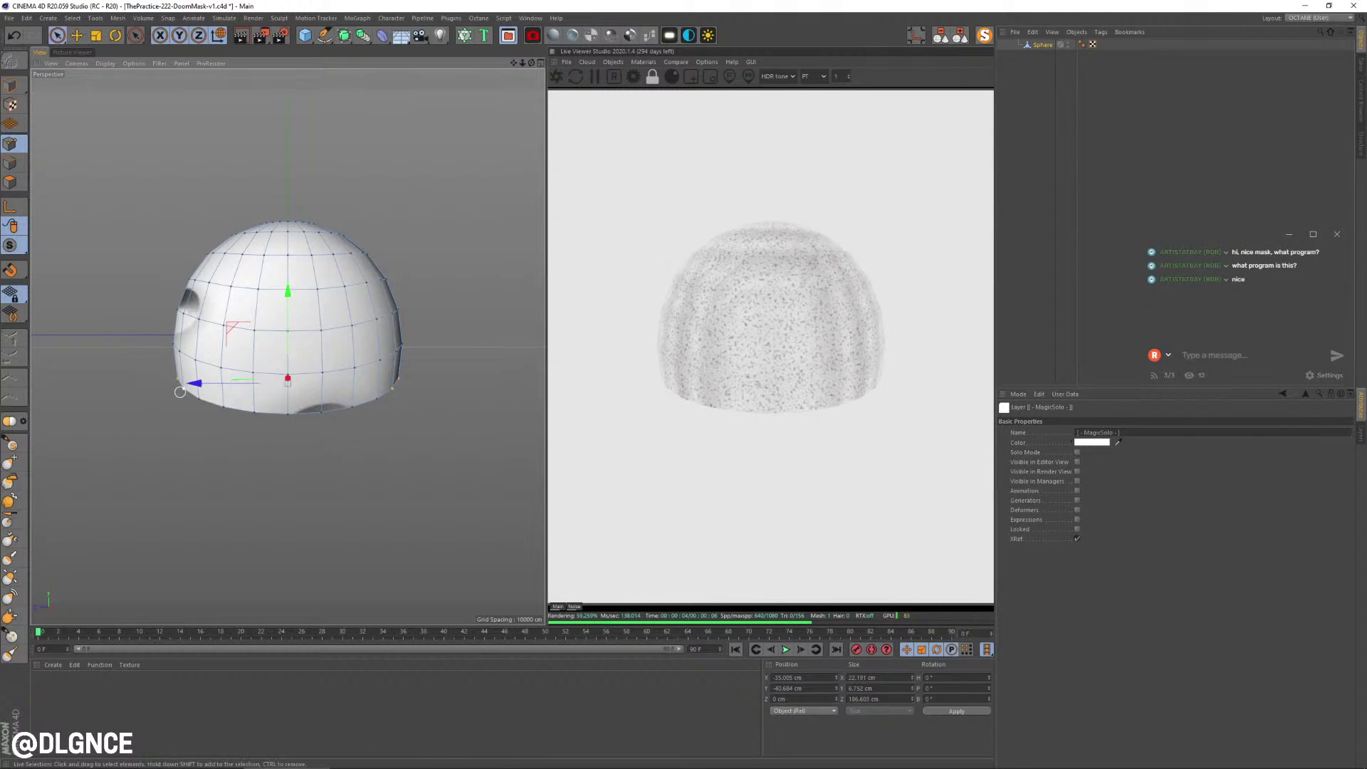
shift+click(169, 342)
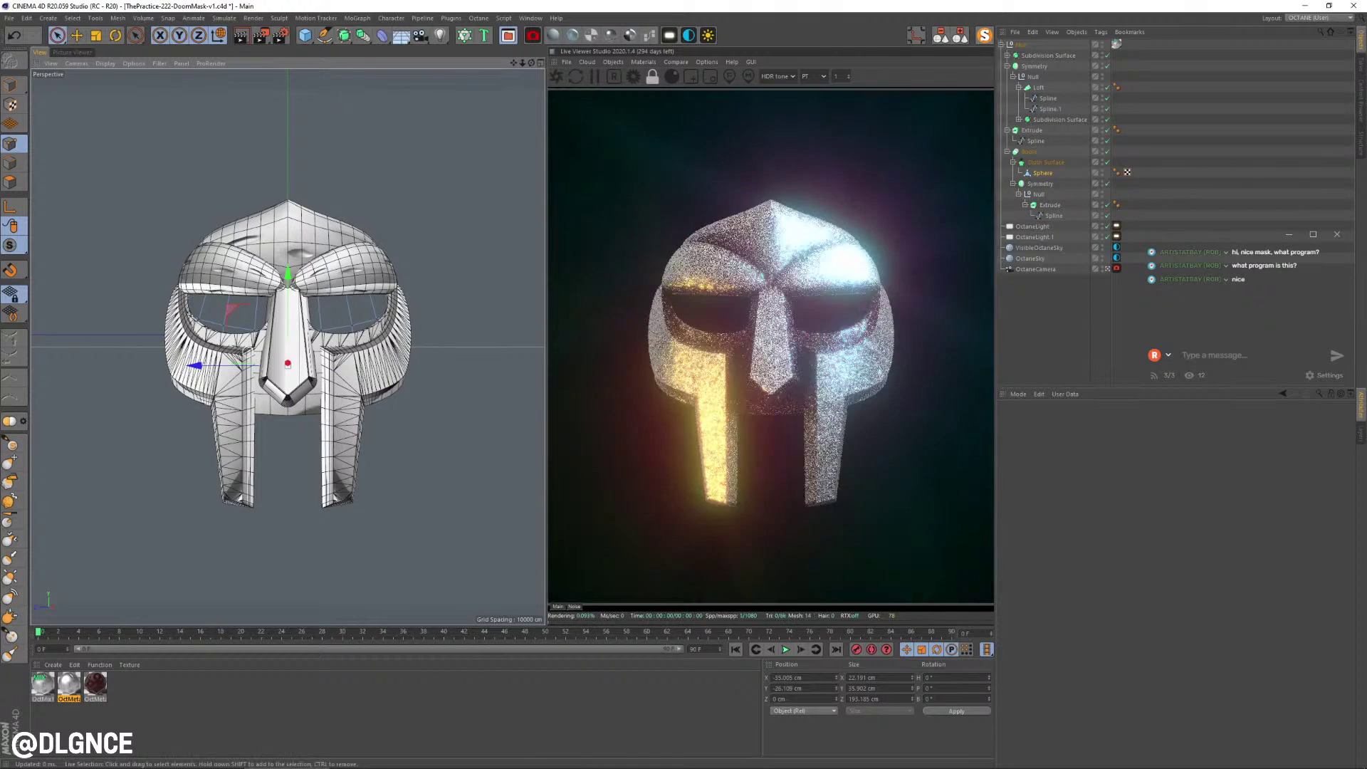
- Enable soft selection, scale the Sphere's selected points slightly sideways, raise them about 5 cm, and return to whole-object editing
key(t)
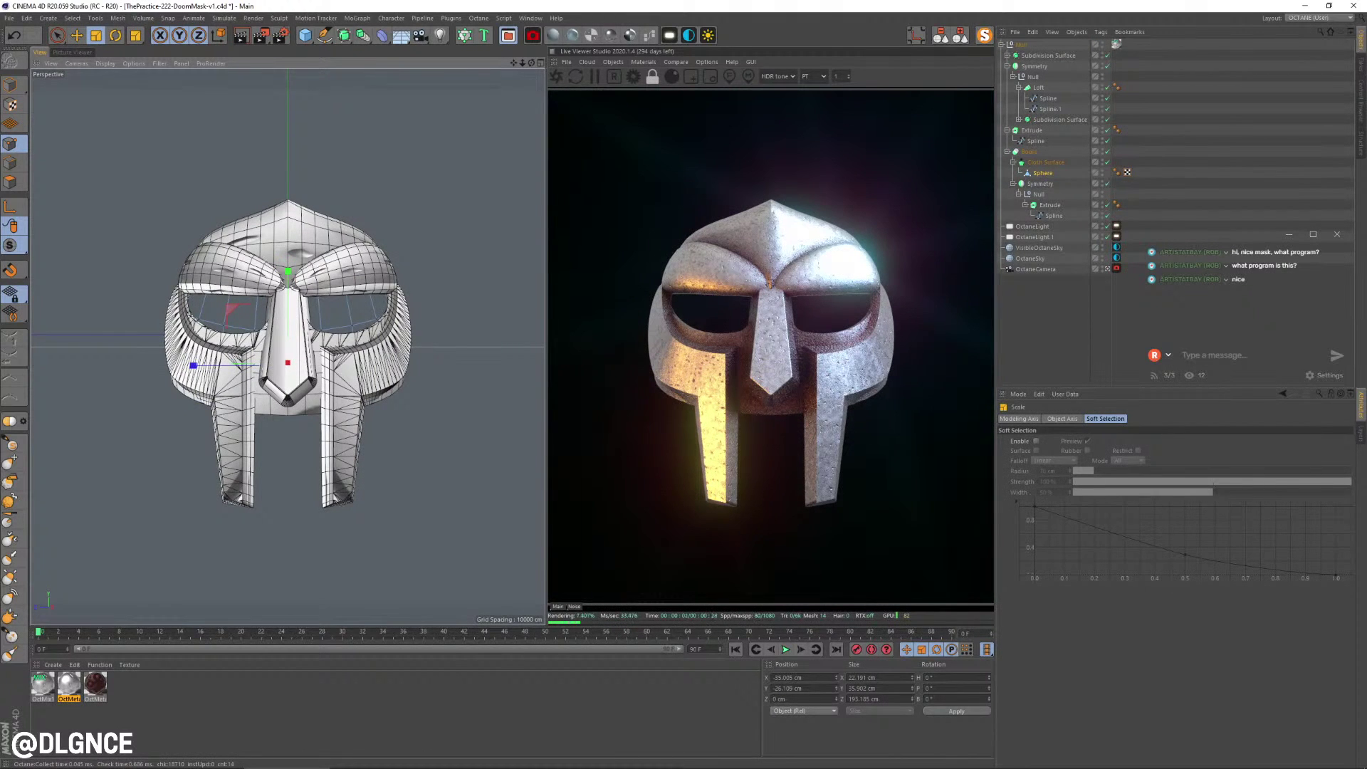
click(1036, 441)
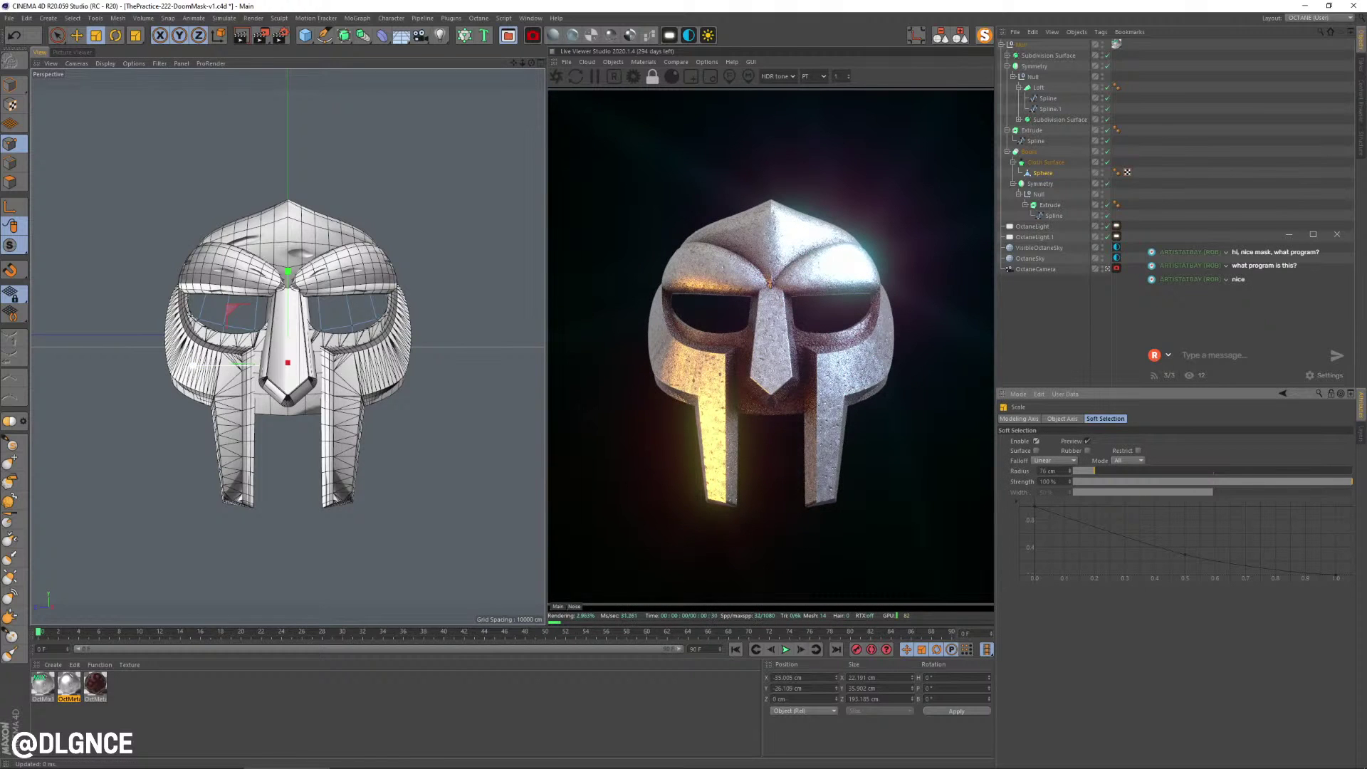
drag(193, 365, 202, 366)
key(e)
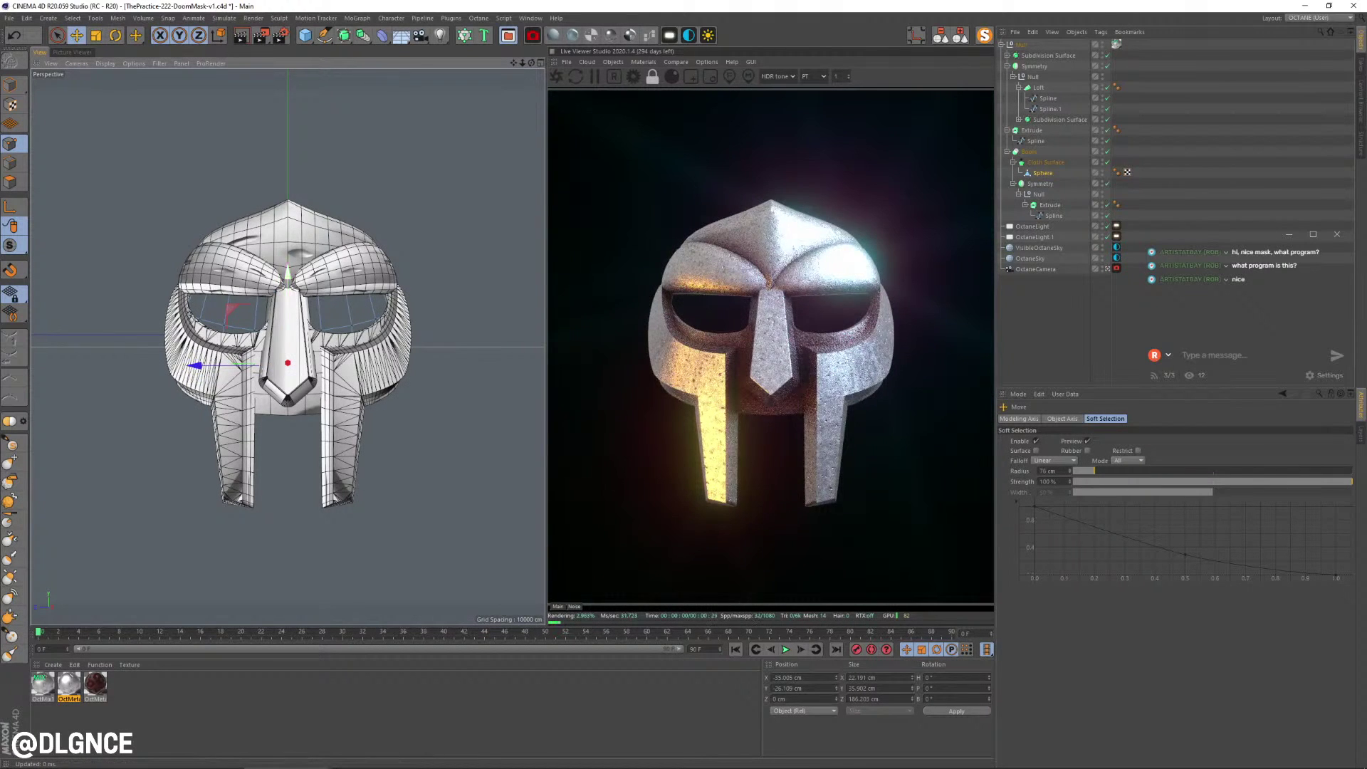
drag(287, 273, 288, 267)
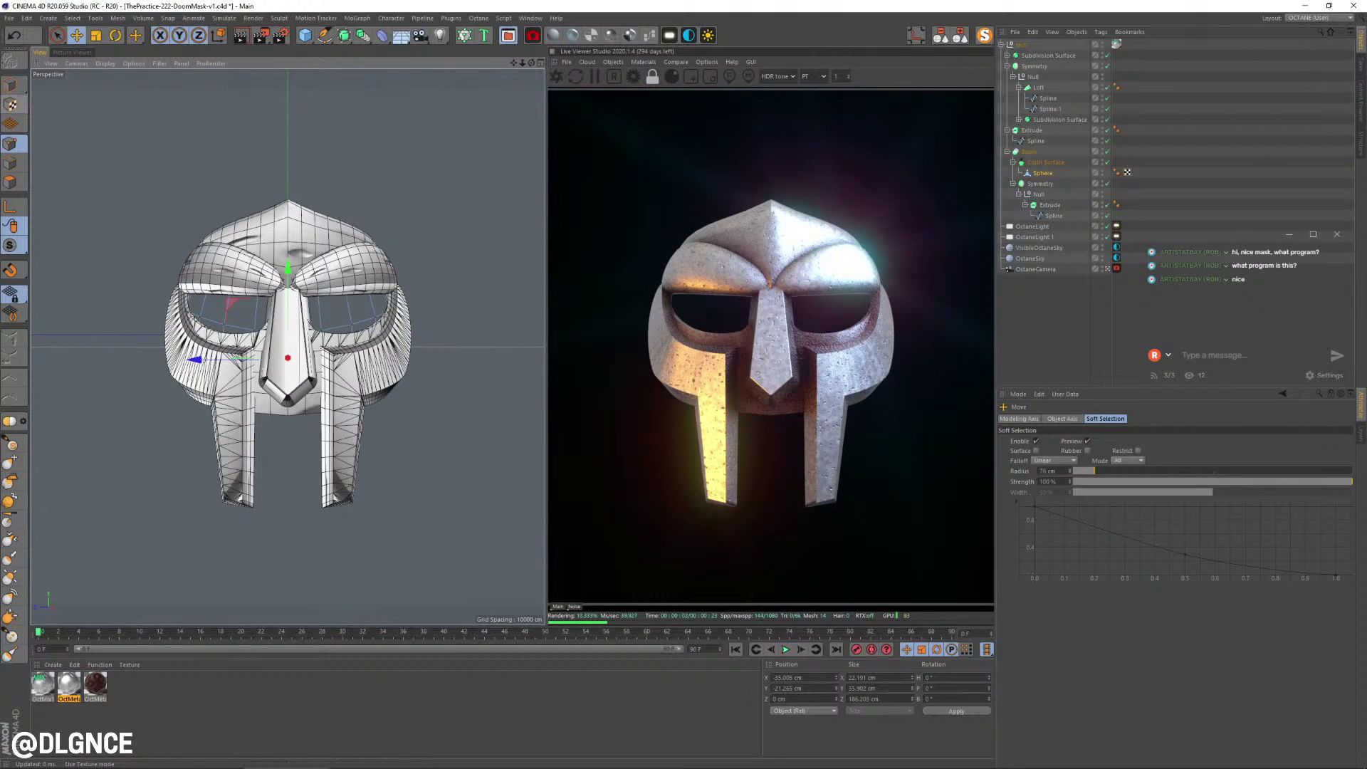
click(10, 85)
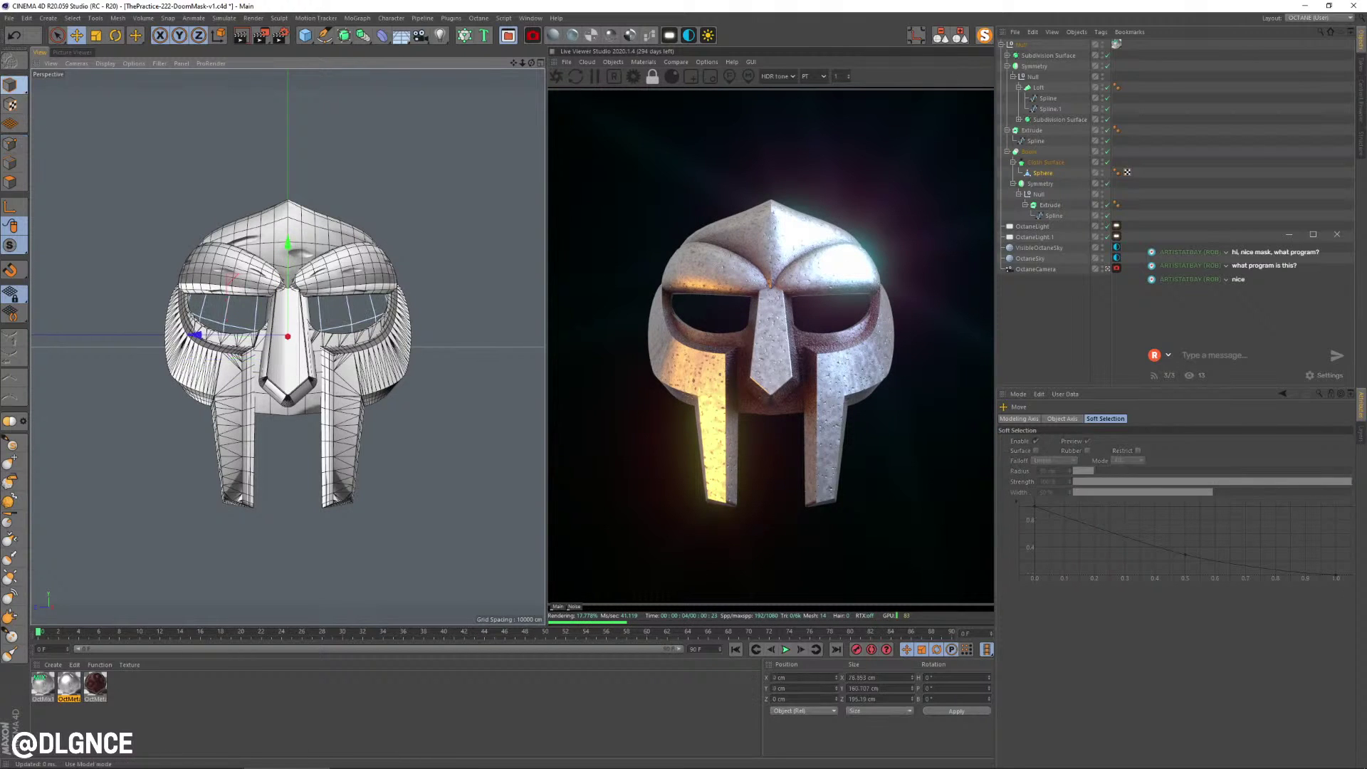
- Select the outer lower cheek point of the Loft's Spline.1 and nudge it slightly
click(220, 374)
click(1050, 108)
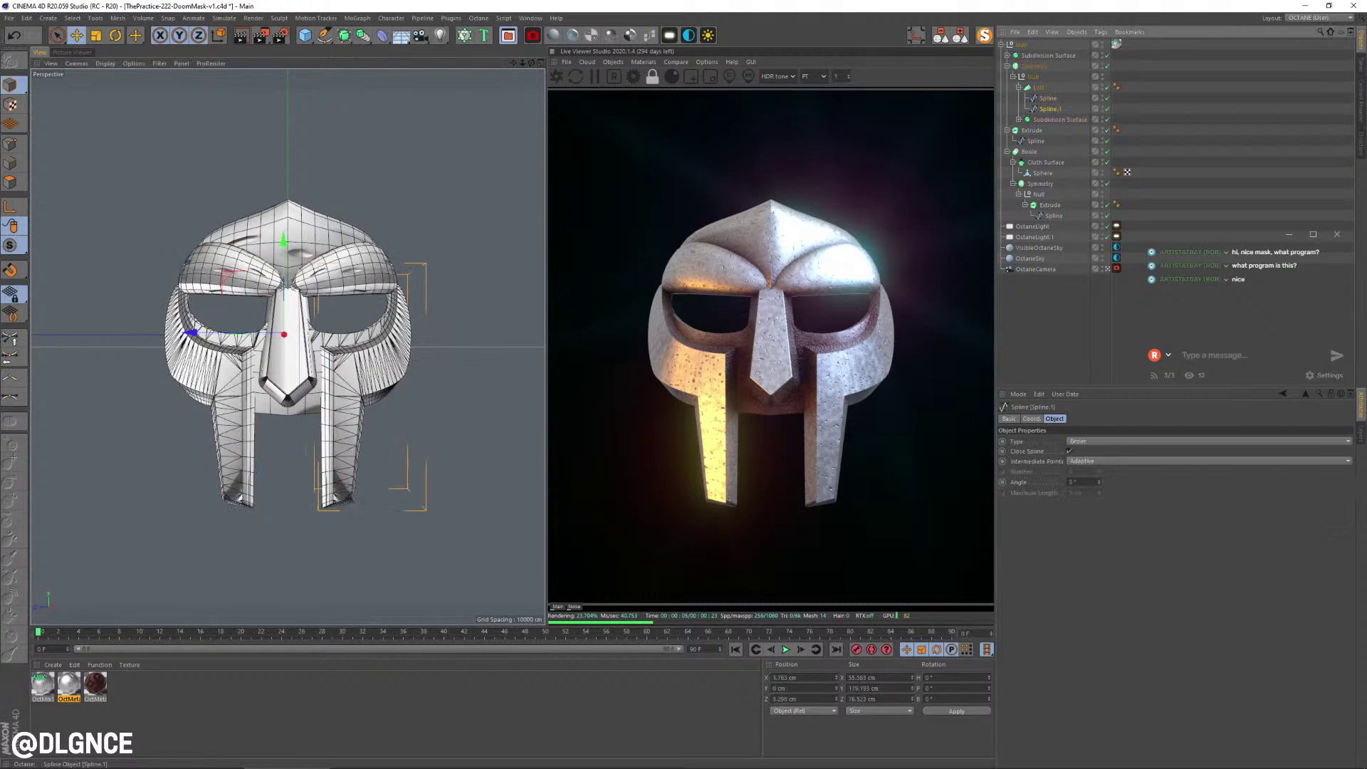
click(10, 144)
key(9)
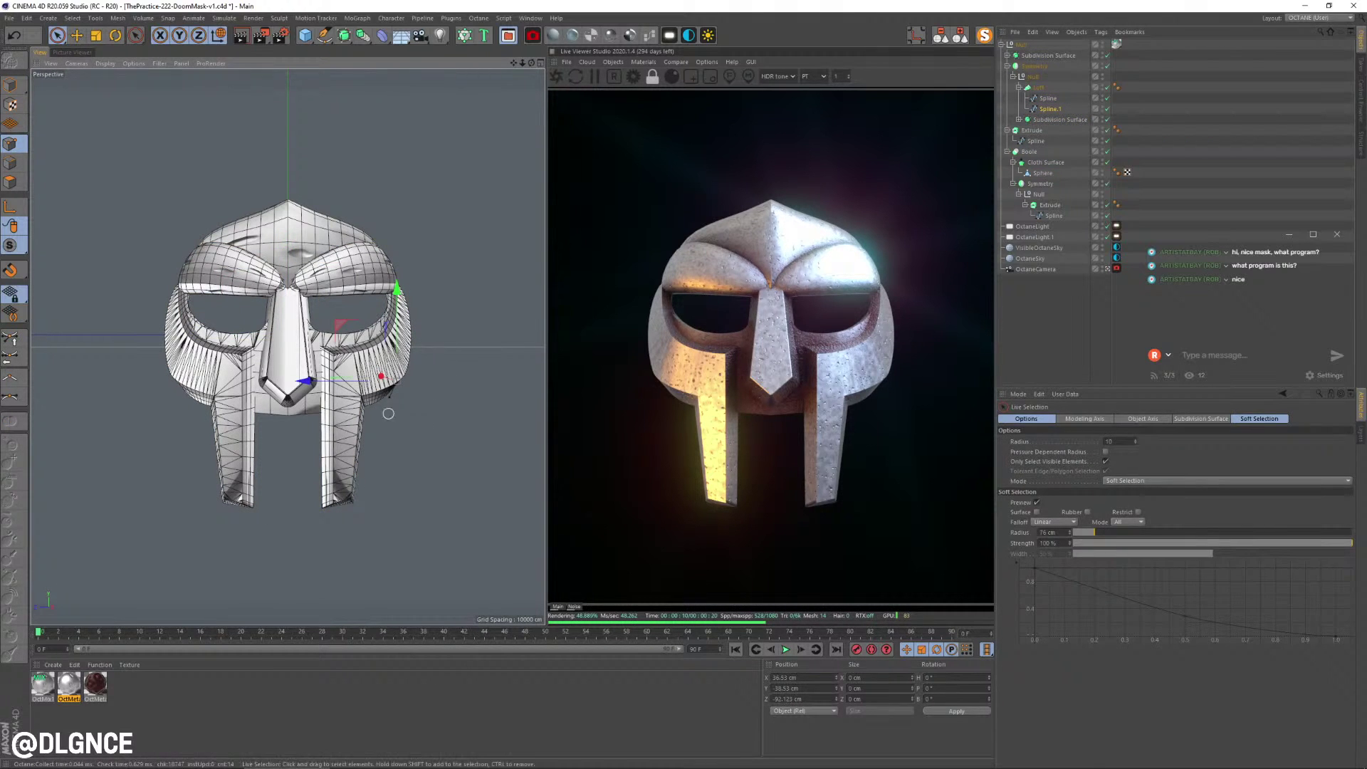
drag(306, 382, 306, 373)
- Raise the outer lower cheek points of the Loft's Spline and Spline.1 slightly and return to whole-object editing
click(1048, 98)
drag(401, 280, 402, 278)
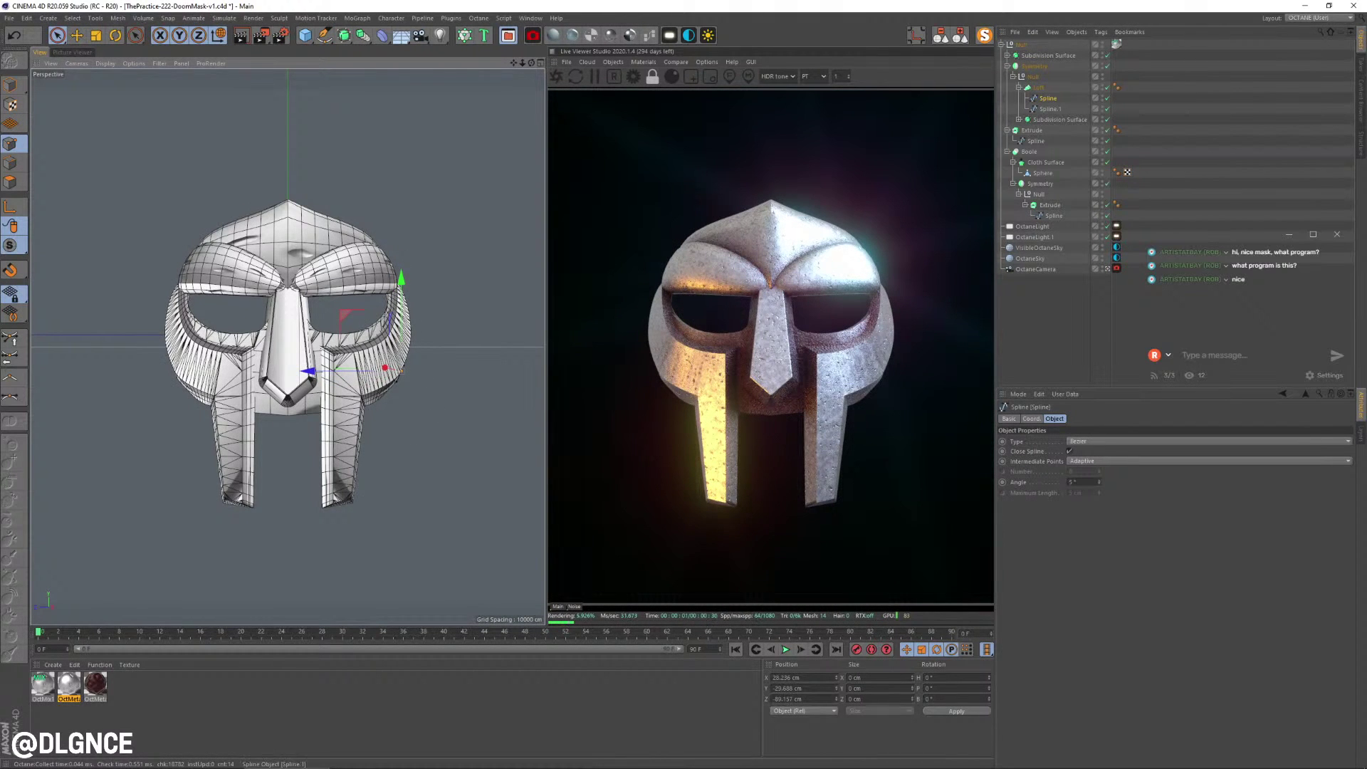
click(1050, 109)
drag(309, 380, 302, 381)
drag(397, 288, 398, 285)
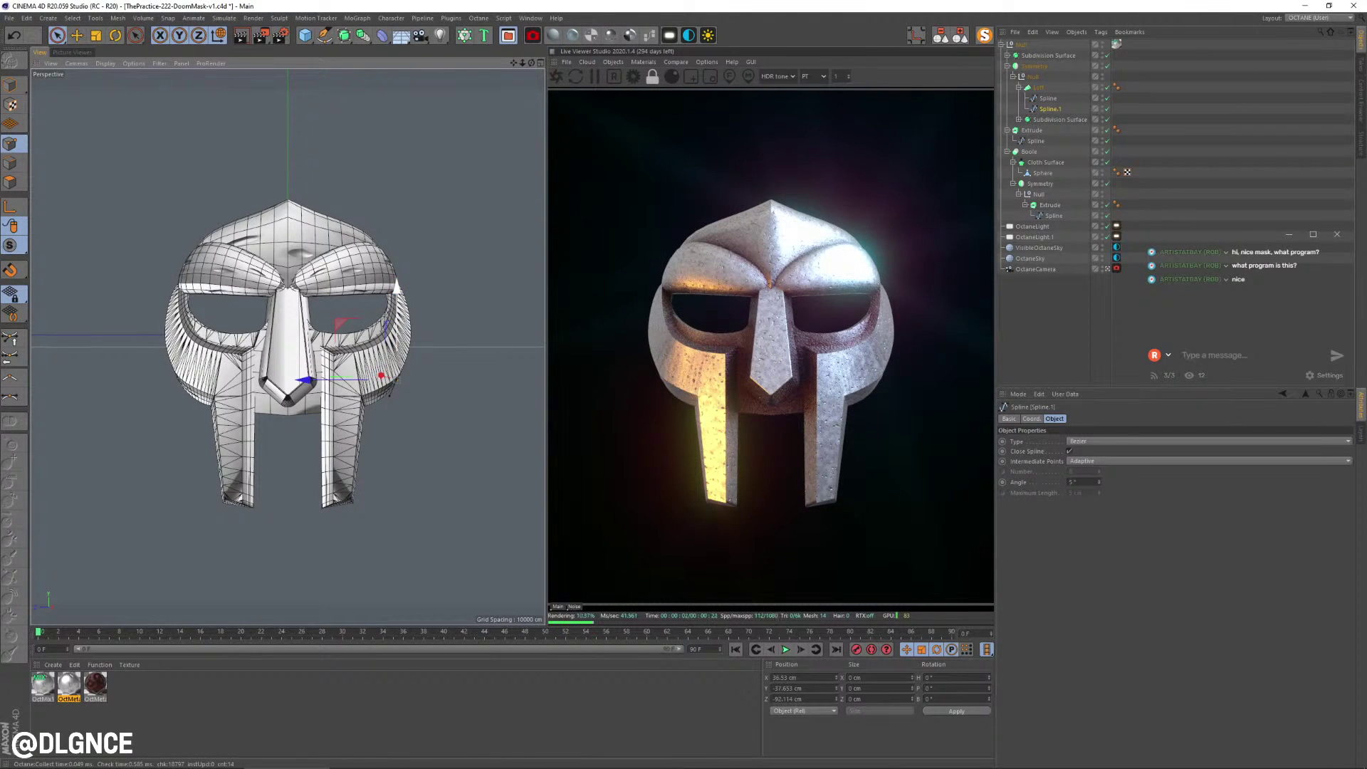
click(11, 84)
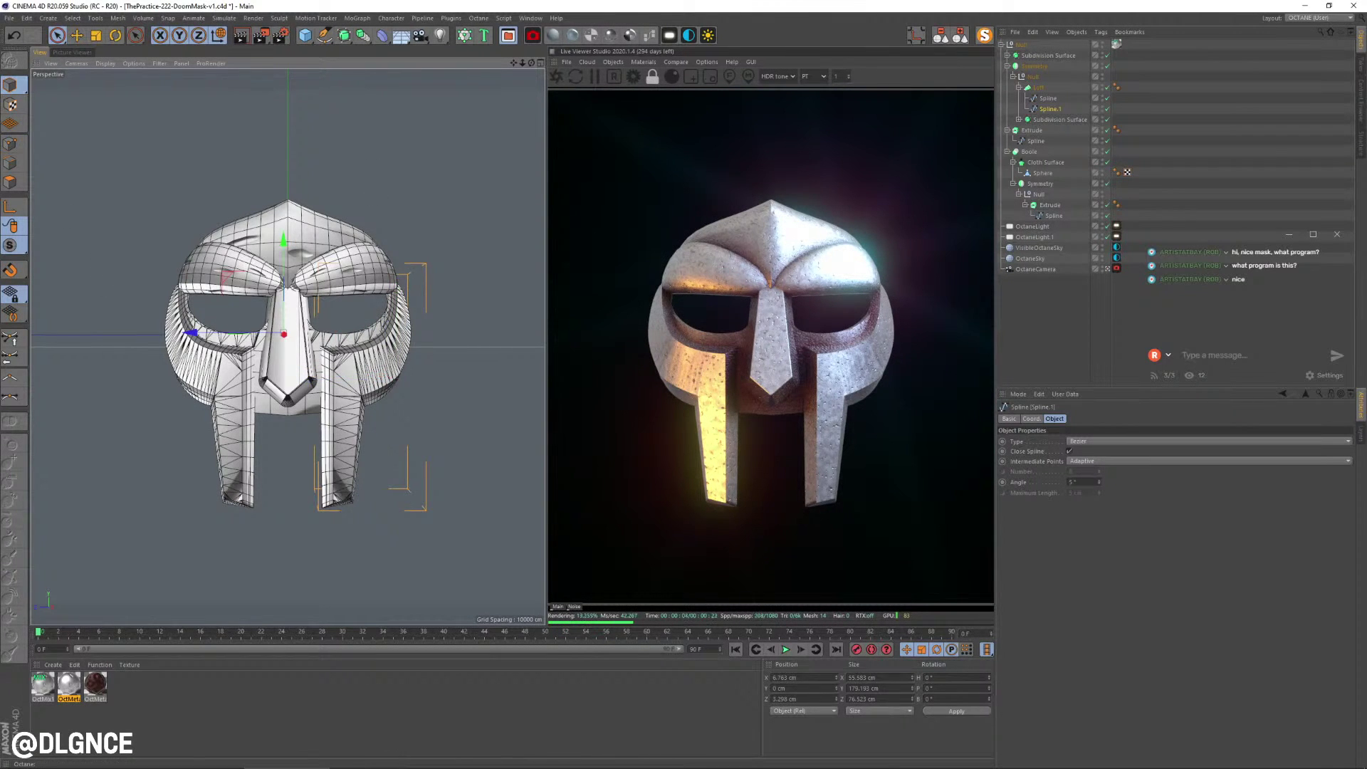
- Widen the live render view and enable the camera imager on OctaneCamera's tag
drag(546, 292, 467, 291)
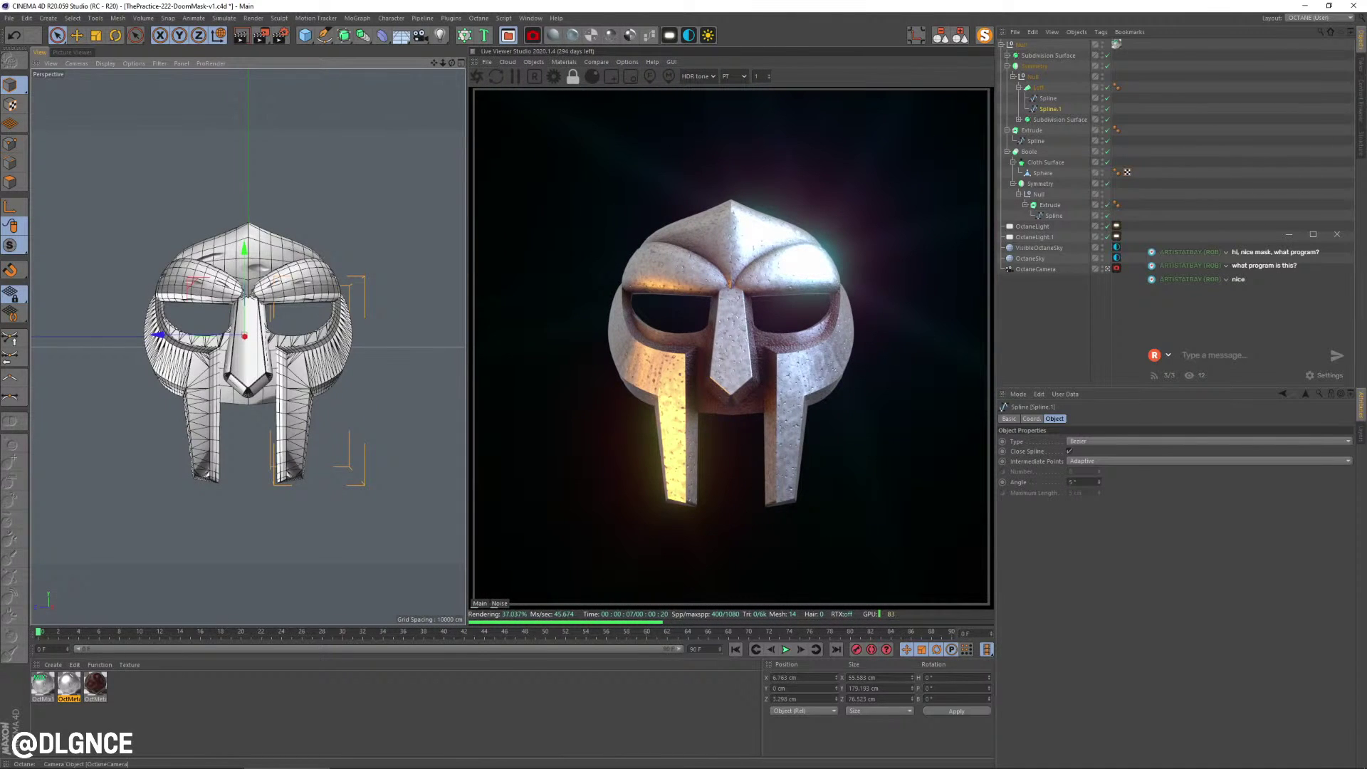
click(1116, 269)
click(1116, 418)
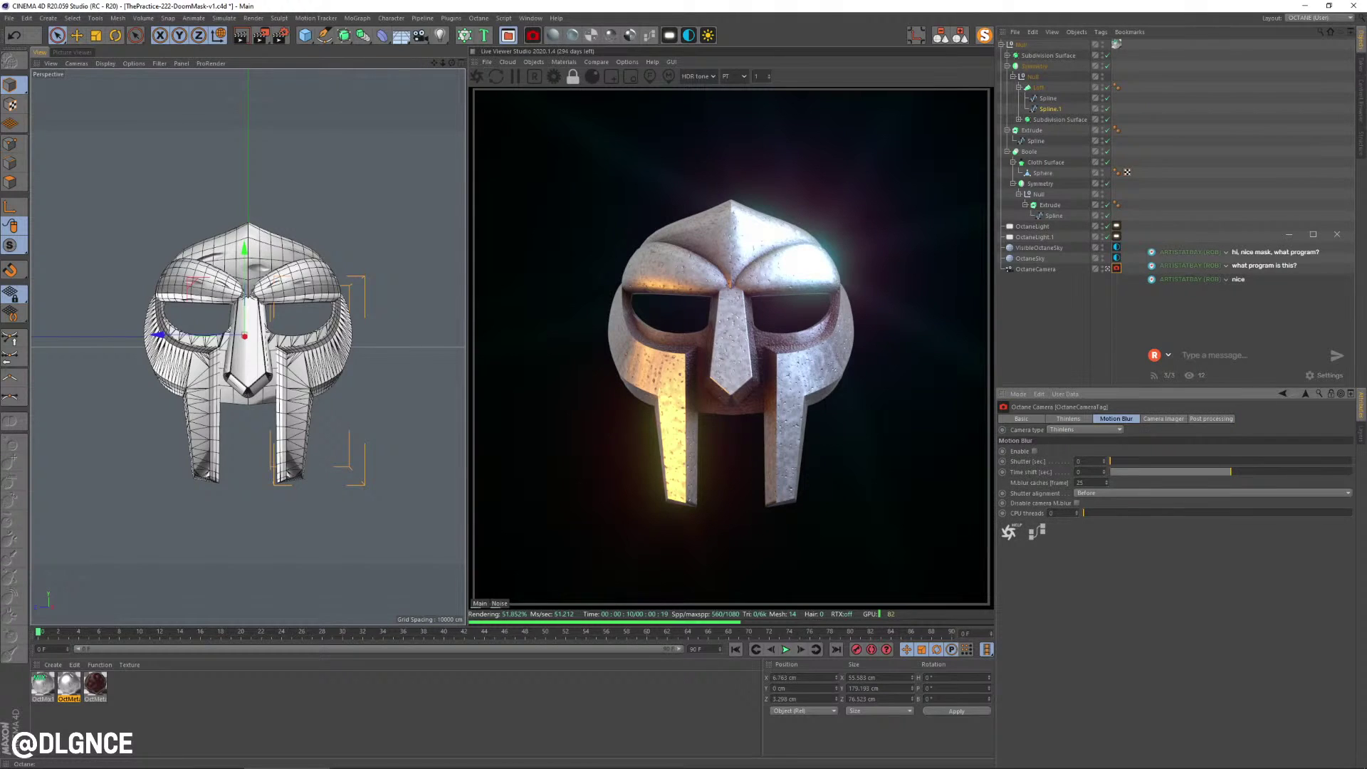
click(1068, 419)
click(1027, 552)
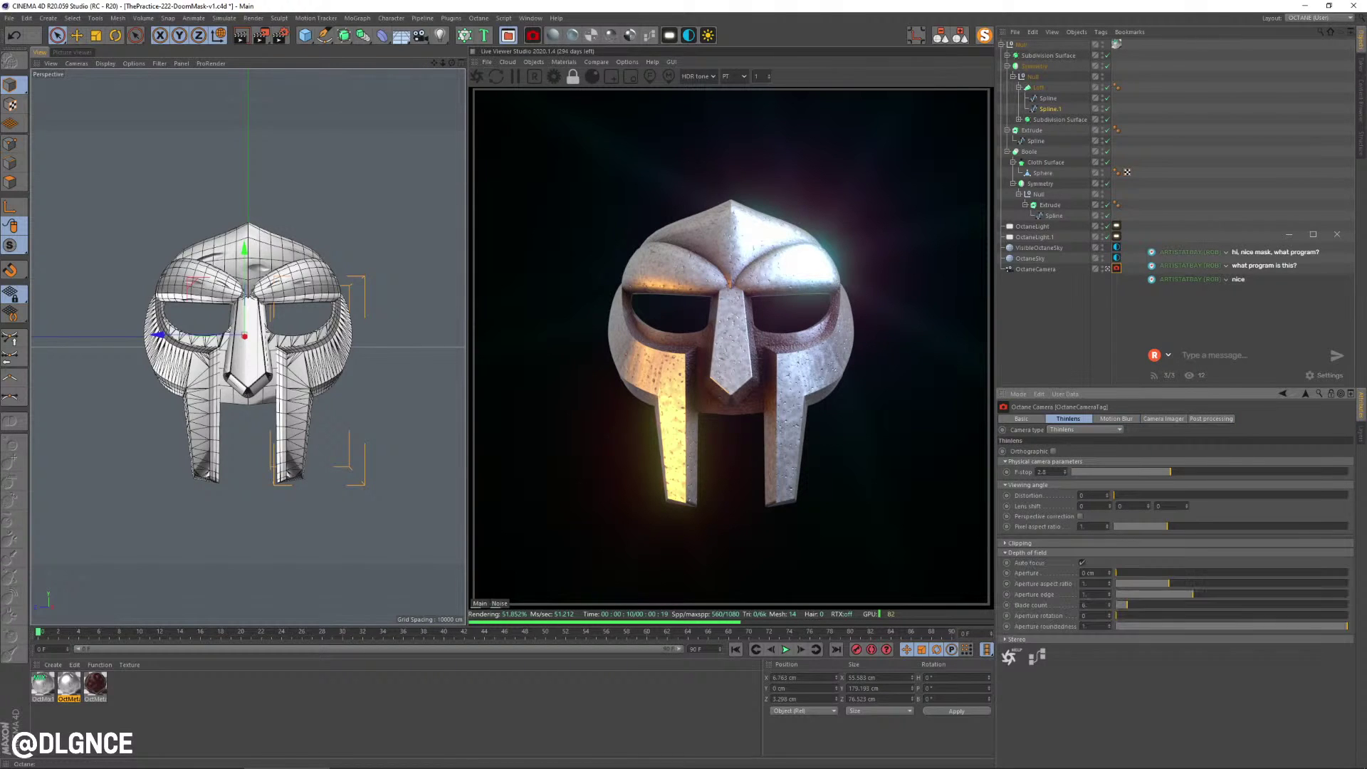
click(1163, 419)
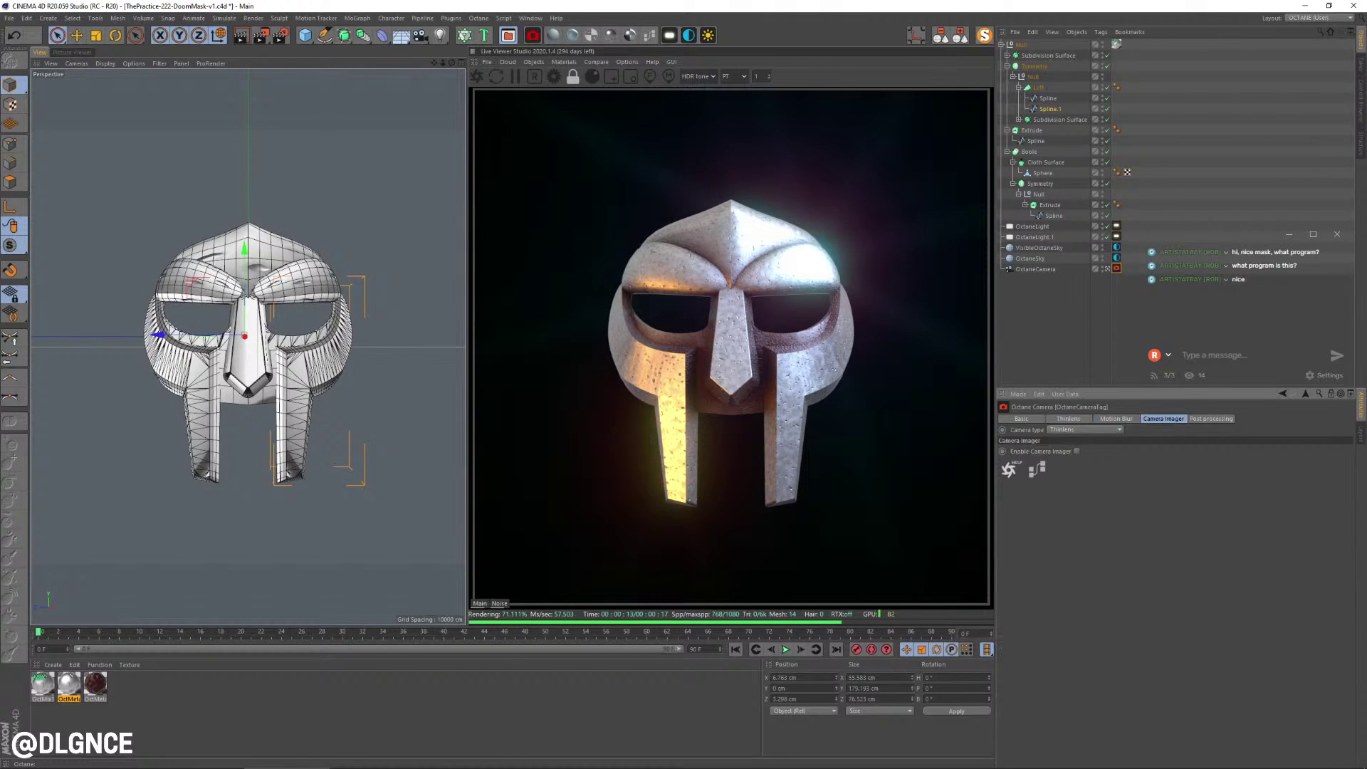
click(1077, 452)
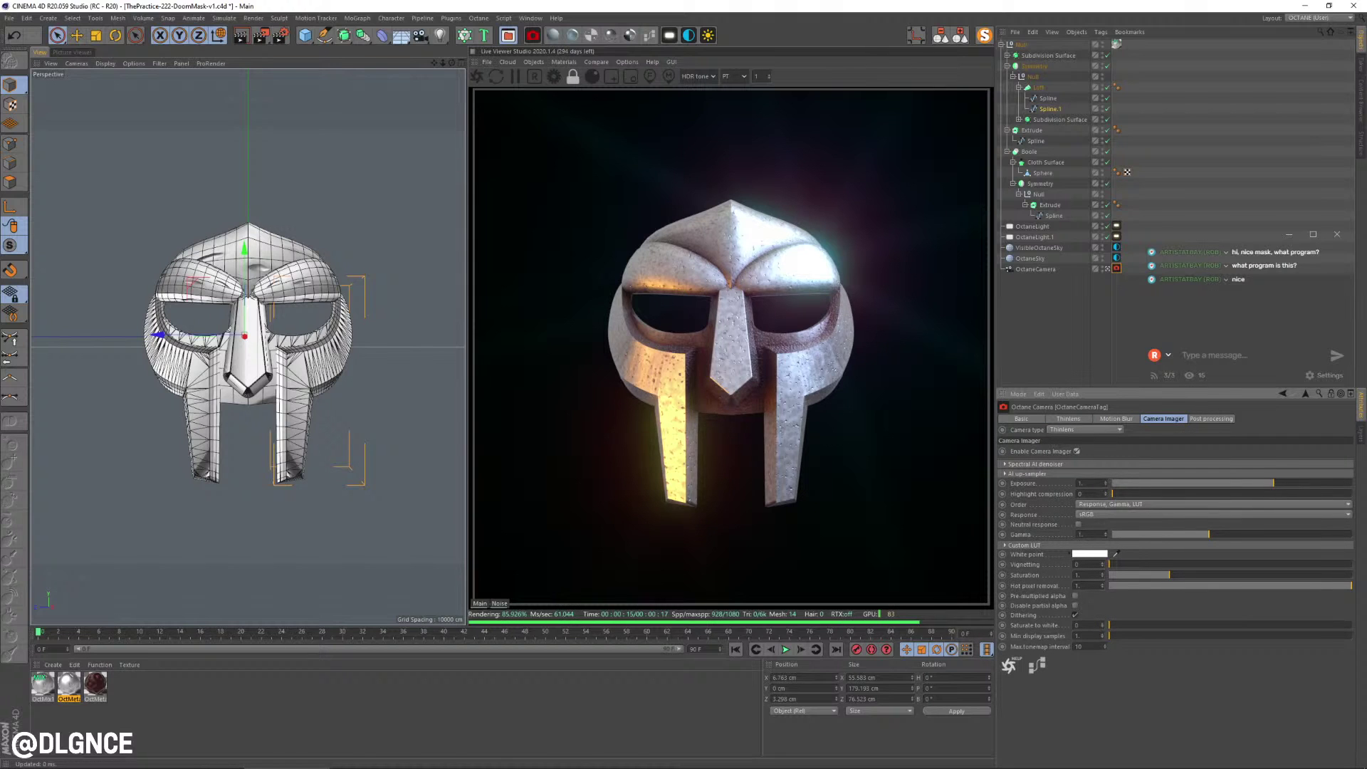
- Set the camera imager's Exposure to about 1.48 and Gamma to about 0.89, and adjust its Saturation
drag(1273, 484, 1282, 483)
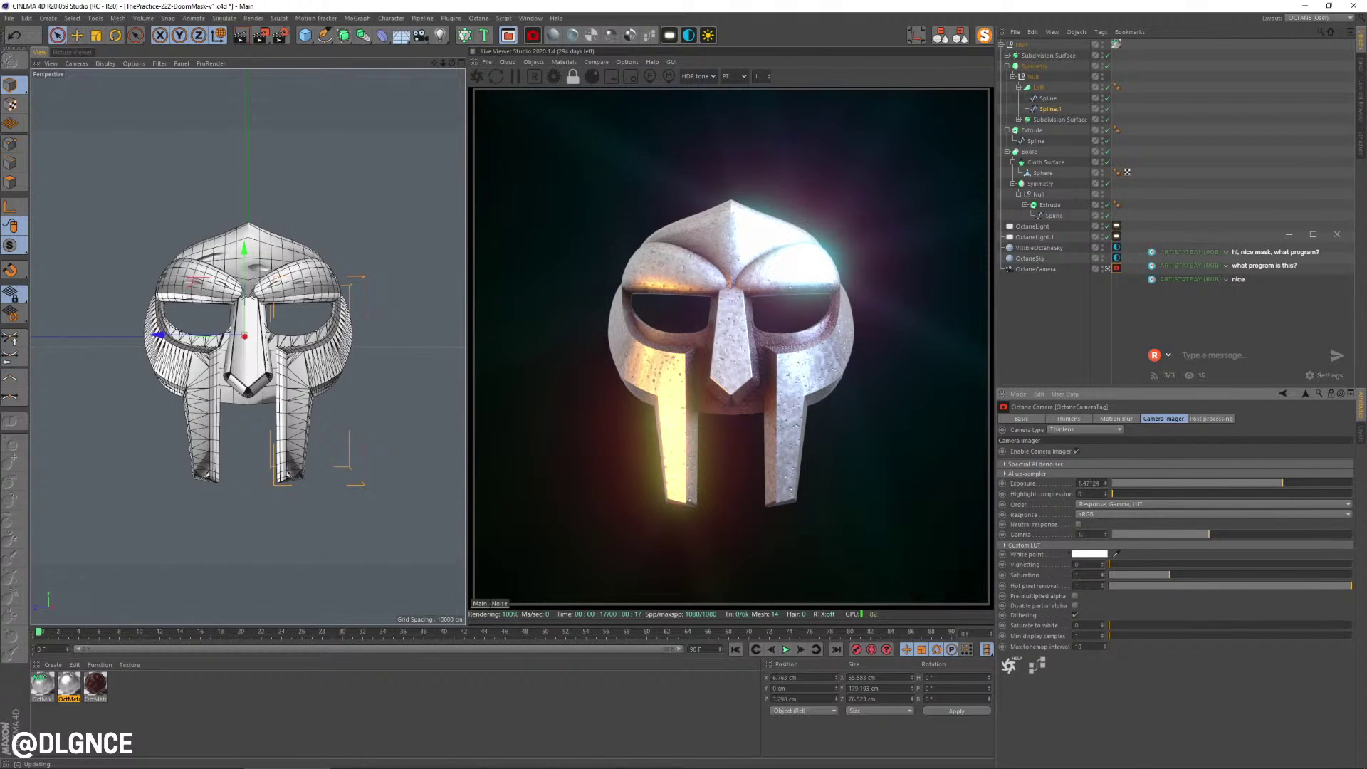
drag(1209, 534, 1206, 534)
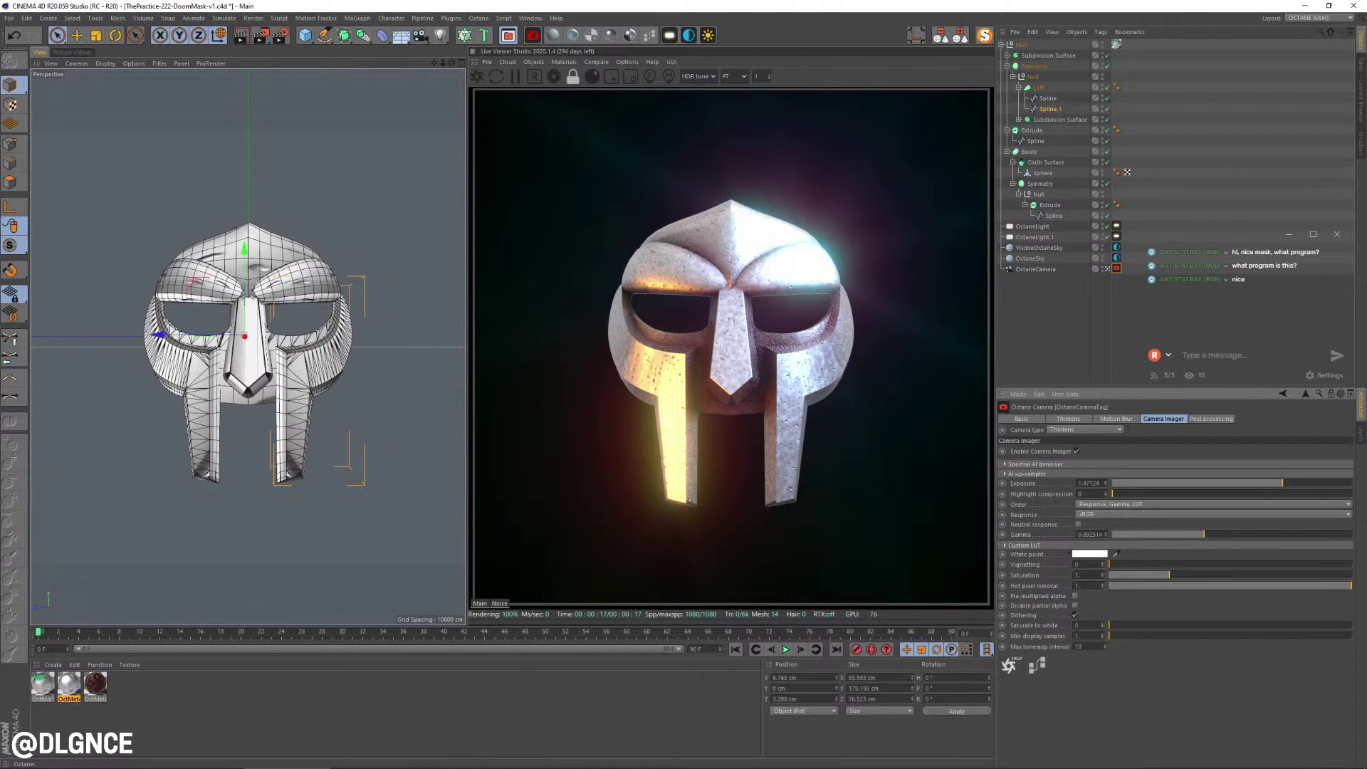
drag(1169, 575, 1142, 565)
- Disable the camera's Auto focus, set Aperture to about 2.96 cm, and focus on the lower tip of the silver cheek guard
click(1069, 419)
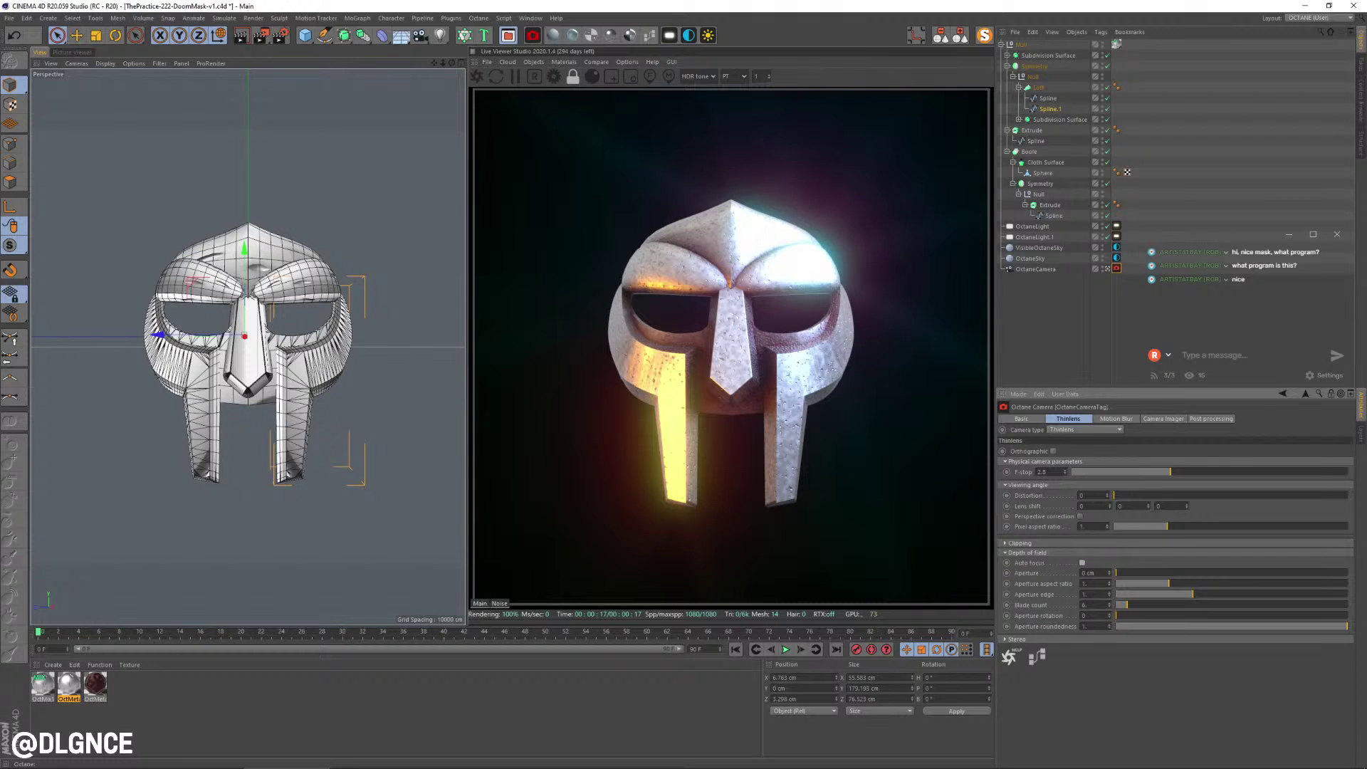
click(1082, 563)
click(649, 76)
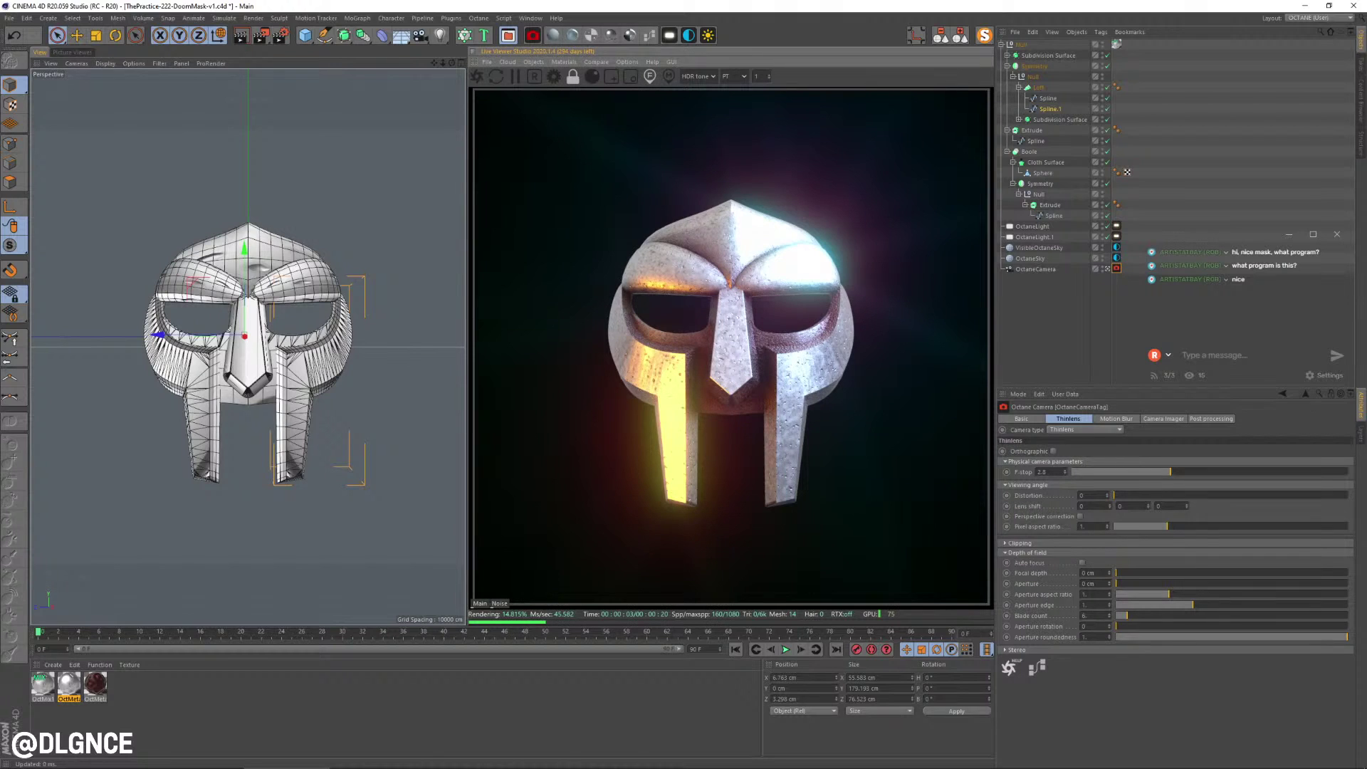
click(732, 335)
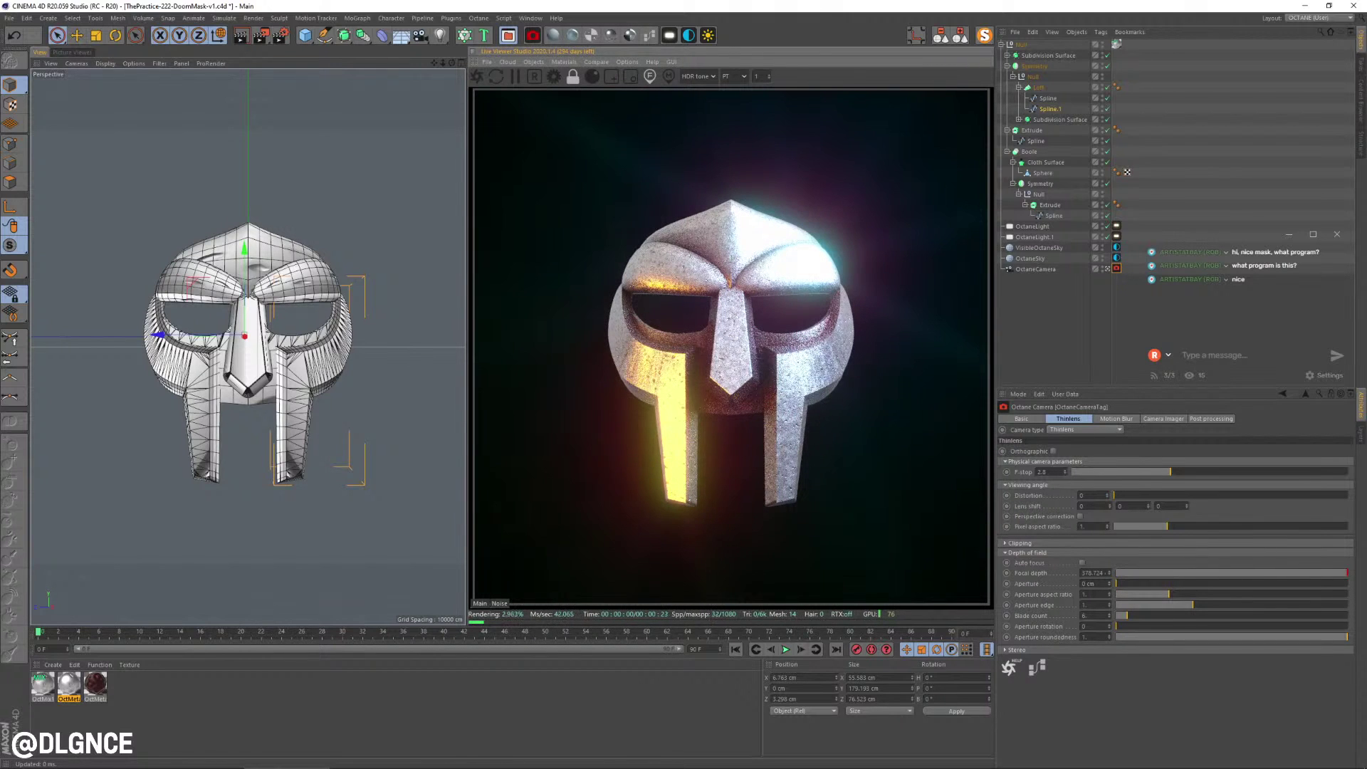
drag(1116, 584, 1287, 583)
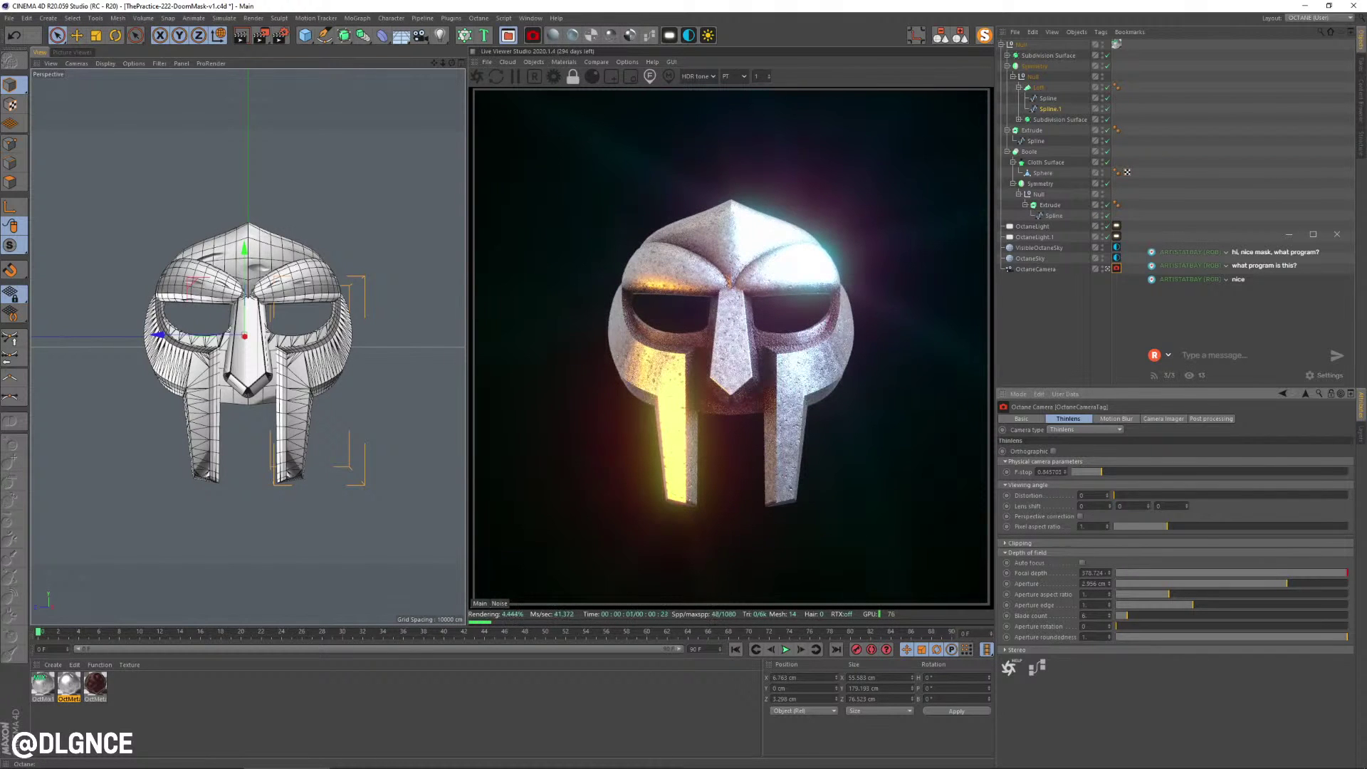
click(791, 490)
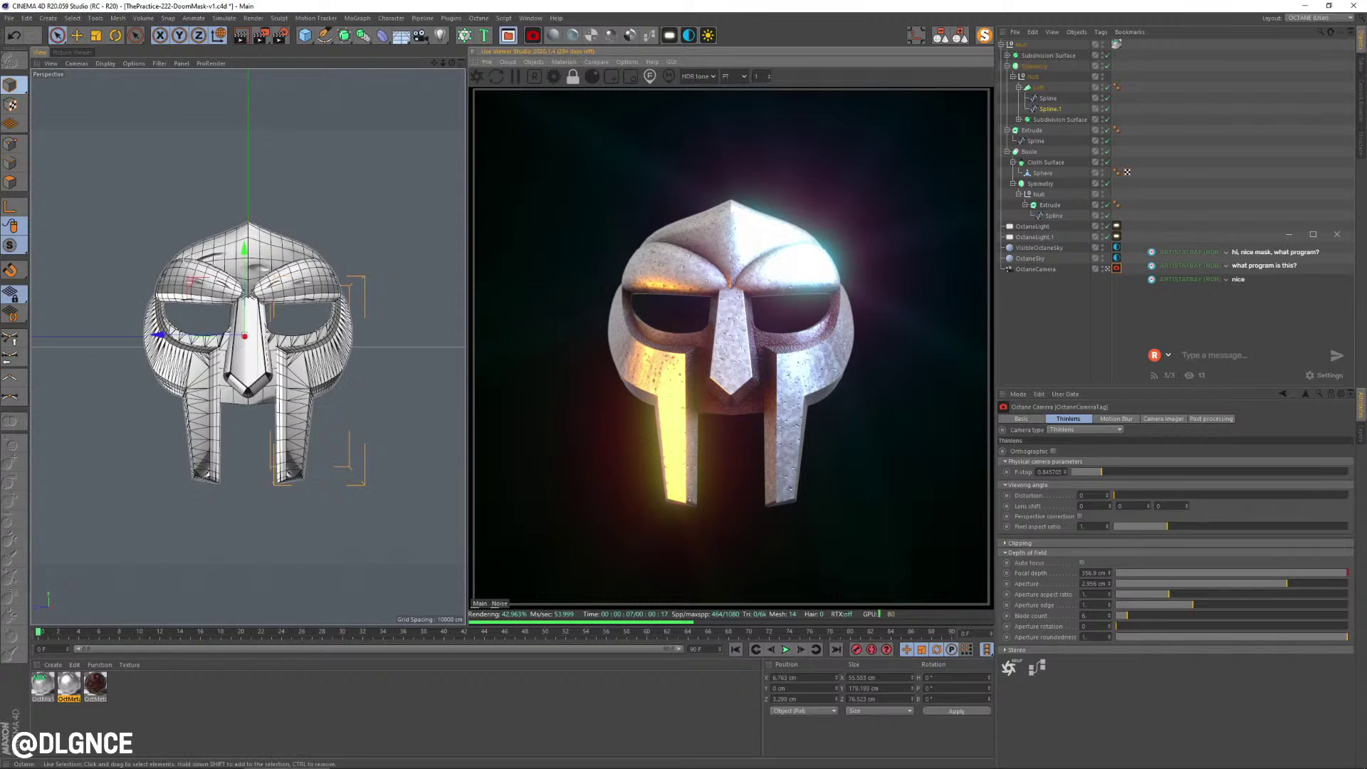
- Set the start fillet cap Radius of the nose Extrude to 1 cm
click(249, 354)
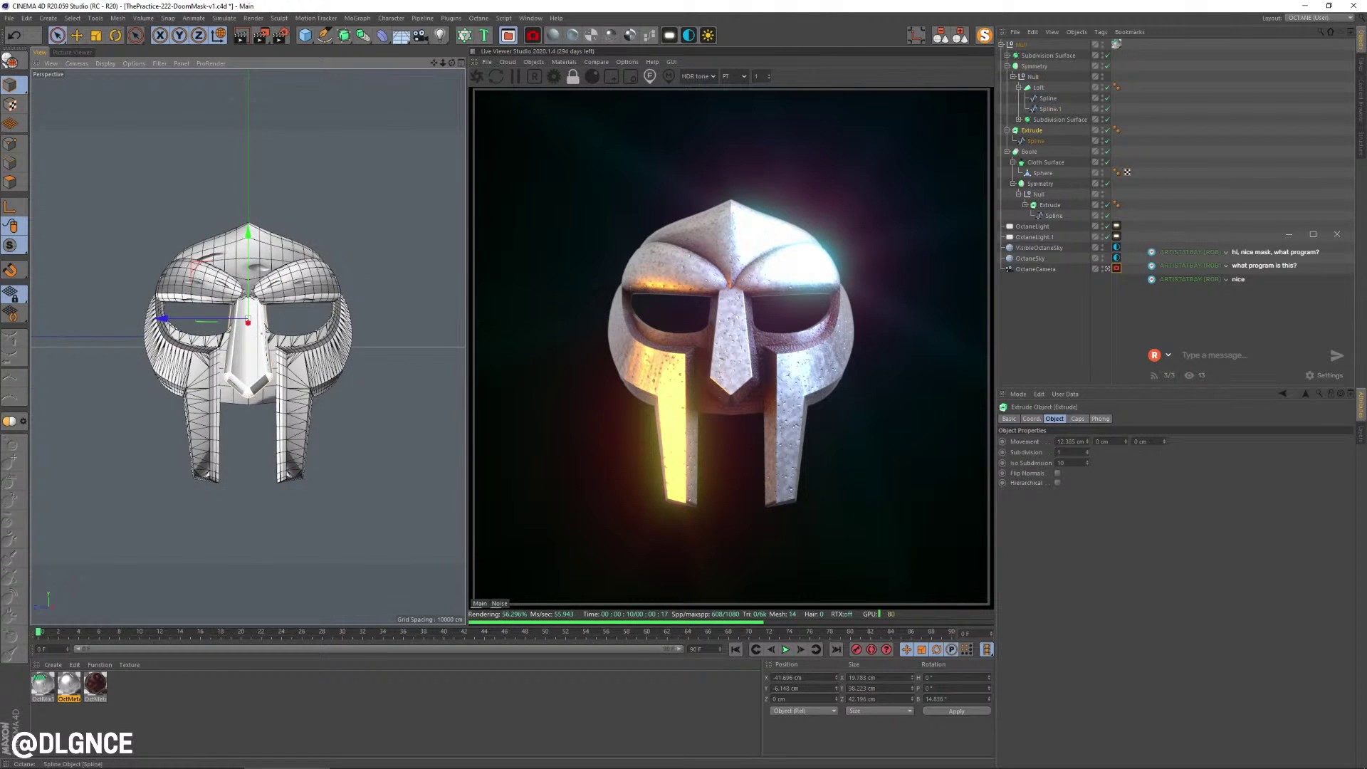
click(1077, 419)
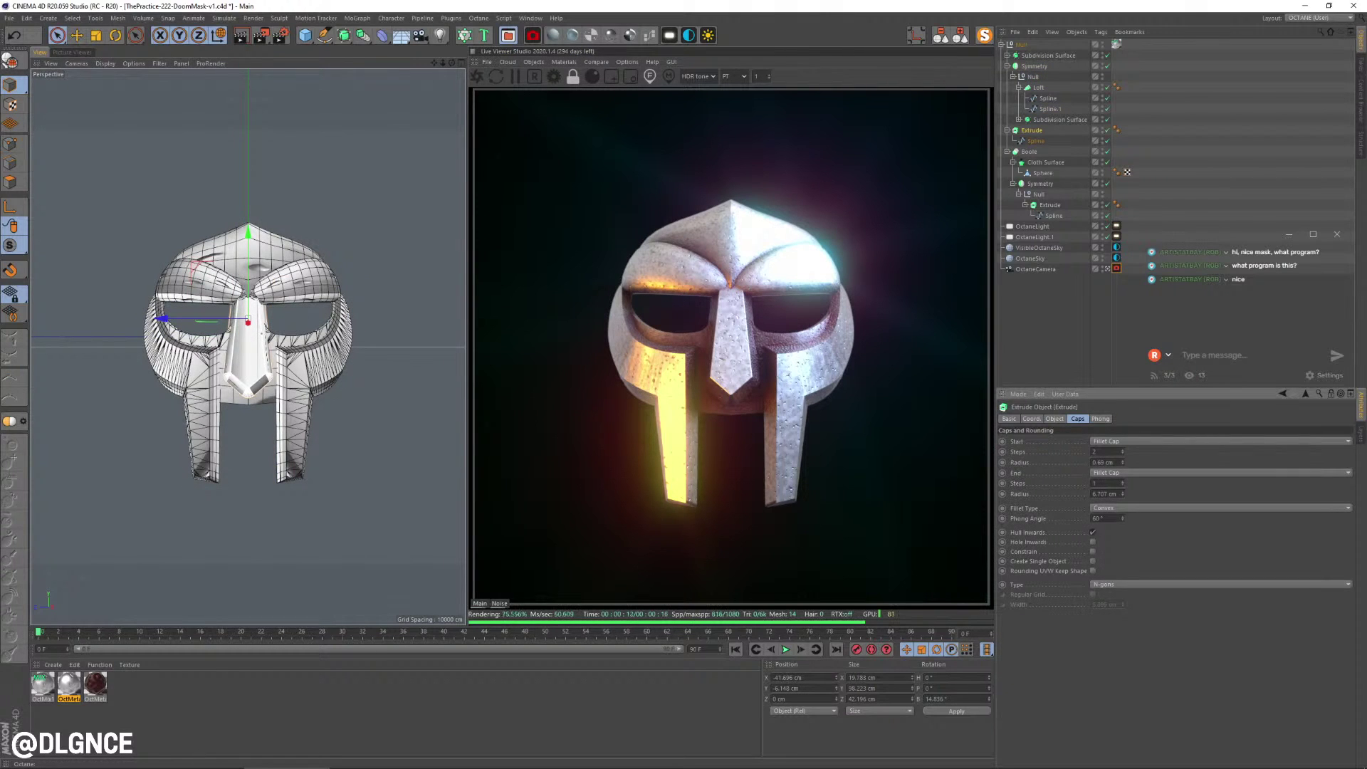
double_click(1101, 462)
text(9)
key(Return)
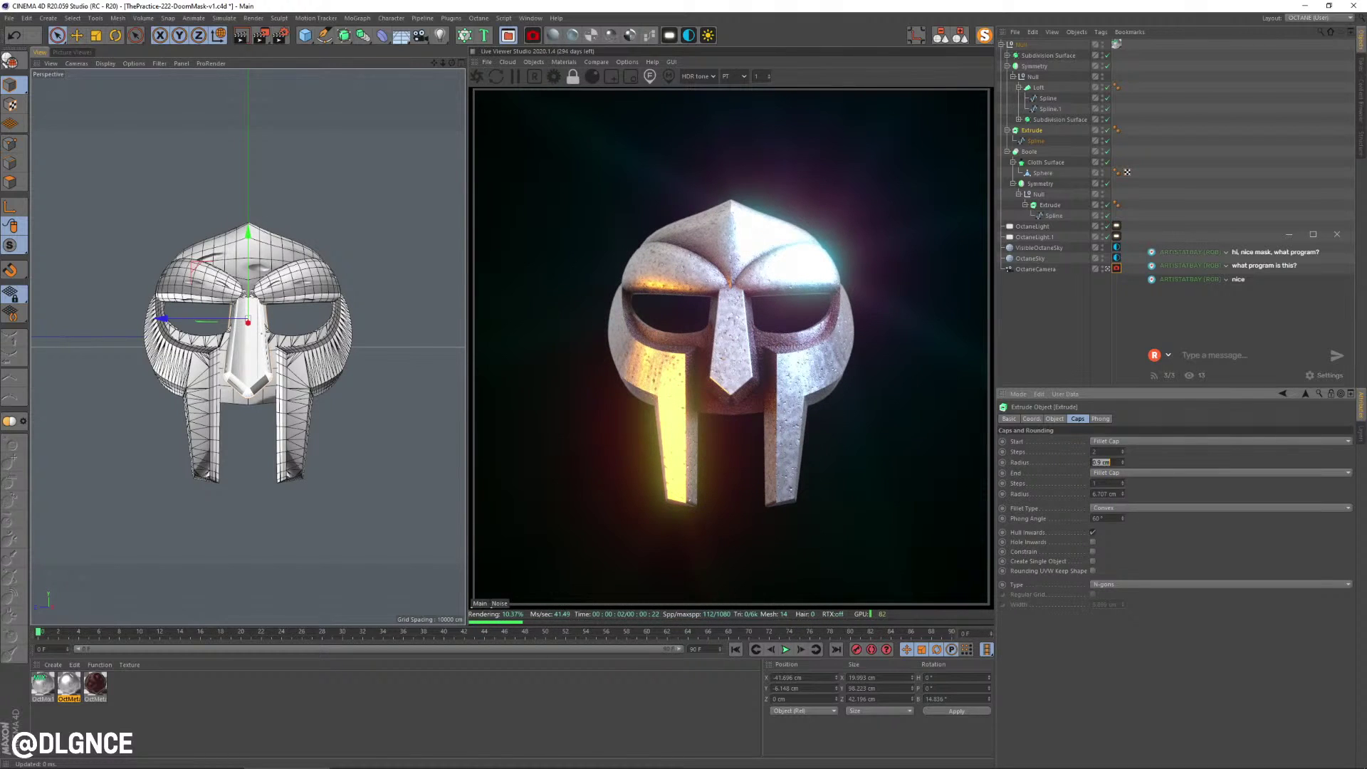
text(1)
key(Return)
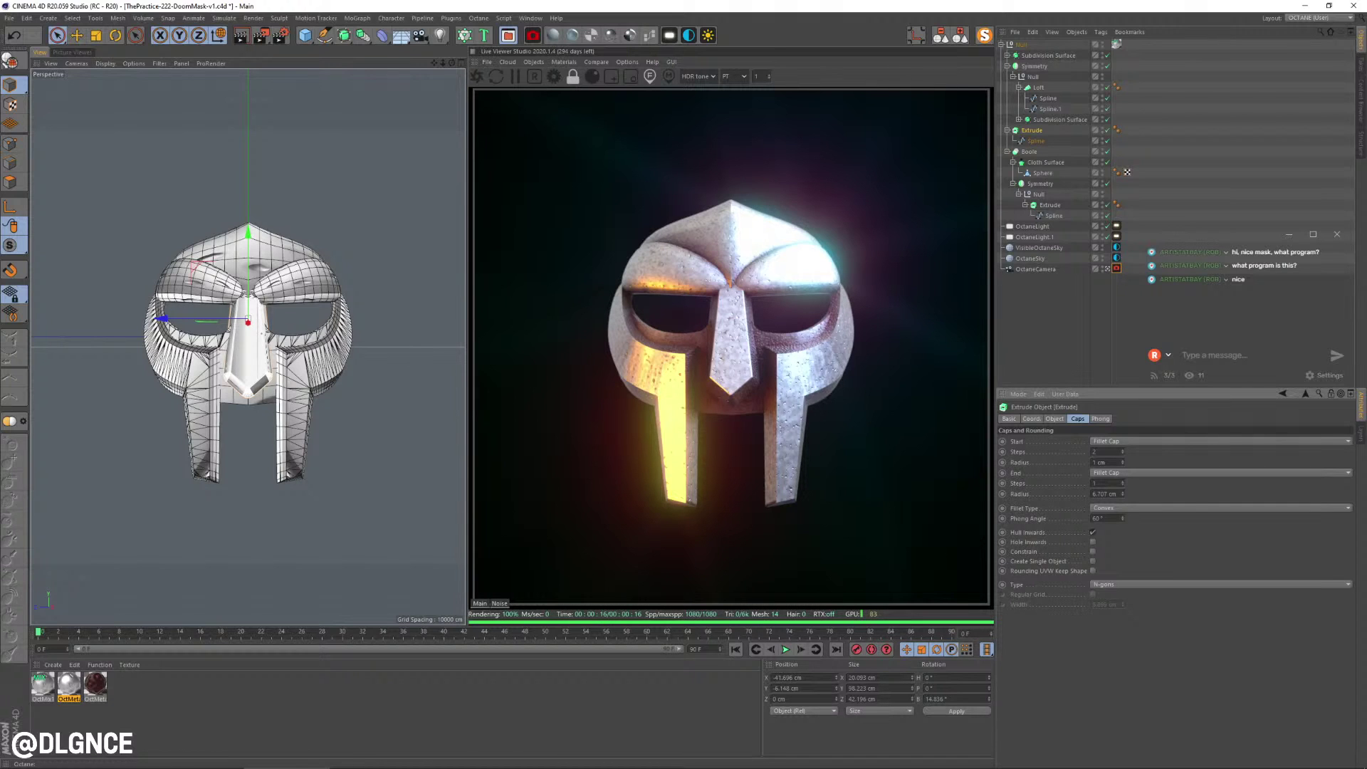
double_click(43, 683)
click(486, 71)
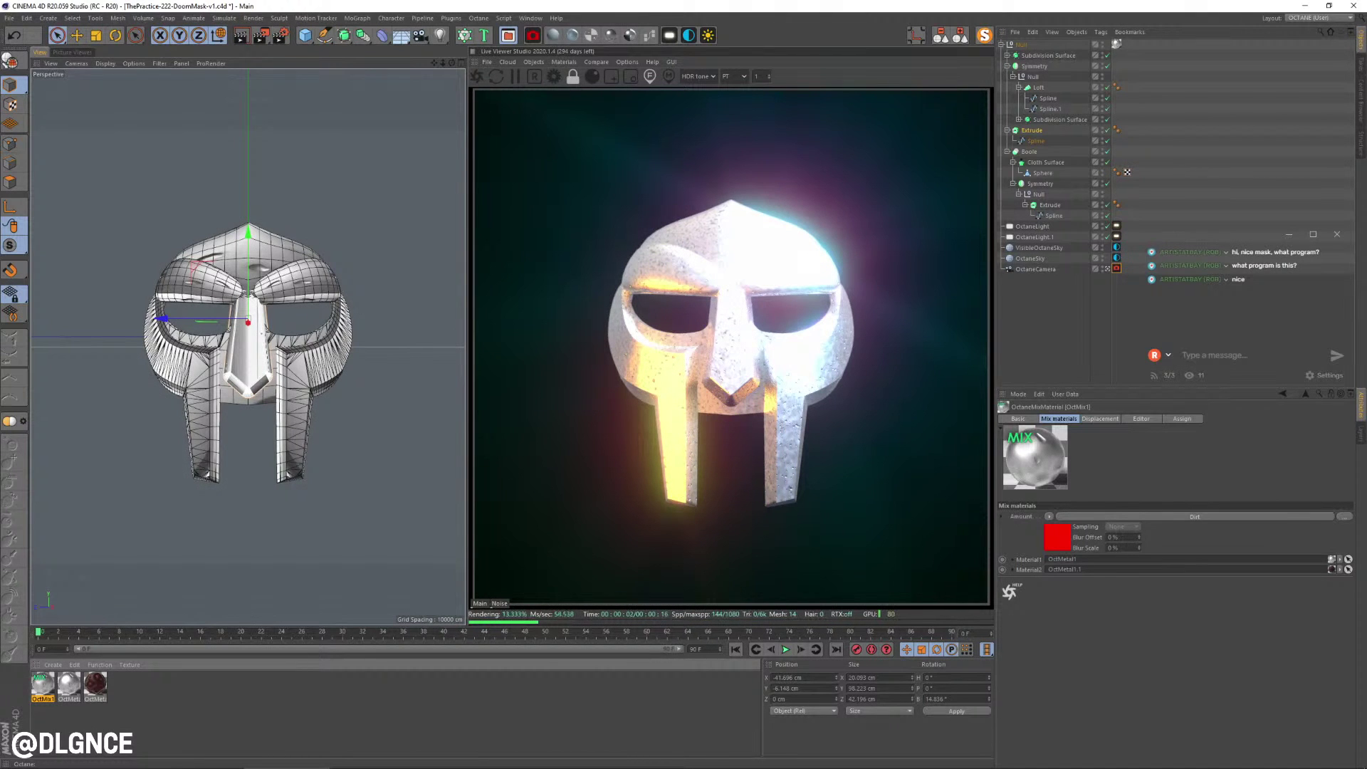
key(ctrl+z)
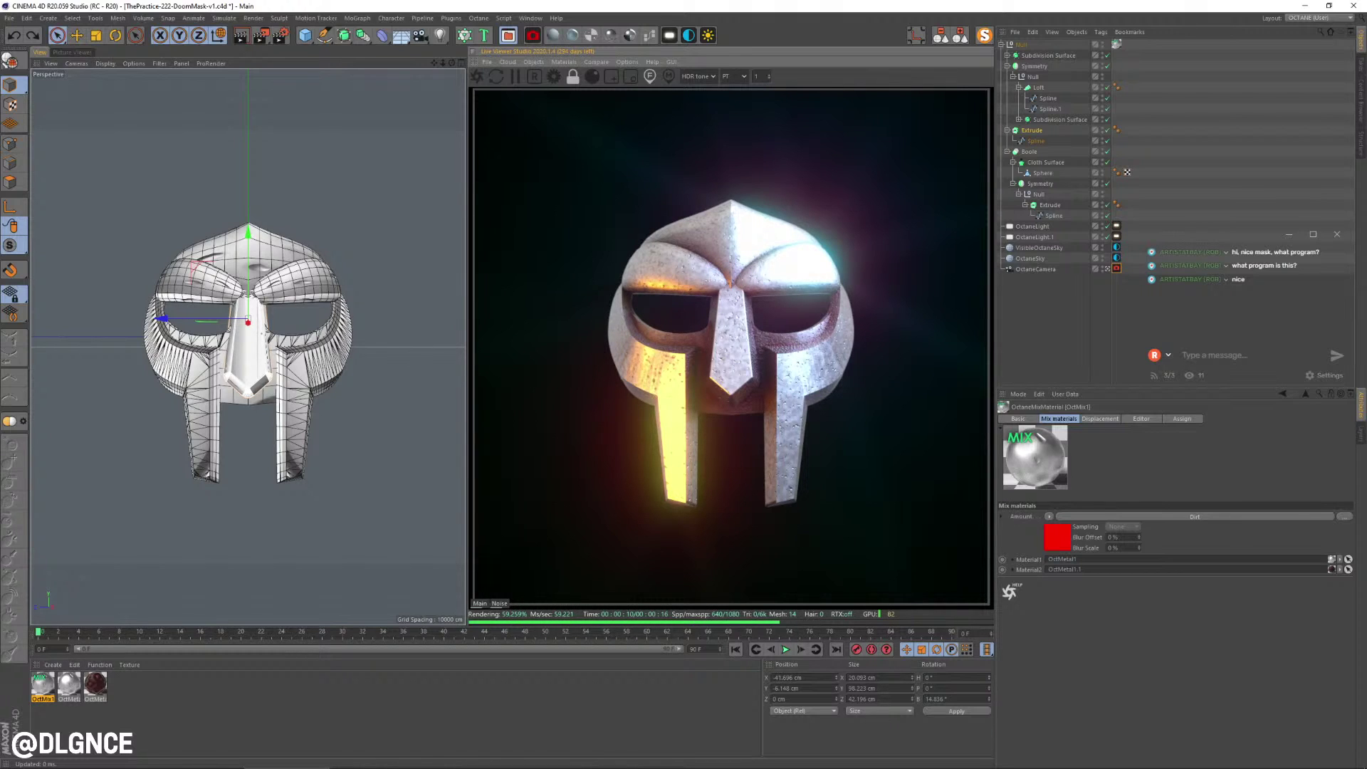
- Open the forehead's Subdivision Surface, select its Cube in edge mode, and nudge the central ridge edges slightly
click(279, 248)
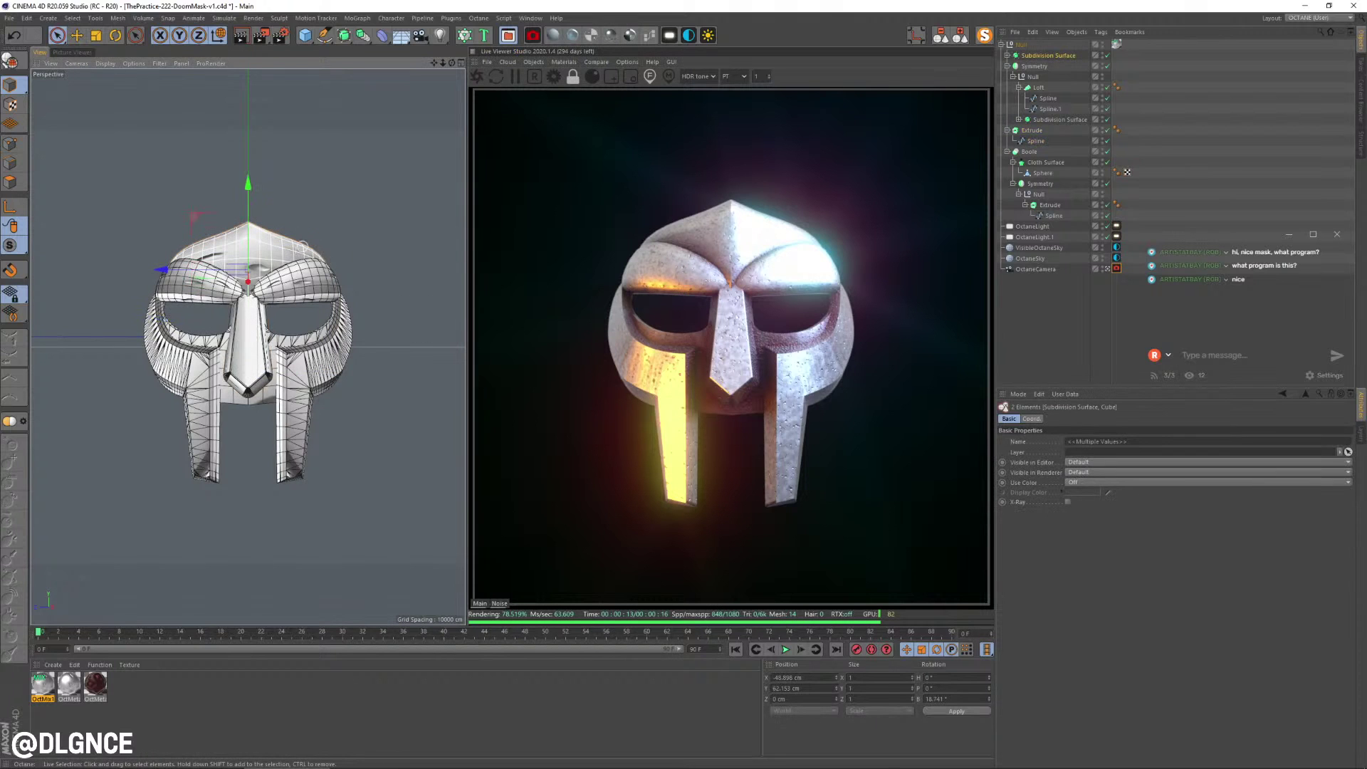
key(e)
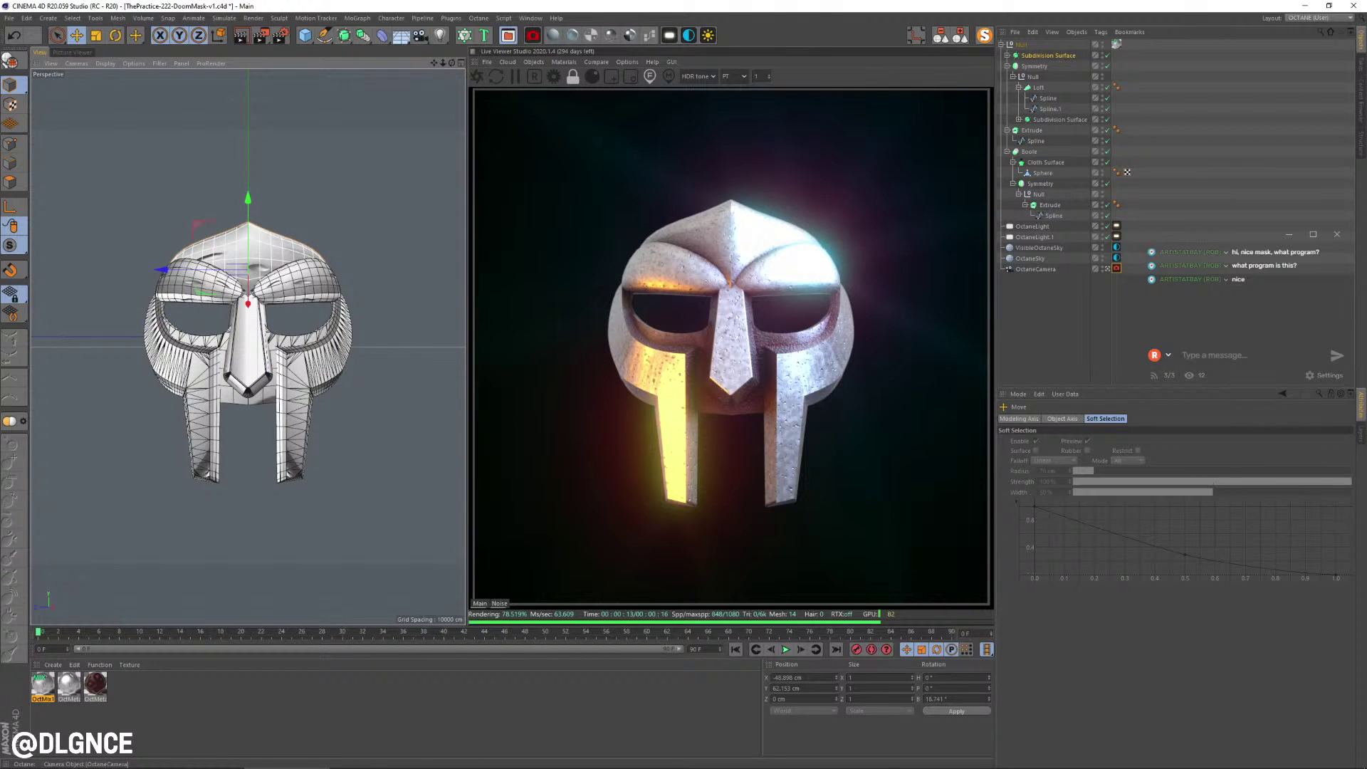
scroll(276, 251, down, 4)
alt+drag(192, 206, 257, 222)
scroll(257, 222, up, 5)
scroll(257, 222, up, 6)
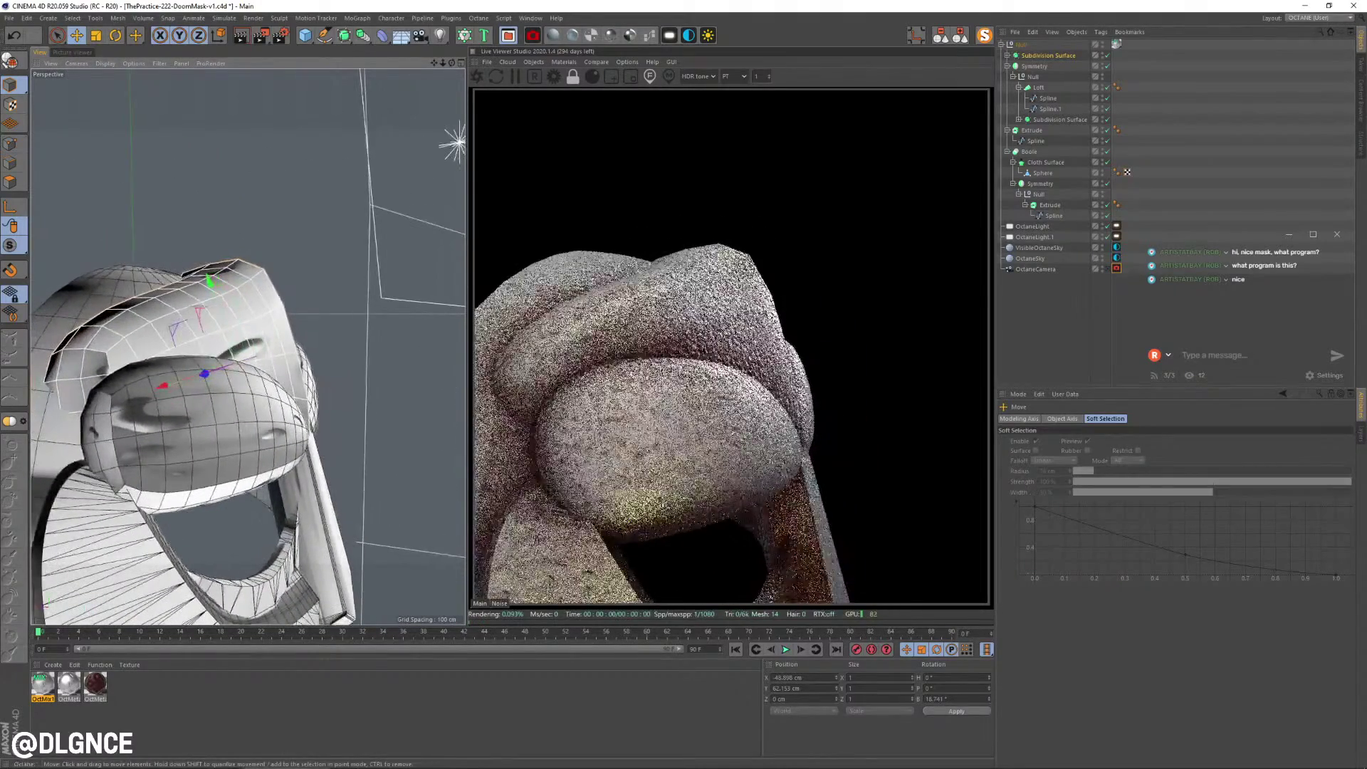
click(10, 162)
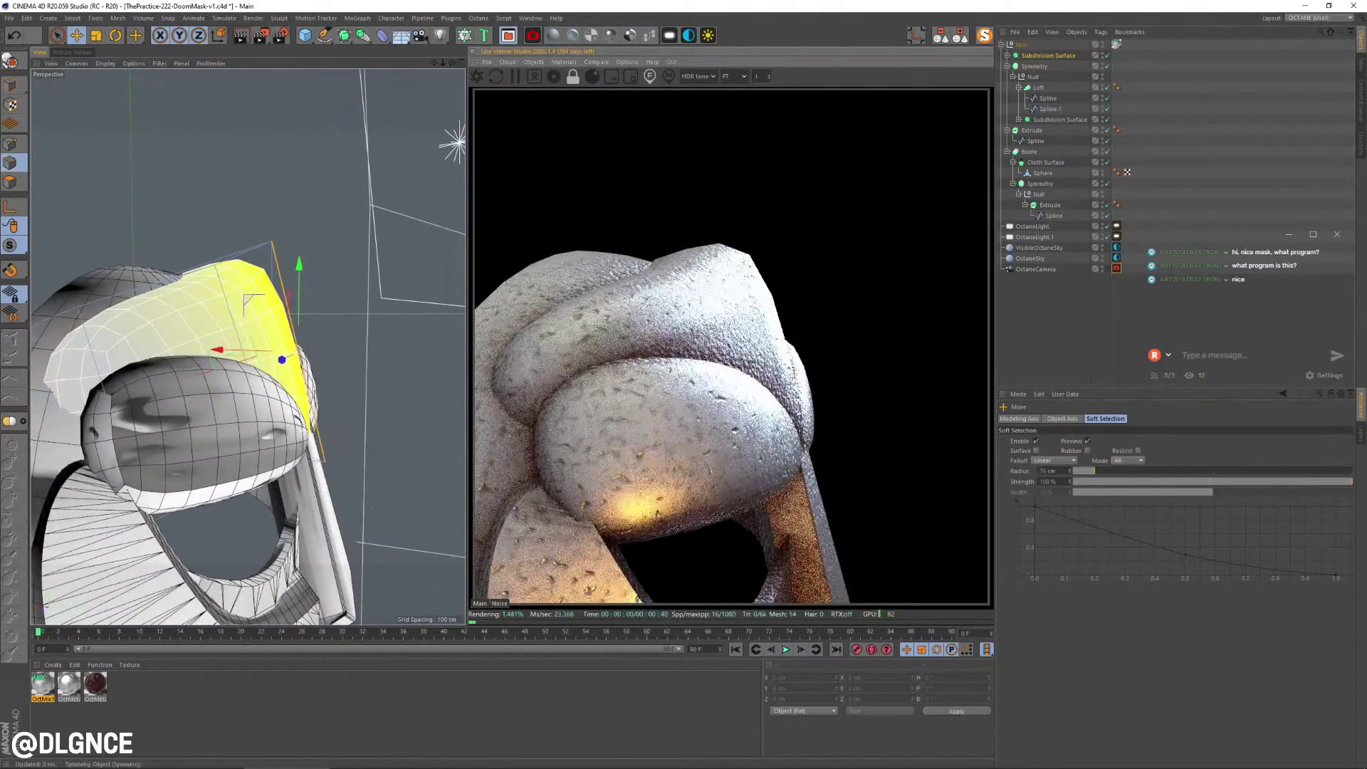
click(1007, 56)
click(1033, 66)
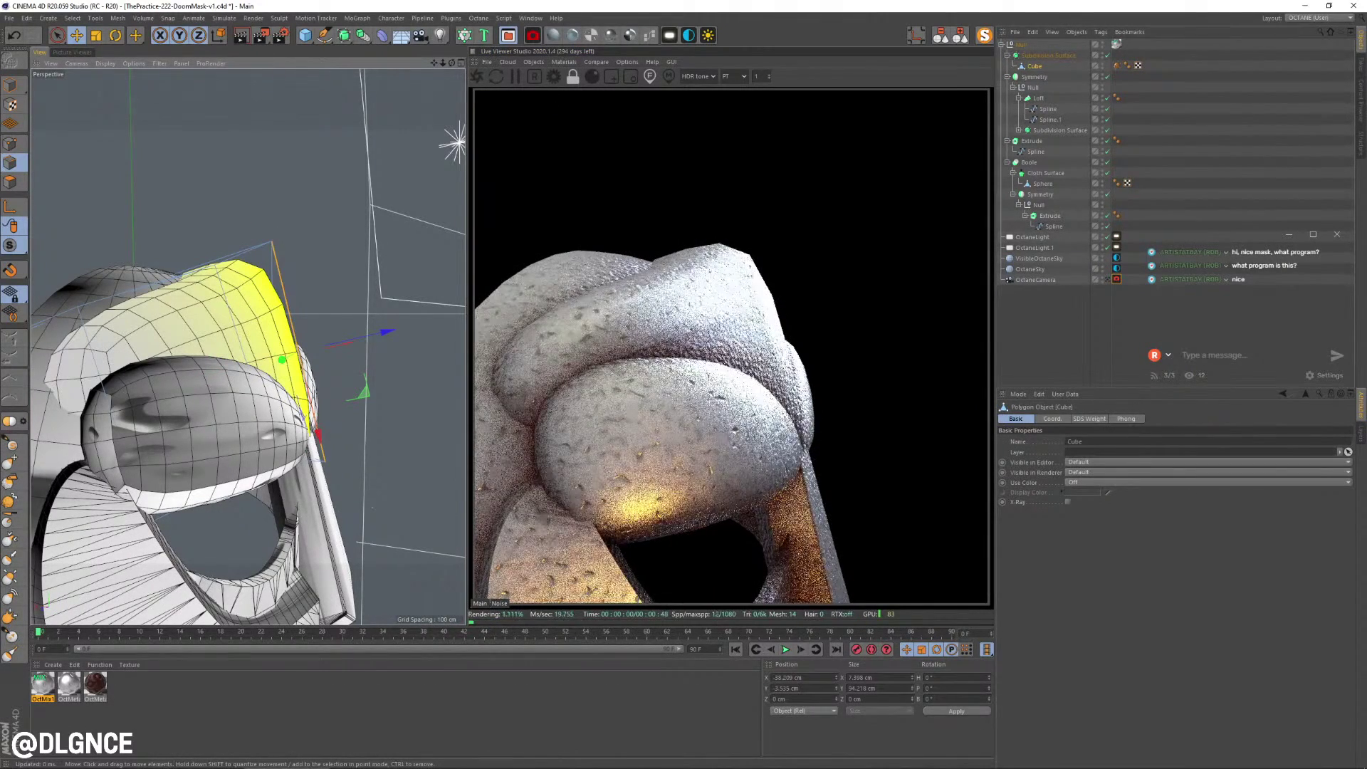
mouse_move(297, 352)
alt+mouse_down()
mouse_move(338, 365)
mouse_move(327, 384)
mouse_move(296, 364)
alt+mouse_up()
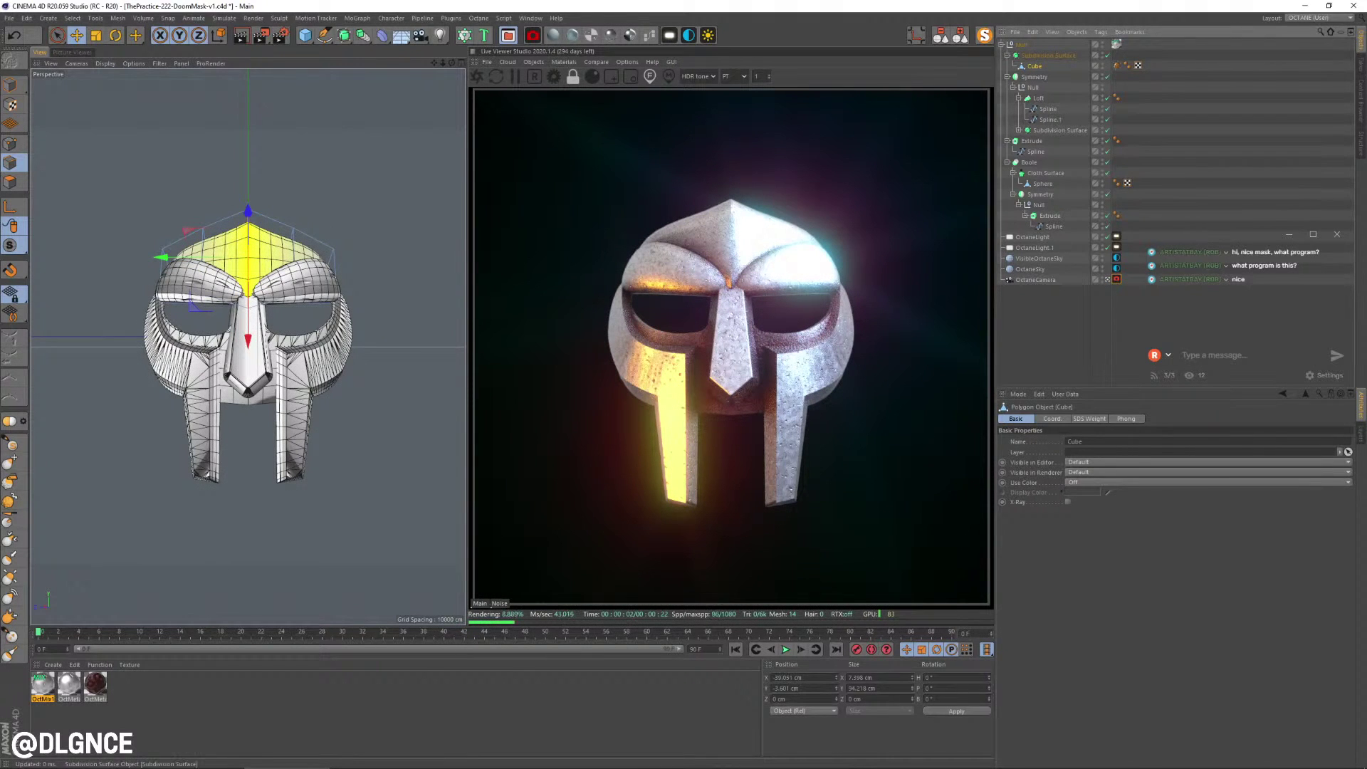
- Set the Phong Angle on the forehead Cube's Phong tag to 25° and return to model mode
click(1127, 66)
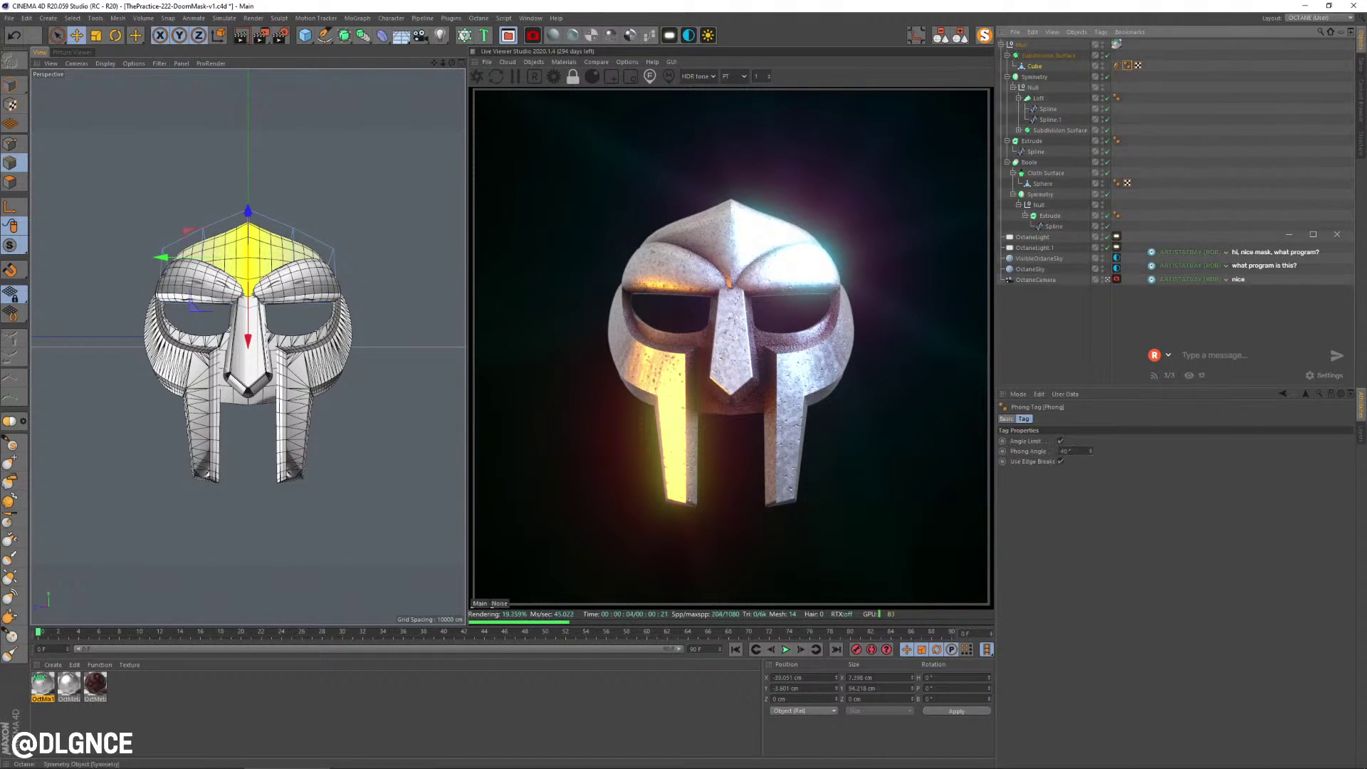
drag(1090, 451, 1090, 462)
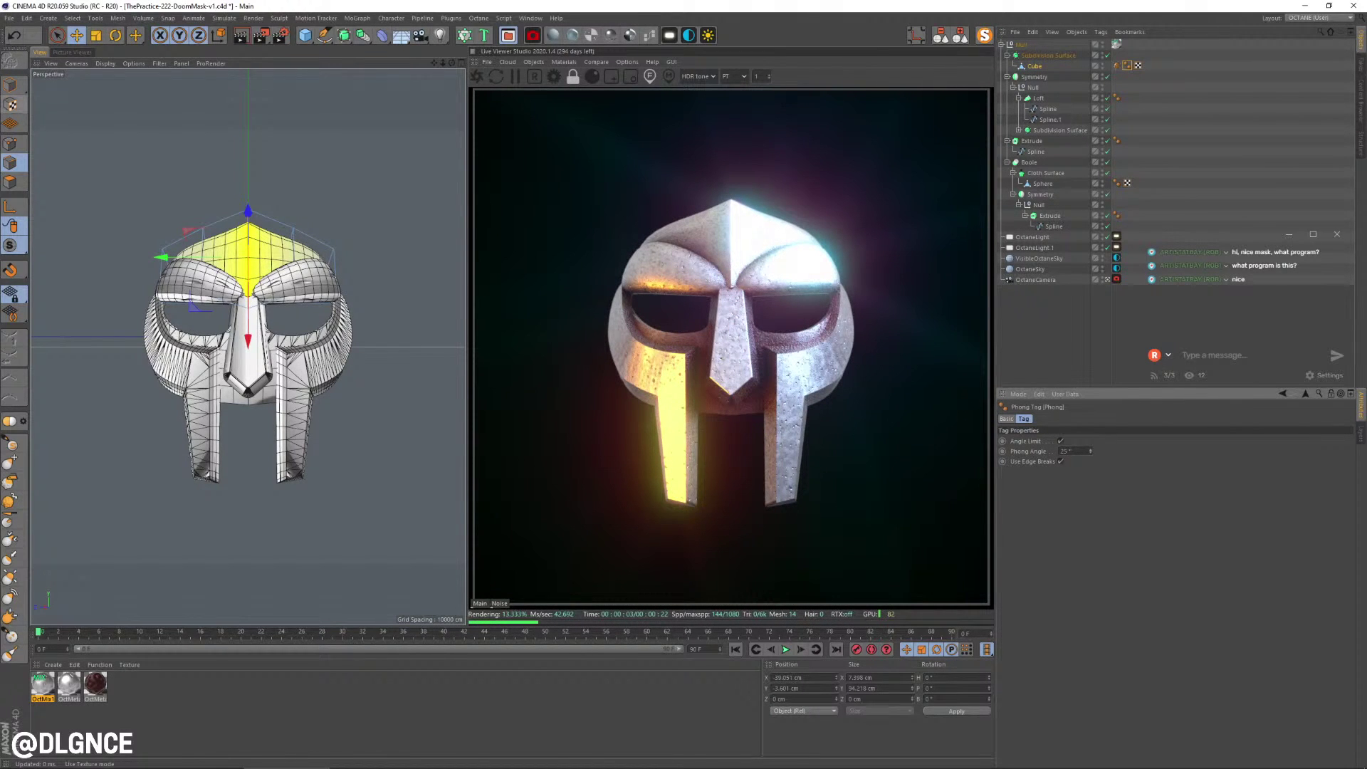
click(10, 85)
- Select the VisibleOctaneSky object
click(1039, 259)
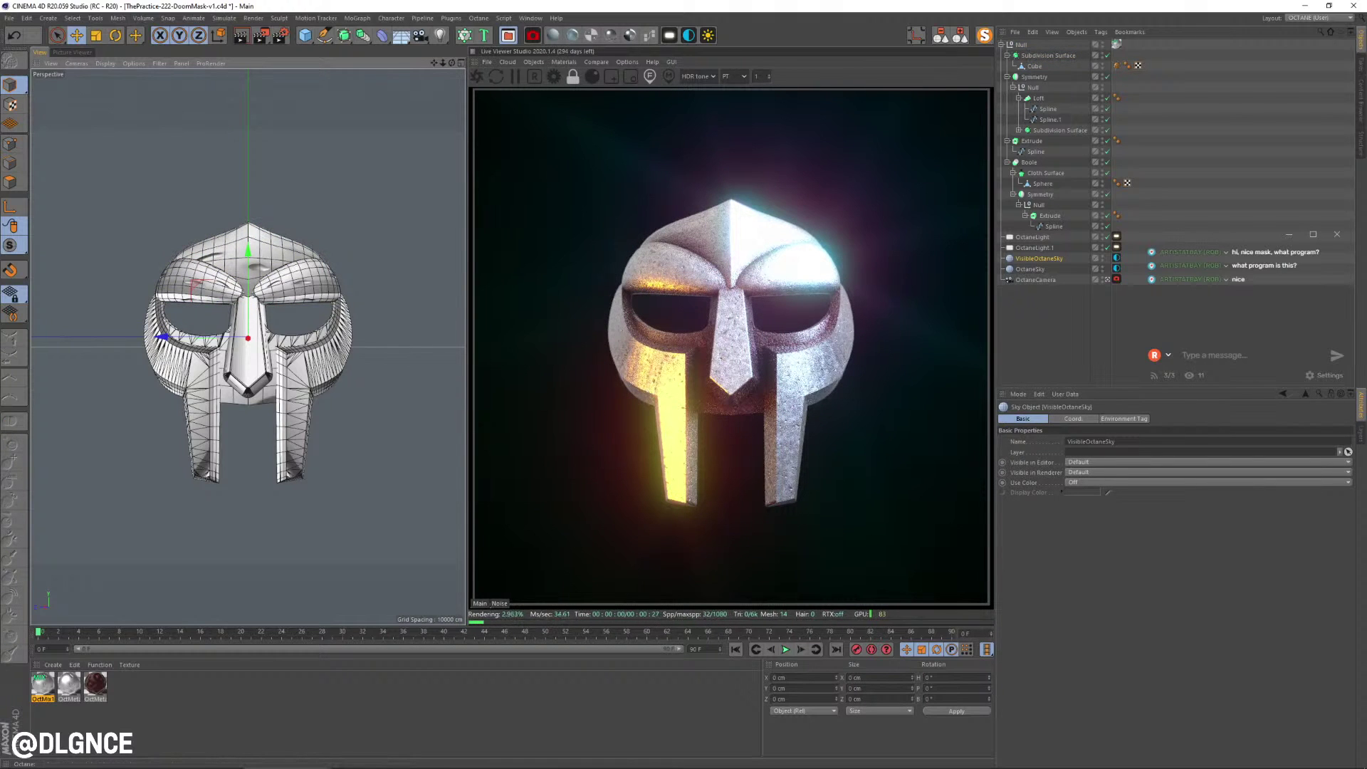